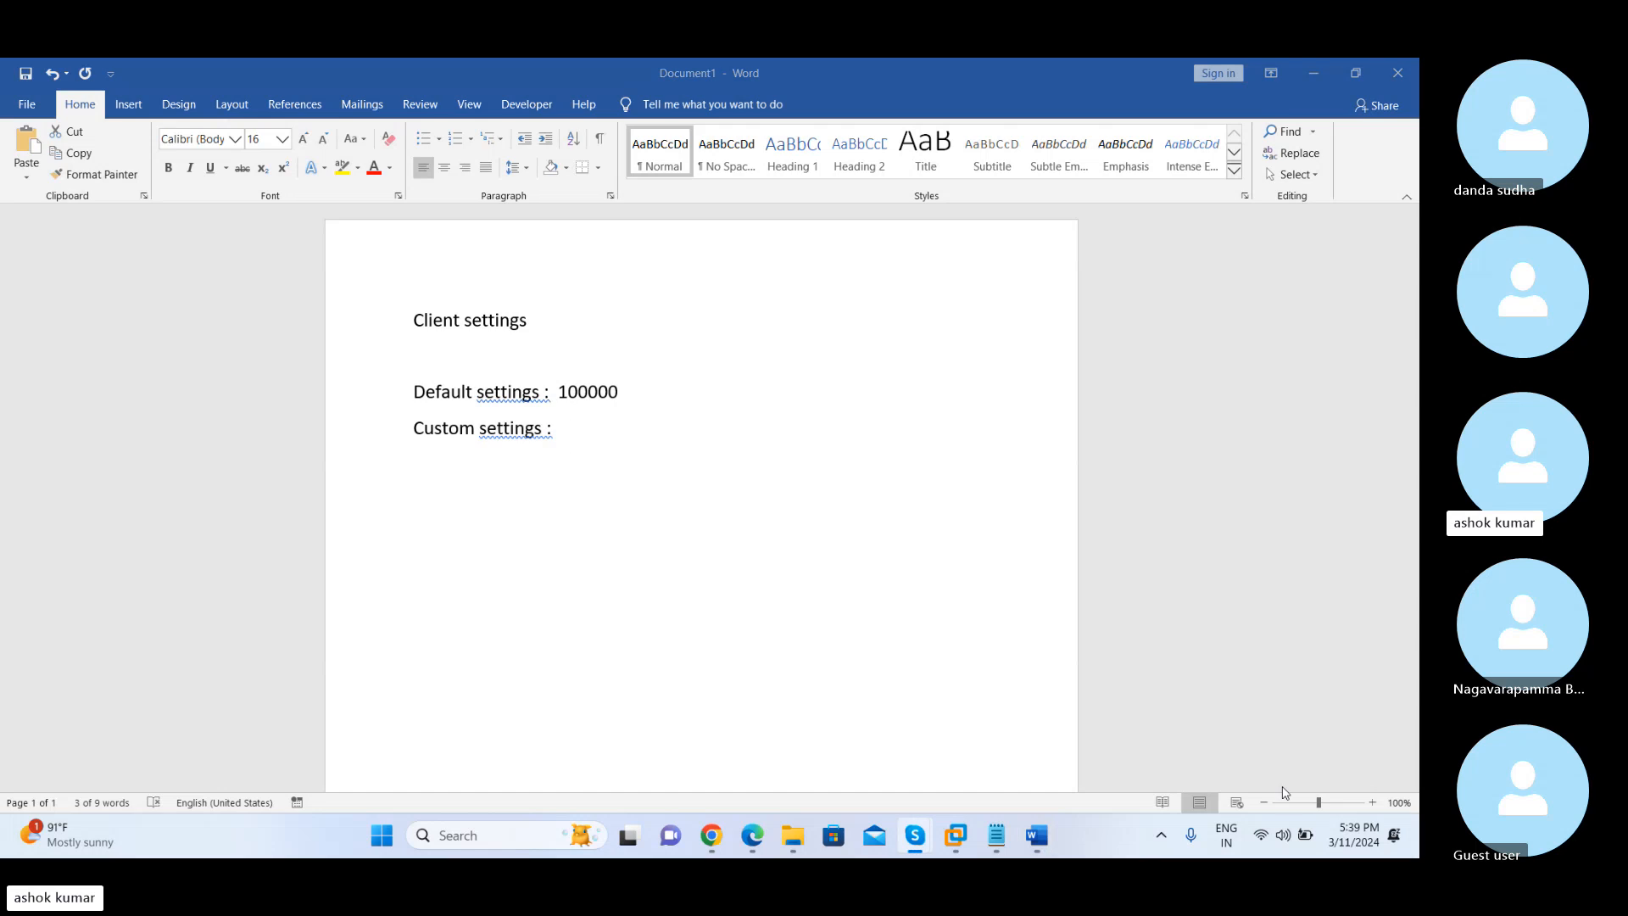
{"action": "left_click", "coordinate": [521, 395]}
{"action": "left_click", "coordinate": [520, 394]}
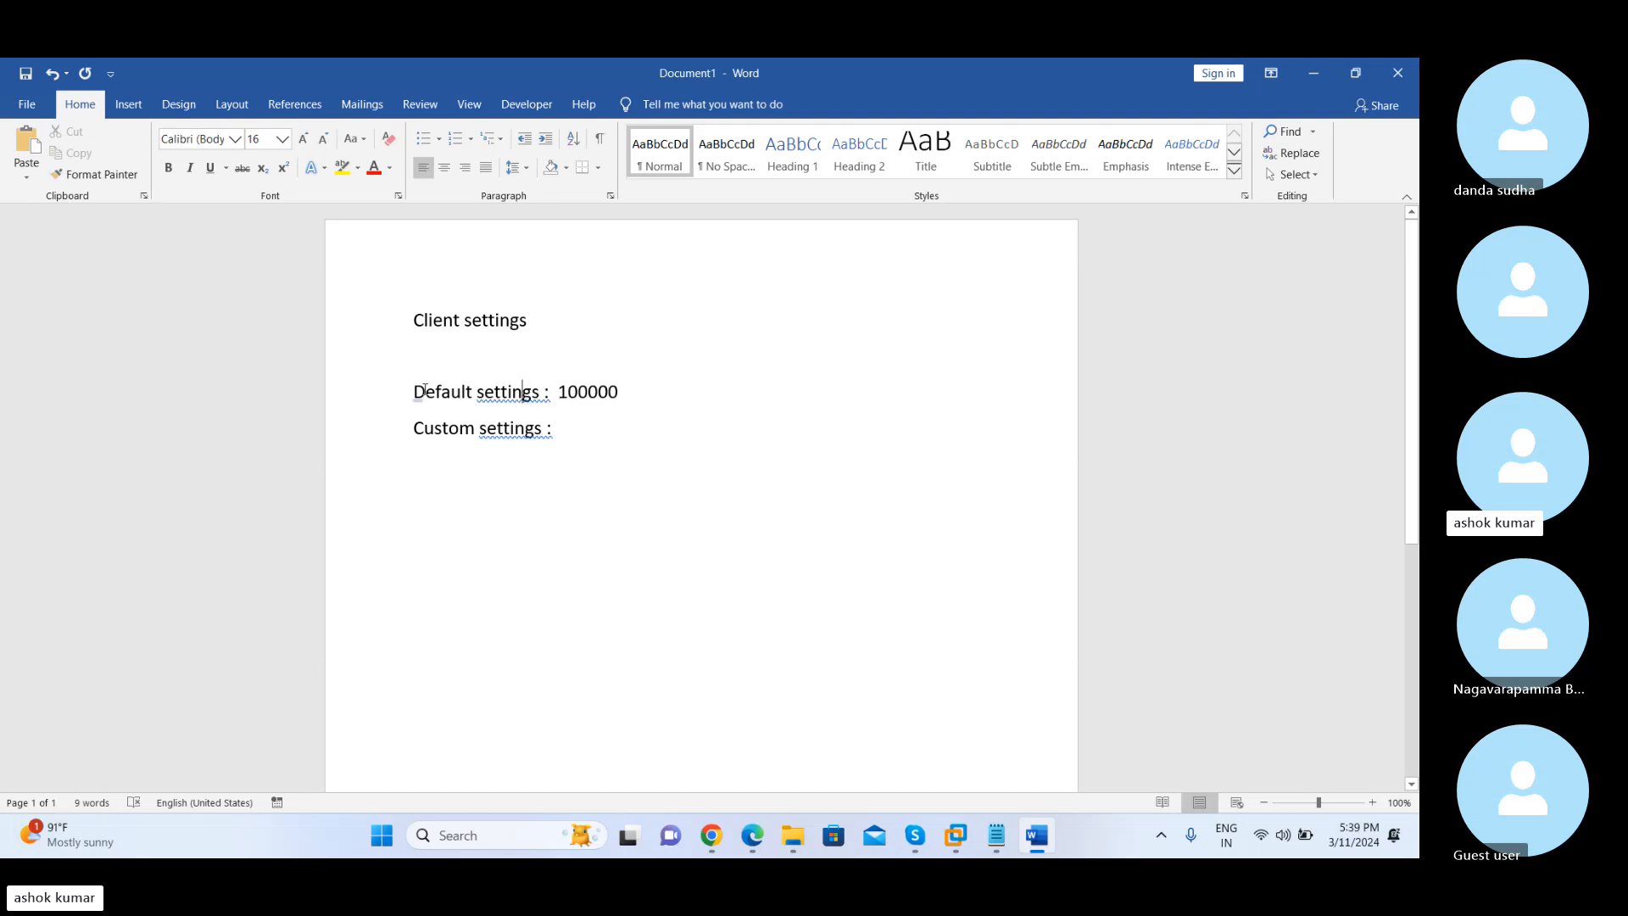
{"action": "left_click_drag", "start_coordinate": [415, 391], "coordinate": [604, 392]}
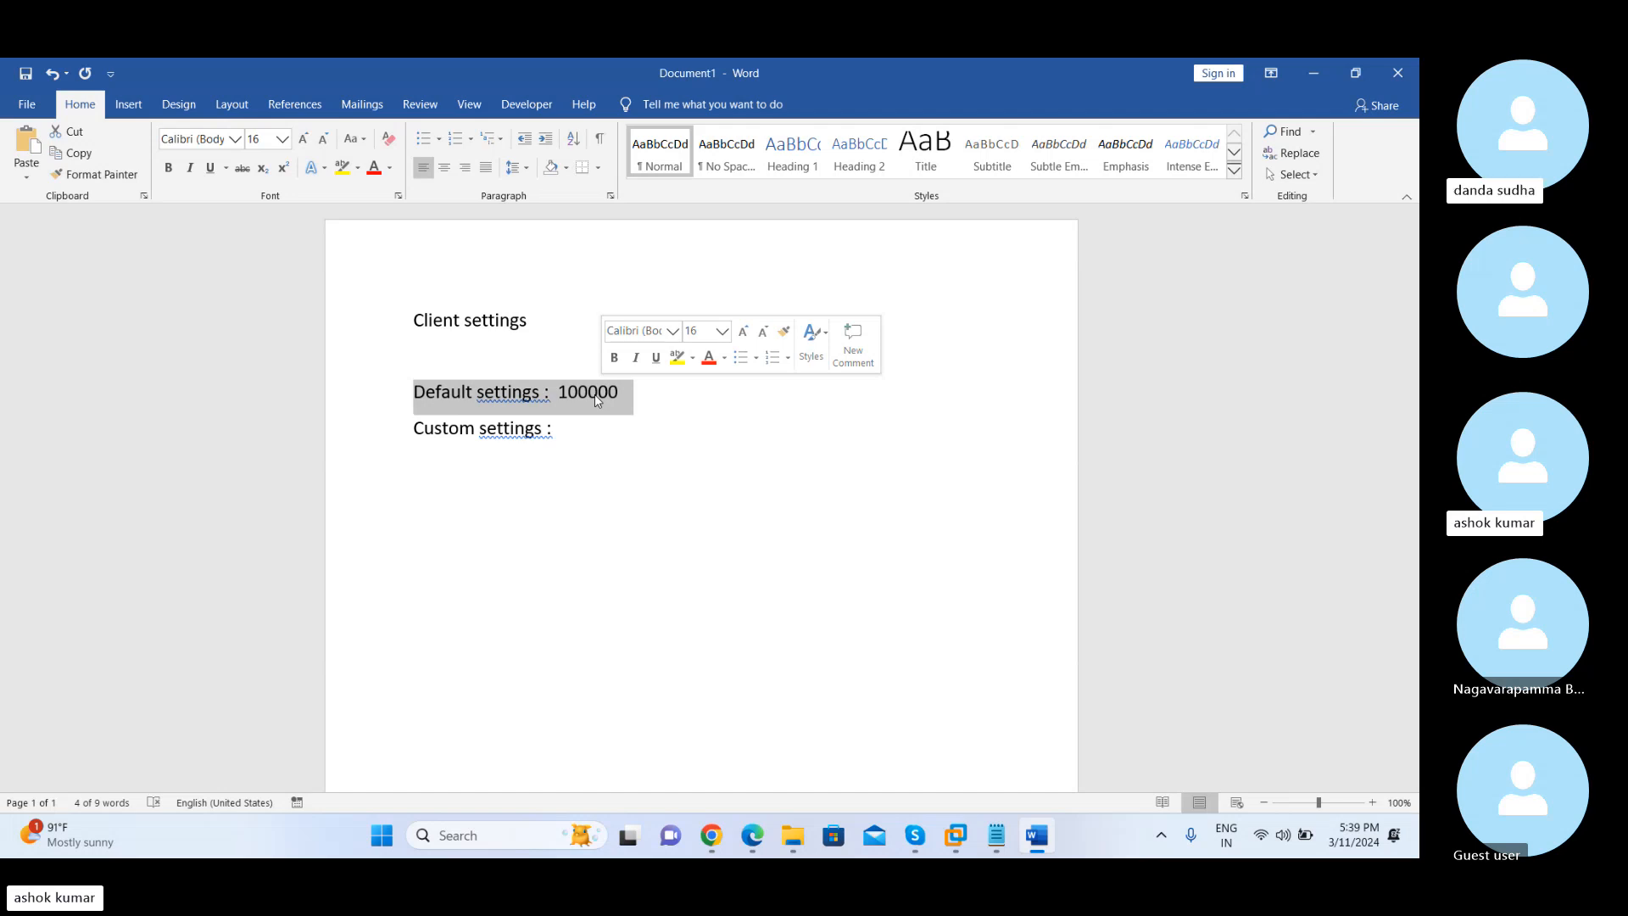
{"action": "left_click", "coordinate": [525, 432]}
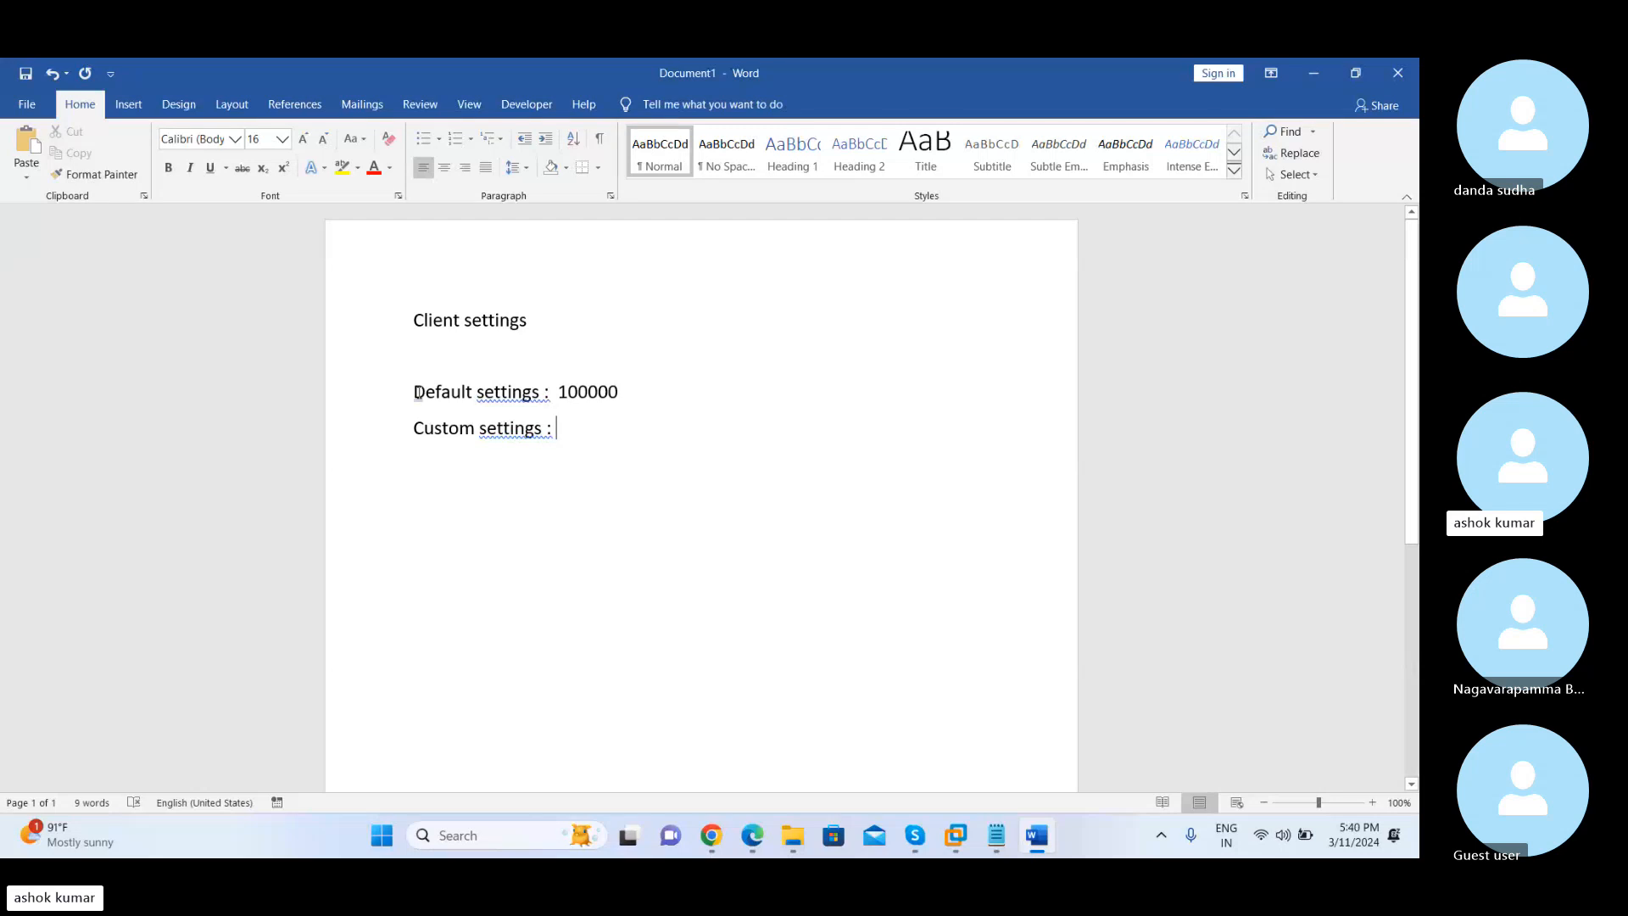
{"action": "left_click_drag", "start_coordinate": [417, 392], "coordinate": [631, 394]}
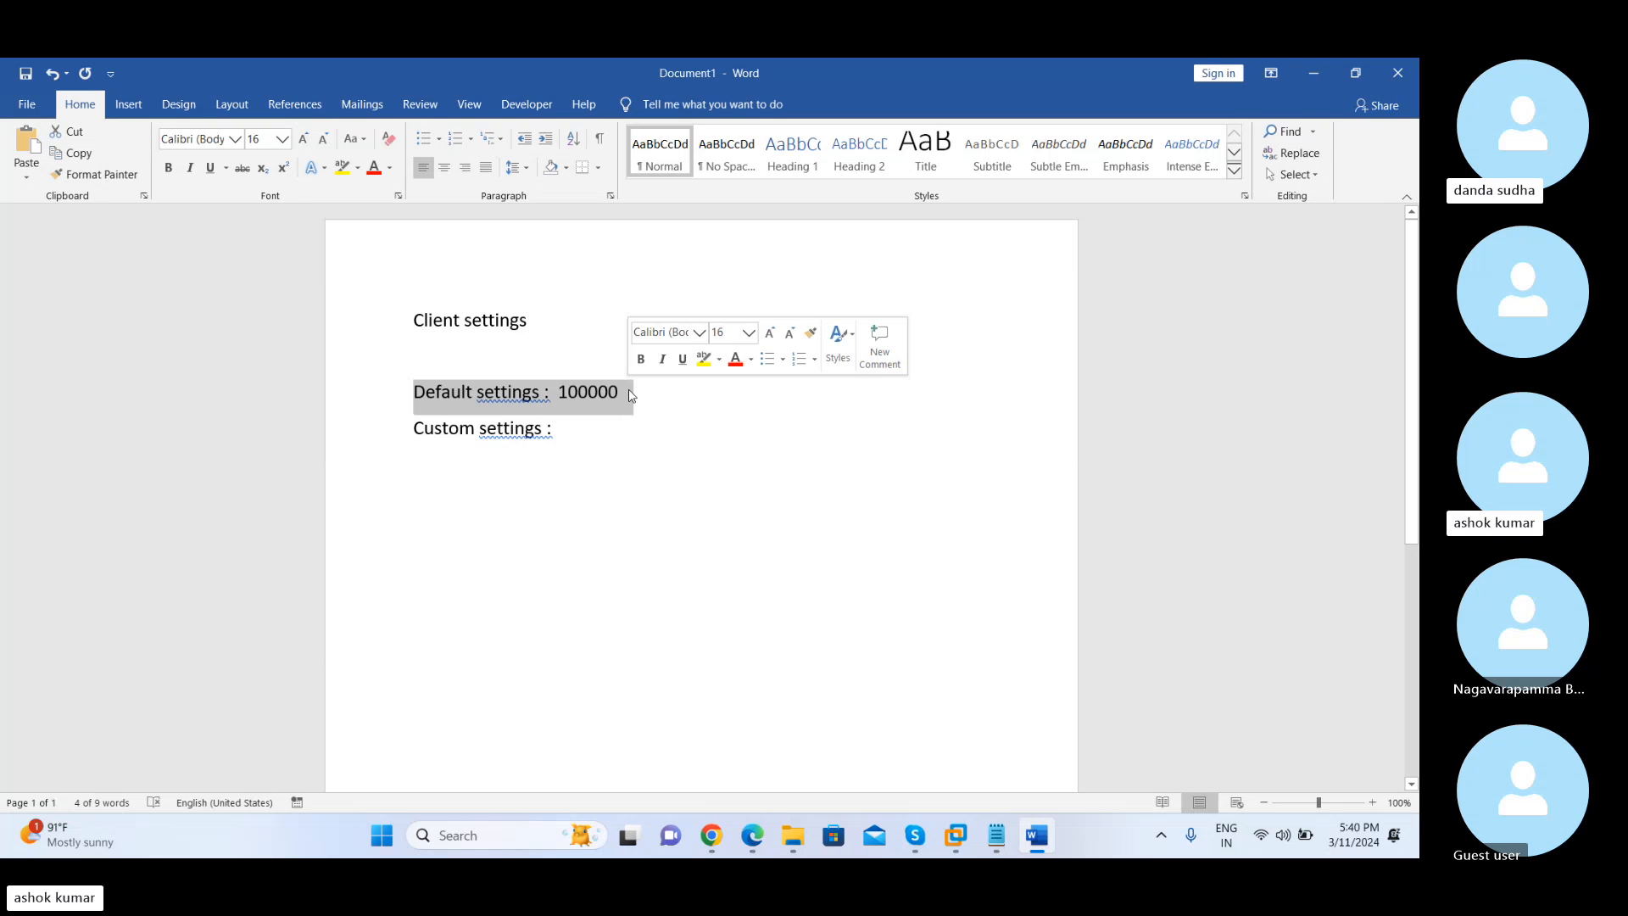
Add the line "What type of settings" below the Custom settings line, leaving one blank line between them
{"action": "left_click", "coordinate": [601, 427]}
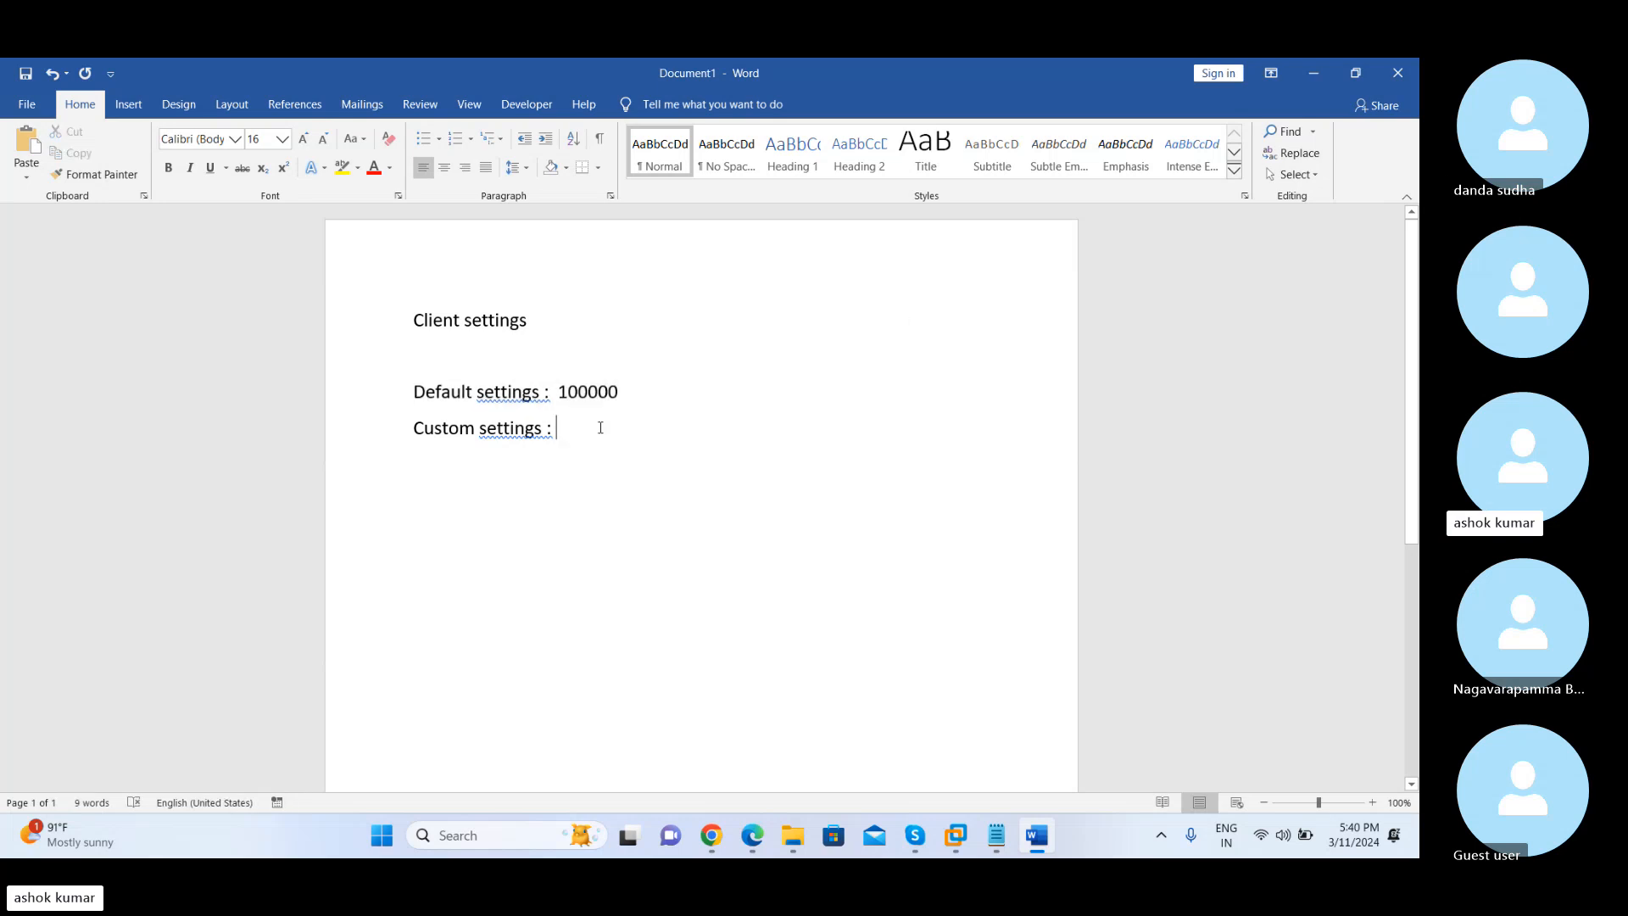
{"action": "key", "text": "Return"}
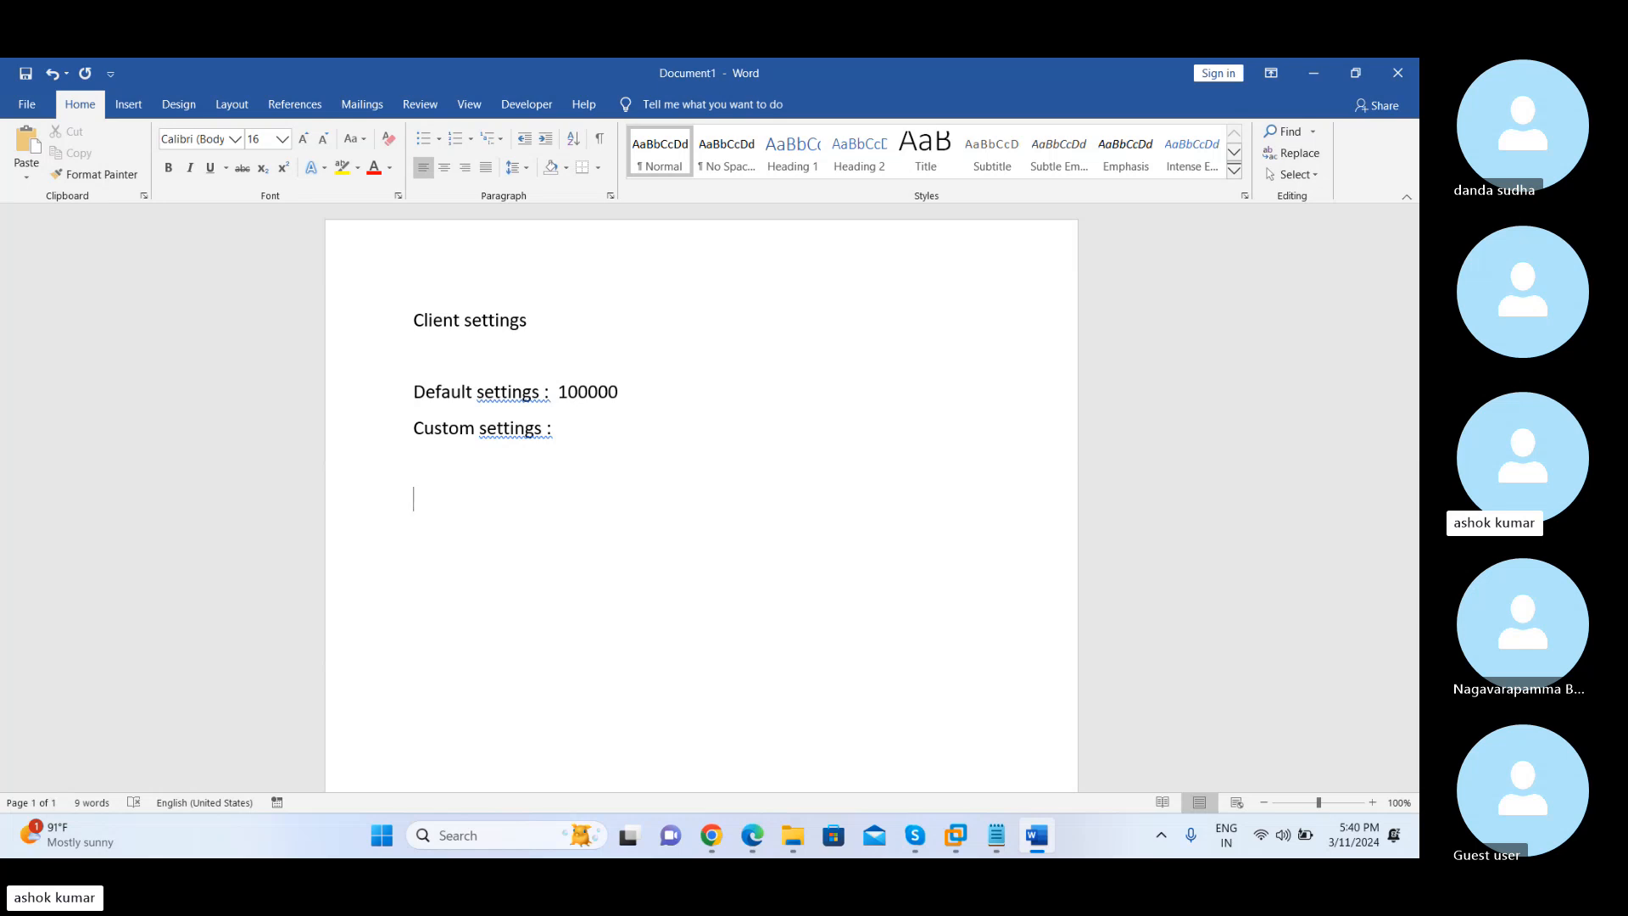
{"action": "type", "text": "What t"}
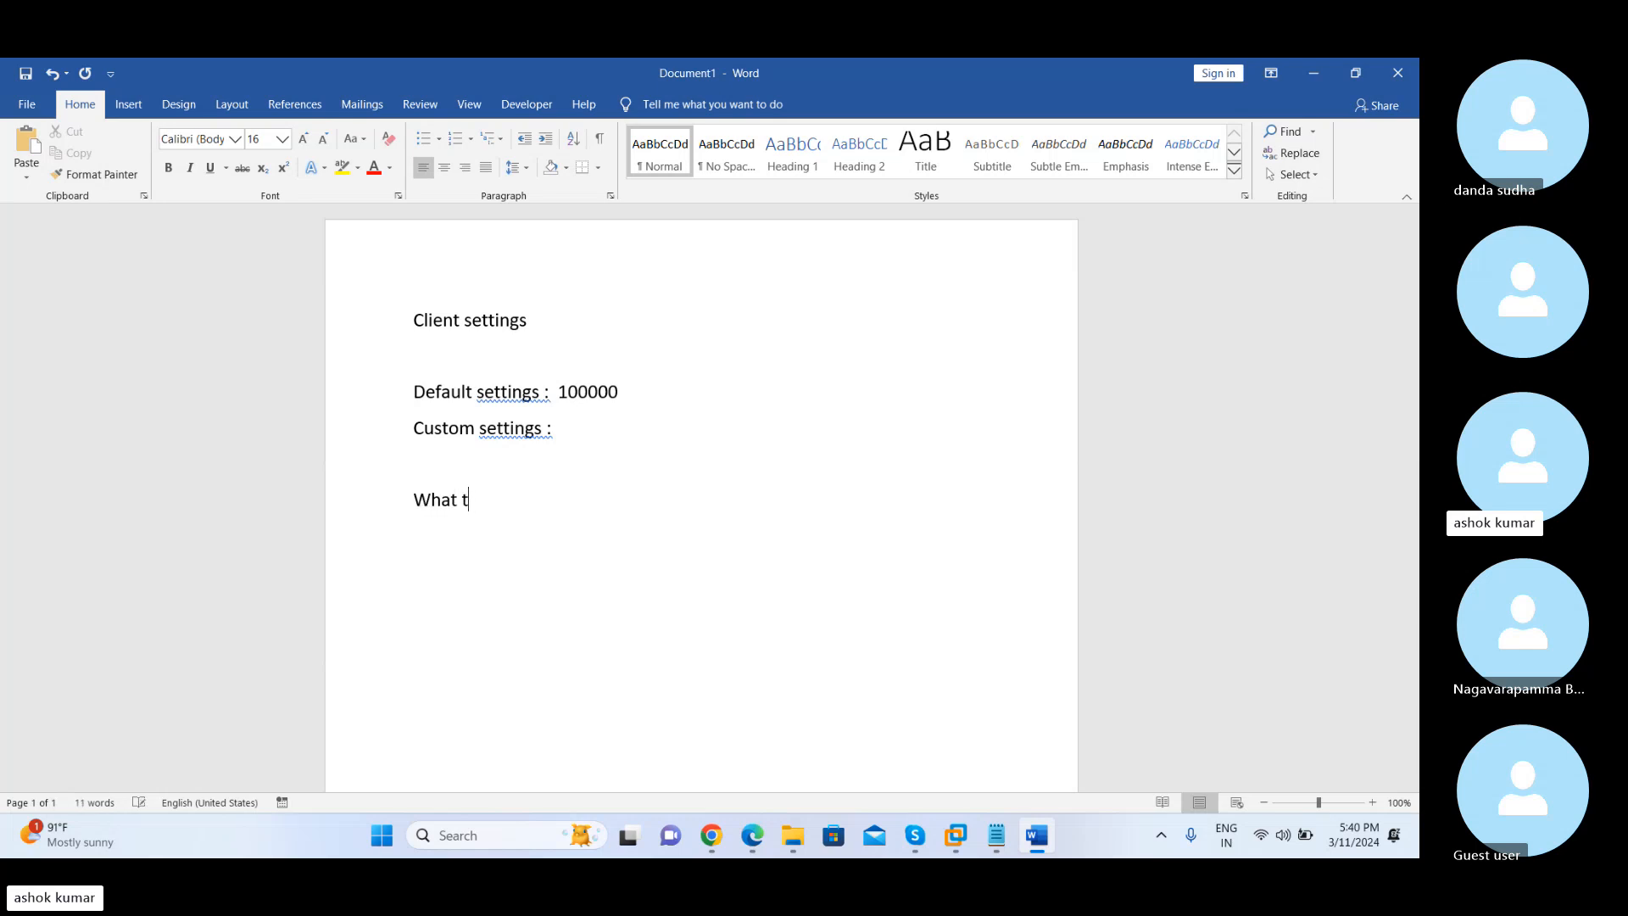
{"action": "type", "text": "ype of settings"}
{"action": "key", "text": "Return"}
Write "Devices list" on the line under "What type of settings"
{"action": "type", "text": "wha"}
{"action": "key", "text": "BackSpace"}
{"action": "key", "text": "BackSpace"}
{"action": "key", "text": "BackSpace"}
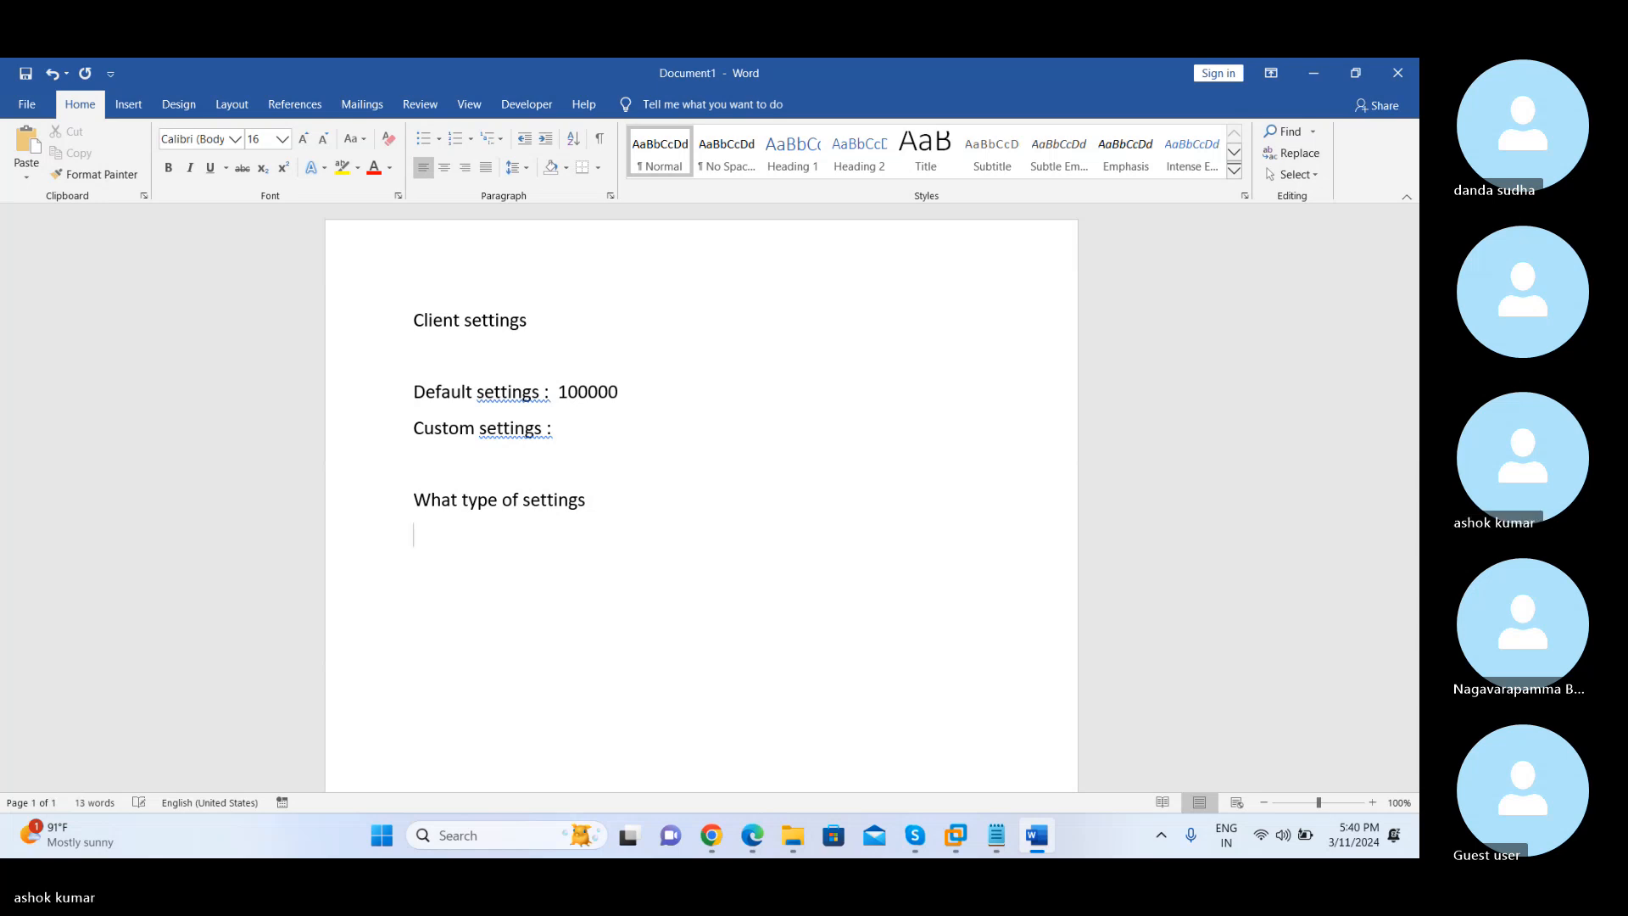
{"action": "type", "text": "devices list"}
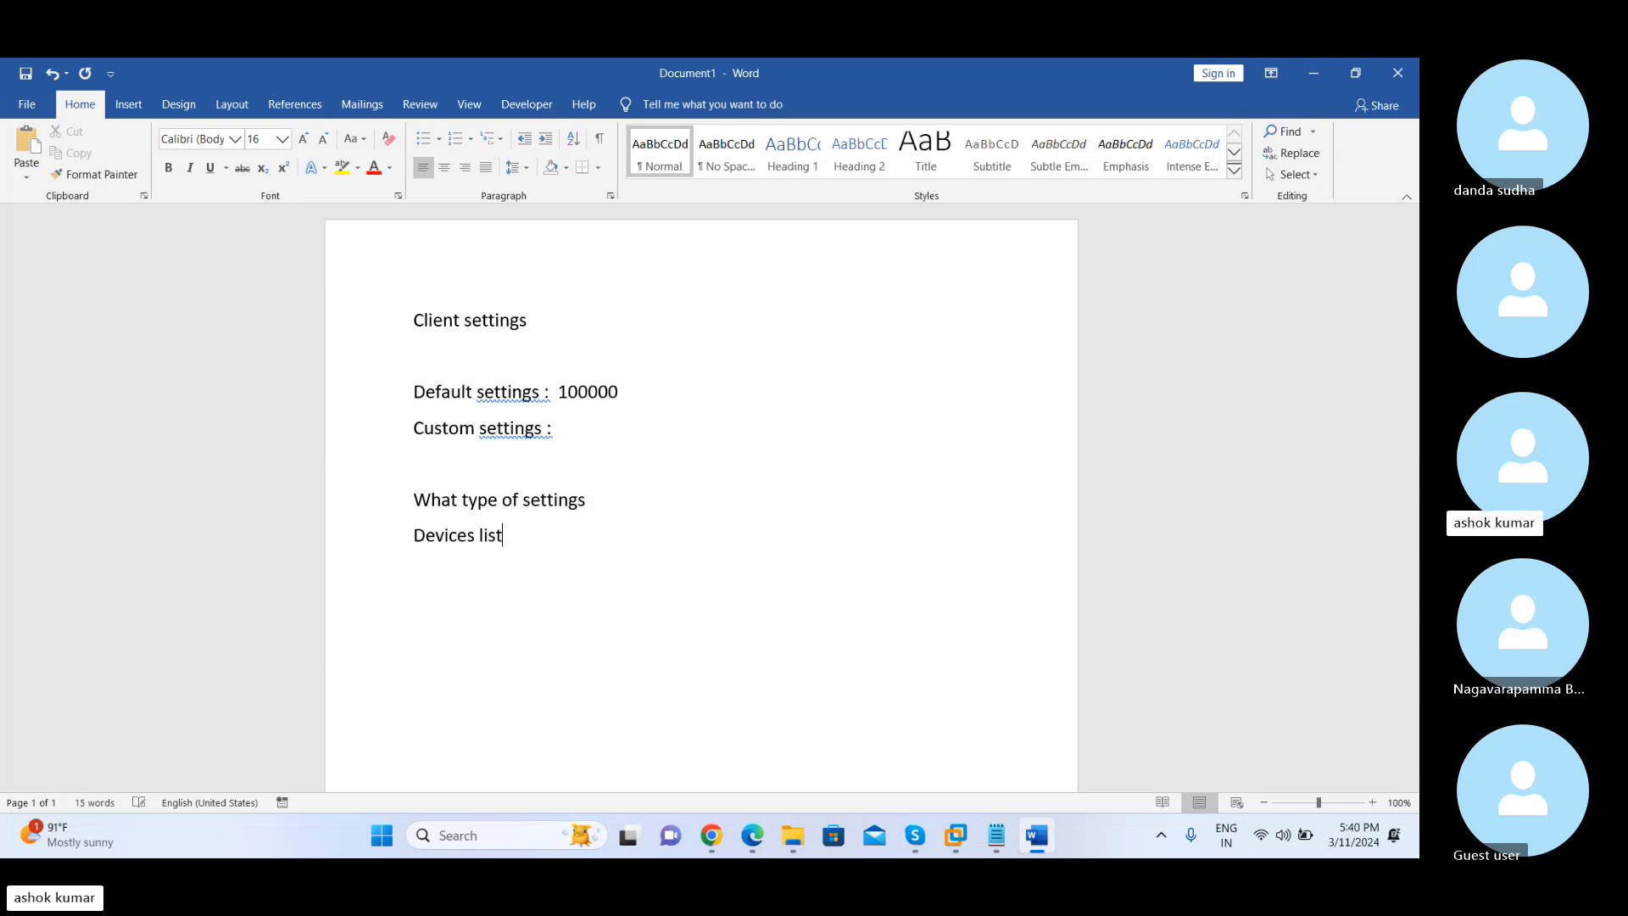
{"action": "type", "text": "create the d"}
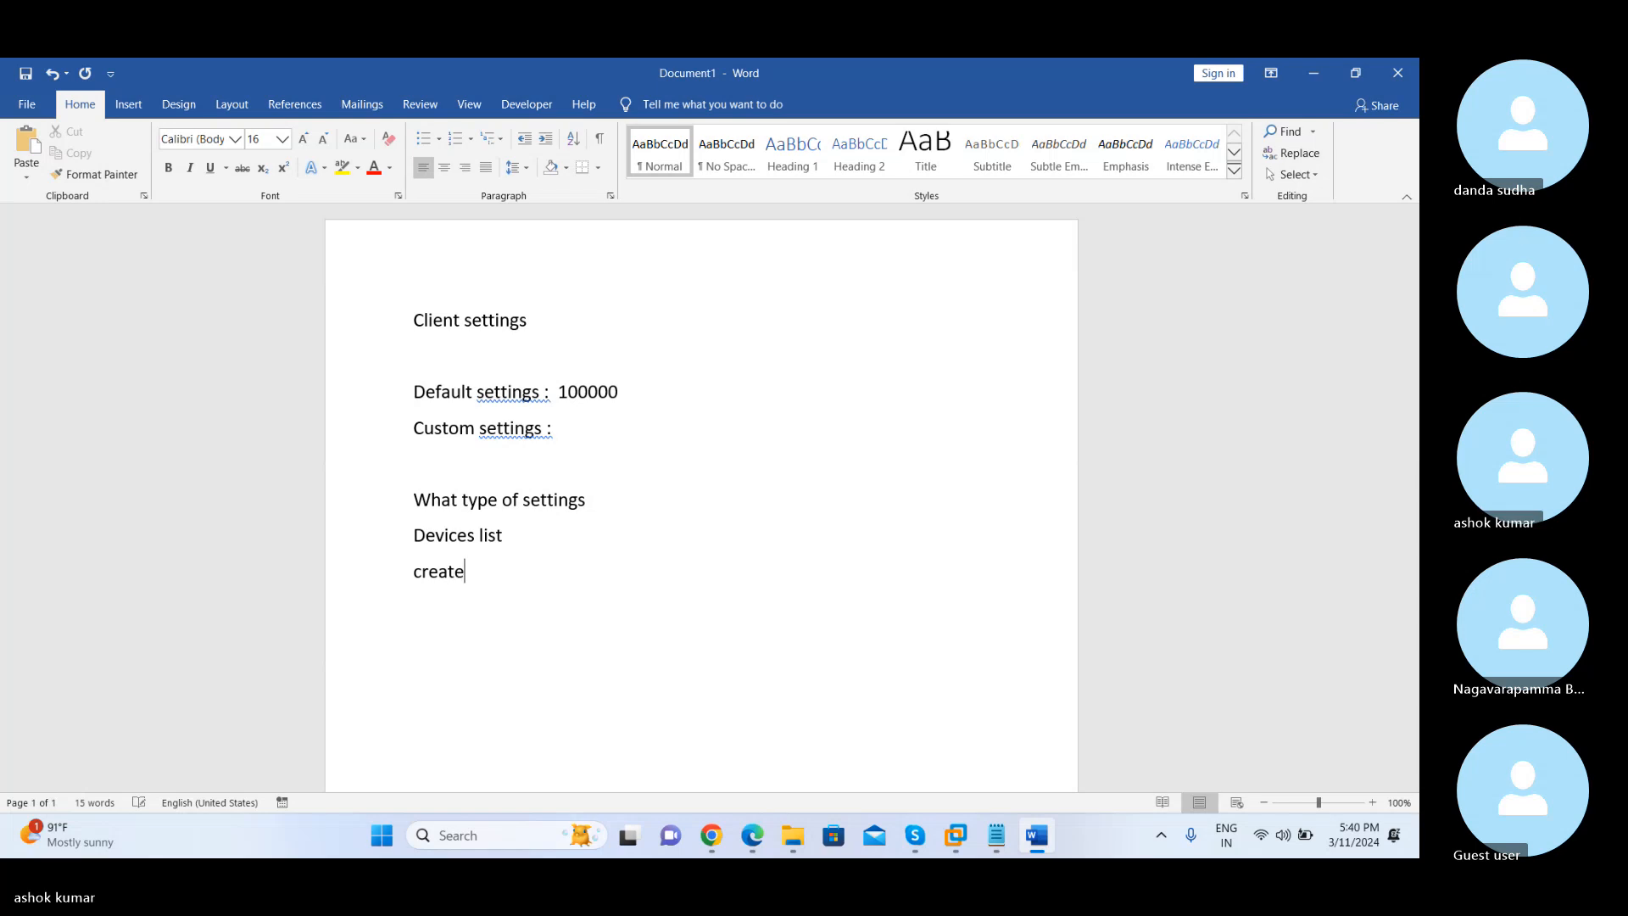
Add the line "Create the collection for device list" below "Devices list"
{"action": "key", "text": "BackSpace"}
{"action": "type", "text": "col"}
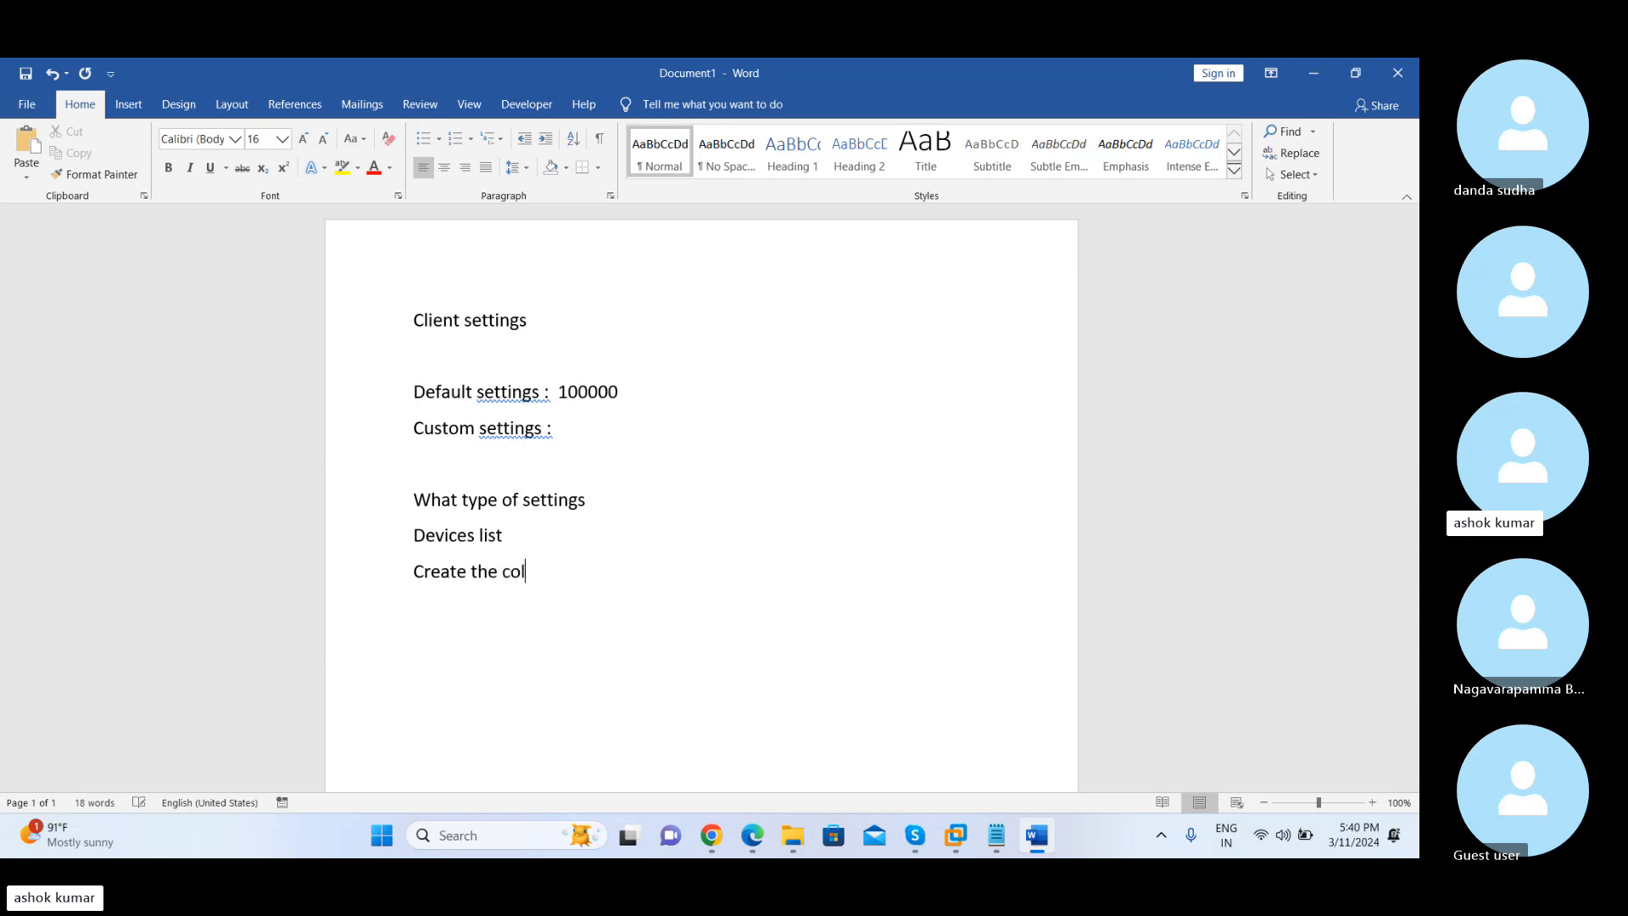
{"action": "type", "text": "lection for device list"}
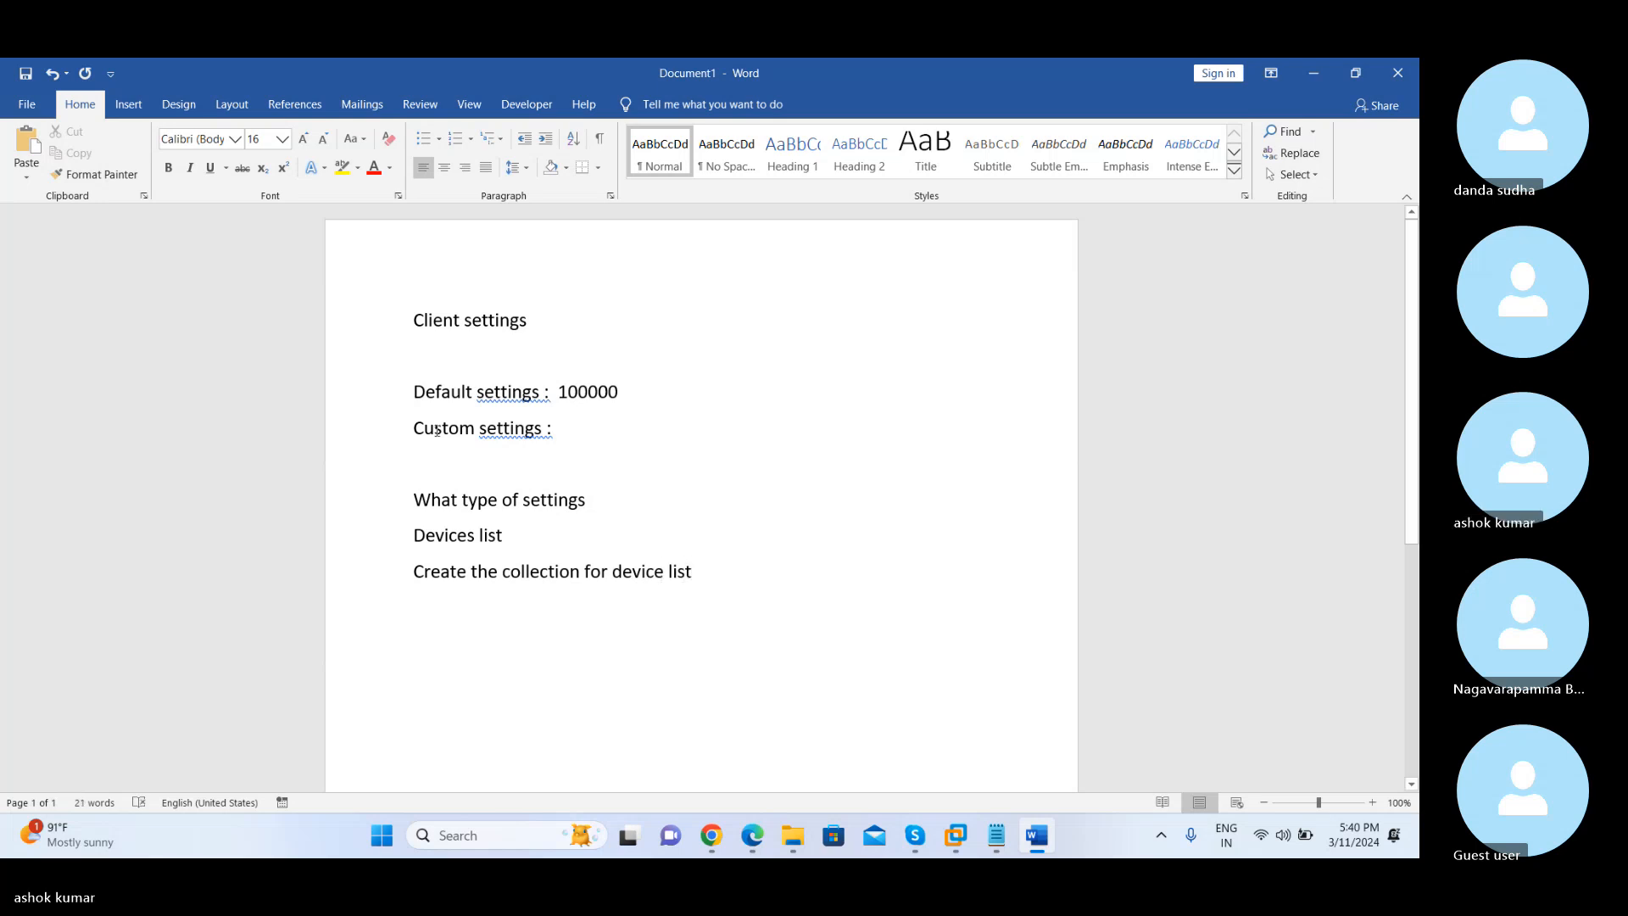
{"action": "left_click_drag", "start_coordinate": [414, 498], "coordinate": [708, 576]}
{"action": "left_click", "coordinate": [558, 431]}
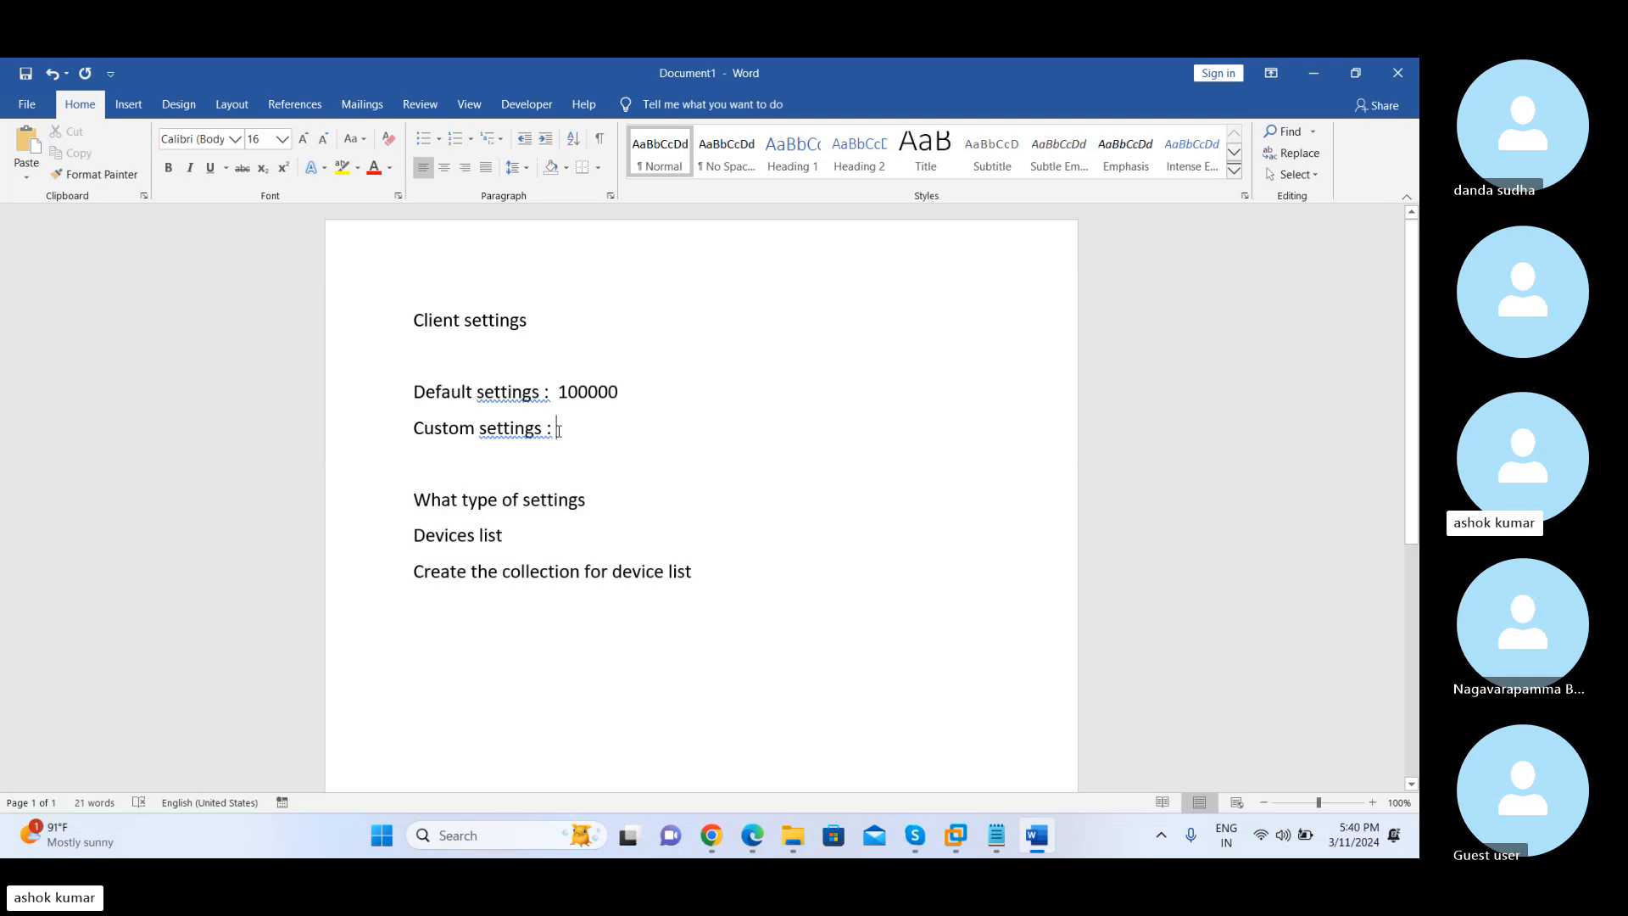
{"action": "mouse_move", "coordinate": [559, 431]}
{"action": "left_mouse_down"}
{"action": "mouse_move", "coordinate": [413, 431]}
{"action": "mouse_move", "coordinate": [563, 432]}
{"action": "left_mouse_up"}
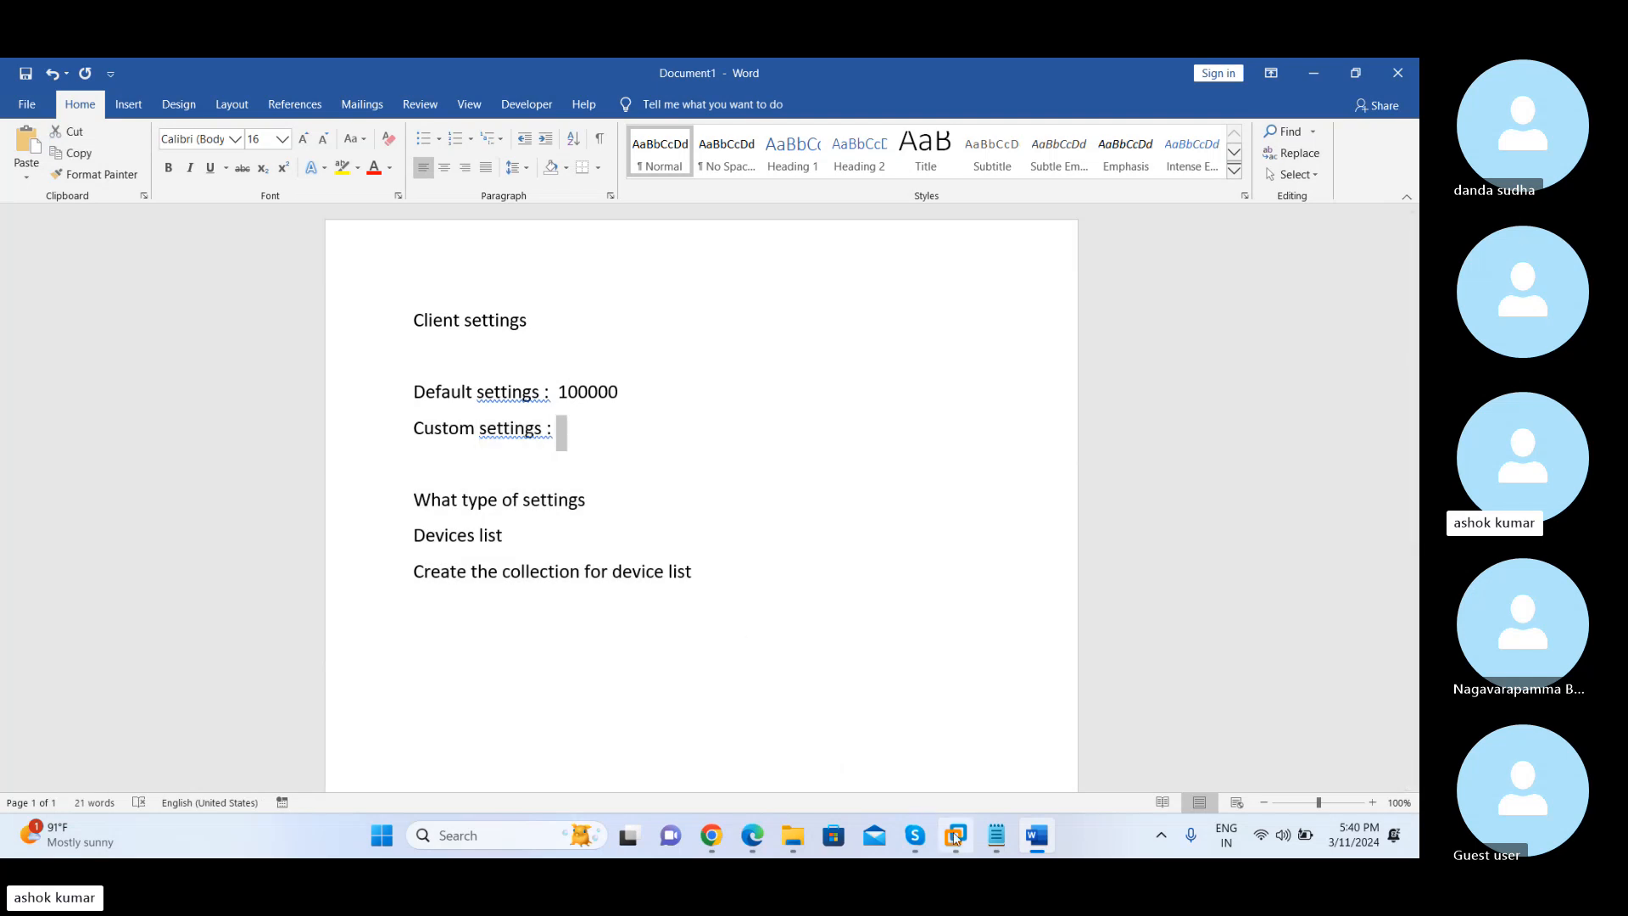
Switch to the Sccm Server virtual machine in VMware Workstation and show Client Settings in the Configuration Manager Administration workspace
{"action": "mouse_move", "coordinate": [955, 835]}
{"action": "left_click", "coordinate": [898, 708]}
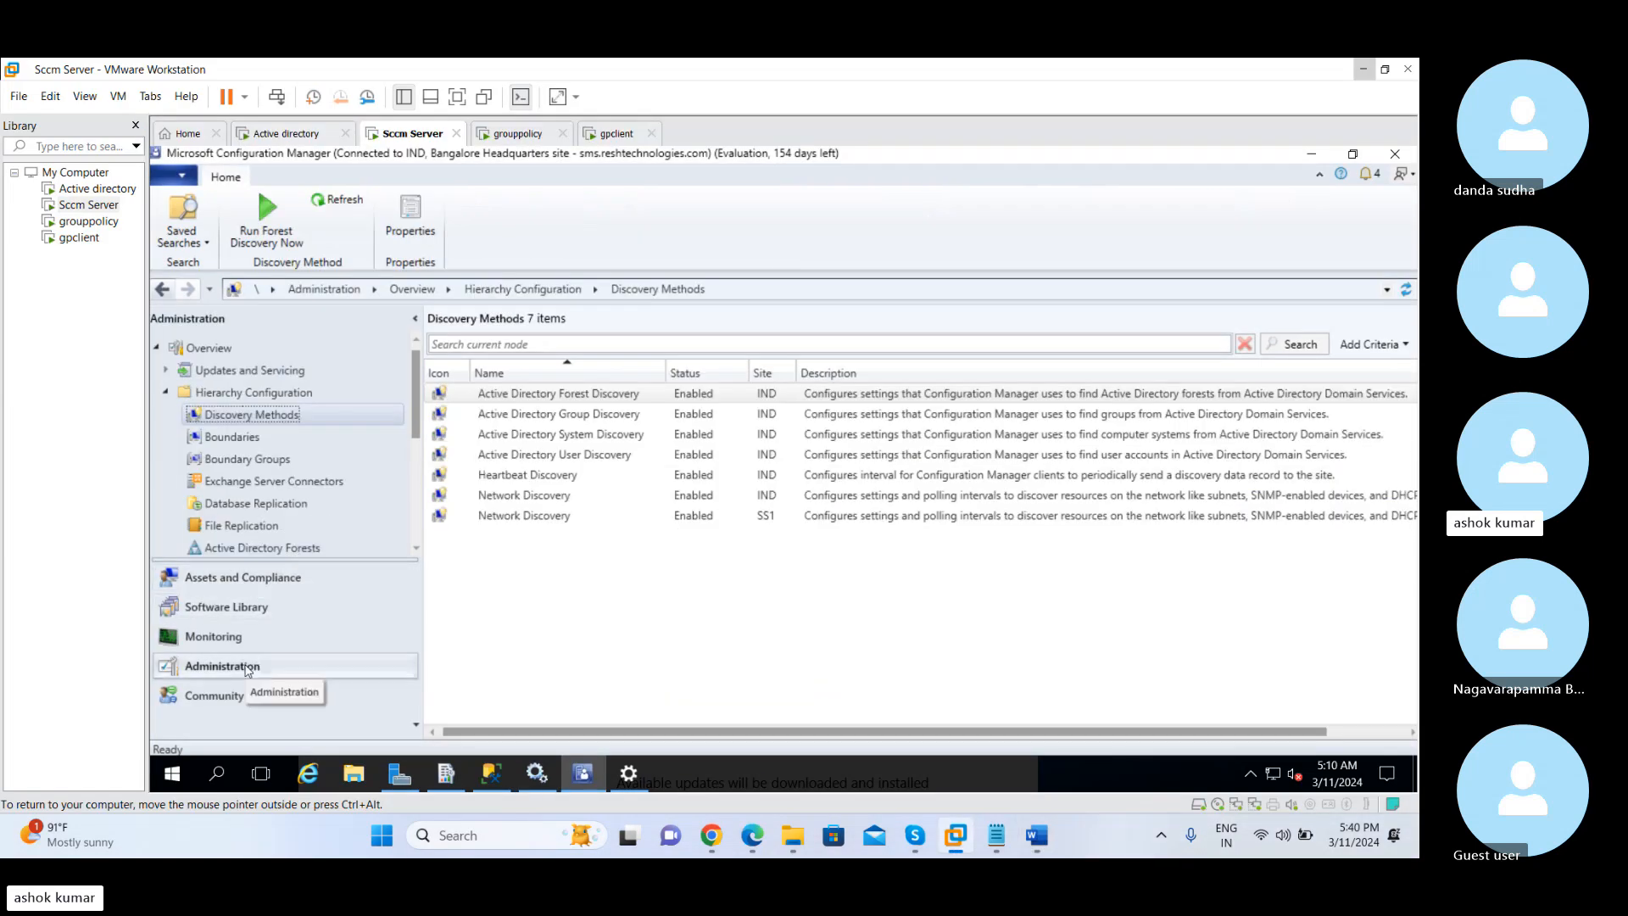
{"action": "left_click", "coordinate": [247, 670]}
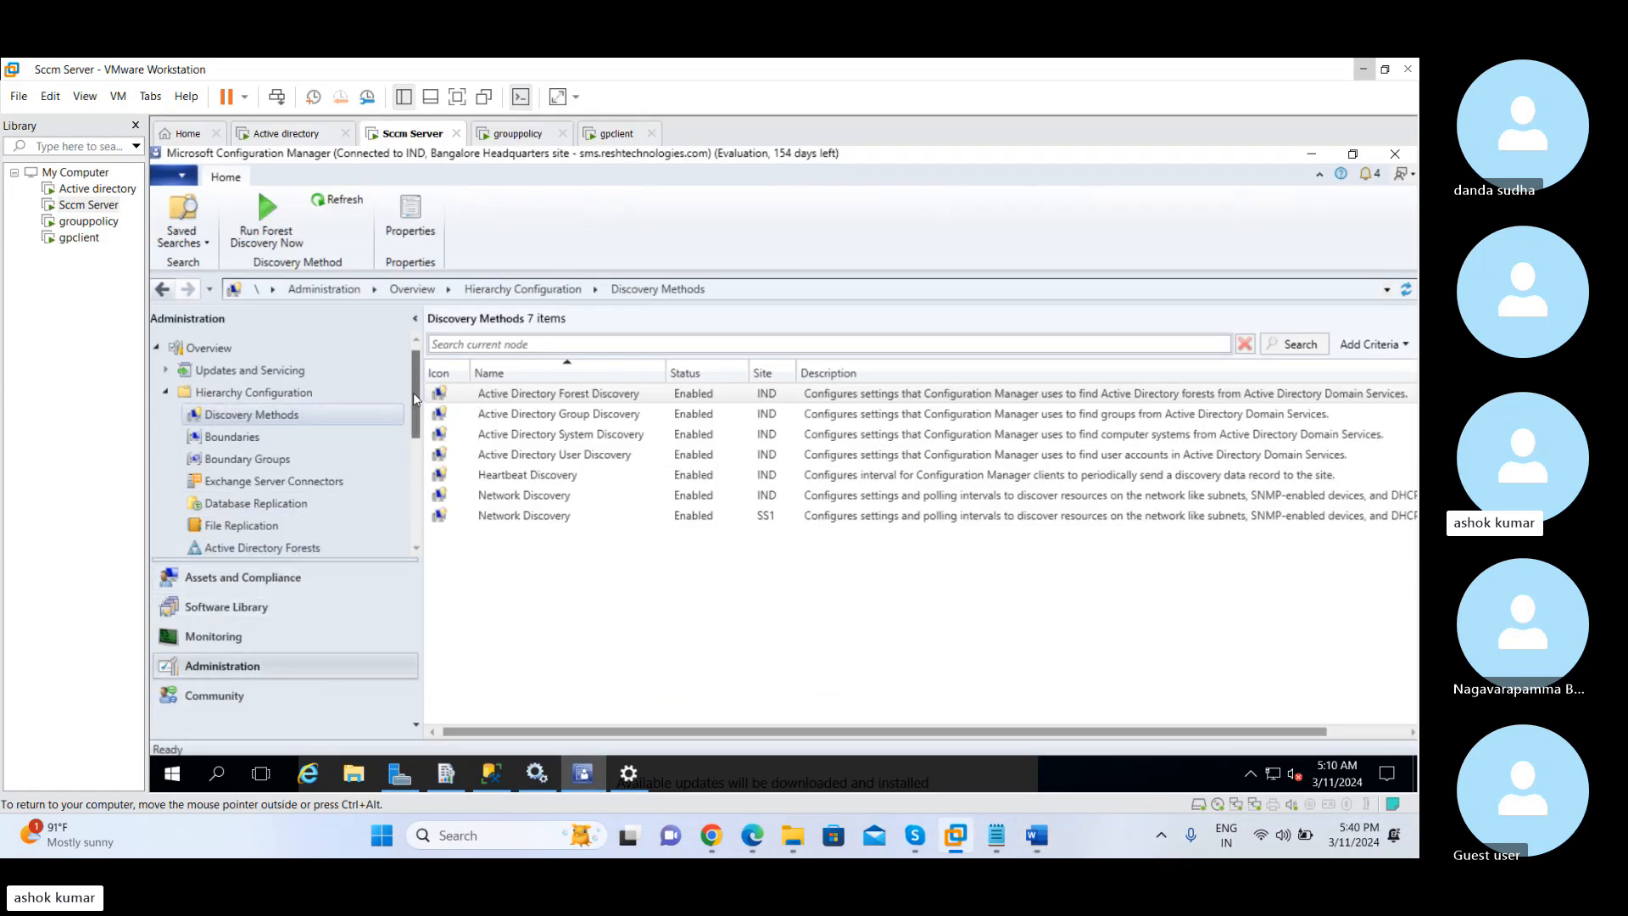
{"action": "left_click_drag", "start_coordinate": [415, 396], "coordinate": [415, 464]}
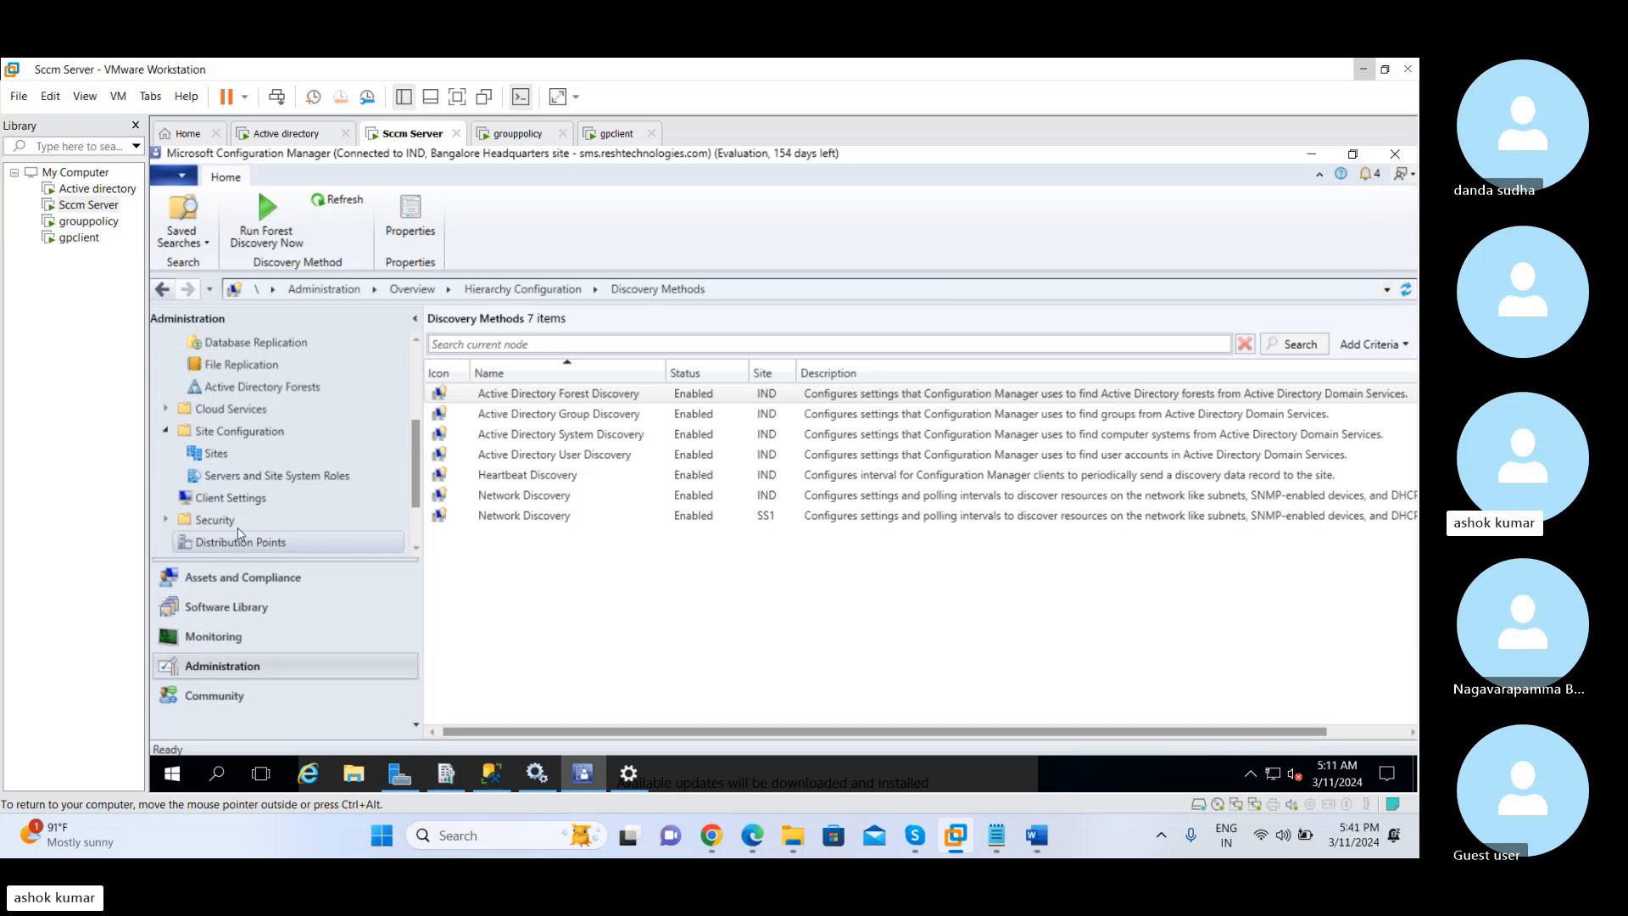
{"action": "left_click", "coordinate": [168, 432]}
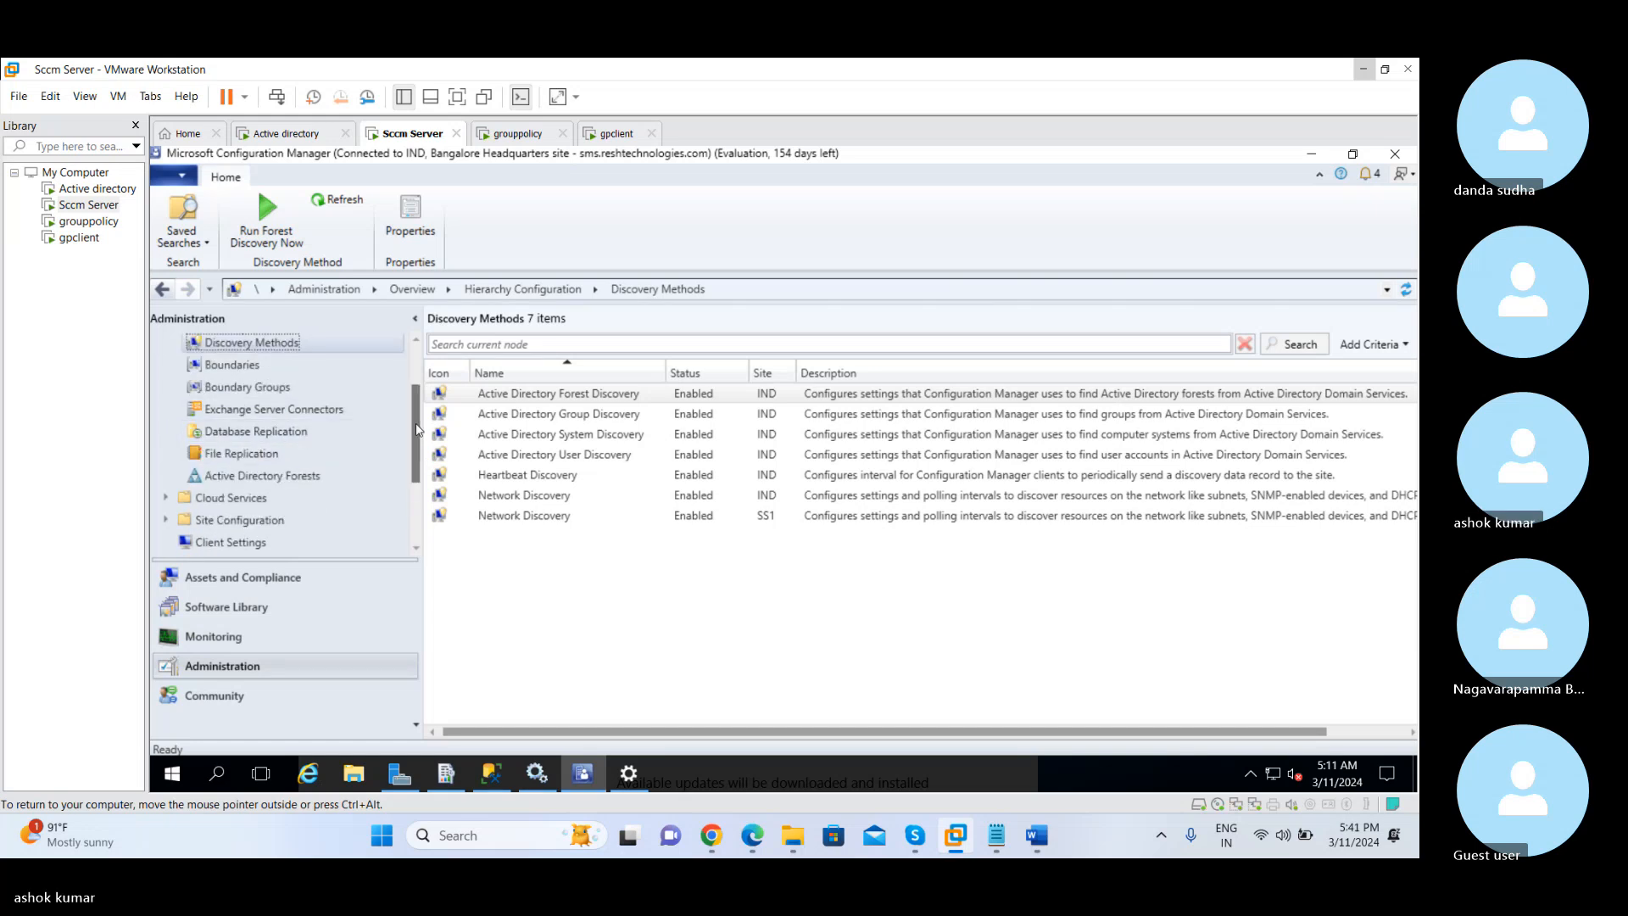
{"action": "left_click_drag", "start_coordinate": [420, 433], "coordinate": [422, 487]}
{"action": "left_click", "coordinate": [231, 431]}
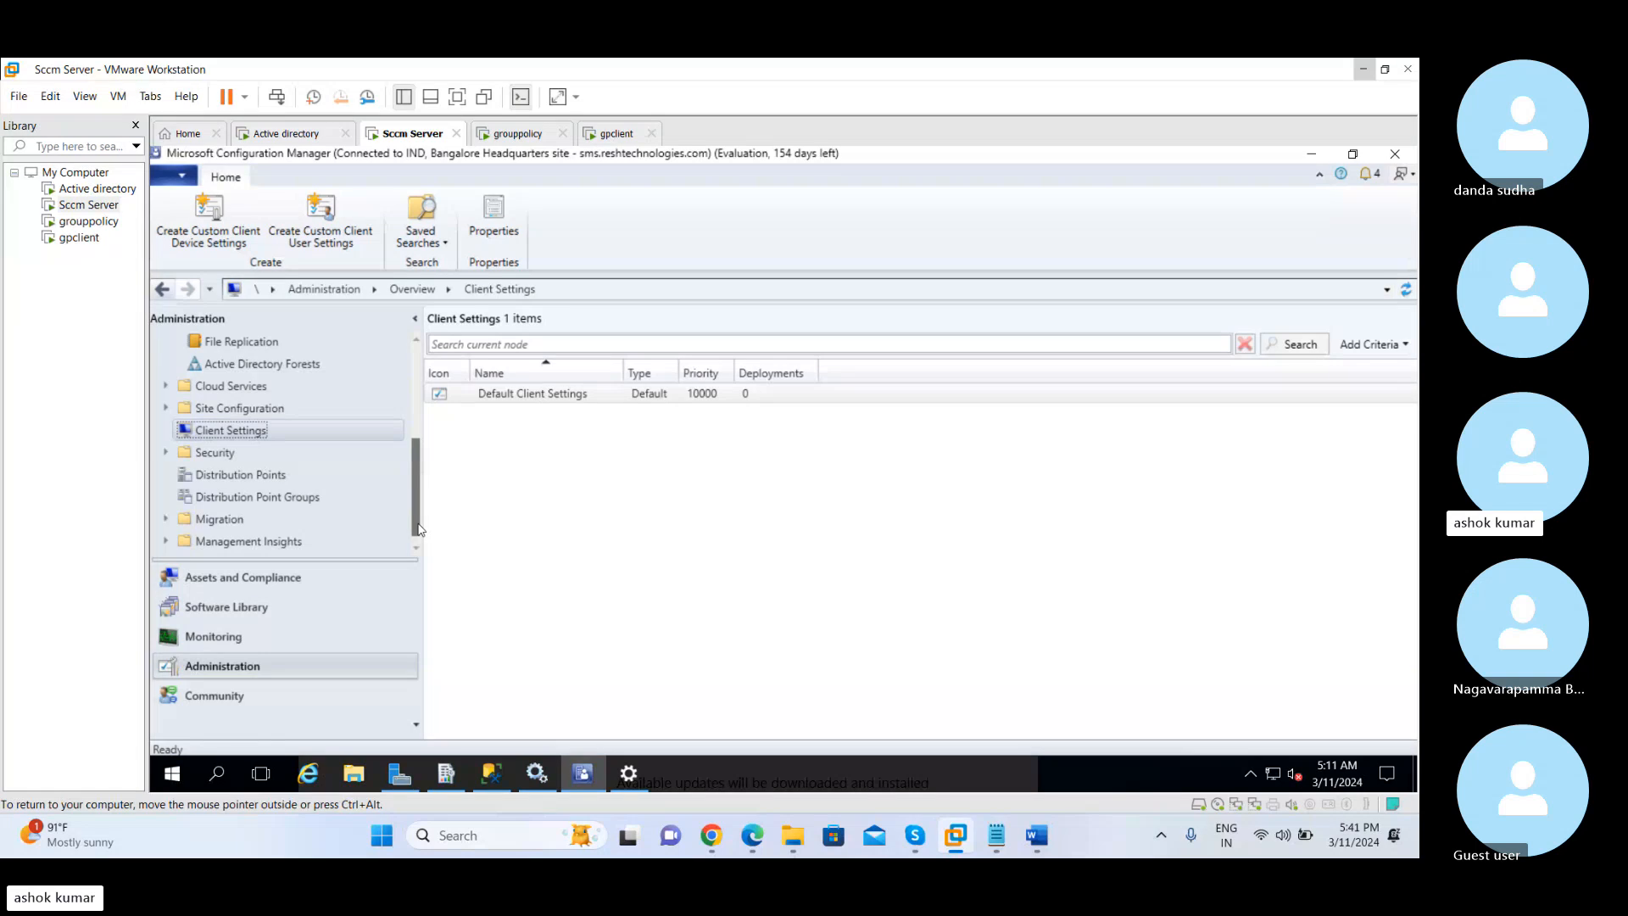
Open the properties of Default Client Settings
{"action": "right_click", "coordinate": [502, 401]}
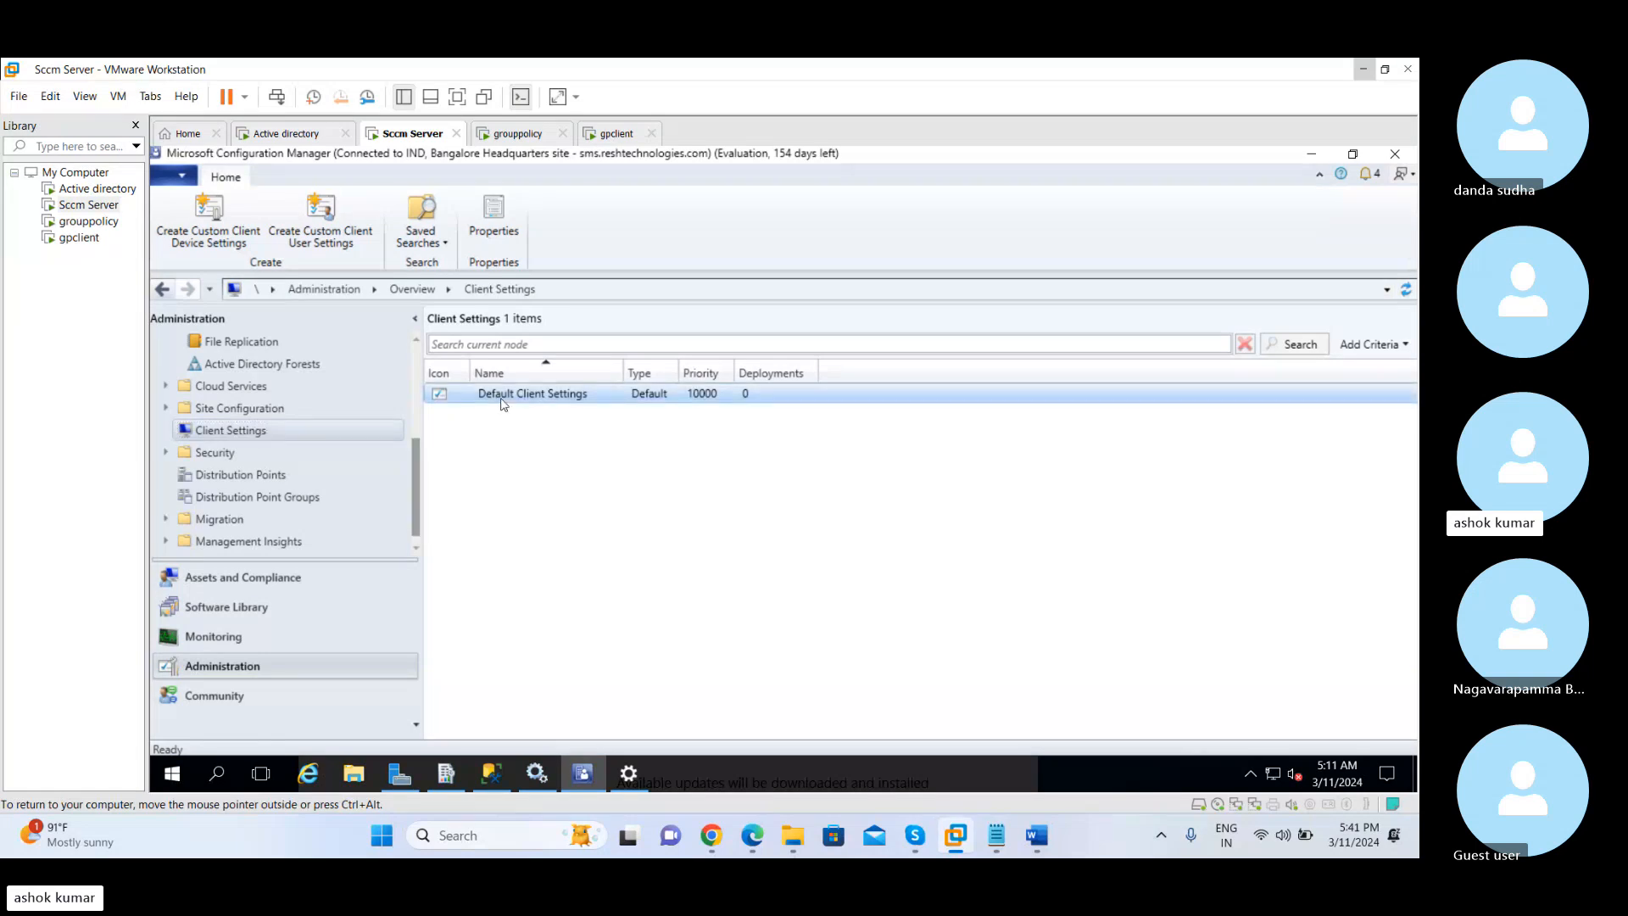
{"action": "left_click", "coordinate": [497, 399]}
{"action": "right_click", "coordinate": [498, 398]}
{"action": "left_click", "coordinate": [519, 411]}
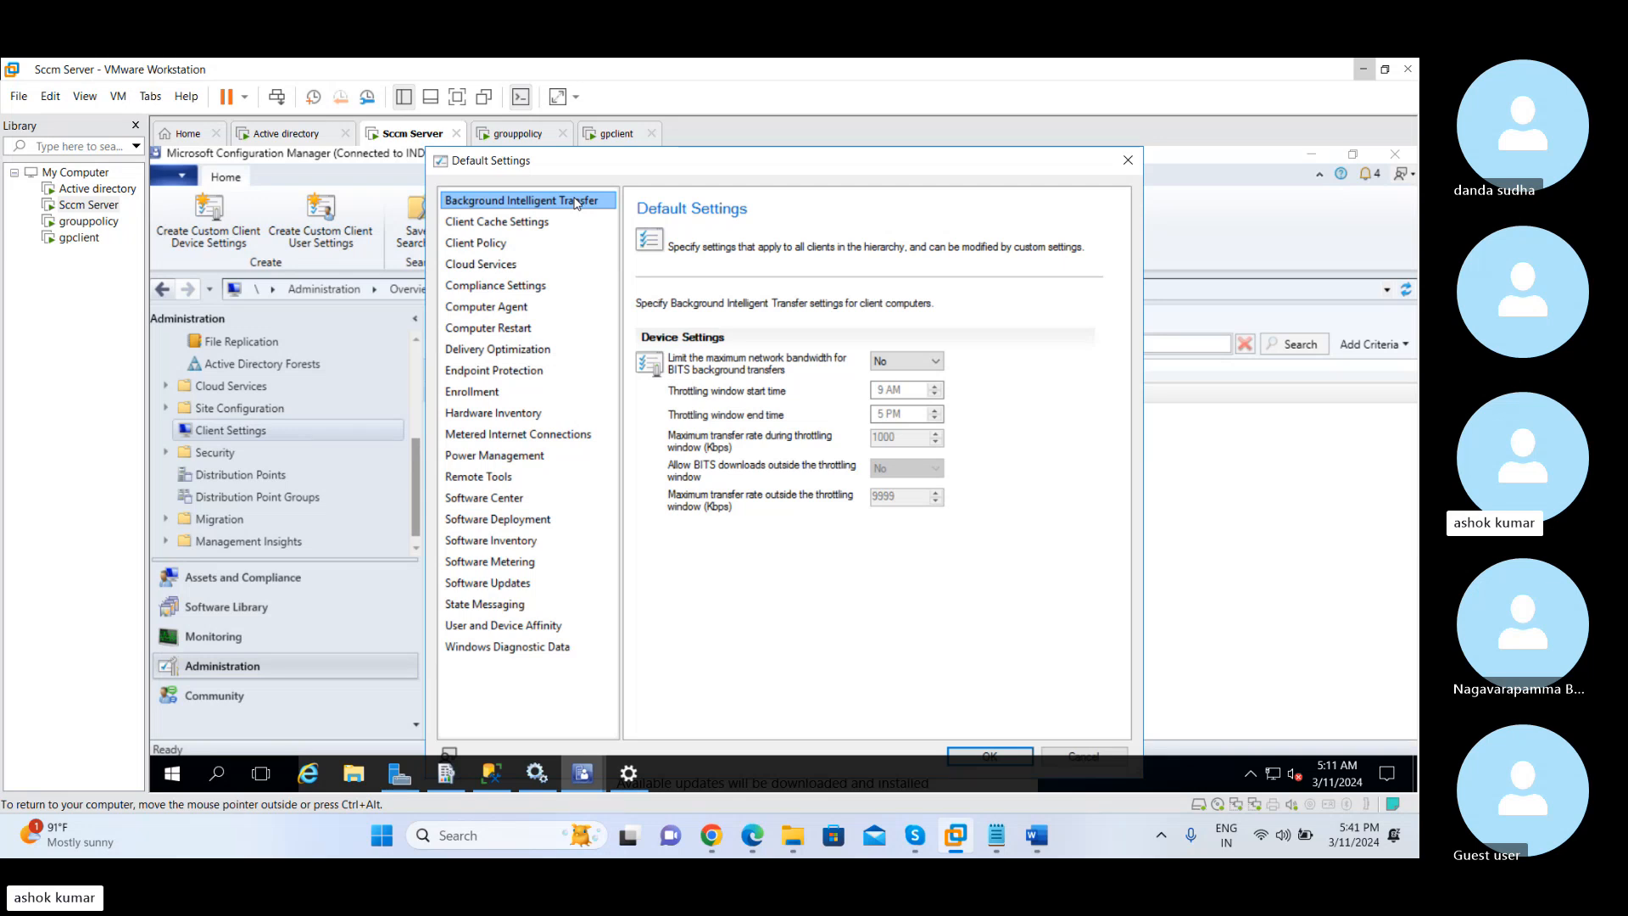
Examine the Background Intelligent Transfer options, including the BITS bandwidth limit choices, and the Client Cache Settings of the default settings
{"action": "left_click", "coordinate": [541, 218]}
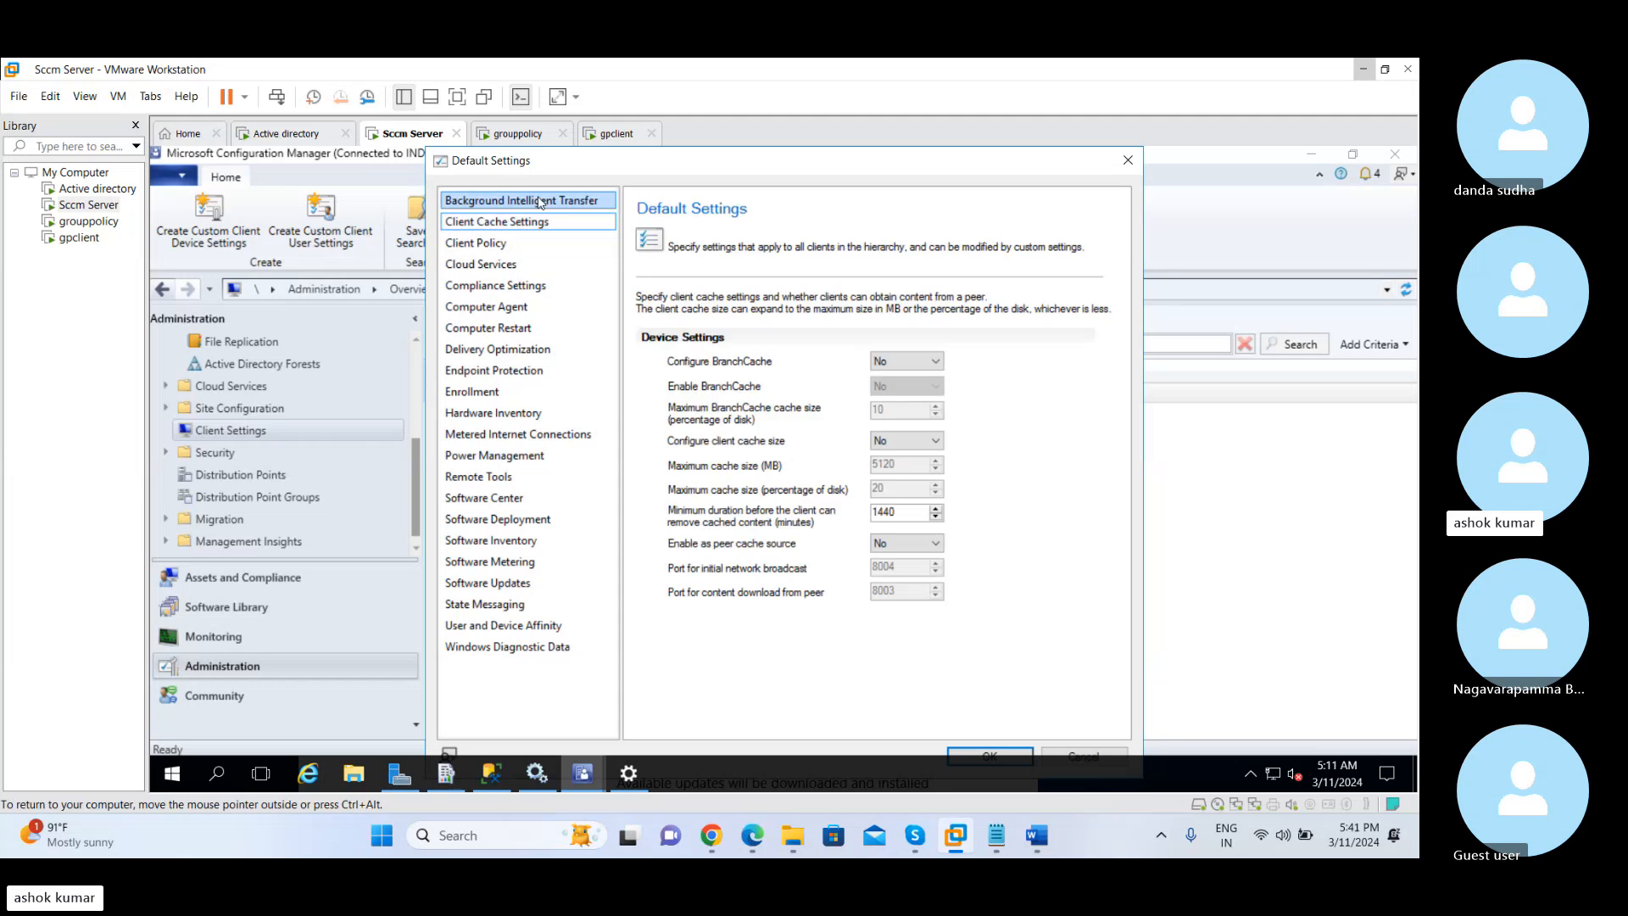
{"action": "left_click", "coordinate": [540, 202]}
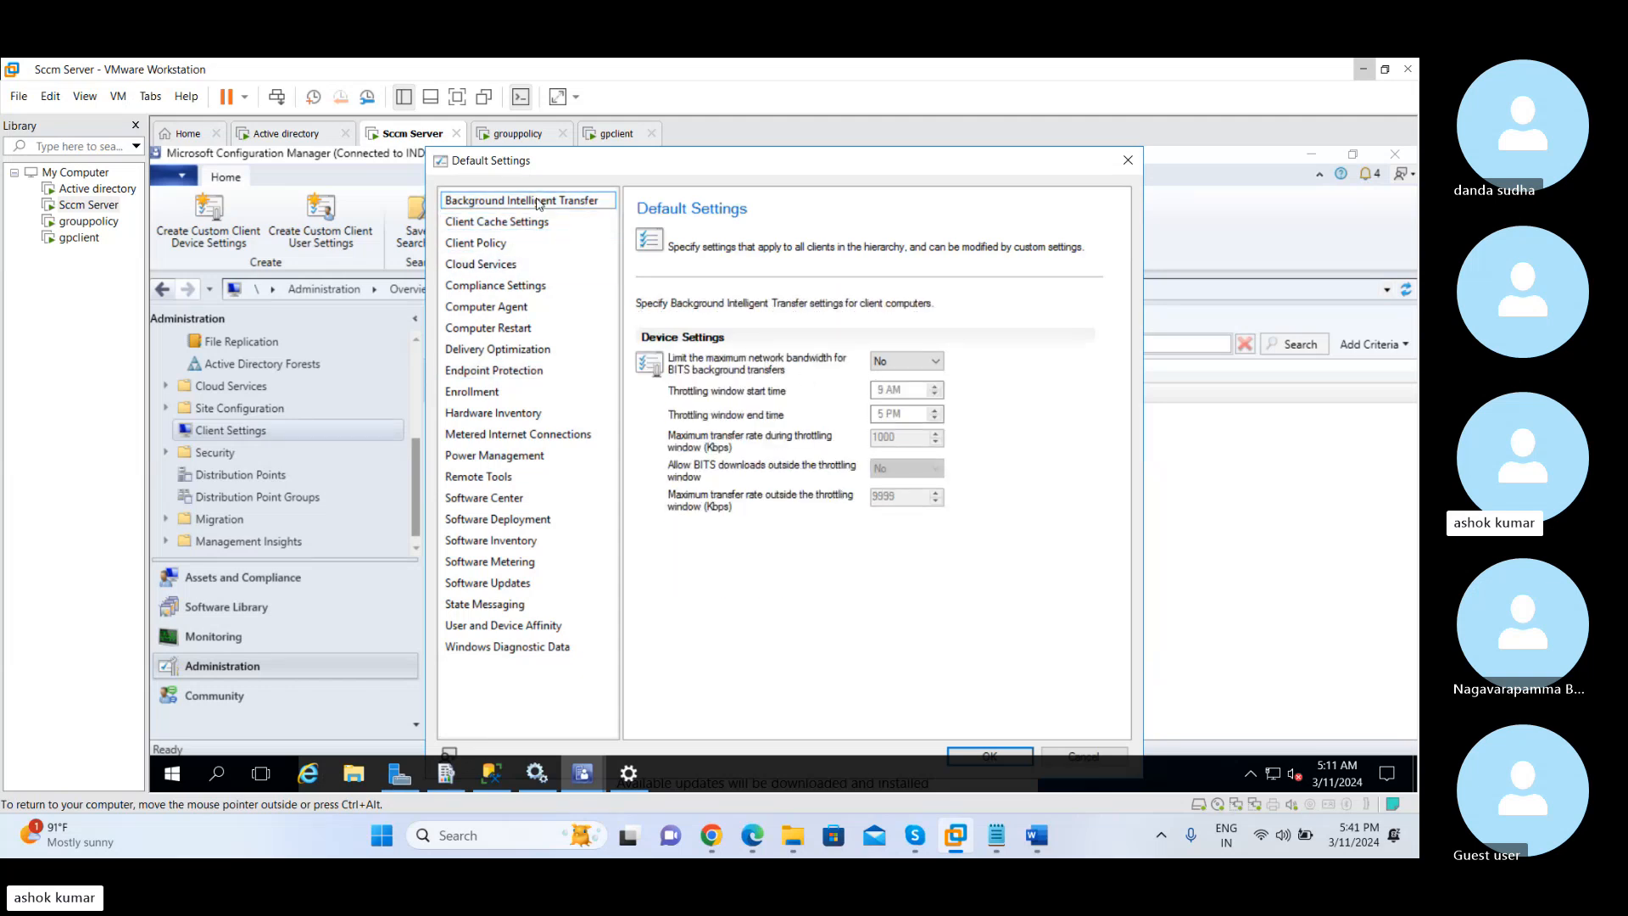
{"action": "left_click", "coordinate": [937, 361]}
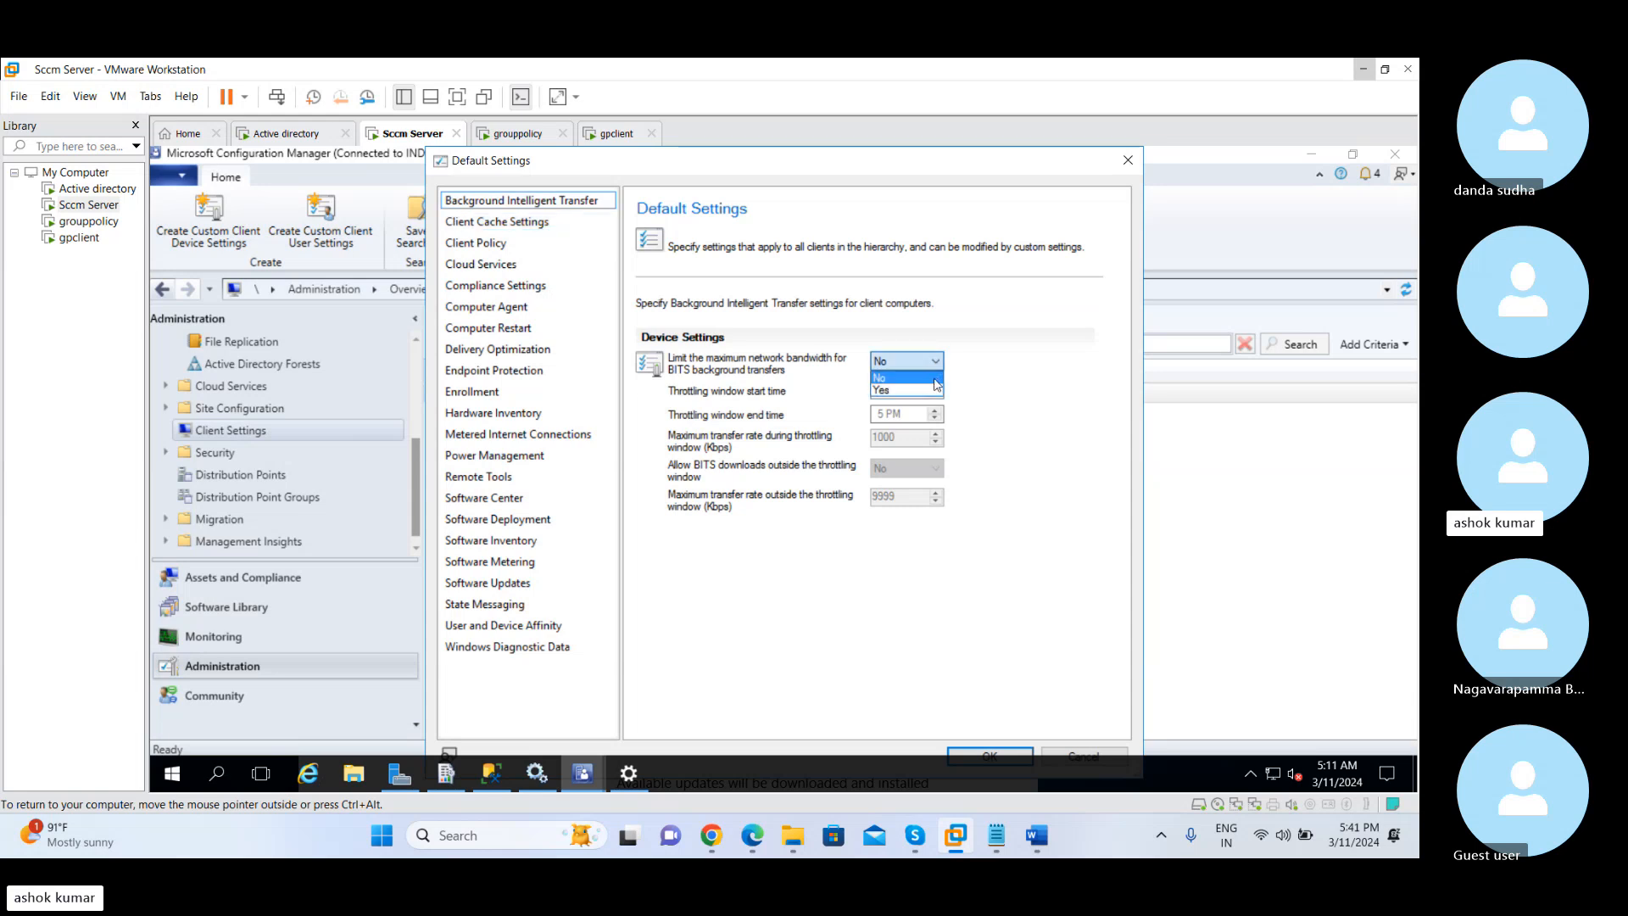
{"action": "left_click", "coordinate": [936, 378]}
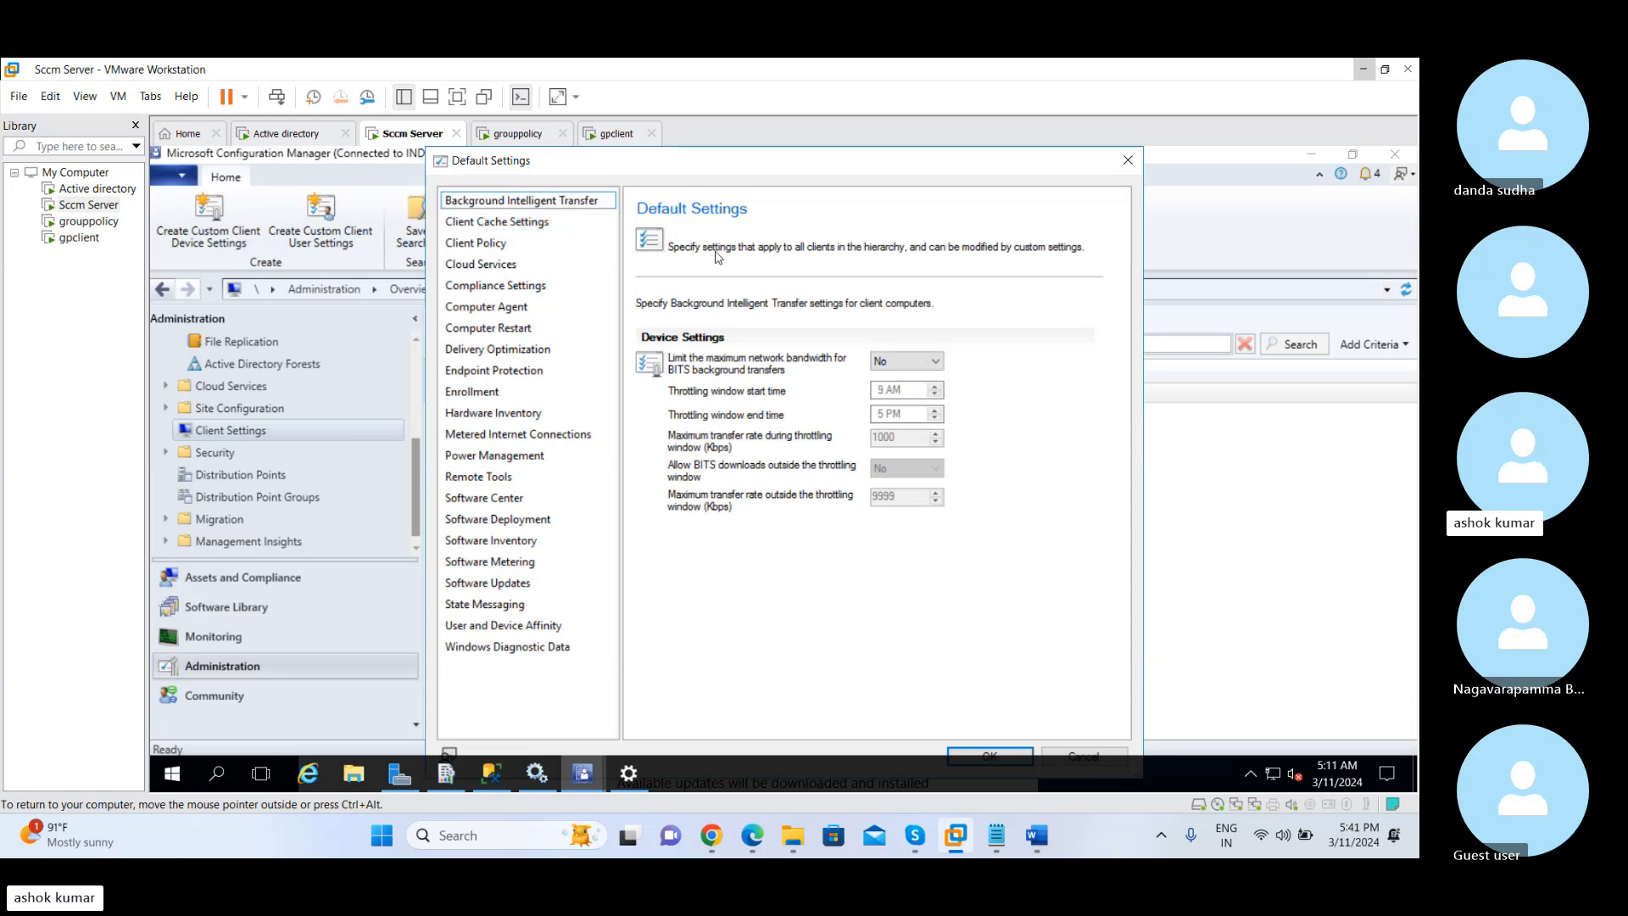
{"action": "left_click", "coordinate": [588, 204]}
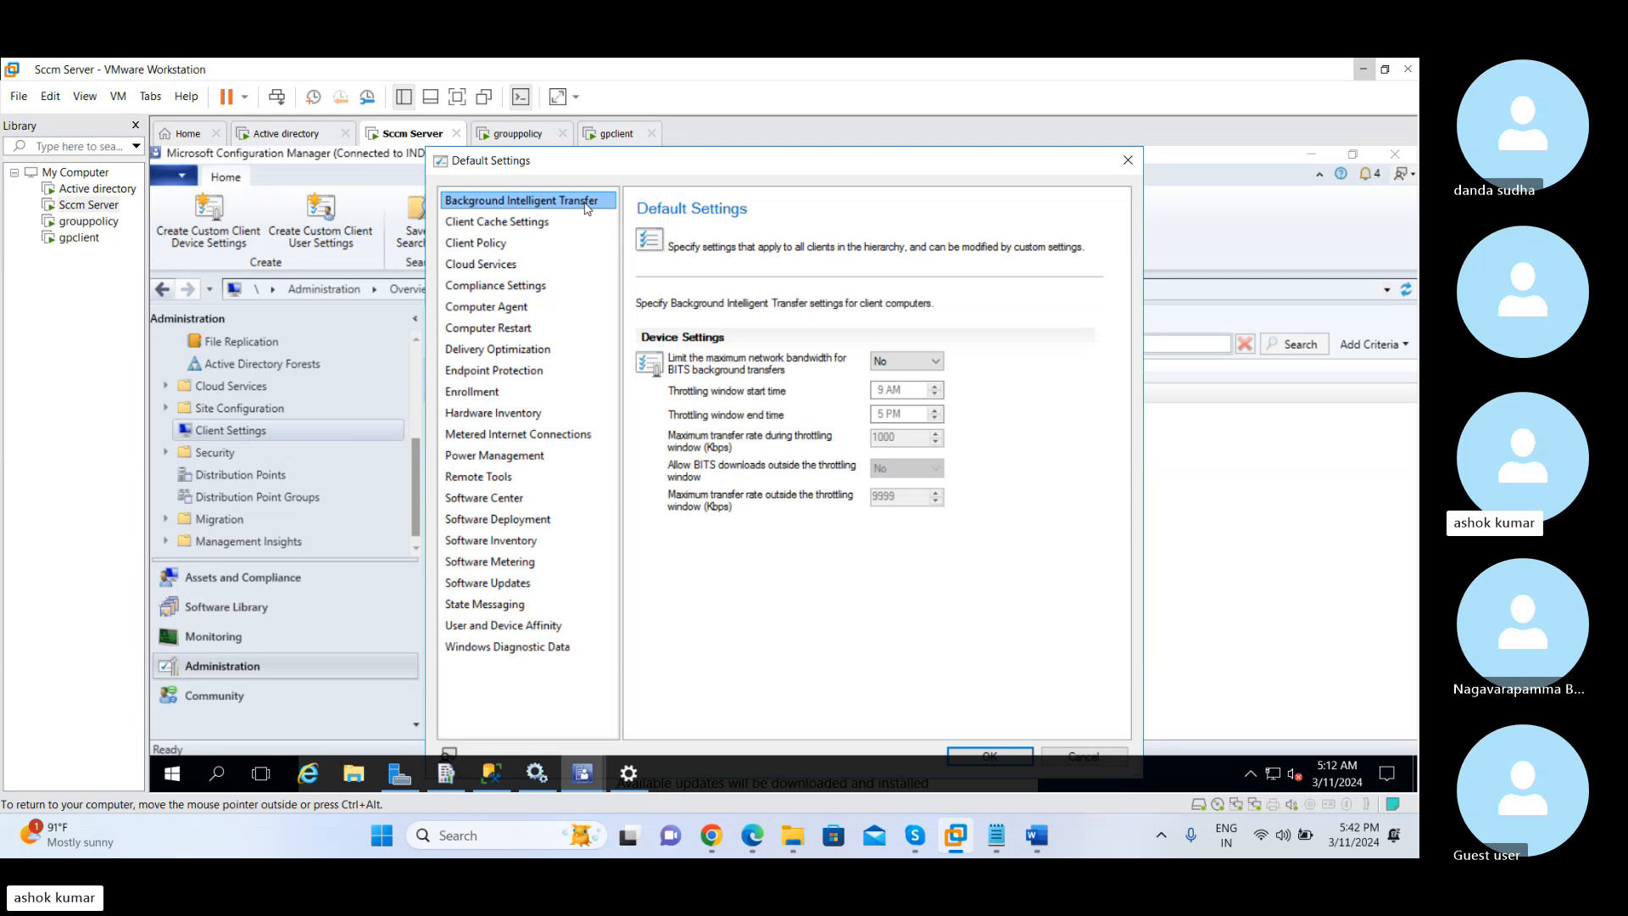
{"action": "left_click", "coordinate": [527, 223]}
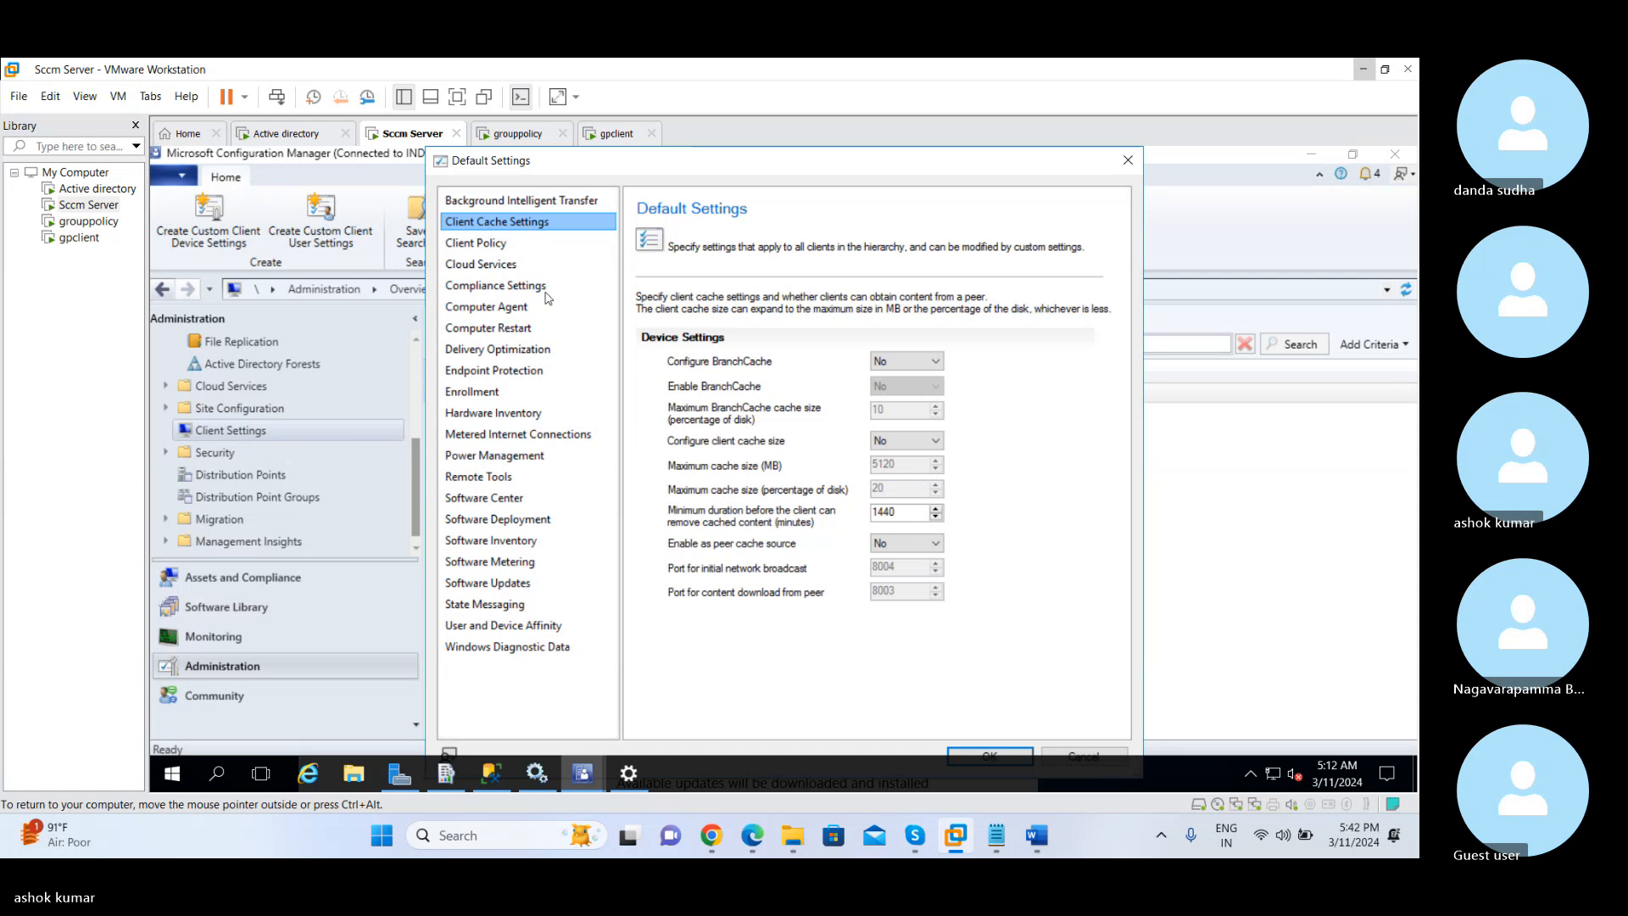
Switch to the Skype call and mute the microphone
{"action": "mouse_move", "coordinate": [920, 844]}
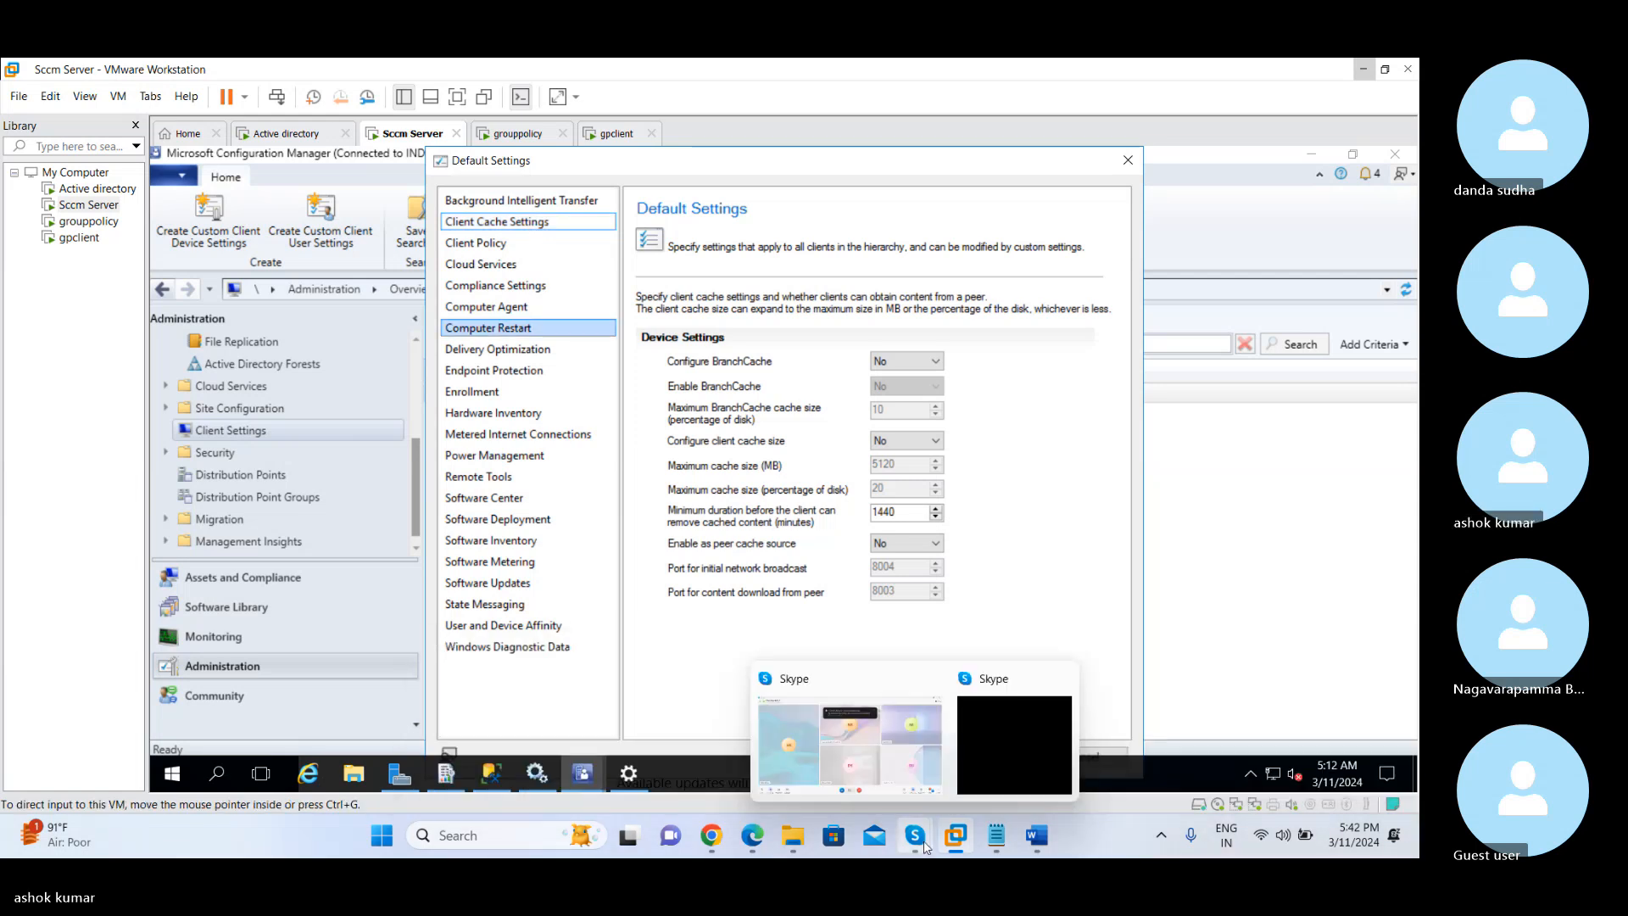
{"action": "left_click", "coordinate": [894, 748]}
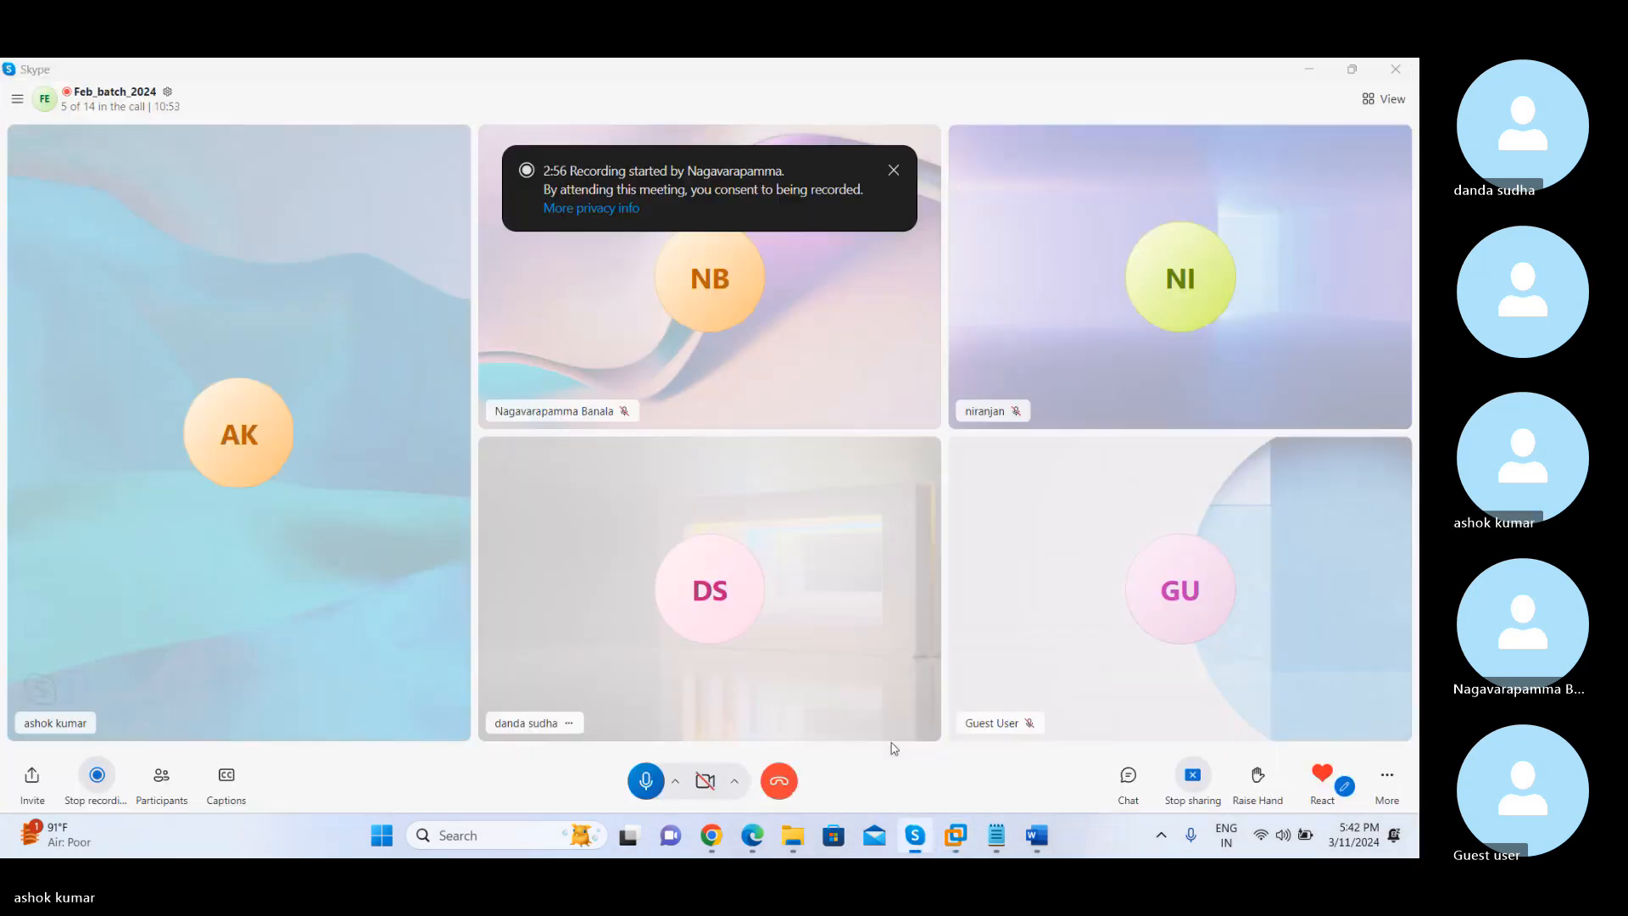
{"action": "left_click", "coordinate": [646, 781]}
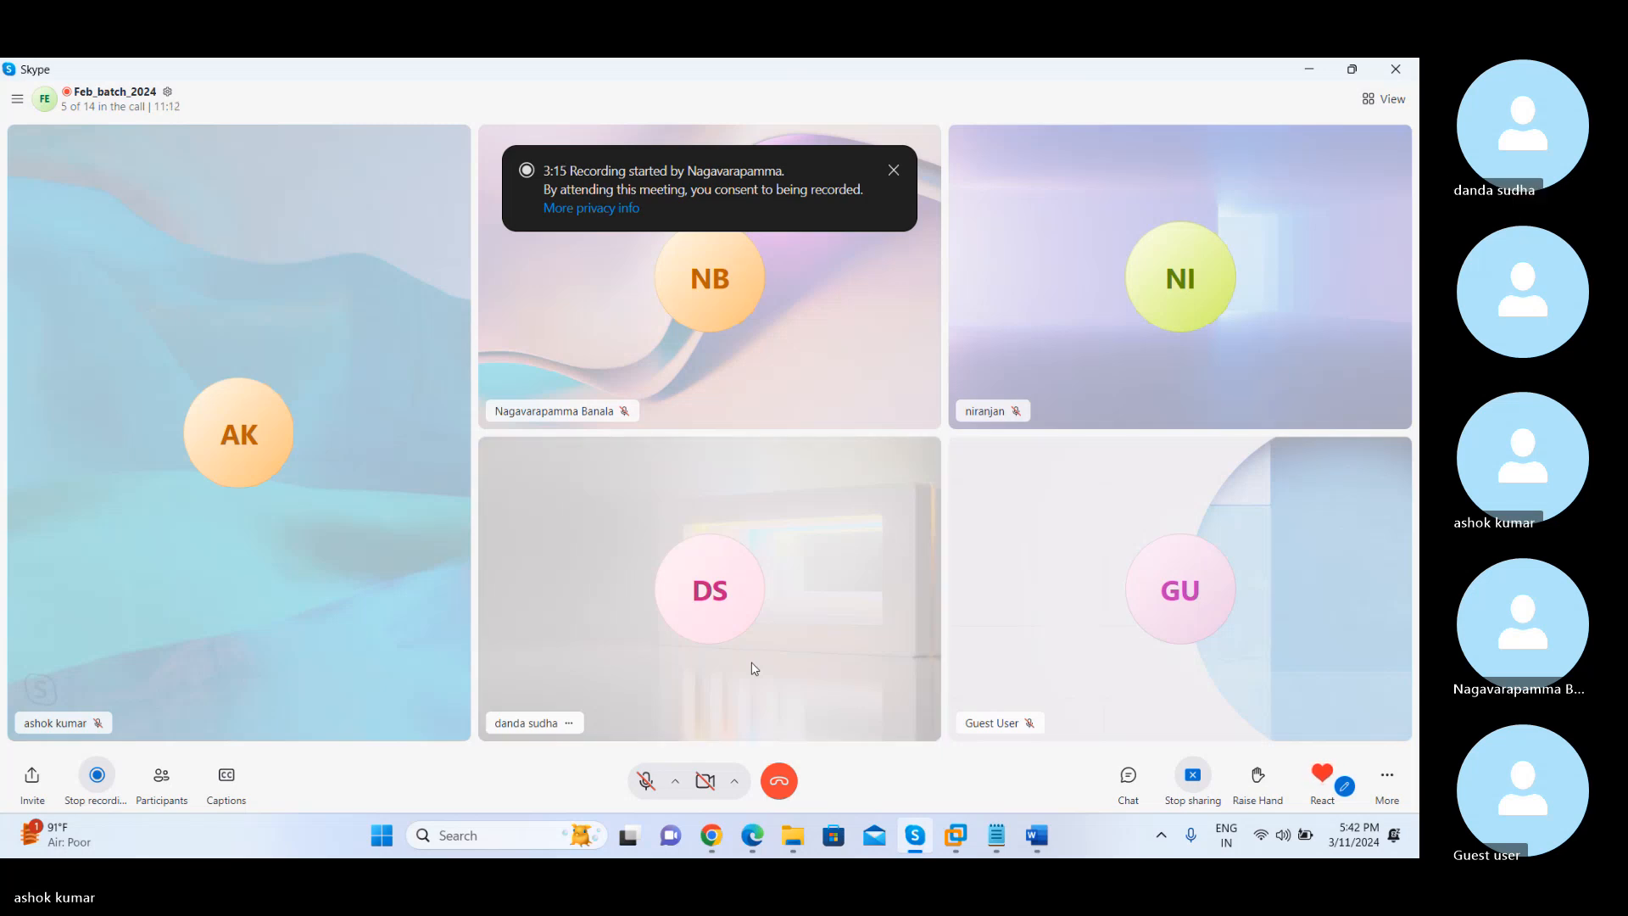
Send the message "2 min" in the call chat and dismiss the recording notice
{"action": "left_click", "coordinate": [1128, 775]}
{"action": "left_click", "coordinate": [1178, 773]}
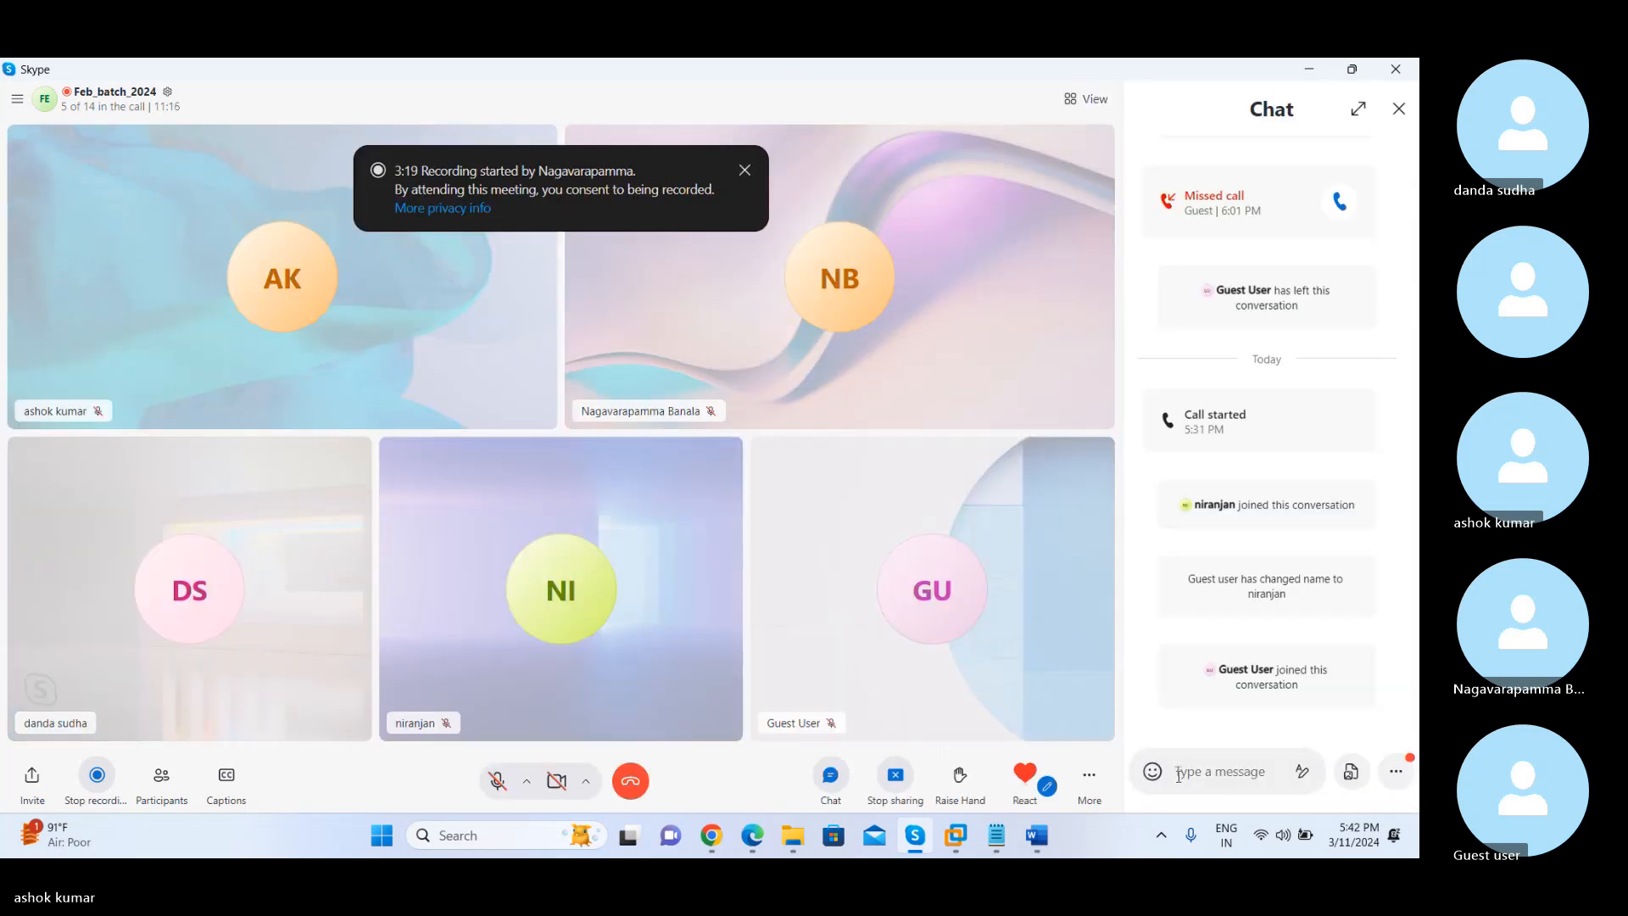
{"action": "type", "text": "2 min"}
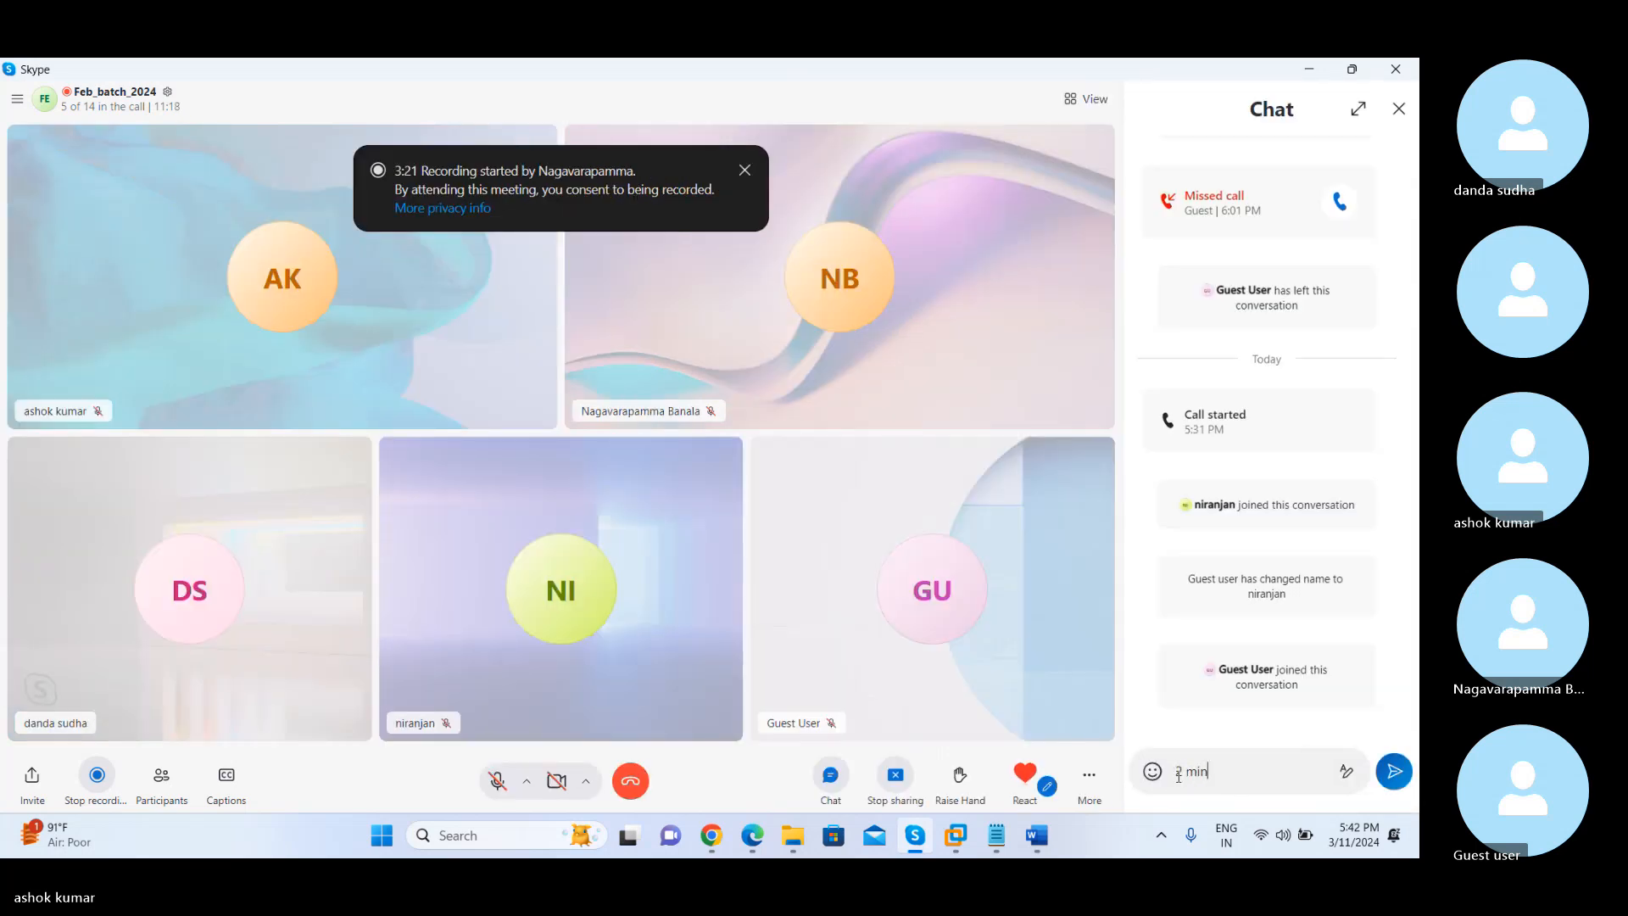
{"action": "key", "text": "Return"}
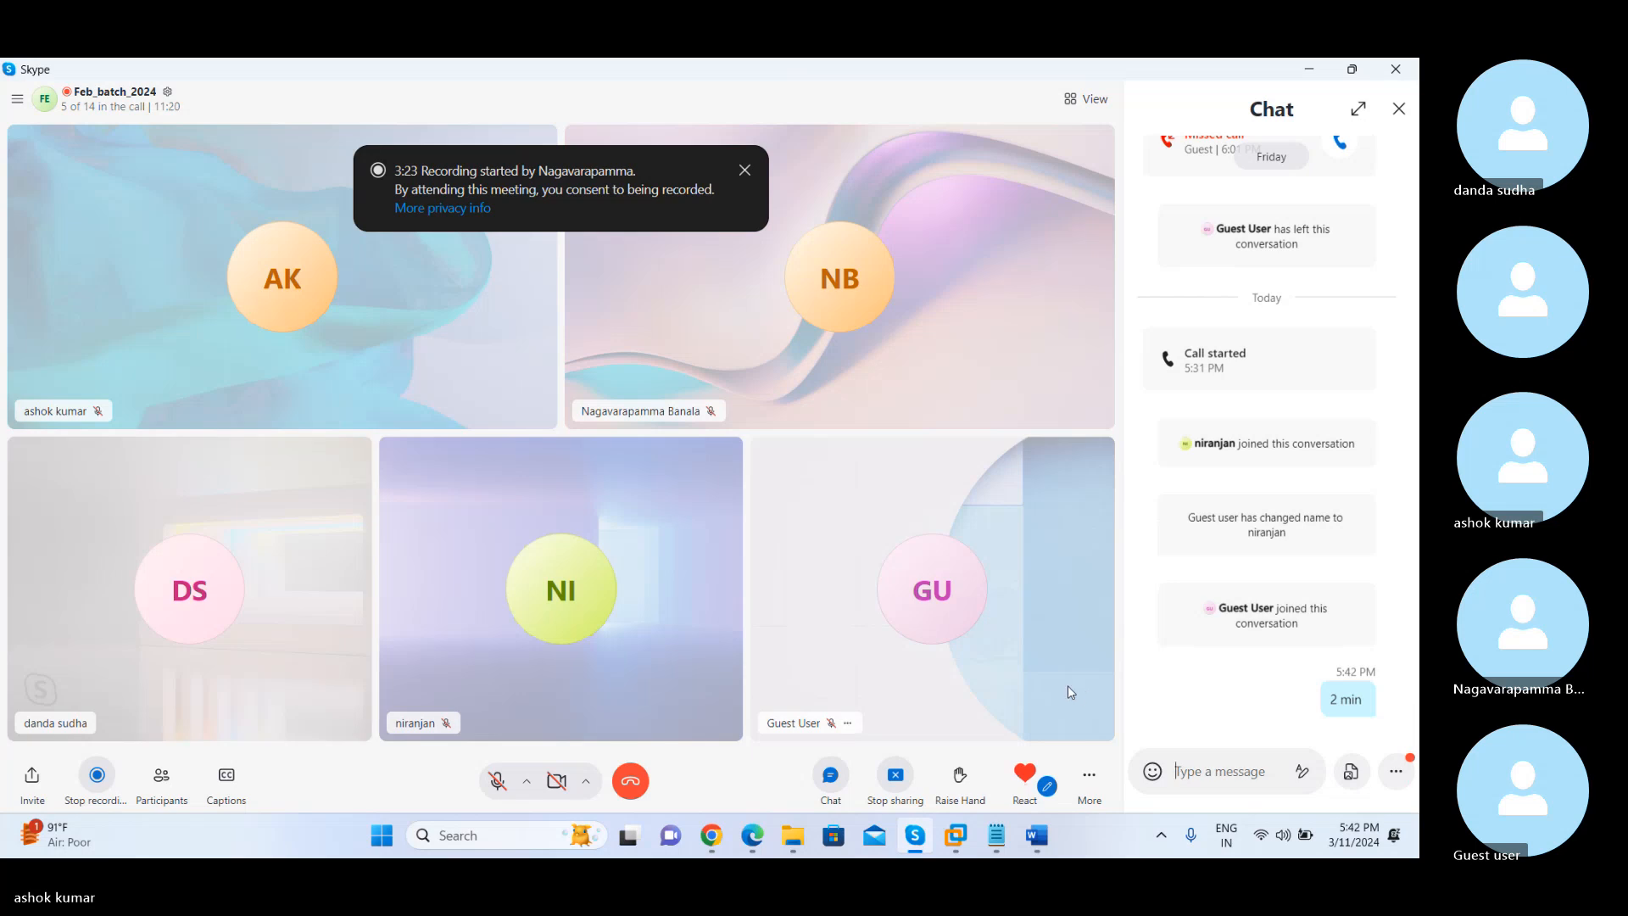
{"action": "left_click", "coordinate": [745, 170]}
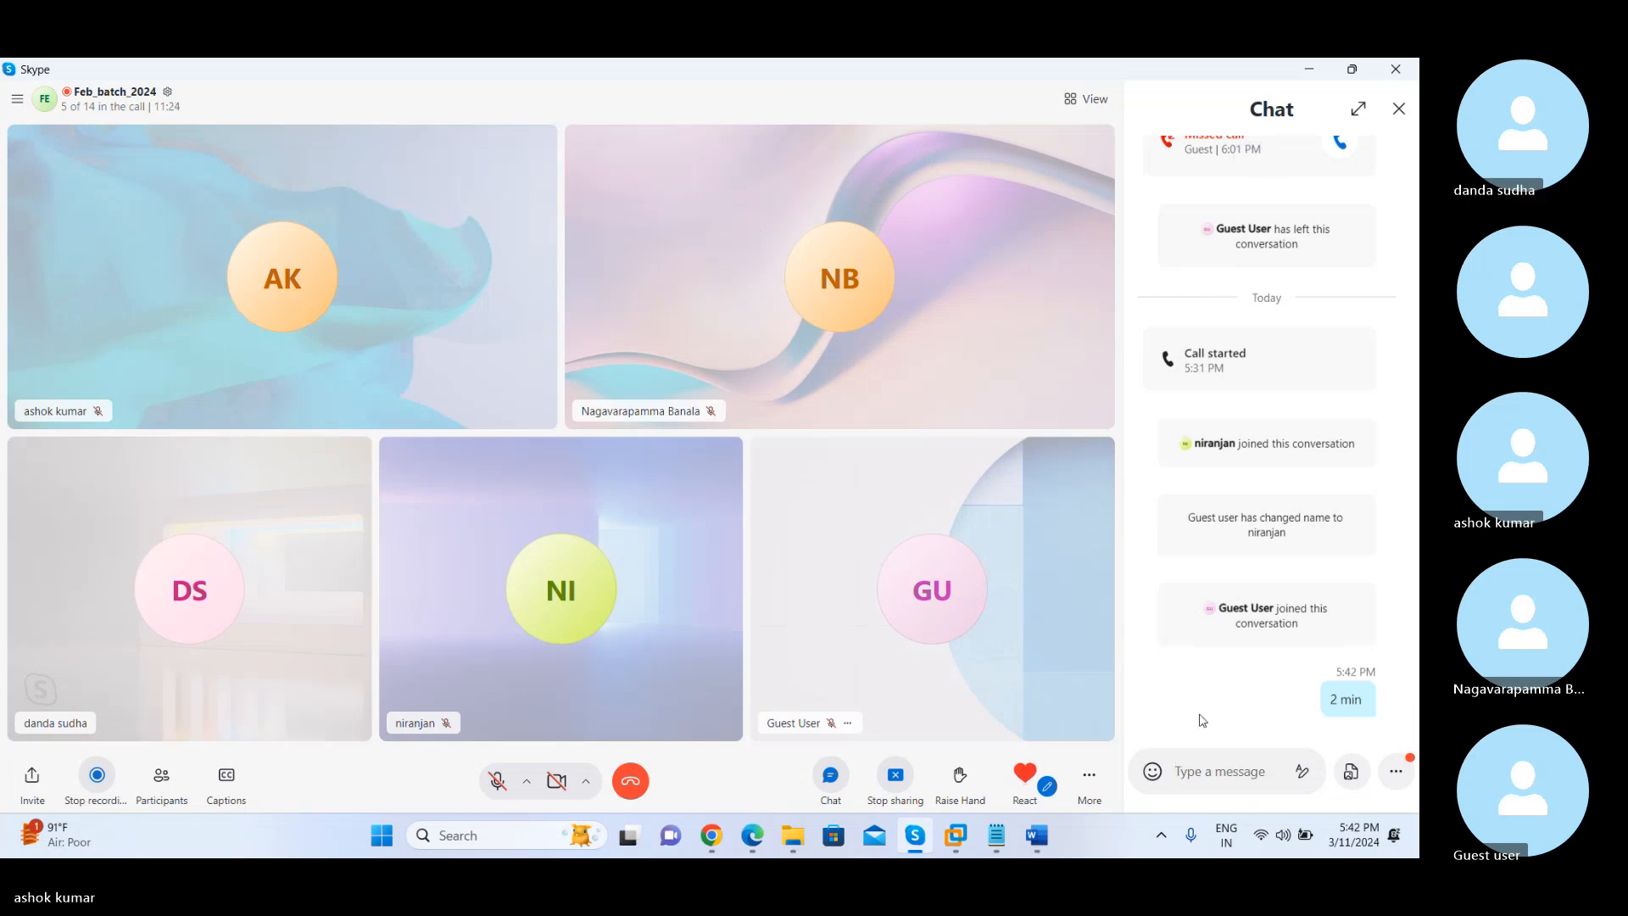
{"action": "double_click", "coordinate": [1271, 629]}
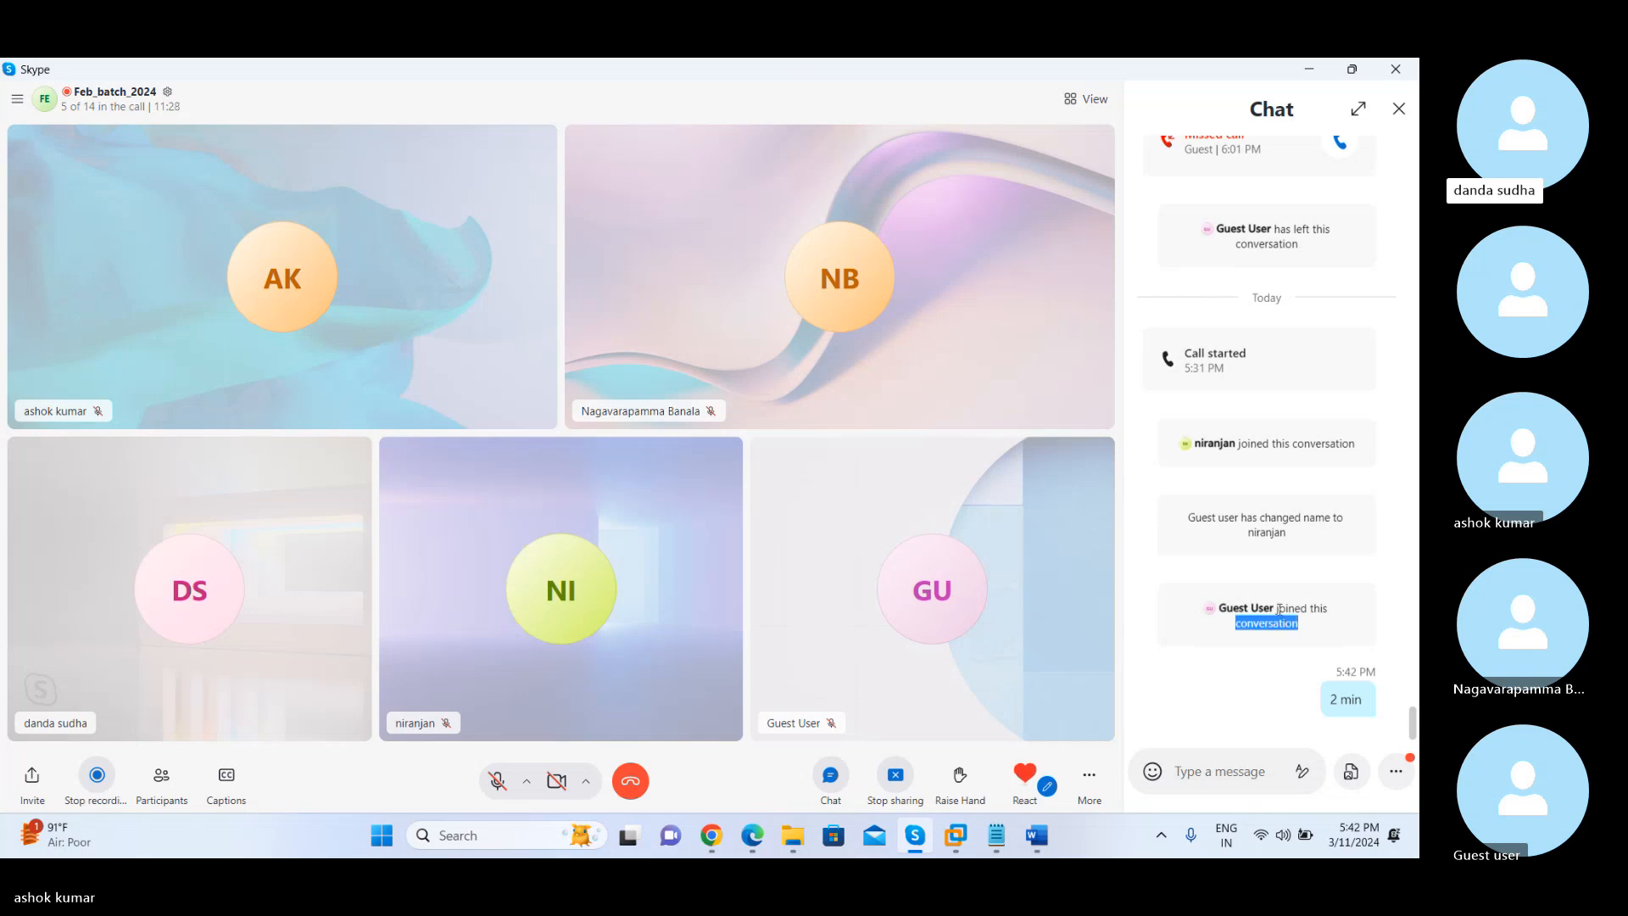
{"action": "double_click", "coordinate": [1289, 609]}
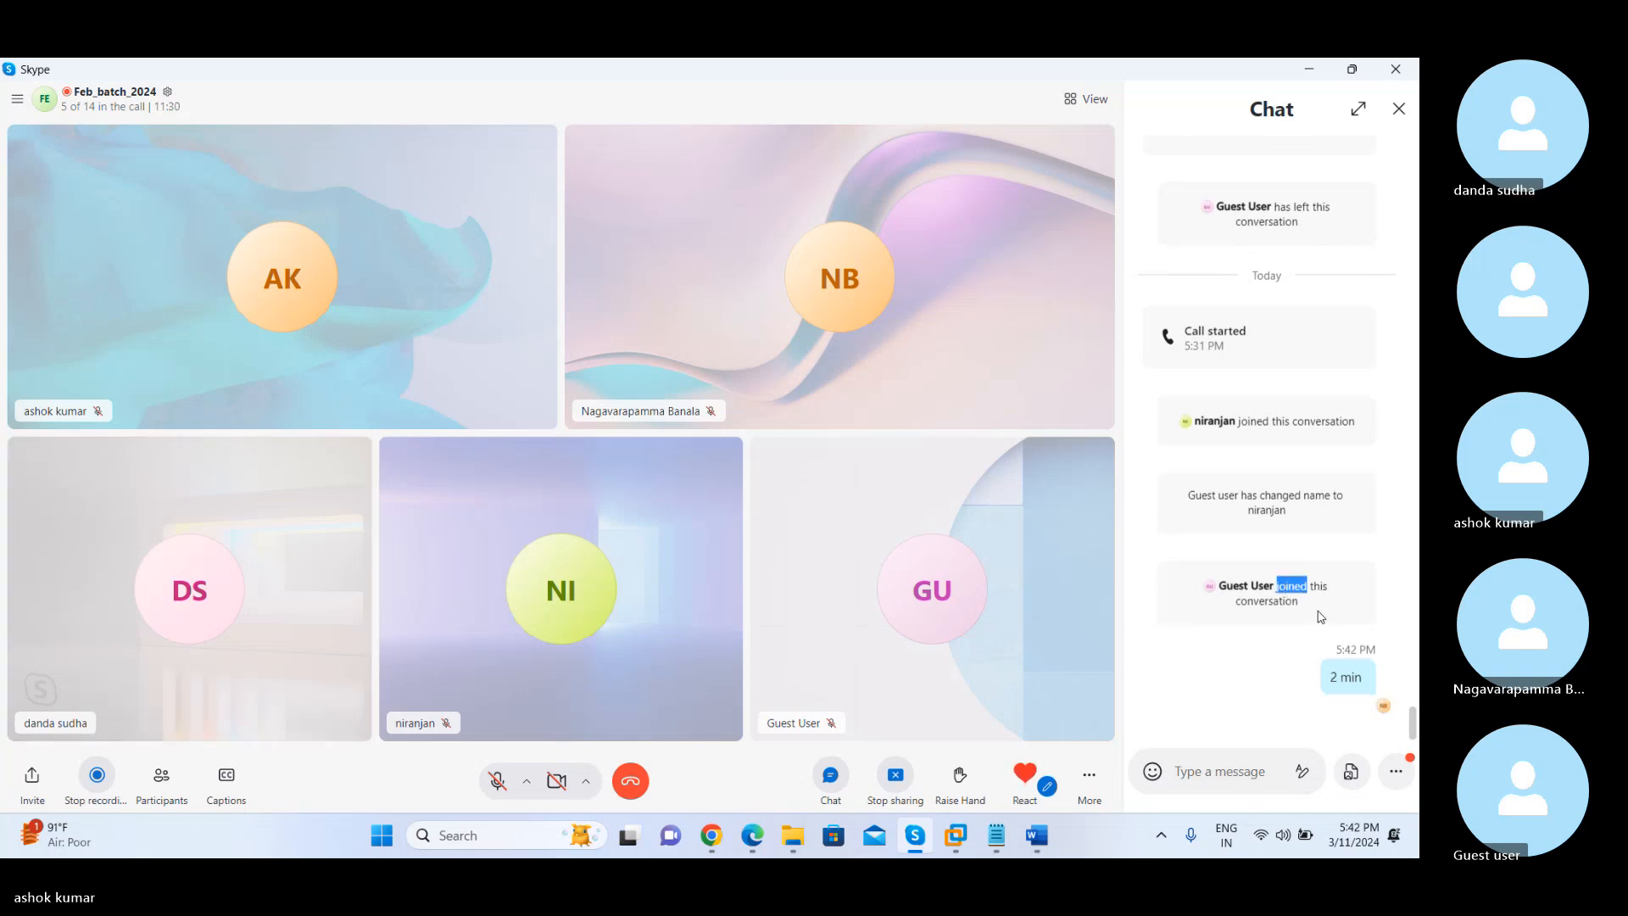
{"action": "double_click", "coordinate": [1355, 678]}
{"action": "right_click", "coordinate": [1355, 678]}
{"action": "left_click", "coordinate": [1225, 774]}
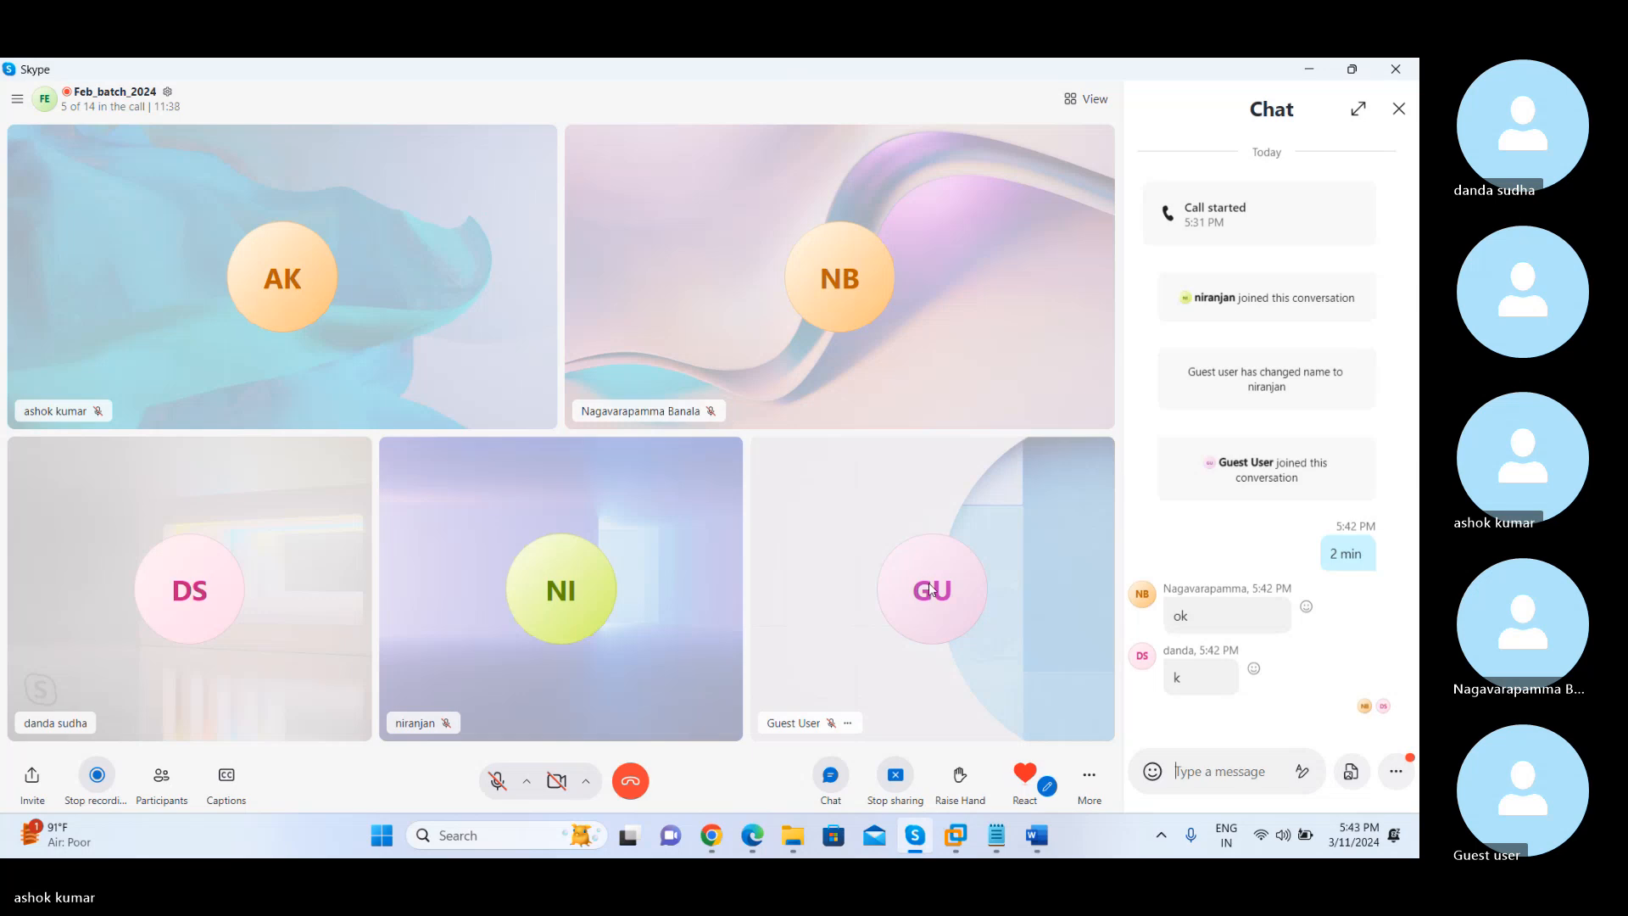
{"action": "left_click", "coordinate": [850, 725]}
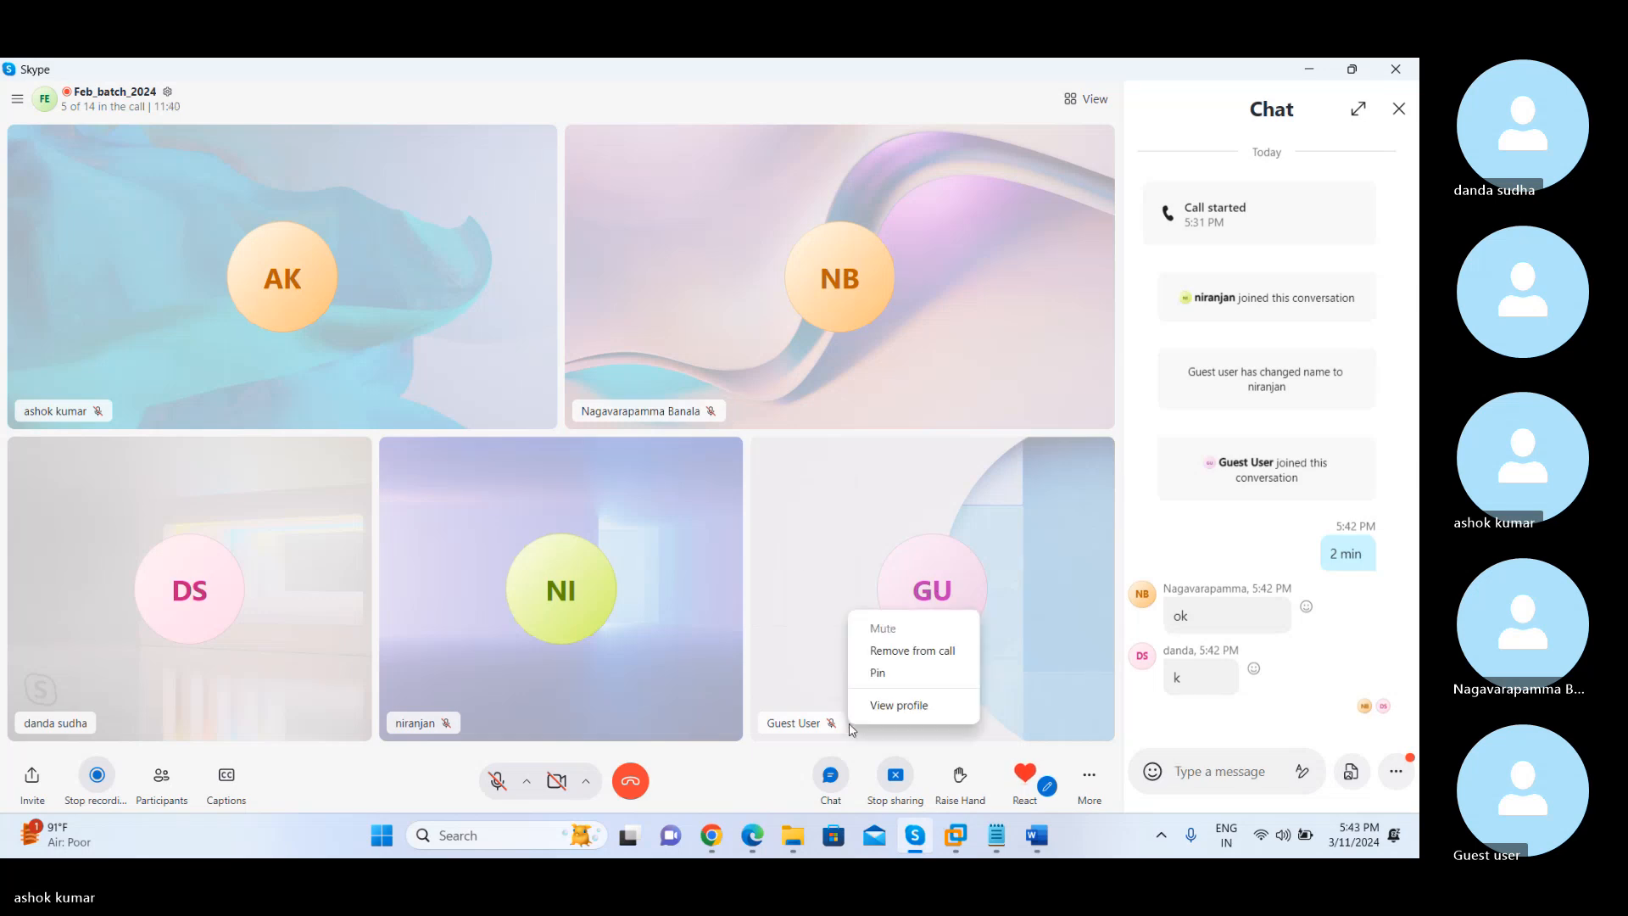
{"action": "left_click", "coordinate": [797, 524]}
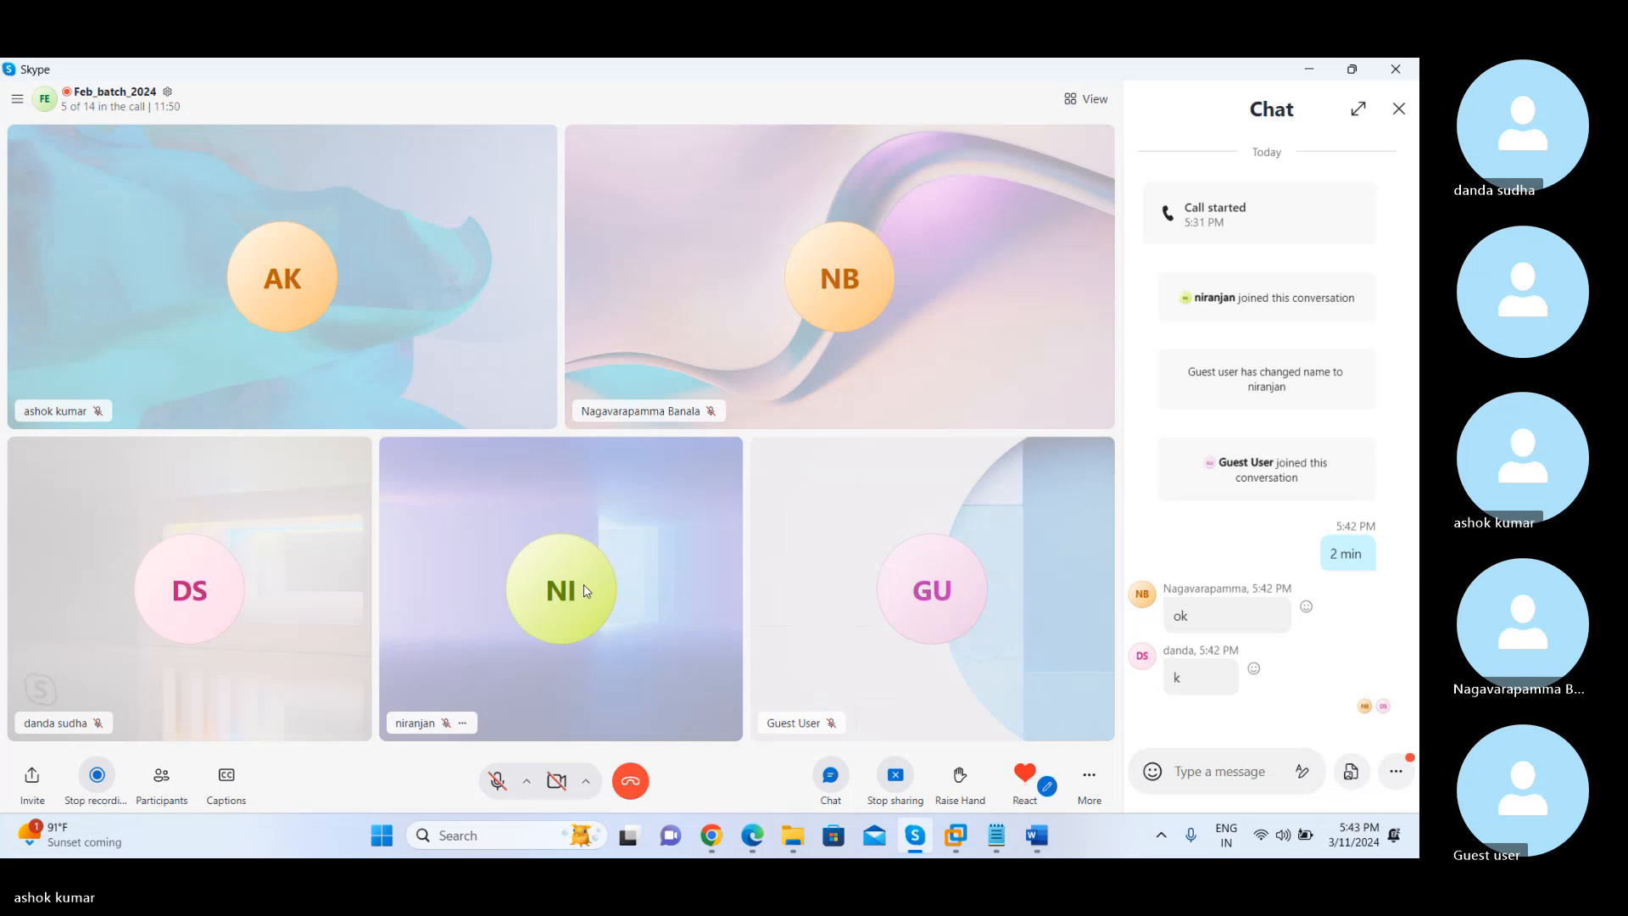
{"action": "left_click", "coordinate": [463, 723]}
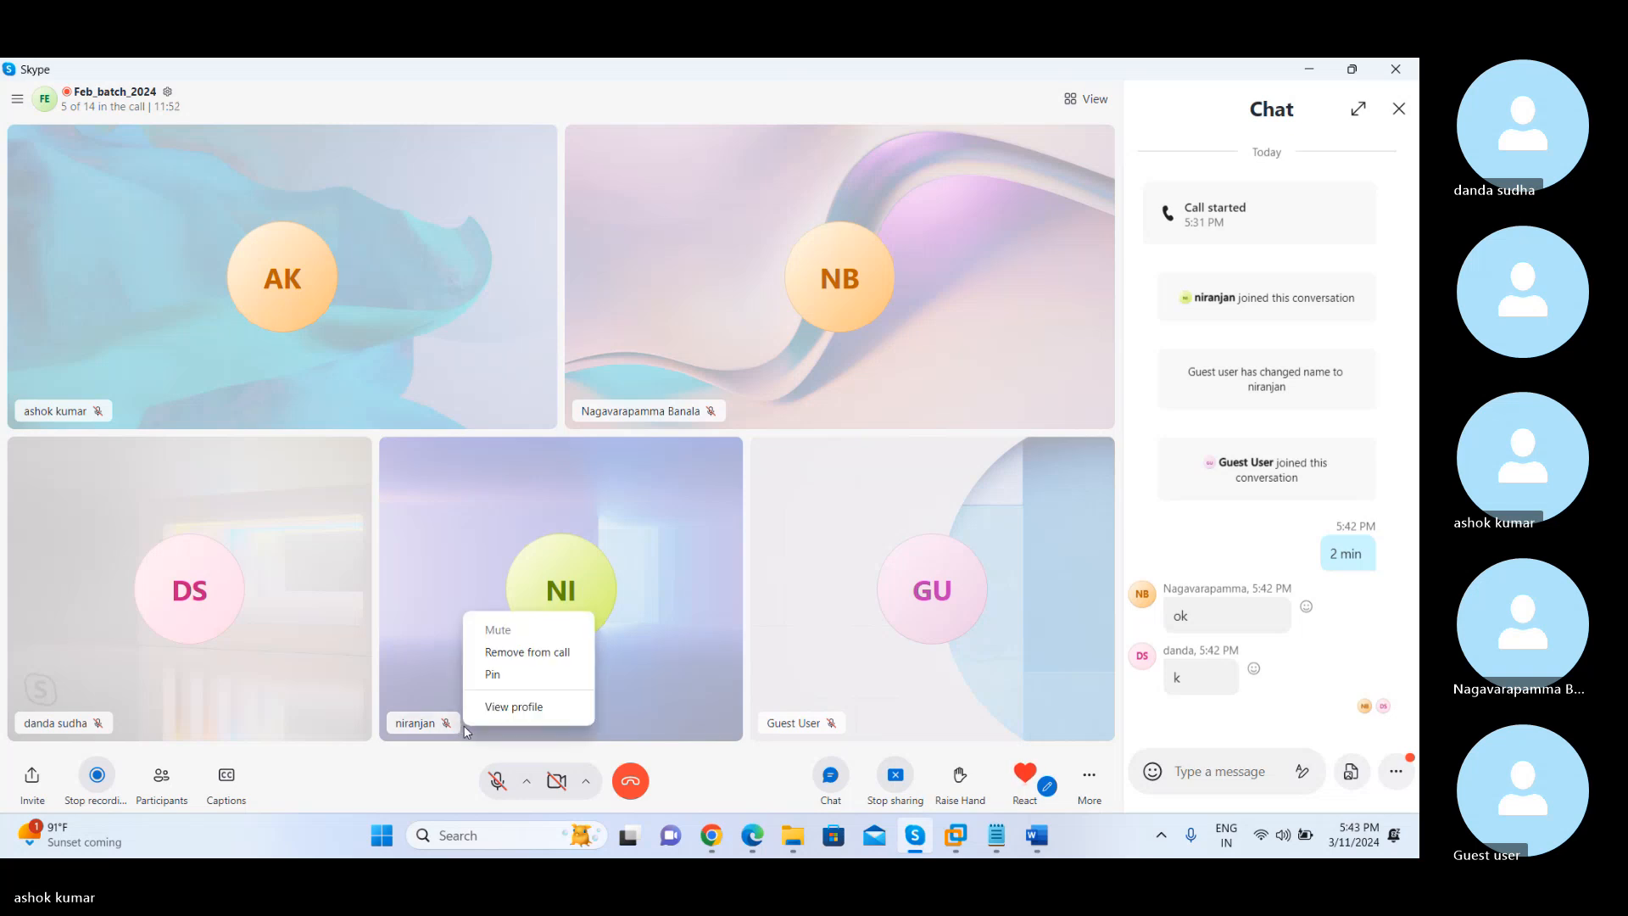
{"action": "left_click", "coordinate": [657, 610]}
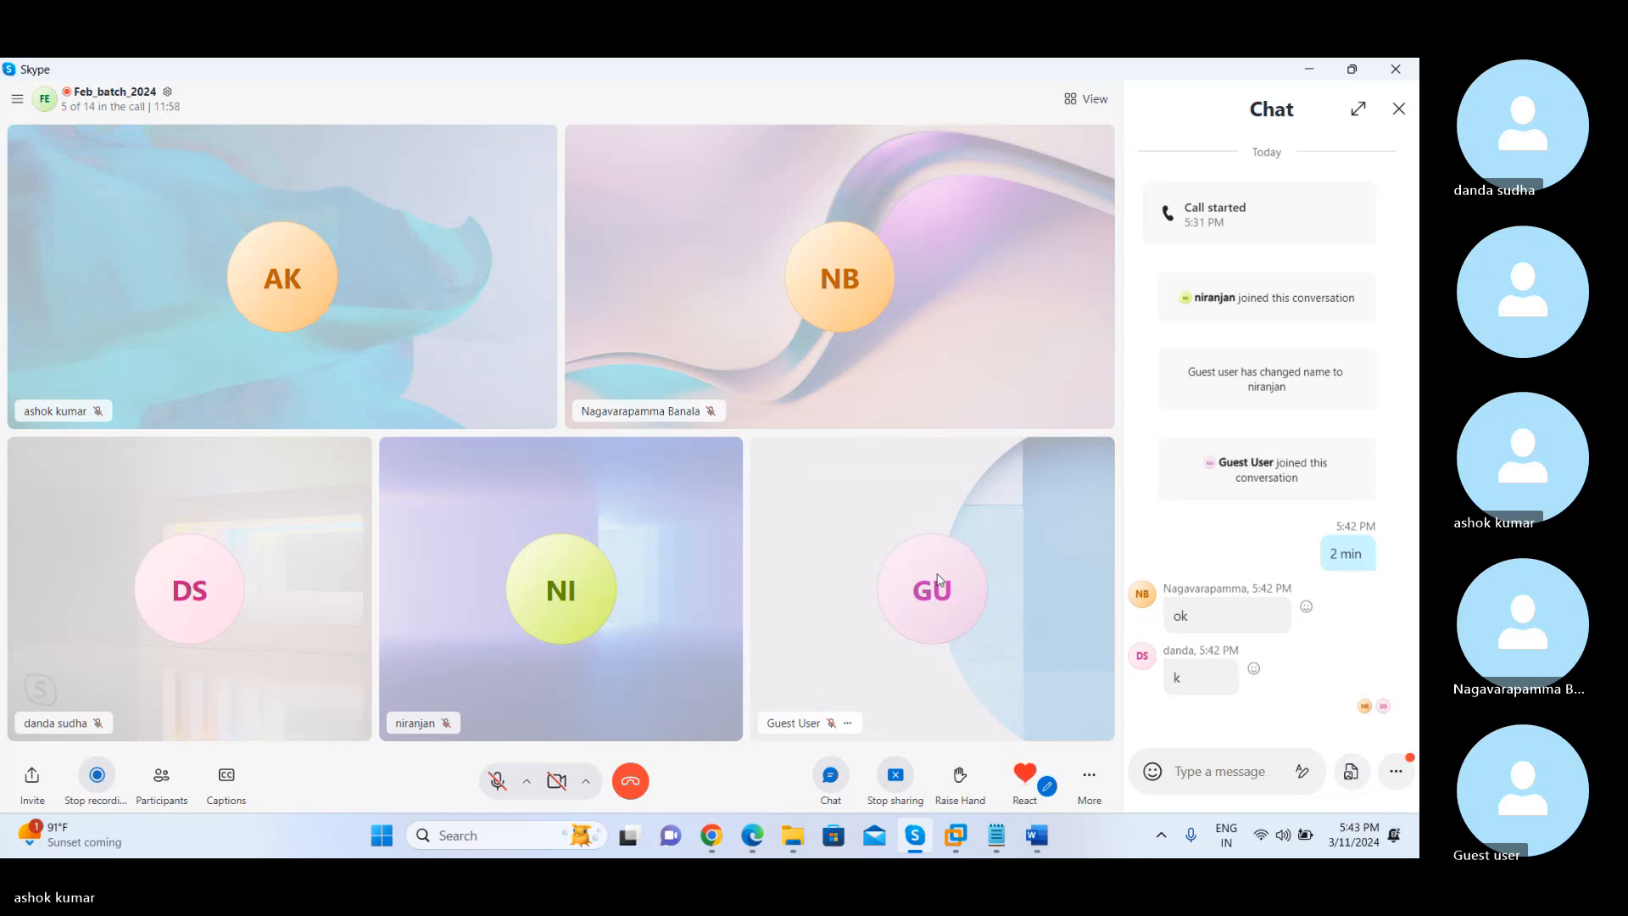
{"action": "right_click", "coordinate": [1176, 676]}
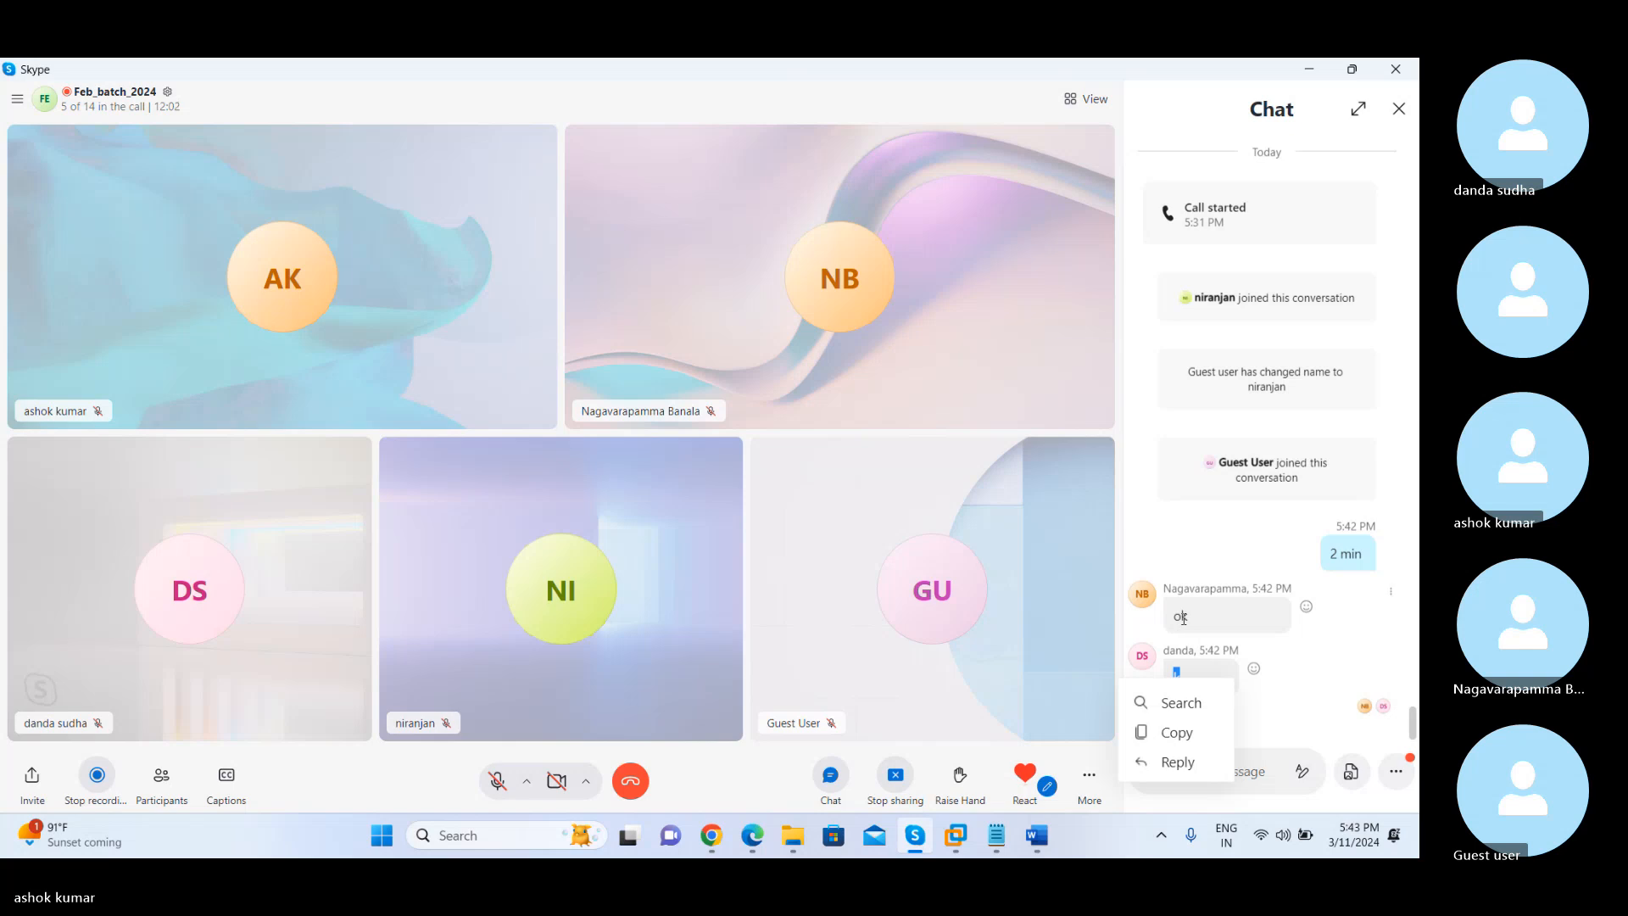
{"action": "double_click", "coordinate": [1184, 616]}
{"action": "right_click", "coordinate": [1180, 616]}
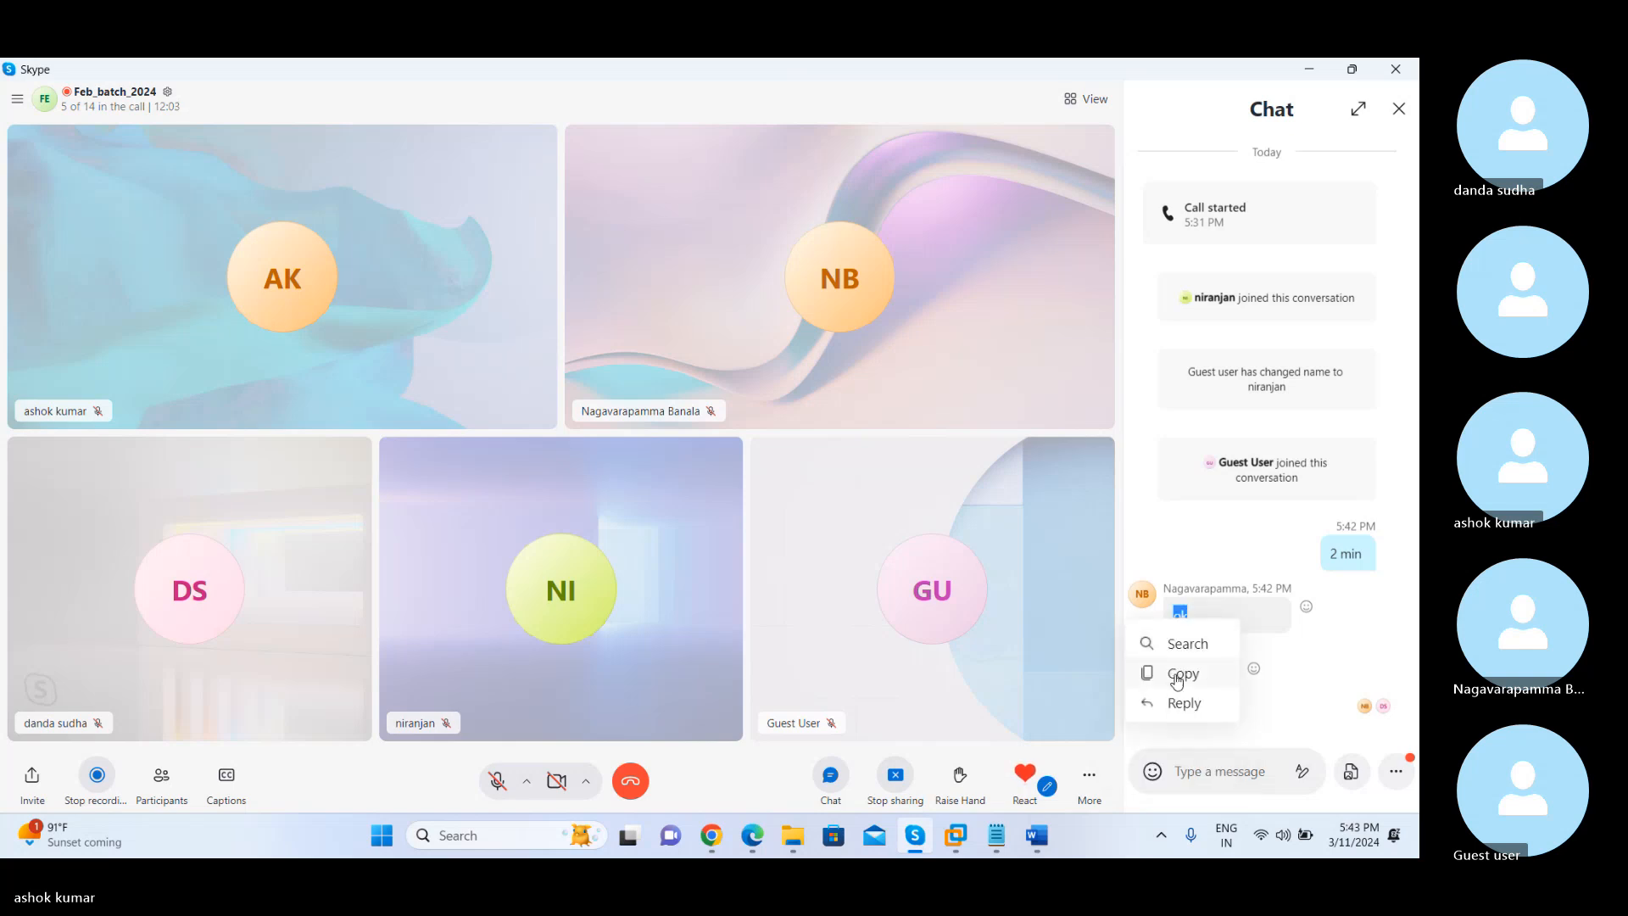
{"action": "left_click", "coordinate": [1346, 678]}
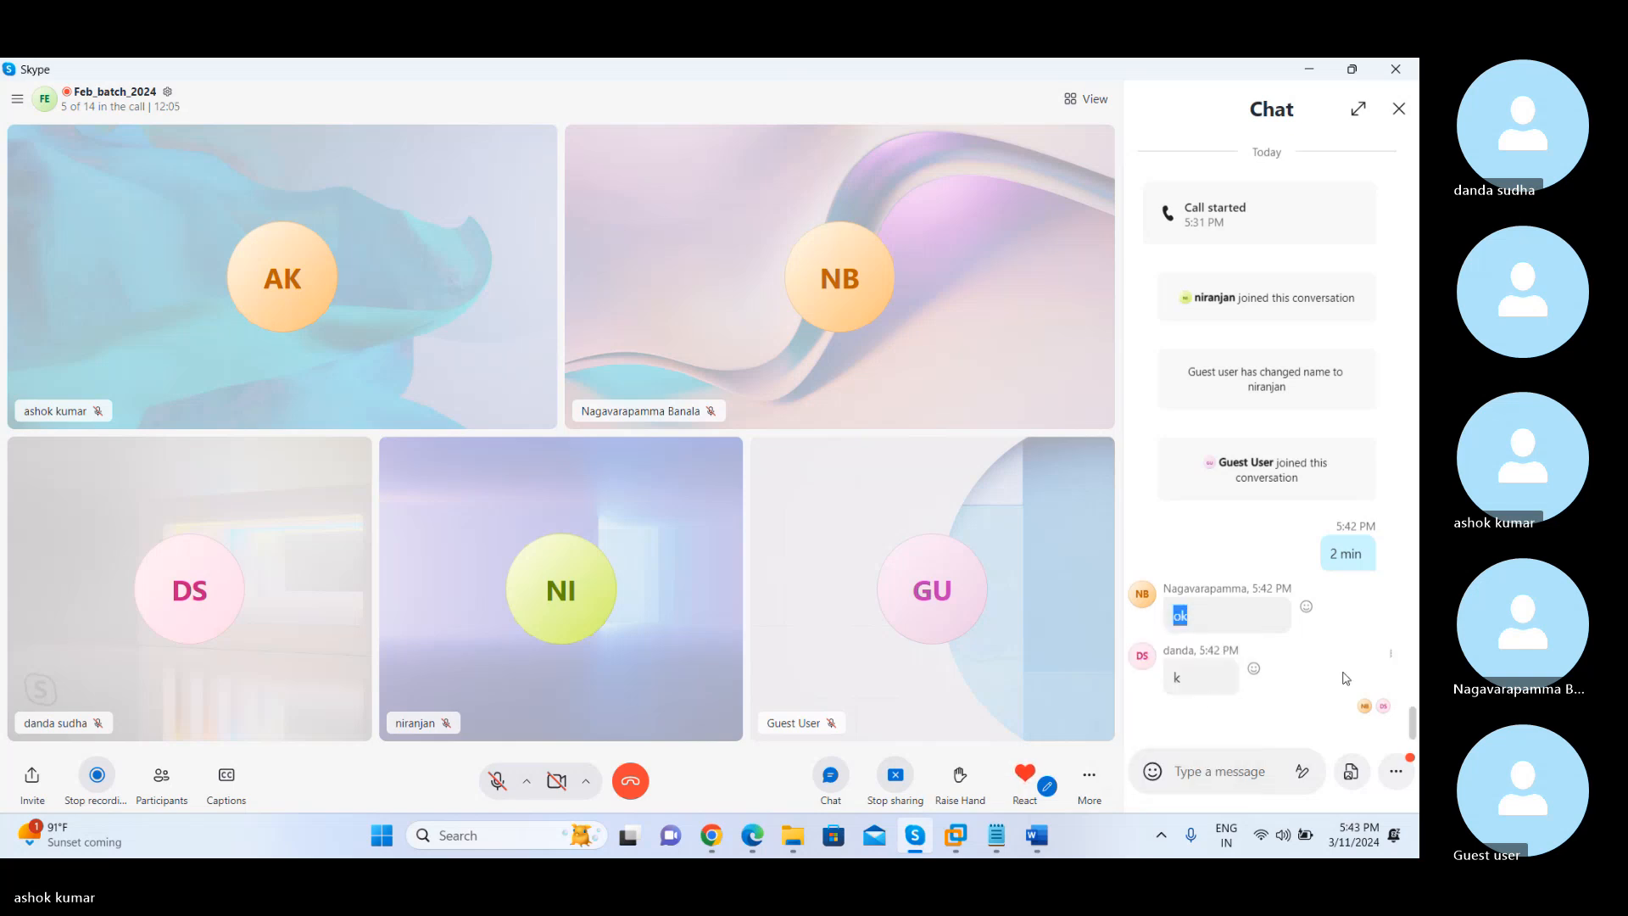
{"action": "double_click", "coordinate": [1178, 679]}
{"action": "right_click", "coordinate": [1177, 678]}
{"action": "left_click", "coordinate": [1327, 679]}
{"action": "left_click", "coordinate": [1181, 615]}
{"action": "double_click", "coordinate": [1181, 615]}
{"action": "double_click", "coordinate": [1176, 675]}
{"action": "right_click", "coordinate": [1176, 676]}
{"action": "double_click", "coordinate": [1180, 616]}
{"action": "double_click", "coordinate": [1178, 676]}
{"action": "right_click", "coordinate": [1180, 676]}
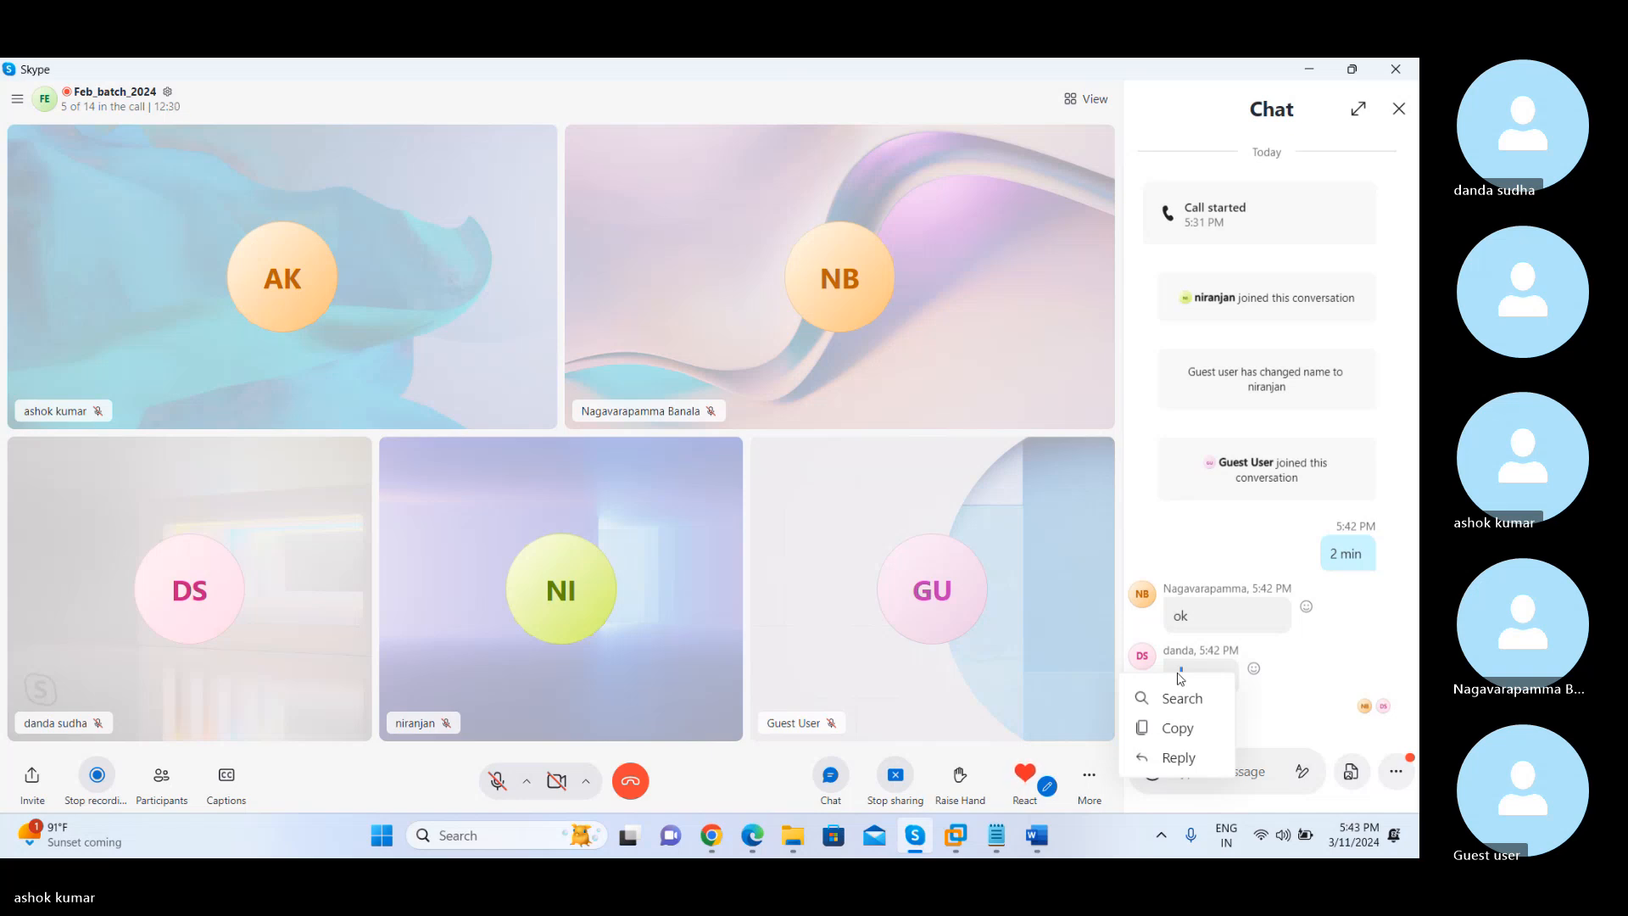
{"action": "left_click", "coordinate": [1289, 697]}
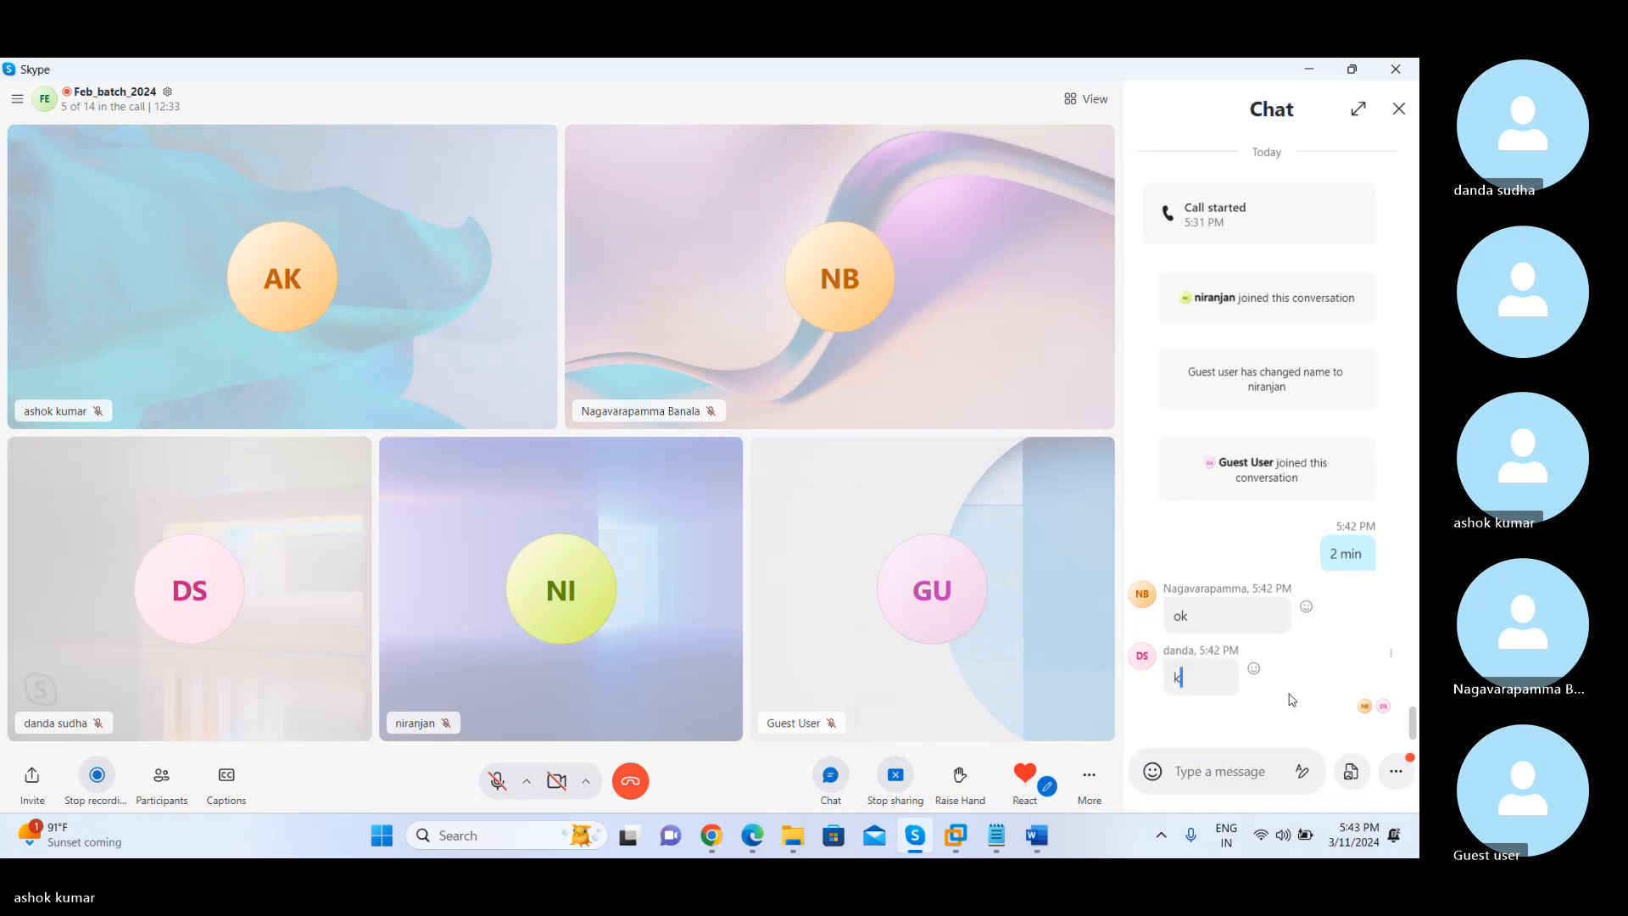
{"action": "double_click", "coordinate": [1180, 616]}
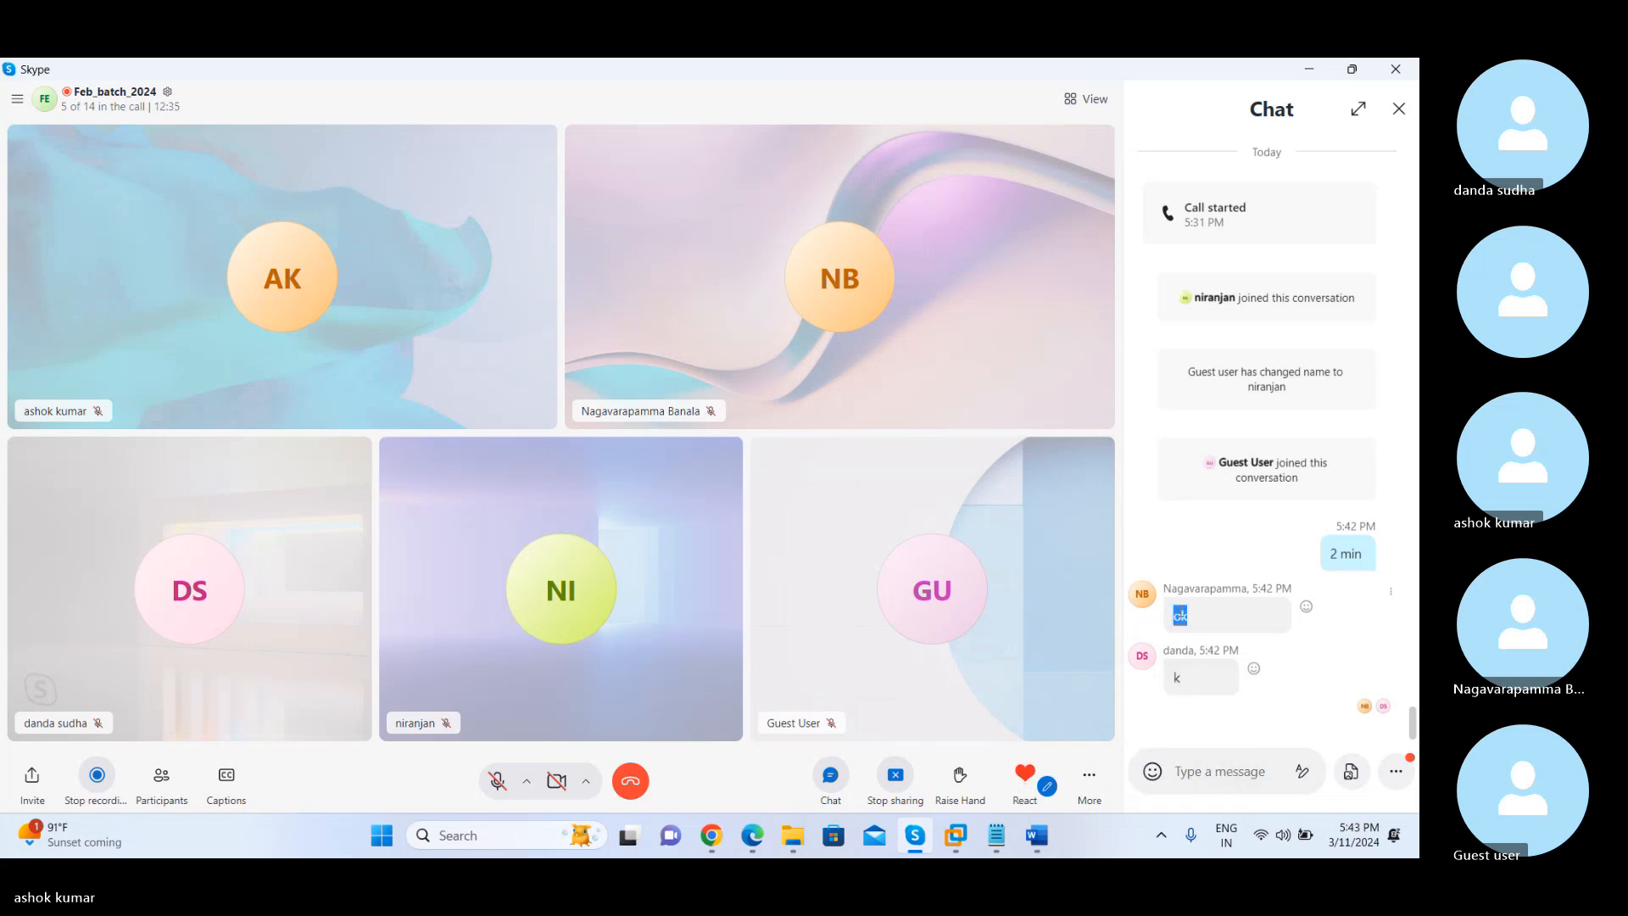
{"action": "triple_click", "coordinate": [1352, 555]}
{"action": "right_click", "coordinate": [1352, 555]}
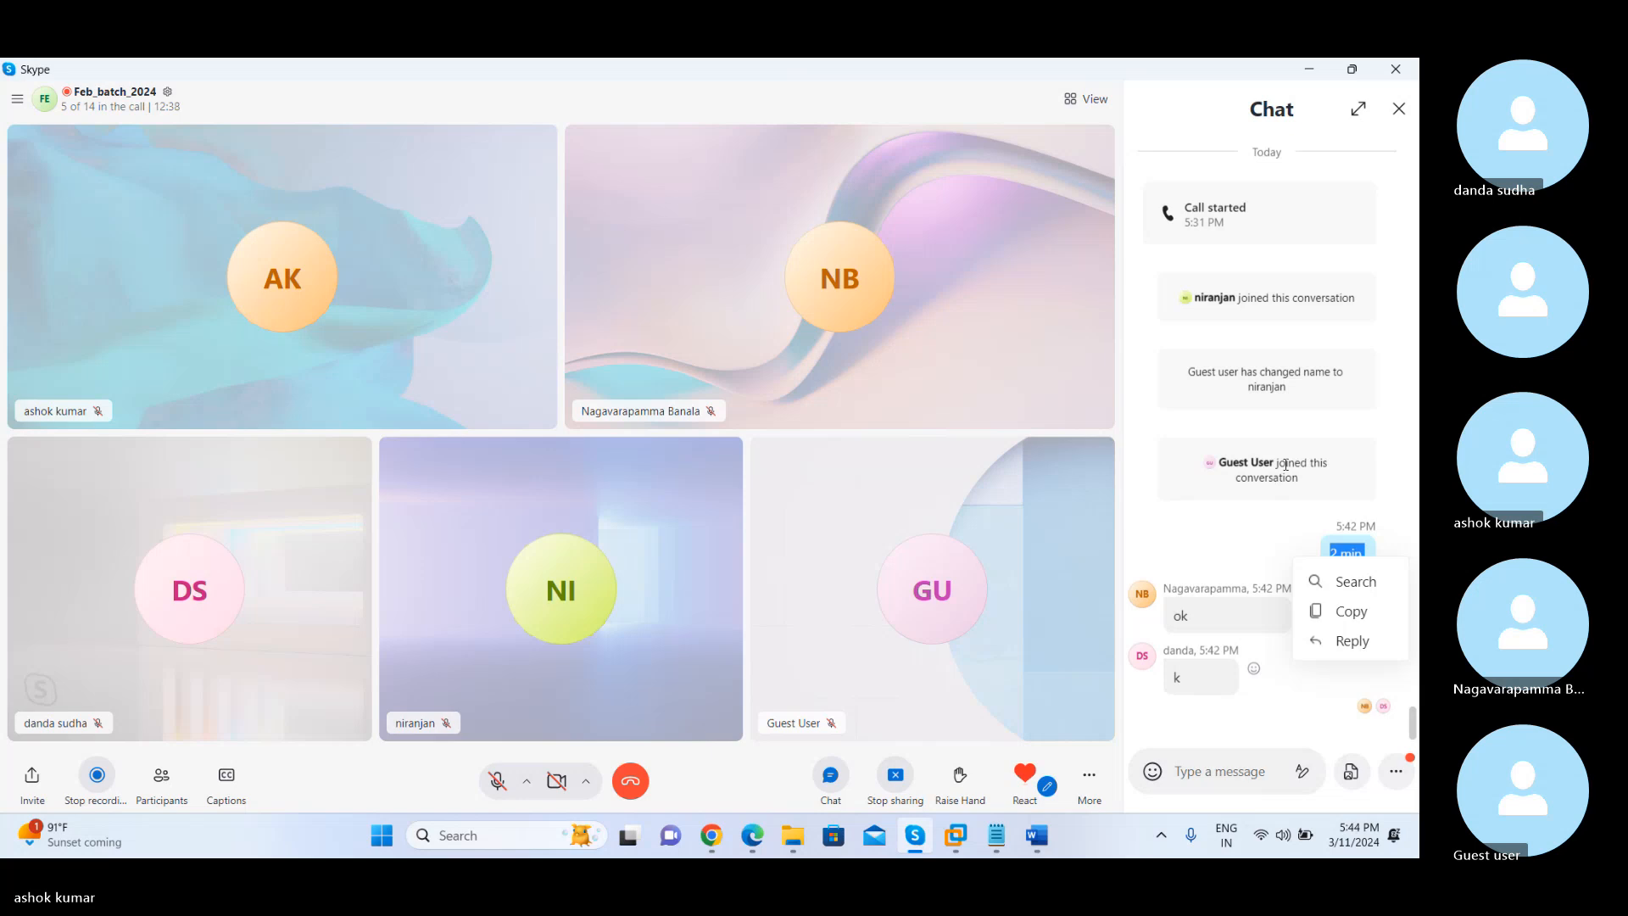
{"action": "triple_click", "coordinate": [1285, 464]}
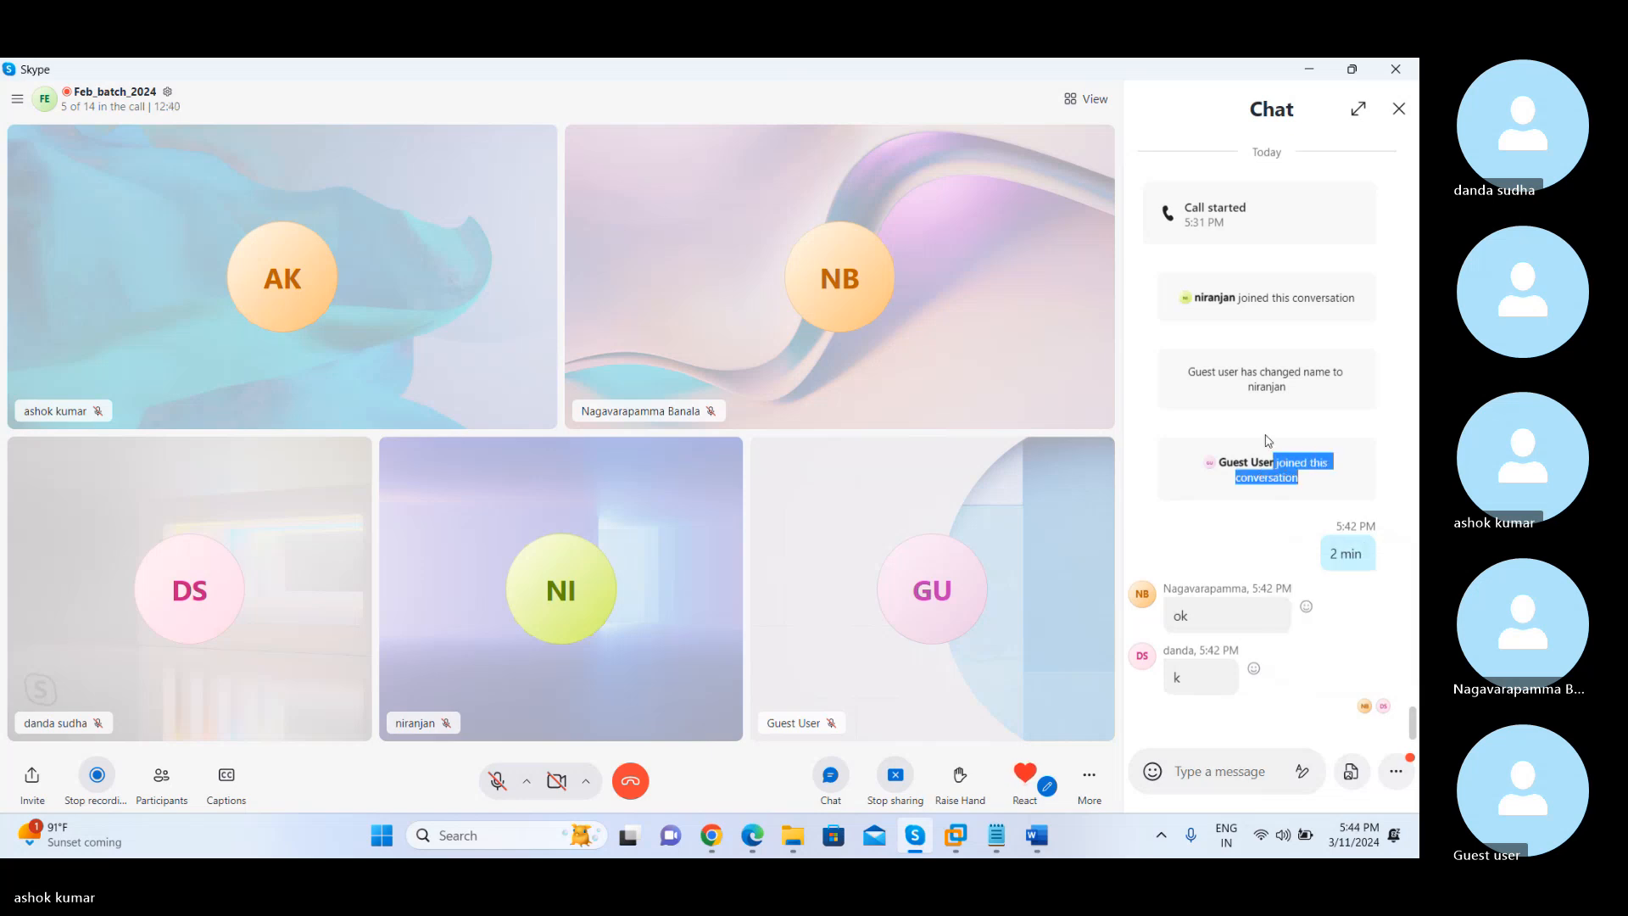
{"action": "triple_click", "coordinate": [1248, 377]}
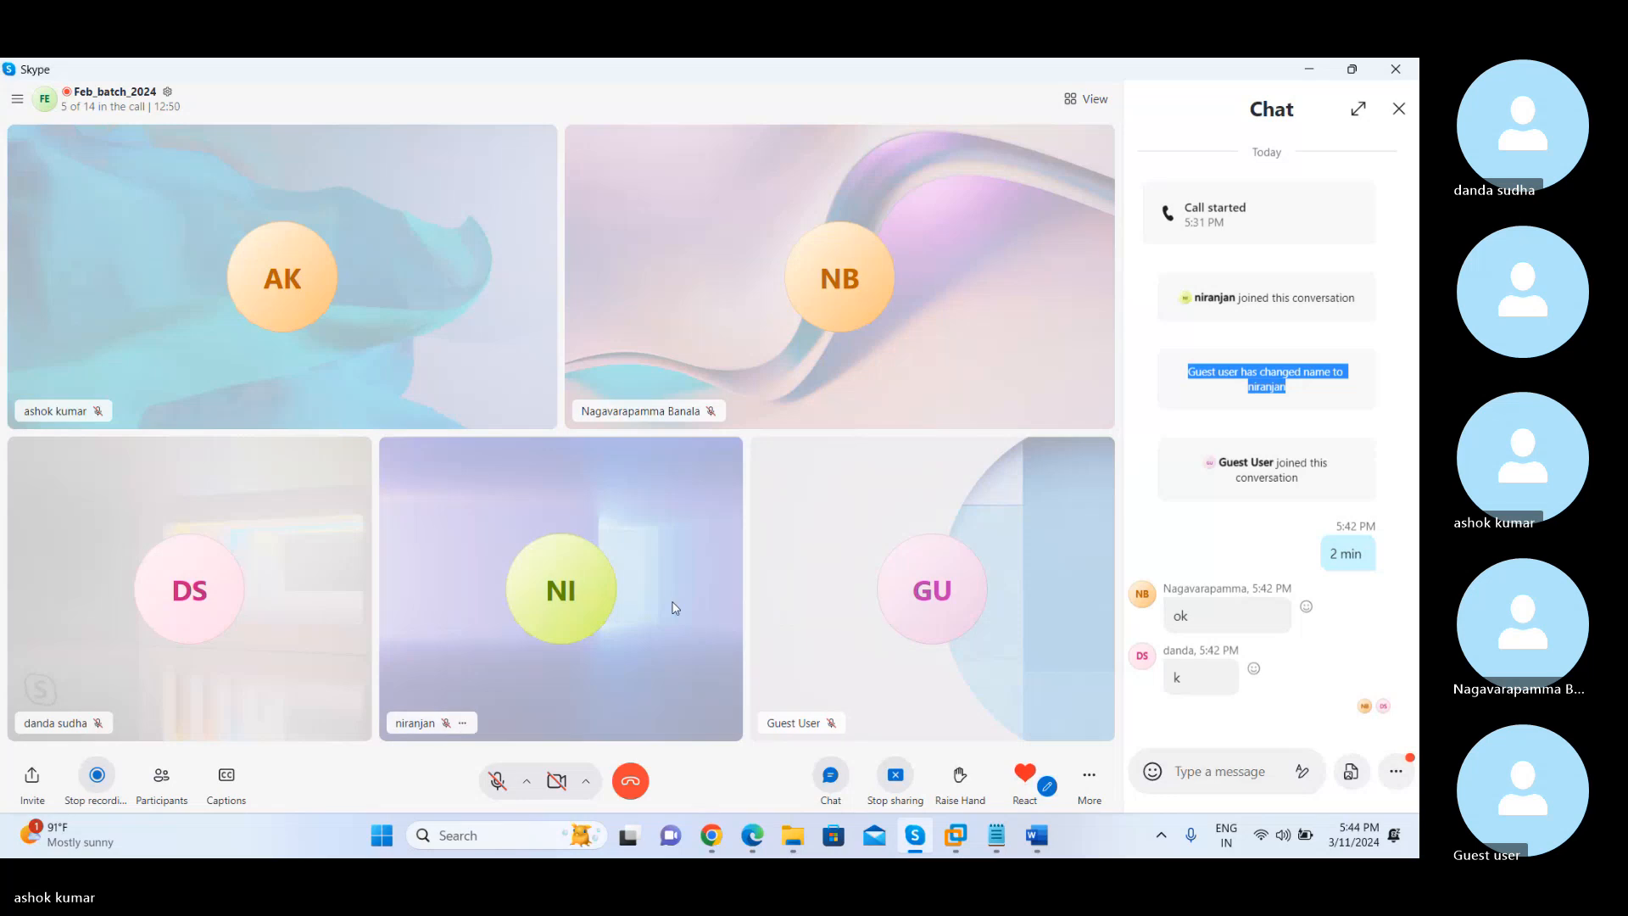
Unmute the microphone in the call and switch back to the Sccm Server machine in VMware Workstation
{"action": "left_click", "coordinate": [497, 780]}
{"action": "key", "text": "alt+Tab"}
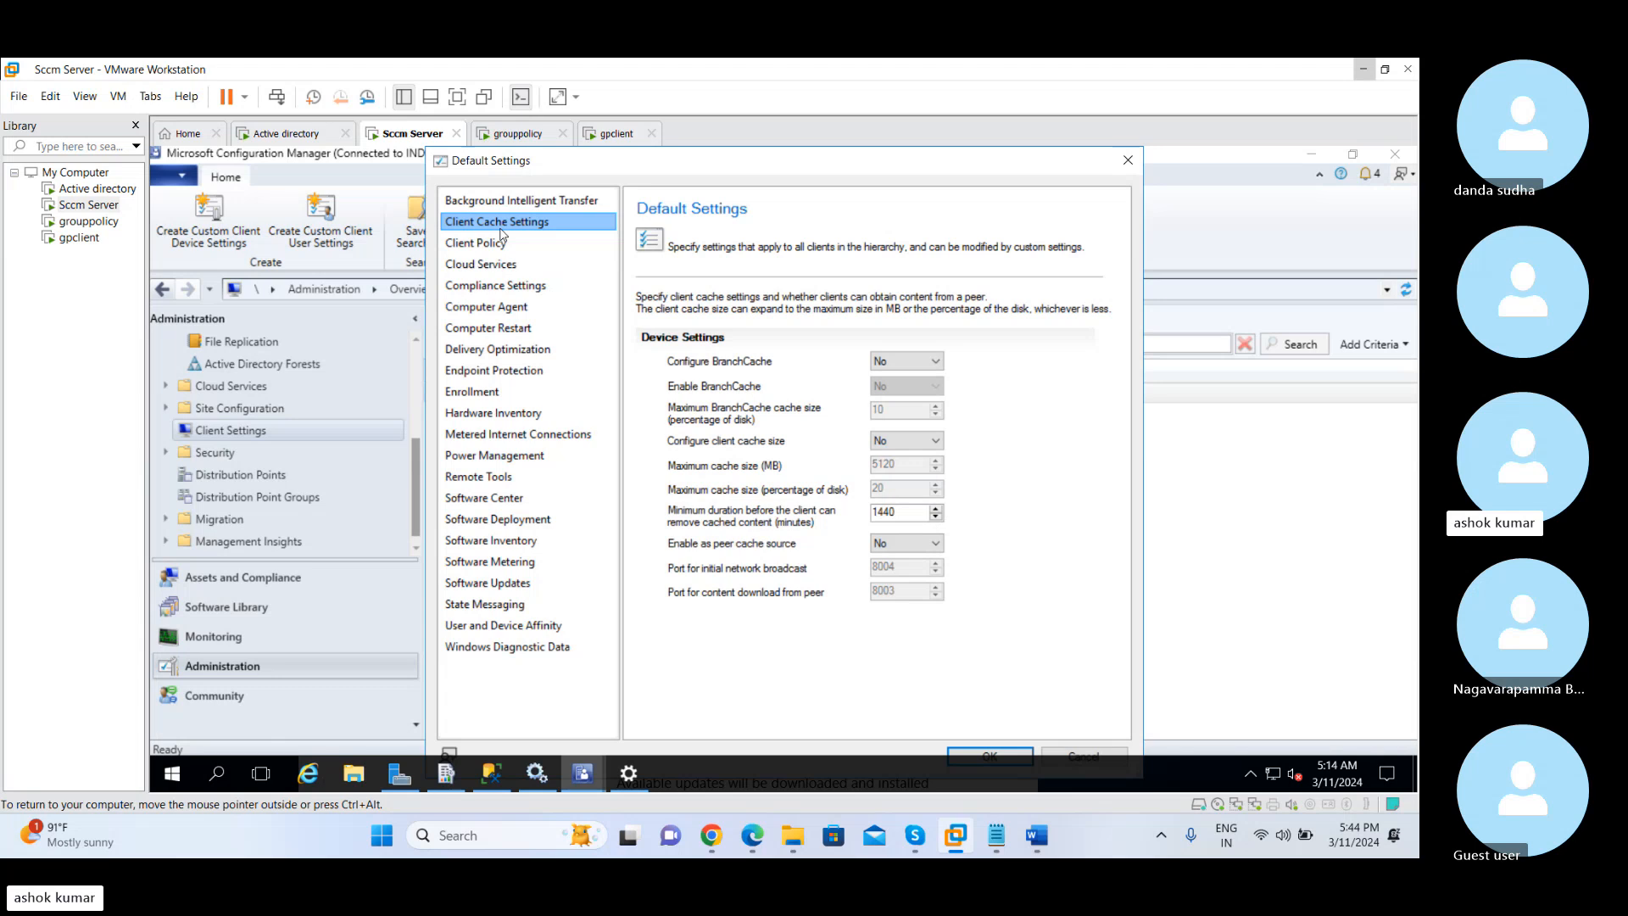
Switch to the gpclient virtual machine and unlock it by entering the Administrator account password
{"action": "left_click", "coordinate": [619, 134]}
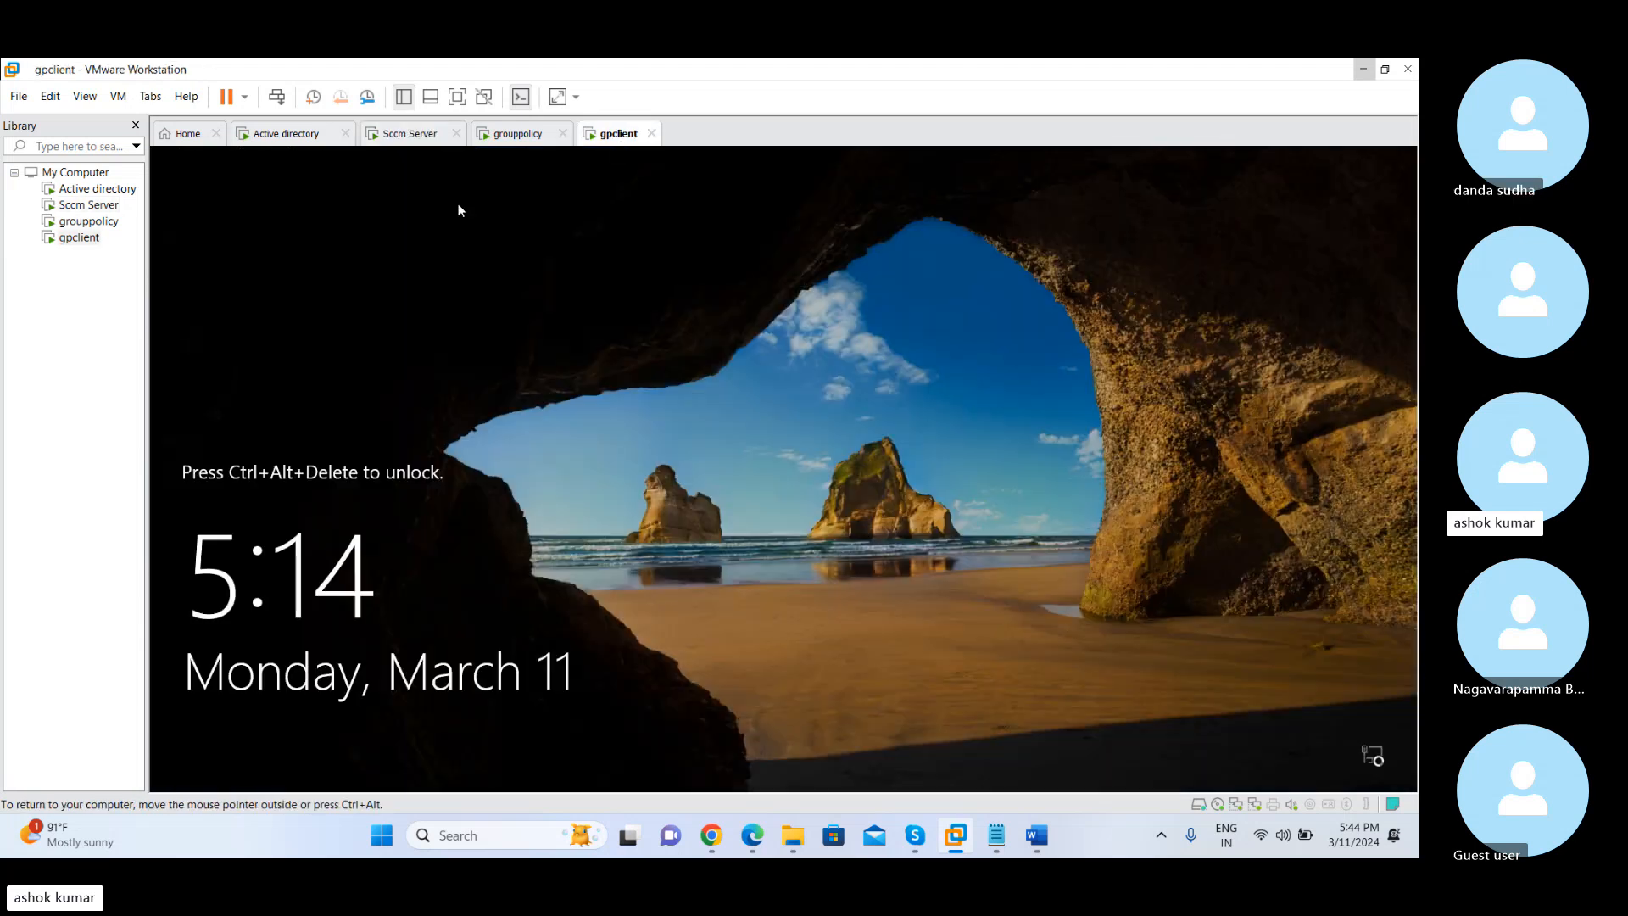
{"action": "left_click", "coordinate": [277, 97]}
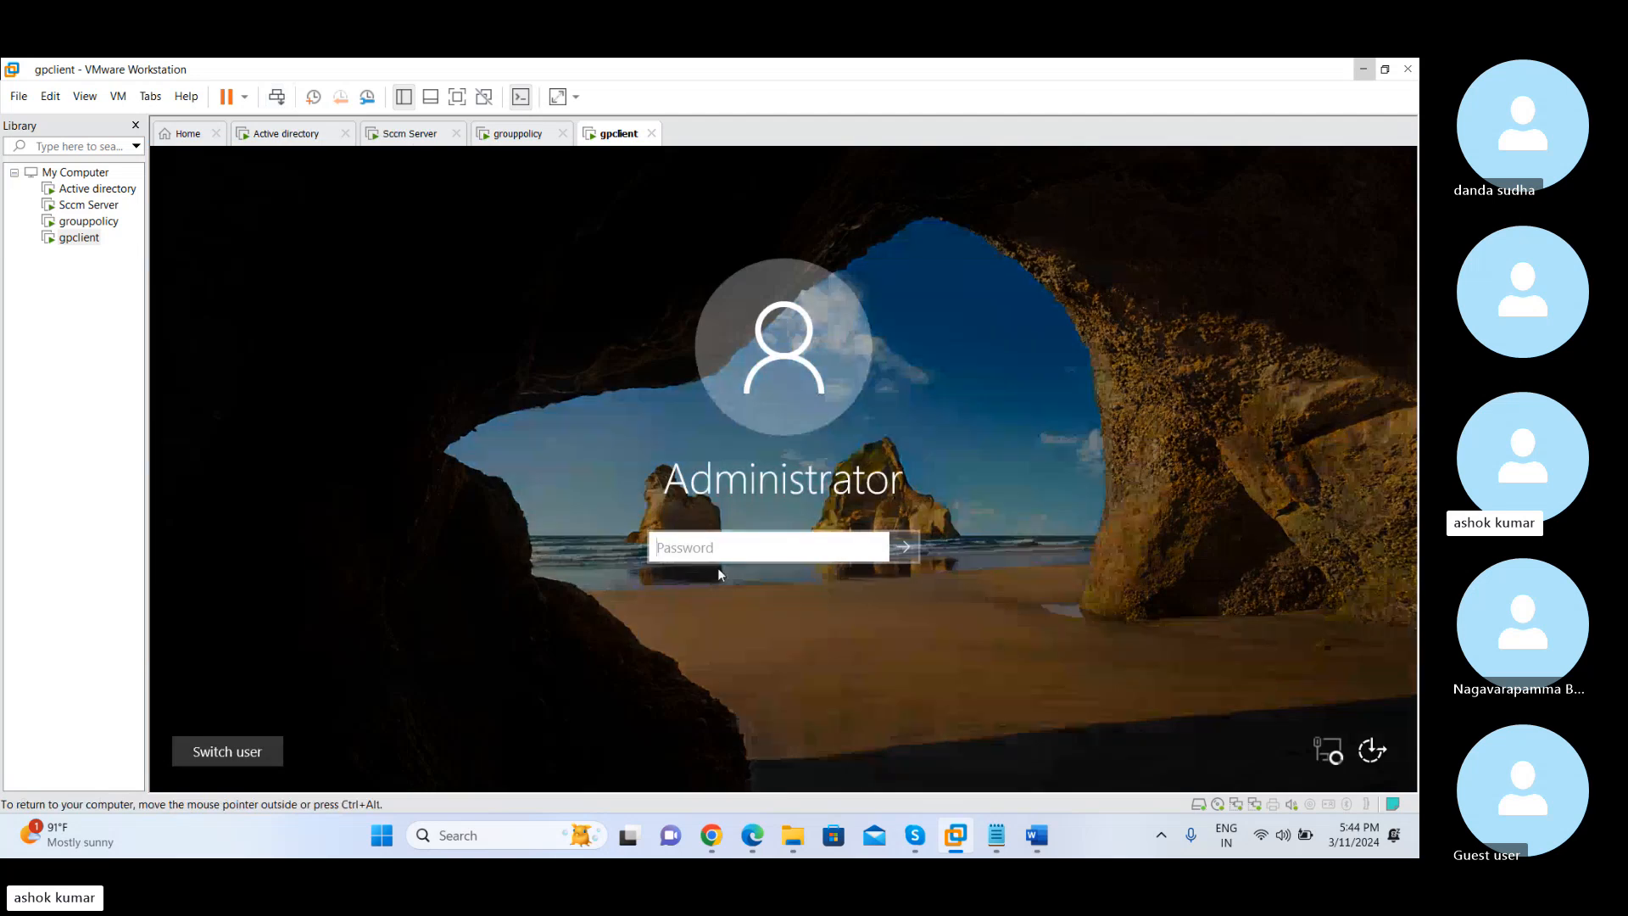
{"action": "type", "text": "•••••••"}
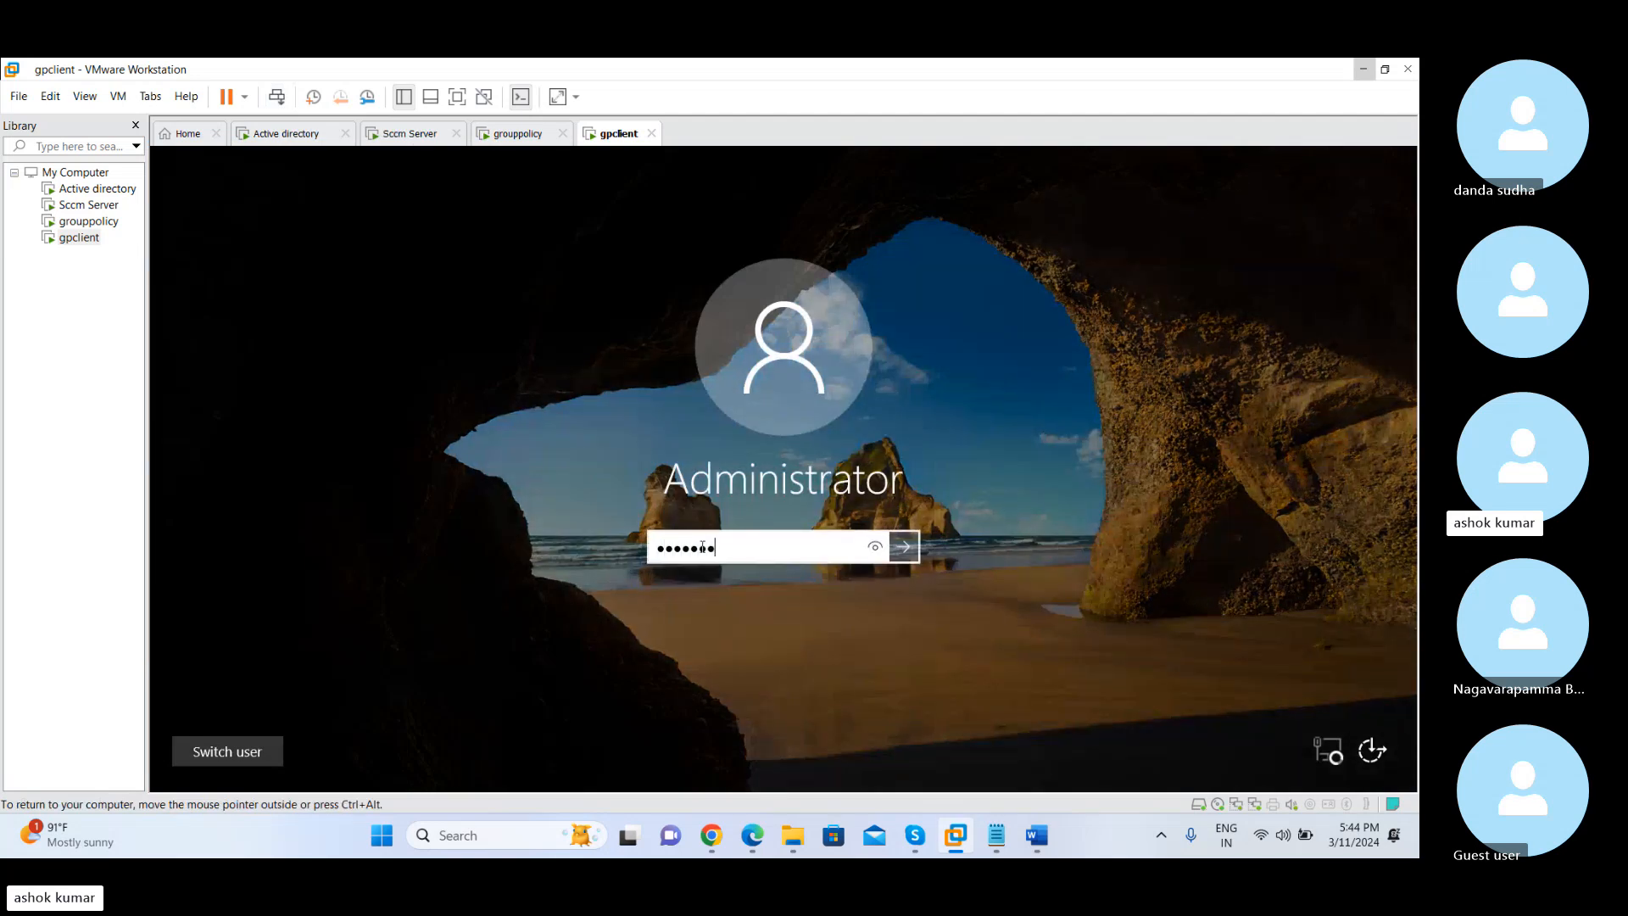
{"action": "type", "text": "••••"}
{"action": "key", "text": "Return"}
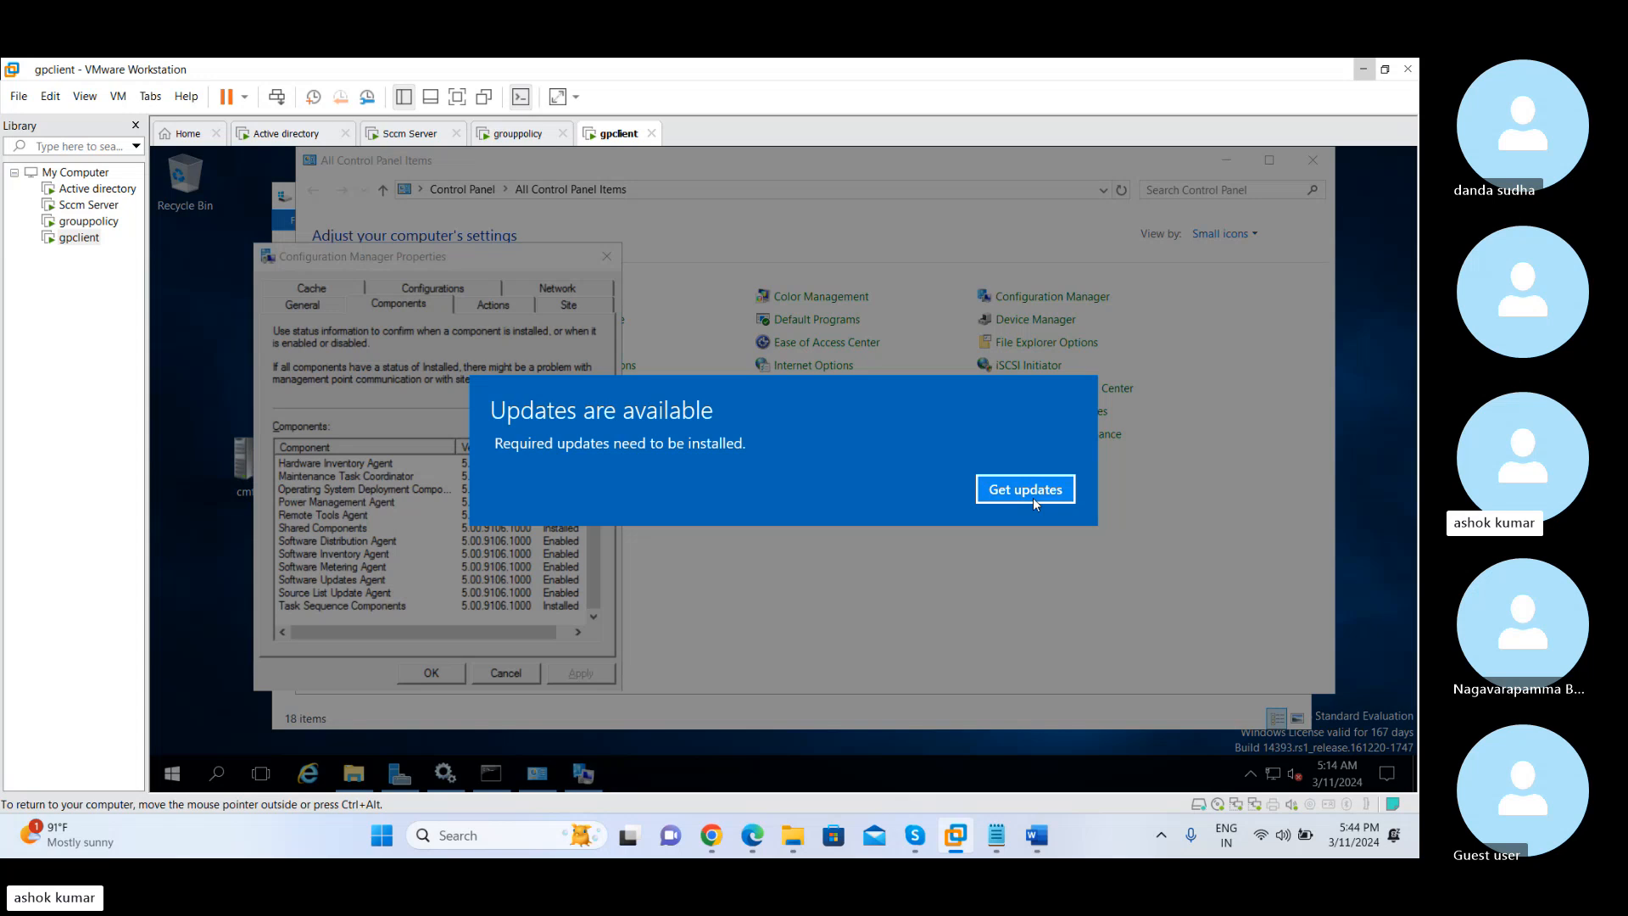
Dismiss the required-updates notice and close the Settings window, leaving File Explorer in front
{"action": "left_click", "coordinate": [1033, 497]}
{"action": "left_click", "coordinate": [354, 774]}
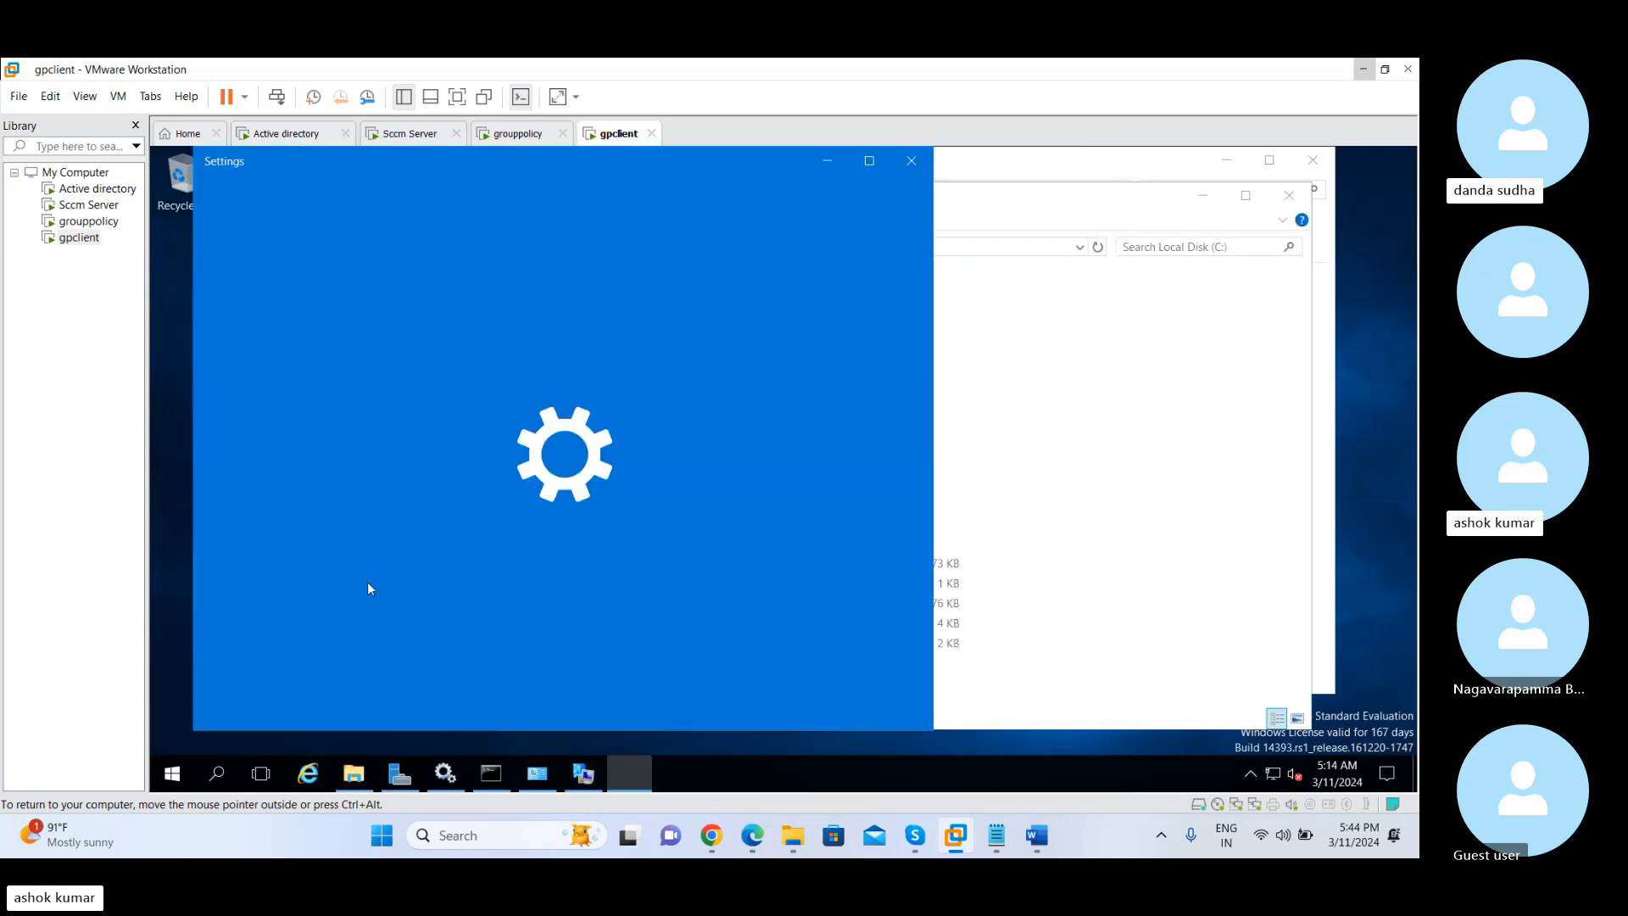
{"action": "left_click", "coordinate": [922, 164]}
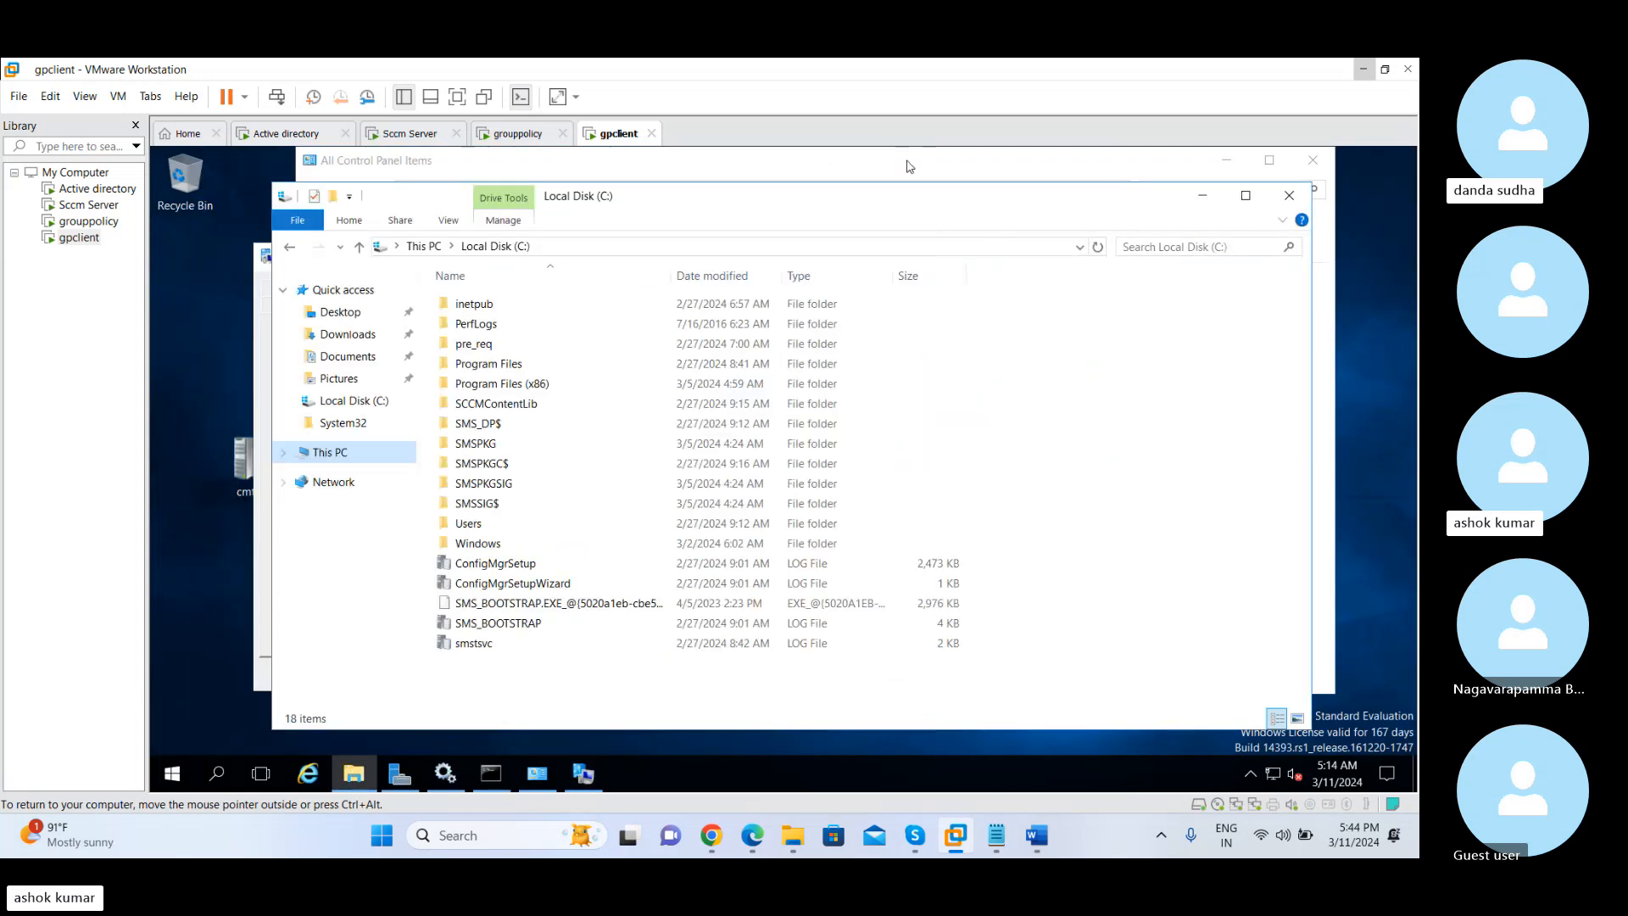
Browse to the C:\Windows\ccmcache folder in File Explorer
{"action": "left_click", "coordinate": [344, 458]}
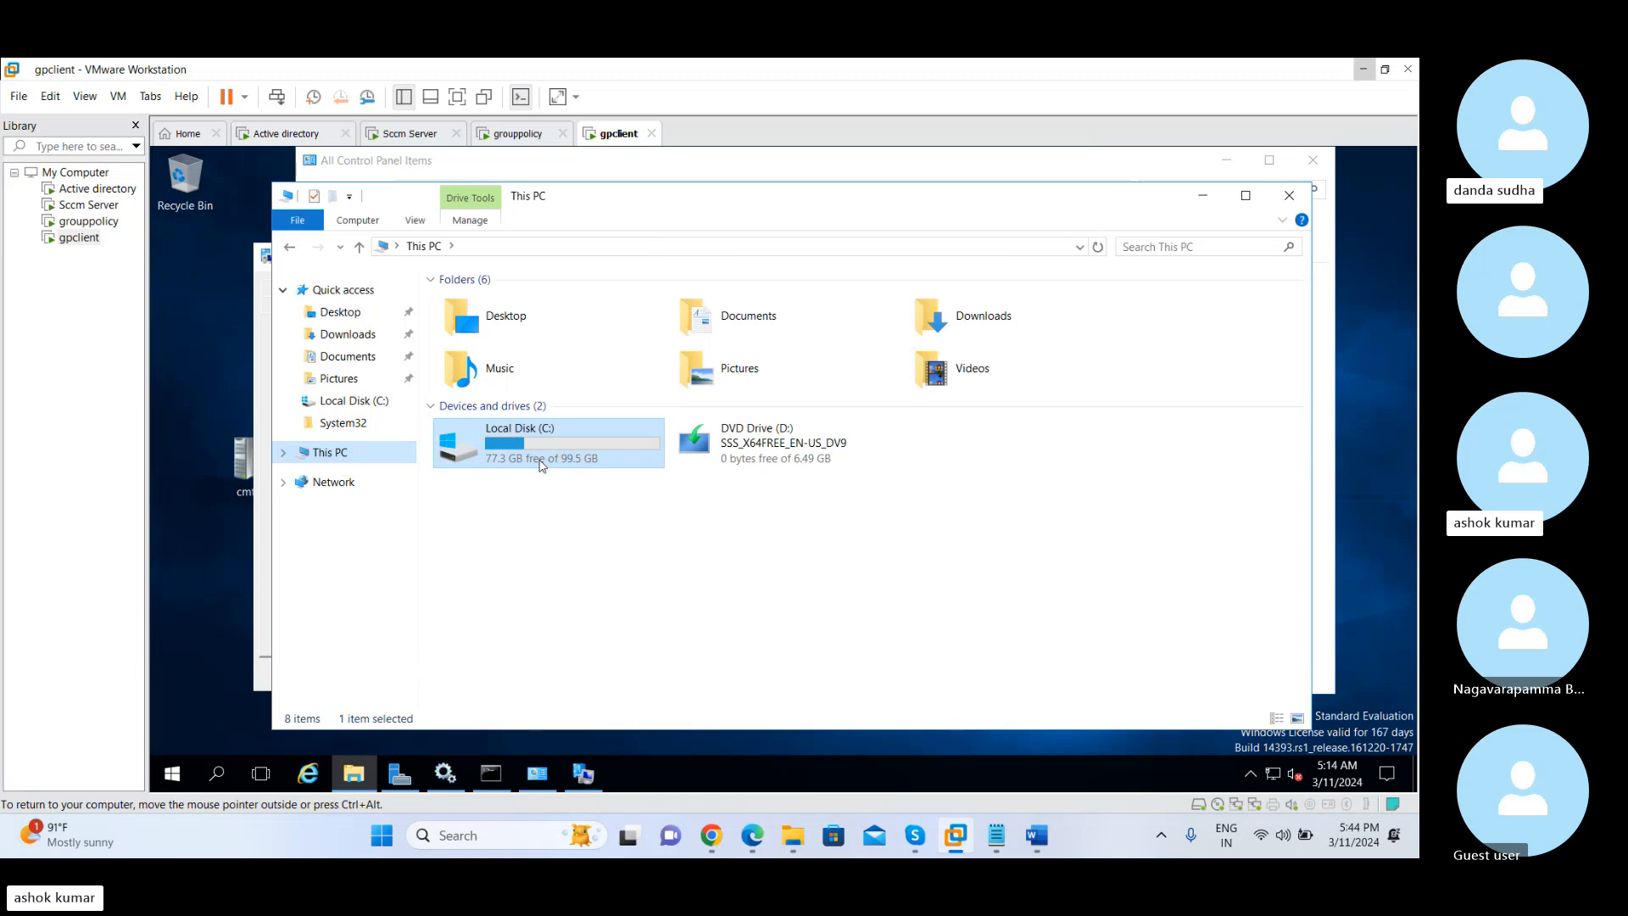
{"action": "double_click", "coordinate": [535, 456]}
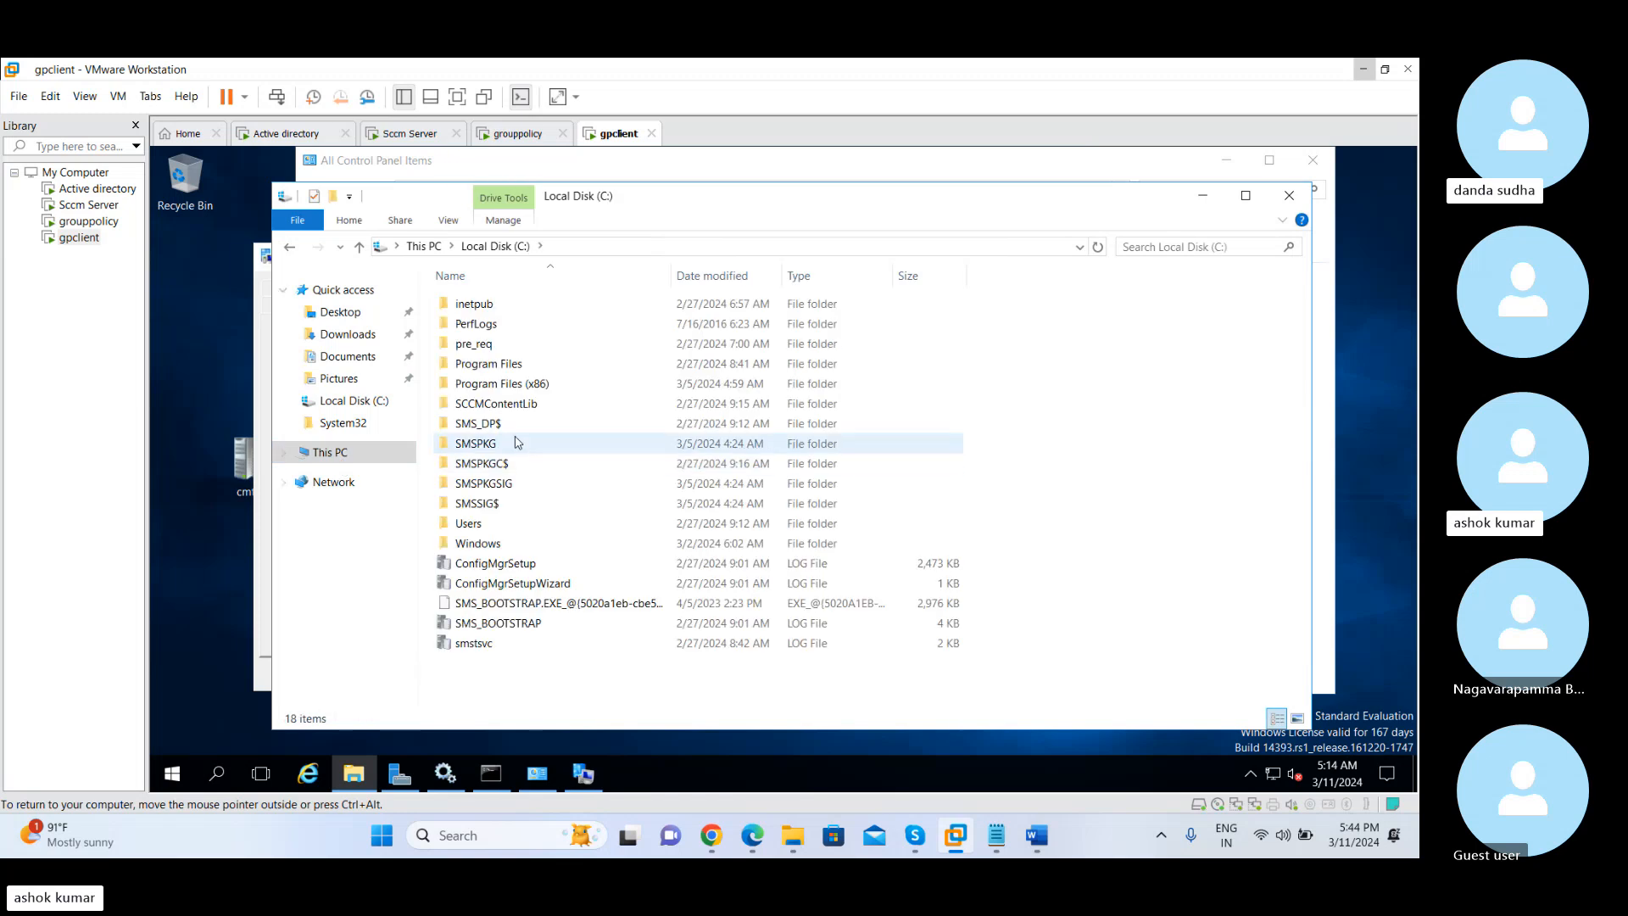
{"action": "double_click", "coordinate": [496, 543]}
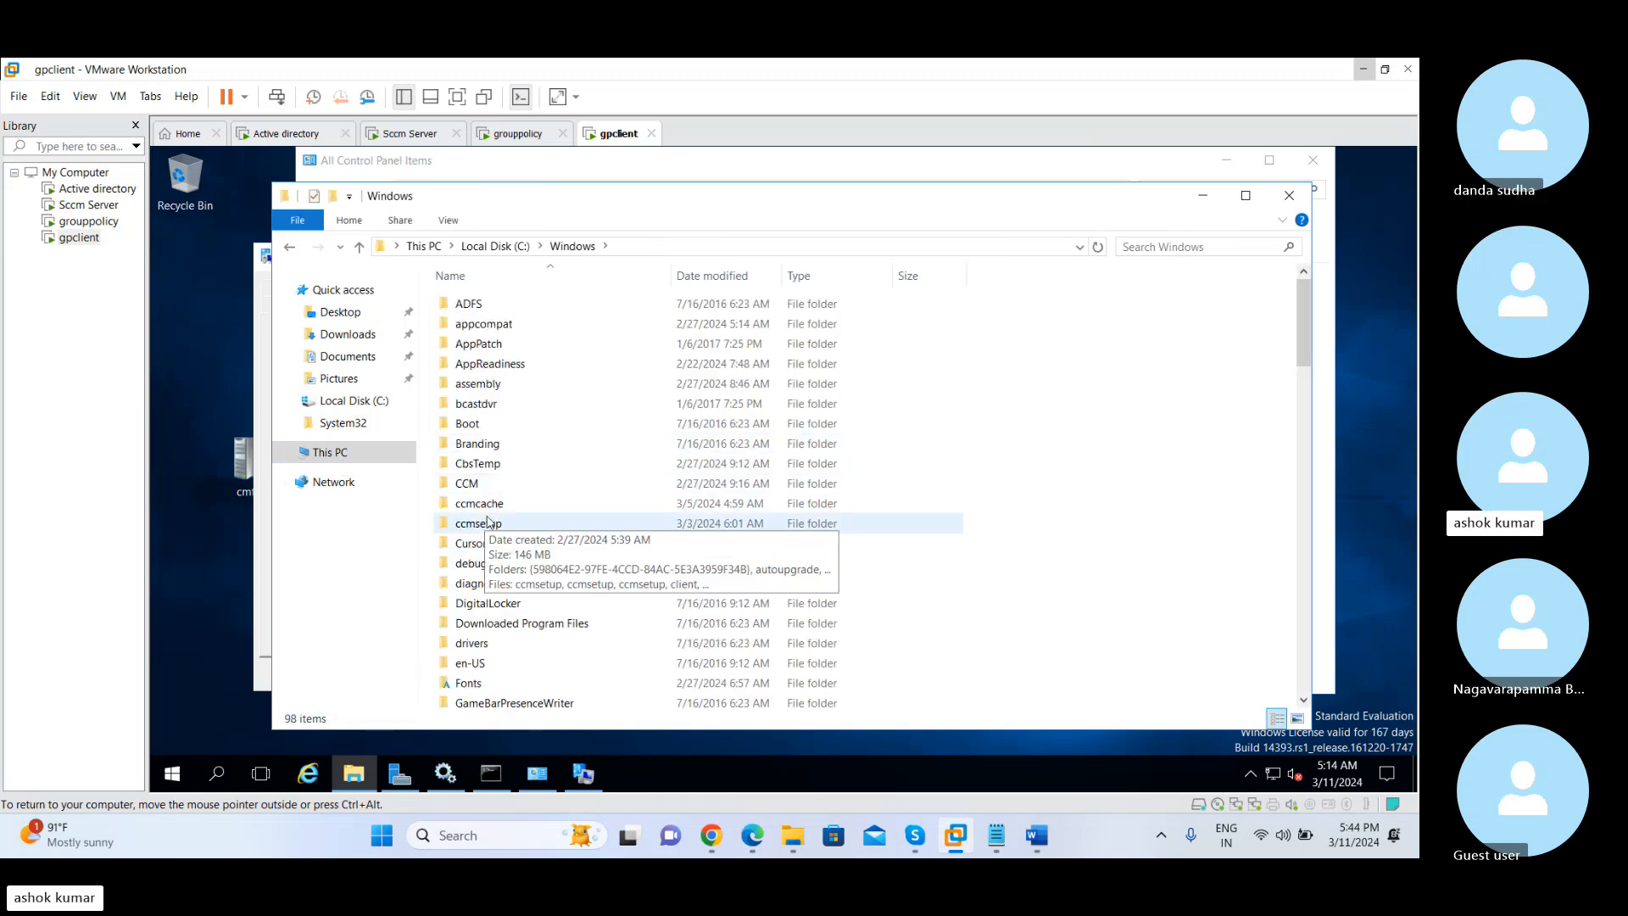
{"action": "left_click", "coordinate": [490, 510]}
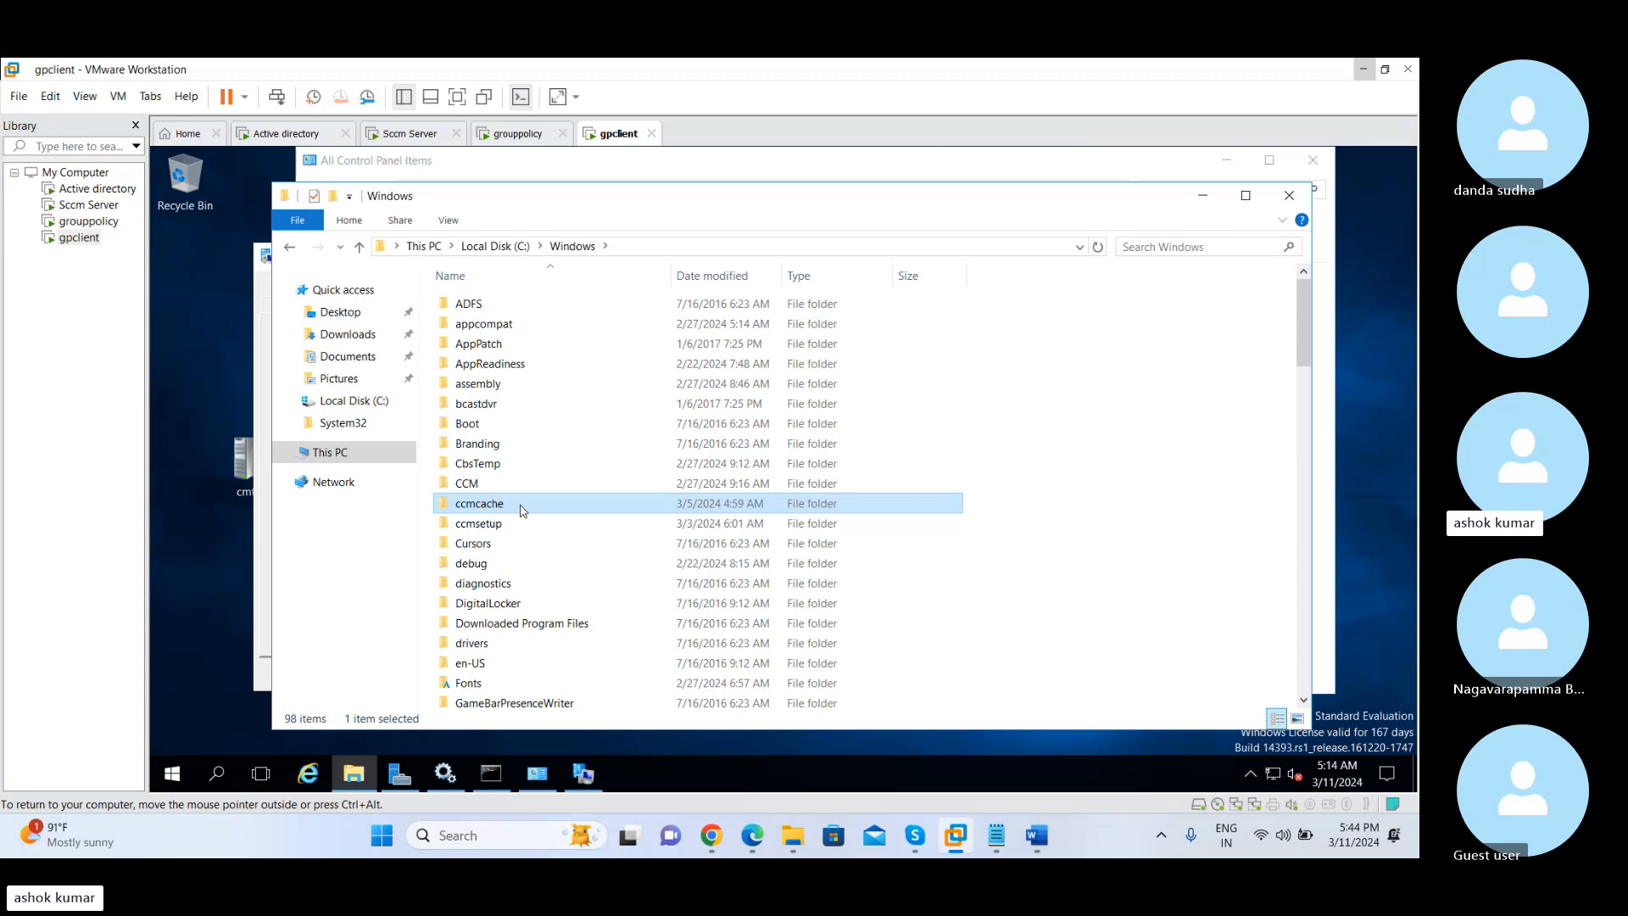
{"action": "double_click", "coordinate": [521, 509]}
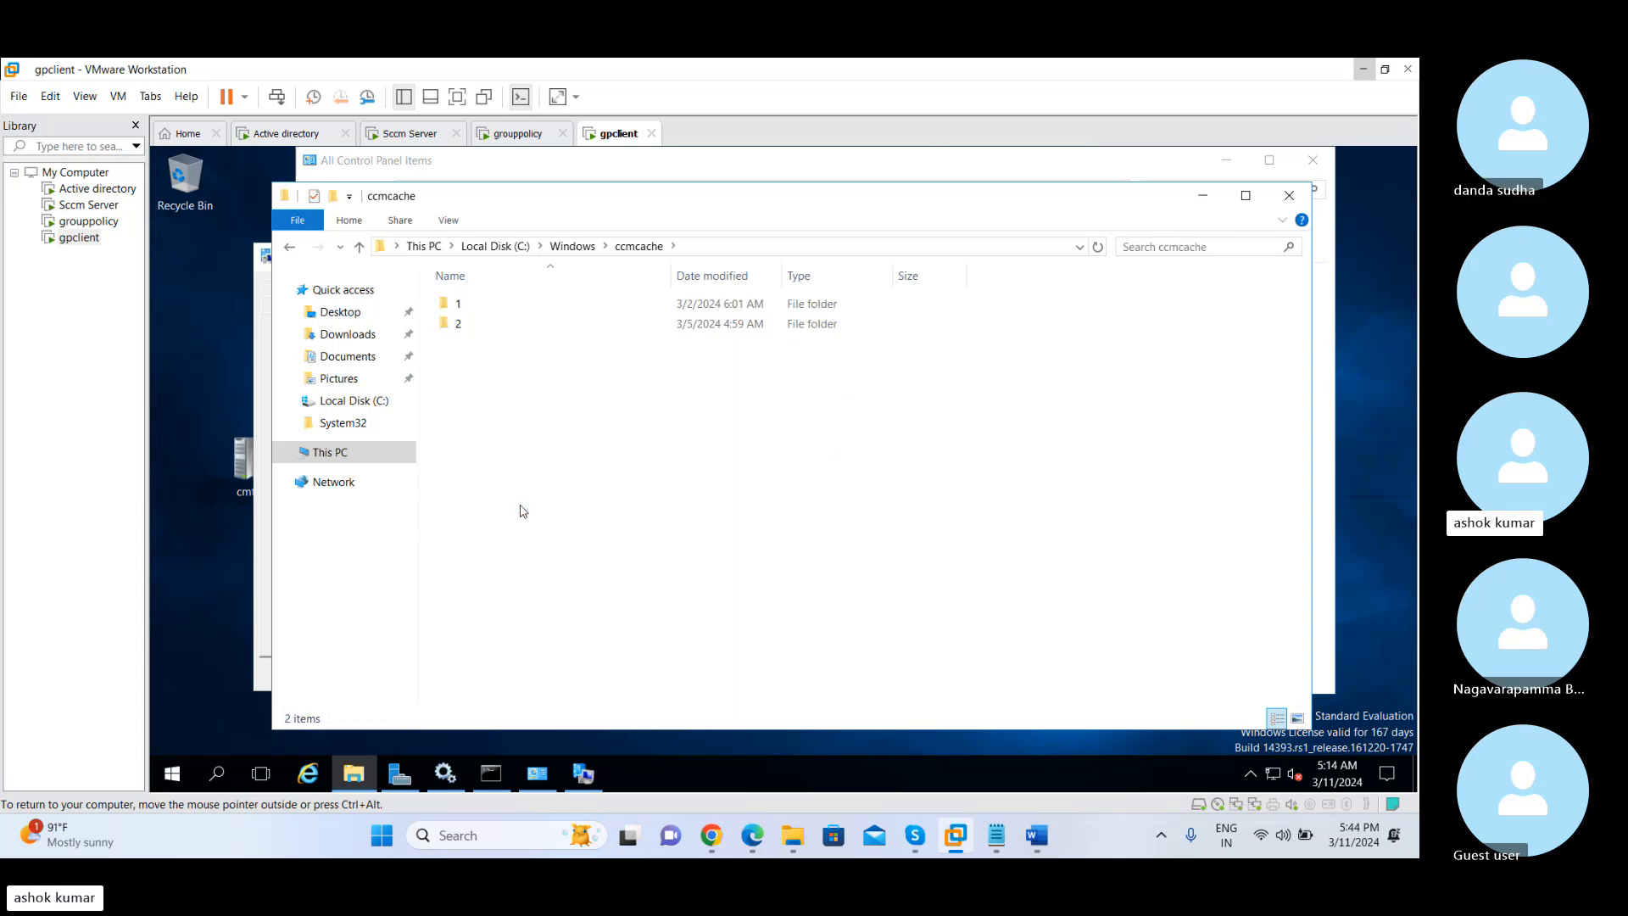
Examine the contents of cache folders 1 and 2 and show the full path of the ccmcache folder
{"action": "double_click", "coordinate": [467, 307]}
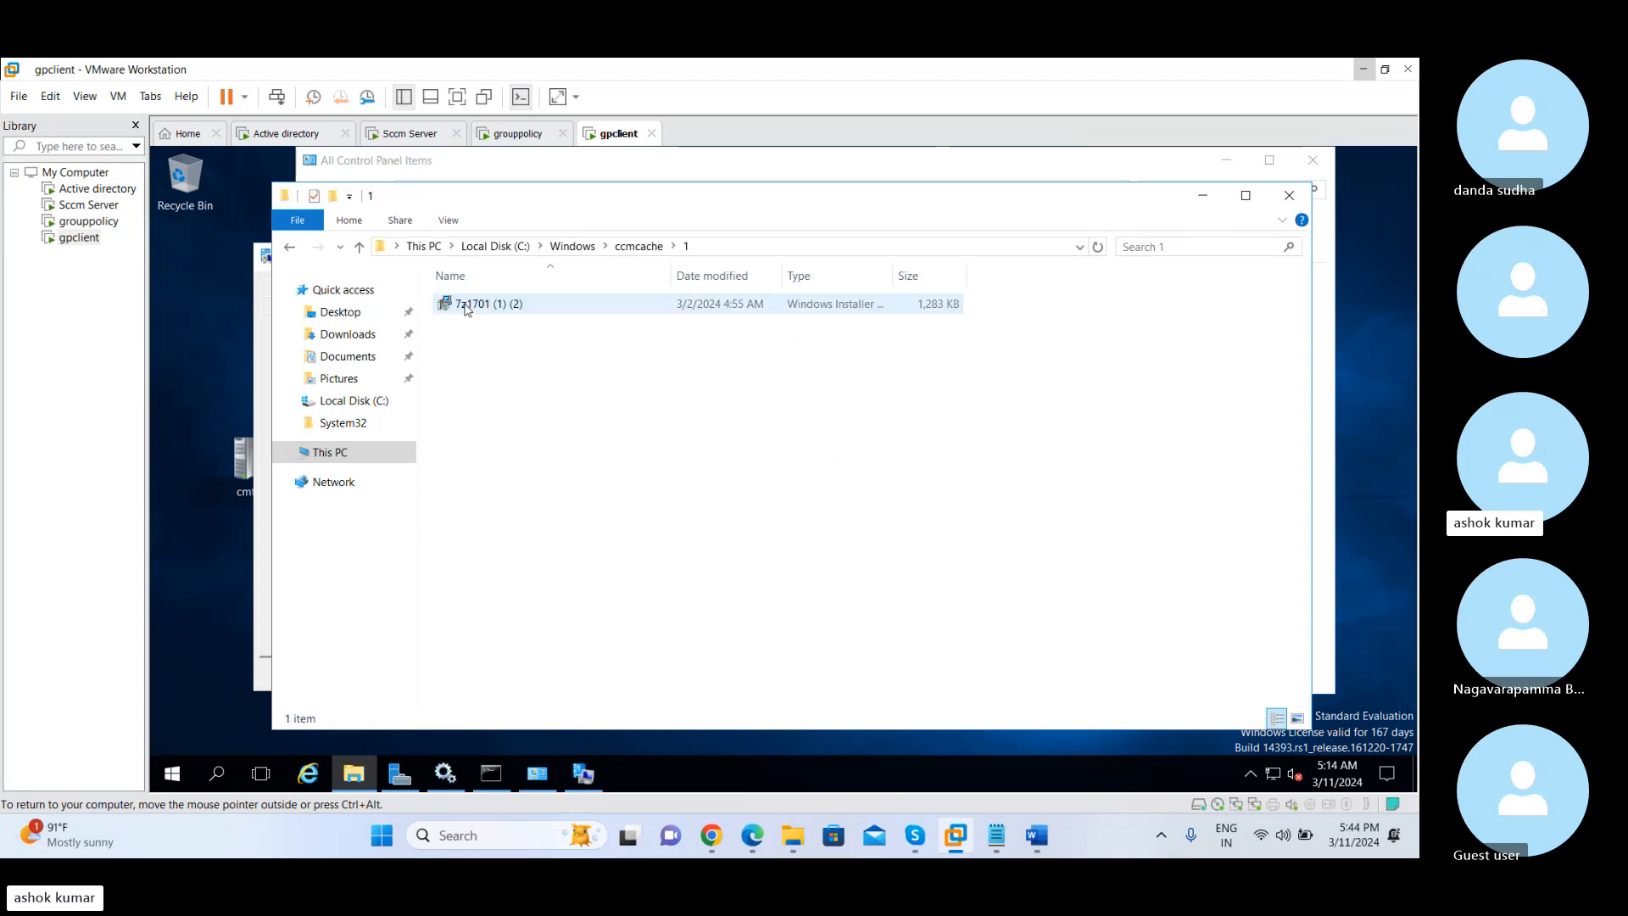
{"action": "left_click", "coordinate": [360, 246]}
{"action": "double_click", "coordinate": [465, 324]}
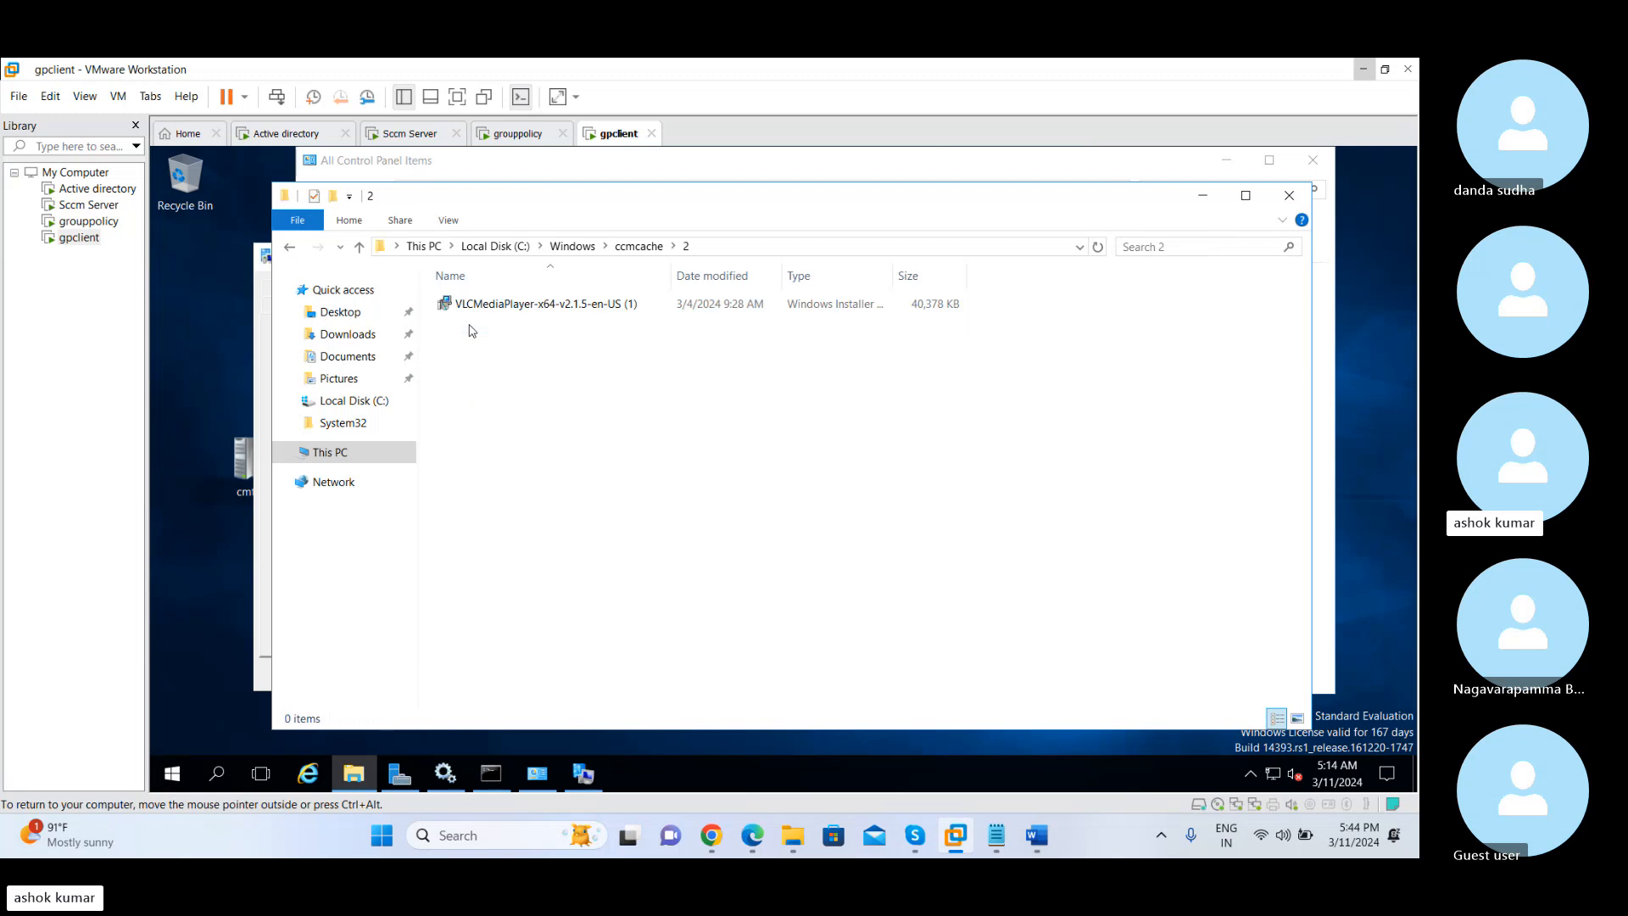
{"action": "left_click", "coordinate": [360, 246]}
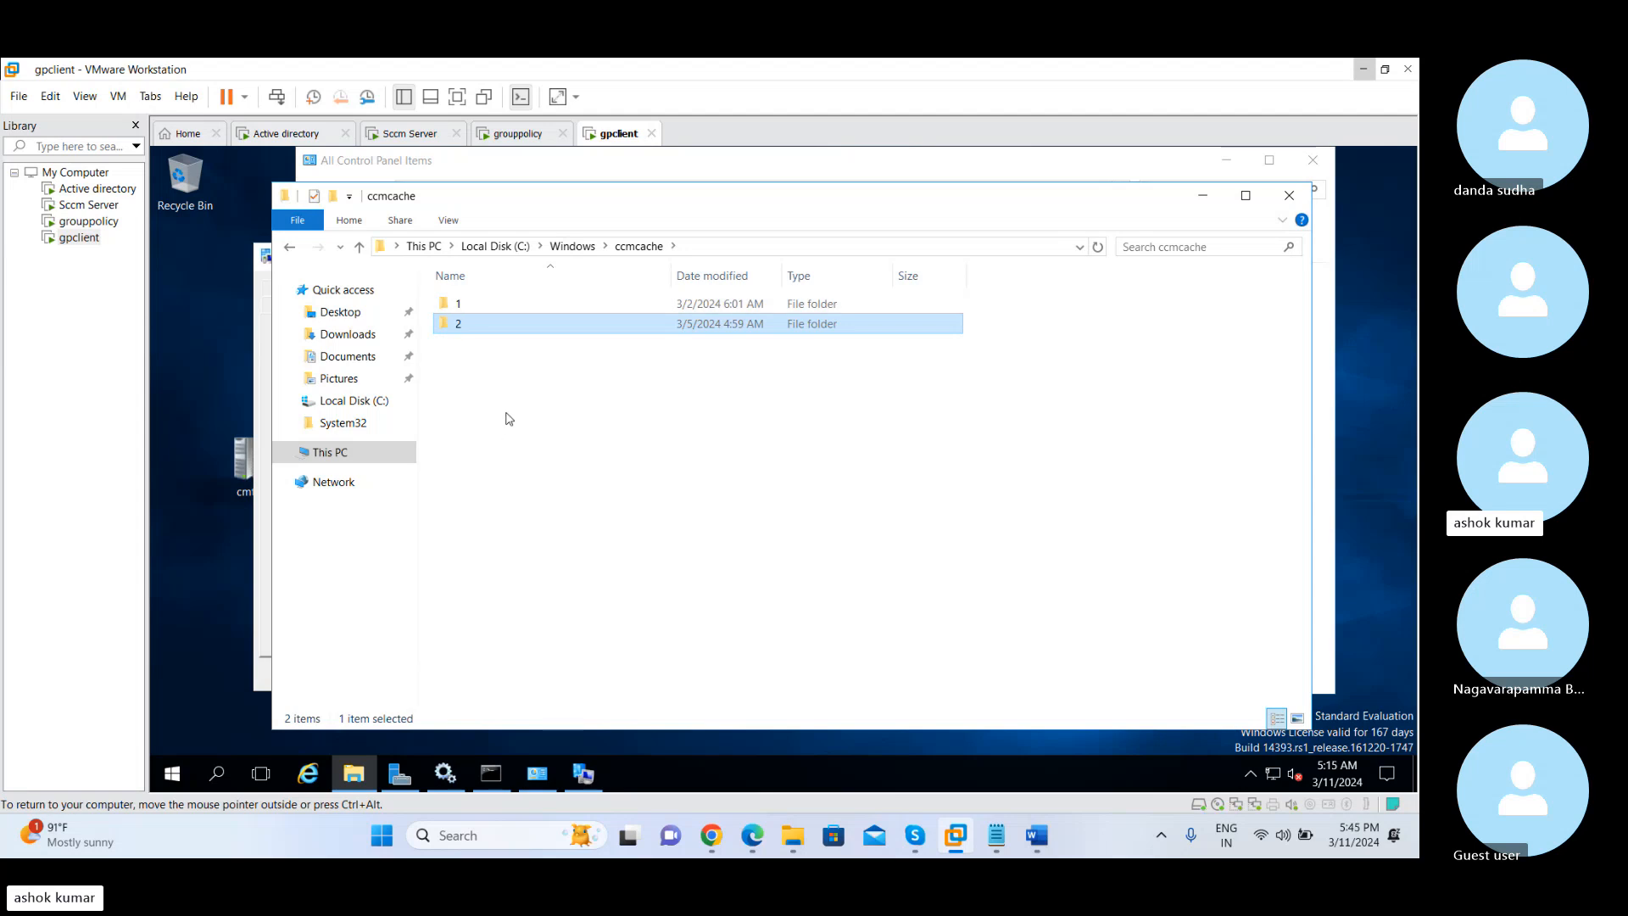
{"action": "double_click", "coordinate": [497, 306]}
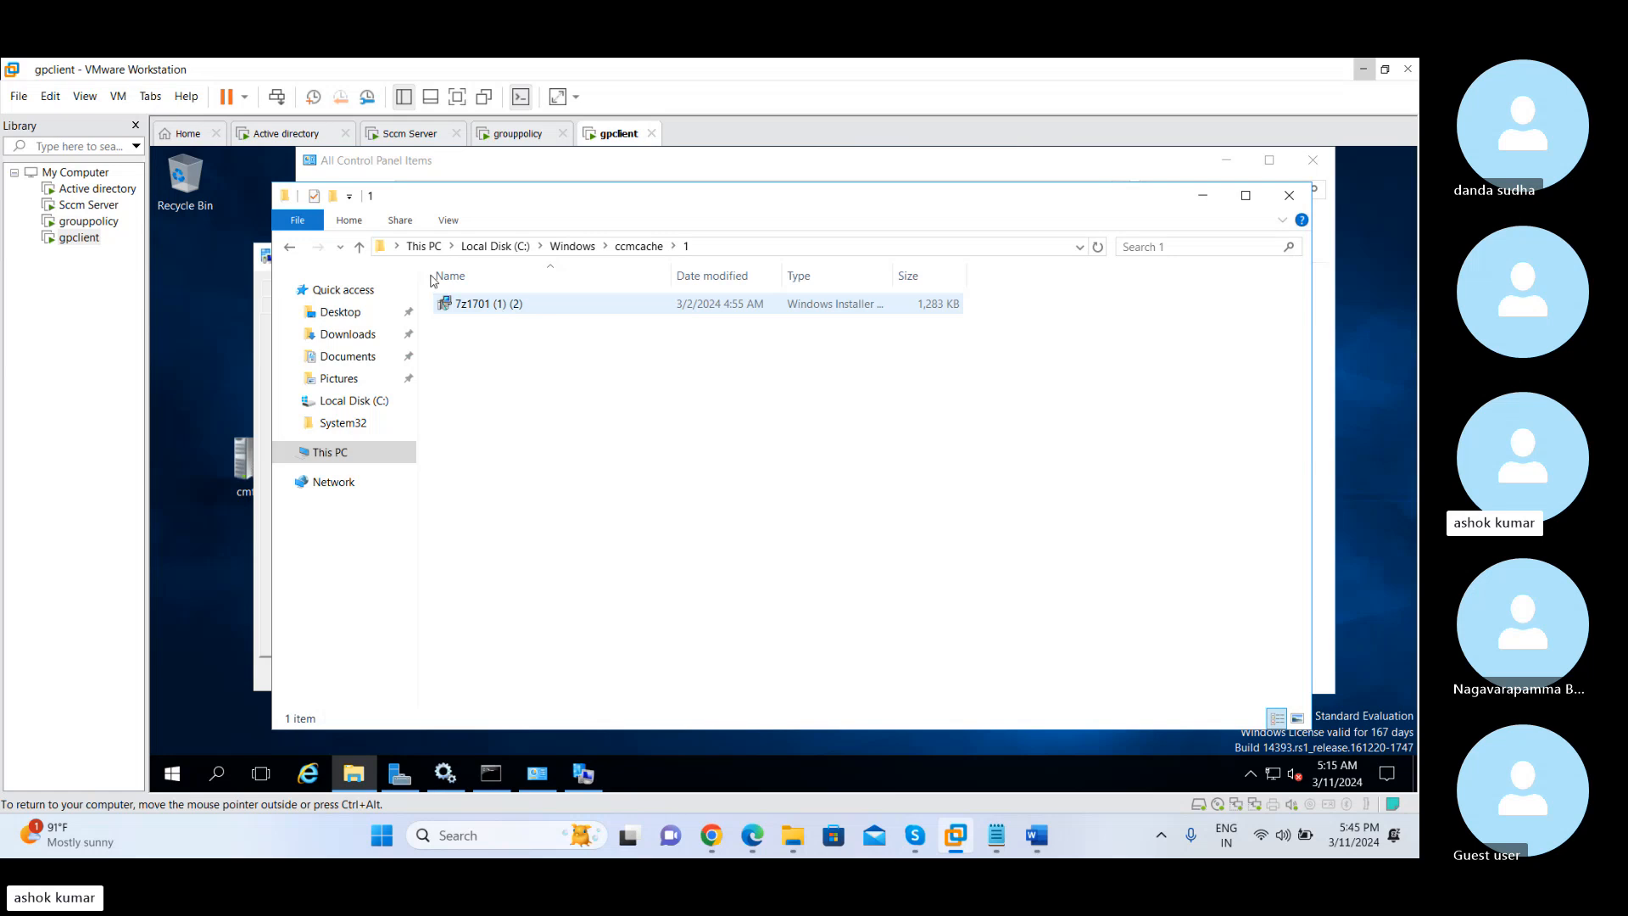
{"action": "left_click", "coordinate": [360, 246]}
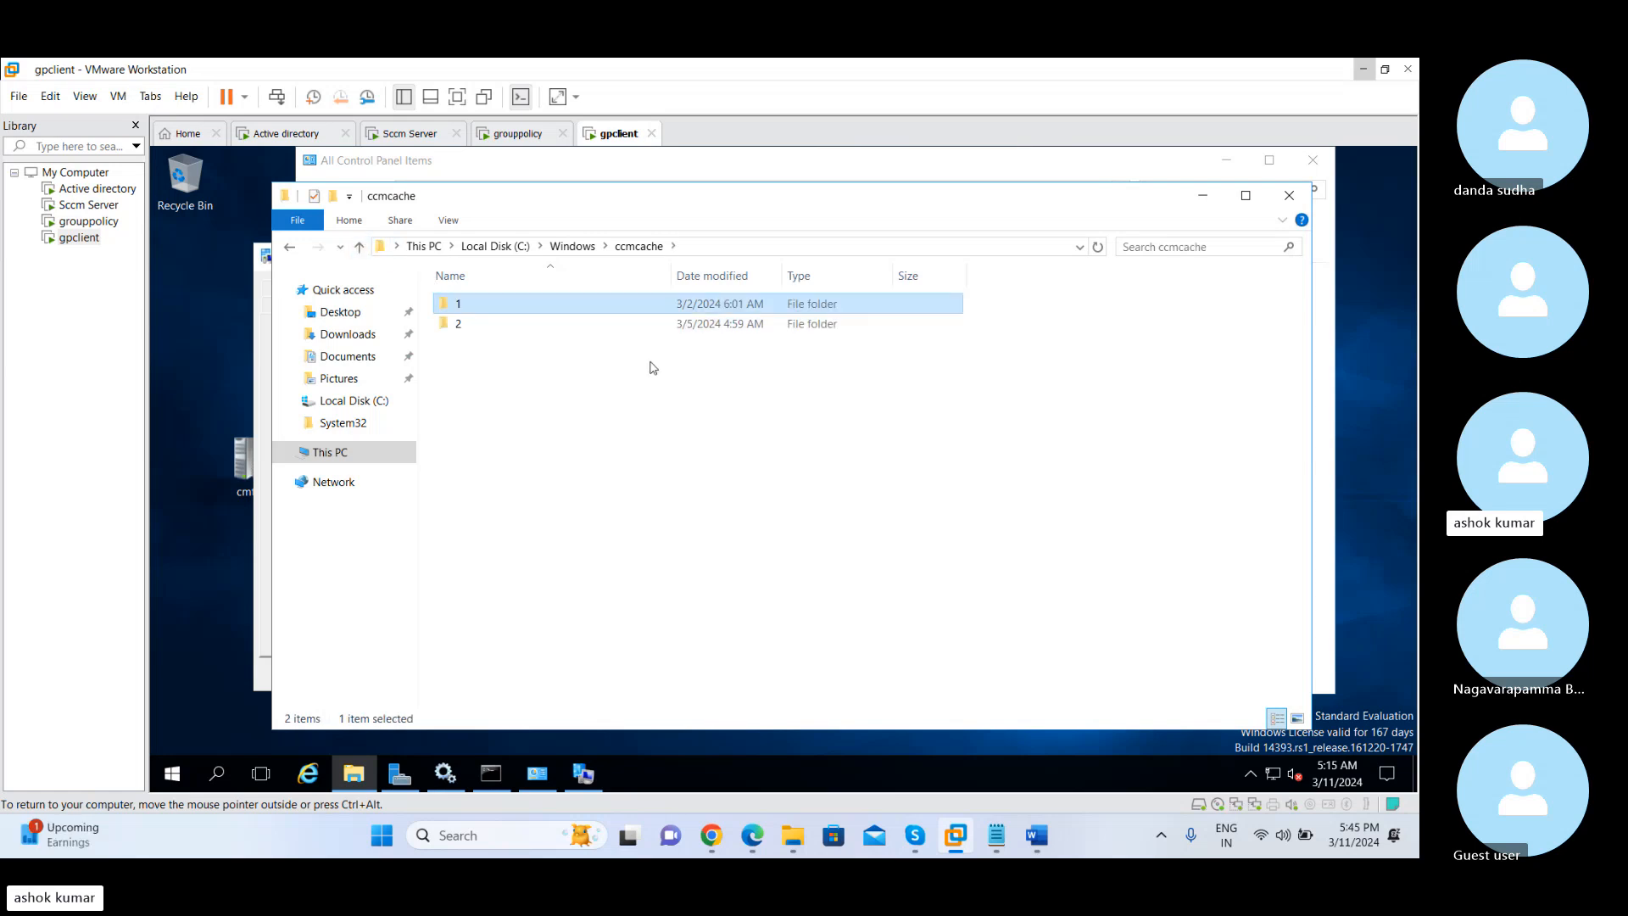
{"action": "left_click", "coordinate": [696, 246]}
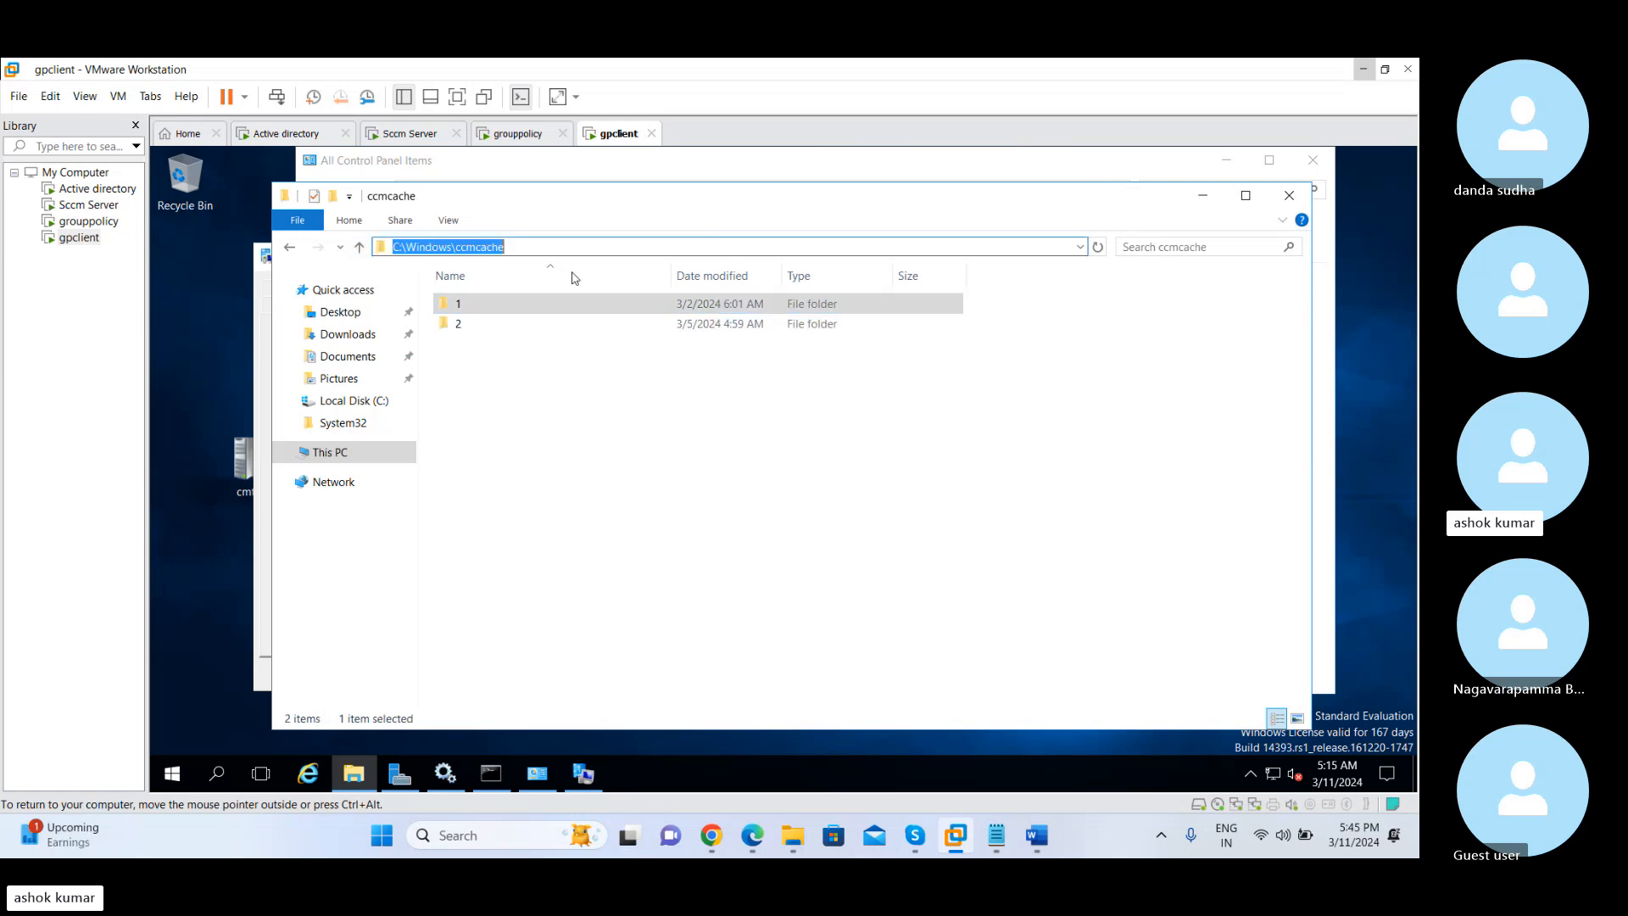
Compare the Client Cache Settings on Sccm Server with the ccmcache folder on gpclient, ending on Sccm Server
{"action": "left_click", "coordinate": [411, 134]}
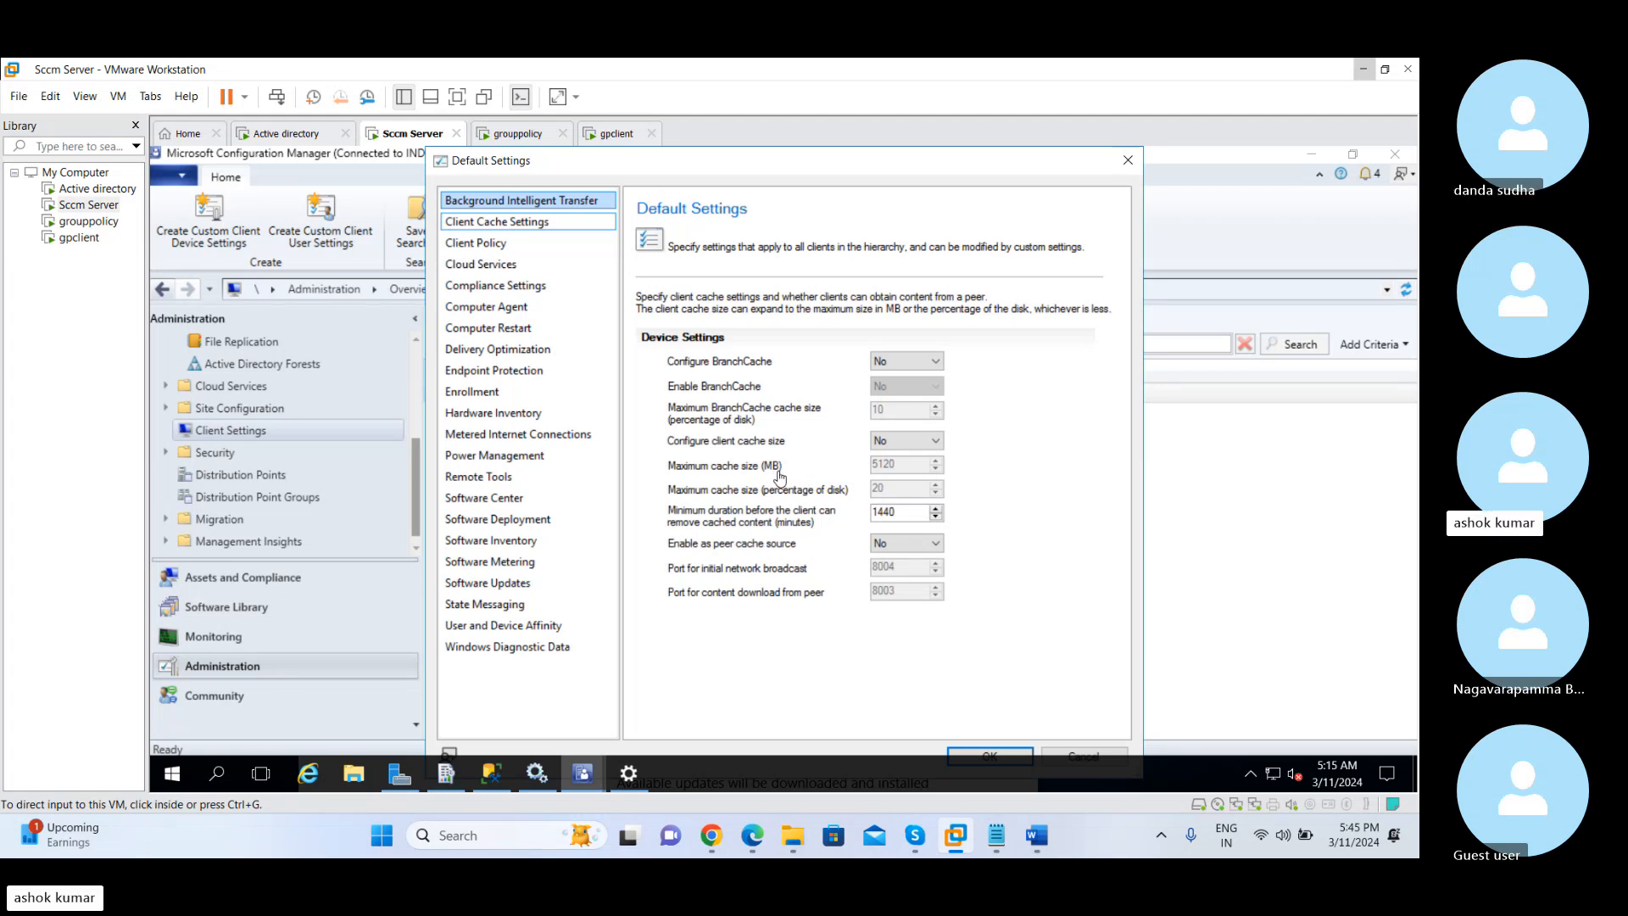
{"action": "left_click", "coordinate": [616, 136]}
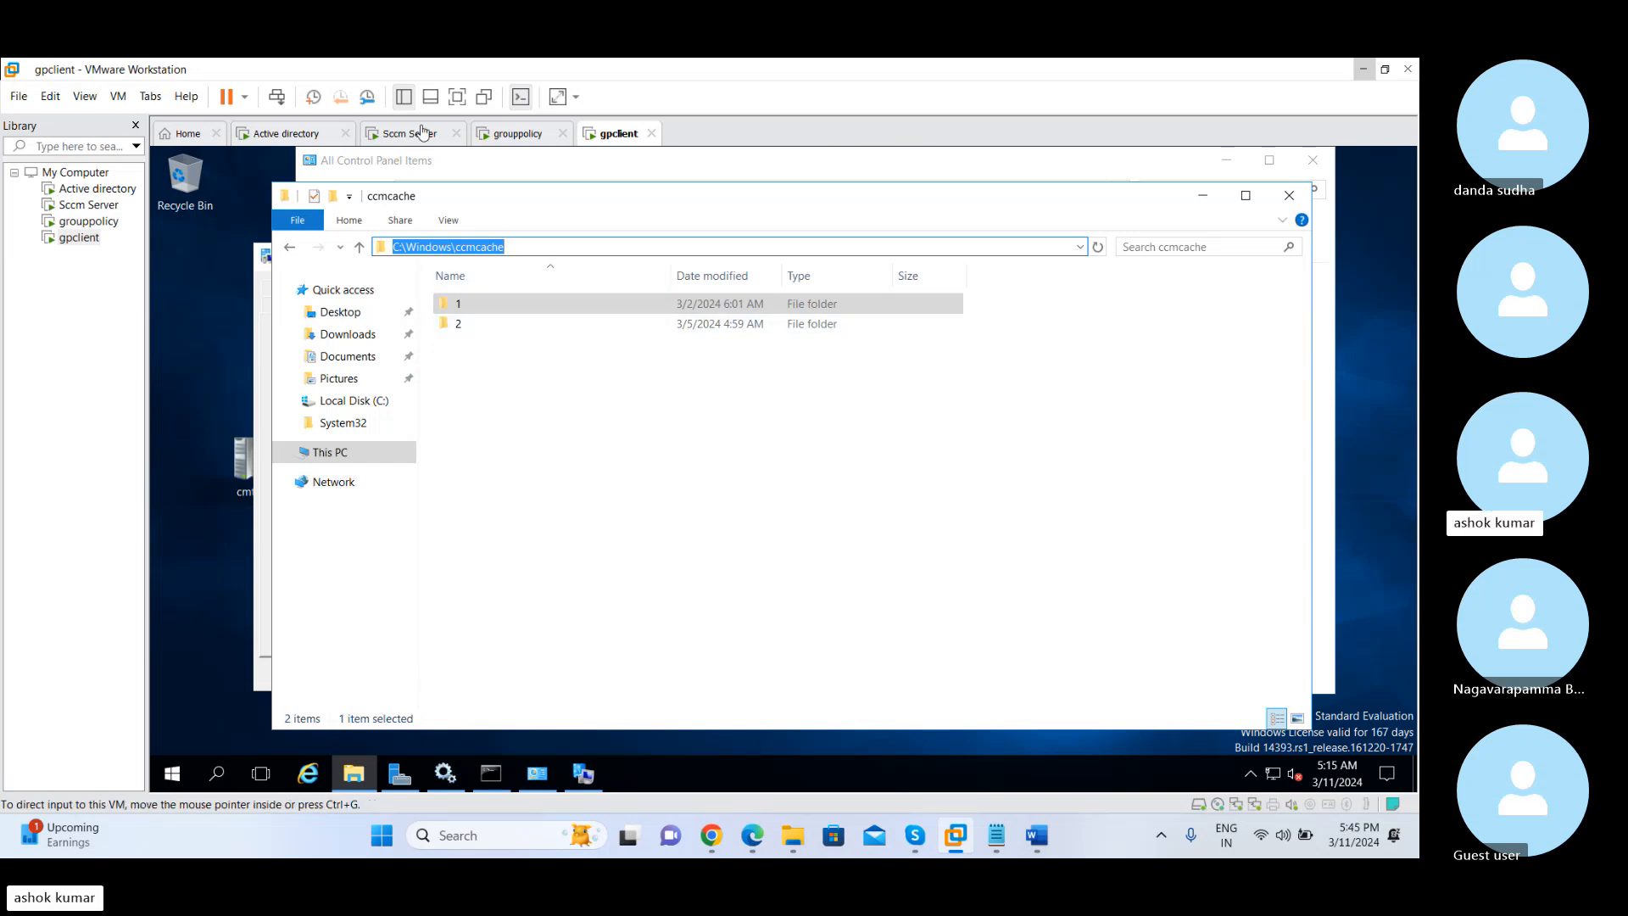
{"action": "left_click", "coordinate": [420, 133]}
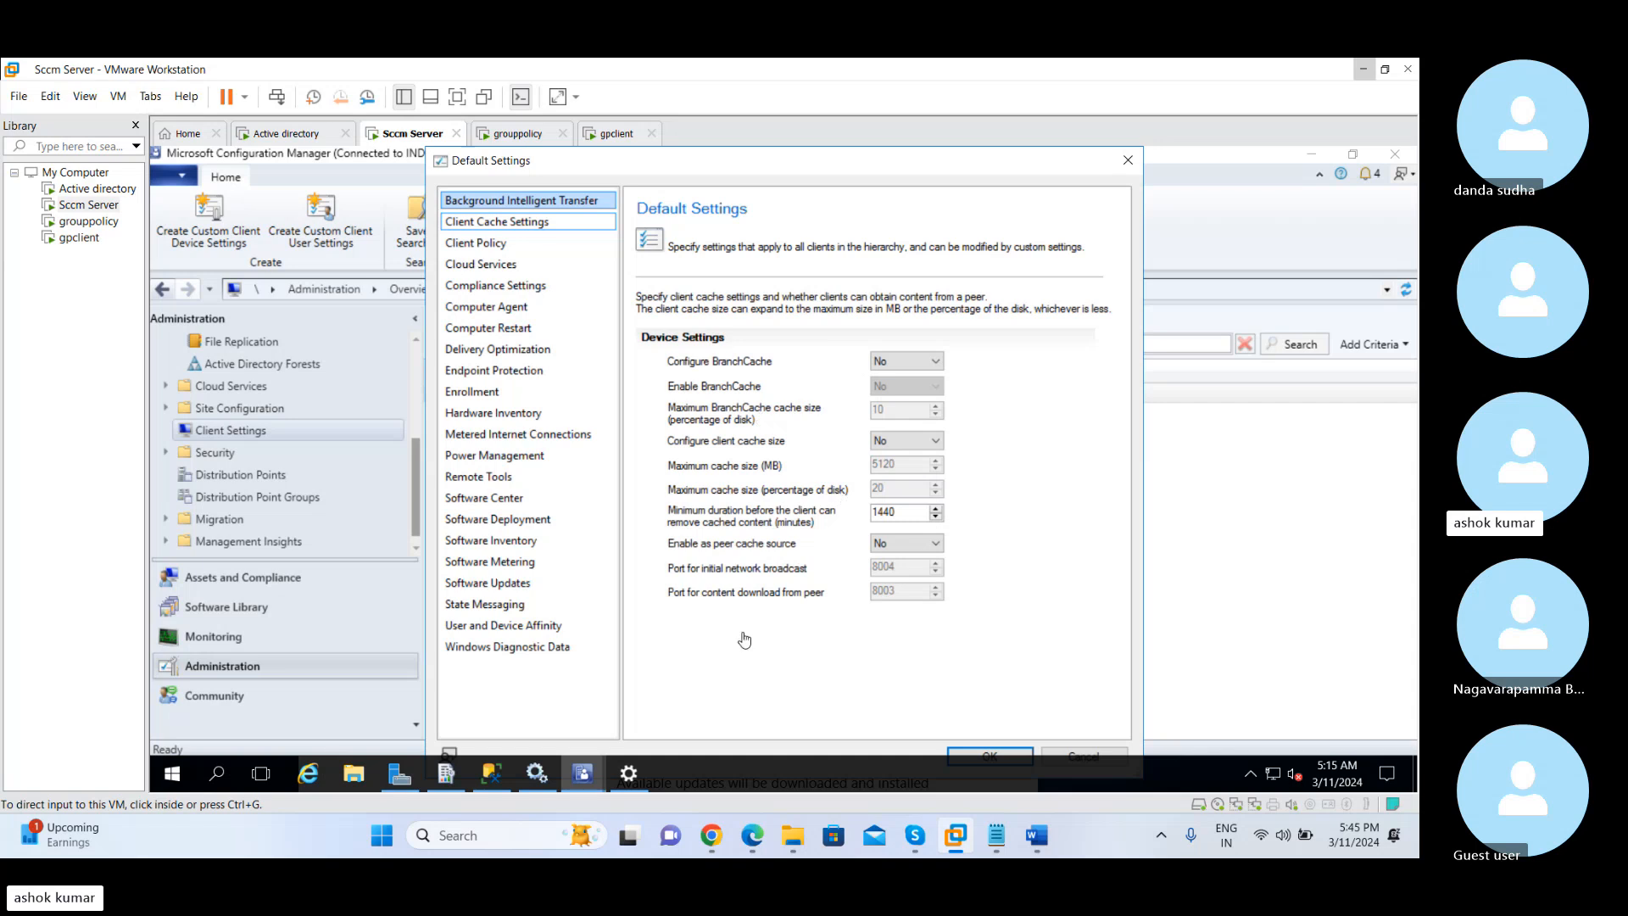
Review the Configure BranchCache options in Client Cache Settings, keep No, and open the Client Policy settings
{"action": "left_click", "coordinate": [555, 225]}
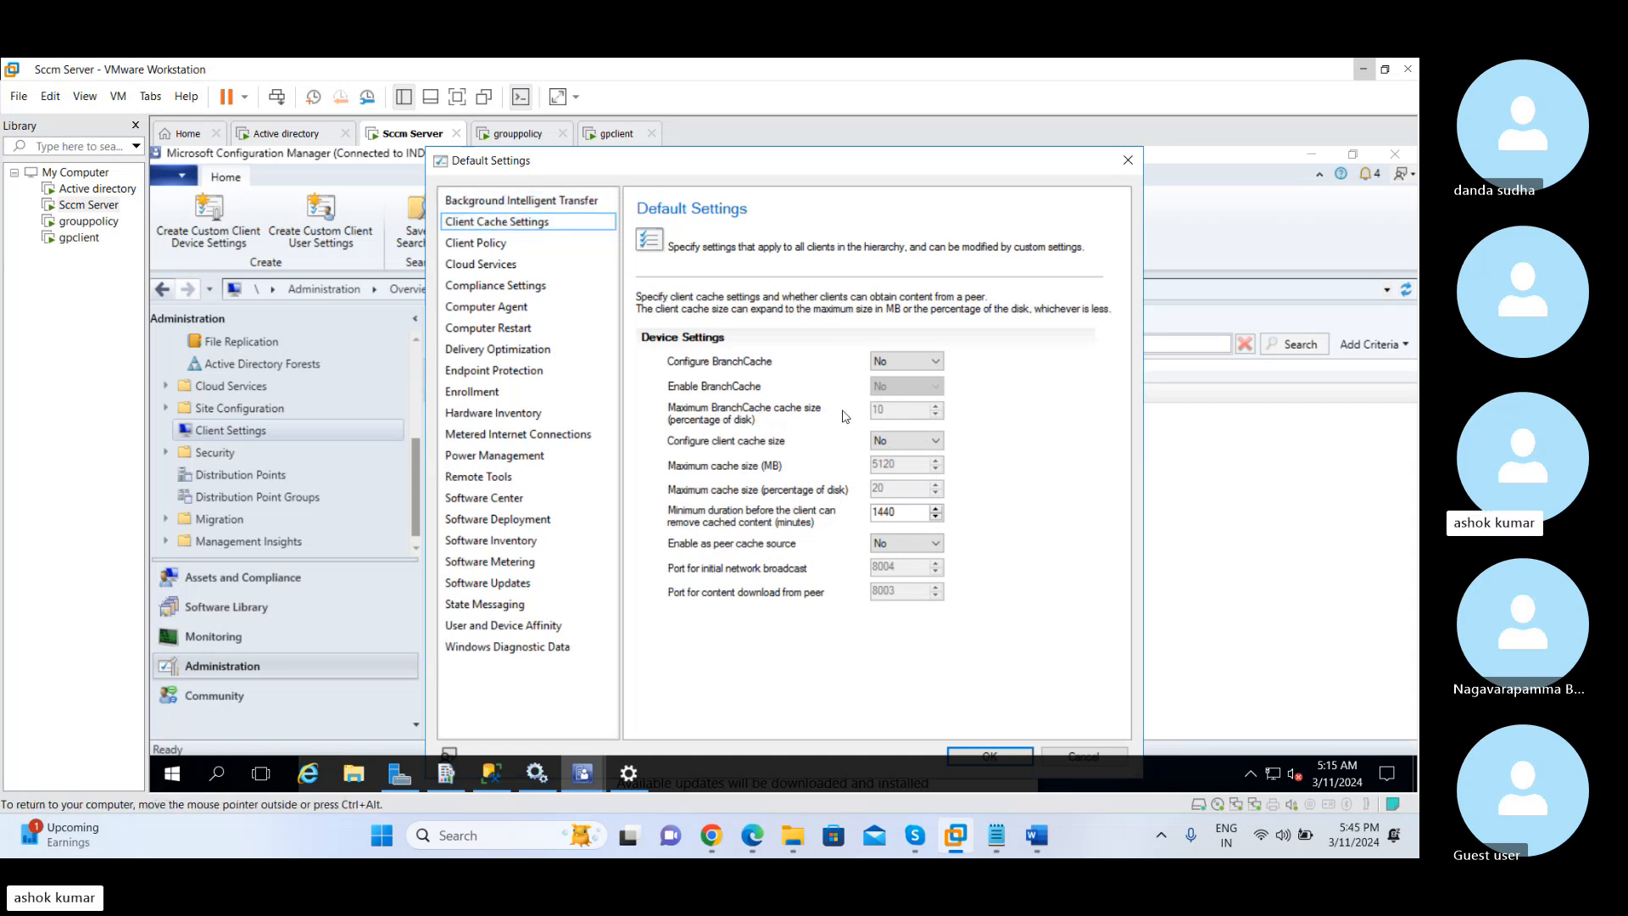
{"action": "left_click", "coordinate": [914, 363]}
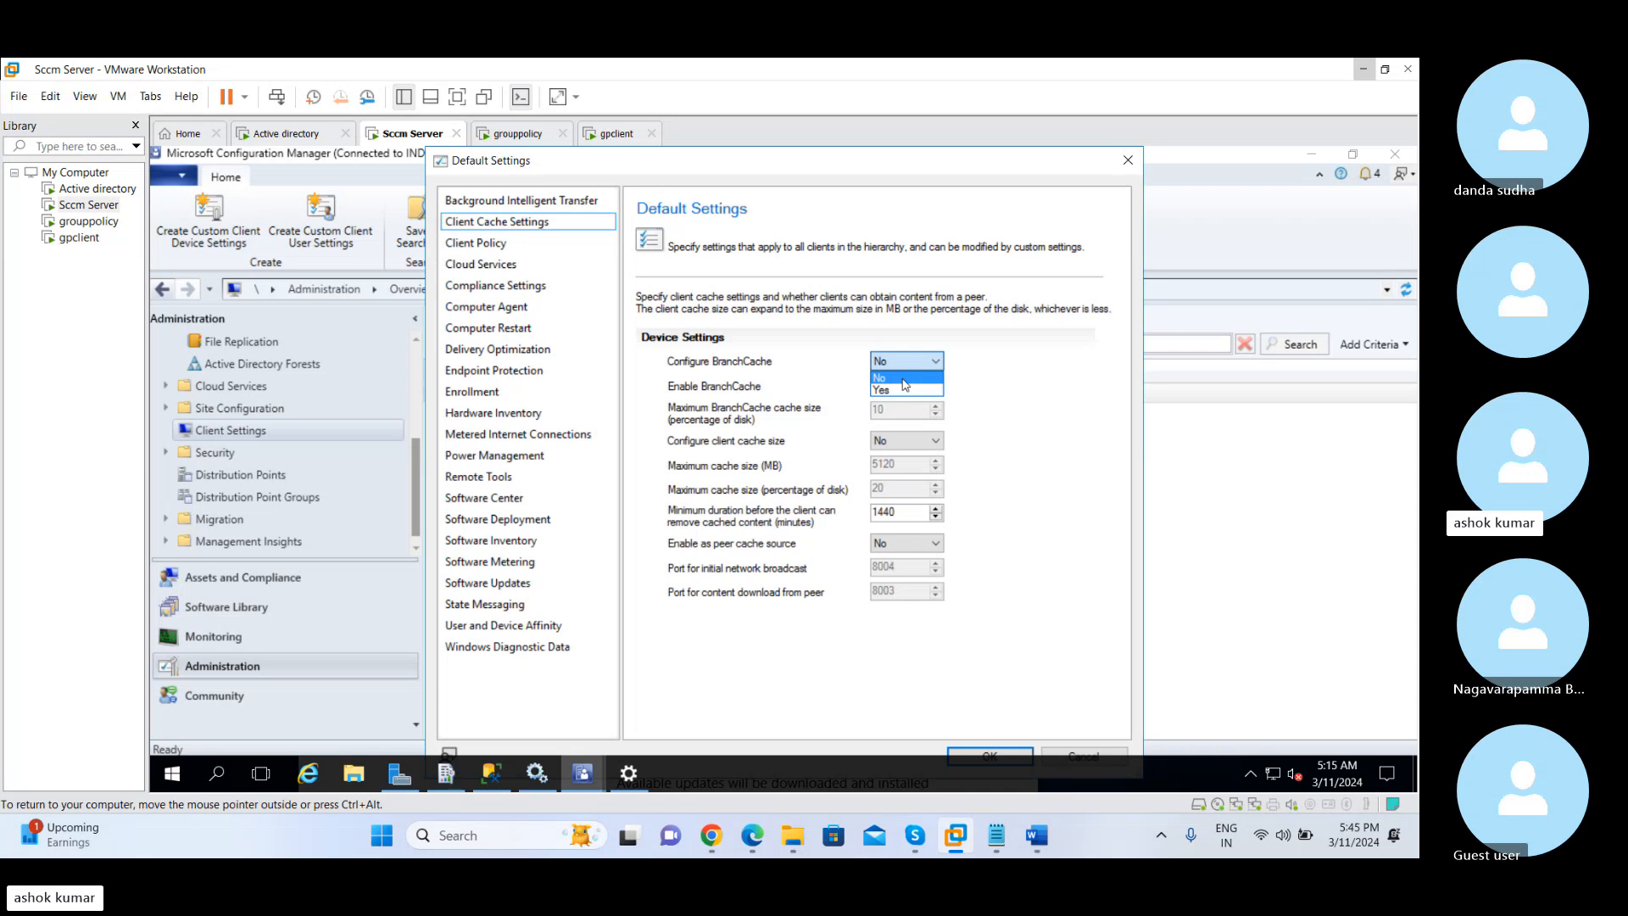
{"action": "left_click", "coordinate": [909, 380]}
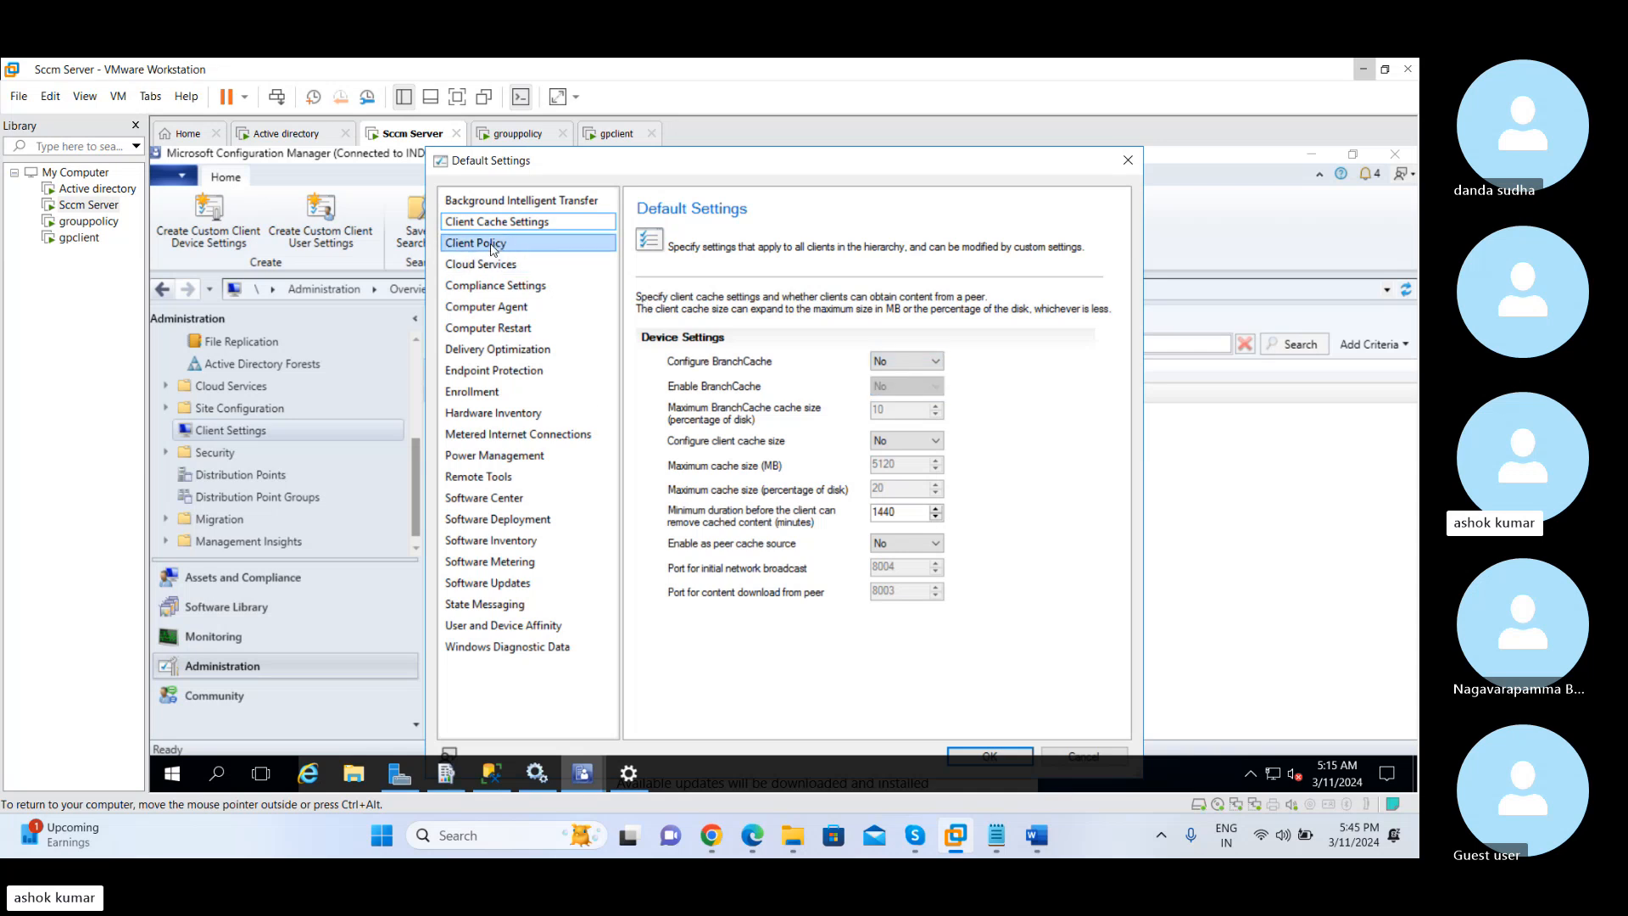
{"action": "left_click", "coordinate": [492, 245]}
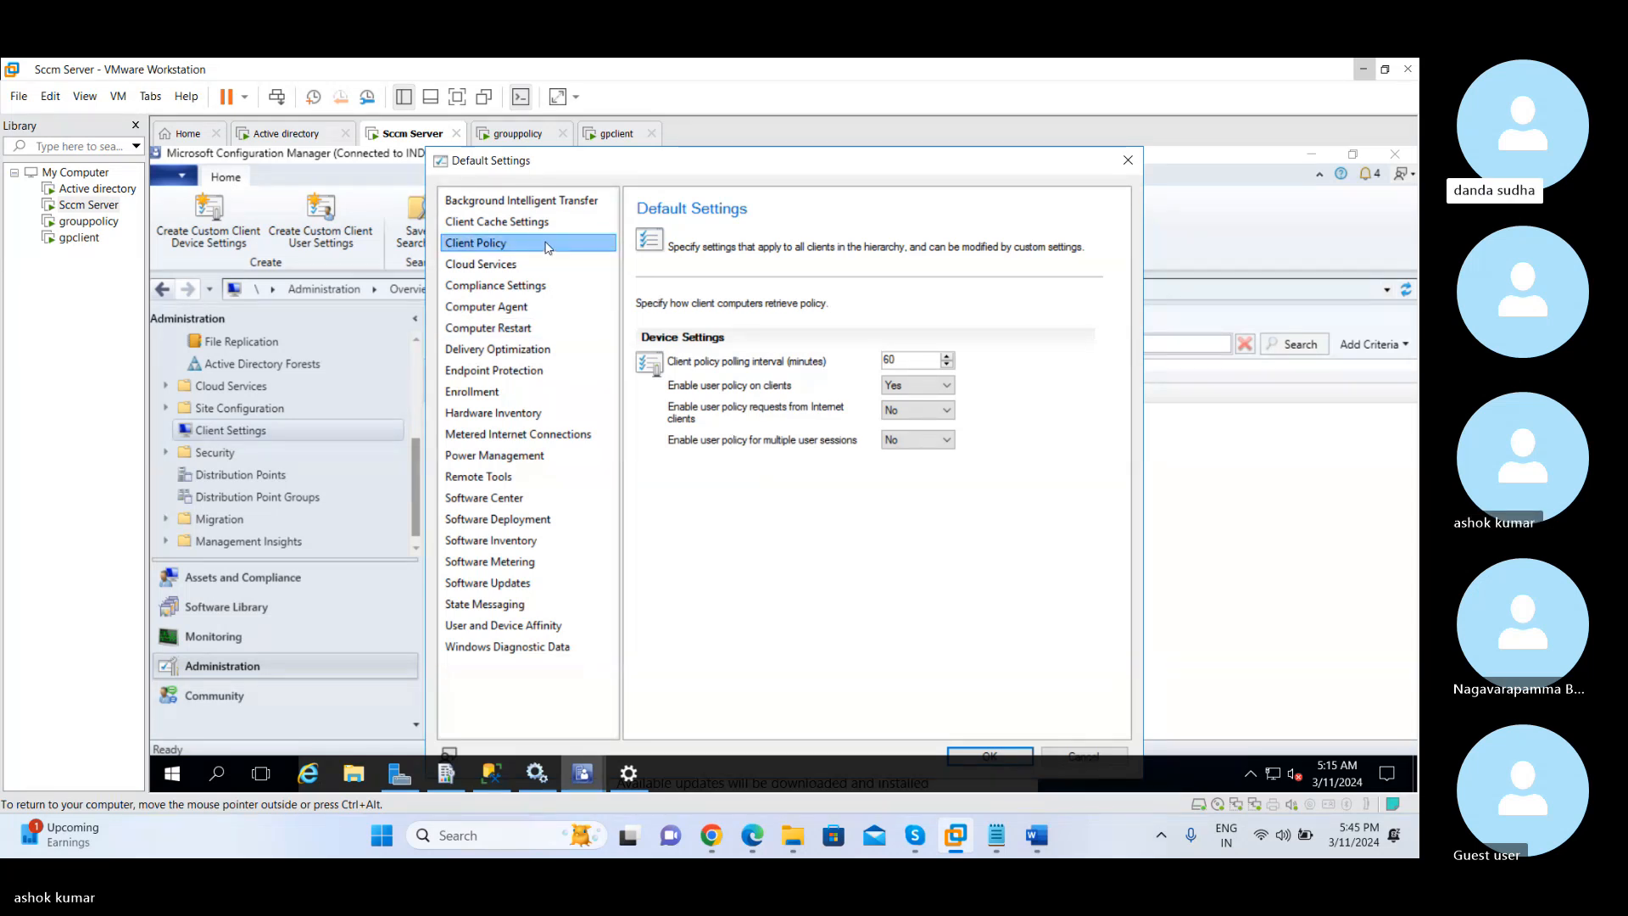
Show the full path of the ccmcache folder on gpclient and return to Sccm Server
{"action": "left_click", "coordinate": [618, 134]}
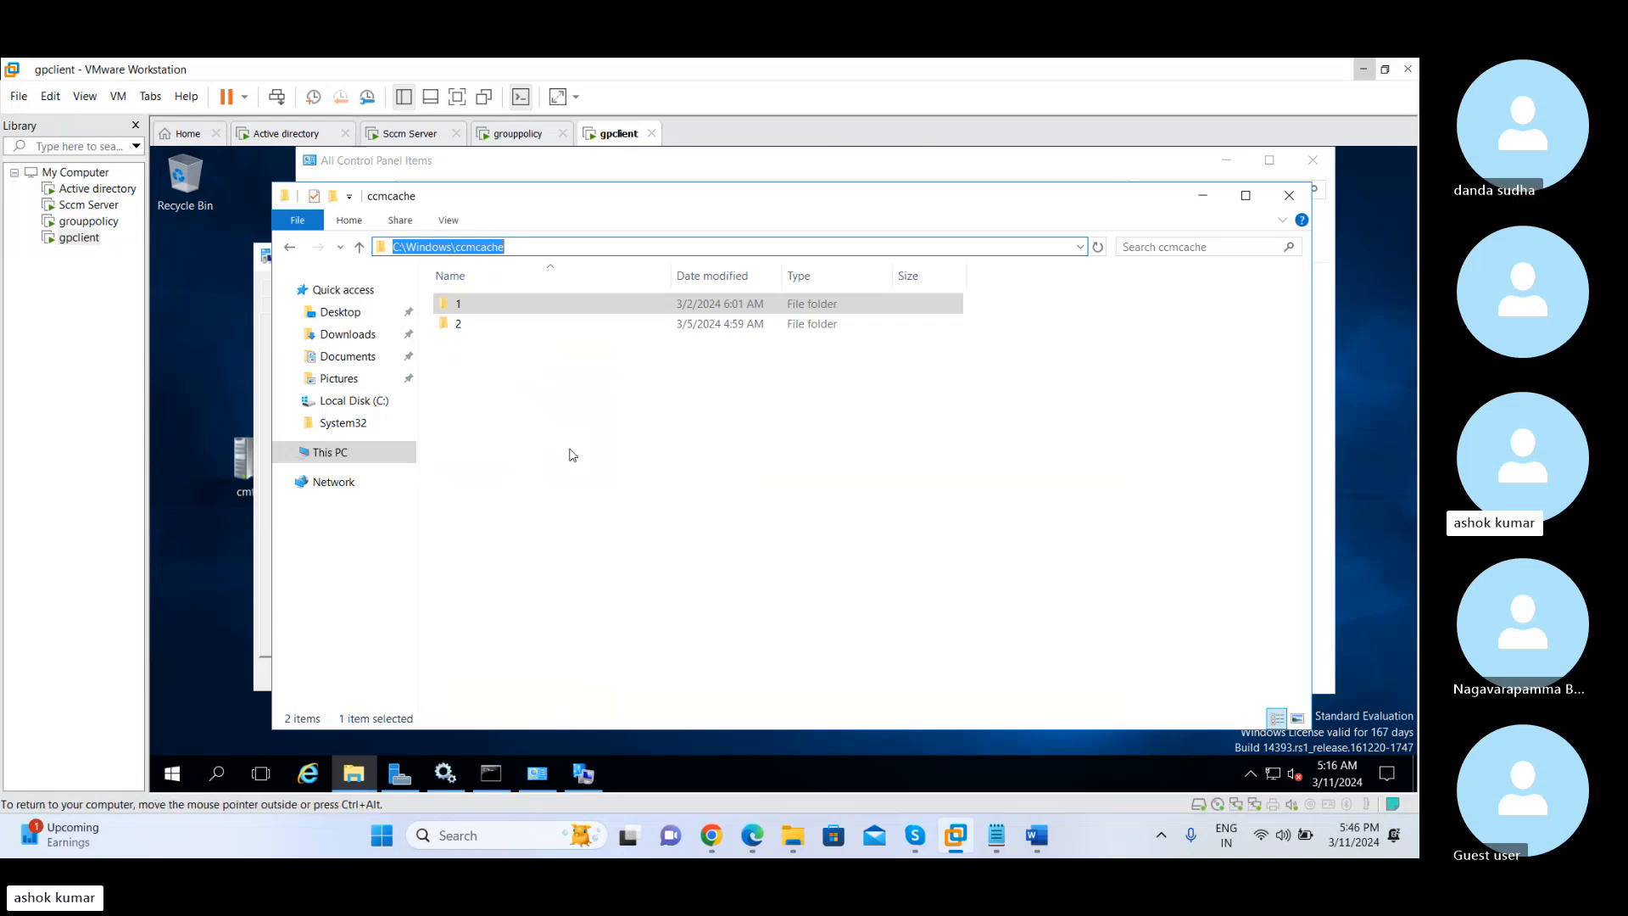
{"action": "left_click", "coordinate": [560, 459]}
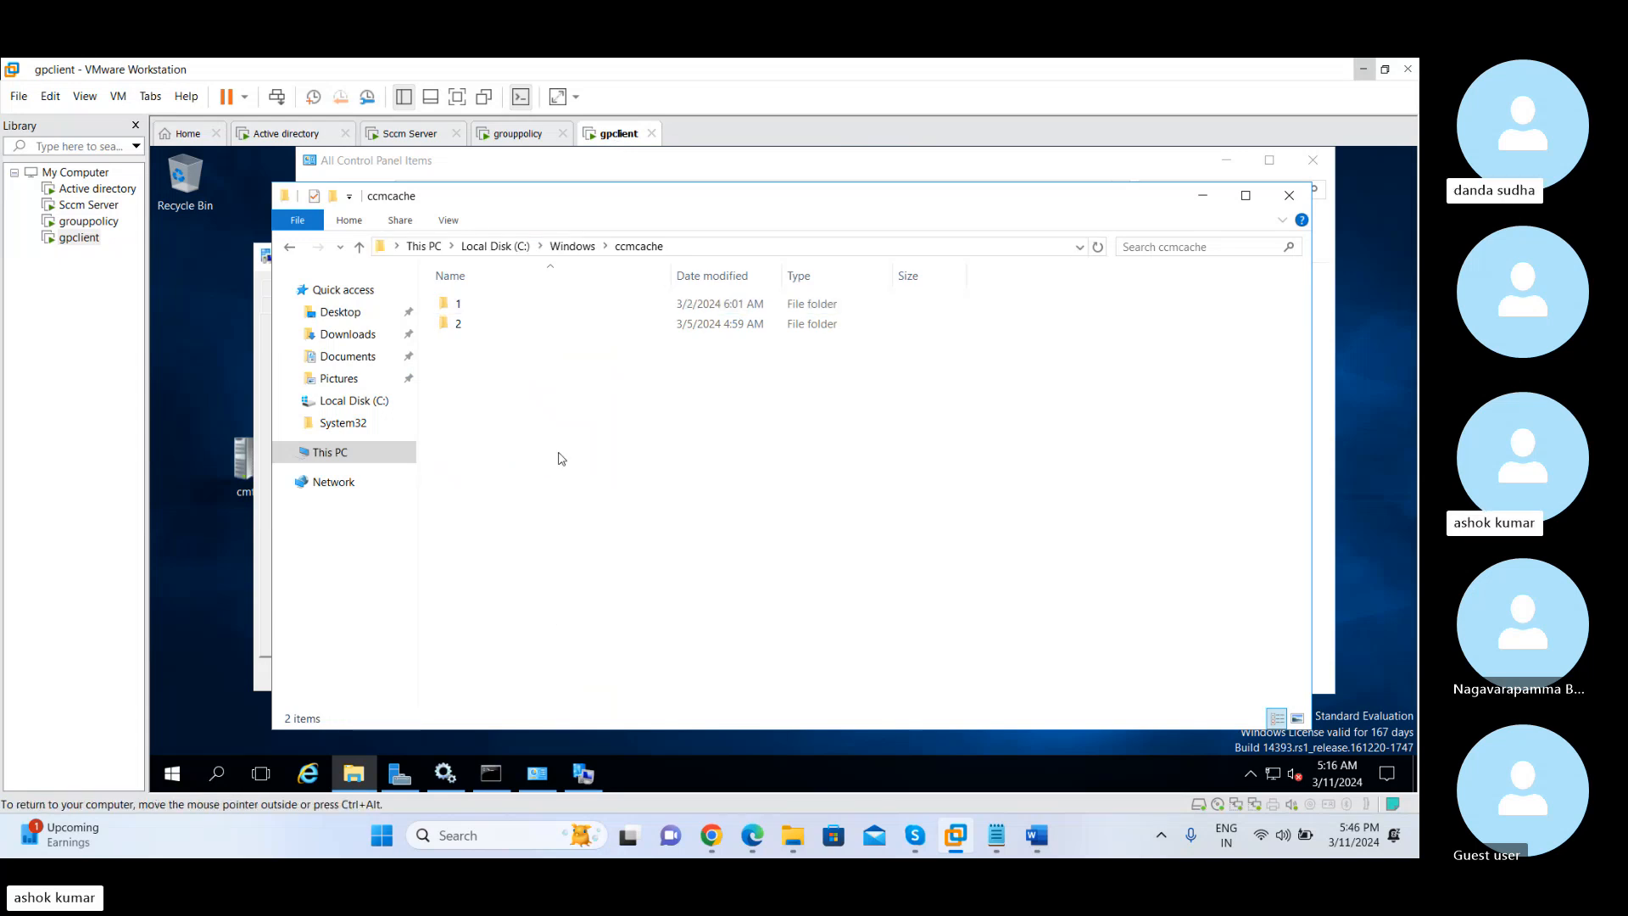
{"action": "left_click", "coordinate": [694, 247]}
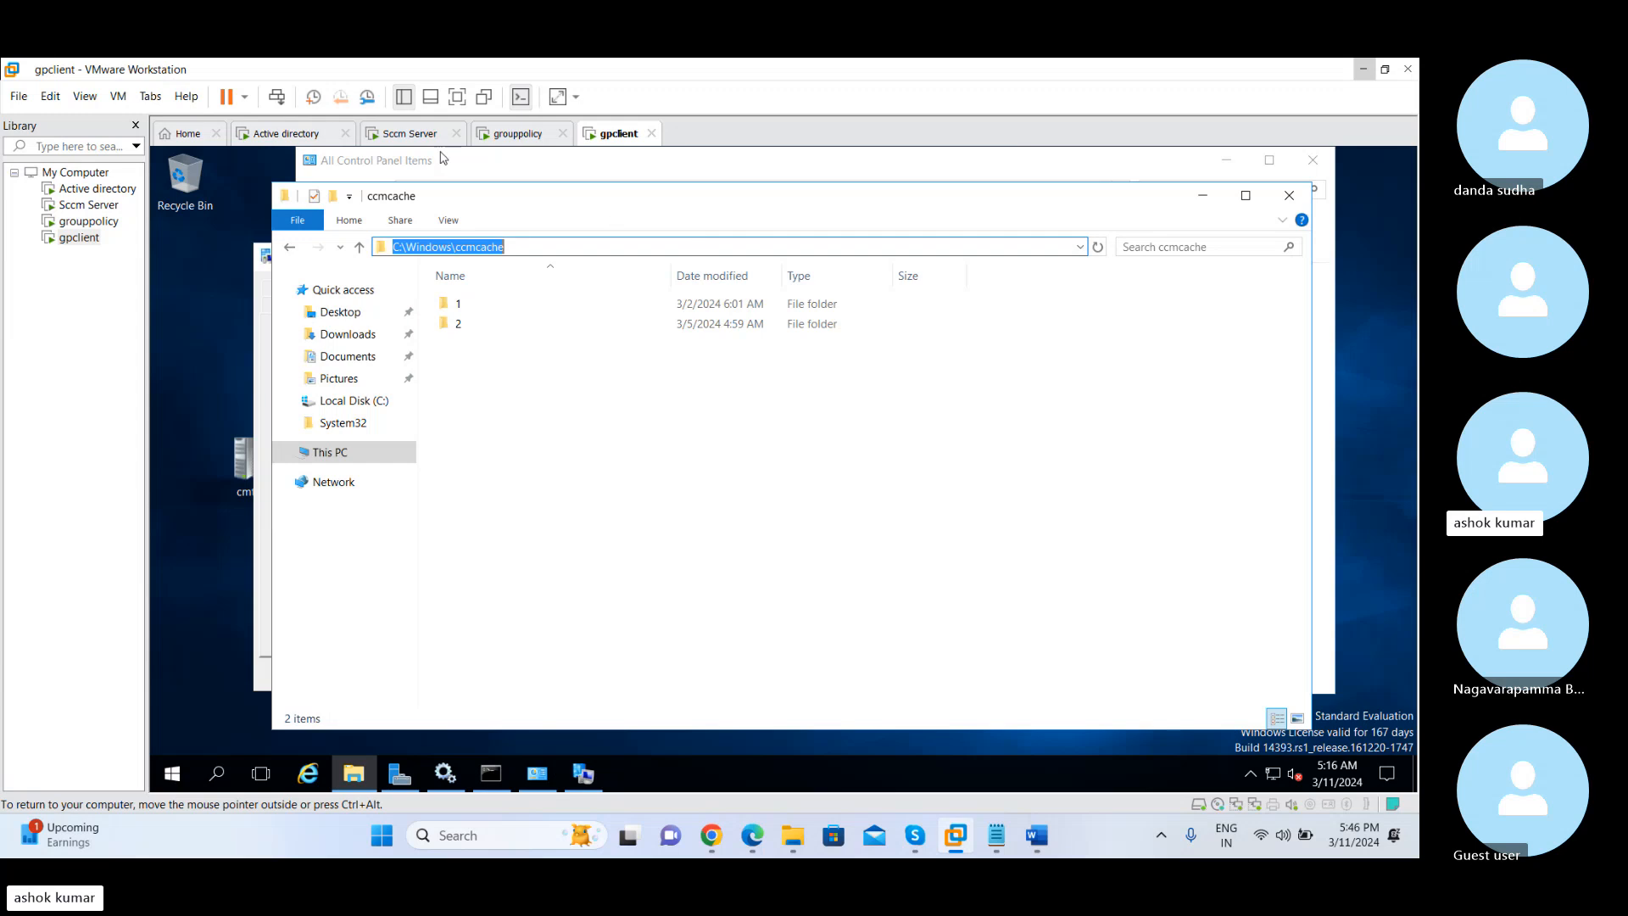
{"action": "left_click", "coordinate": [416, 134]}
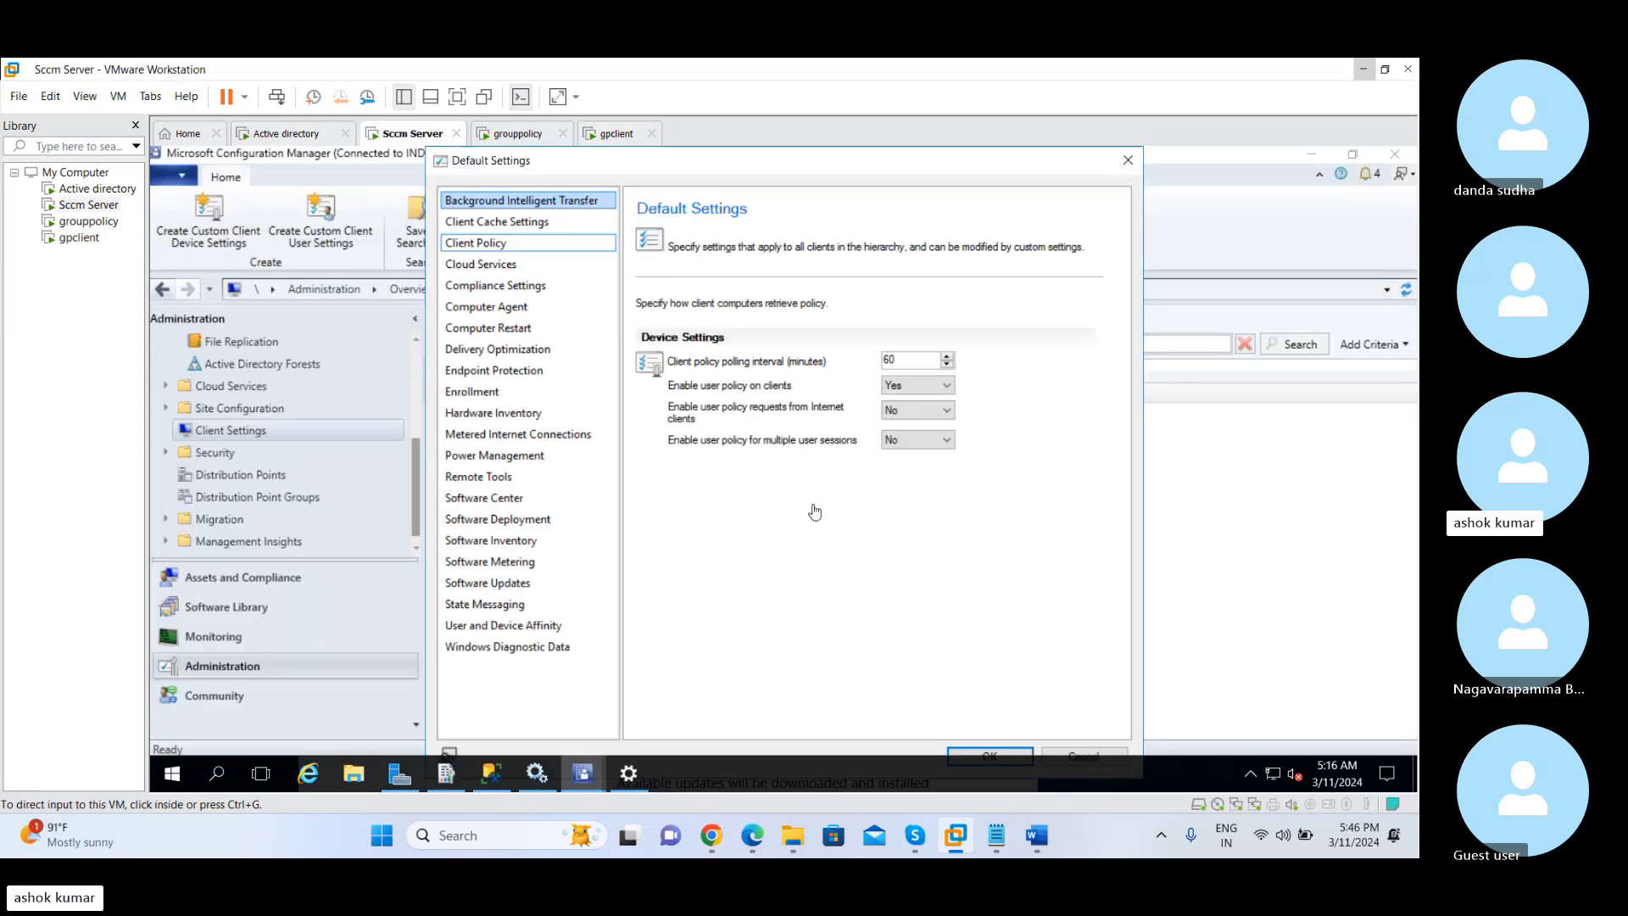
Reopen Client Cache Settings on Sccm Server and compare them with the ccmcache folder on gpclient
{"action": "left_click", "coordinate": [491, 222]}
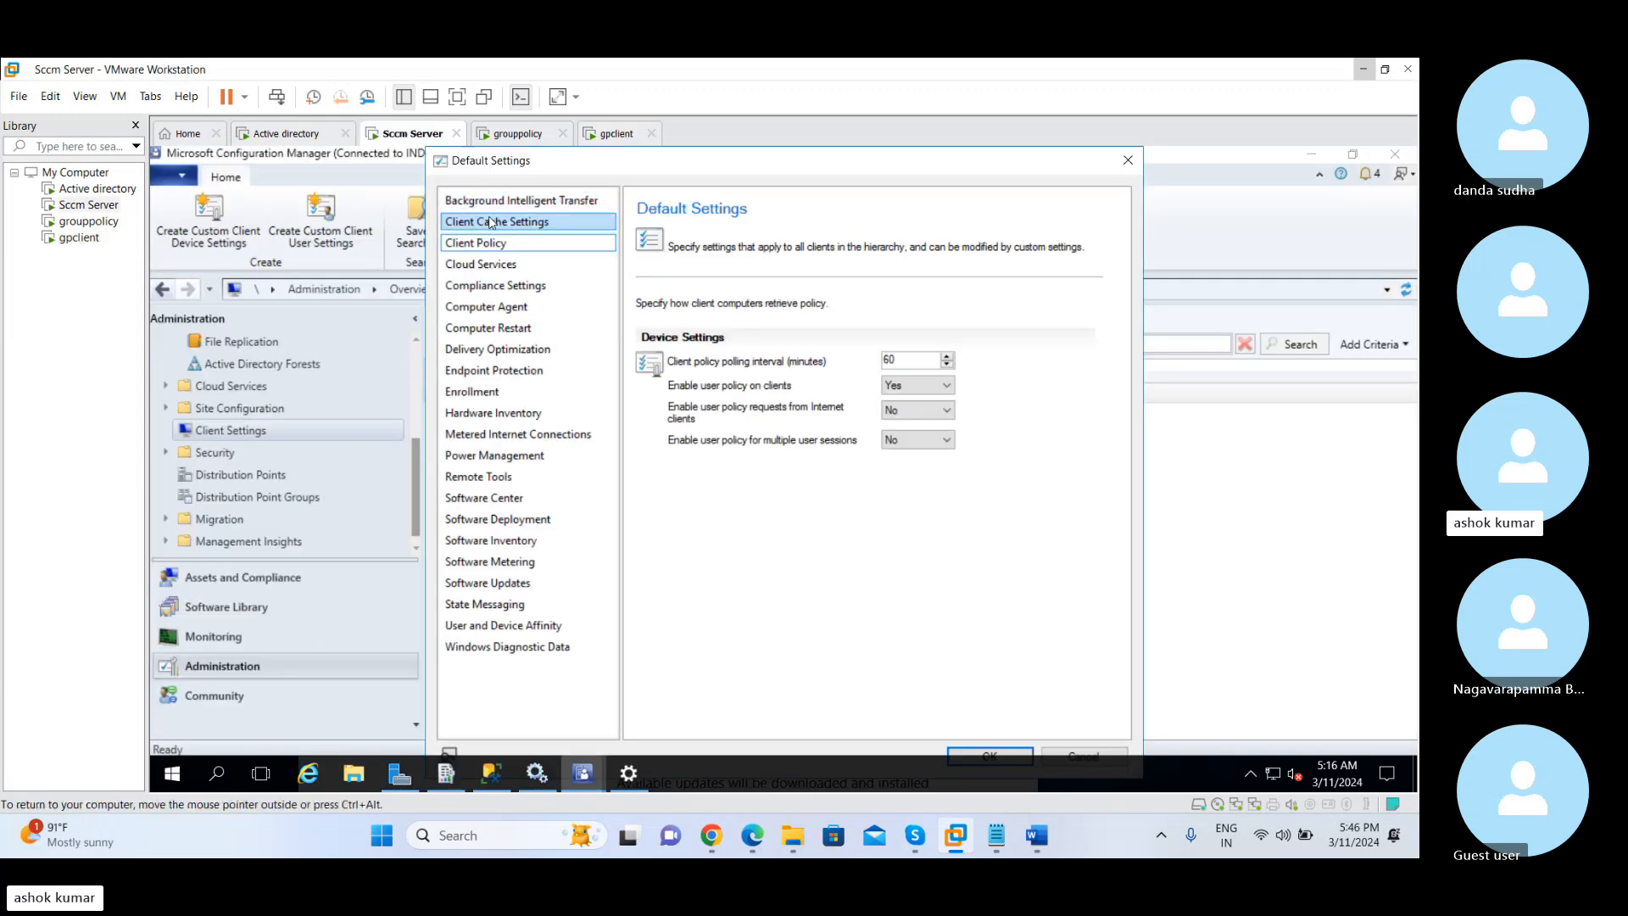
{"action": "left_click", "coordinate": [545, 227]}
{"action": "left_click", "coordinate": [534, 201]}
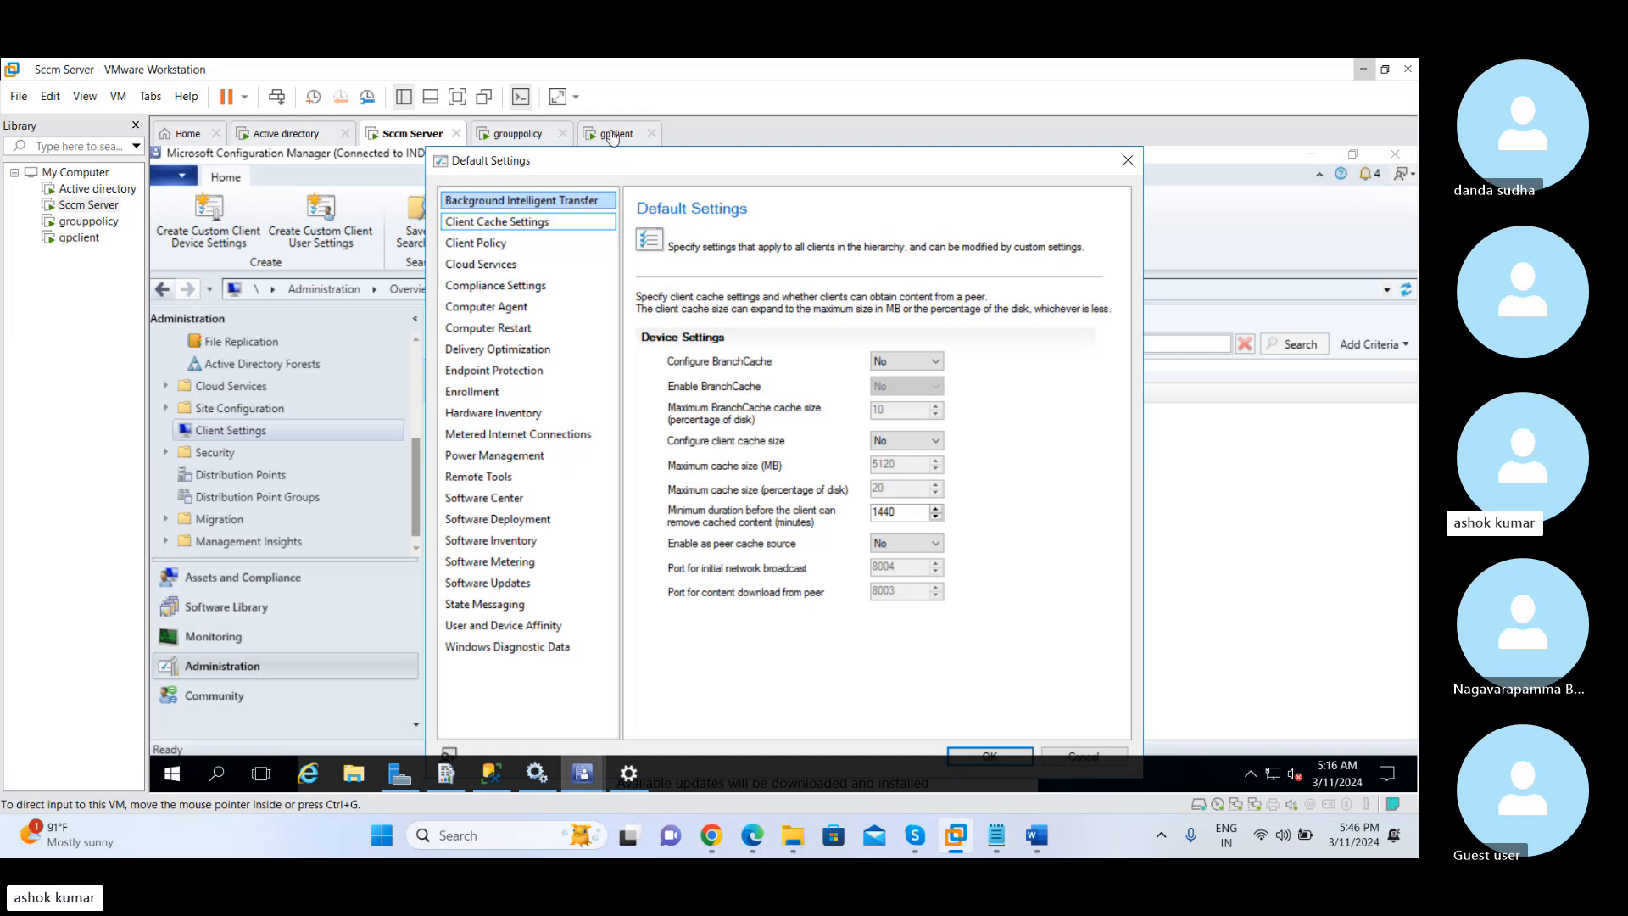
{"action": "left_click", "coordinate": [617, 134]}
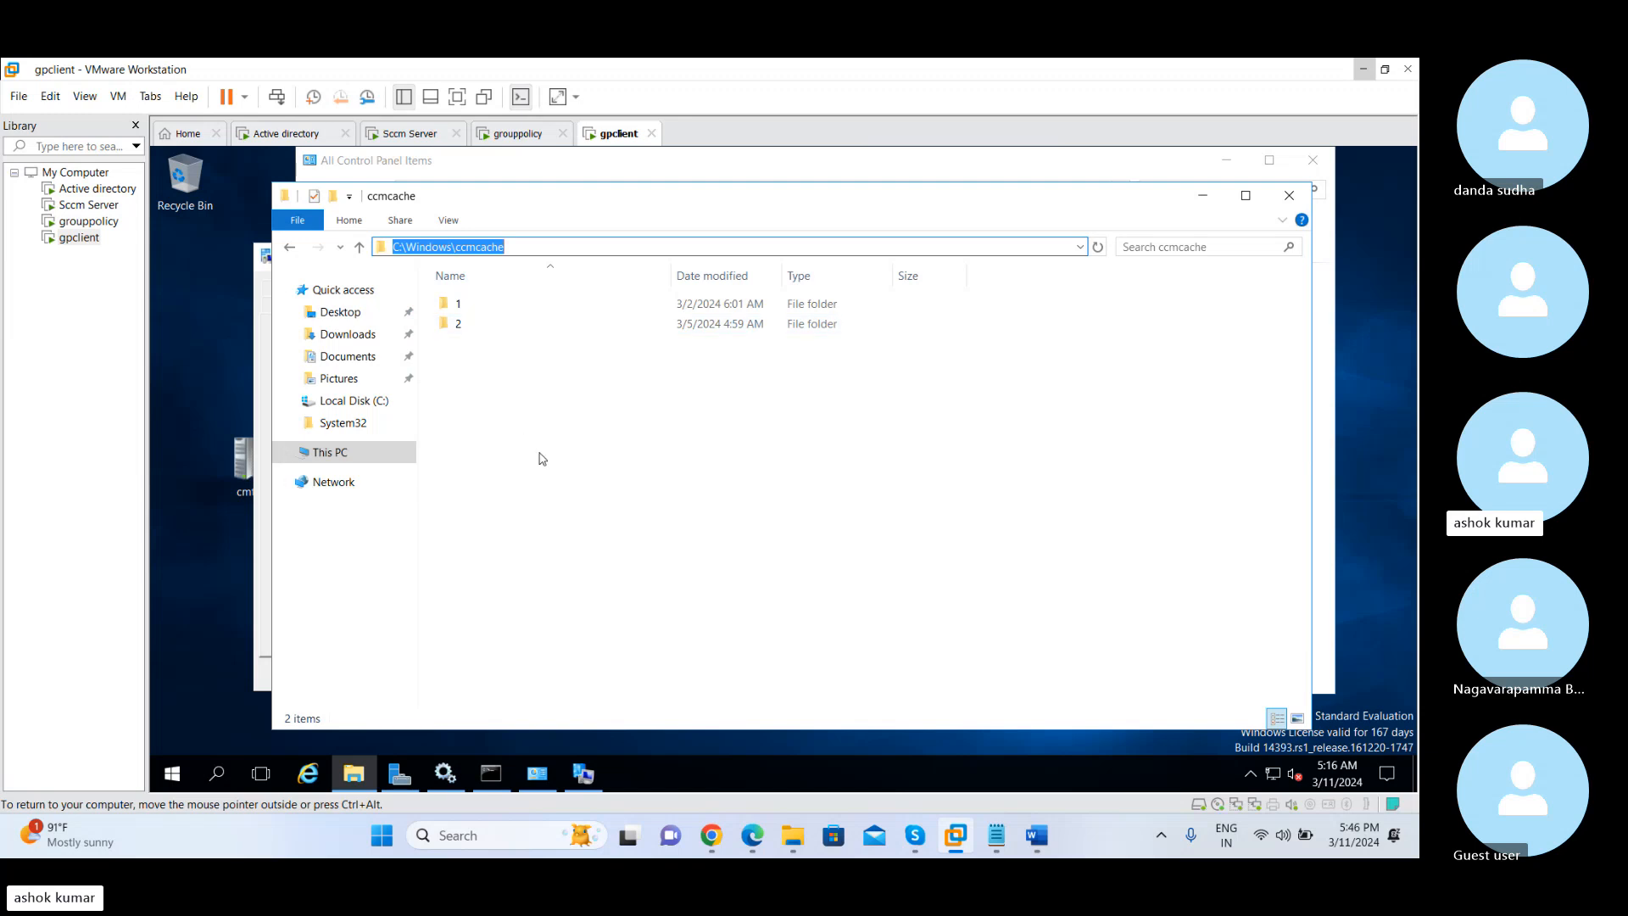
{"action": "left_click", "coordinate": [408, 136]}
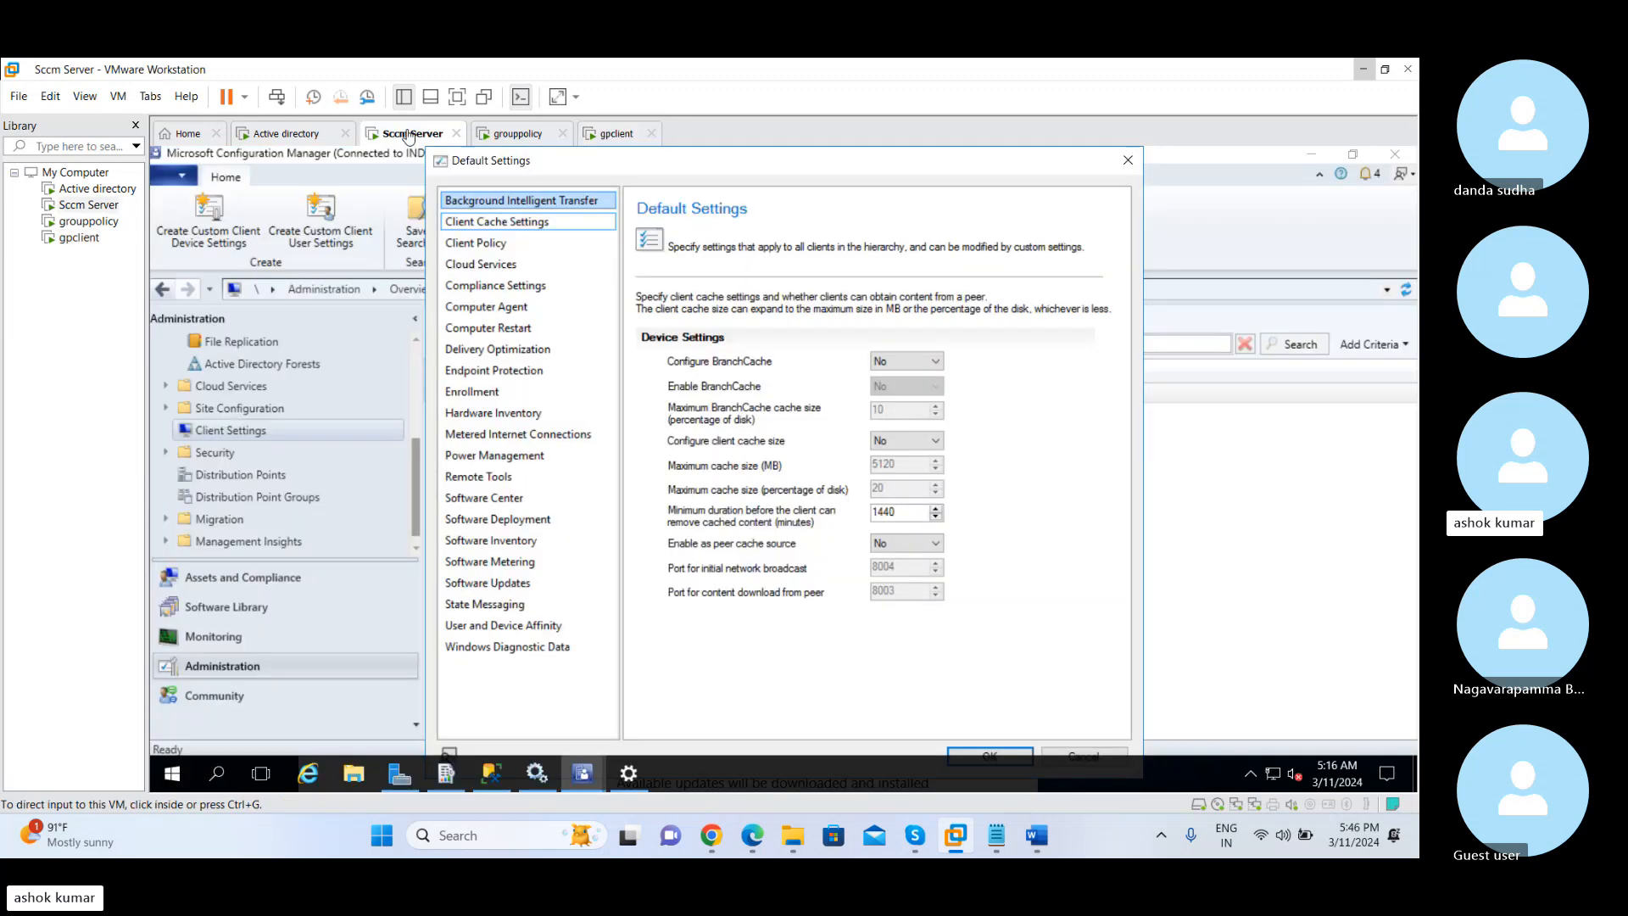
{"action": "left_click", "coordinate": [500, 223]}
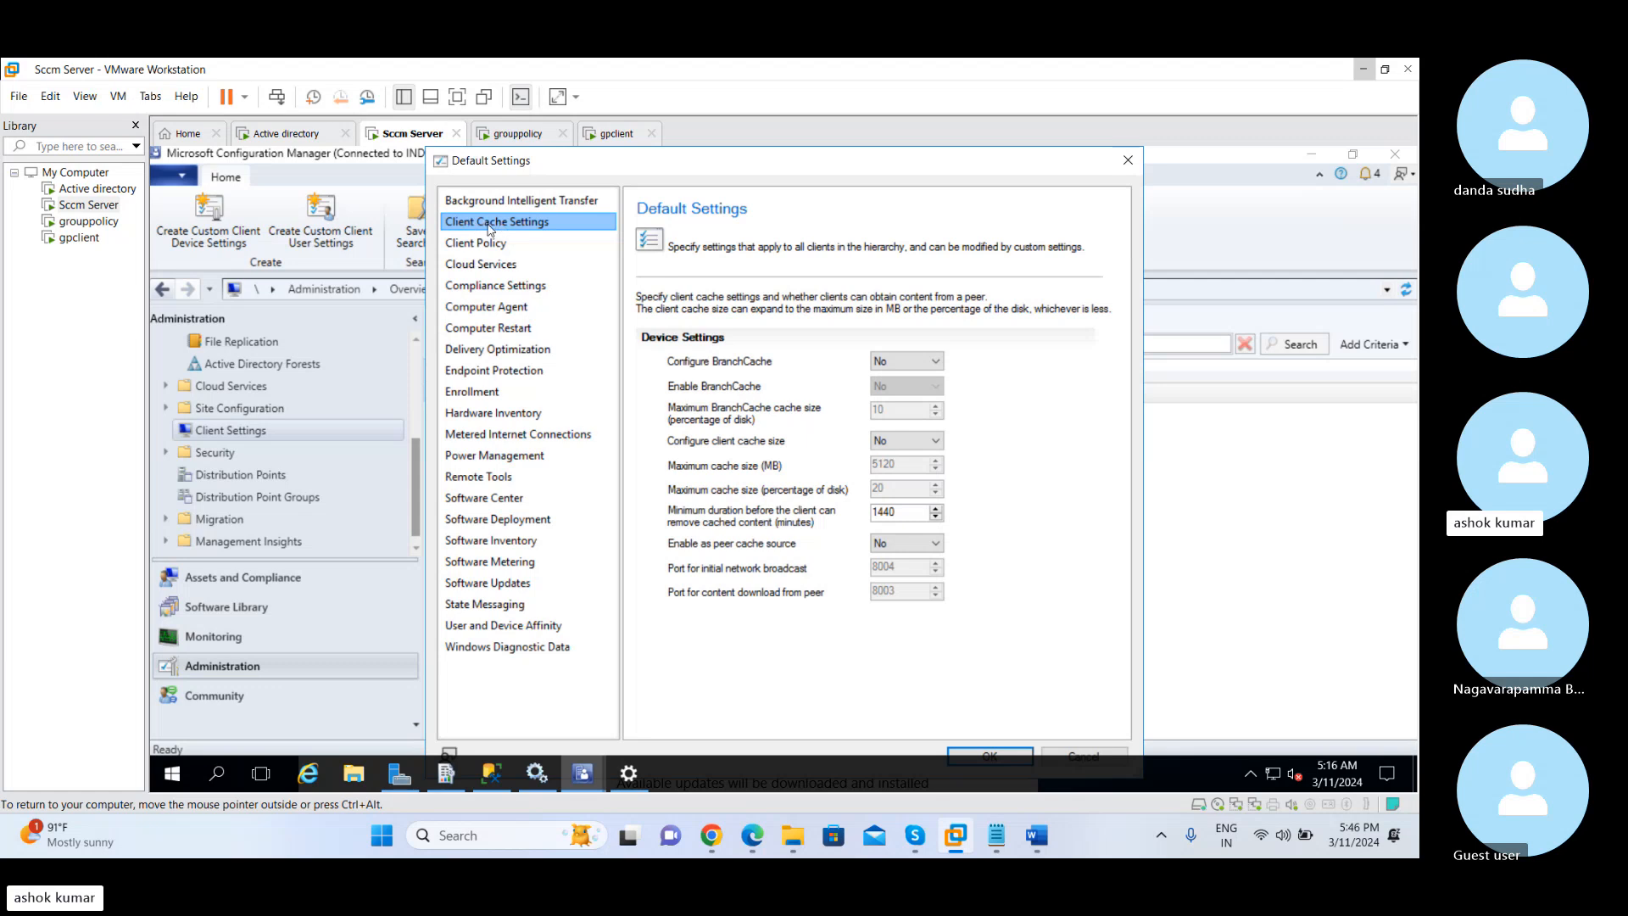
Check gpclient's ccmcache folder against the Client Cache Settings again and view the details of cache folder 1
{"action": "left_click", "coordinate": [616, 133]}
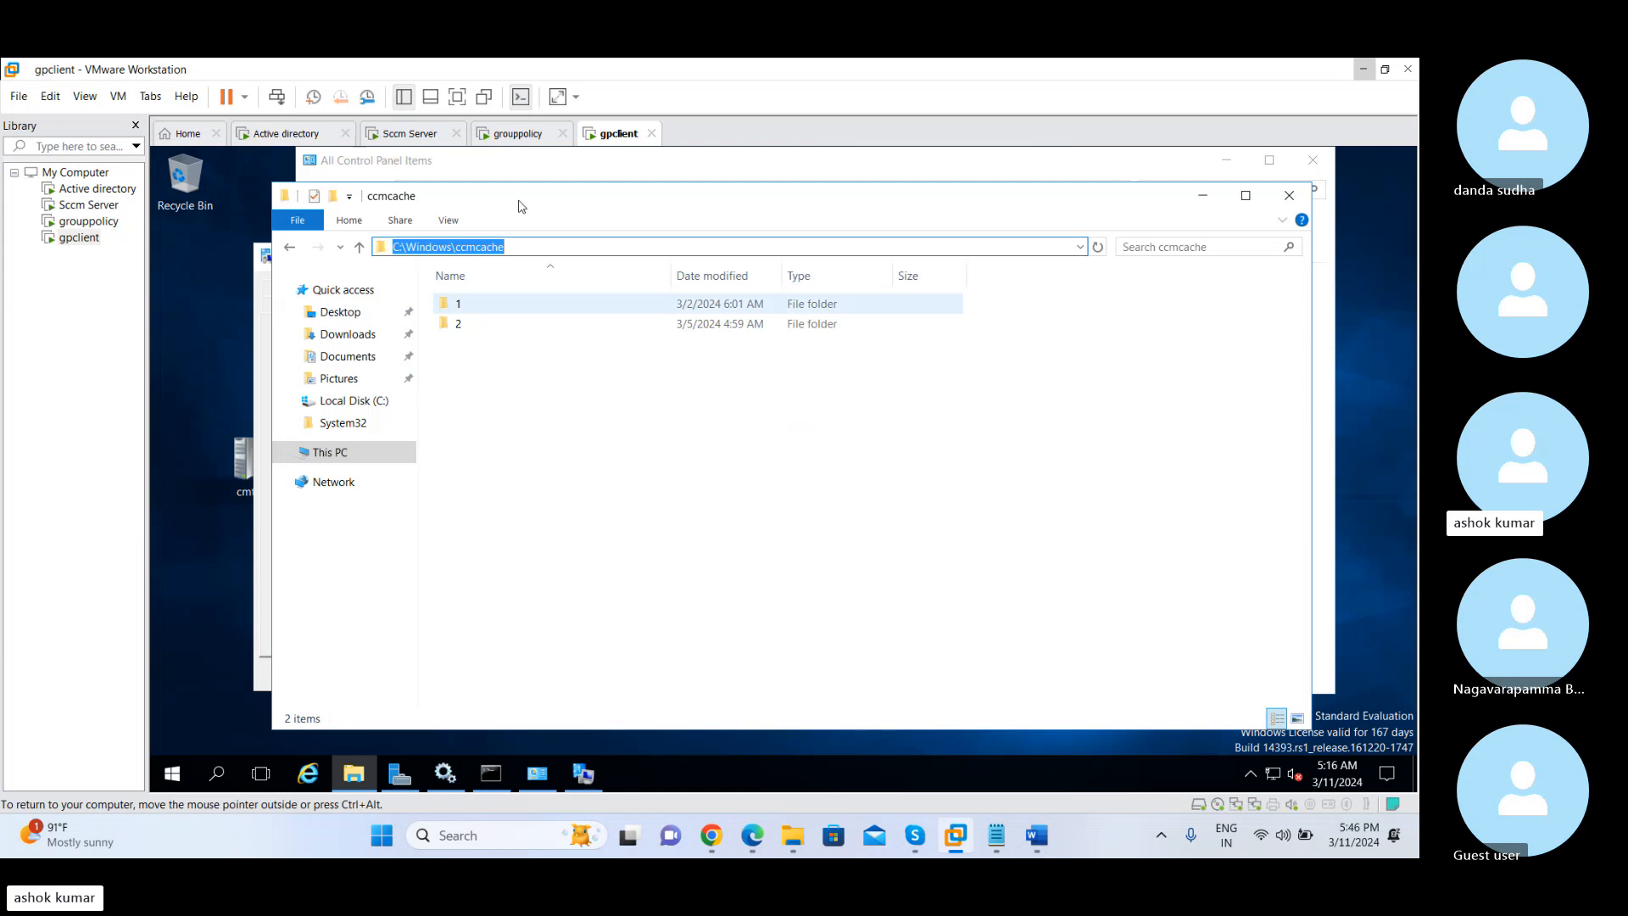
{"action": "left_click", "coordinate": [434, 133]}
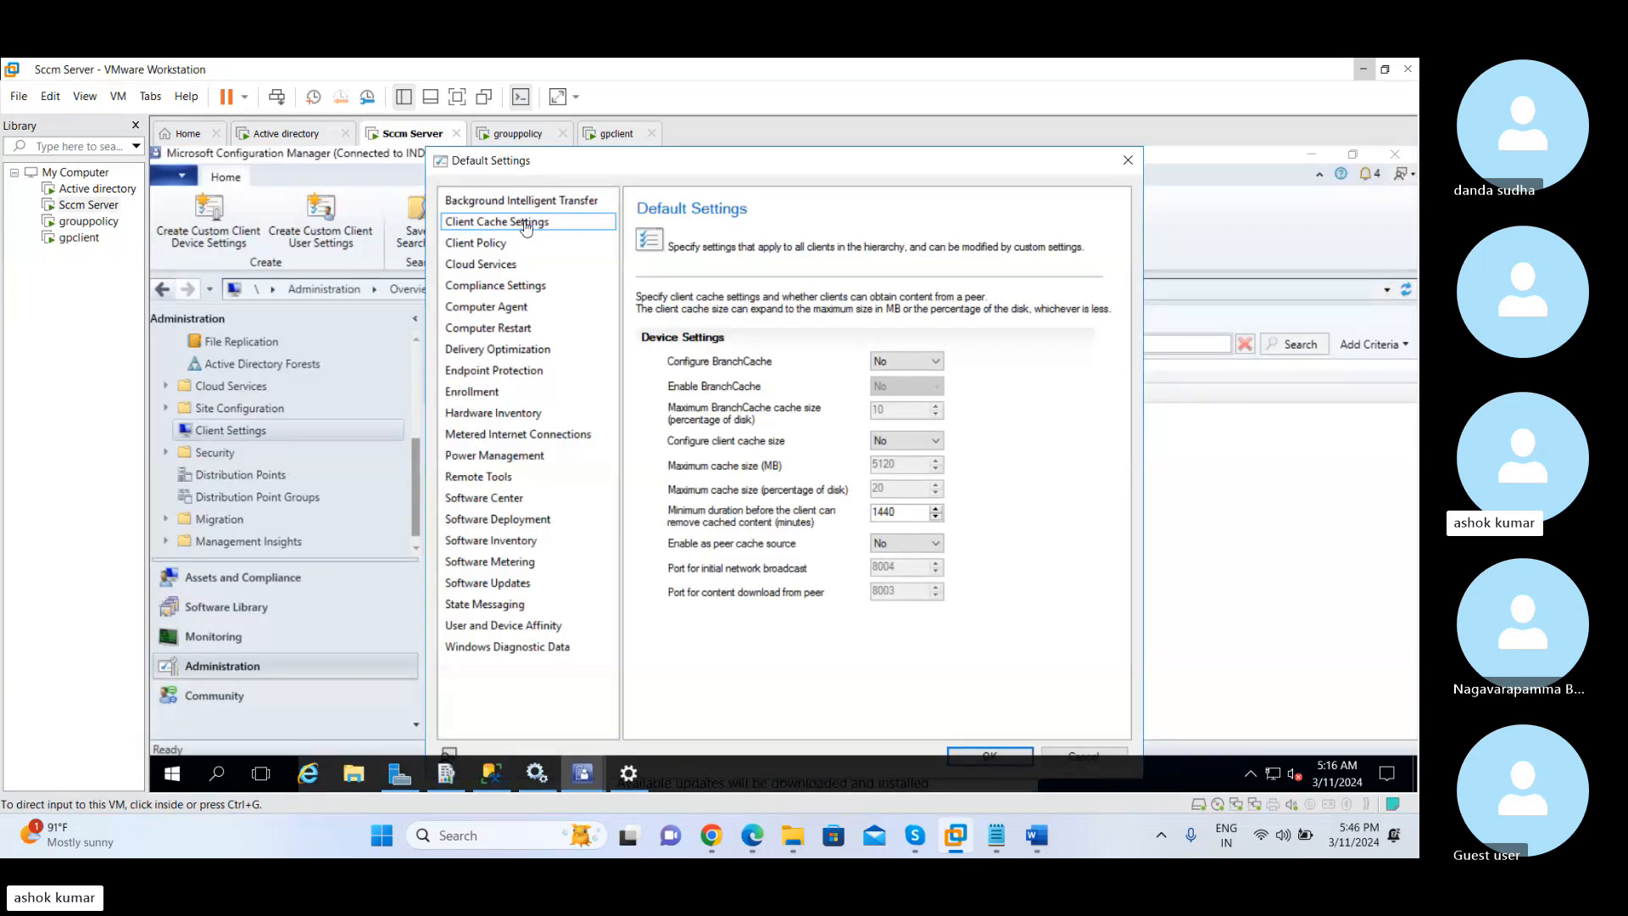
{"action": "left_click", "coordinate": [610, 134]}
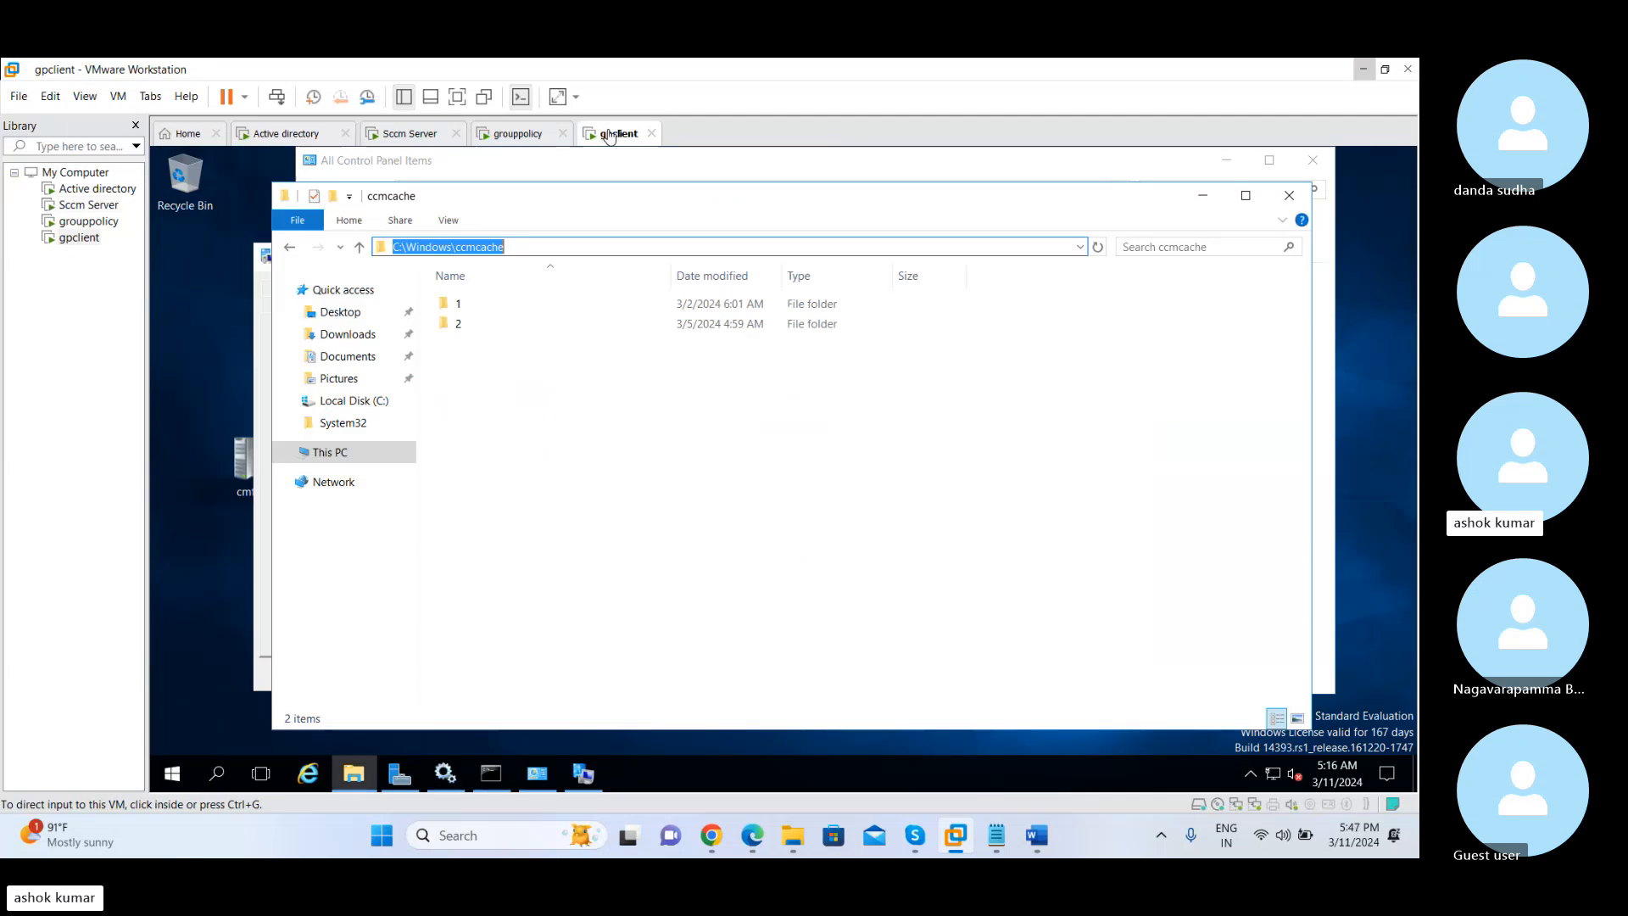
{"action": "left_click", "coordinate": [500, 390]}
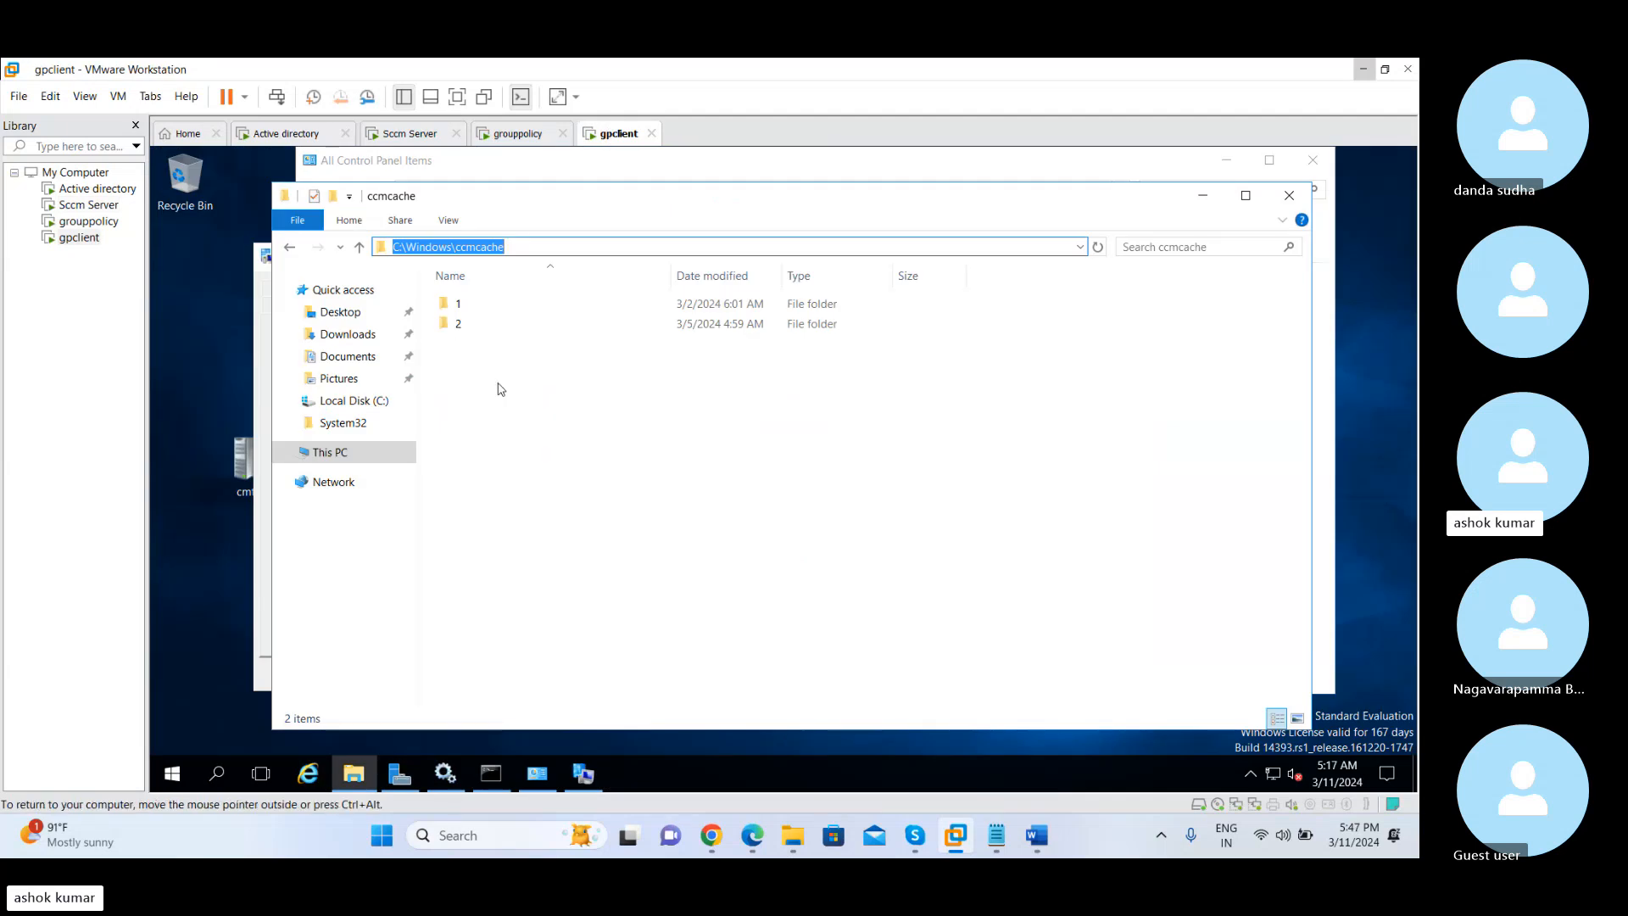
{"action": "left_click", "coordinate": [490, 307]}
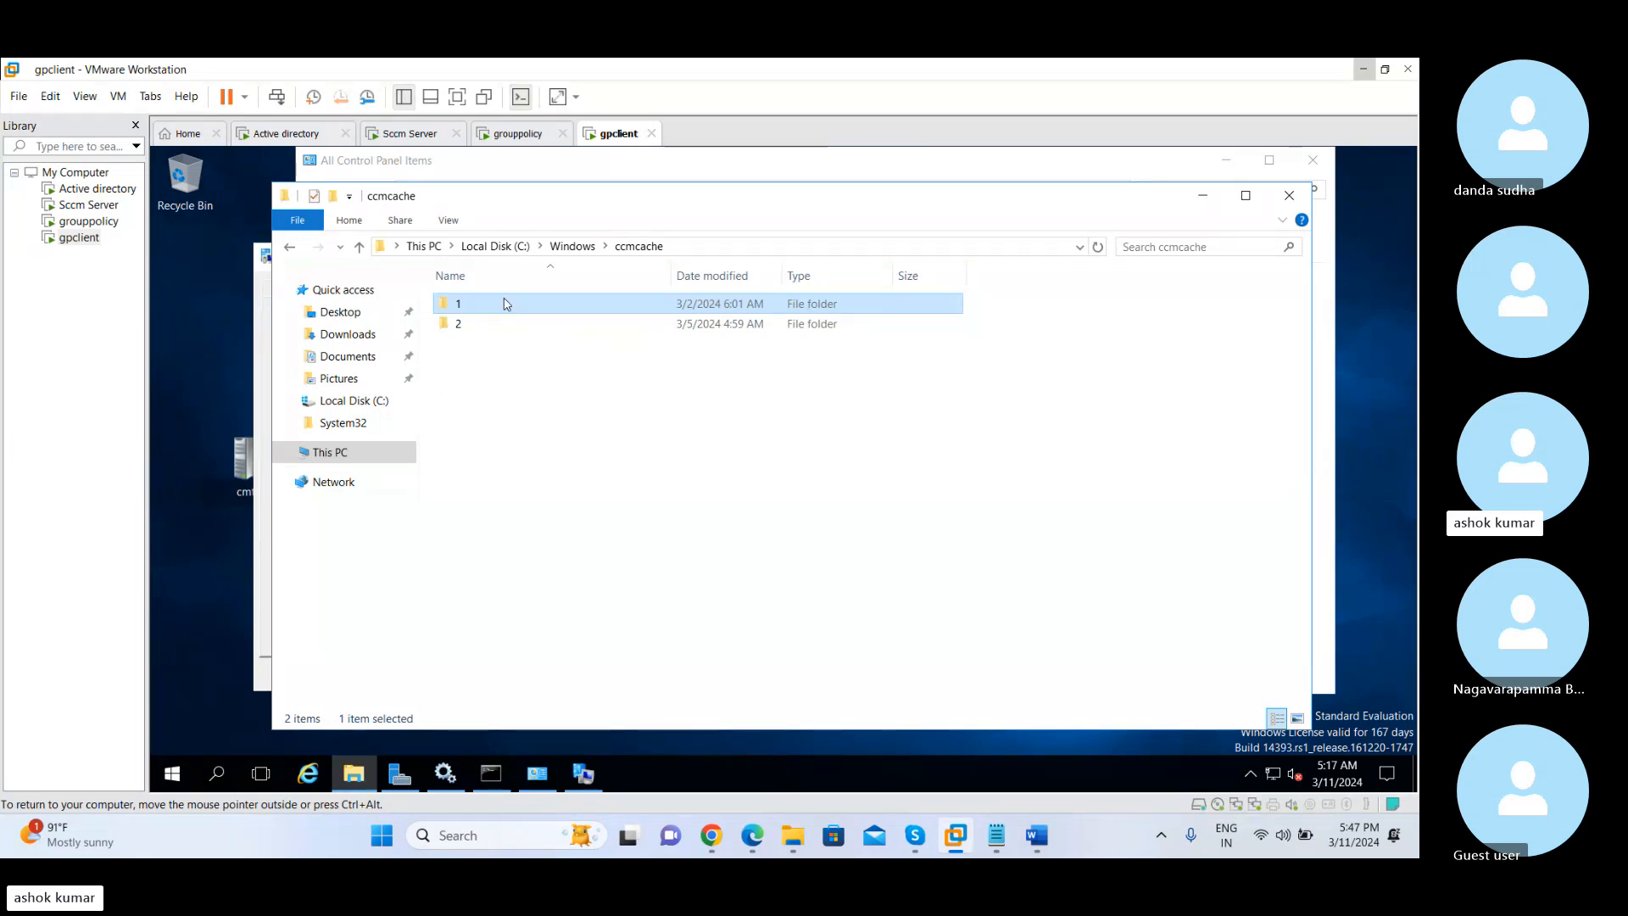
{"action": "mouse_move", "coordinate": [505, 304]}
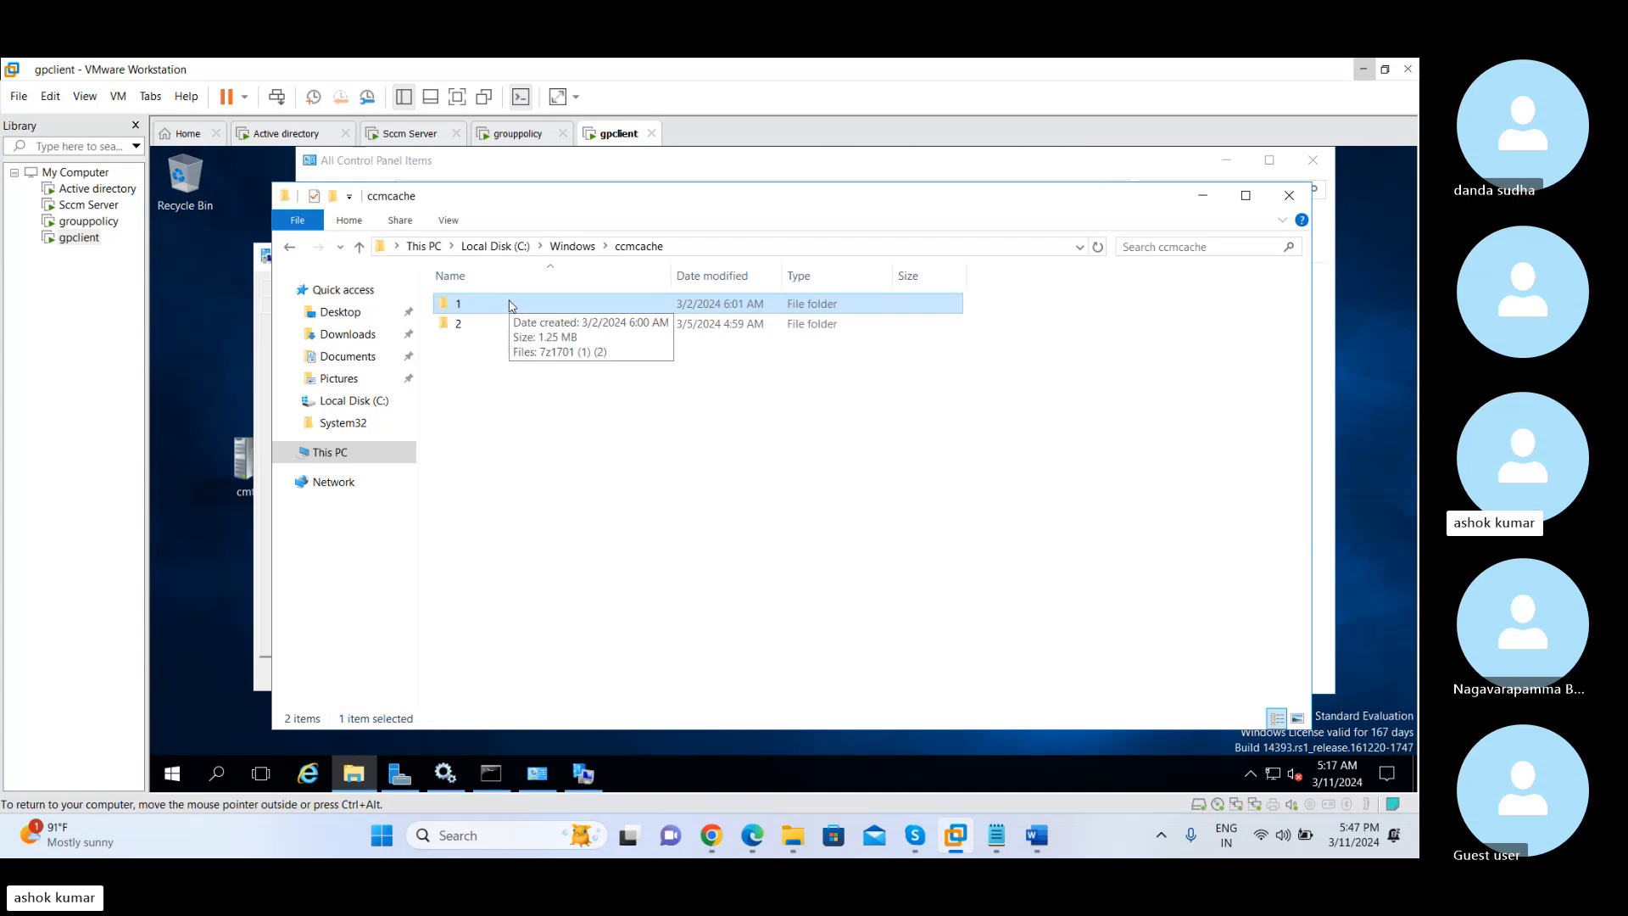
{"action": "left_click", "coordinate": [492, 402]}
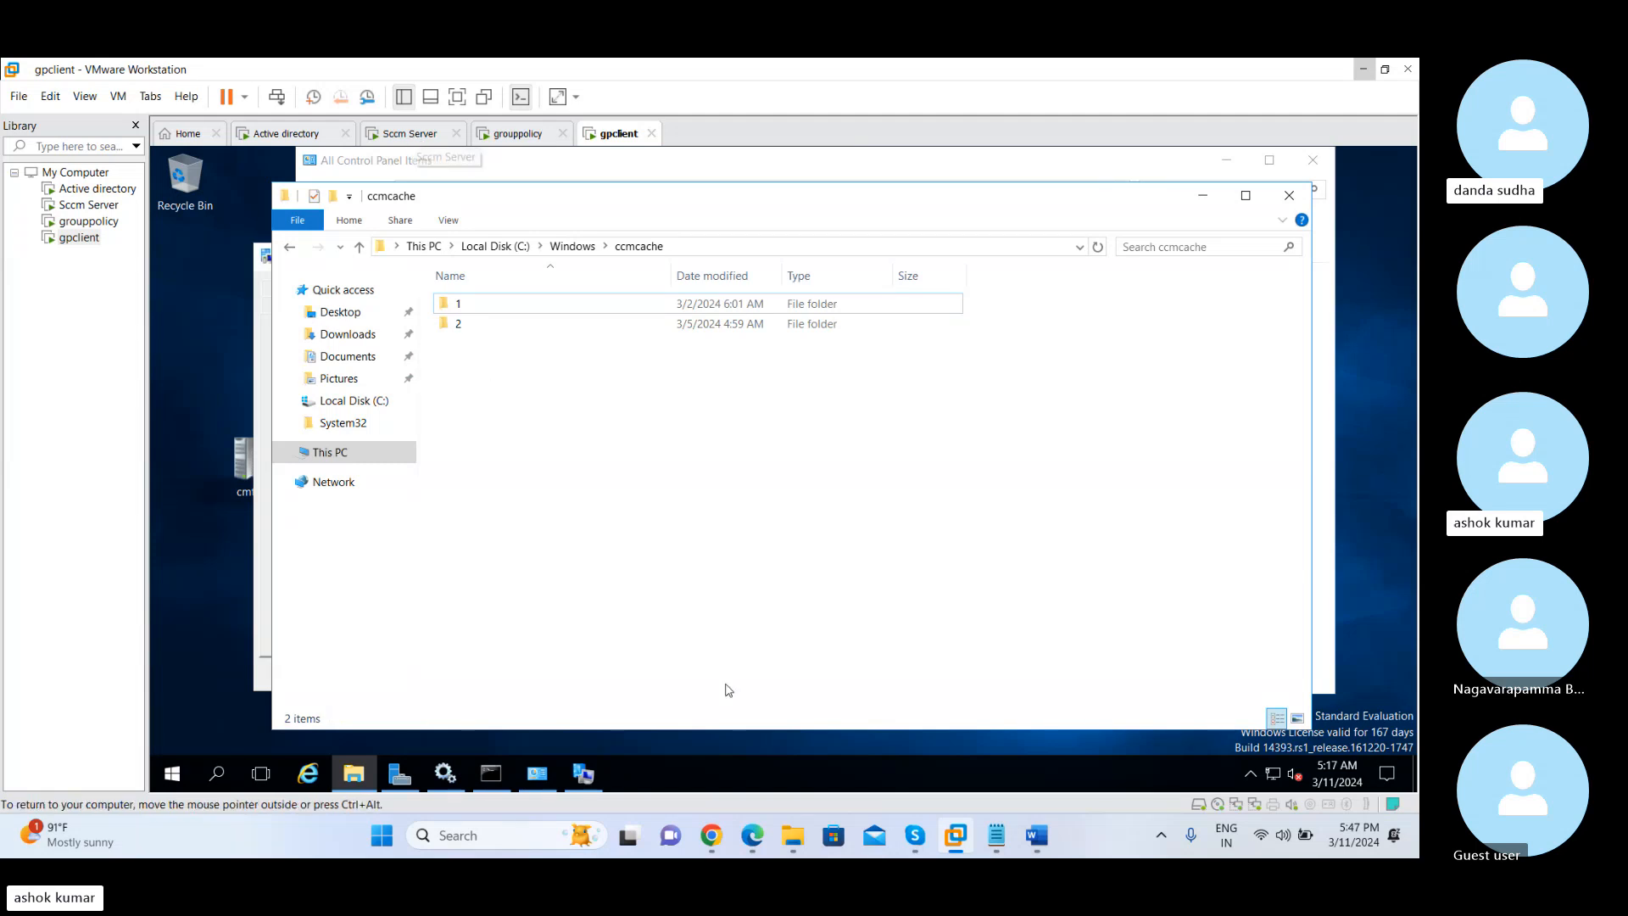
{"action": "mouse_move", "coordinate": [923, 840]}
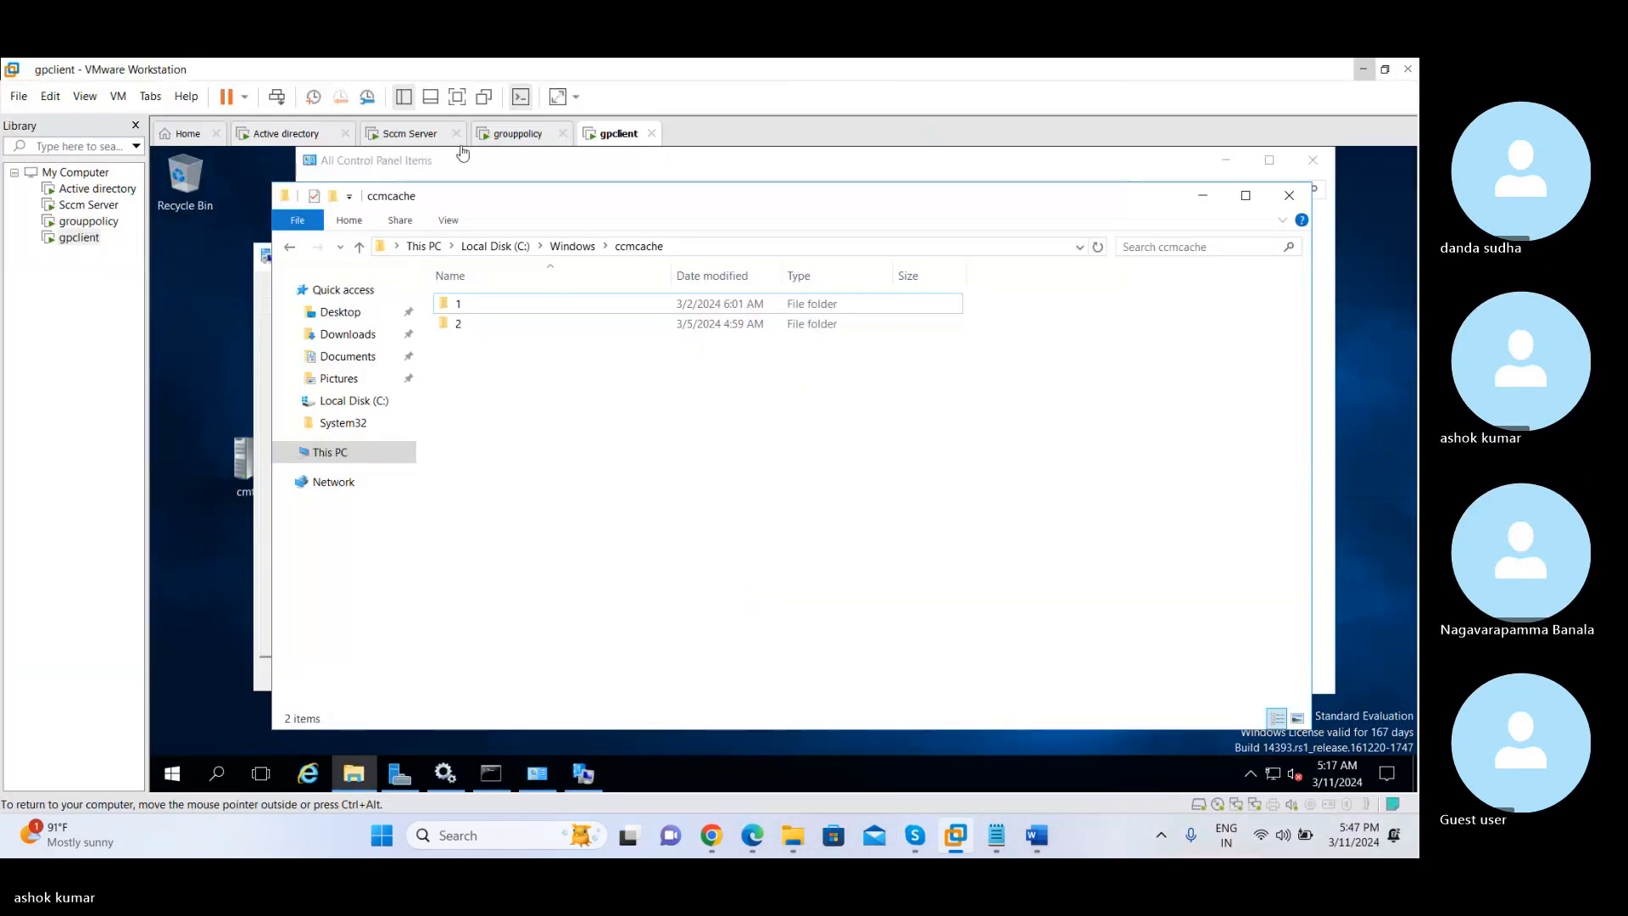
Revisit Client Cache Settings on Sccm Server, then return to gpclient and point out cache folder 1
{"action": "left_click", "coordinate": [434, 140]}
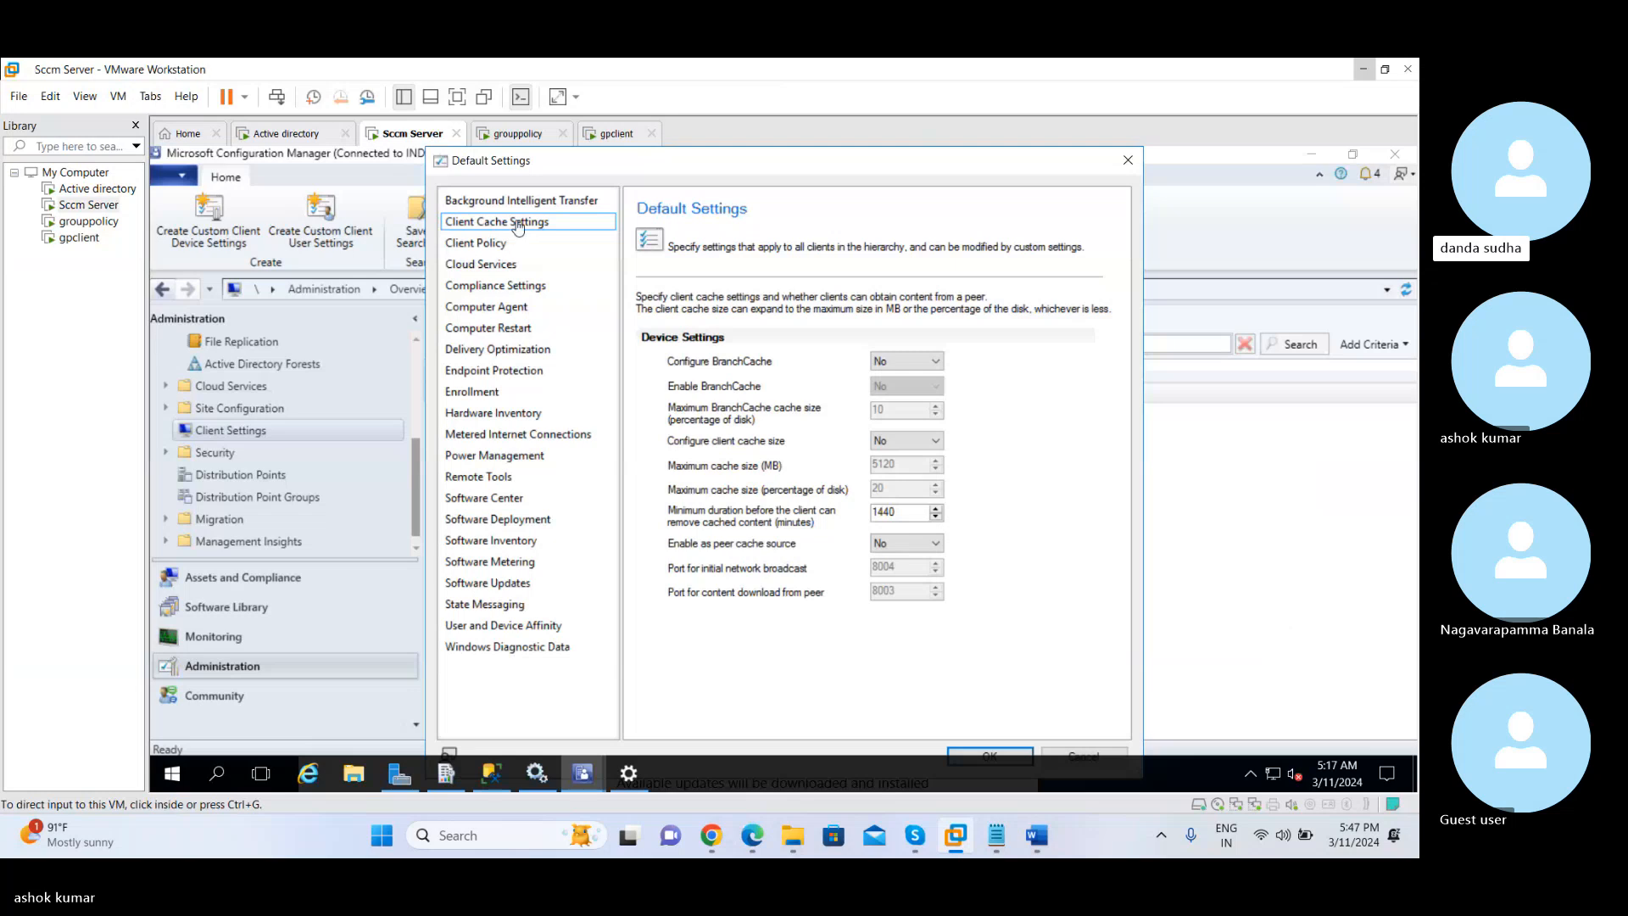
{"action": "left_click", "coordinate": [518, 223]}
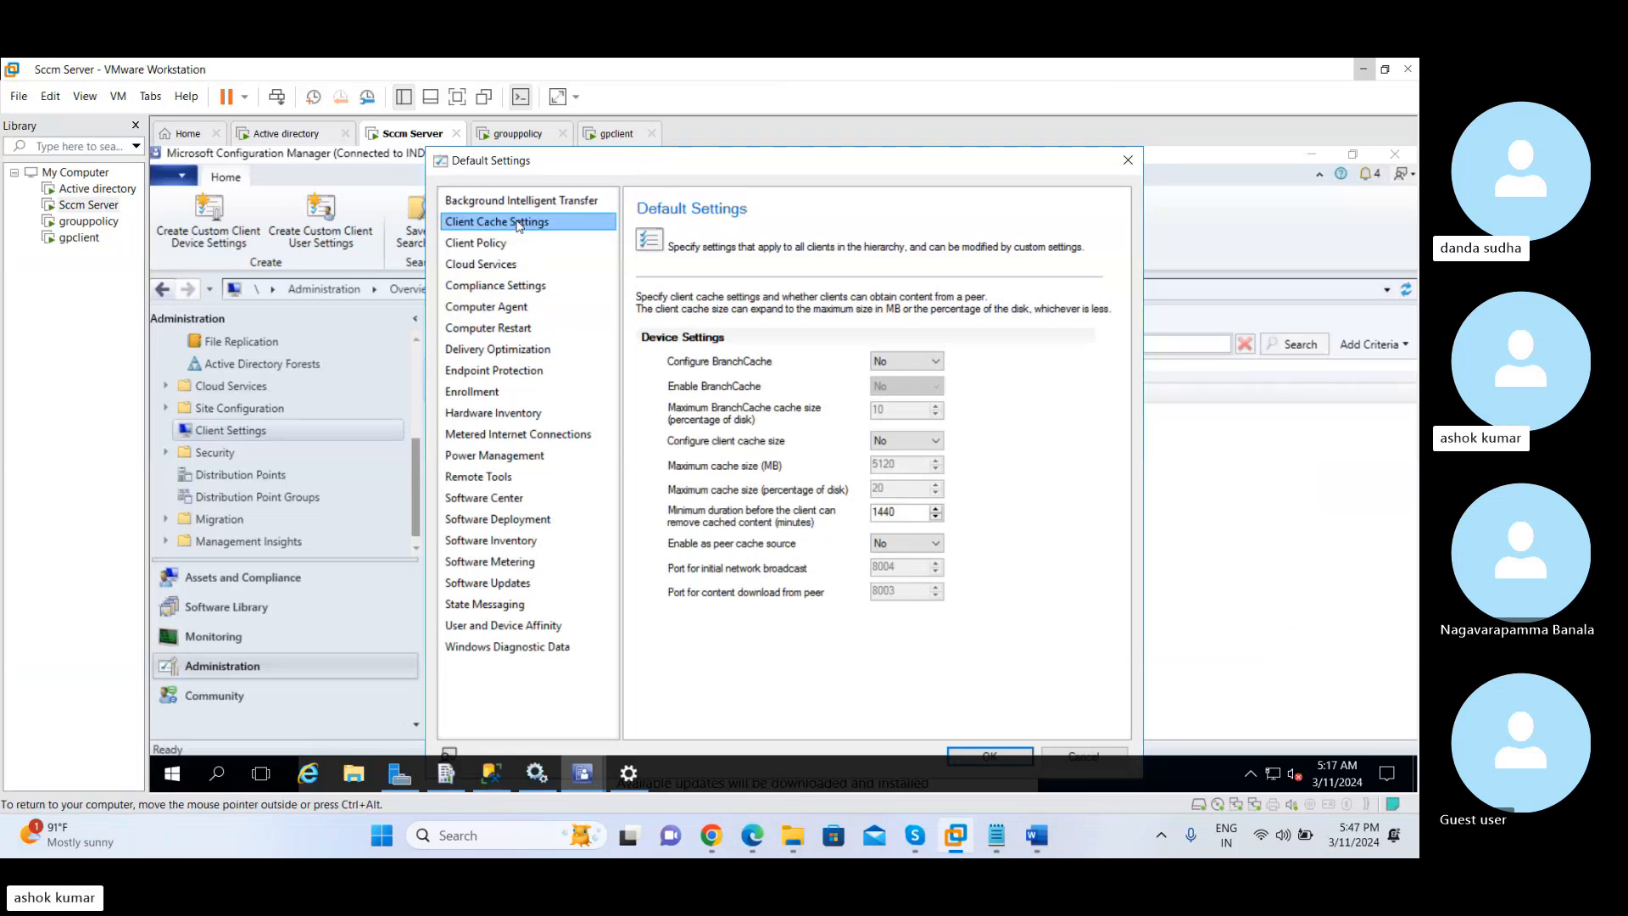
{"action": "left_click", "coordinate": [610, 136]}
{"action": "left_click", "coordinate": [469, 311]}
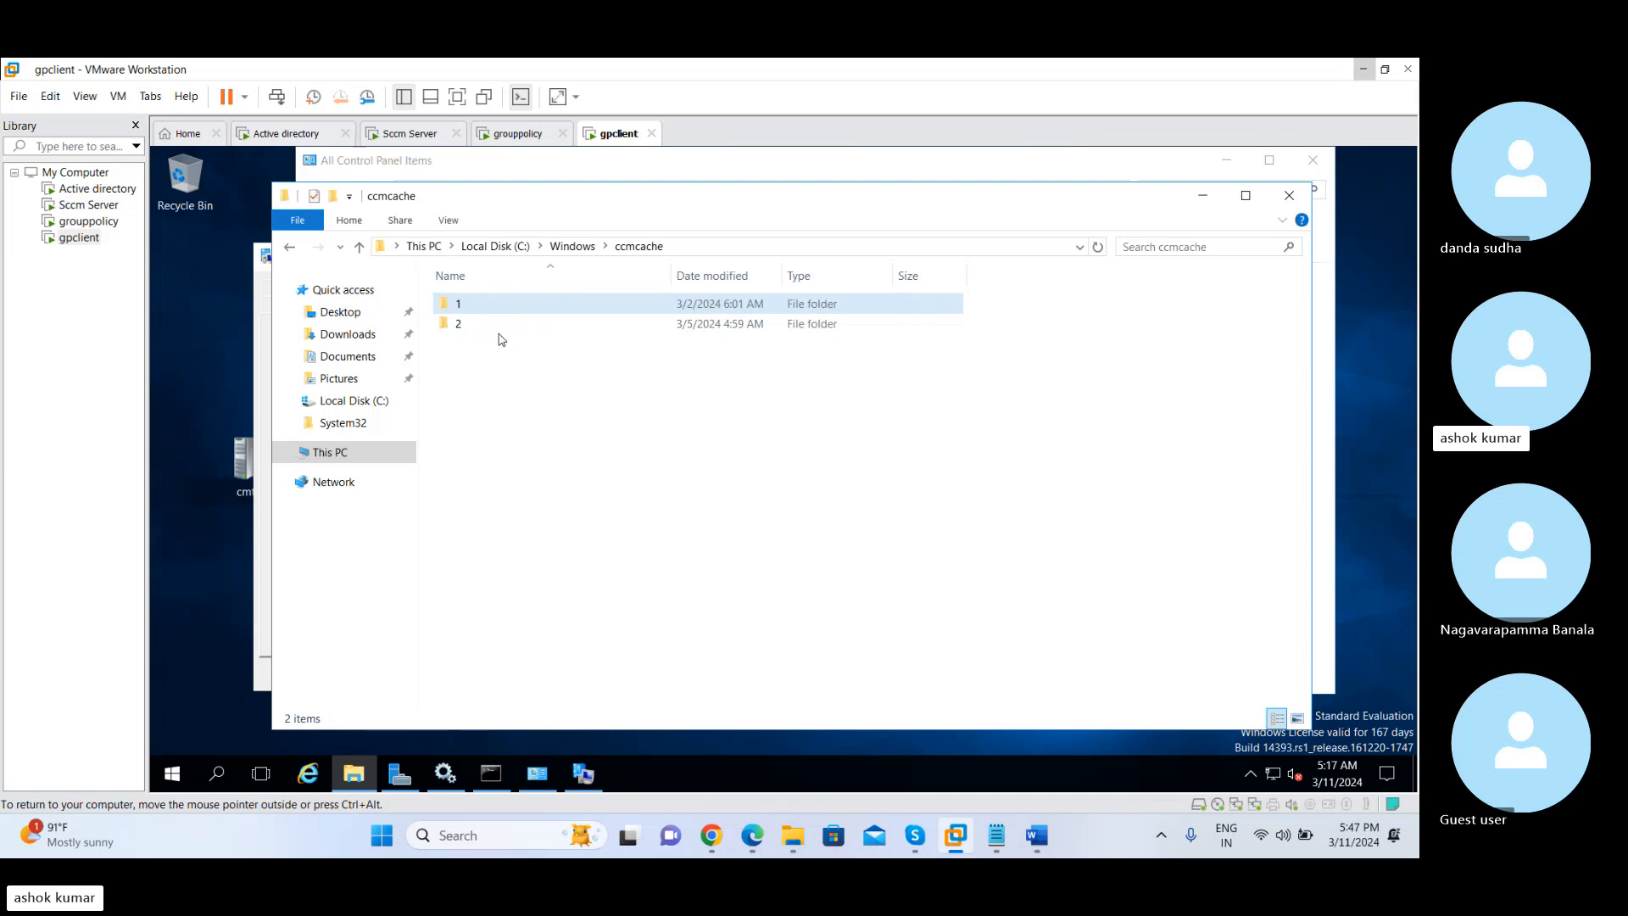
{"action": "left_click", "coordinate": [488, 371]}
{"action": "left_click", "coordinate": [708, 310]}
{"action": "left_click", "coordinate": [616, 379]}
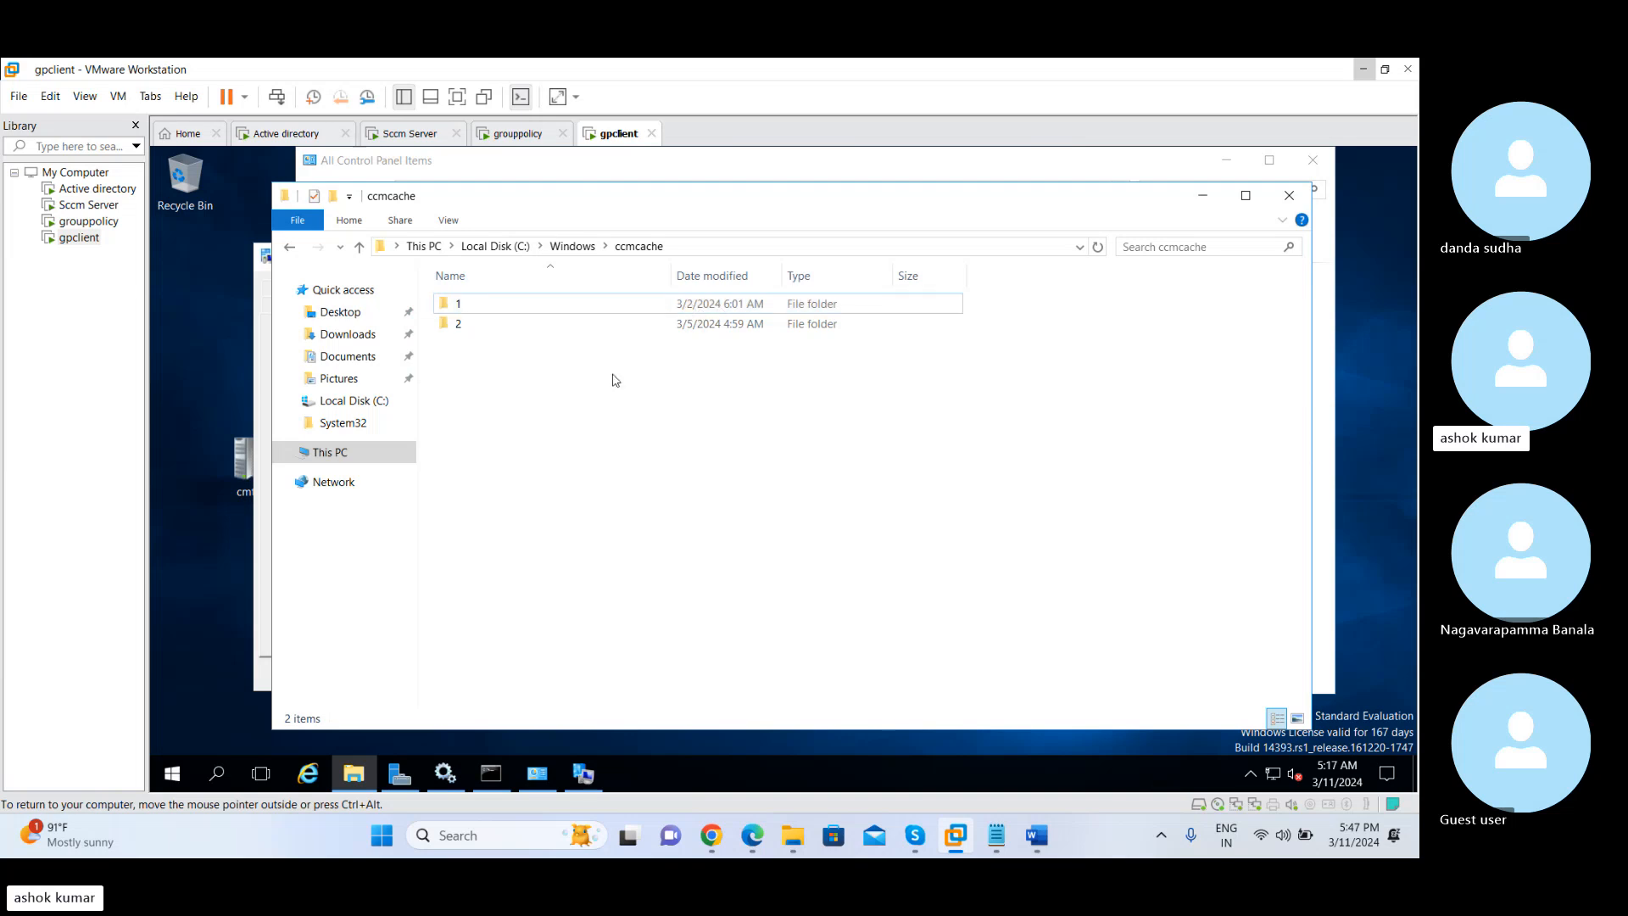
Compare the entries for cache folders 1 and 2 in ccmcache, ending on folder 1
{"action": "left_click", "coordinate": [545, 329]}
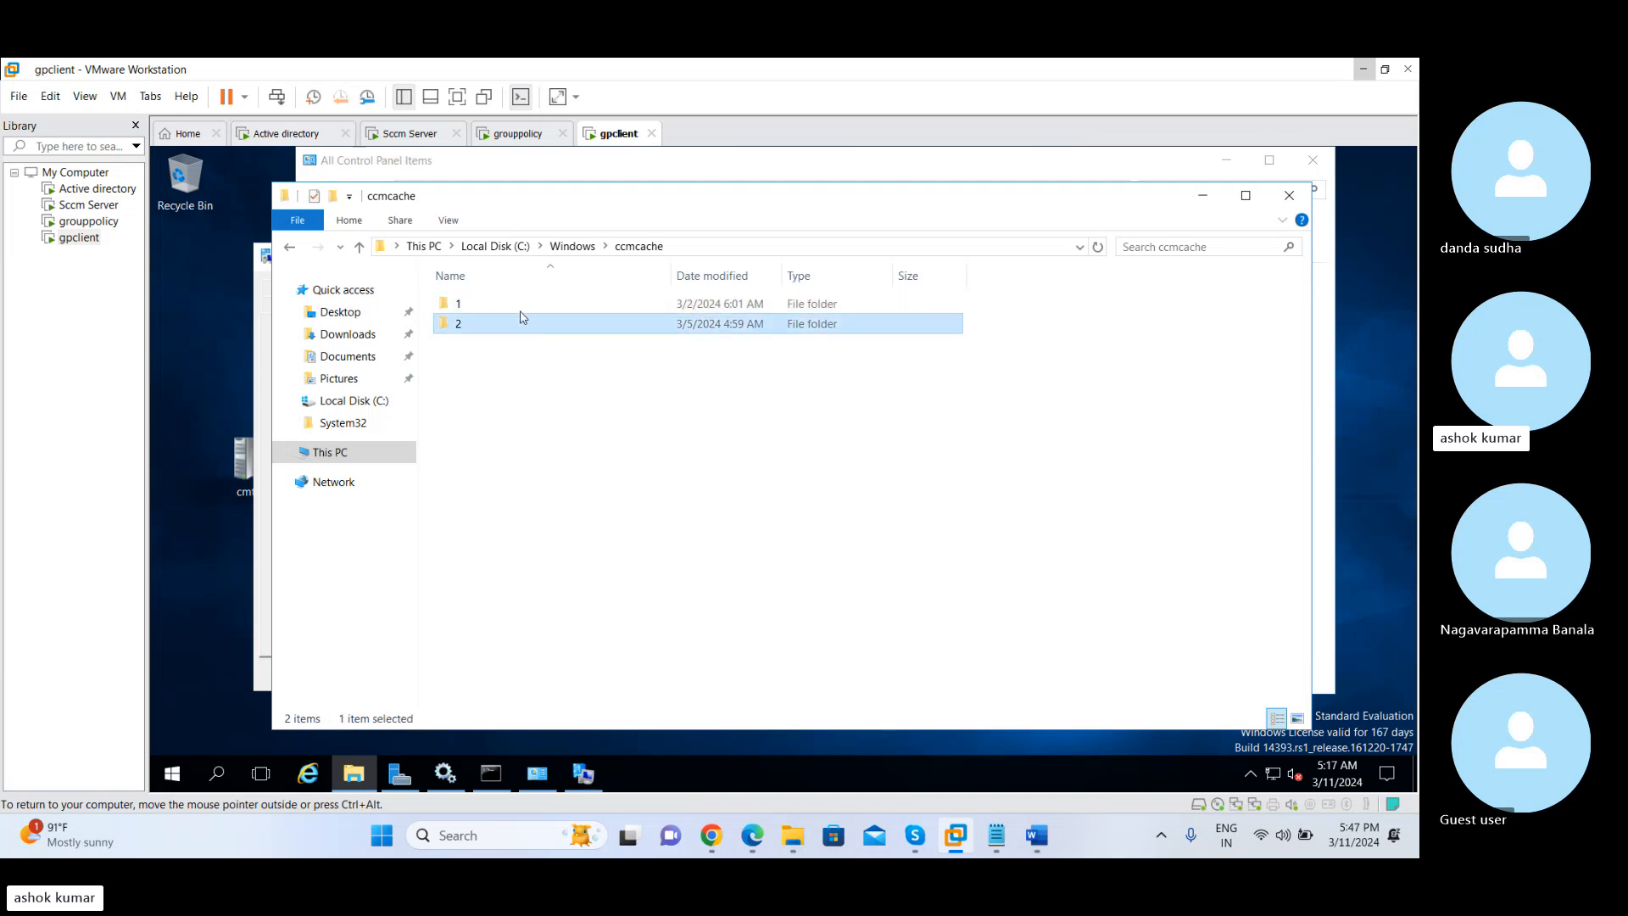
{"action": "left_click", "coordinate": [518, 305]}
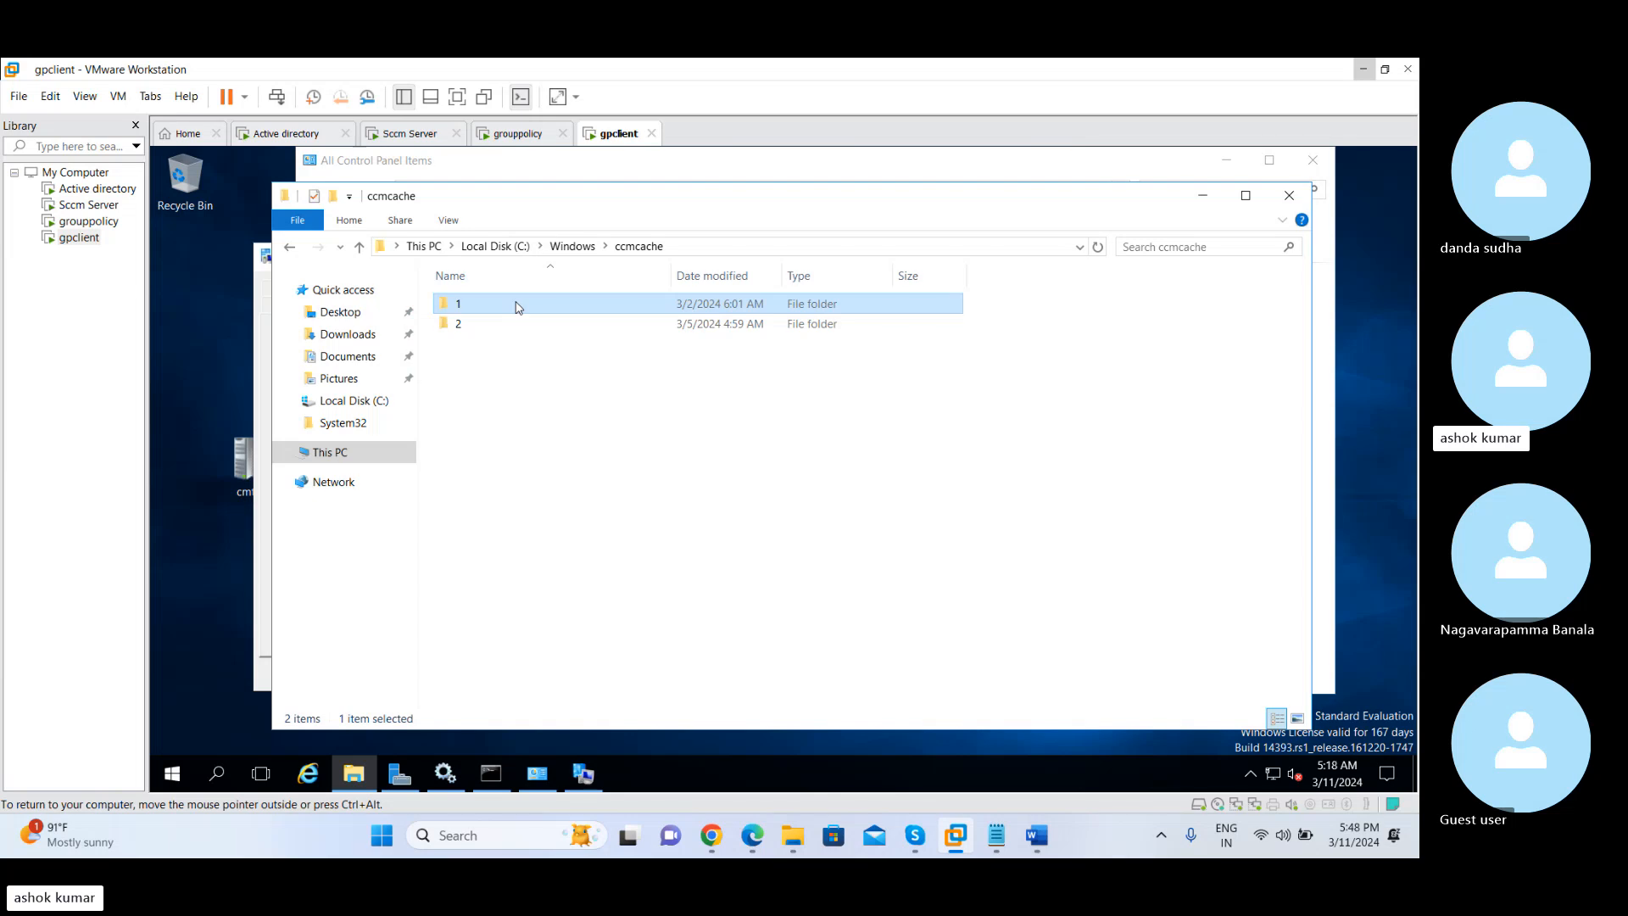
{"action": "left_click", "coordinate": [513, 323]}
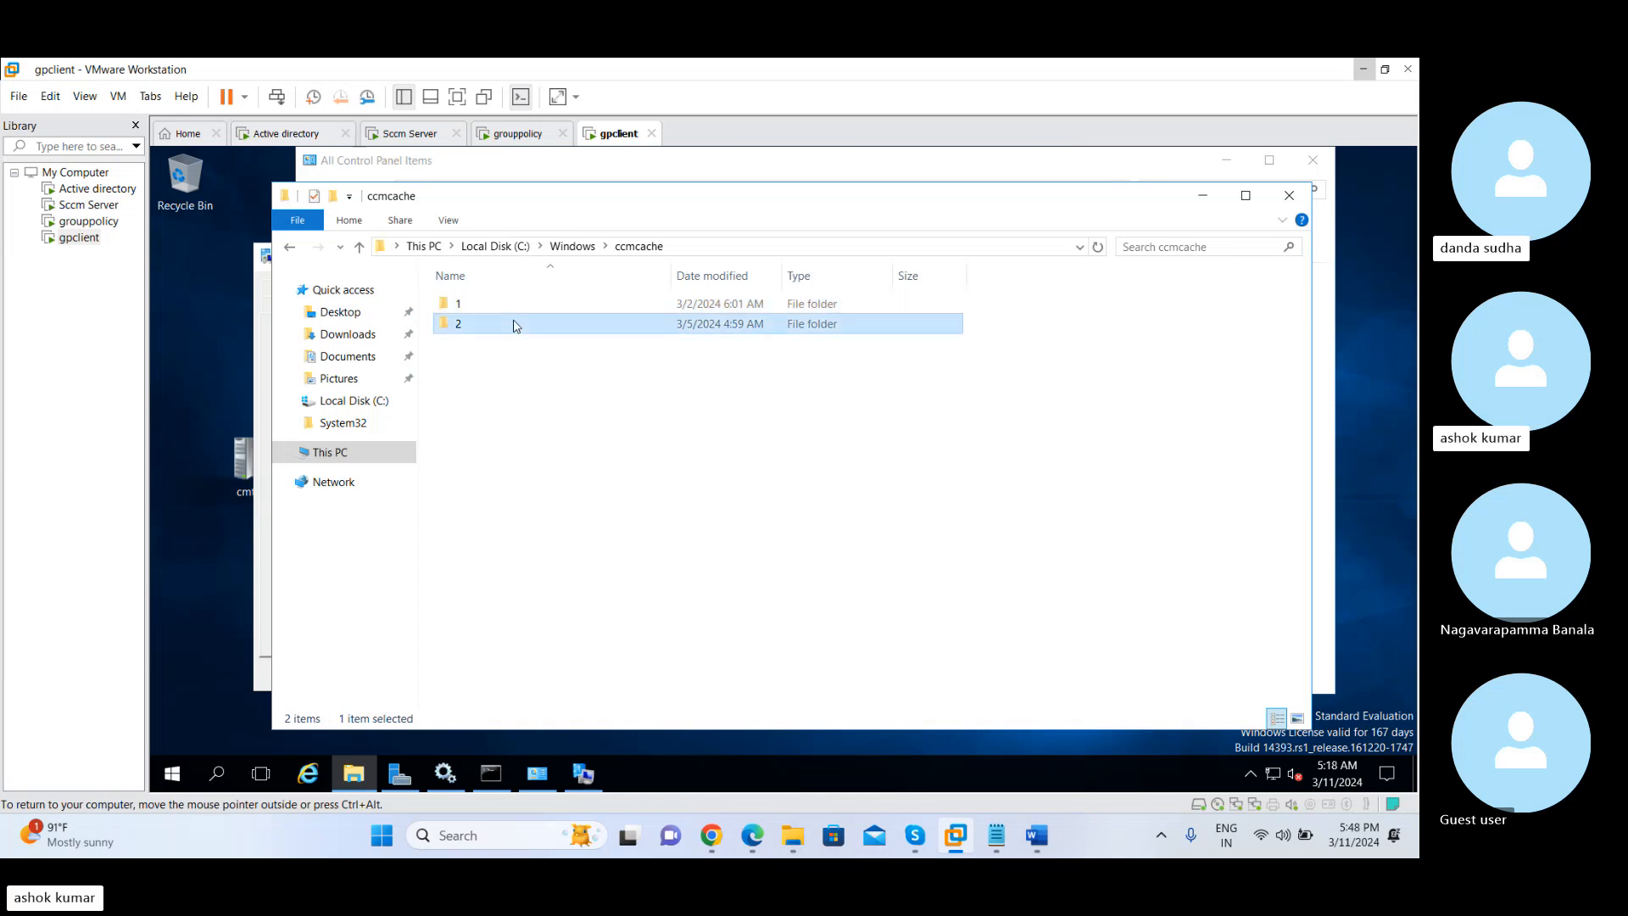
{"action": "left_click", "coordinate": [502, 307]}
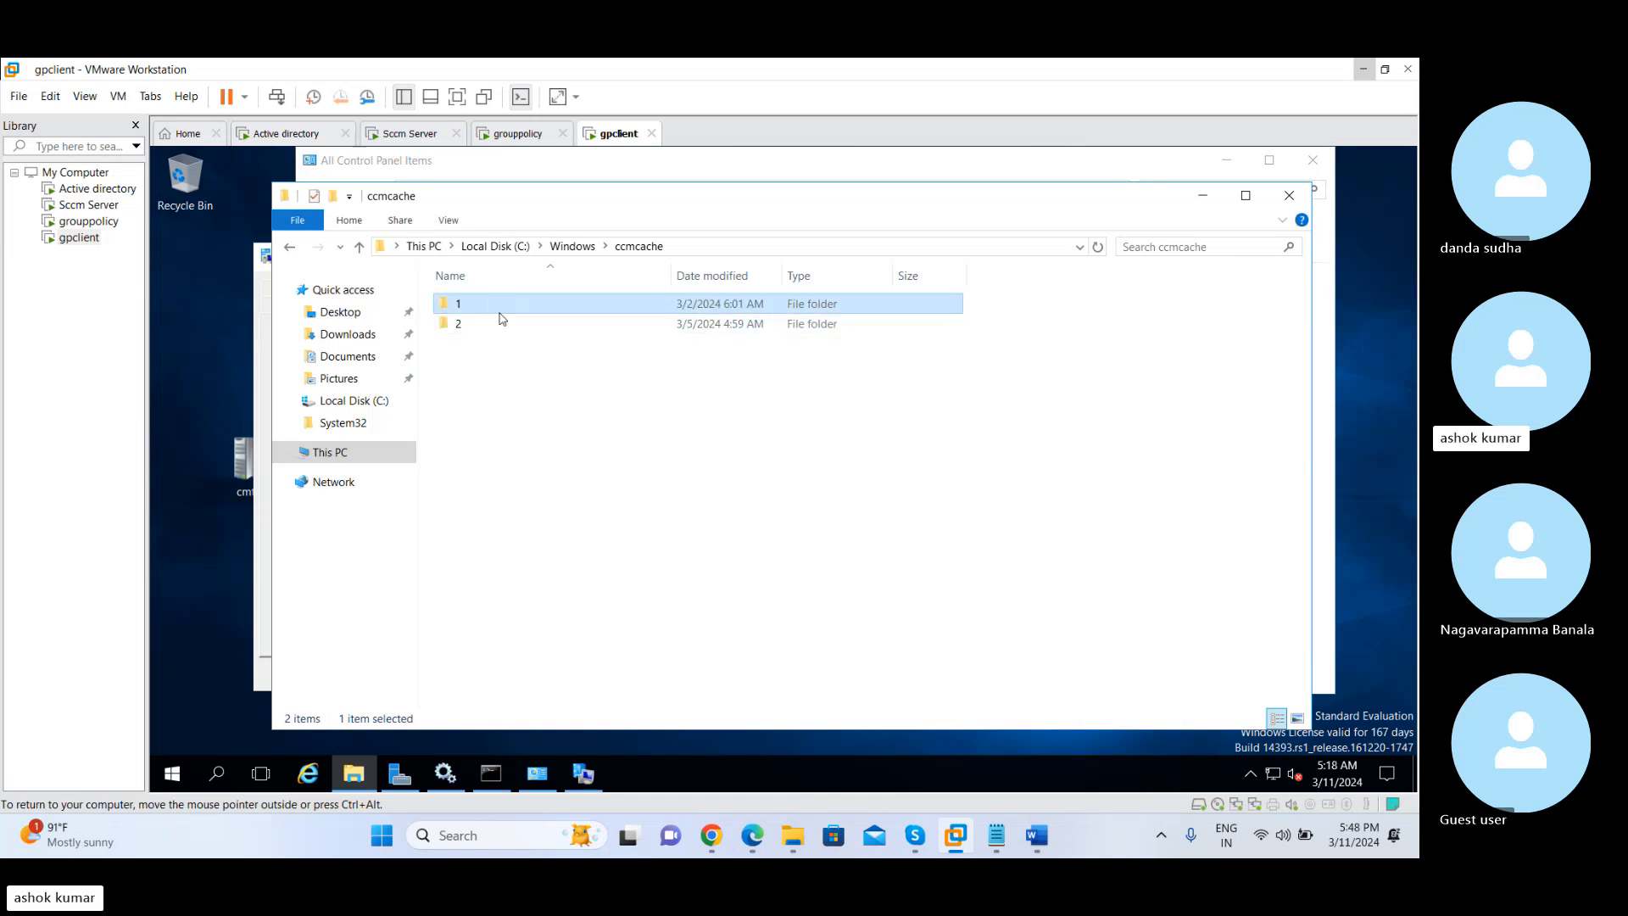
{"action": "left_click", "coordinate": [513, 324]}
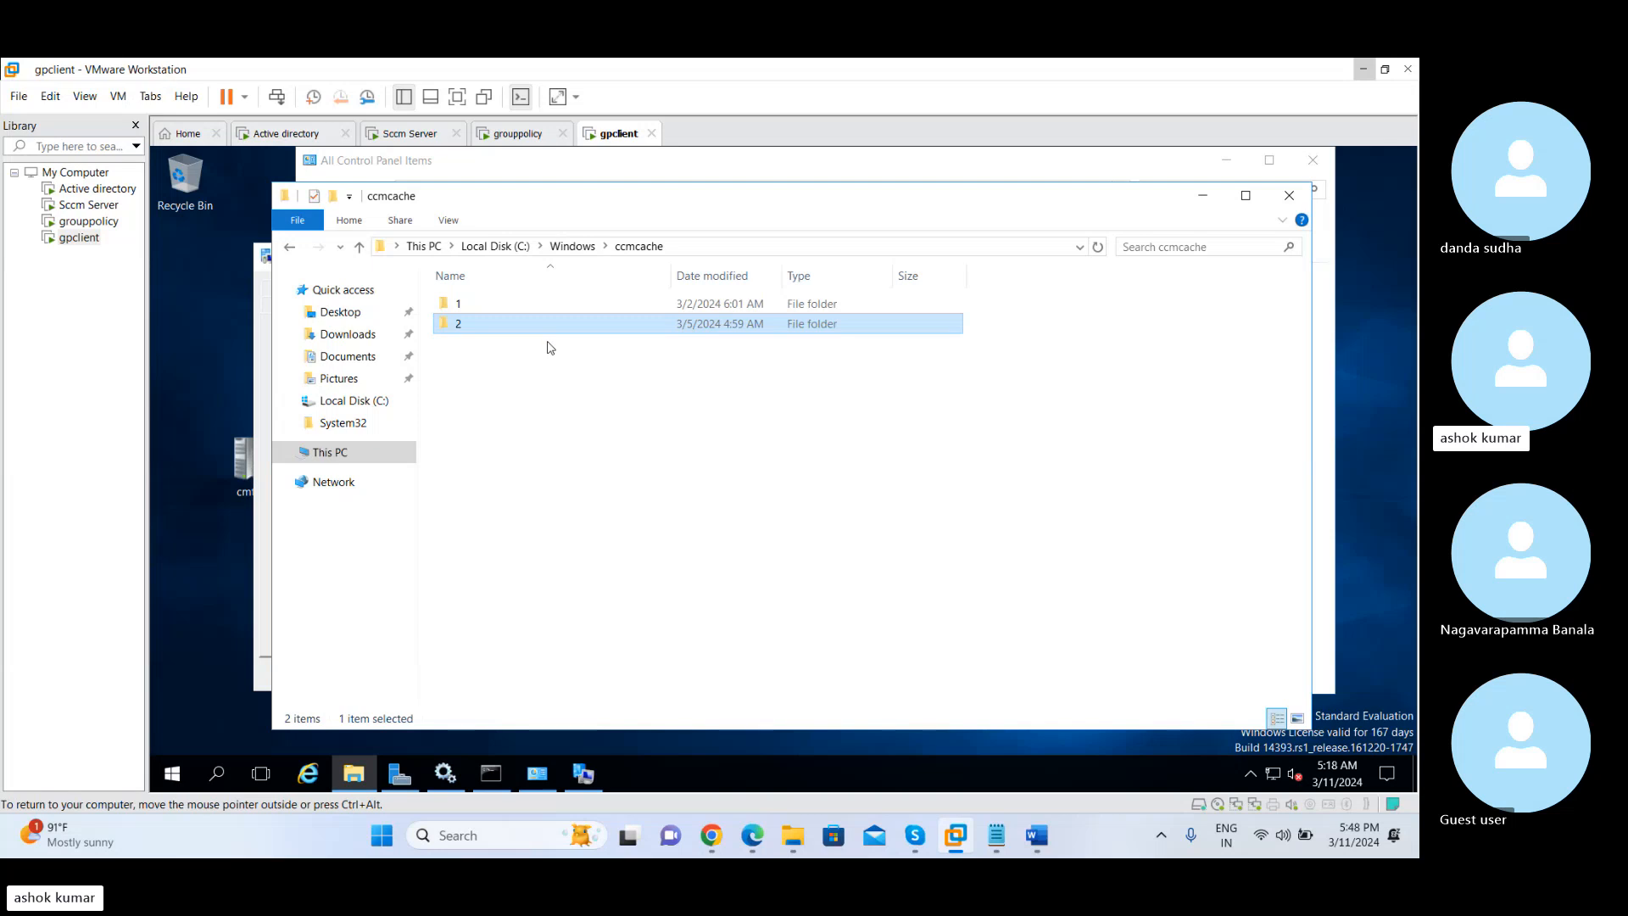
{"action": "left_click", "coordinate": [496, 305]}
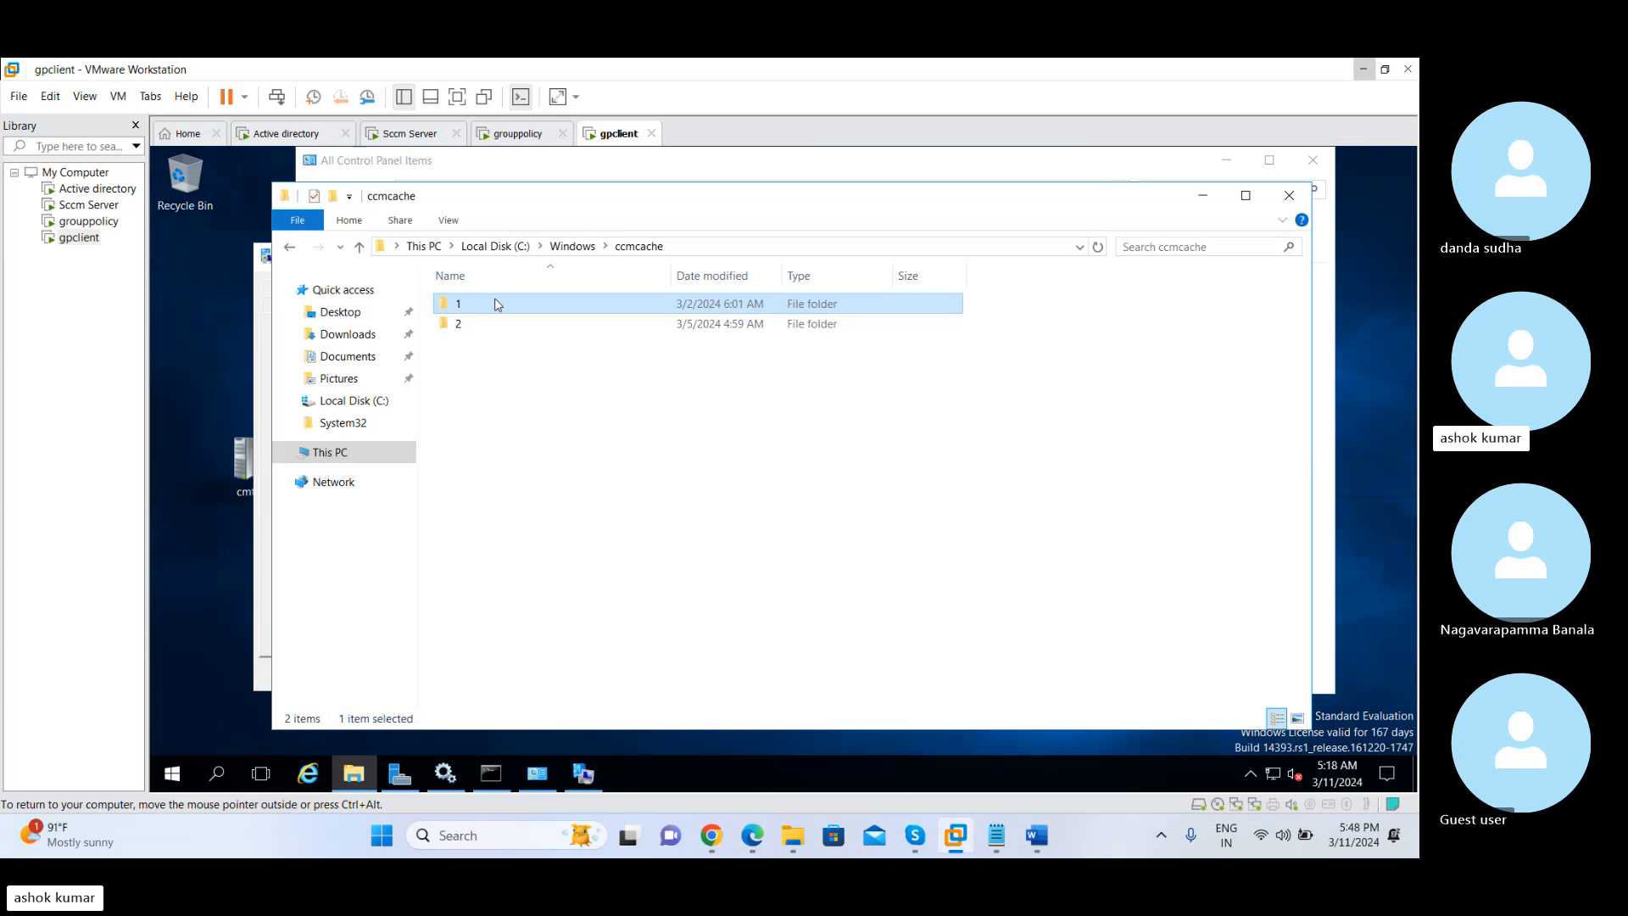
Inspect the installer files inside cache folders 1 and 2, then return to ccmcache and select folder 1
{"action": "double_click", "coordinate": [536, 312]}
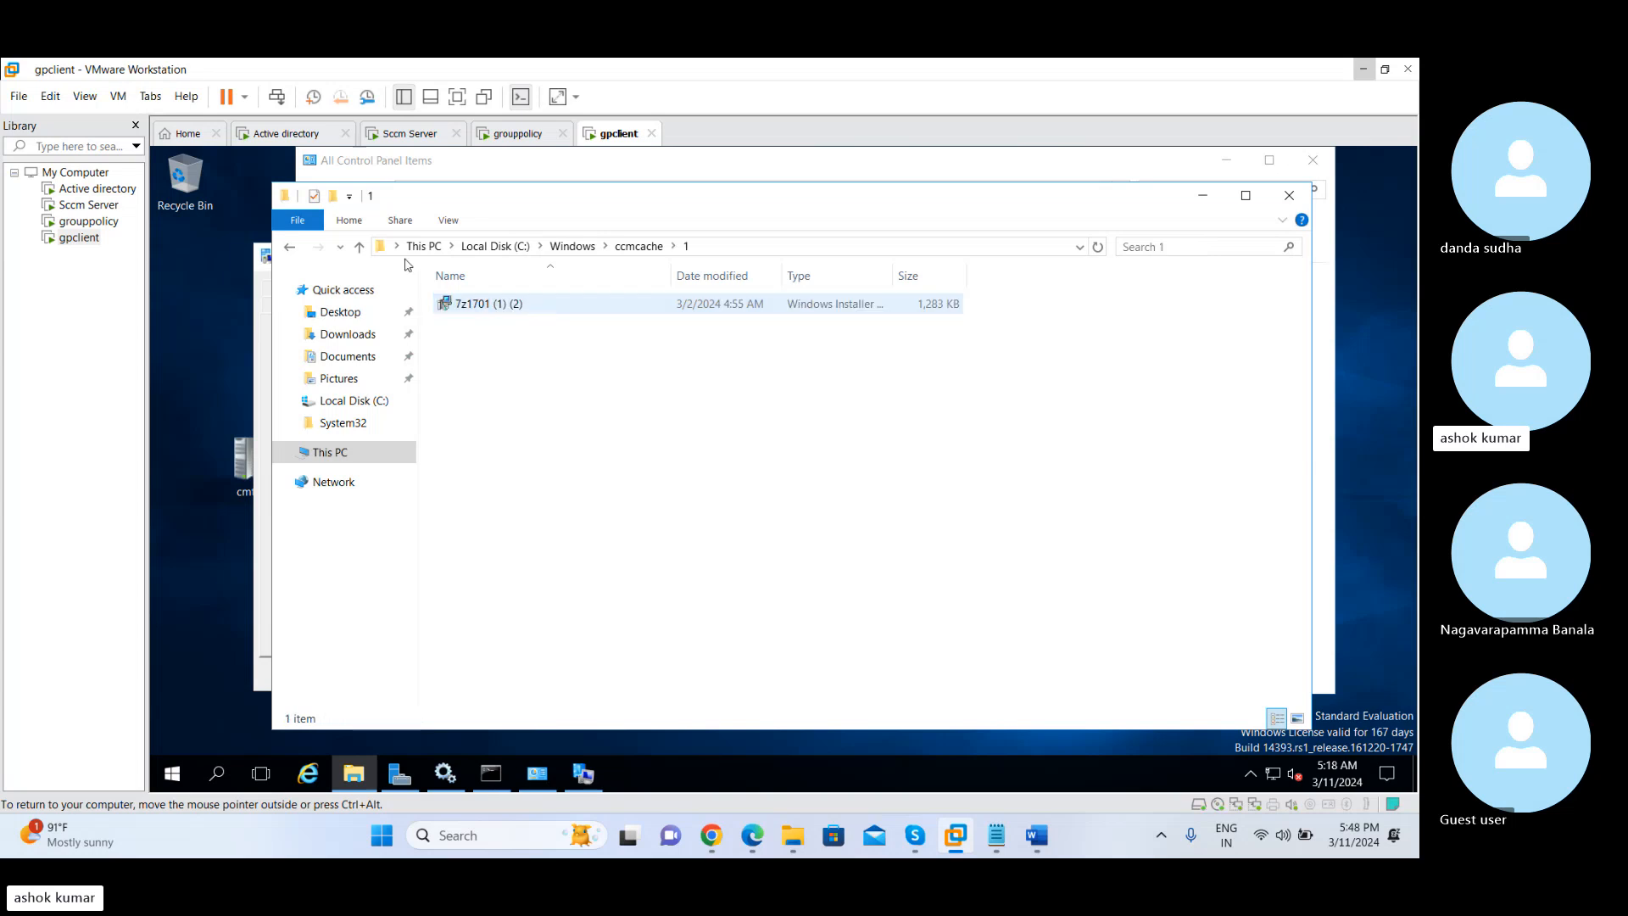
{"action": "left_click", "coordinate": [361, 247]}
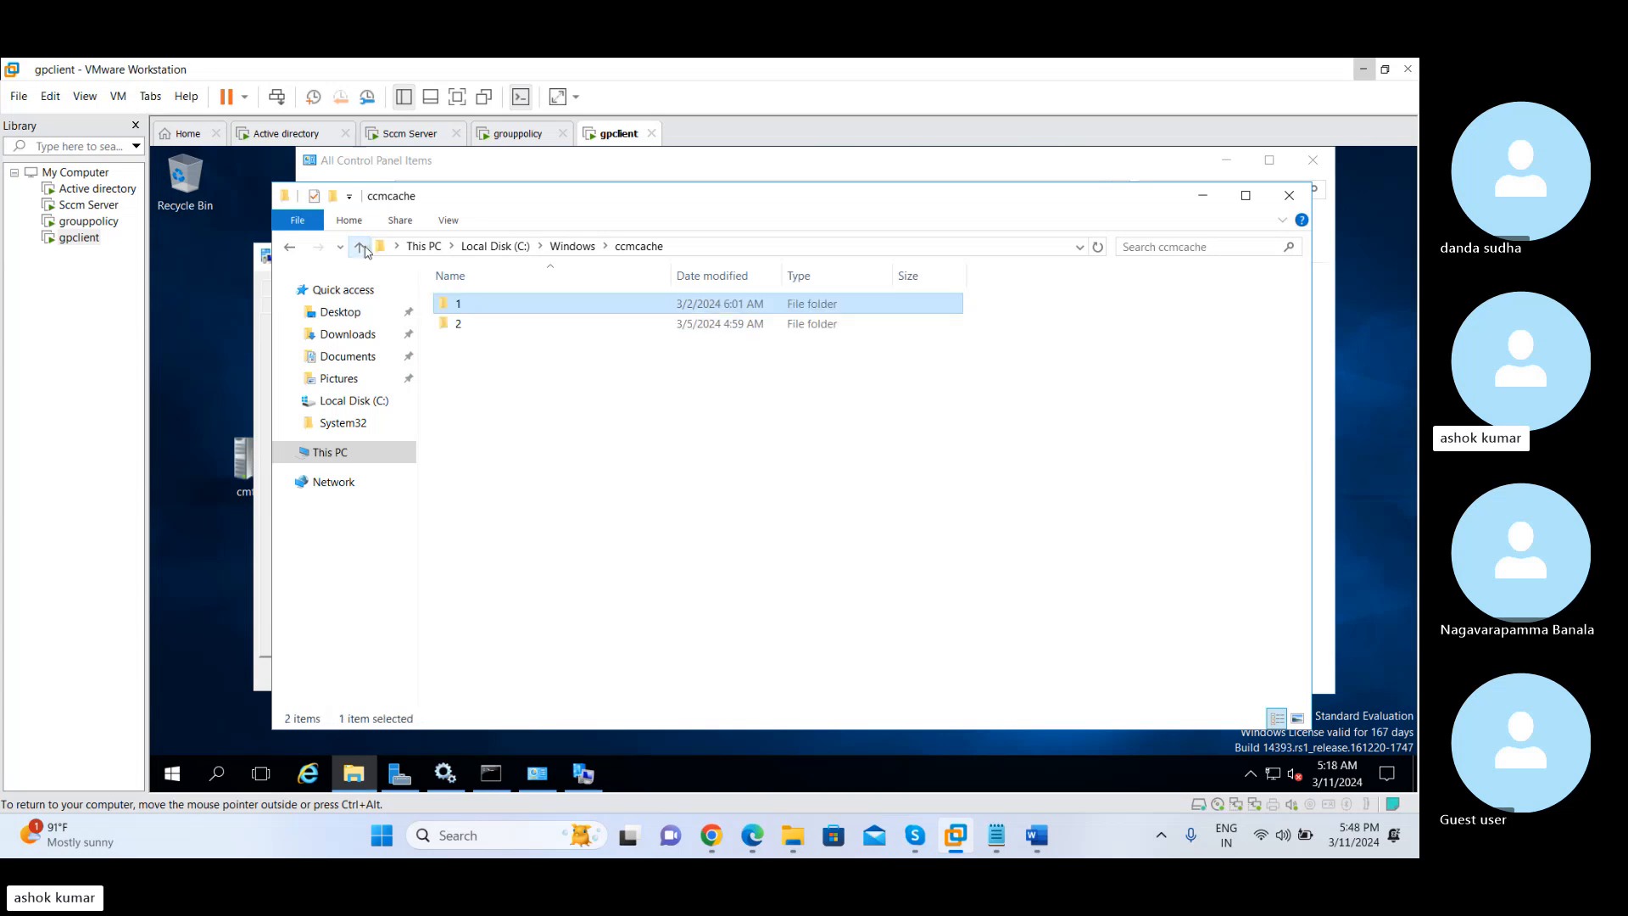
{"action": "double_click", "coordinate": [471, 324]}
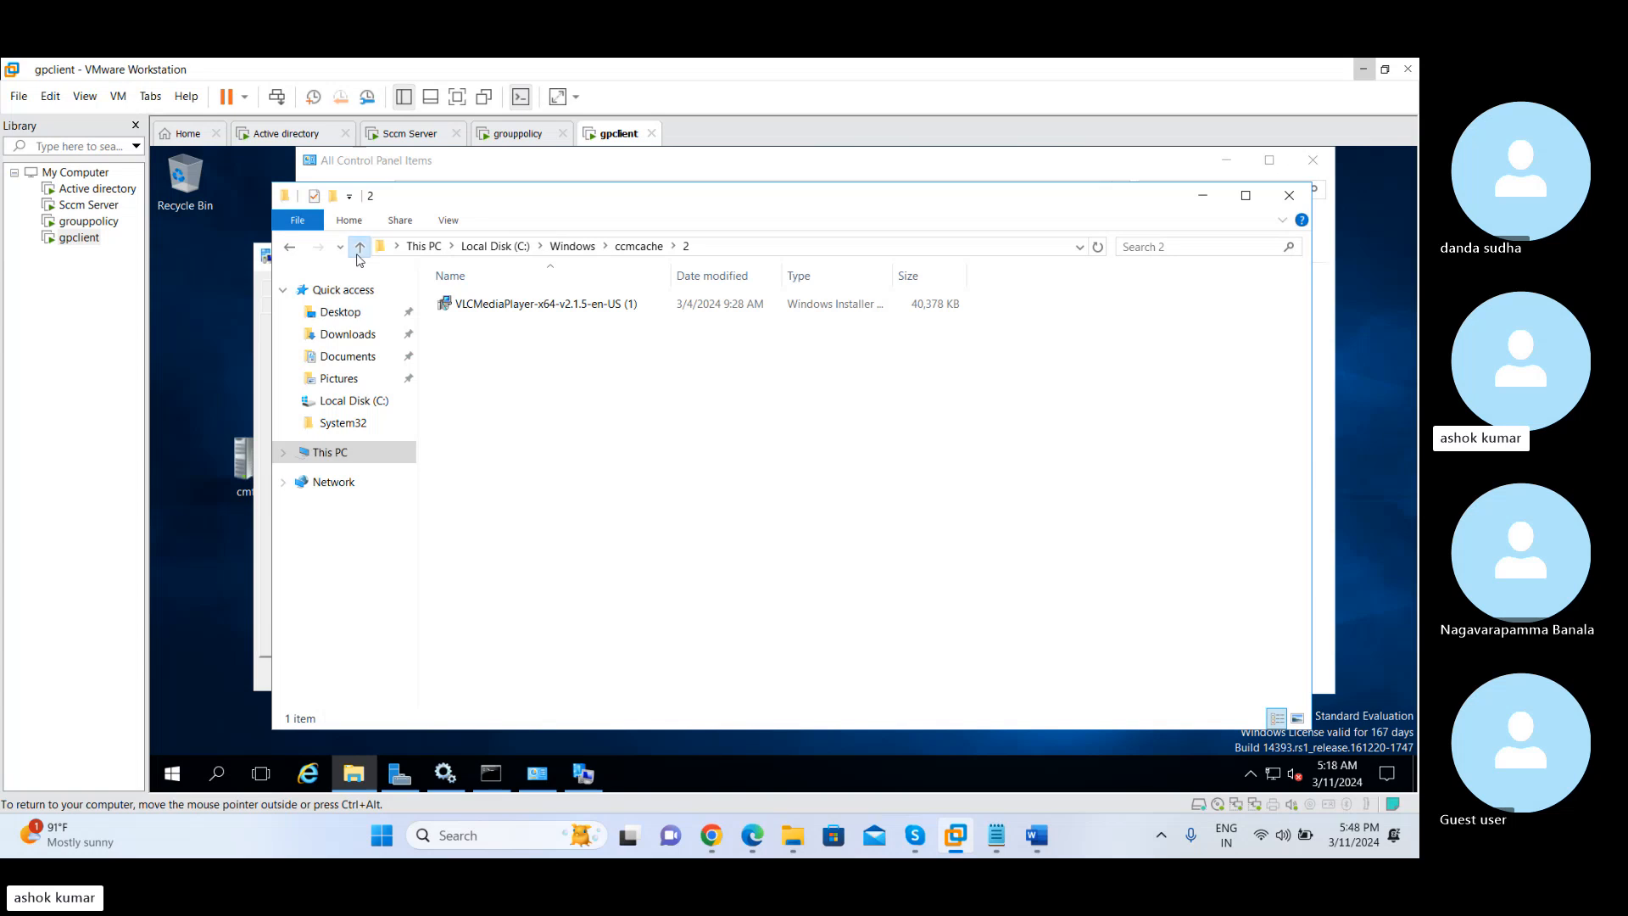
{"action": "left_click", "coordinate": [359, 251]}
{"action": "left_click", "coordinate": [471, 310]}
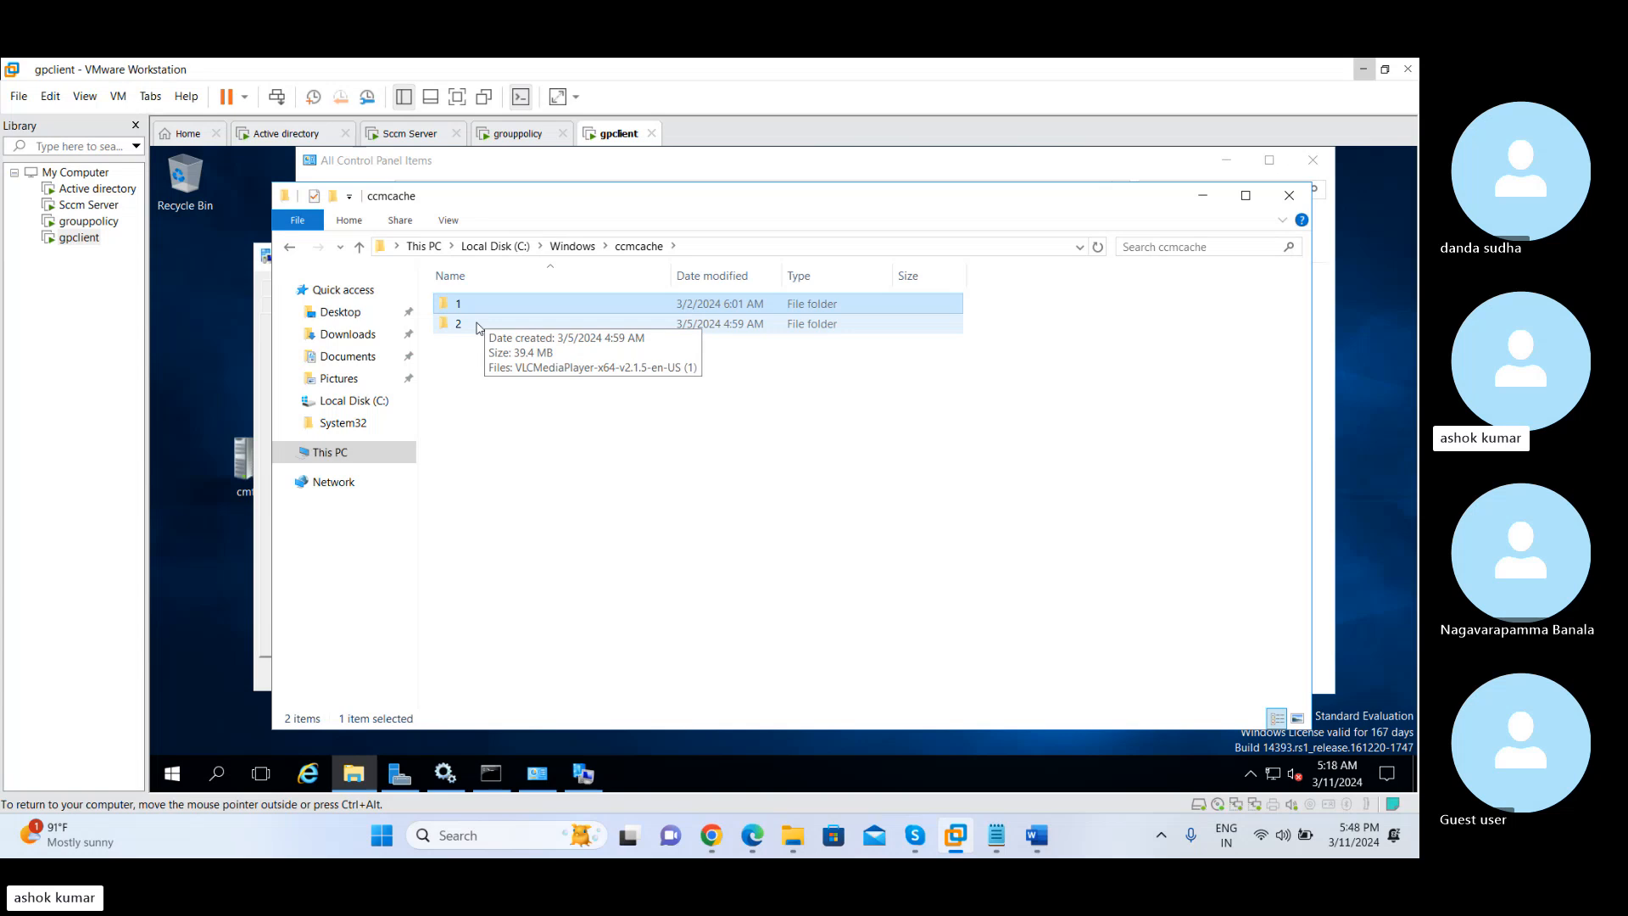
Review Client Policy and Cloud Services in the Sccm Server default settings, including the choices for automatic Azure Active Directory registration
{"action": "left_click", "coordinate": [409, 133]}
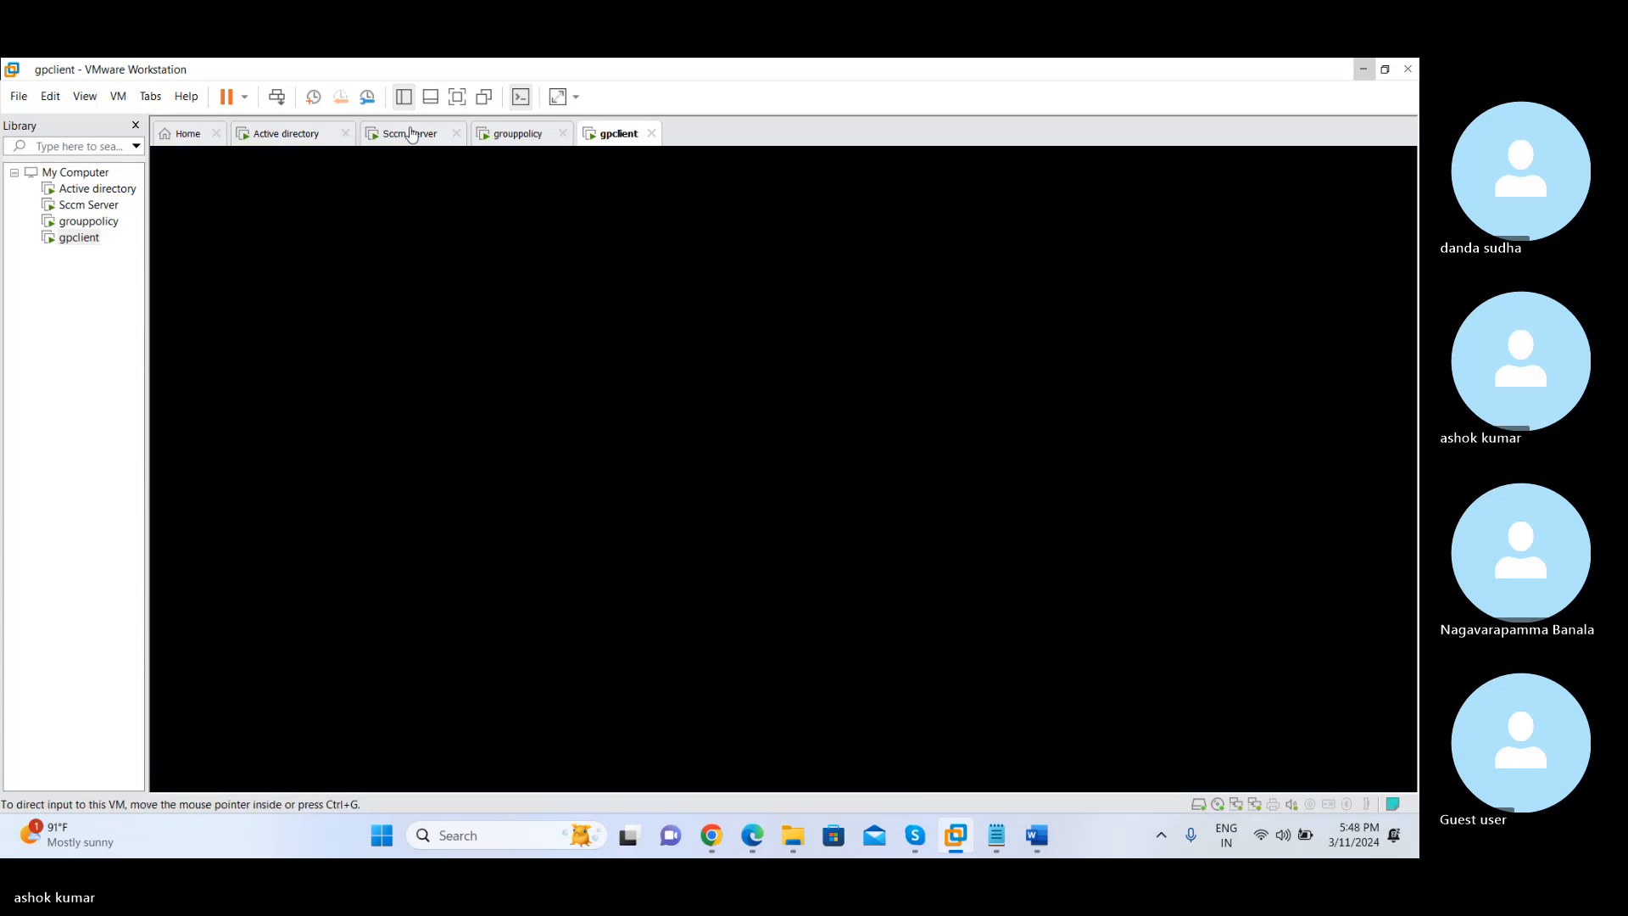
{"action": "left_click", "coordinate": [517, 243]}
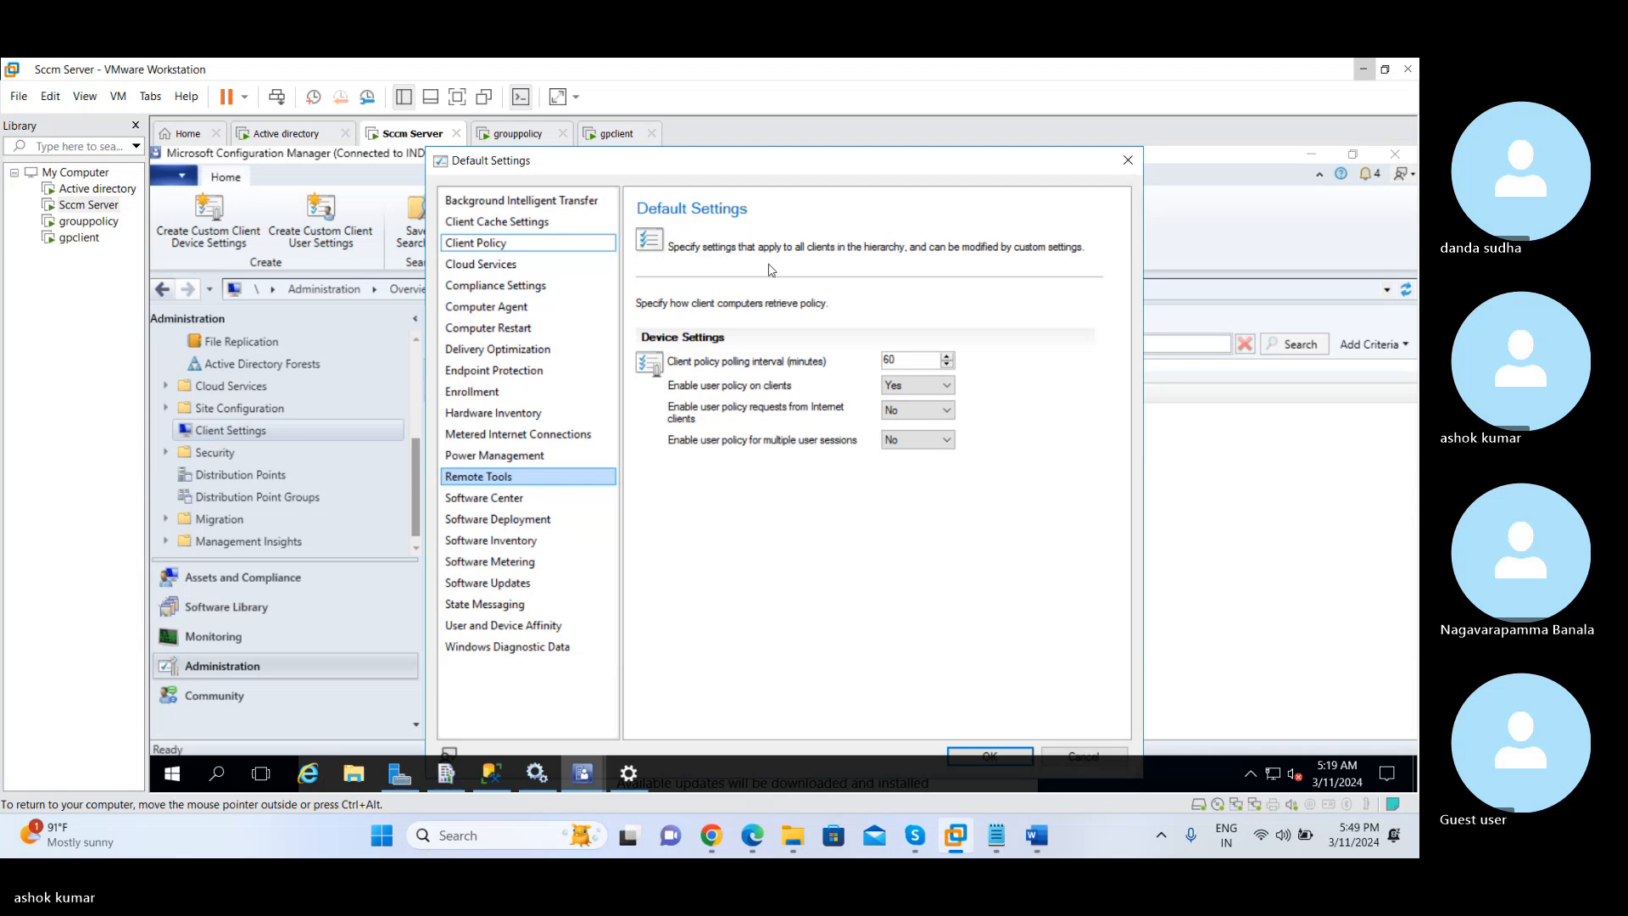
{"action": "left_click", "coordinate": [512, 269]}
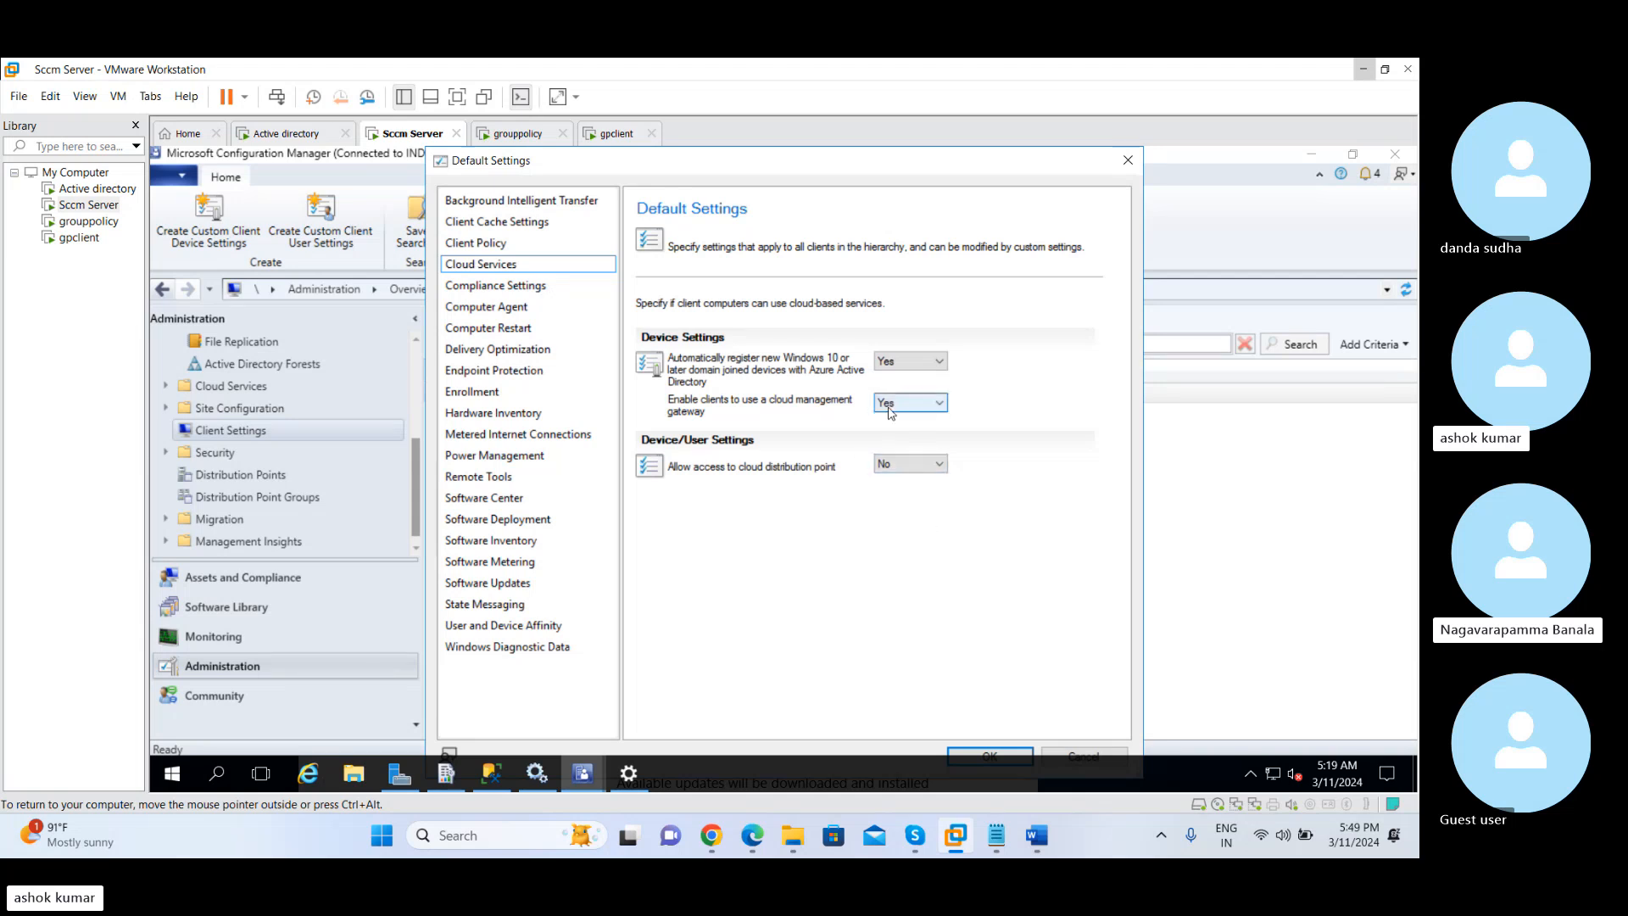
{"action": "left_click", "coordinate": [903, 360]}
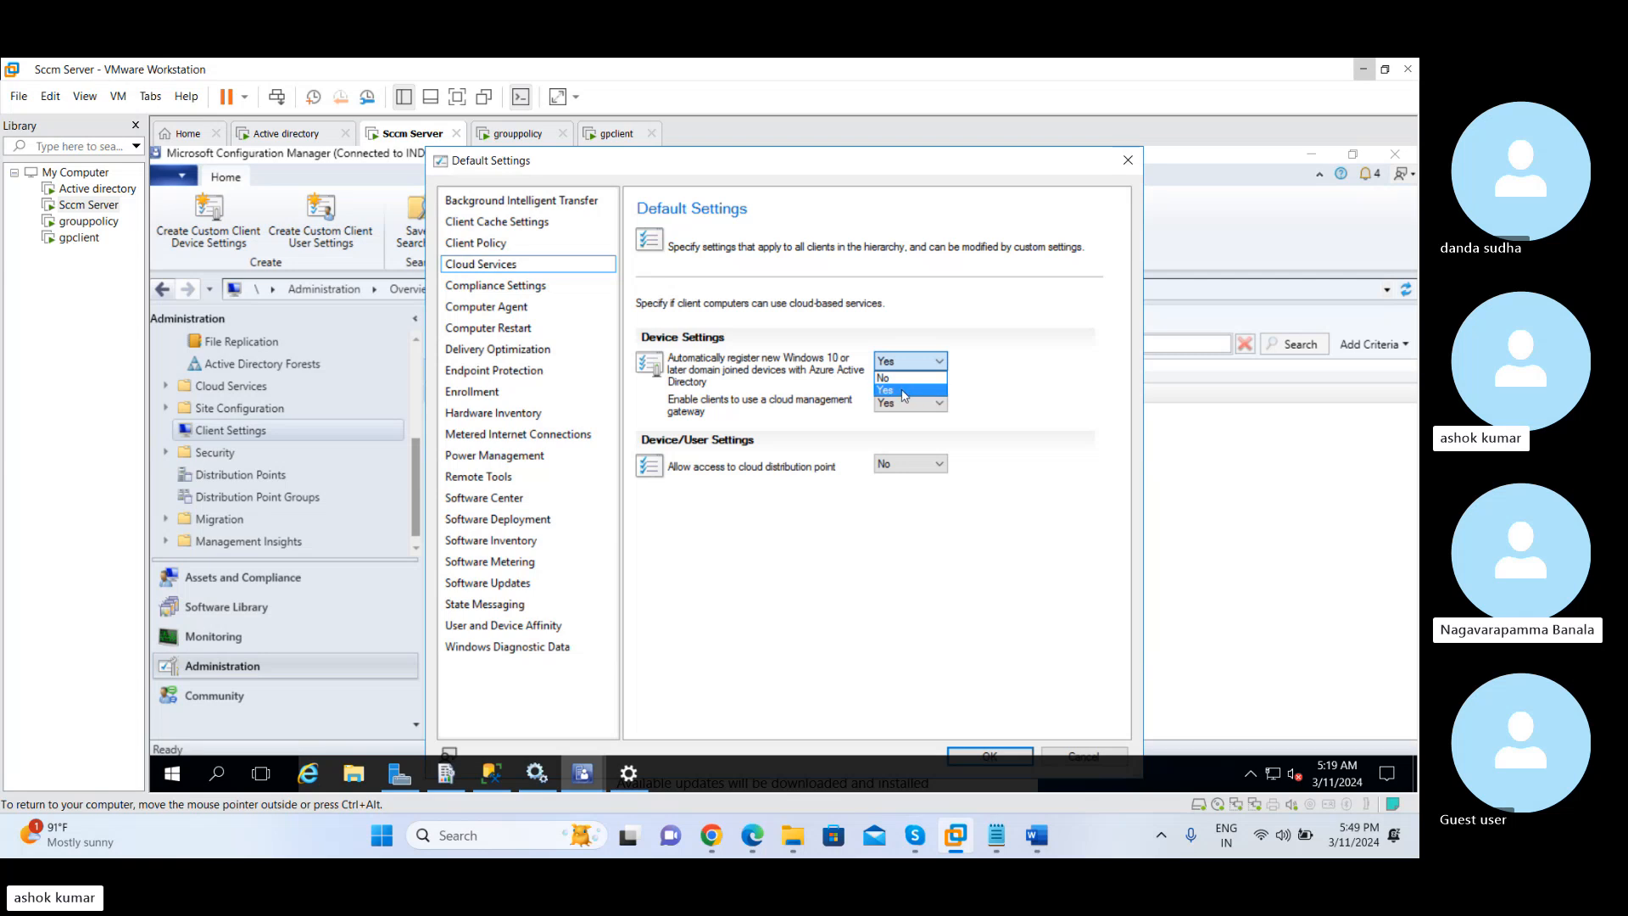
{"action": "left_click", "coordinate": [1028, 399]}
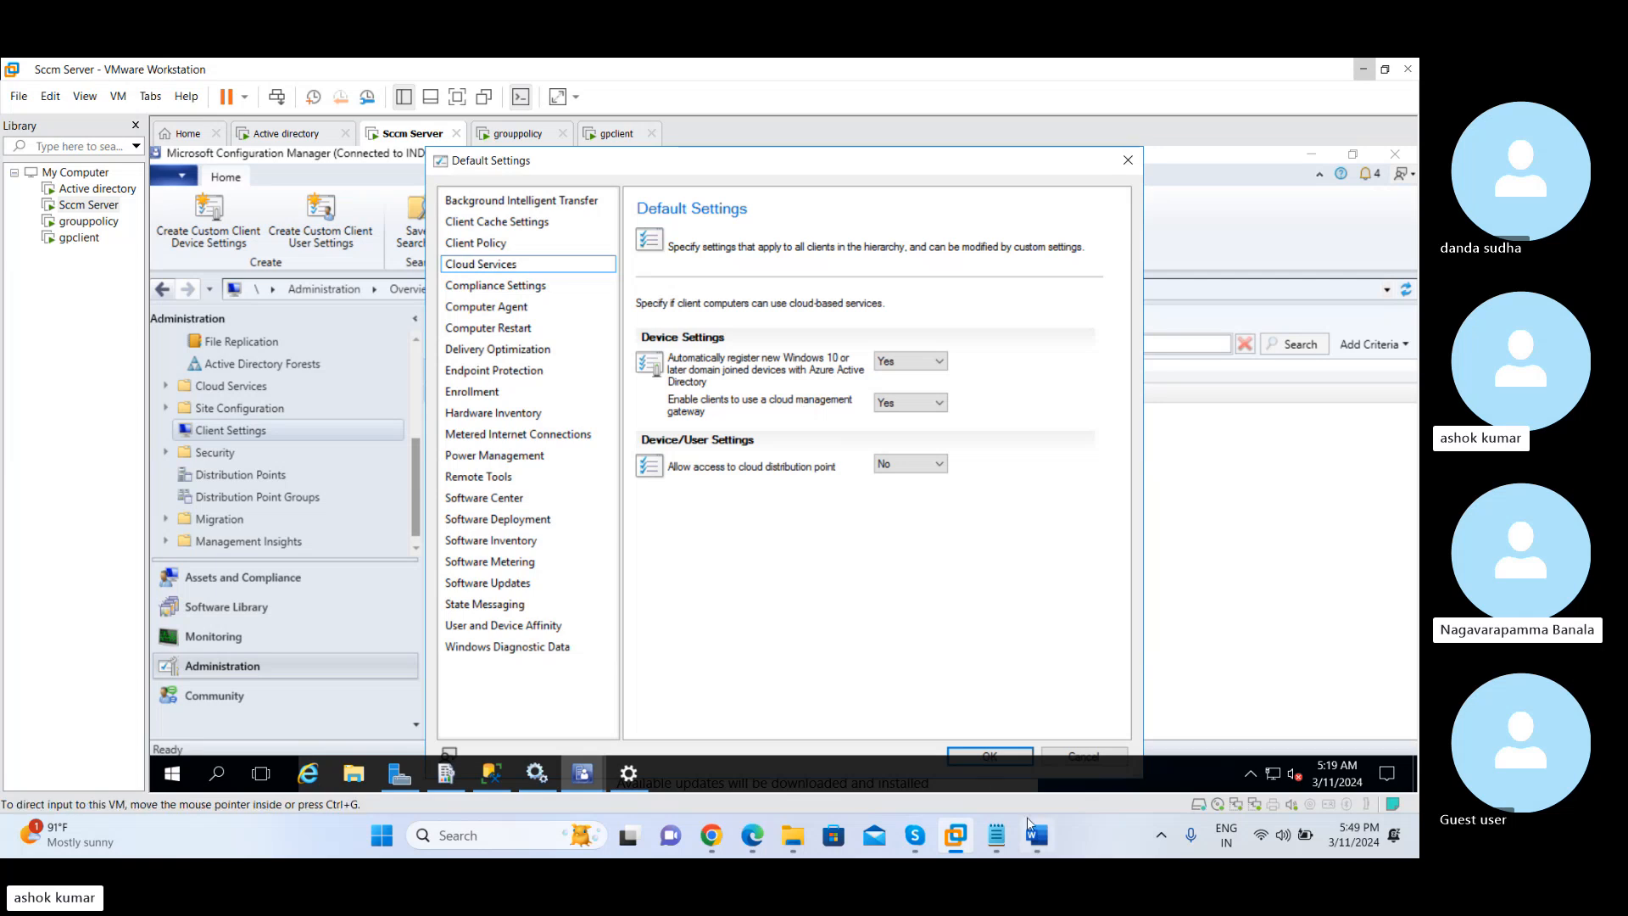
Switch to the Word notes and add the line "Do u do know about cmg" below the device list collection note
{"action": "left_click", "coordinate": [1036, 838]}
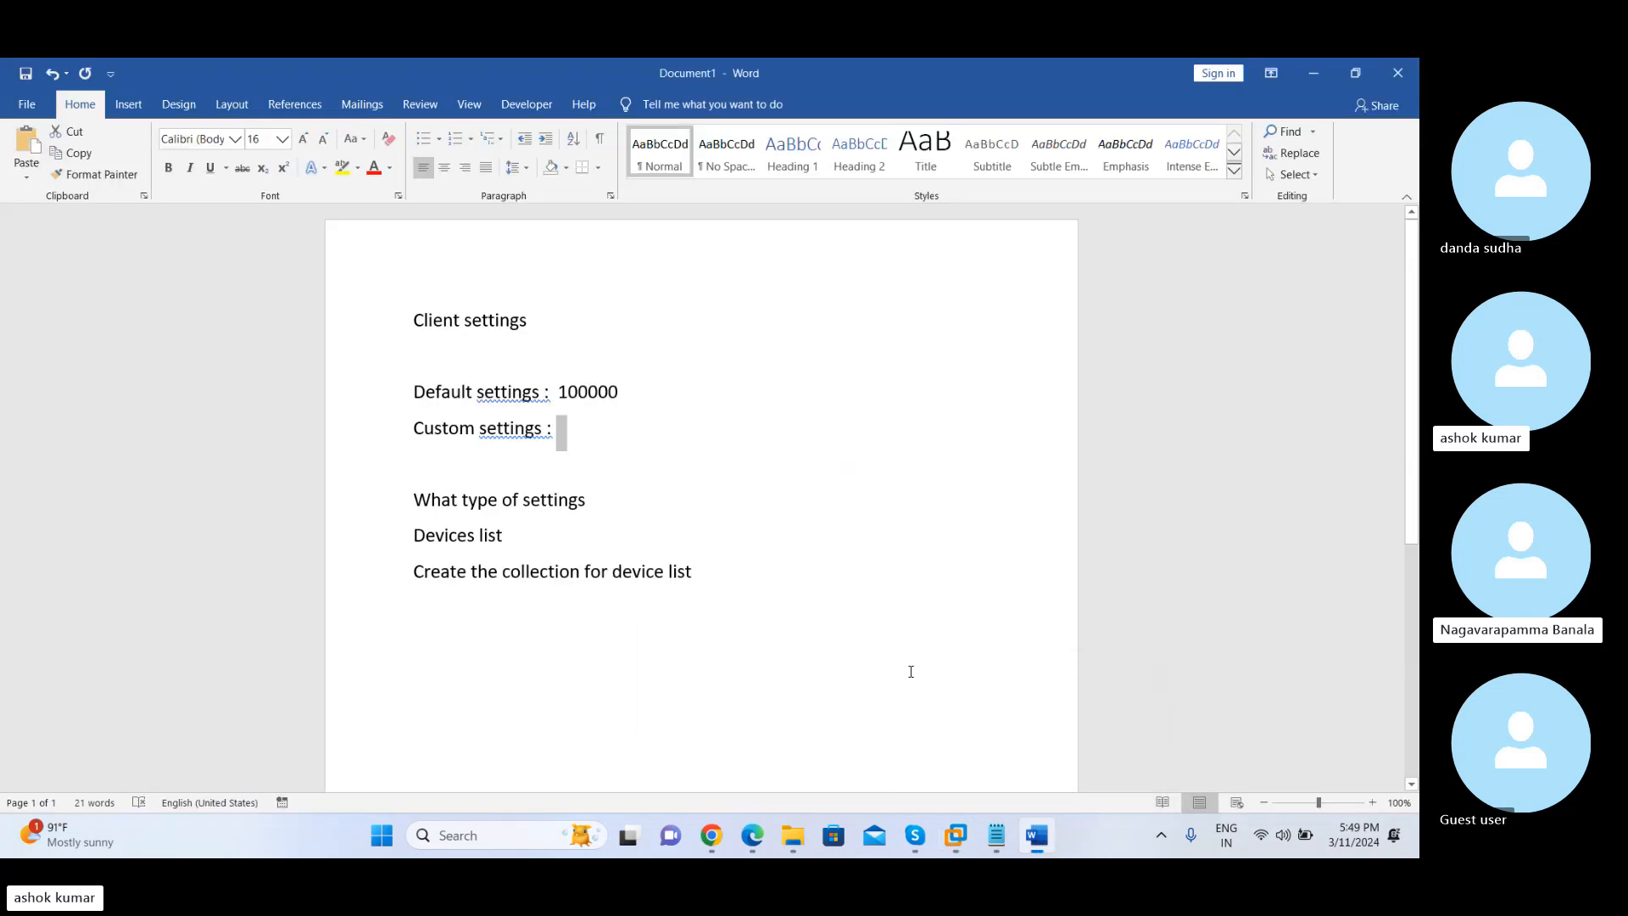
{"action": "left_click", "coordinate": [751, 582]}
{"action": "key", "text": "Return"}
{"action": "key", "text": "Return"}
{"action": "type", "text": "do "}
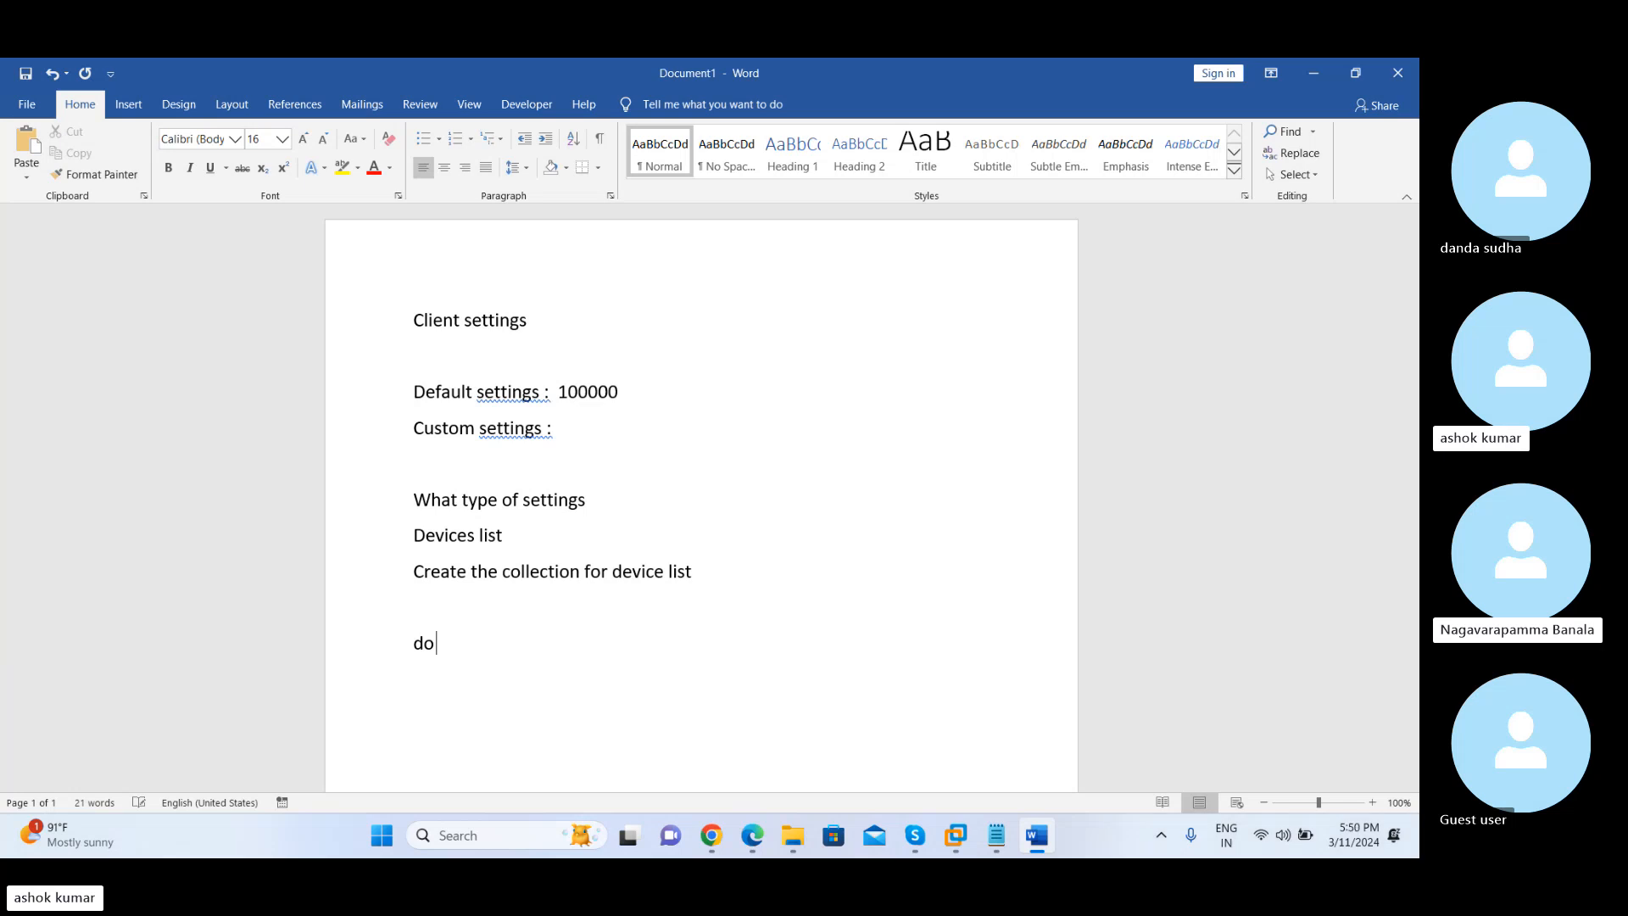
{"action": "type", "text": "u do k"}
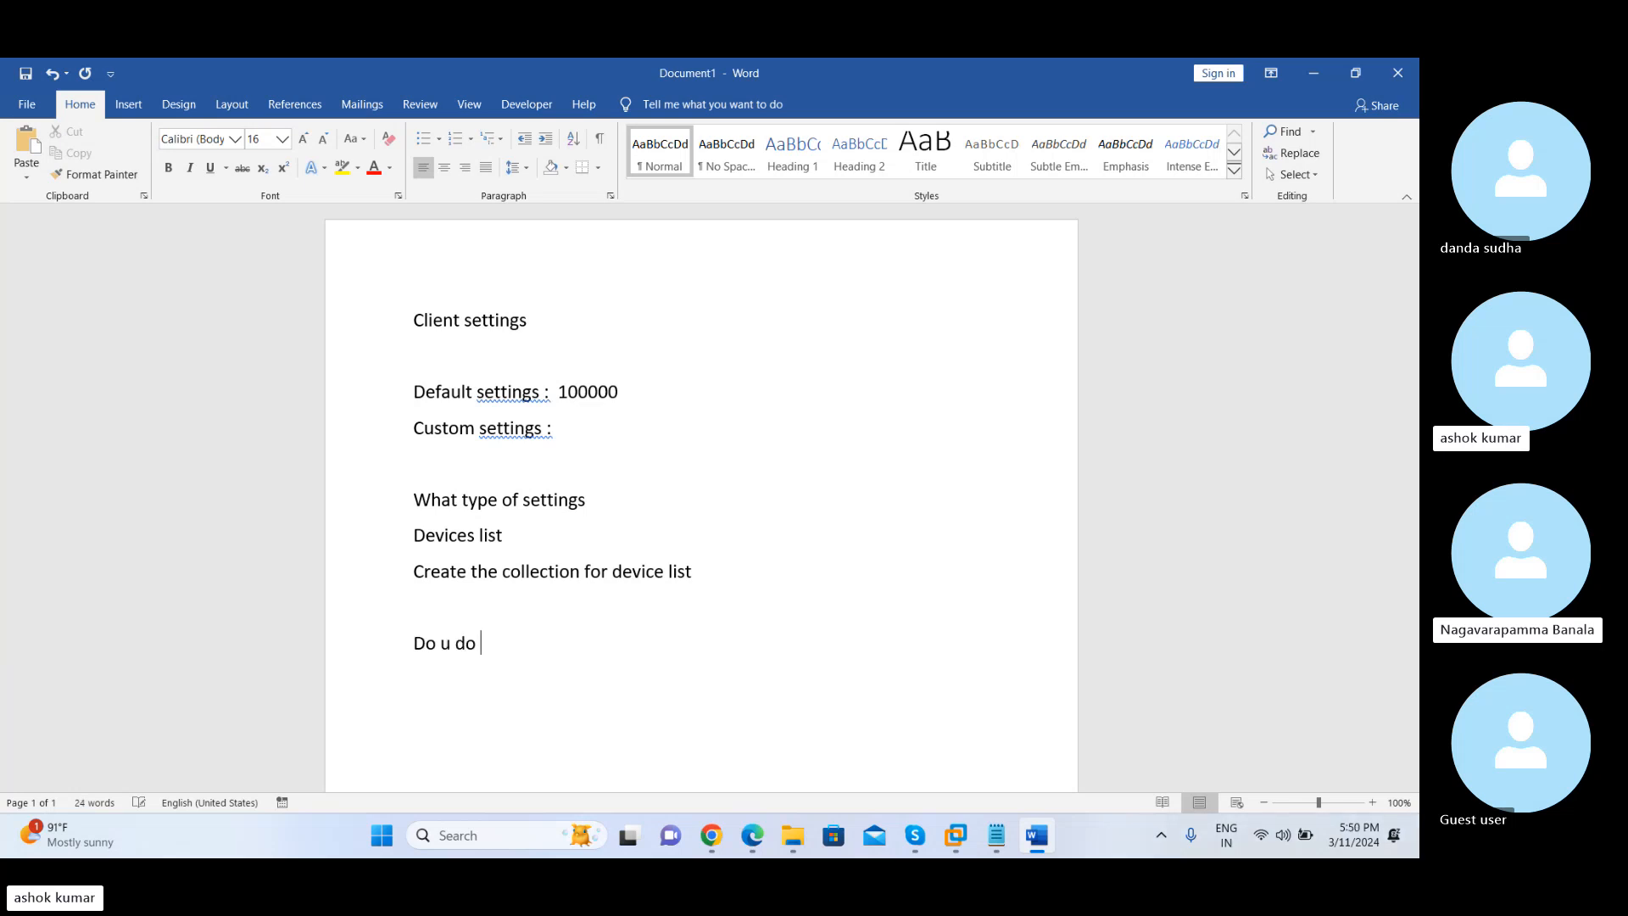
{"action": "type", "text": "now about cmd"}
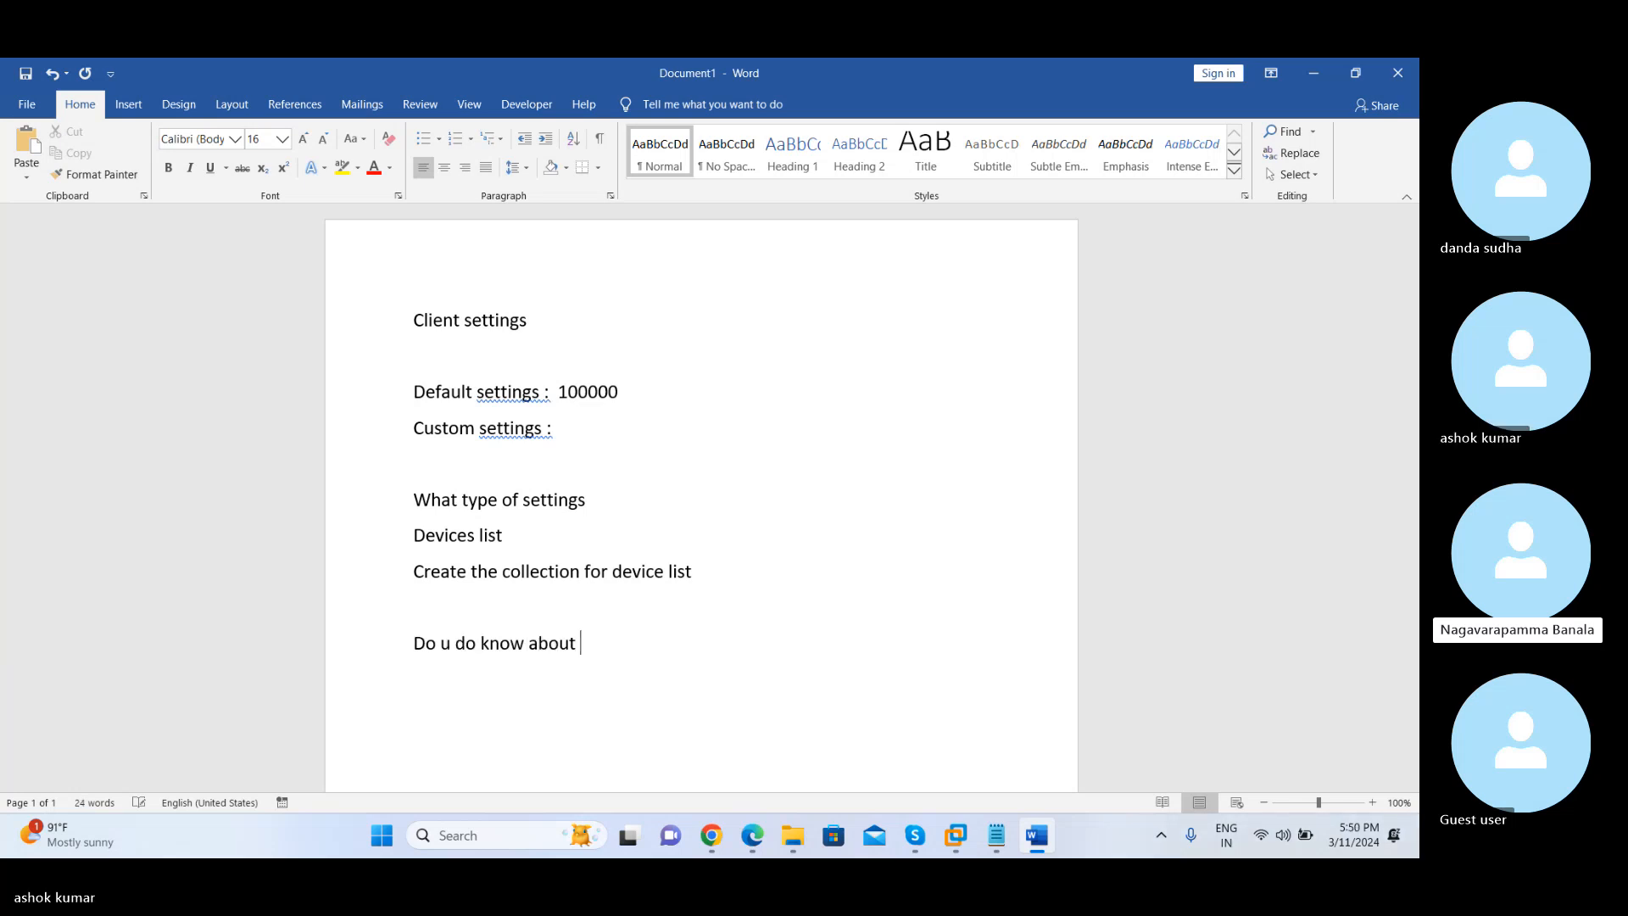
{"action": "key", "text": "BackSpace"}
{"action": "key", "text": "BackSpace"}
{"action": "type", "text": "mg"}
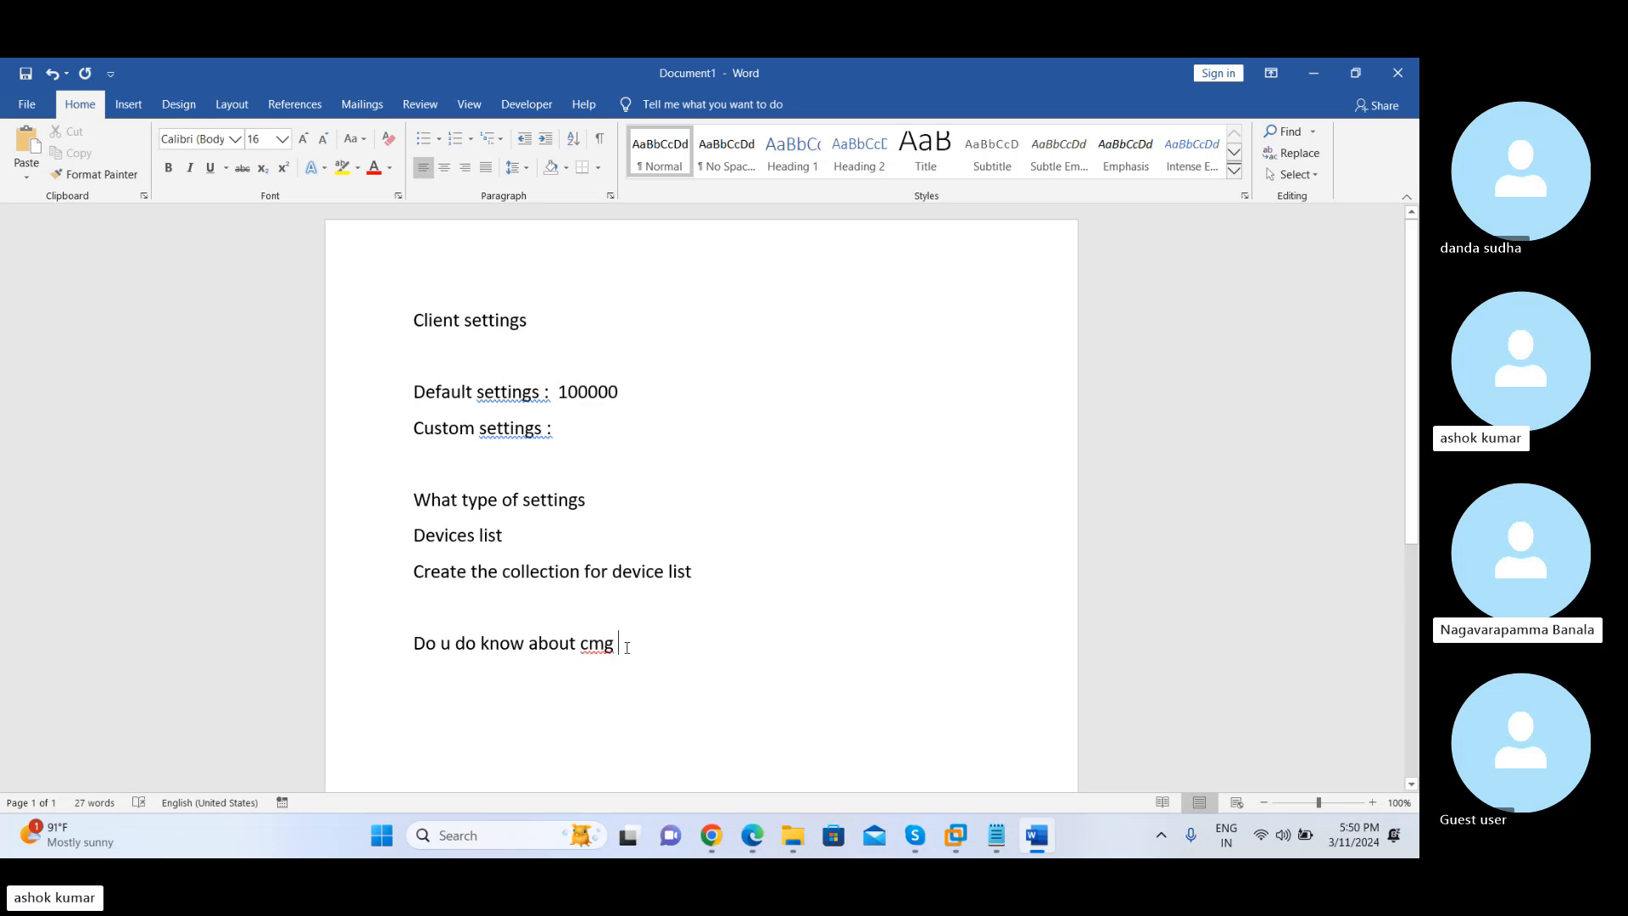
Extend the cmg line with its full form, ": cloud management gateway"
{"action": "mouse_move", "coordinate": [627, 647]}
{"action": "left_mouse_down"}
{"action": "mouse_move", "coordinate": [582, 649]}
{"action": "mouse_move", "coordinate": [616, 650]}
{"action": "left_mouse_up"}
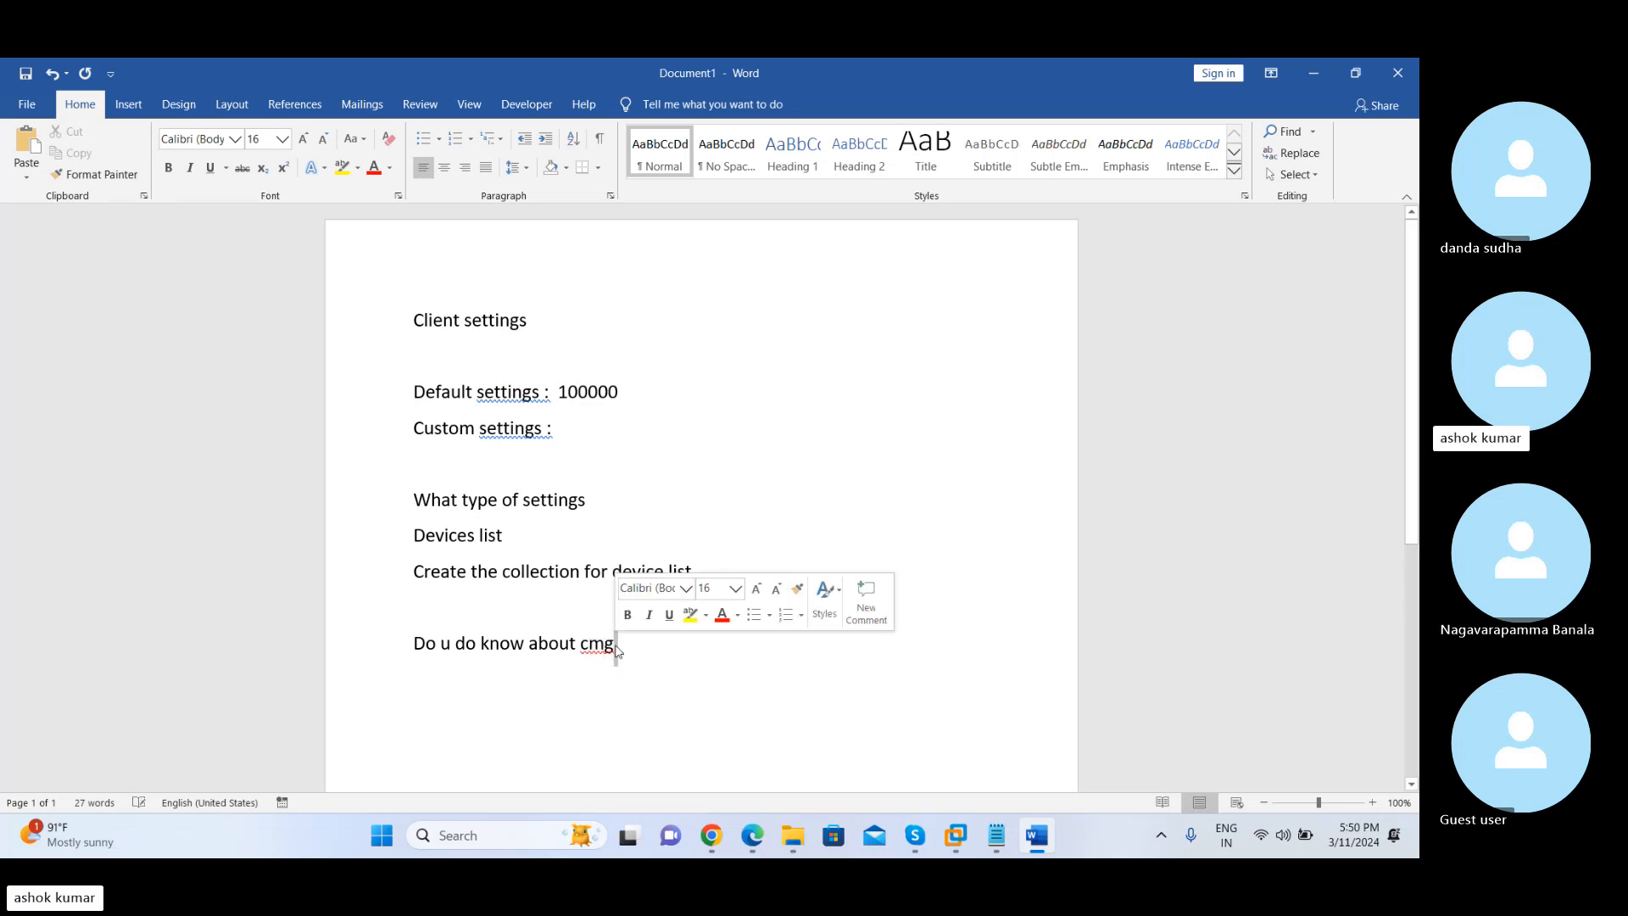
{"action": "type", "text": ": cli"}
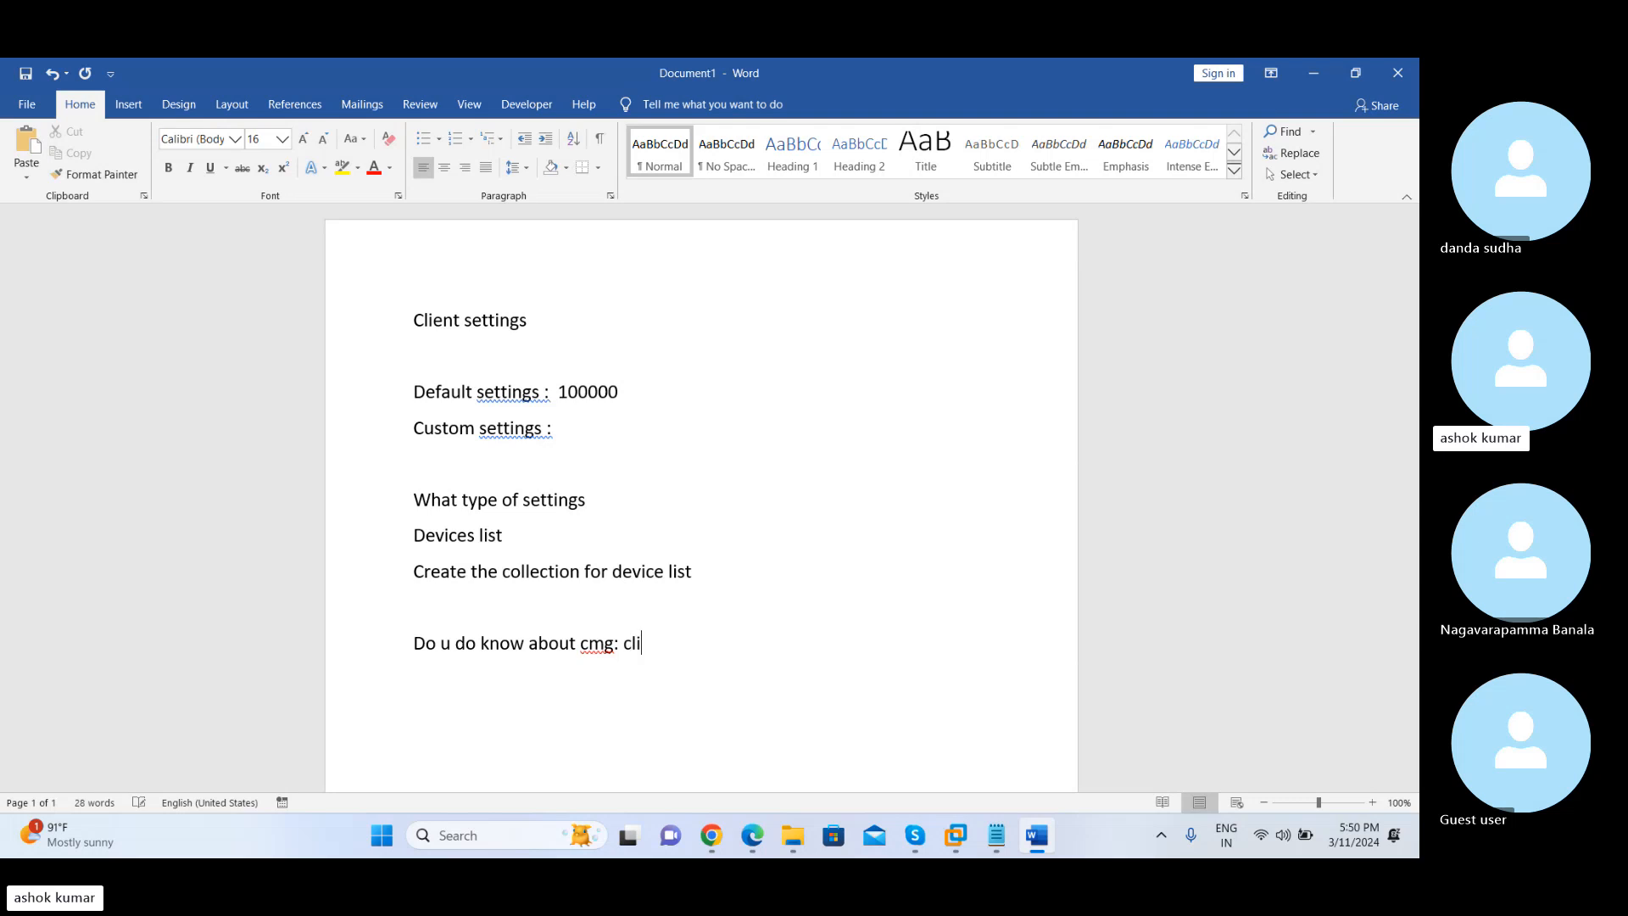
{"action": "key", "text": "BackSpace"}
{"action": "type", "text": "ust"}
{"action": "key", "text": "BackSpace"}
{"action": "key", "text": "BackSpace"}
{"action": "key", "text": "BackSpace"}
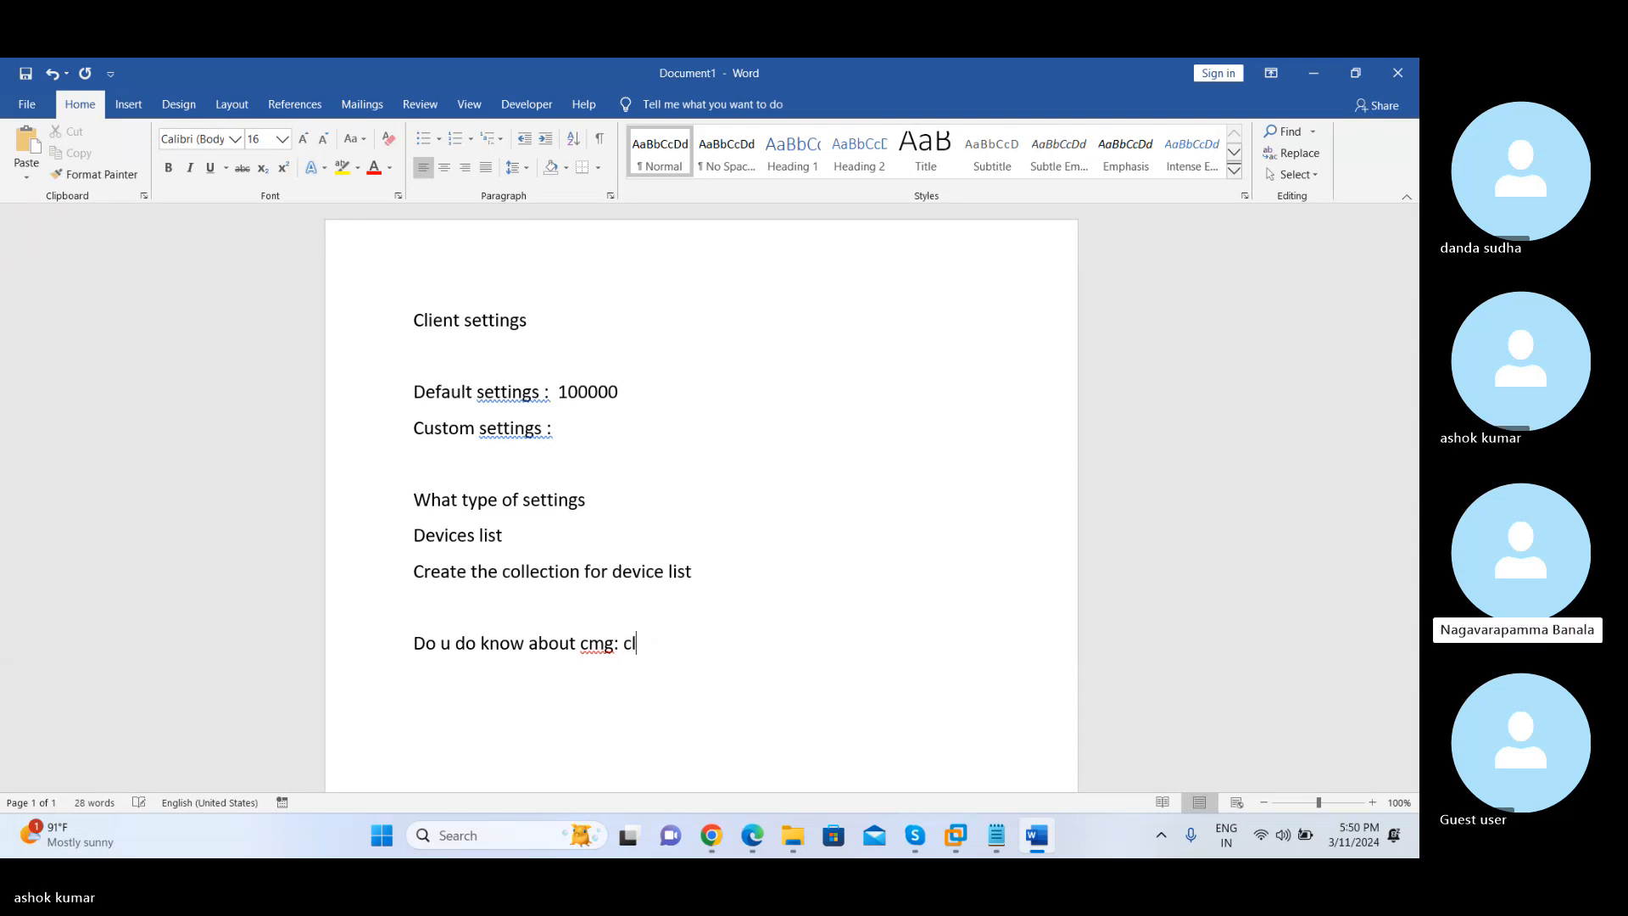
{"action": "type", "text": "oud management ga"}
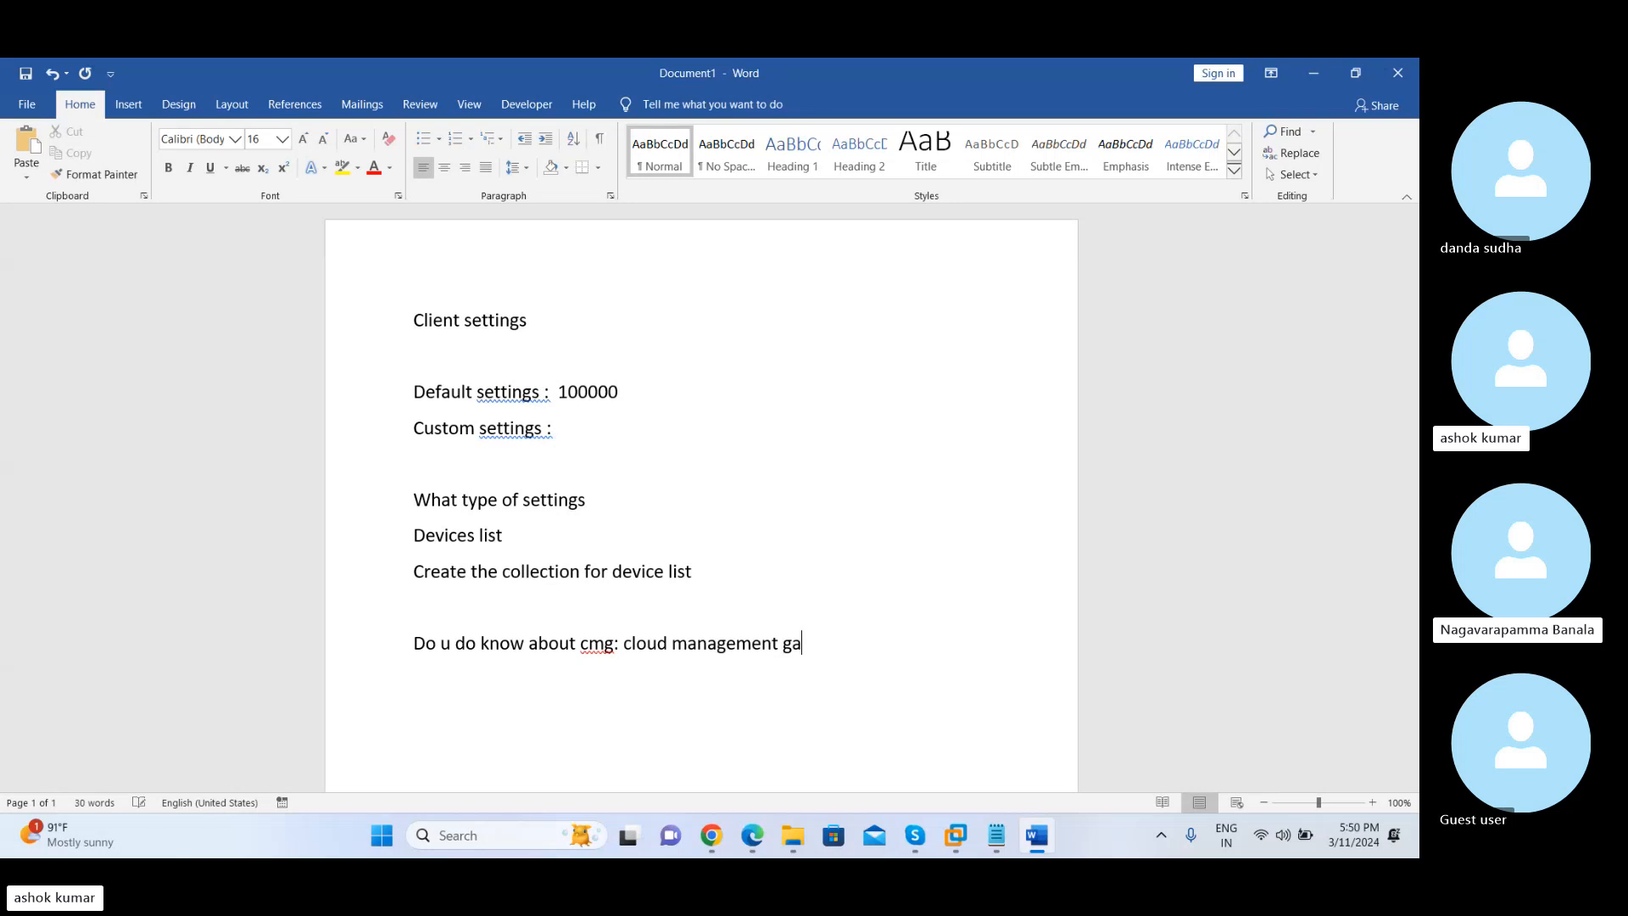
{"action": "type", "text": "teway"}
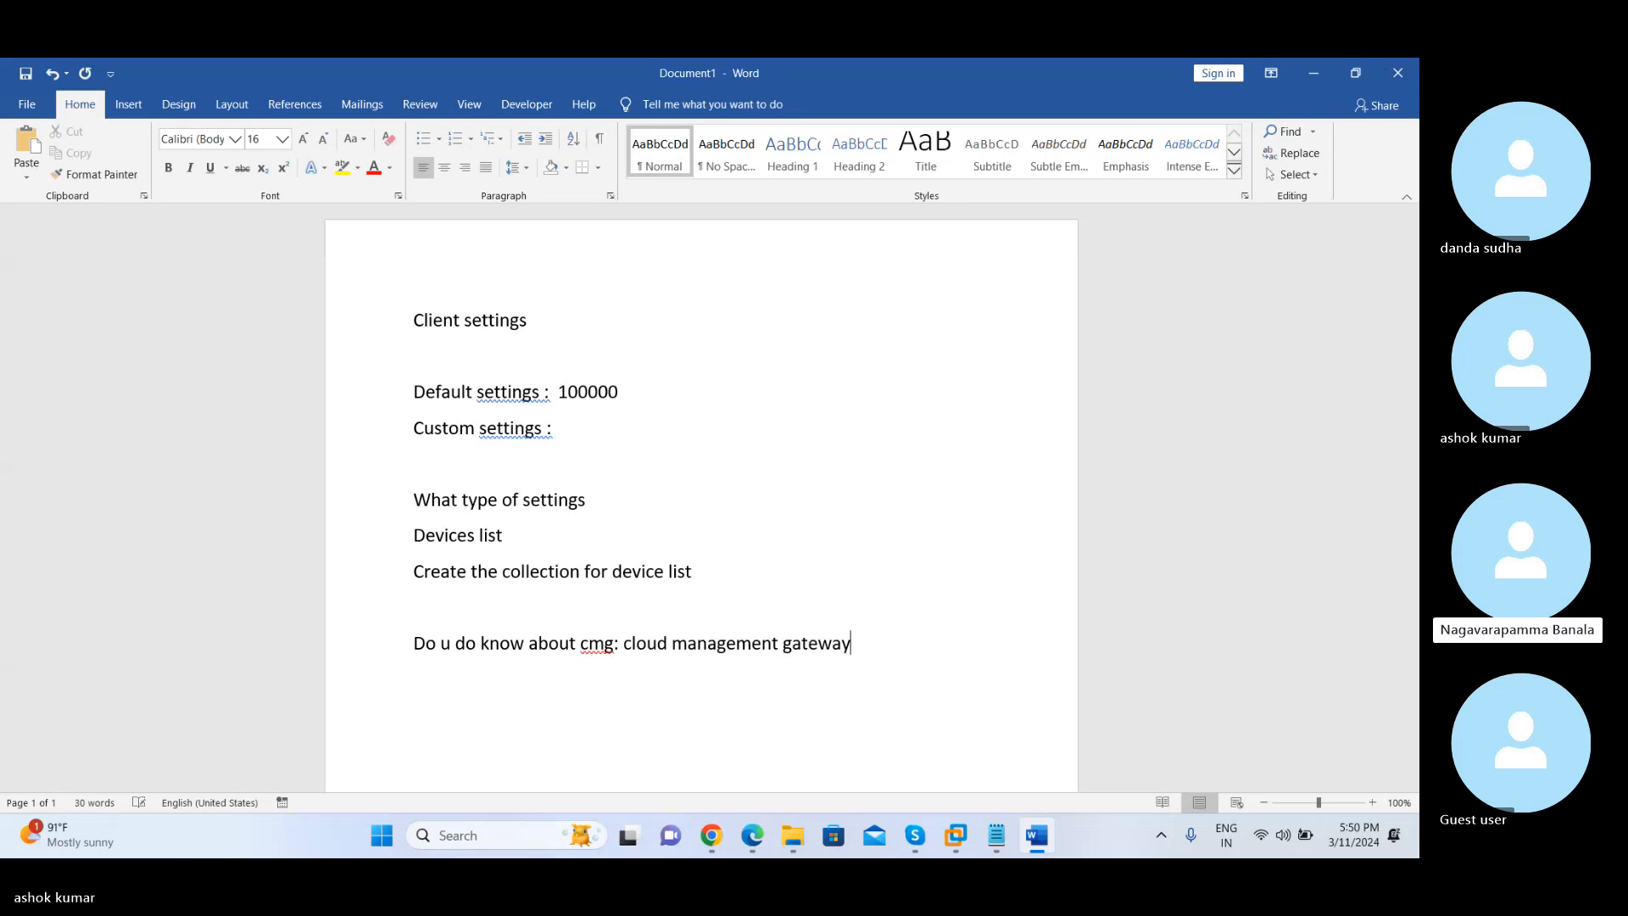
Point out the phrase "cloud management gateway" and its word "management" in the notes
{"action": "left_click", "coordinate": [602, 646]}
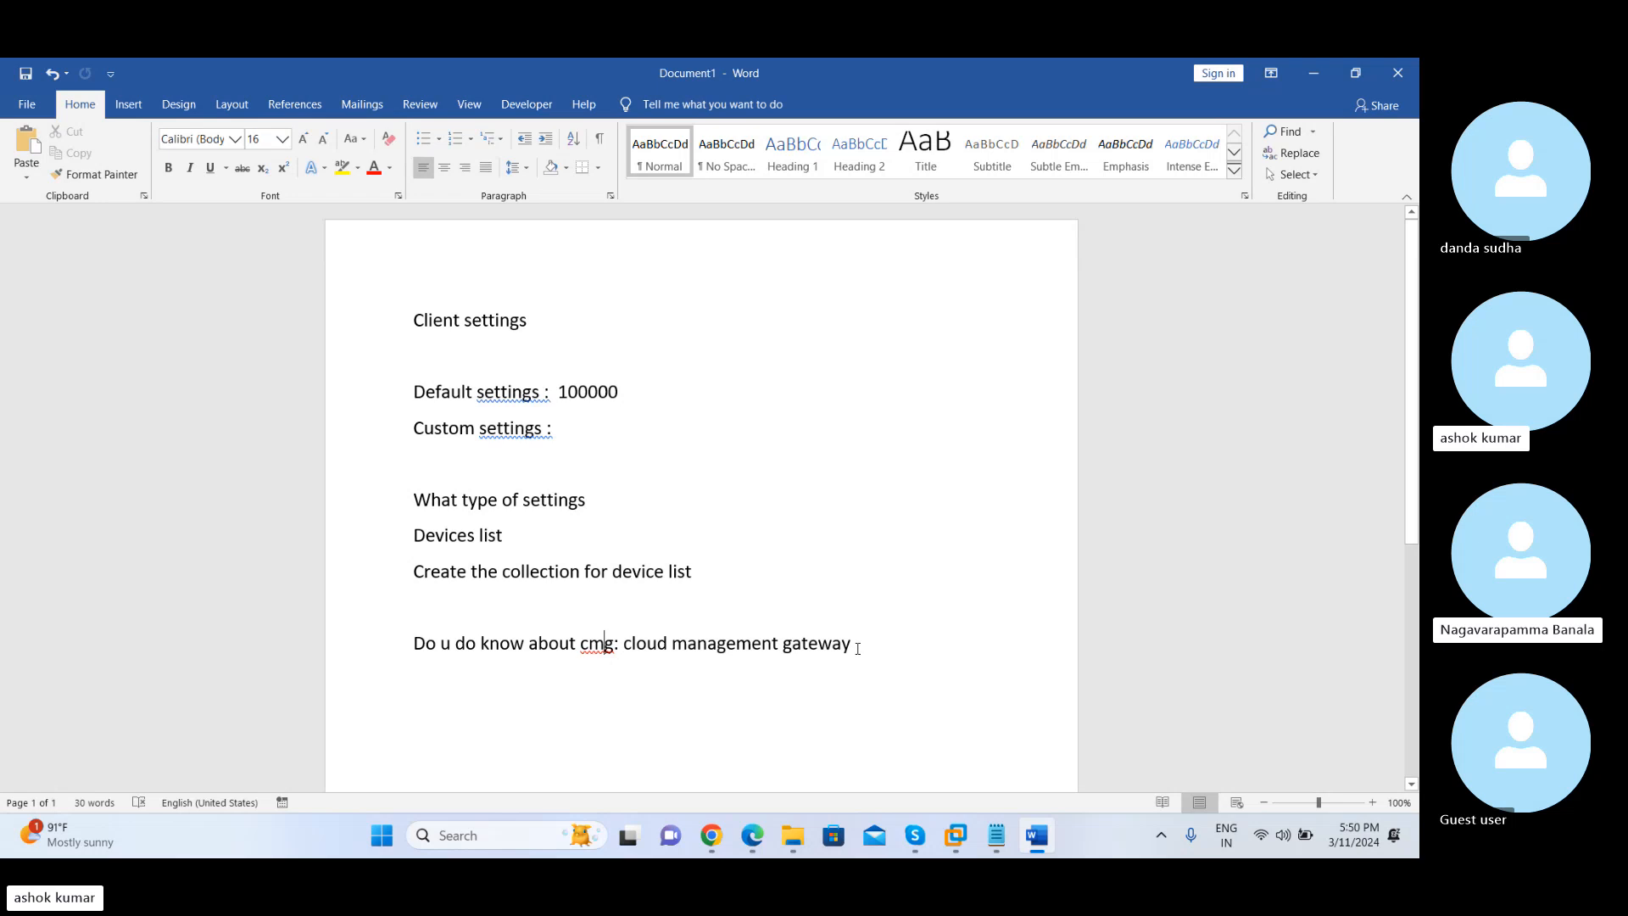
{"action": "left_click_drag", "start_coordinate": [858, 647], "coordinate": [647, 643]}
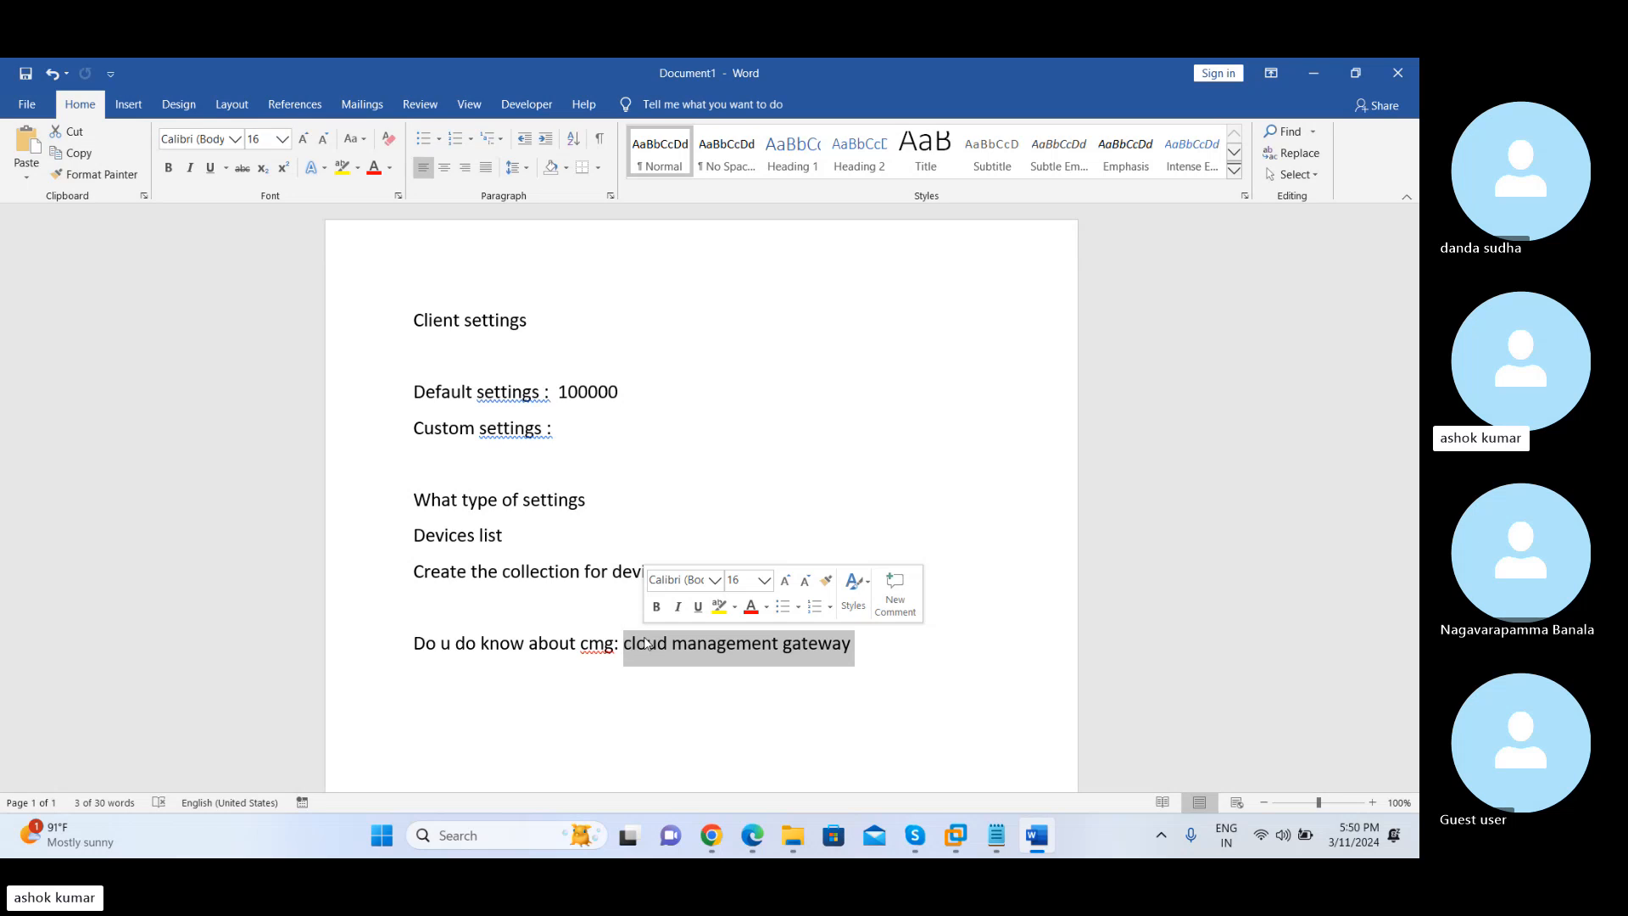
{"action": "left_click", "coordinate": [739, 646]}
{"action": "double_click", "coordinate": [739, 646]}
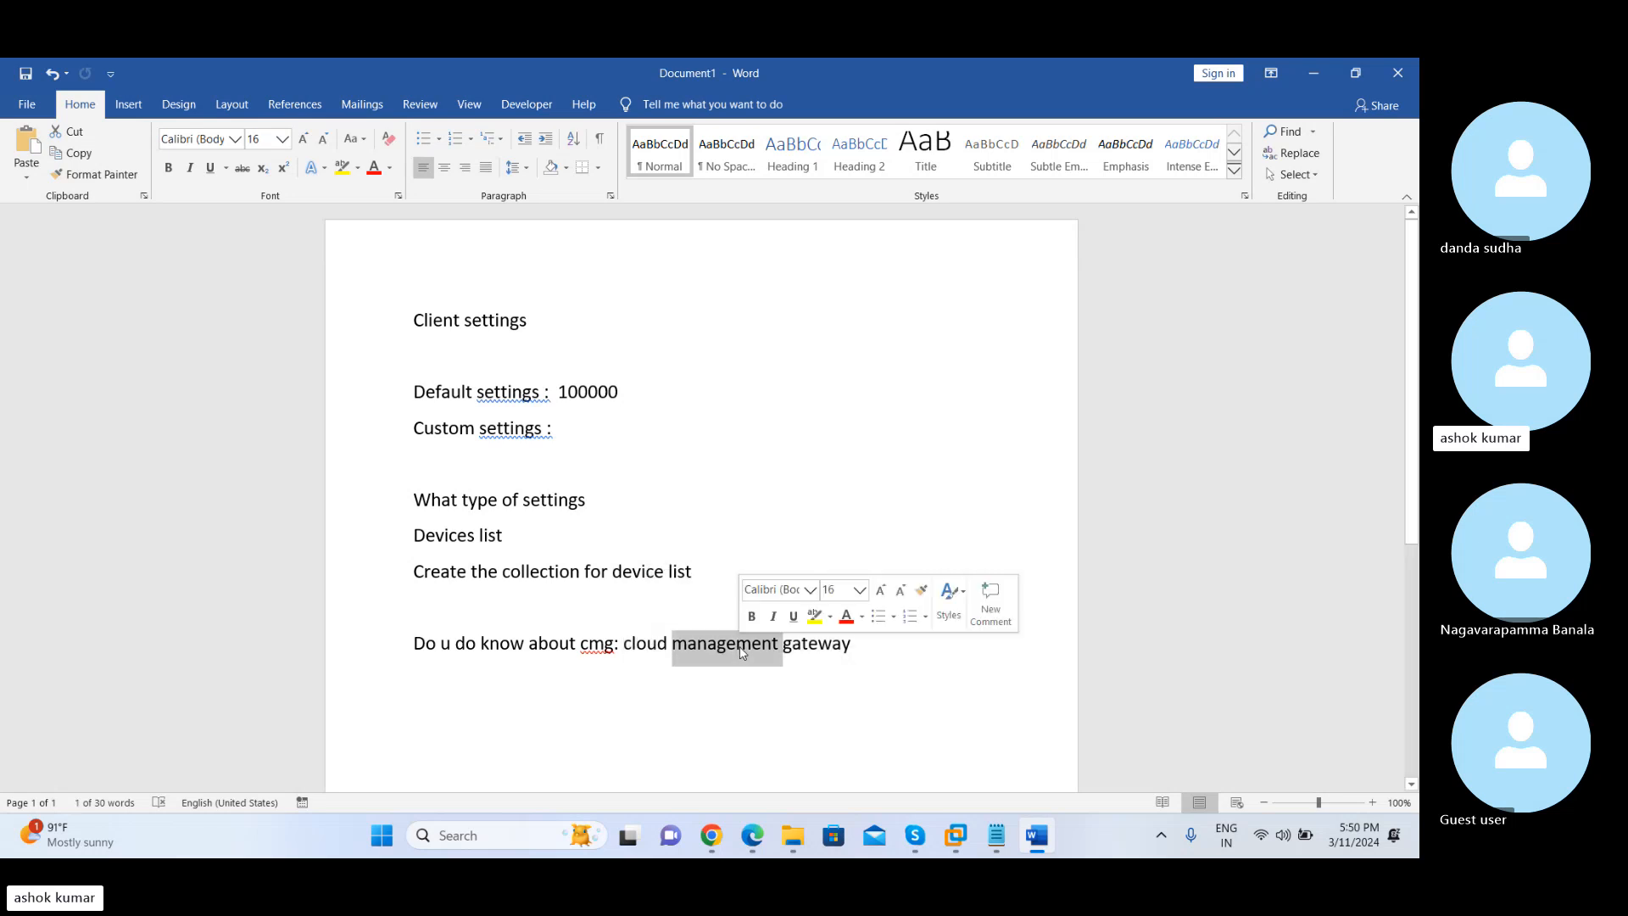
{"action": "left_click", "coordinate": [883, 647]}
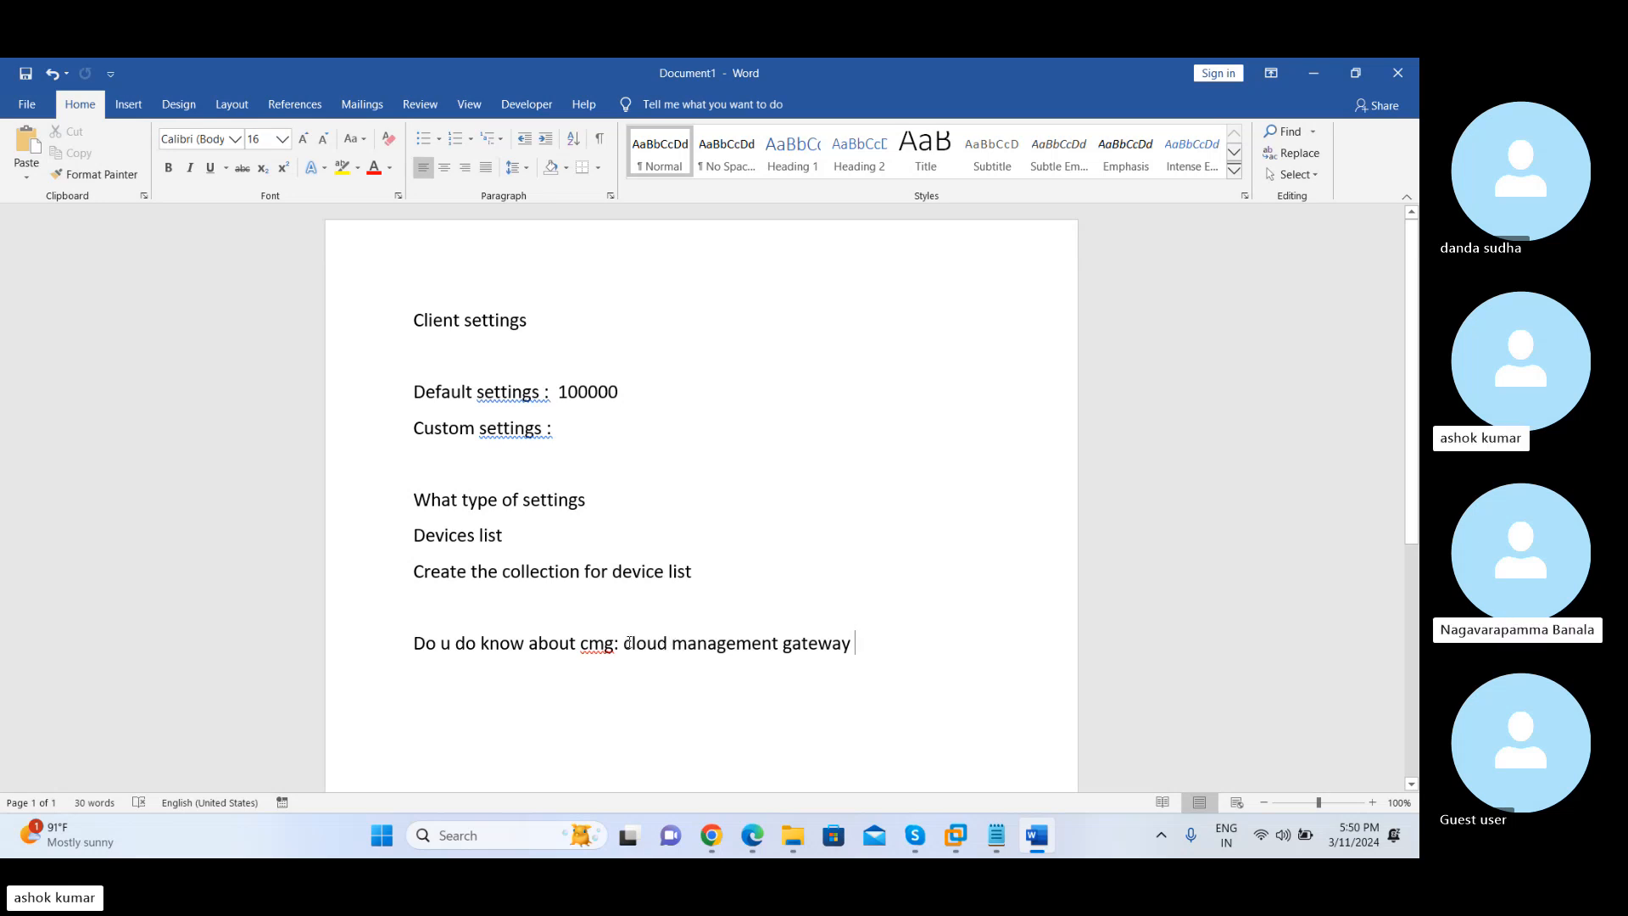
{"action": "left_click_drag", "start_coordinate": [629, 642], "coordinate": [836, 640]}
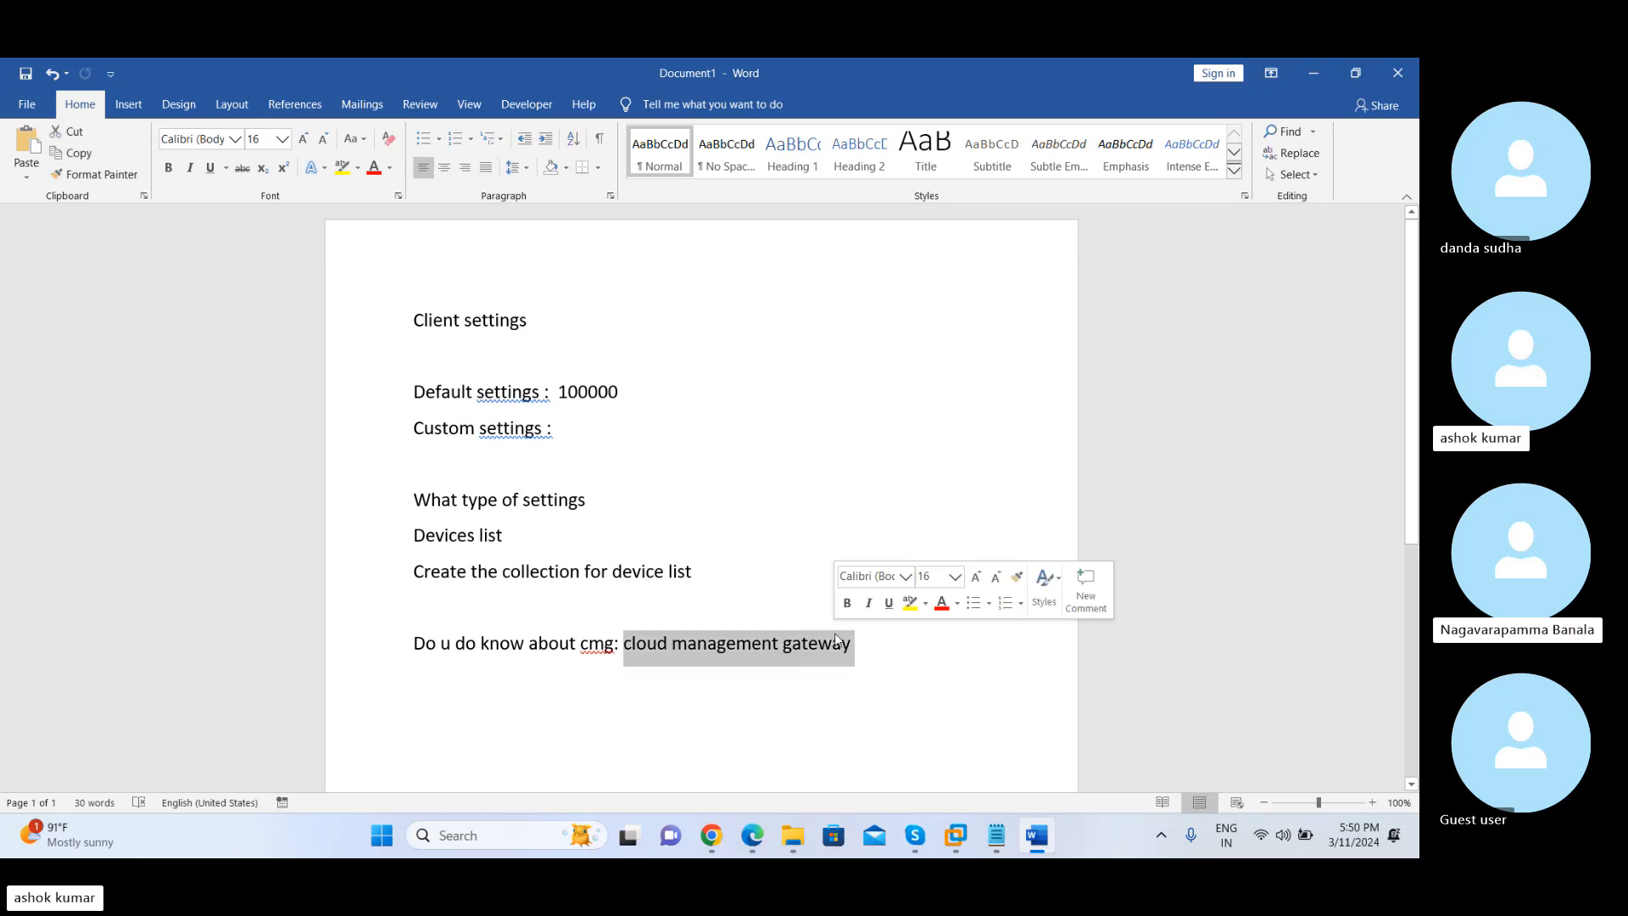
Append ": dp" to the end of the cloud management gateway line and highlight it
{"action": "left_click", "coordinate": [862, 643]}
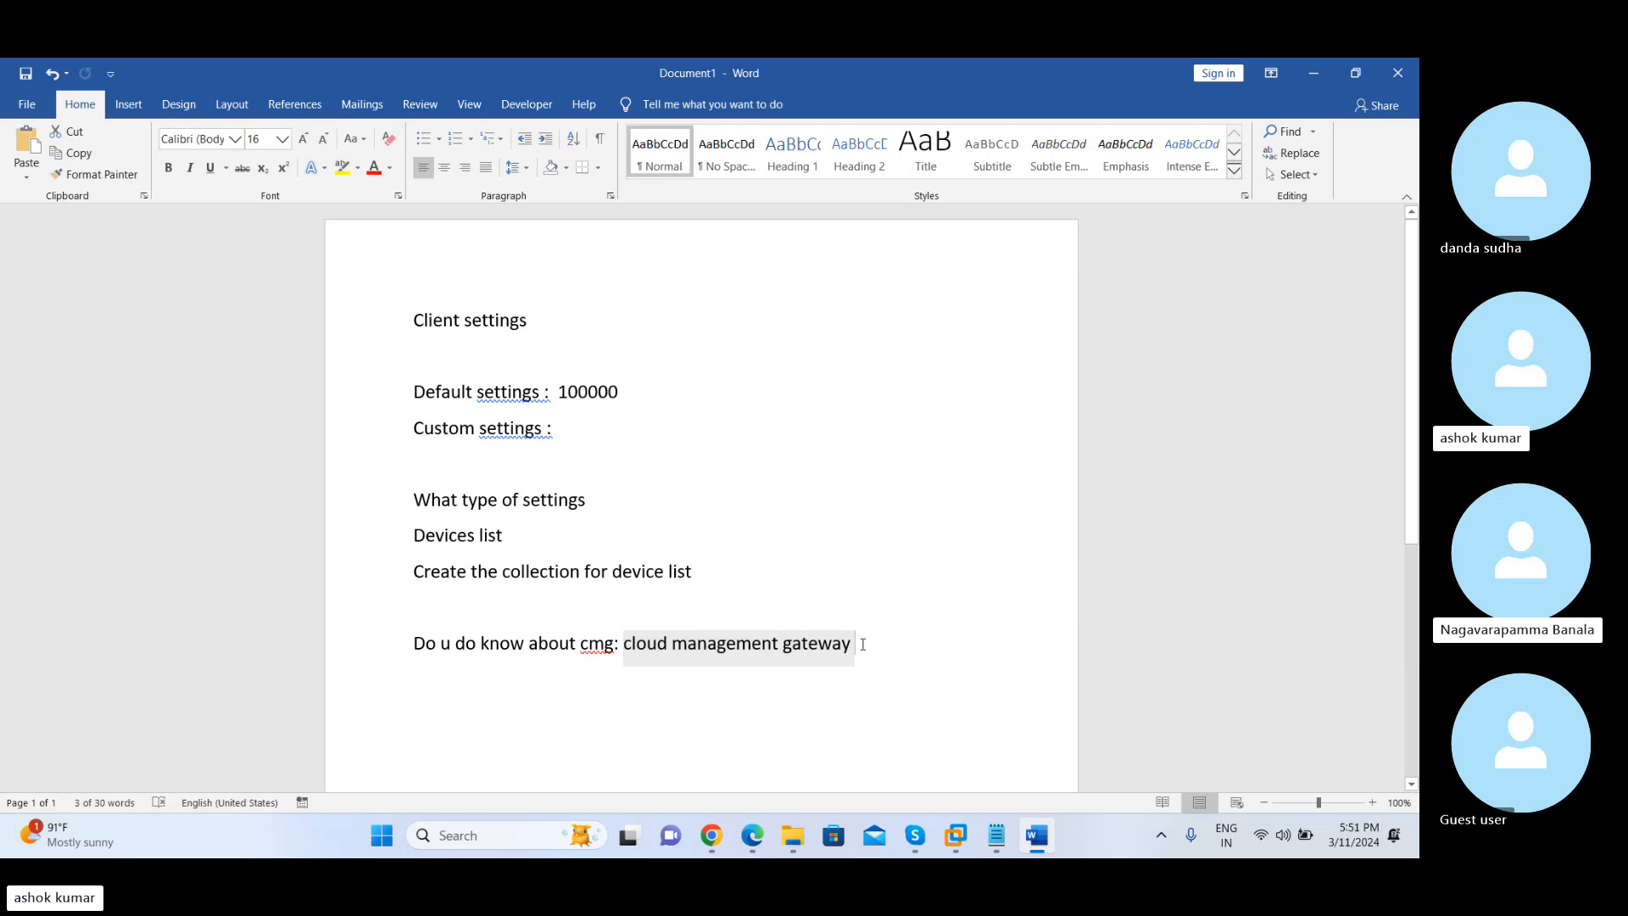
{"action": "type", "text": ": "}
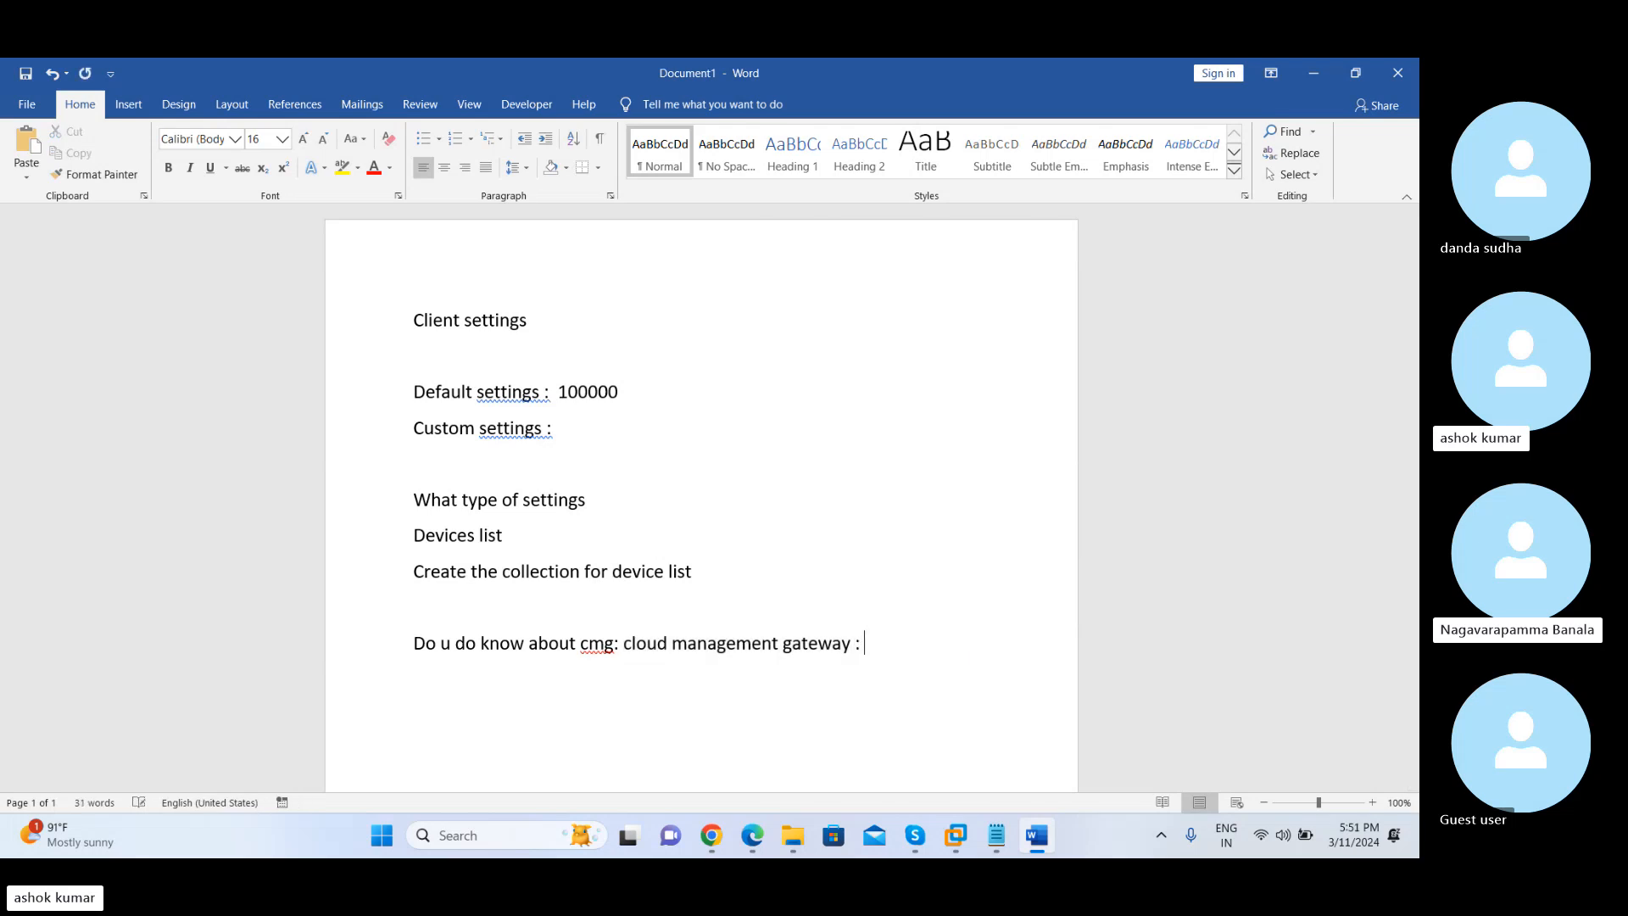
{"action": "type", "text": "dp"}
{"action": "left_click_drag", "start_coordinate": [890, 647], "coordinate": [865, 648]}
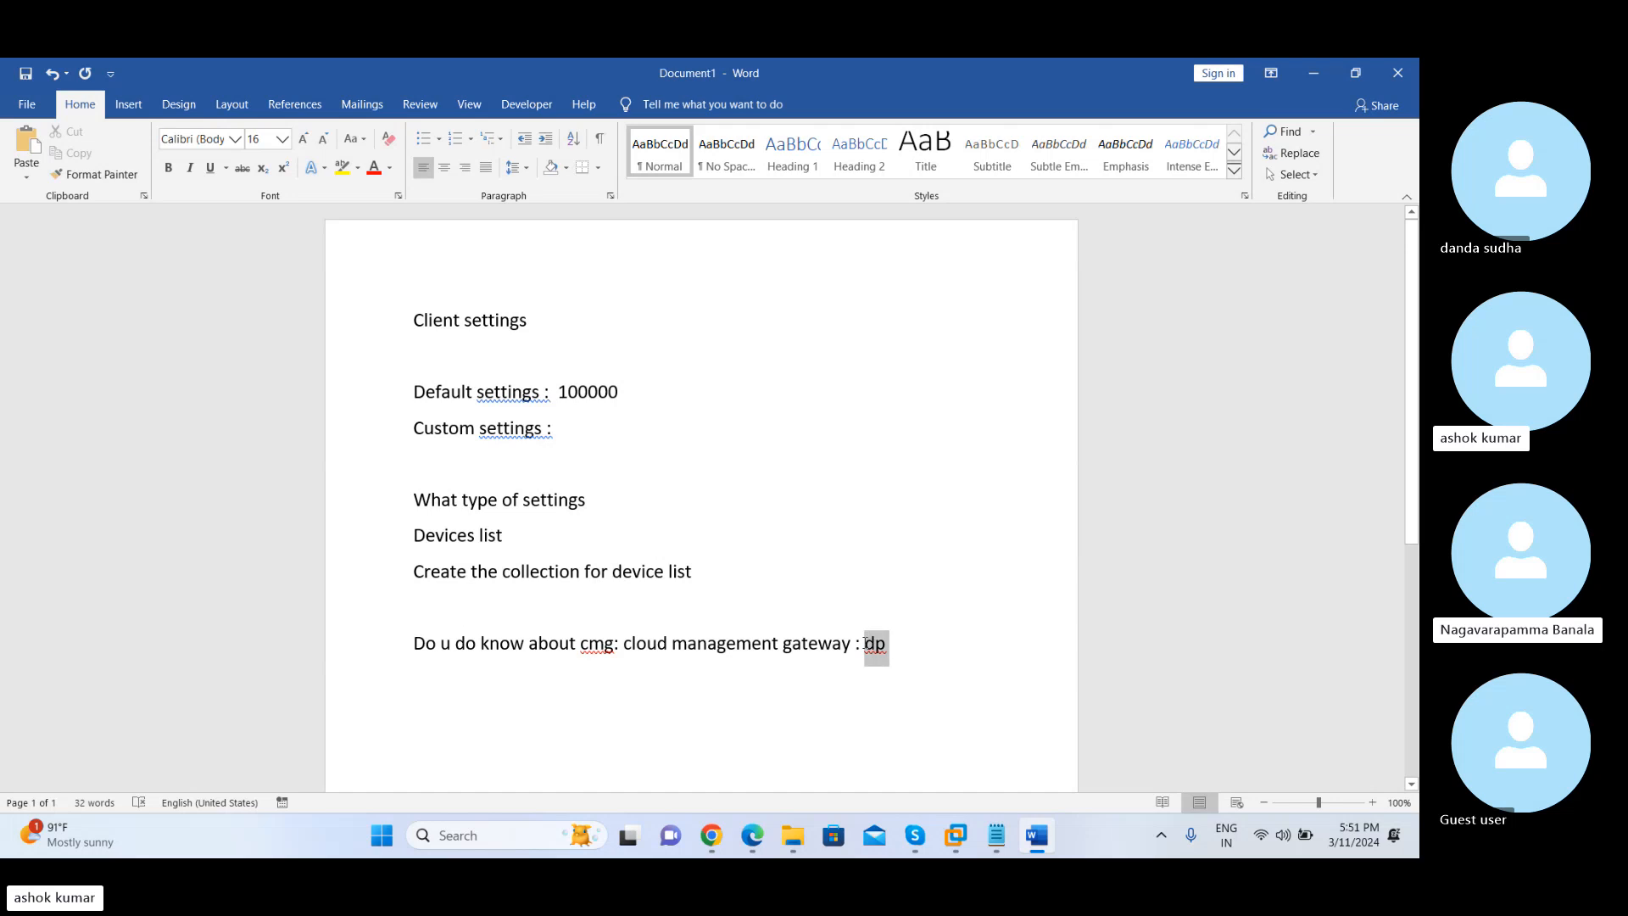
Return to VMware Workstation and set Allow access to cloud distribution point to Yes in the Cloud Services settings
{"action": "key", "text": "alt+Tab"}
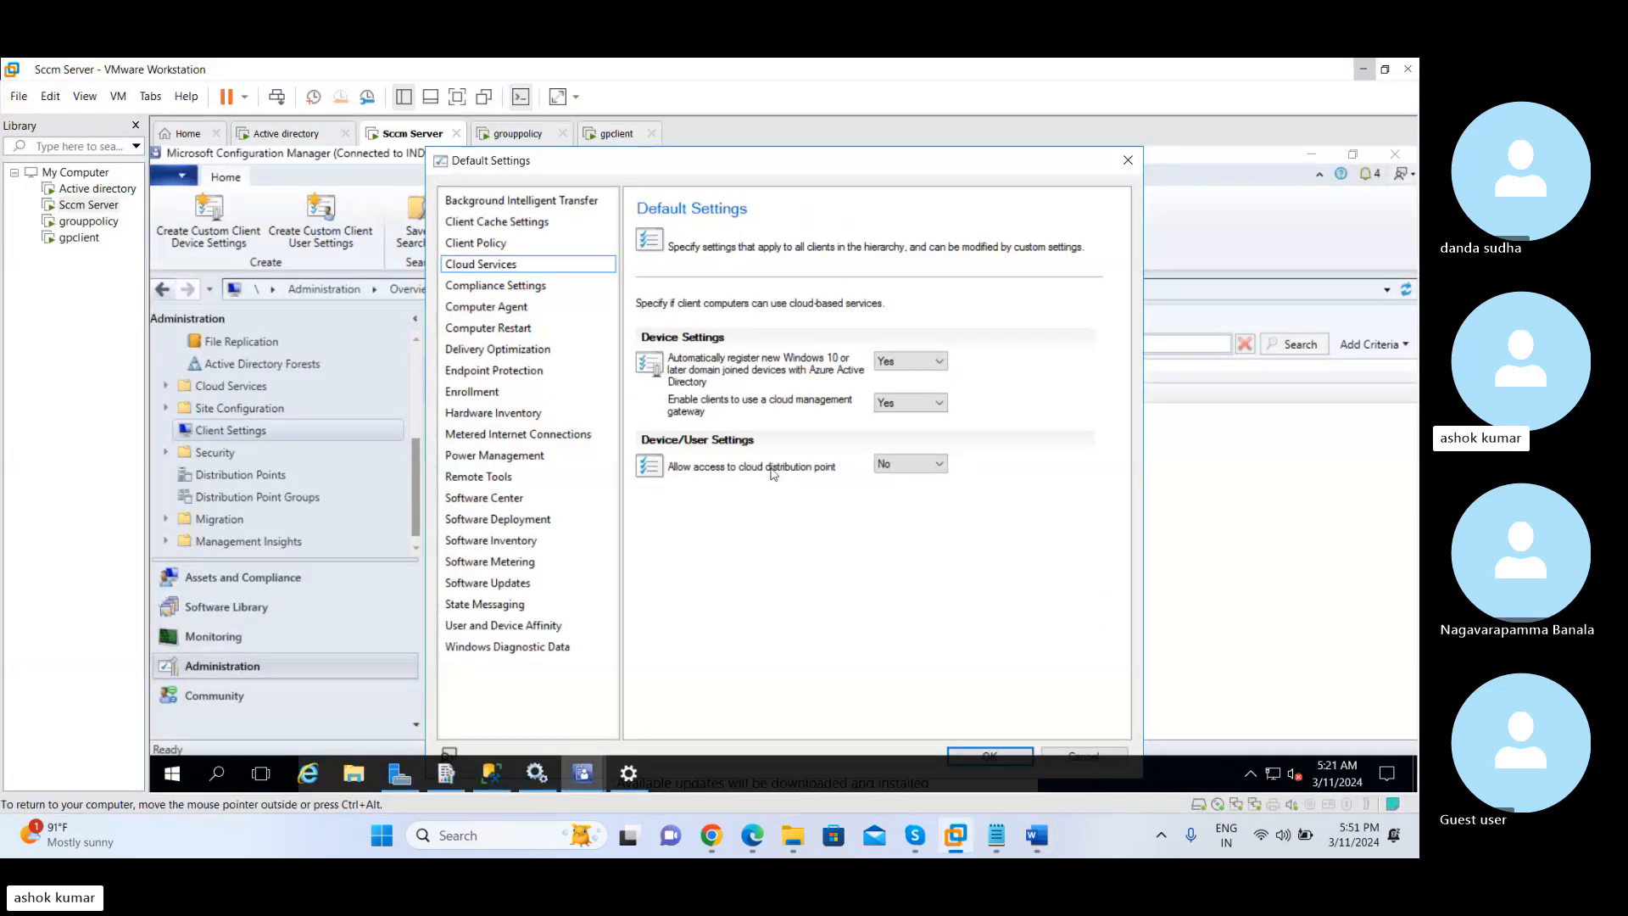
{"action": "left_click", "coordinate": [883, 467]}
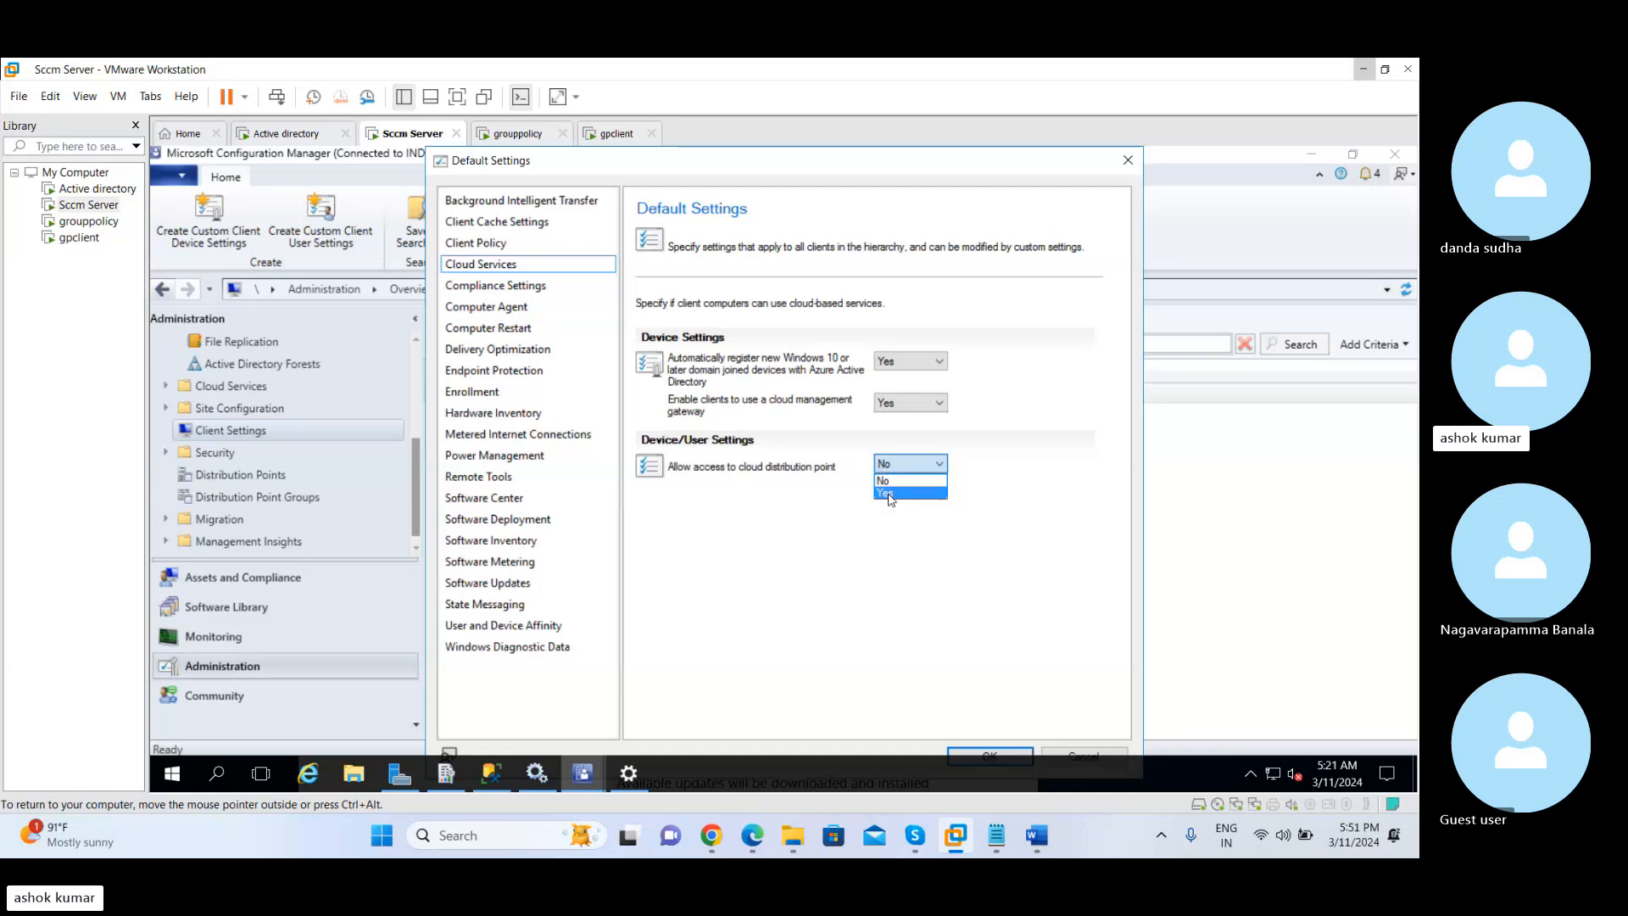
{"action": "left_click", "coordinate": [888, 480]}
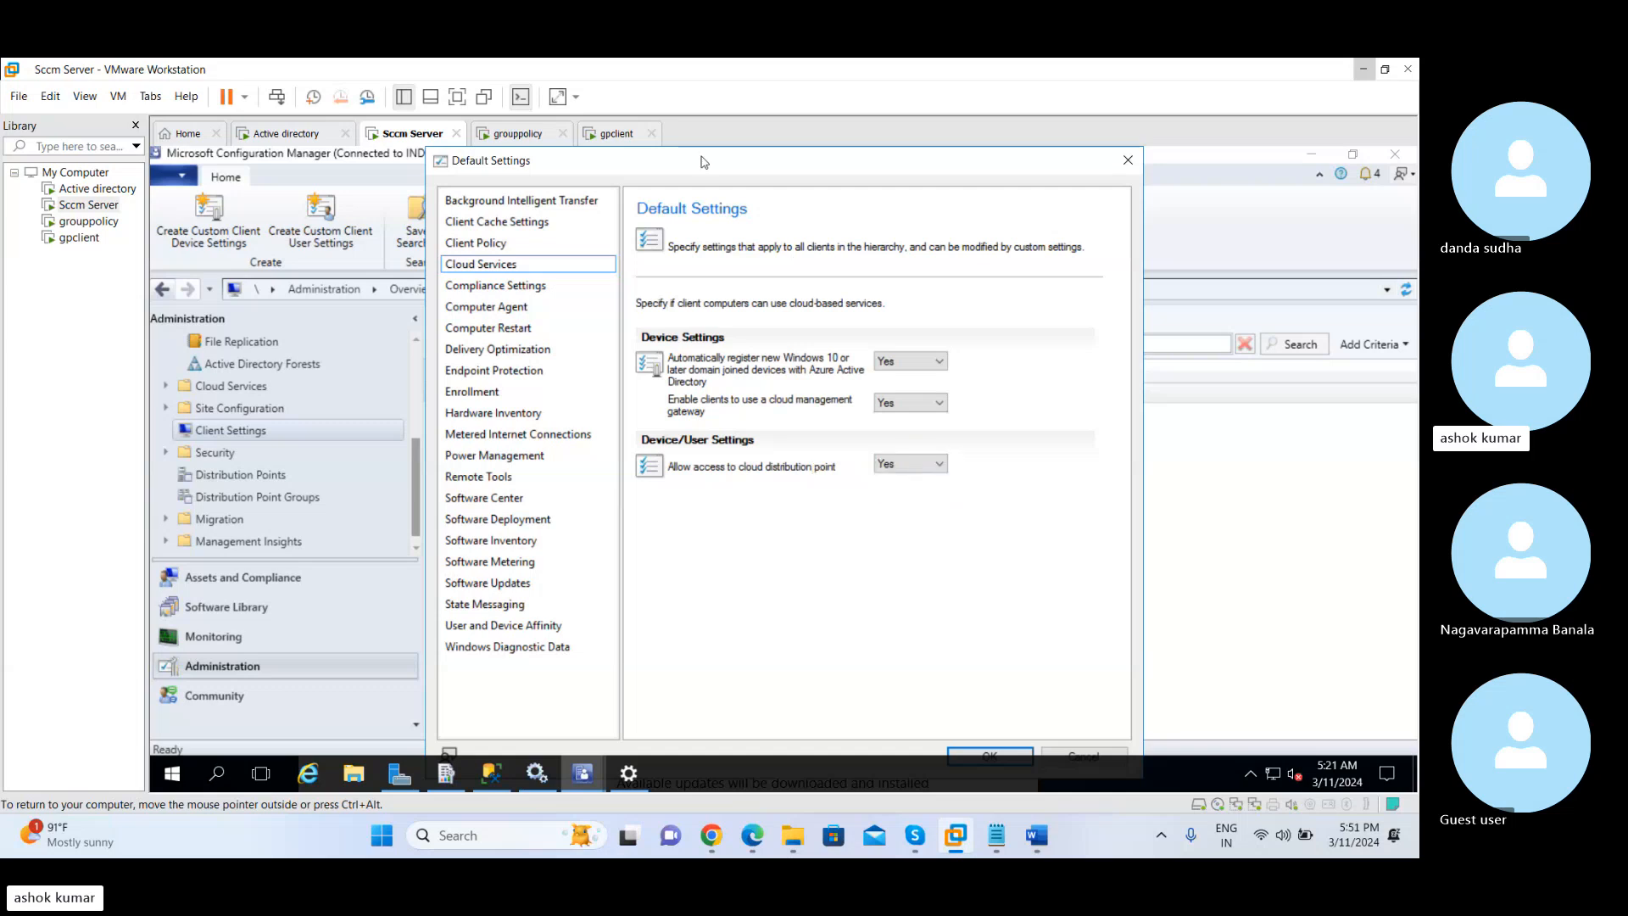
{"action": "left_click_drag", "start_coordinate": [644, 152], "coordinate": [582, 153]}
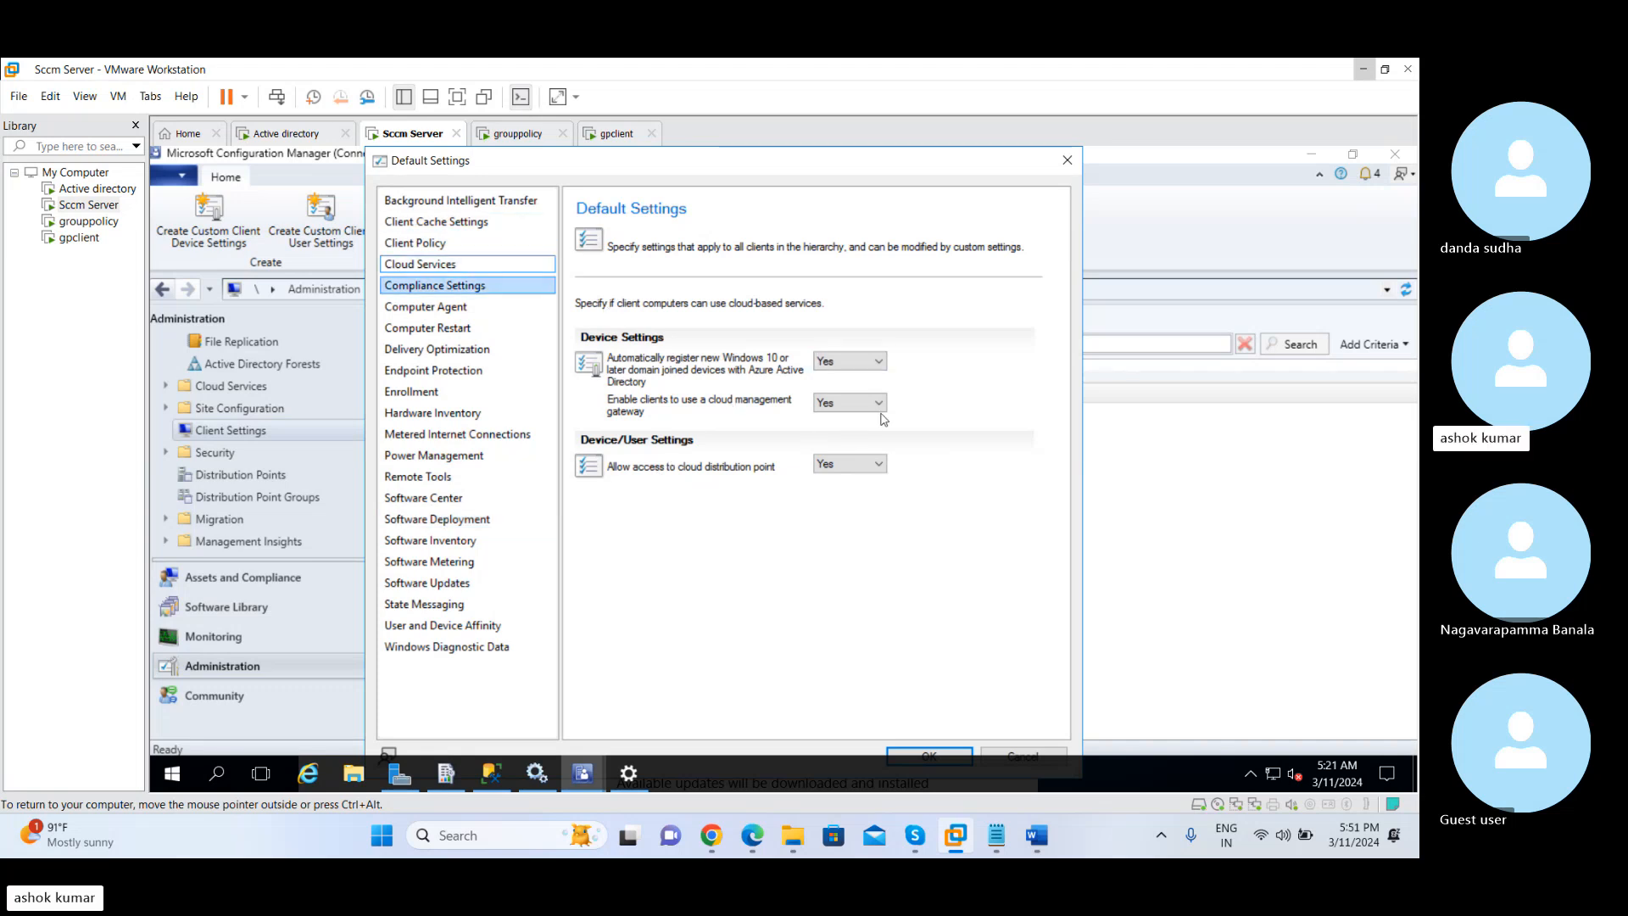
Check the Azure Active Directory registration choices, keeping Yes, and view Compliance Settings
{"action": "left_click", "coordinate": [847, 363]}
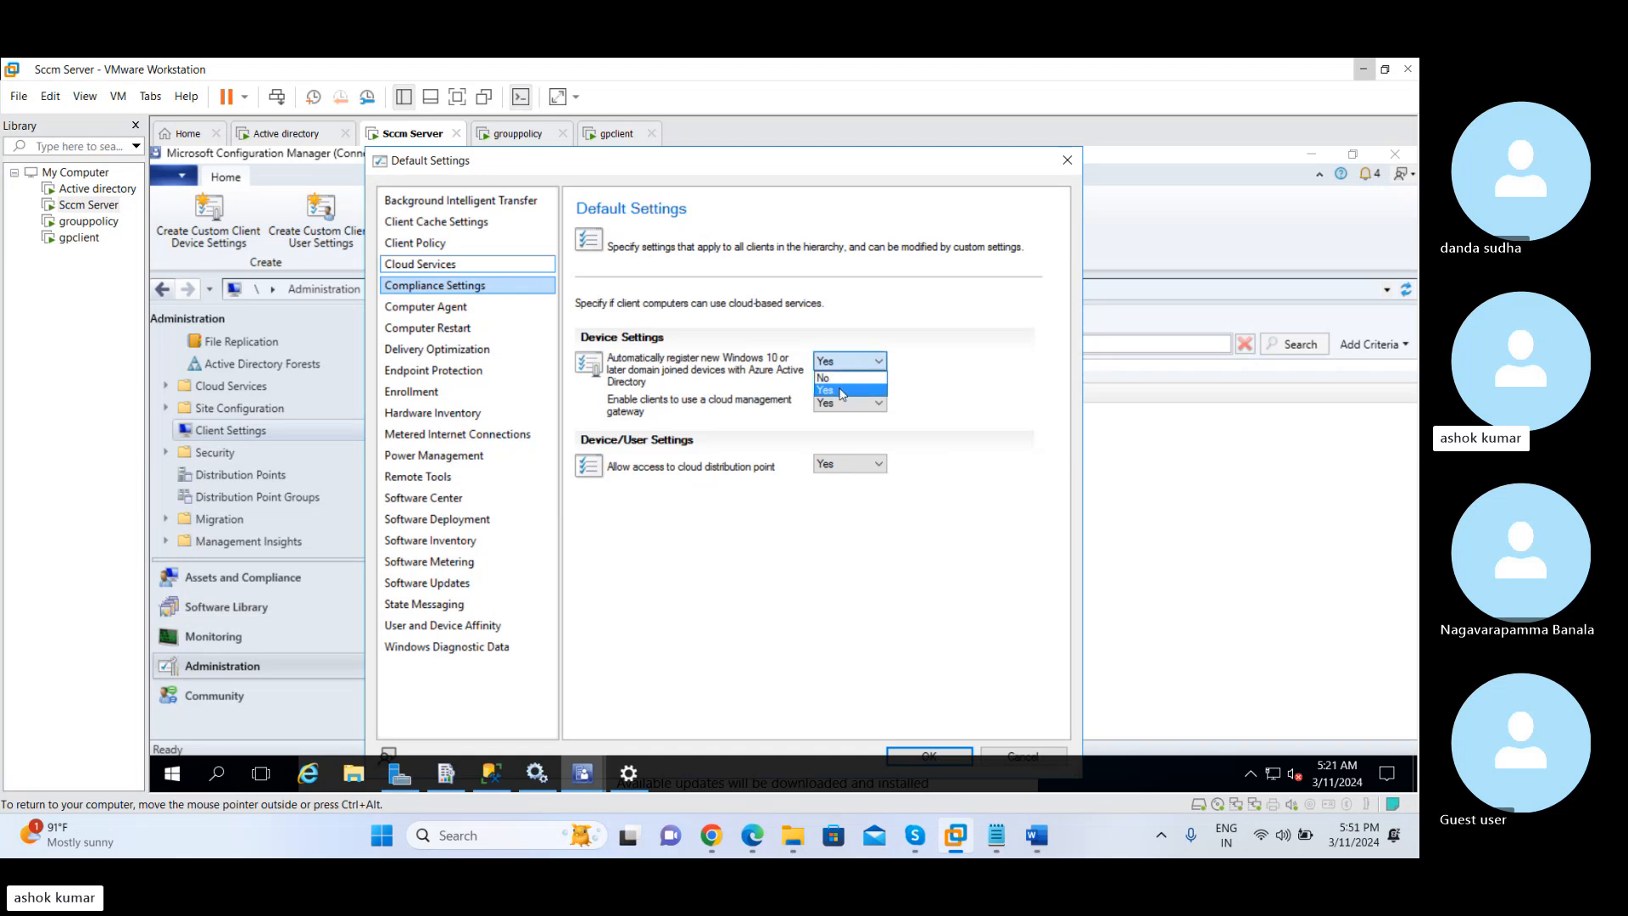
{"action": "left_click", "coordinate": [844, 393]}
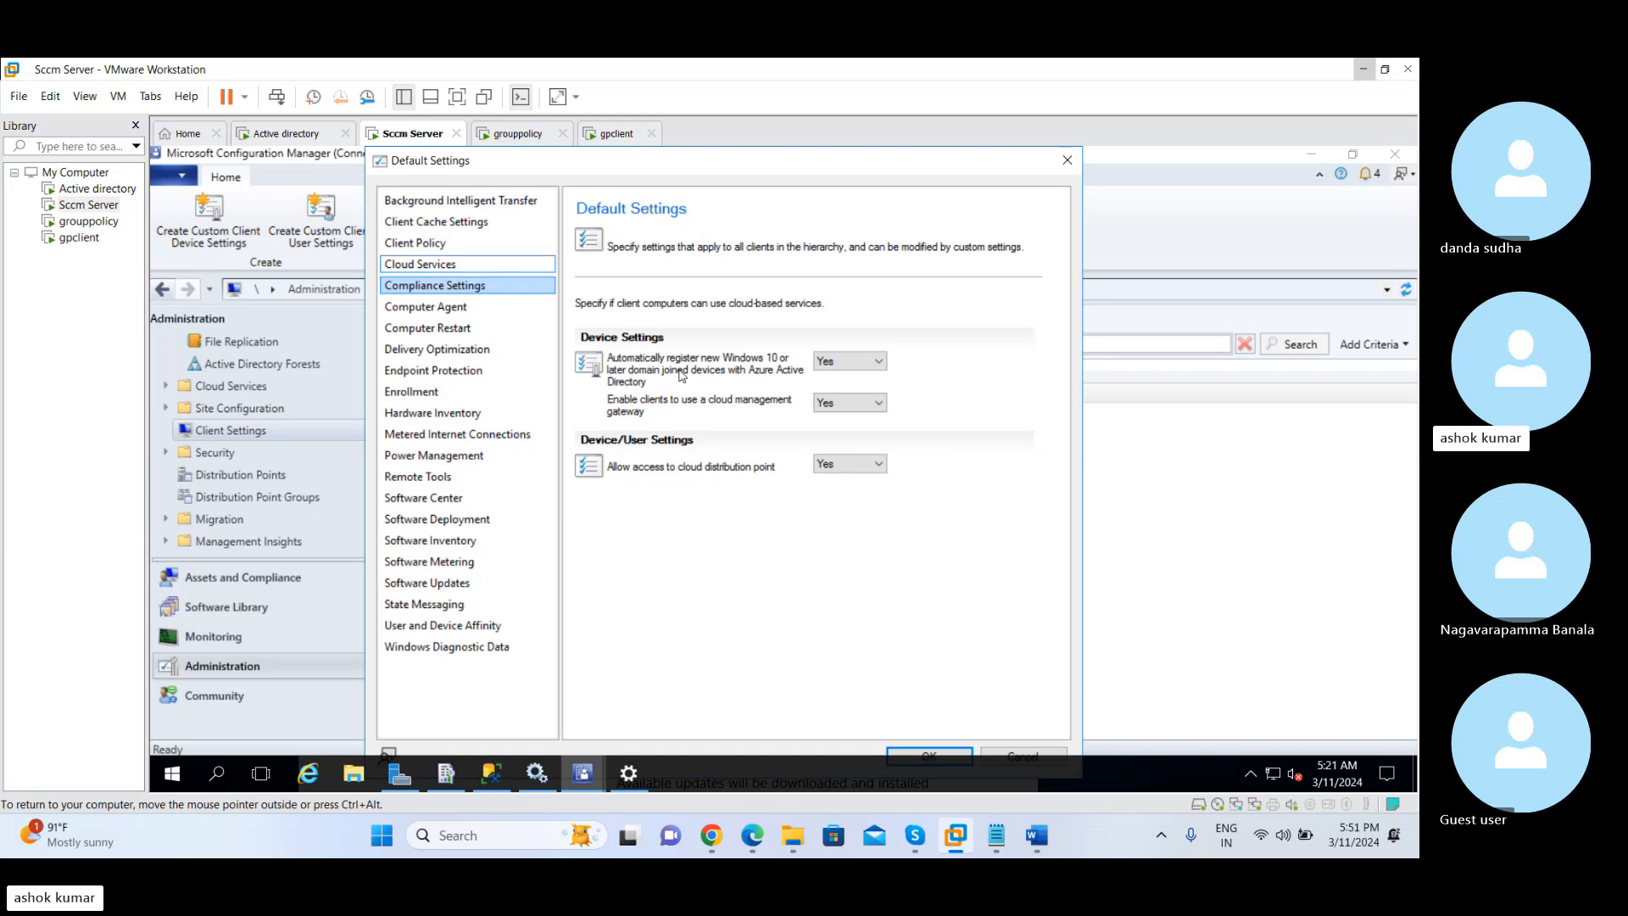
{"action": "left_click", "coordinate": [511, 291]}
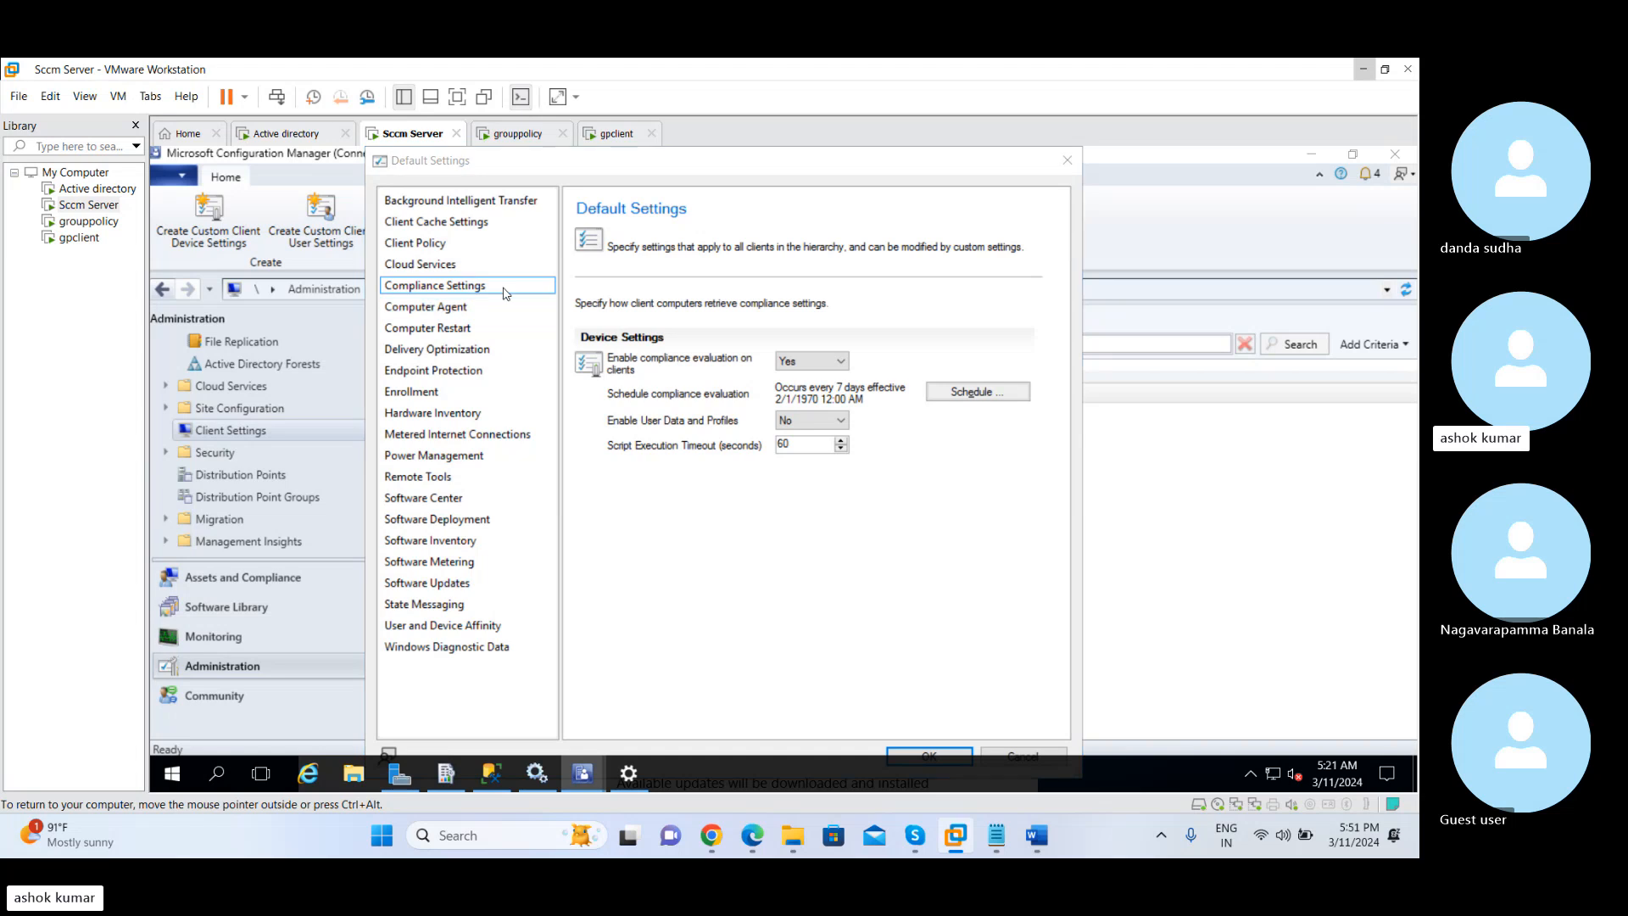
Switch back to Word and add the line "Cmd legacy ibcm : internet based client management" below the cmg line
{"action": "key", "text": "alt+Tab"}
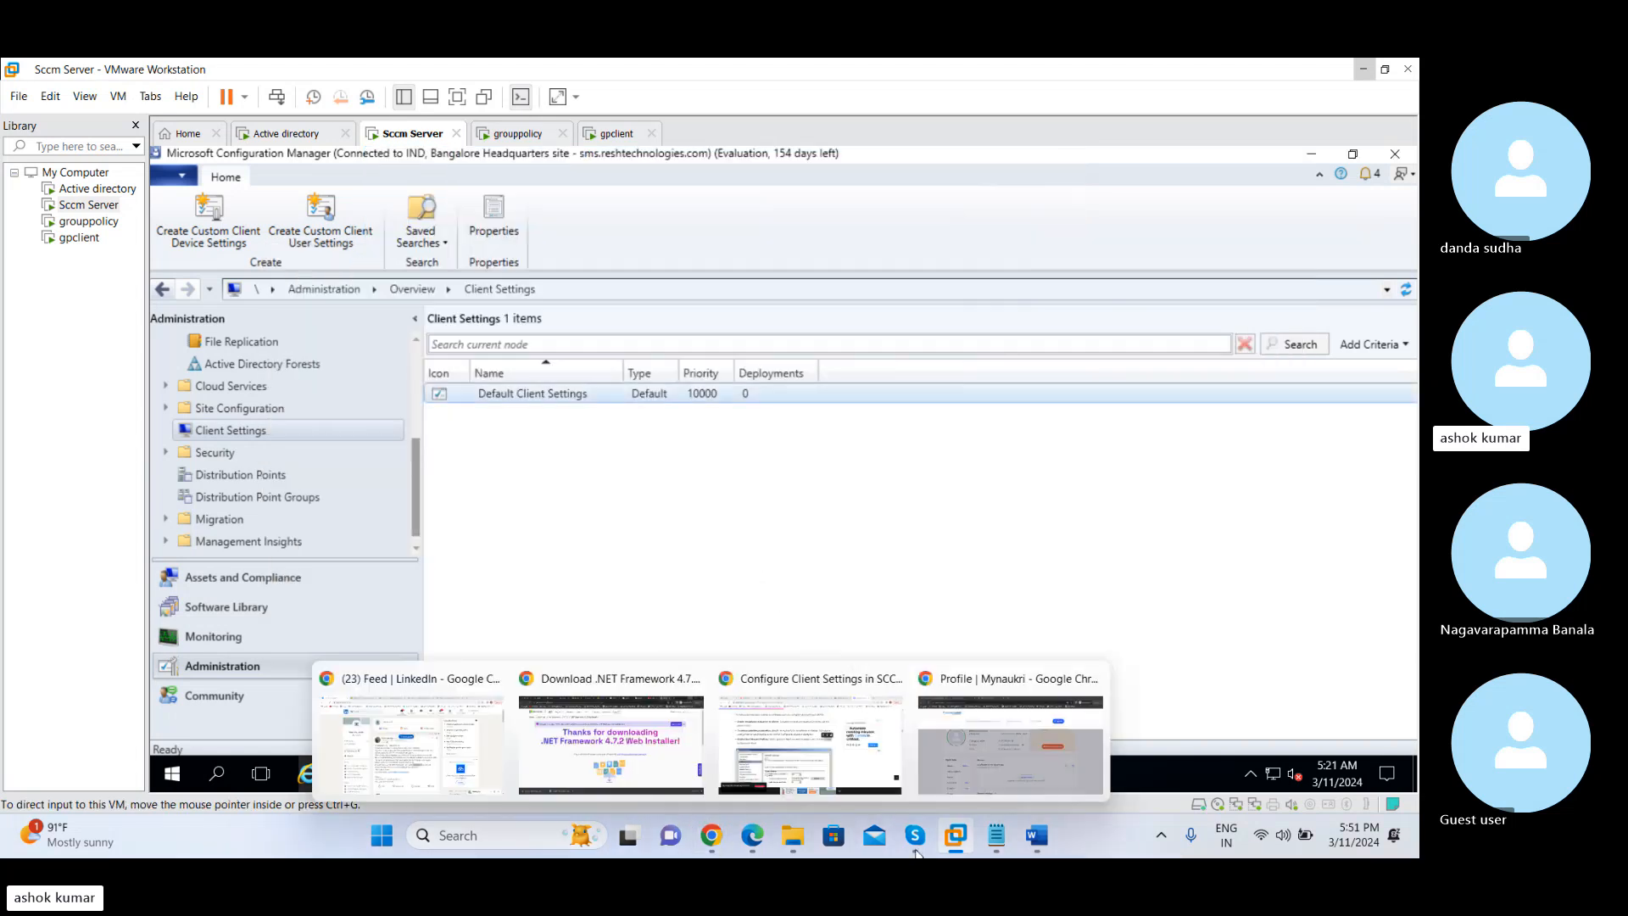
{"action": "left_click", "coordinate": [1036, 835]}
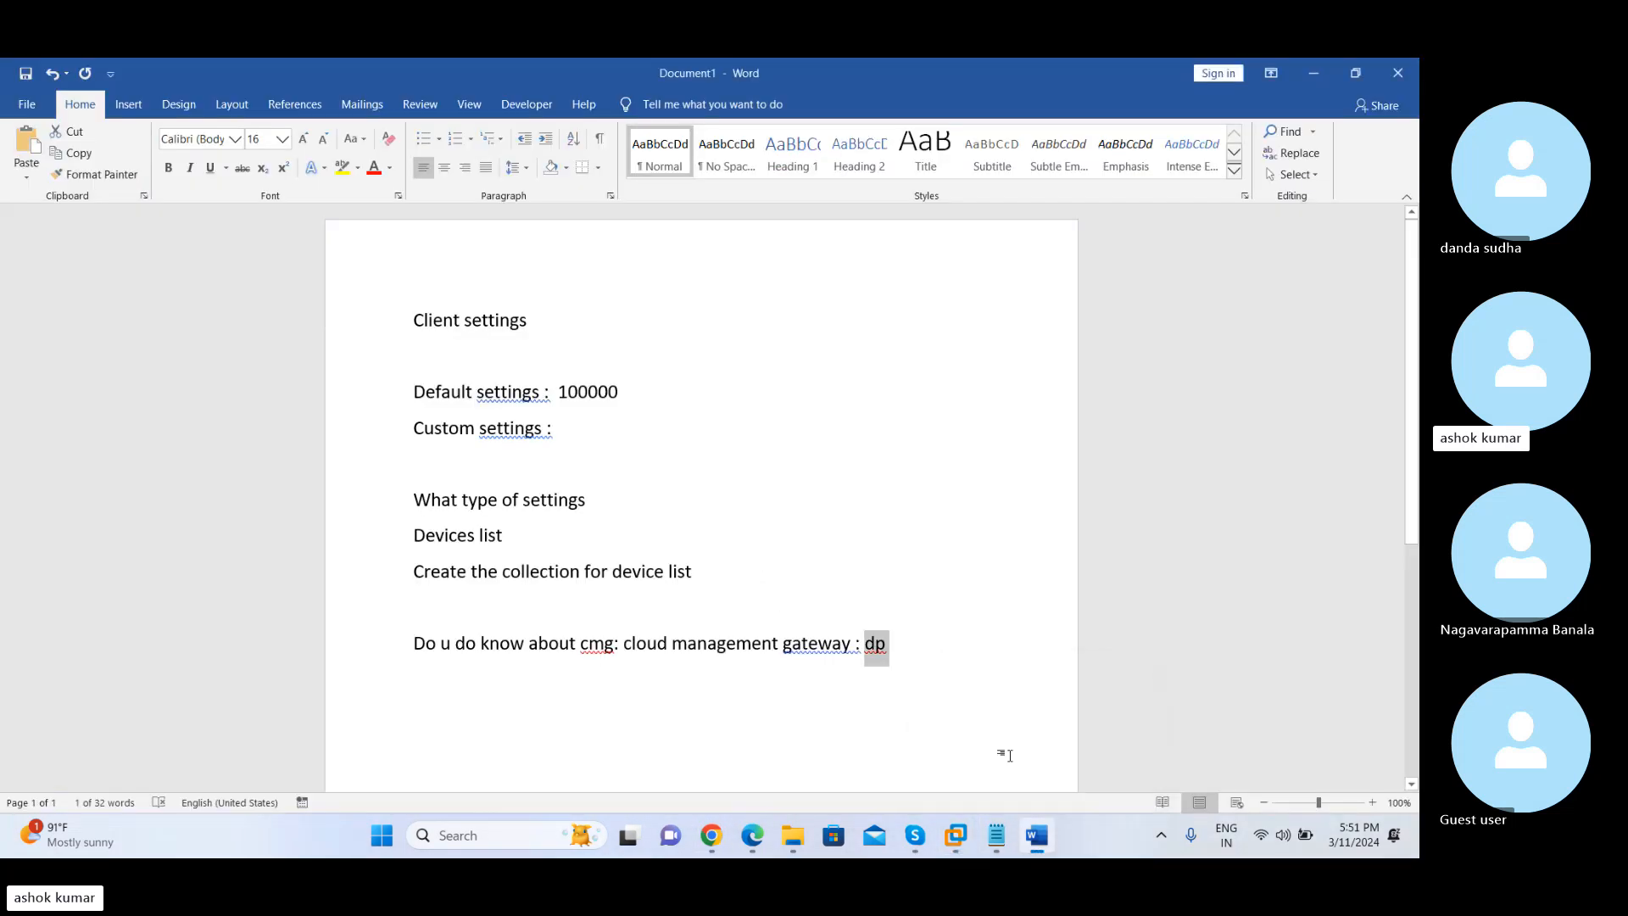
{"action": "left_click", "coordinate": [931, 653]}
{"action": "key", "text": "Return"}
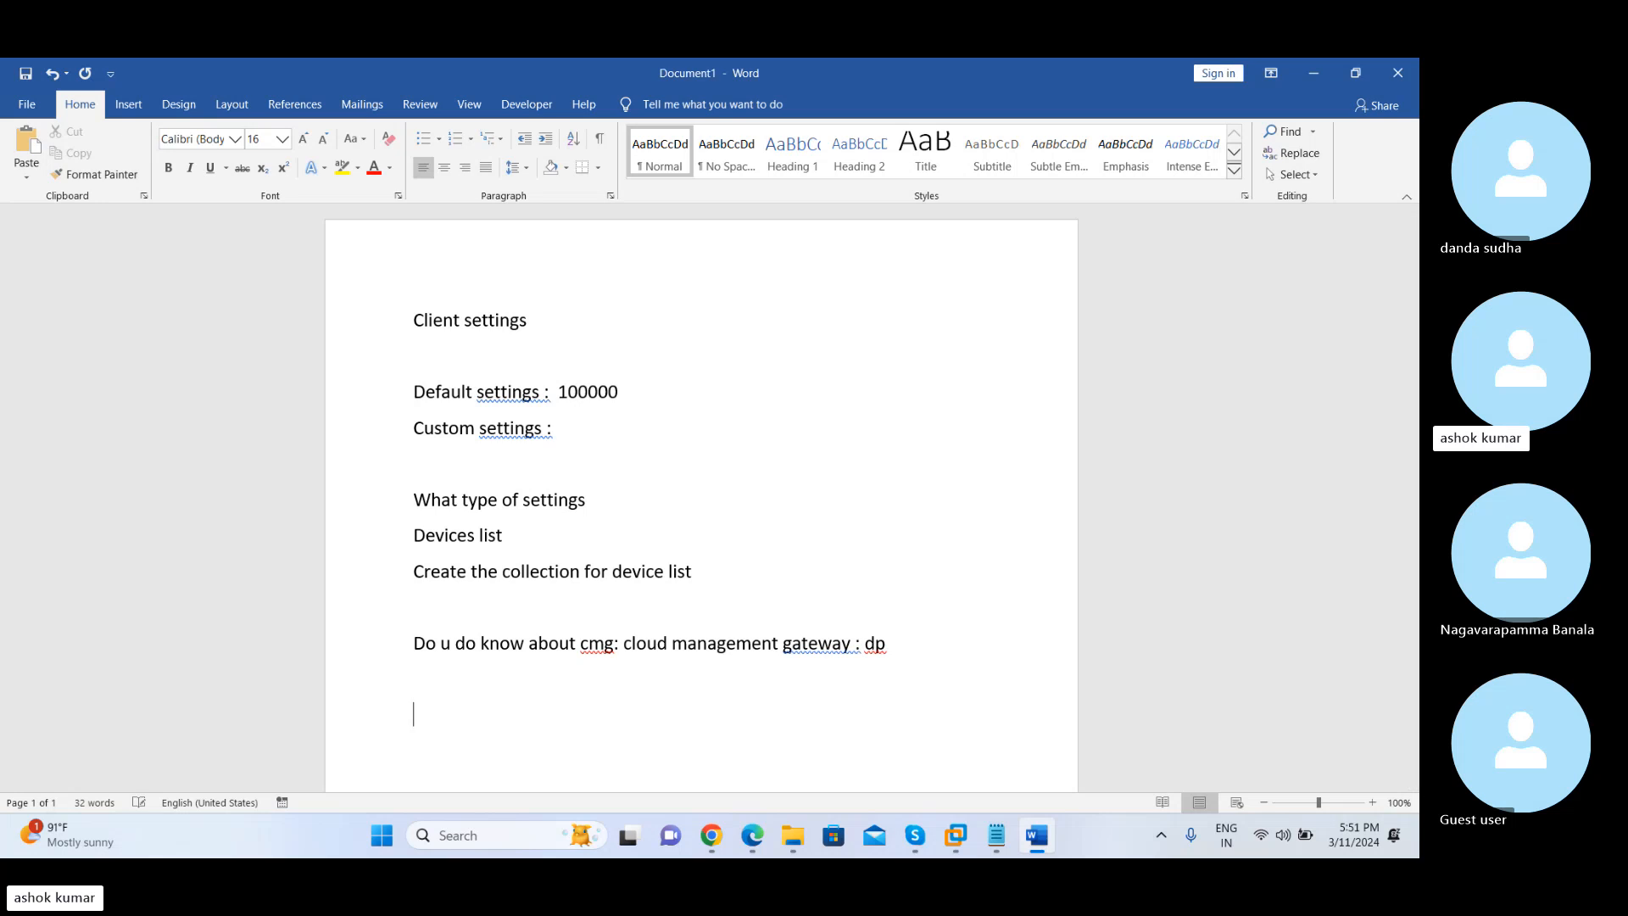
{"action": "type", "text": "cmd "}
{"action": "type", "text": "legacy "}
{"action": "type", "text": "ibcm "}
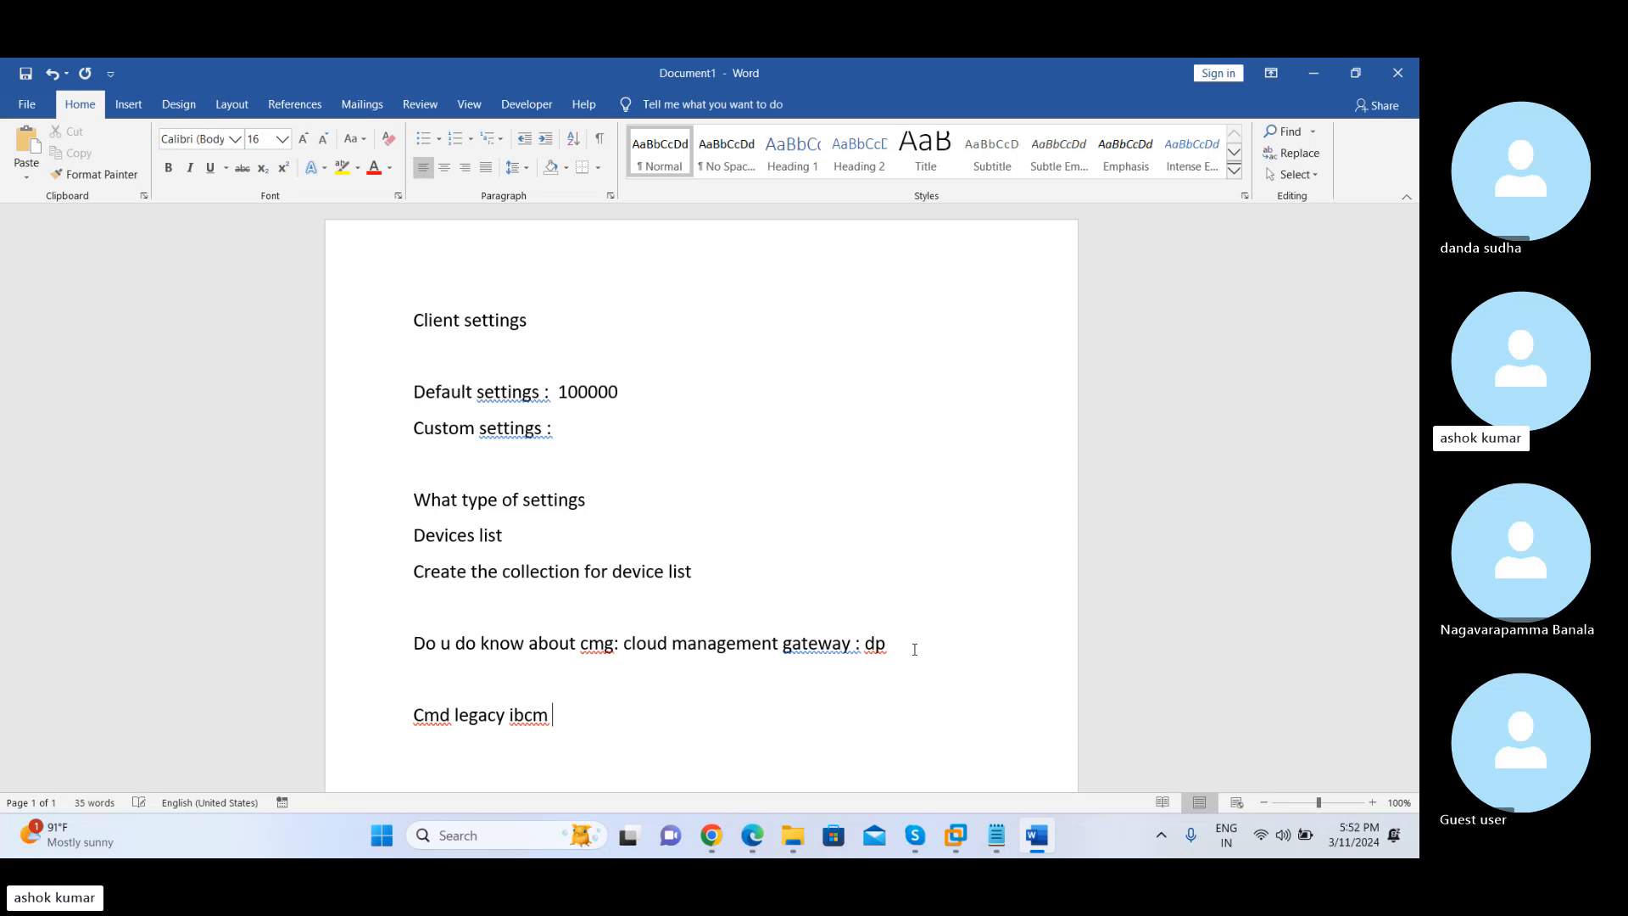
{"action": "type", "text": ": internet based clien"}
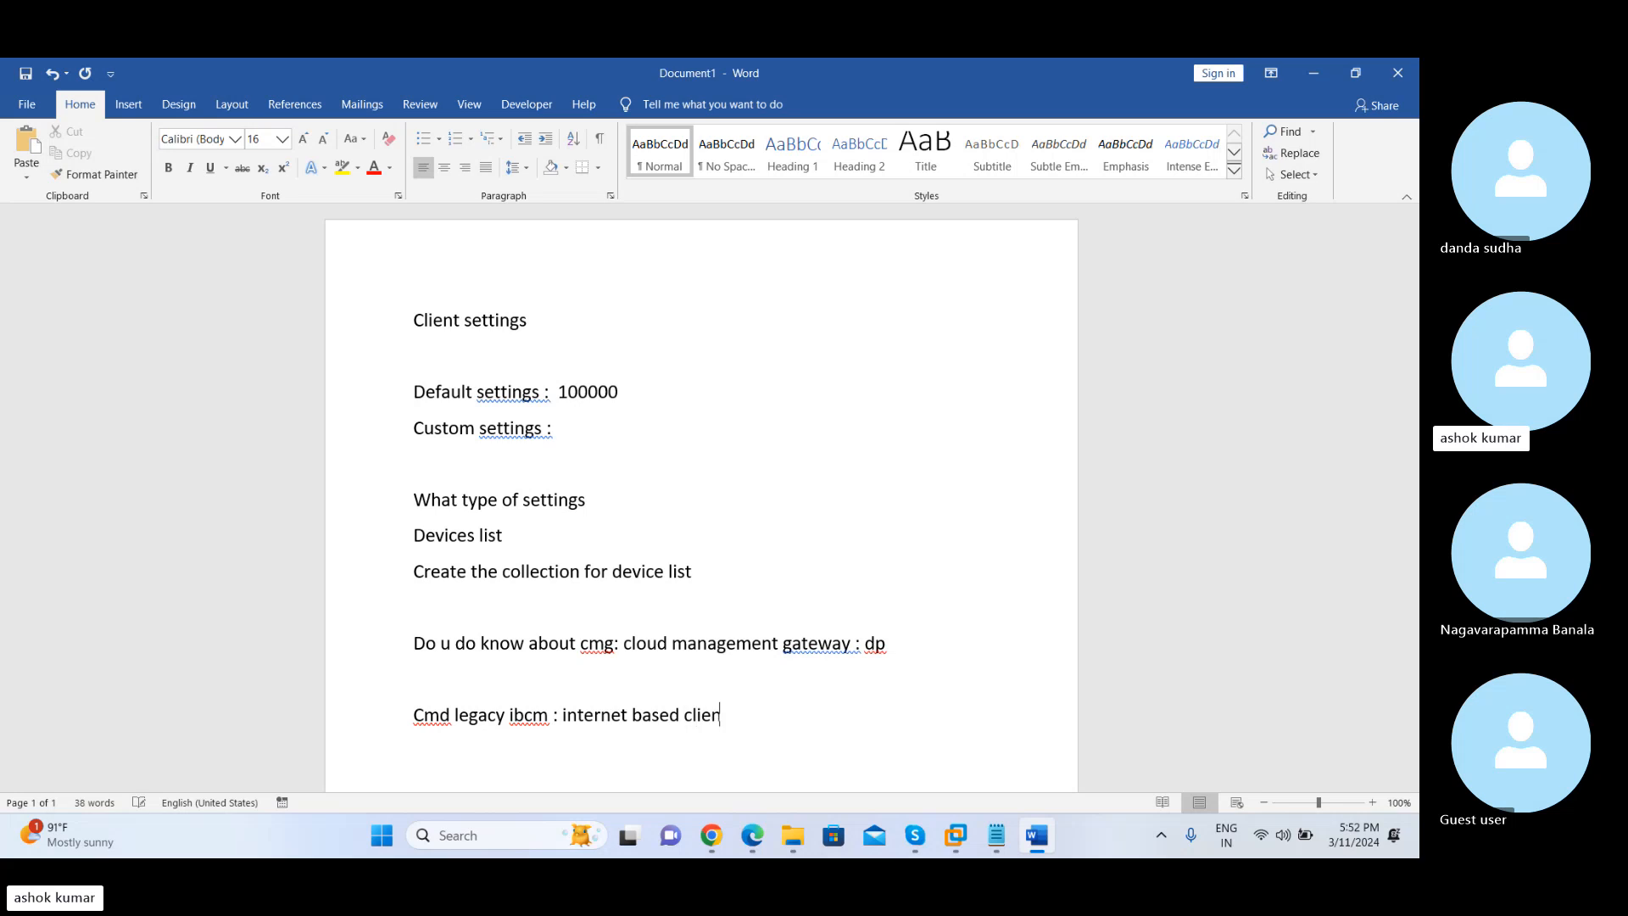
{"action": "type", "text": "t management"}
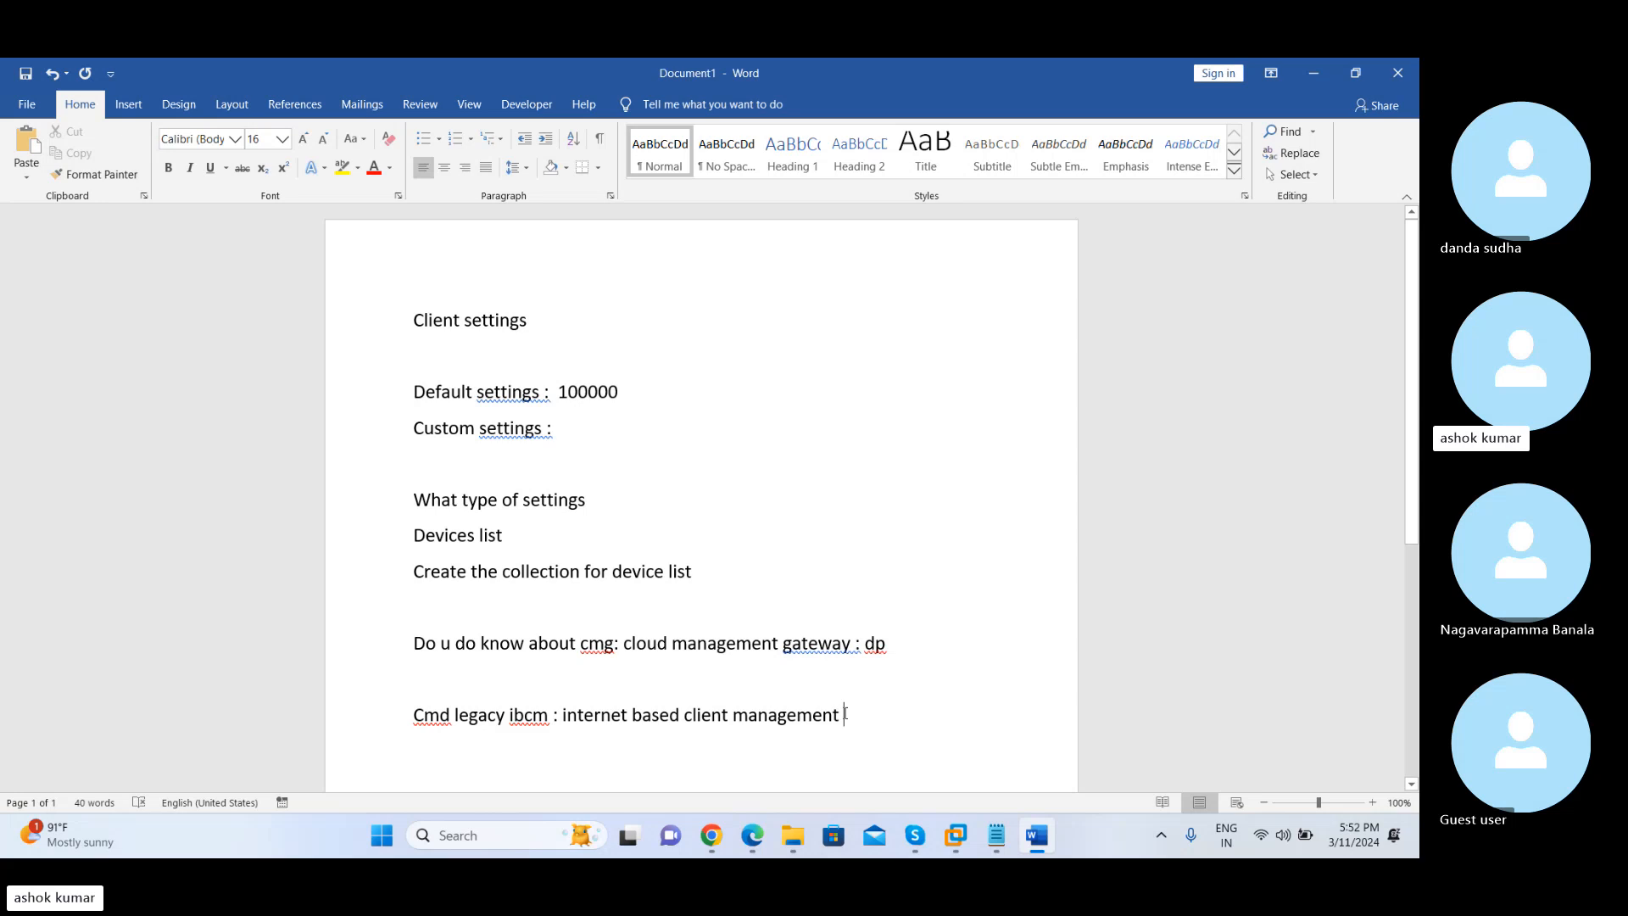
Highlight the "internet based client management" and "cloud management gateway" phrases in the Word notes while comparing both concepts
{"action": "left_click_drag", "start_coordinate": [845, 721], "coordinate": [583, 727]}
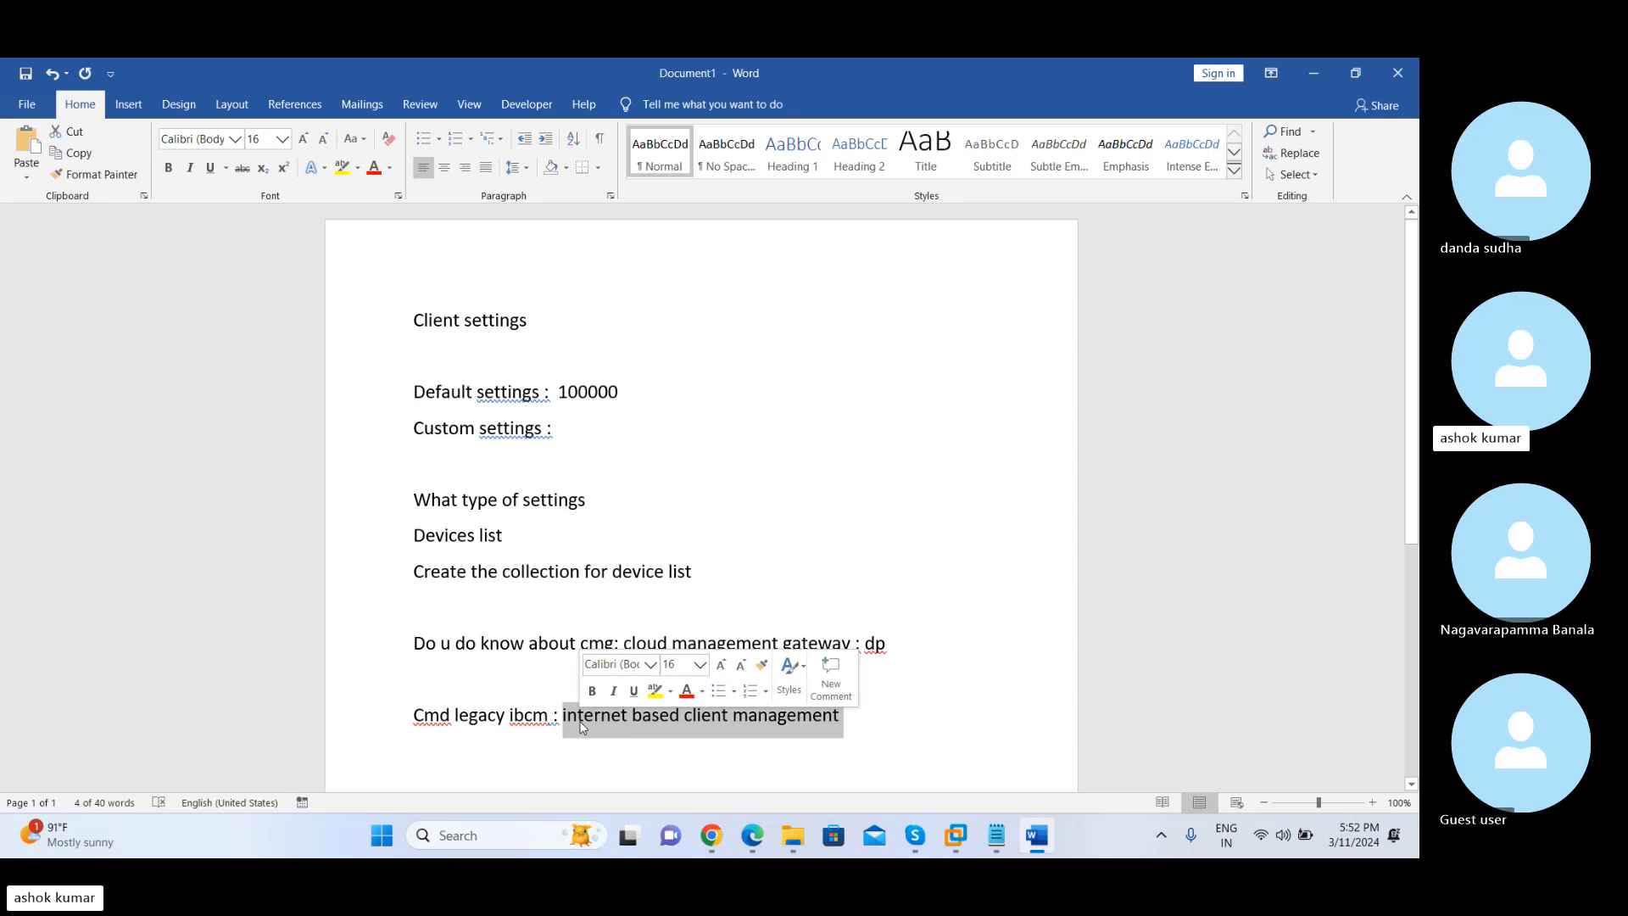
{"action": "double_click", "coordinate": [680, 717]}
{"action": "left_click", "coordinate": [682, 718]}
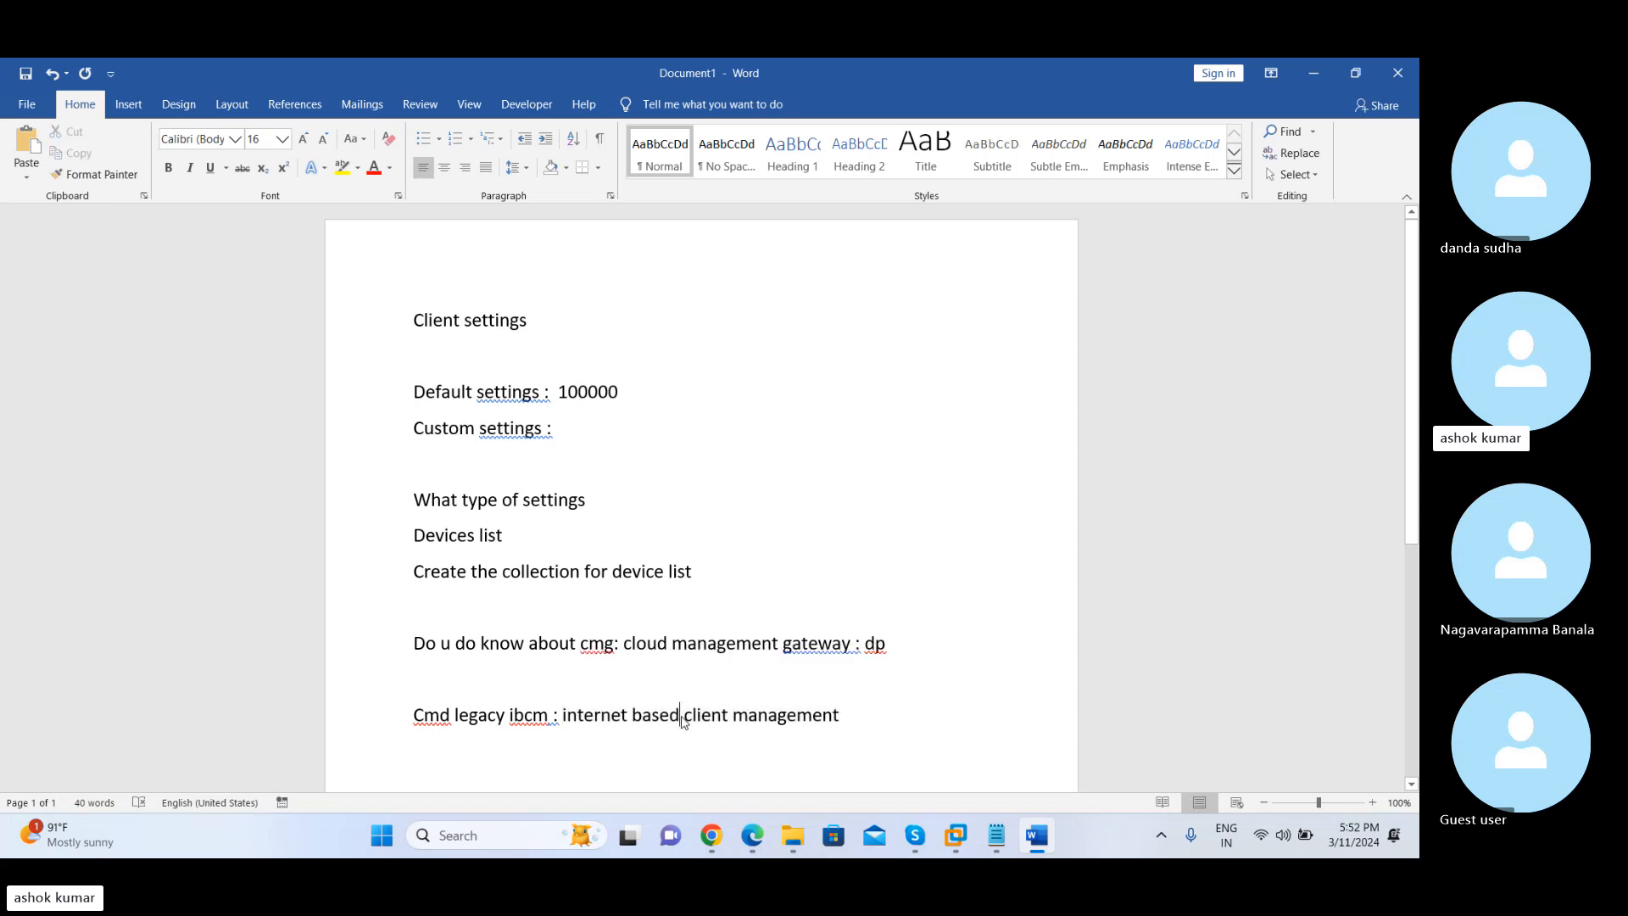
{"action": "left_click_drag", "start_coordinate": [563, 715], "coordinate": [630, 734]}
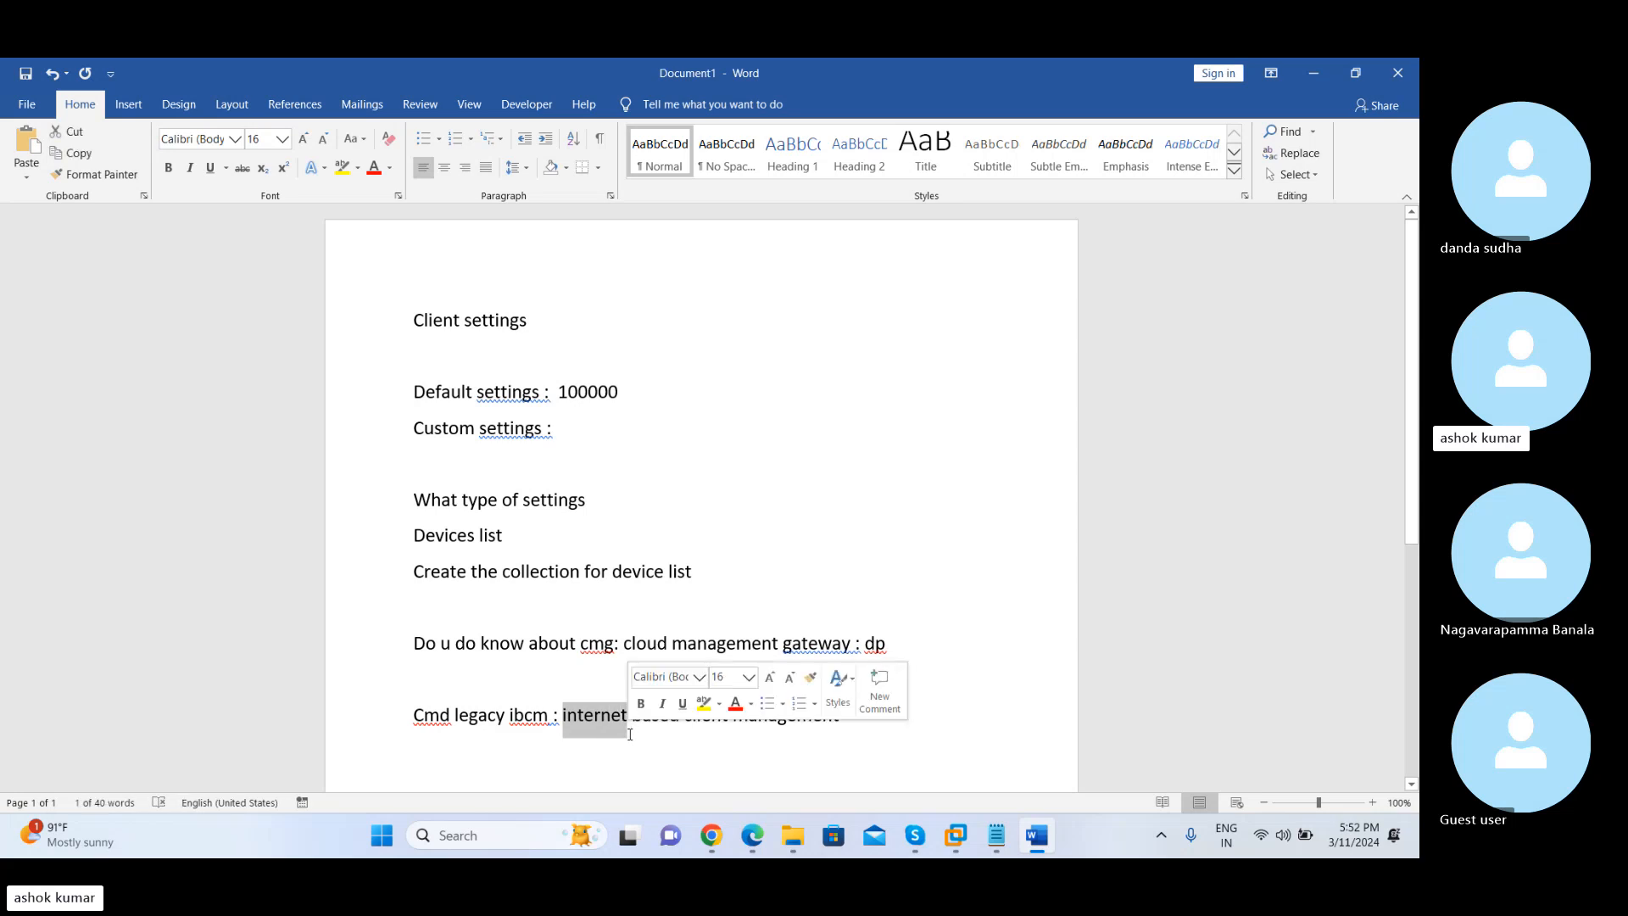
{"action": "key", "text": "Right"}
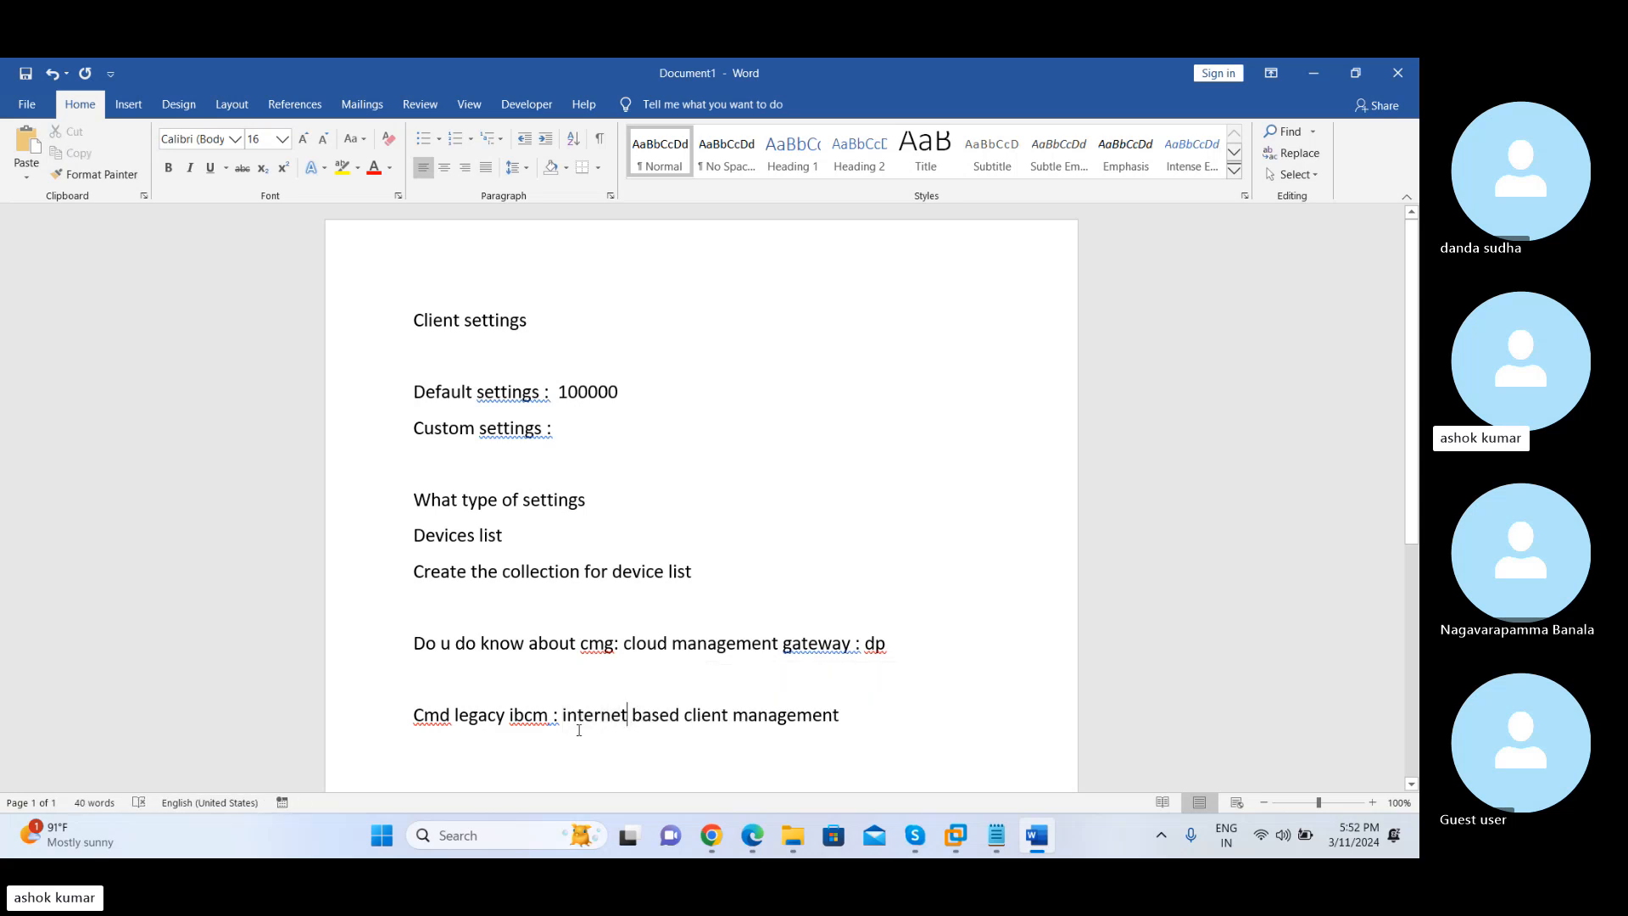
{"action": "left_click_drag", "start_coordinate": [562, 715], "coordinate": [814, 717]}
{"action": "left_click", "coordinate": [801, 736]}
{"action": "left_click_drag", "start_coordinate": [626, 647], "coordinate": [848, 651]}
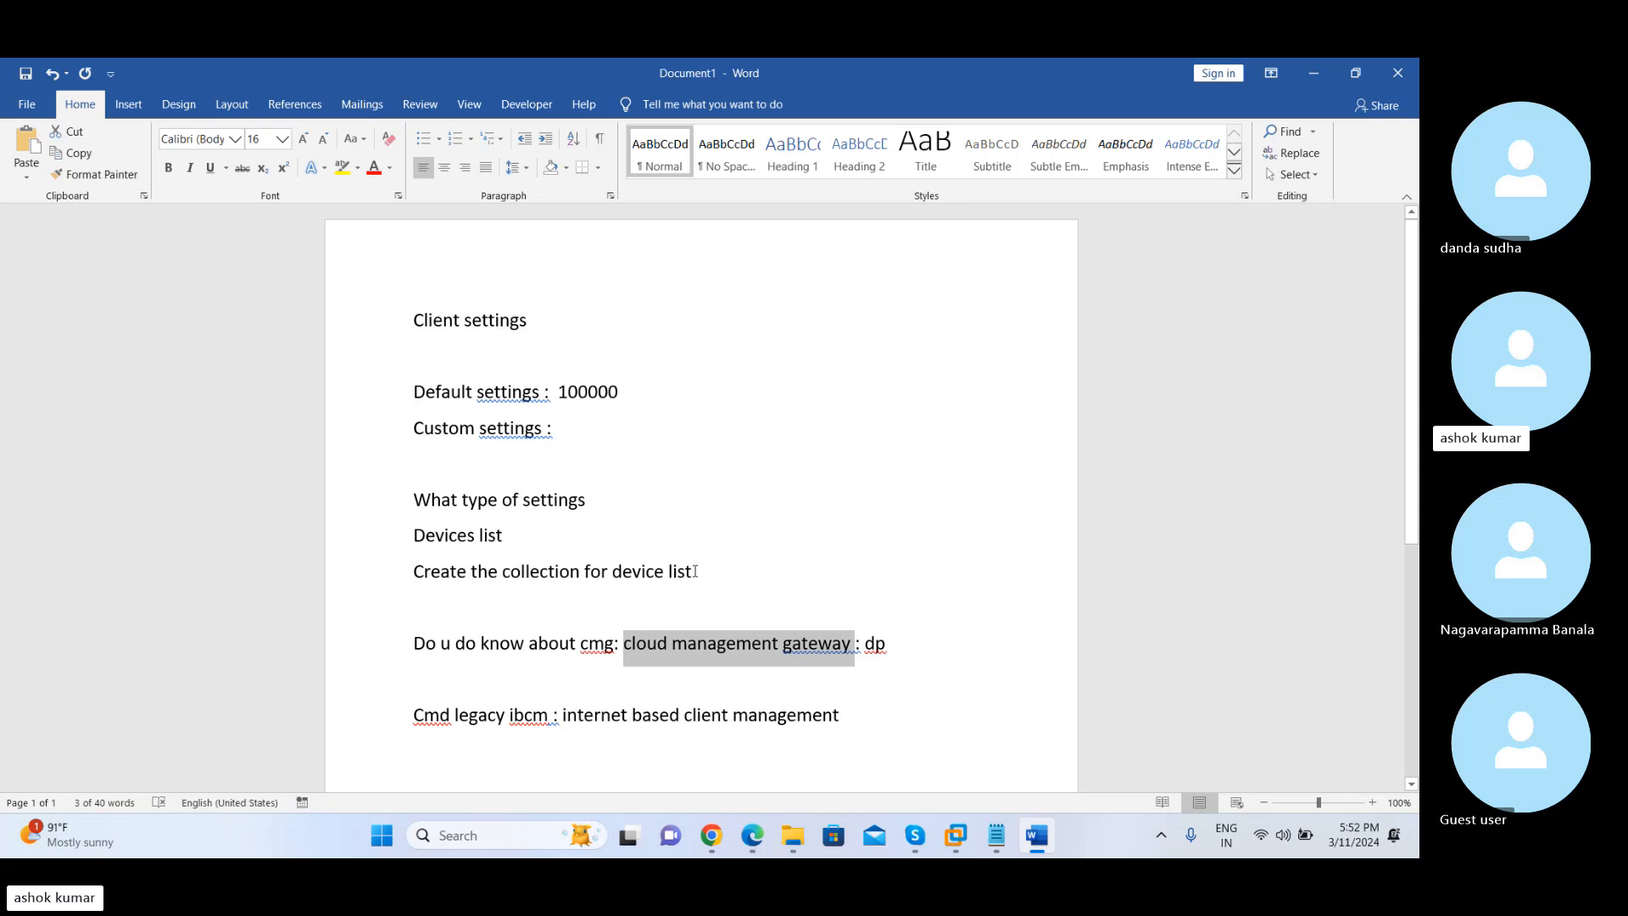
Switch to the Chrome window with the LinkedIn feed, view the Gmail inbox and refresh it
{"action": "key", "text": "super+d"}
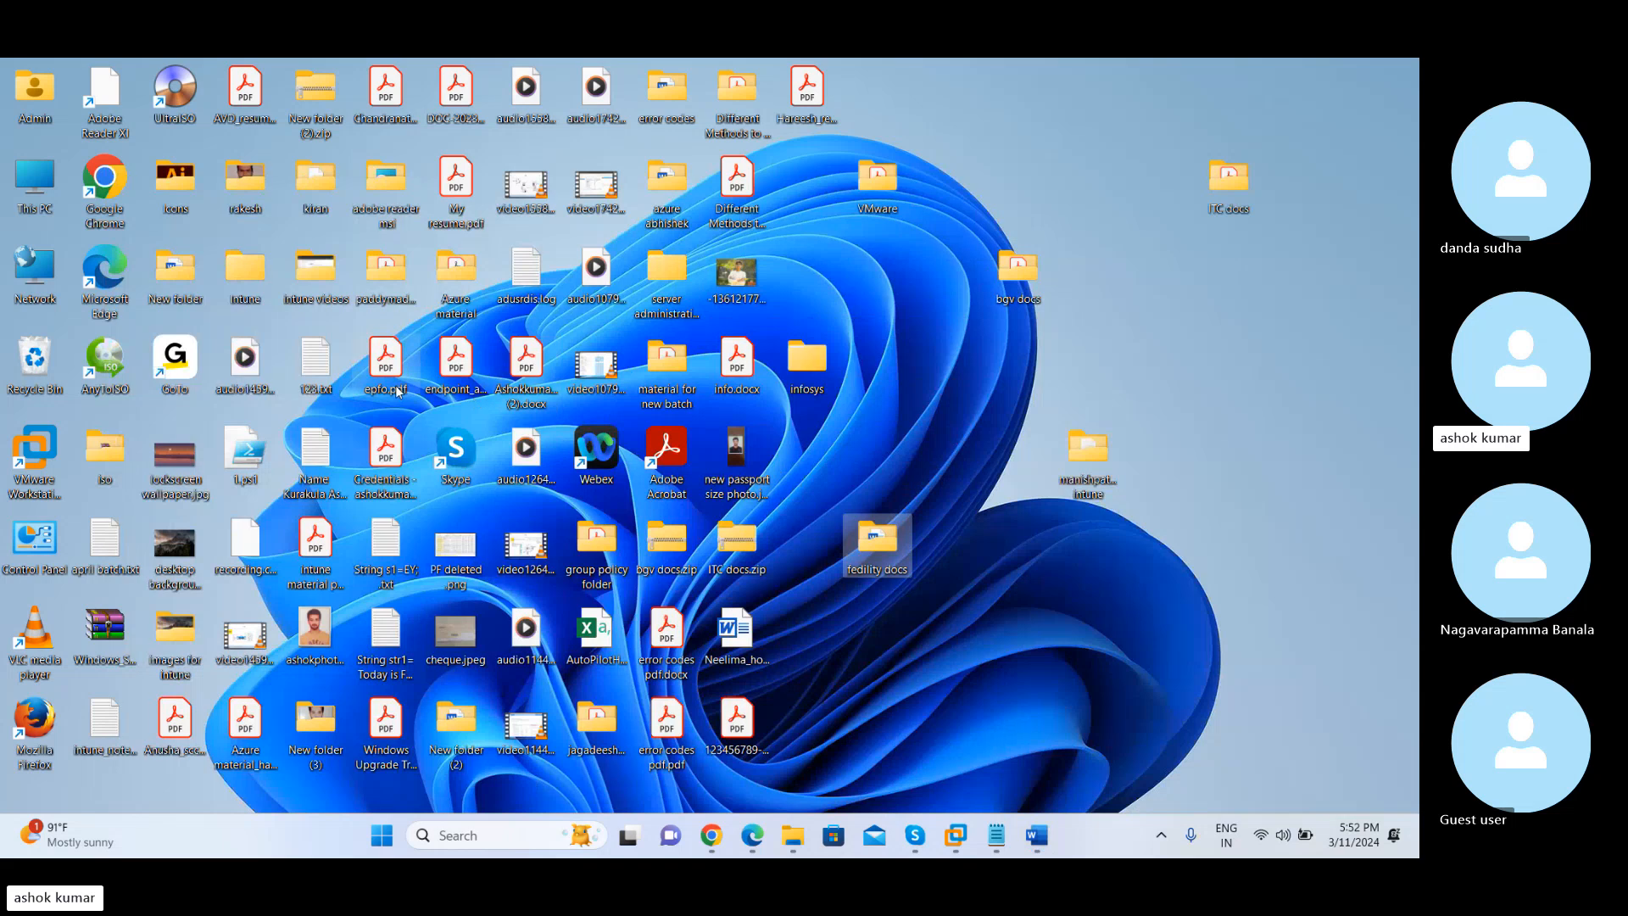
{"action": "mouse_move", "coordinate": [710, 835]}
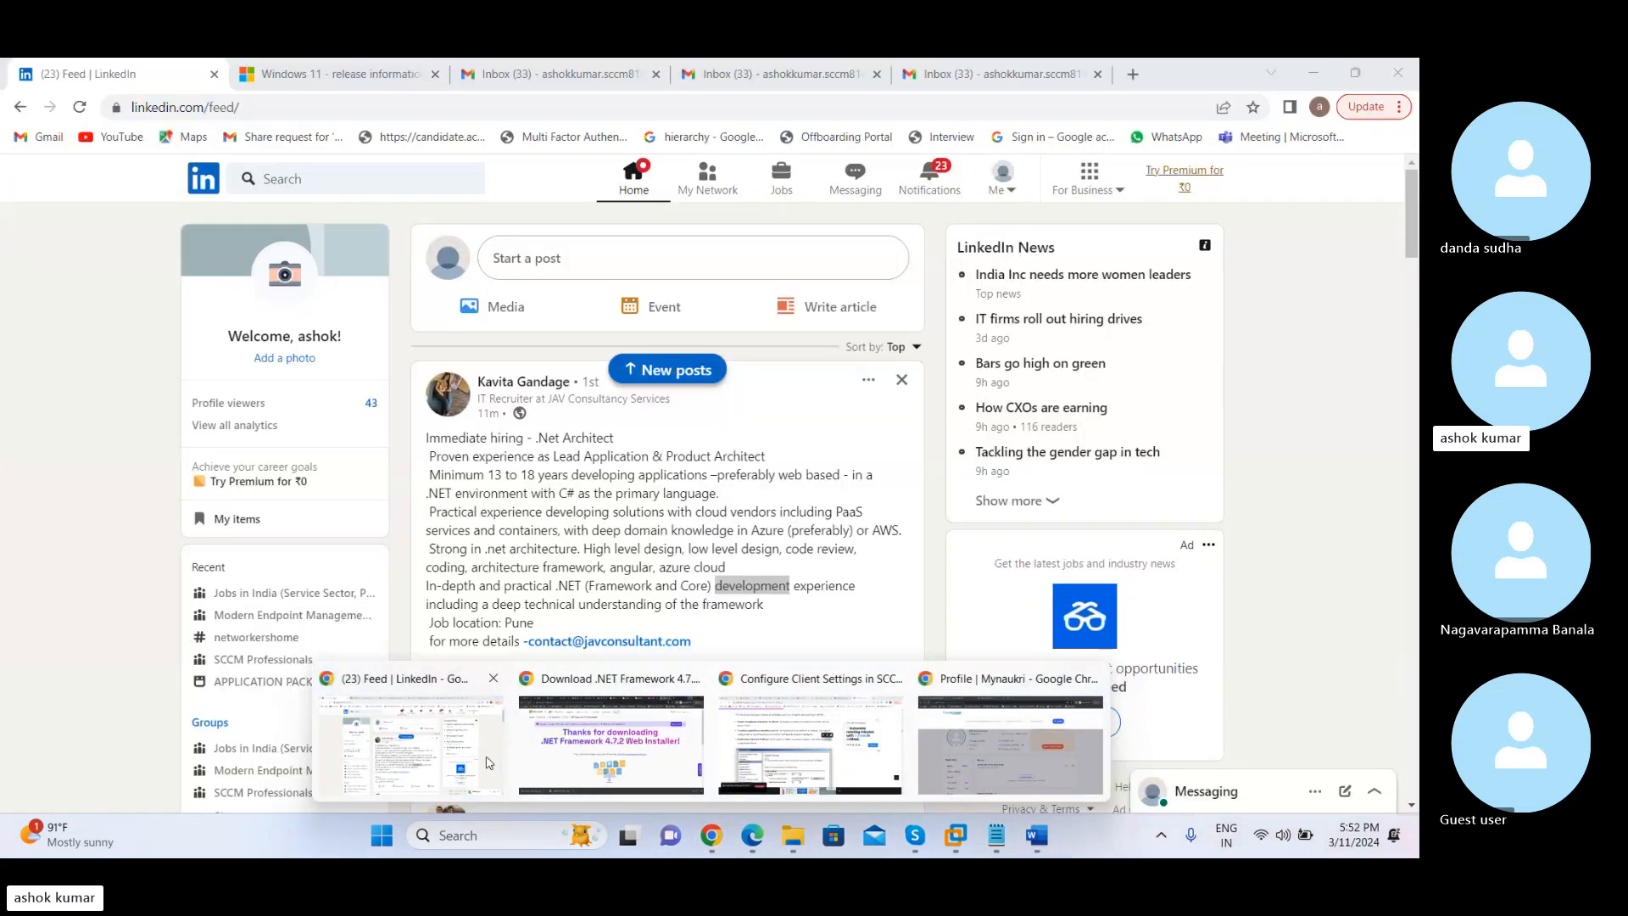
{"action": "left_click", "coordinate": [488, 762]}
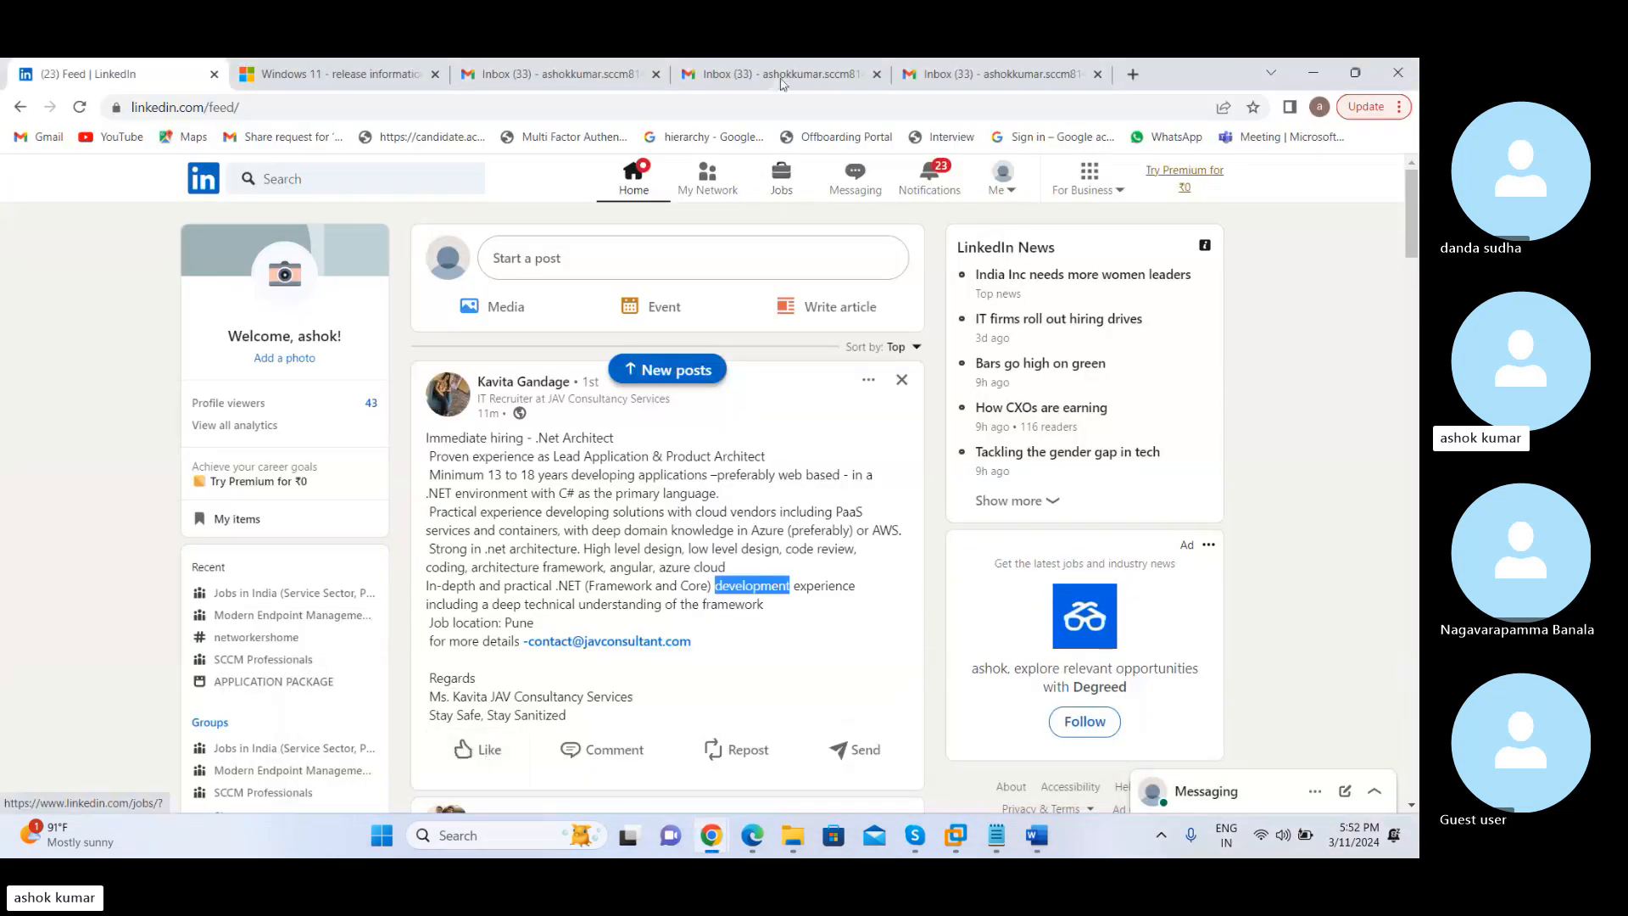
{"action": "mouse_move", "coordinate": [782, 75]}
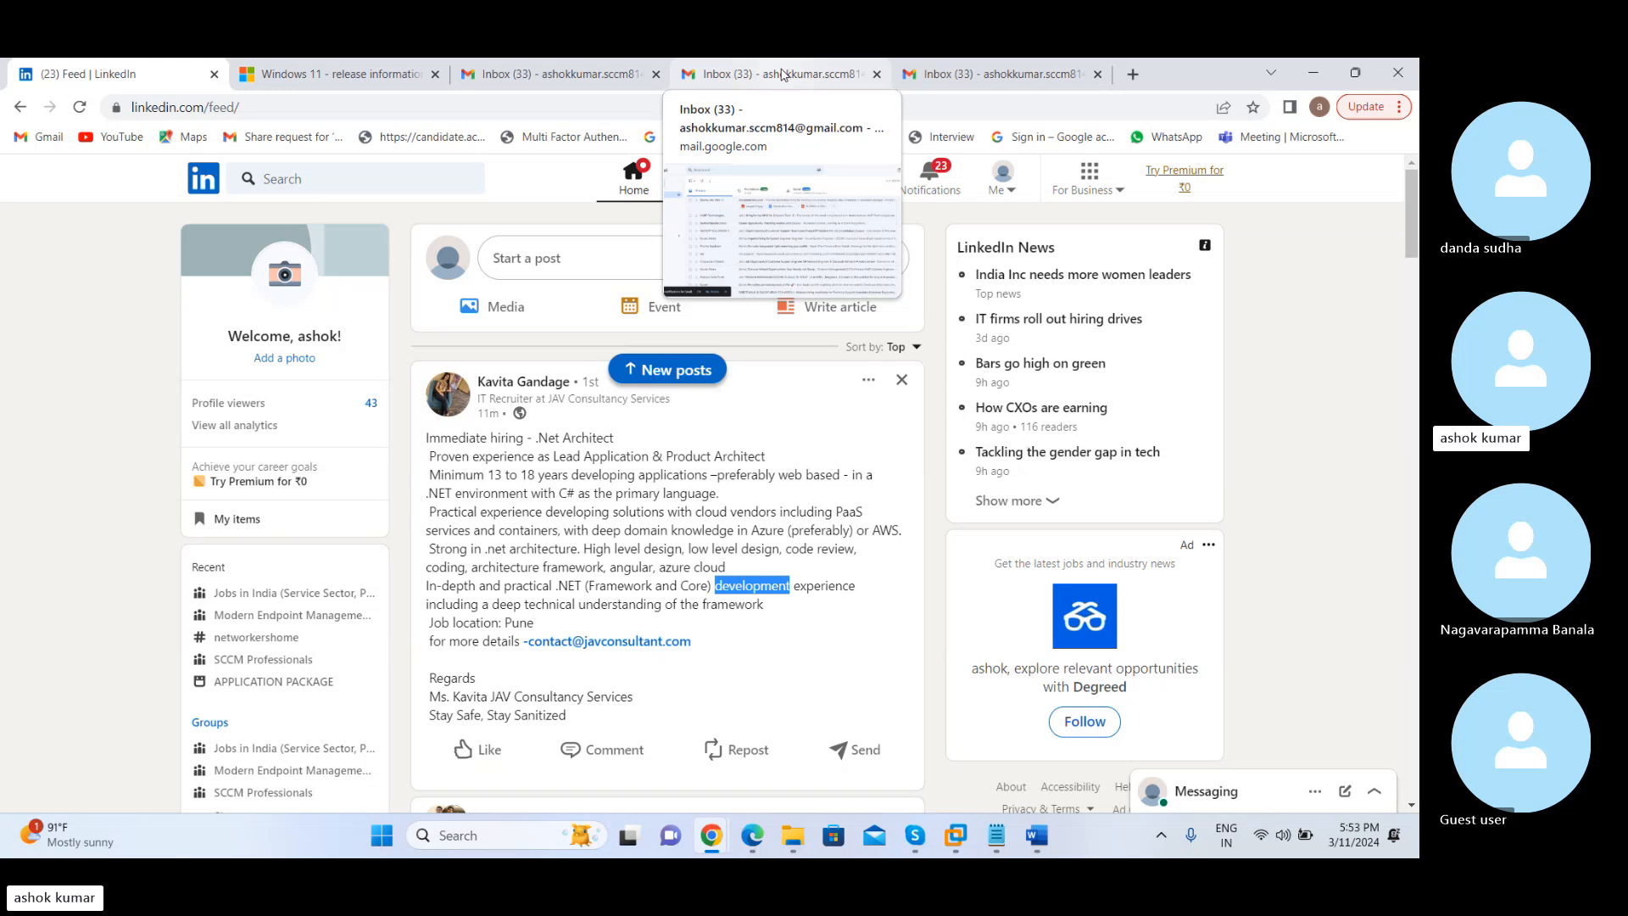
{"action": "left_click", "coordinate": [781, 75]}
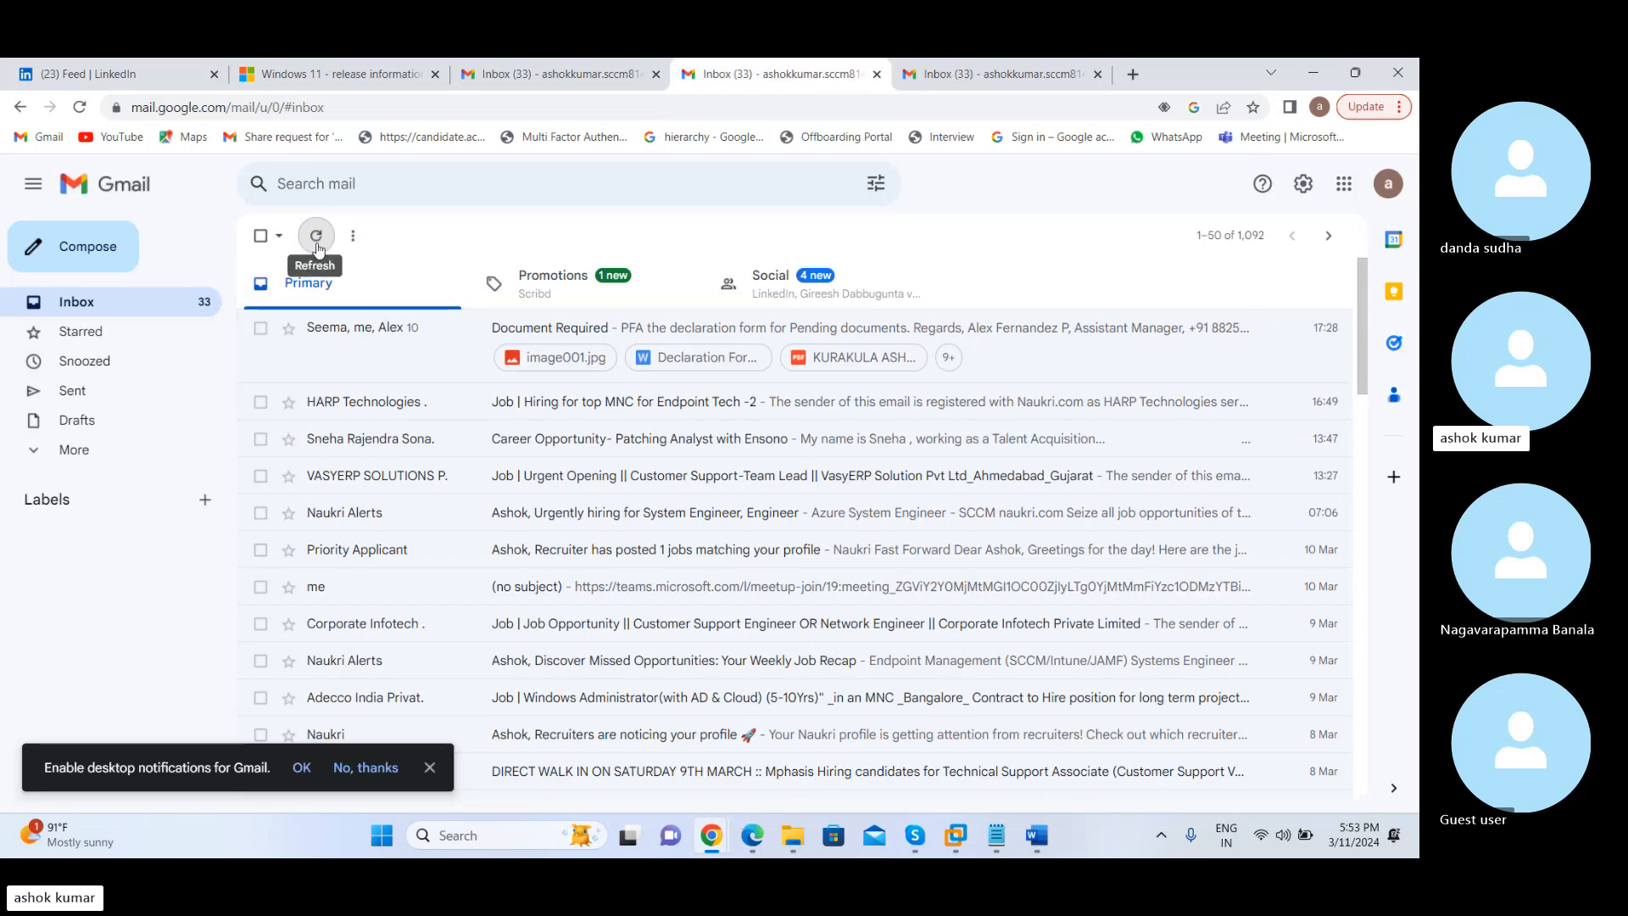
{"action": "left_click", "coordinate": [316, 237]}
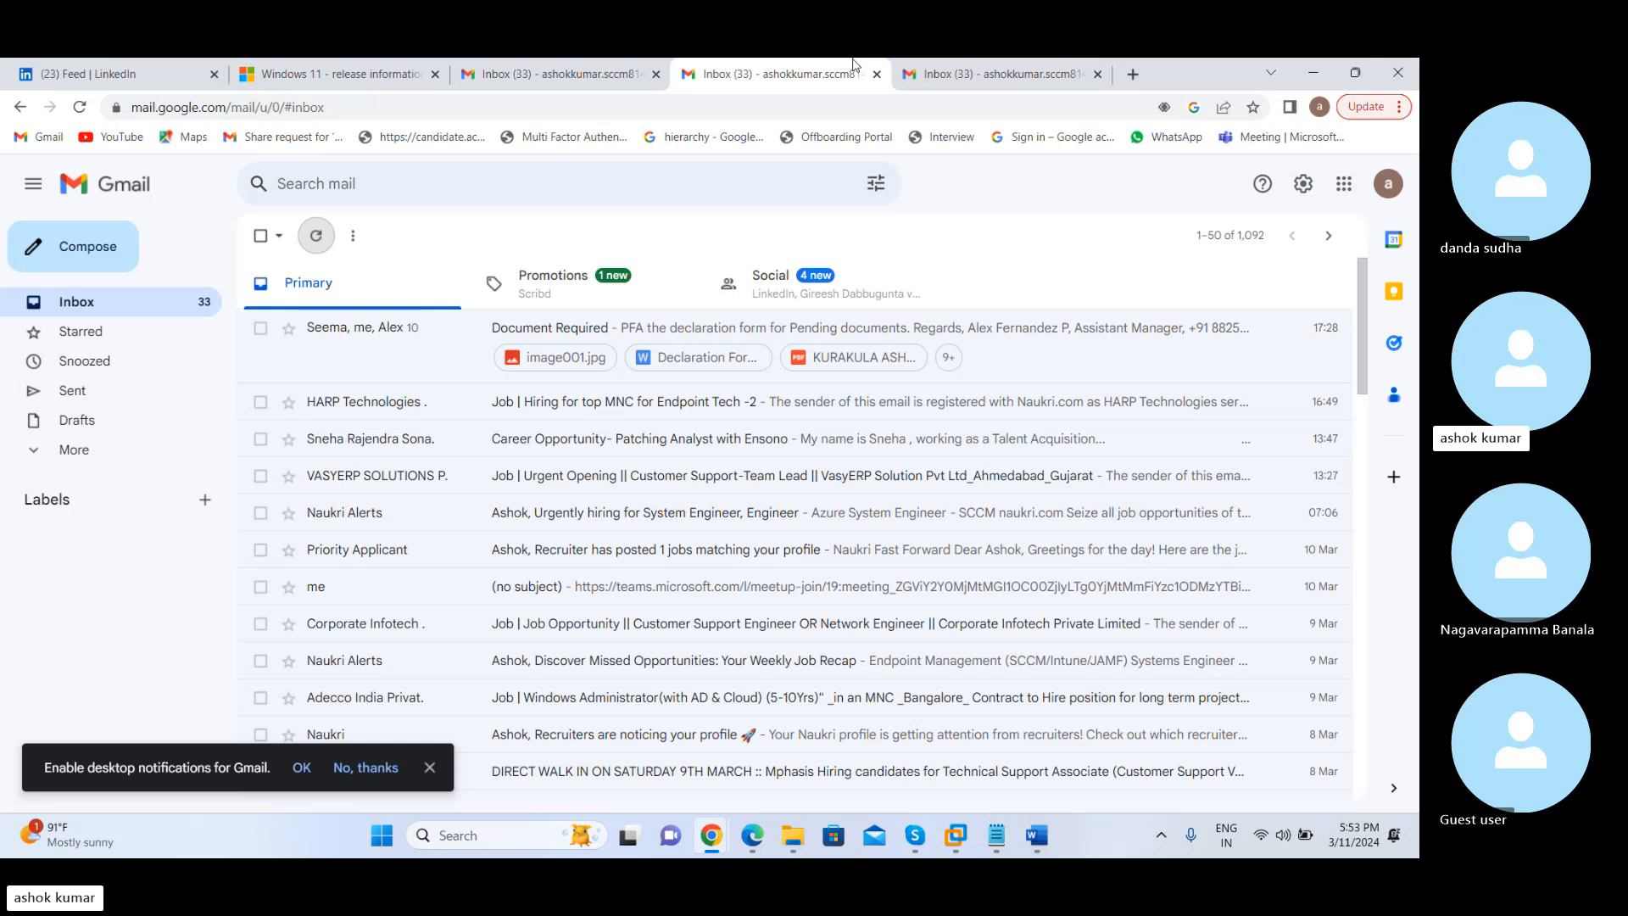
Search Google for "cloud management gateway" in a new browser tab
{"action": "left_click", "coordinate": [1132, 74]}
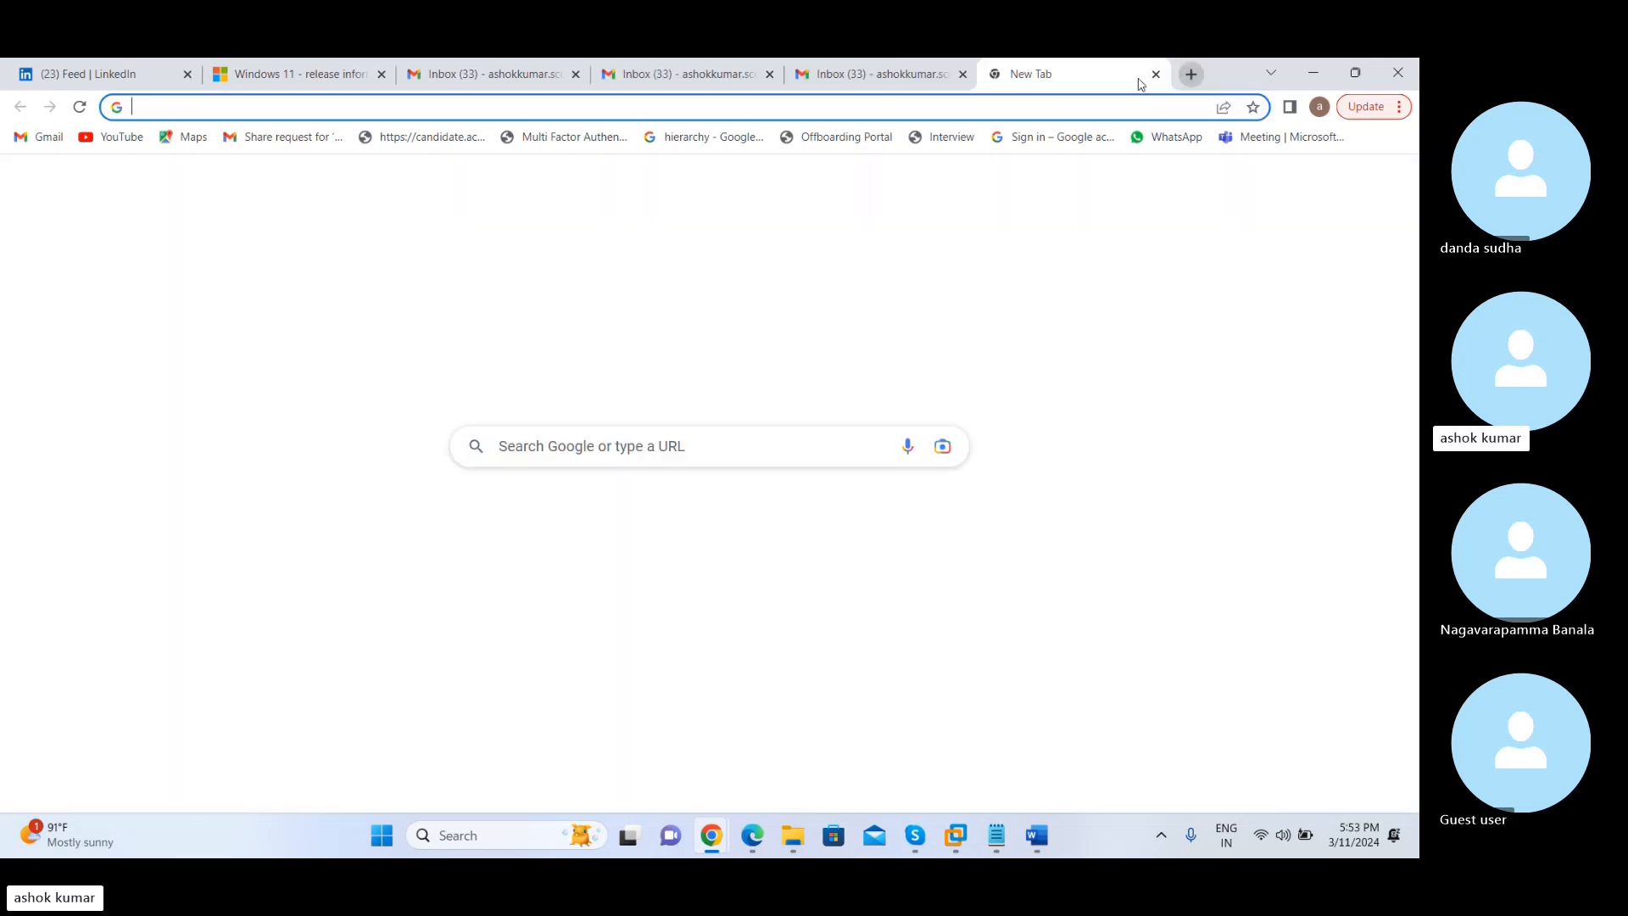
{"action": "left_click", "coordinate": [602, 447]}
{"action": "type", "text": "clou"}
{"action": "key", "text": "BackSpace"}
{"action": "type", "text": "oud "}
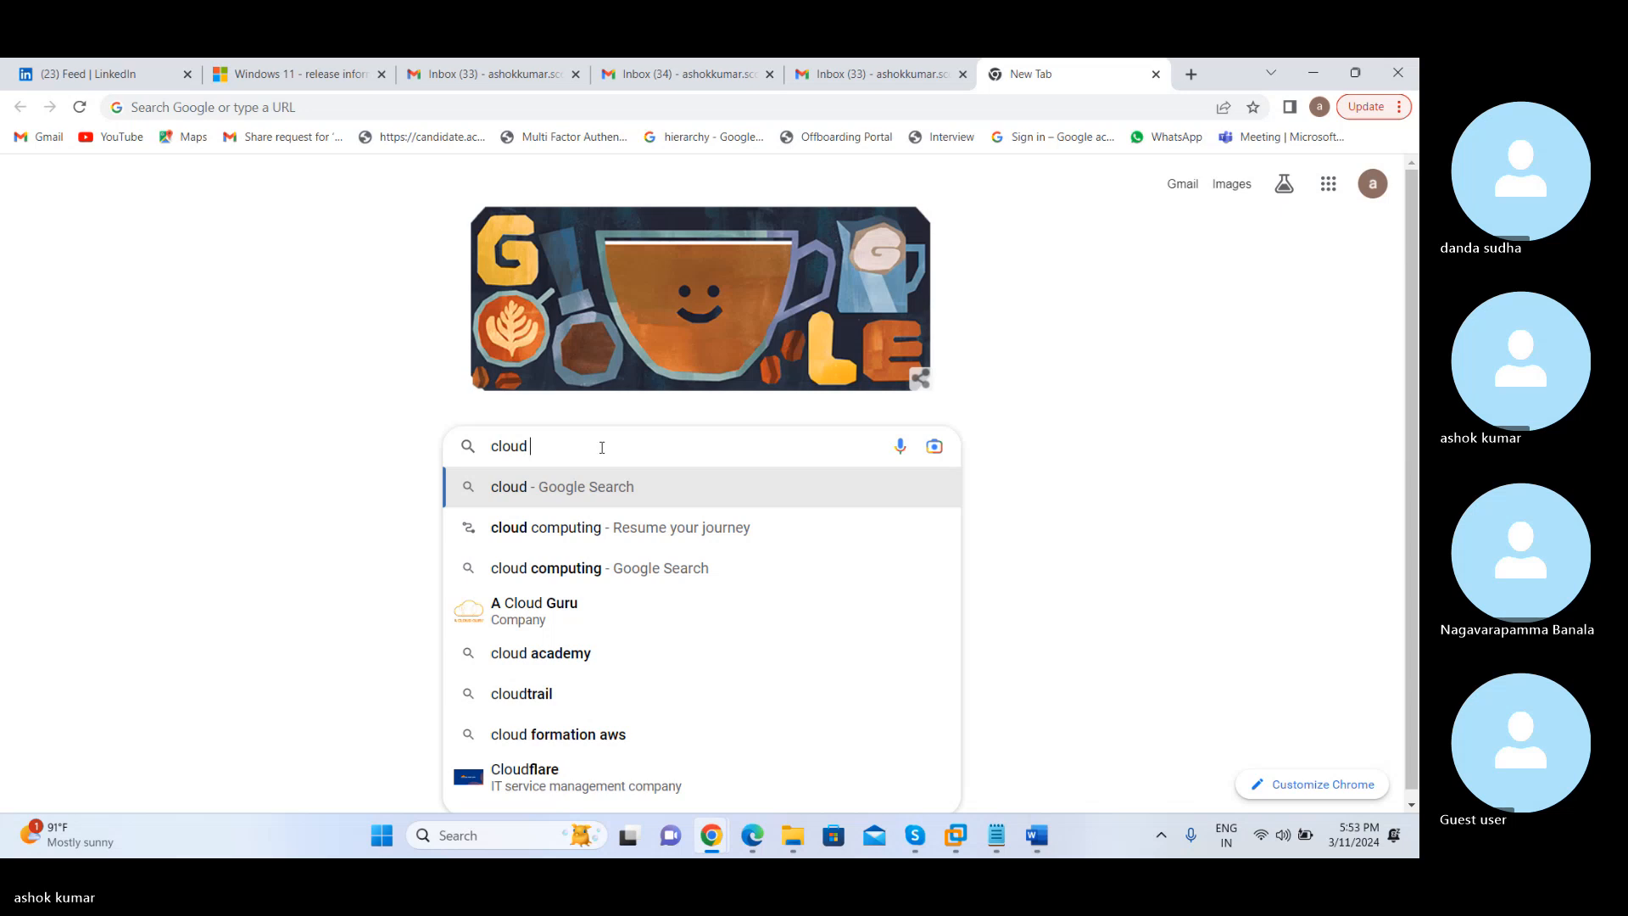
{"action": "type", "text": "management"}
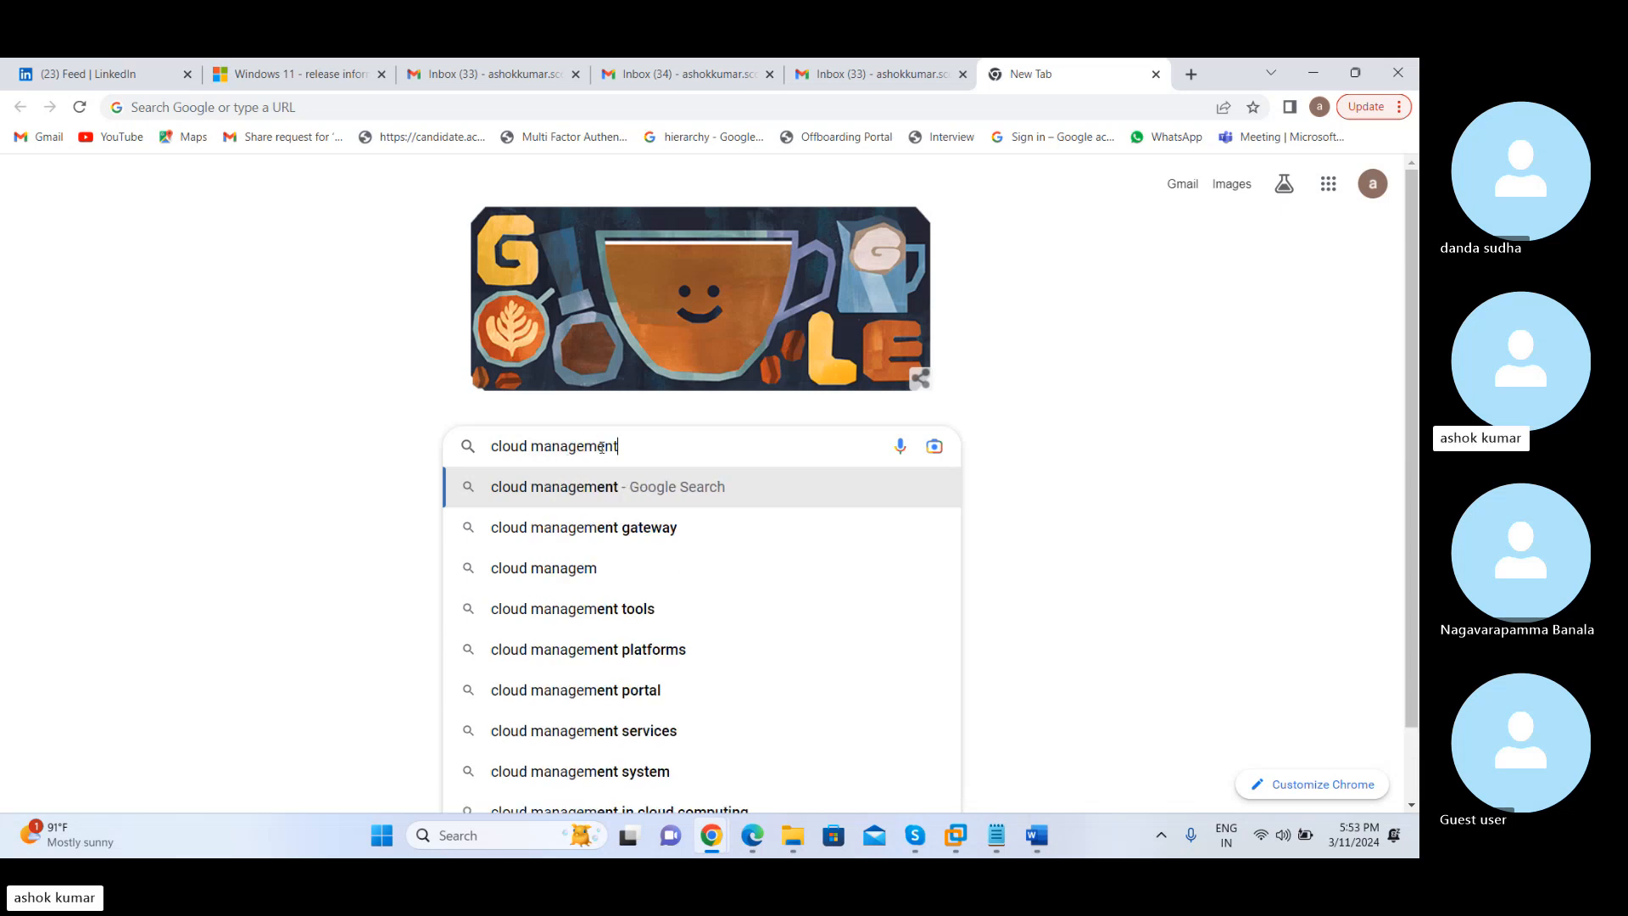
{"action": "type", "text": " gateway"}
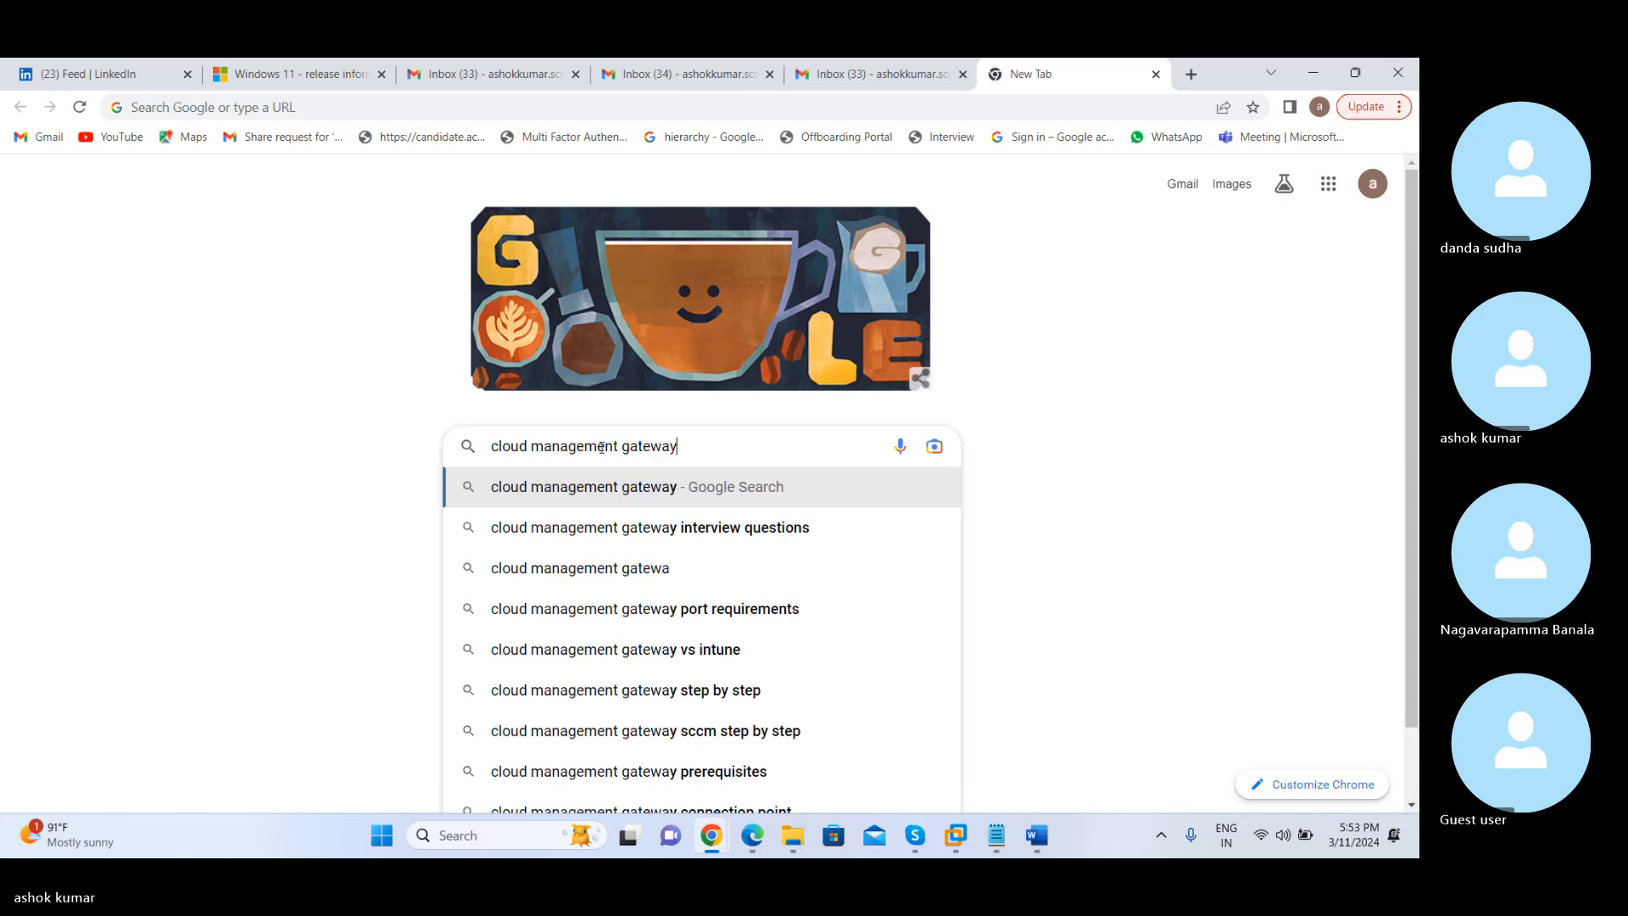
{"action": "key", "text": "Return"}
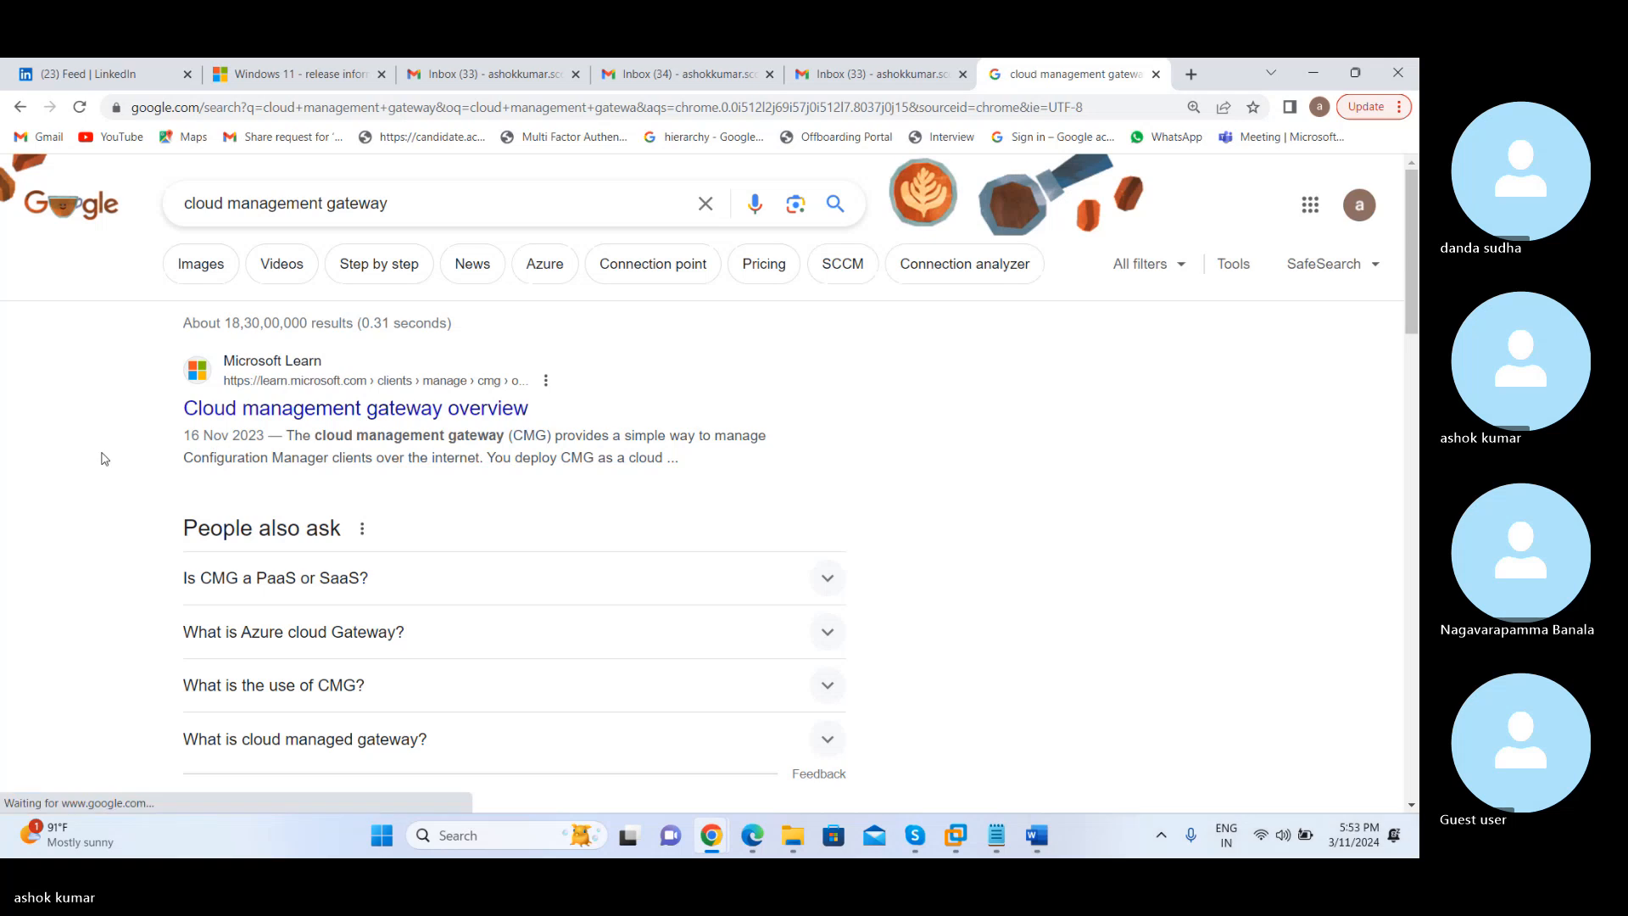
Open the search result "Best Guide to Set up SCCM CMG Cloud Management ..." in a new tab and switch to it
{"action": "scroll", "coordinate": [104, 458], "scroll_direction": "down", "scroll_amount": 5}
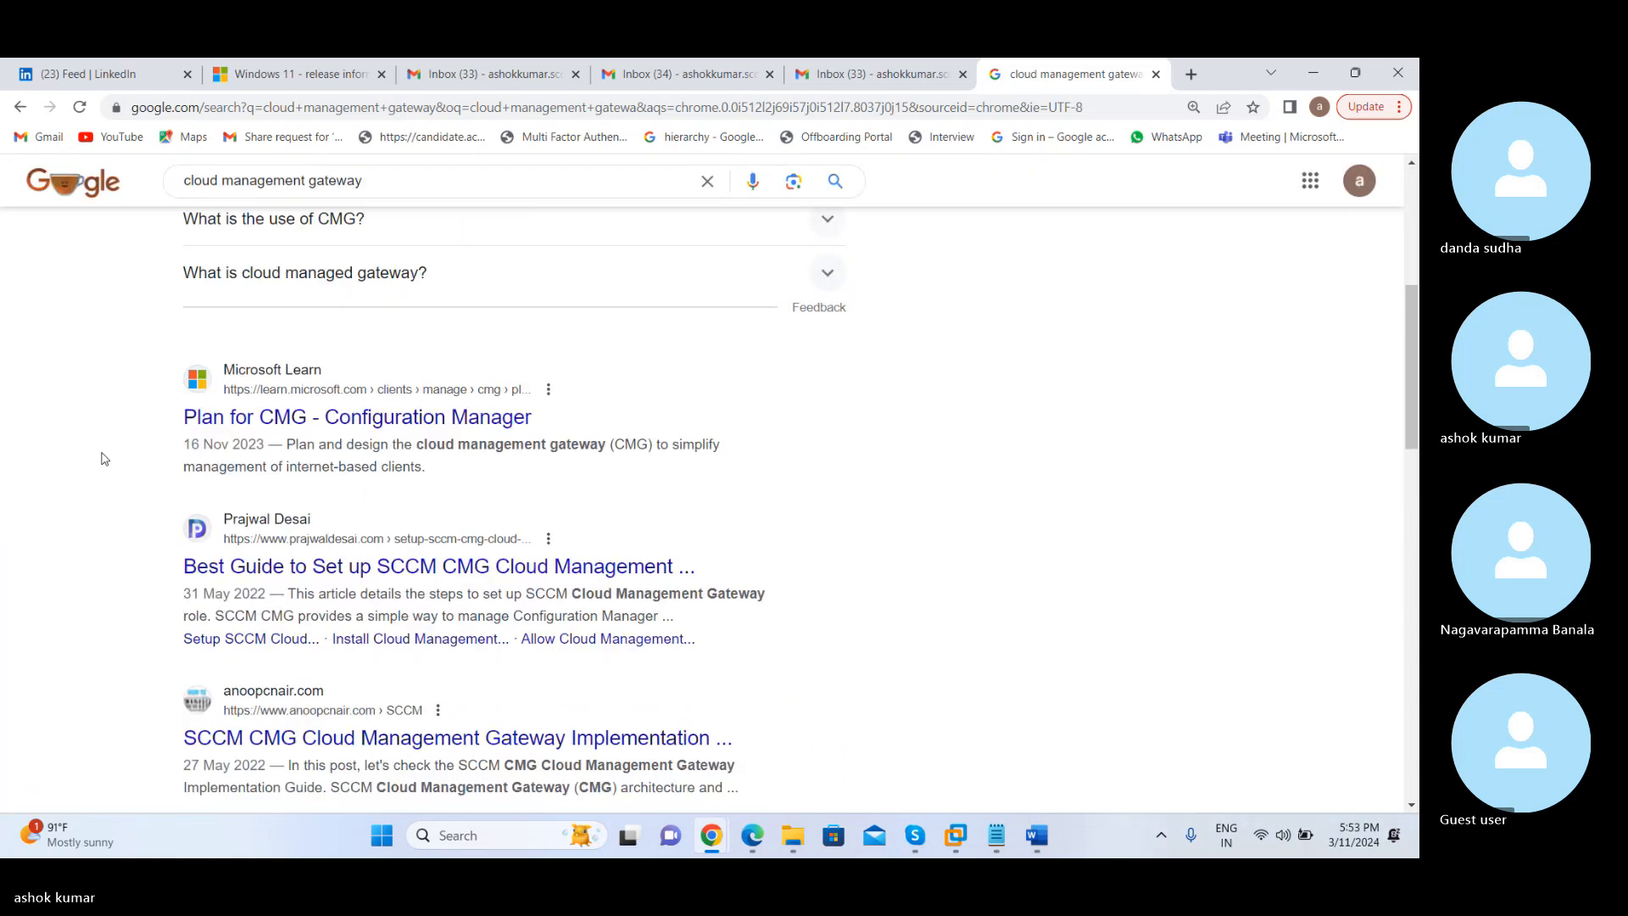
{"action": "right_click", "coordinate": [442, 559]}
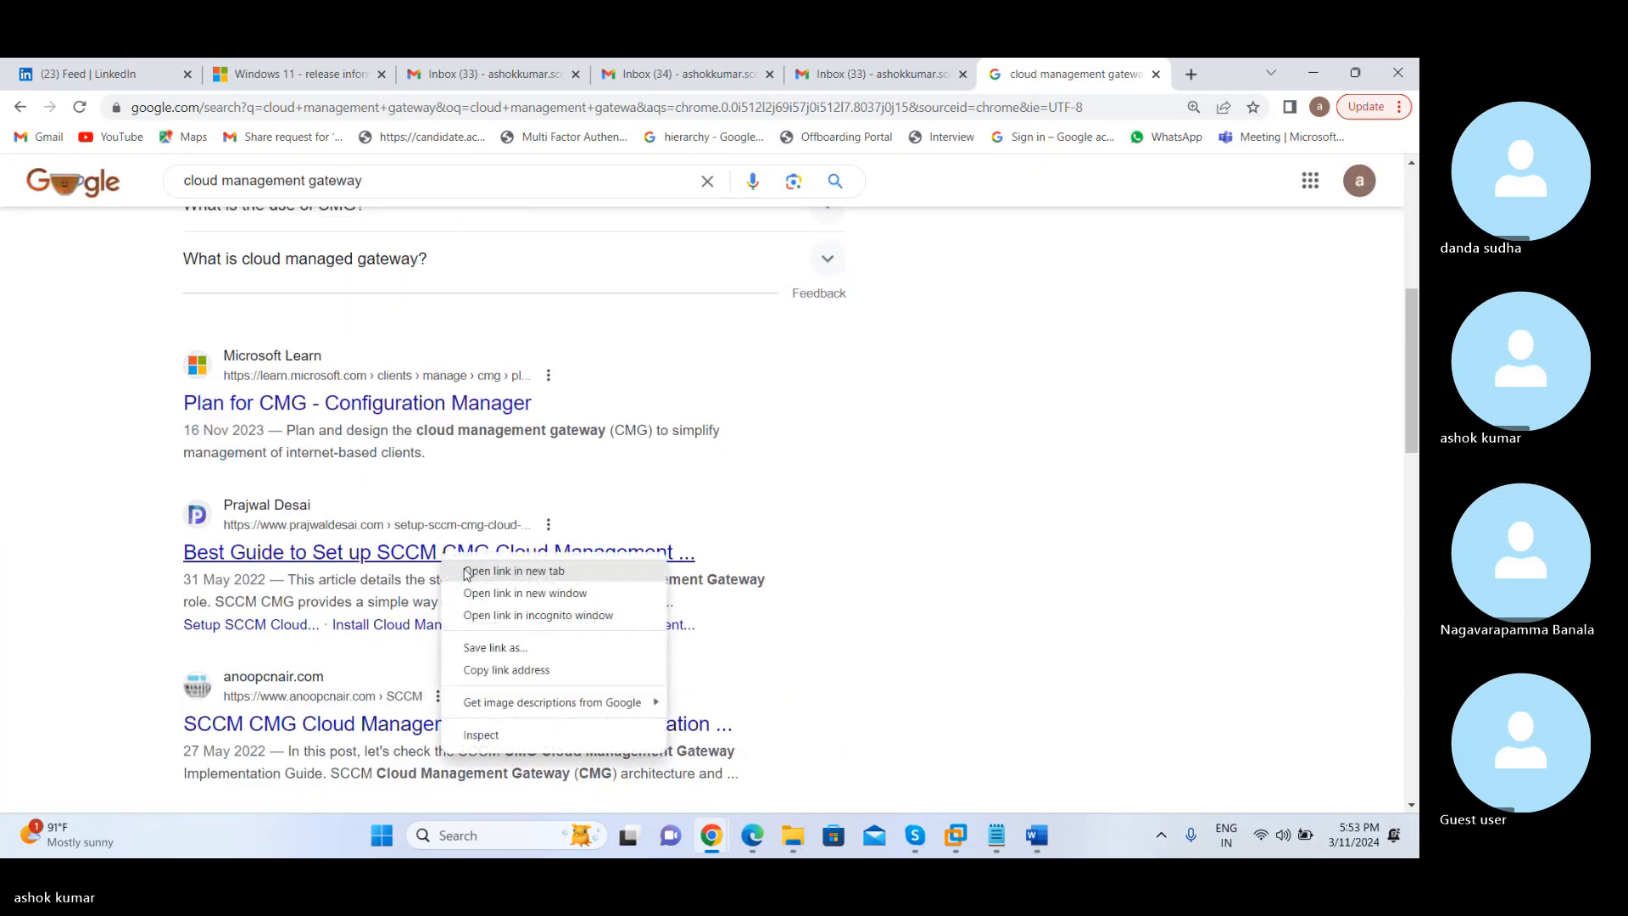
{"action": "left_click", "coordinate": [465, 571]}
{"action": "key", "text": "ctrl+Tab"}
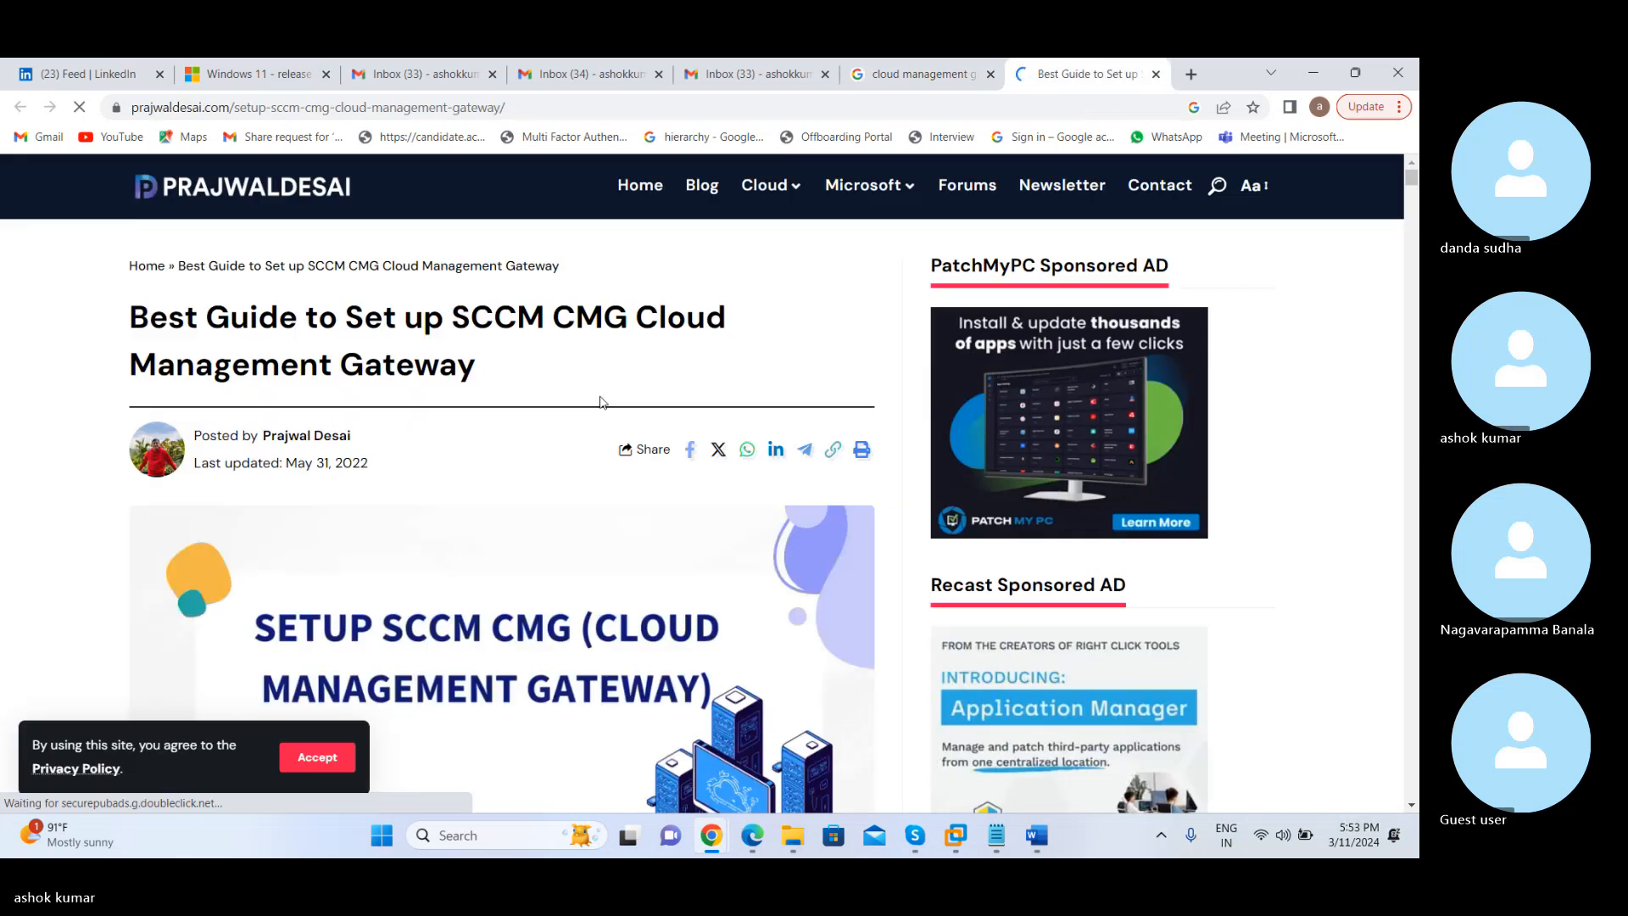
Read the guide's introduction to SCCM Cloud Management Gateway and its SCCM CMG High-Level Steps list
{"action": "scroll", "coordinate": [600, 402], "scroll_direction": "down", "scroll_amount": 8}
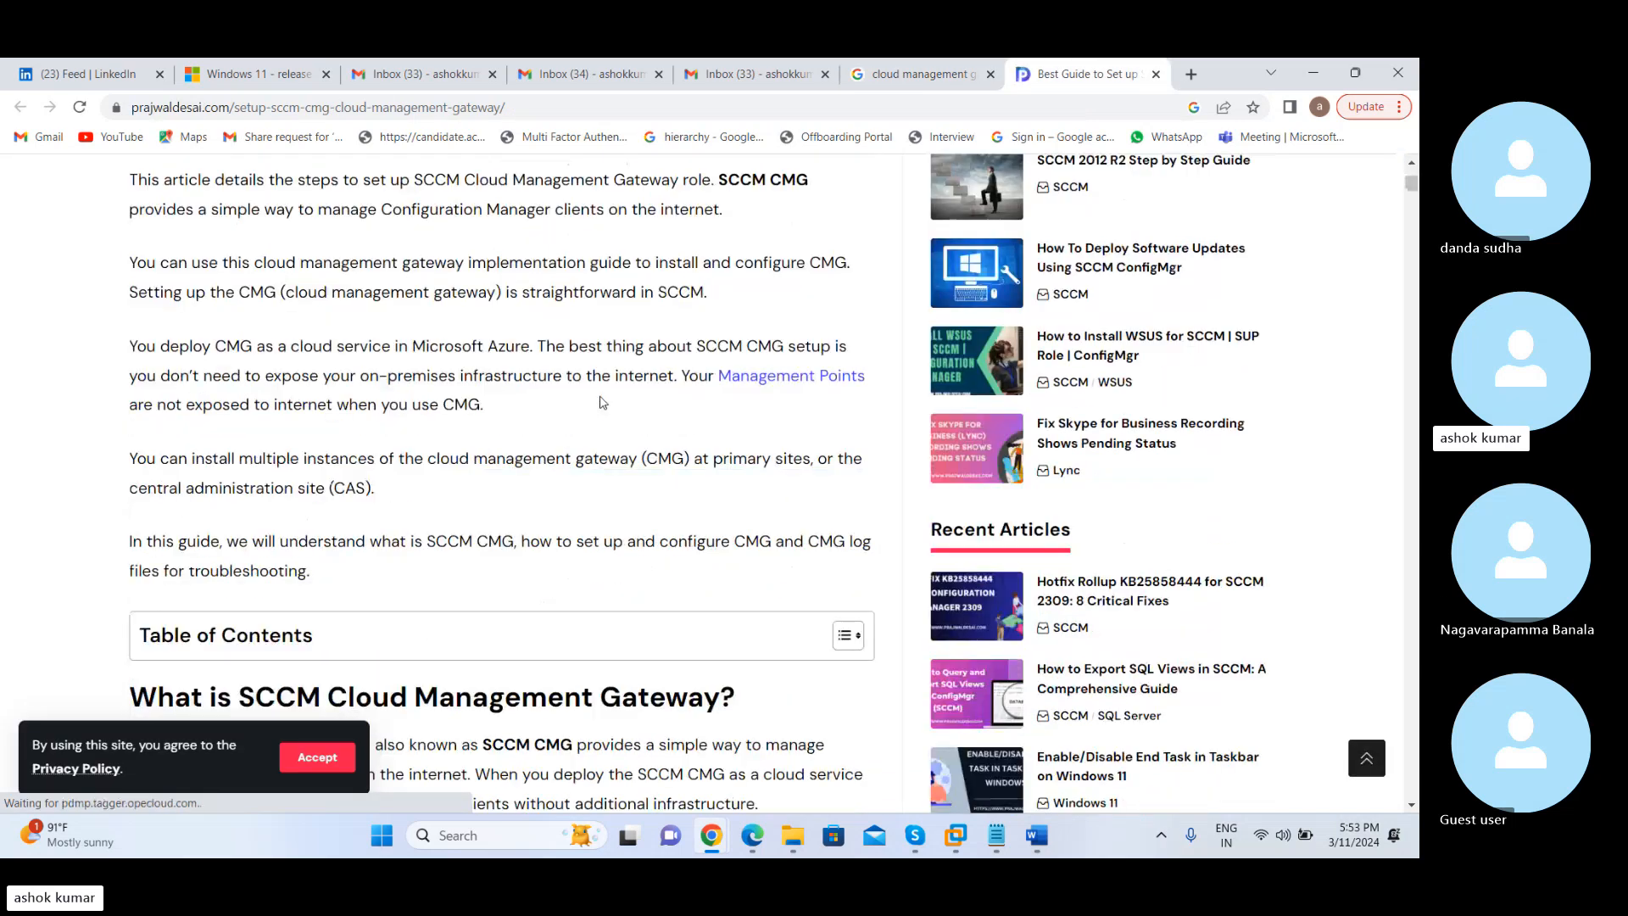
{"action": "scroll", "coordinate": [599, 402], "scroll_direction": "down", "scroll_amount": 5}
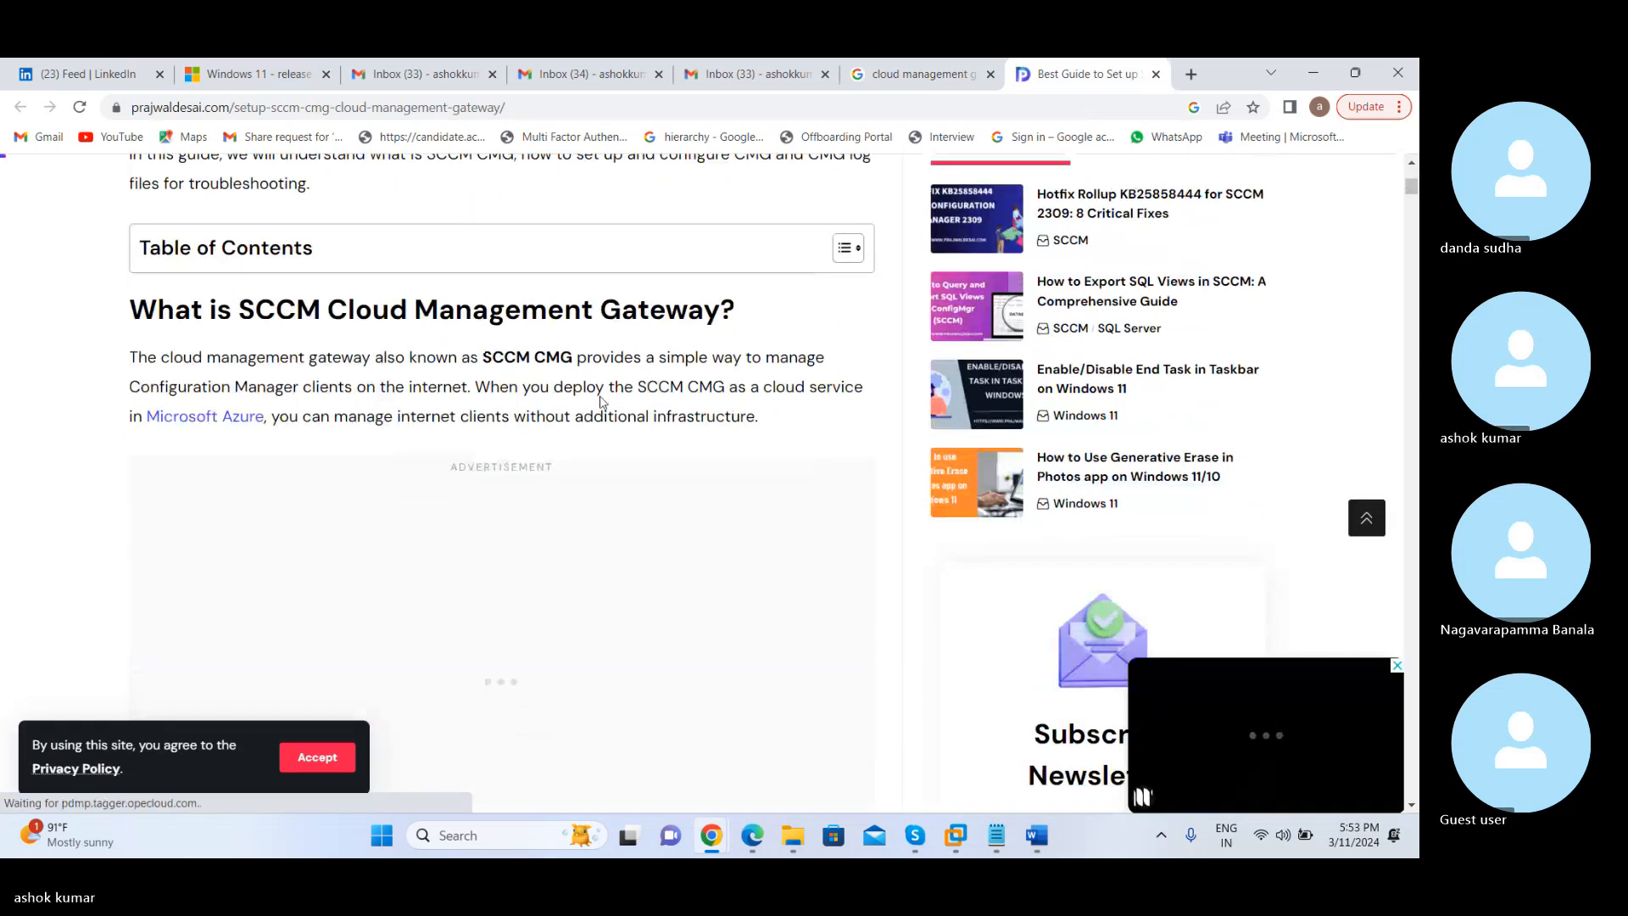
{"action": "scroll", "coordinate": [600, 402], "scroll_direction": "down", "scroll_amount": 6}
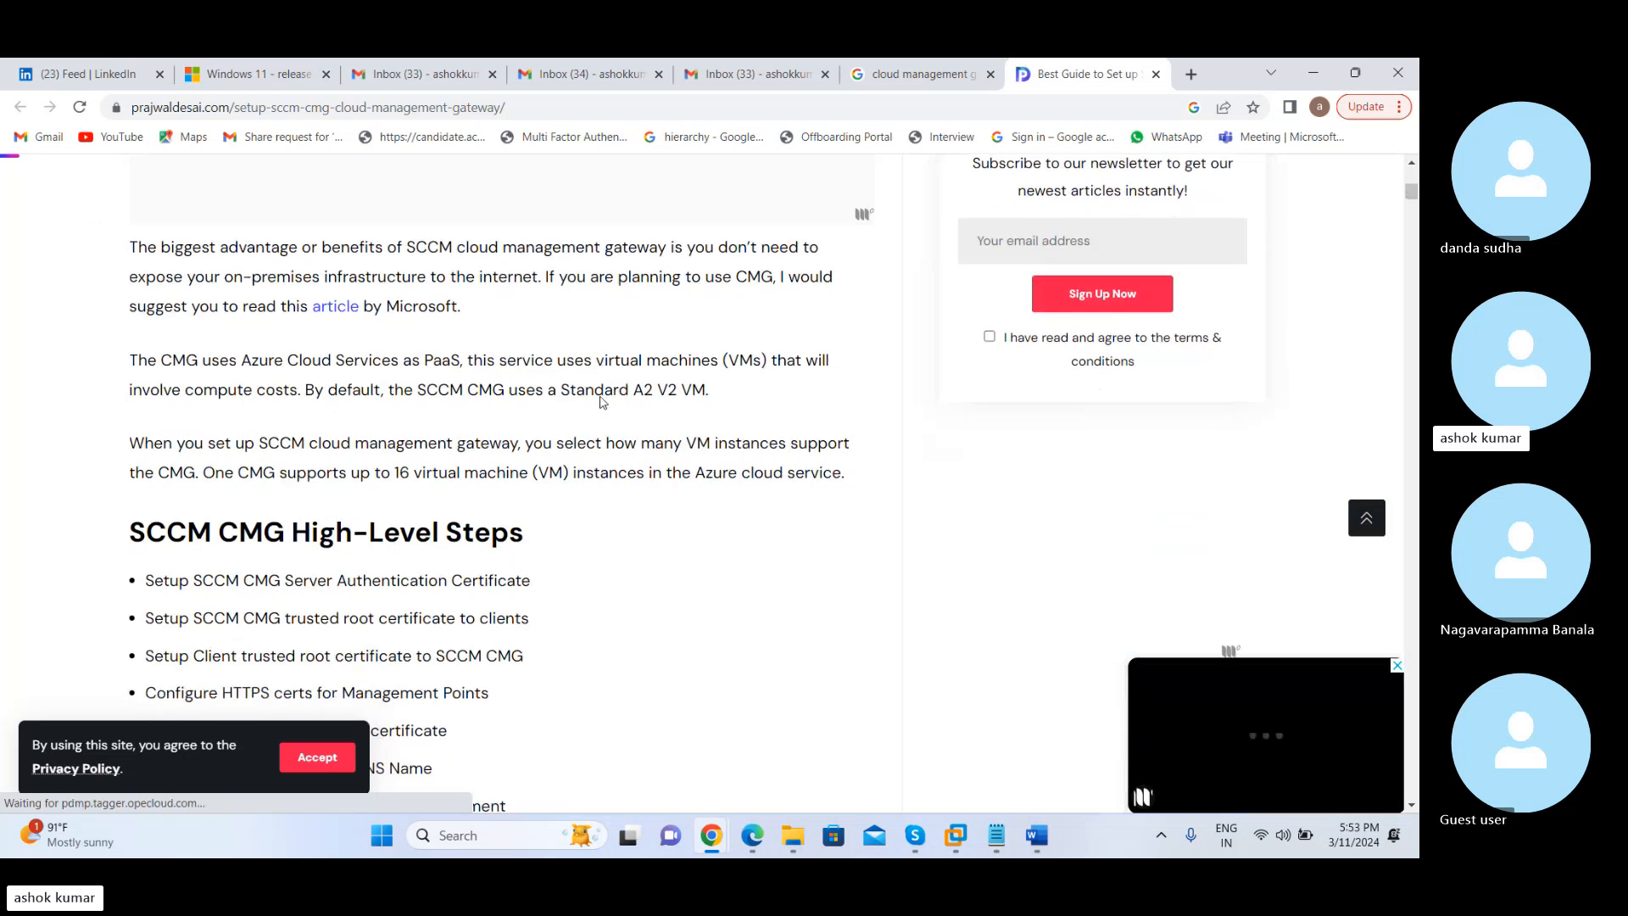
{"action": "scroll", "coordinate": [600, 402], "scroll_direction": "down", "scroll_amount": 1}
{"action": "scroll", "coordinate": [600, 402], "scroll_direction": "down", "scroll_amount": 1}
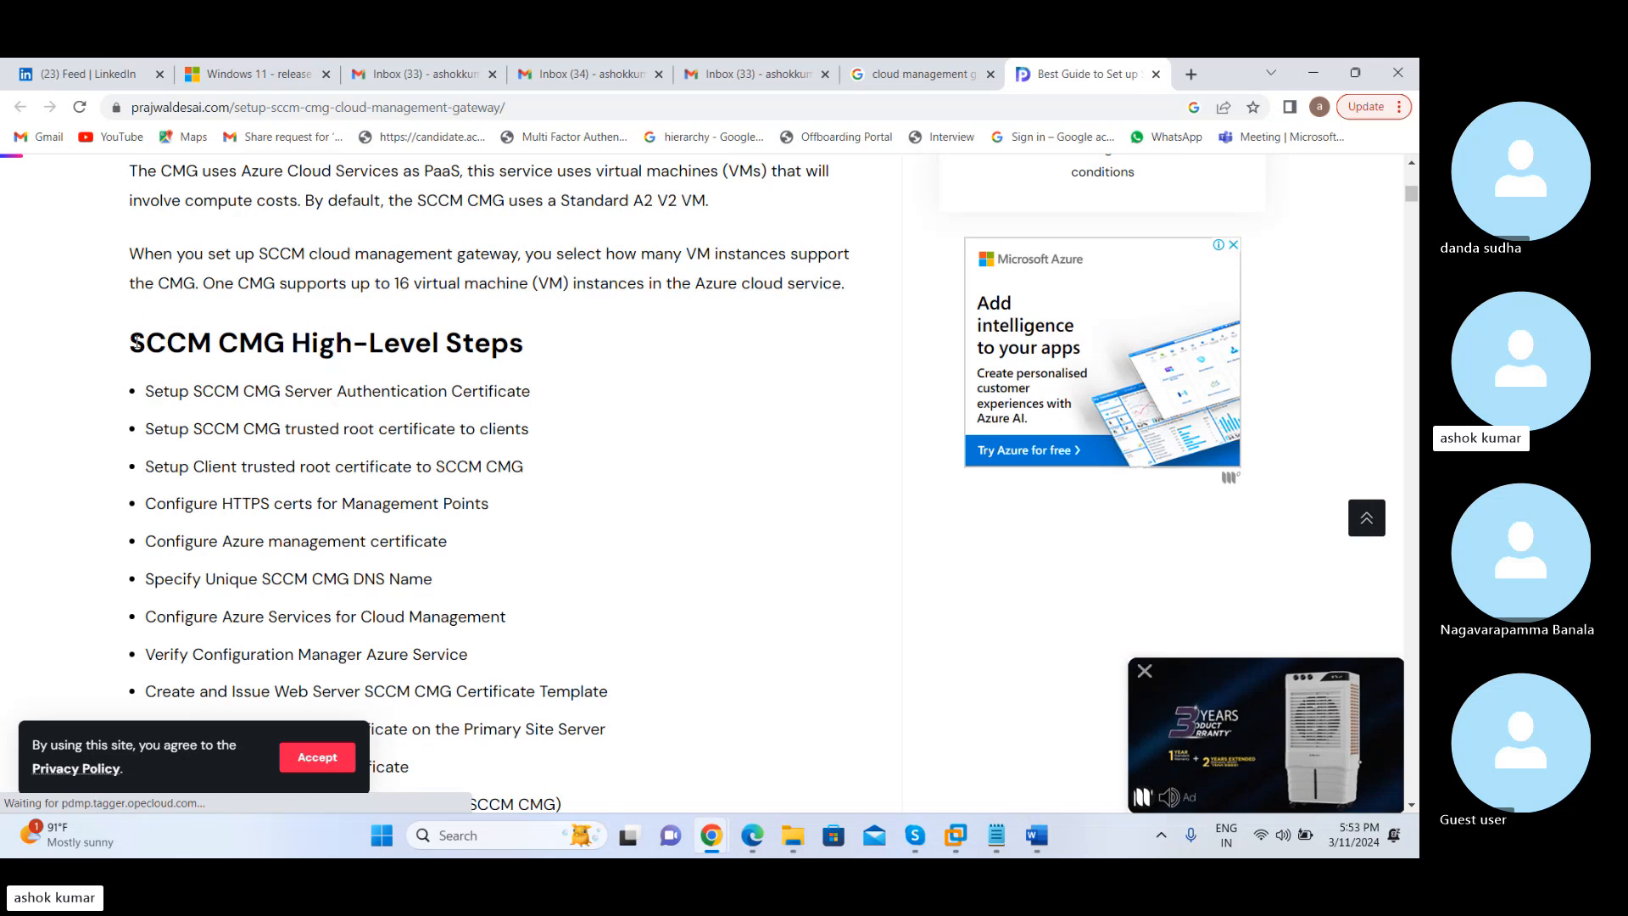
{"action": "left_click_drag", "start_coordinate": [134, 342], "coordinate": [207, 340]}
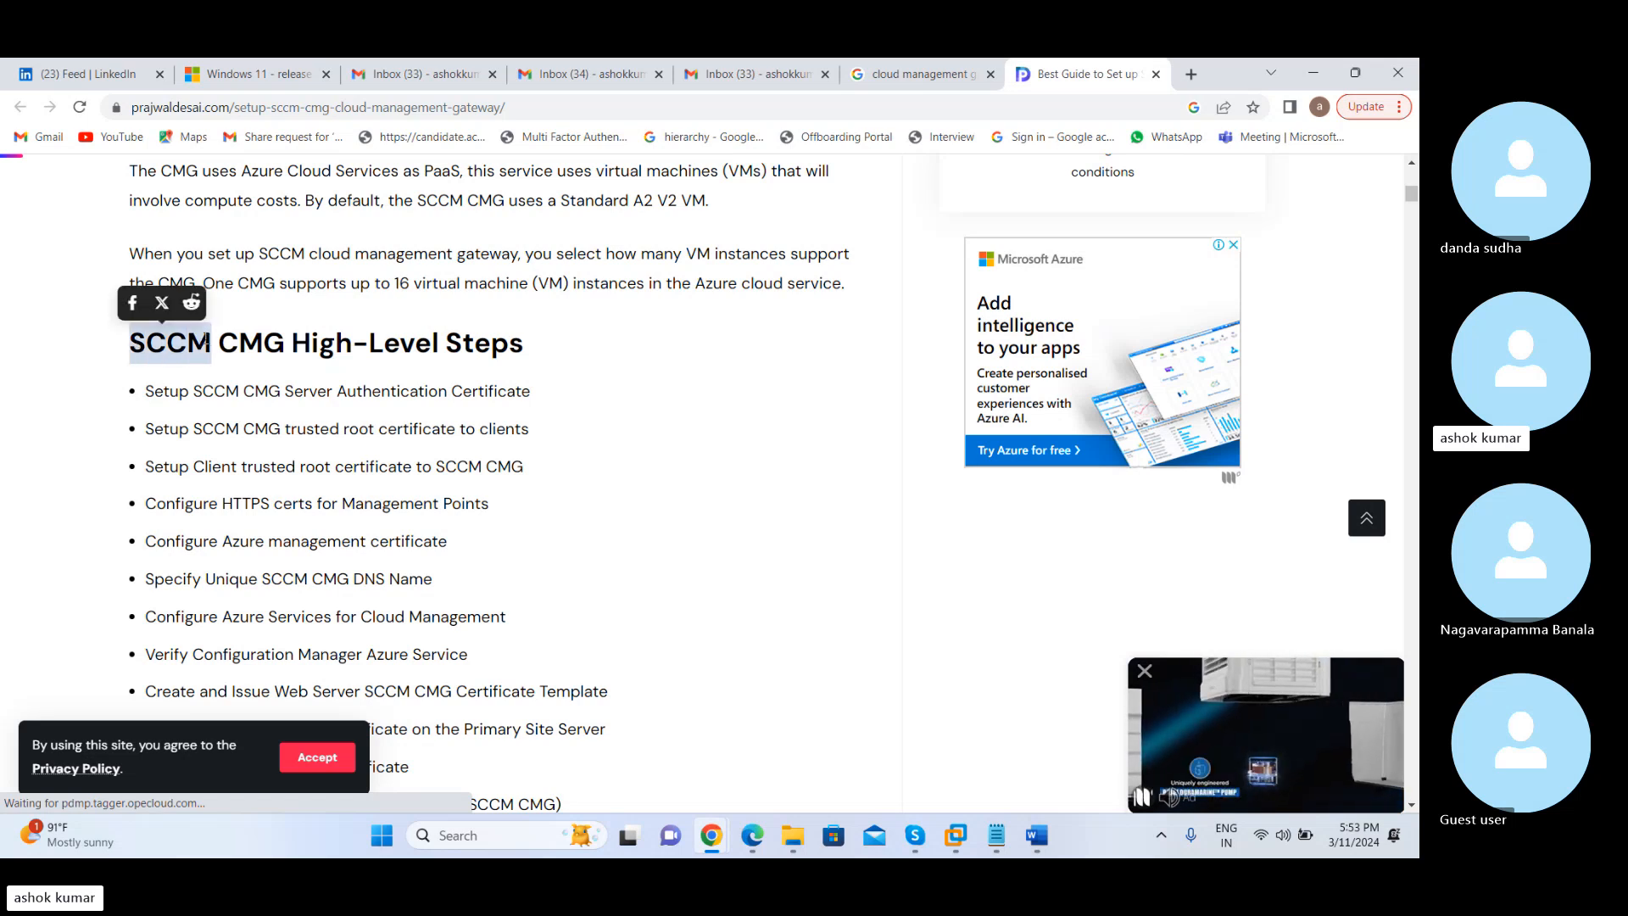
{"action": "left_click", "coordinate": [519, 561]}
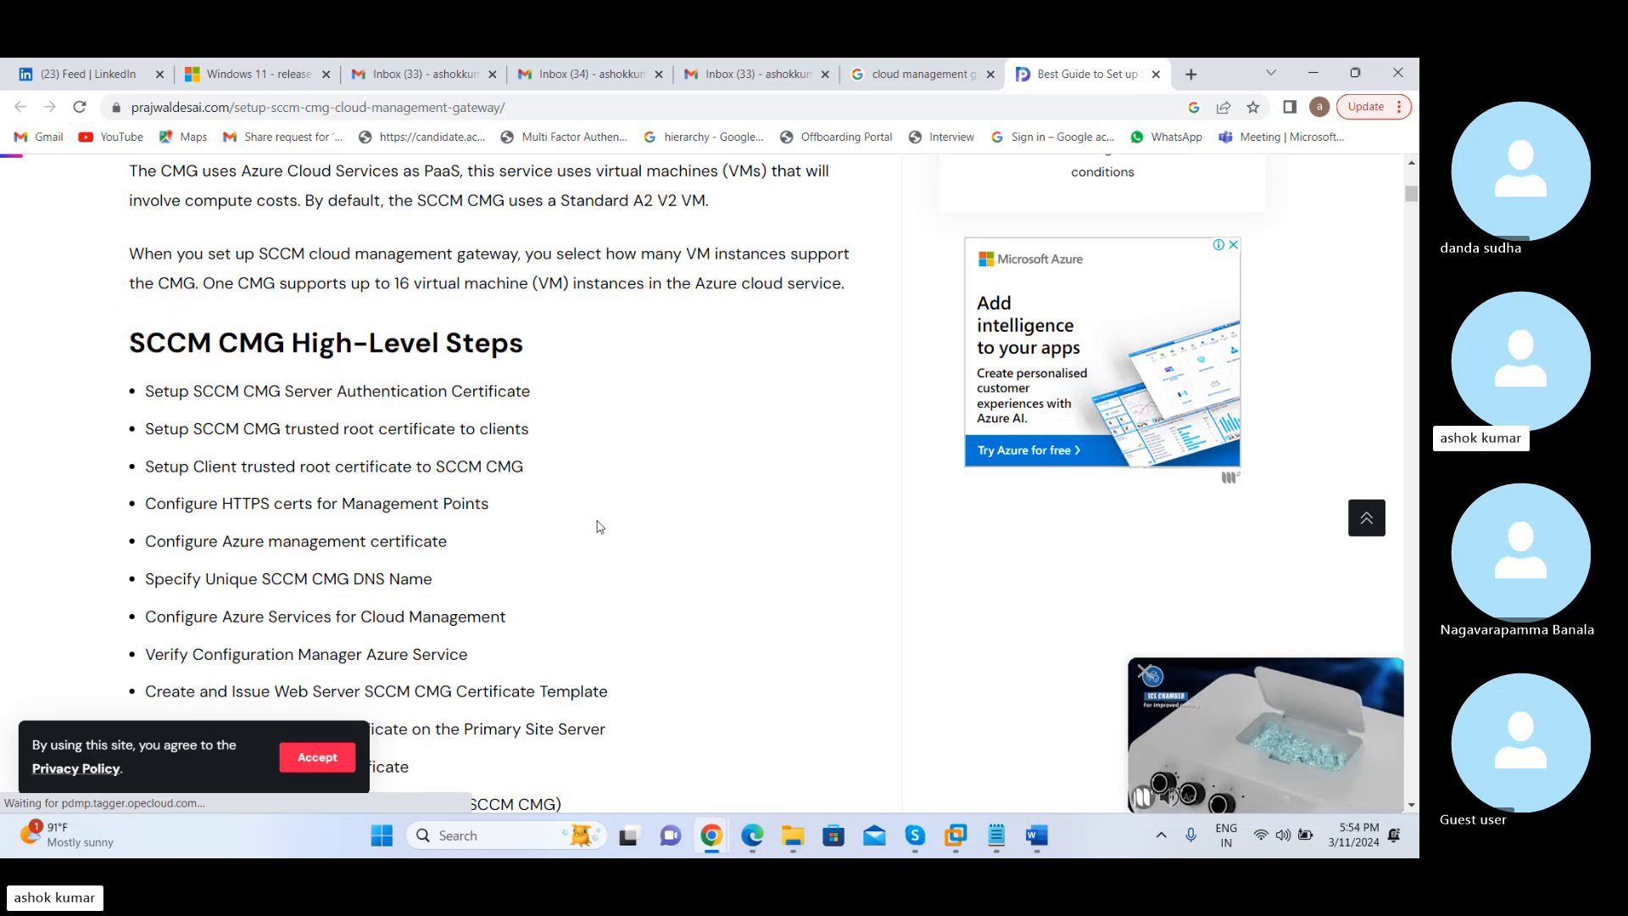
{"action": "scroll", "coordinate": [600, 526], "scroll_direction": "down", "scroll_amount": 2}
{"action": "scroll", "coordinate": [600, 526], "scroll_direction": "down", "scroll_amount": 1}
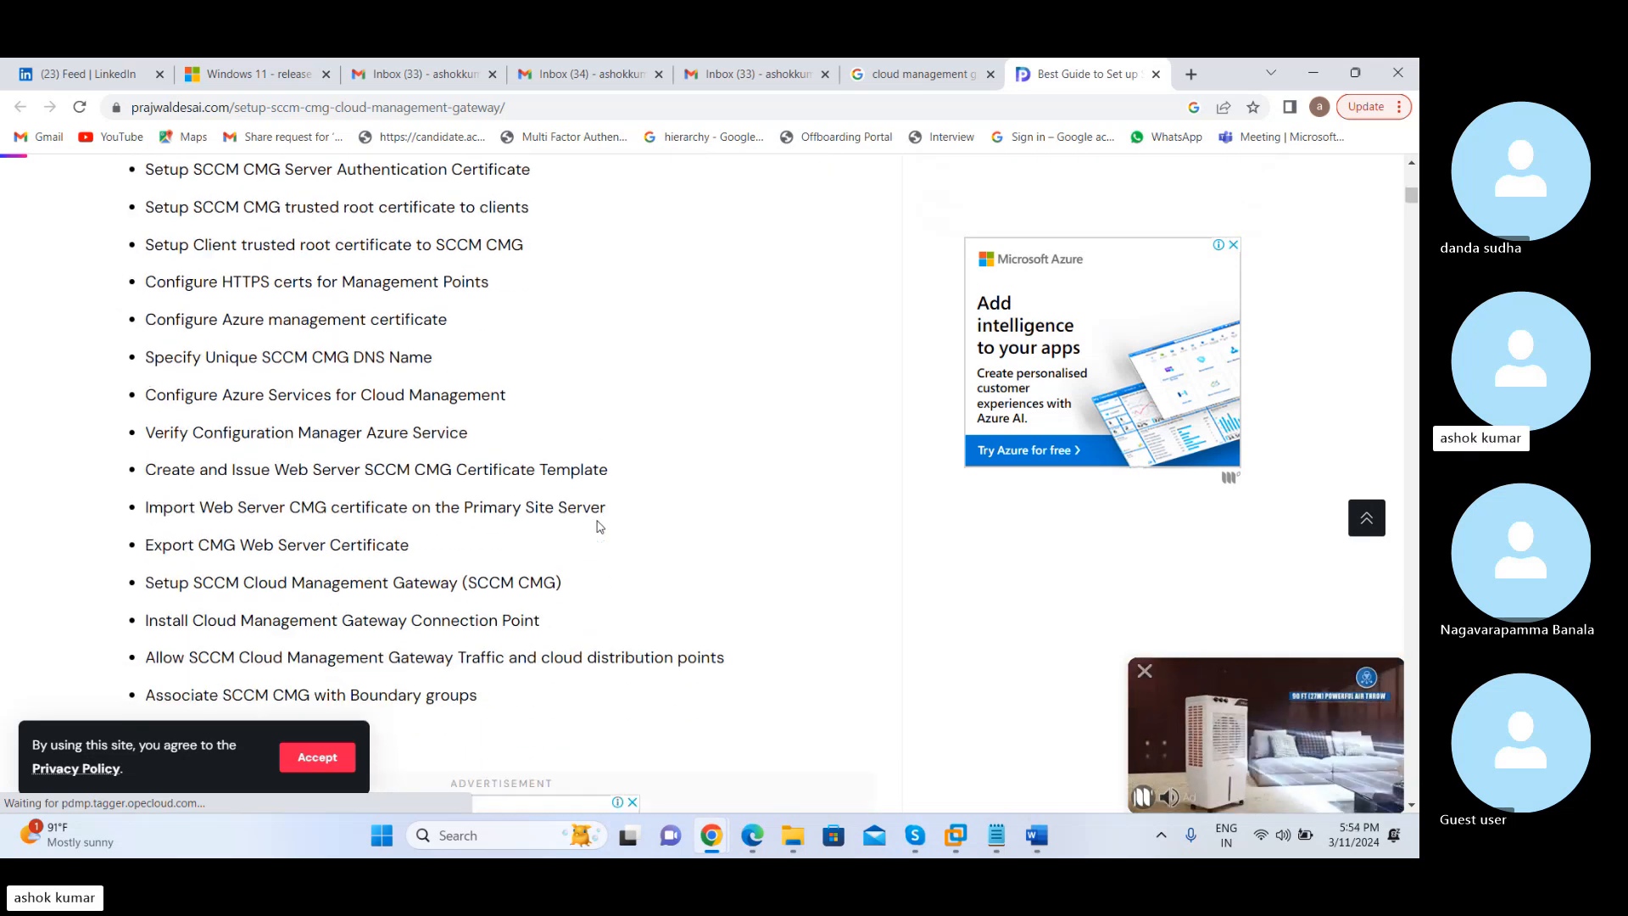
{"action": "scroll", "coordinate": [599, 526], "scroll_direction": "down", "scroll_amount": 2}
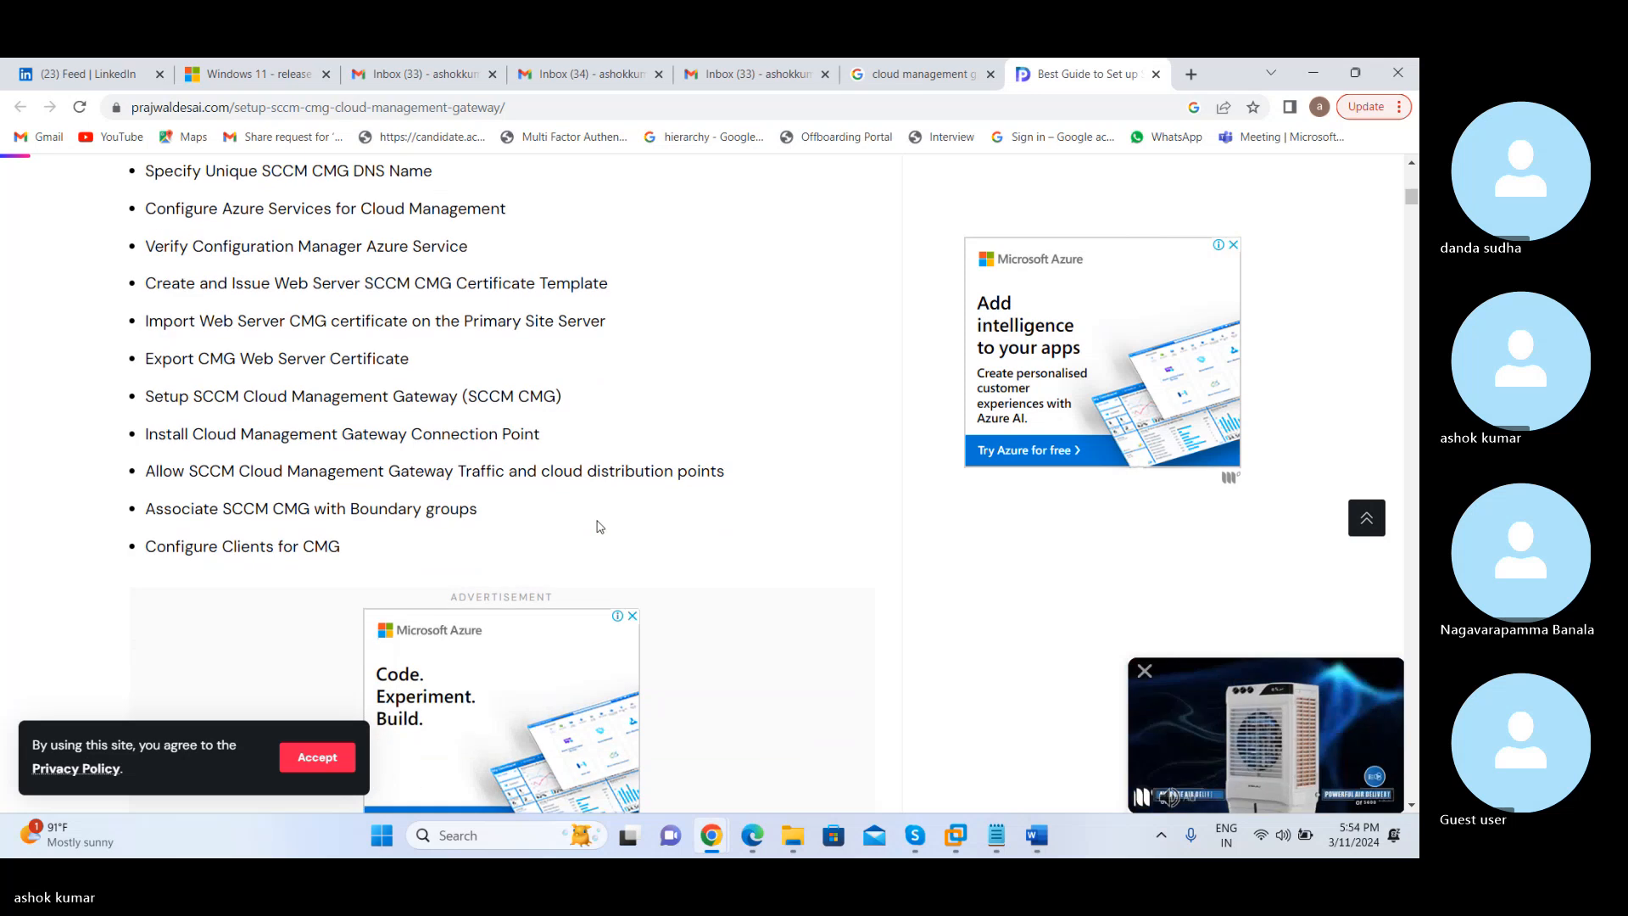
Examine the SCCM CMG Ports and Data Flow section and its conceptual data flow diagram
{"action": "scroll", "coordinate": [599, 527], "scroll_direction": "down", "scroll_amount": 6}
{"action": "scroll", "coordinate": [600, 527], "scroll_direction": "down", "scroll_amount": 8}
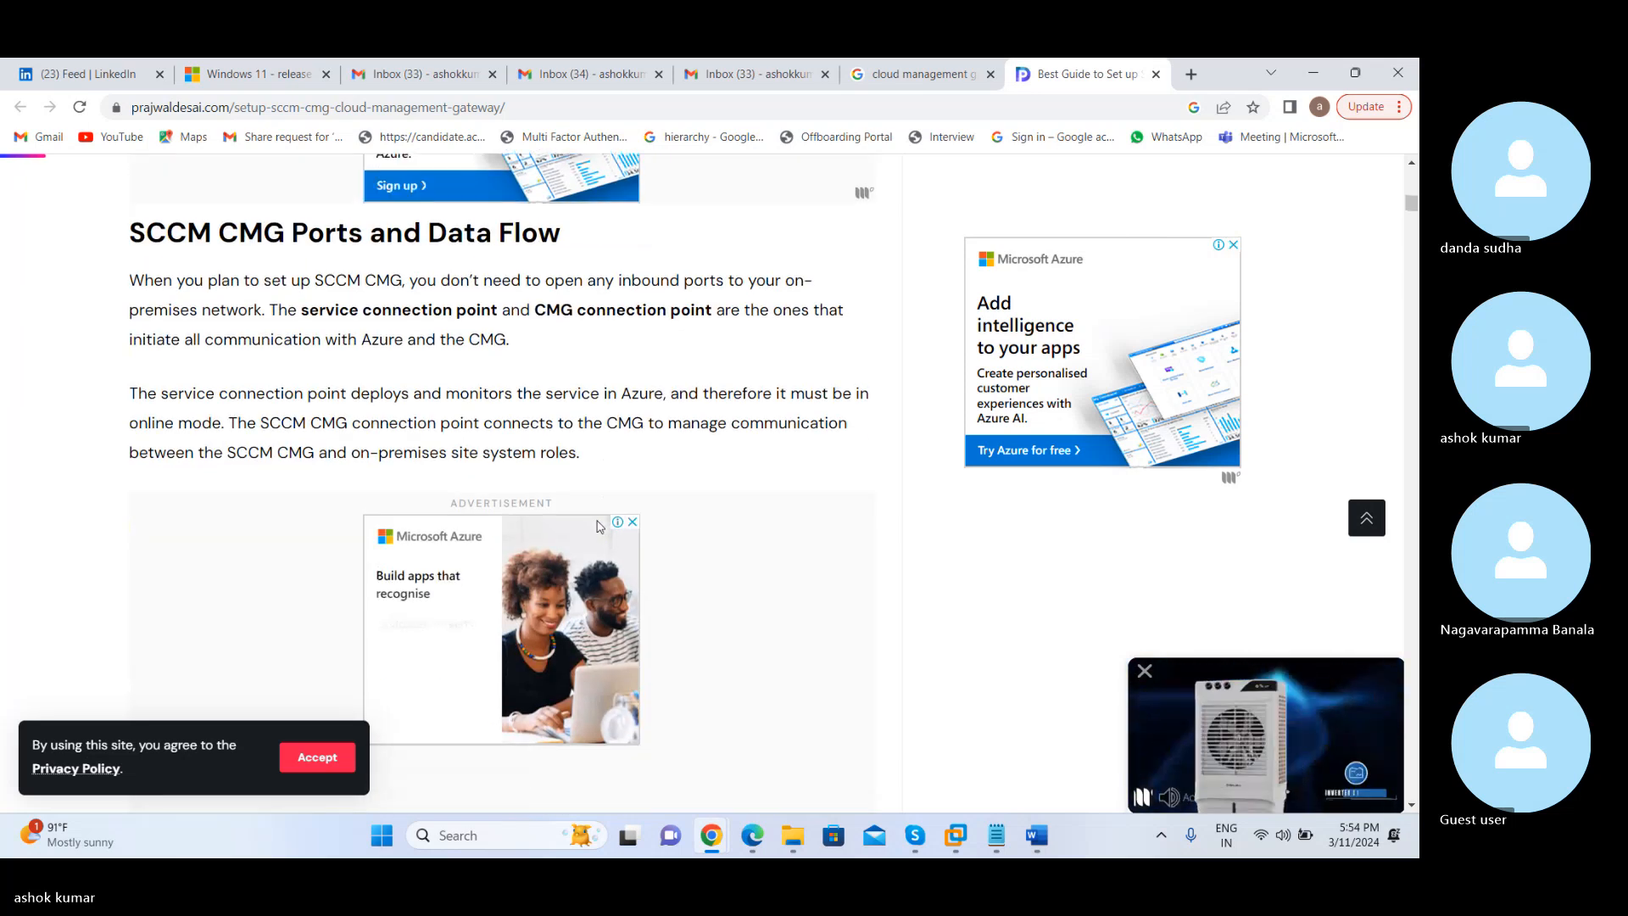
{"action": "scroll", "coordinate": [599, 527], "scroll_direction": "down", "scroll_amount": 1}
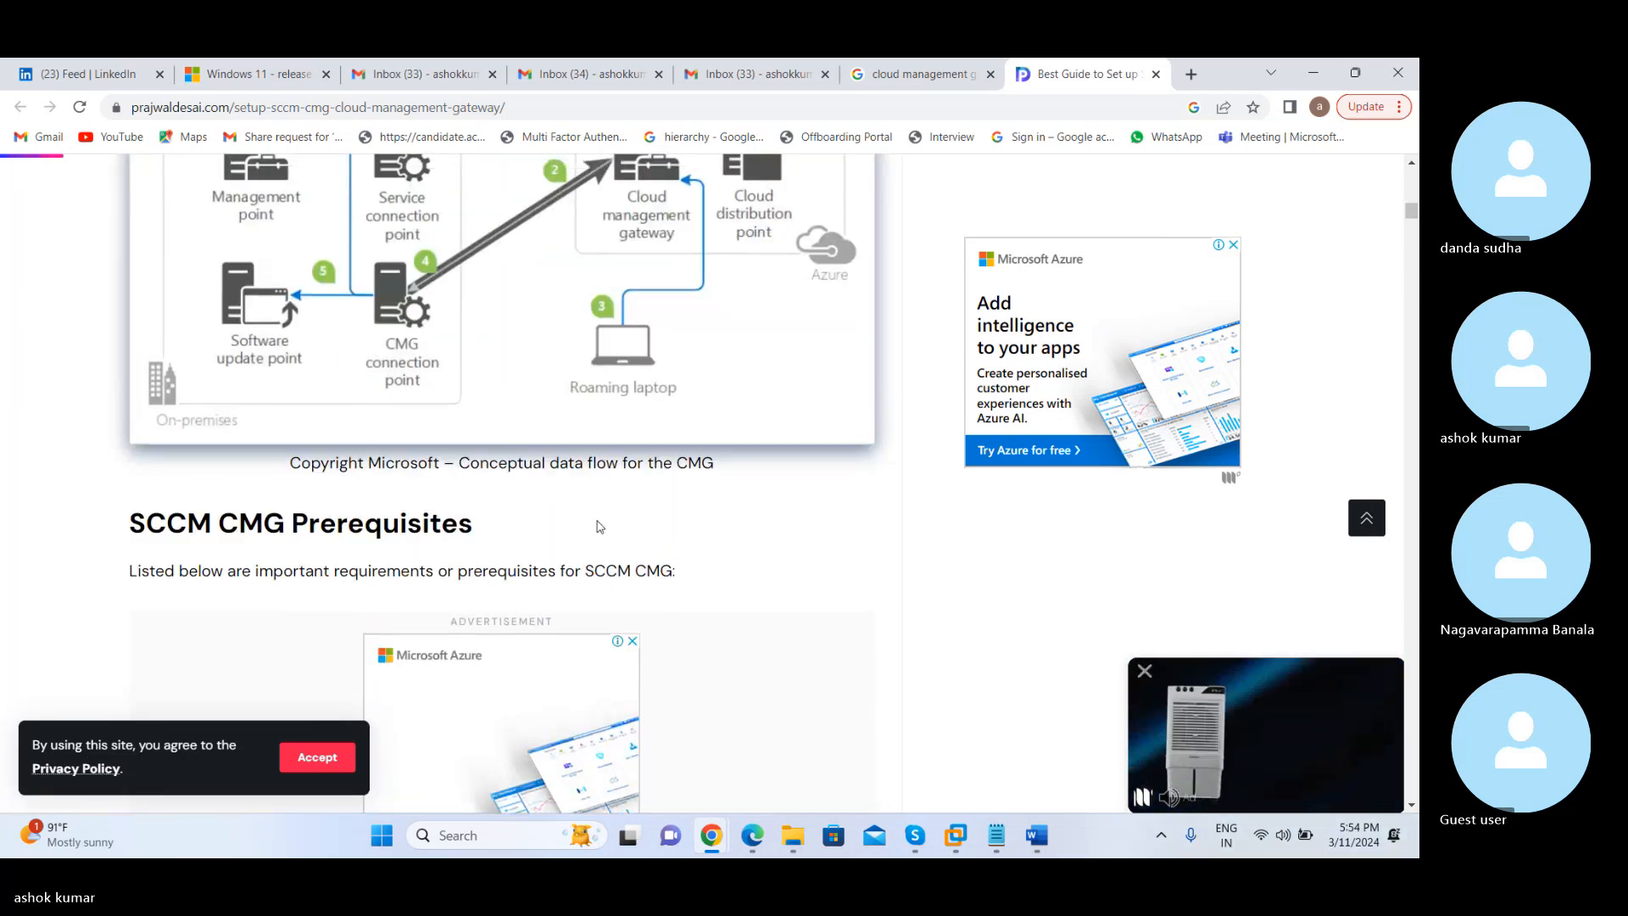
{"action": "scroll", "coordinate": [599, 526], "scroll_direction": "up", "scroll_amount": 4}
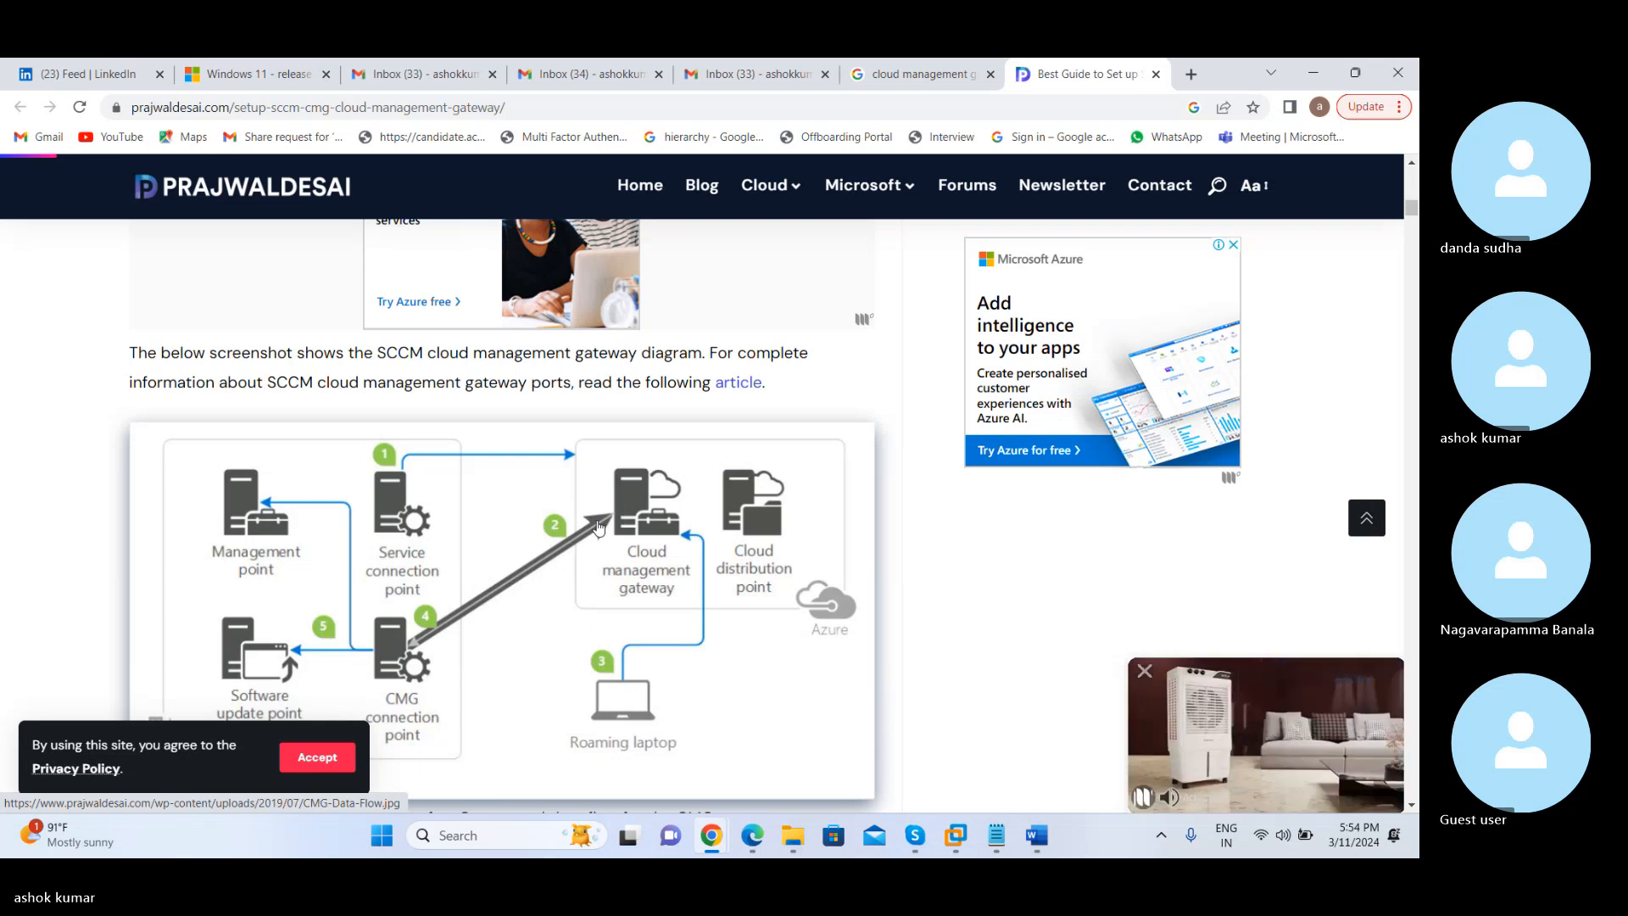
{"action": "scroll", "coordinate": [599, 526], "scroll_direction": "down", "scroll_amount": 2}
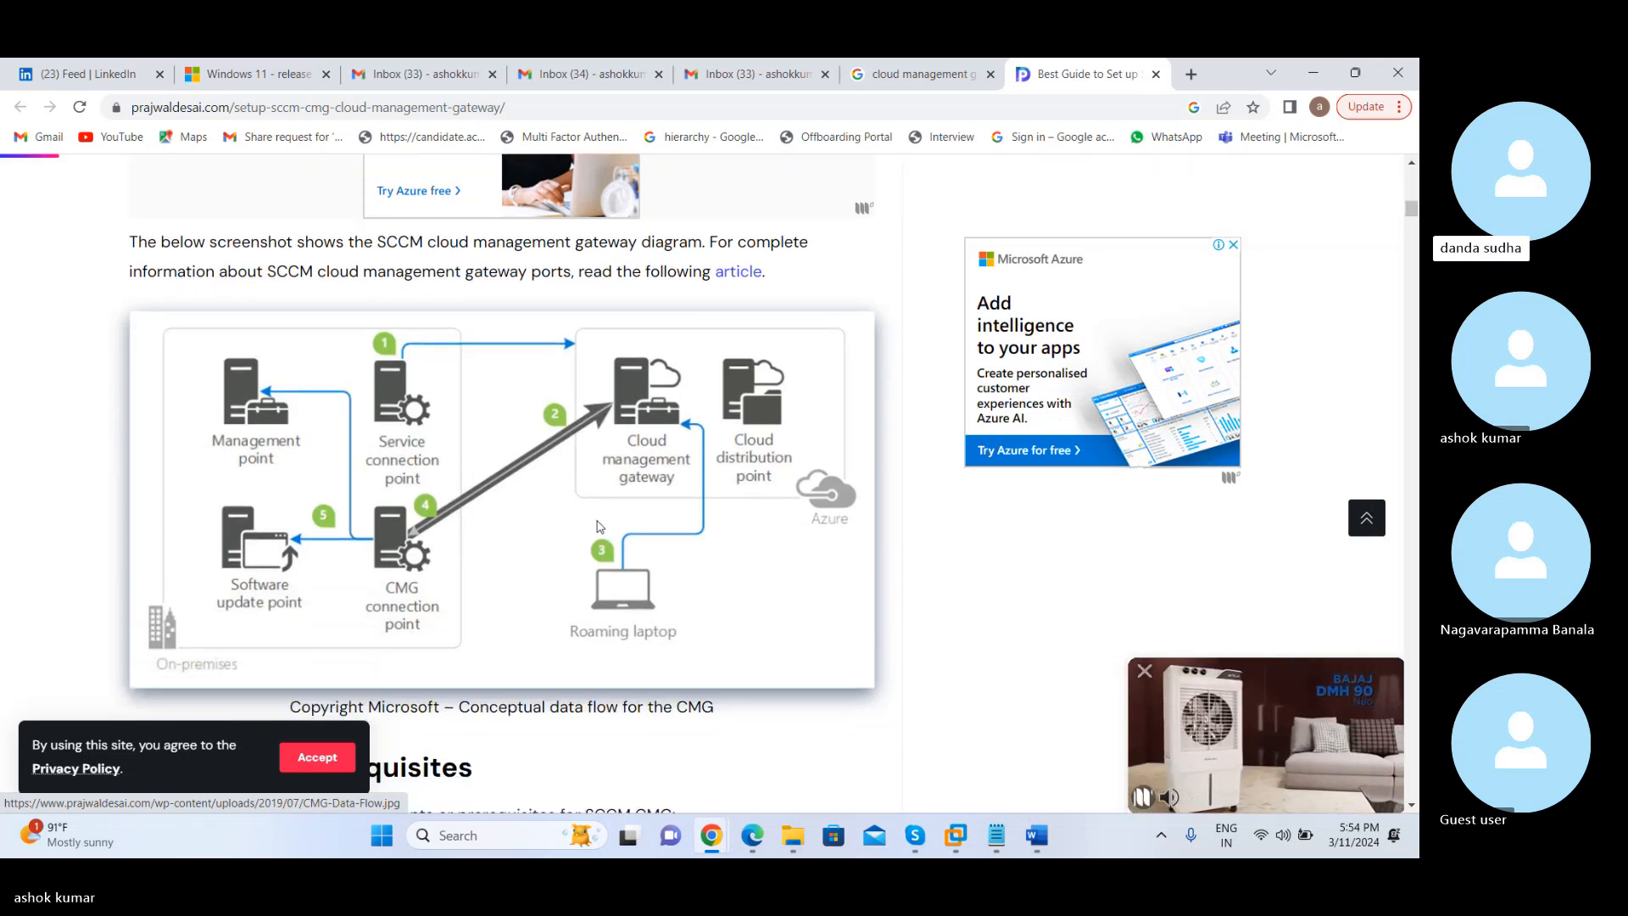
{"action": "scroll", "coordinate": [591, 588], "scroll_direction": "down", "scroll_amount": 1}
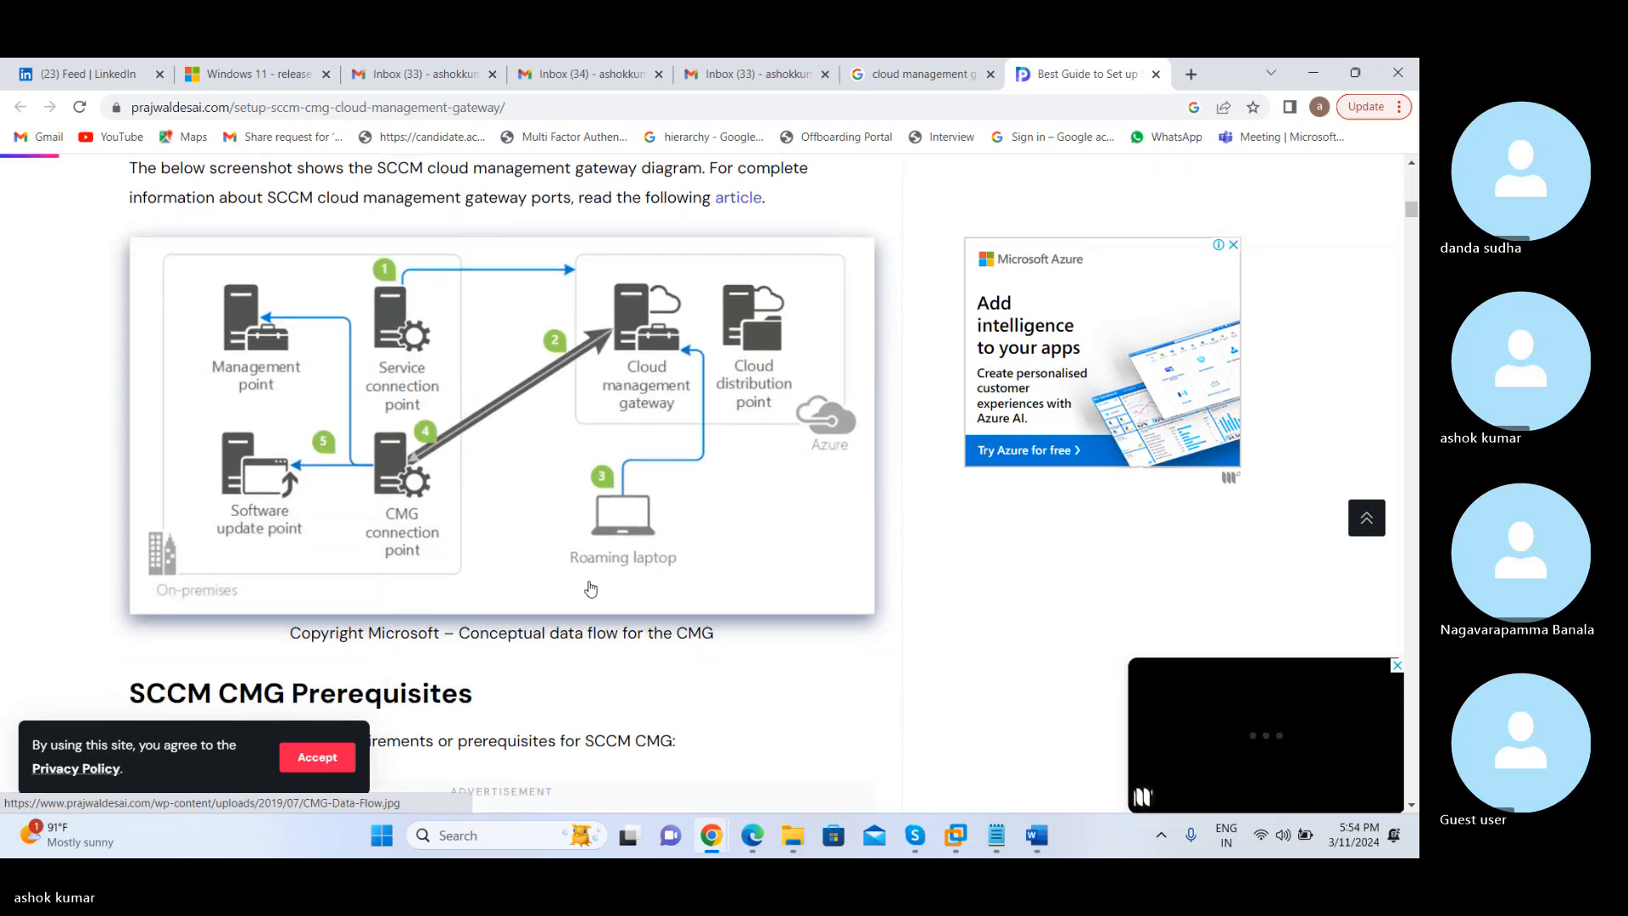
Review the SCCM CMG Prerequisites list through to the Supported Configurations for Cloud Management Gateway section
{"action": "scroll", "coordinate": [591, 588], "scroll_direction": "down", "scroll_amount": 1}
{"action": "scroll", "coordinate": [591, 588], "scroll_direction": "down", "scroll_amount": 1}
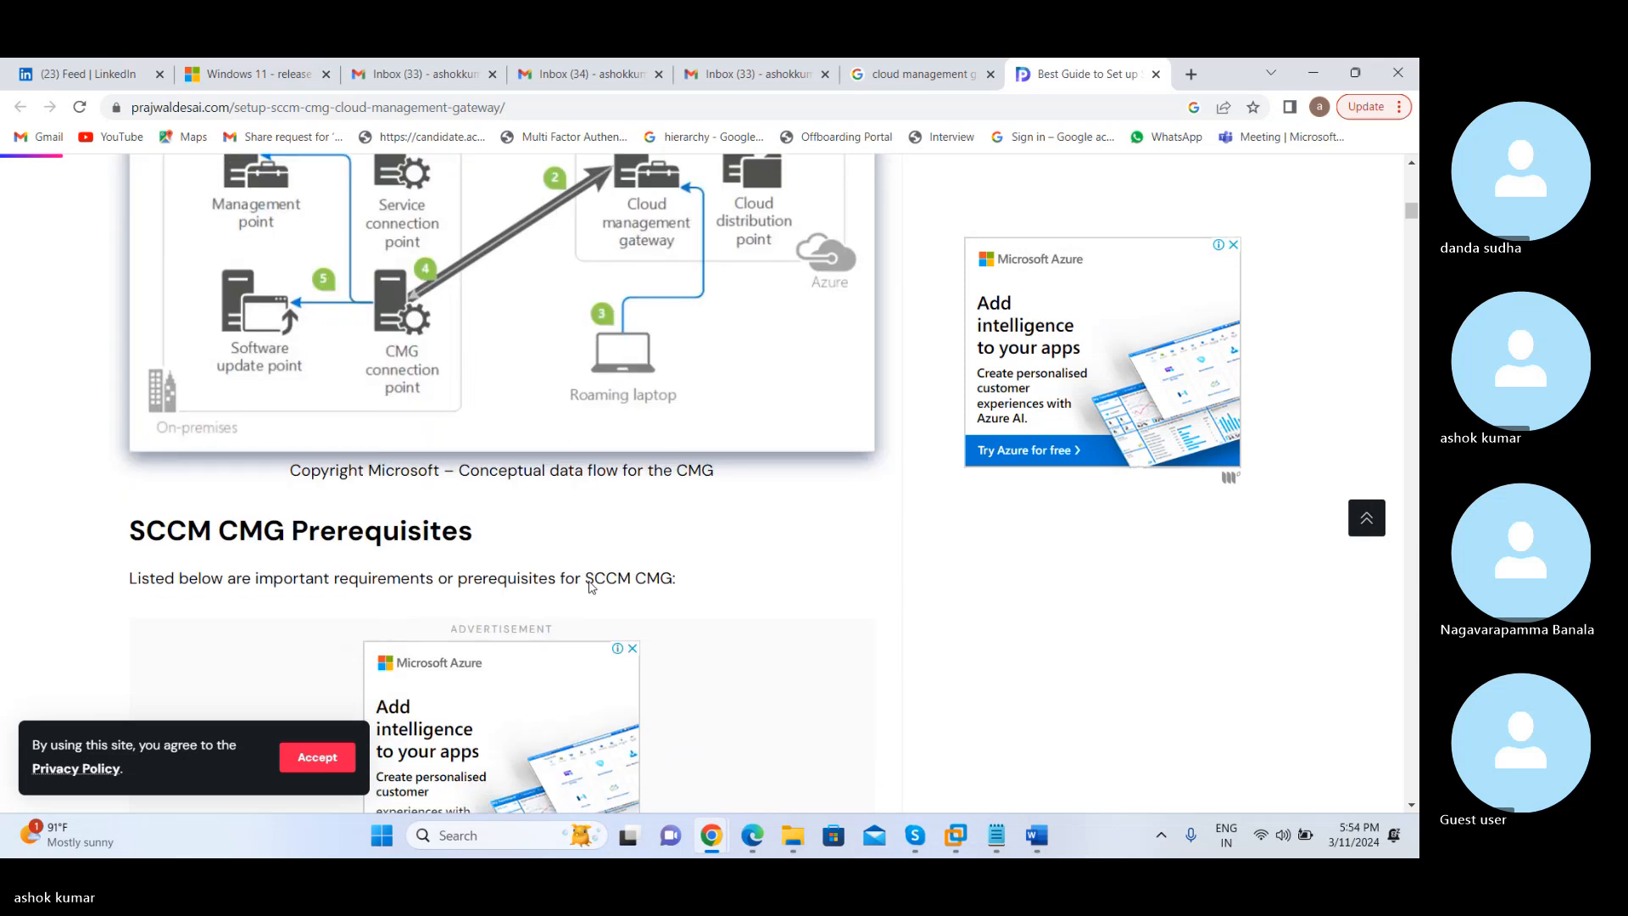
{"action": "scroll", "coordinate": [591, 589], "scroll_direction": "down", "scroll_amount": 5}
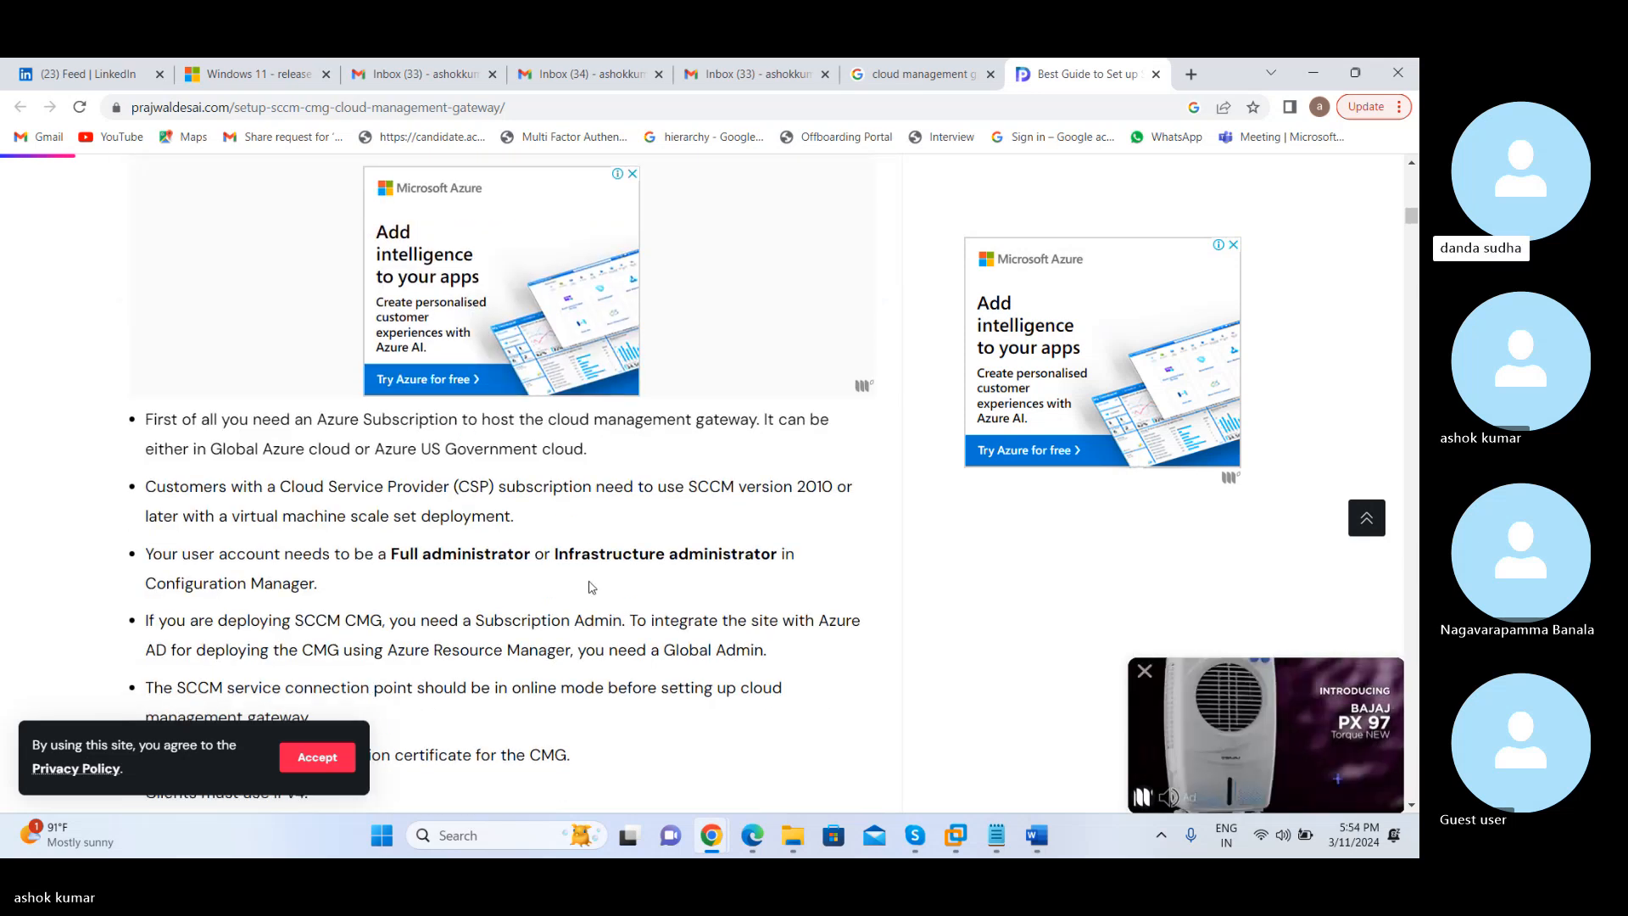
{"action": "scroll", "coordinate": [591, 587], "scroll_direction": "down", "scroll_amount": 4}
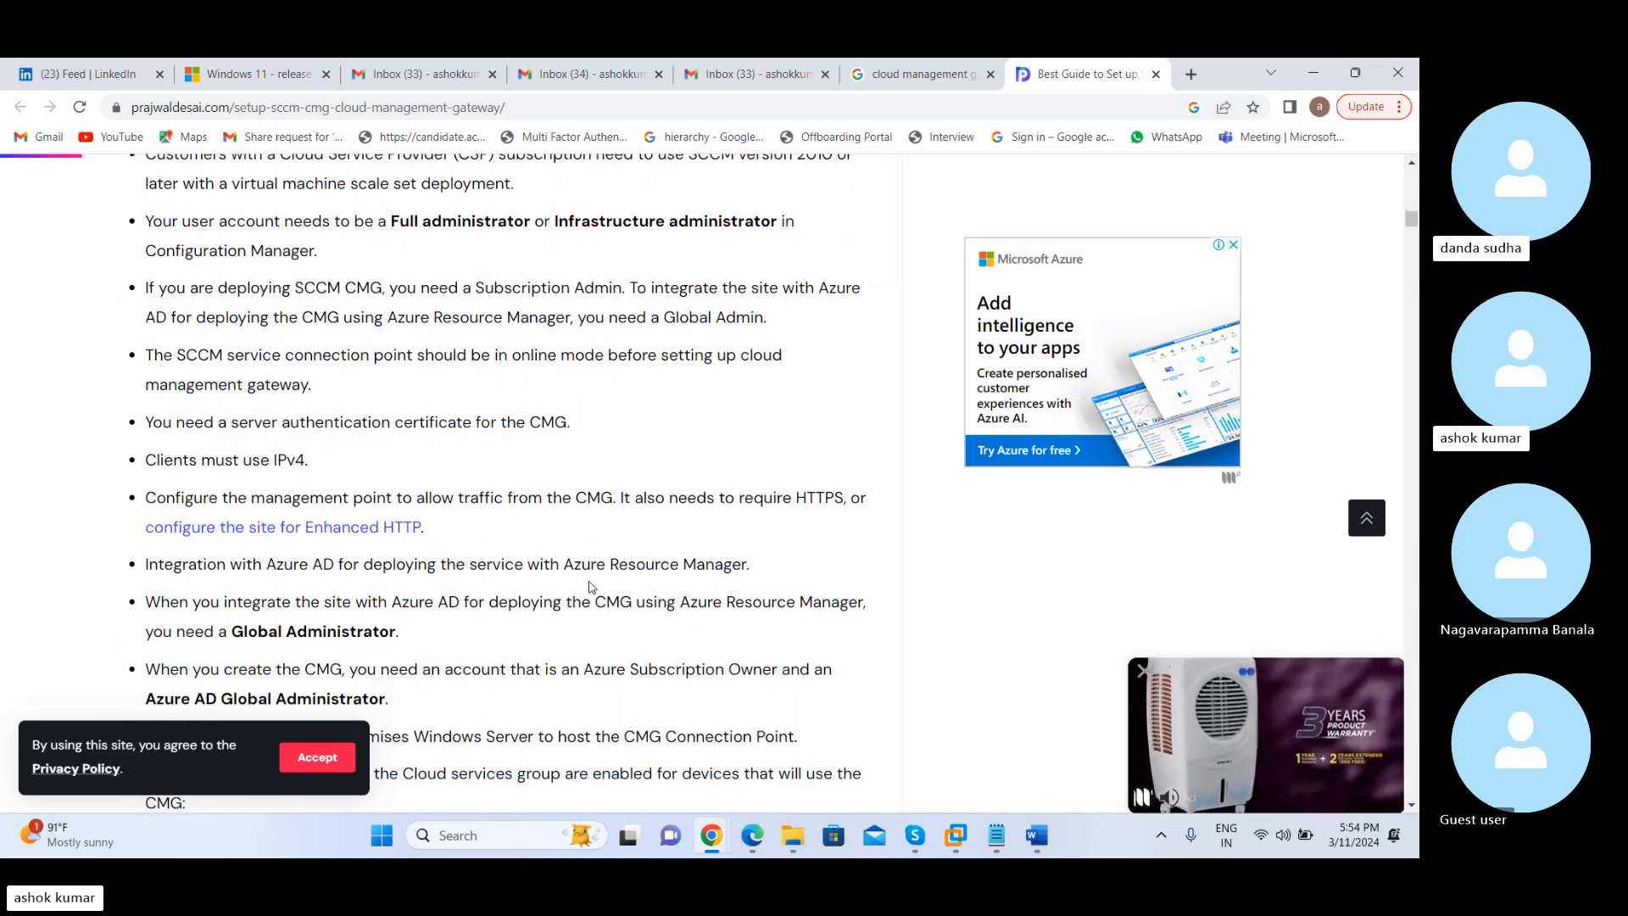
{"action": "scroll", "coordinate": [591, 587], "scroll_direction": "down", "scroll_amount": 10}
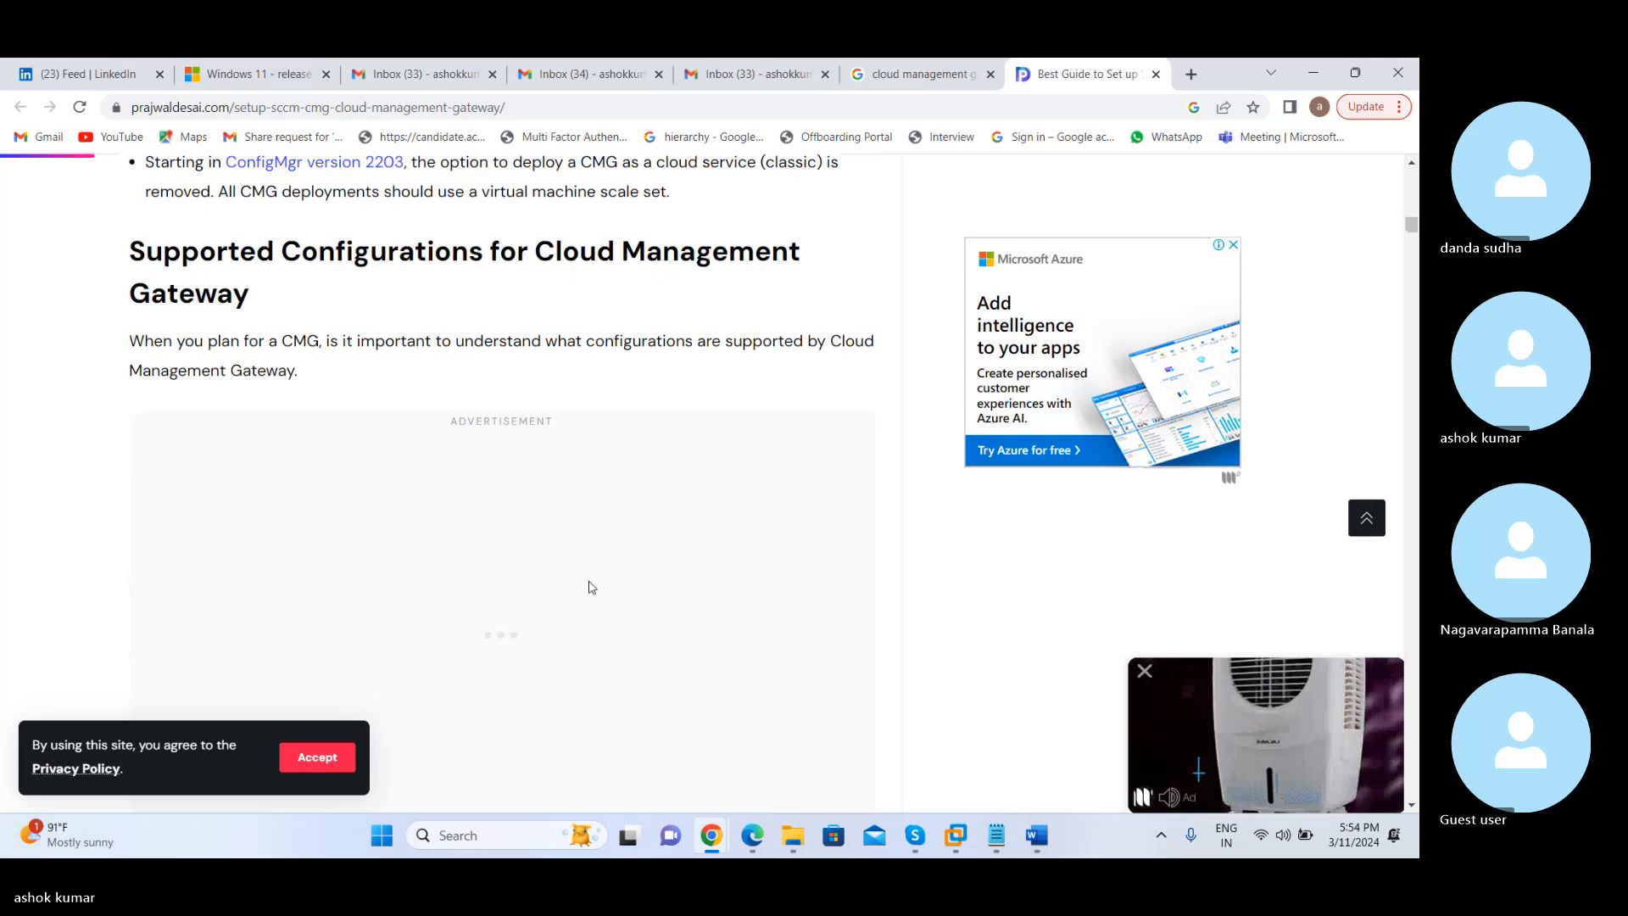
Review the guide's supported configurations for Cloud Management Gateway and its Cost of Cloud Management Gateway section
{"action": "scroll", "coordinate": [591, 587], "scroll_direction": "down", "scroll_amount": 7}
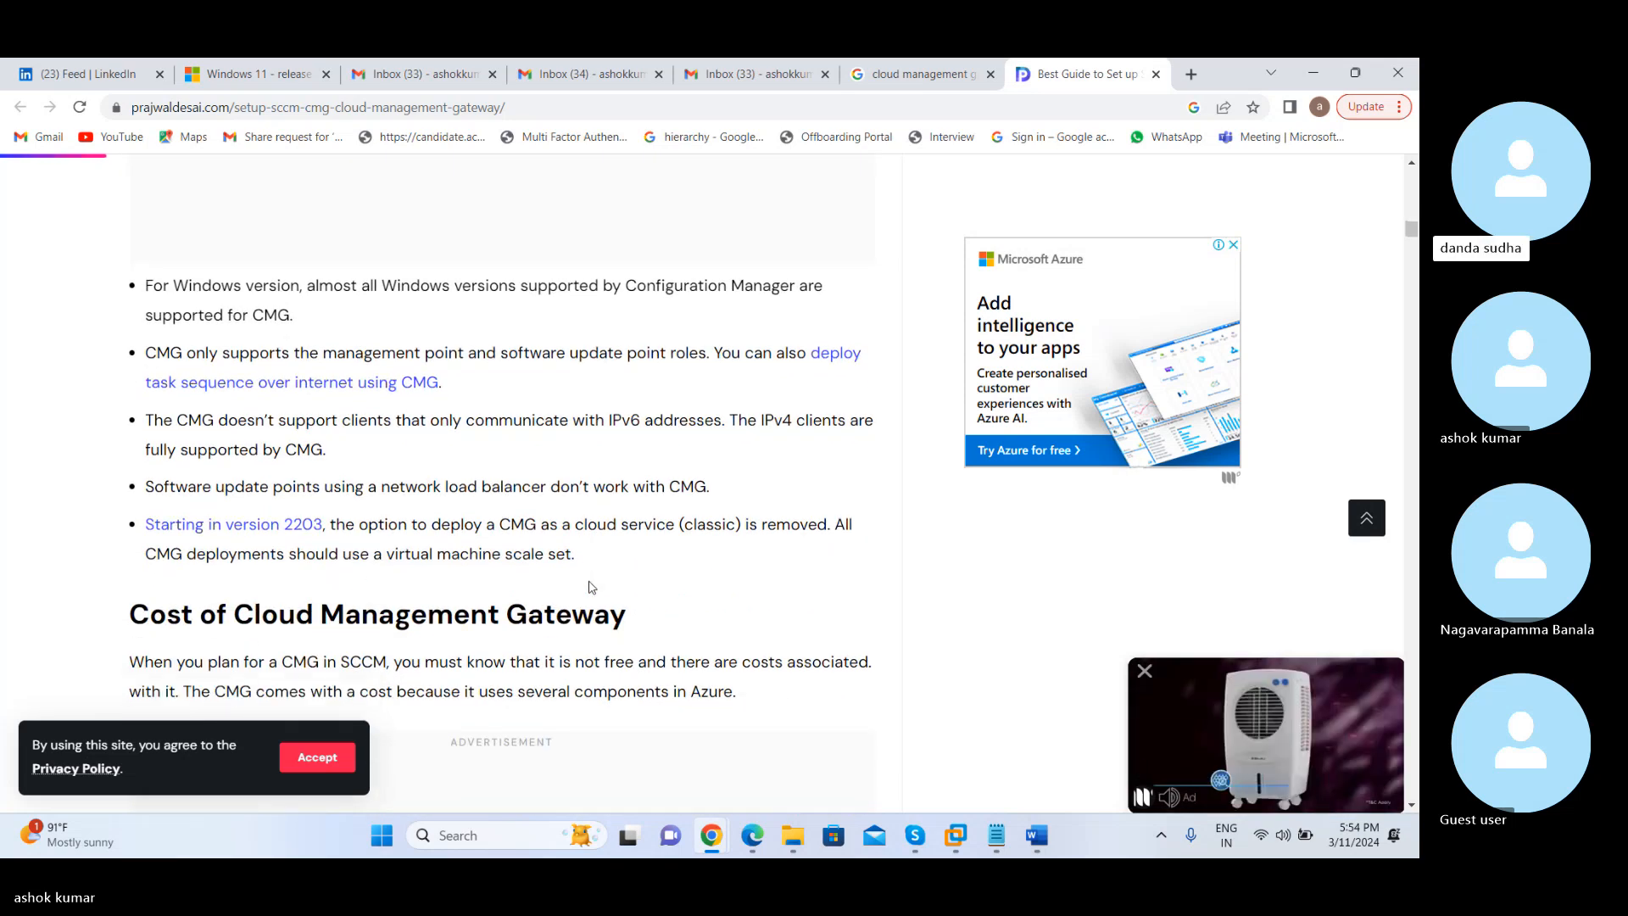
{"action": "scroll", "coordinate": [591, 587], "scroll_direction": "down", "scroll_amount": 11}
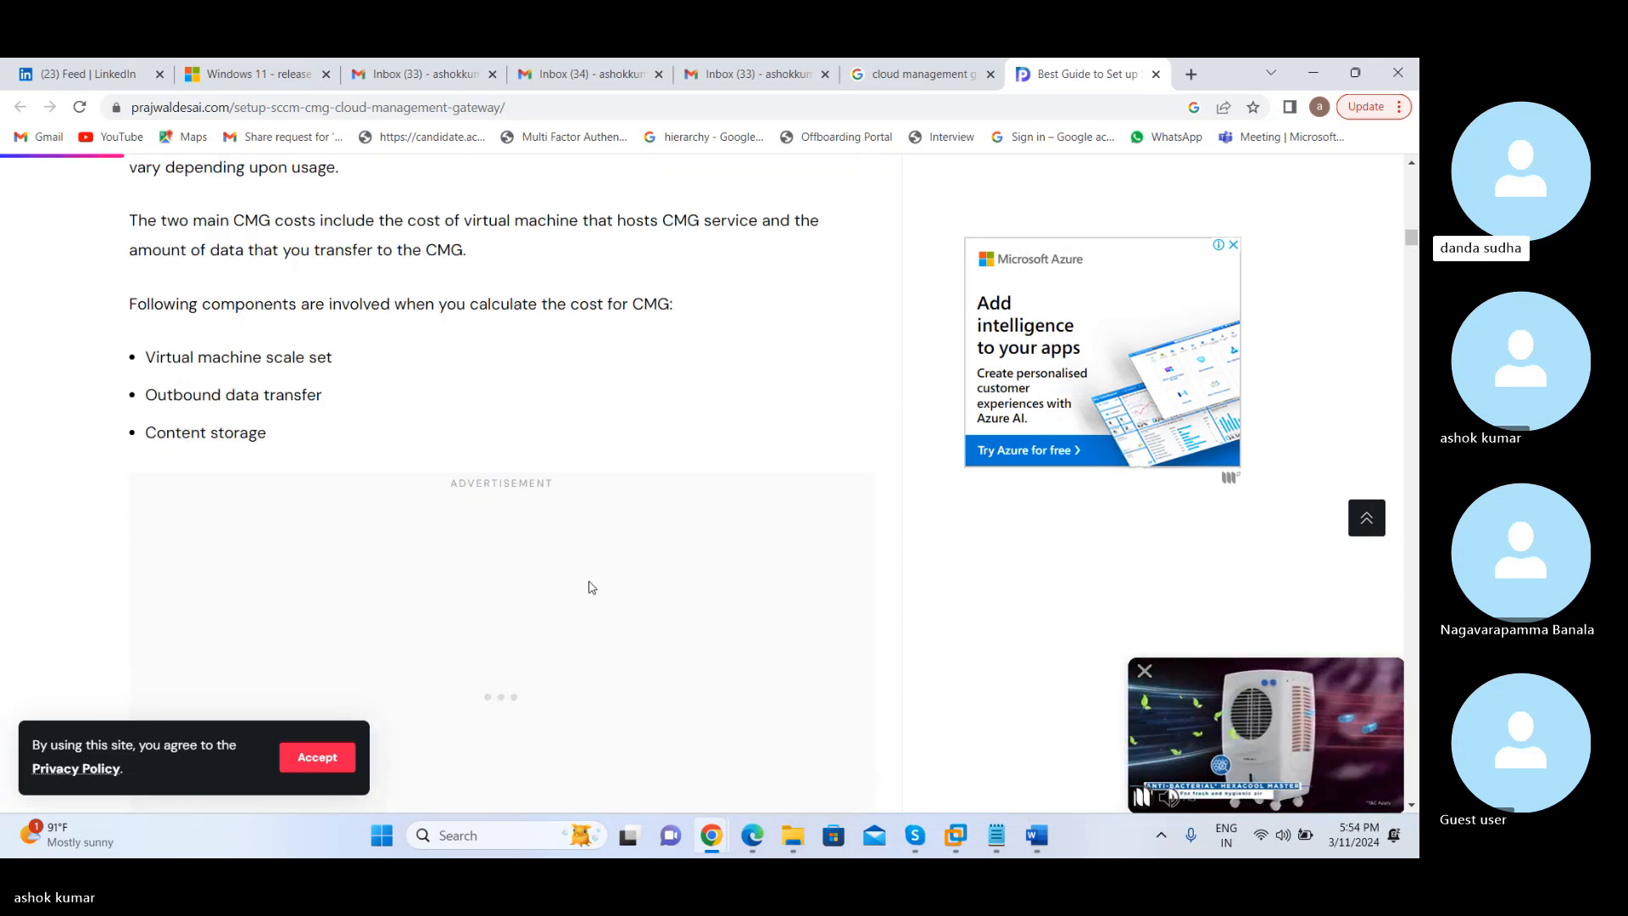
{"action": "scroll", "coordinate": [591, 586], "scroll_direction": "down", "scroll_amount": 2}
{"action": "scroll", "coordinate": [591, 587], "scroll_direction": "down", "scroll_amount": 7}
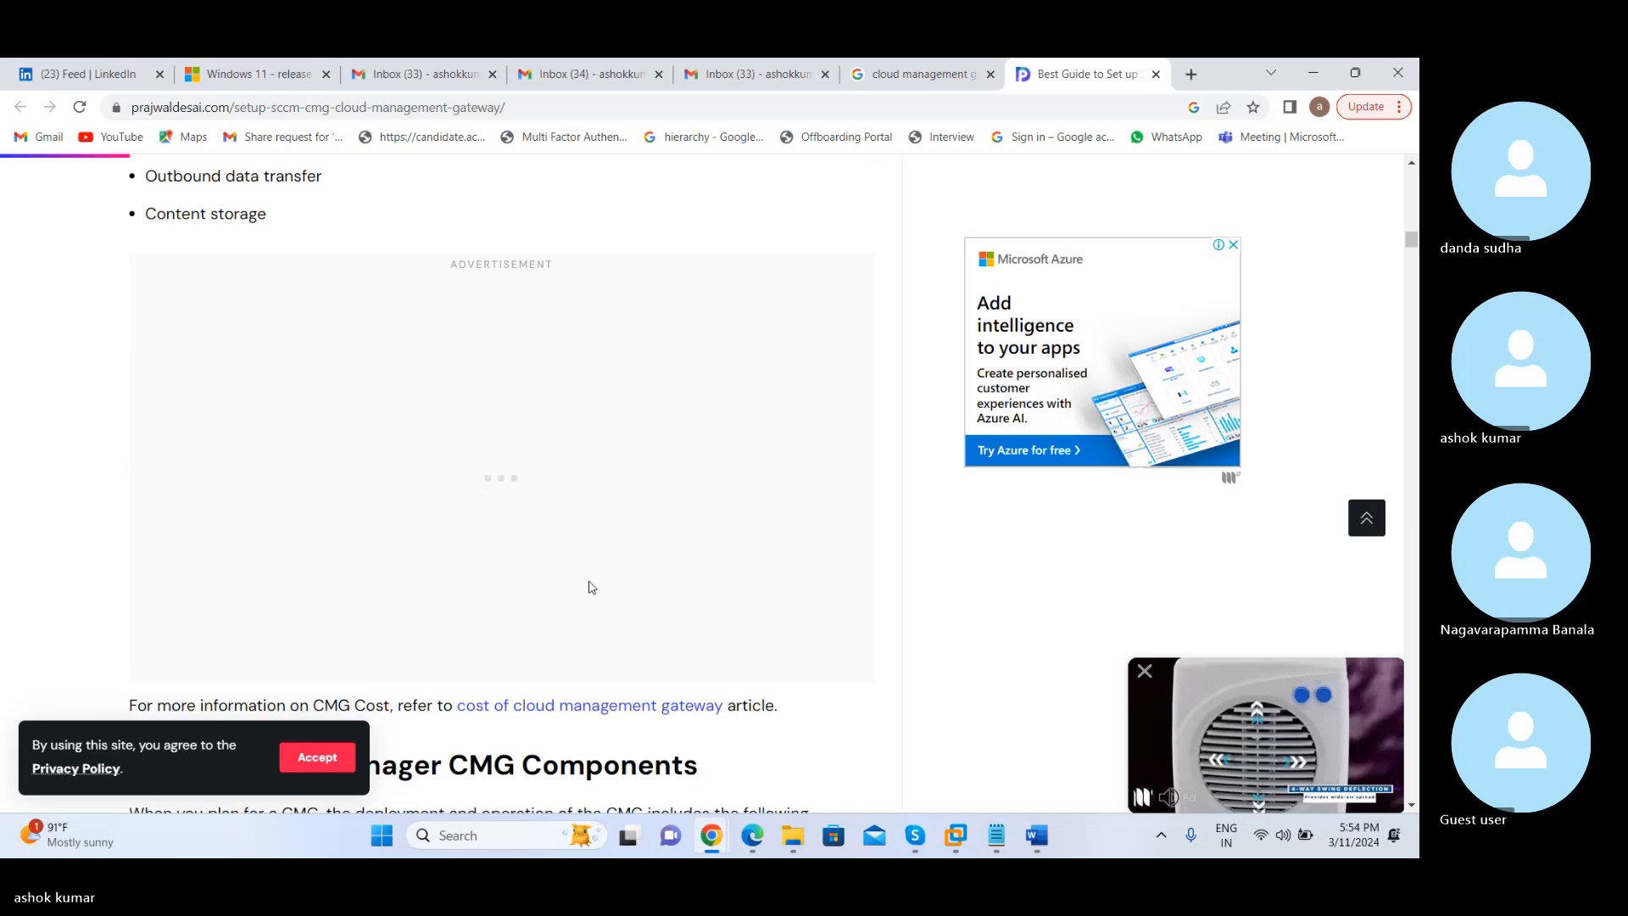
Examine the Configuration Manager CMG Components section, highlighting the Azure AD and PKI certificates options for client identity and authentication
{"action": "scroll", "coordinate": [591, 585], "scroll_direction": "down", "scroll_amount": 6}
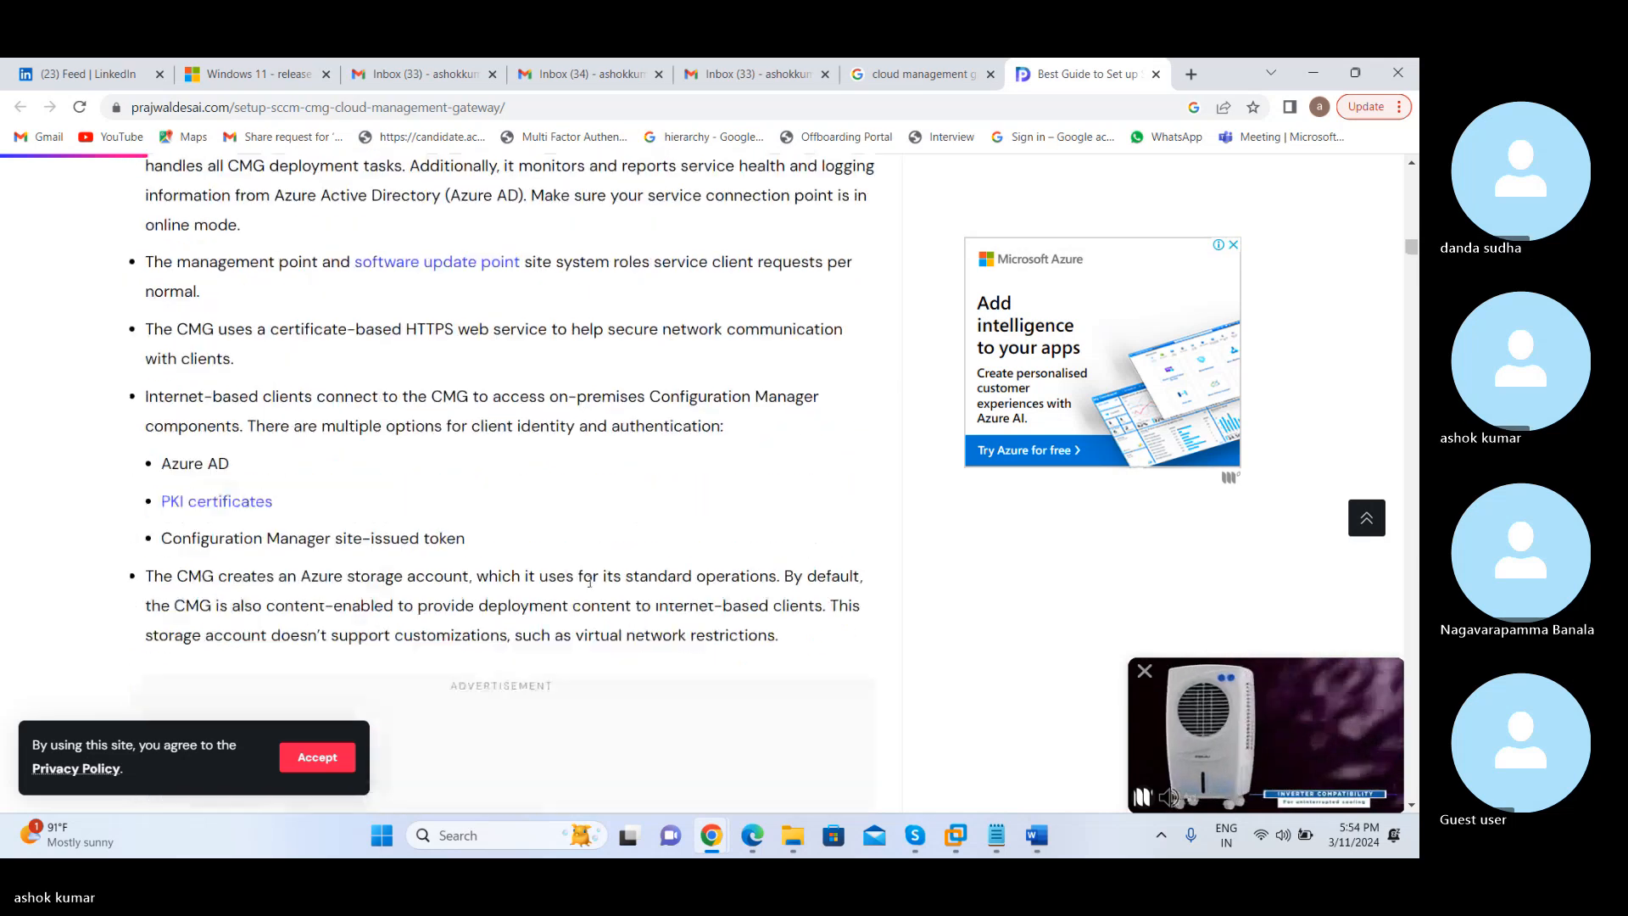
{"action": "scroll", "coordinate": [591, 587], "scroll_direction": "up", "scroll_amount": 1}
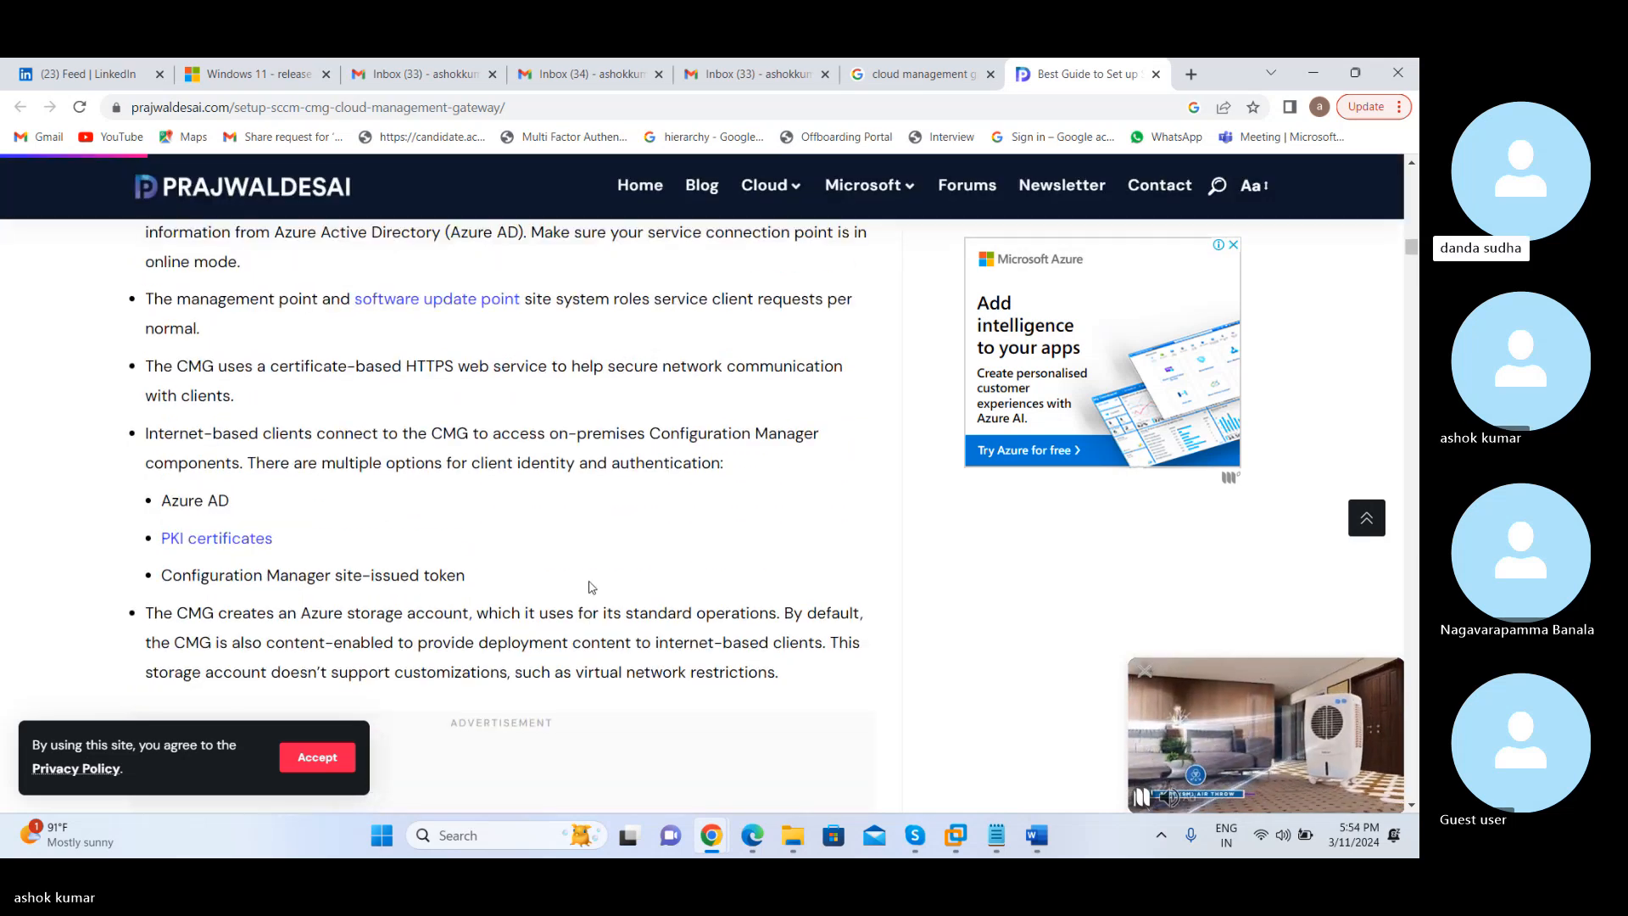
{"action": "left_click_drag", "start_coordinate": [190, 510], "coordinate": [142, 512]}
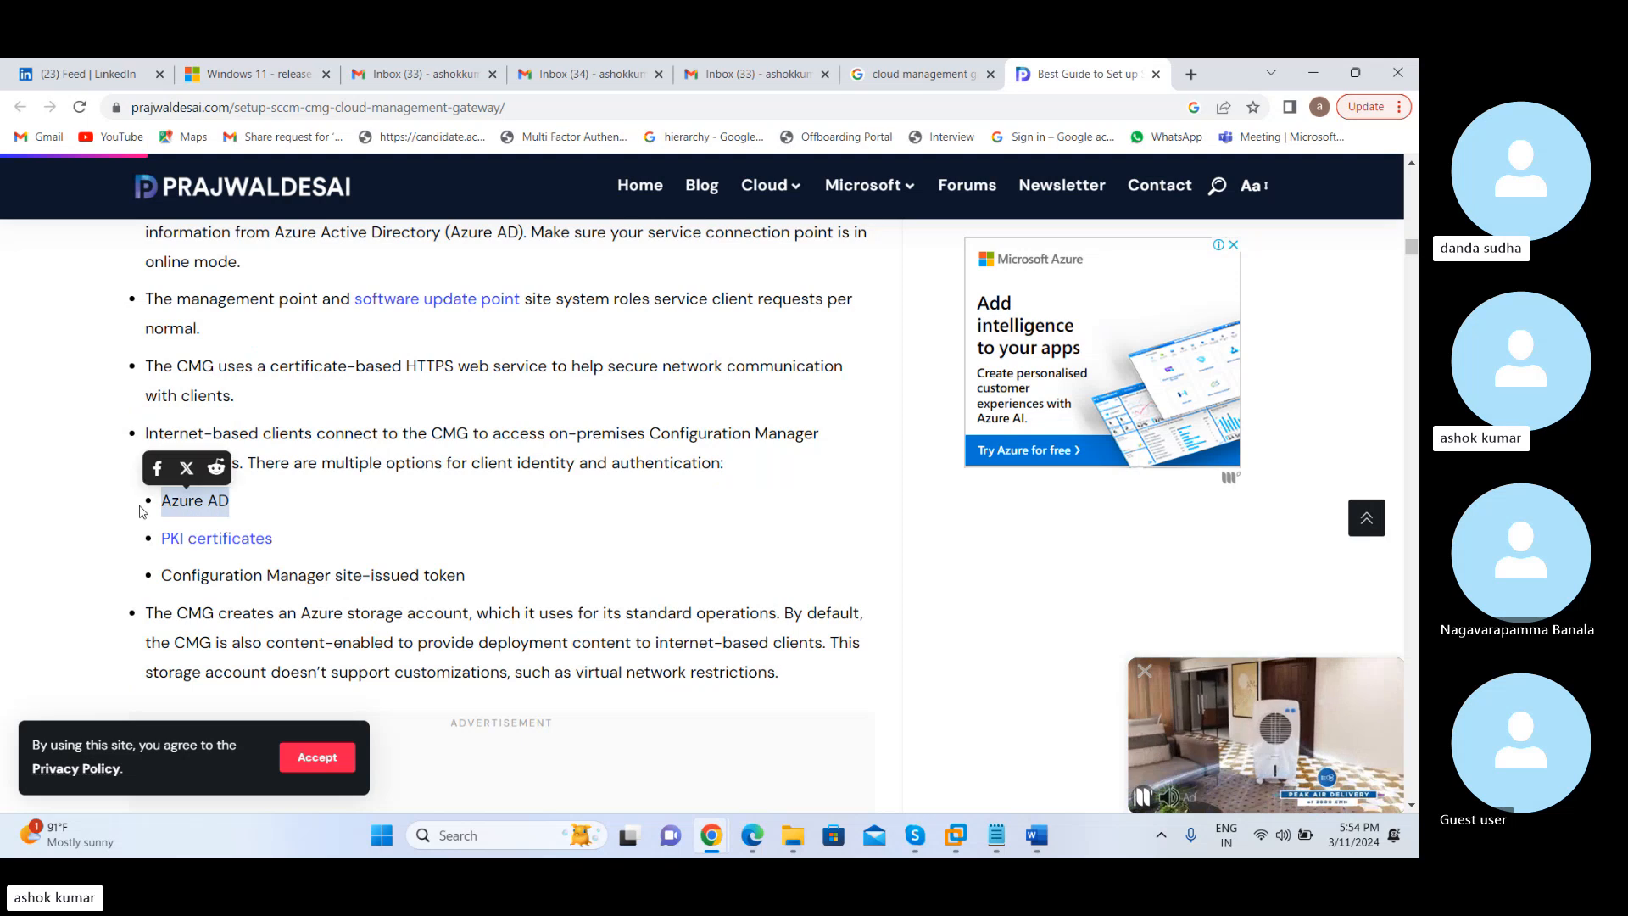
{"action": "left_click_drag", "start_coordinate": [289, 544], "coordinate": [152, 557]}
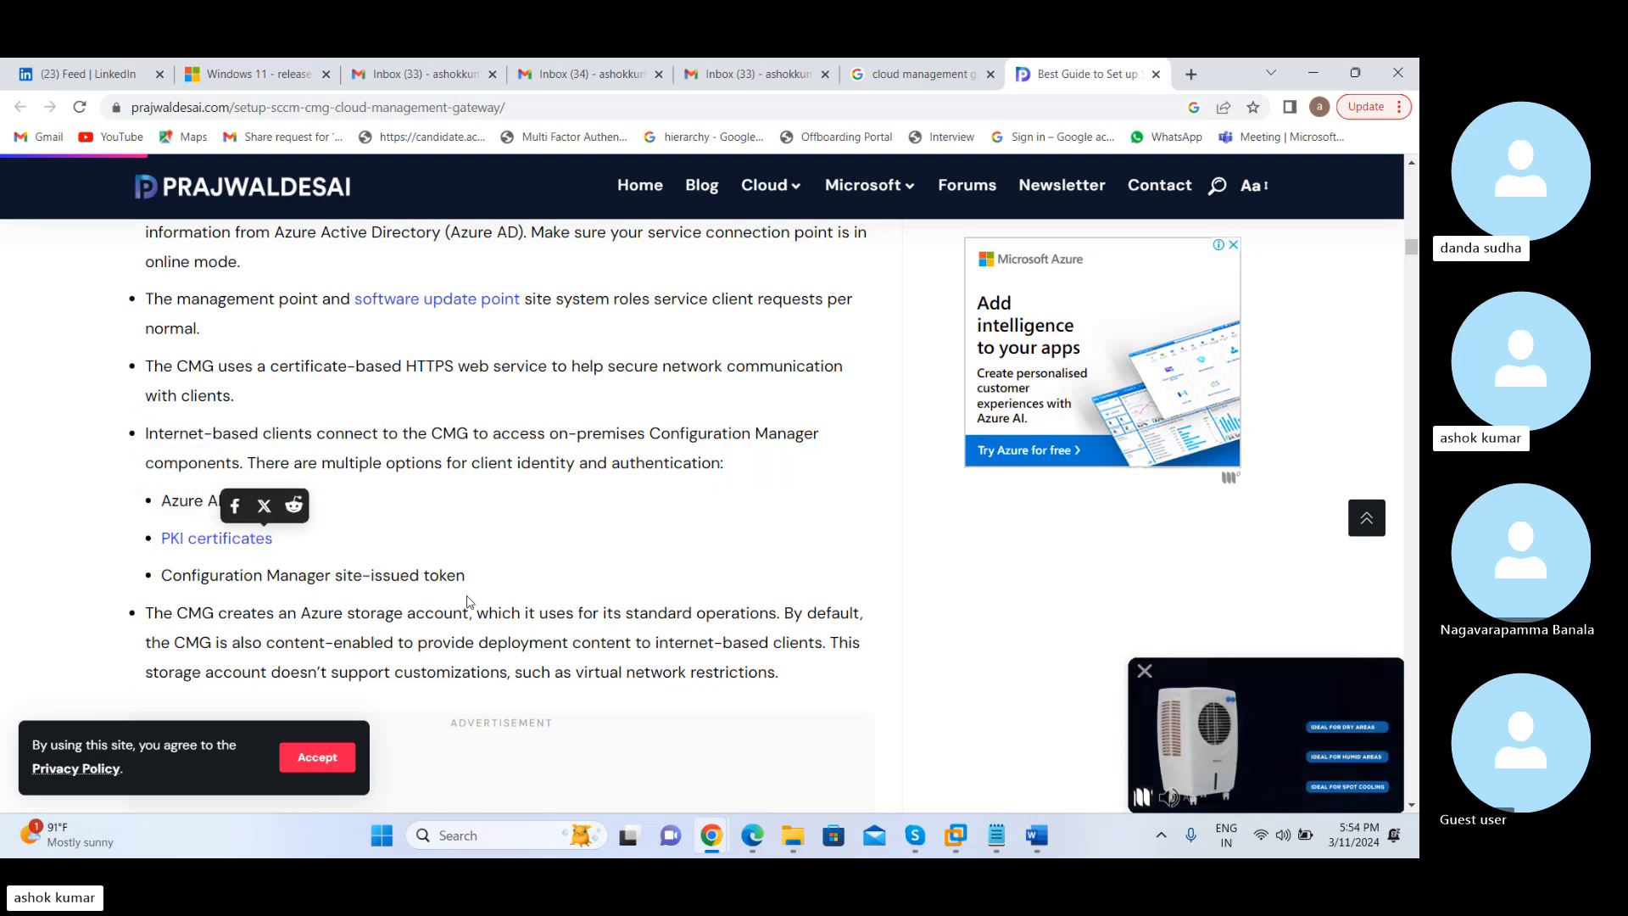
{"action": "left_click", "coordinate": [536, 604]}
Read the certificate list in the SCCM CMG Certificates Requirements section
{"action": "scroll", "coordinate": [536, 605], "scroll_direction": "down", "scroll_amount": 5}
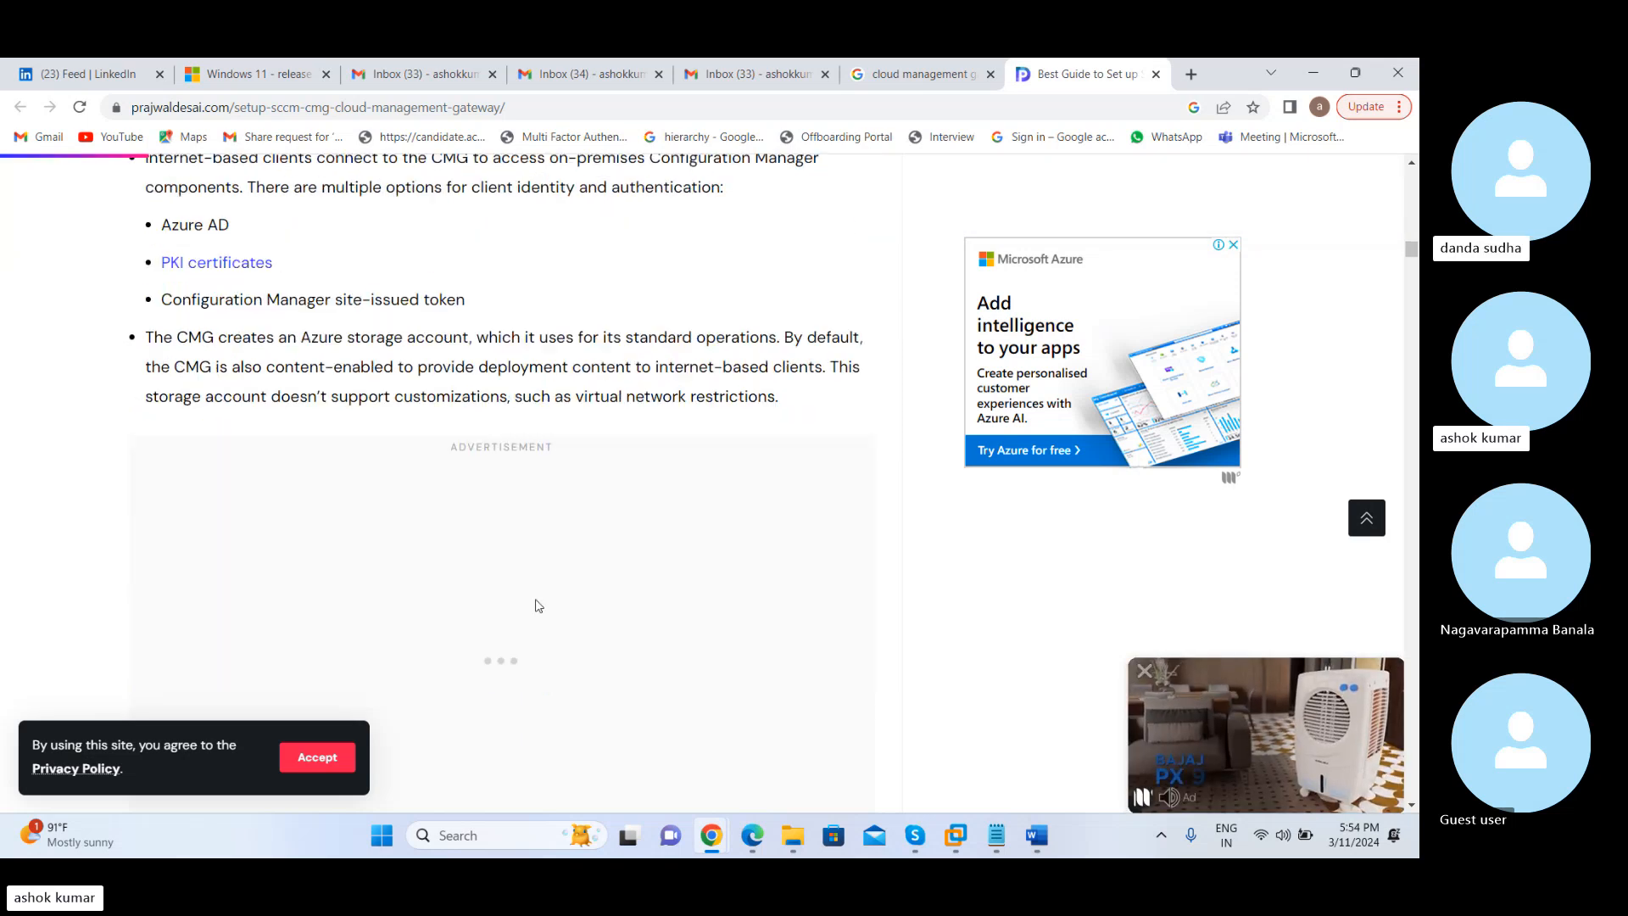
{"action": "scroll", "coordinate": [536, 604], "scroll_direction": "down", "scroll_amount": 3}
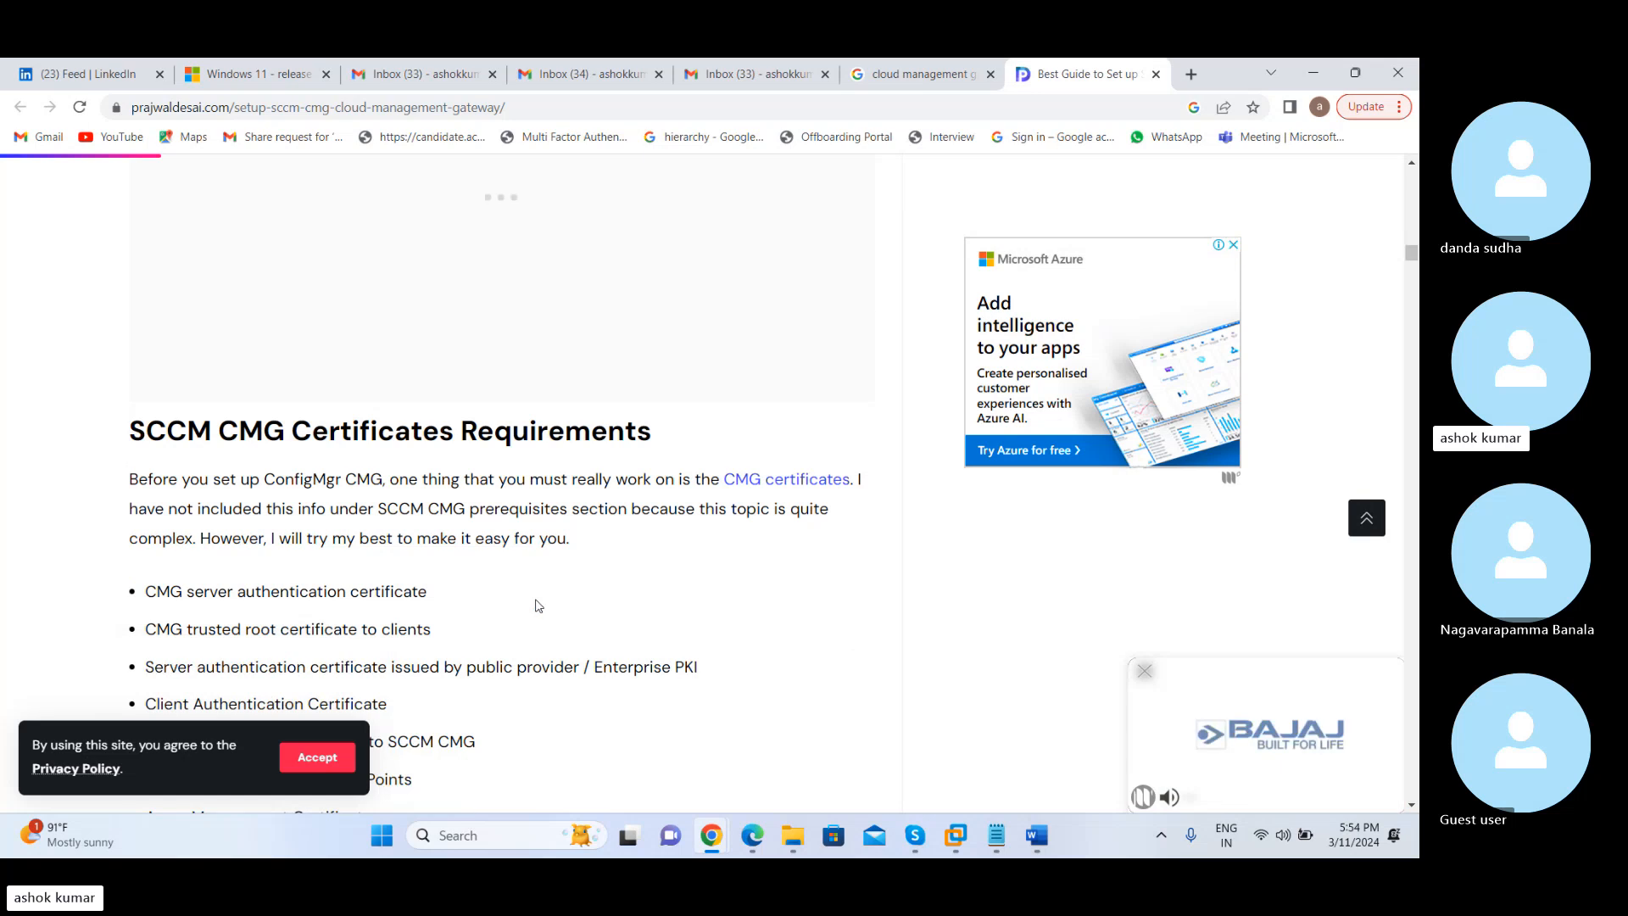
{"action": "scroll", "coordinate": [535, 605], "scroll_direction": "down", "scroll_amount": 2}
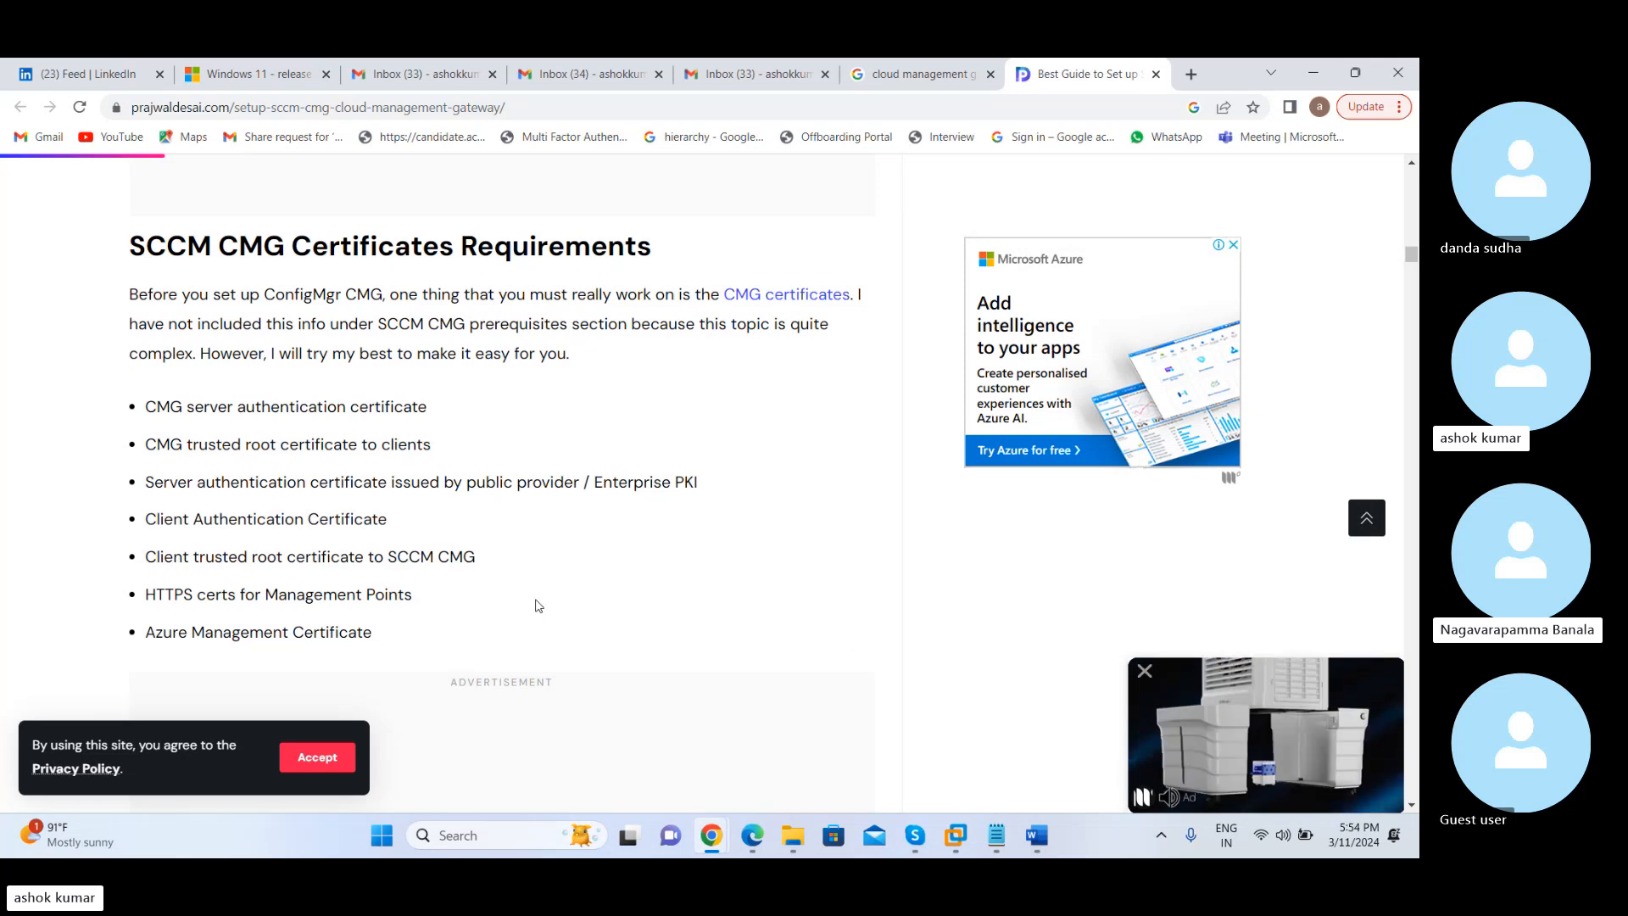
{"action": "scroll", "coordinate": [536, 605], "scroll_direction": "down", "scroll_amount": 3}
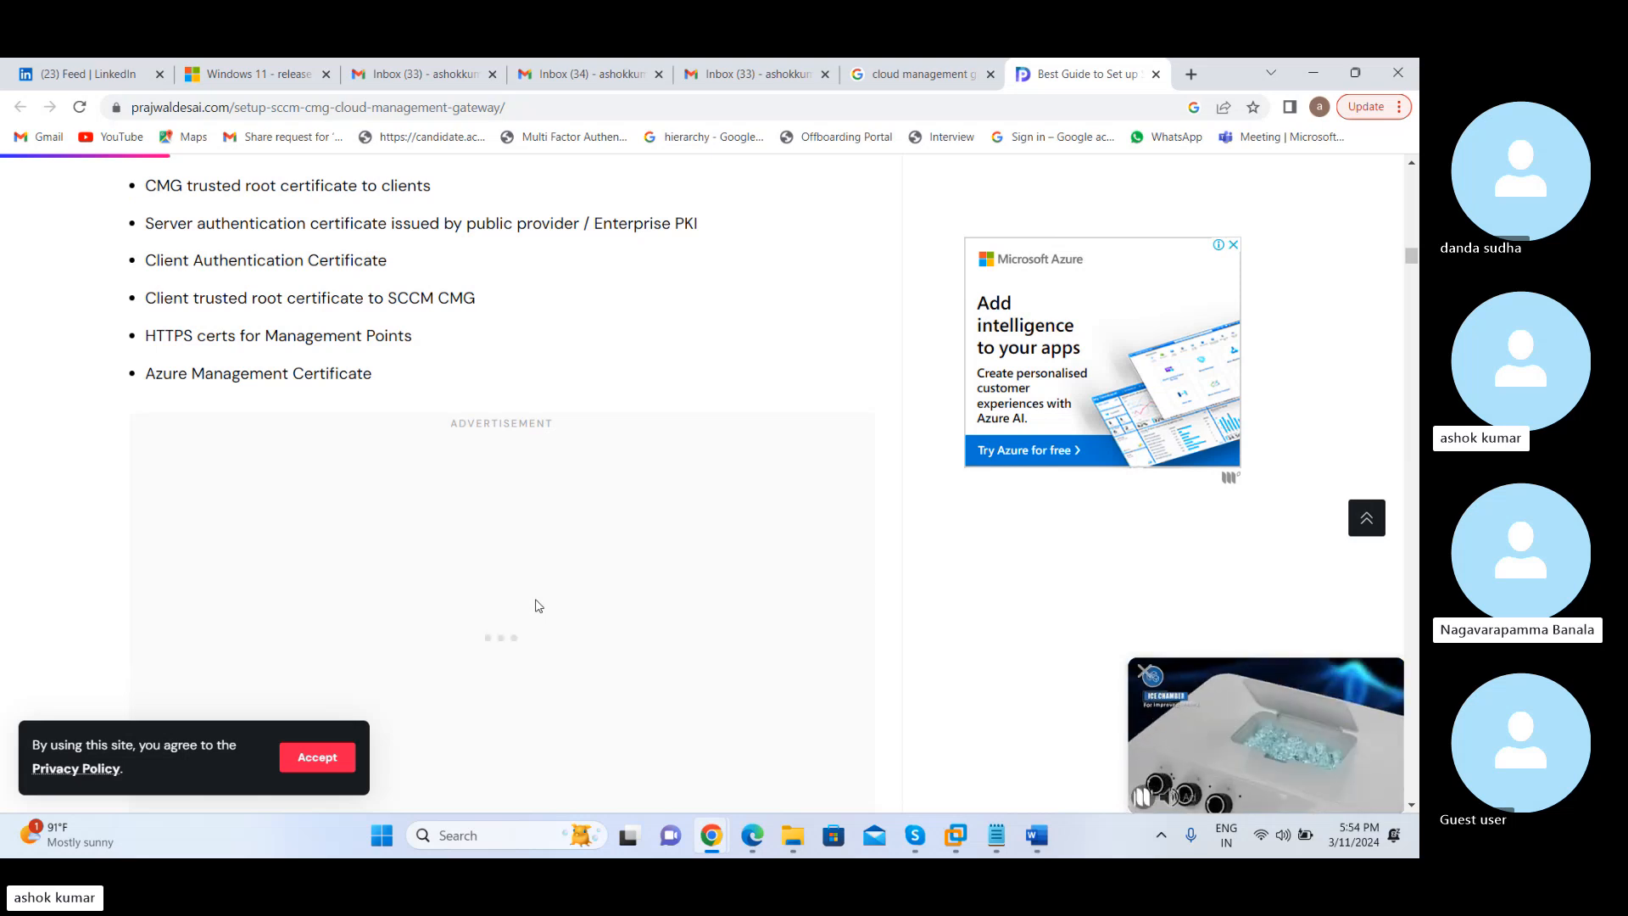
Return to the SCCM CMG prerequisites and examine the Subscription Admin, Azure Resource Manager, service connection point and IPv4 requirements
{"action": "scroll", "coordinate": [536, 605], "scroll_direction": "up", "scroll_amount": 10}
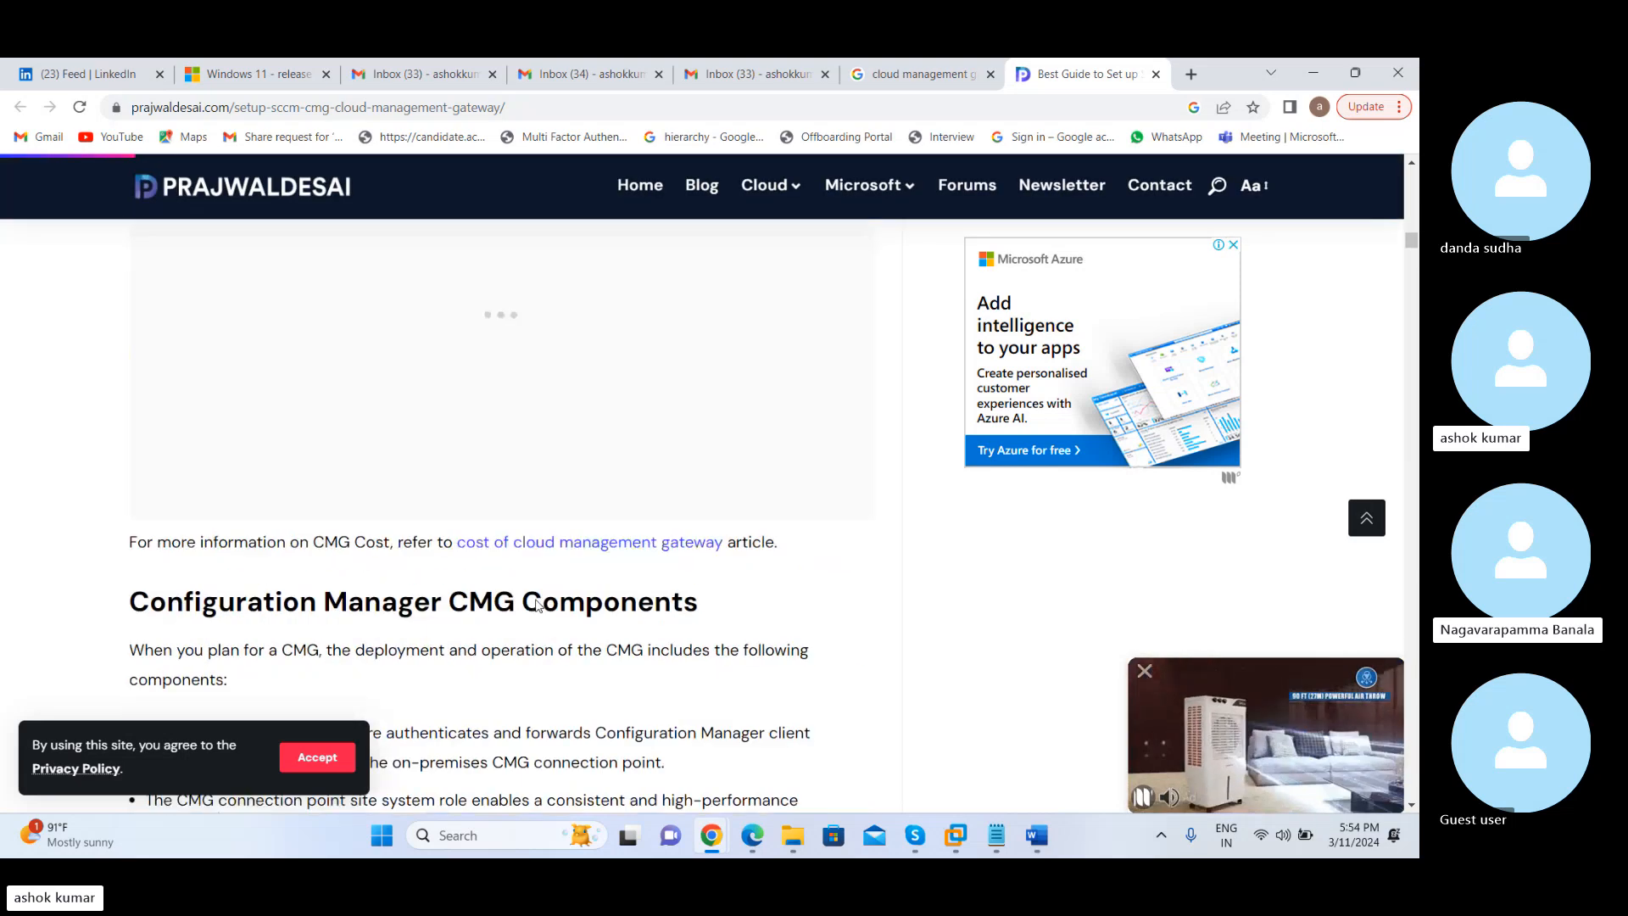
{"action": "scroll", "coordinate": [536, 605], "scroll_direction": "up", "scroll_amount": 10}
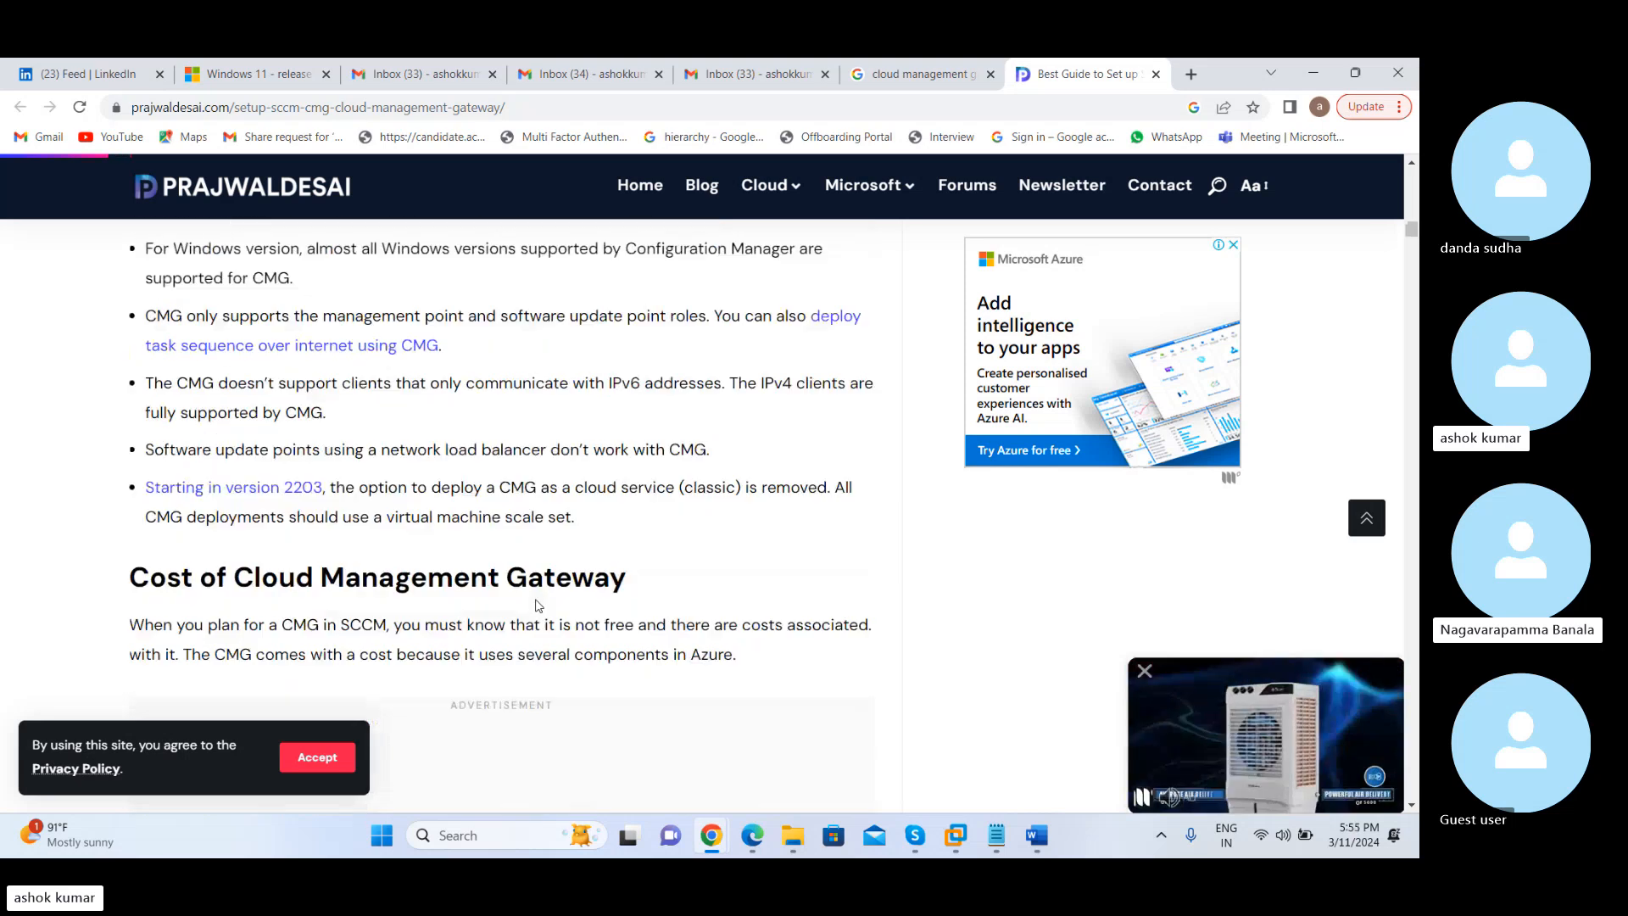
{"action": "scroll", "coordinate": [536, 604], "scroll_direction": "up", "scroll_amount": 8}
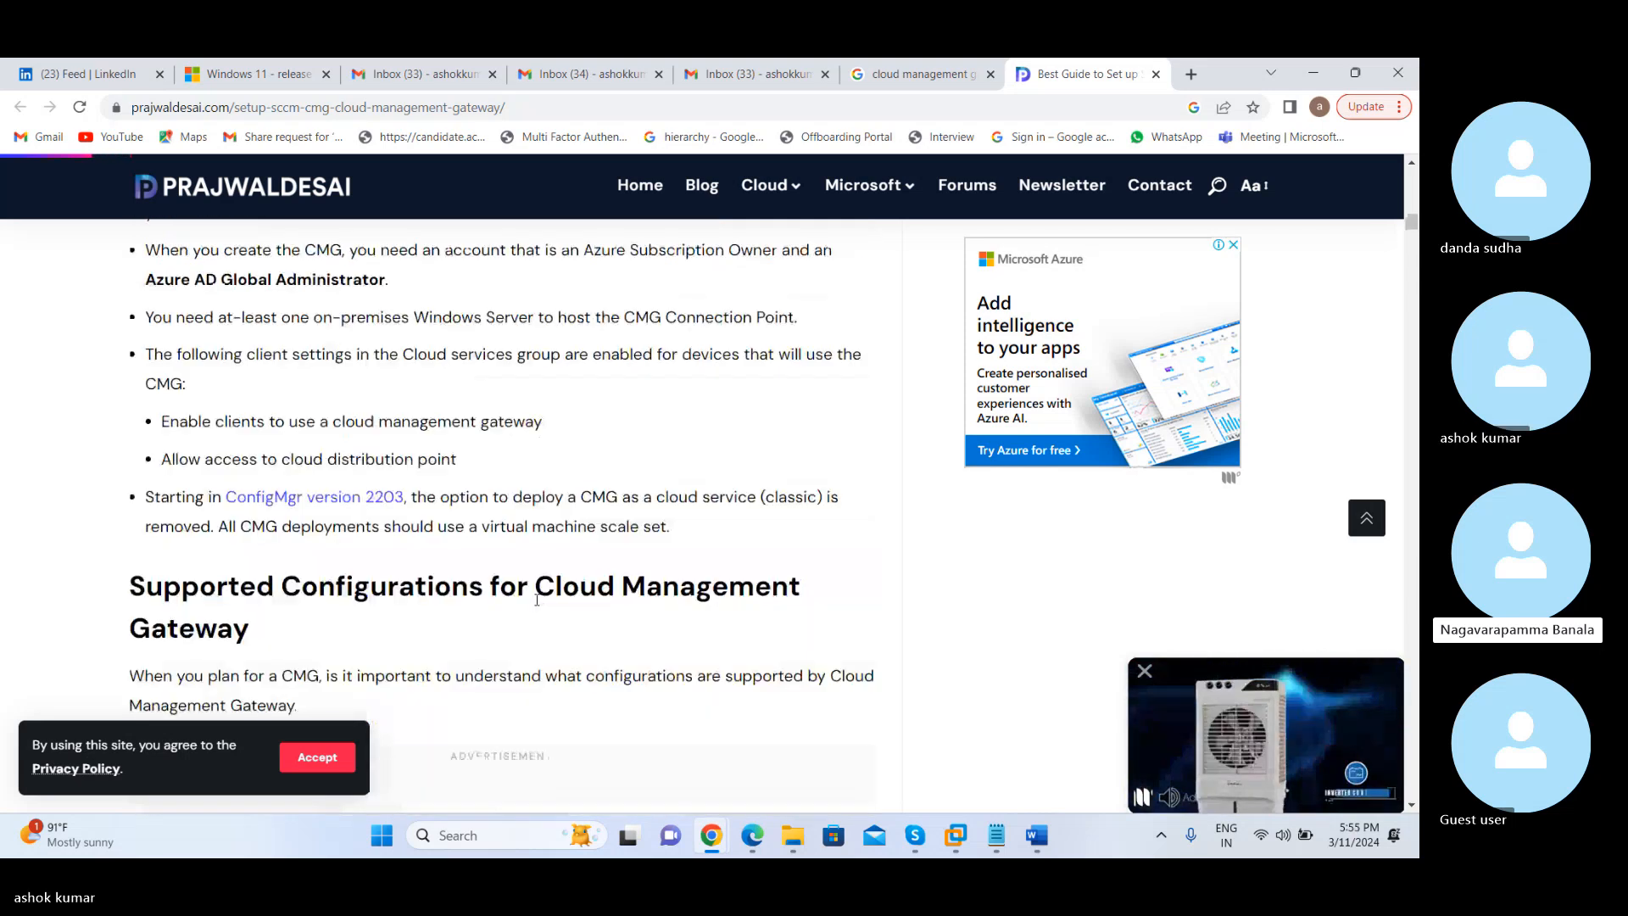
{"action": "scroll", "coordinate": [536, 605], "scroll_direction": "up", "scroll_amount": 1}
{"action": "scroll", "coordinate": [536, 604], "scroll_direction": "up", "scroll_amount": 3}
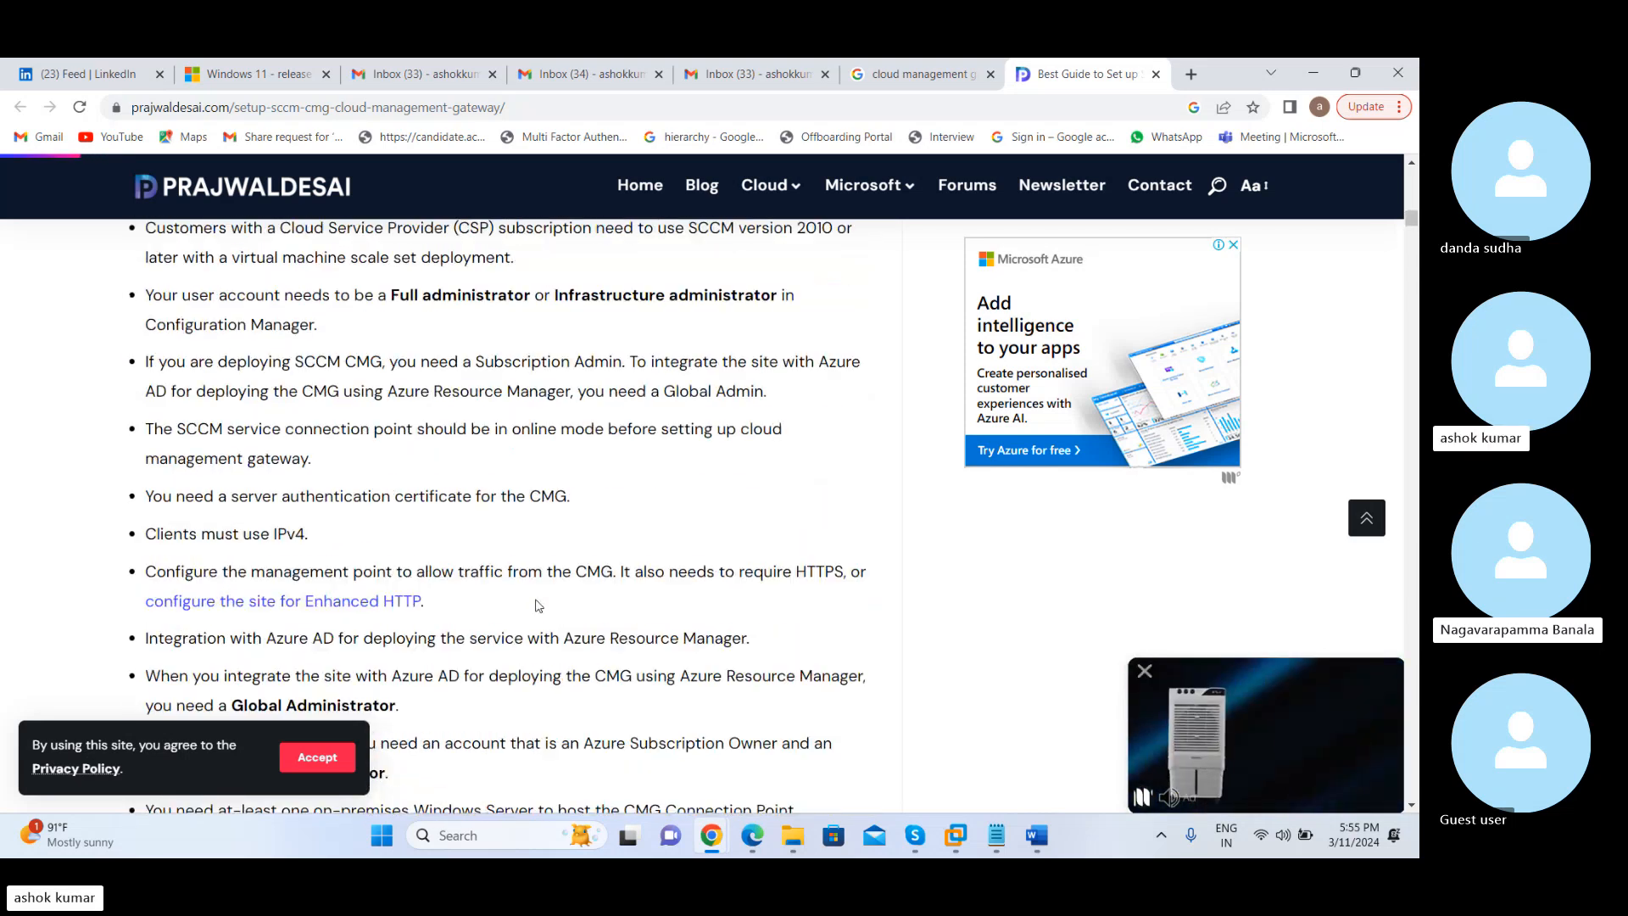
{"action": "scroll", "coordinate": [536, 604], "scroll_direction": "up", "scroll_amount": 2}
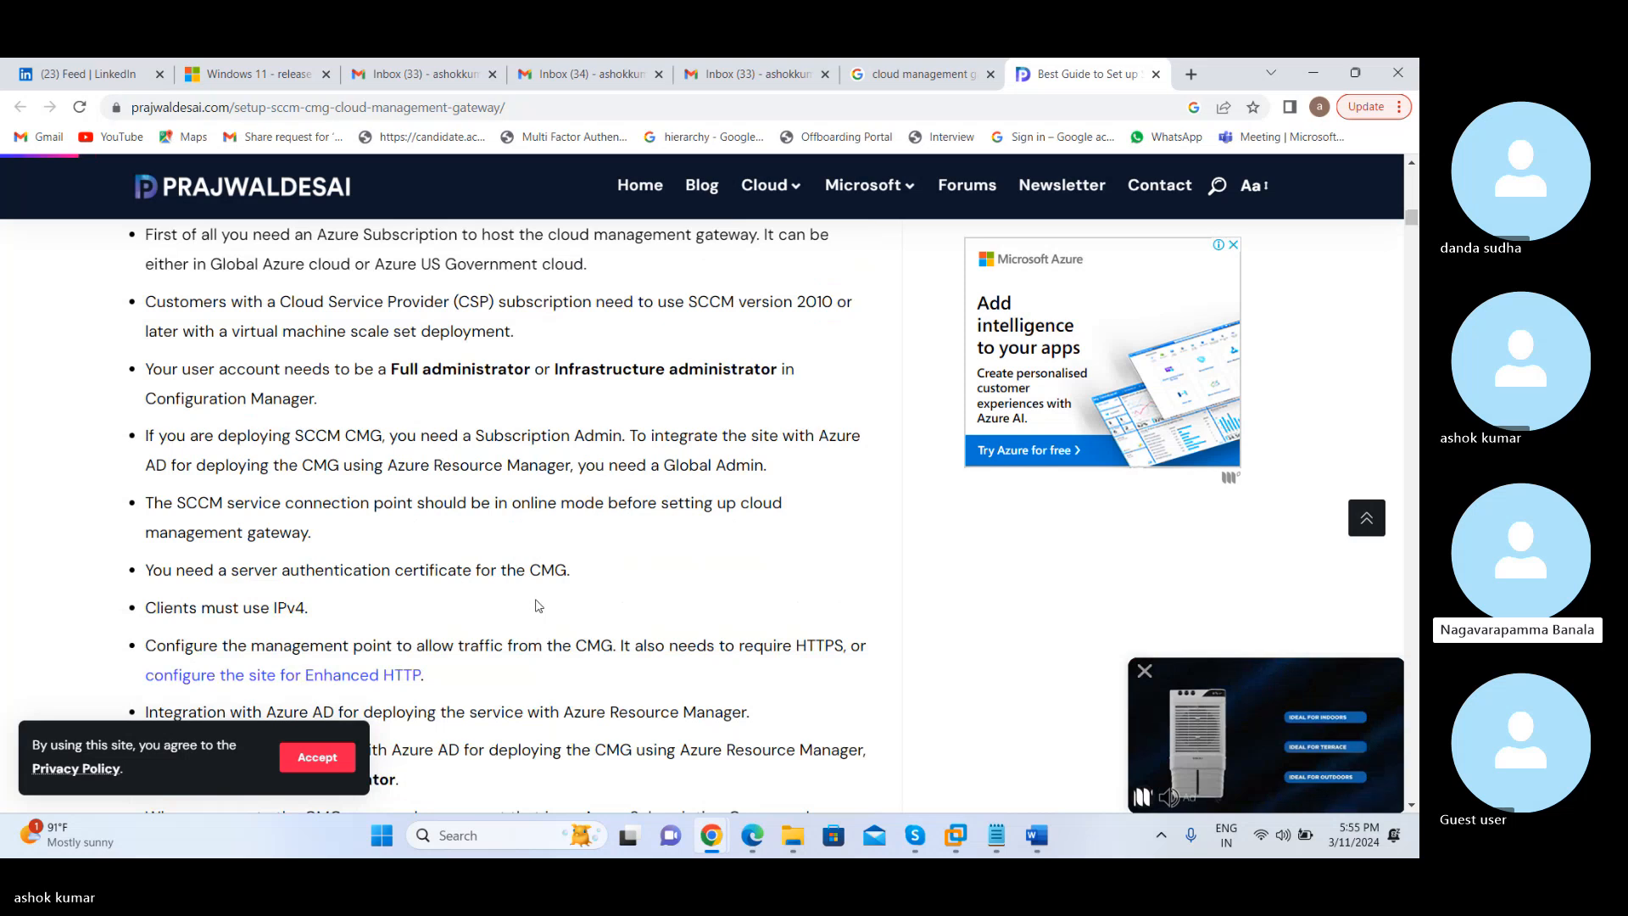
{"action": "double_click", "coordinate": [560, 438]}
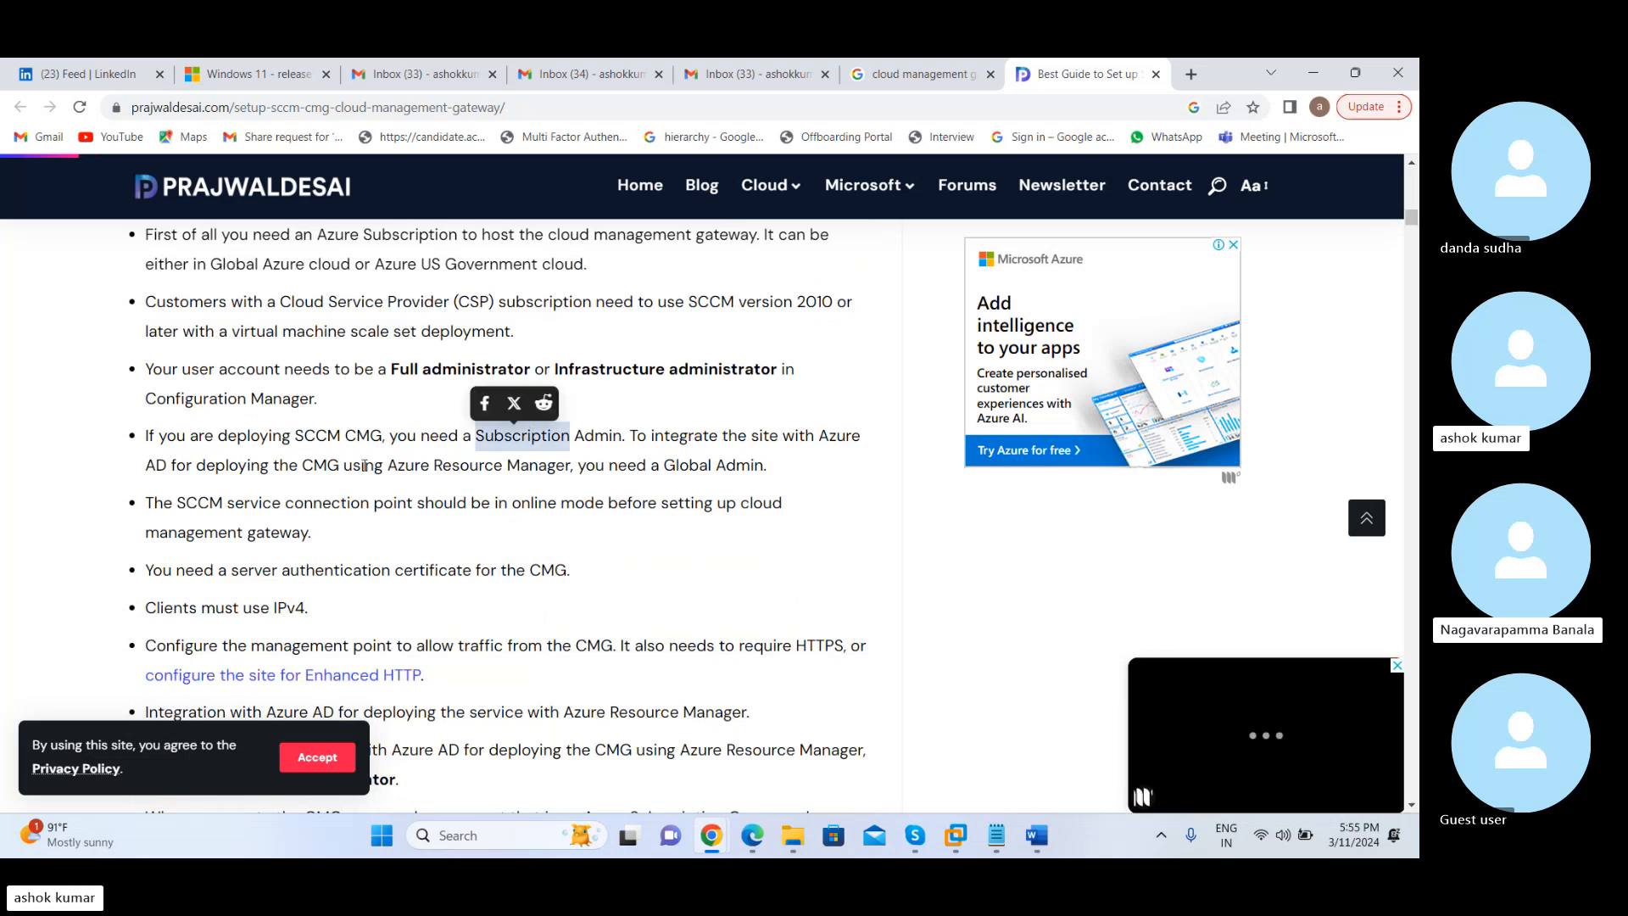
{"action": "double_click", "coordinate": [491, 469]}
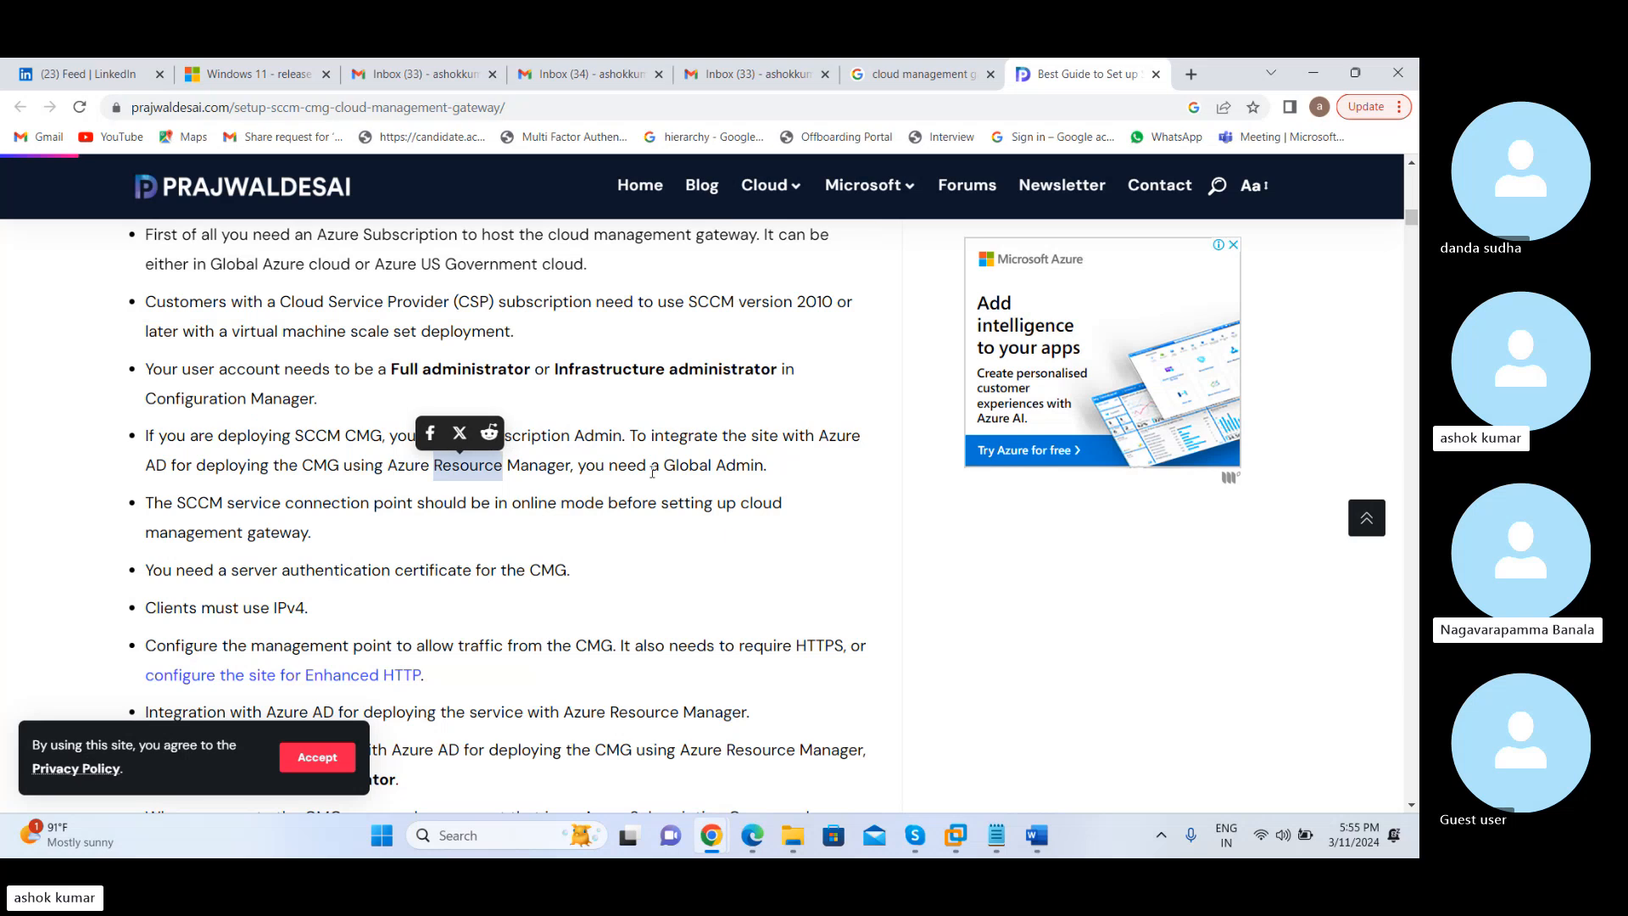
{"action": "left_click", "coordinate": [321, 536]}
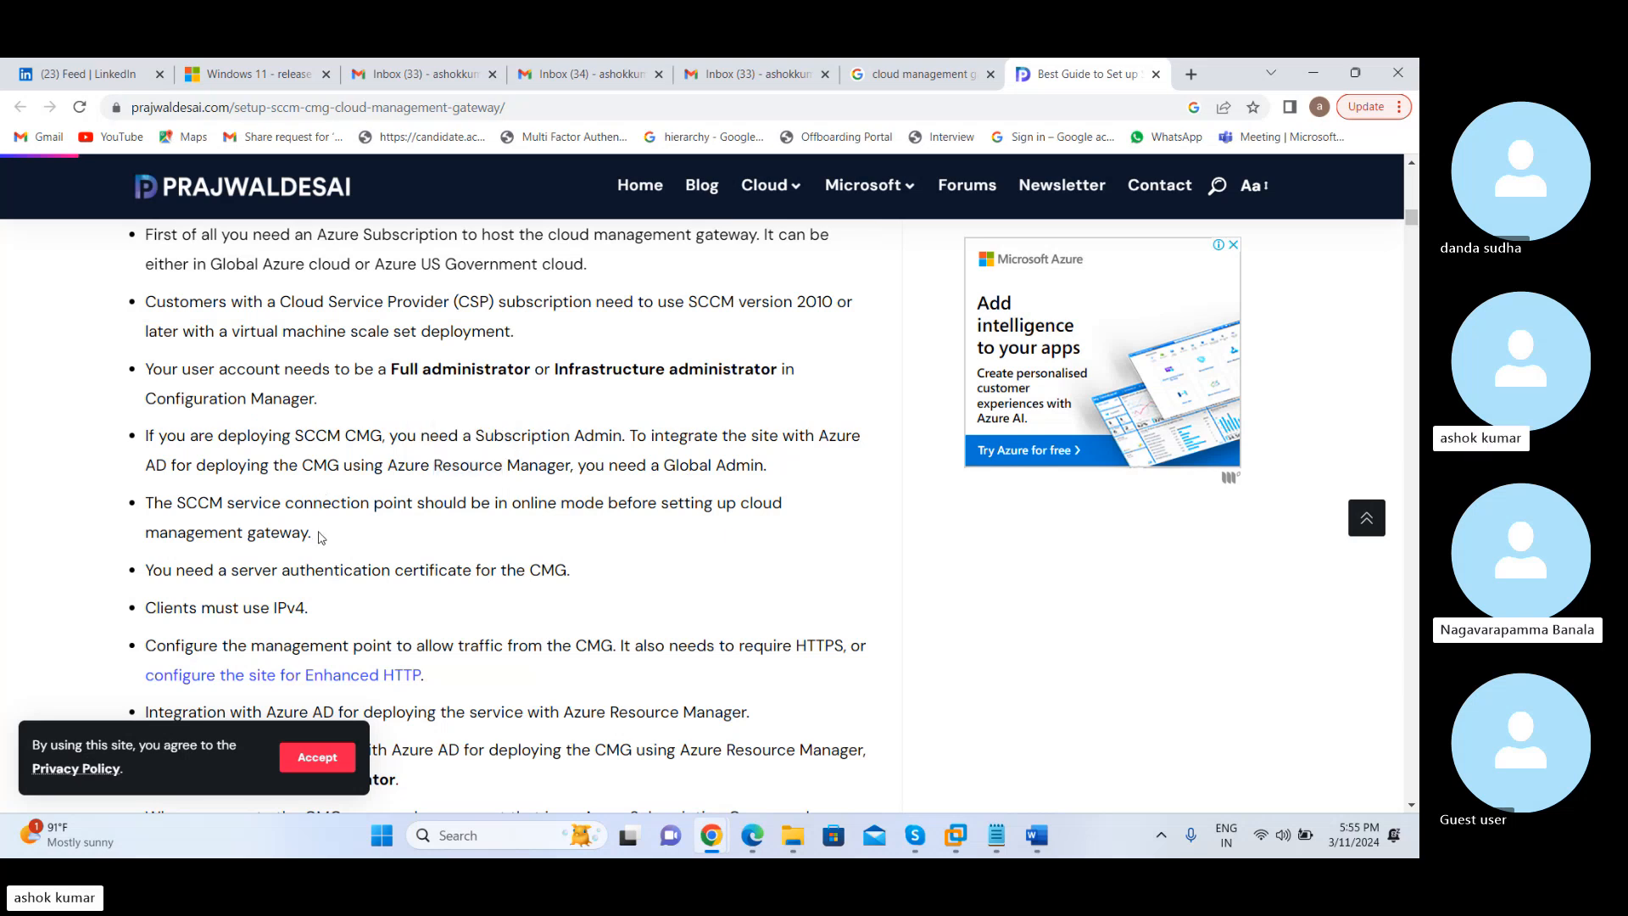
{"action": "left_click", "coordinate": [333, 551]}
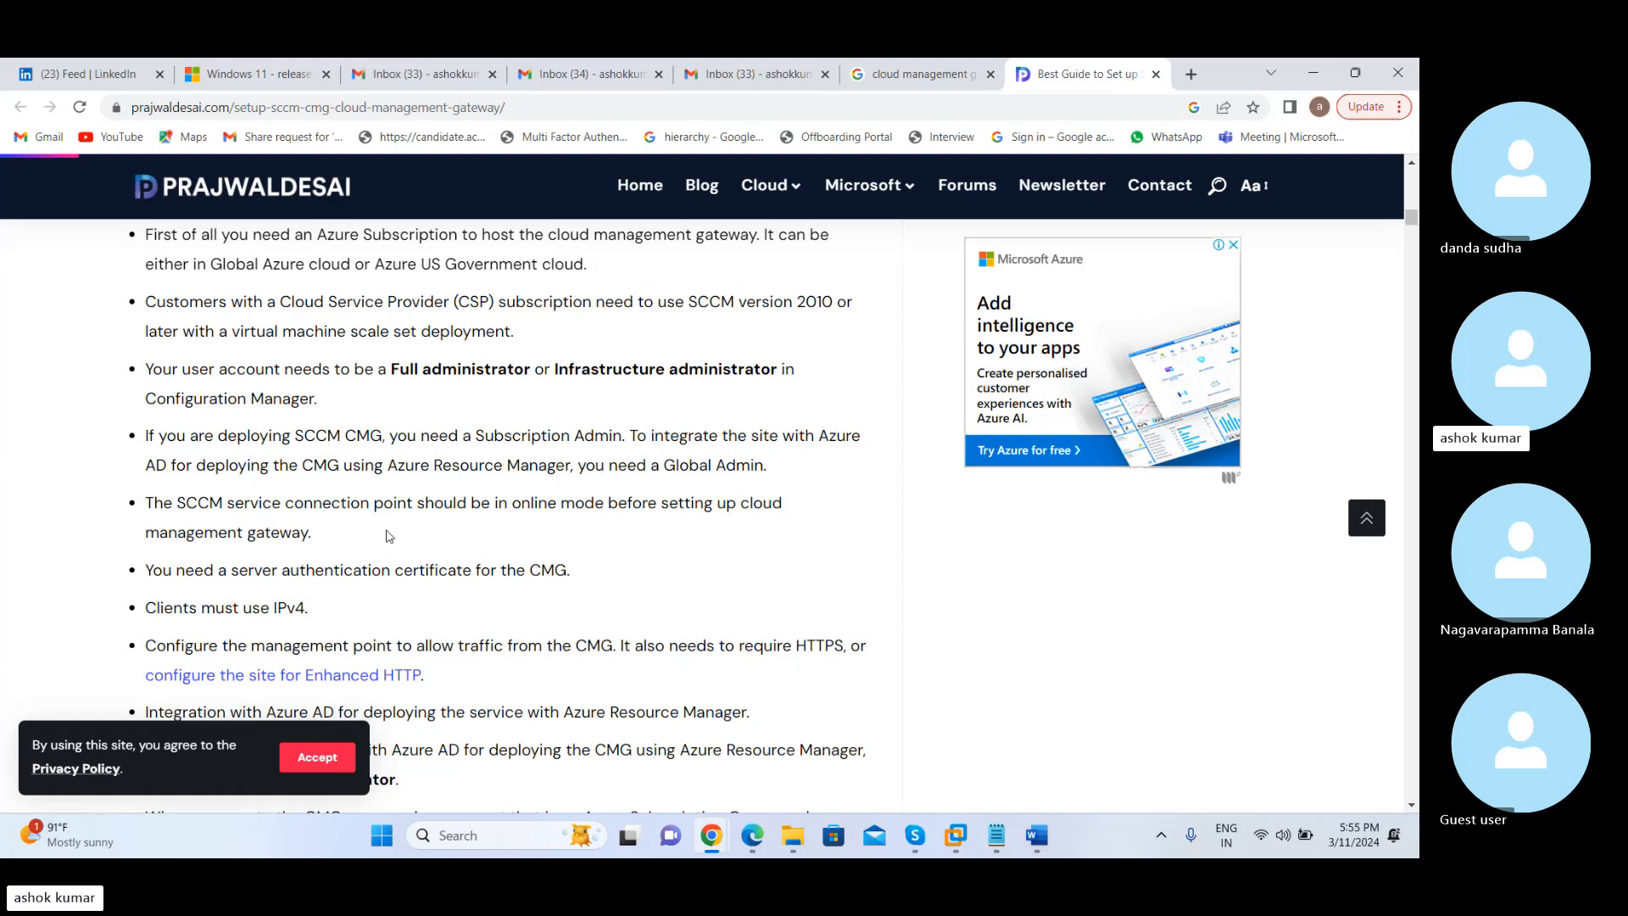
{"action": "scroll", "coordinate": [389, 535], "scroll_direction": "down", "scroll_amount": 3}
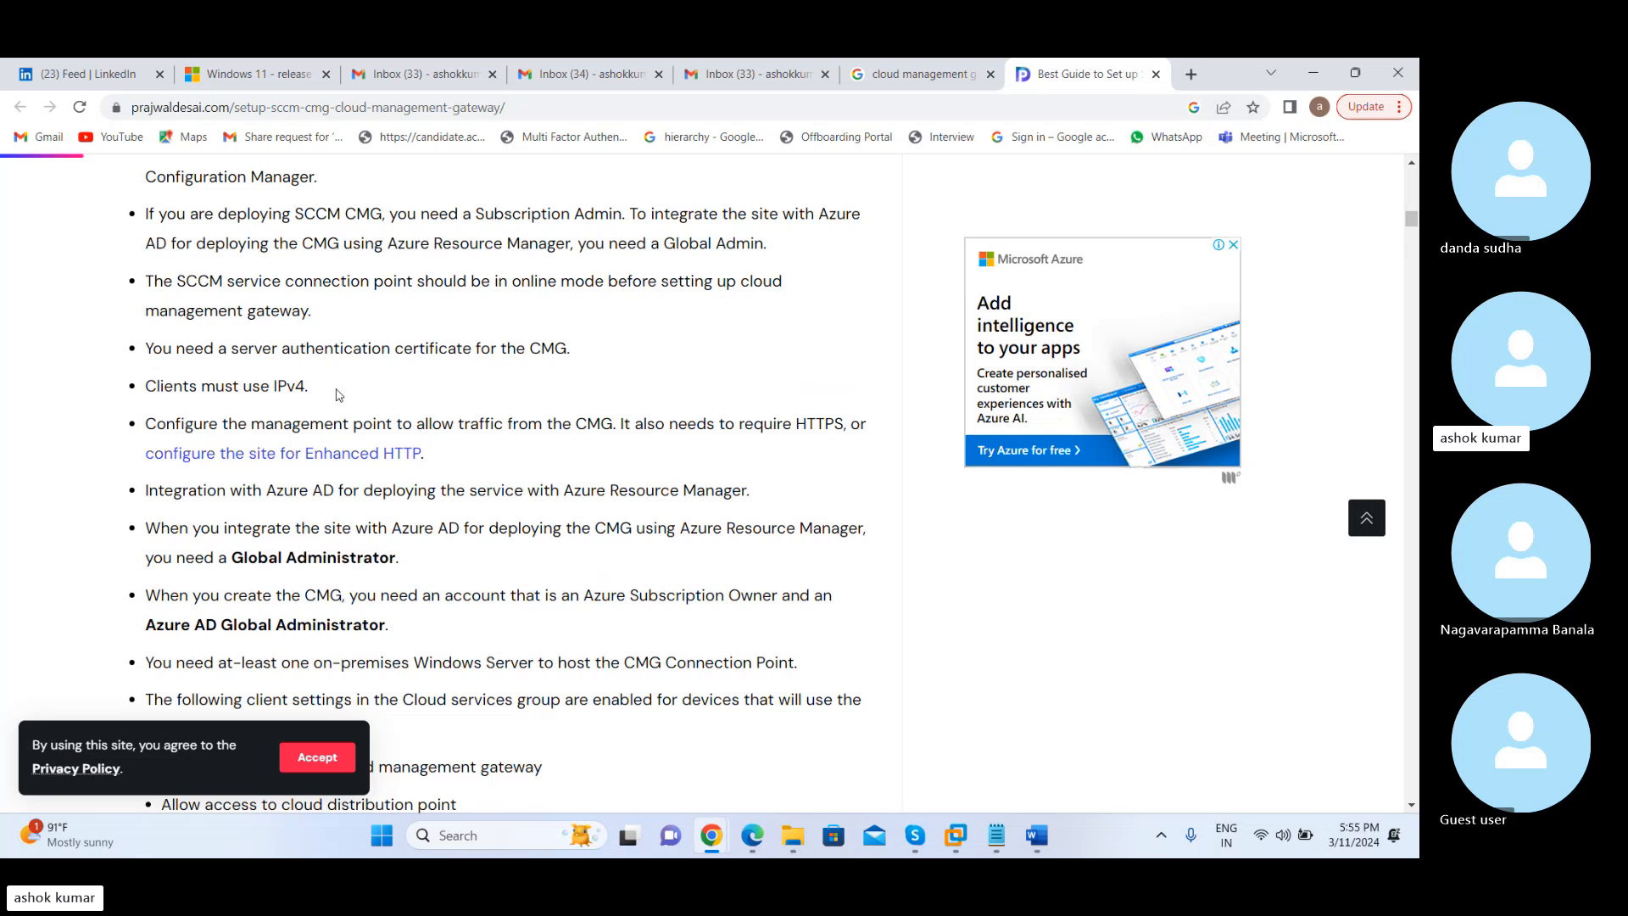
Go back through the start of the prerequisites to re-examine the conceptual data flow diagram for the CMG
{"action": "scroll", "coordinate": [339, 394], "scroll_direction": "up", "scroll_amount": 3}
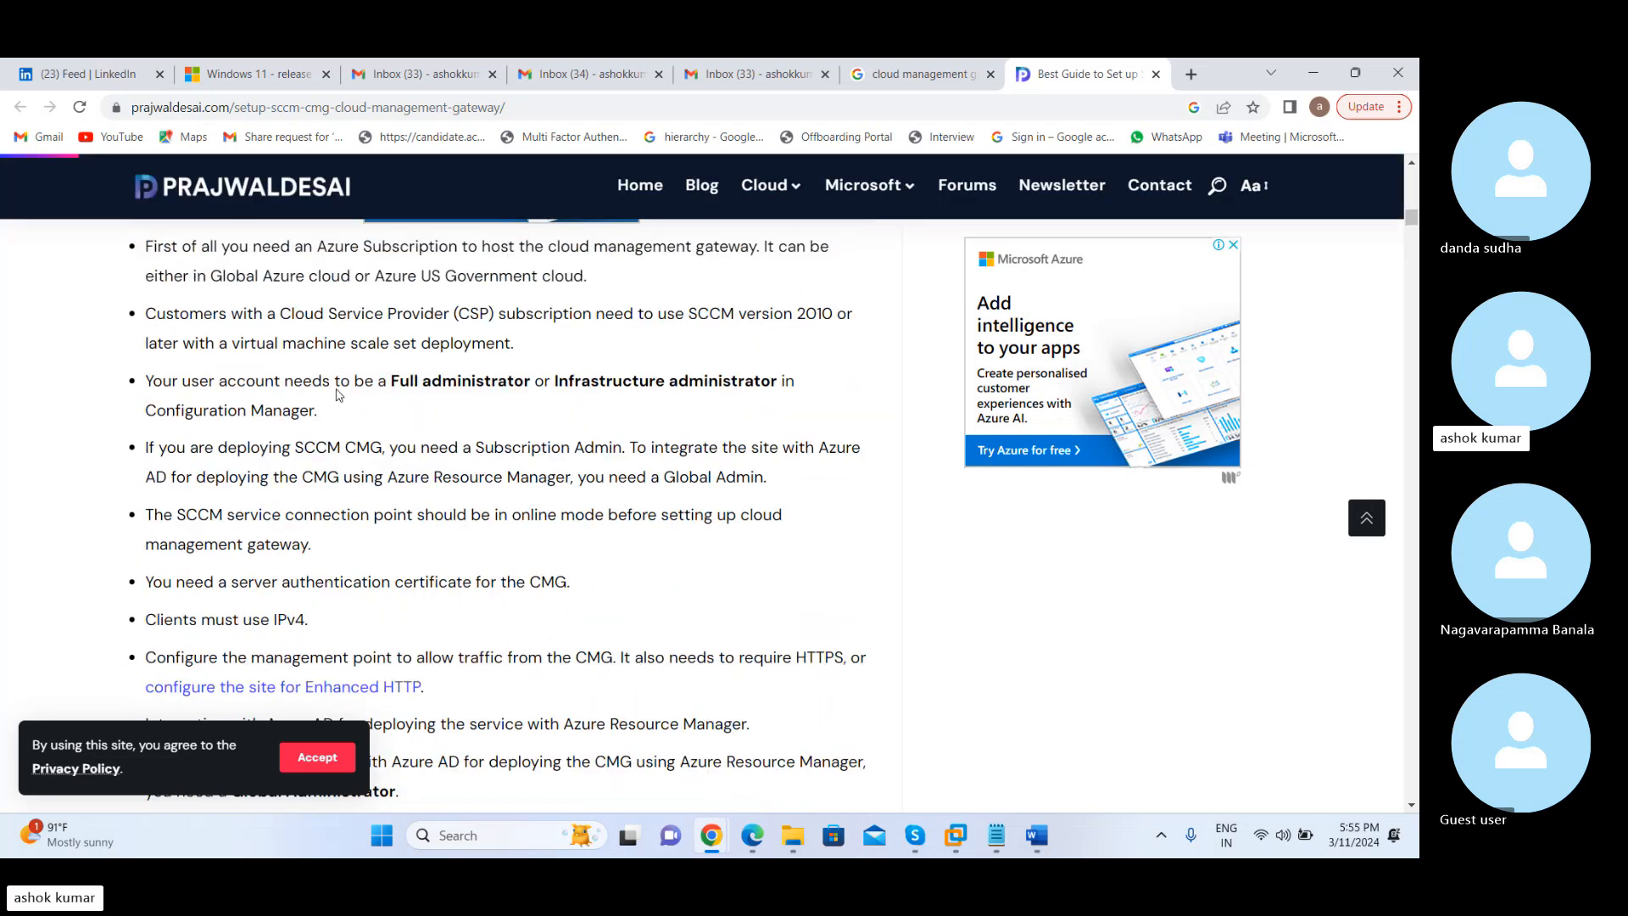
{"action": "scroll", "coordinate": [338, 394], "scroll_direction": "up", "scroll_amount": 5}
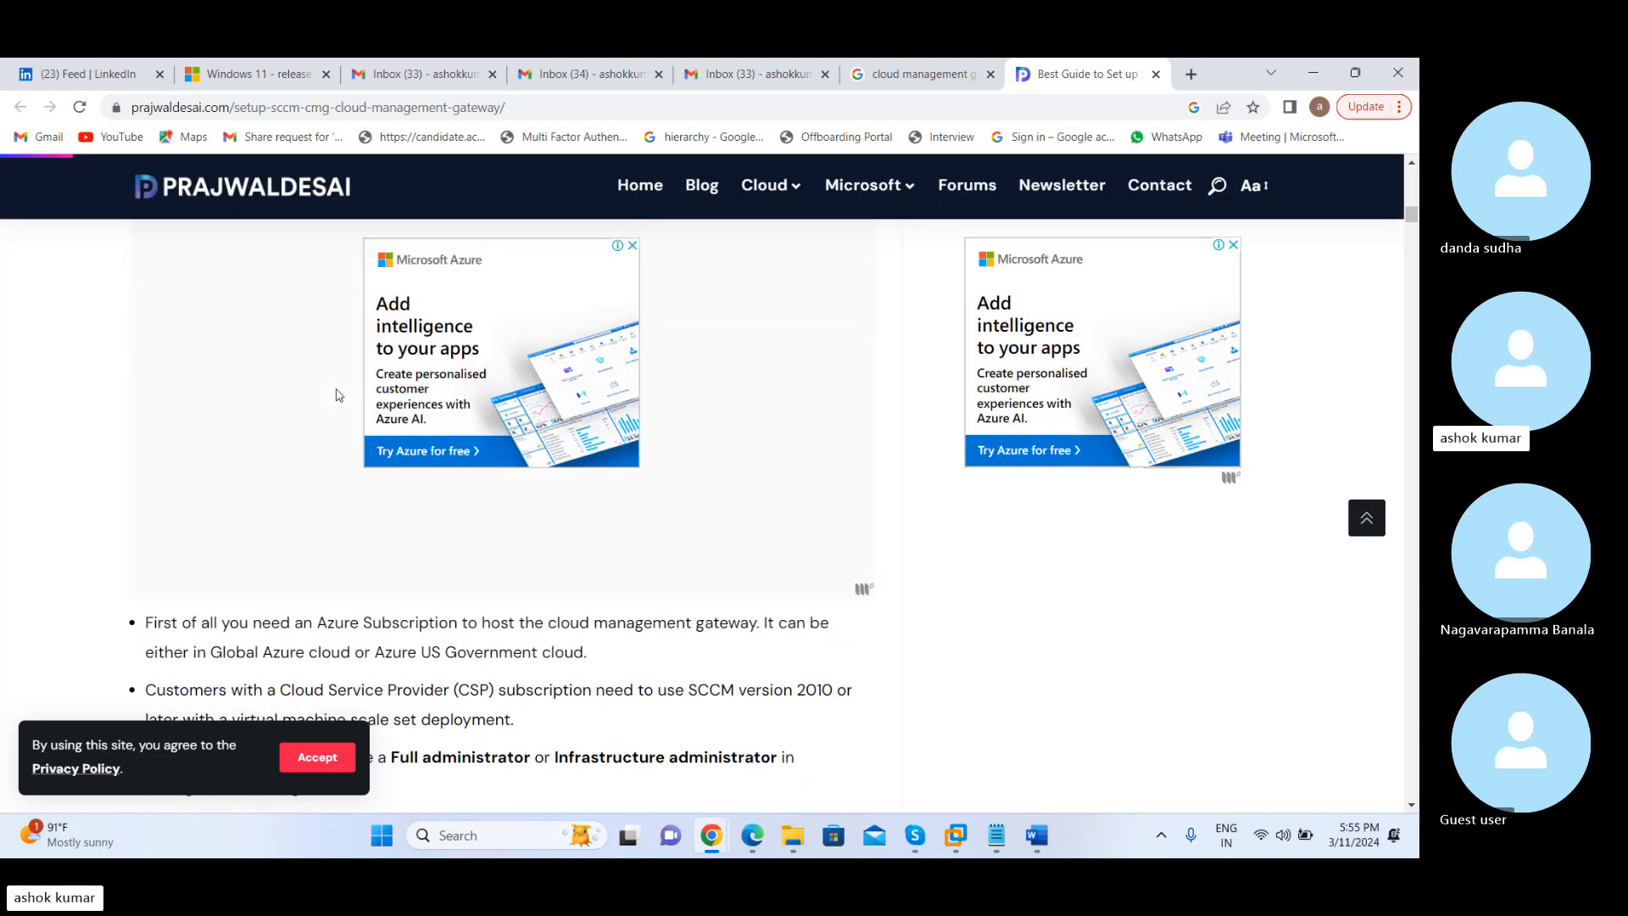
{"action": "scroll", "coordinate": [338, 394], "scroll_direction": "up", "scroll_amount": 6}
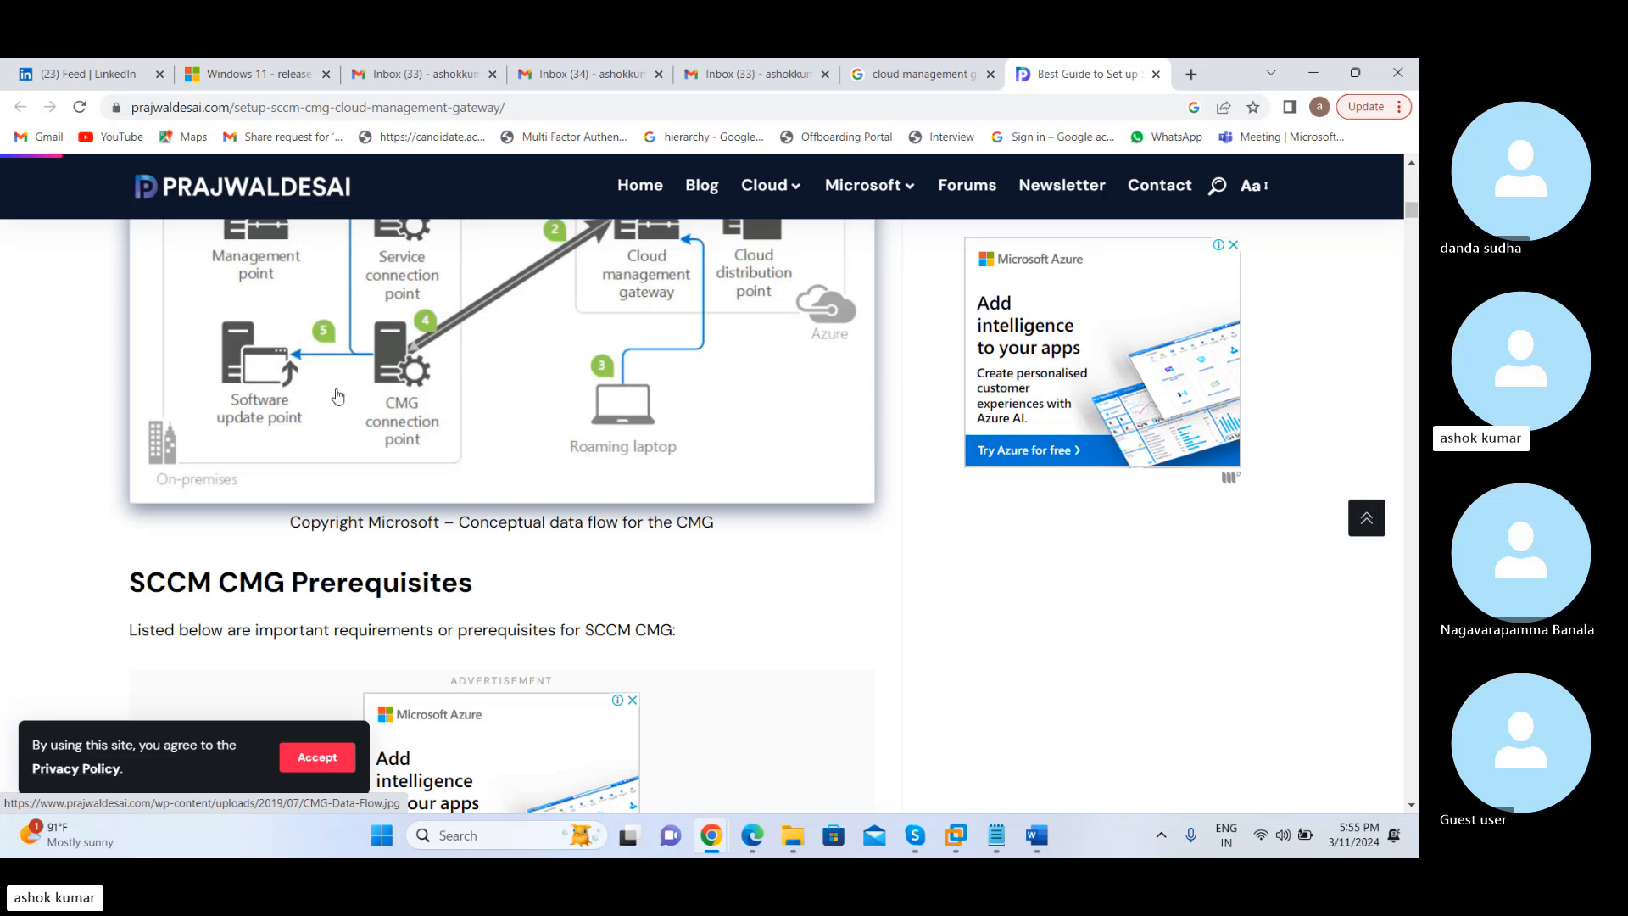
{"action": "scroll", "coordinate": [338, 394], "scroll_direction": "up", "scroll_amount": 5}
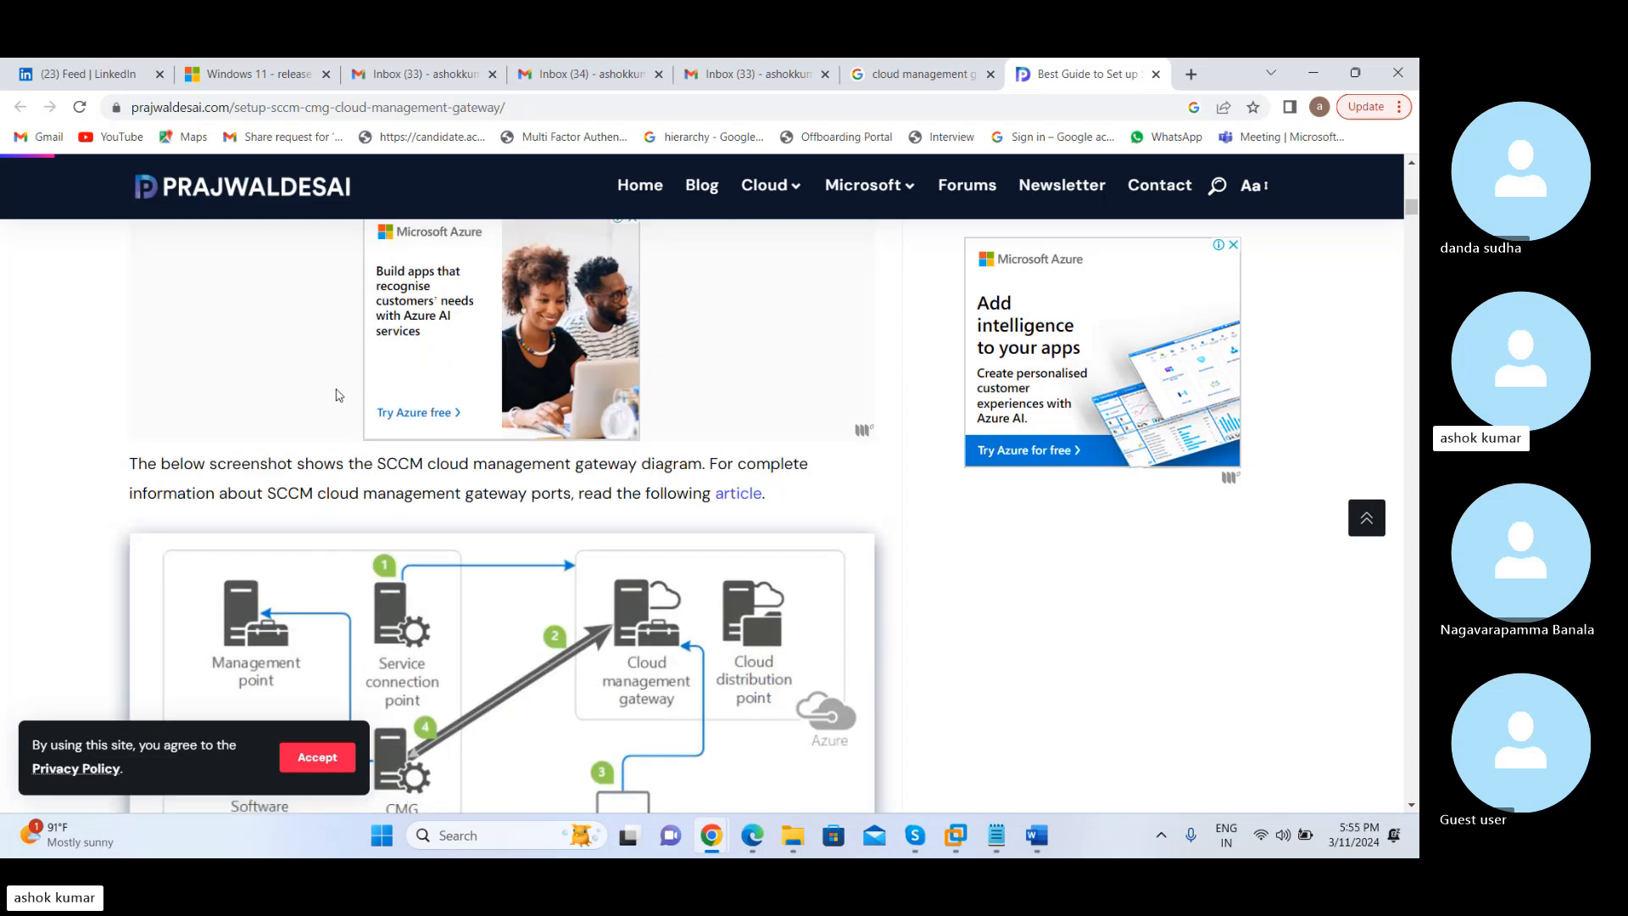
{"action": "scroll", "coordinate": [338, 395], "scroll_direction": "up", "scroll_amount": 1}
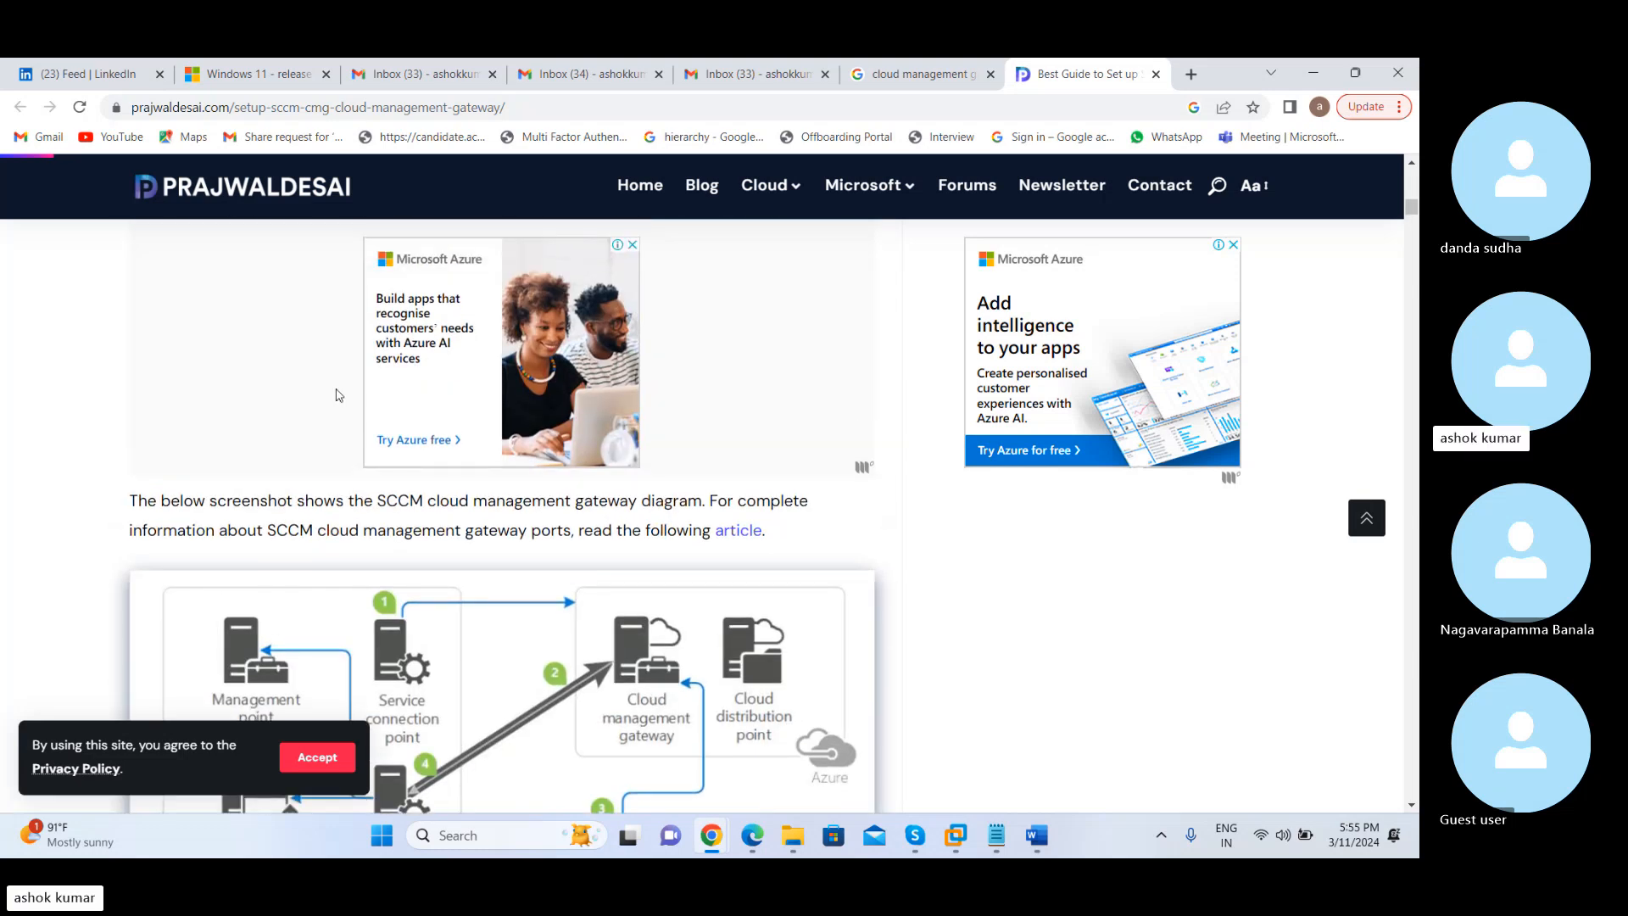
{"action": "scroll", "coordinate": [338, 395], "scroll_direction": "down", "scroll_amount": 1}
{"action": "scroll", "coordinate": [339, 395], "scroll_direction": "down", "scroll_amount": 3}
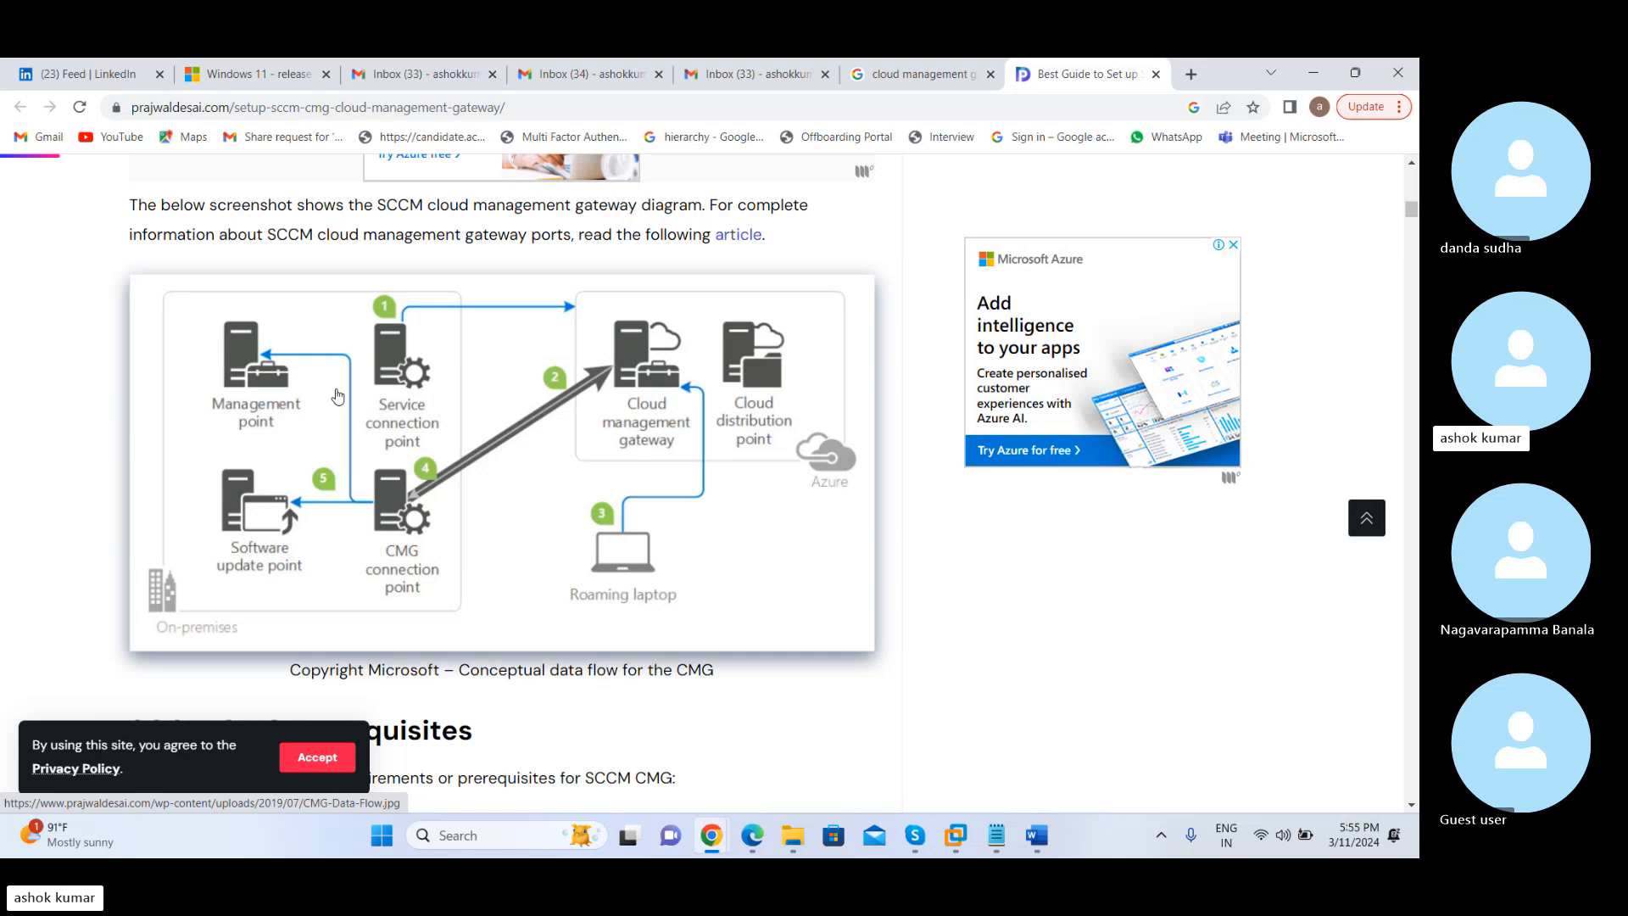
{"action": "scroll", "coordinate": [338, 395], "scroll_direction": "up", "scroll_amount": 6}
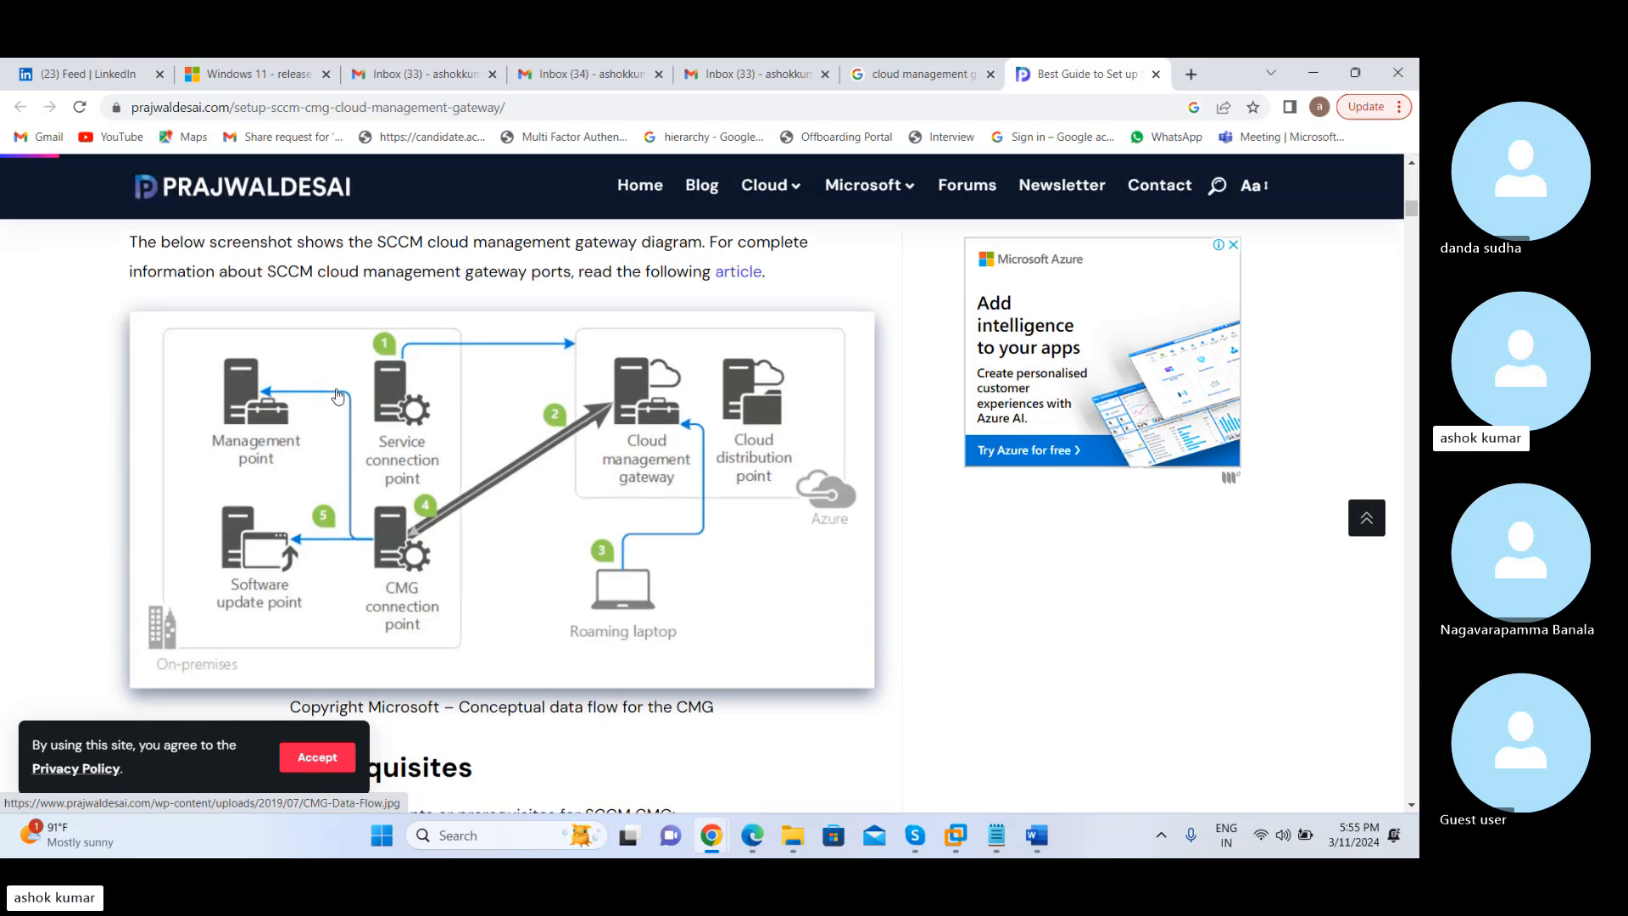
Revisit the SCCM CMG High-Level Steps list through Configure Clients for CMG, then the introductory paragraphs above it
{"action": "scroll", "coordinate": [338, 395], "scroll_direction": "up", "scroll_amount": 5}
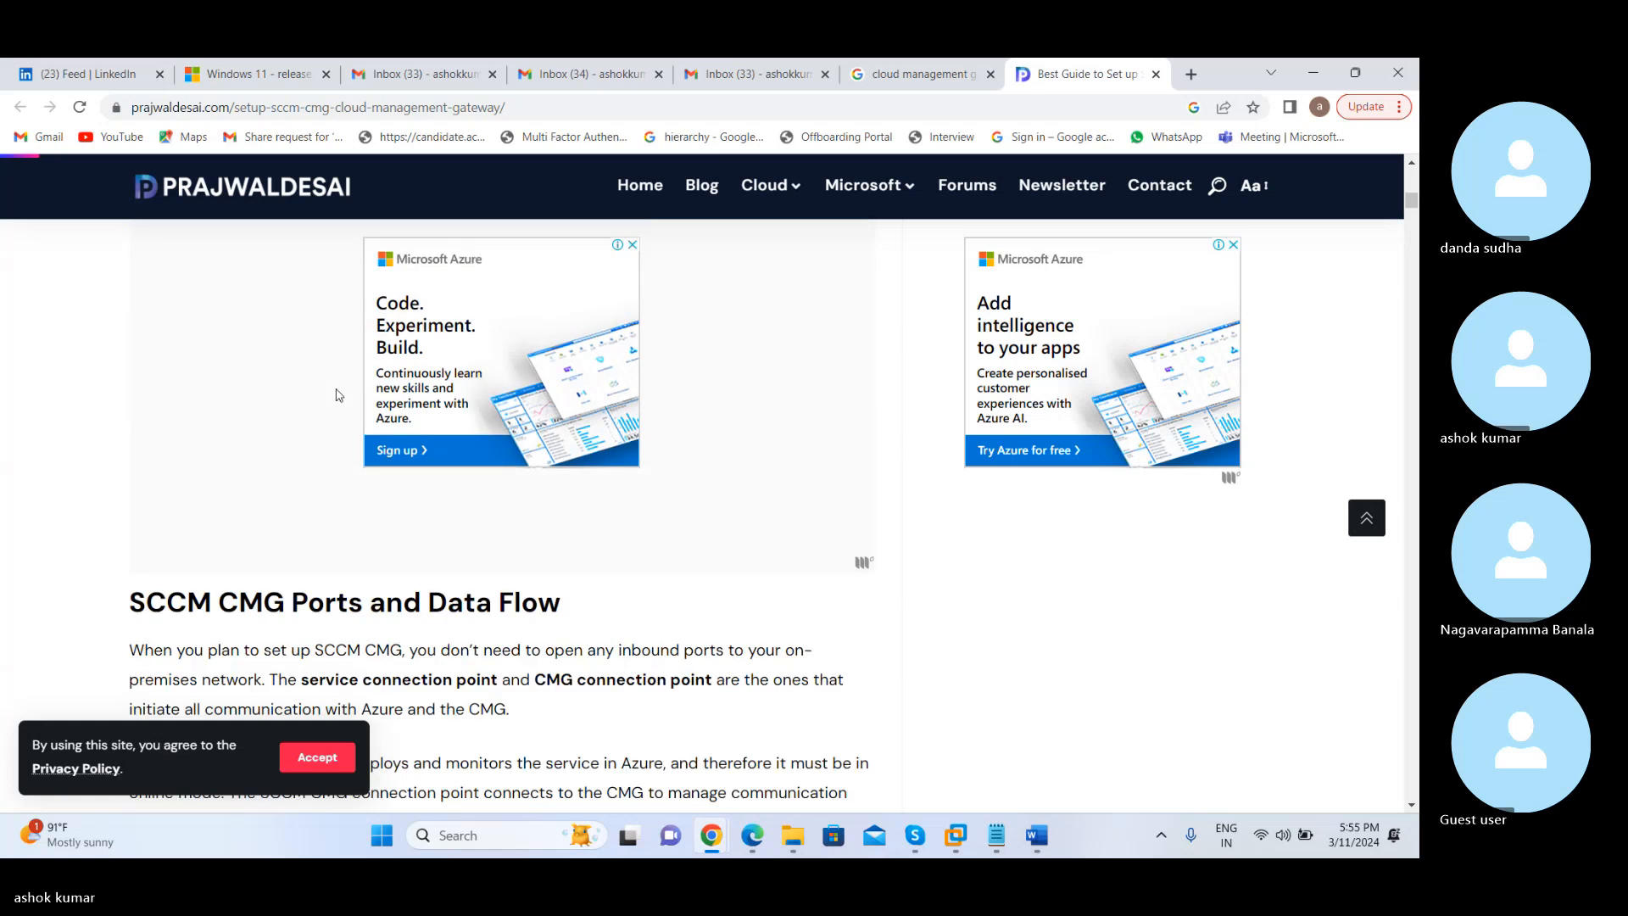
{"action": "scroll", "coordinate": [338, 395], "scroll_direction": "up", "scroll_amount": 5}
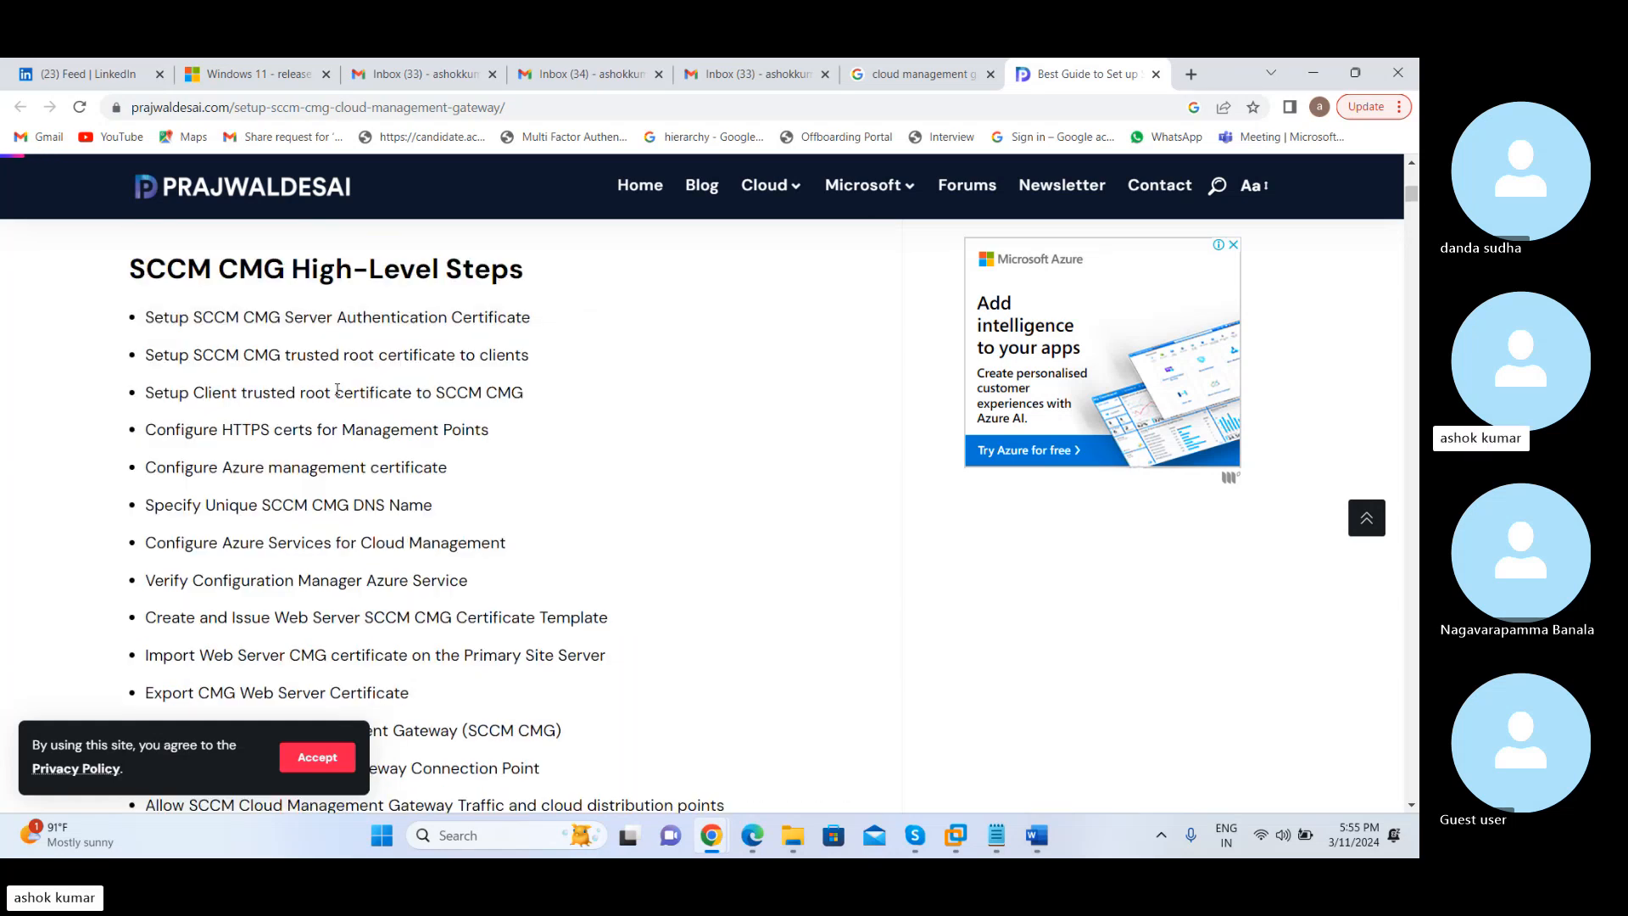
{"action": "scroll", "coordinate": [338, 389], "scroll_direction": "down", "scroll_amount": 3}
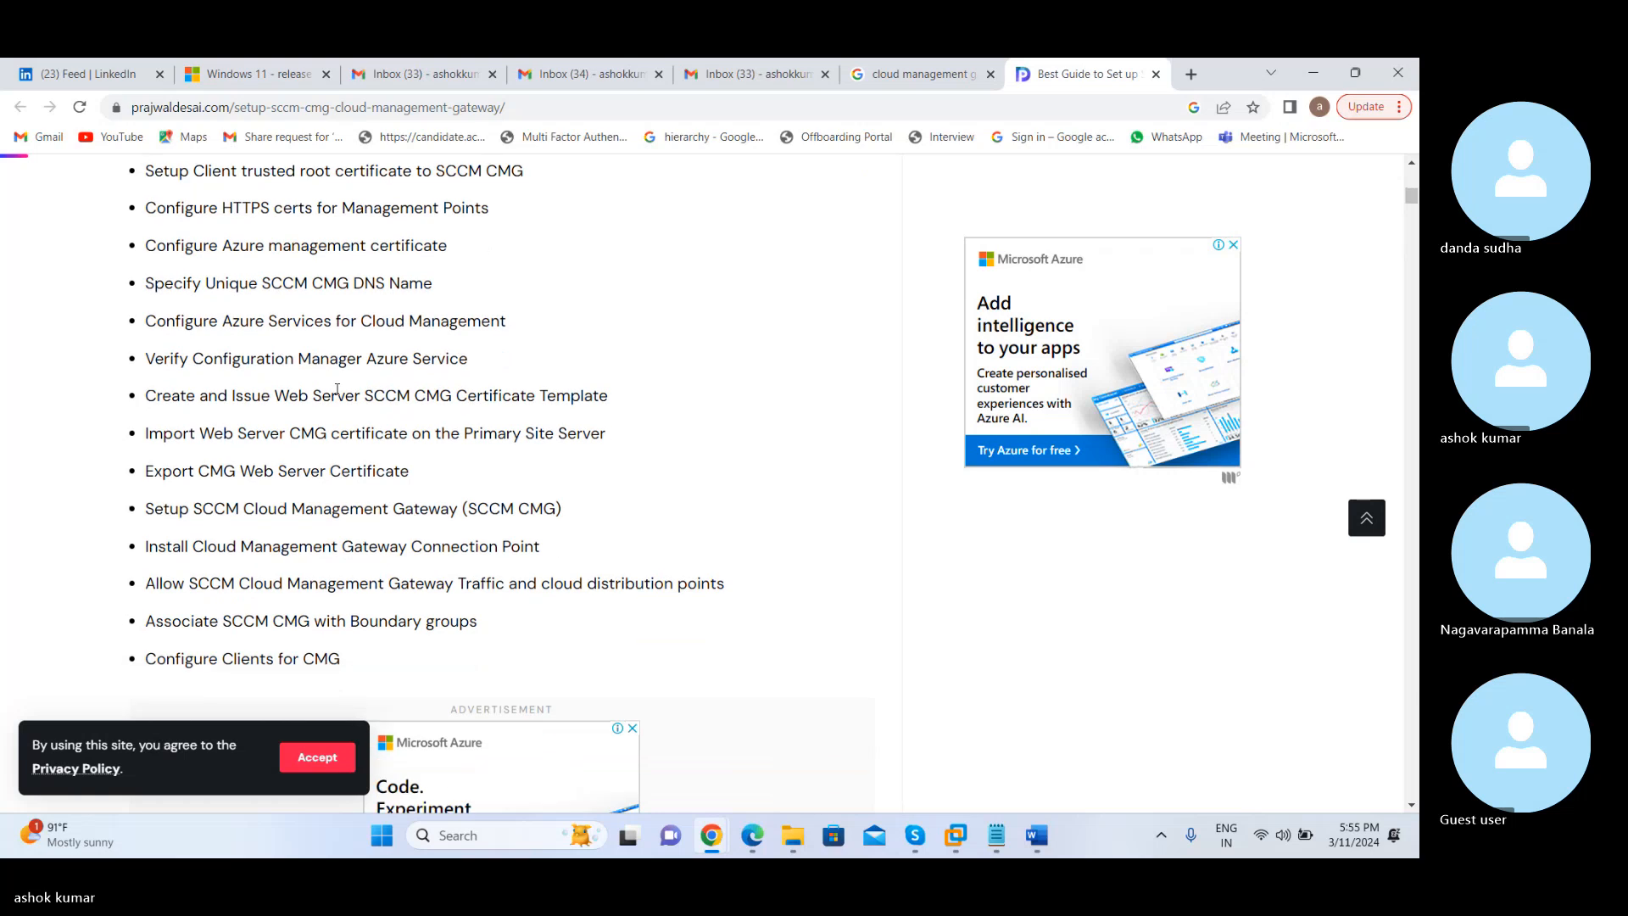
{"action": "scroll", "coordinate": [338, 390], "scroll_direction": "down", "scroll_amount": 1}
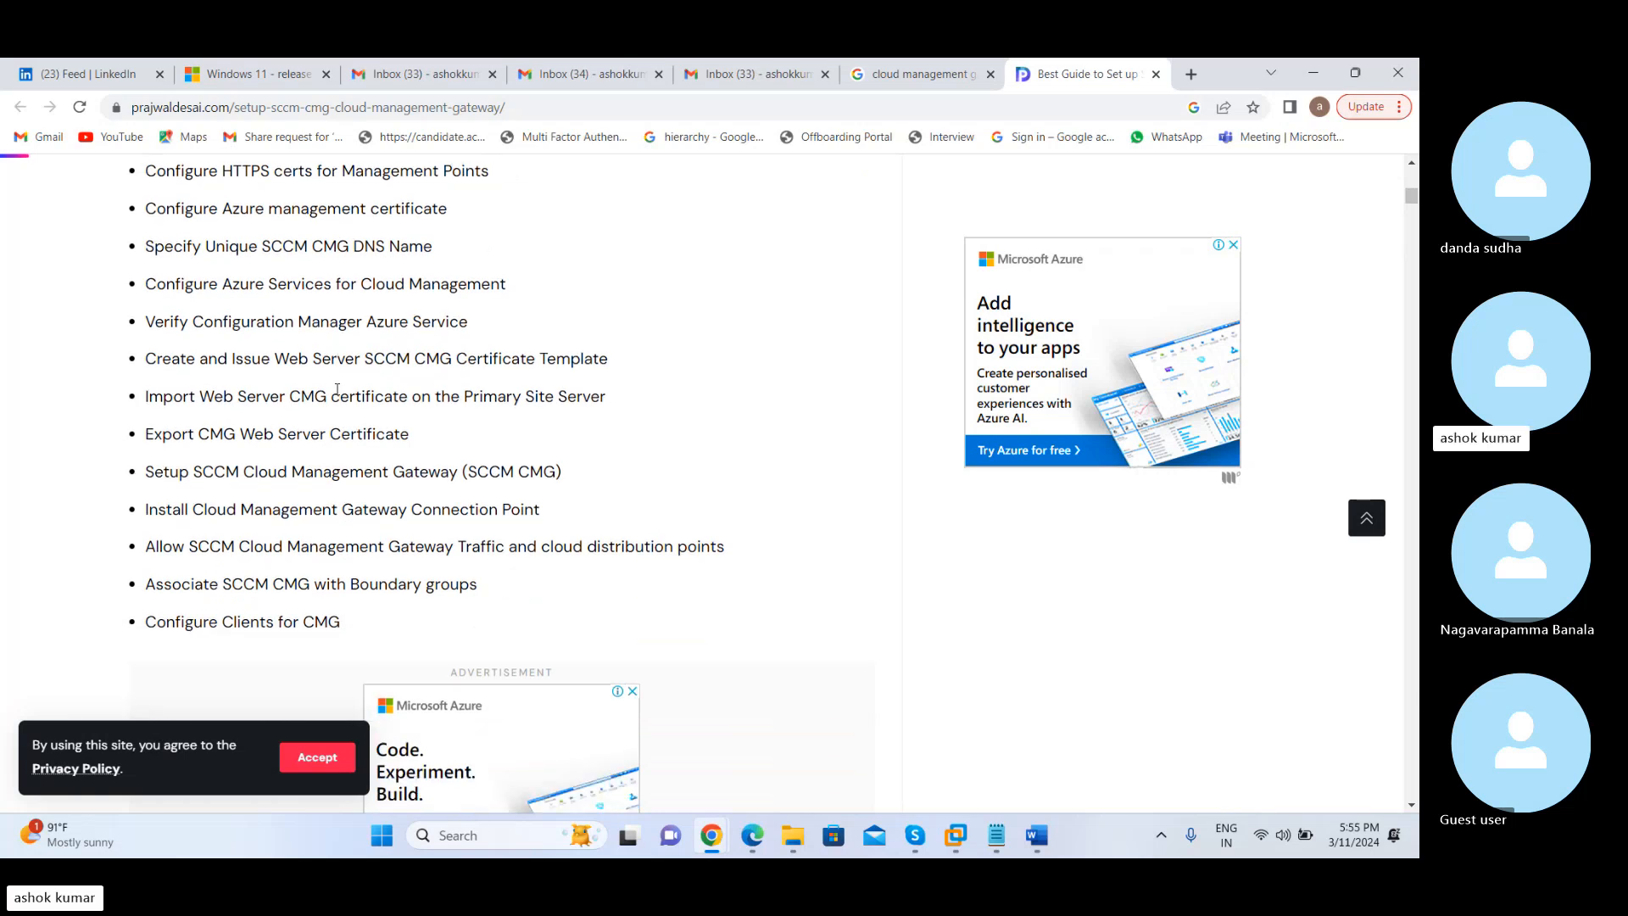
{"action": "scroll", "coordinate": [337, 389], "scroll_direction": "down", "scroll_amount": 3}
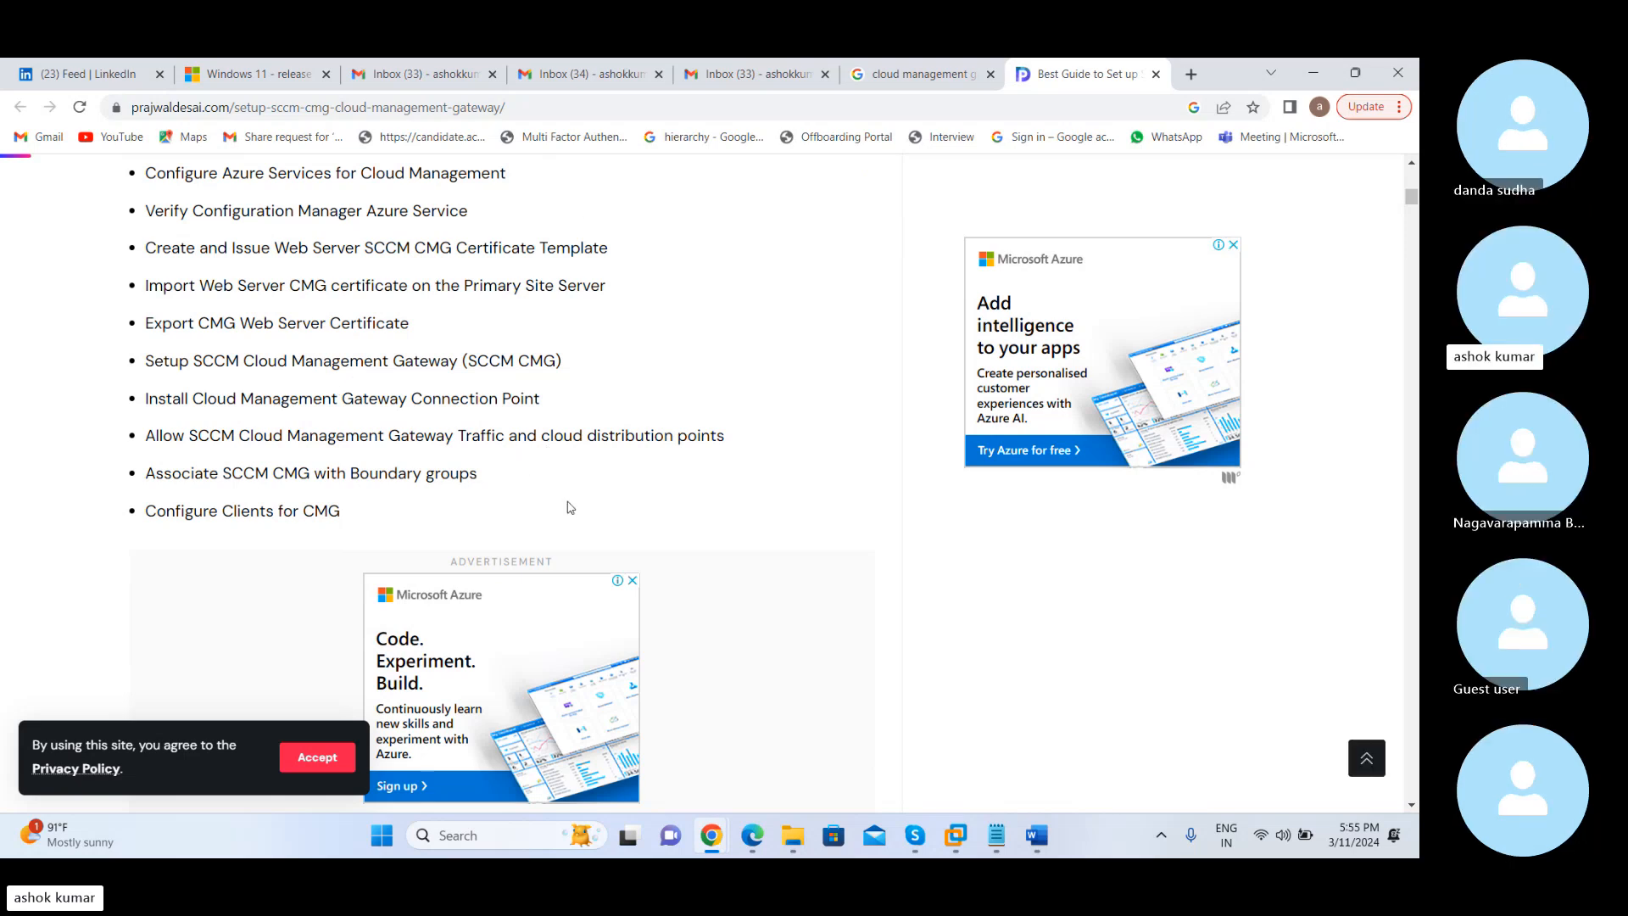
{"action": "scroll", "coordinate": [576, 510], "scroll_direction": "up", "scroll_amount": 4}
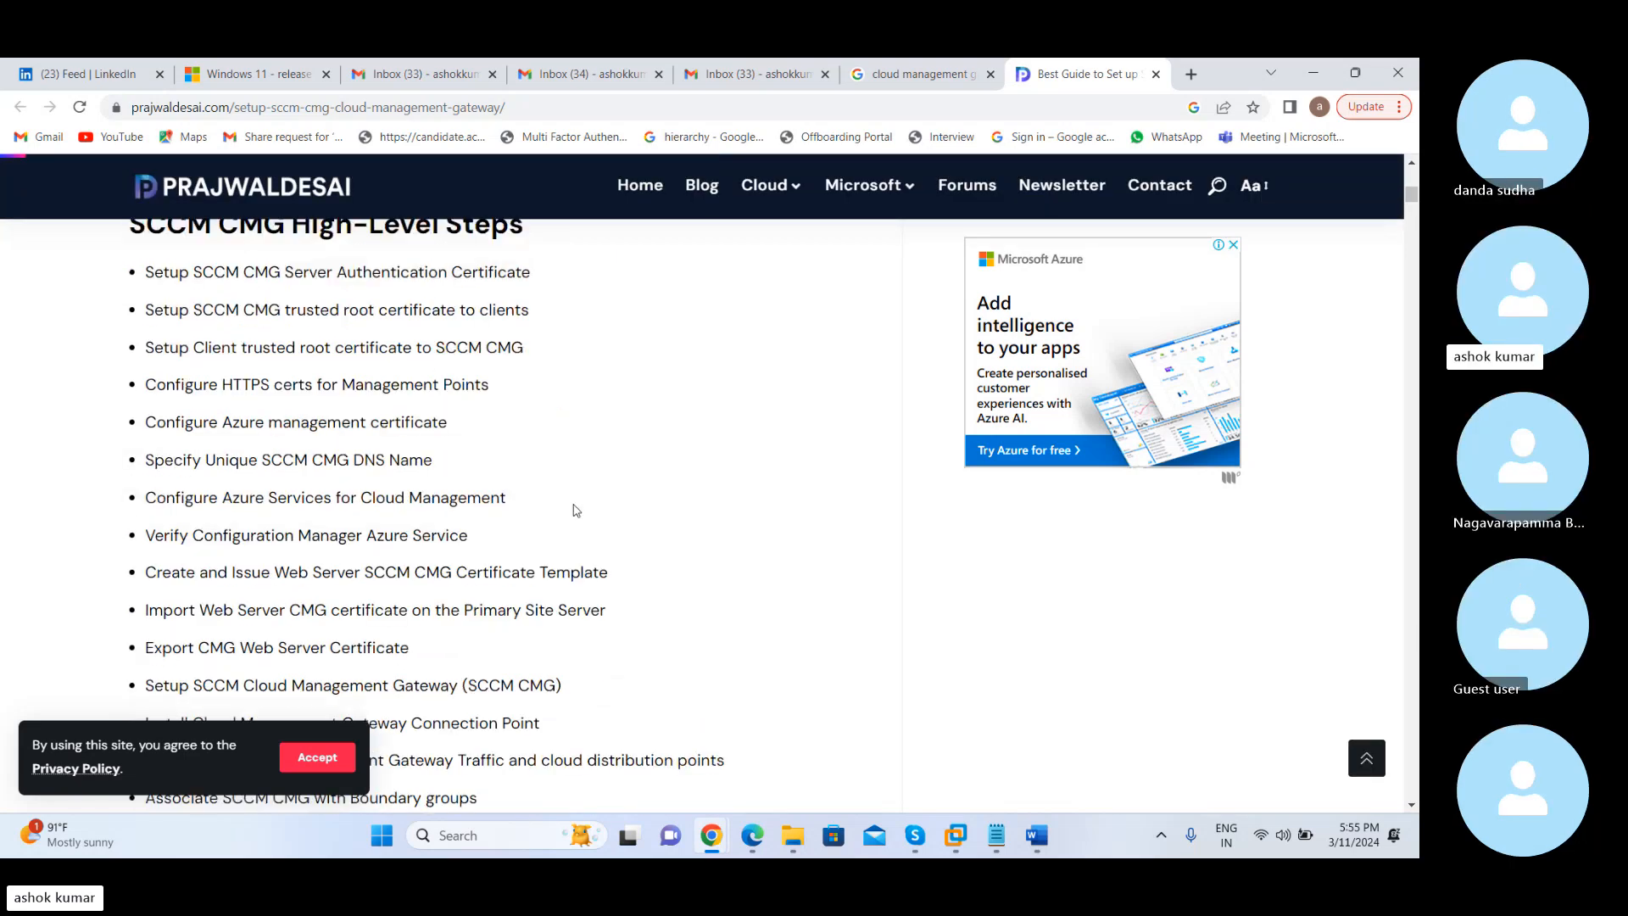
{"action": "scroll", "coordinate": [575, 510], "scroll_direction": "up", "scroll_amount": 5}
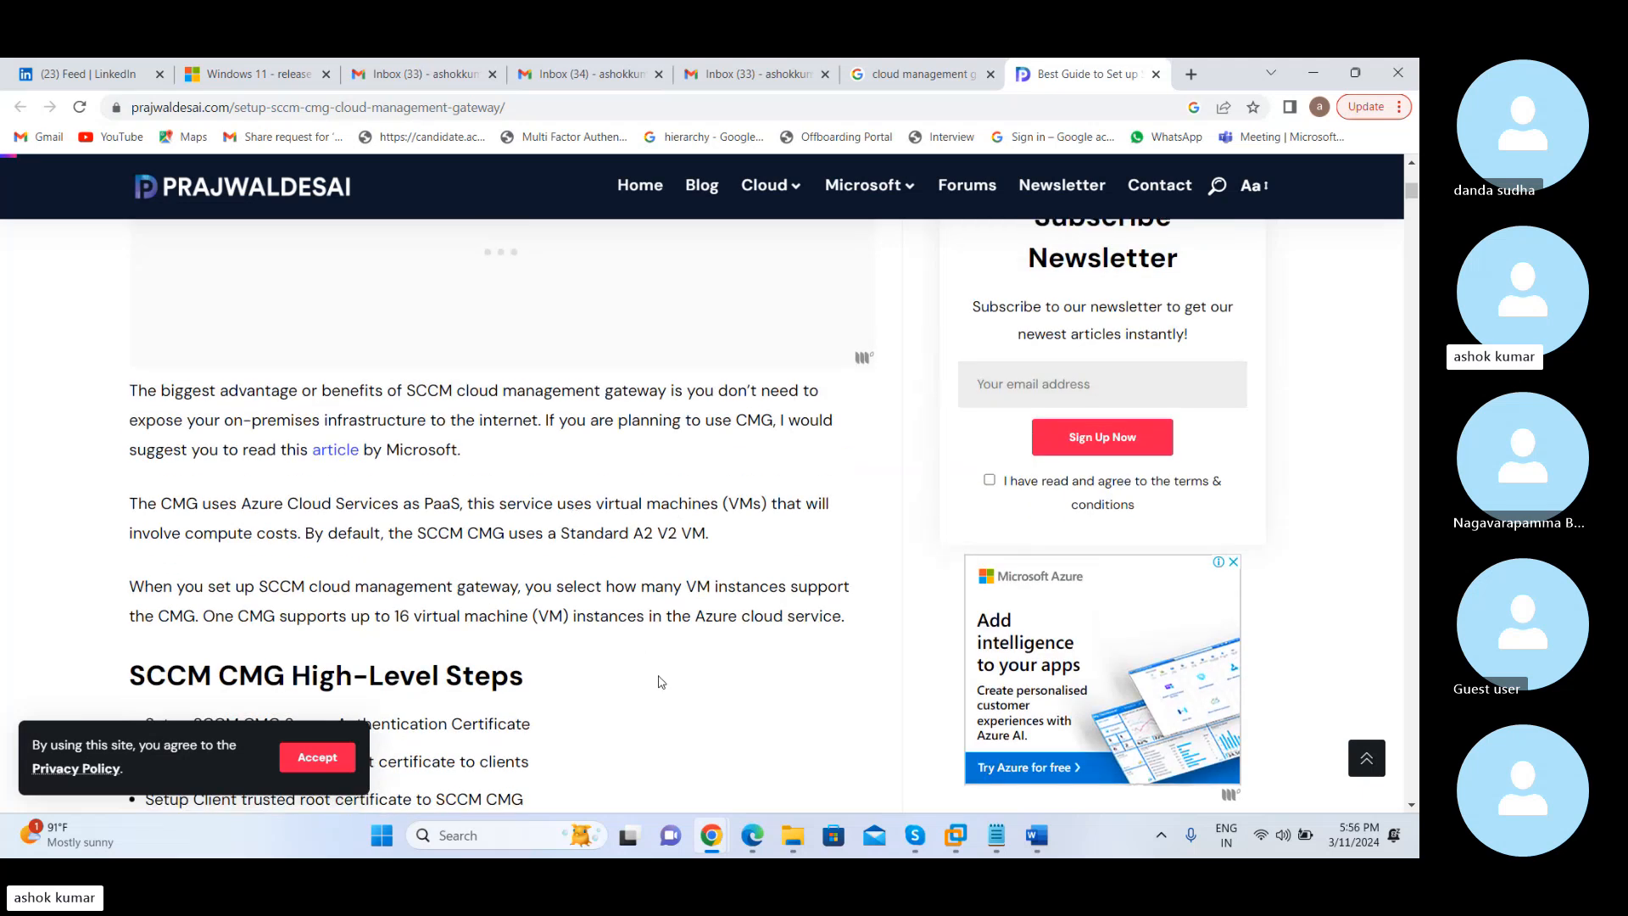
Read the paragraph on how many VM instances a CMG supports, then the SCCM CMG High-Level Steps list through Configure Clients for CMG
{"action": "scroll", "coordinate": [661, 682], "scroll_direction": "down", "scroll_amount": 1}
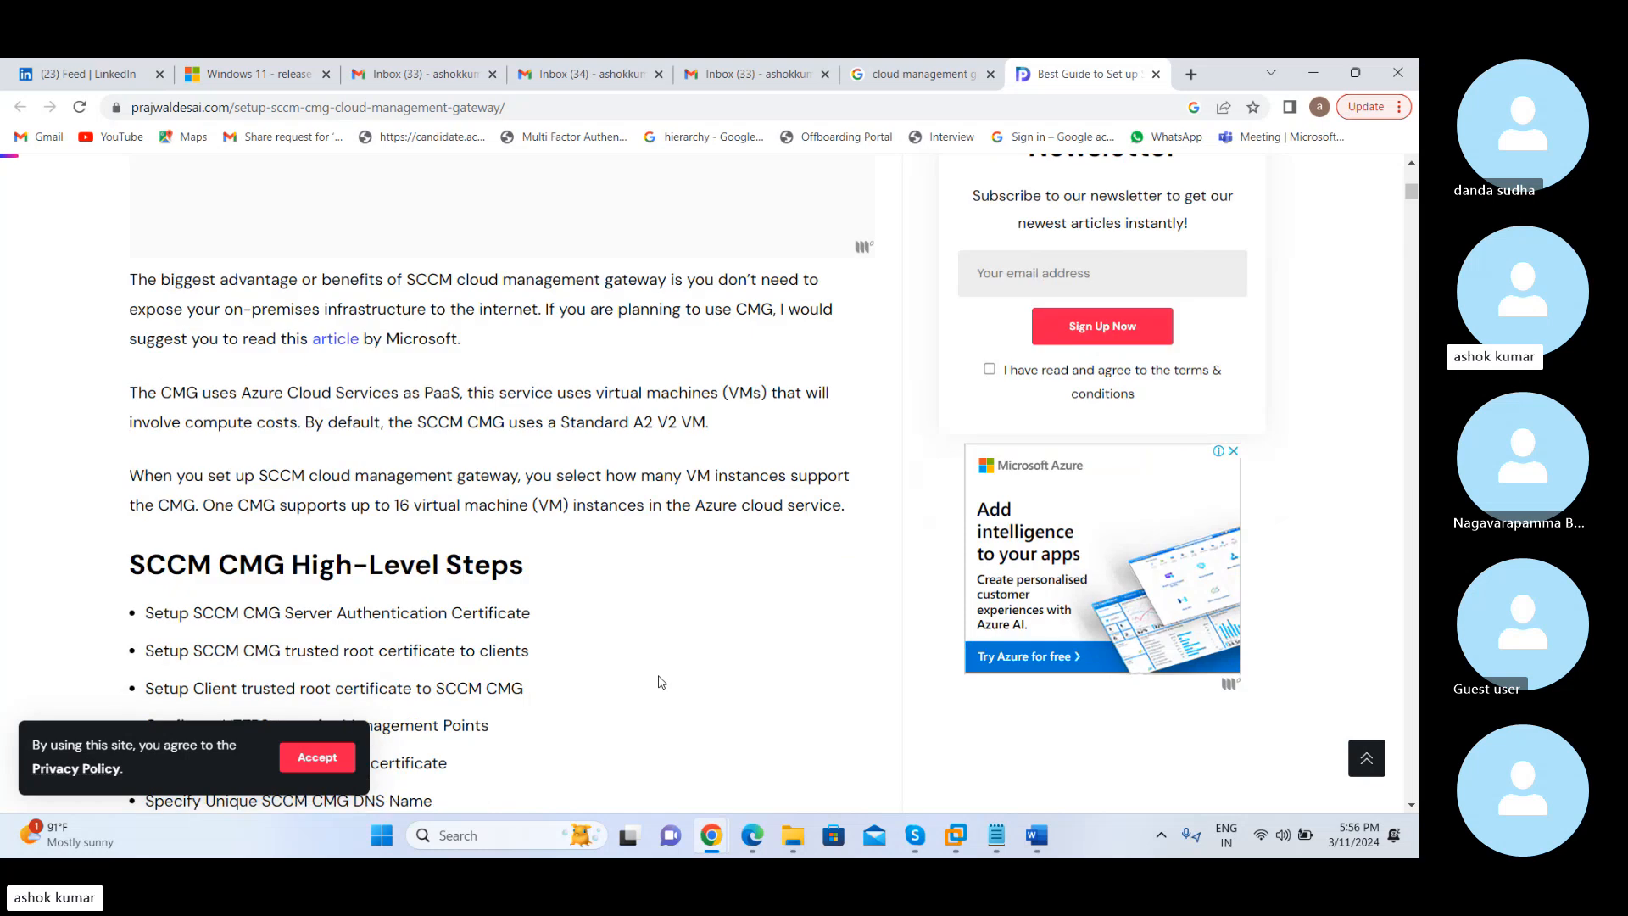
{"action": "left_click_drag", "start_coordinate": [399, 505], "coordinate": [528, 506]}
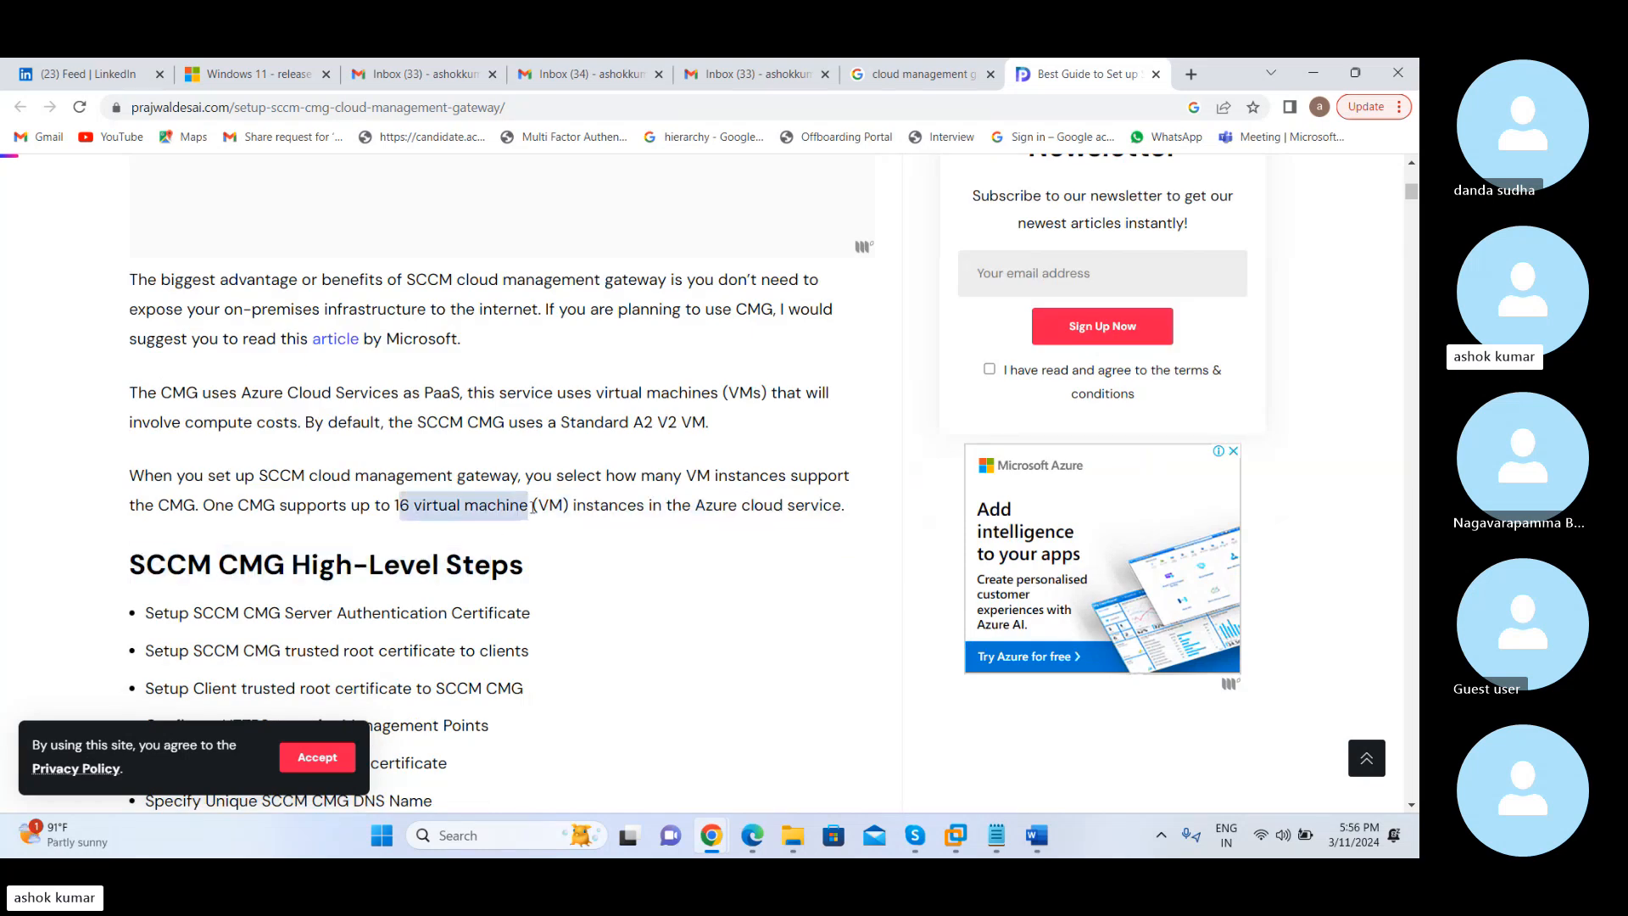
{"action": "left_click", "coordinate": [608, 575]}
{"action": "scroll", "coordinate": [609, 575], "scroll_direction": "down", "scroll_amount": 4}
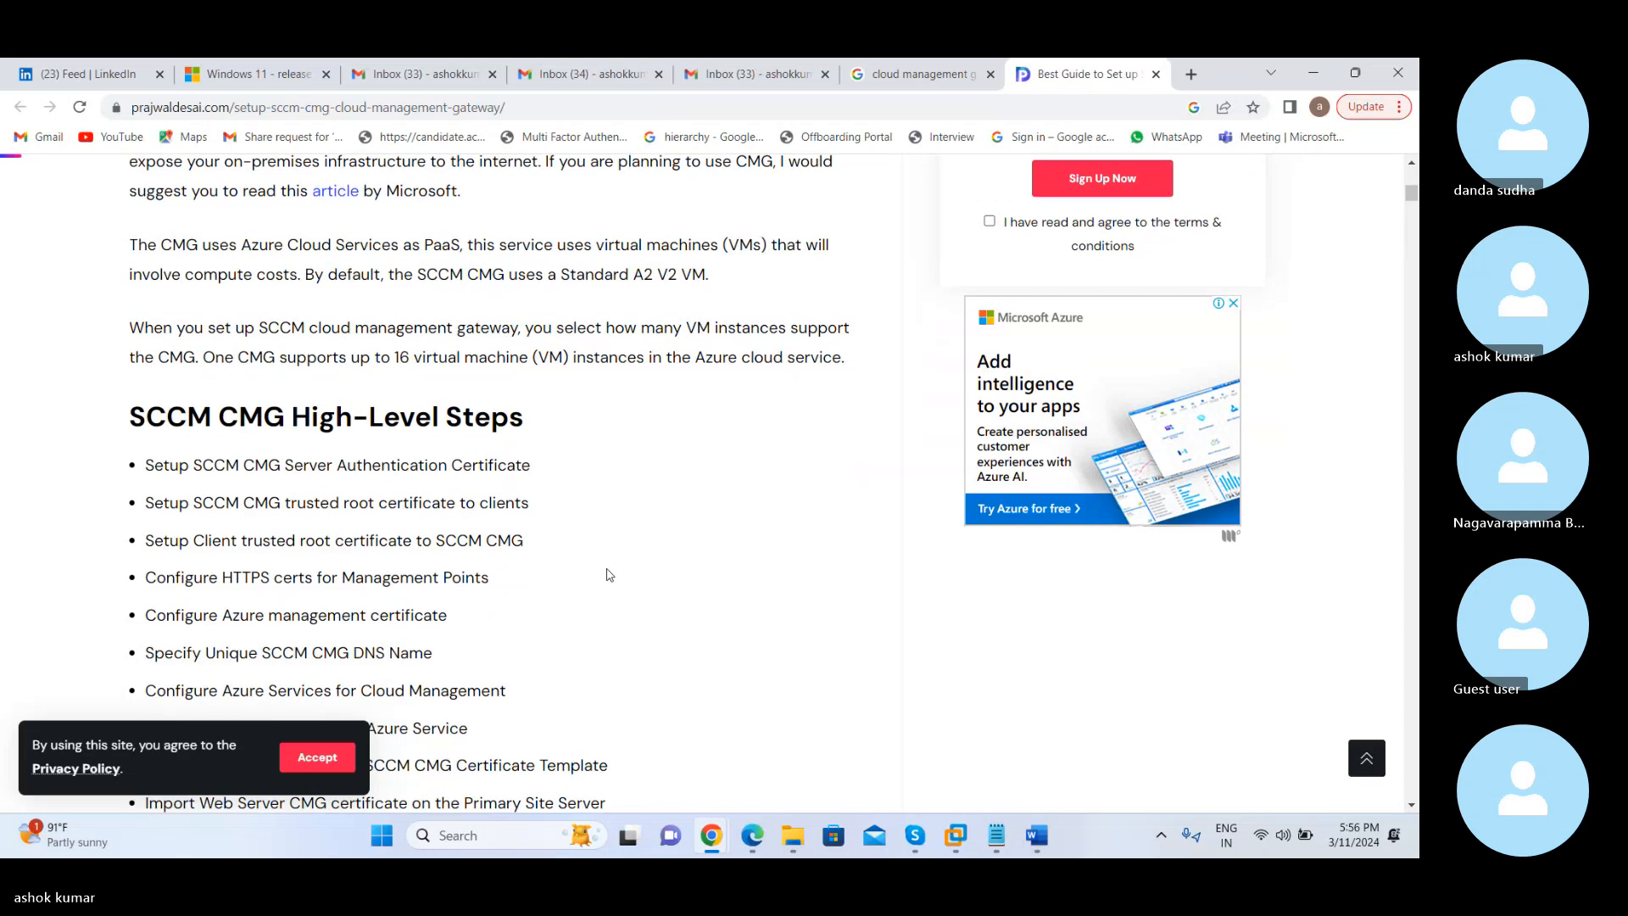
{"action": "scroll", "coordinate": [609, 575], "scroll_direction": "down", "scroll_amount": 1}
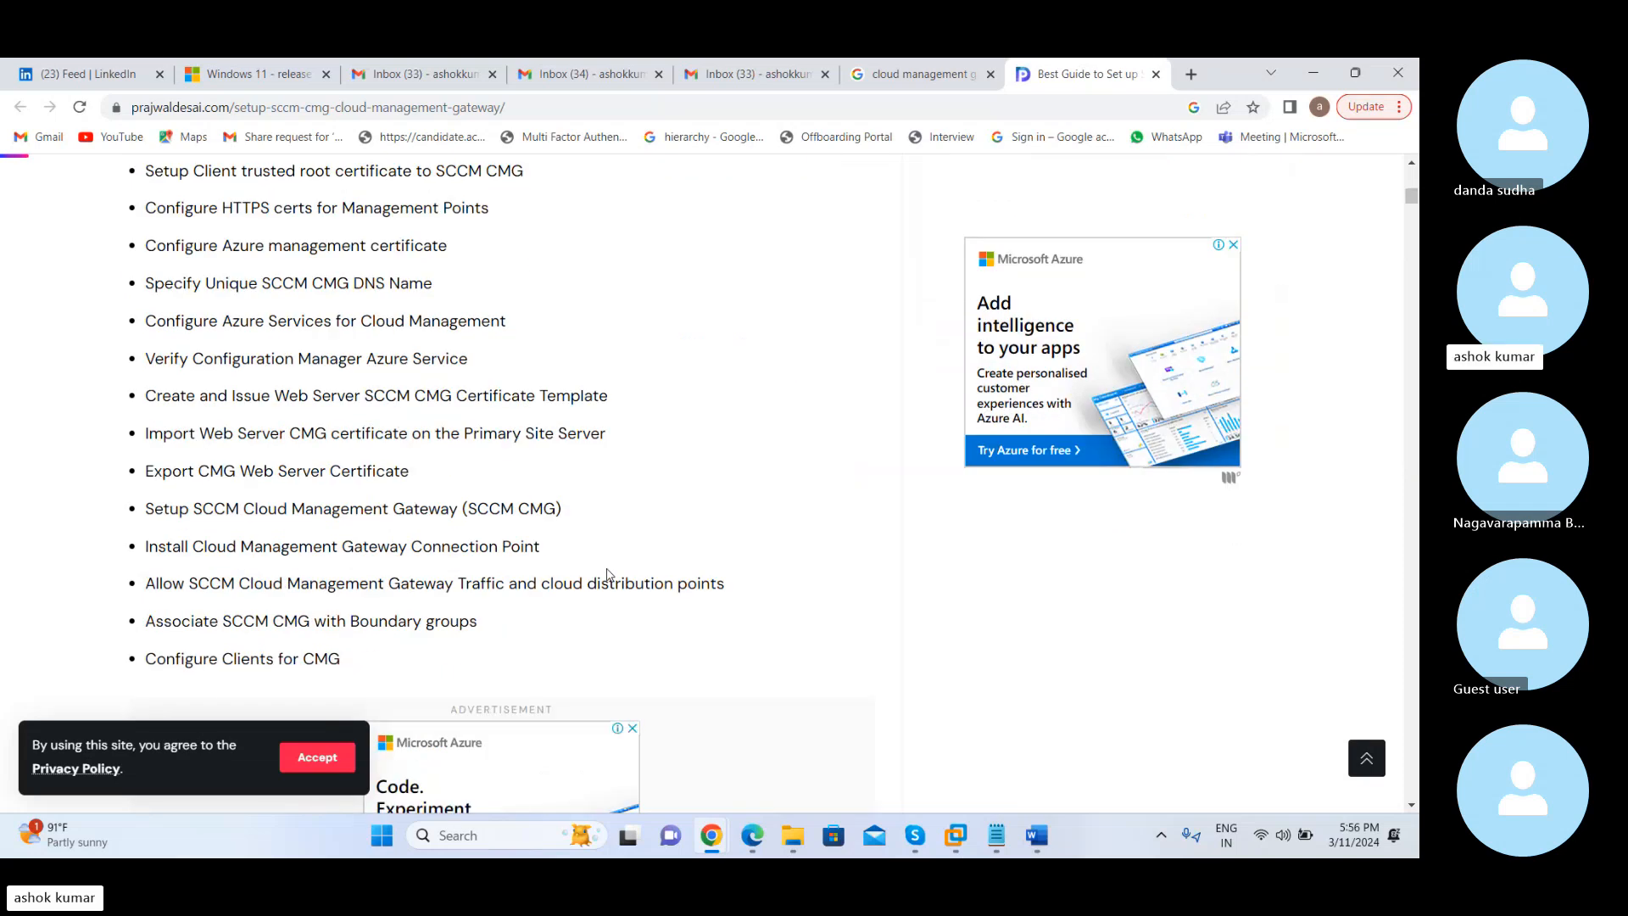
Save the web guide to the Desktop as Best Guide to Set up SCCM CMG Cloud Management Gateway.pdf
{"action": "key", "text": "ctrl+p"}
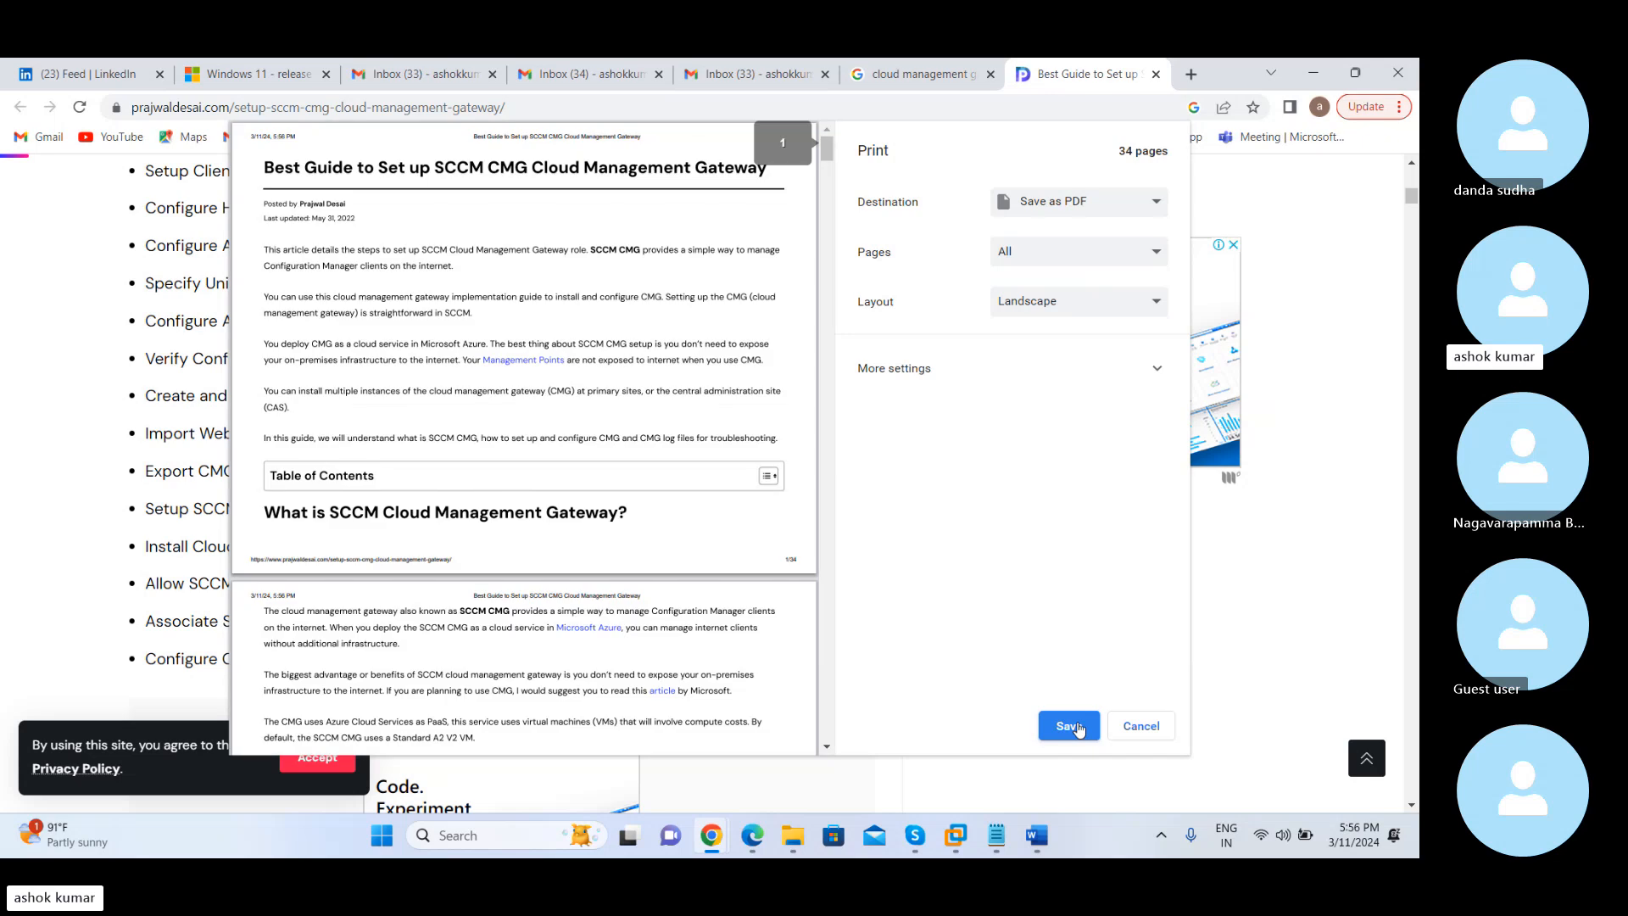
{"action": "left_click", "coordinate": [1077, 727]}
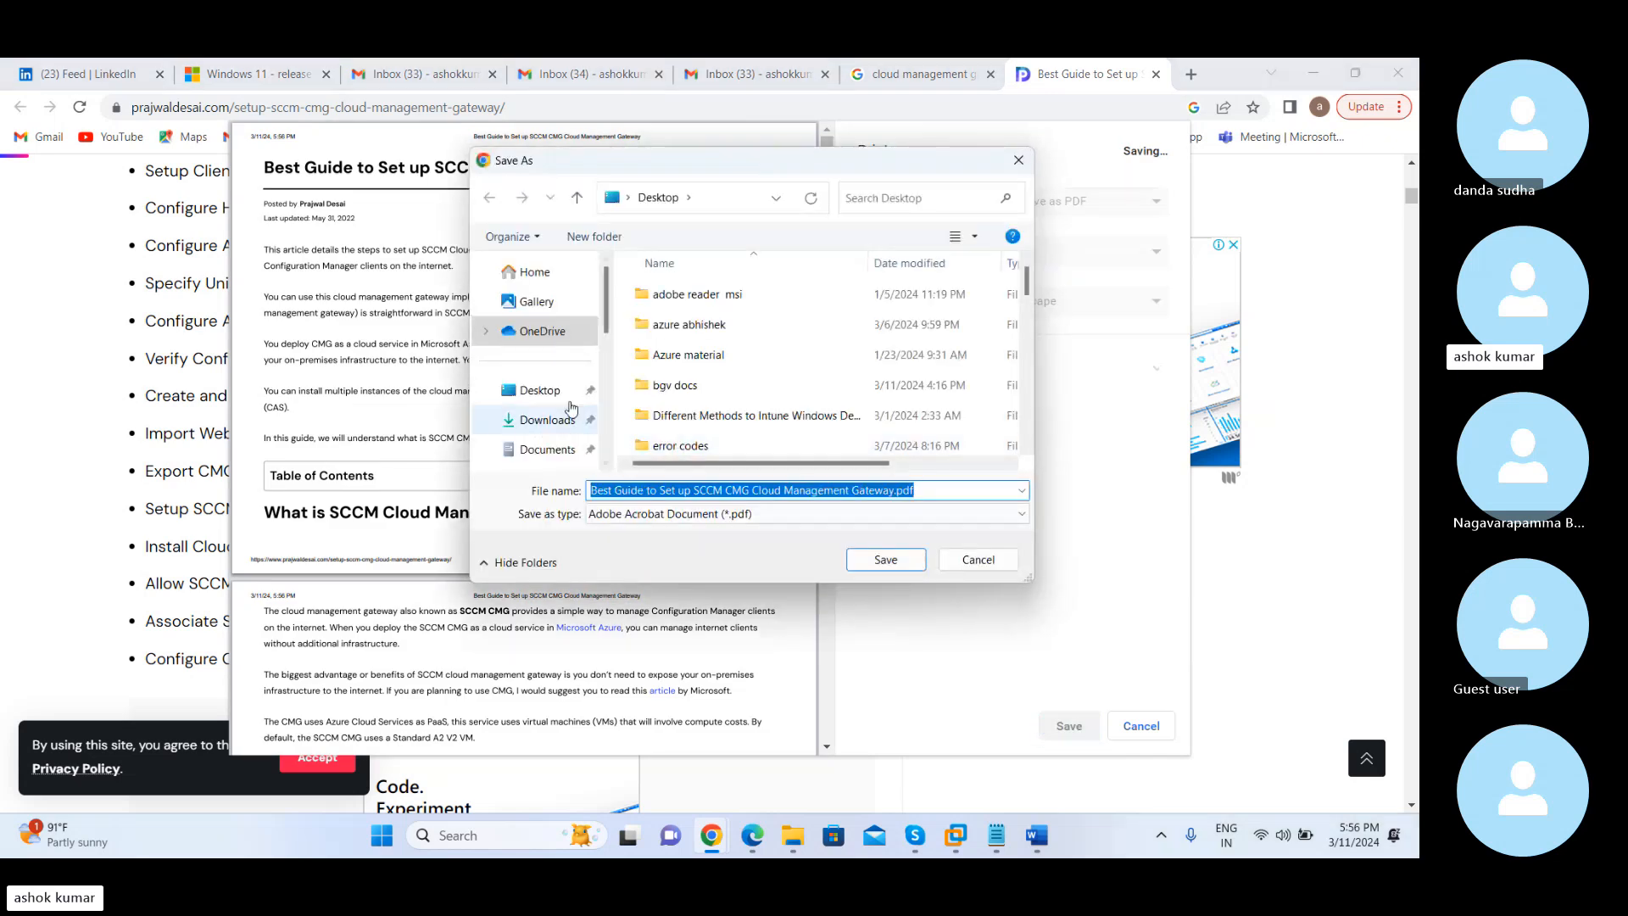
{"action": "left_click", "coordinate": [885, 561]}
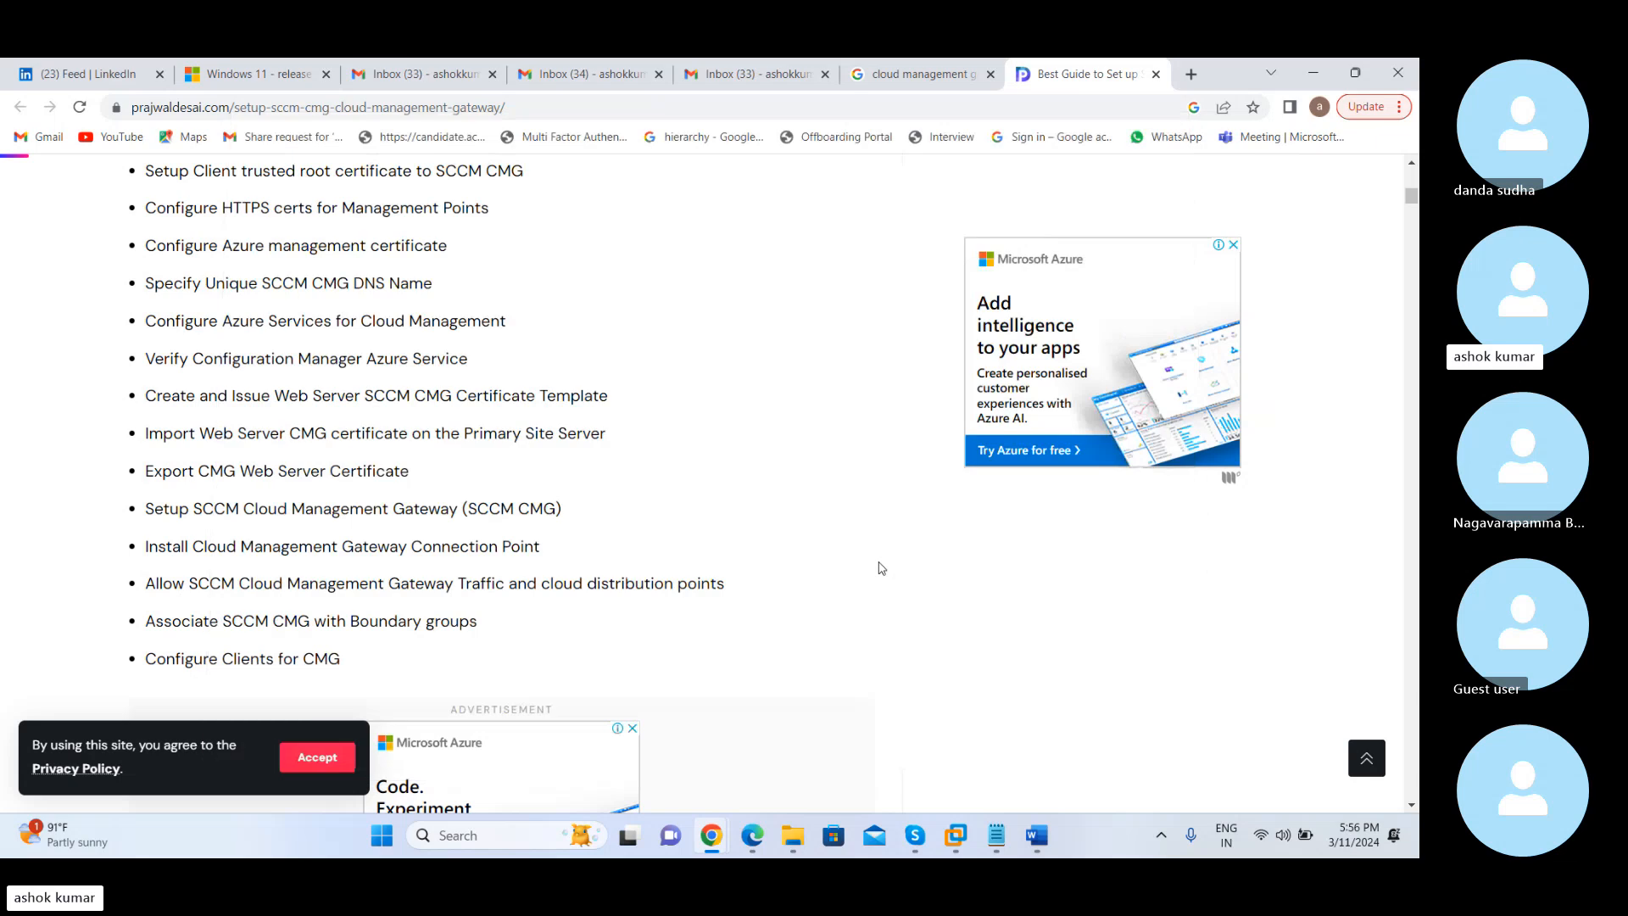
Switch to the Skype call and send Best Guide to Set up SCCM CMG Cloud Management Gateway.pdf from the Desktop in the group chat
{"action": "mouse_move", "coordinate": [930, 820]}
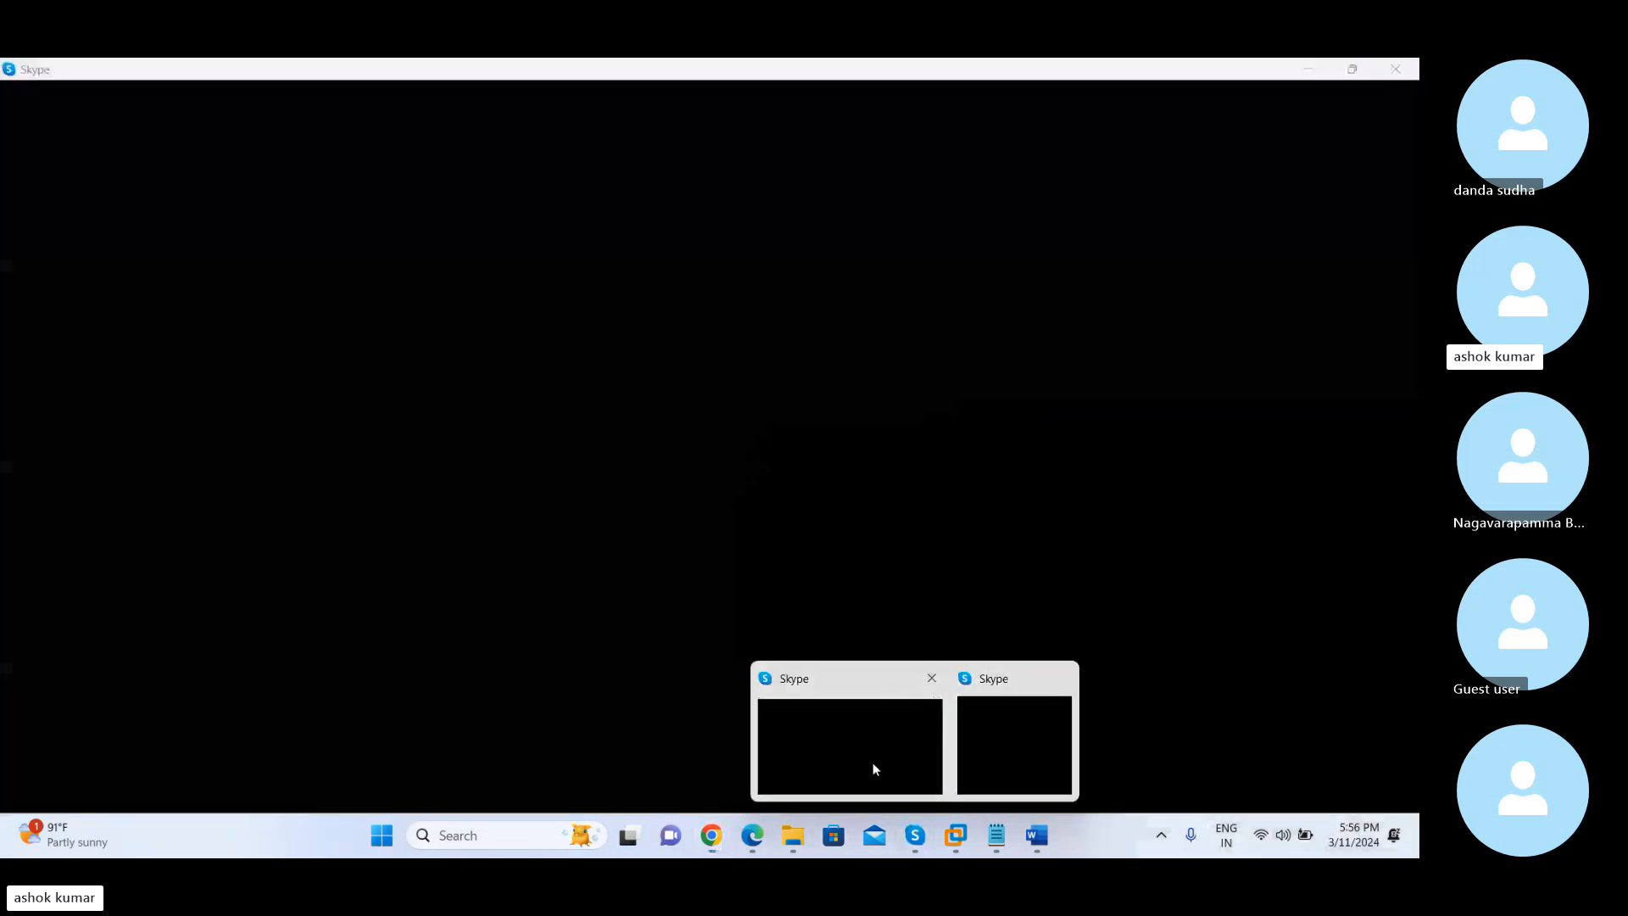
{"action": "left_click", "coordinate": [873, 761]}
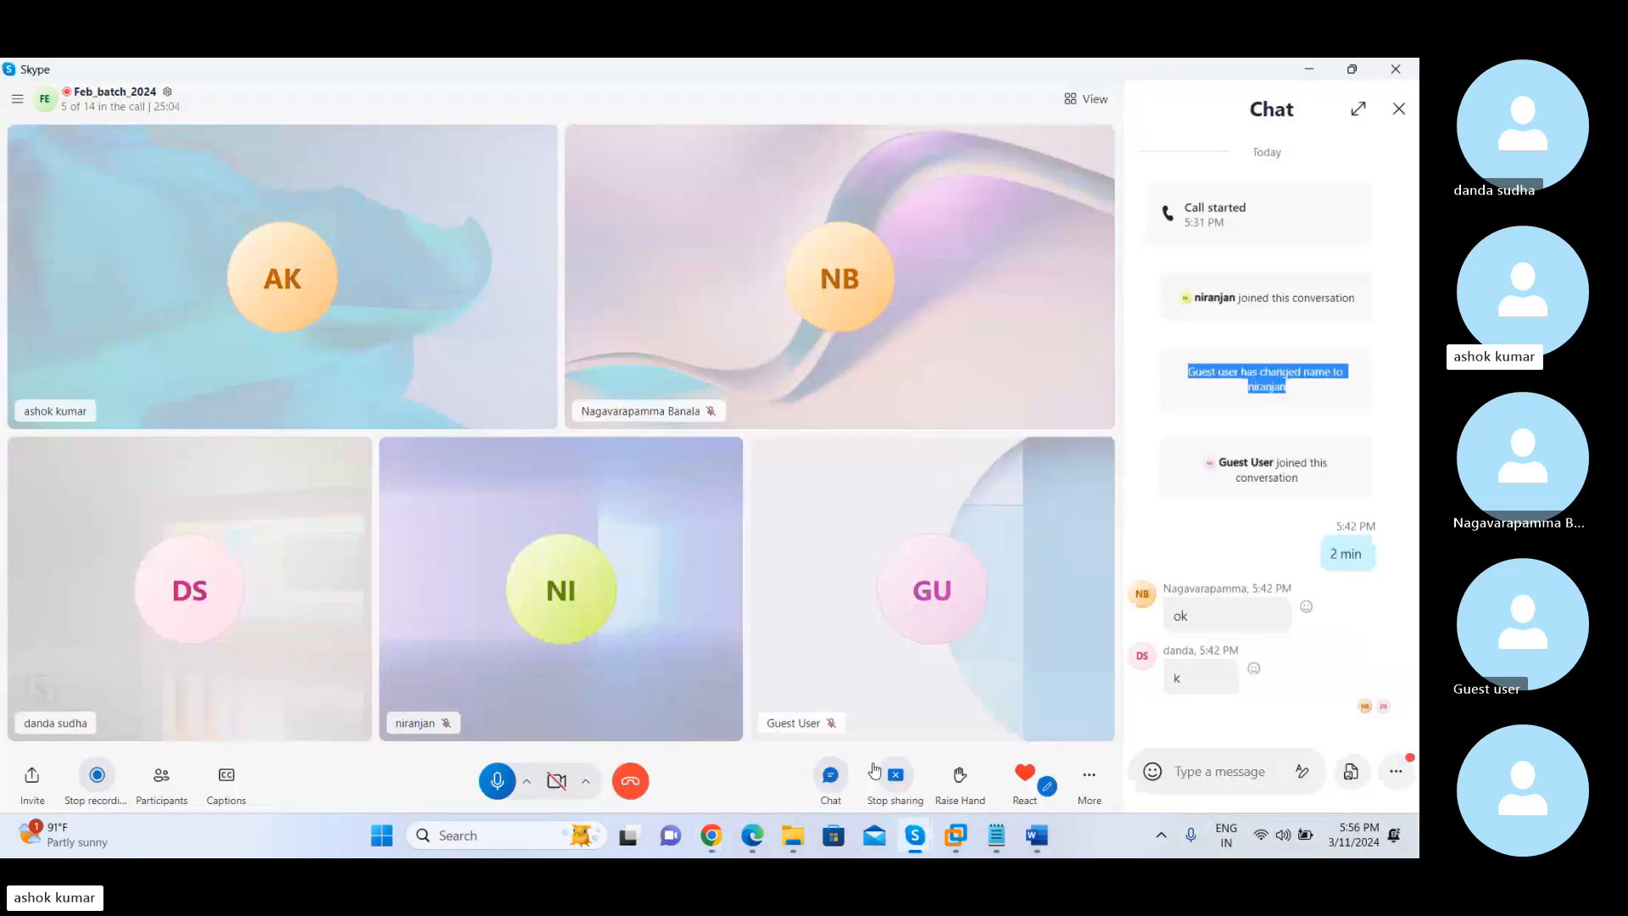
{"action": "left_click", "coordinate": [1221, 771]}
{"action": "left_click", "coordinate": [1396, 771]}
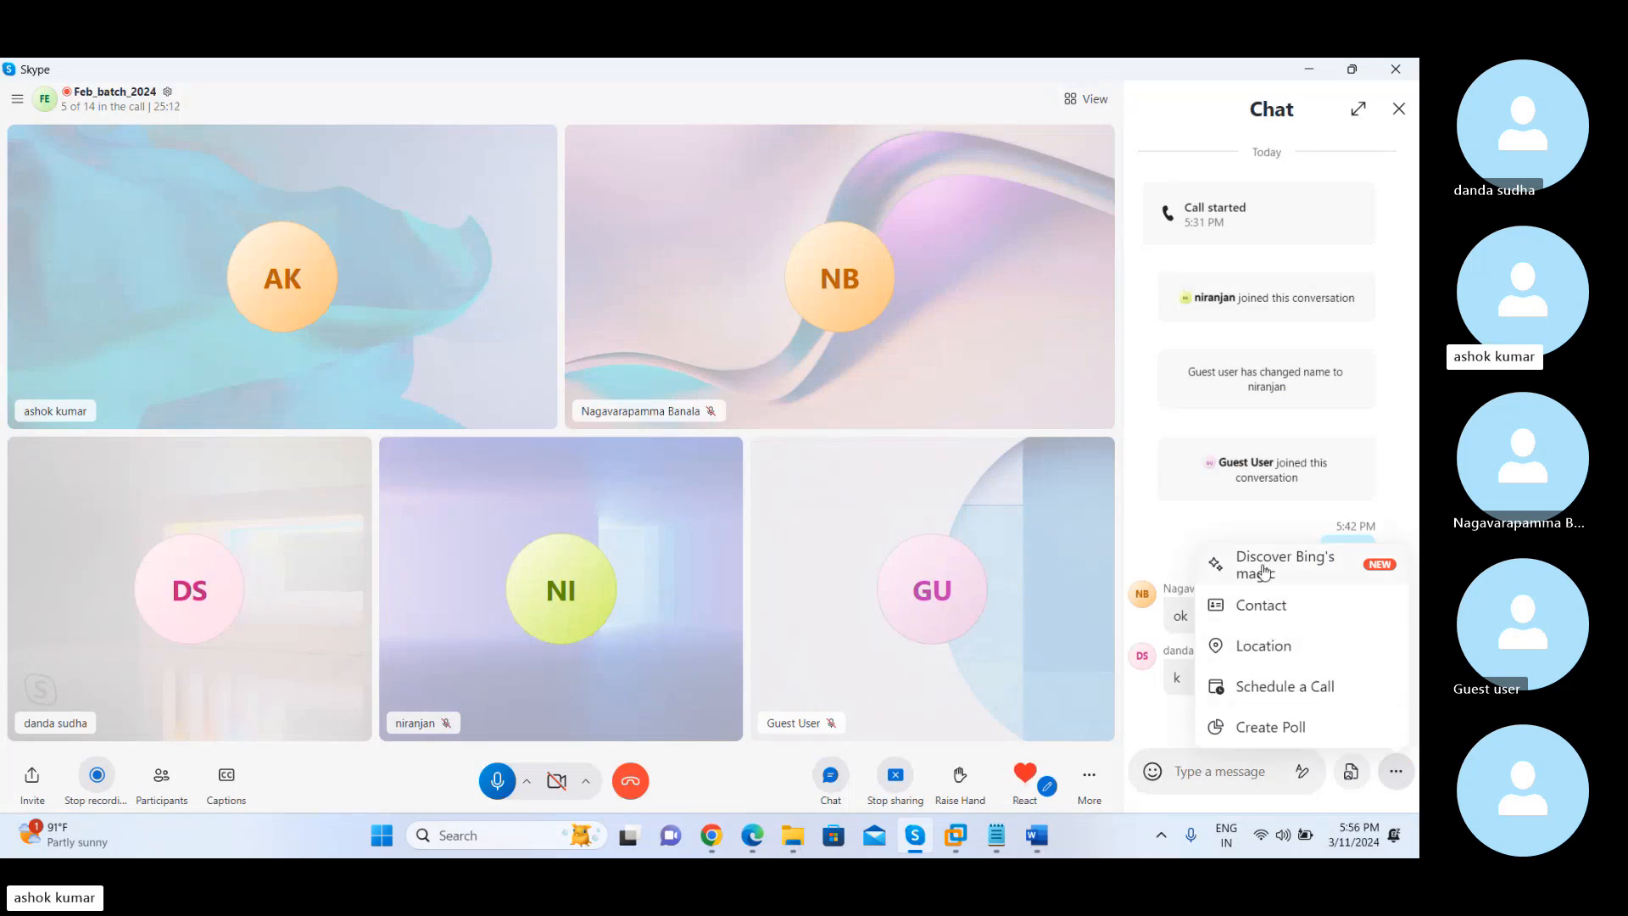
{"action": "left_click", "coordinate": [1354, 771]}
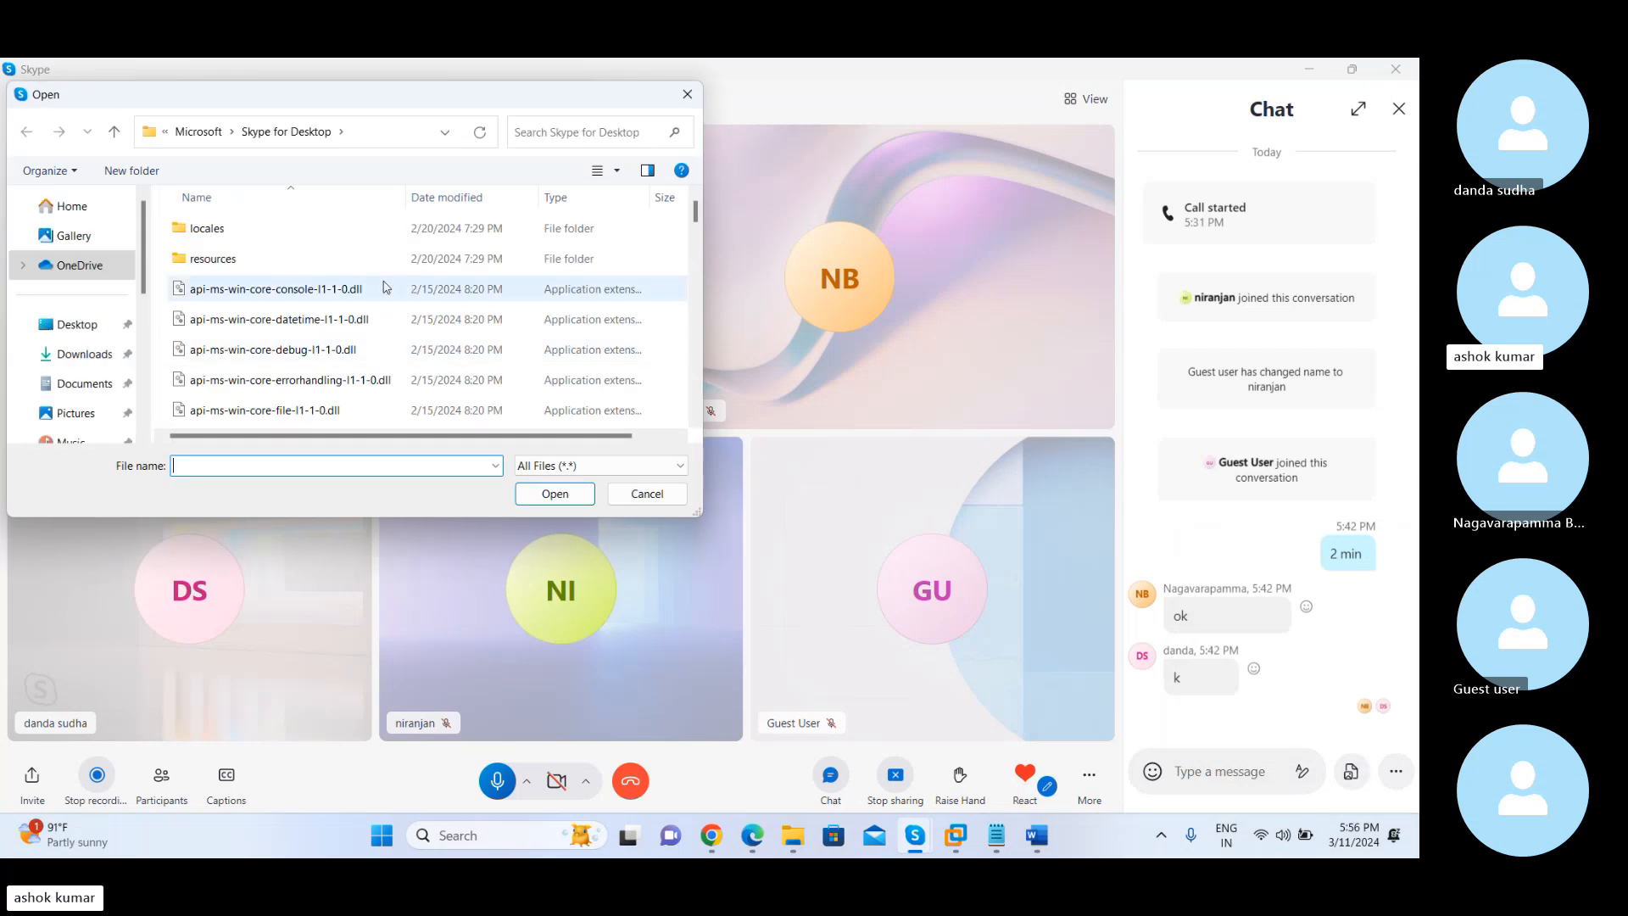
{"action": "left_click", "coordinate": [72, 325]}
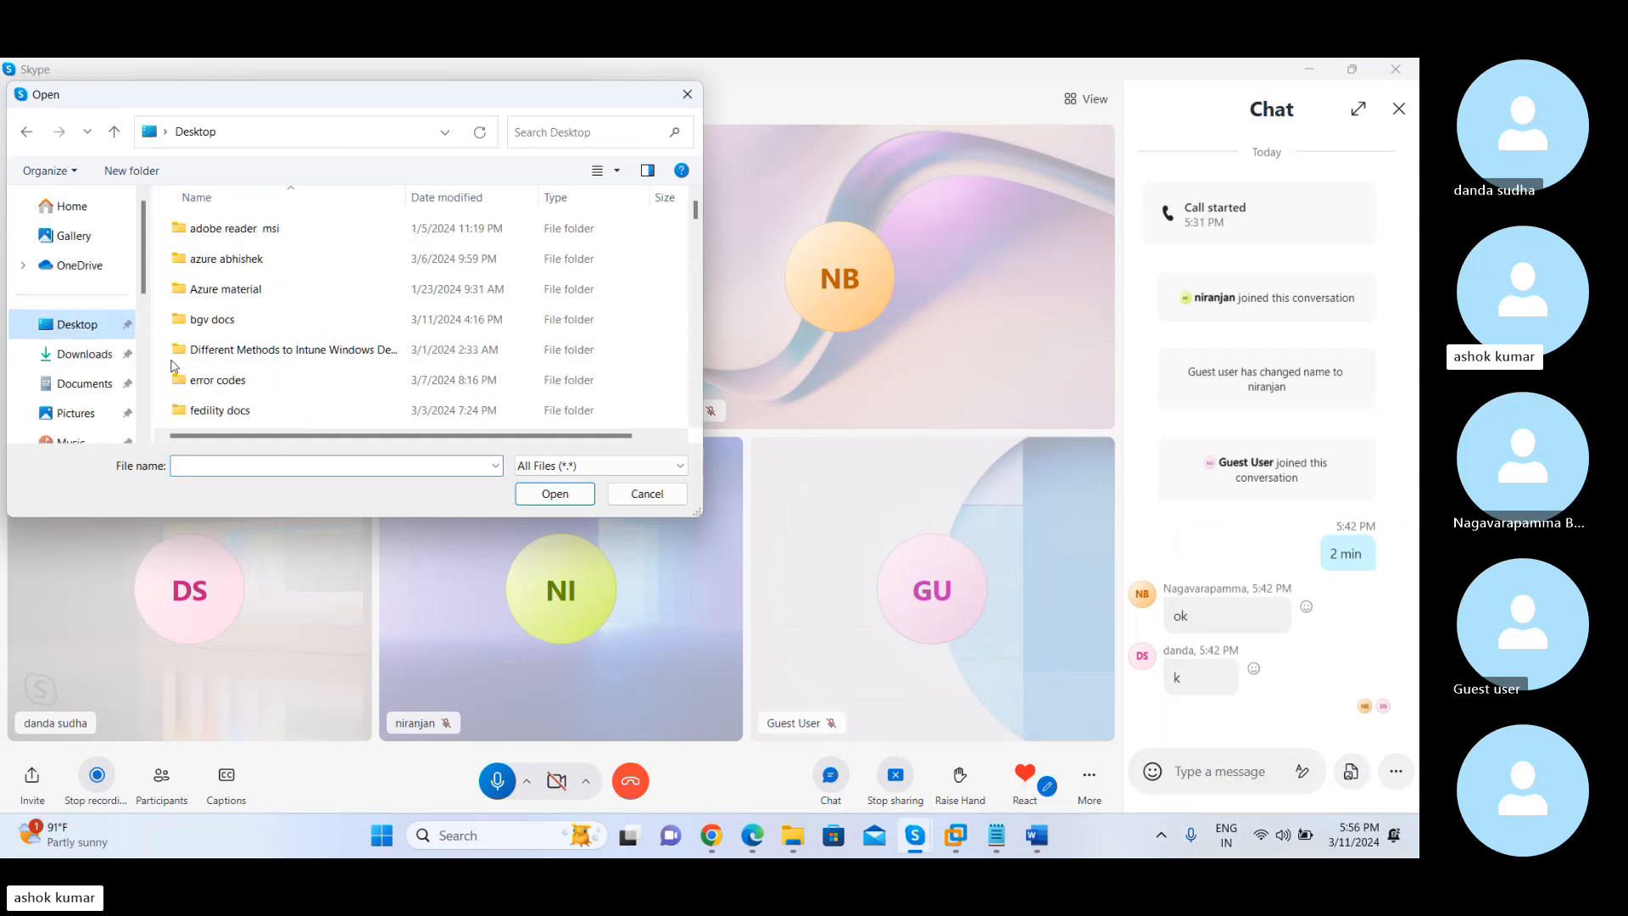
{"action": "left_click", "coordinate": [220, 463]}
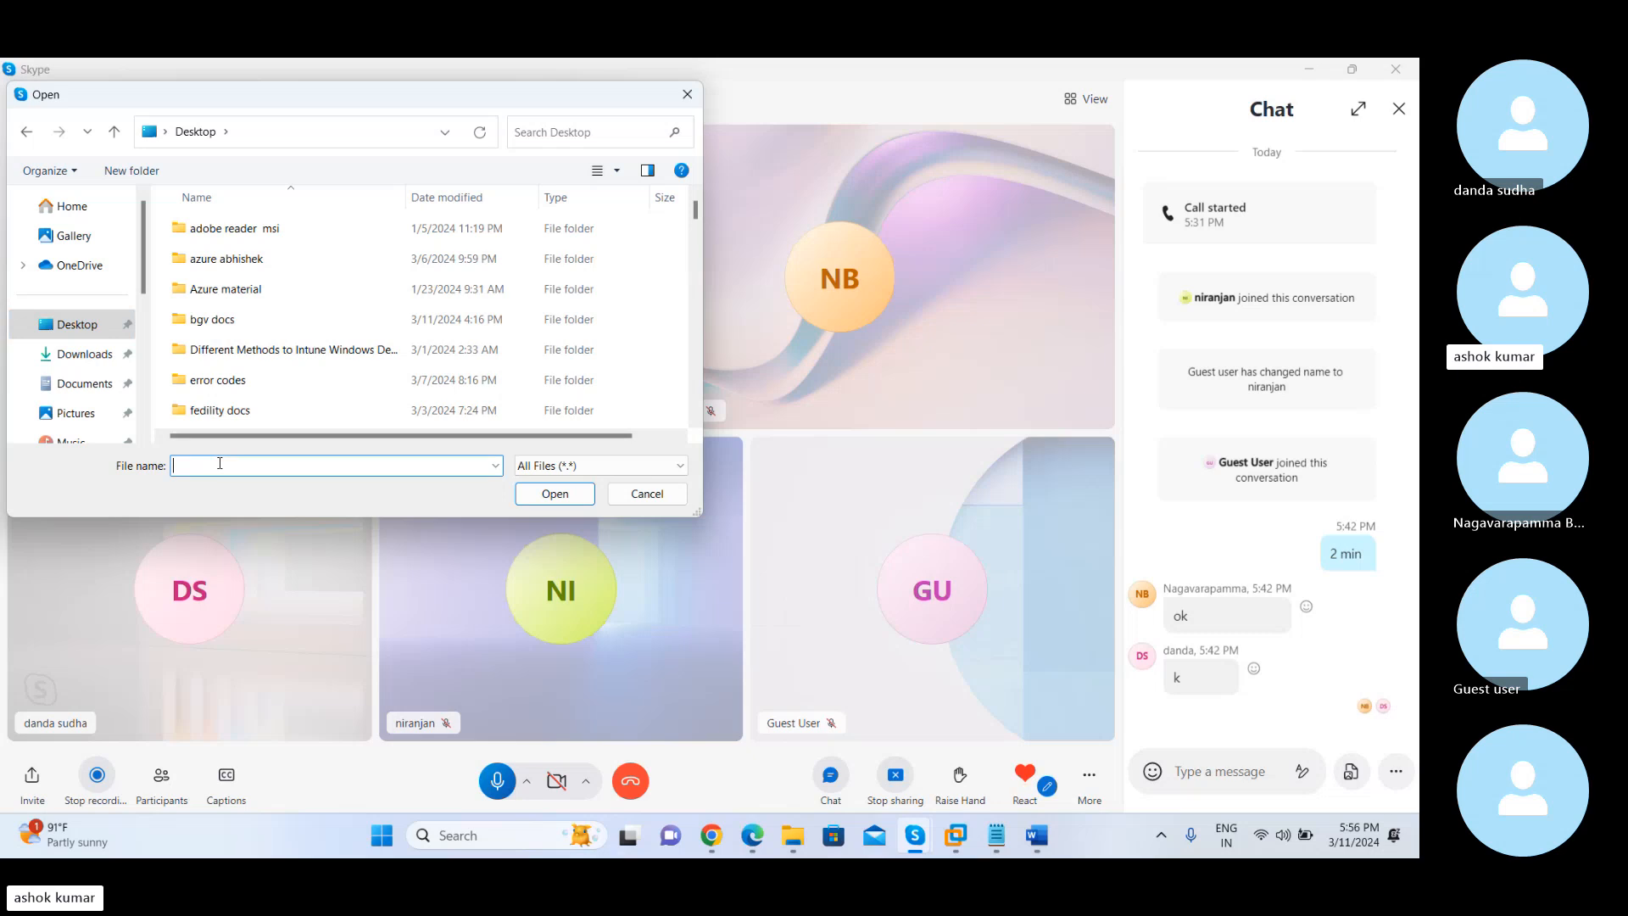
{"action": "type", "text": "bes"}
{"action": "left_click", "coordinate": [233, 485]}
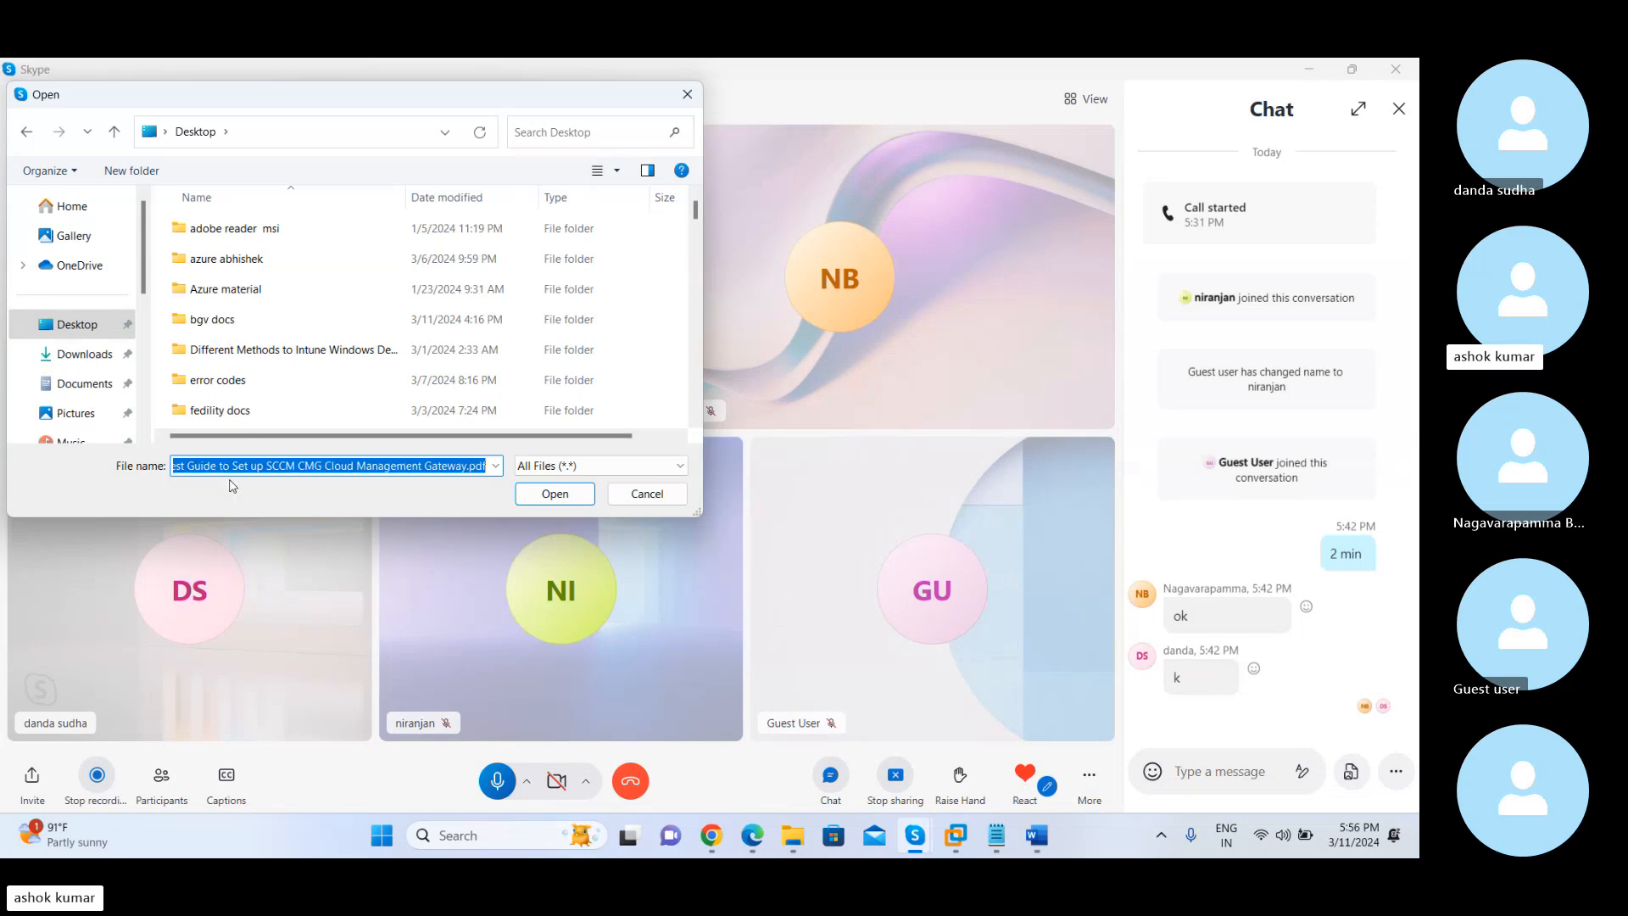
{"action": "left_click", "coordinate": [564, 499]}
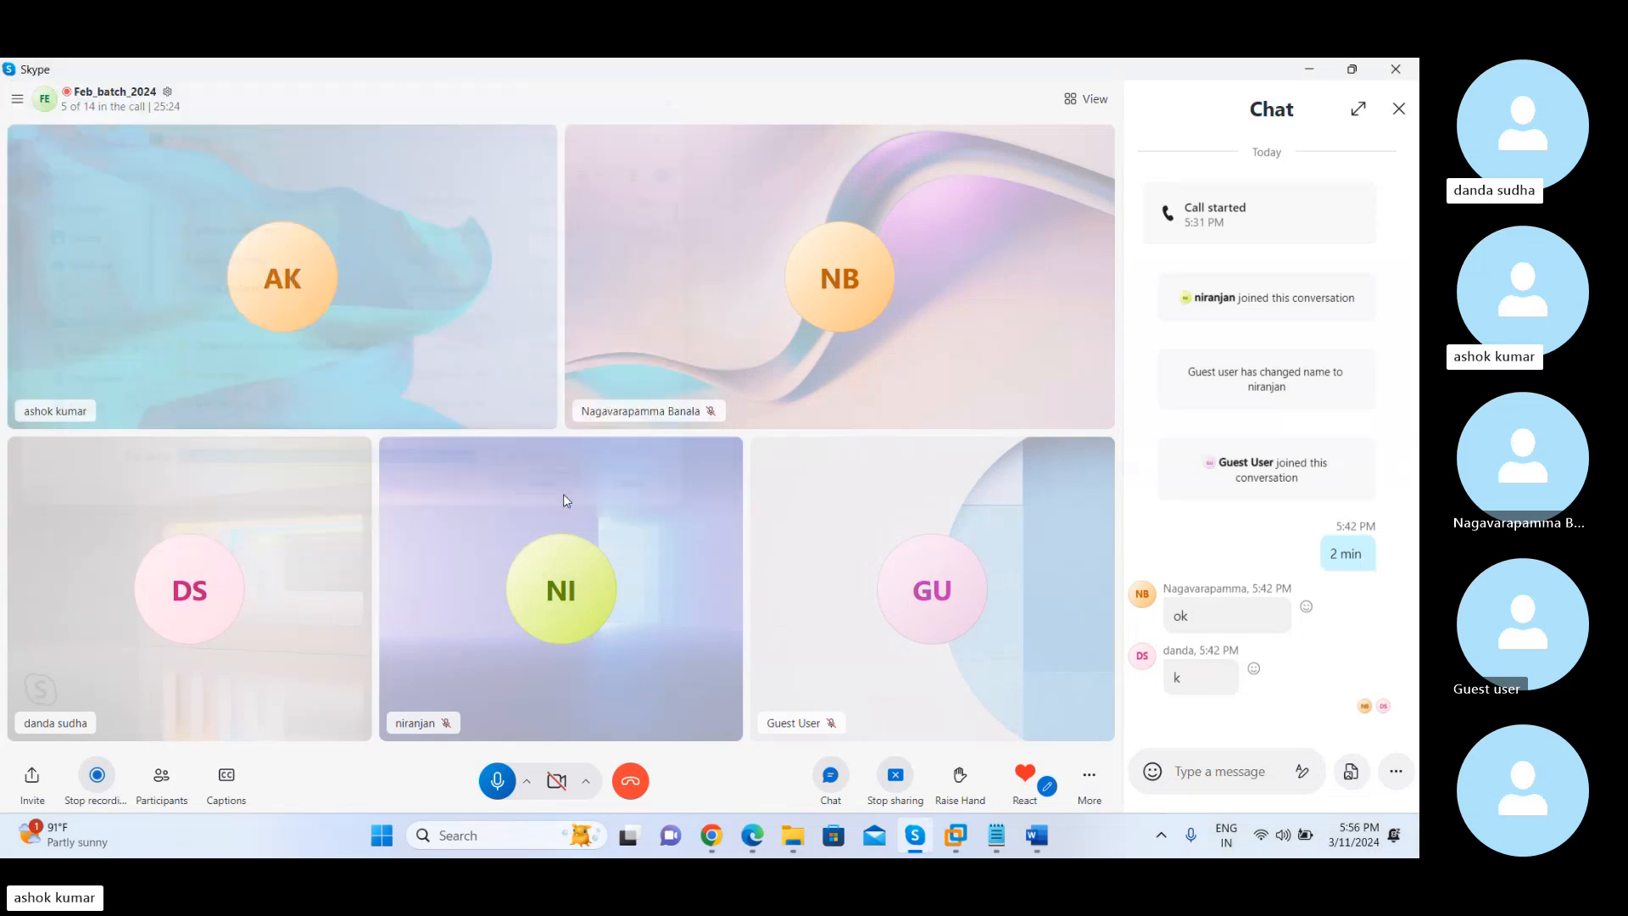
{"action": "key", "text": "Return"}
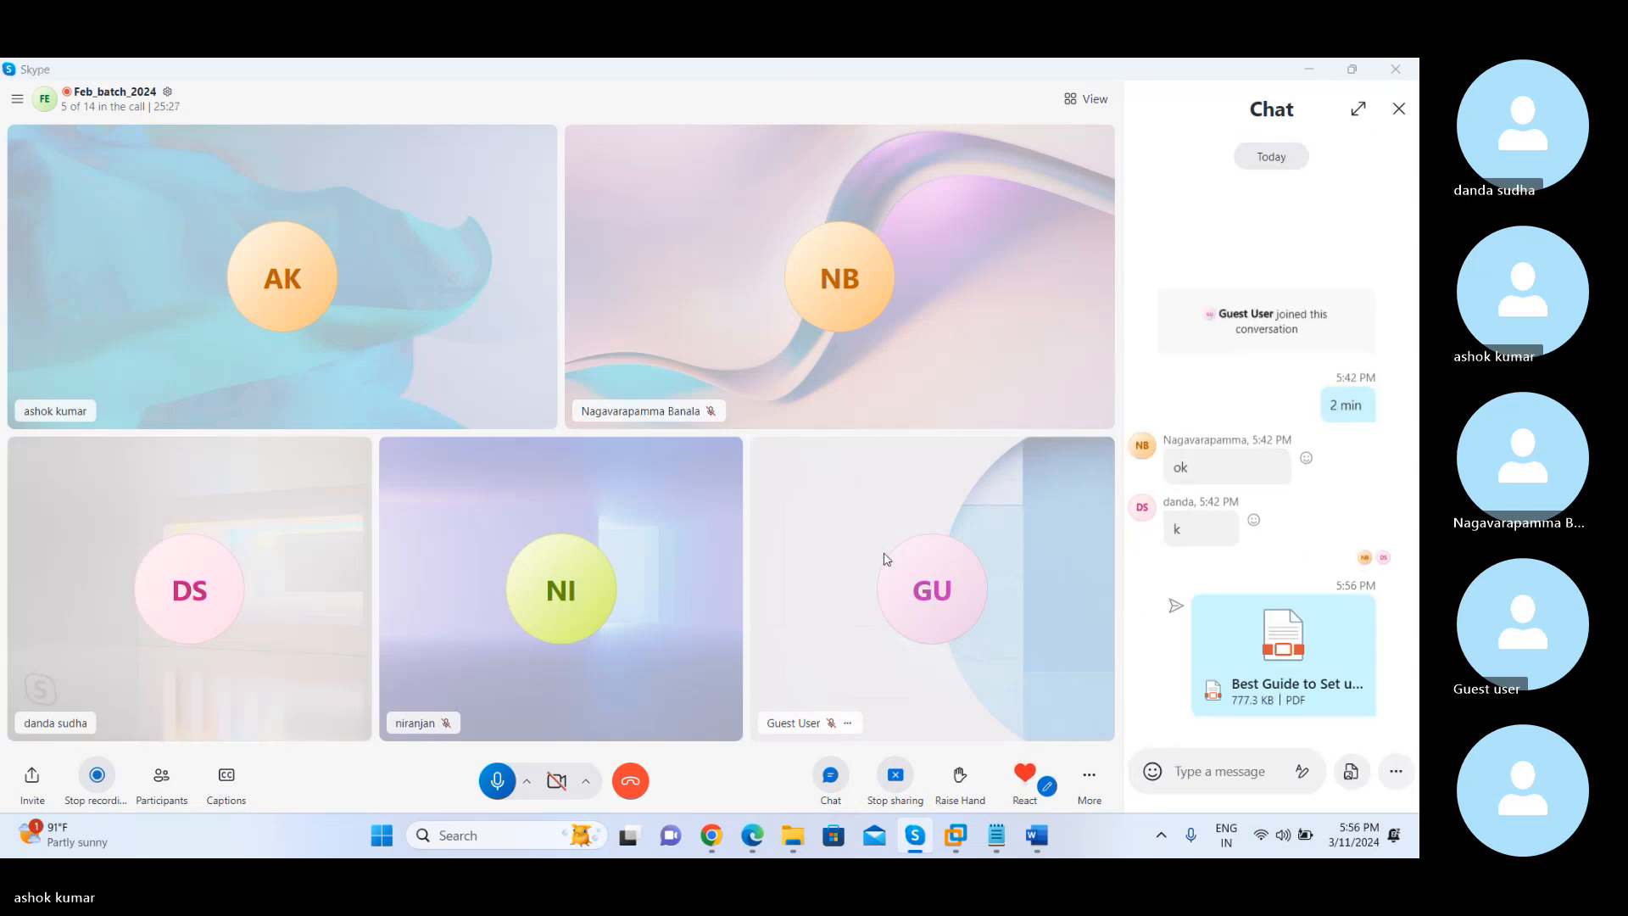
Switch to the Sccm Server virtual machine in VMware Workstation and display the Computer Agent page of the Default Settings window
{"action": "key", "text": "alt+Tab"}
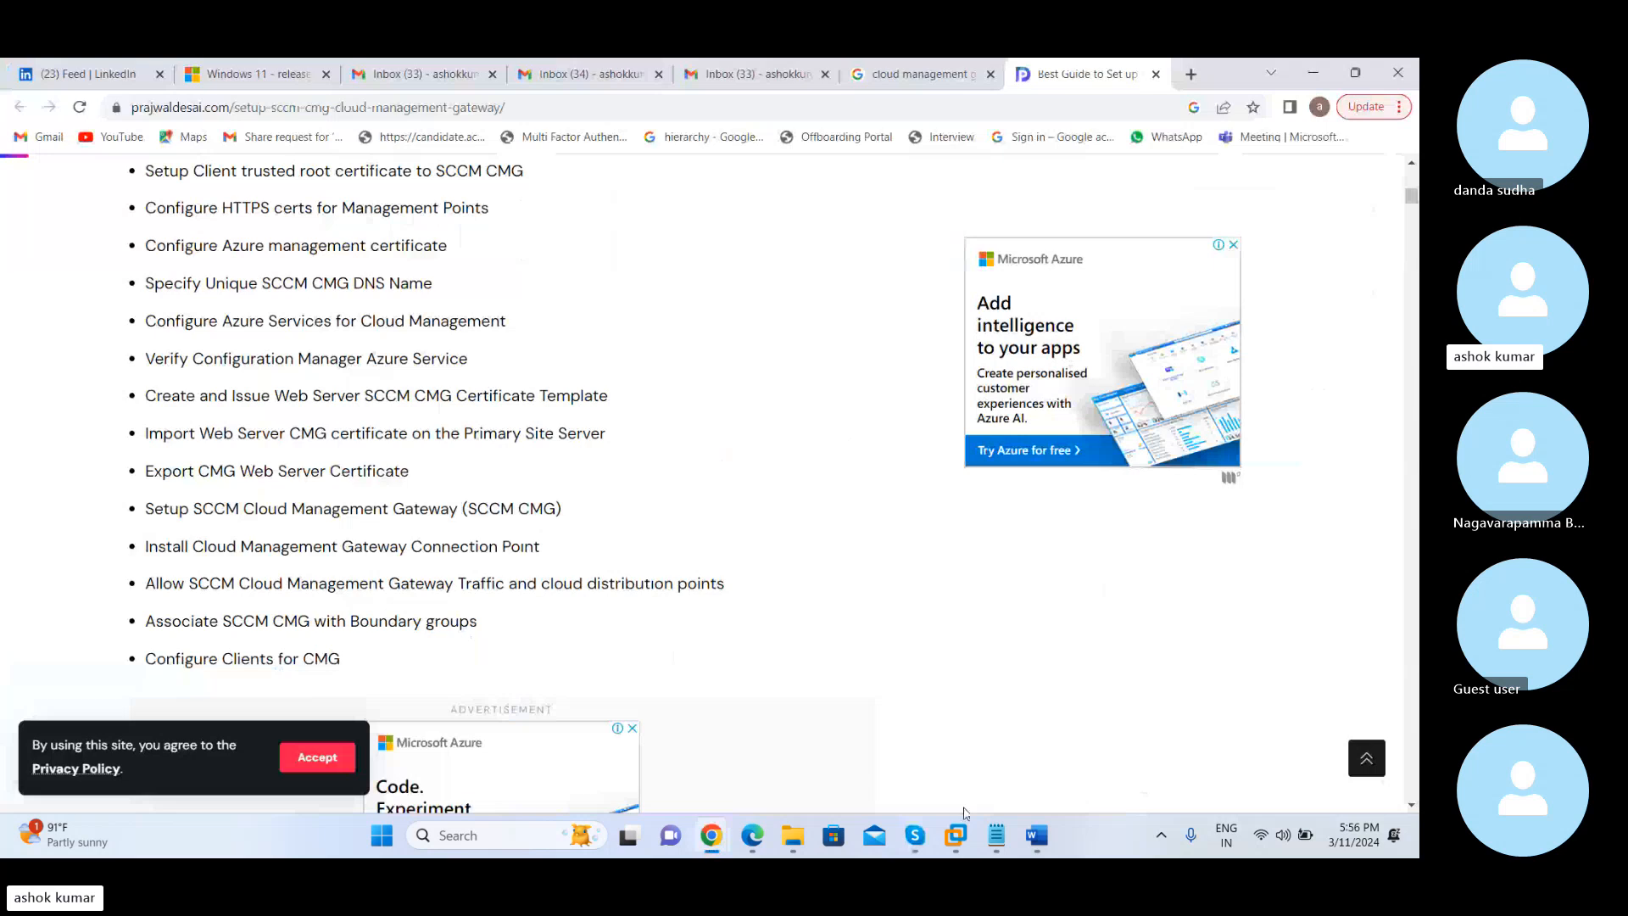
{"action": "mouse_move", "coordinate": [956, 835]}
{"action": "left_click", "coordinate": [904, 736]}
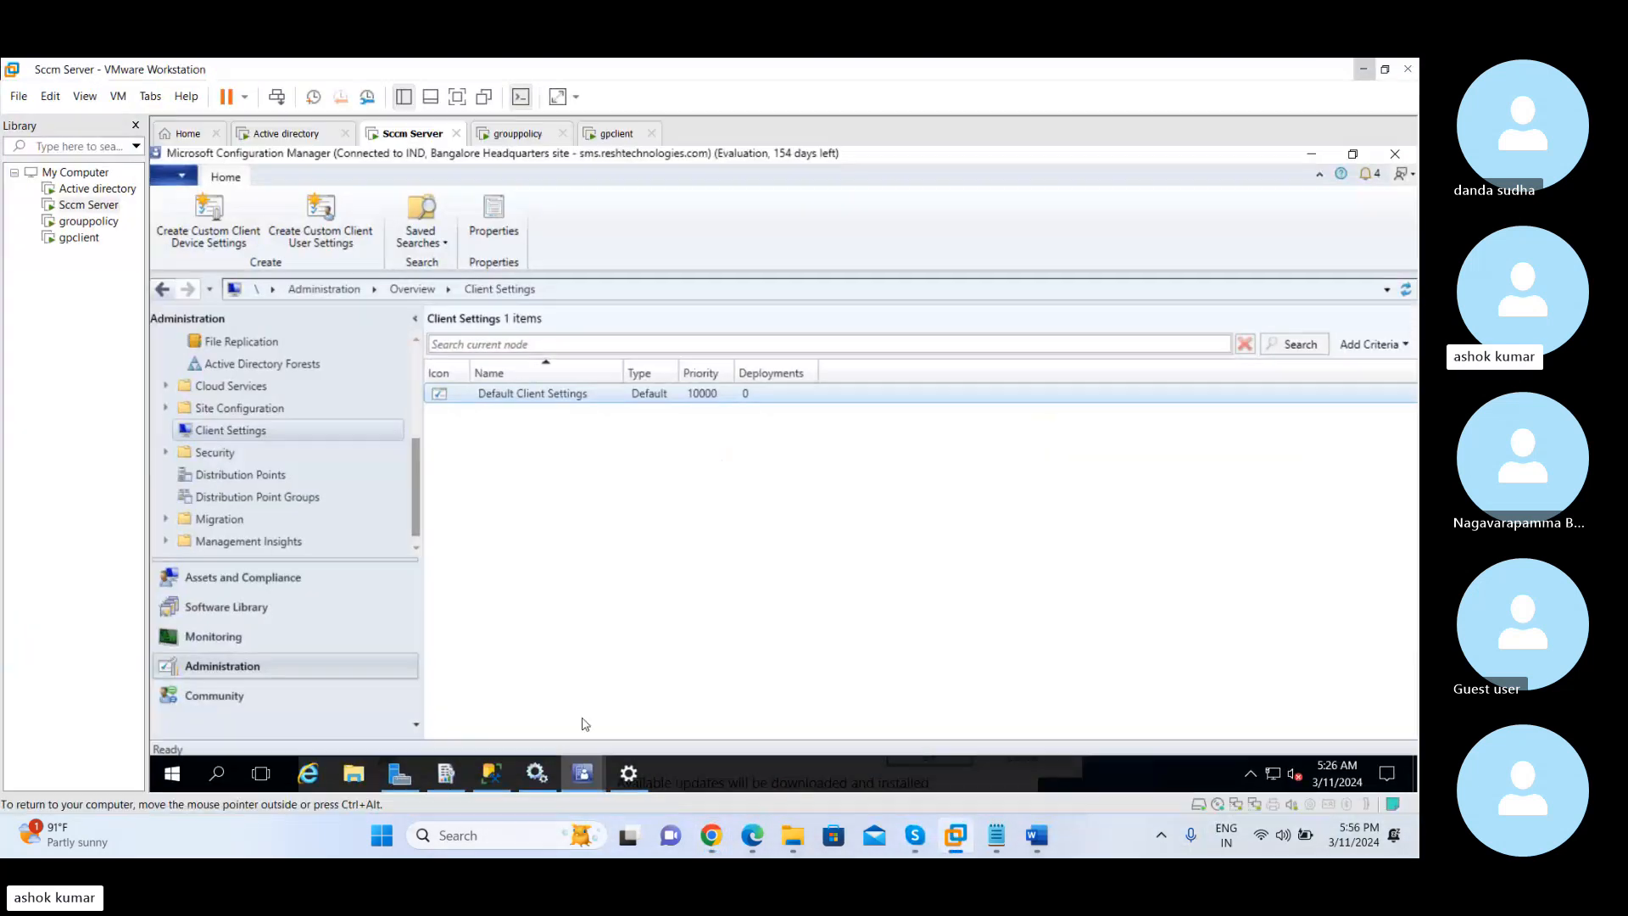
{"action": "mouse_move", "coordinate": [587, 770]}
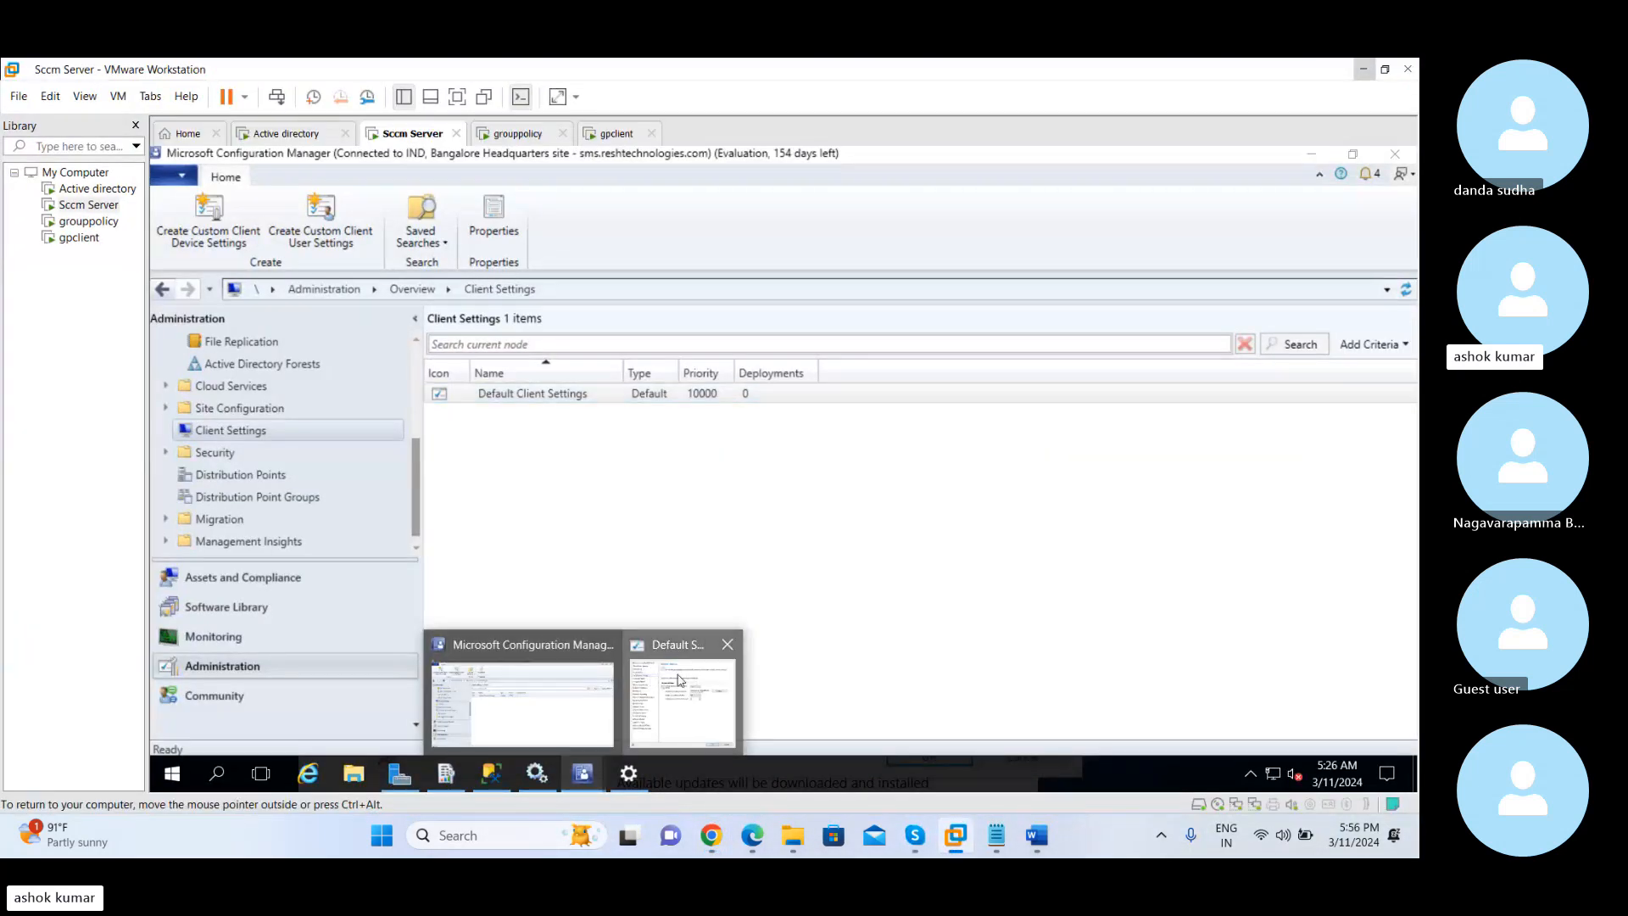
{"action": "left_click", "coordinate": [681, 679]}
{"action": "left_click", "coordinate": [450, 310]}
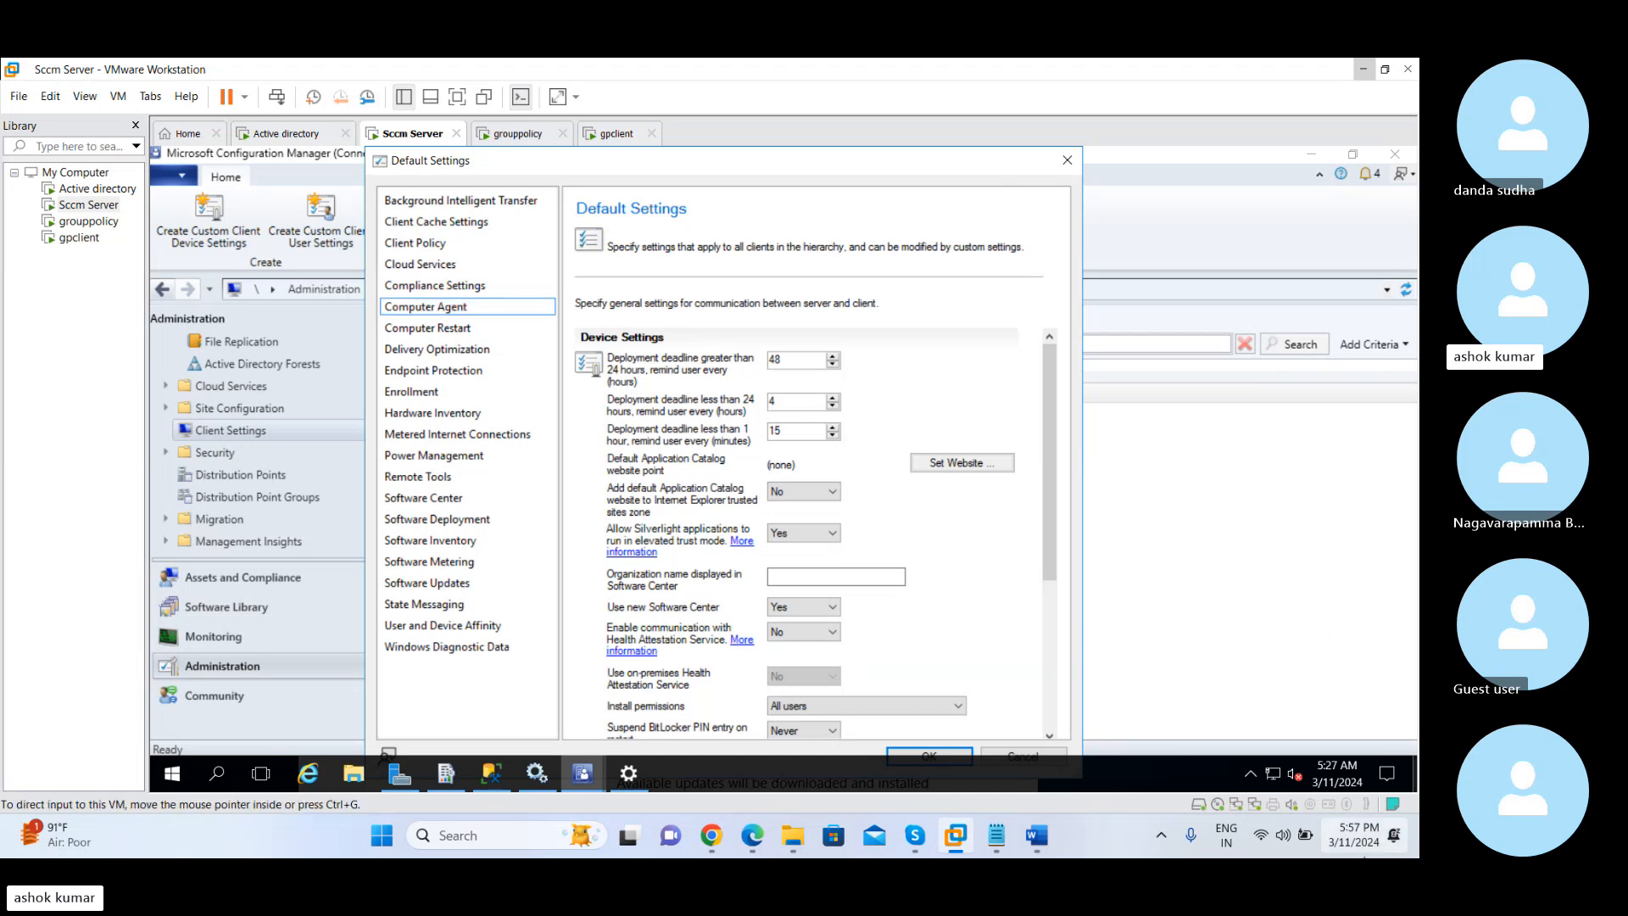
{"action": "left_click", "coordinate": [1395, 838]}
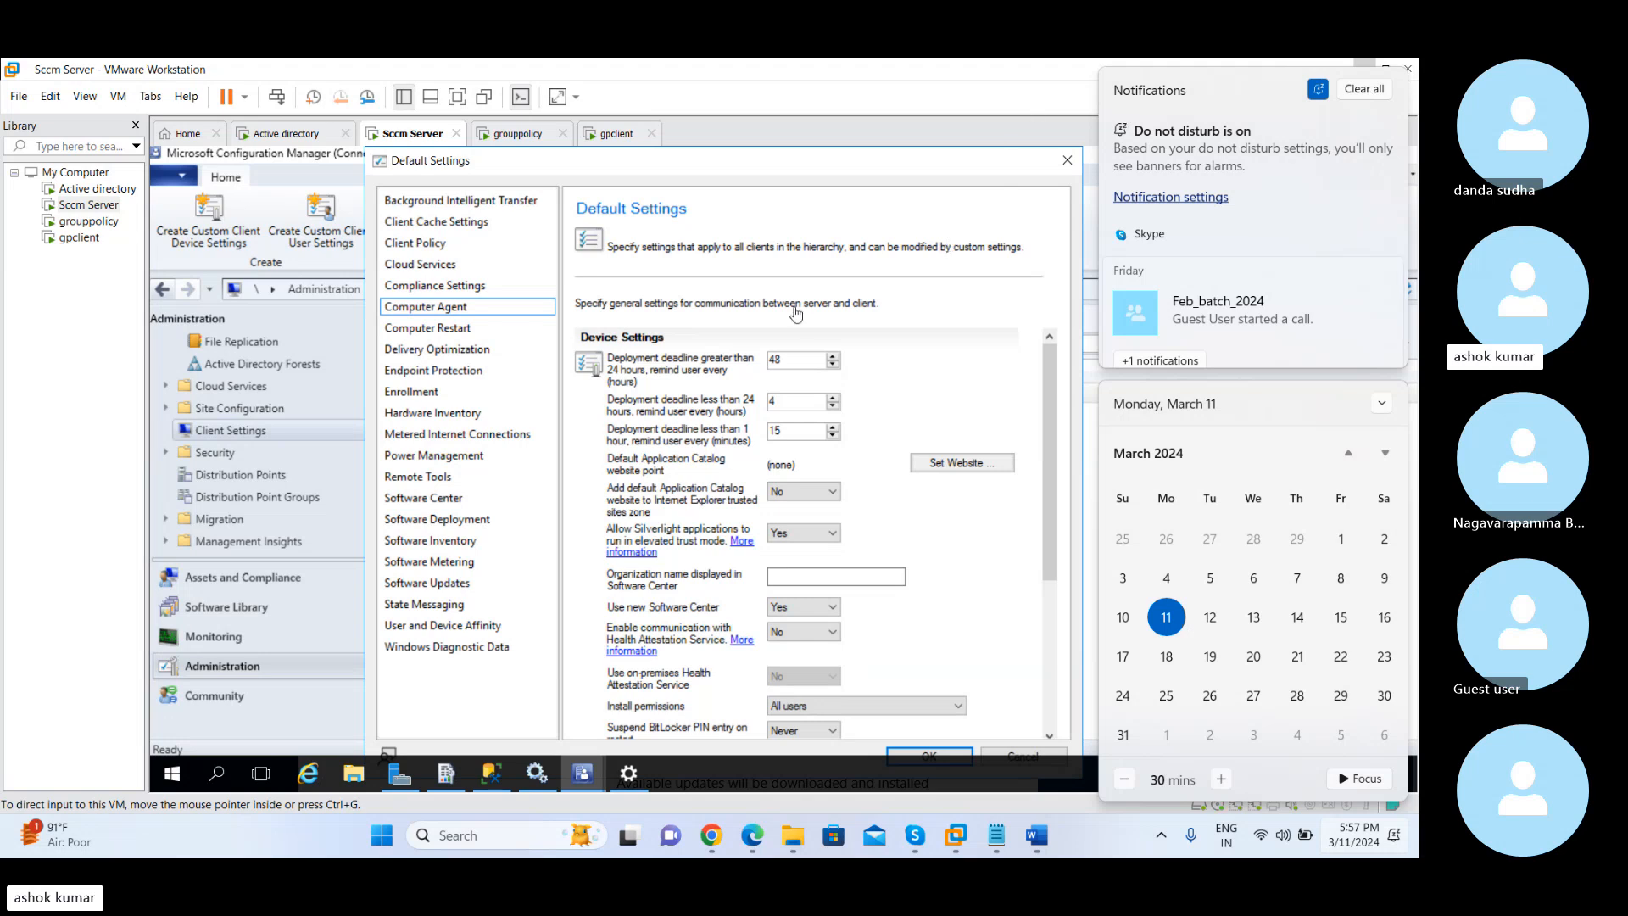
{"action": "left_click", "coordinate": [511, 310]}
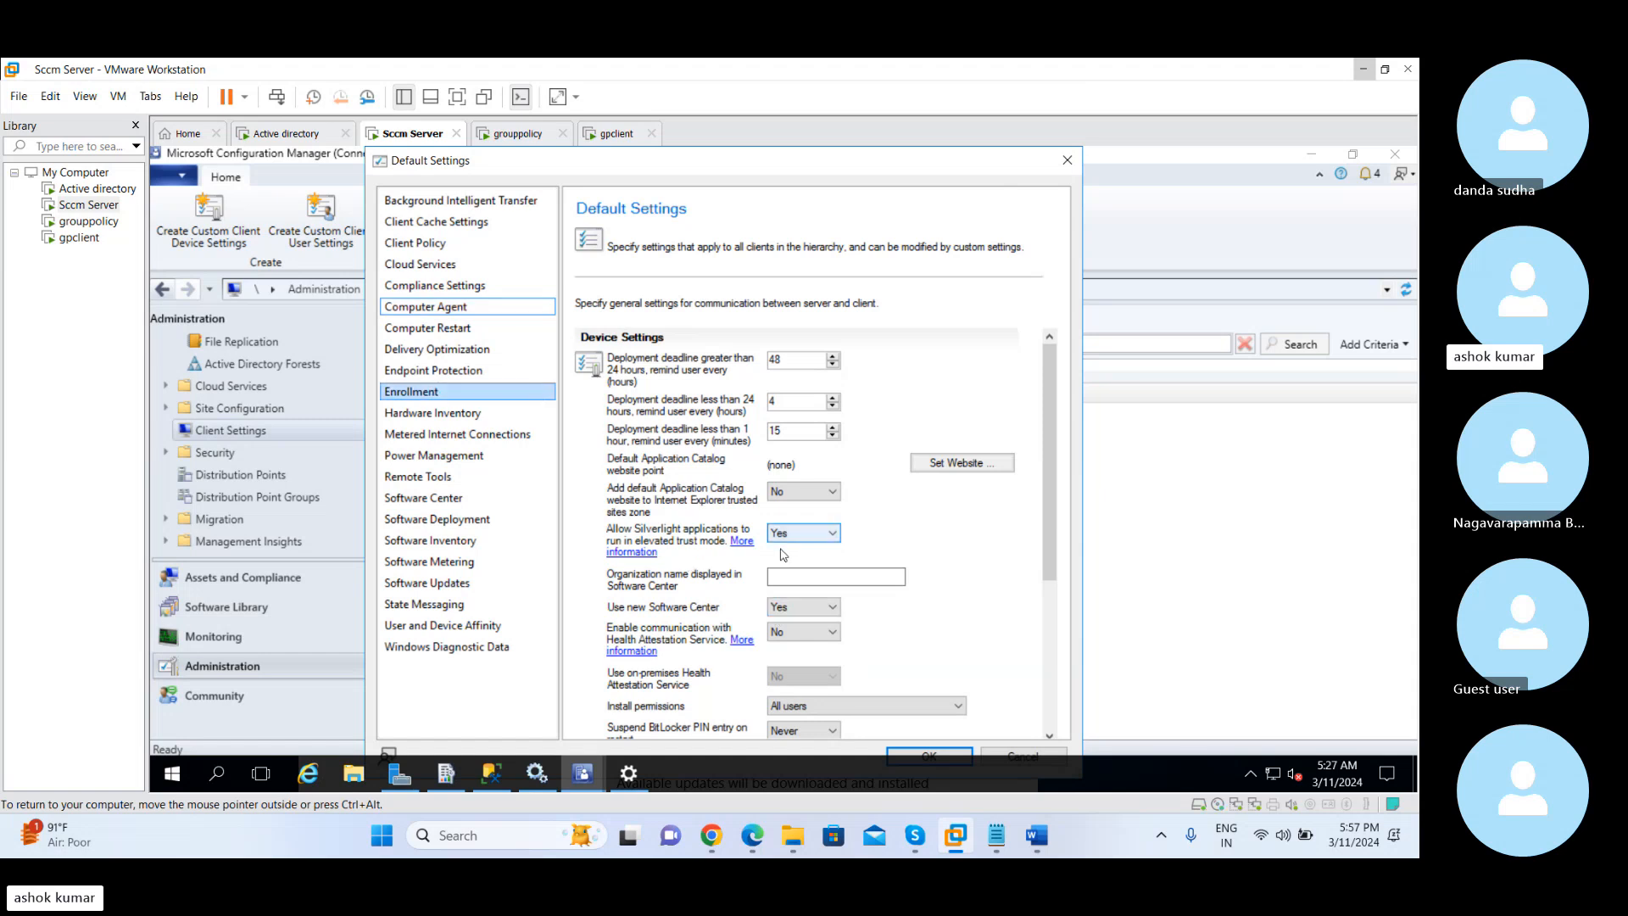
Set the organization name displayed in Software Center to Reshtechnology and look through the remaining Computer Agent settings
{"action": "left_click", "coordinate": [800, 578]}
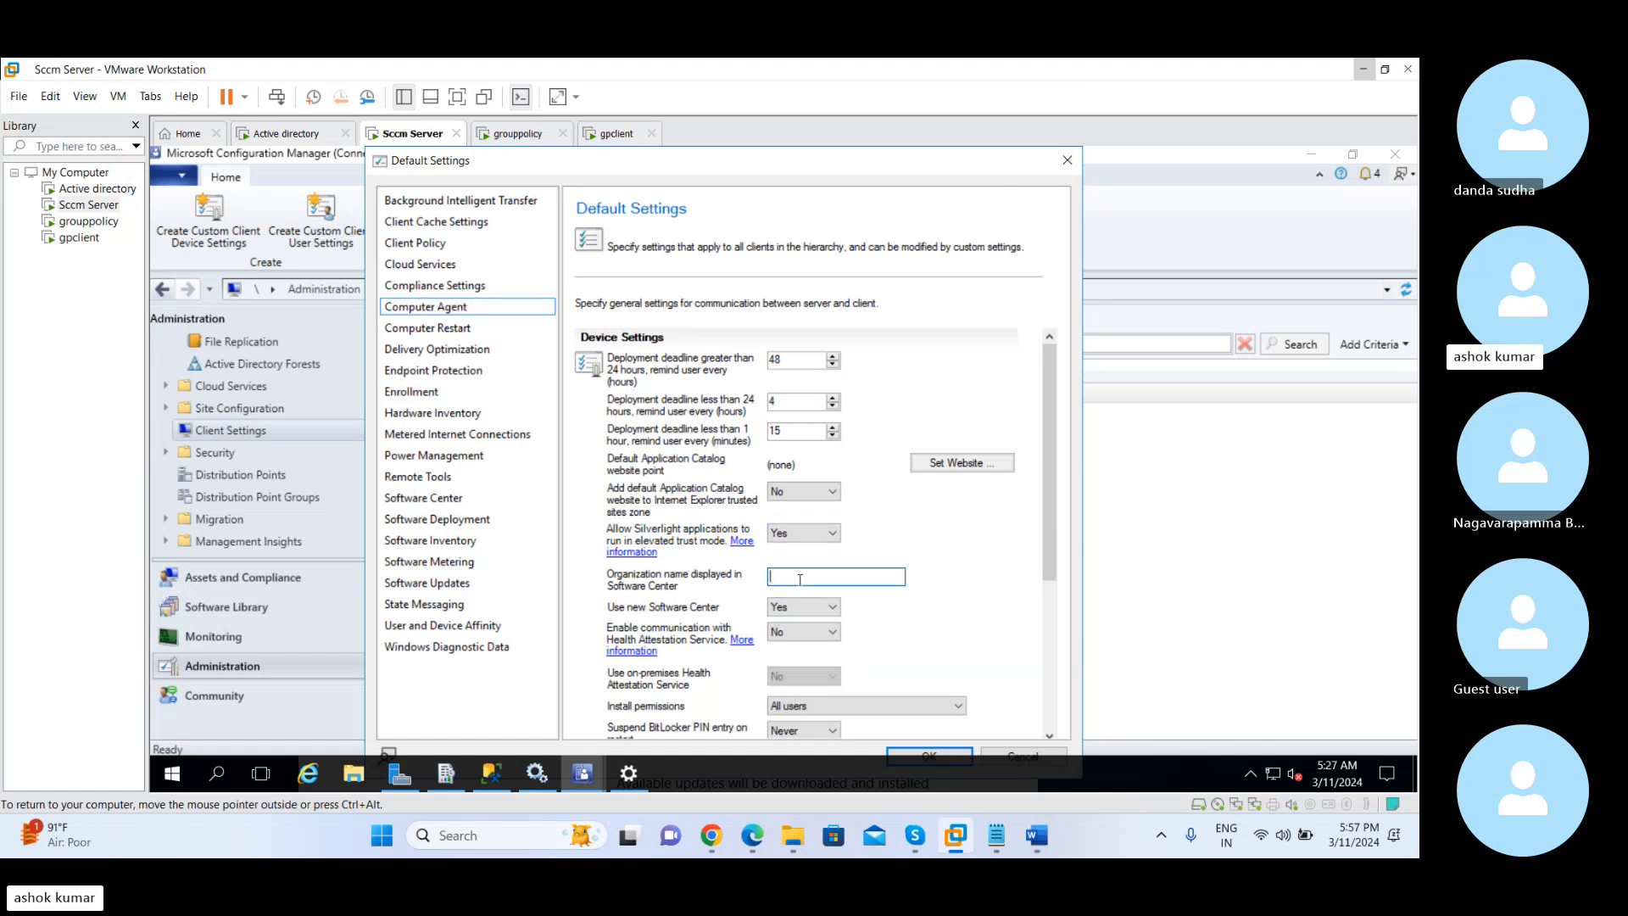
{"action": "type", "text": "Reshtechnology"}
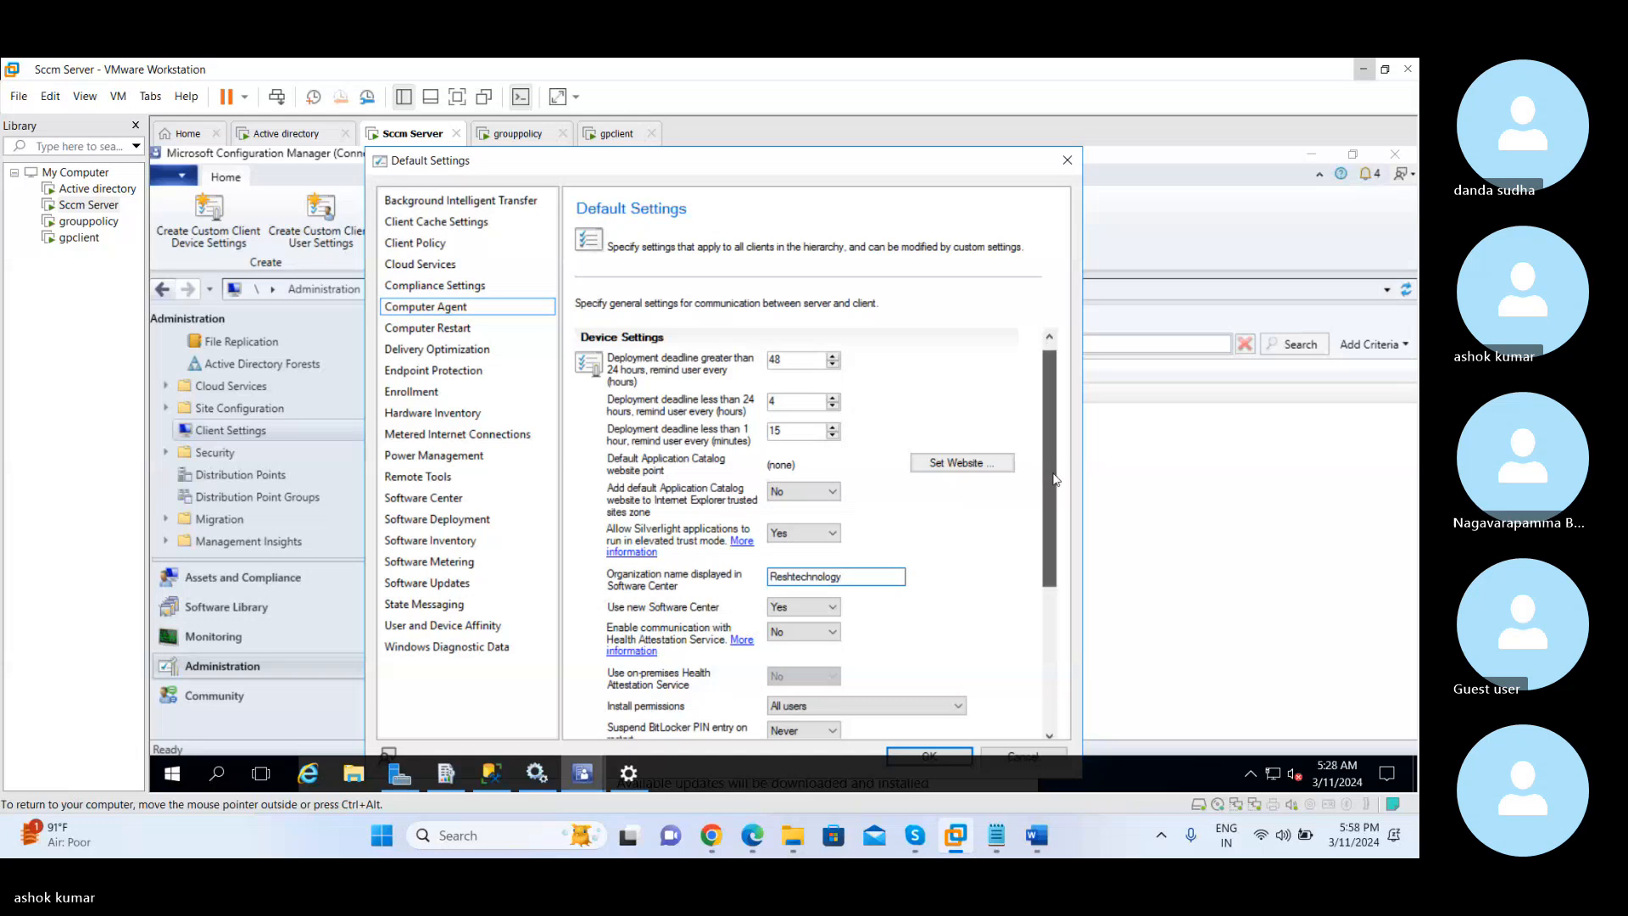
{"action": "left_click_drag", "start_coordinate": [1054, 480], "coordinate": [1057, 552]}
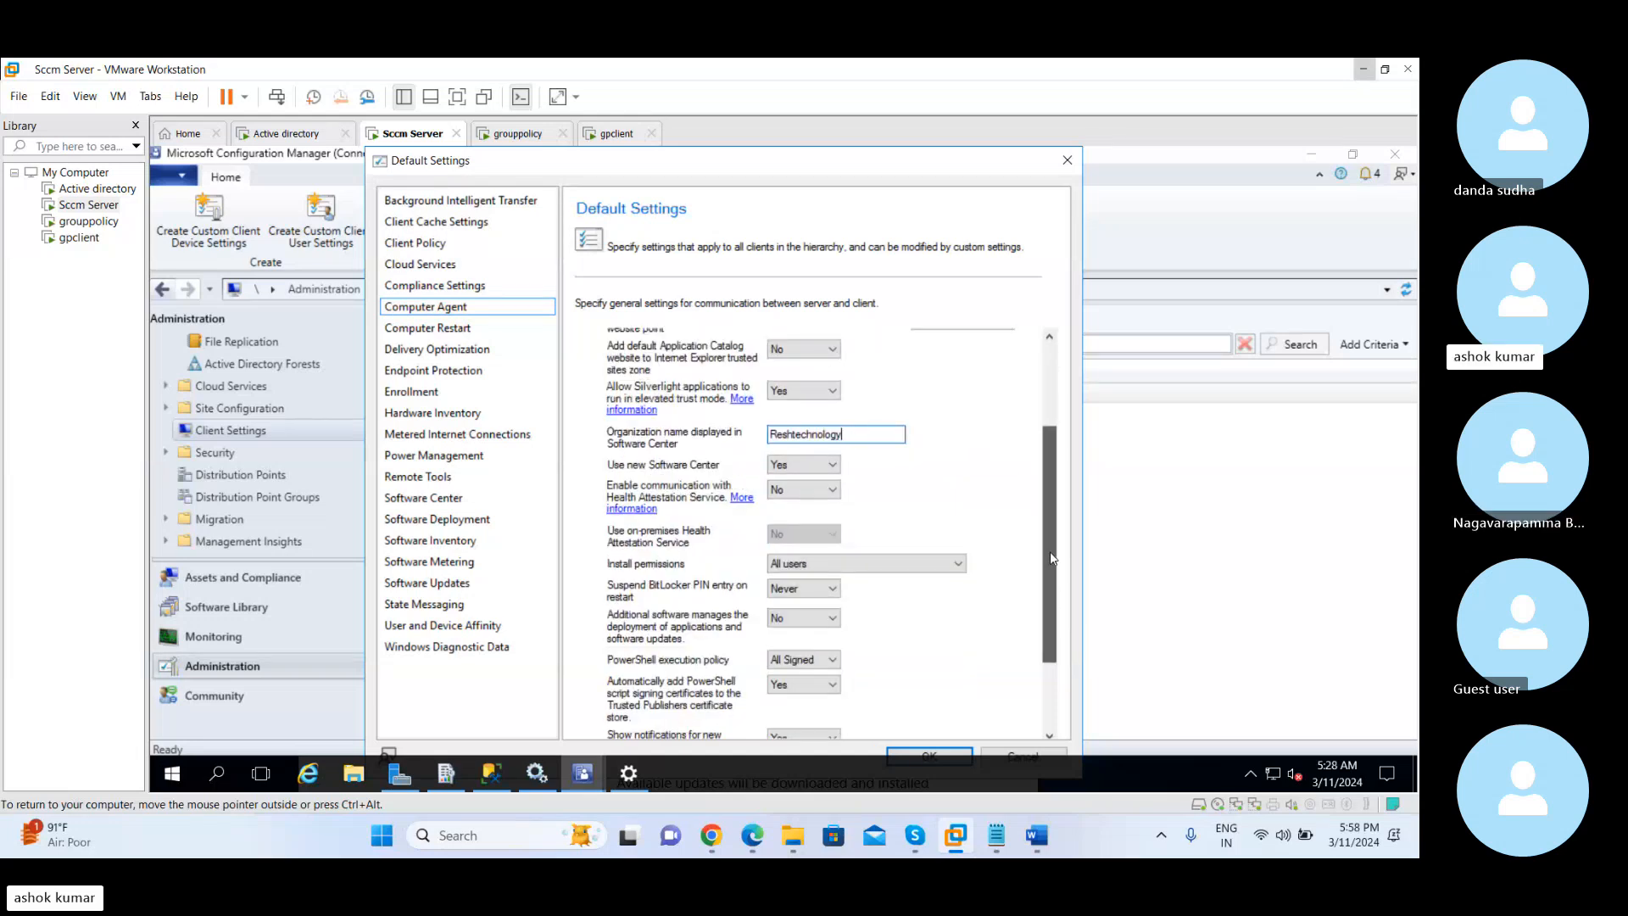
{"action": "left_click_drag", "start_coordinate": [1051, 552], "coordinate": [1045, 466]}
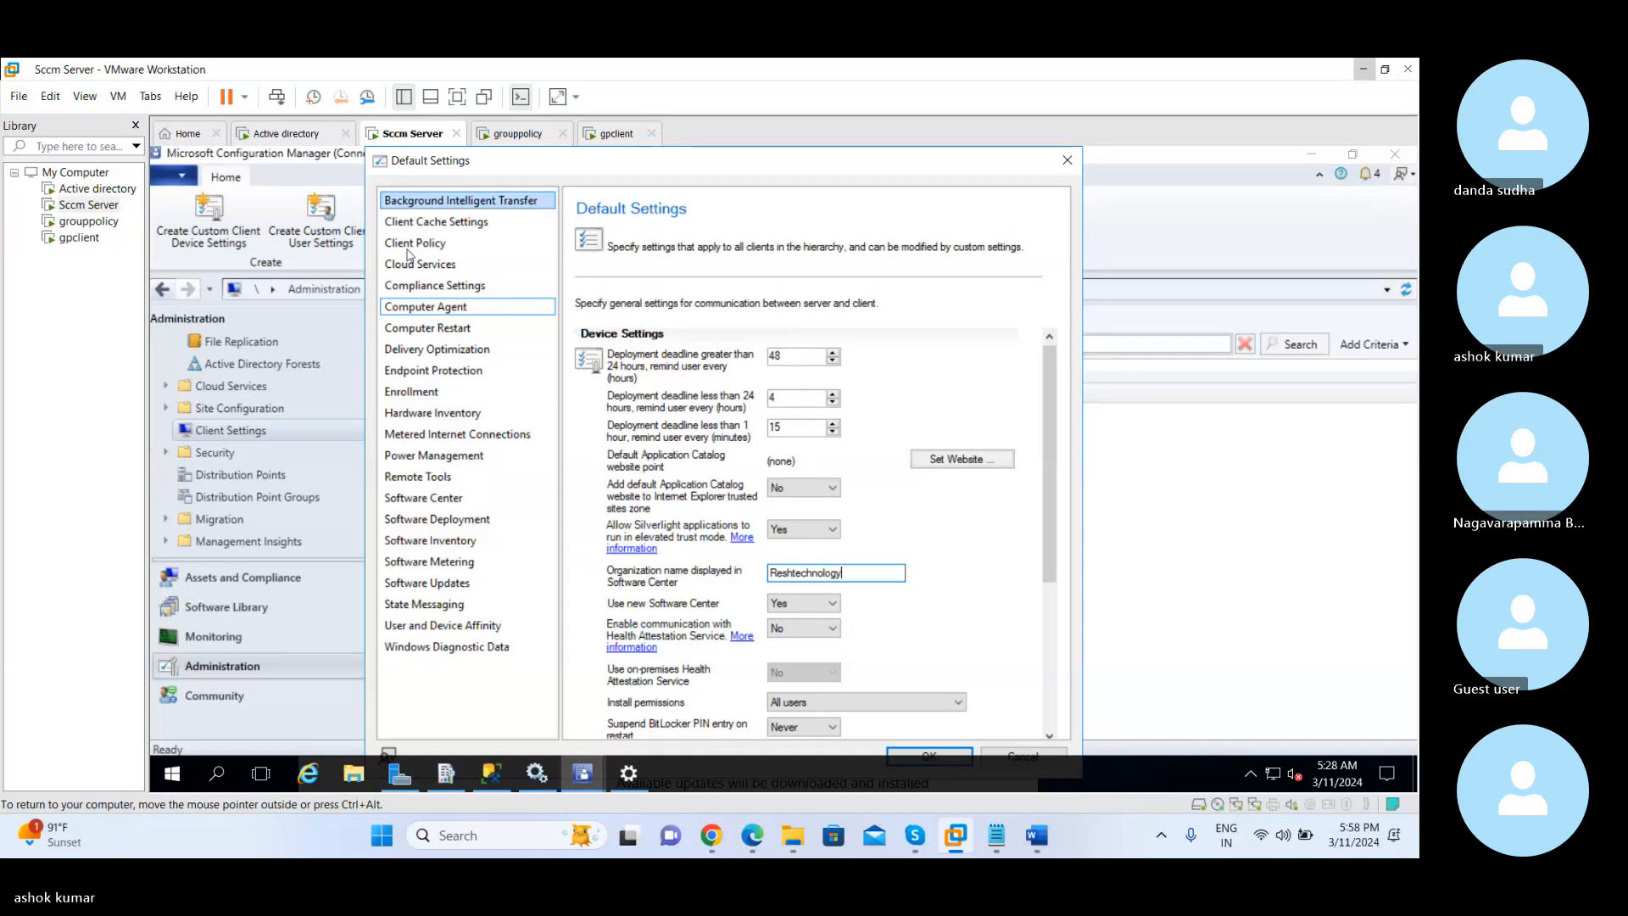
Display the Computer Restart client settings and examine the forced restart, deadline, countdown and reminder options
{"action": "left_click", "coordinate": [433, 328]}
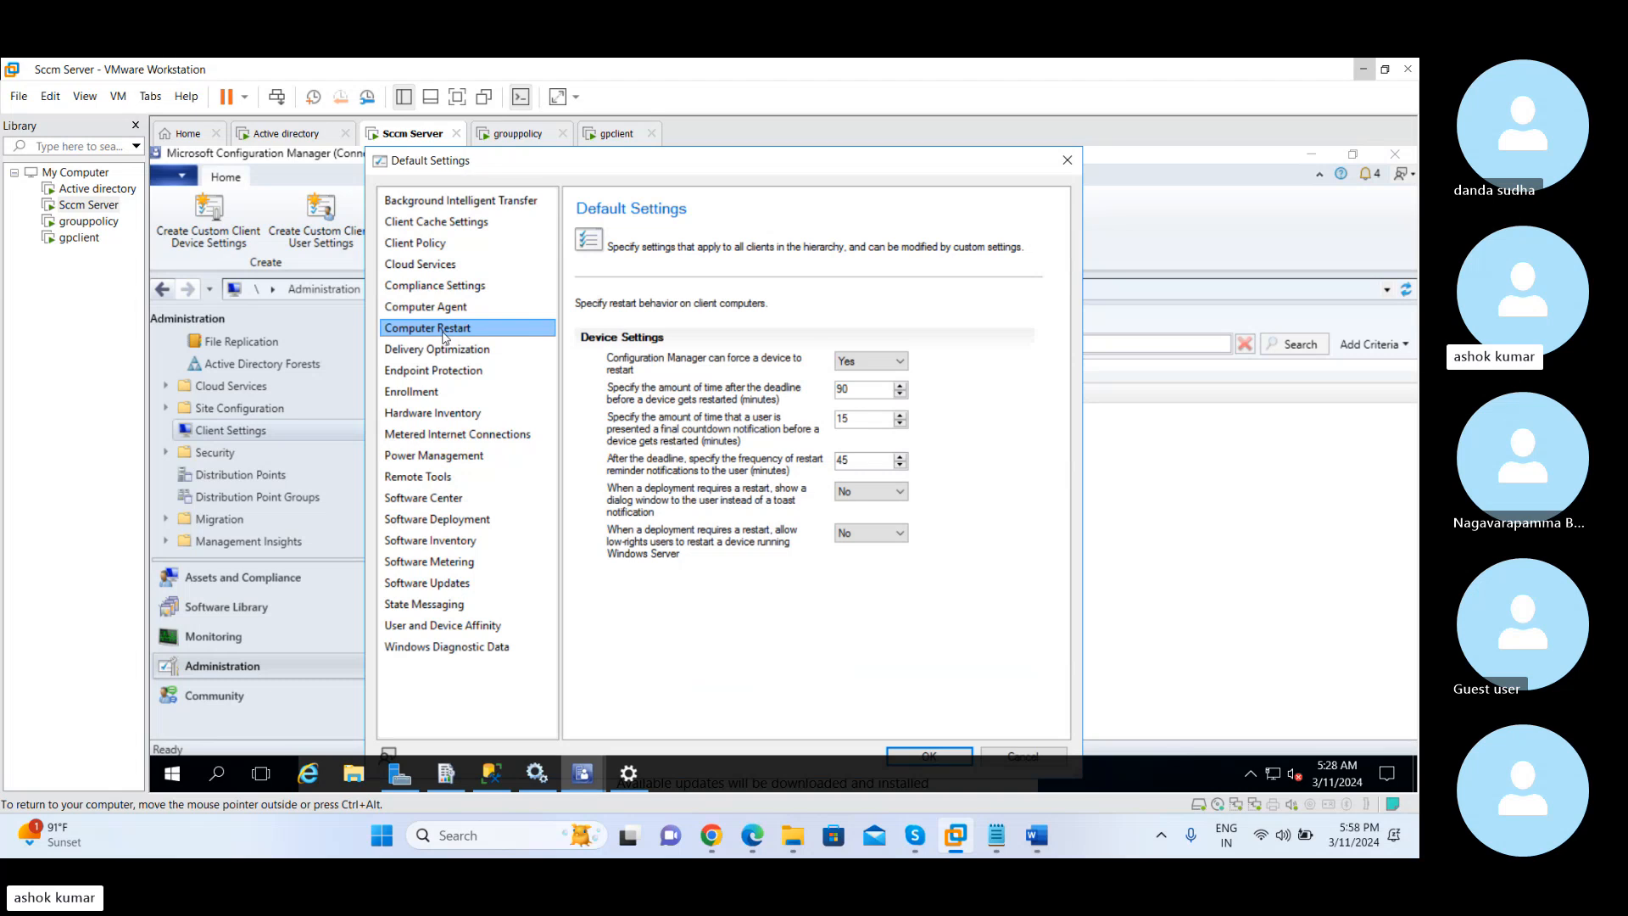
{"action": "left_click", "coordinate": [445, 346]}
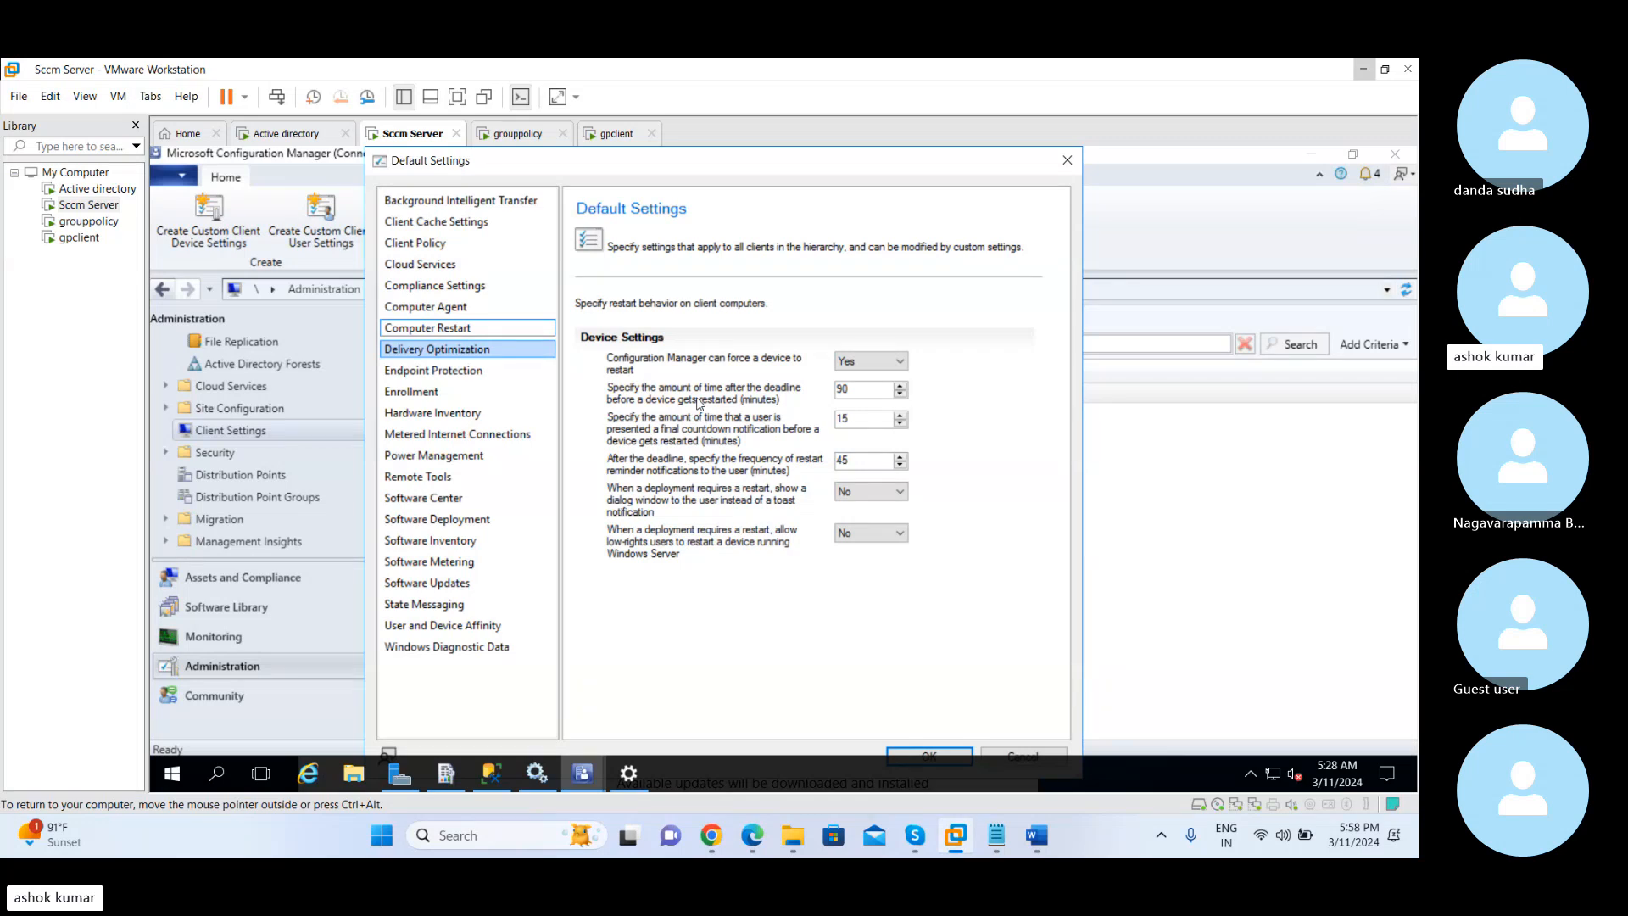
{"action": "left_click", "coordinate": [522, 306]}
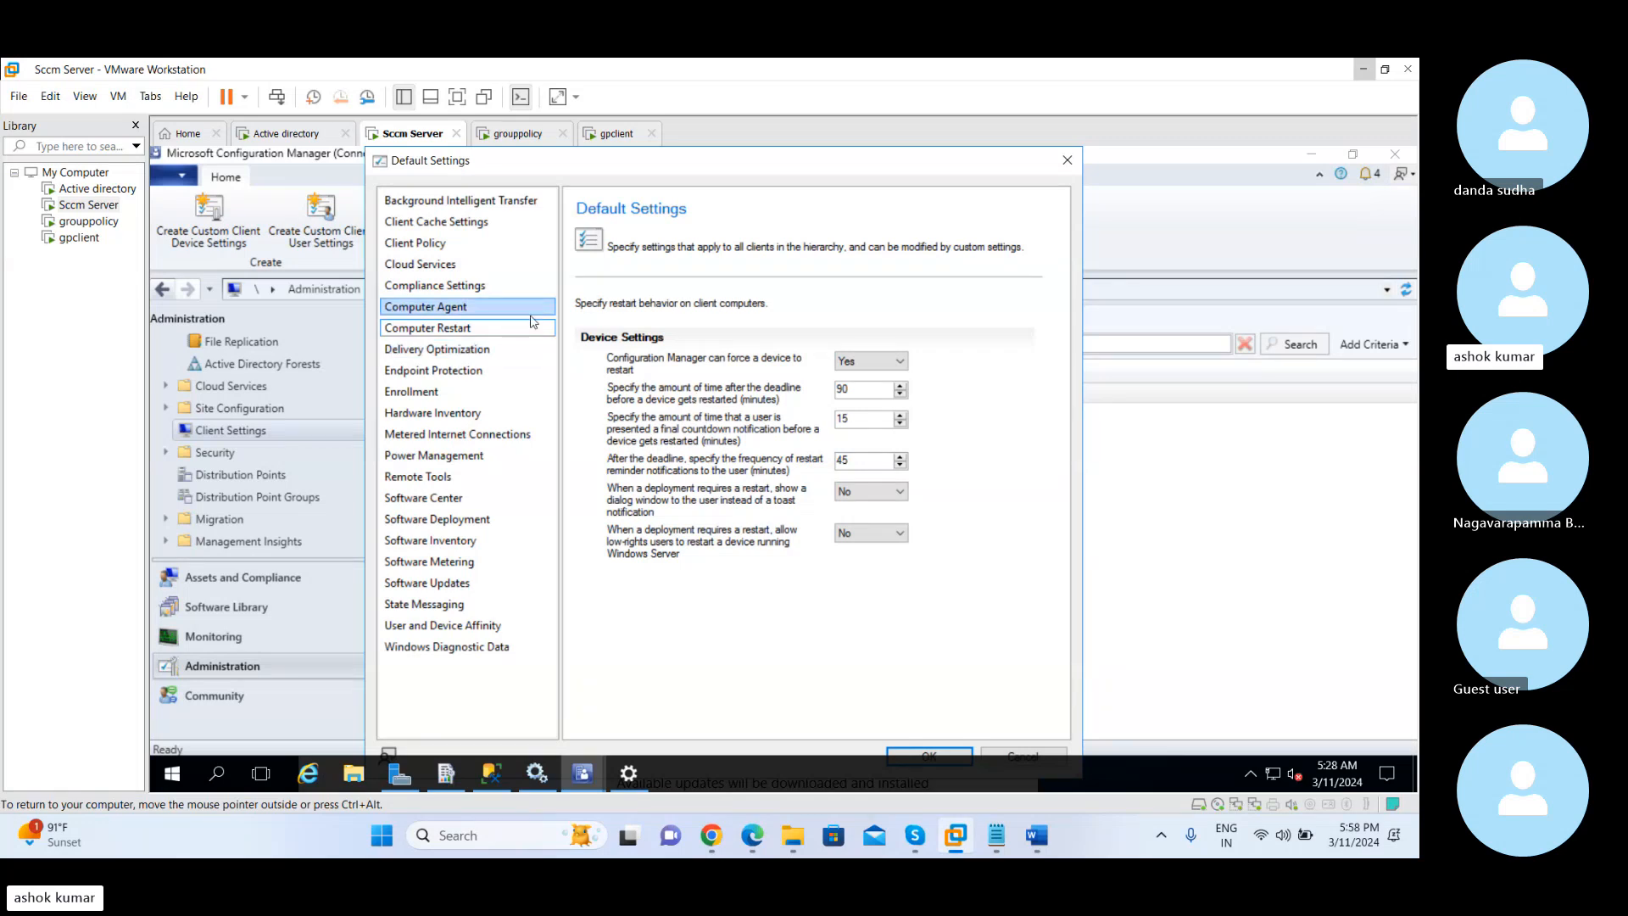
{"action": "left_click", "coordinate": [514, 331]}
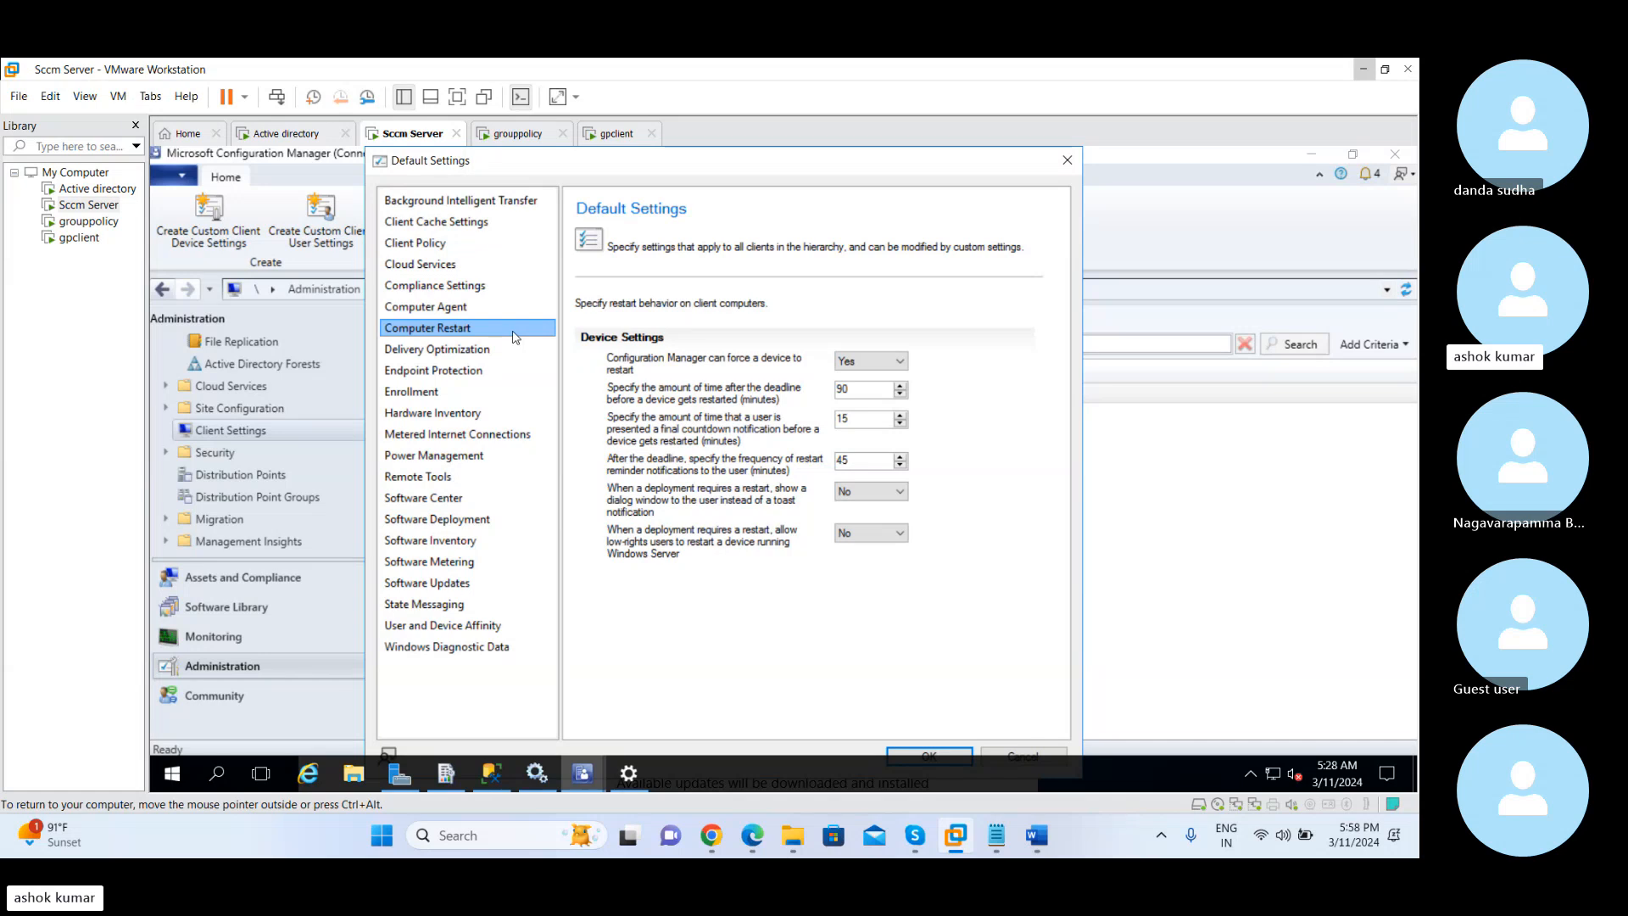
{"action": "left_click", "coordinate": [443, 307]}
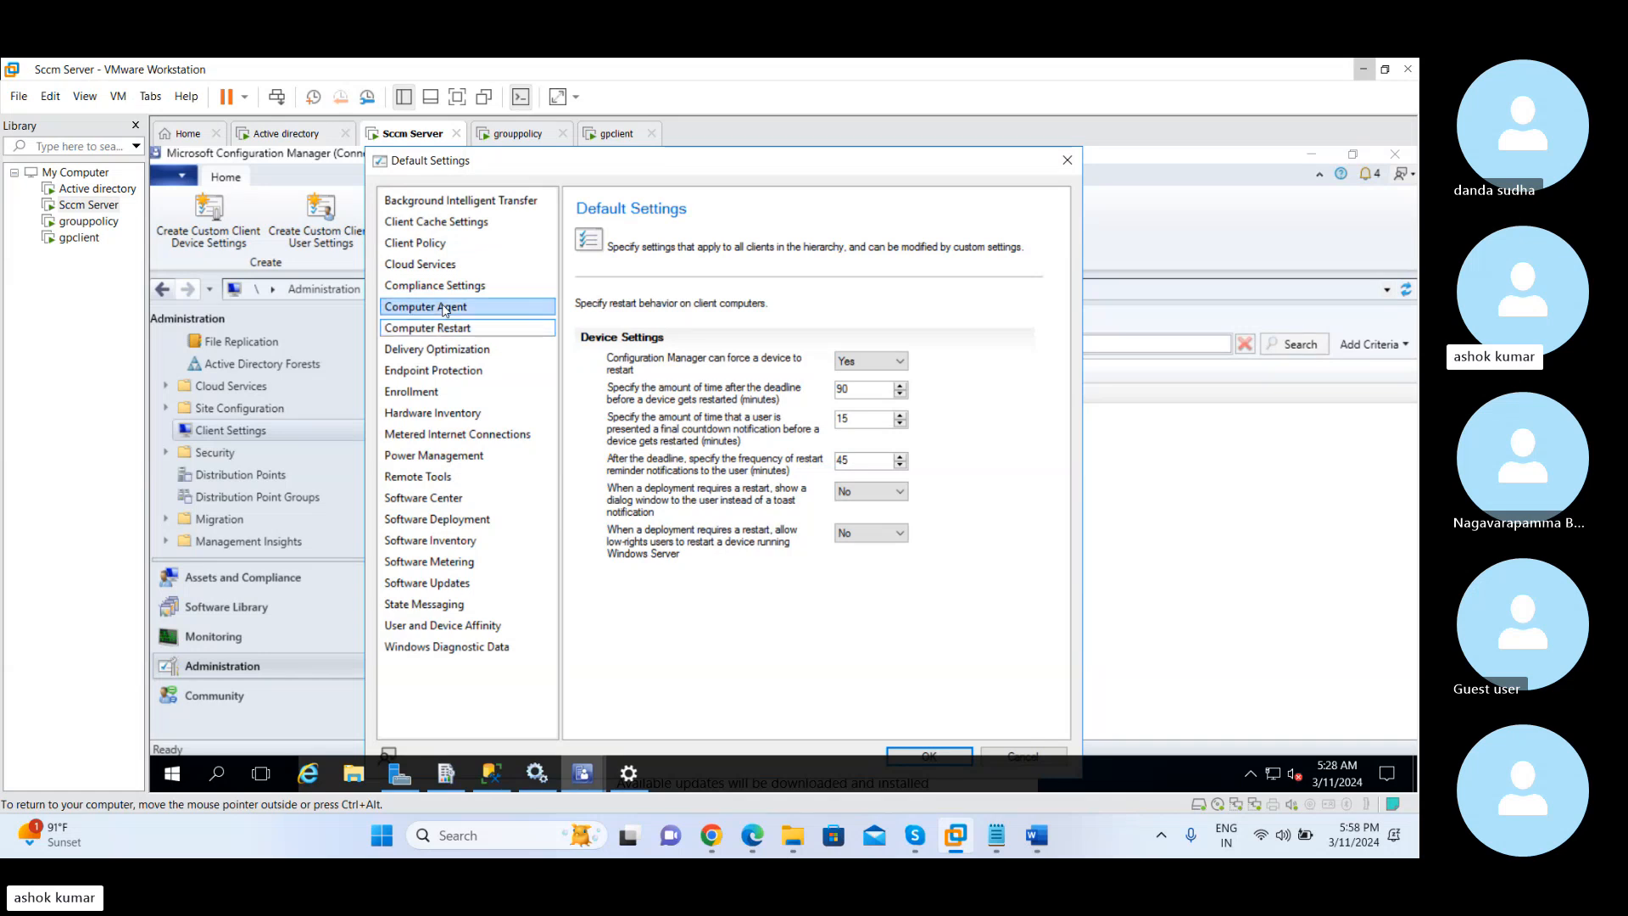
{"action": "left_click", "coordinate": [441, 330]}
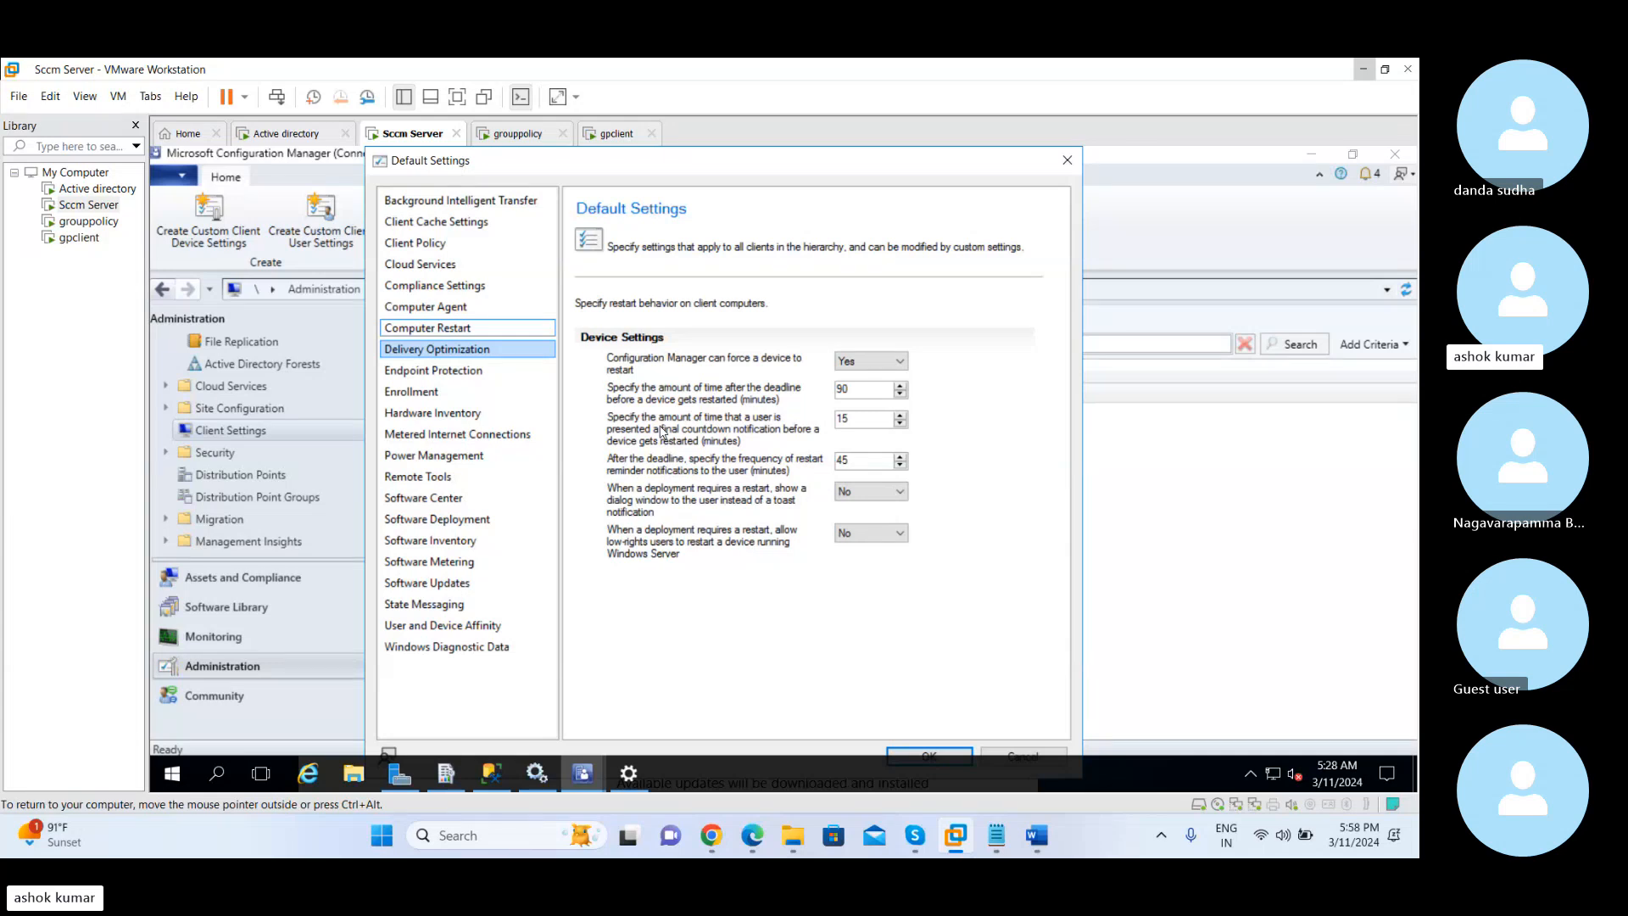
Display the Delivery Optimization settings and examine the choices for Microsoft Connected Cache servers and Configuration Manager Boundary Groups
{"action": "left_click", "coordinate": [513, 351]}
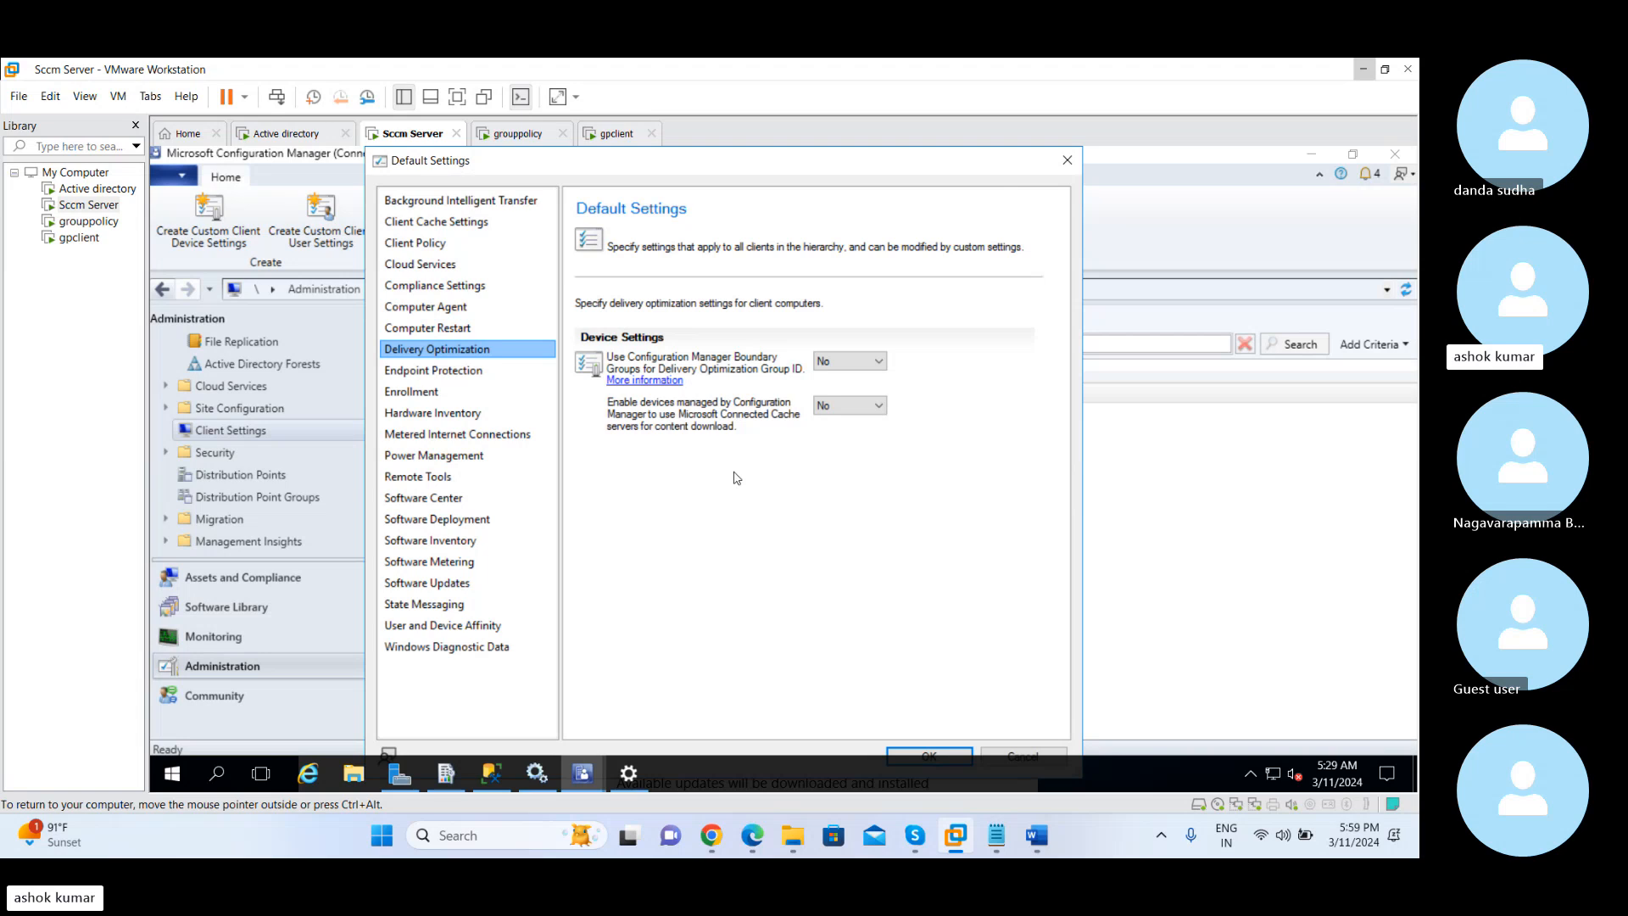
{"action": "left_click", "coordinate": [828, 407]}
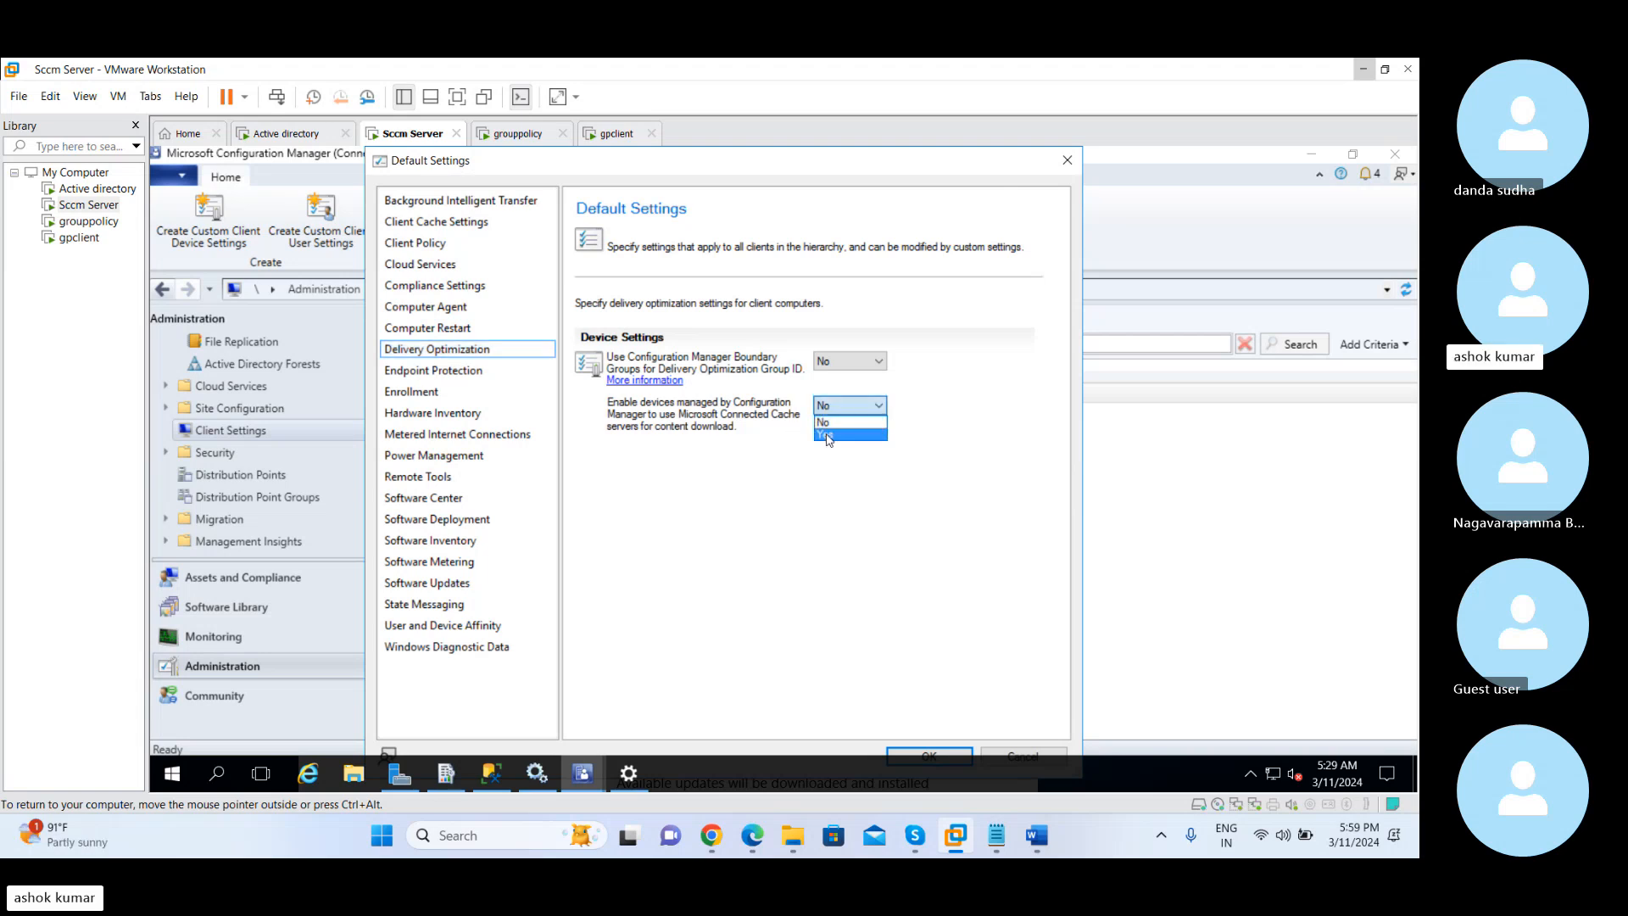
{"action": "left_click", "coordinate": [750, 438]}
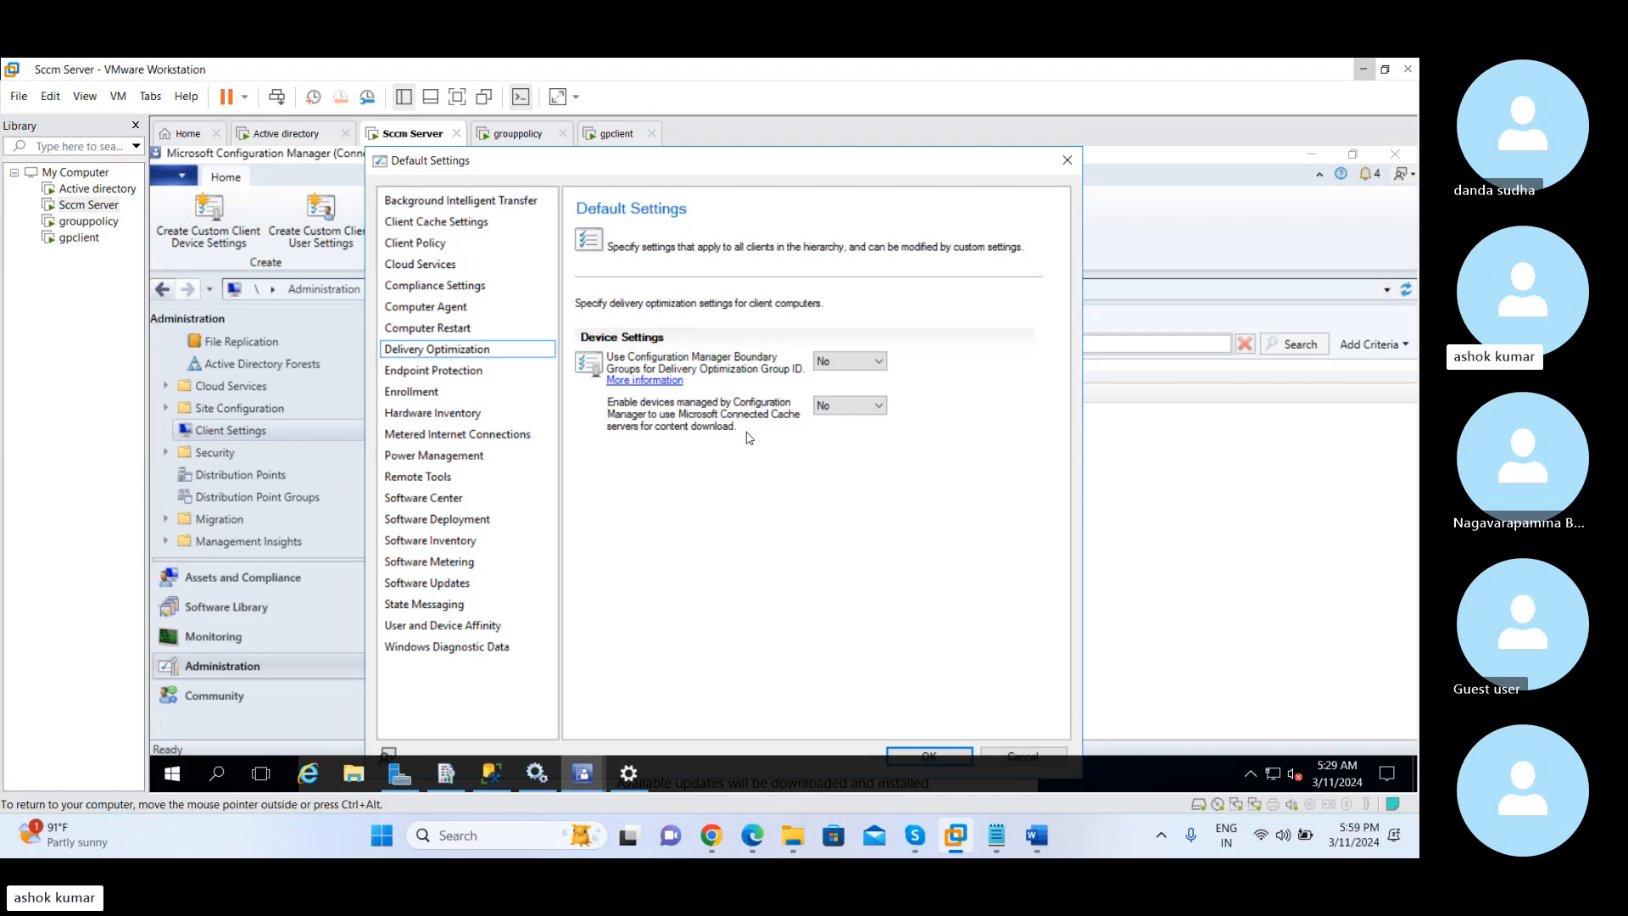
{"action": "left_click", "coordinate": [832, 363]}
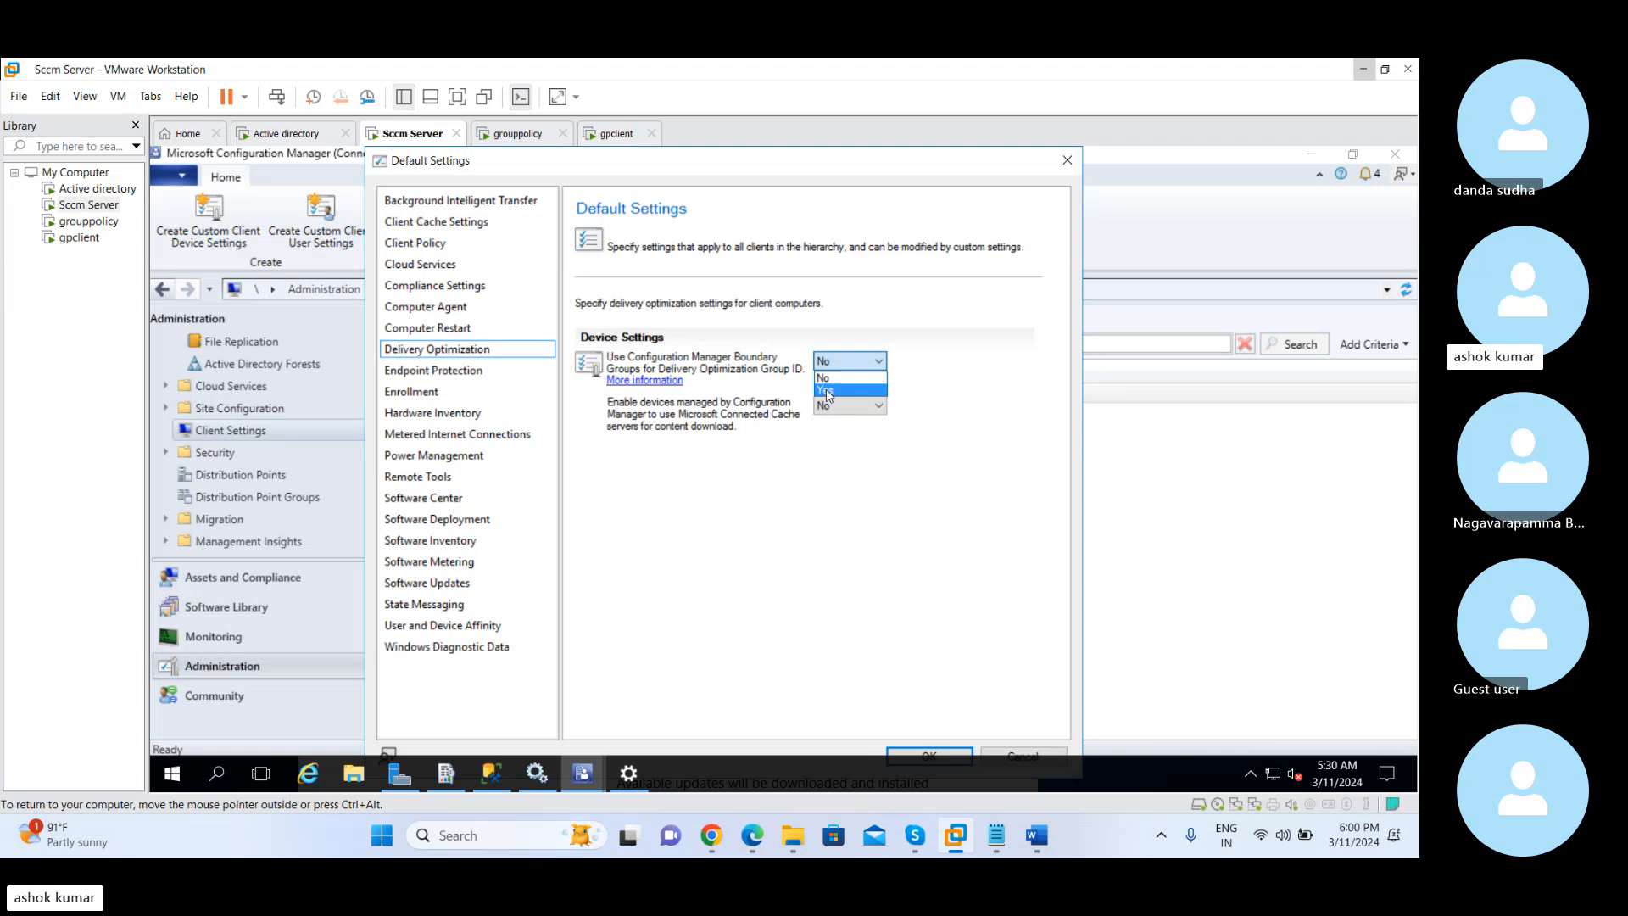
Display the Endpoint Protection client settings and examine the installation, restart suppression and Microsoft Defender for Endpoint options
{"action": "left_click", "coordinate": [474, 373]}
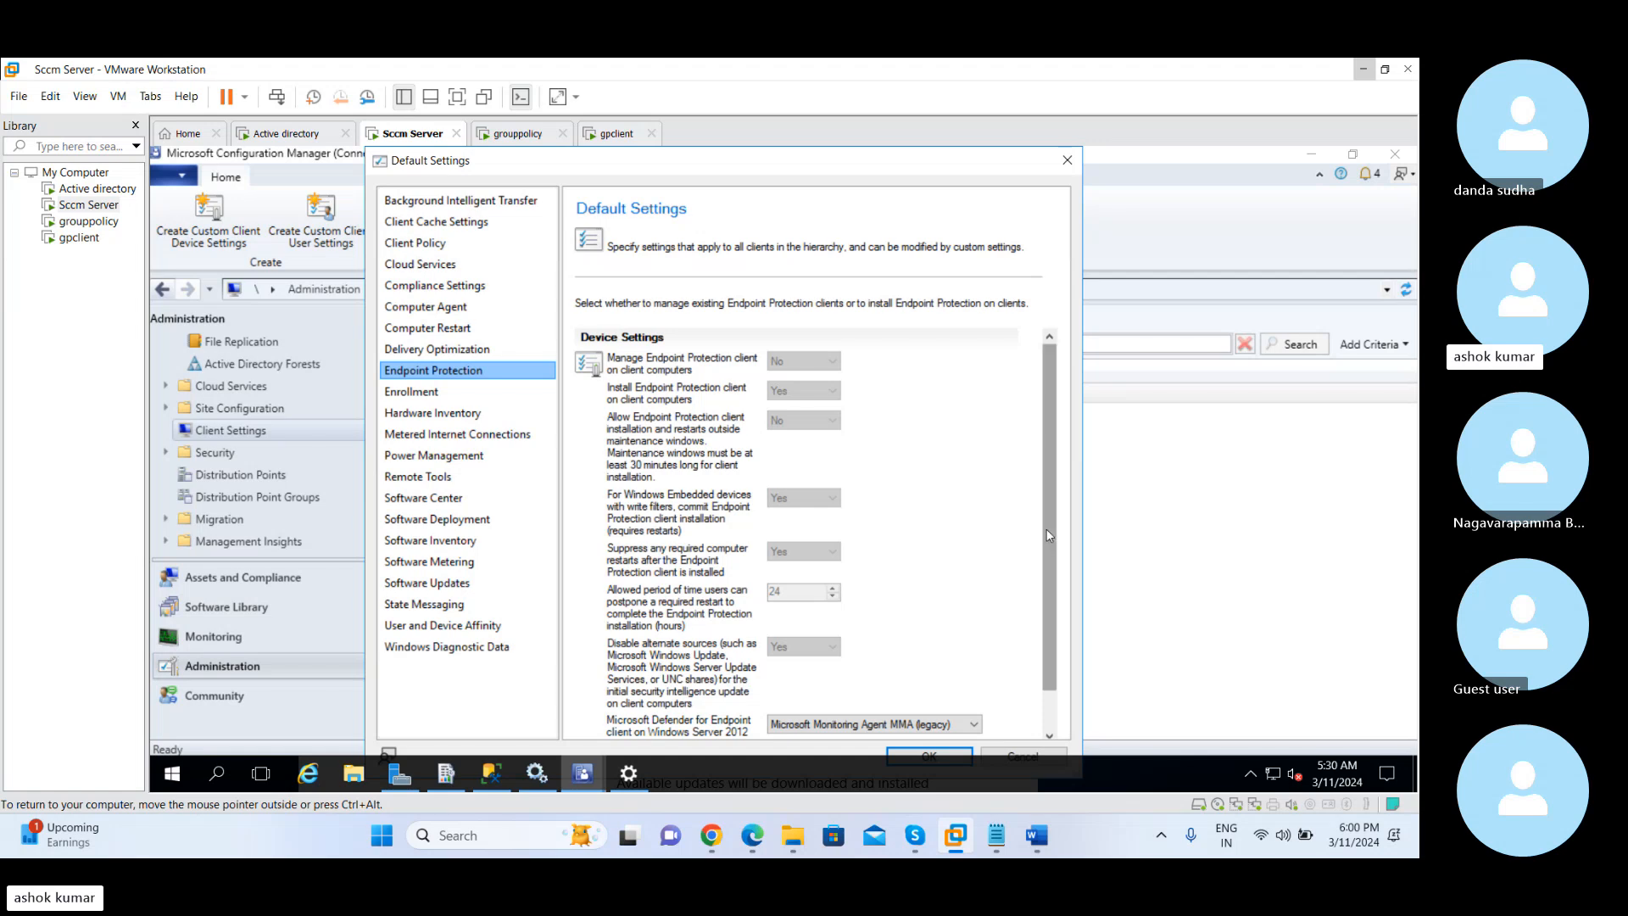
{"action": "left_click_drag", "start_coordinate": [1046, 527], "coordinate": [1046, 578]}
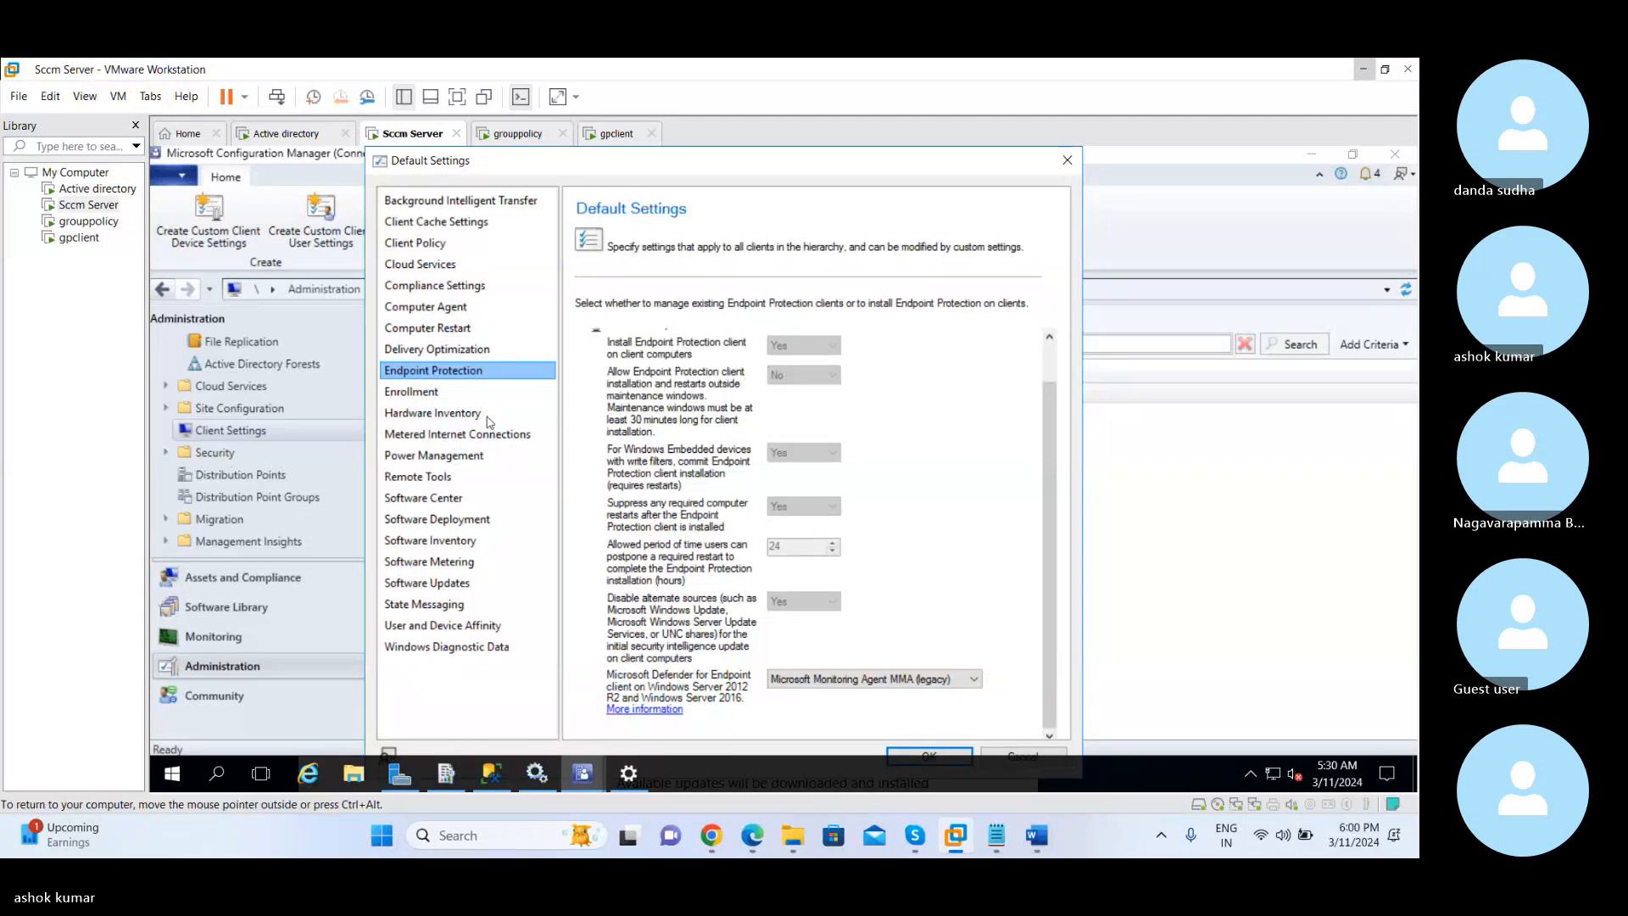
In the Enrollment settings, allow users to enroll mobile devices and Mac computers, and view the available enrollment profiles without choosing one
{"action": "left_click", "coordinate": [426, 393]}
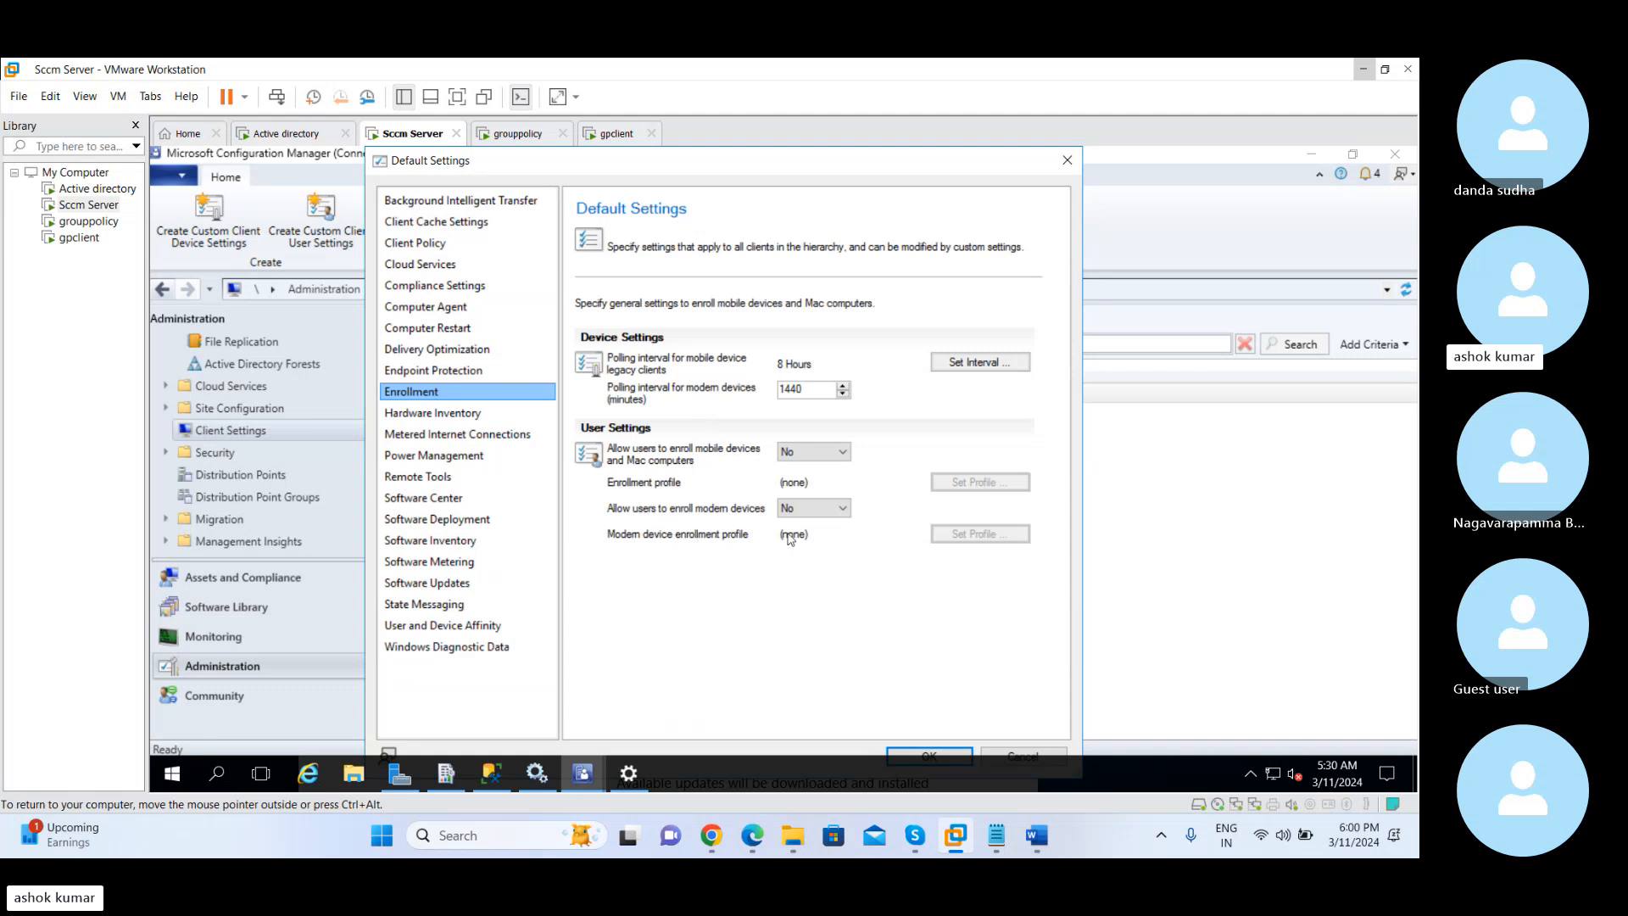
{"action": "left_click", "coordinate": [812, 450]}
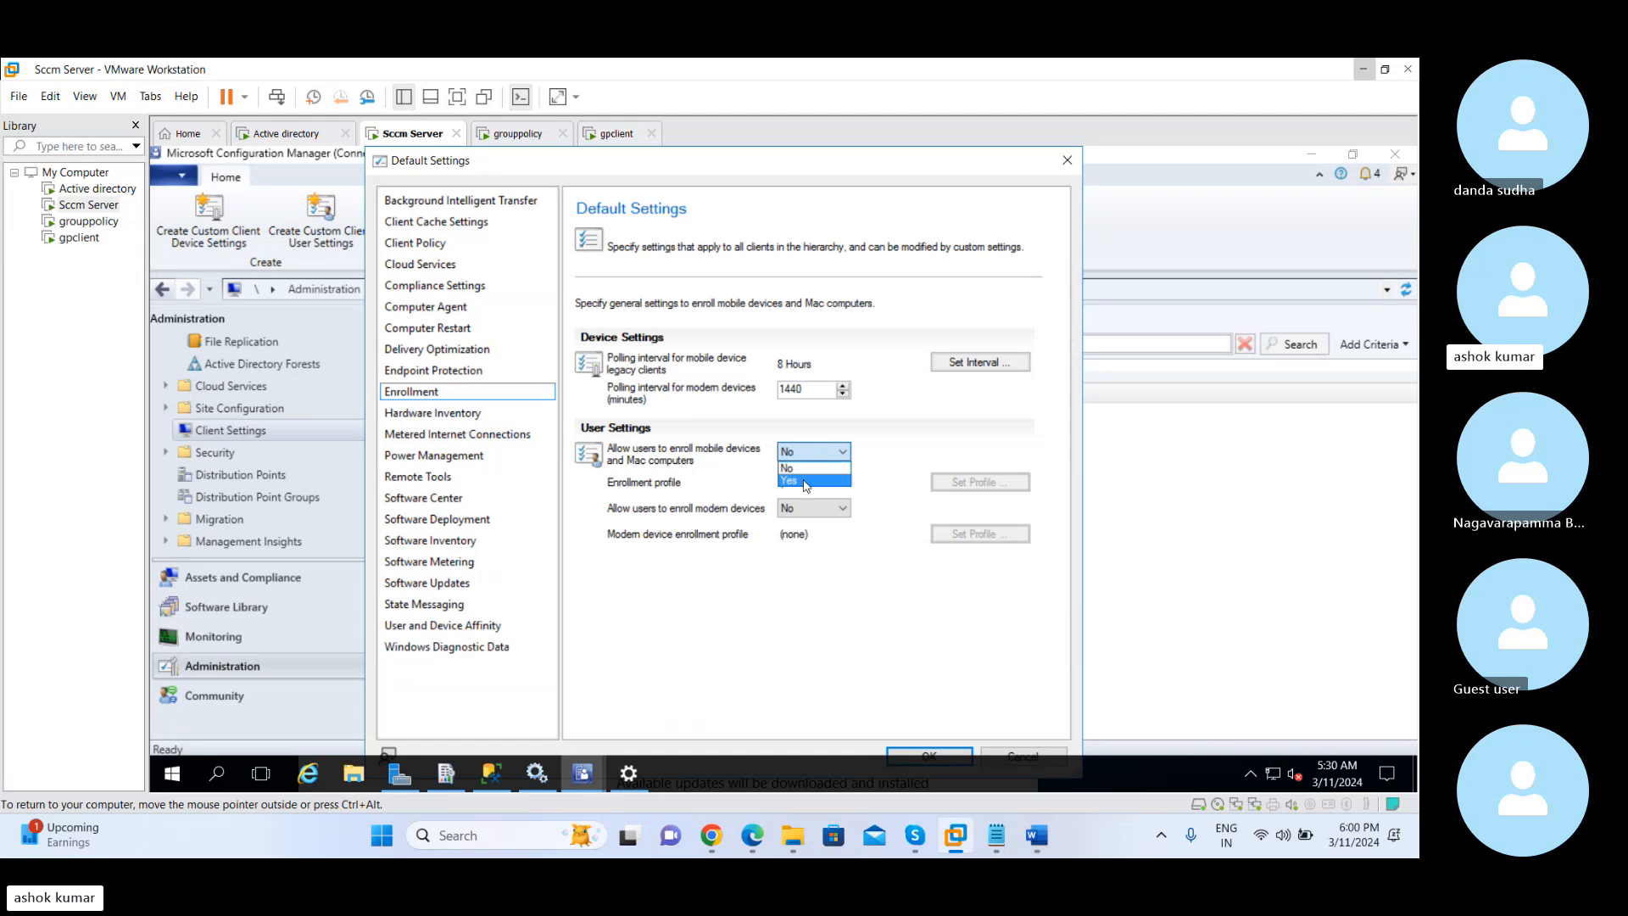
{"action": "left_click", "coordinate": [806, 481]}
{"action": "left_click", "coordinate": [979, 485]}
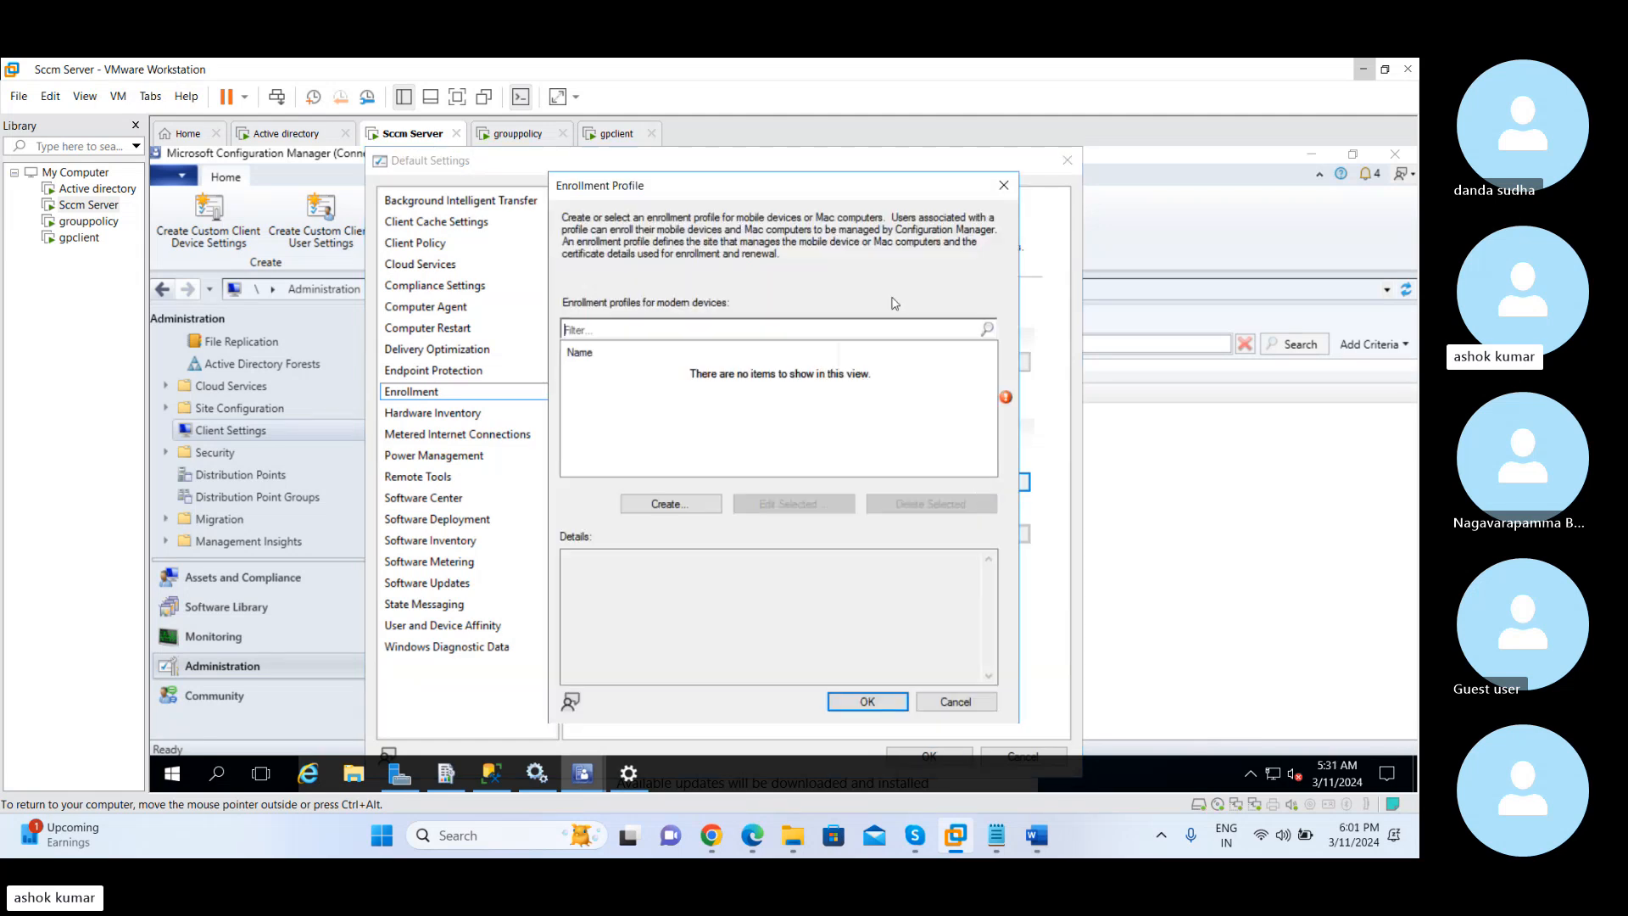
{"action": "left_click", "coordinate": [1002, 186]}
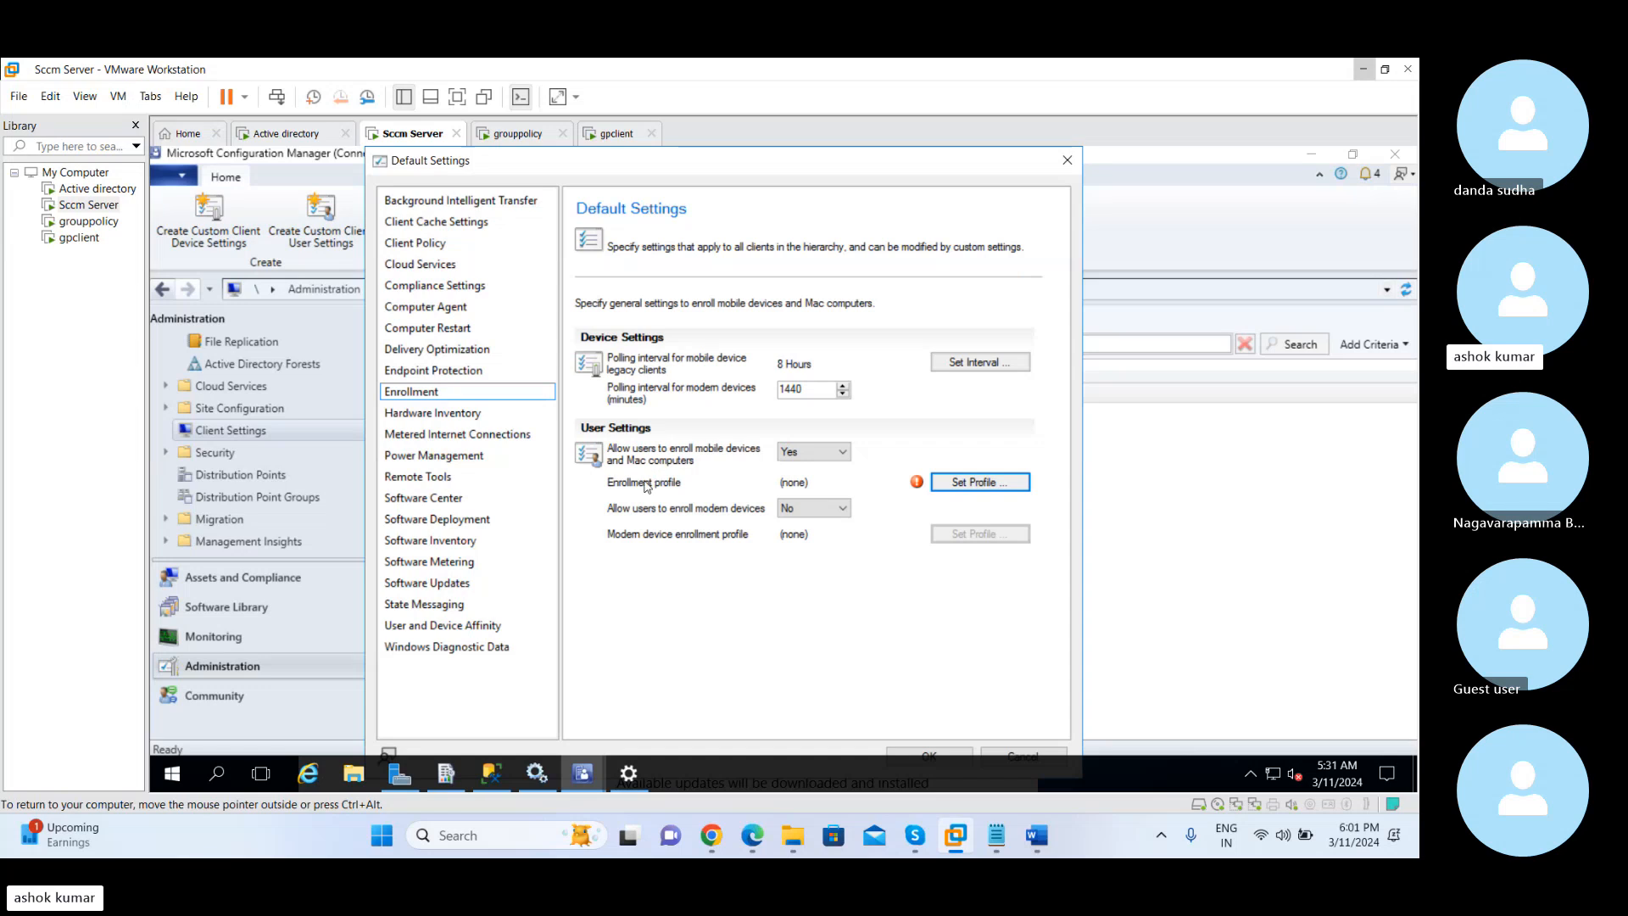
Allow users to enroll modern devices, look at the form for creating a modern device enrollment profile, and close it without creating one
{"action": "left_click", "coordinate": [797, 511]}
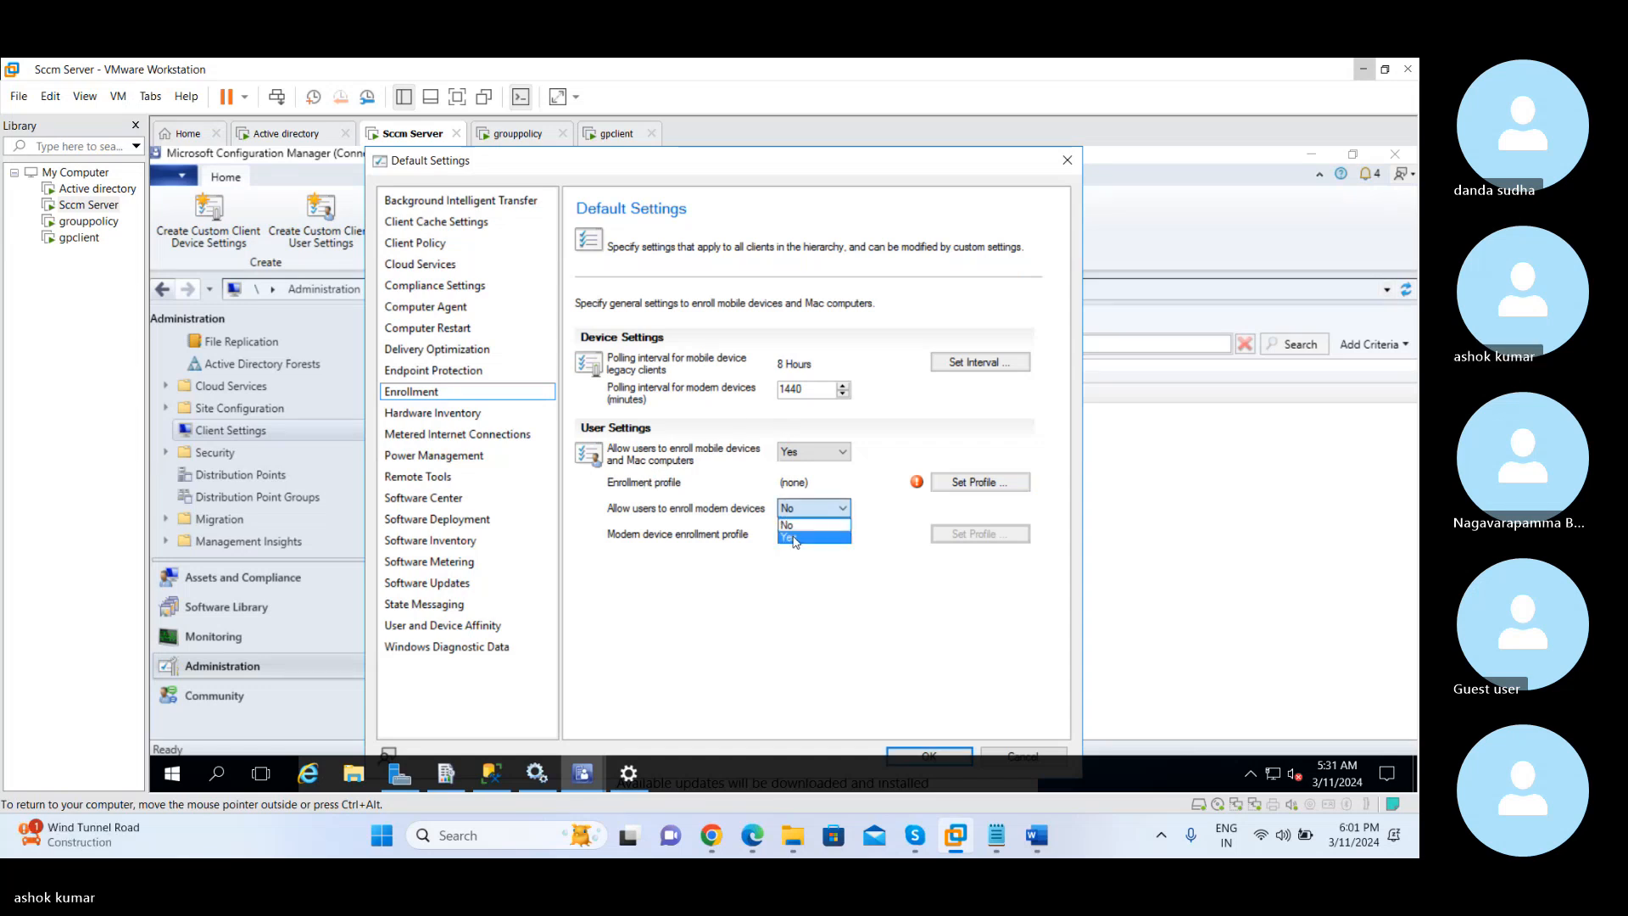
{"action": "left_click", "coordinate": [795, 539]}
{"action": "left_click", "coordinate": [976, 534]}
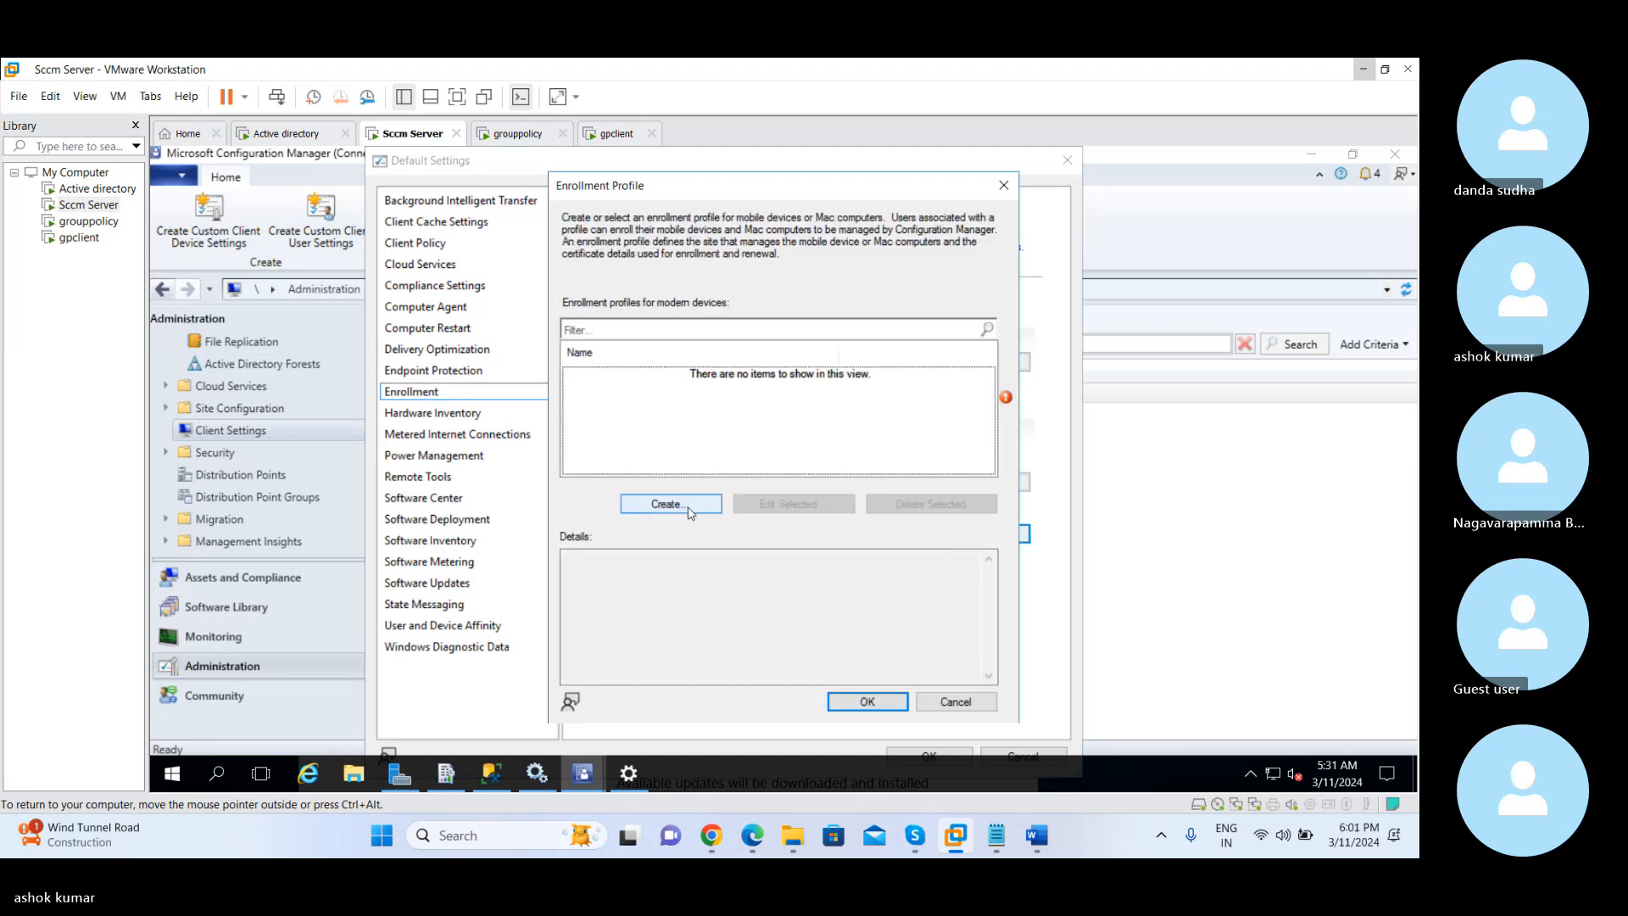
{"action": "left_click", "coordinate": [670, 504]}
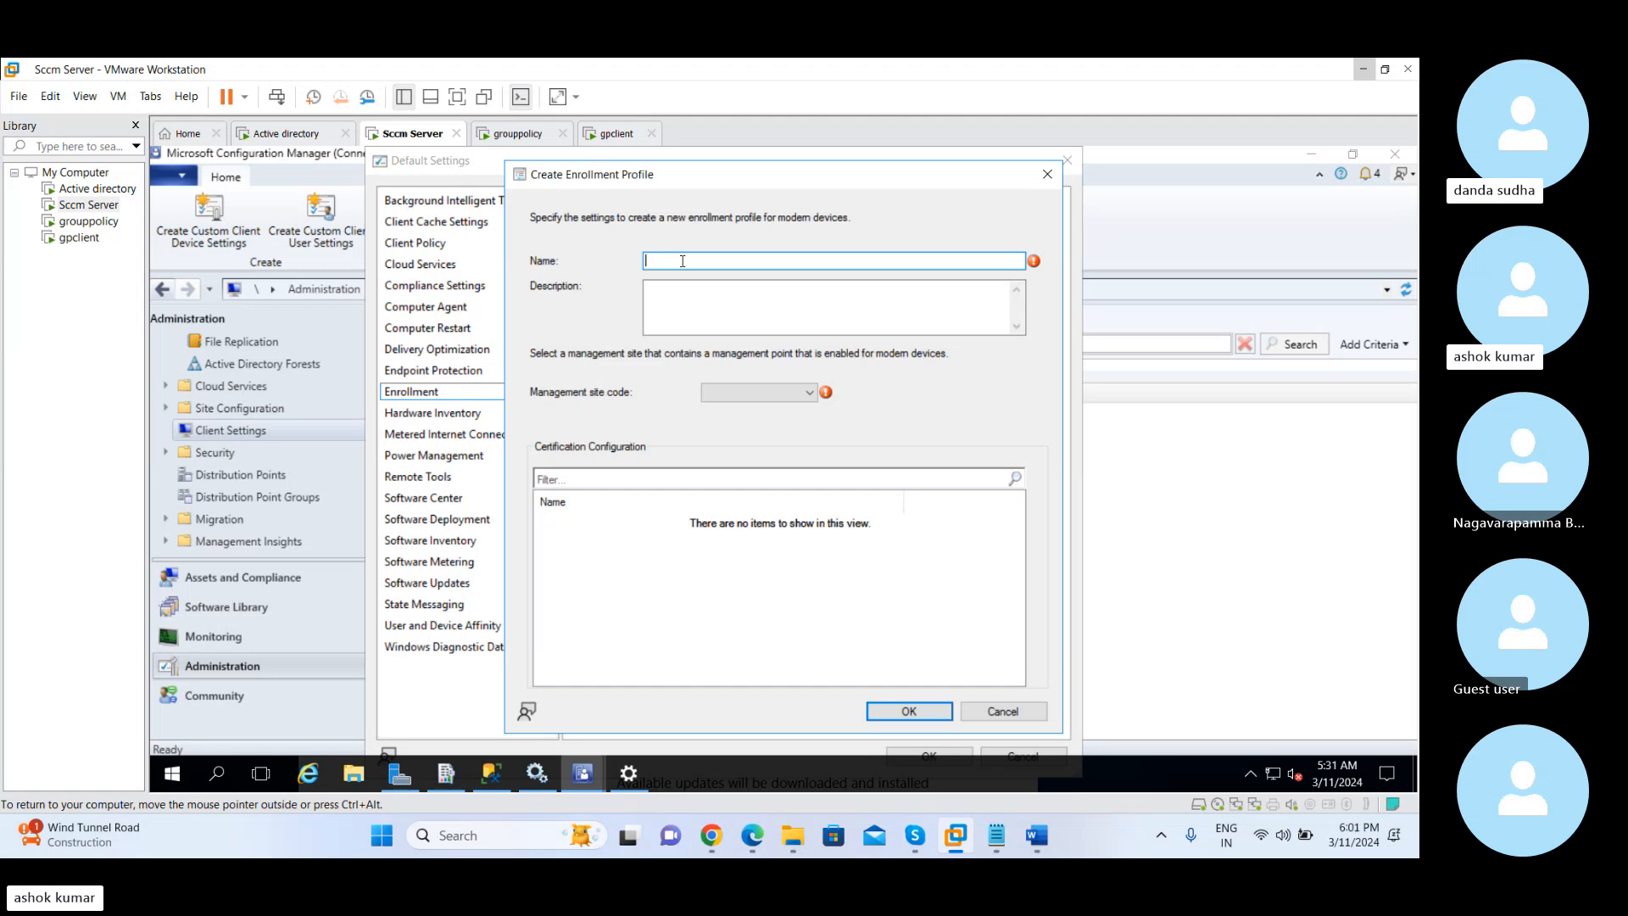
{"action": "left_click", "coordinate": [1047, 176]}
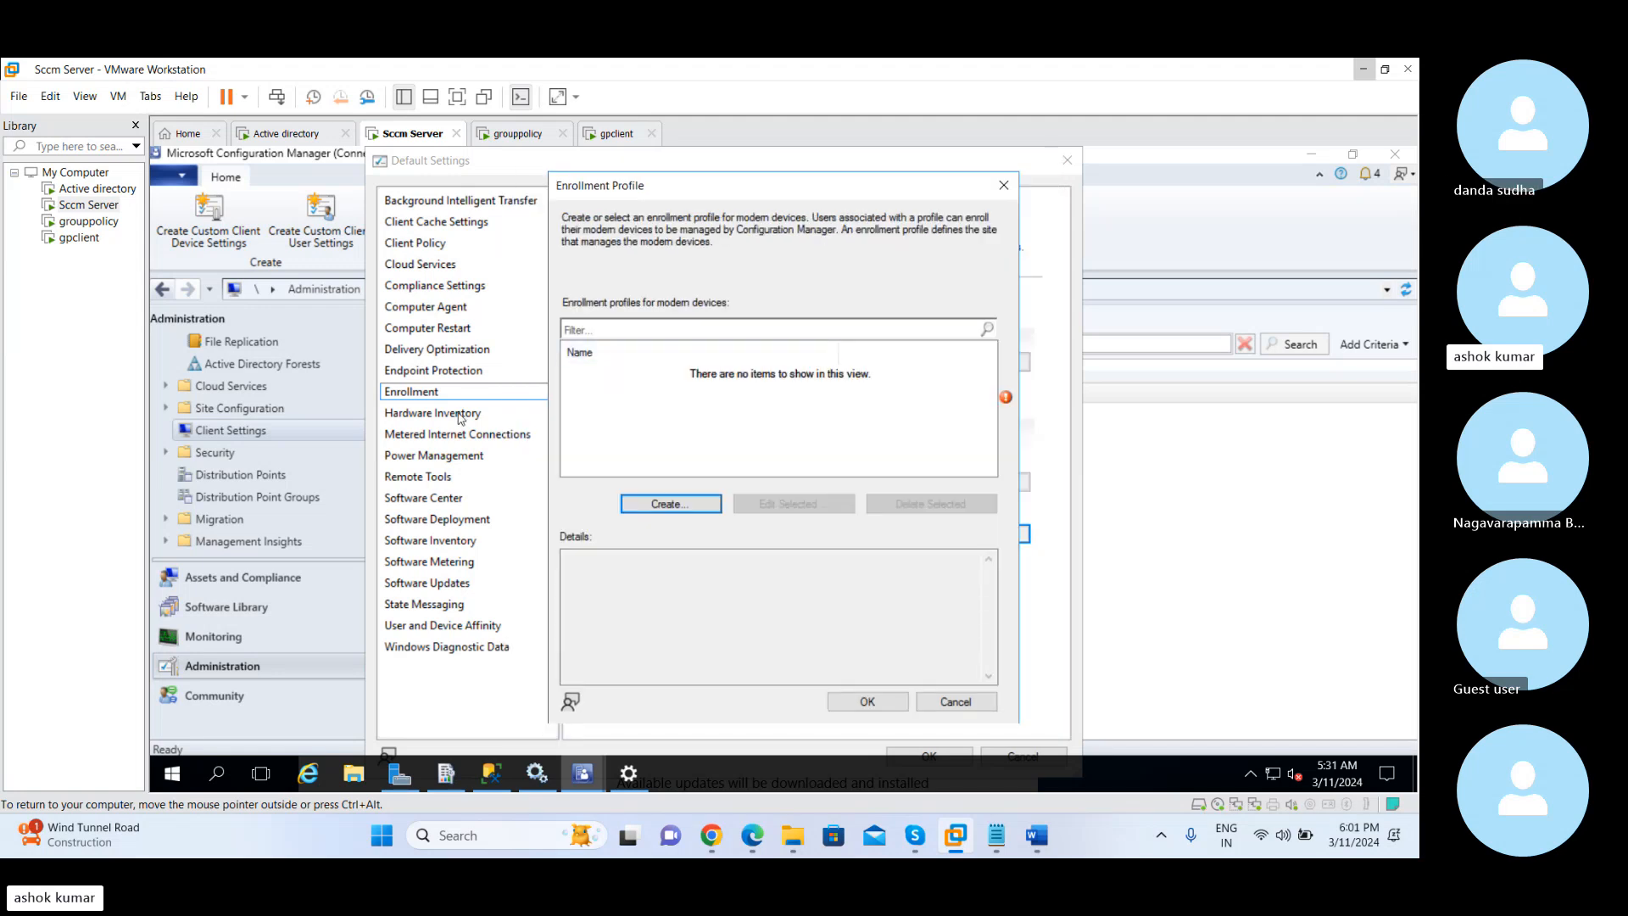
{"action": "left_click", "coordinate": [1004, 179]}
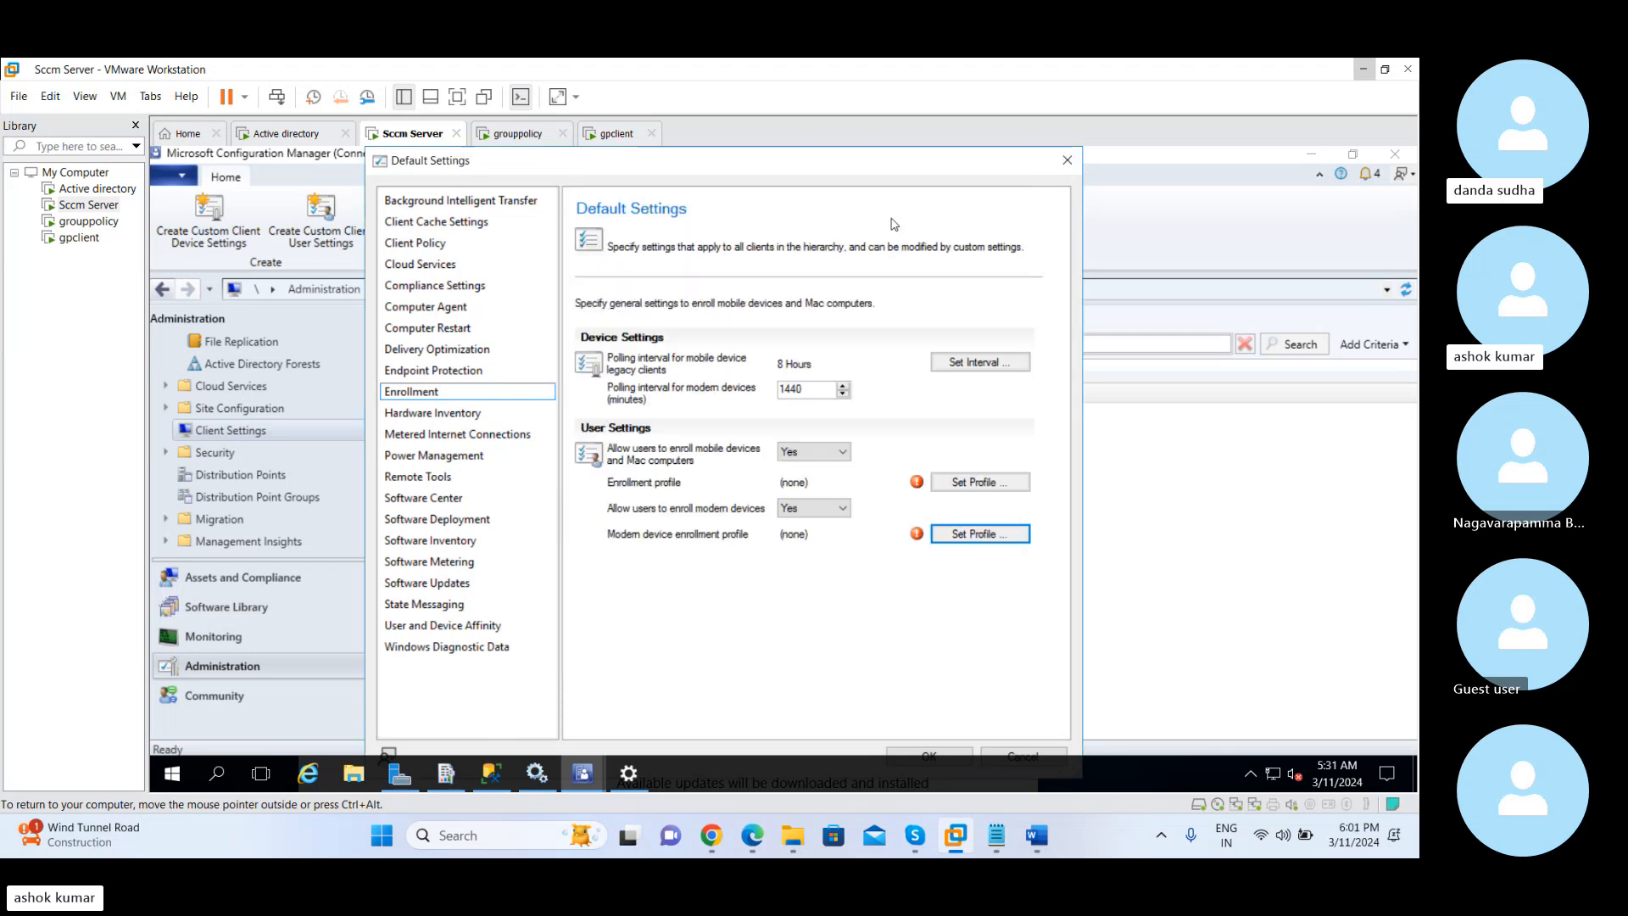
Display the Hardware Inventory page of the default client settings
{"action": "left_click", "coordinate": [465, 414]}
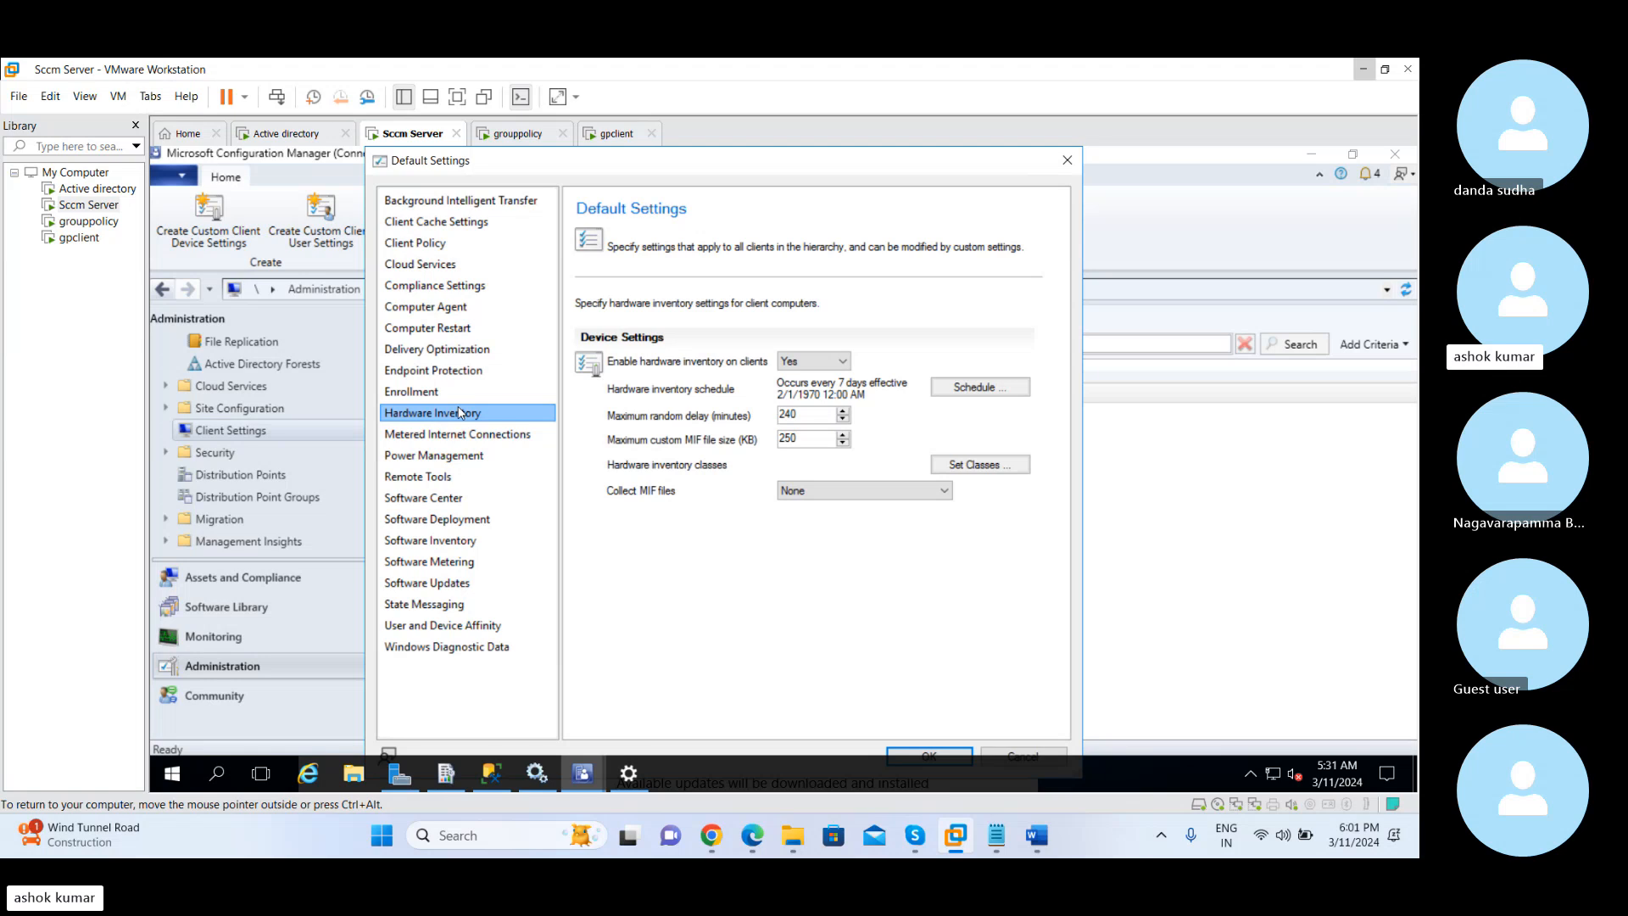
Switch to the Gmail inbox in Chrome, view the Document Required conversation and return to the inbox
{"action": "mouse_move", "coordinate": [720, 840]}
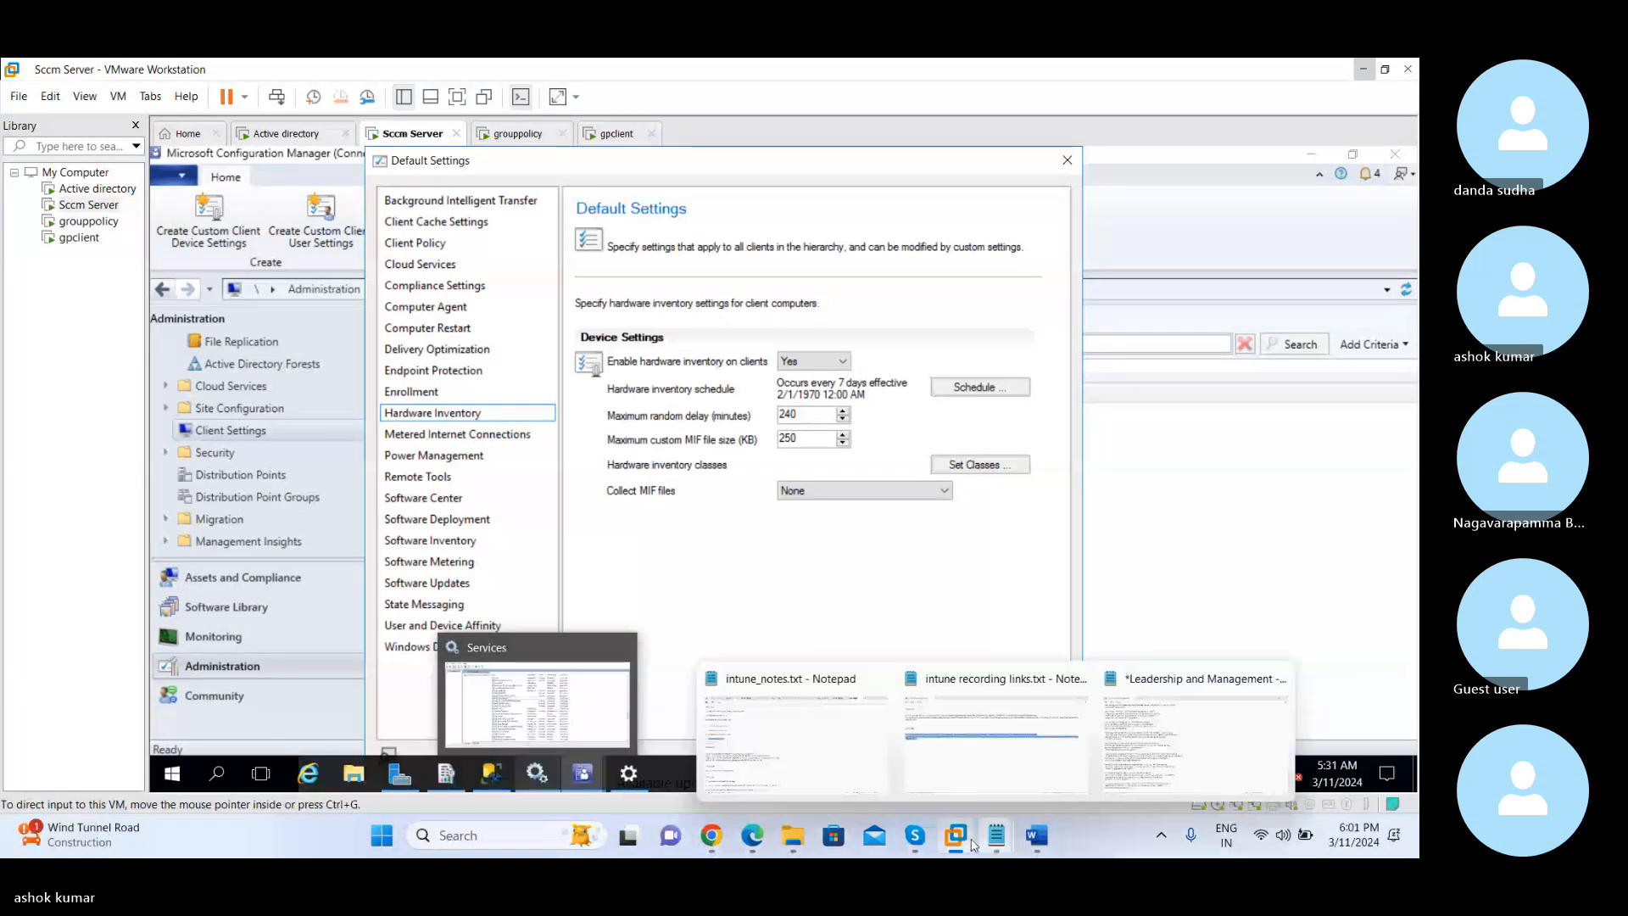
{"action": "mouse_move", "coordinate": [911, 839]}
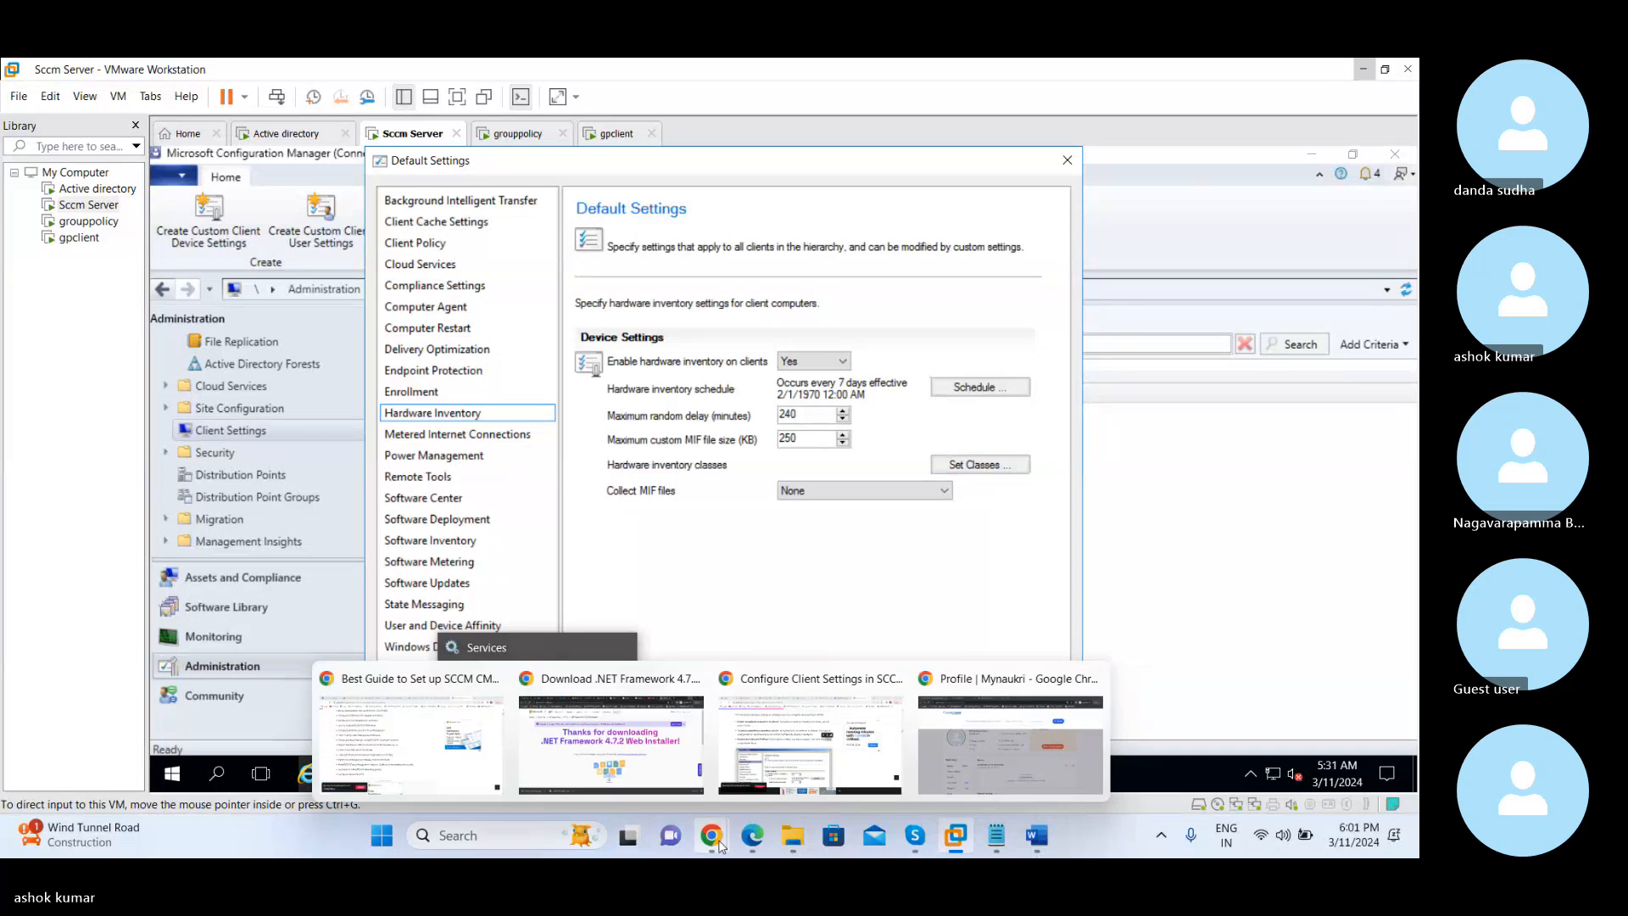
{"action": "left_click", "coordinate": [466, 774]}
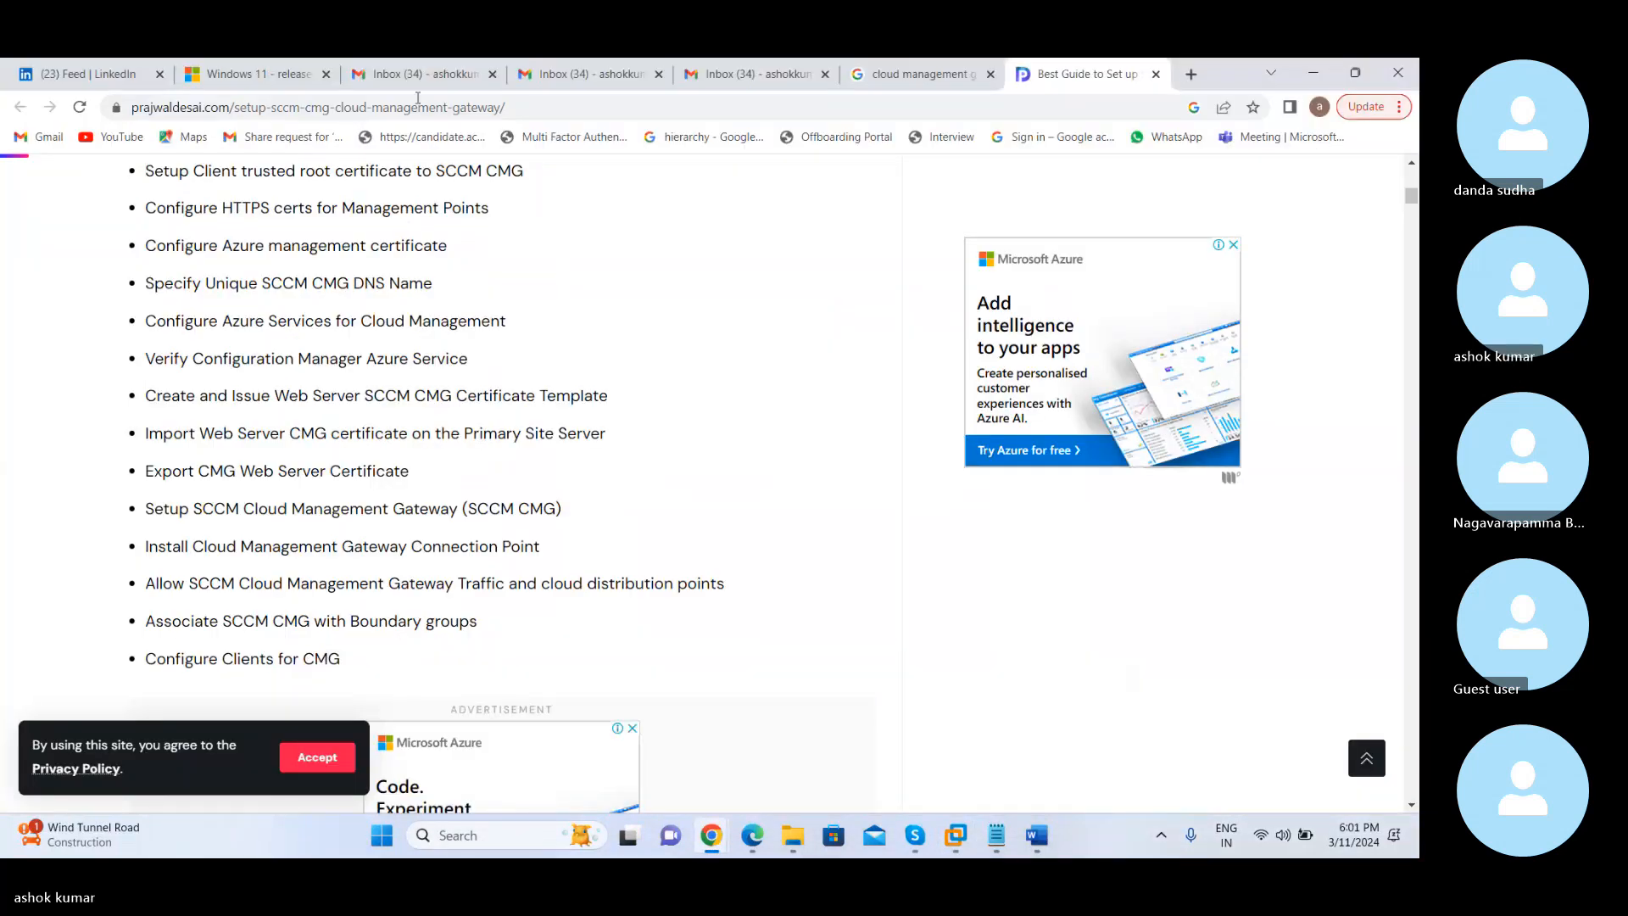
{"action": "left_click", "coordinate": [419, 75]}
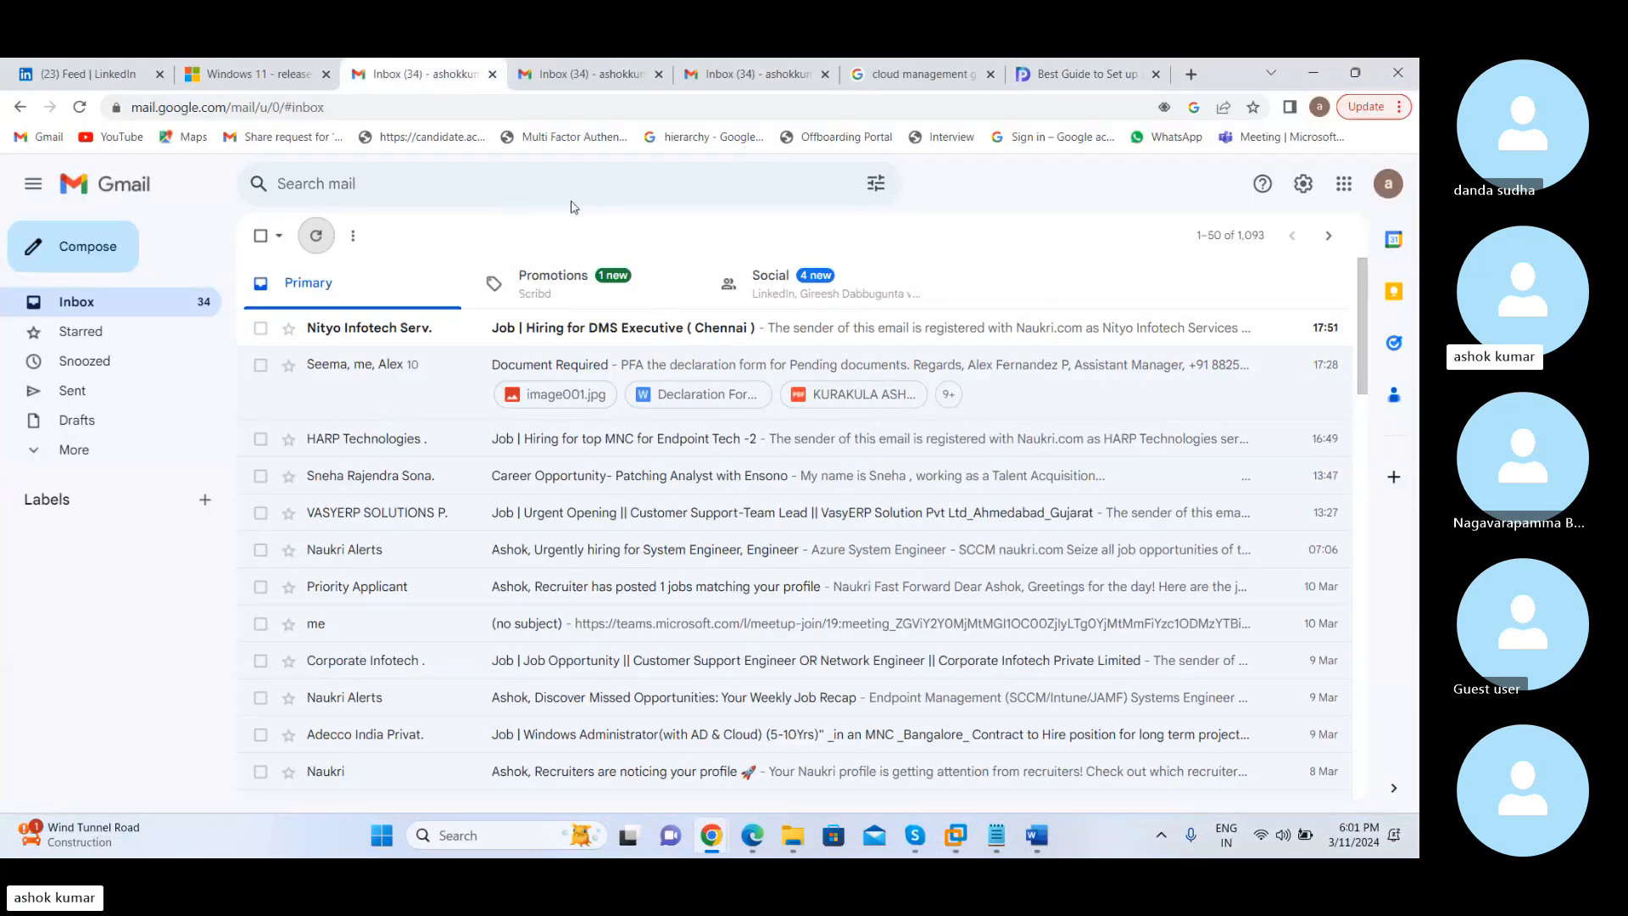
{"action": "left_click", "coordinate": [1017, 404]}
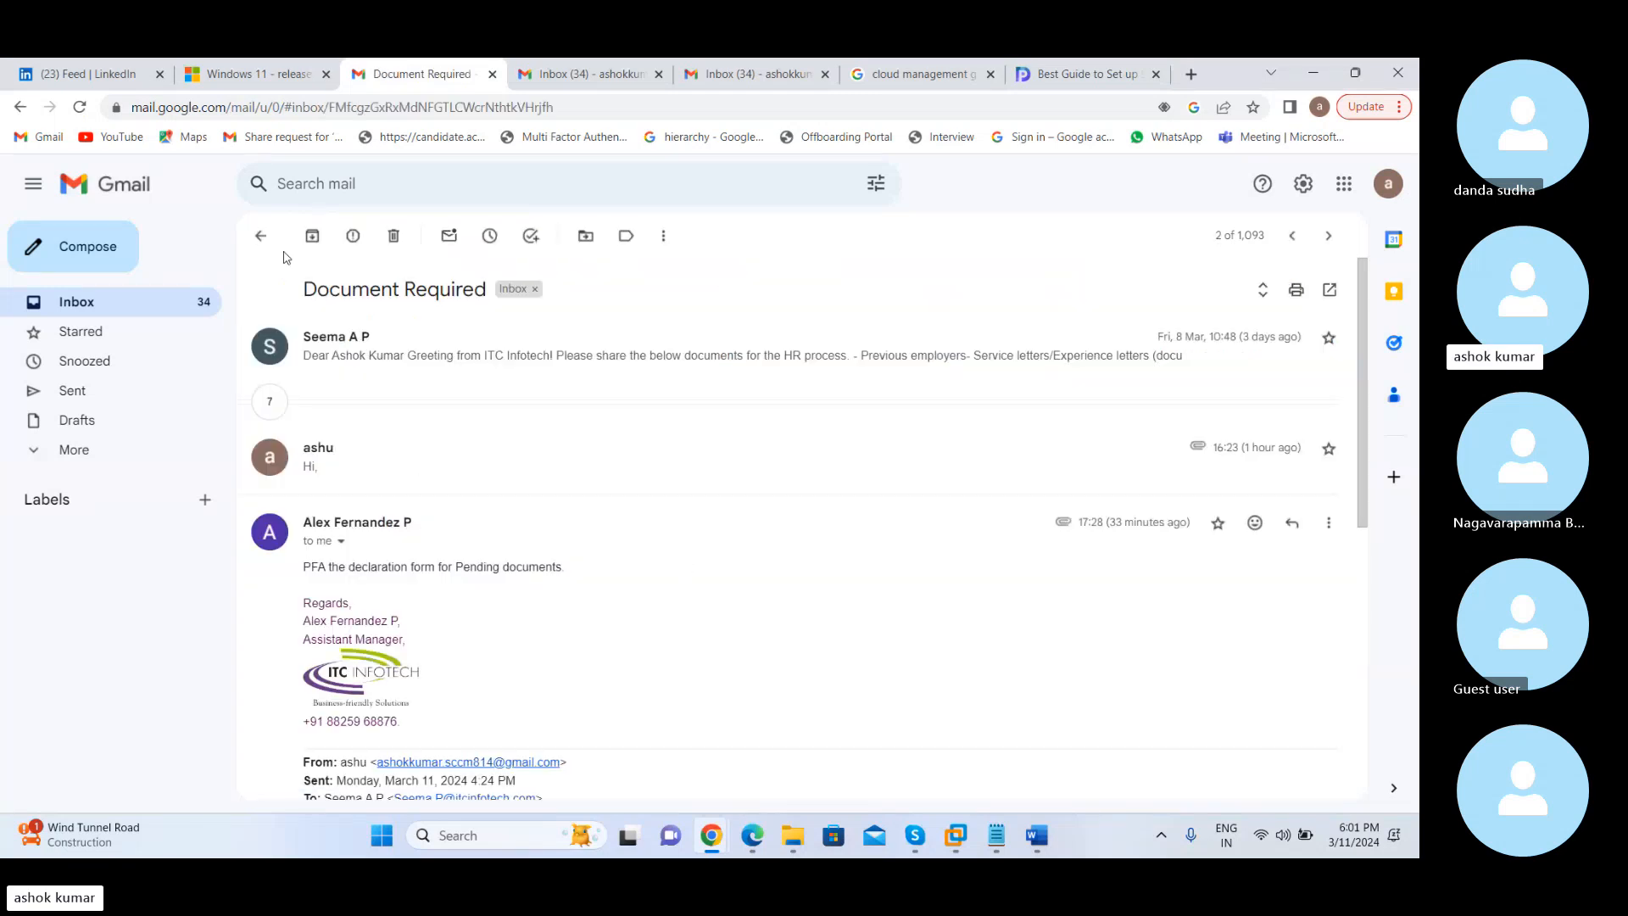
{"action": "left_click", "coordinate": [260, 236]}
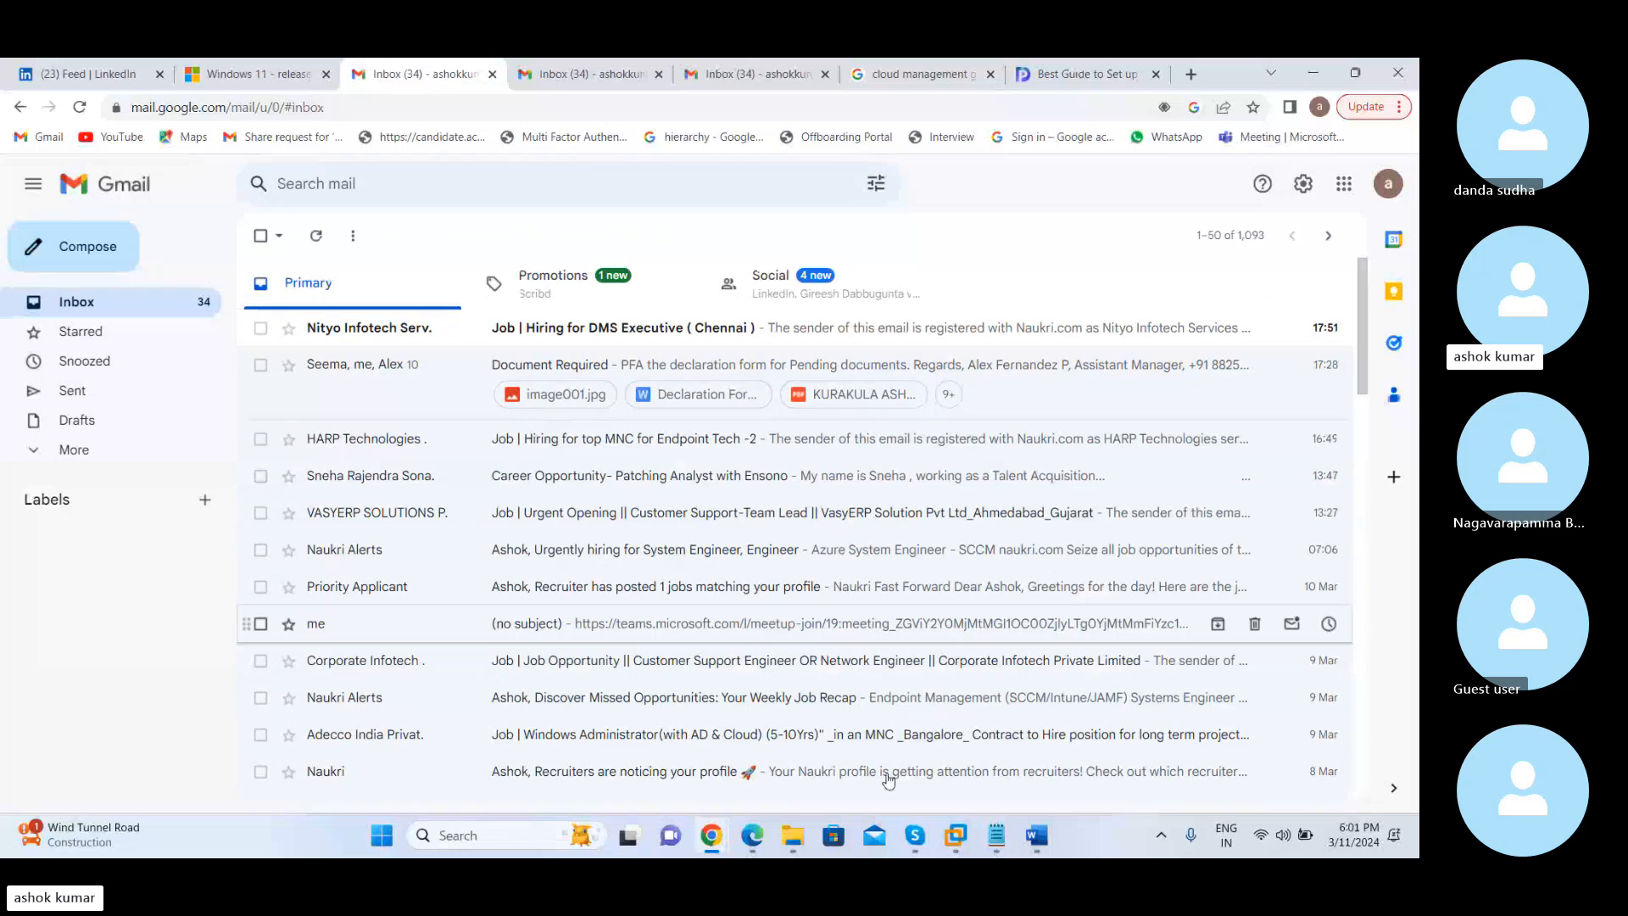
Switch to the Skype window of the Feb_batch_2024 call and view its participants and chat
{"action": "mouse_move", "coordinate": [961, 849]}
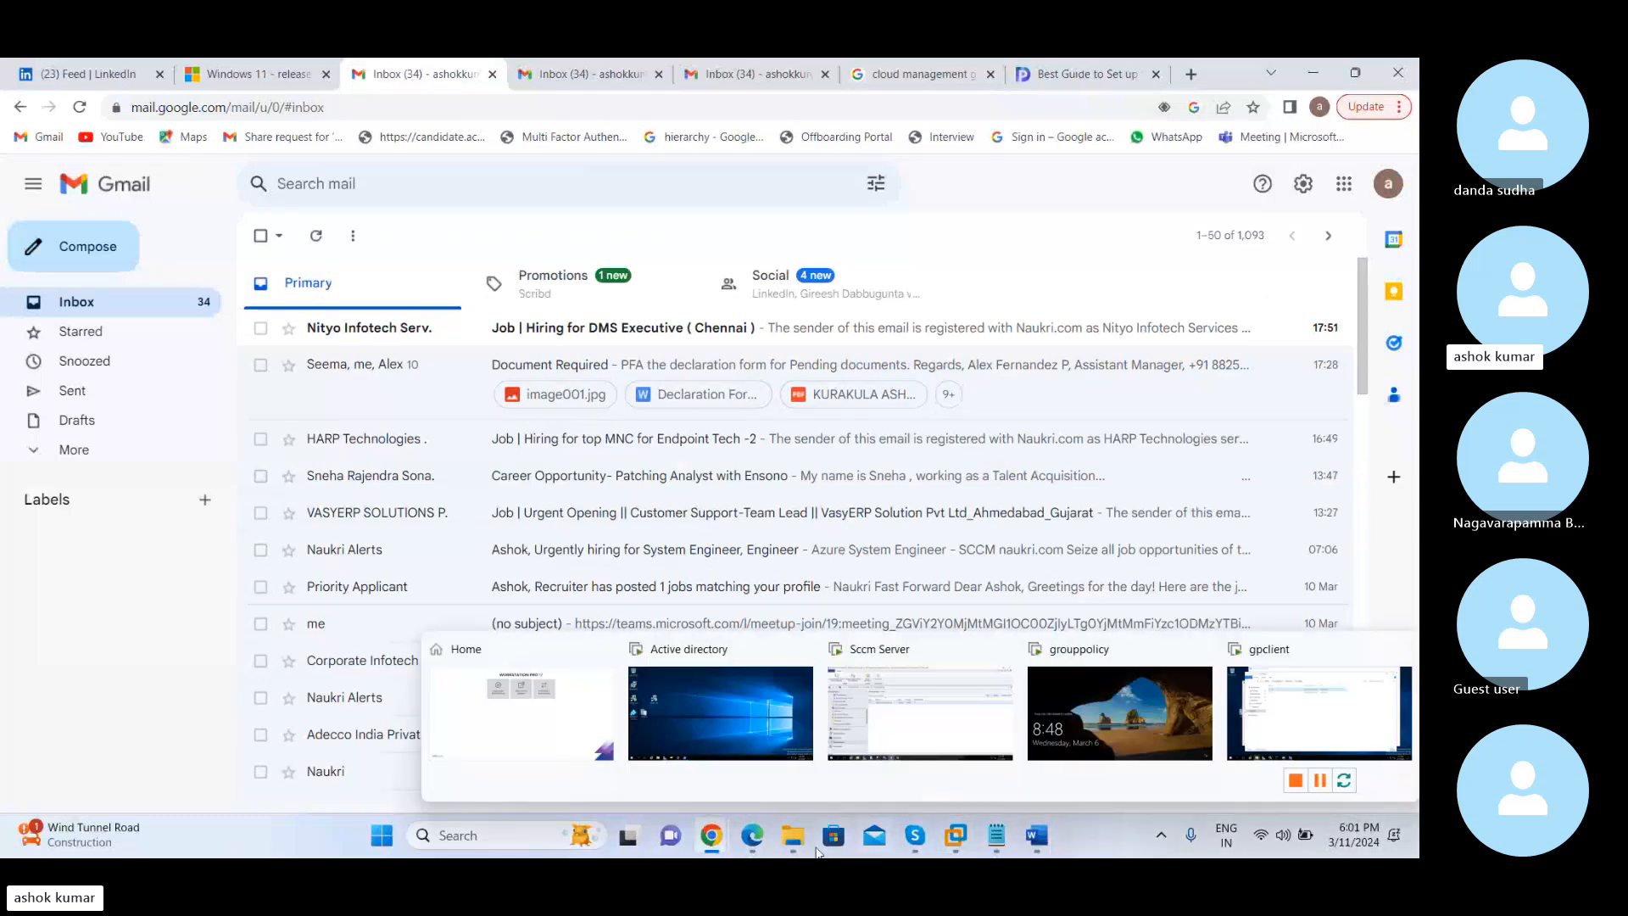
{"action": "mouse_move", "coordinate": [730, 848]}
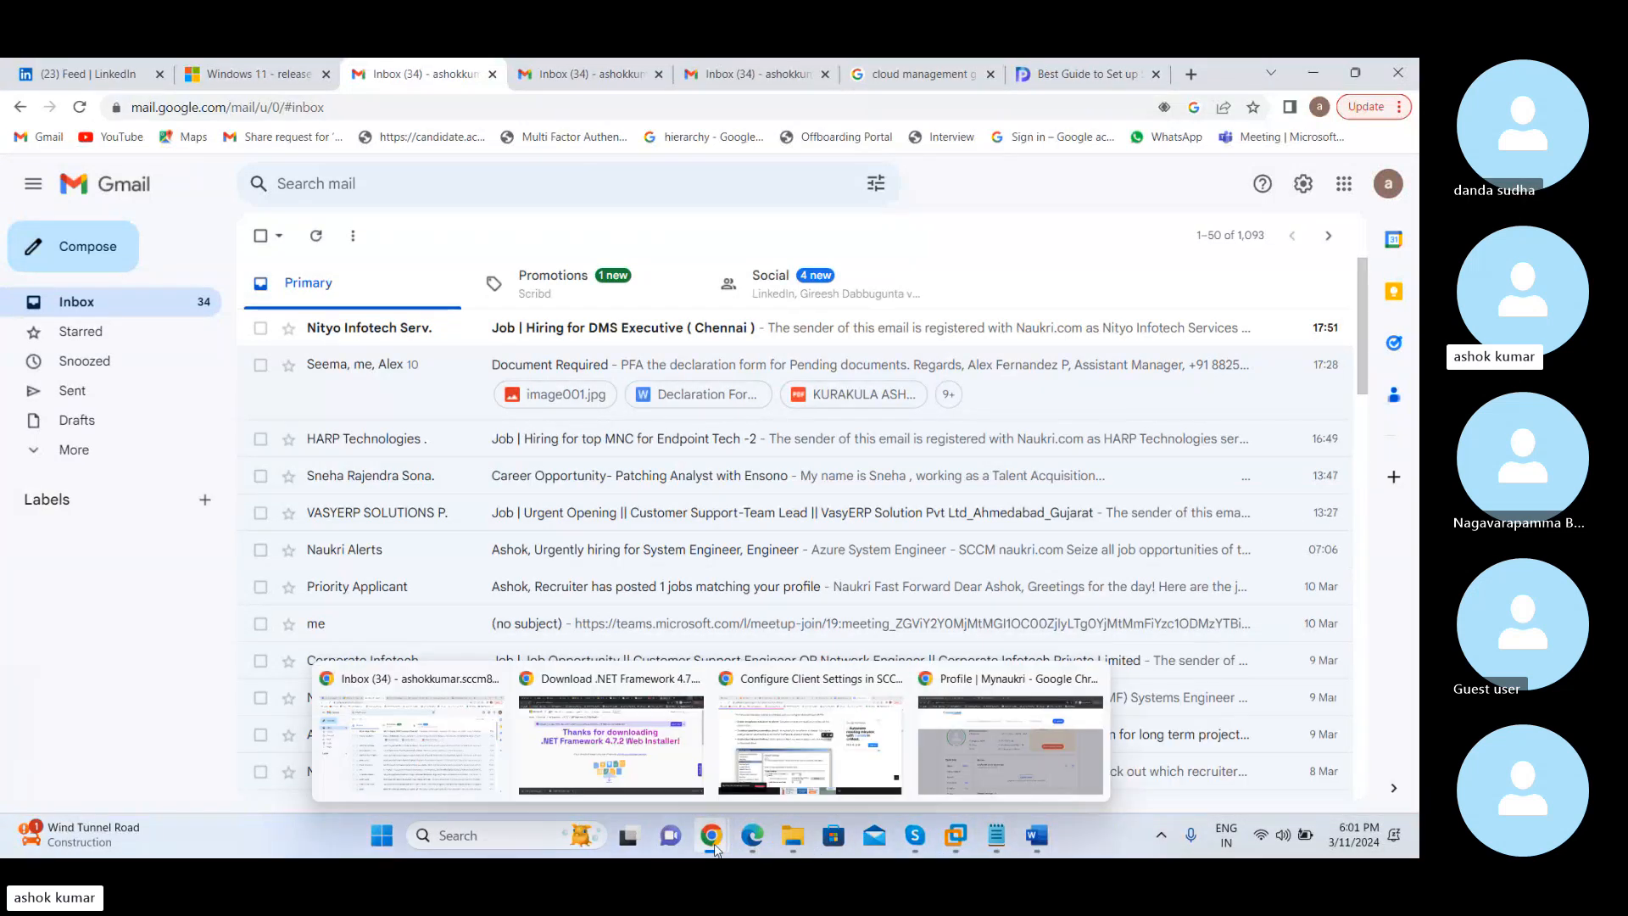
{"action": "mouse_move", "coordinate": [786, 840]}
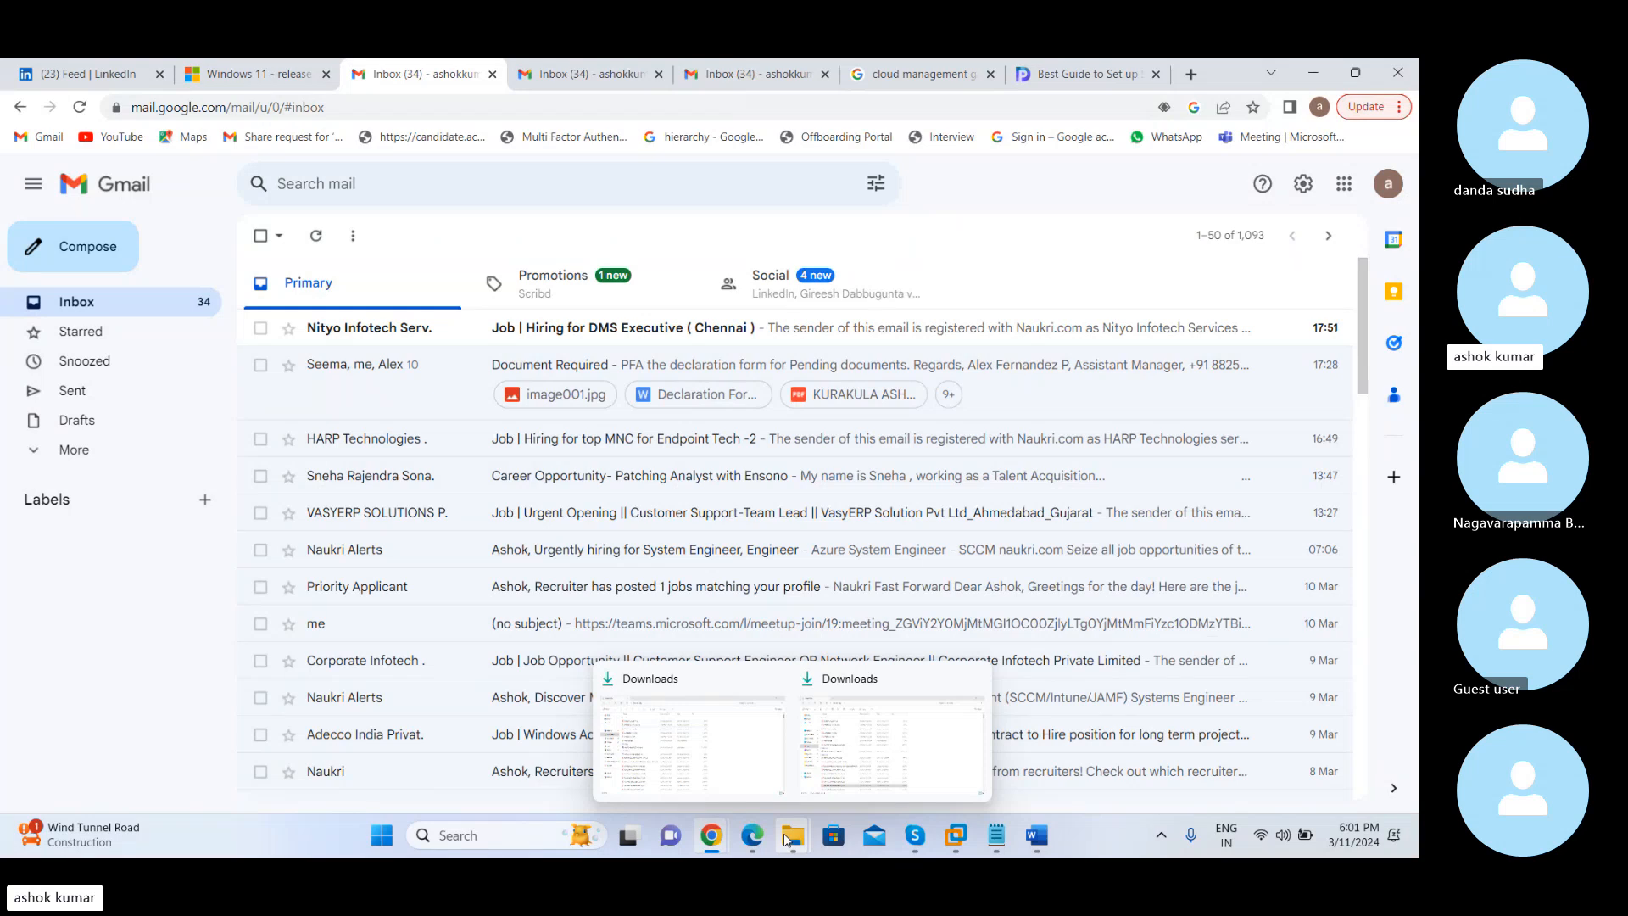
{"action": "mouse_move", "coordinate": [915, 839]}
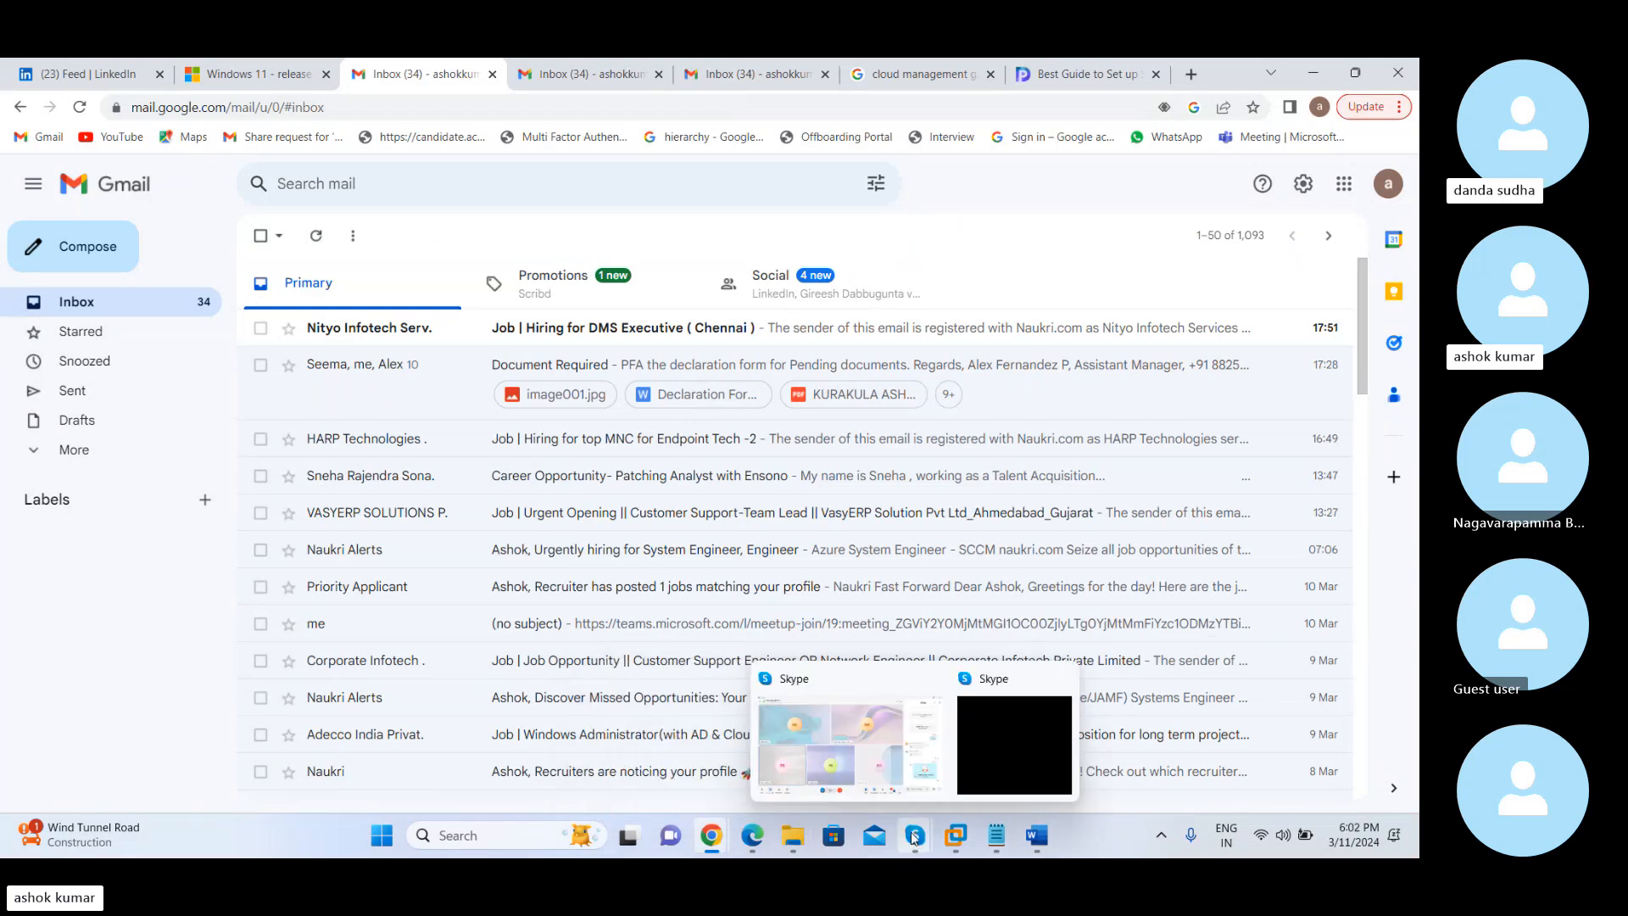
{"action": "left_click", "coordinate": [833, 724]}
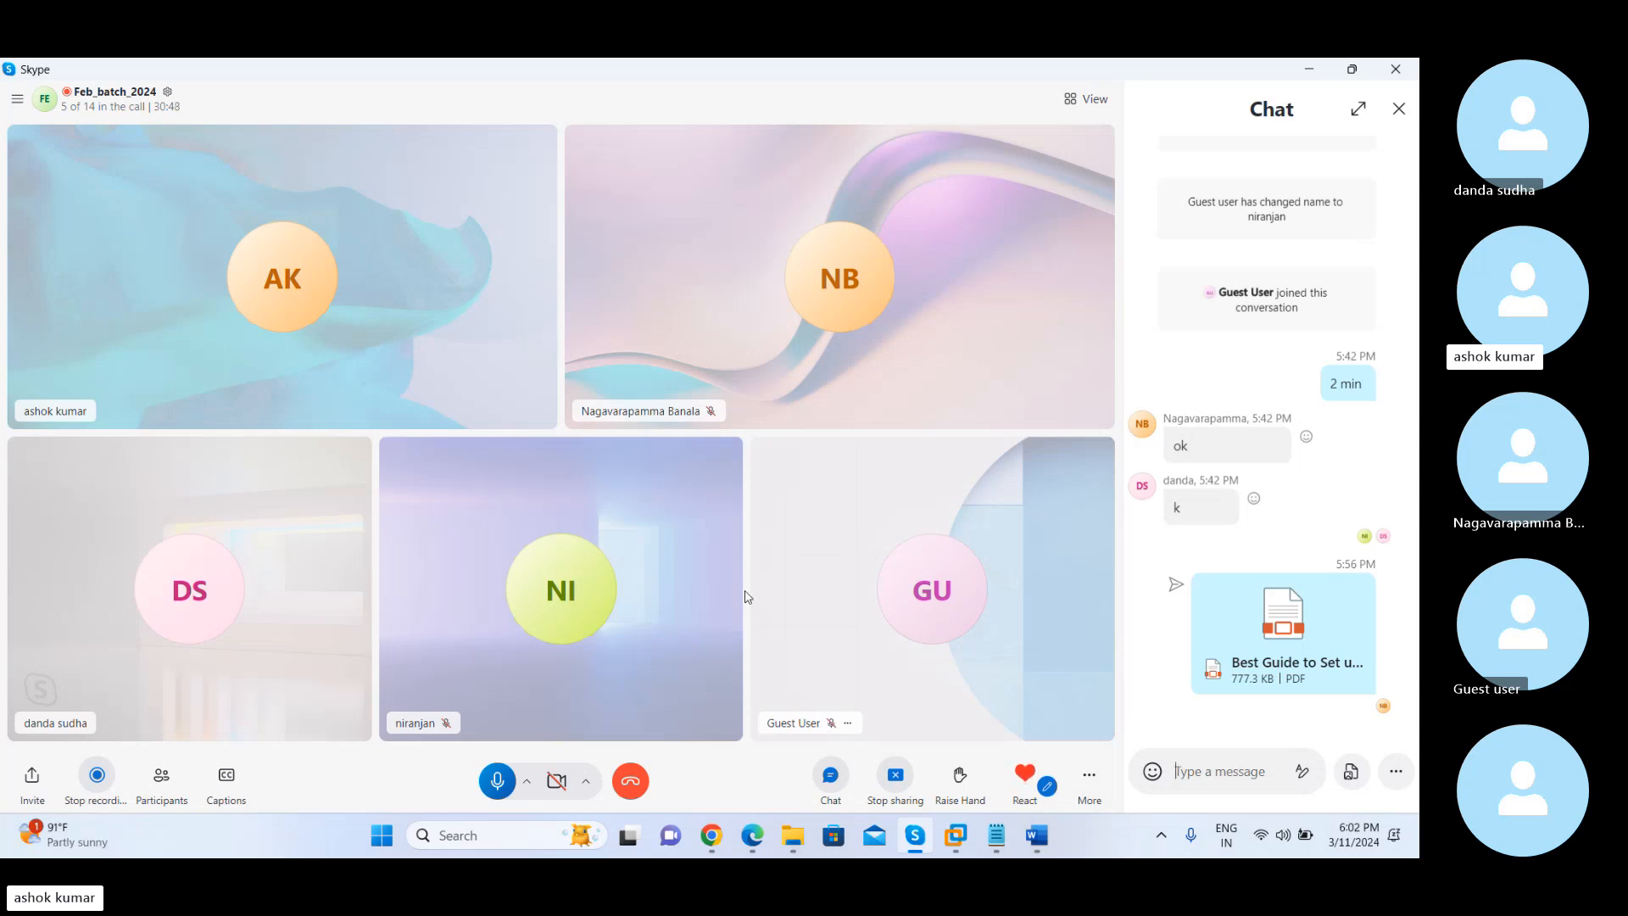
Look through the DMS Executive job e-mail in Gmail and return to the Sccm Server virtual machine in VMware Workstation
{"action": "key", "text": "alt+Tab"}
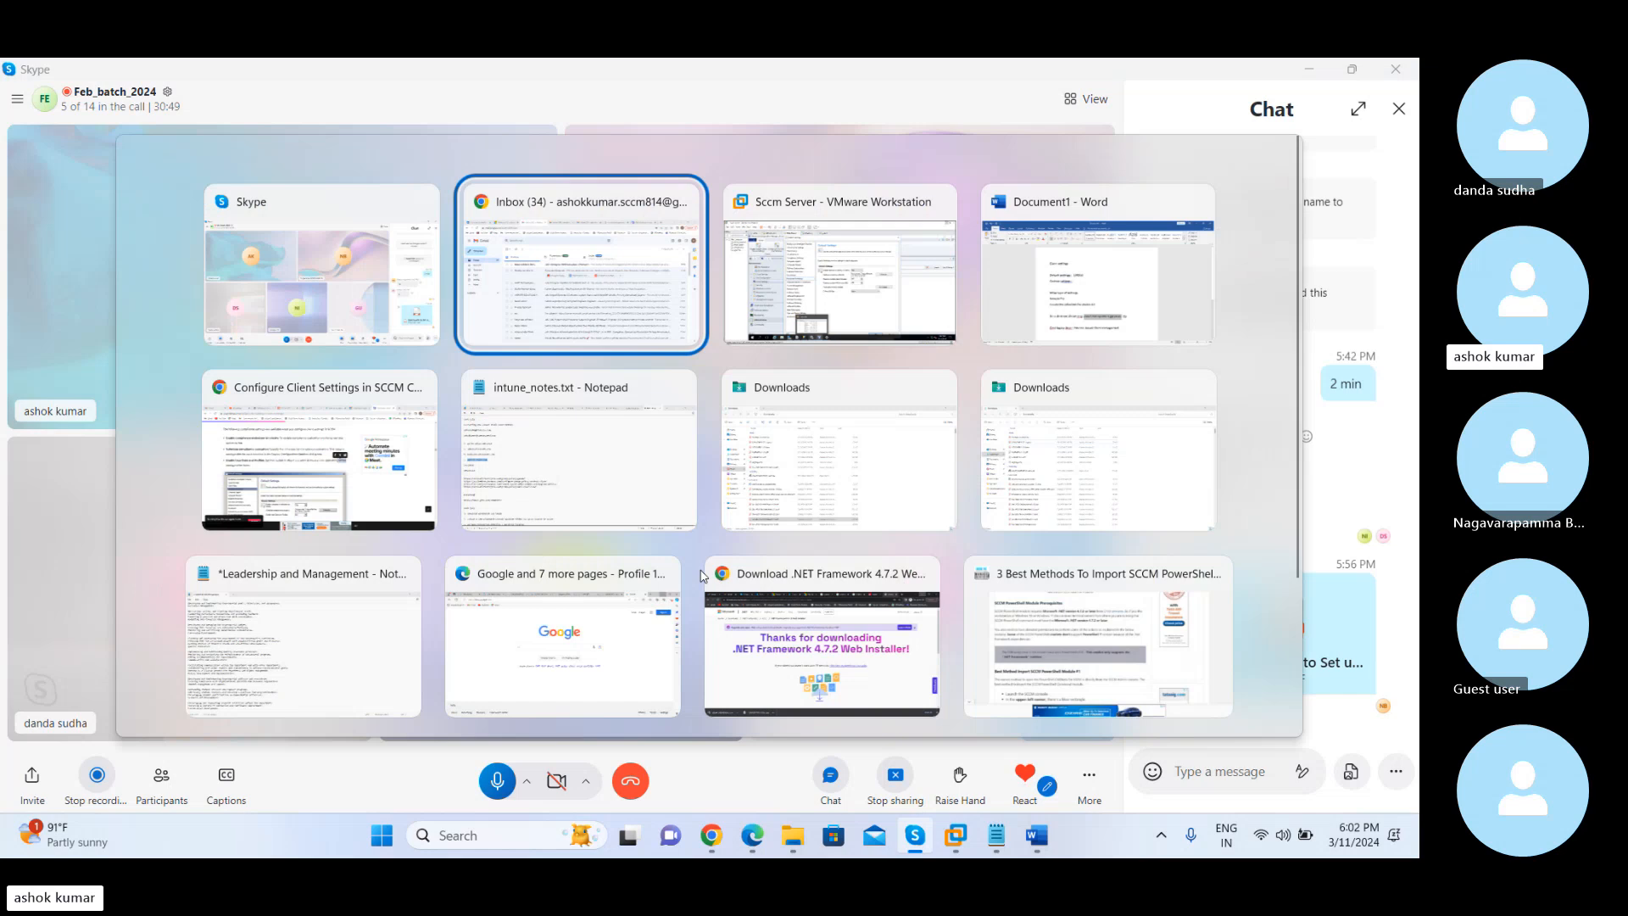
{"action": "key", "text": "alt+Tab"}
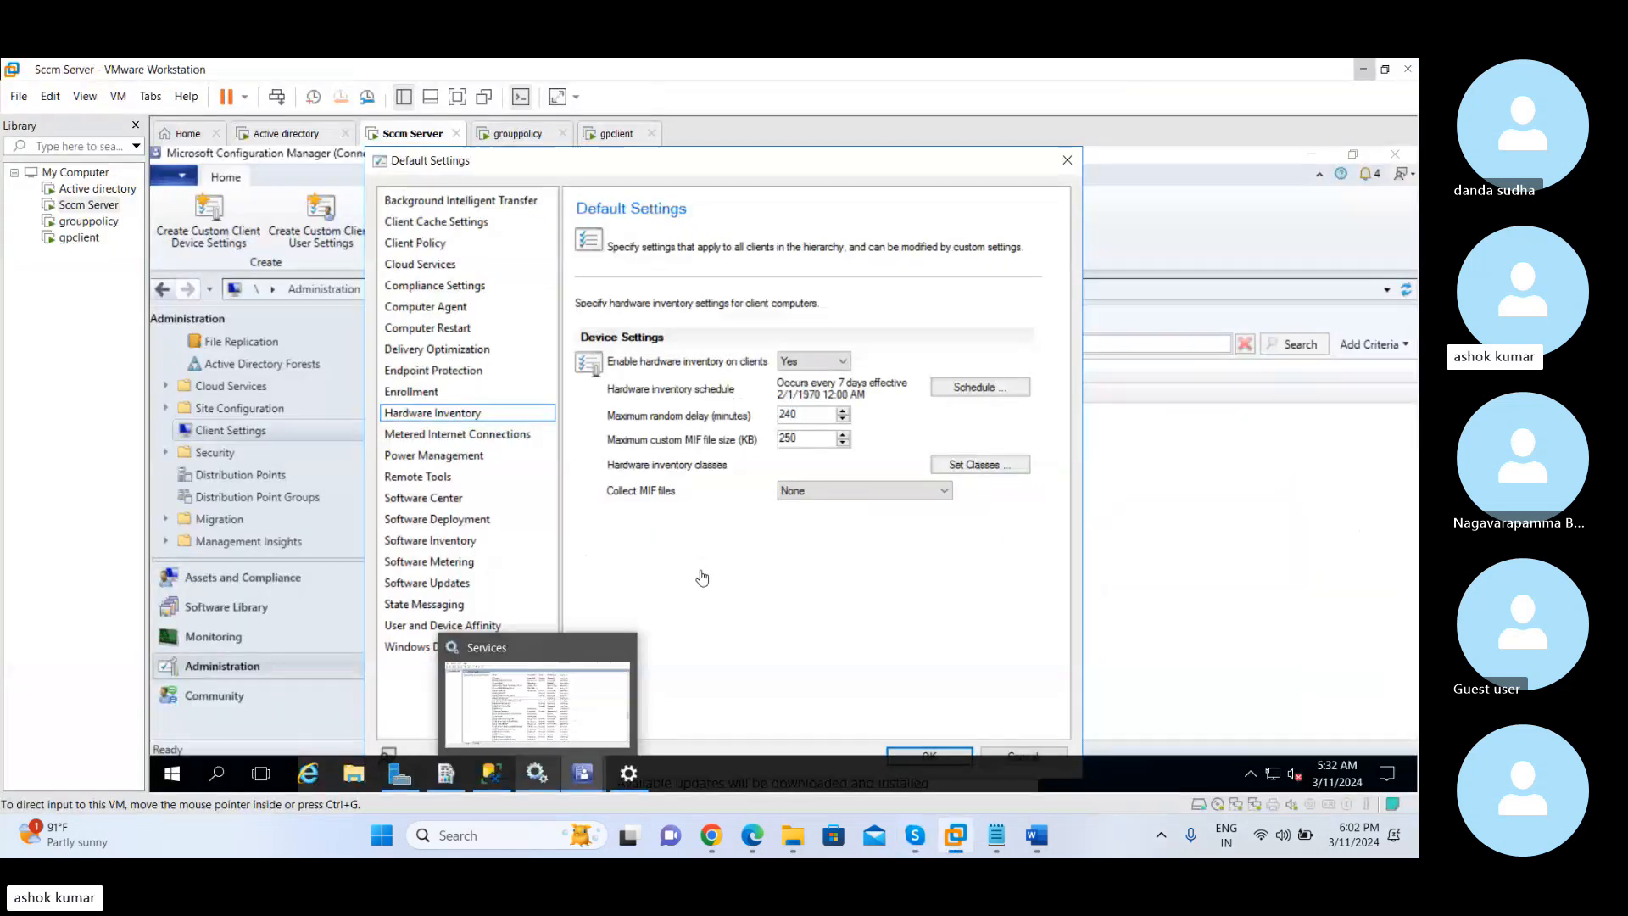
{"action": "key", "text": "alt+Tab"}
{"action": "key", "text": "alt+Tab"}
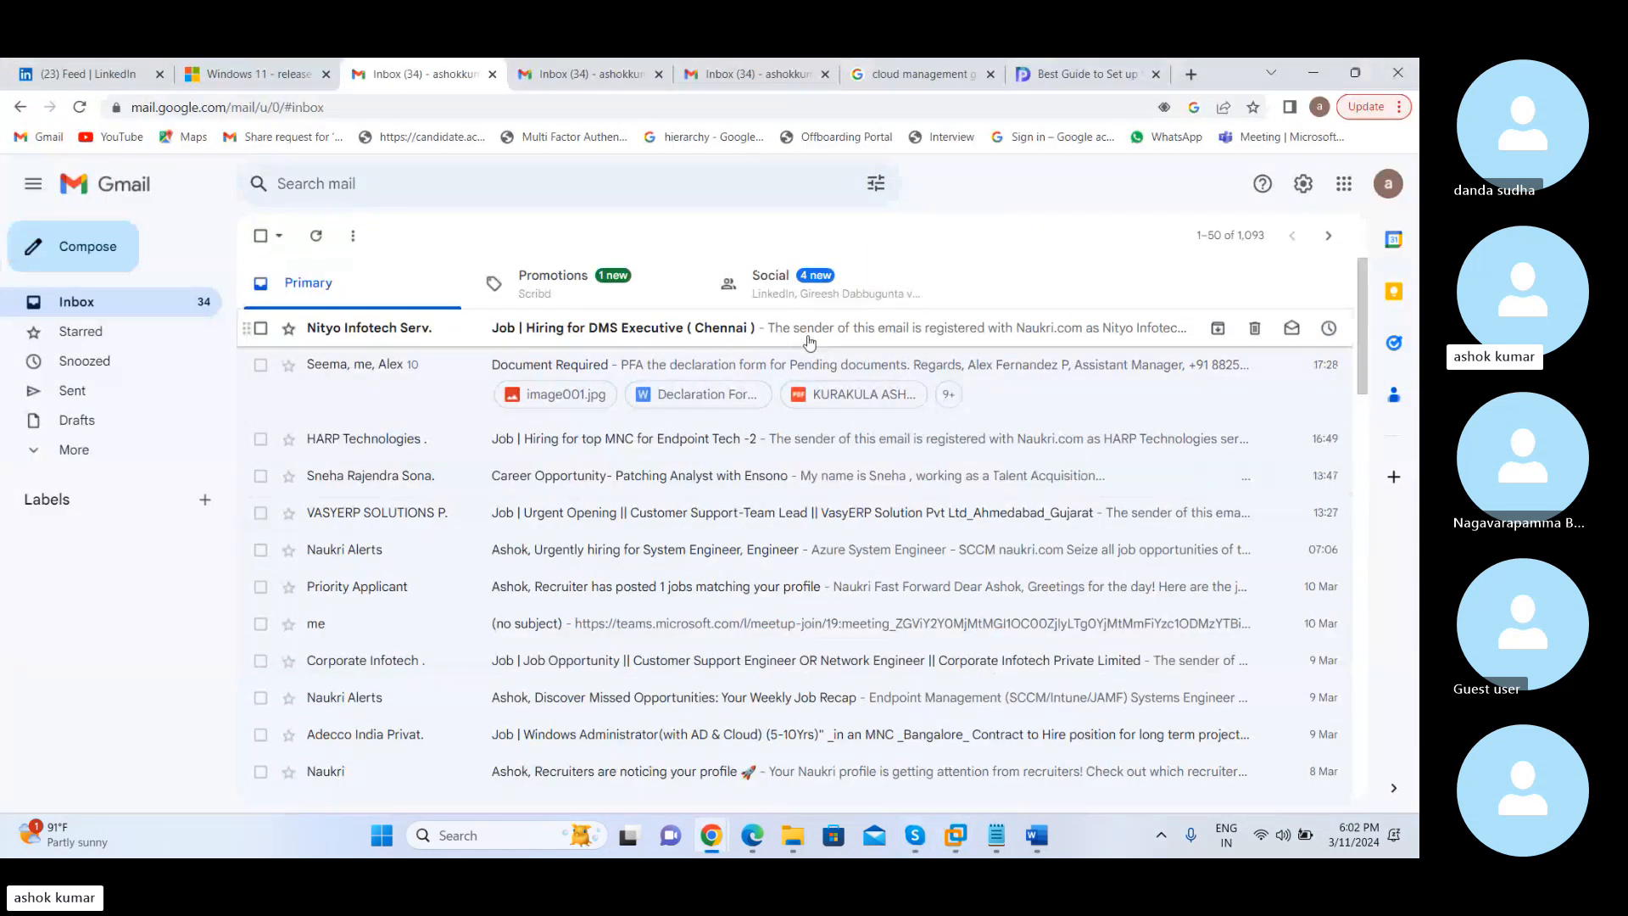
{"action": "left_click", "coordinate": [809, 339]}
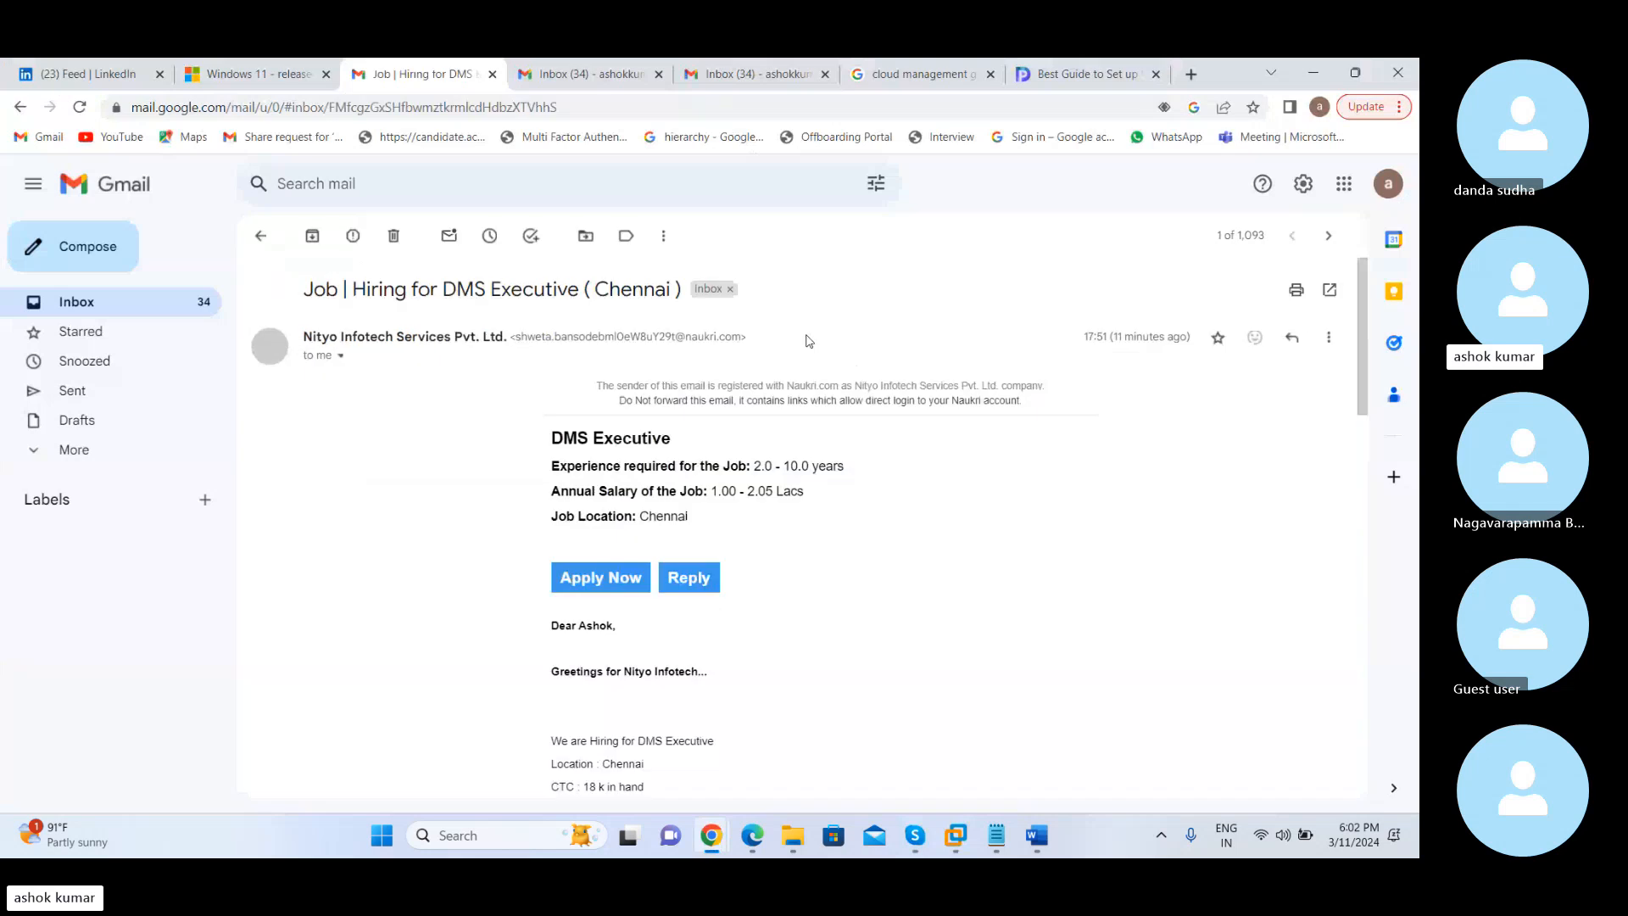
{"action": "scroll", "coordinate": [812, 619], "scroll_direction": "down", "scroll_amount": 2}
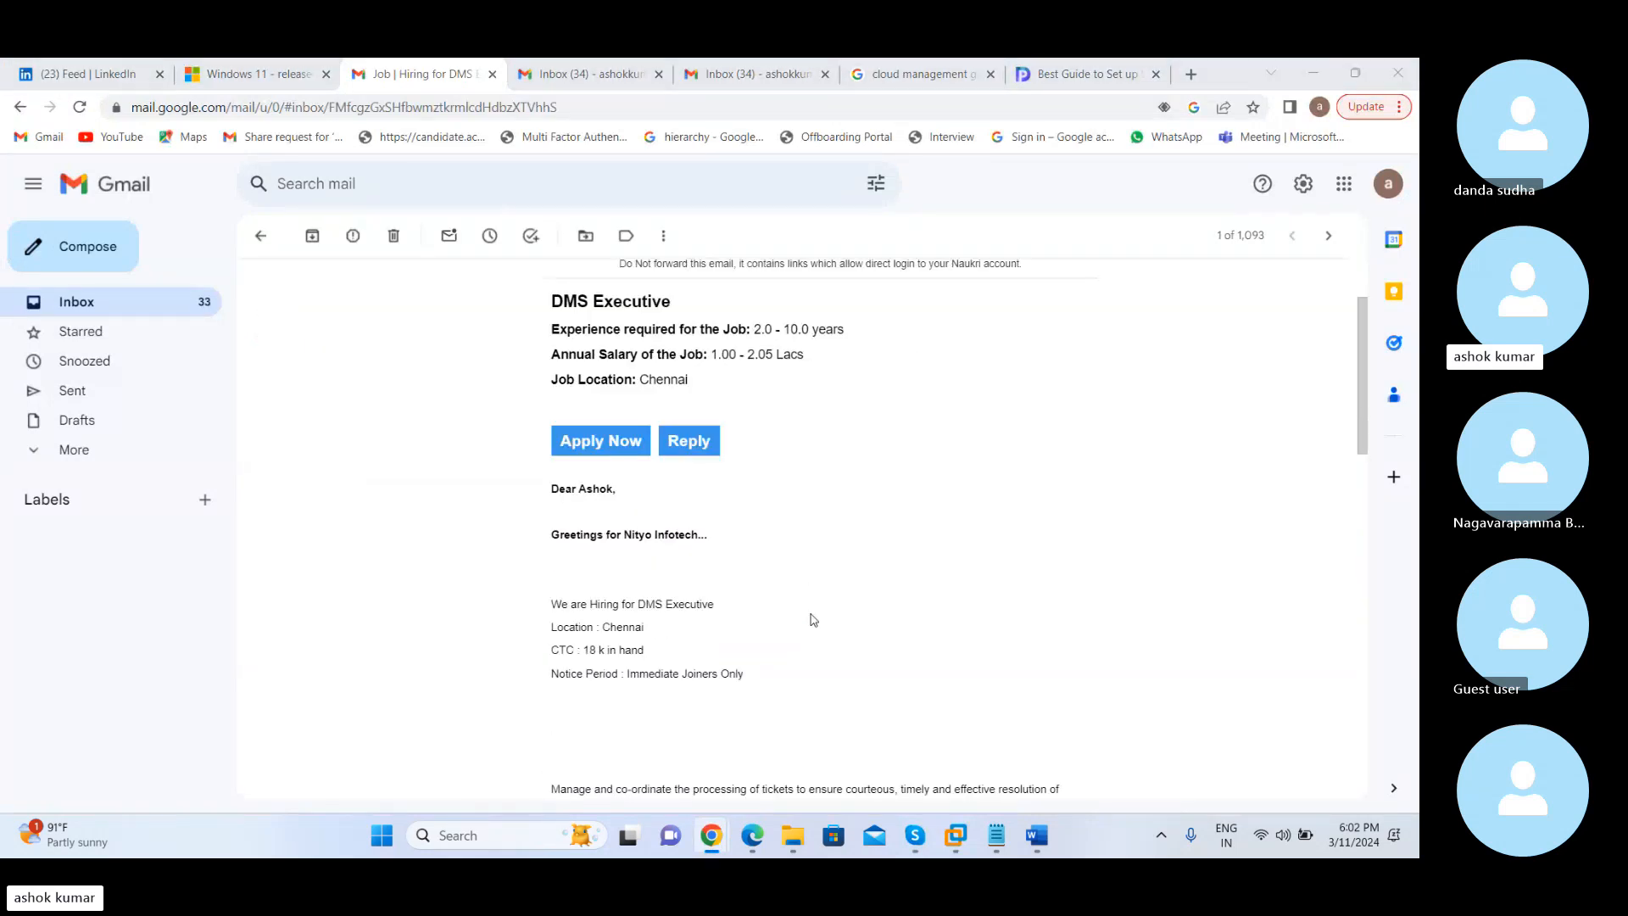
{"action": "key", "text": "alt+Tab"}
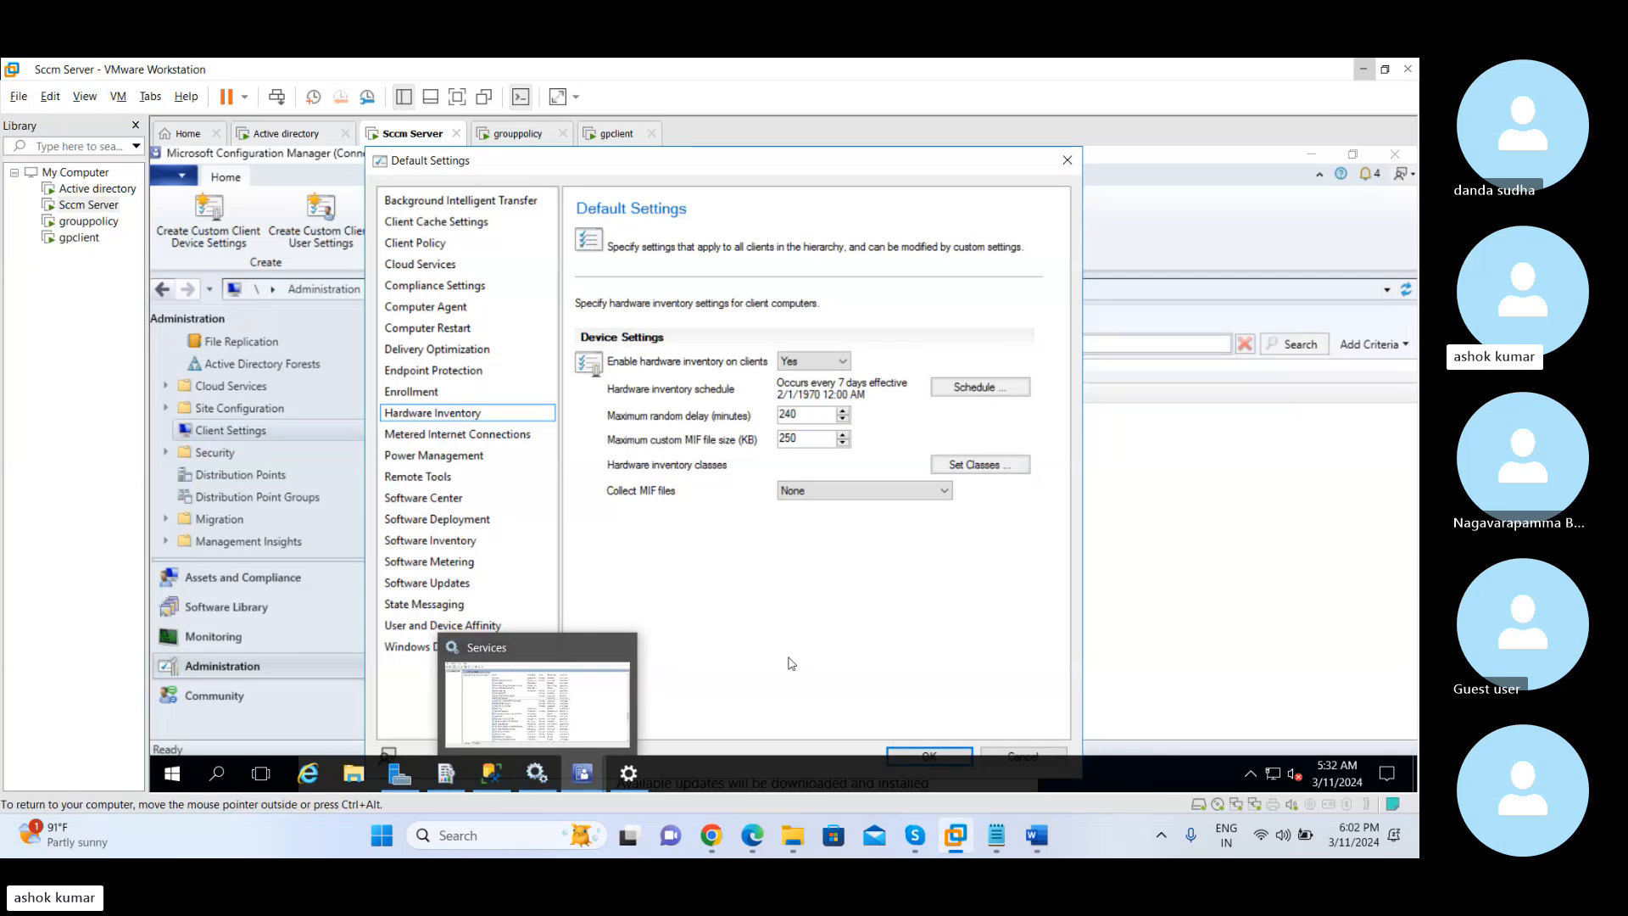
Examine the Hardware Inventory client settings and choose Yes for enabling hardware inventory on clients
{"action": "left_click", "coordinate": [465, 415]}
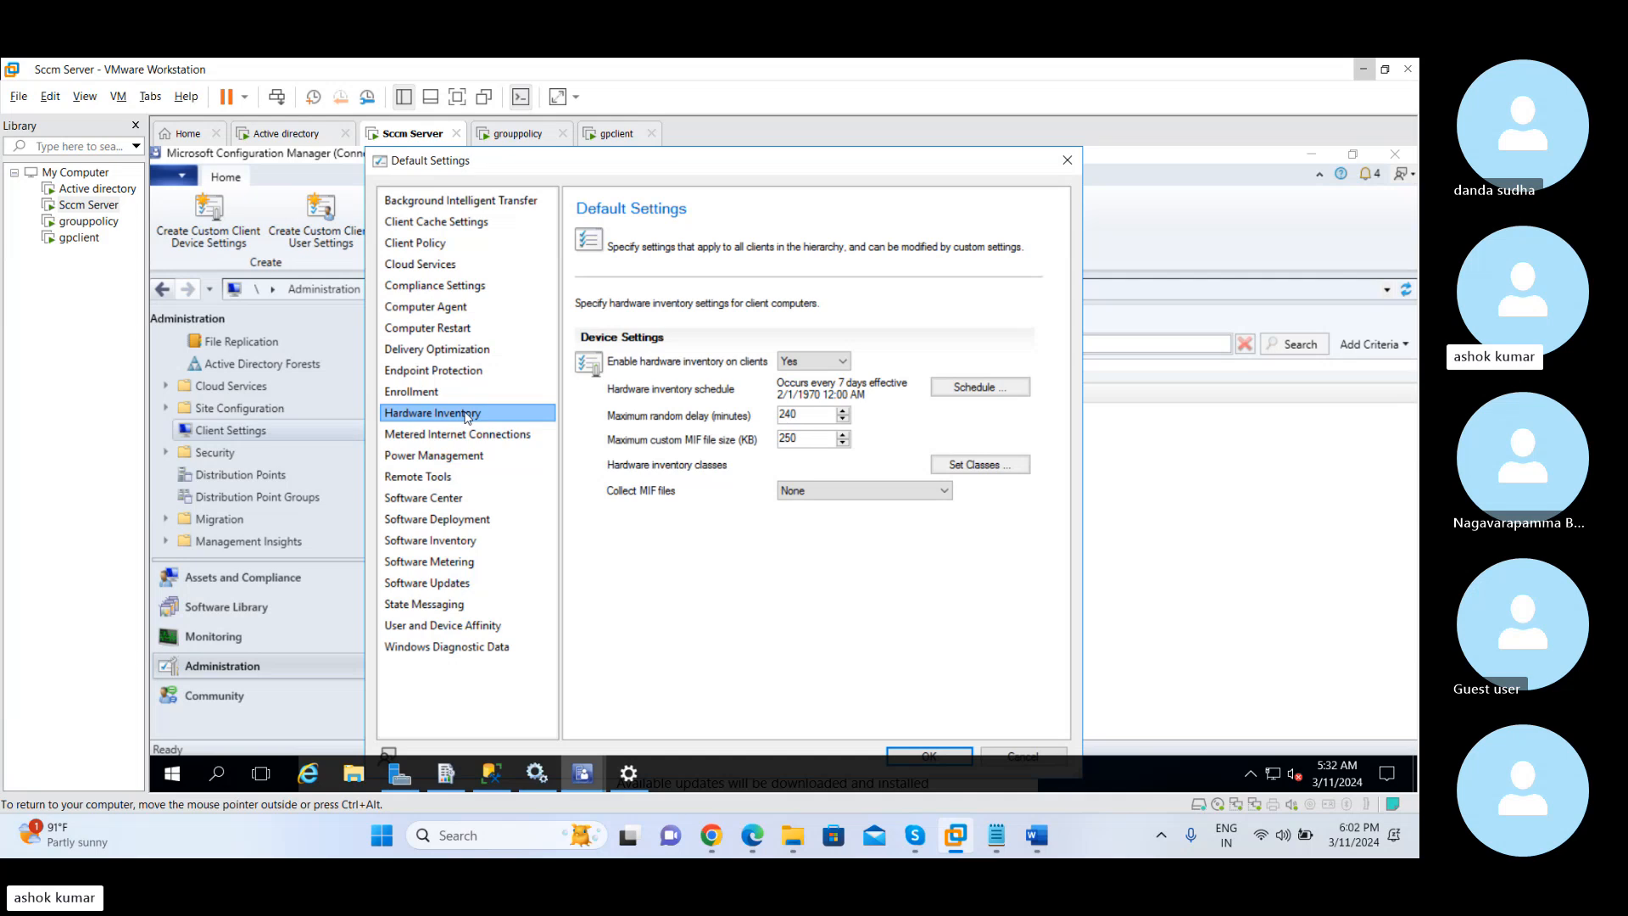
{"action": "left_click", "coordinate": [809, 361]}
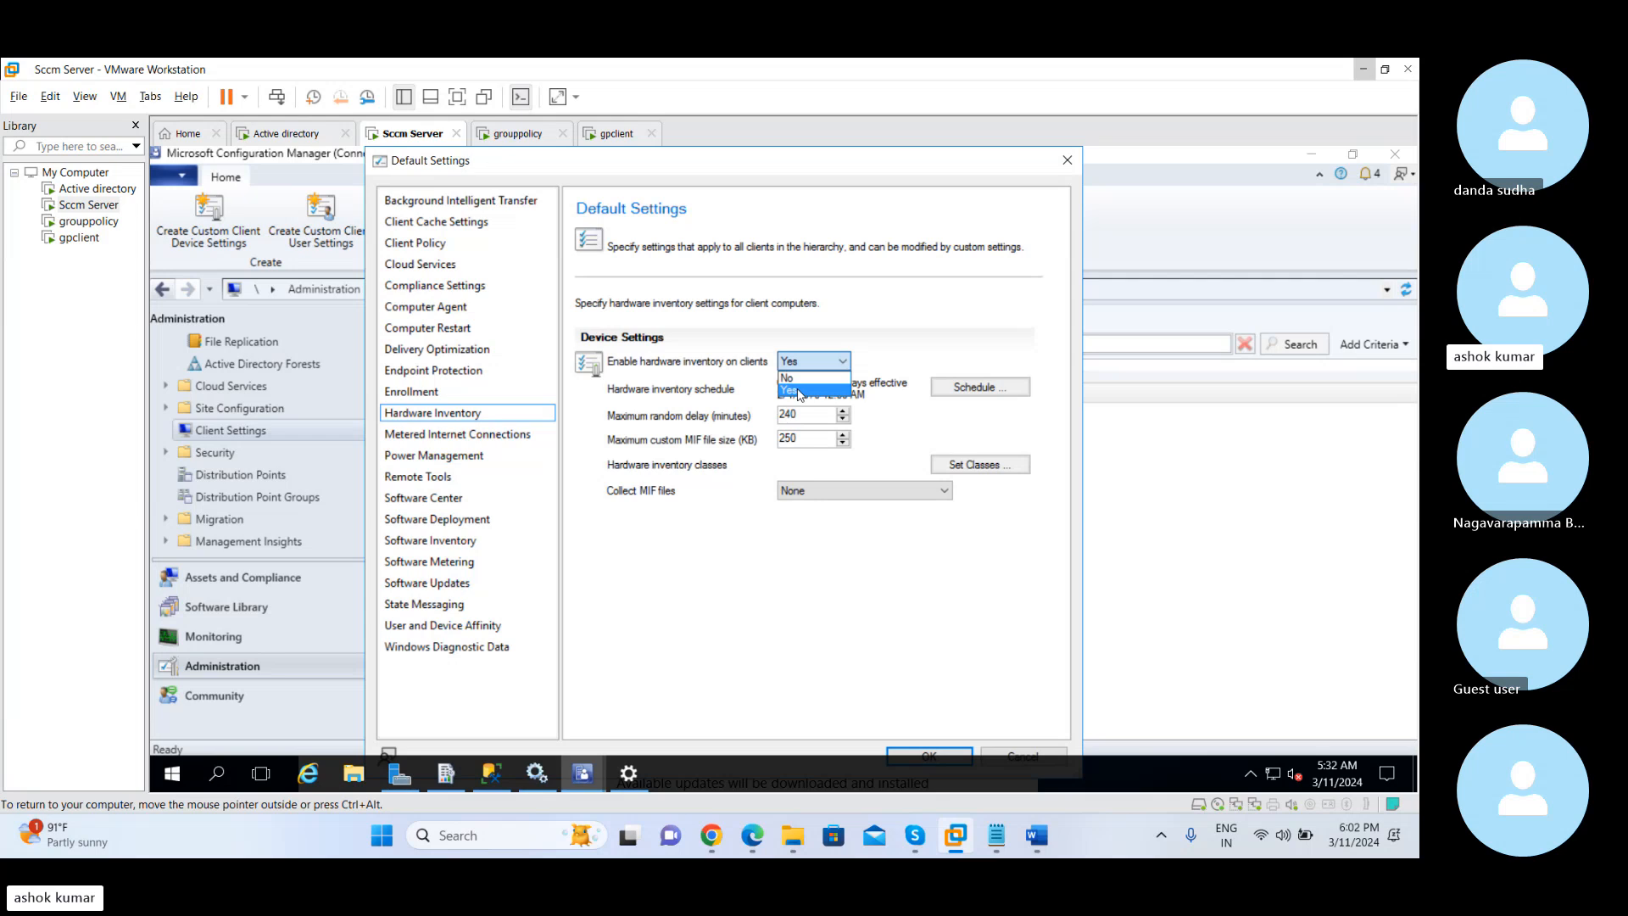
{"action": "left_click", "coordinate": [798, 392]}
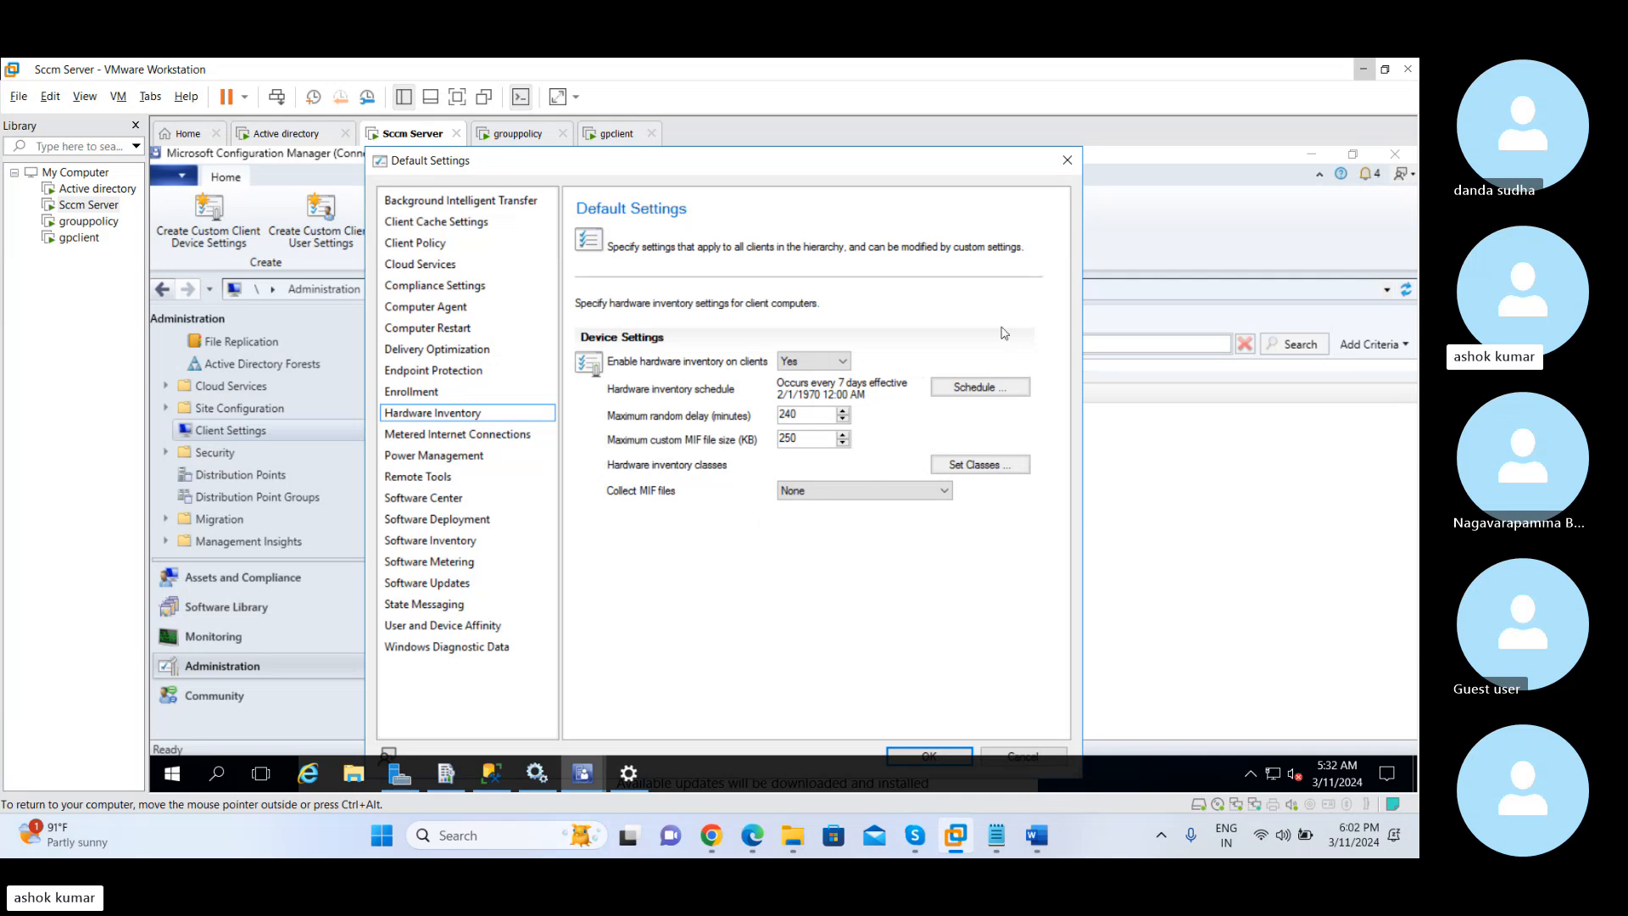
Close the Default Settings window without saving and select the SMS device in the Devices list of Assets and Compliance
{"action": "left_click", "coordinate": [1068, 159]}
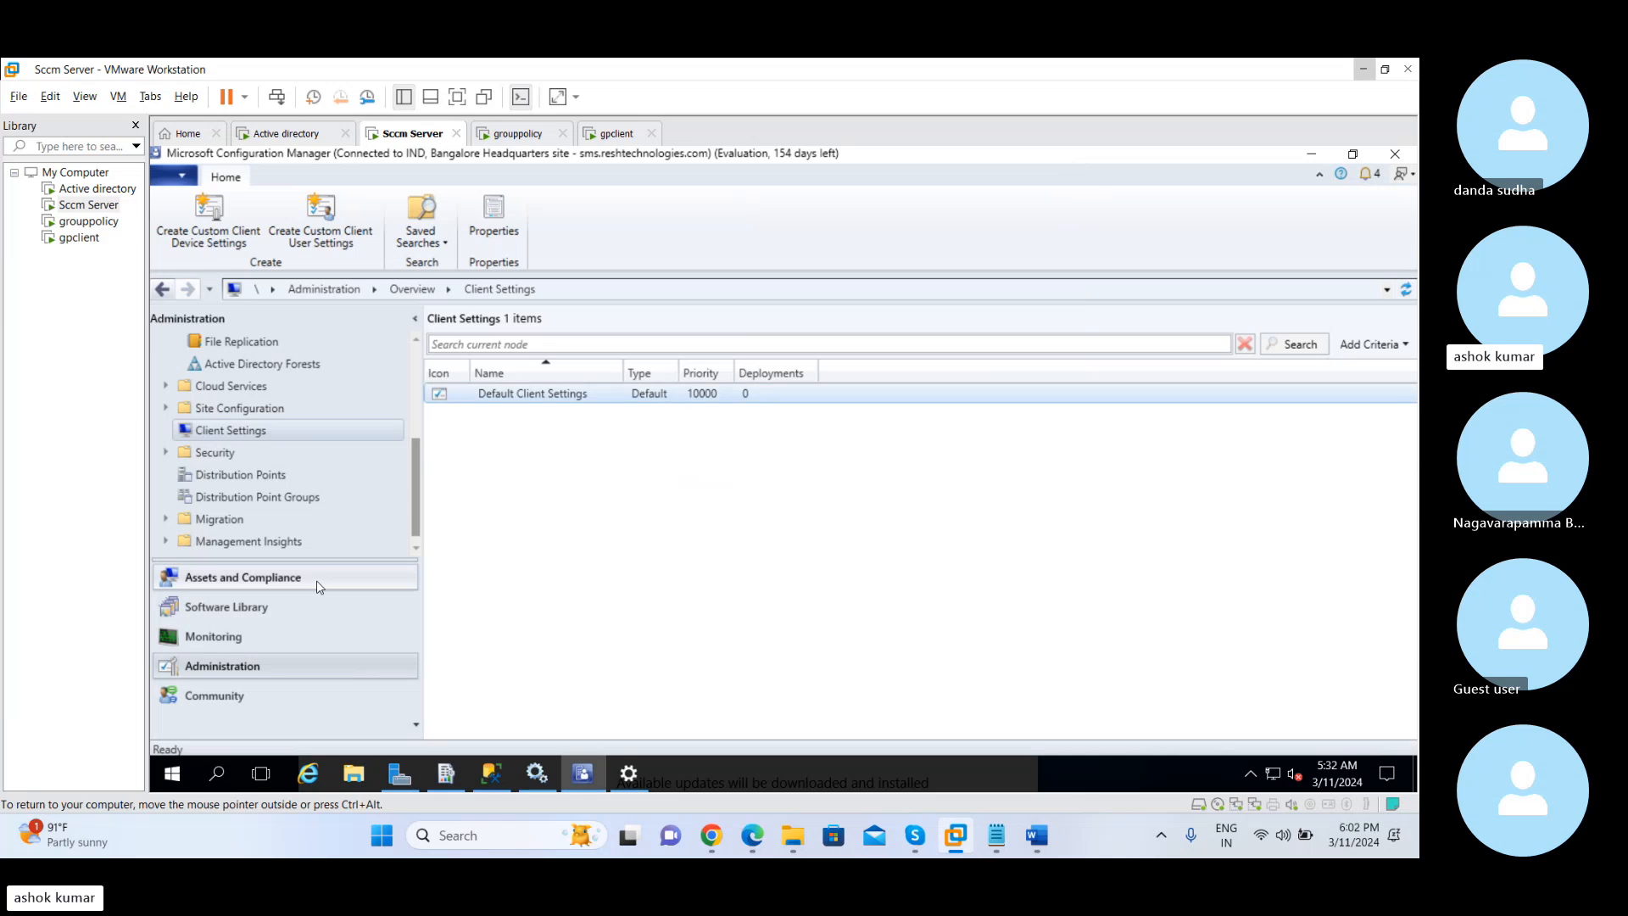
{"action": "left_click", "coordinate": [243, 581]}
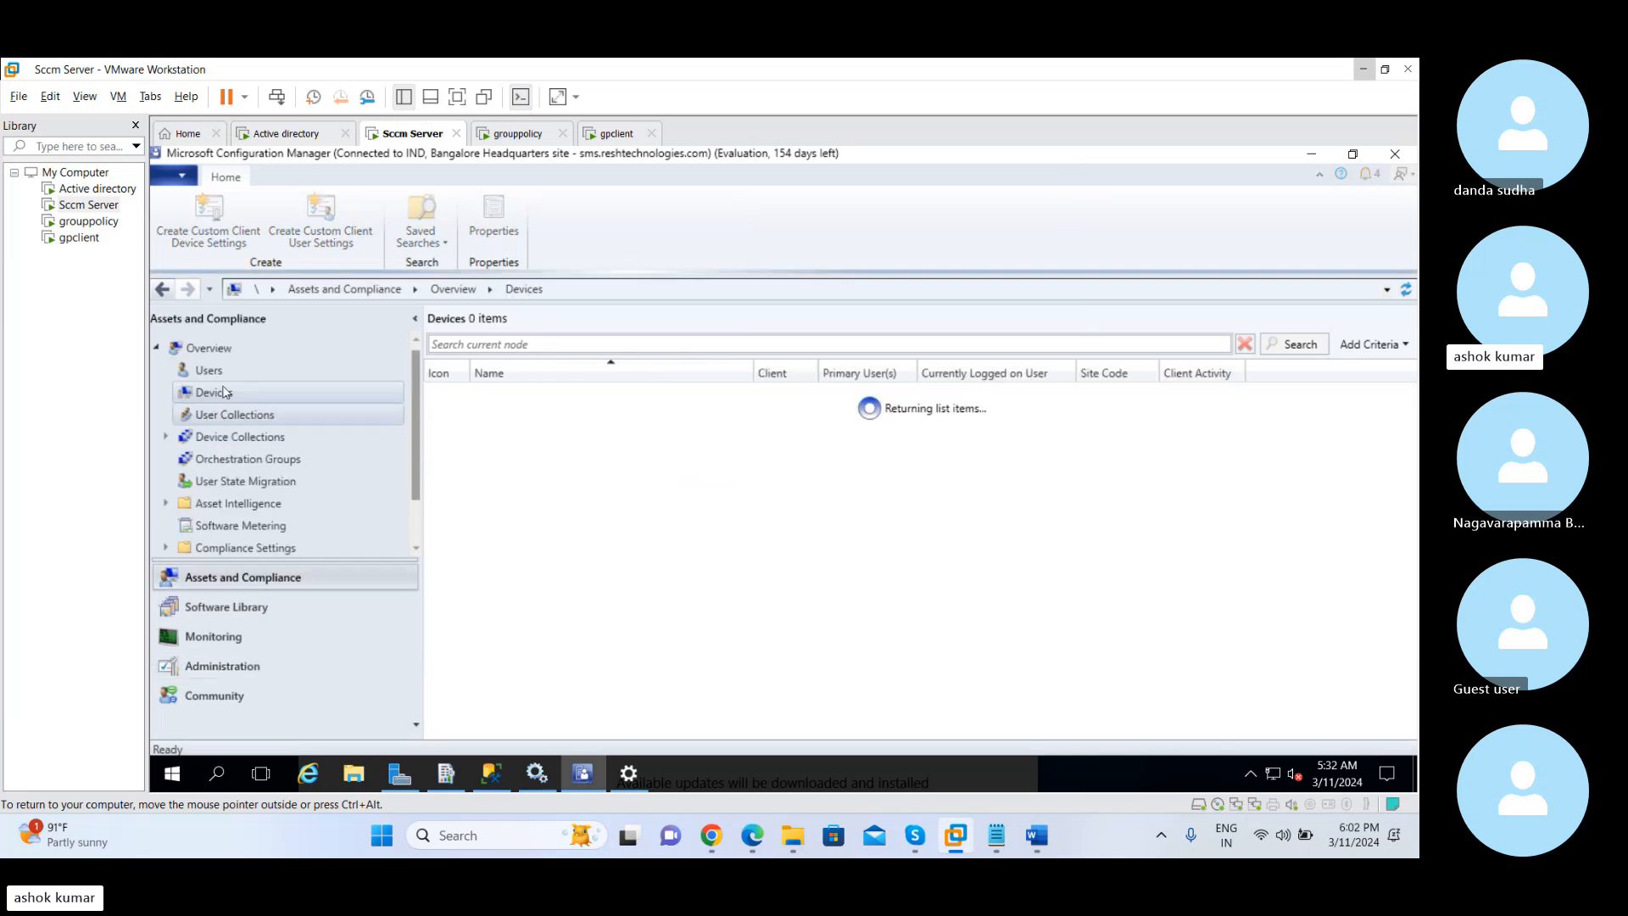
{"action": "left_click", "coordinate": [509, 434]}
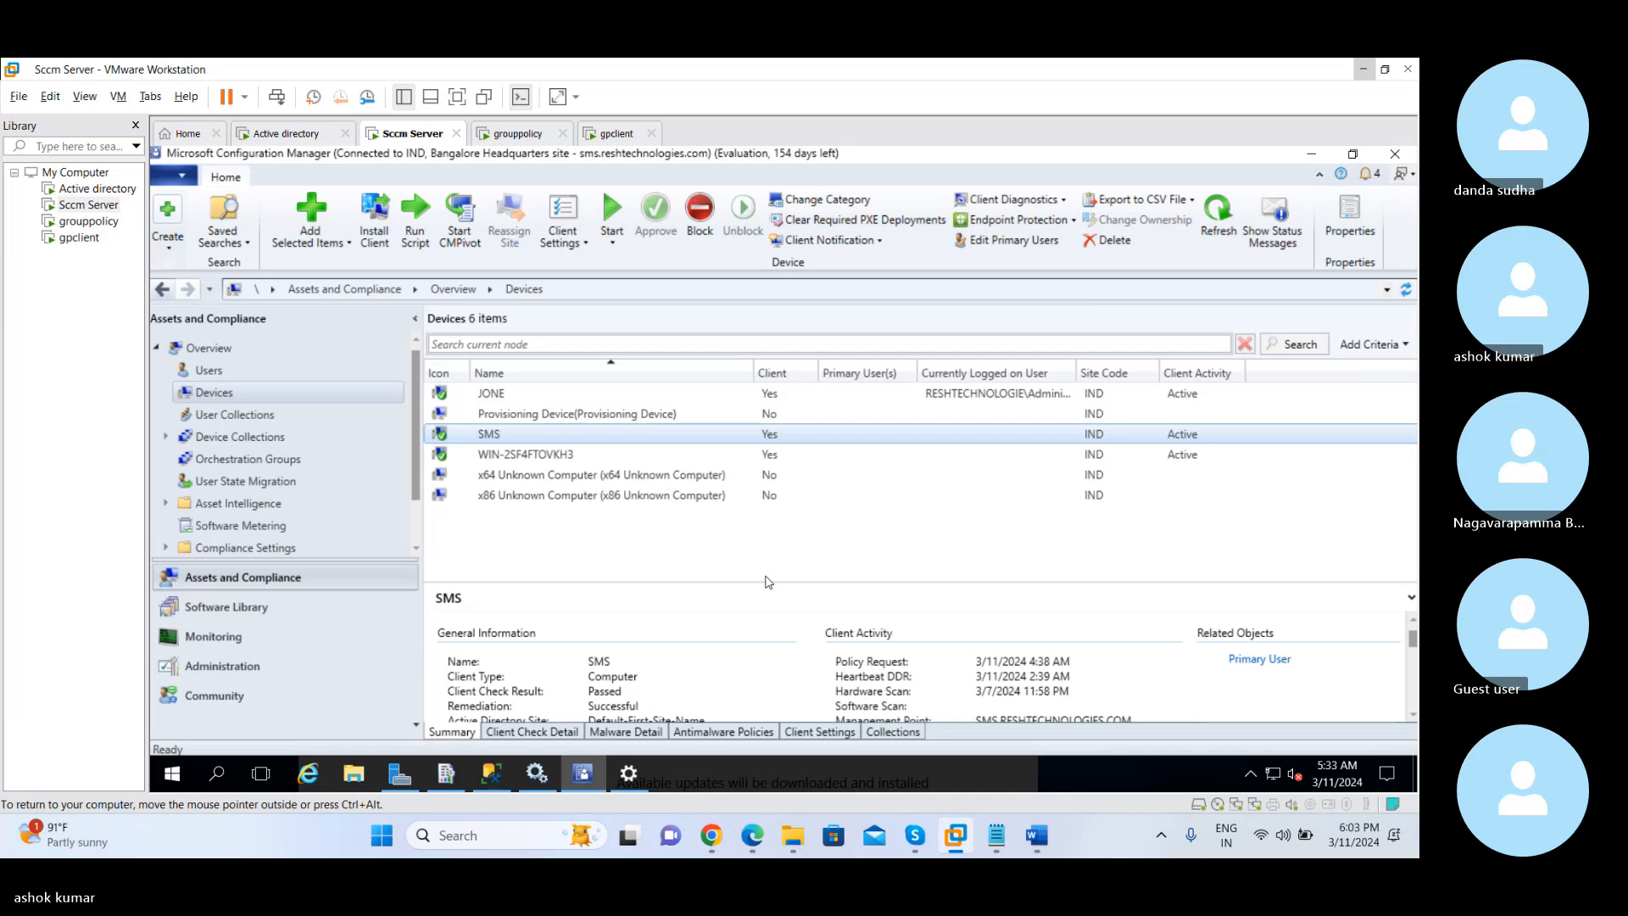
Enlarge the details pane of the SMS device and check its last Hardware Scan date under Client Activity
{"action": "left_click_drag", "start_coordinate": [765, 584], "coordinate": [741, 511]}
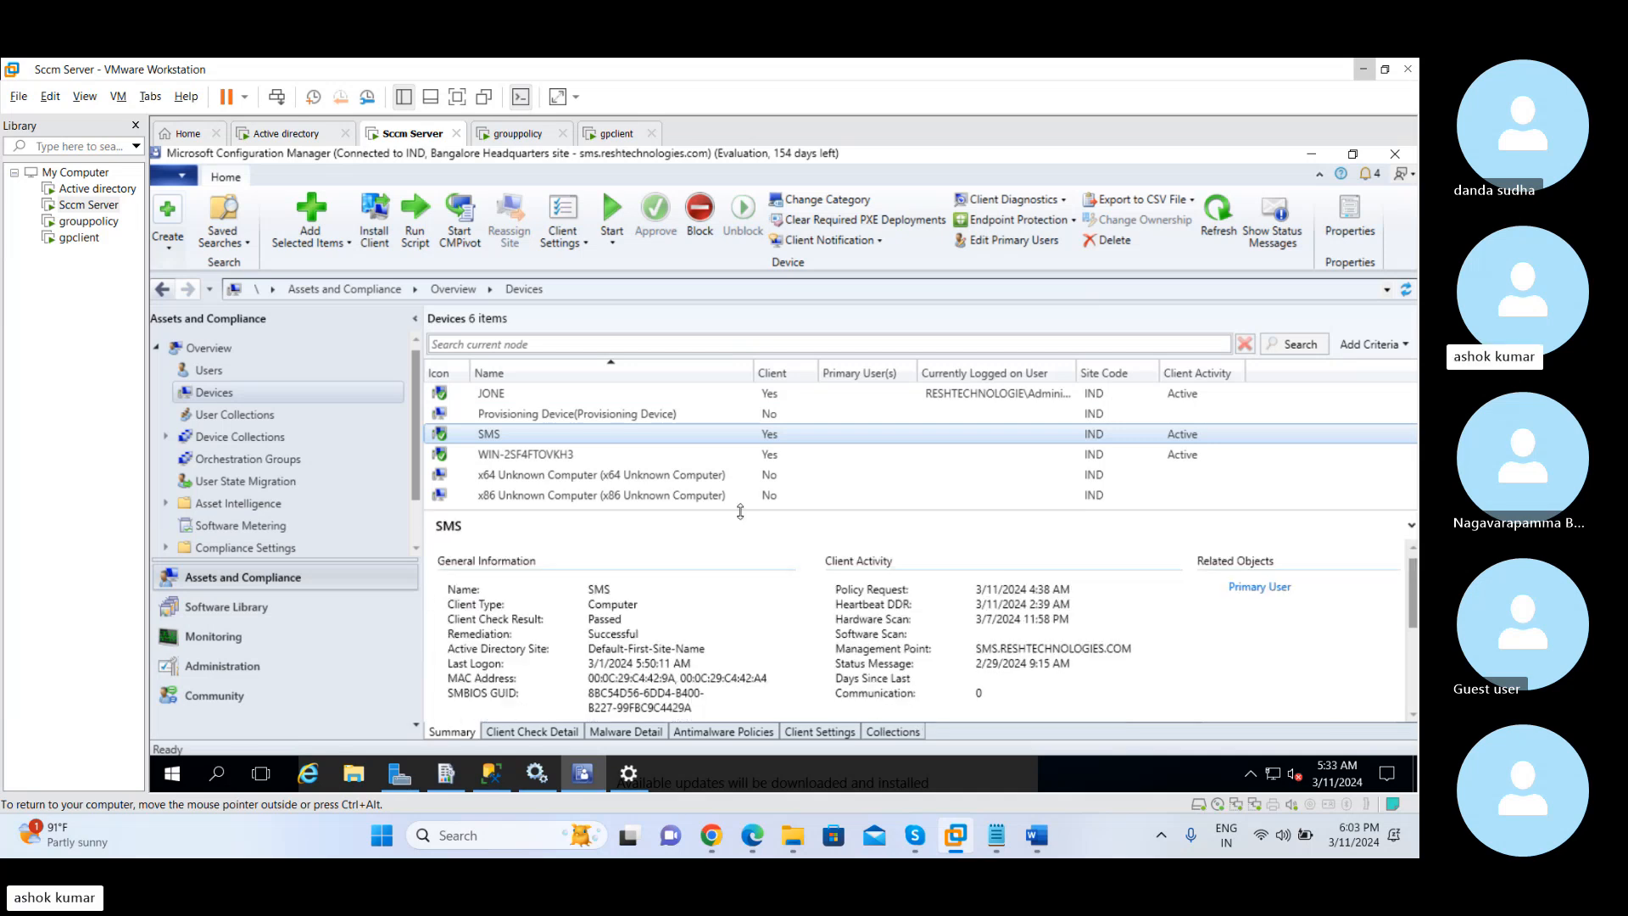
{"action": "double_click", "coordinate": [999, 621]}
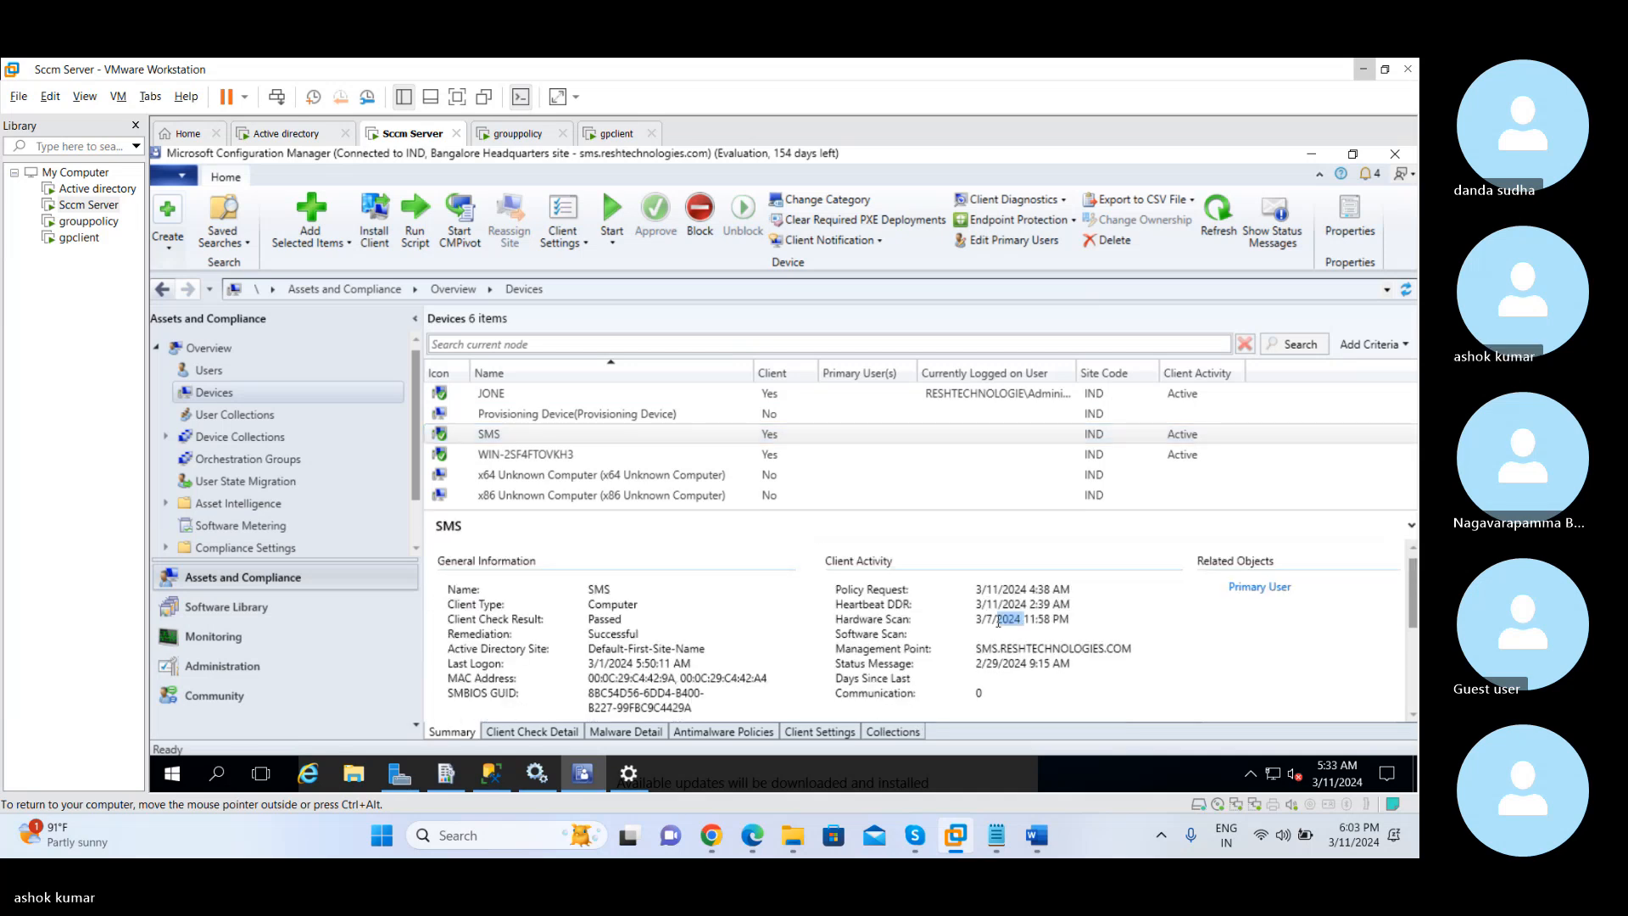
{"action": "mouse_move", "coordinate": [980, 619]}
{"action": "left_mouse_down"}
{"action": "mouse_move", "coordinate": [1070, 621]}
{"action": "mouse_move", "coordinate": [971, 626]}
{"action": "mouse_move", "coordinate": [1048, 623]}
{"action": "mouse_move", "coordinate": [986, 620]}
{"action": "left_mouse_up"}
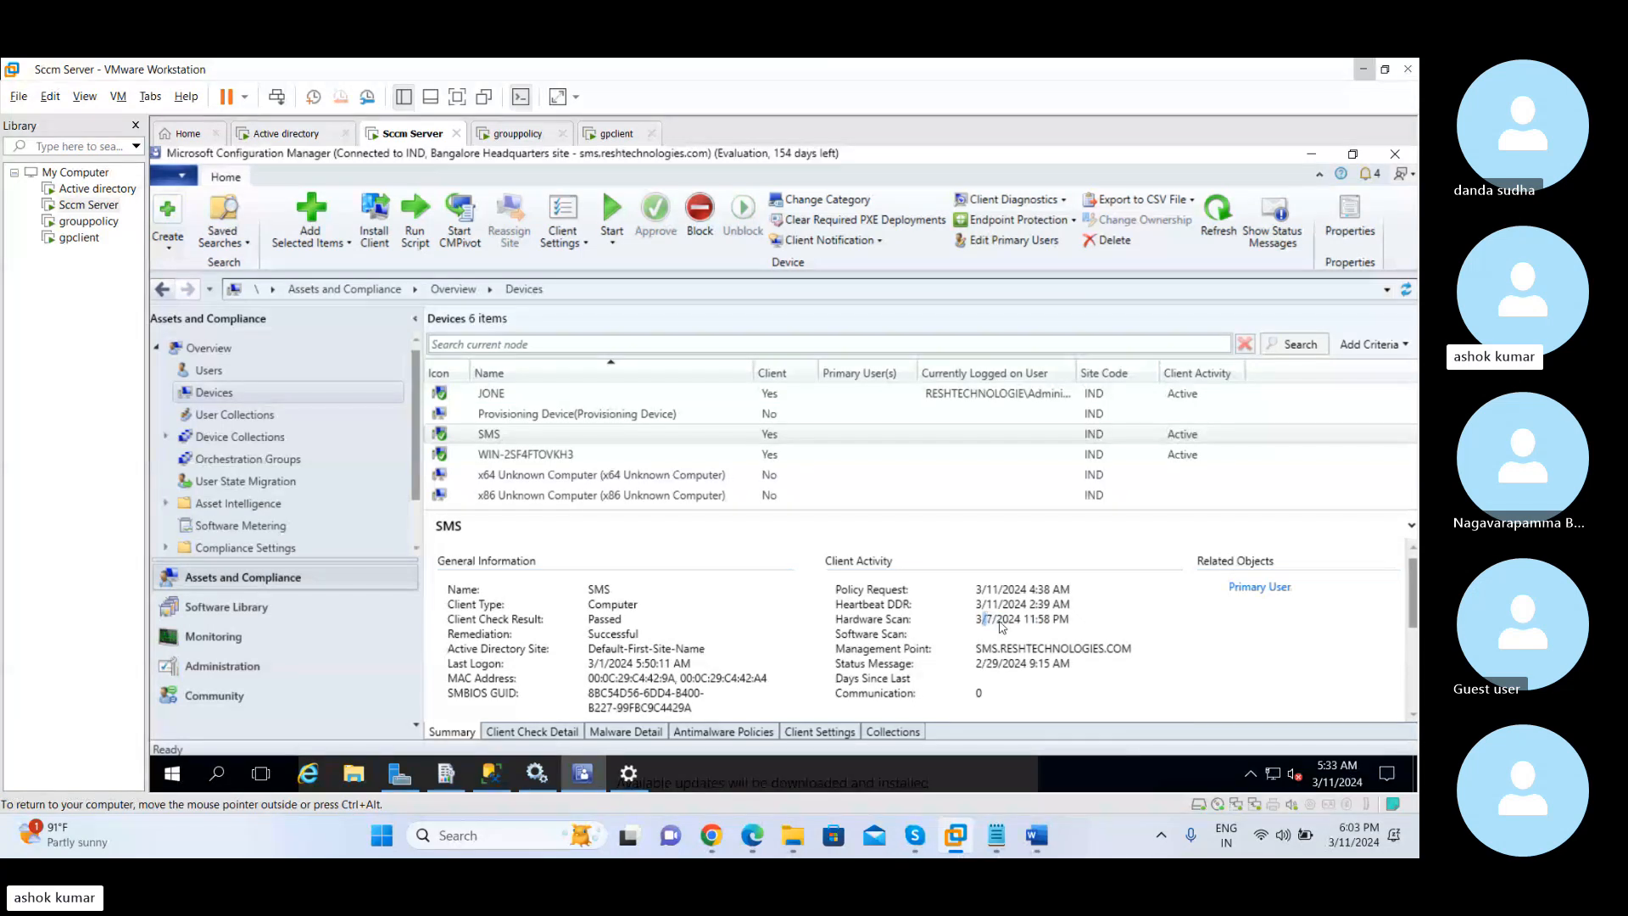
Start Resource Explorer for the SMS device
{"action": "left_click", "coordinate": [808, 436]}
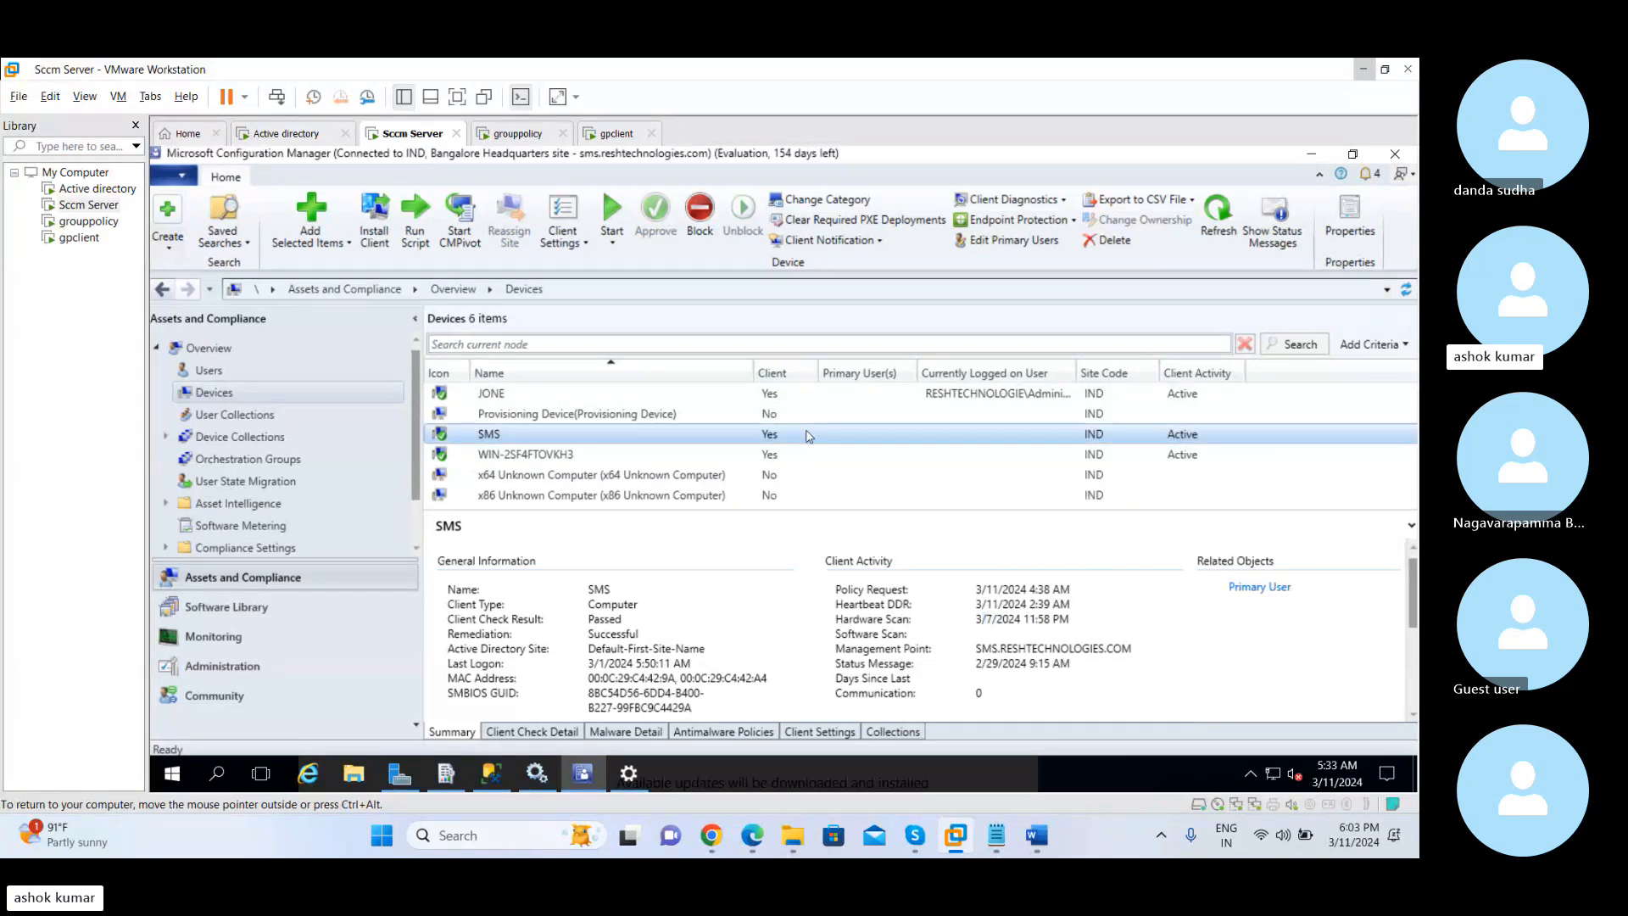
{"action": "right_click", "coordinate": [807, 436]}
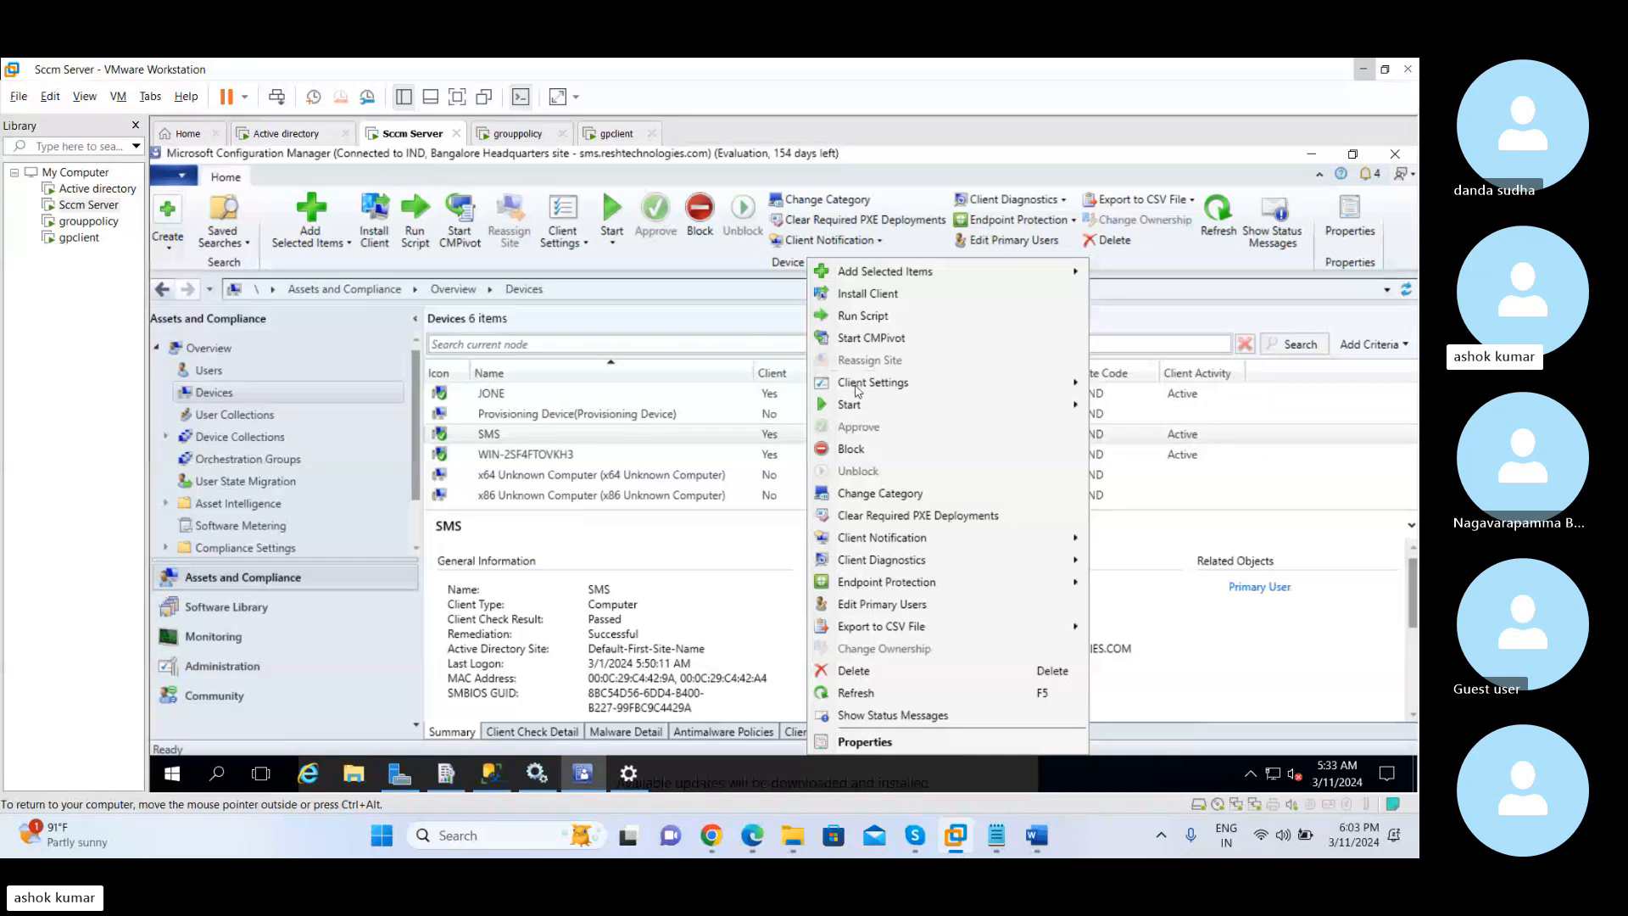
{"action": "mouse_move", "coordinate": [856, 411]}
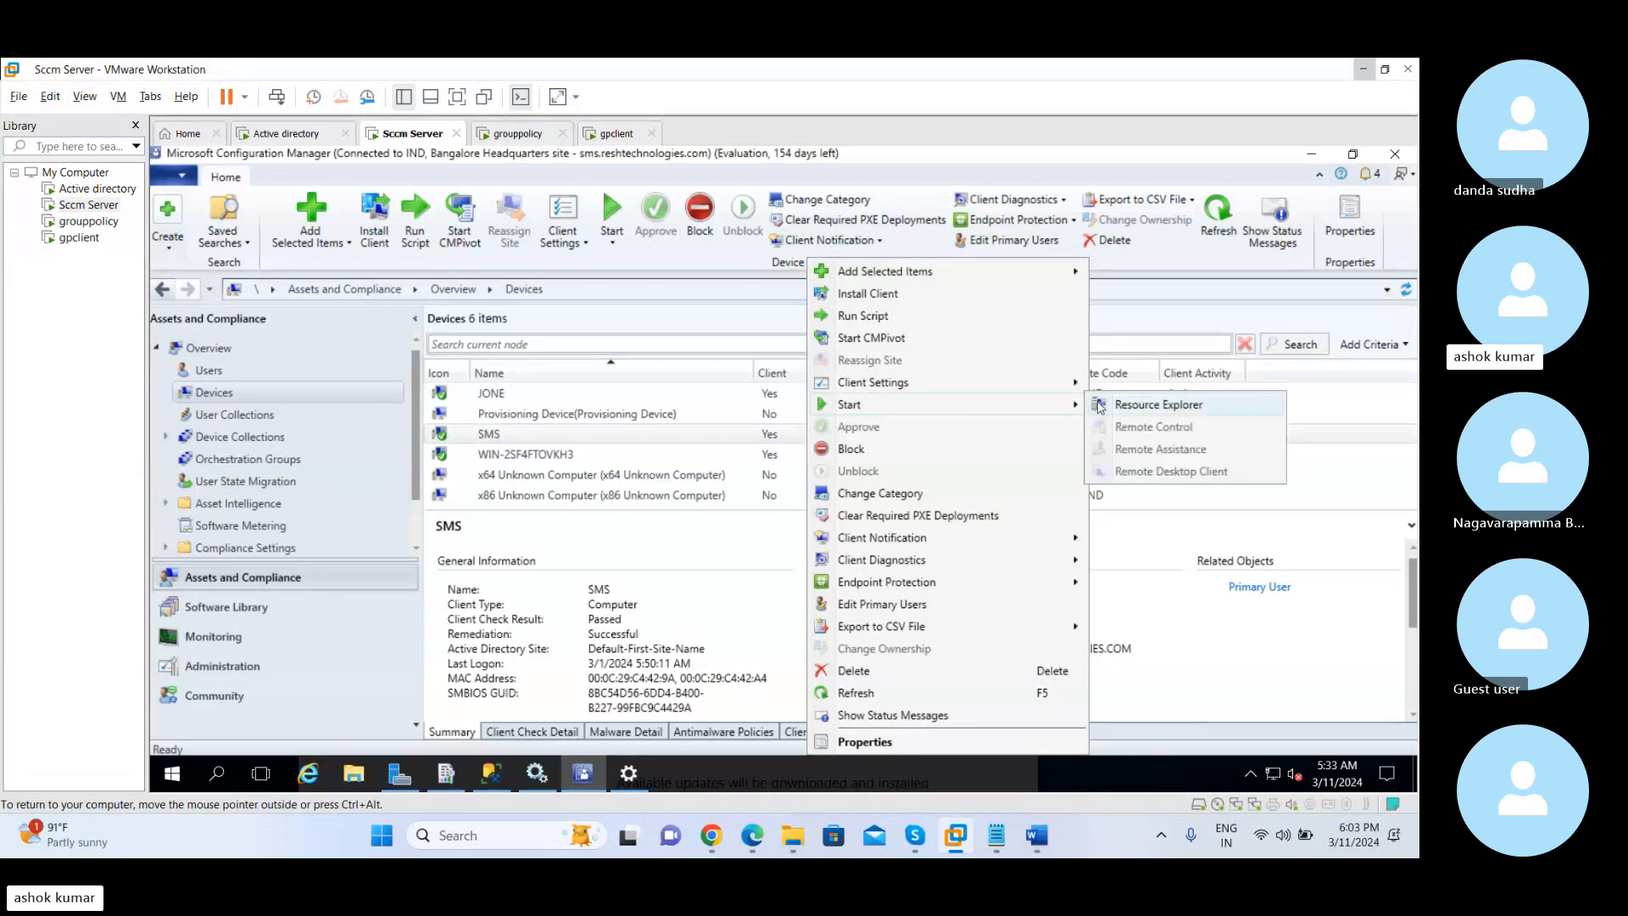
{"action": "left_click", "coordinate": [1158, 404]}
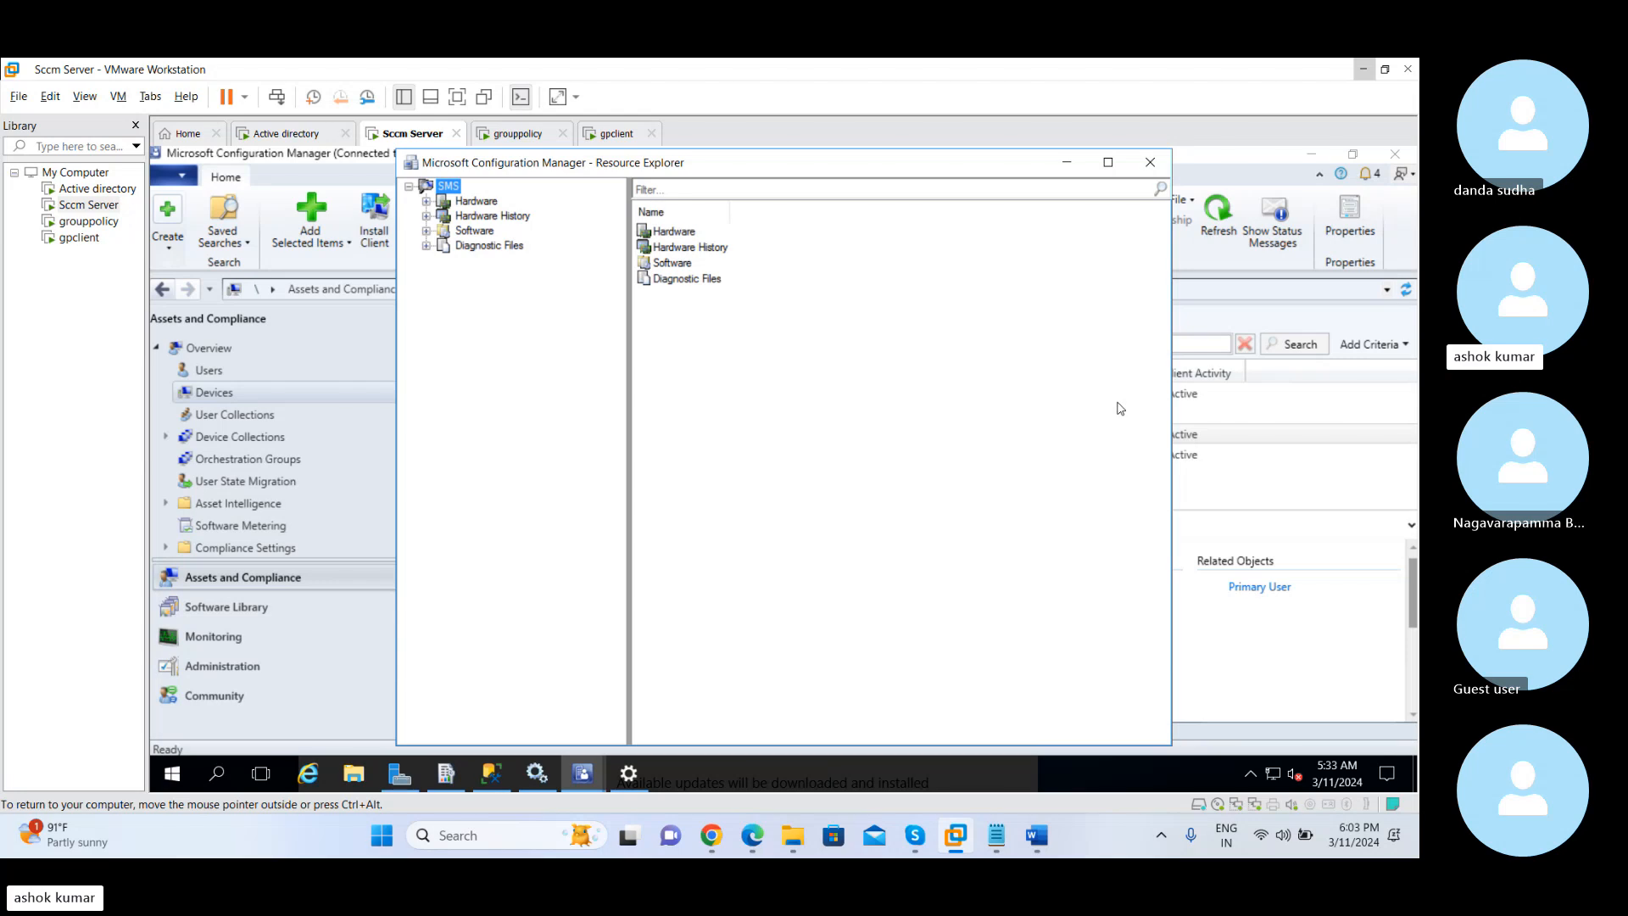
Expand the Hardware node of SMS and view its Disk Drives, Disk Partitions and Operating System inventory
{"action": "left_click", "coordinate": [426, 202]}
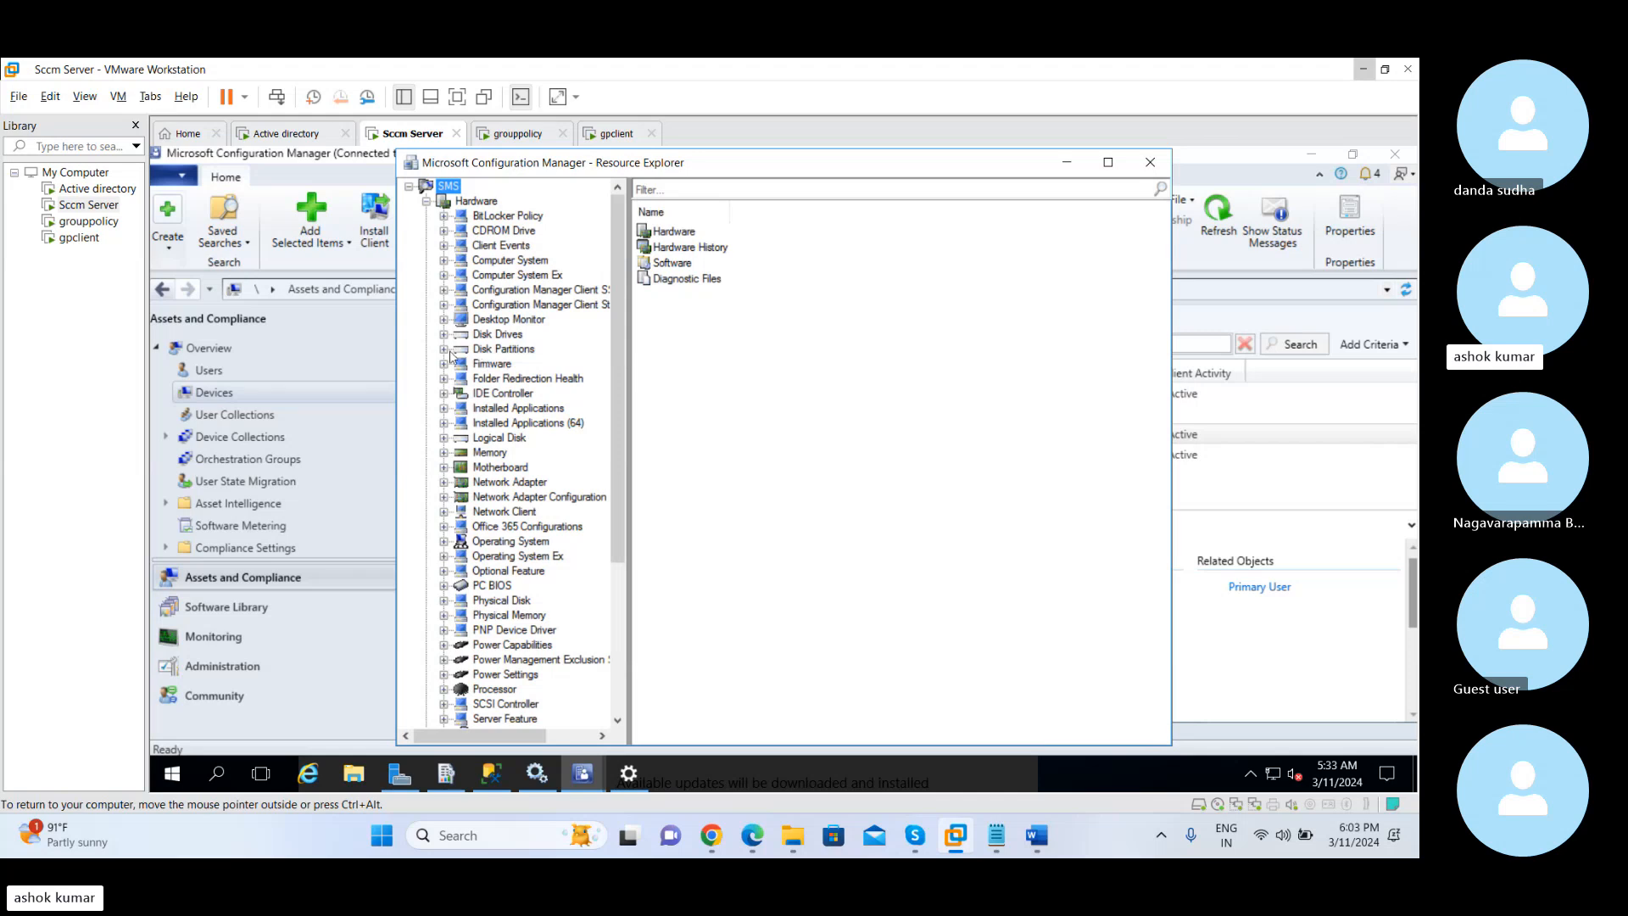
{"action": "left_click", "coordinate": [487, 336]}
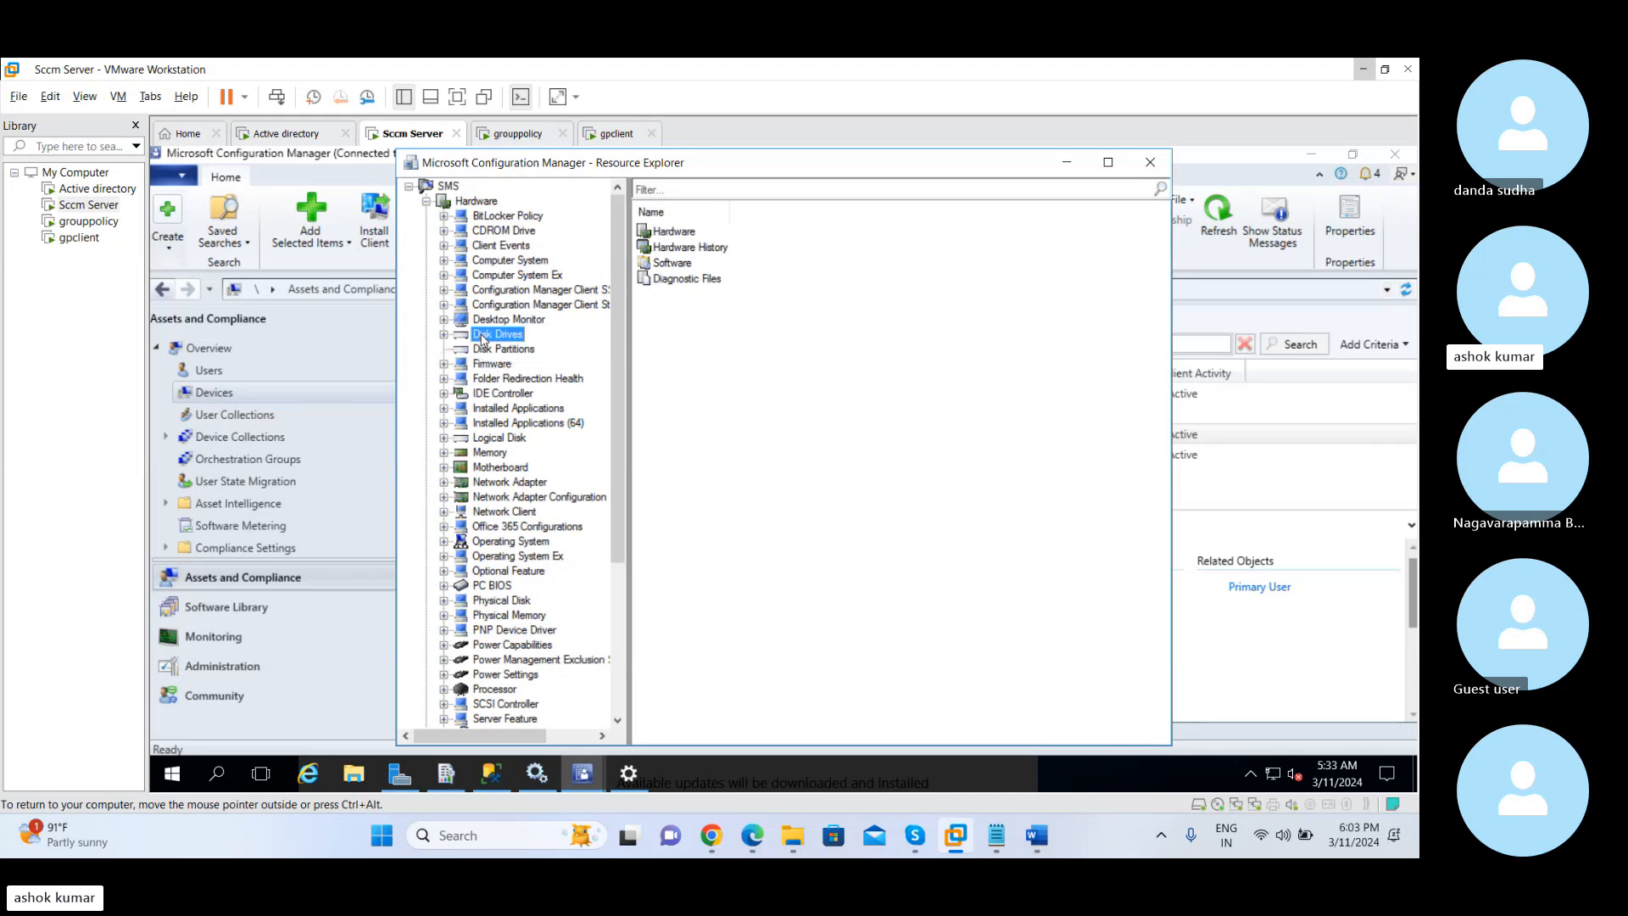
{"action": "left_click", "coordinate": [490, 349]}
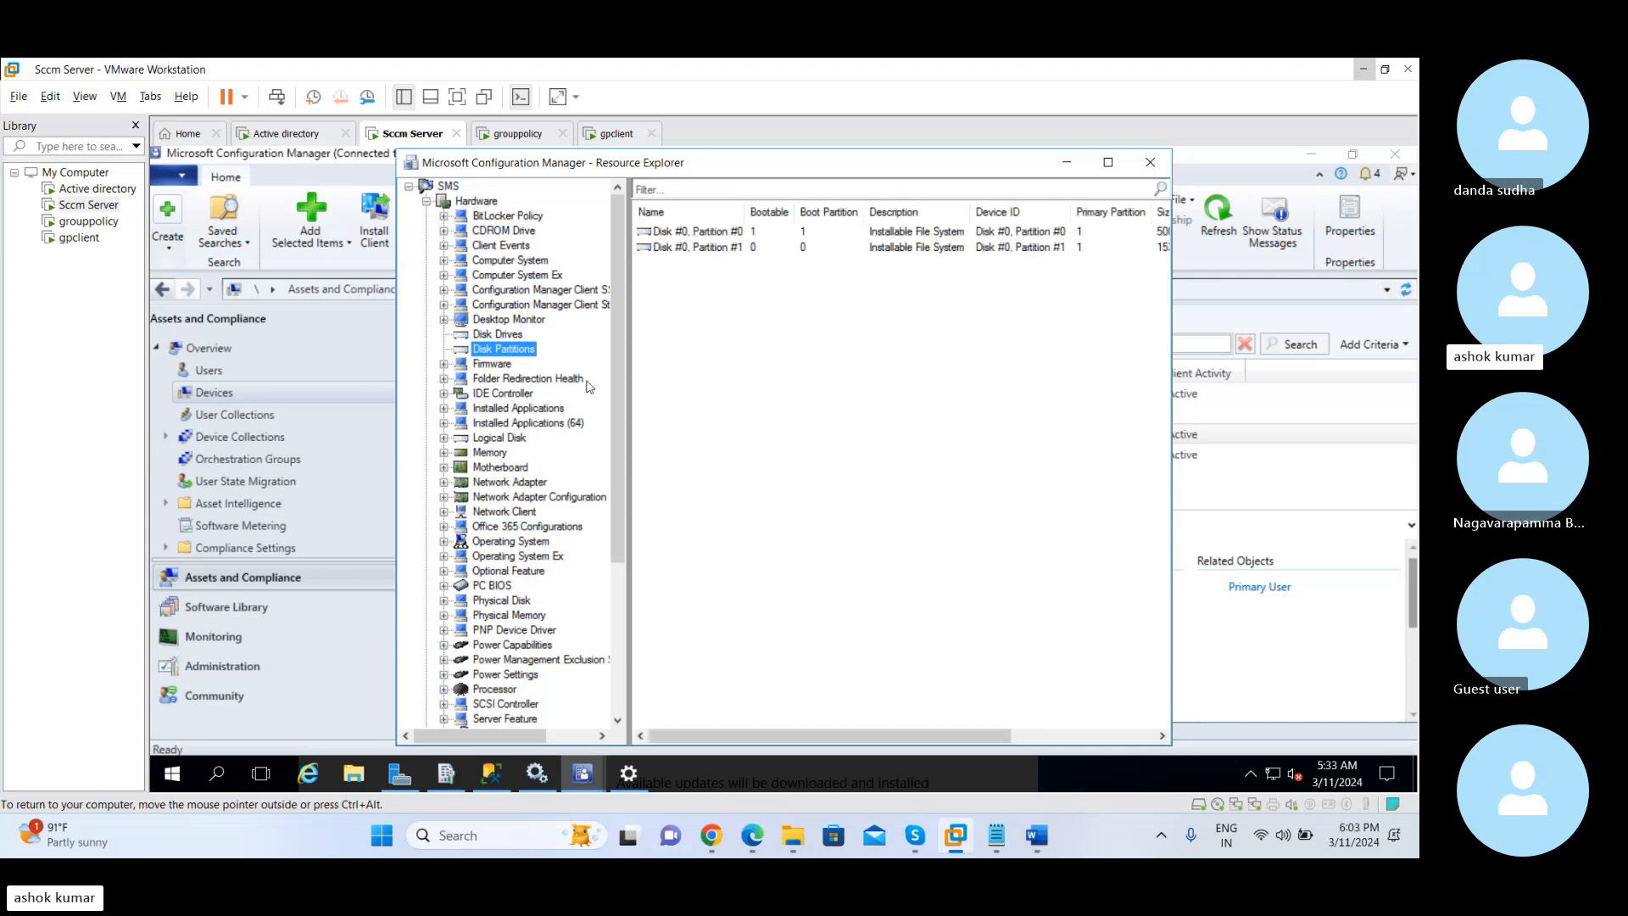
{"action": "left_click", "coordinate": [512, 543]}
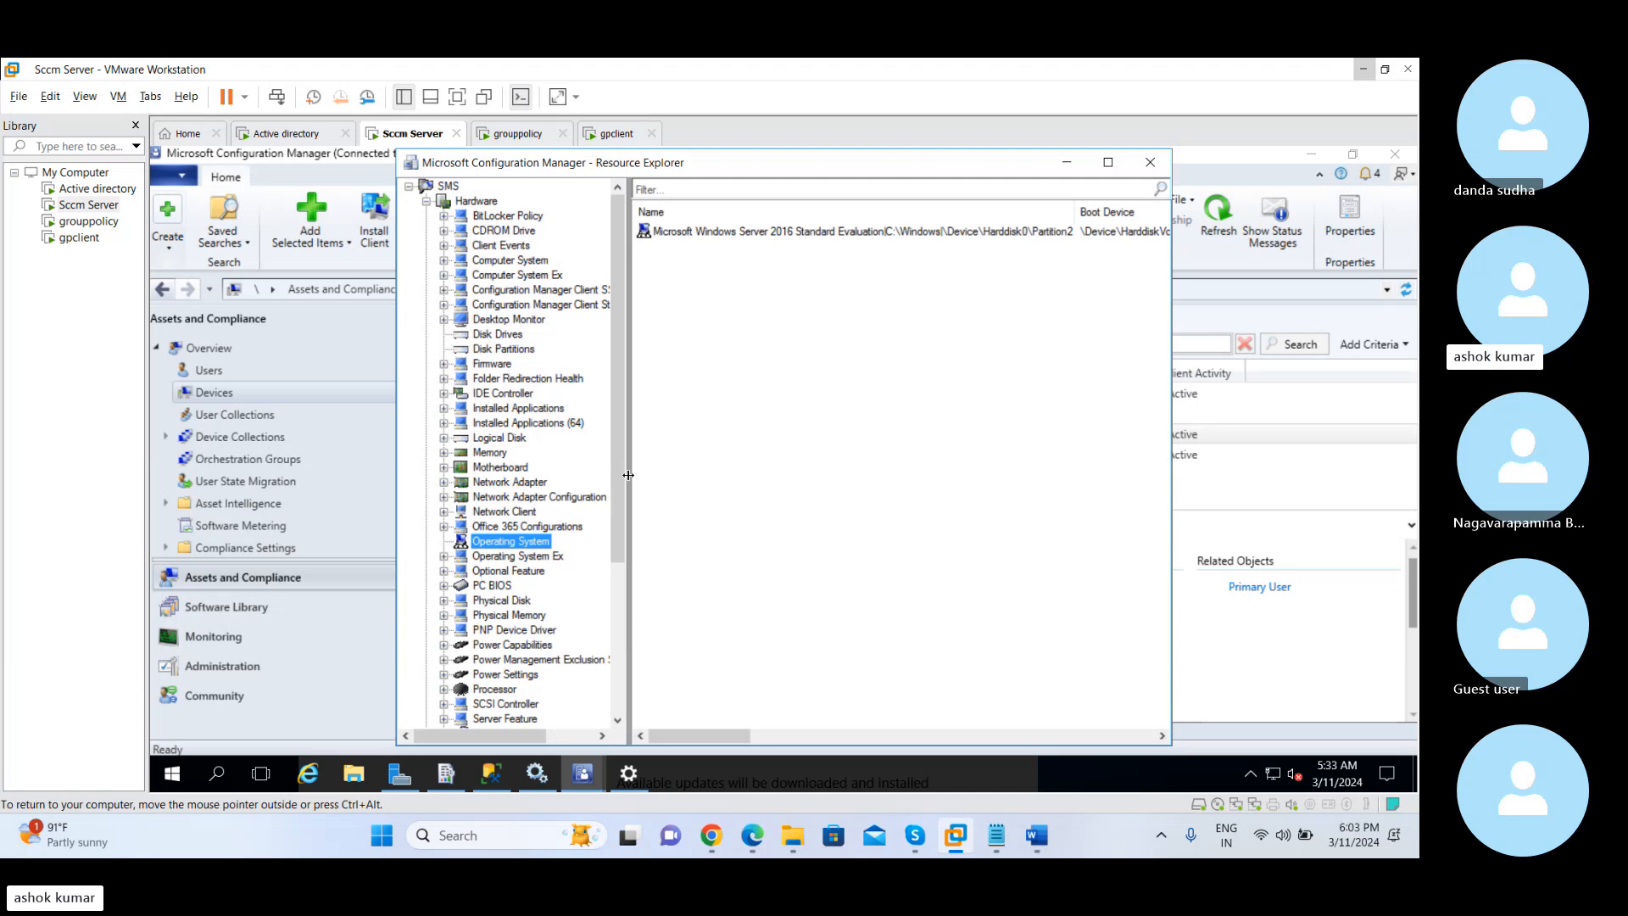
Widen the class tree, look through the Installed Applications and Memory inventory, and close Resource Explorer
{"action": "left_click_drag", "start_coordinate": [627, 479], "coordinate": [760, 483]}
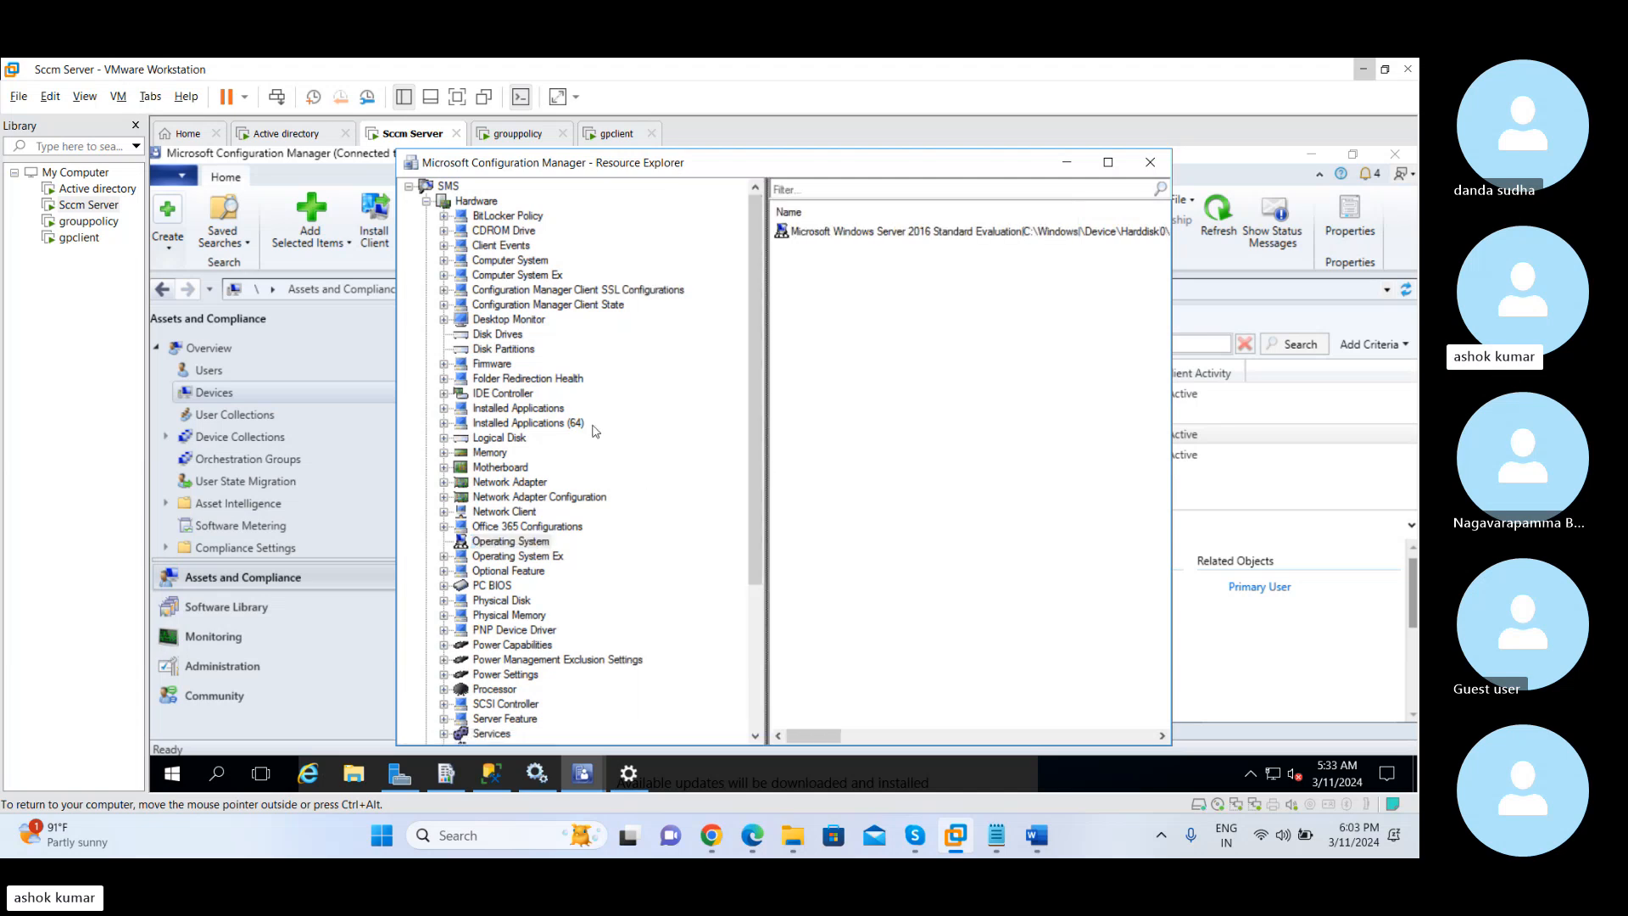
{"action": "left_click", "coordinate": [534, 410]}
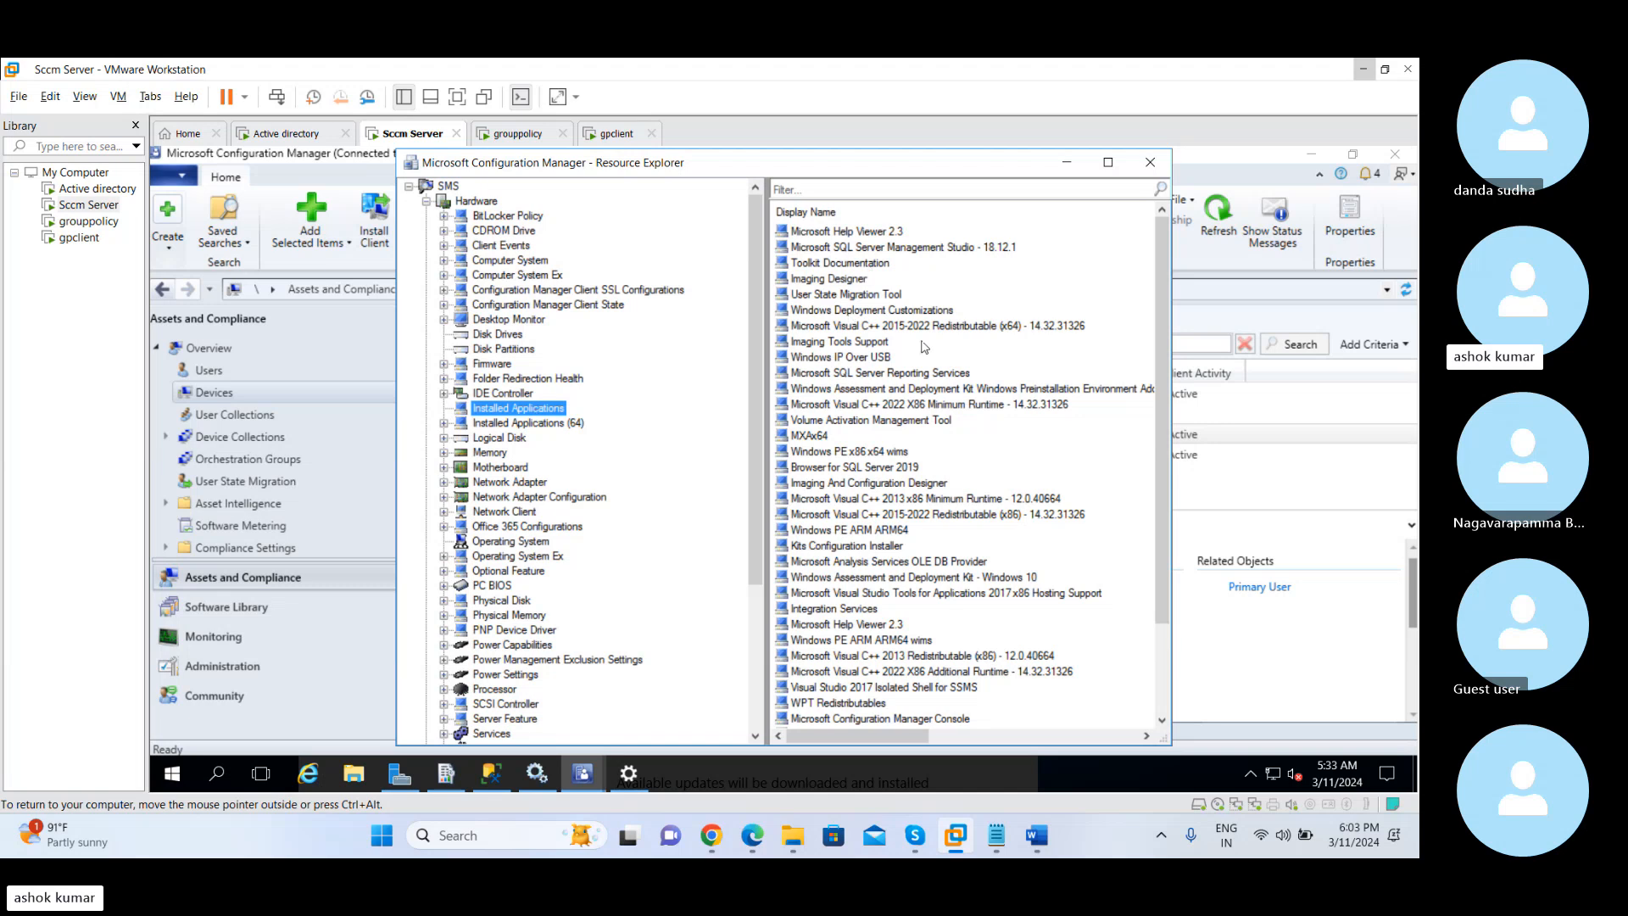
{"action": "left_click_drag", "start_coordinate": [1165, 421], "coordinate": [1160, 296]}
{"action": "left_click", "coordinate": [491, 454]}
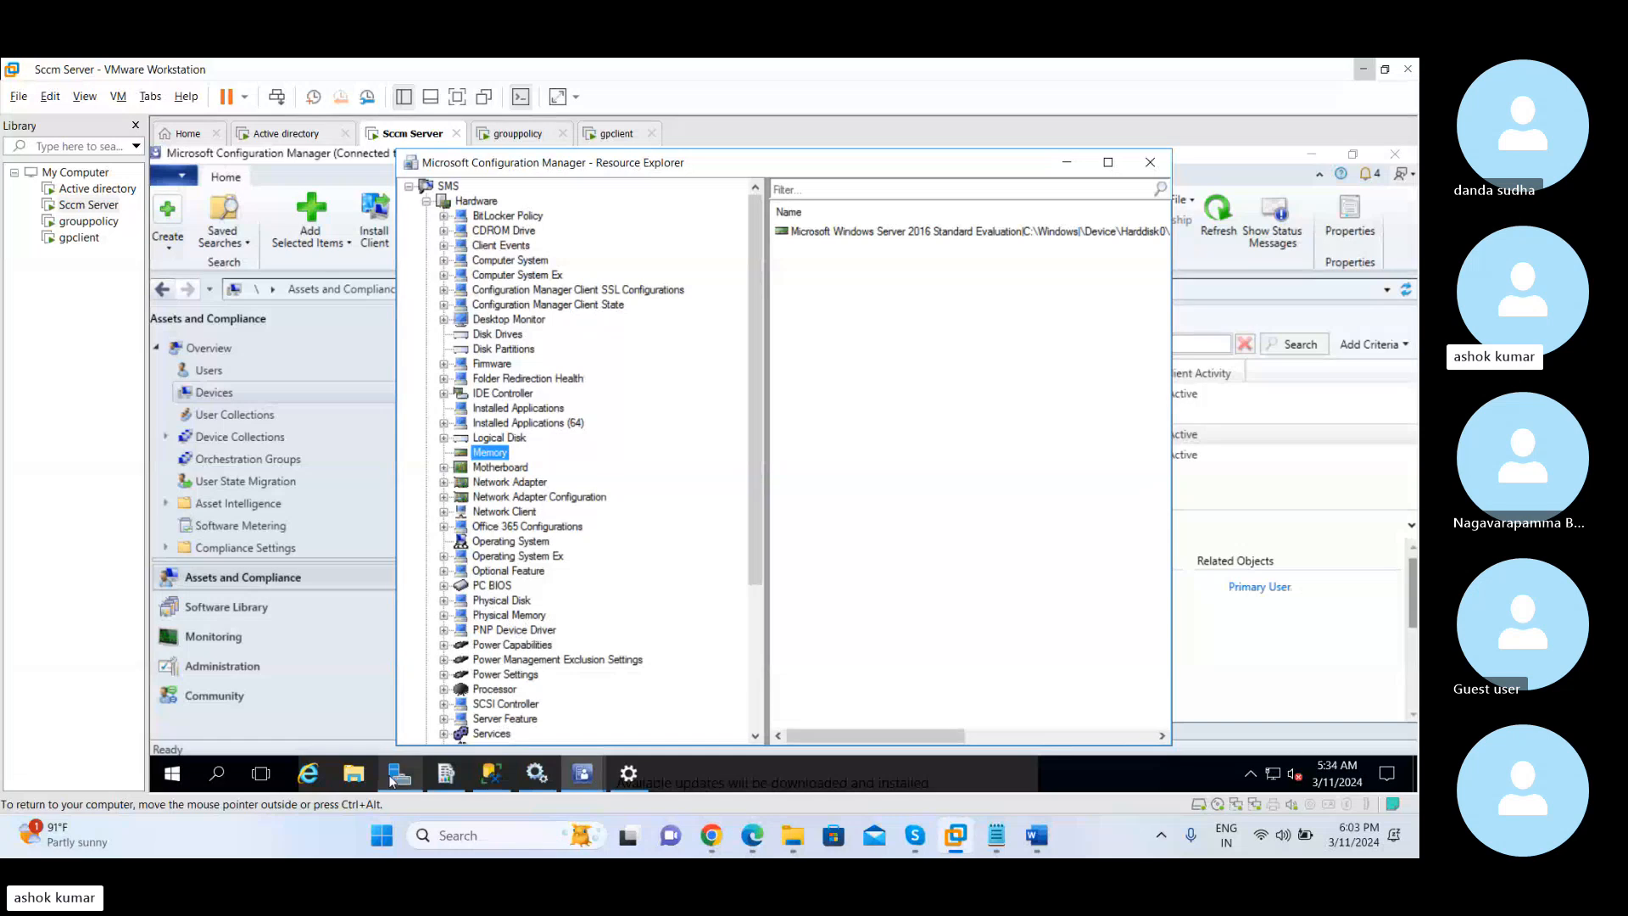
{"action": "left_click", "coordinate": [1158, 168]}
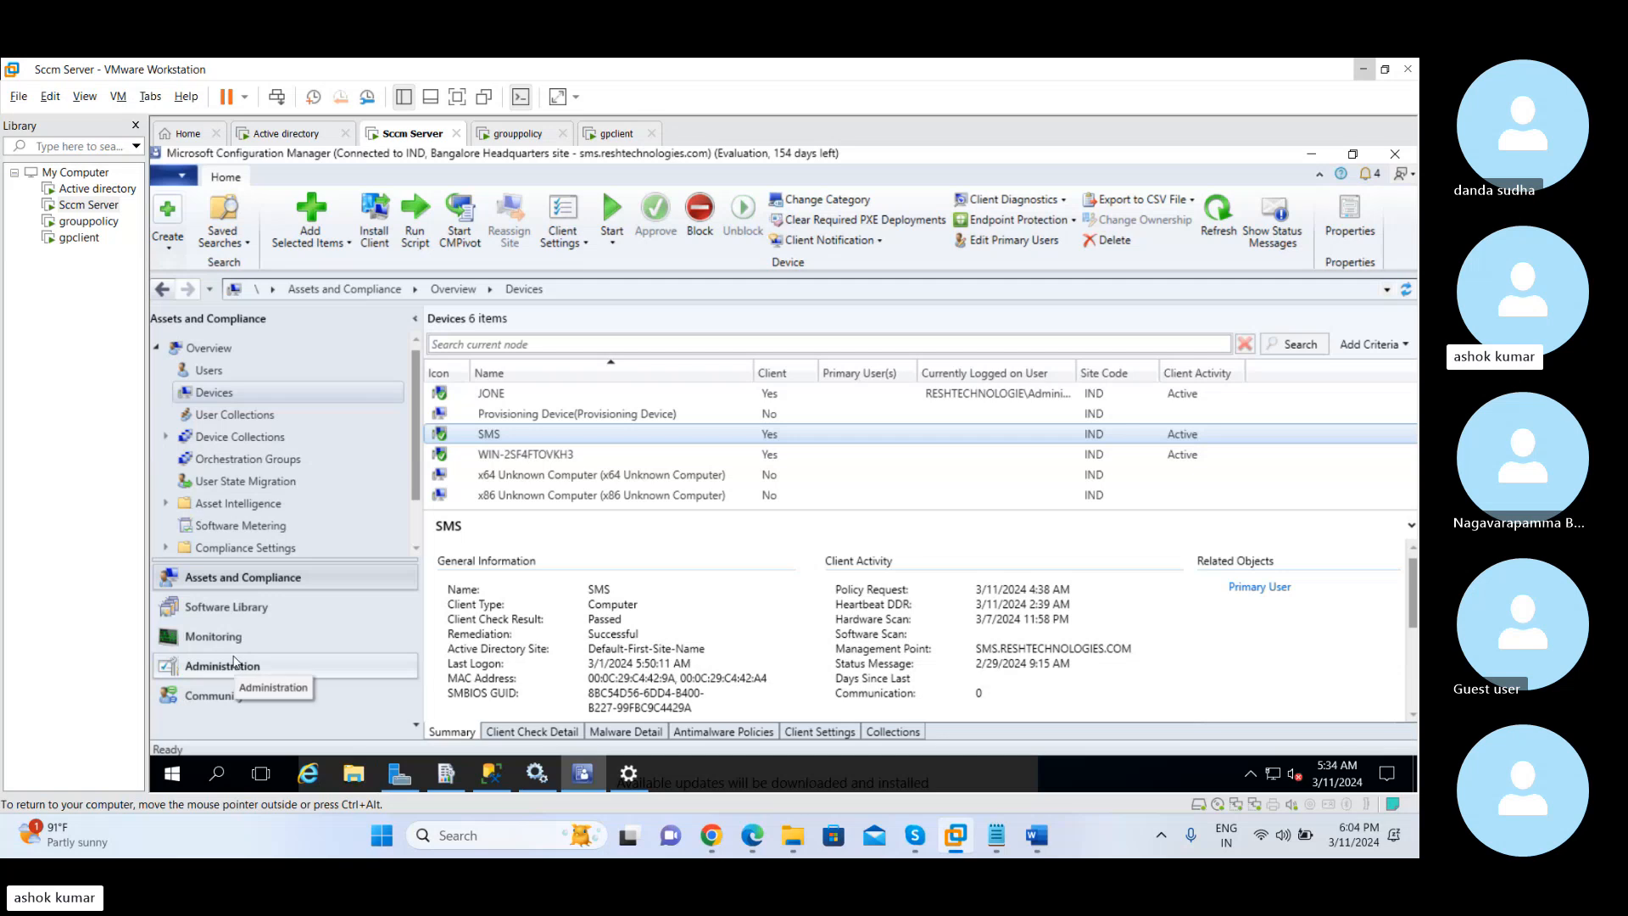
Return to Client Settings in the Administration workspace and open the properties of Default Client Settings
{"action": "left_click", "coordinate": [235, 662]}
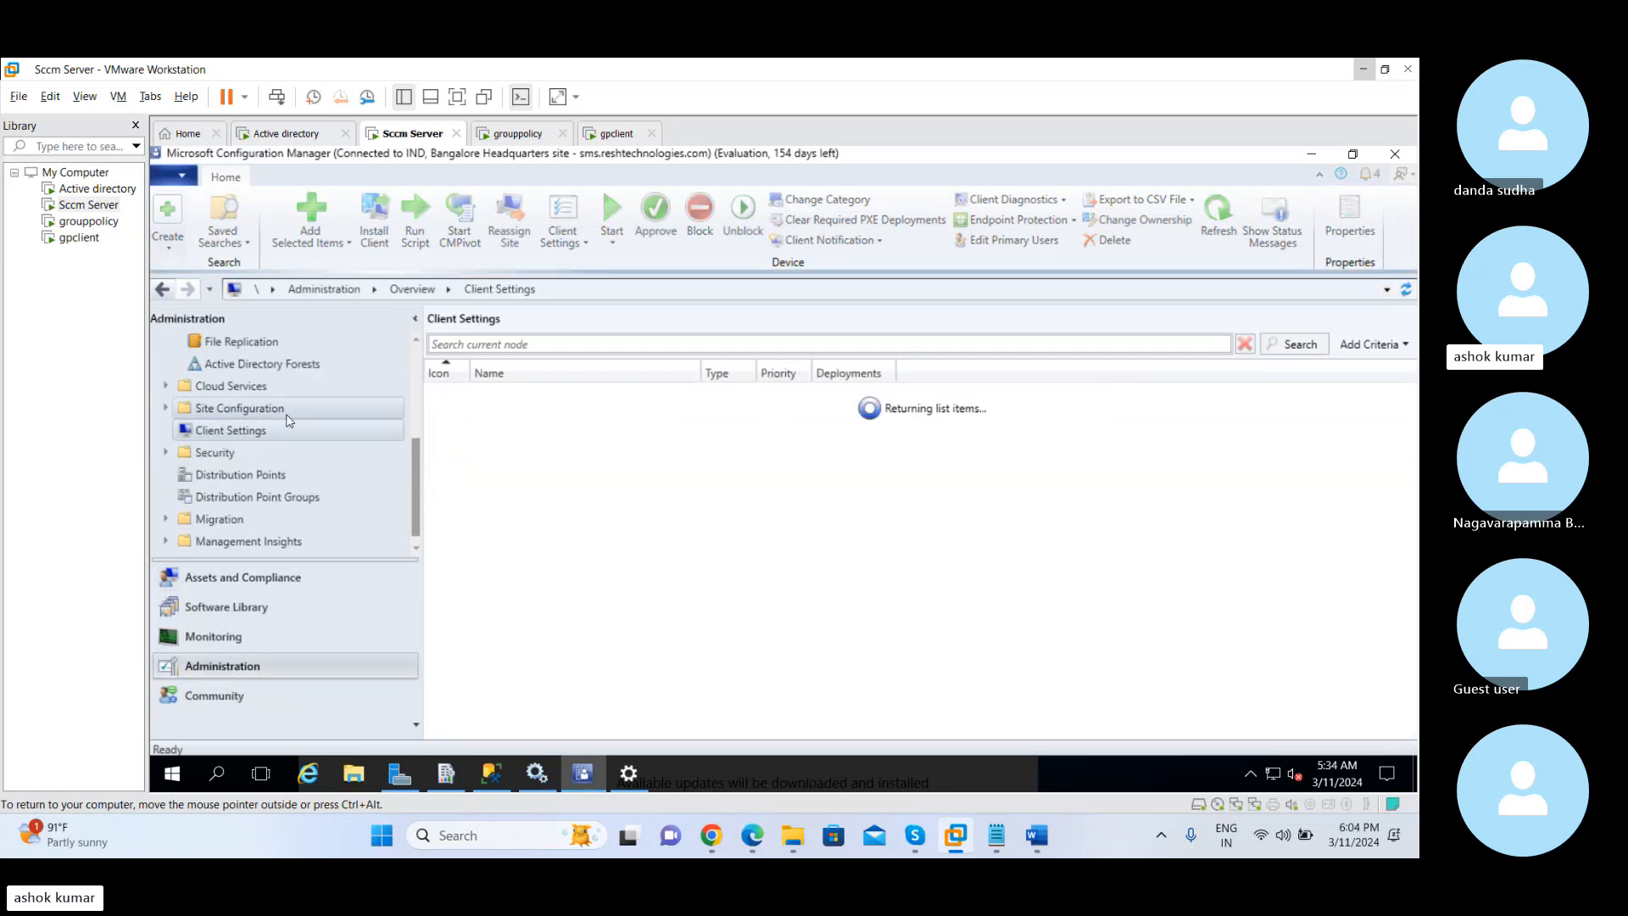
{"action": "left_click", "coordinate": [515, 395]}
{"action": "right_click", "coordinate": [516, 395]}
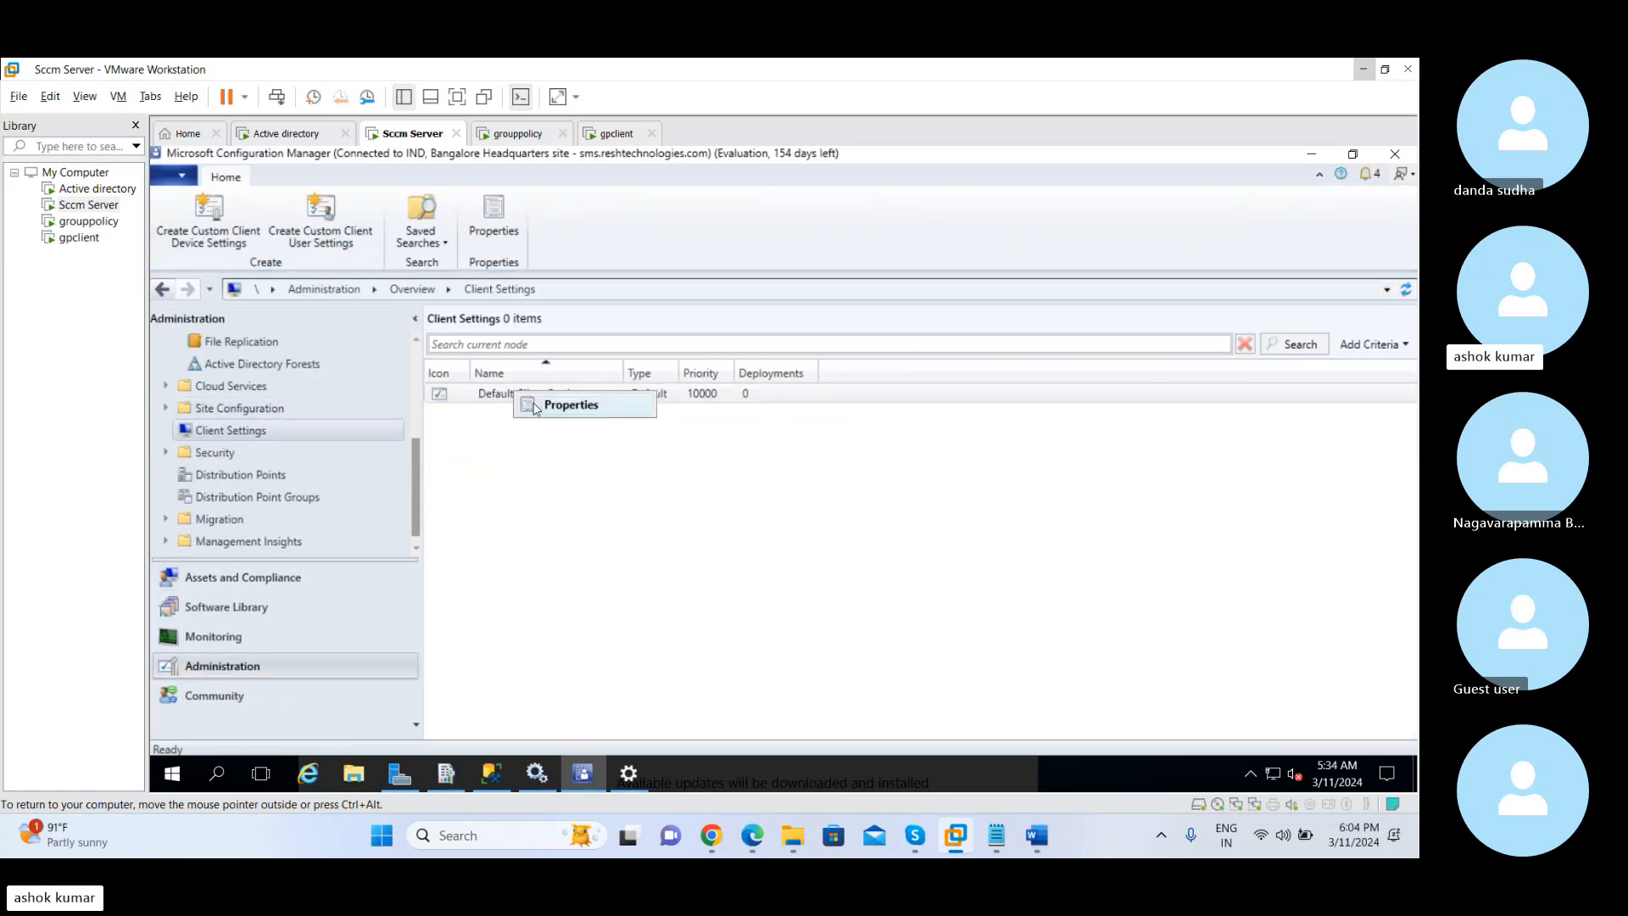
{"action": "left_click", "coordinate": [537, 411]}
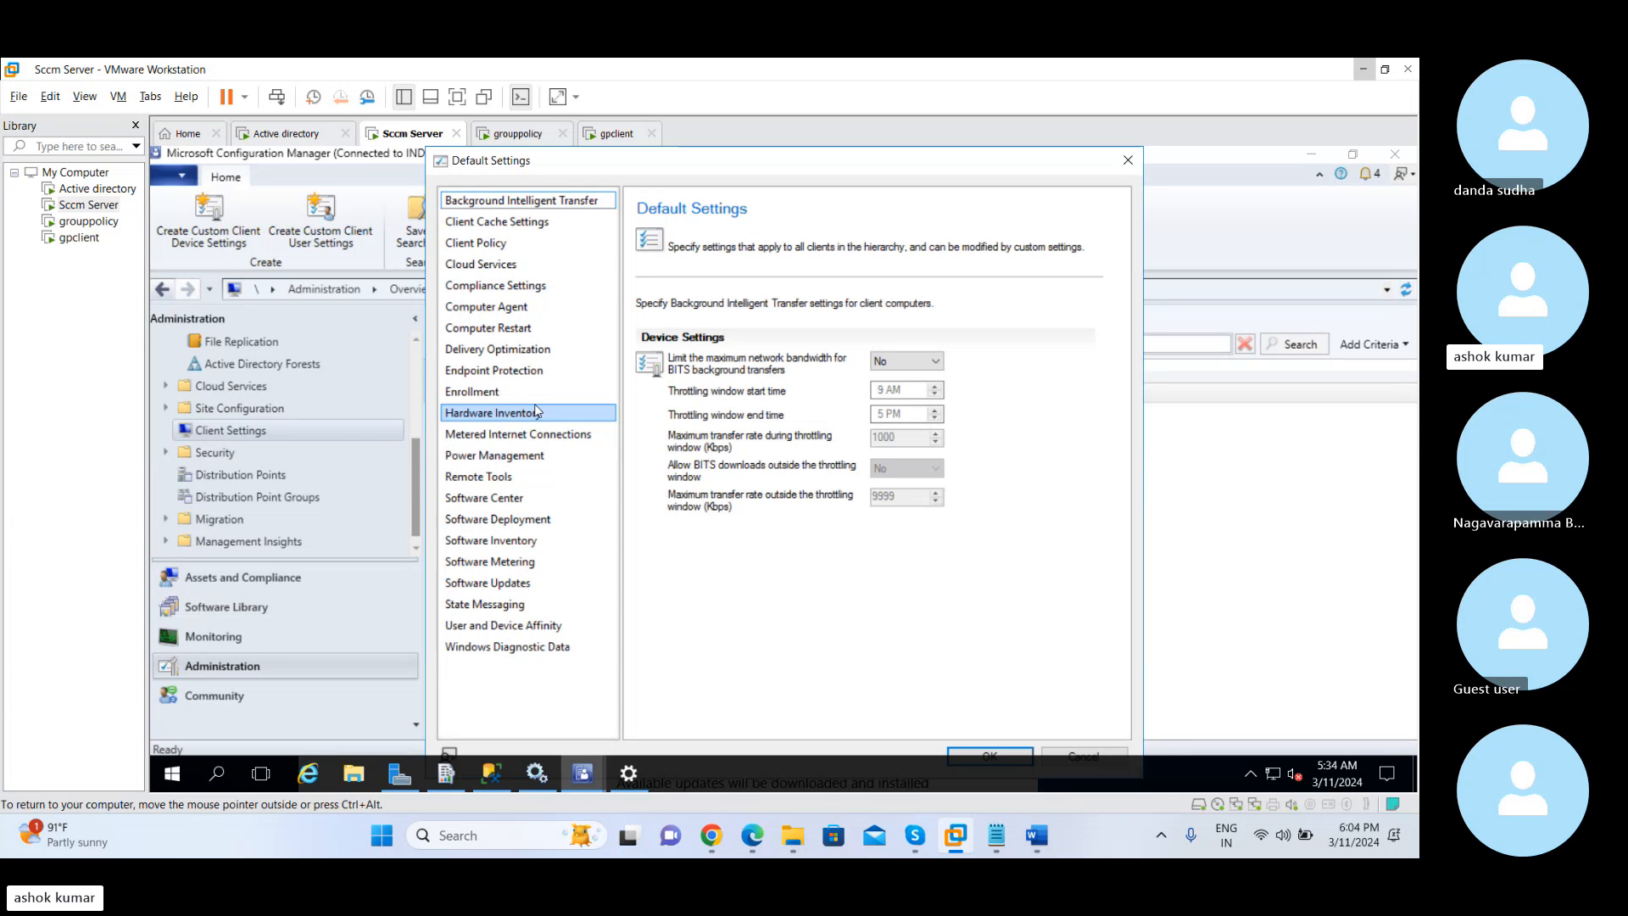
Examine the Hardware Inventory, Power Management and Remote Tools pages of the default client settings
{"action": "left_click", "coordinate": [529, 434]}
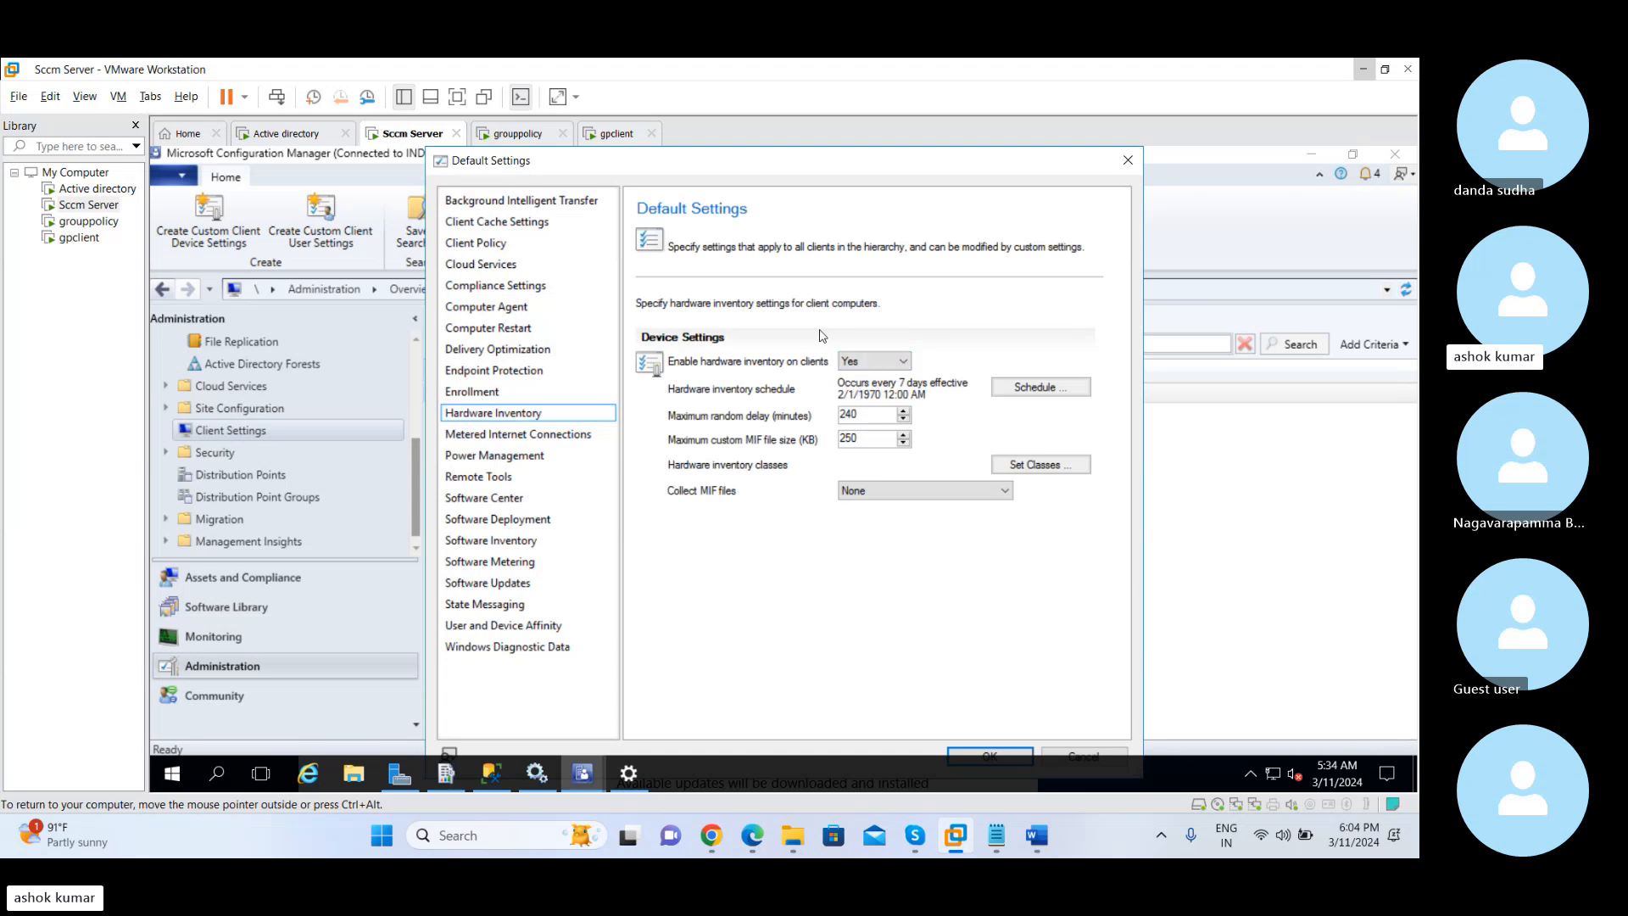
{"action": "left_click", "coordinate": [511, 457]}
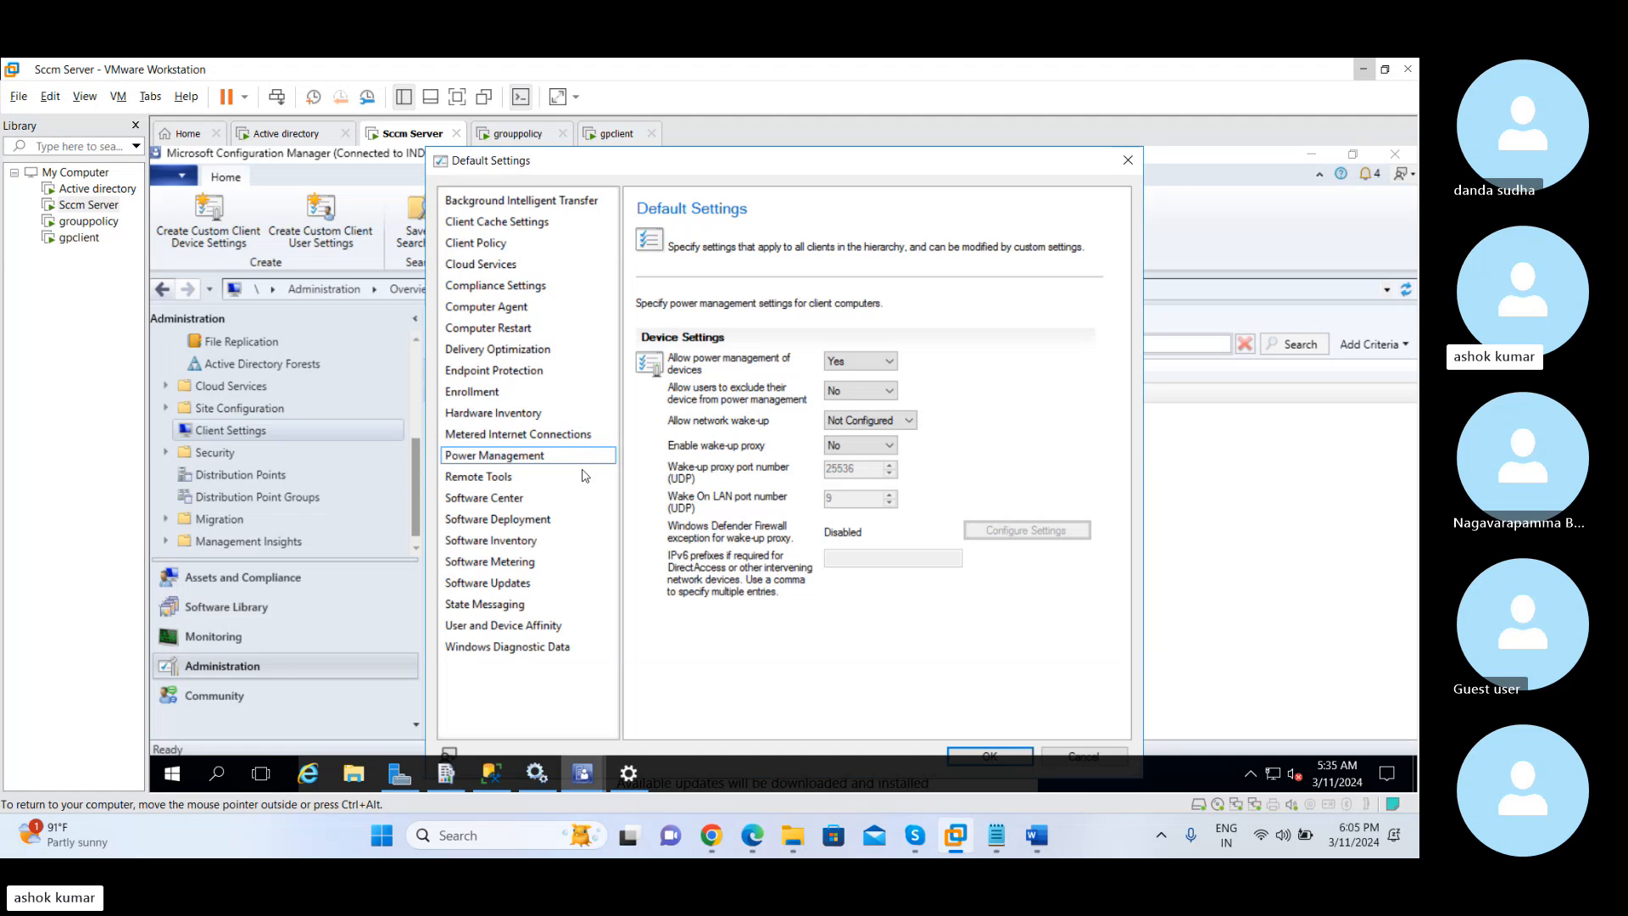
{"action": "left_click", "coordinate": [580, 457]}
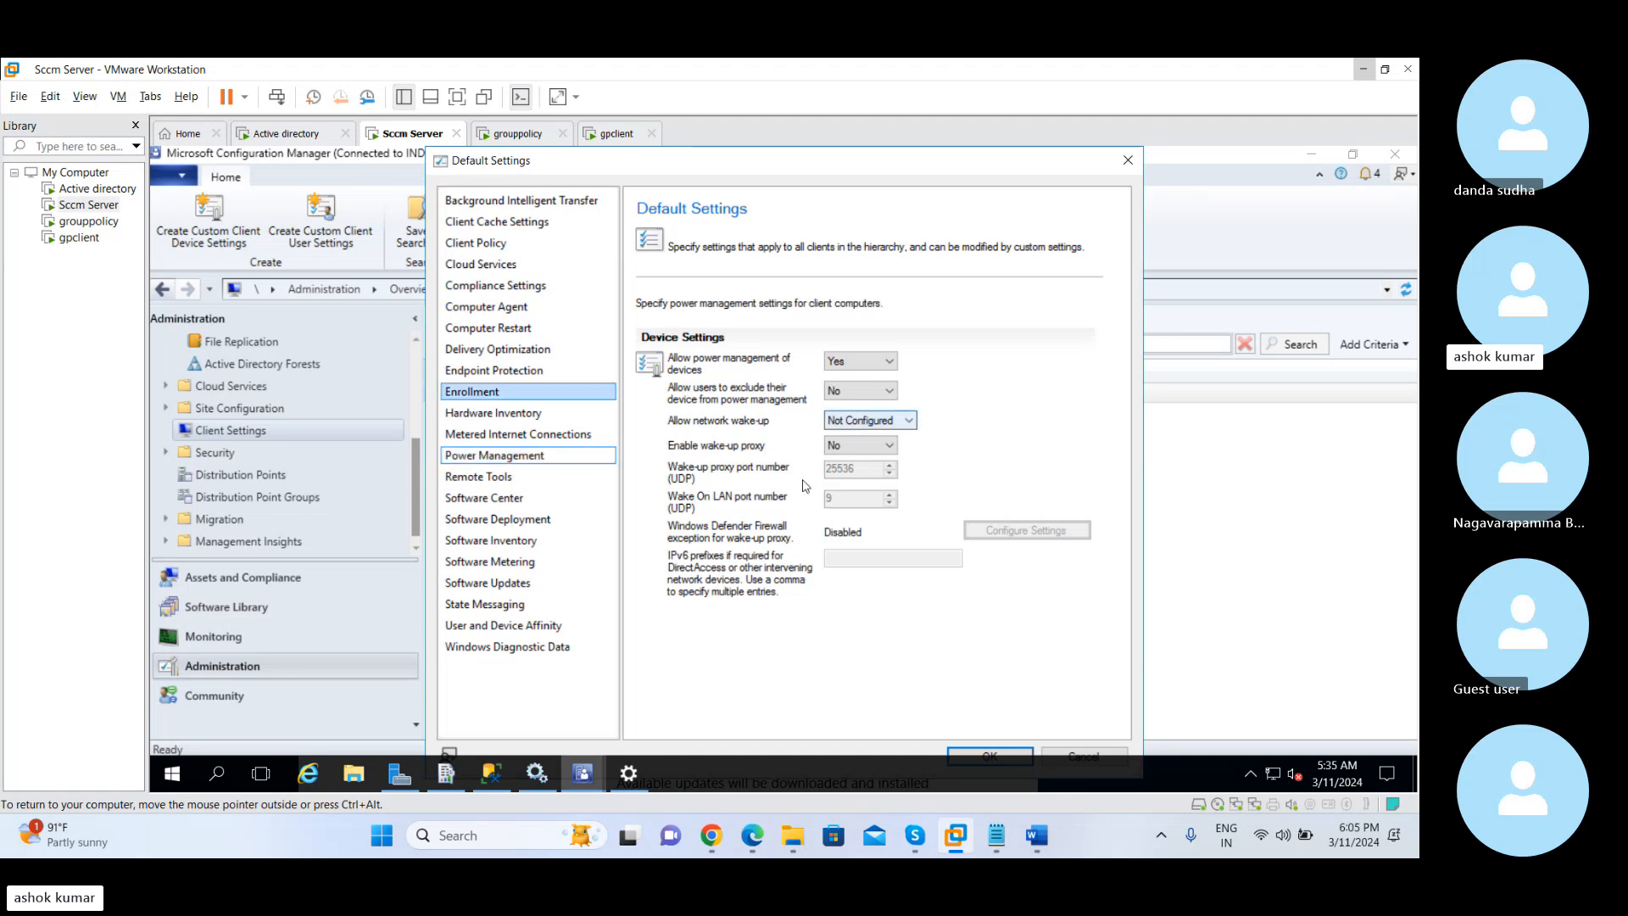
{"action": "left_click", "coordinate": [521, 481]}
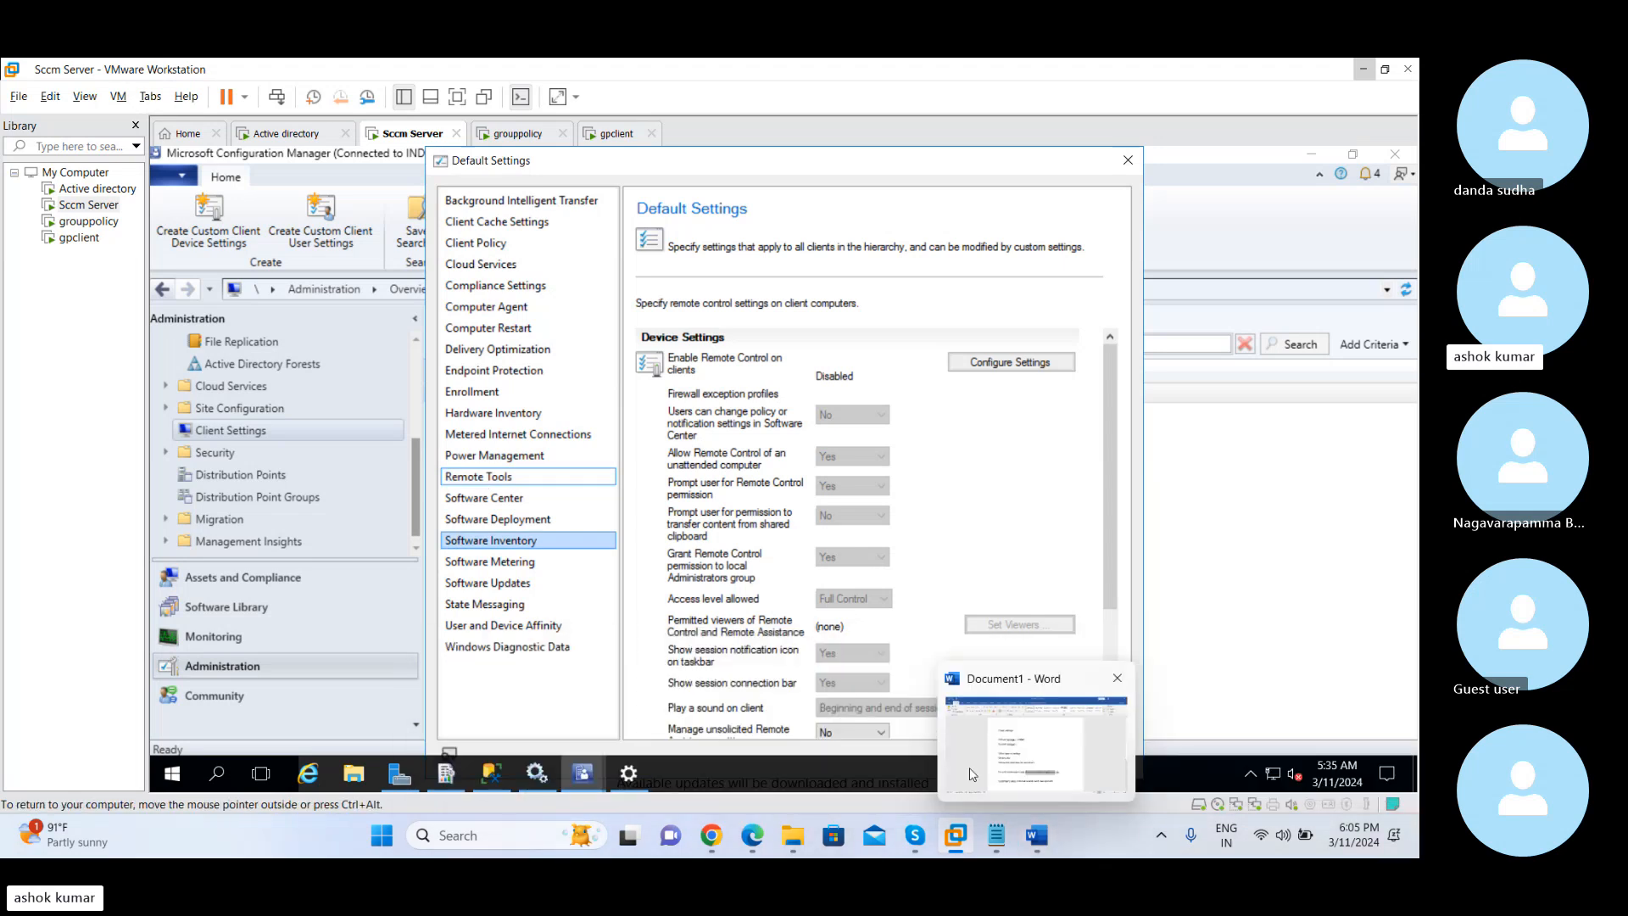
Switch to Document1 in Word and add the line "Remote tools" below the existing notes, leaving blank lines before it
{"action": "left_click", "coordinate": [1036, 835]}
{"action": "left_click", "coordinate": [873, 717]}
{"action": "key", "text": "Return"}
{"action": "key", "text": "Return"}
{"action": "key", "text": "Return"}
{"action": "key", "text": "Return"}
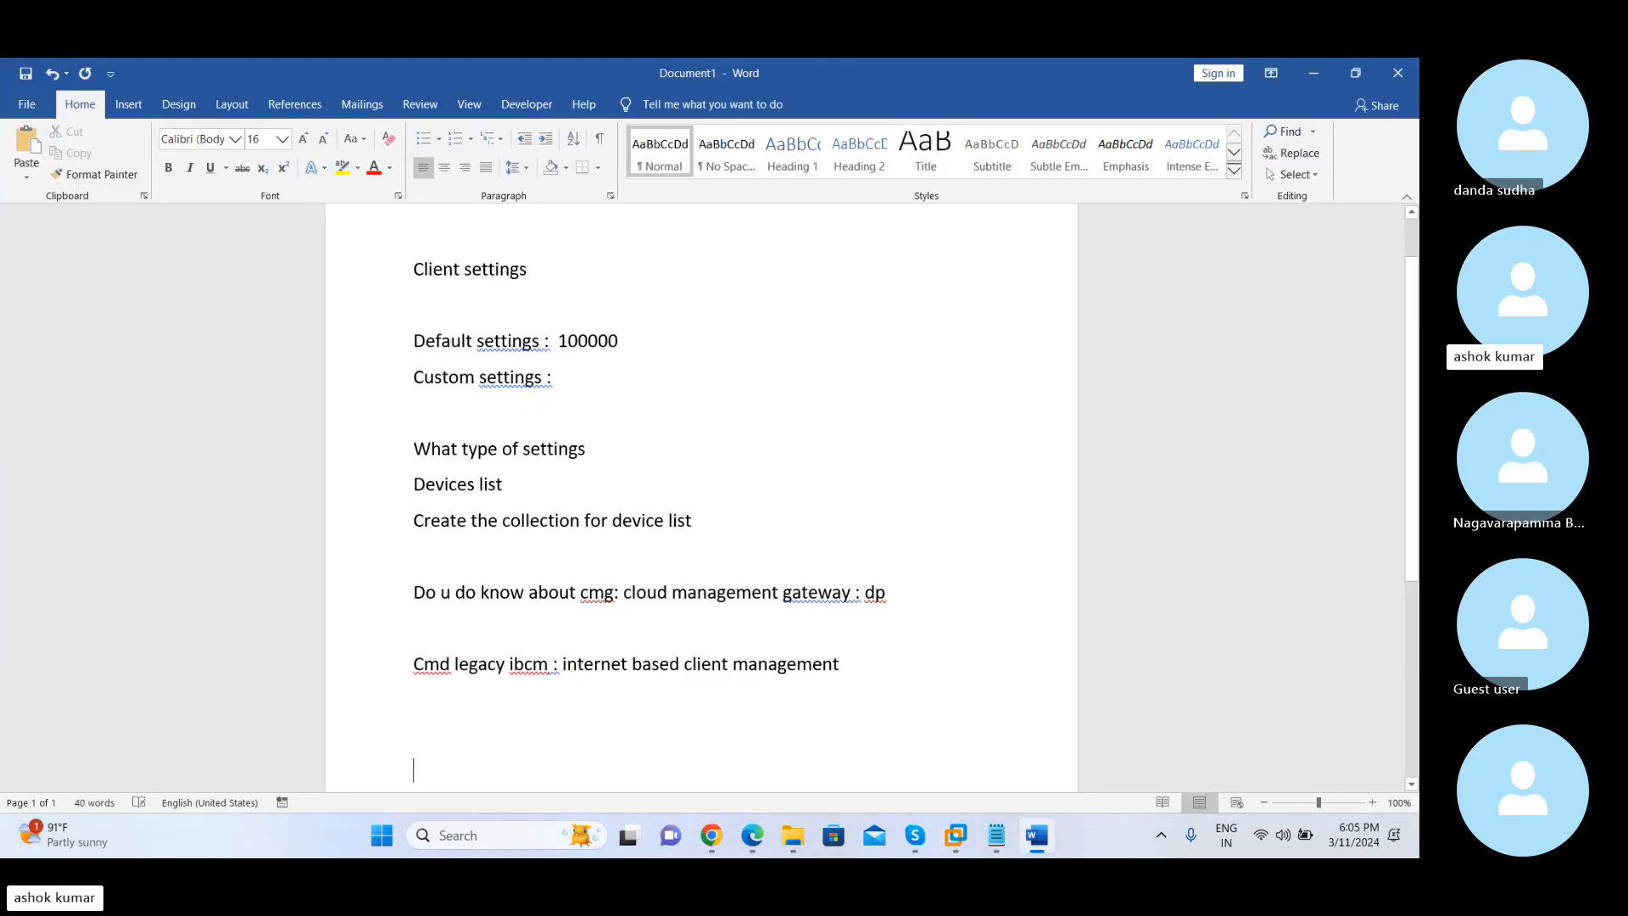
{"action": "type", "text": "remote tools"}
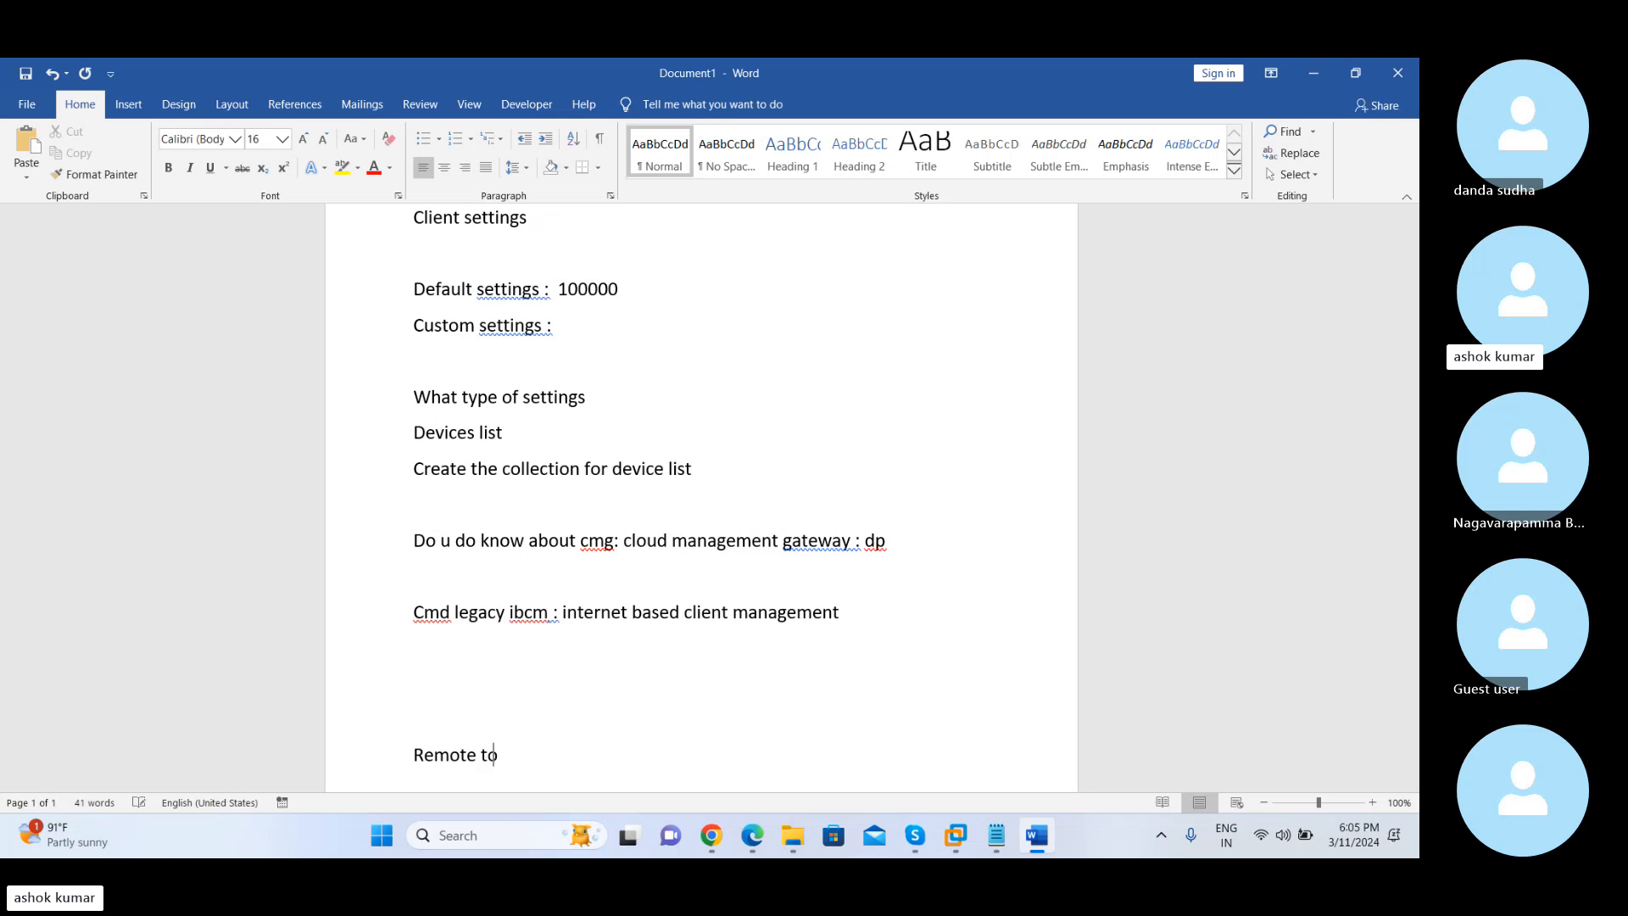
Add the line "Enduser : remote control" below "Remote tools", separated by a blank line
{"action": "key", "text": "Return"}
{"action": "key", "text": "Return"}
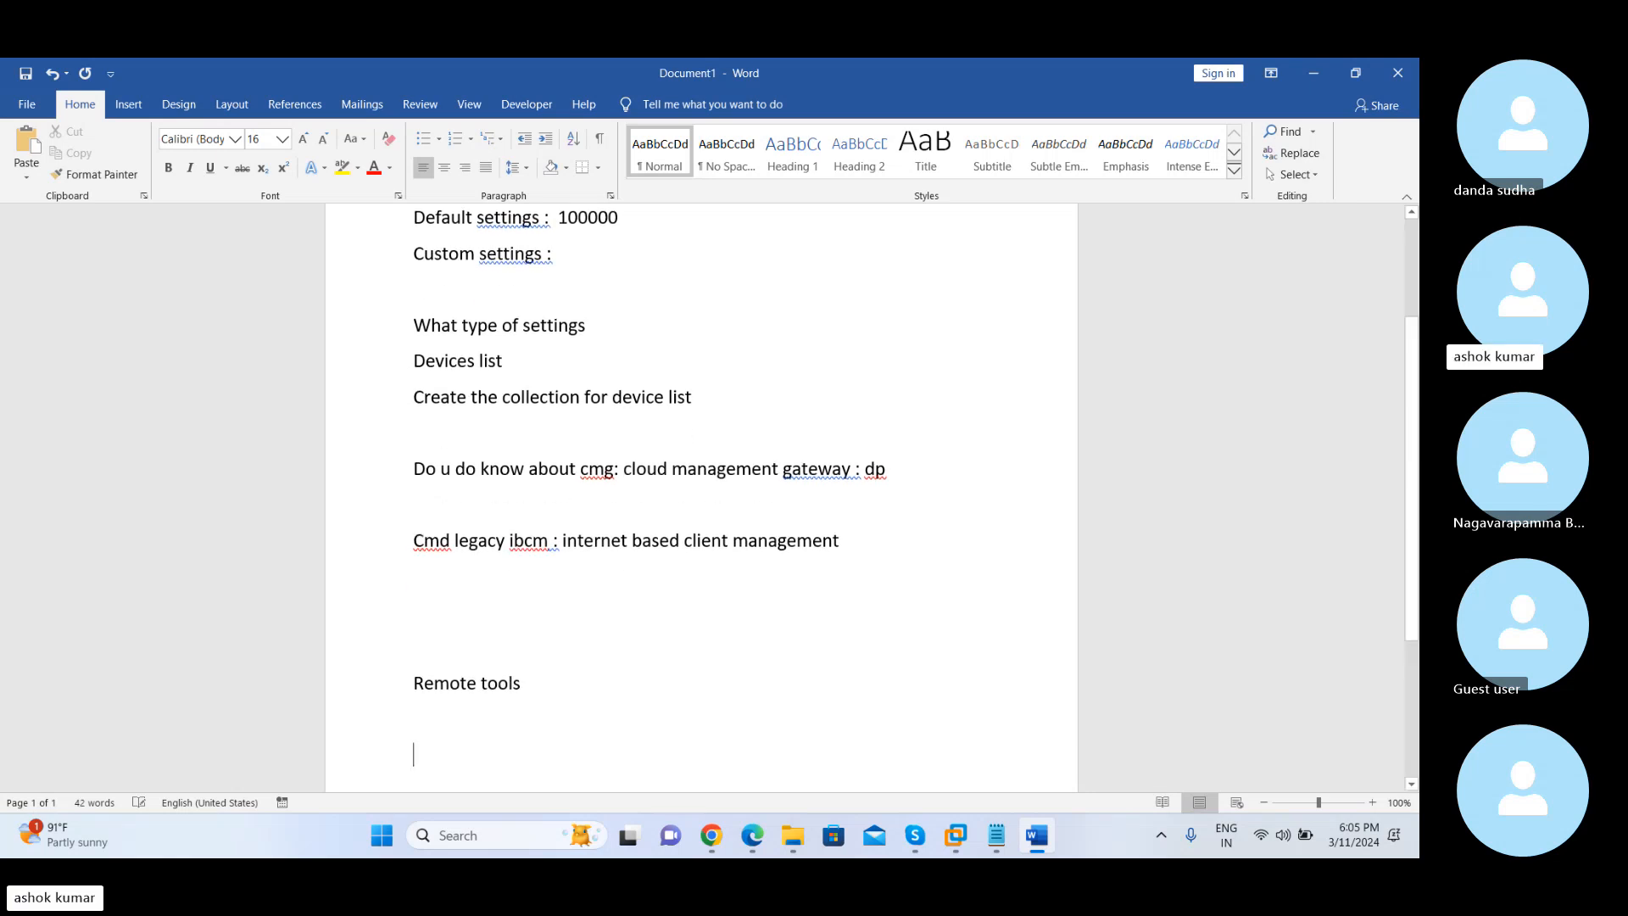
{"action": "type", "text": "ends"}
{"action": "key", "text": "BackSpace"}
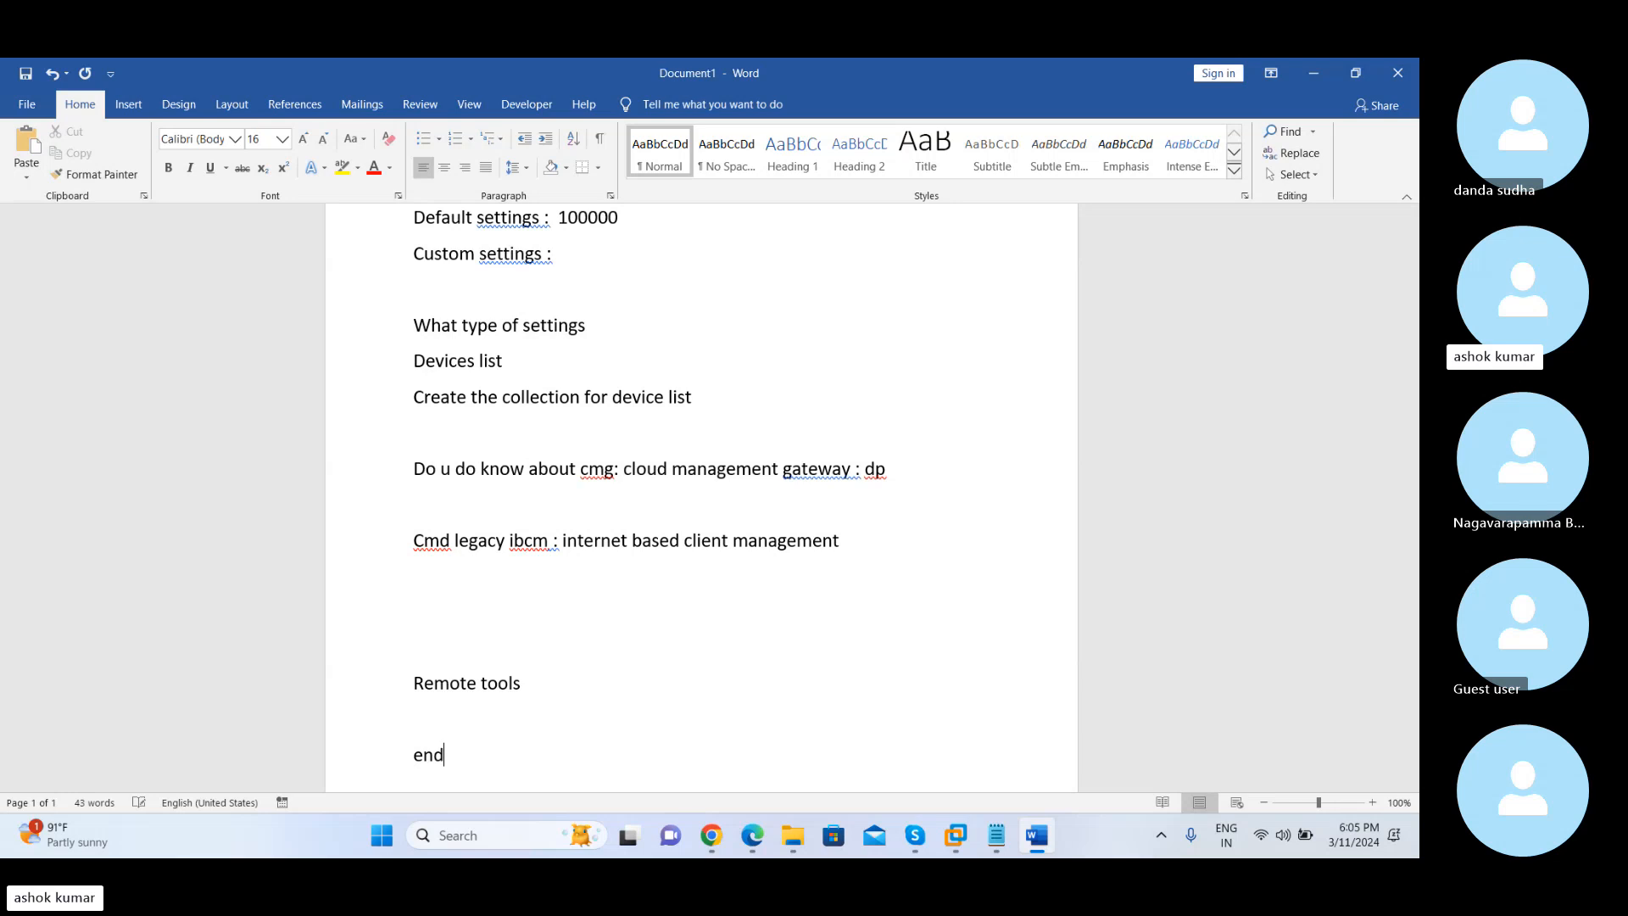
{"action": "type", "text": "user"}
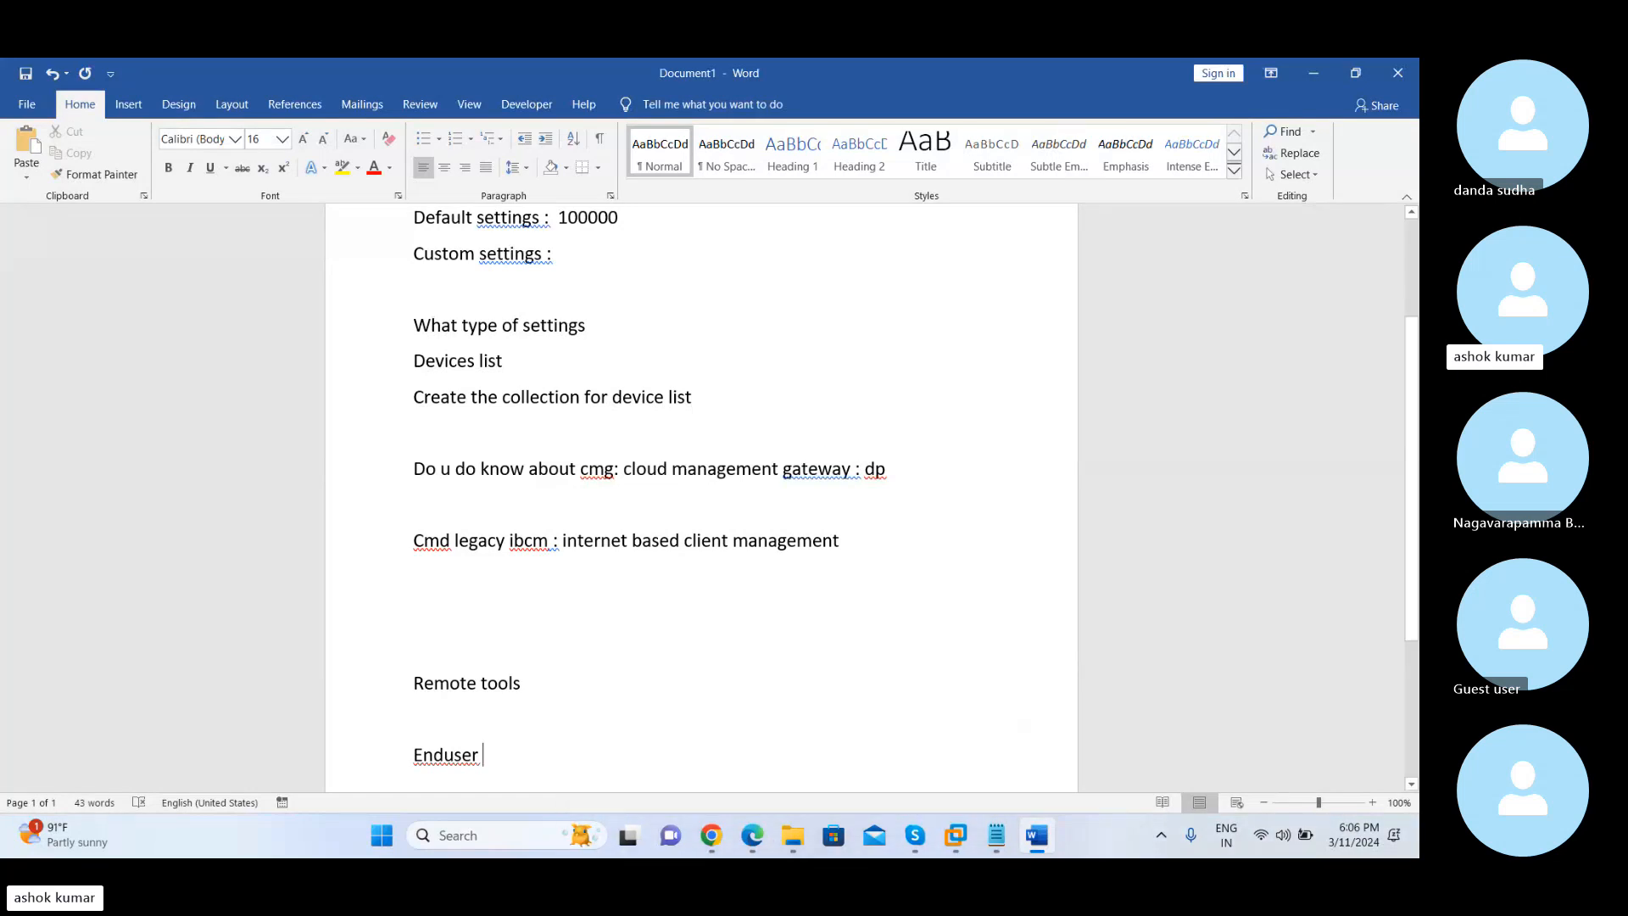
{"action": "type", "text": ": remo"}
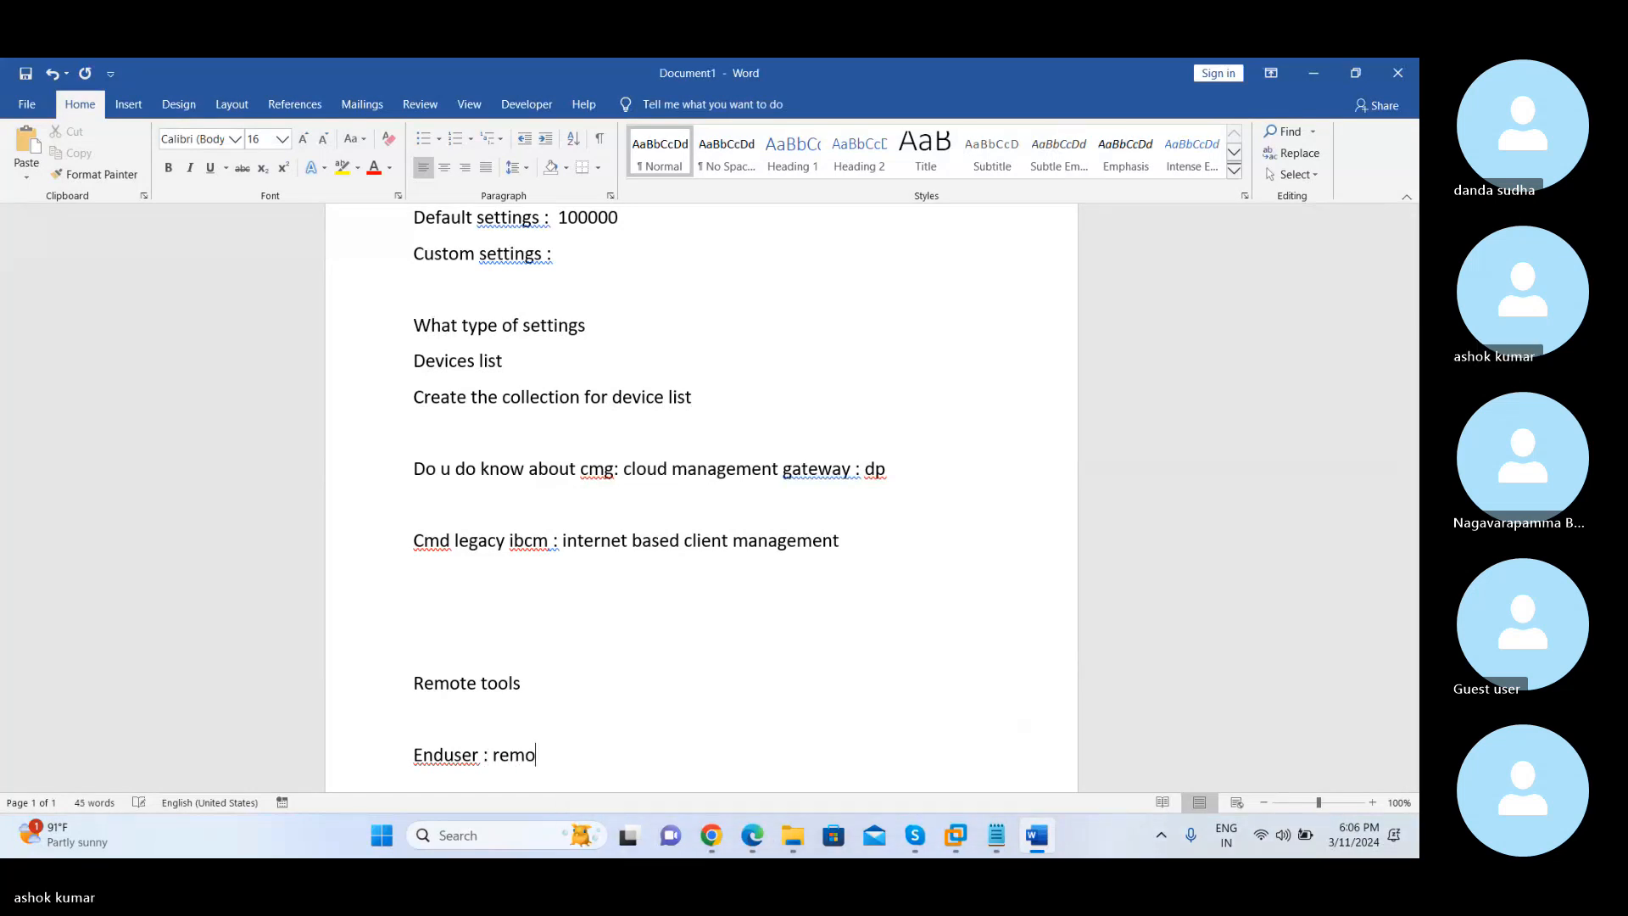
{"action": "type", "text": "te control"}
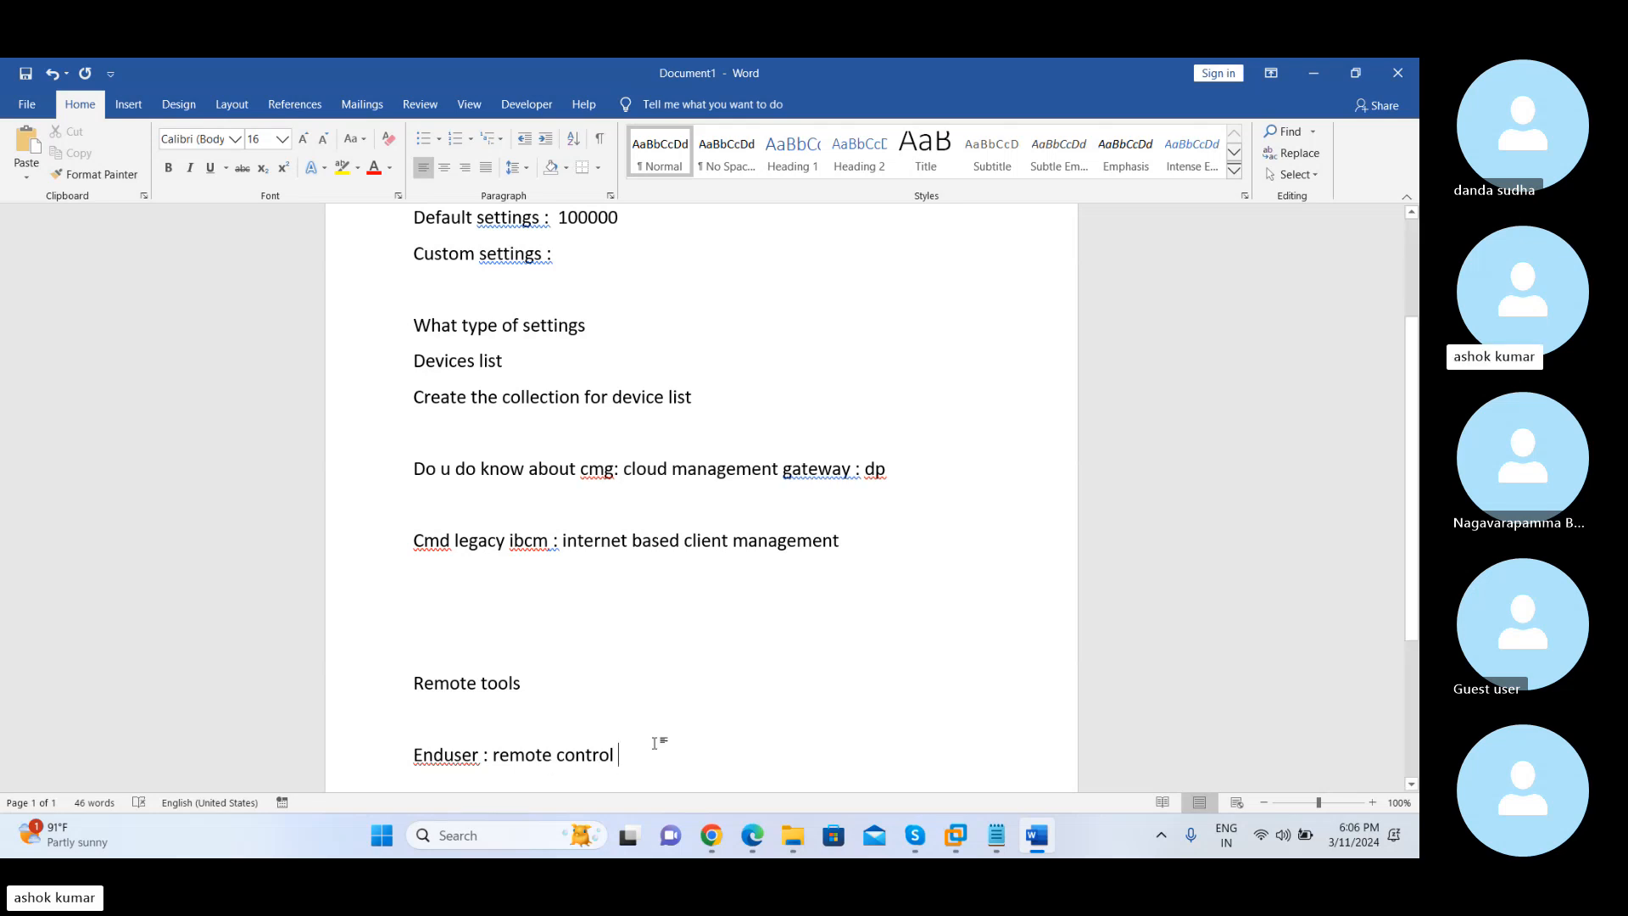
Add the line "3 ways" below the remote control note, separated by a blank line
{"action": "key", "text": "Return"}
{"action": "key", "text": "Return"}
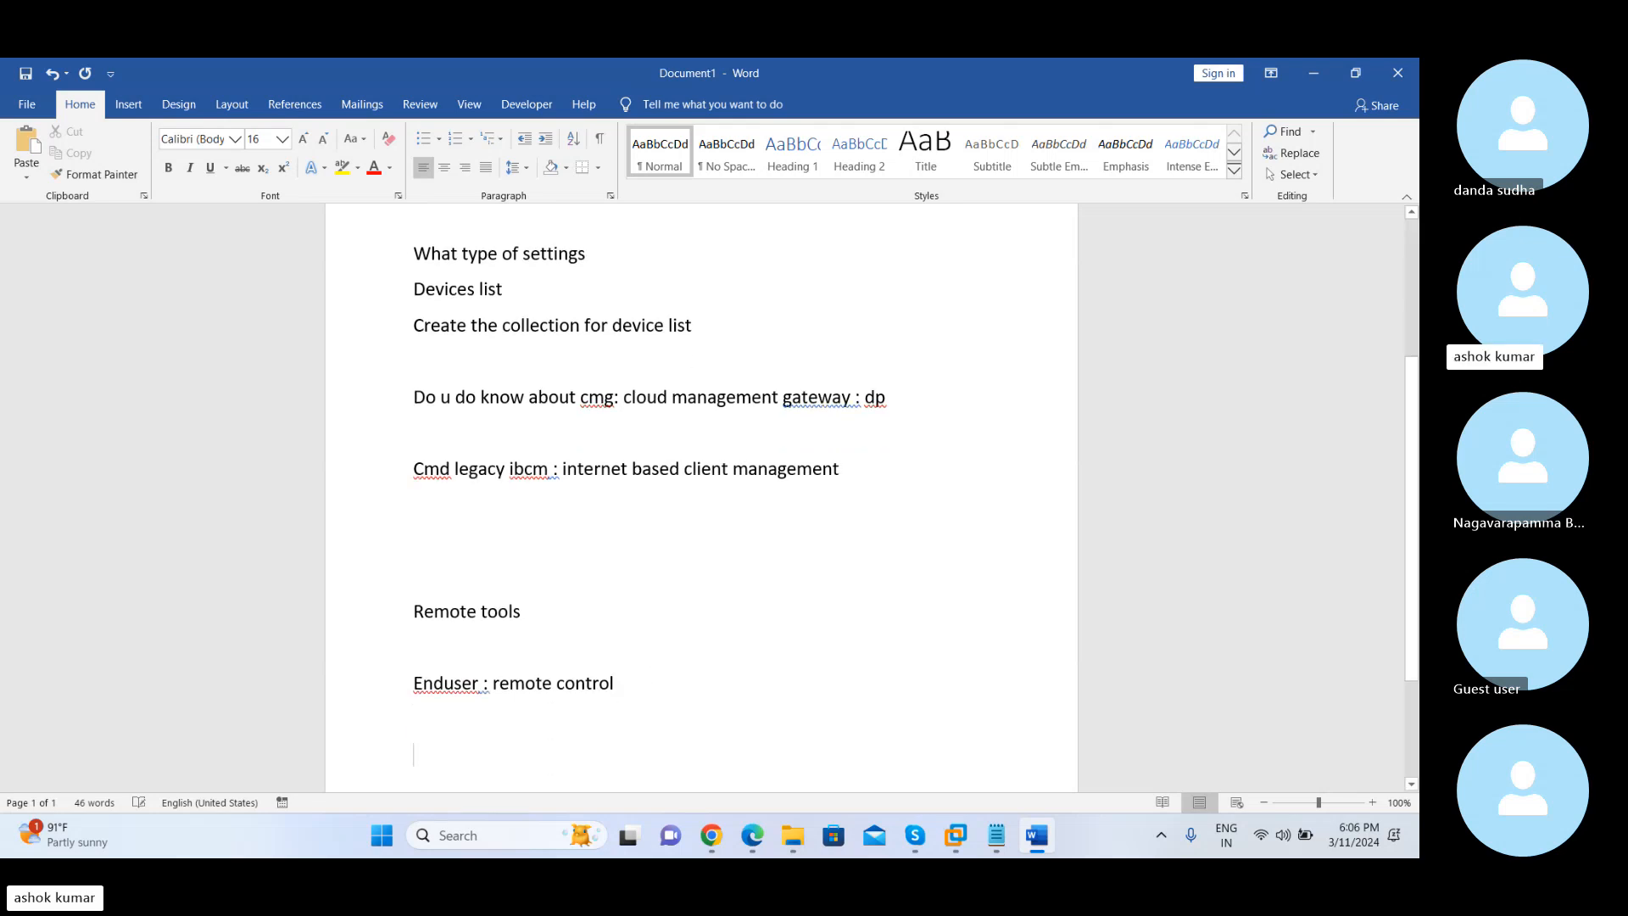
{"action": "type", "text": "3 ways"}
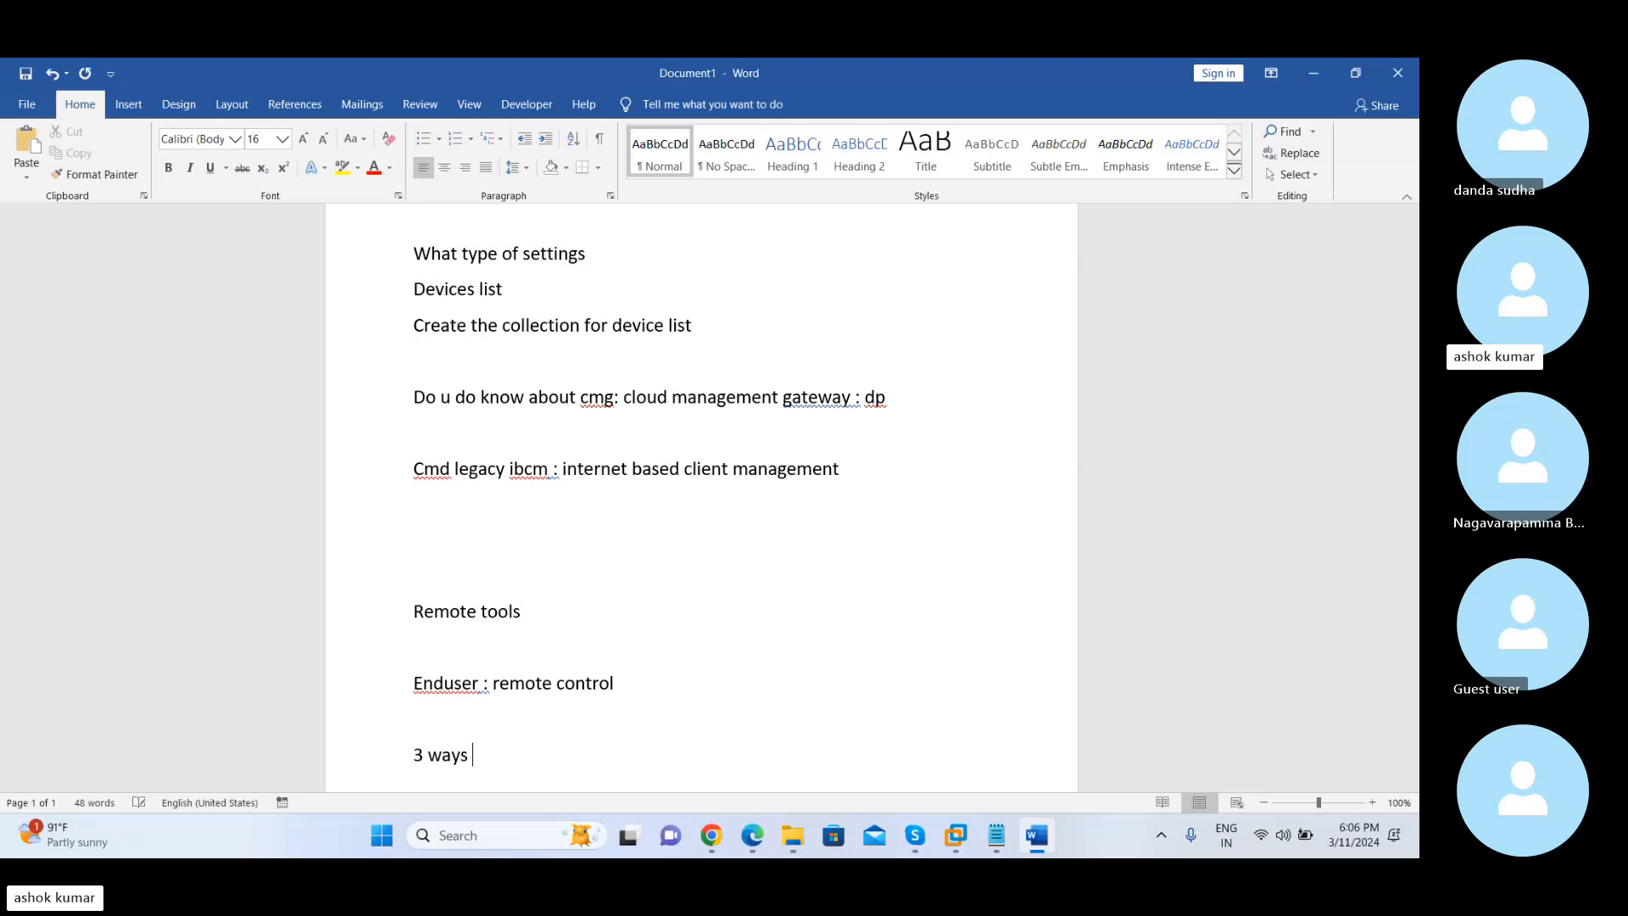
{"action": "key", "text": "Return"}
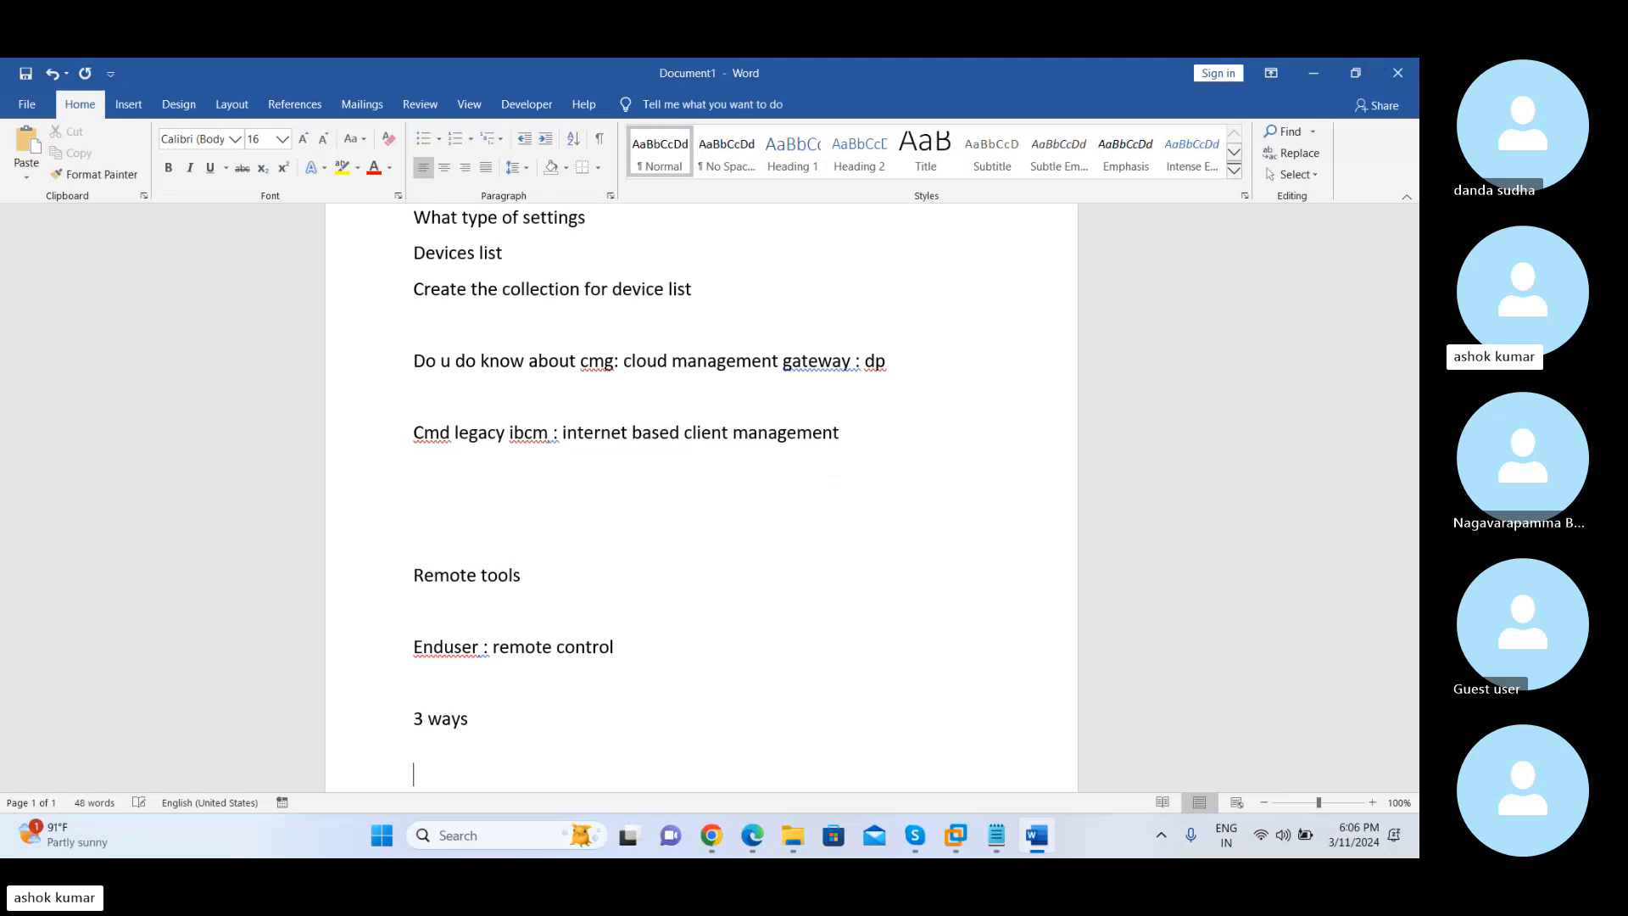
Start a numbered list under "3 ways" with "Windows feature" as item 1 and add an empty second item
{"action": "type", "text": "1. winwows"}
{"action": "key", "text": "BackSpace"}
{"action": "key", "text": "BackSpace"}
{"action": "key", "text": "BackSpace"}
{"action": "key", "text": "BackSpace"}
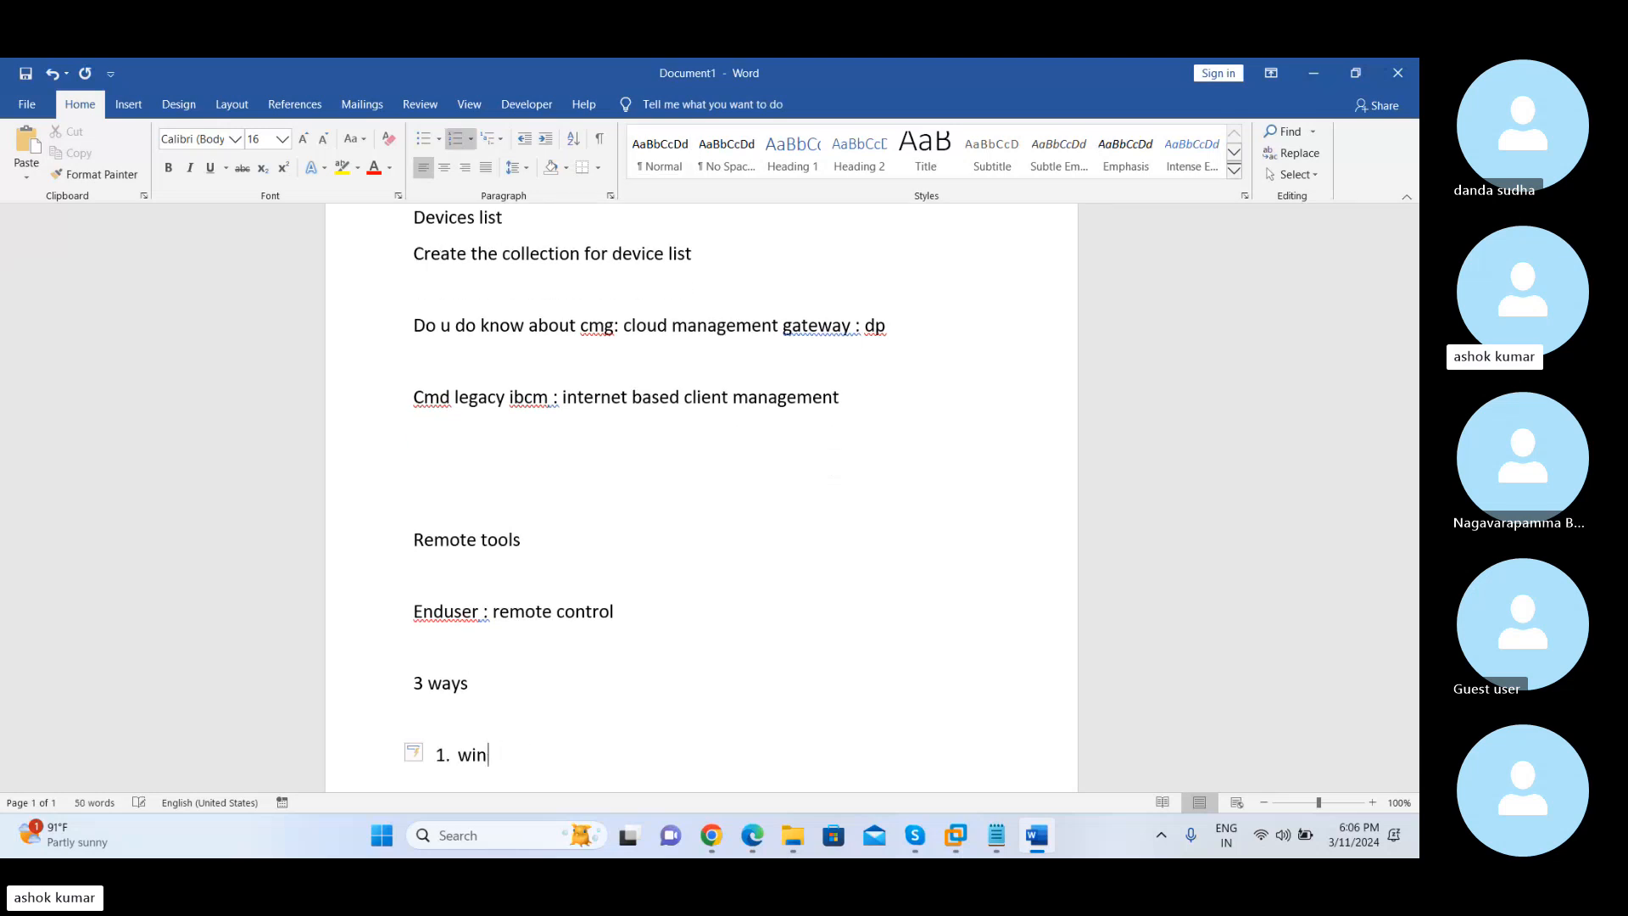
{"action": "type", "text": "dows feature"}
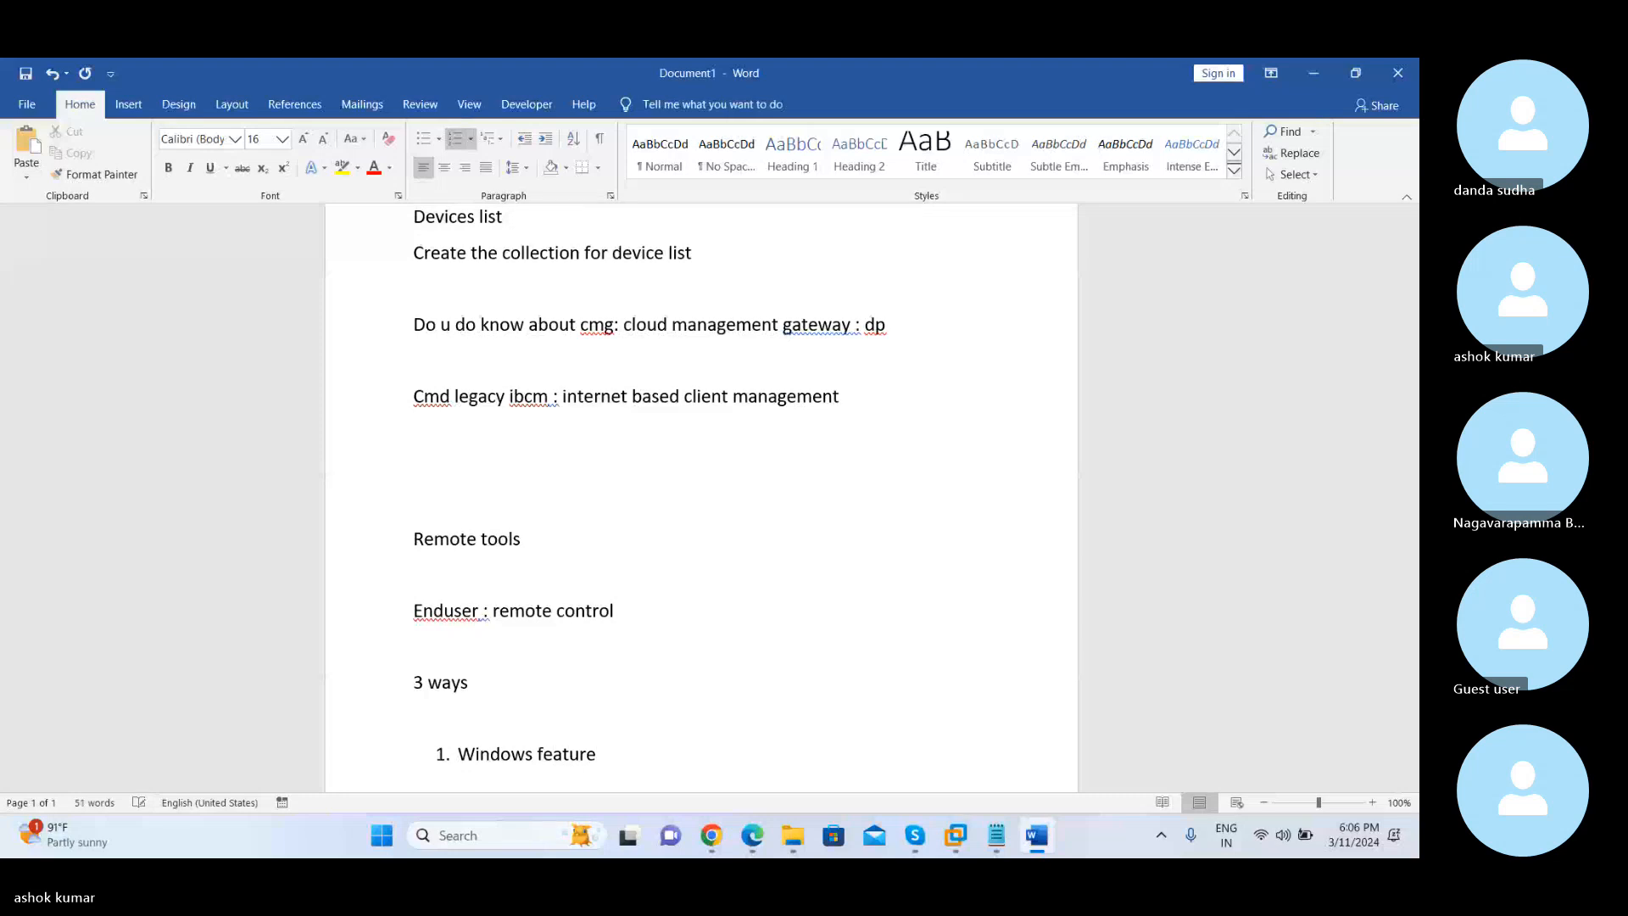
{"action": "key", "text": "Return"}
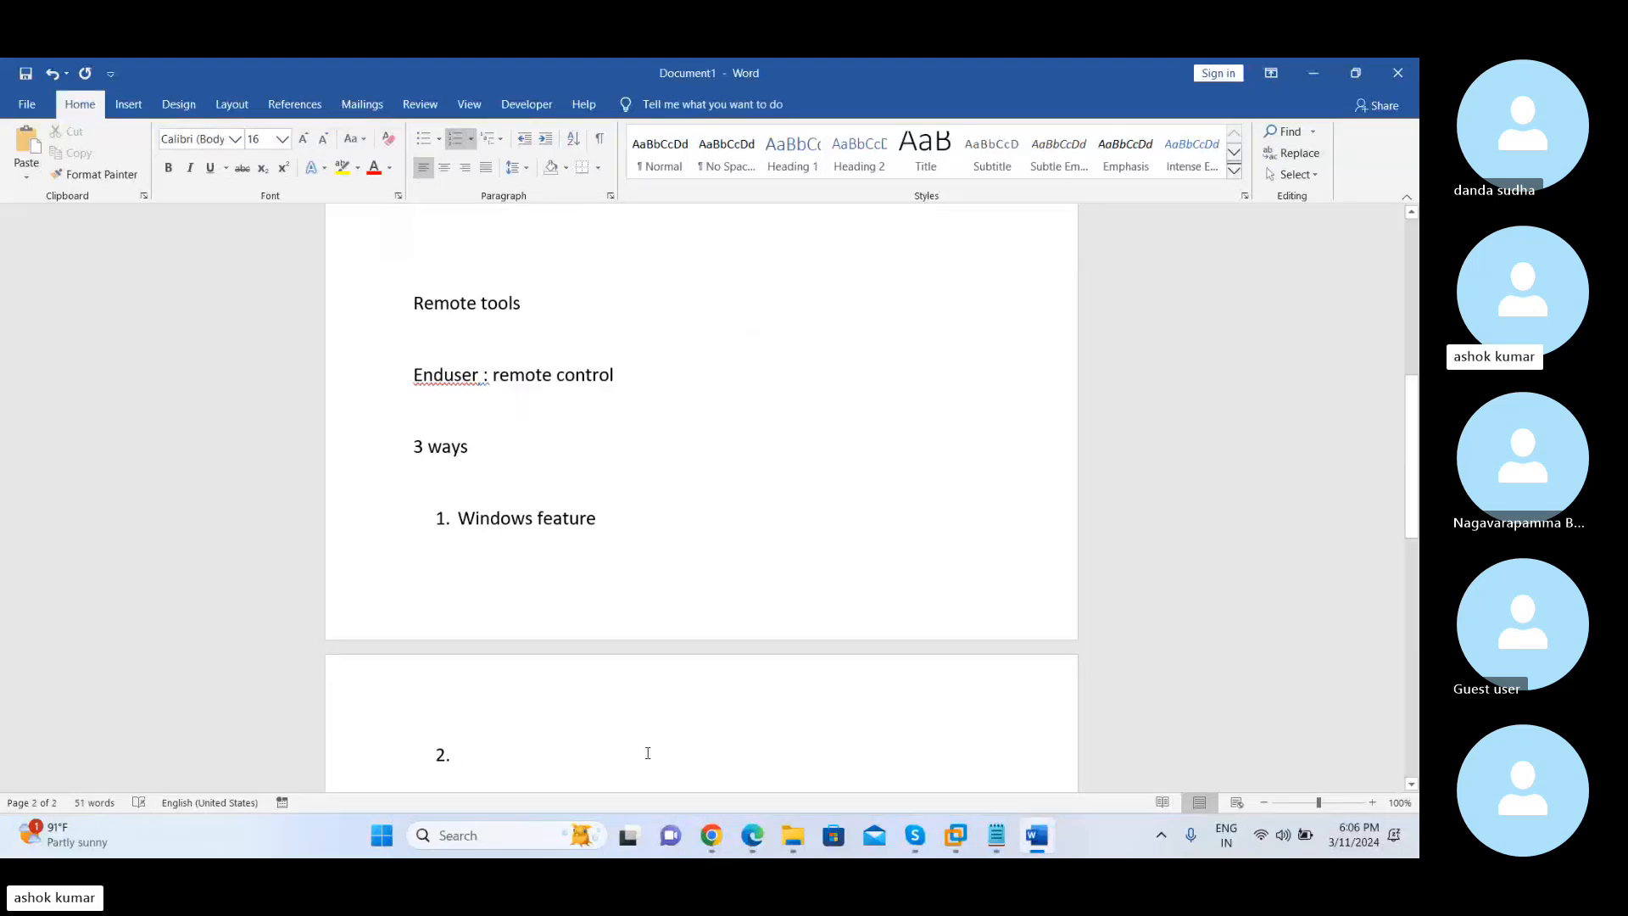
Complete the numbered list under "3 ways" with "Sccm remote control" as item 2 and "Third party application" as item 3
{"action": "type", "text": "sccm remote co"}
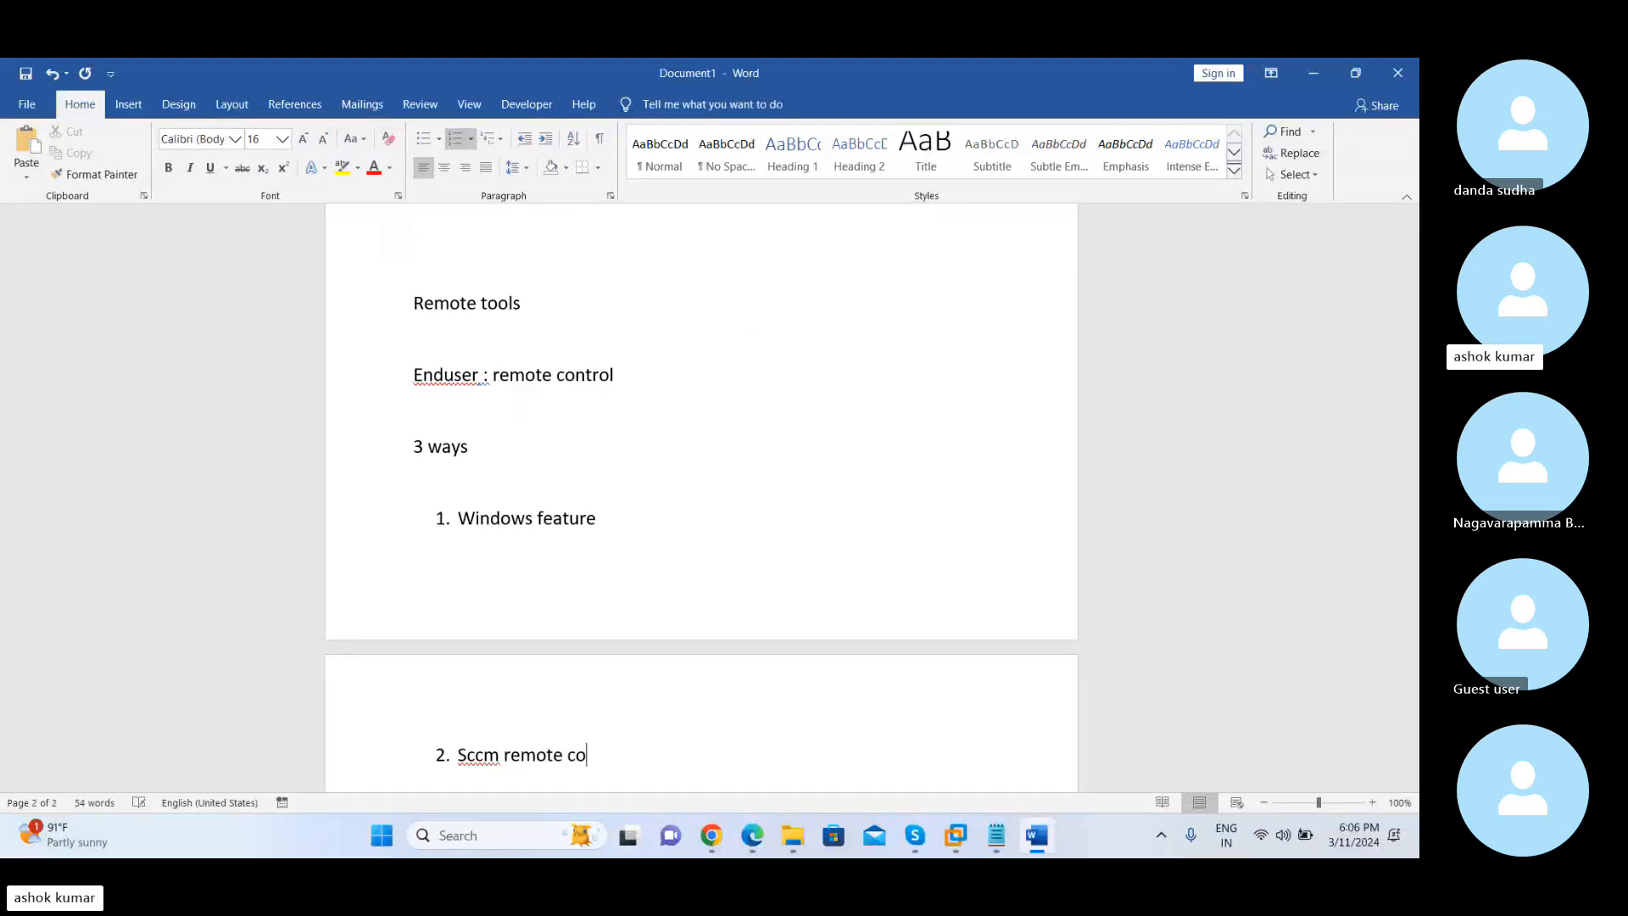
{"action": "type", "text": "ntrol"}
{"action": "key", "text": "Return"}
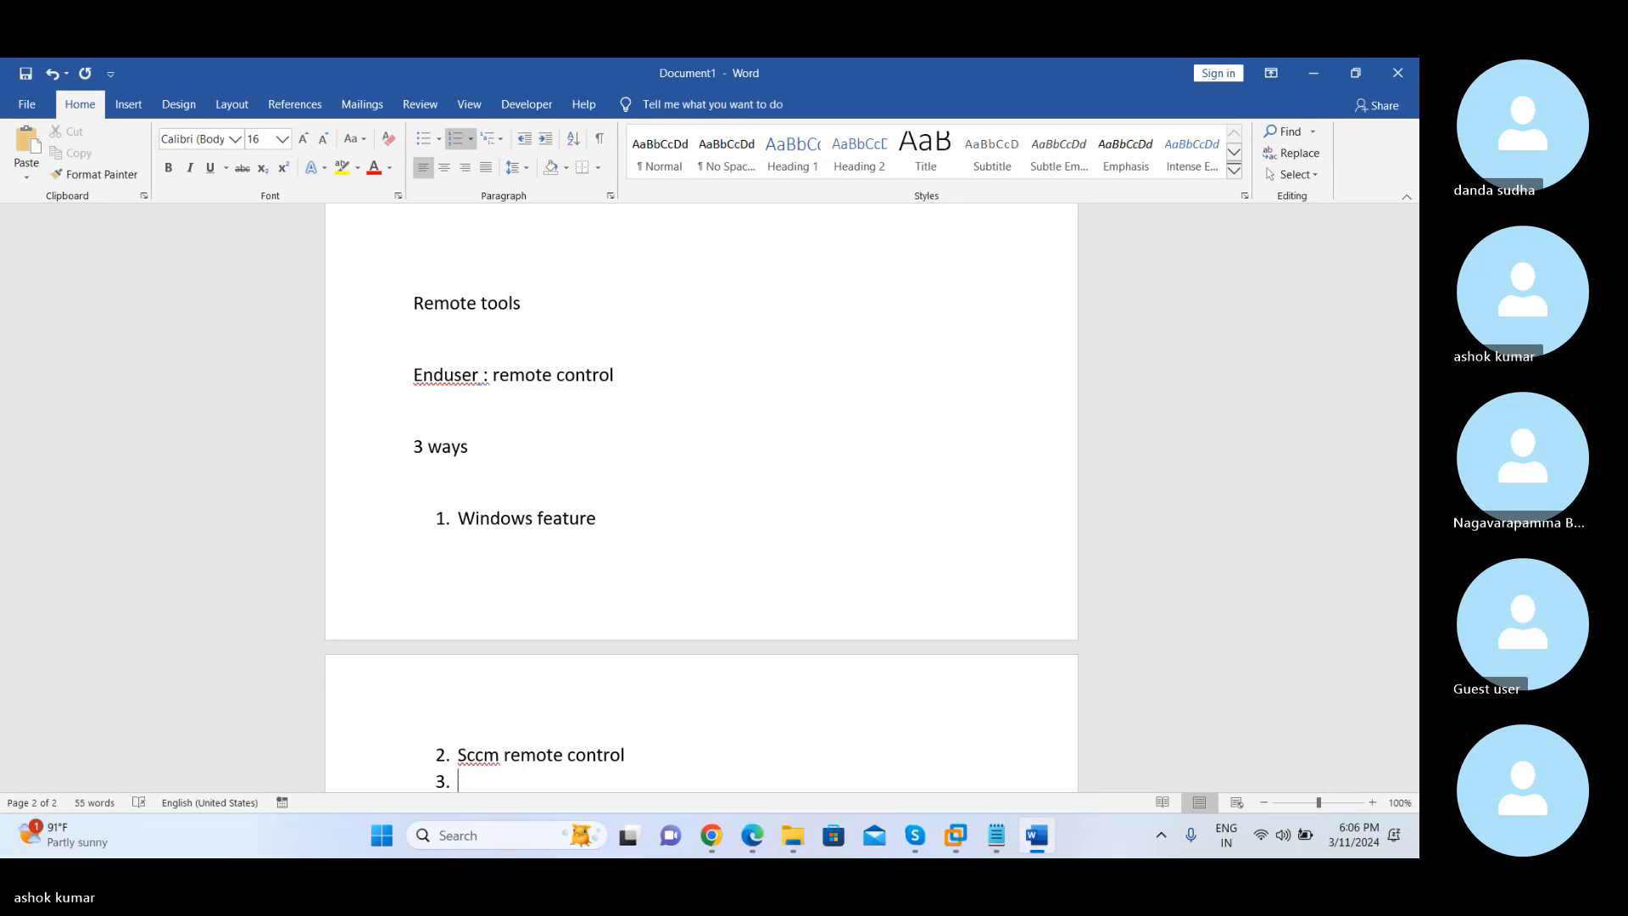
{"action": "type", "text": "thir"}
{"action": "type", "text": "d party "}
{"action": "type", "text": "appli"}
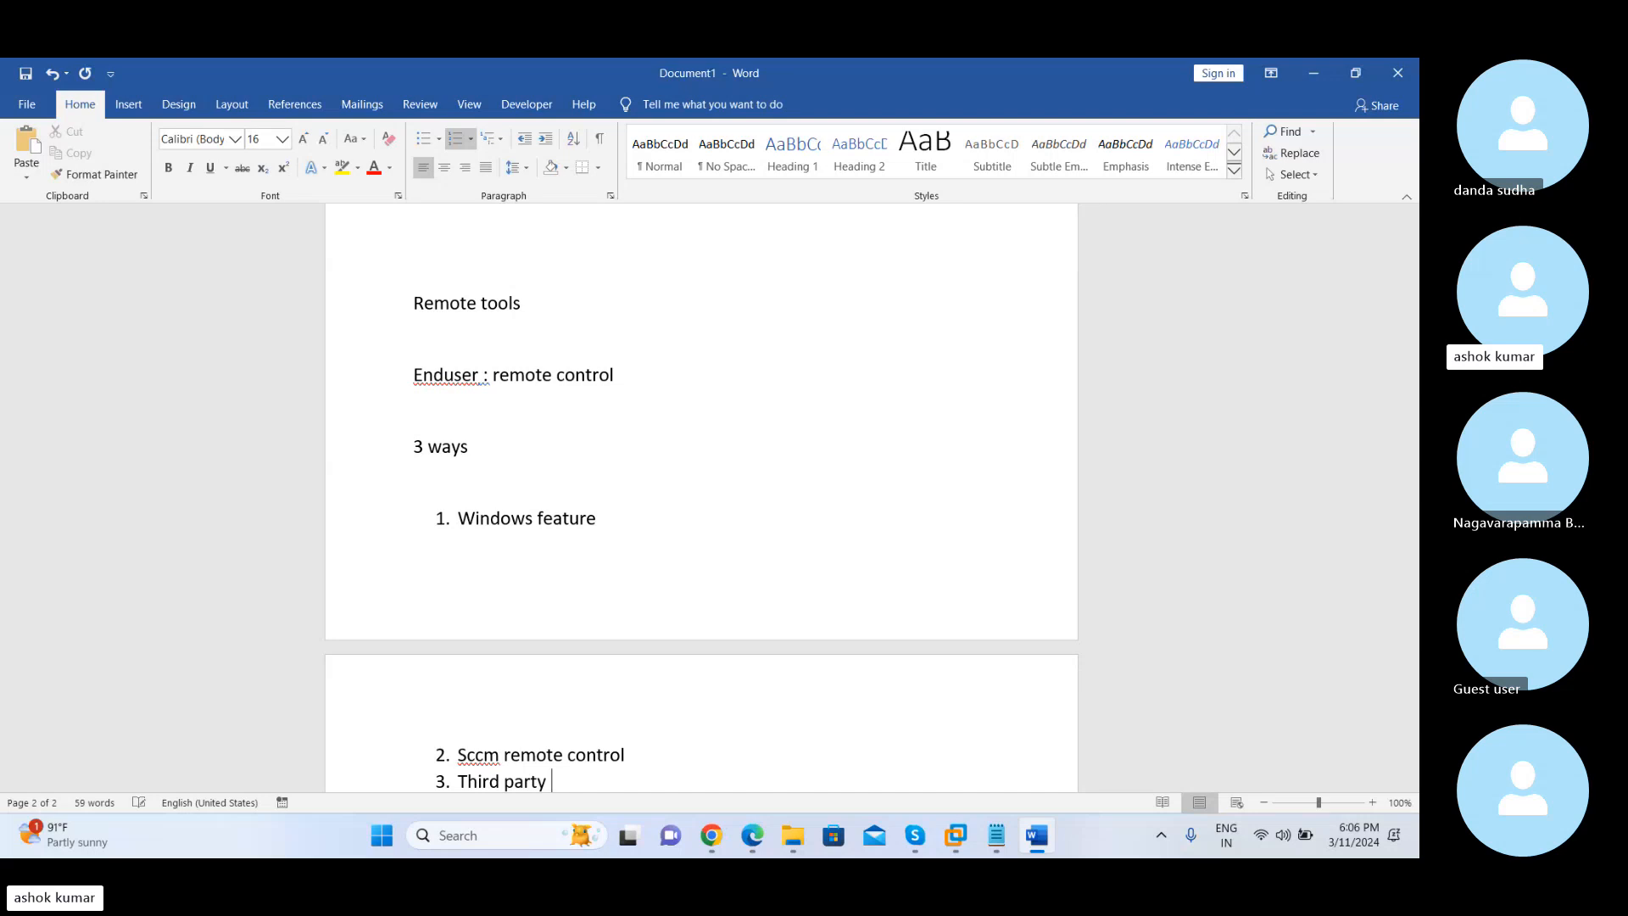
{"action": "type", "text": "cation"}
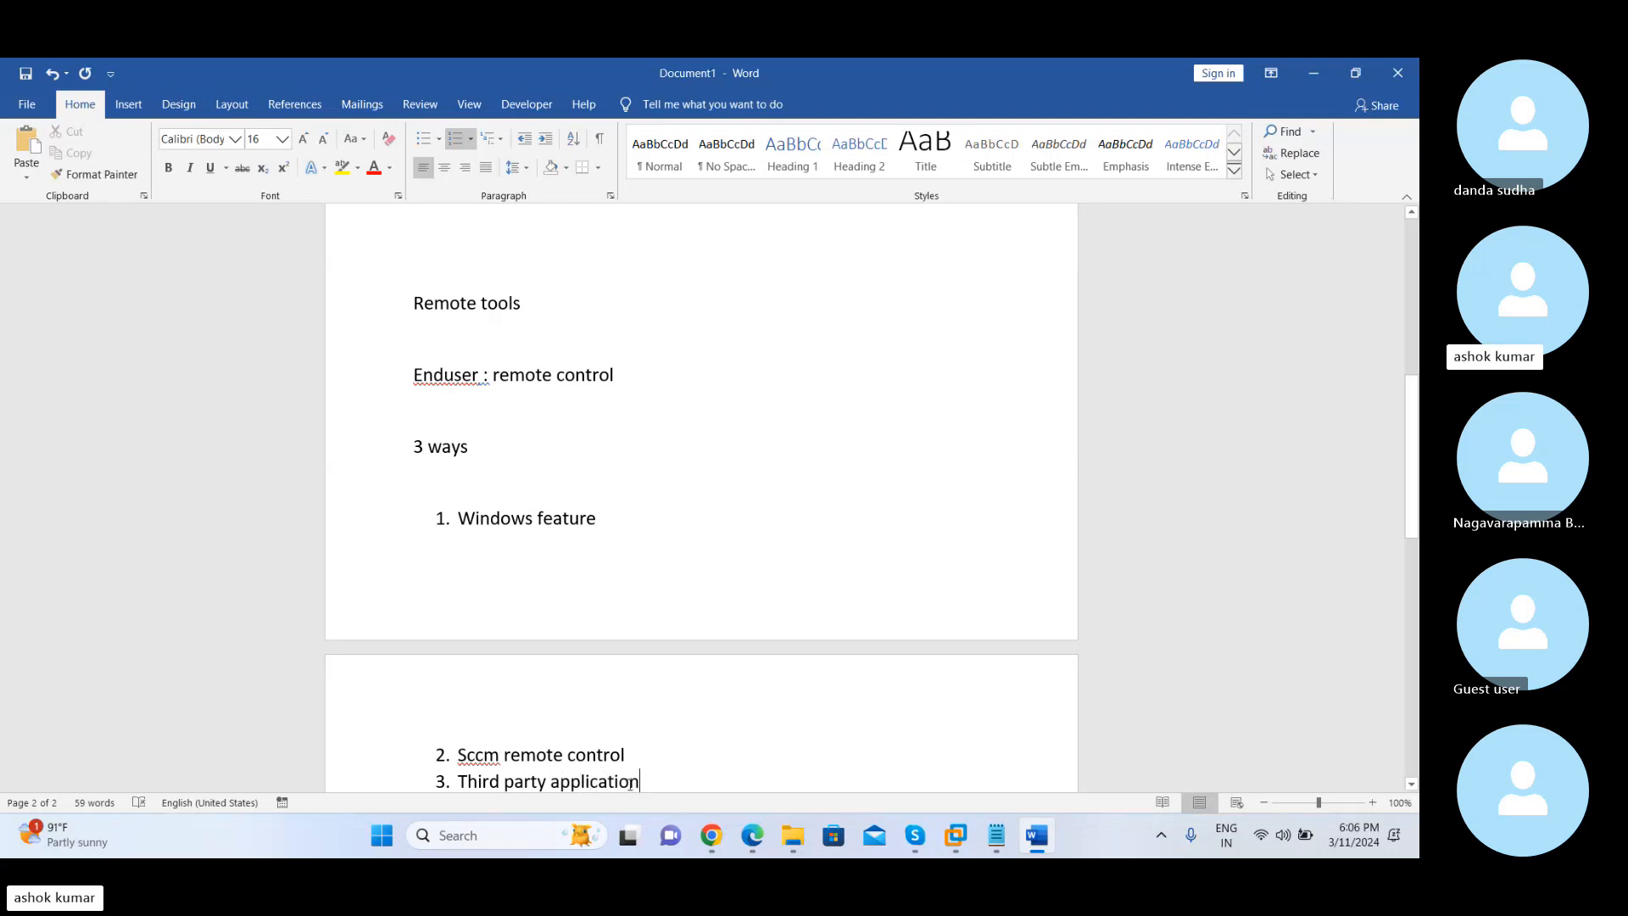
Point out the "Third party application" and "Windows feature" list items by selecting their text
{"action": "left_click_drag", "start_coordinate": [630, 784], "coordinate": [475, 669]}
{"action": "scroll", "coordinate": [545, 774], "scroll_direction": "down", "scroll_amount": 2}
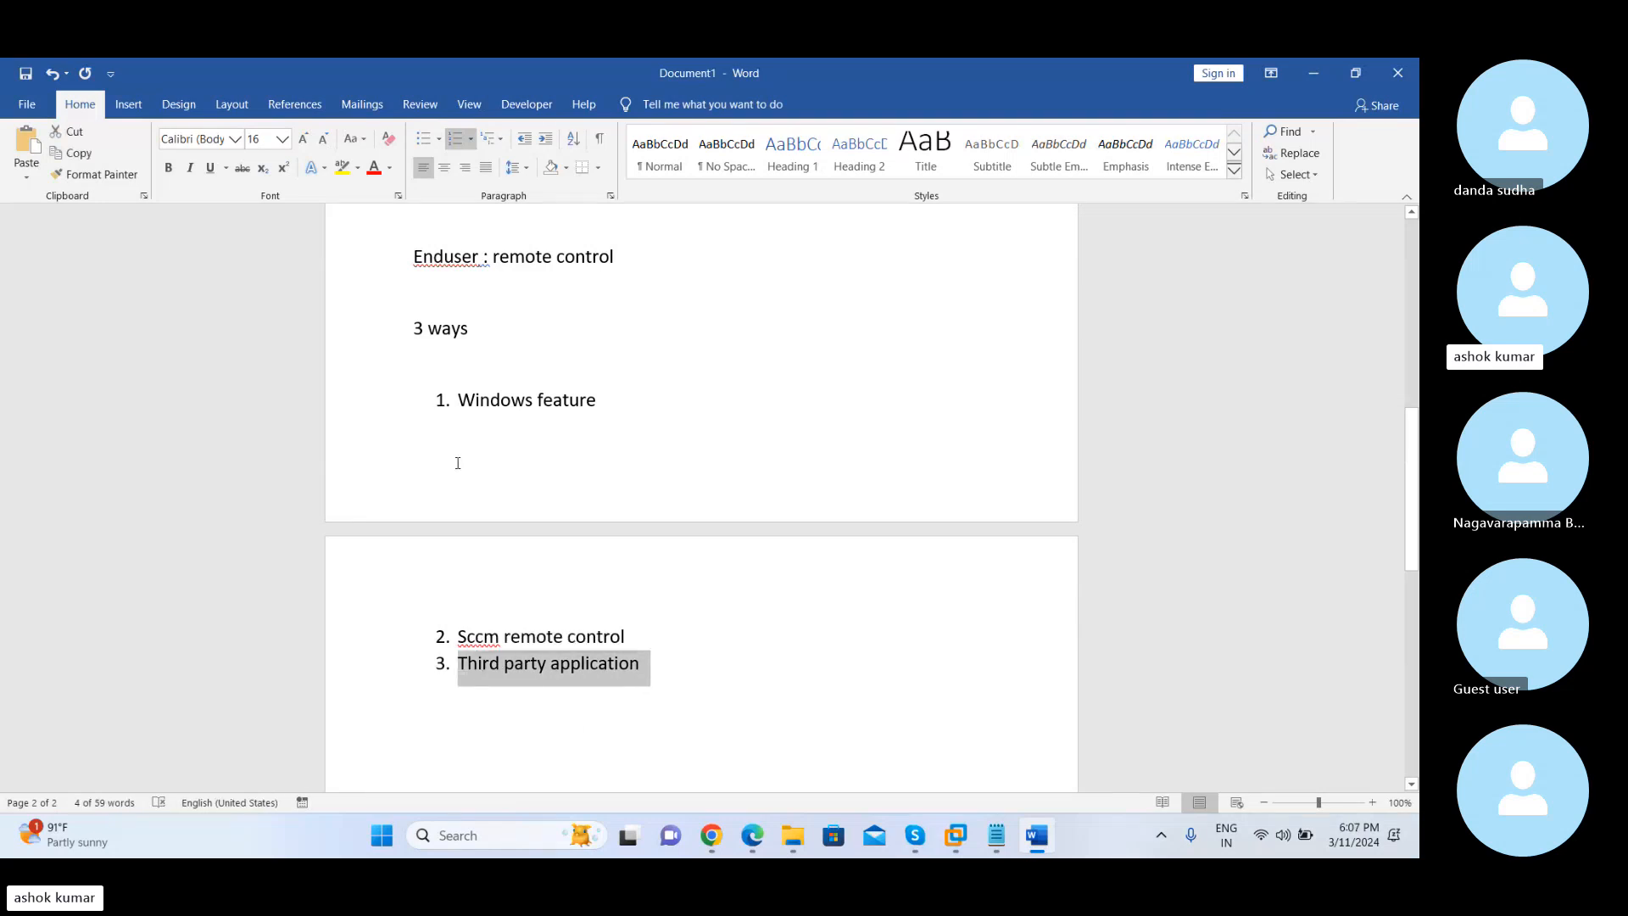
{"action": "left_click", "coordinate": [441, 400]}
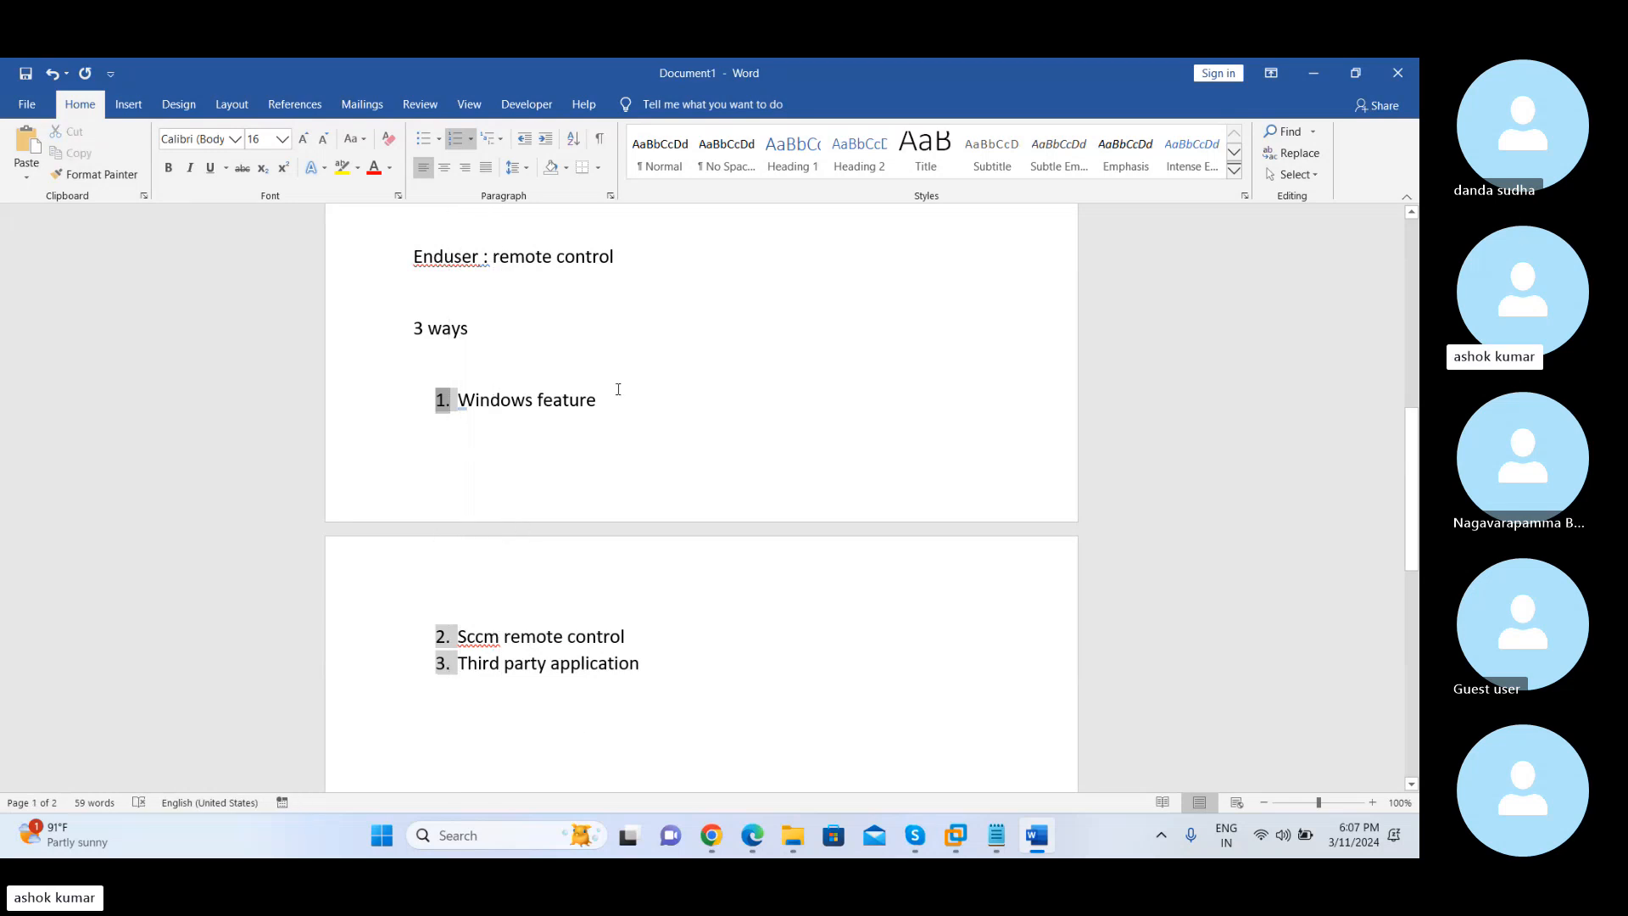
{"action": "left_click_drag", "start_coordinate": [608, 402], "coordinate": [442, 404]}
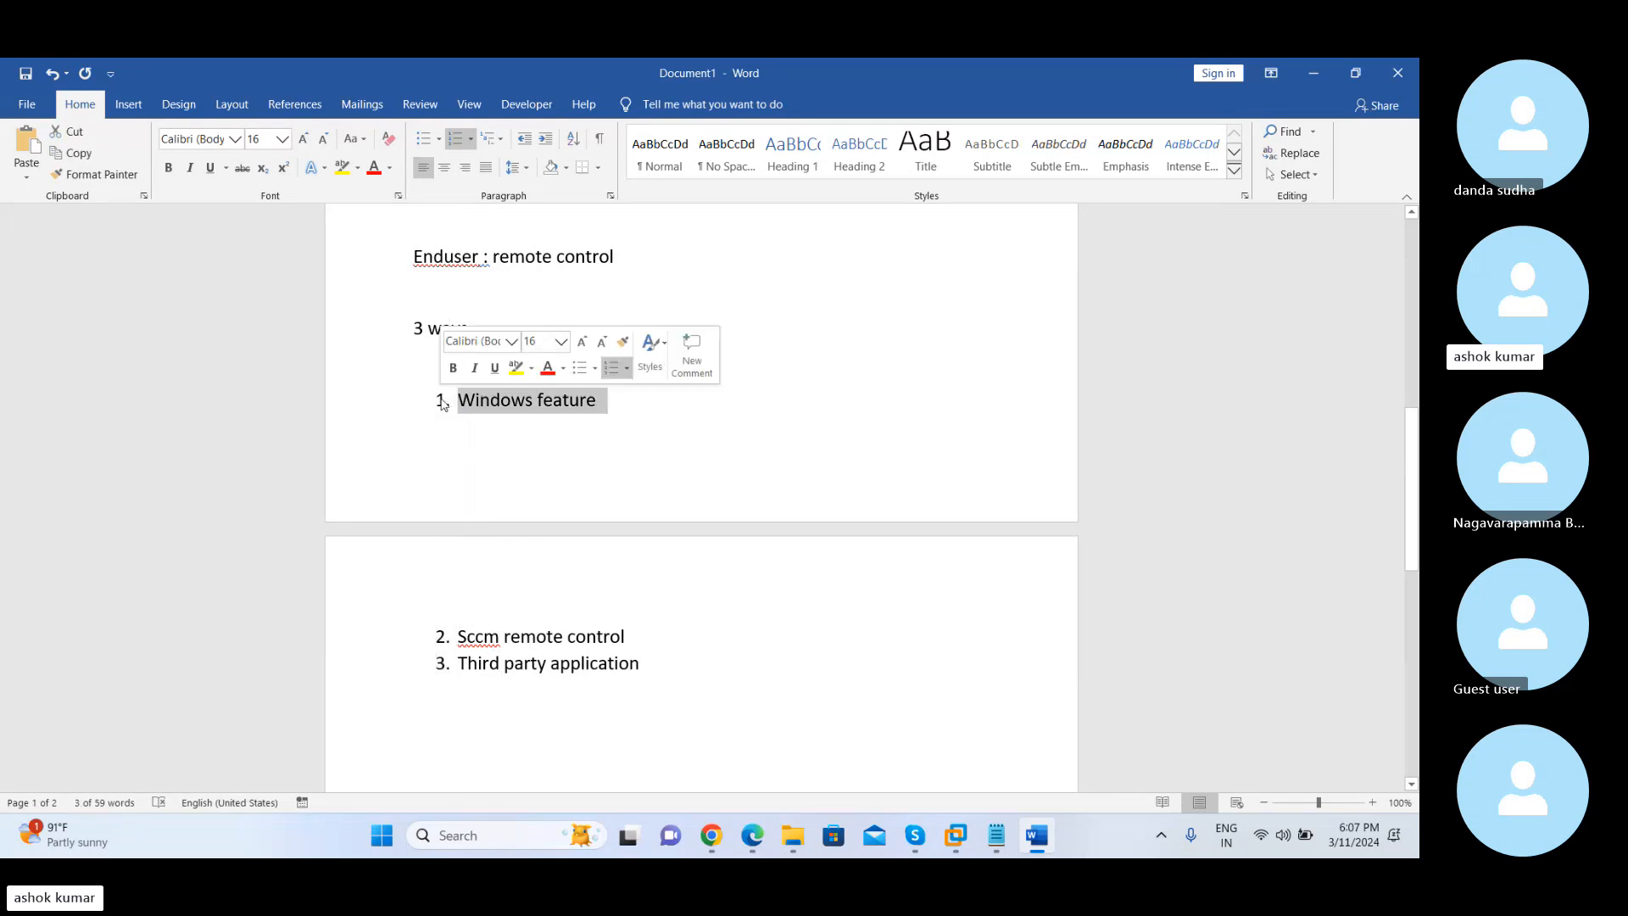
Switch to the Sccm Server virtual machine and launch Remote Desktop Connection with the mstsc command
{"action": "mouse_move", "coordinate": [956, 835]}
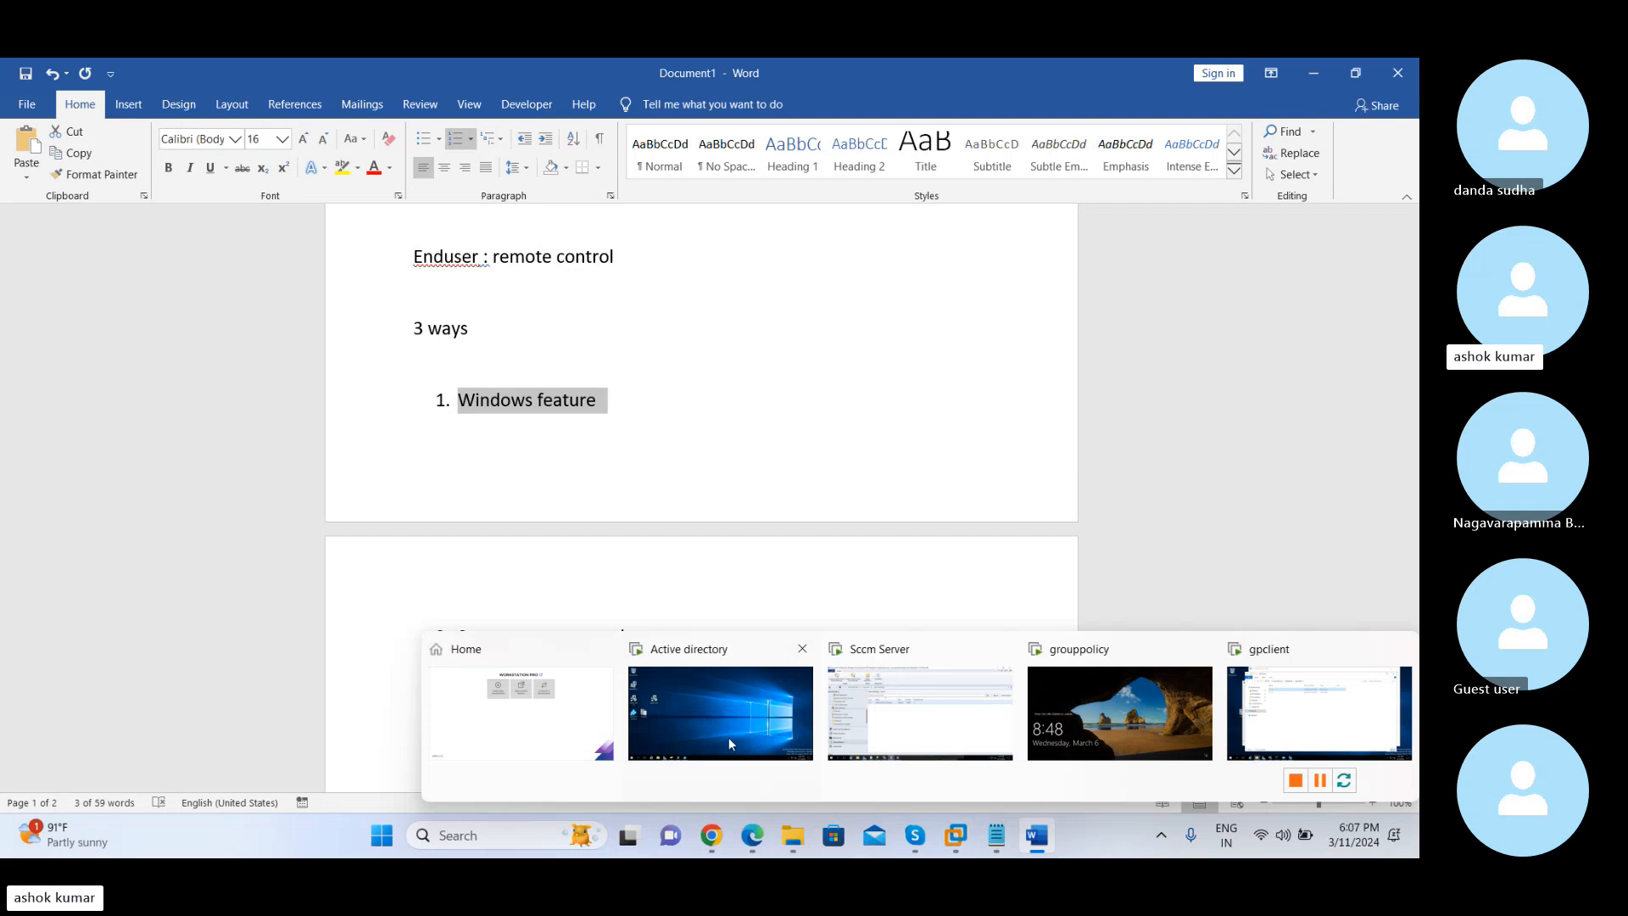
{"action": "left_click", "coordinate": [911, 722]}
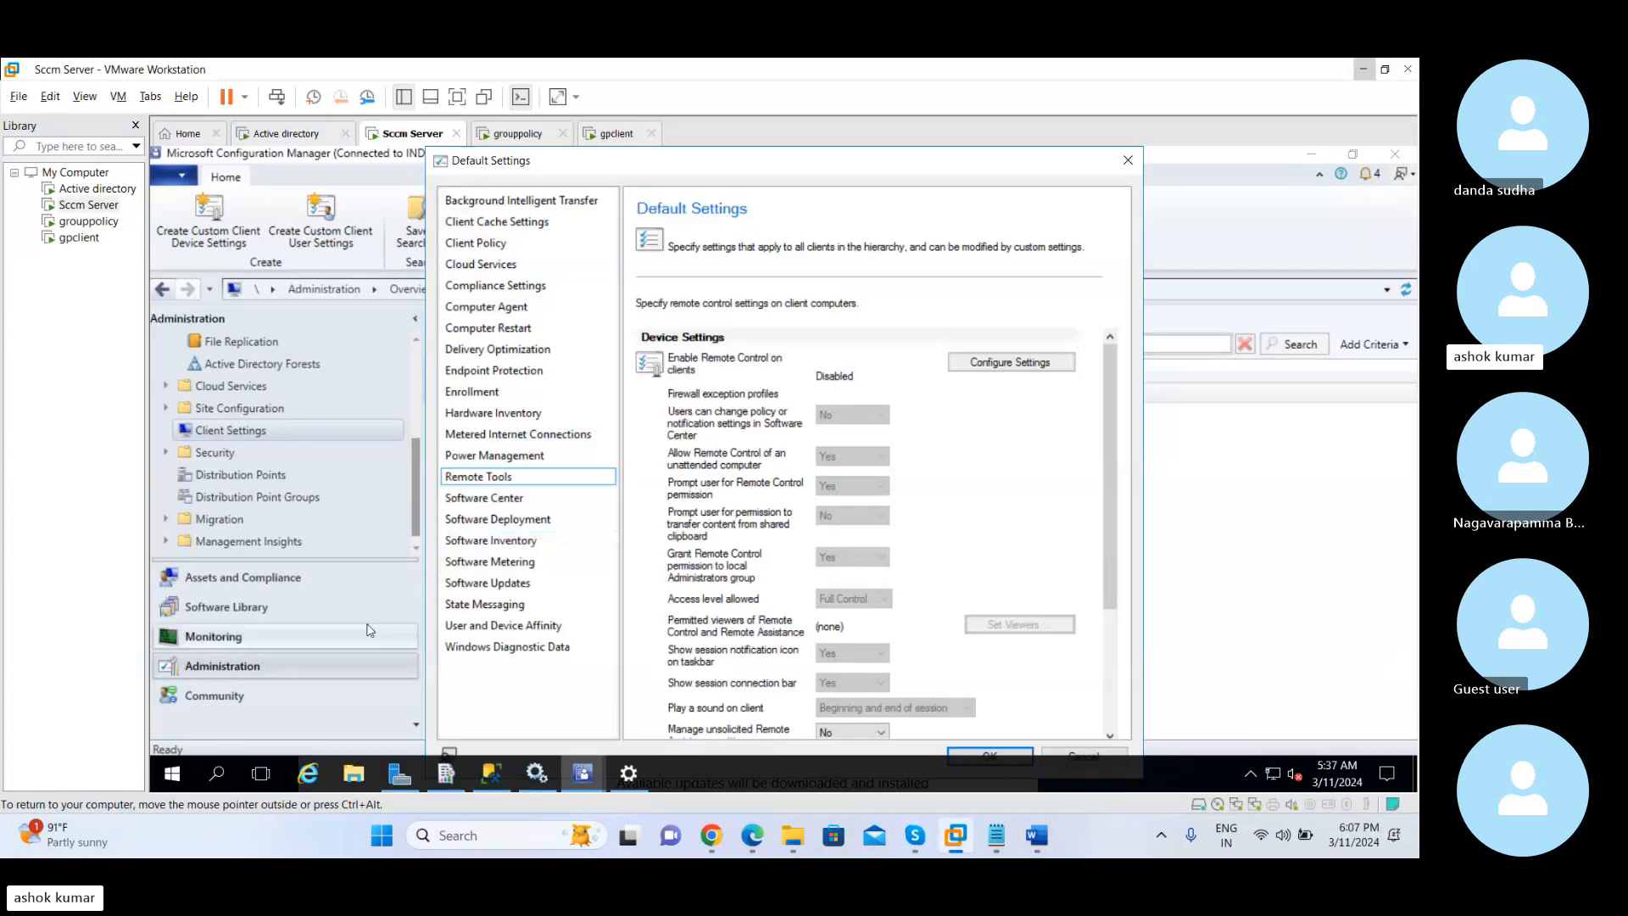
{"action": "left_click", "coordinate": [257, 672]}
{"action": "key", "text": "super+r"}
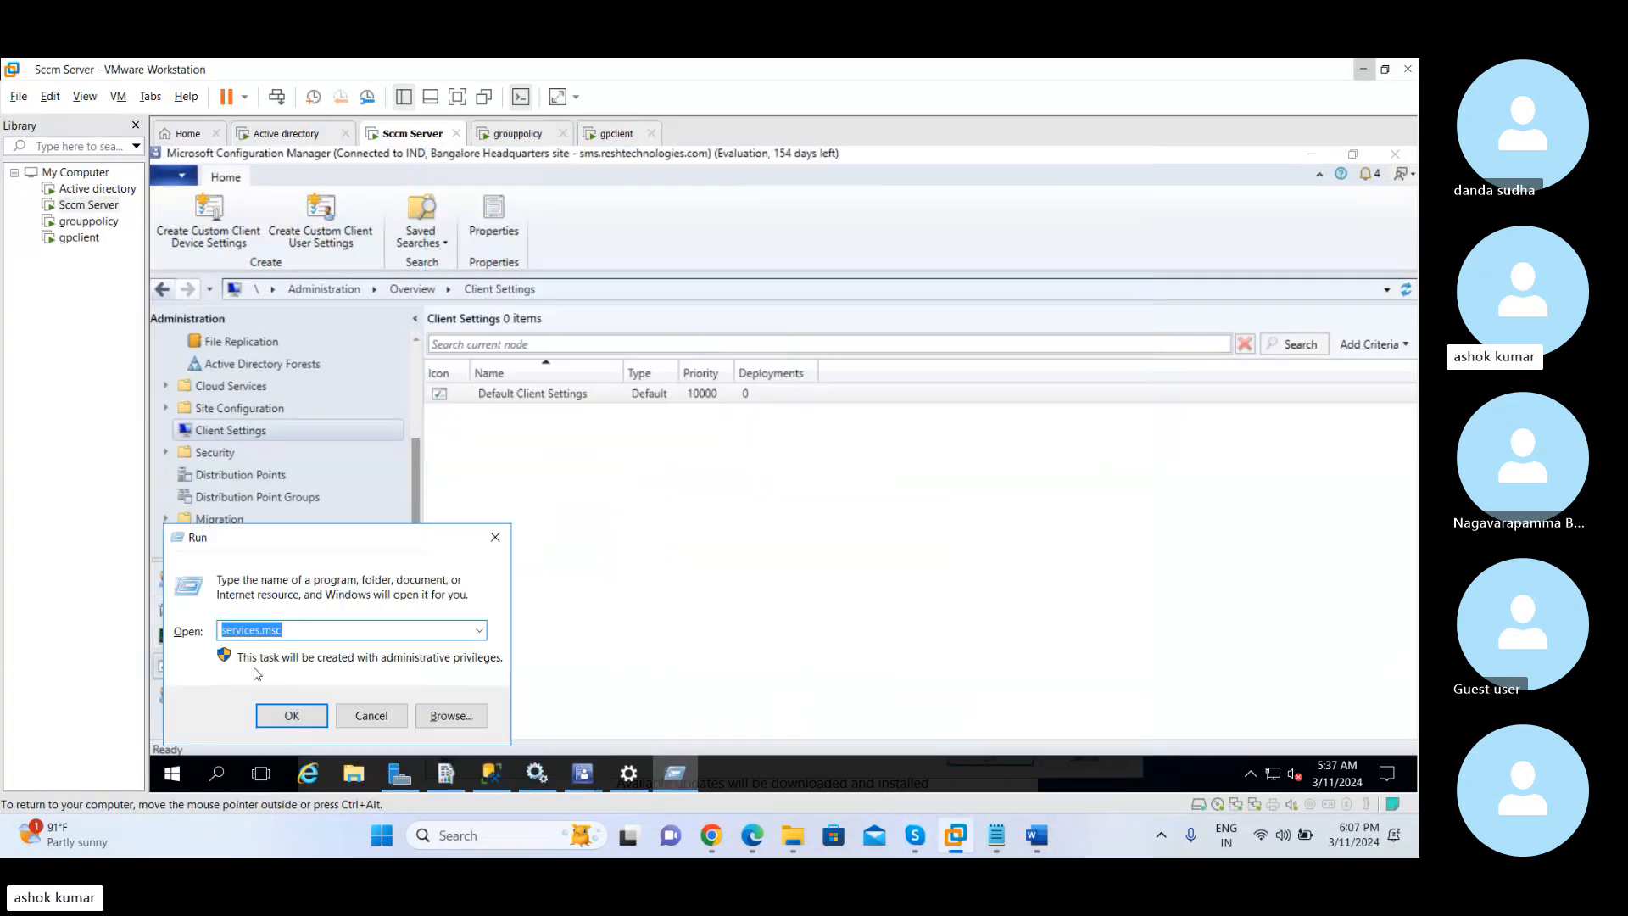
{"action": "type", "text": "mstsc"}
{"action": "key", "text": "Return"}
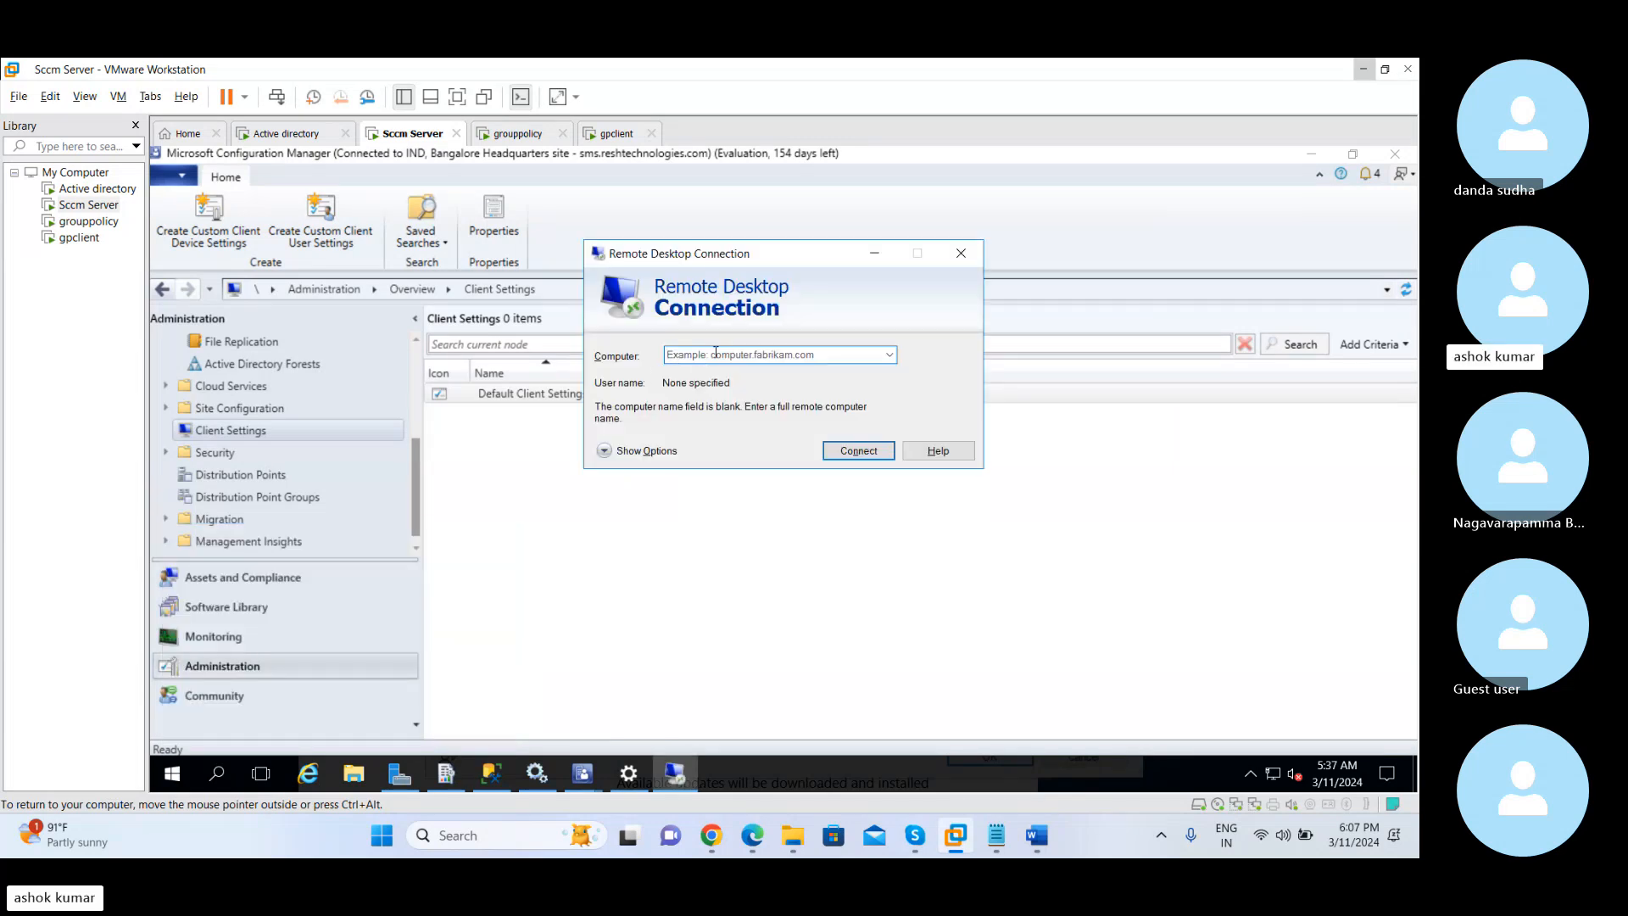
{"action": "left_click", "coordinate": [715, 355]}
Switch to the Active directory virtual machine and unlock it with the administrator account's password
{"action": "left_click", "coordinate": [280, 133]}
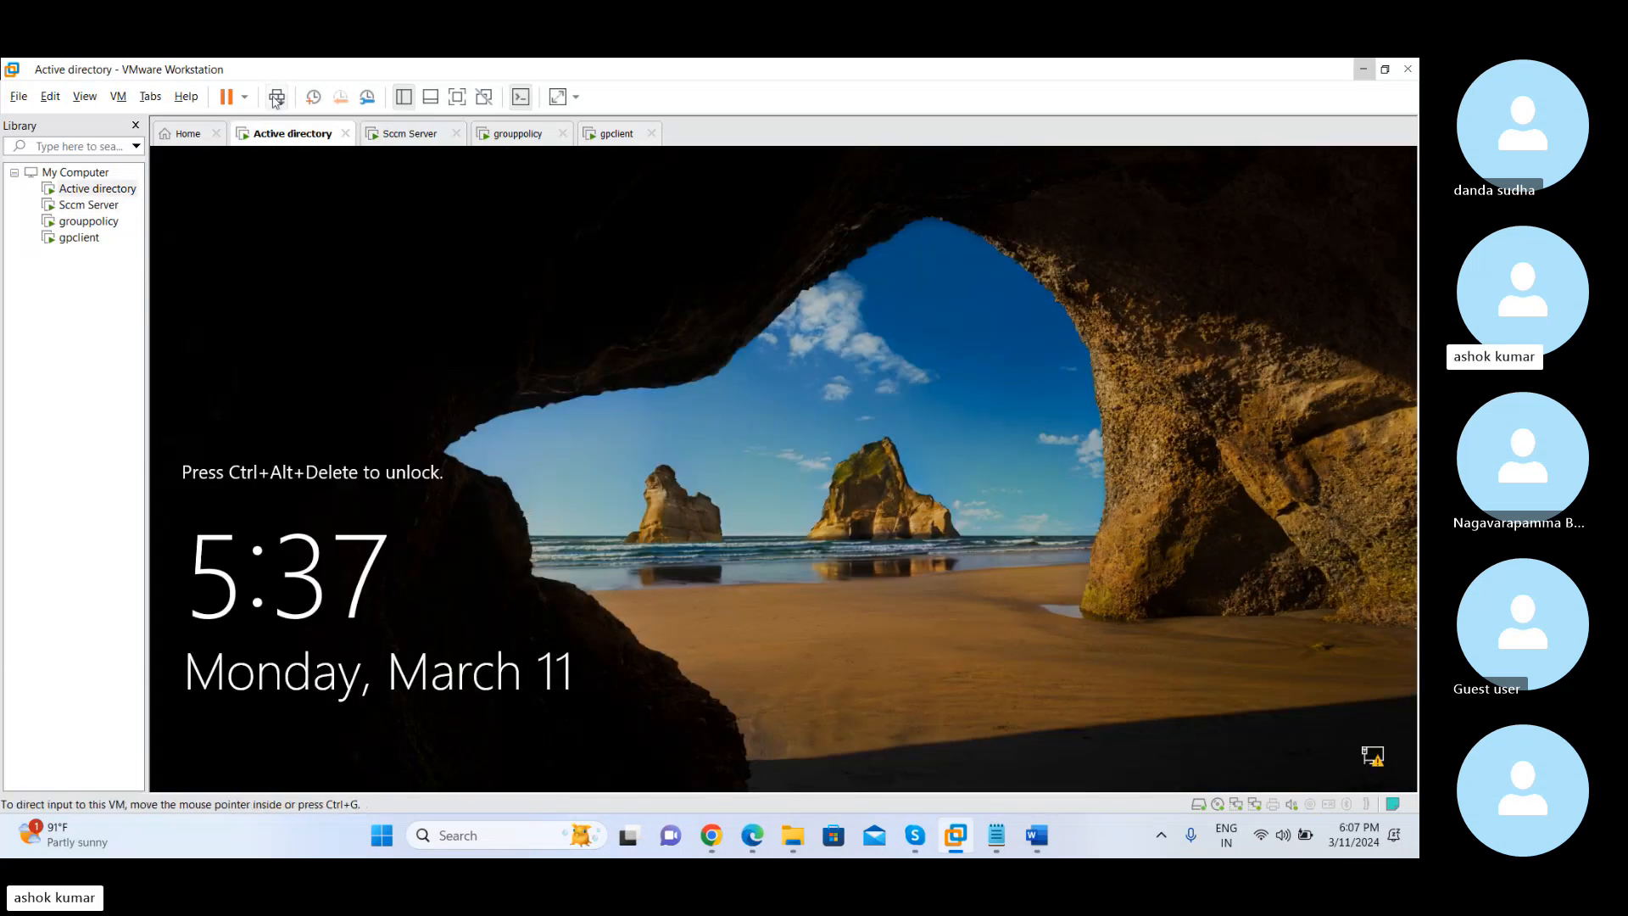
{"action": "left_click", "coordinate": [279, 97]}
{"action": "type", "text": "*********"}
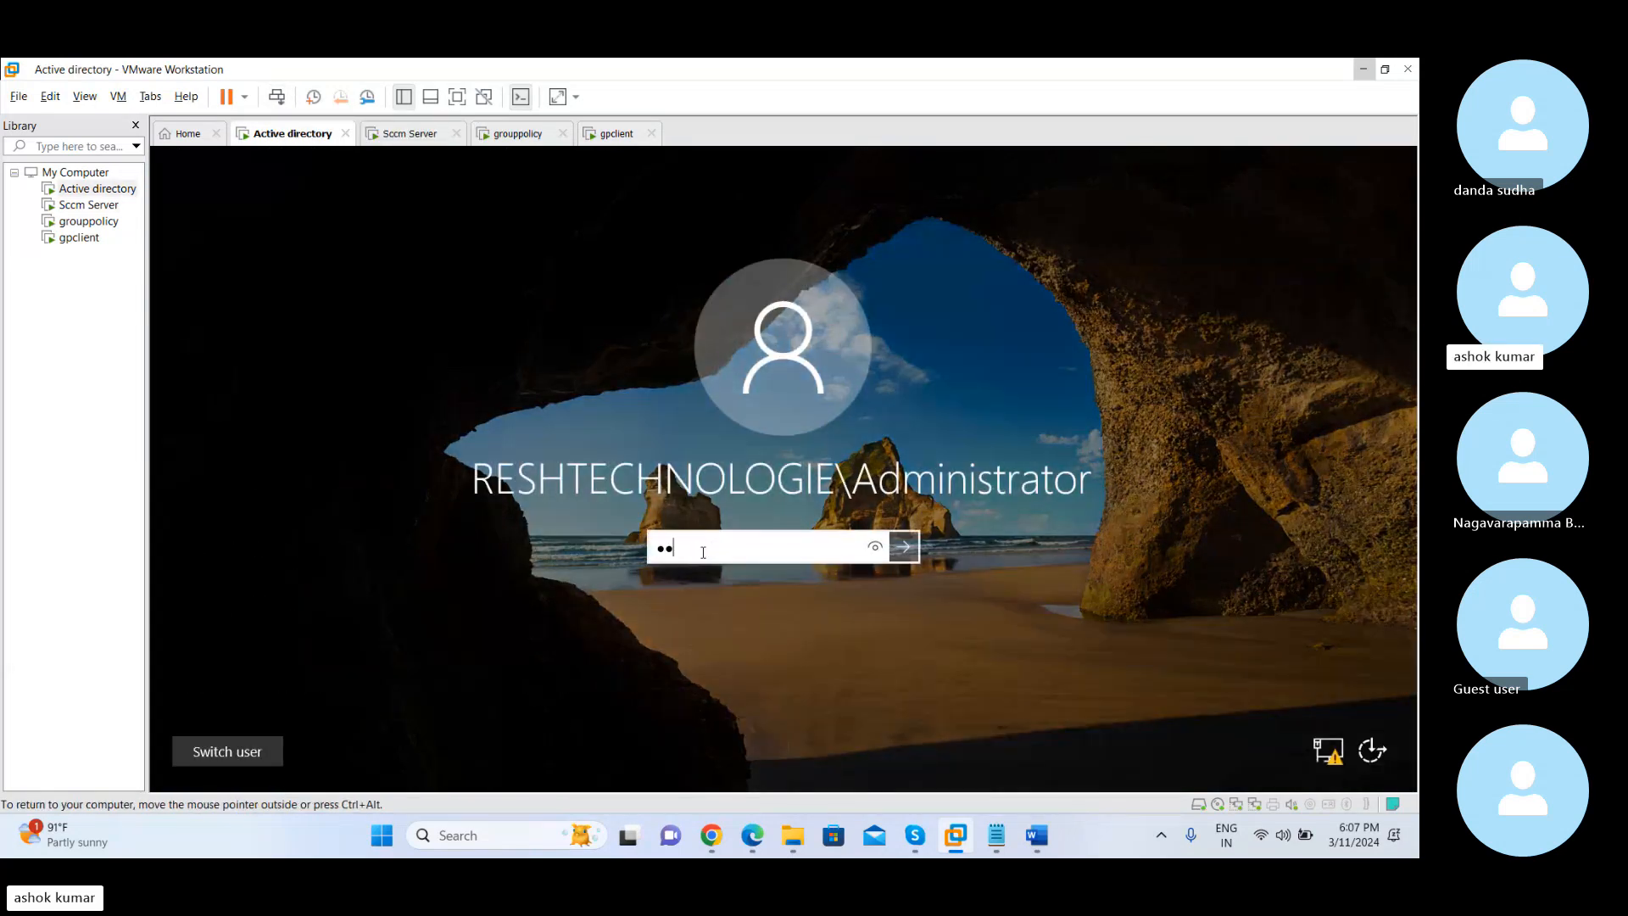
{"action": "type", "text": "**"}
{"action": "key", "text": "Return"}
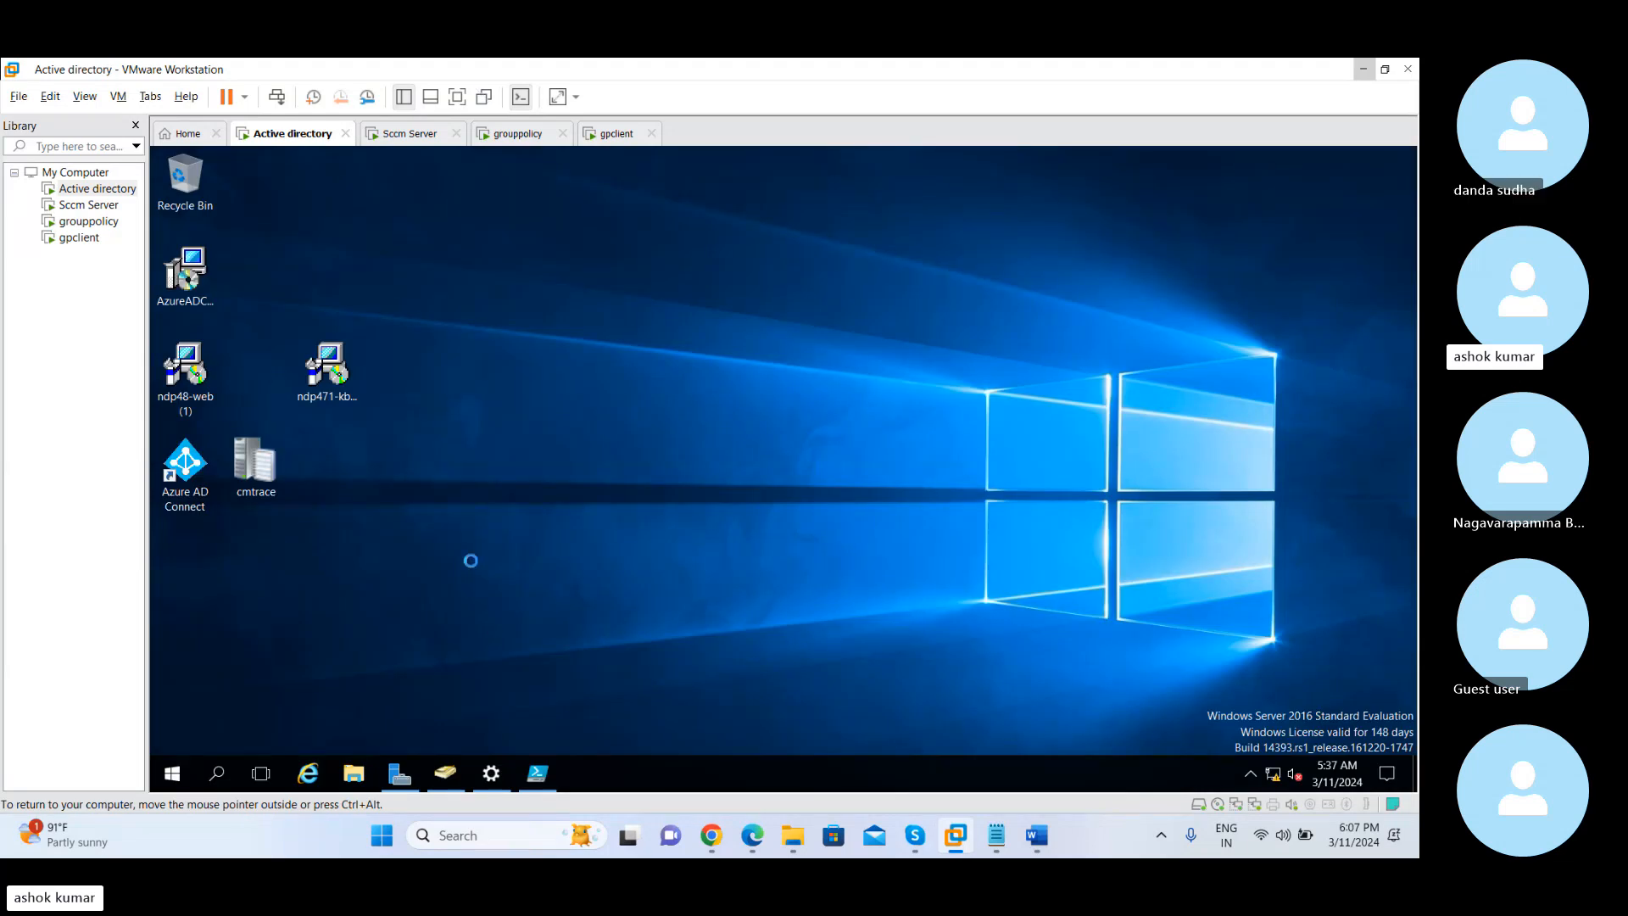
Open Active Directory Users and Computers and copy the DNS name of computer WIN-2SF4FTOVKH3 from its properties
{"action": "key", "text": "super+r"}
{"action": "key", "text": "Return"}
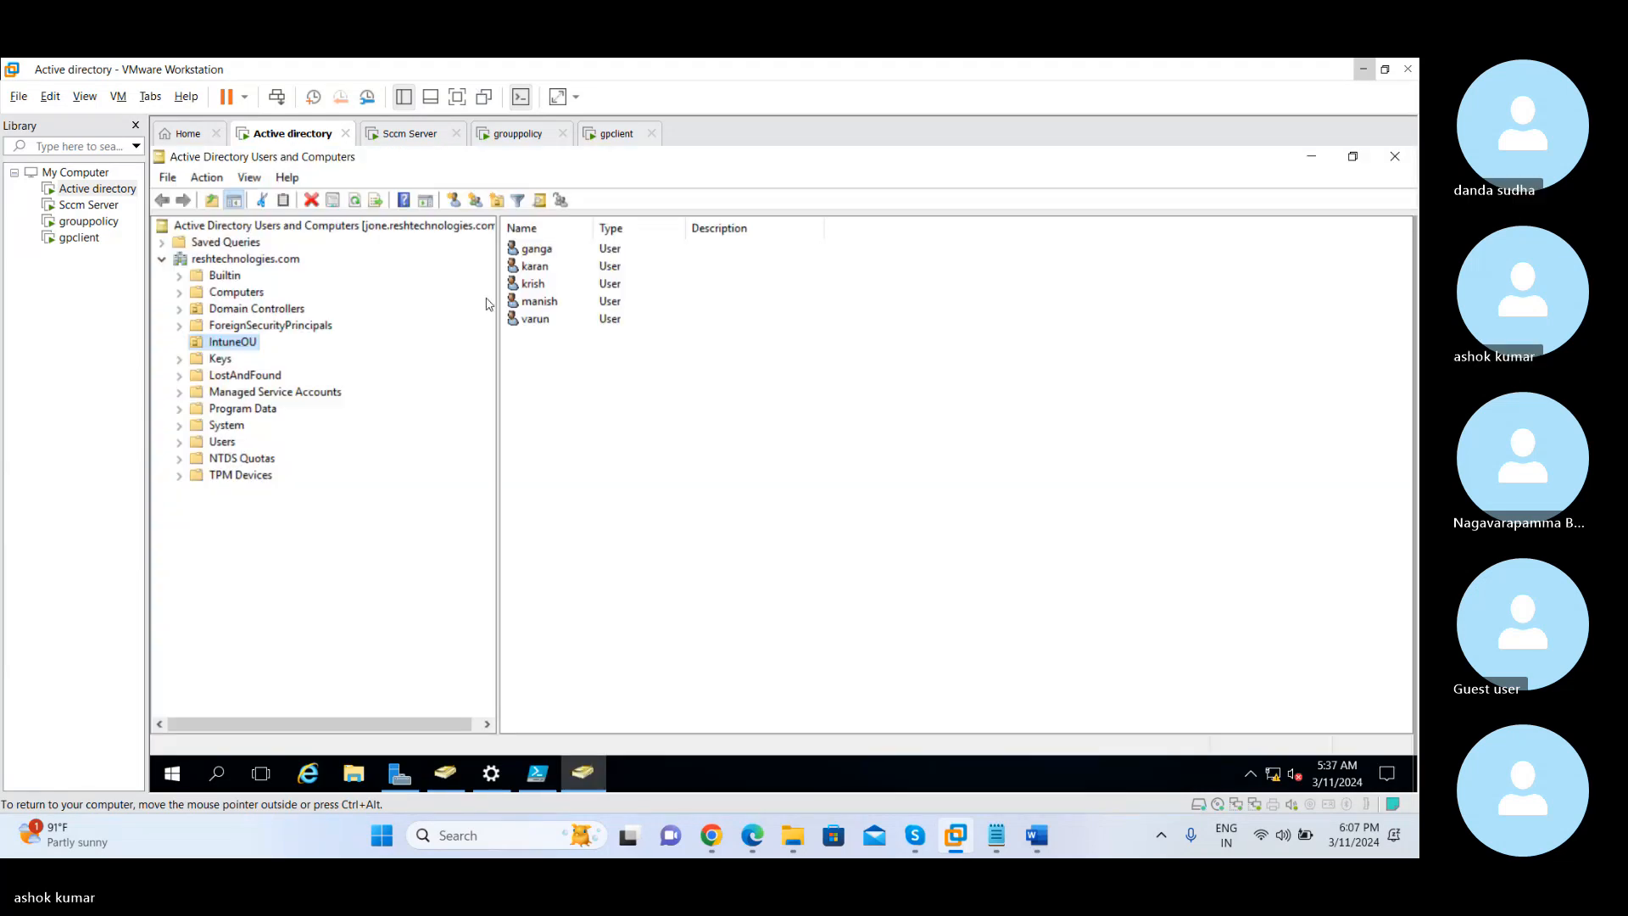
{"action": "left_click", "coordinate": [236, 297]}
{"action": "double_click", "coordinate": [543, 268]}
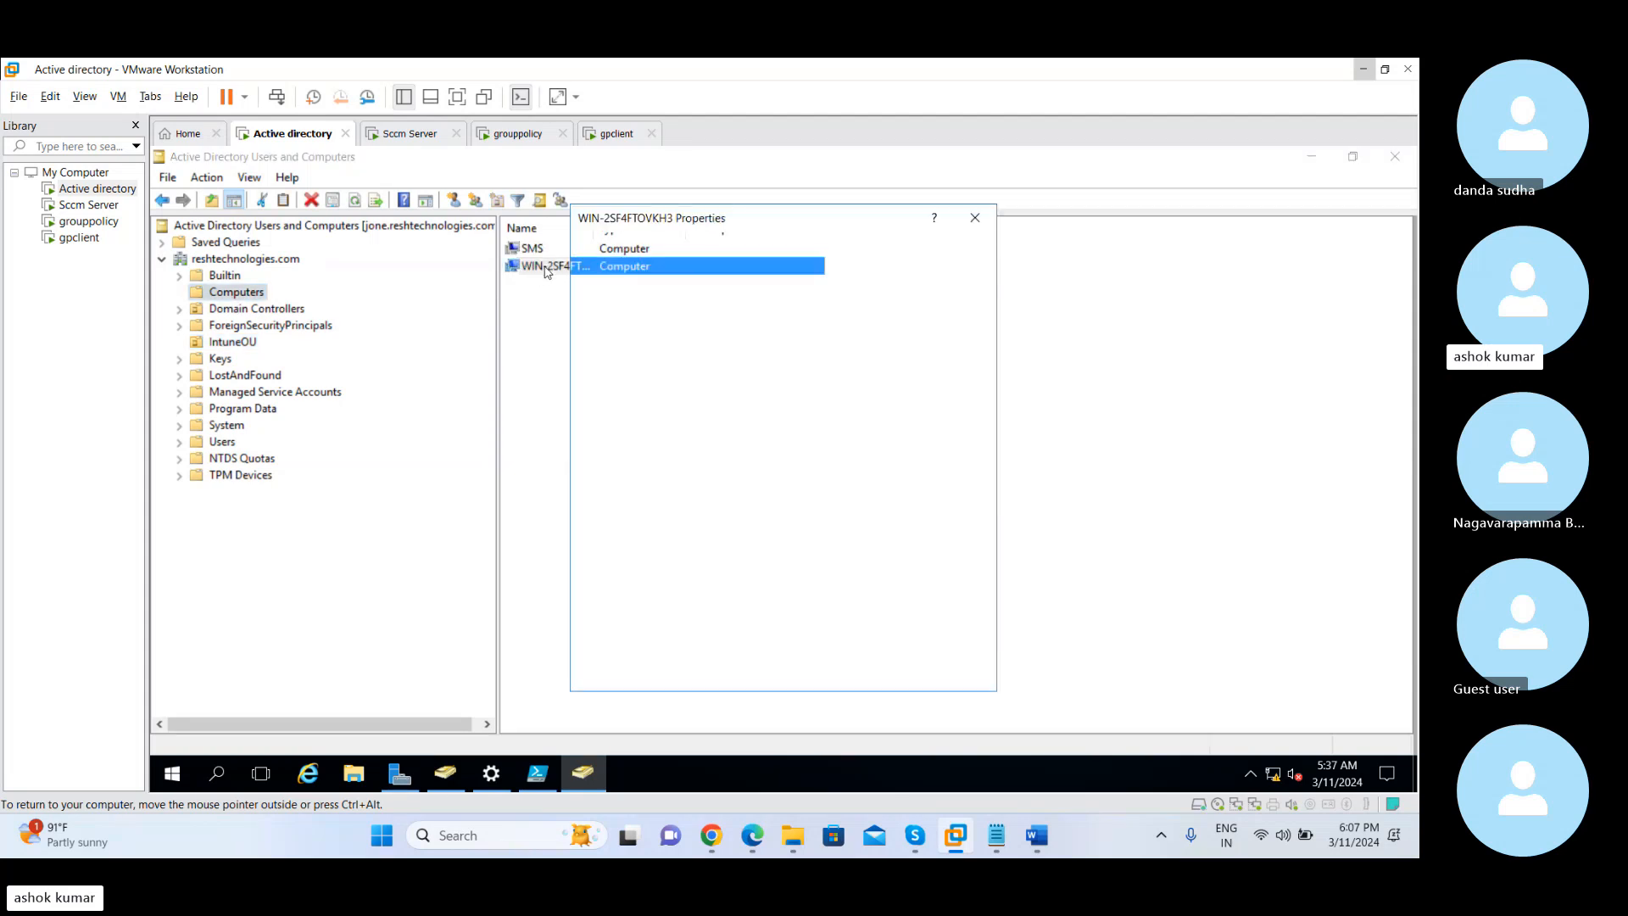
{"action": "left_click_drag", "start_coordinate": [889, 378], "coordinate": [676, 376]}
{"action": "key", "text": "ctrl+c"}
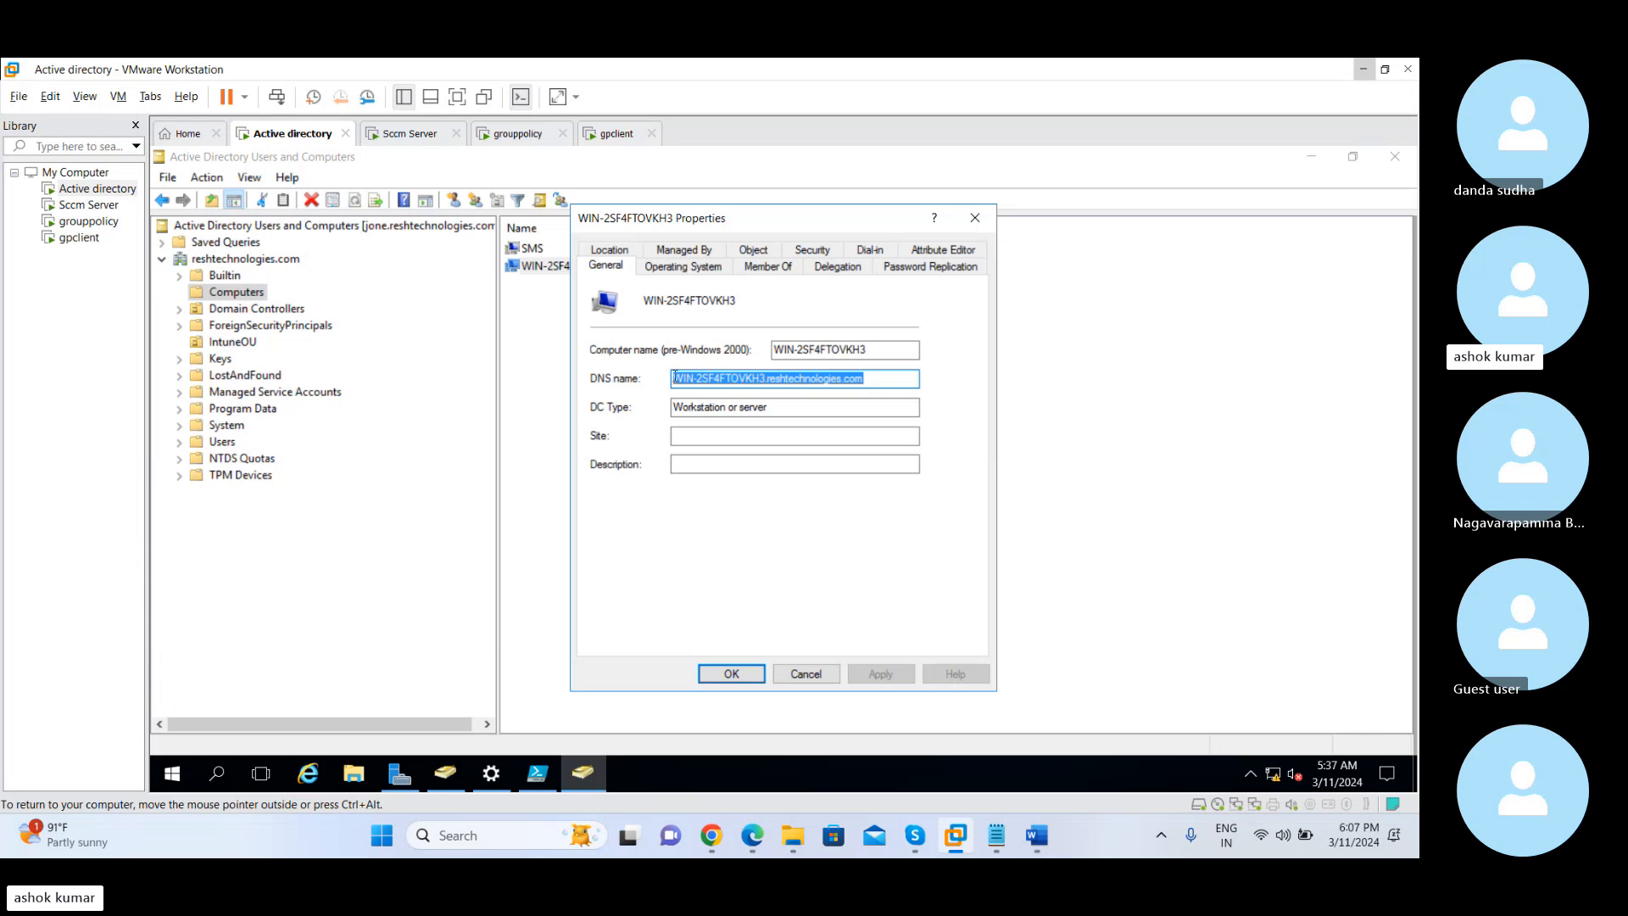
{"action": "key", "text": "alt+Tab"}
{"action": "key", "text": "alt+Tab"}
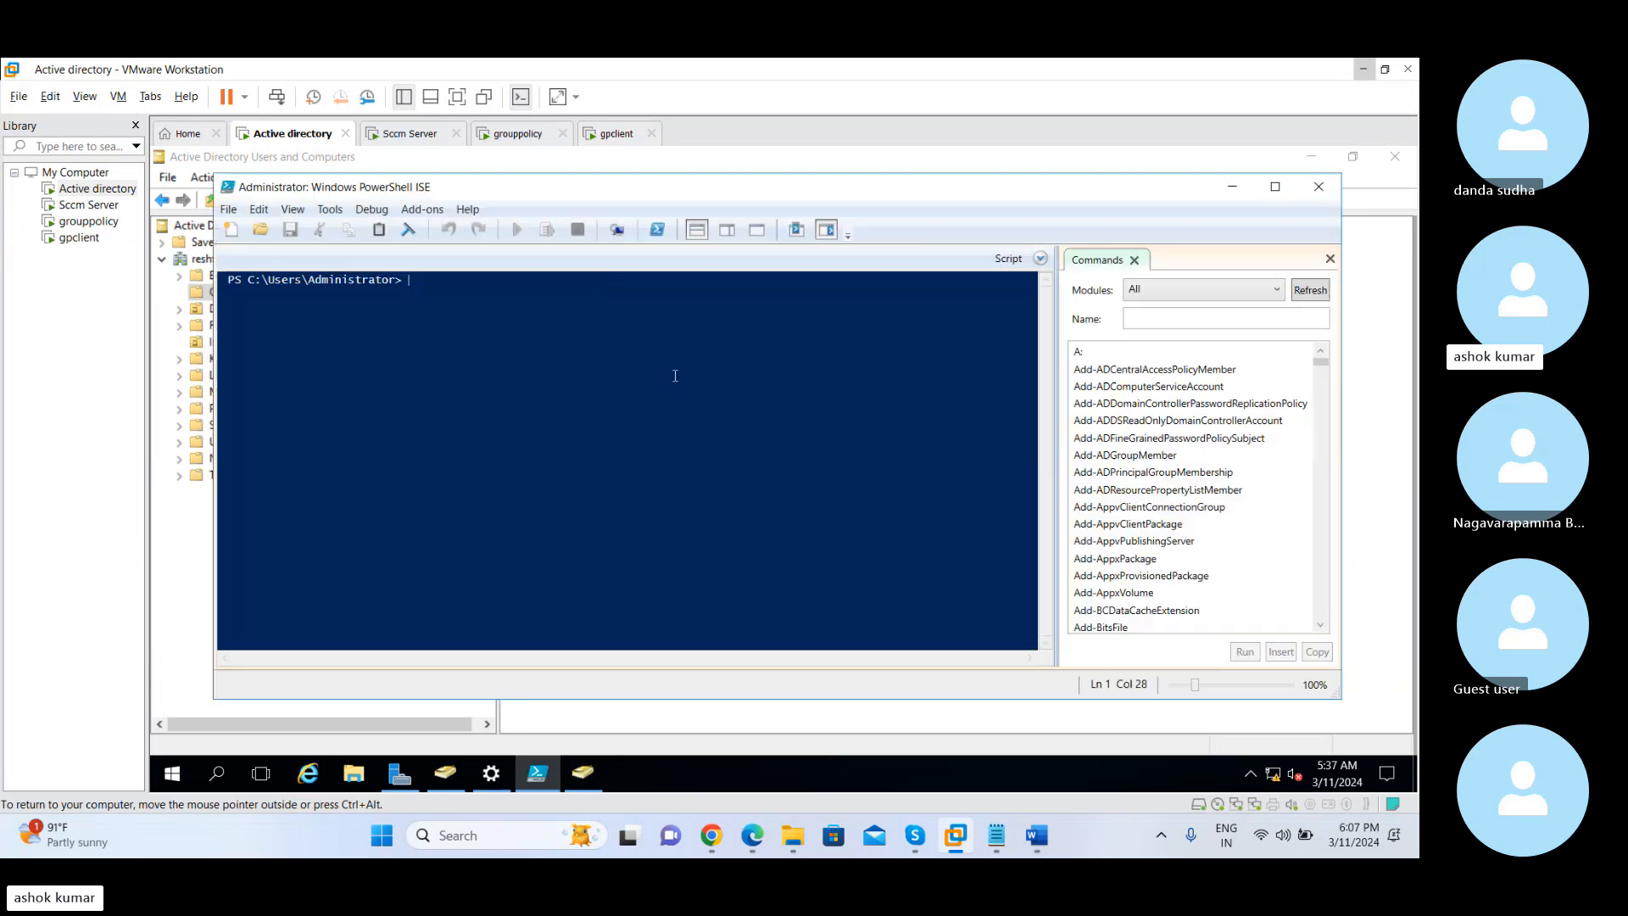
Try a Remote Desktop connection from Sccm Server to WIN-2SF4FTOVKH3.reshtechnologies.com, and close Remote Desktop Connection
{"action": "left_click", "coordinate": [410, 133]}
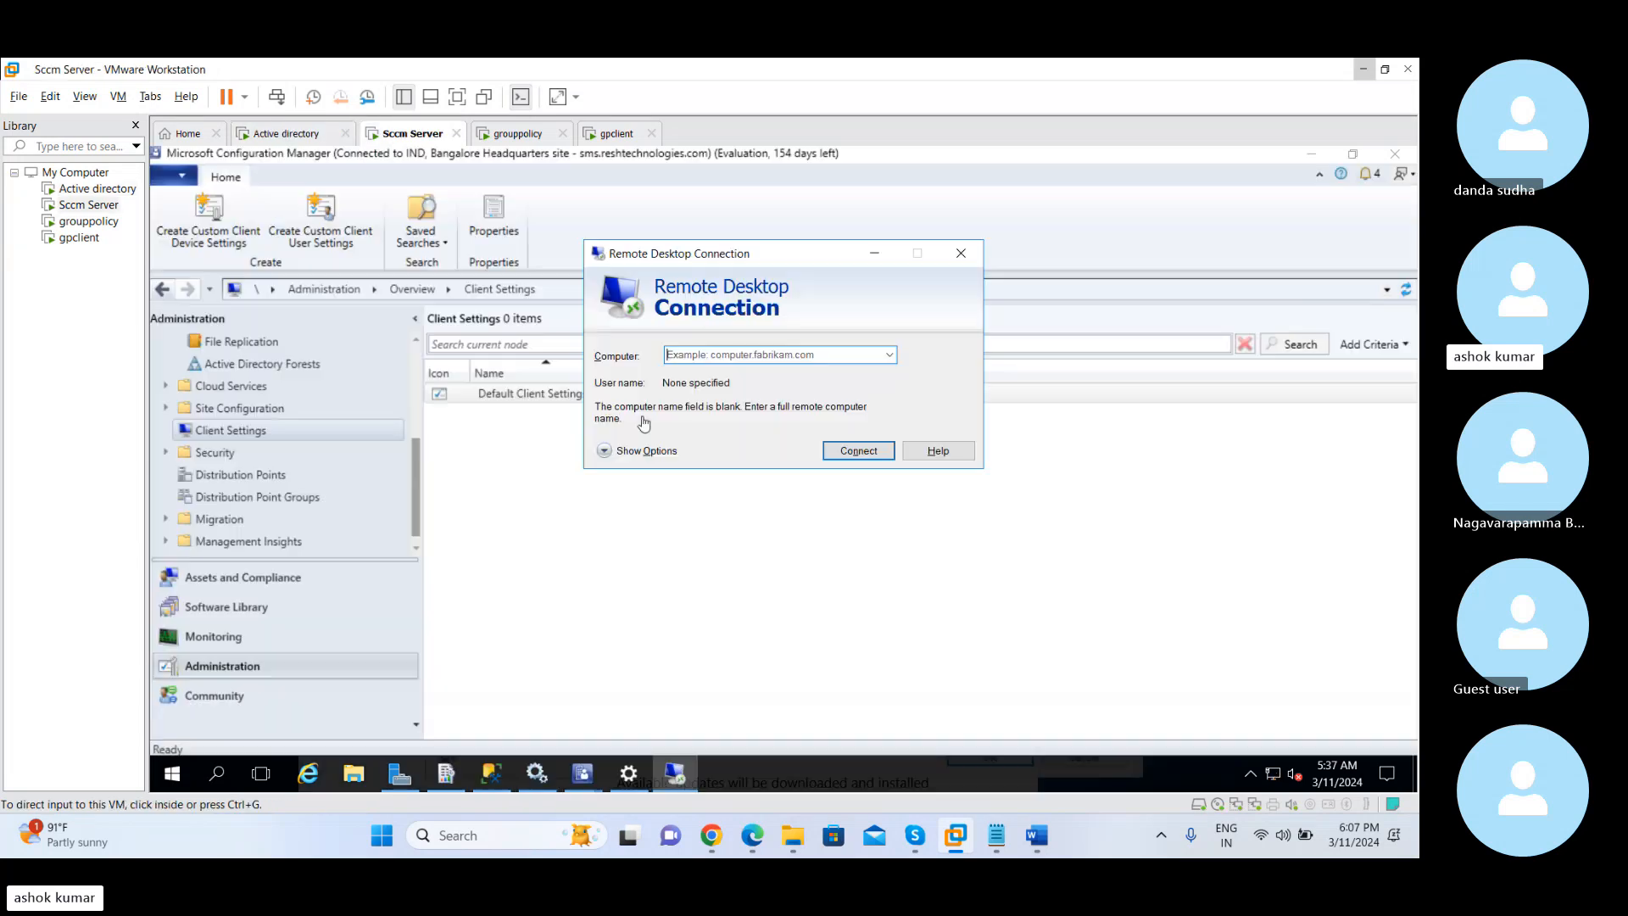
{"action": "left_click", "coordinate": [691, 355]}
{"action": "key", "text": "ctrl+v"}
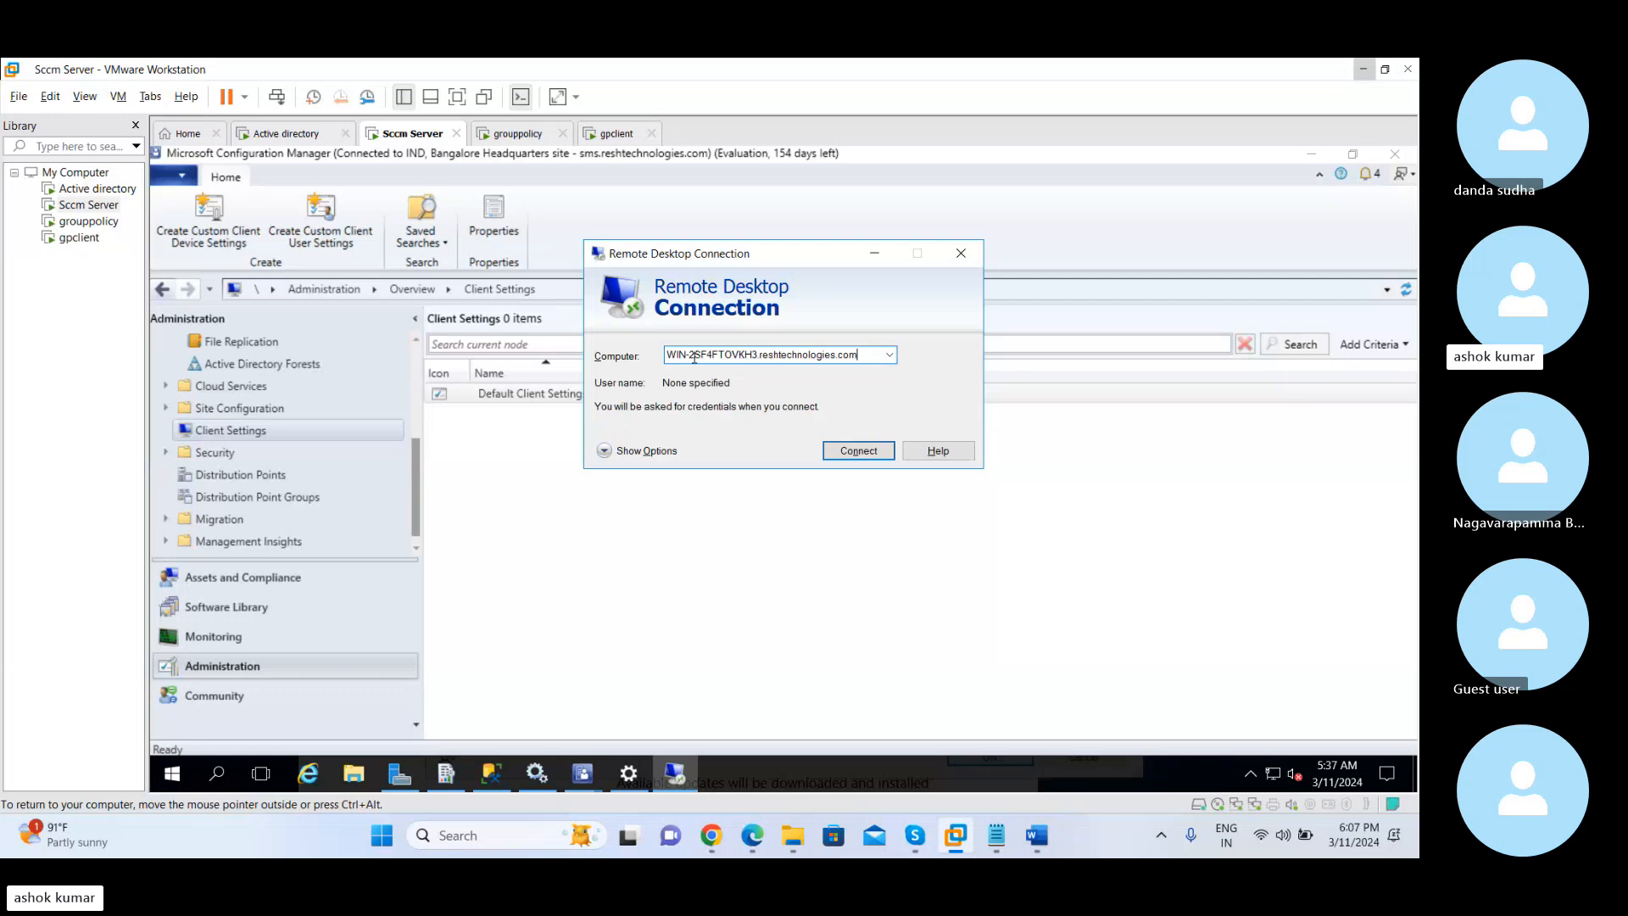
{"action": "left_click", "coordinate": [850, 452]}
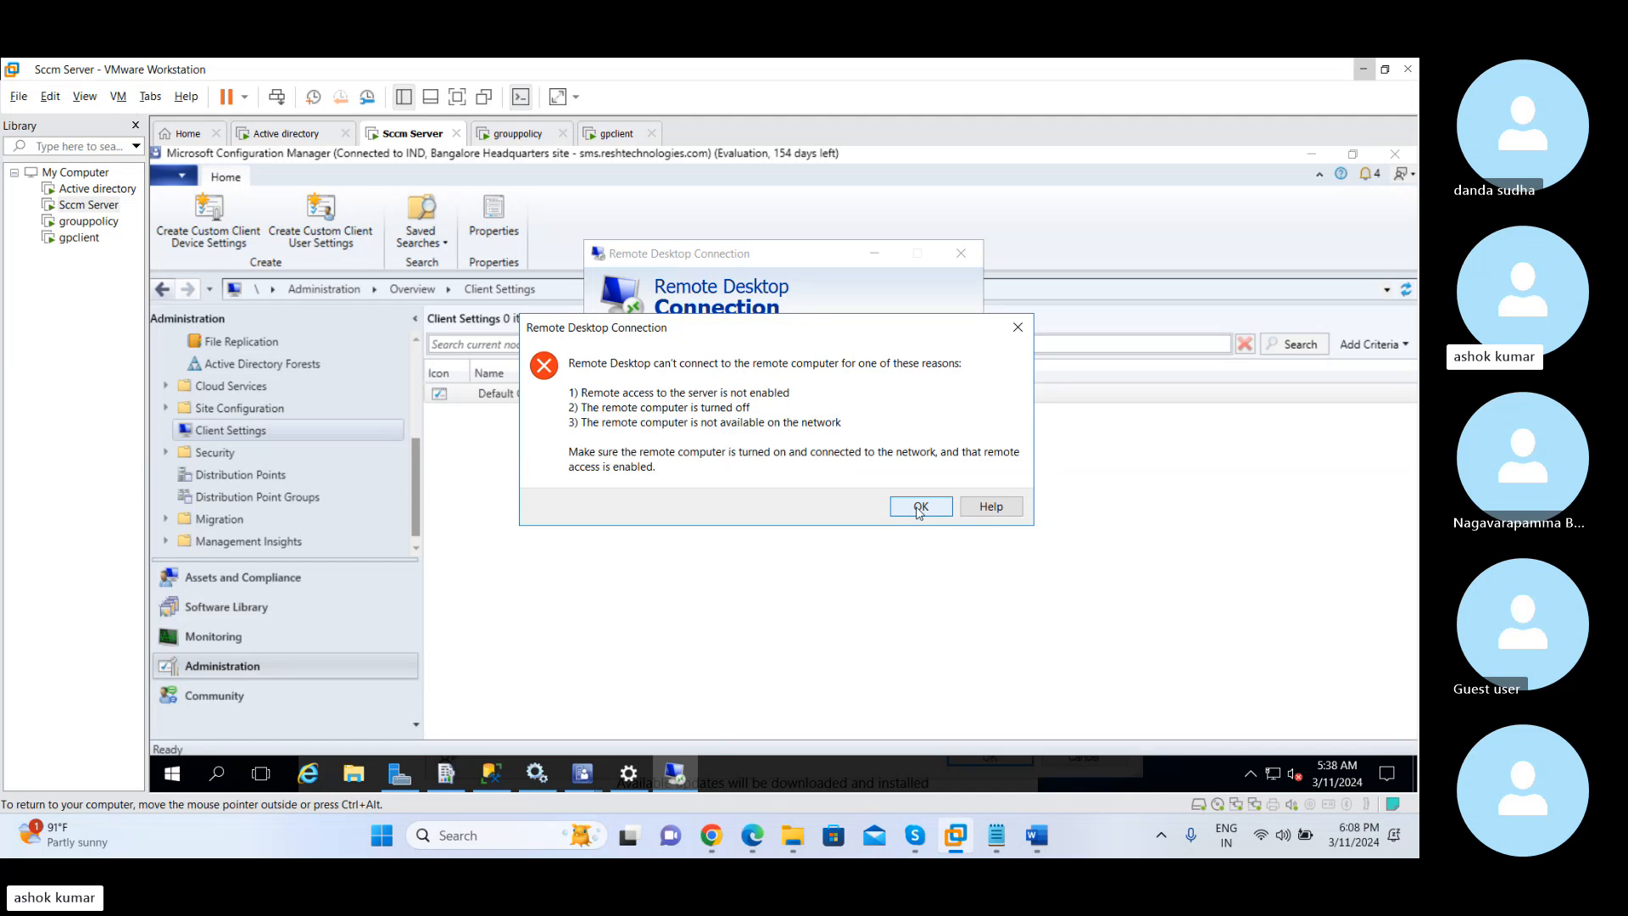
{"action": "left_click", "coordinate": [1016, 330]}
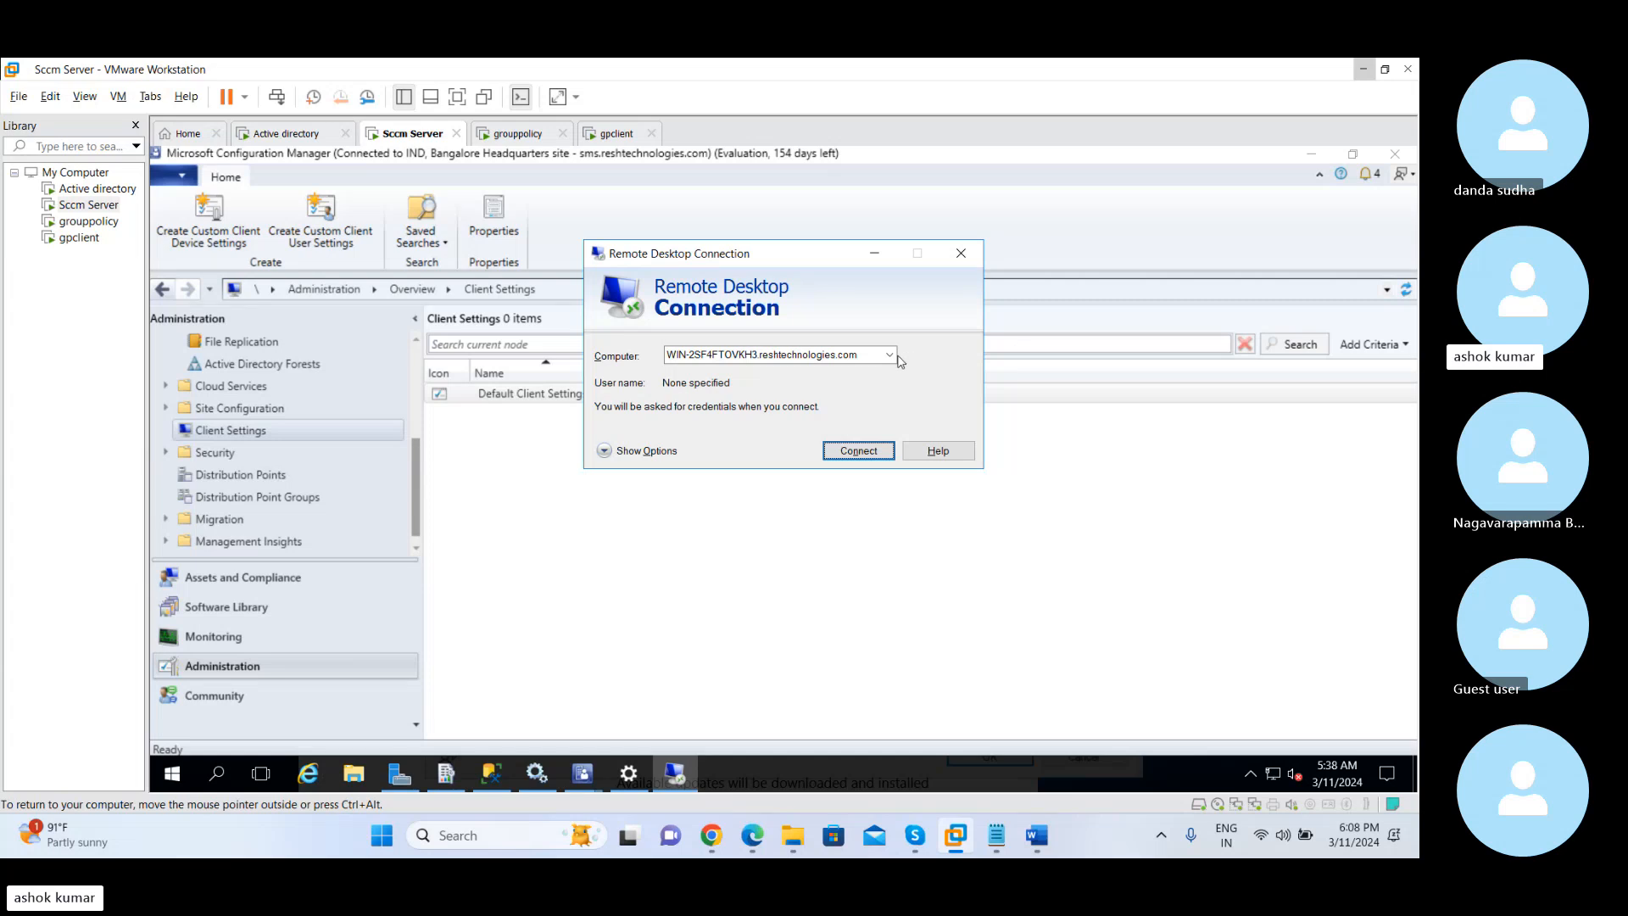
{"action": "left_click", "coordinate": [960, 255]}
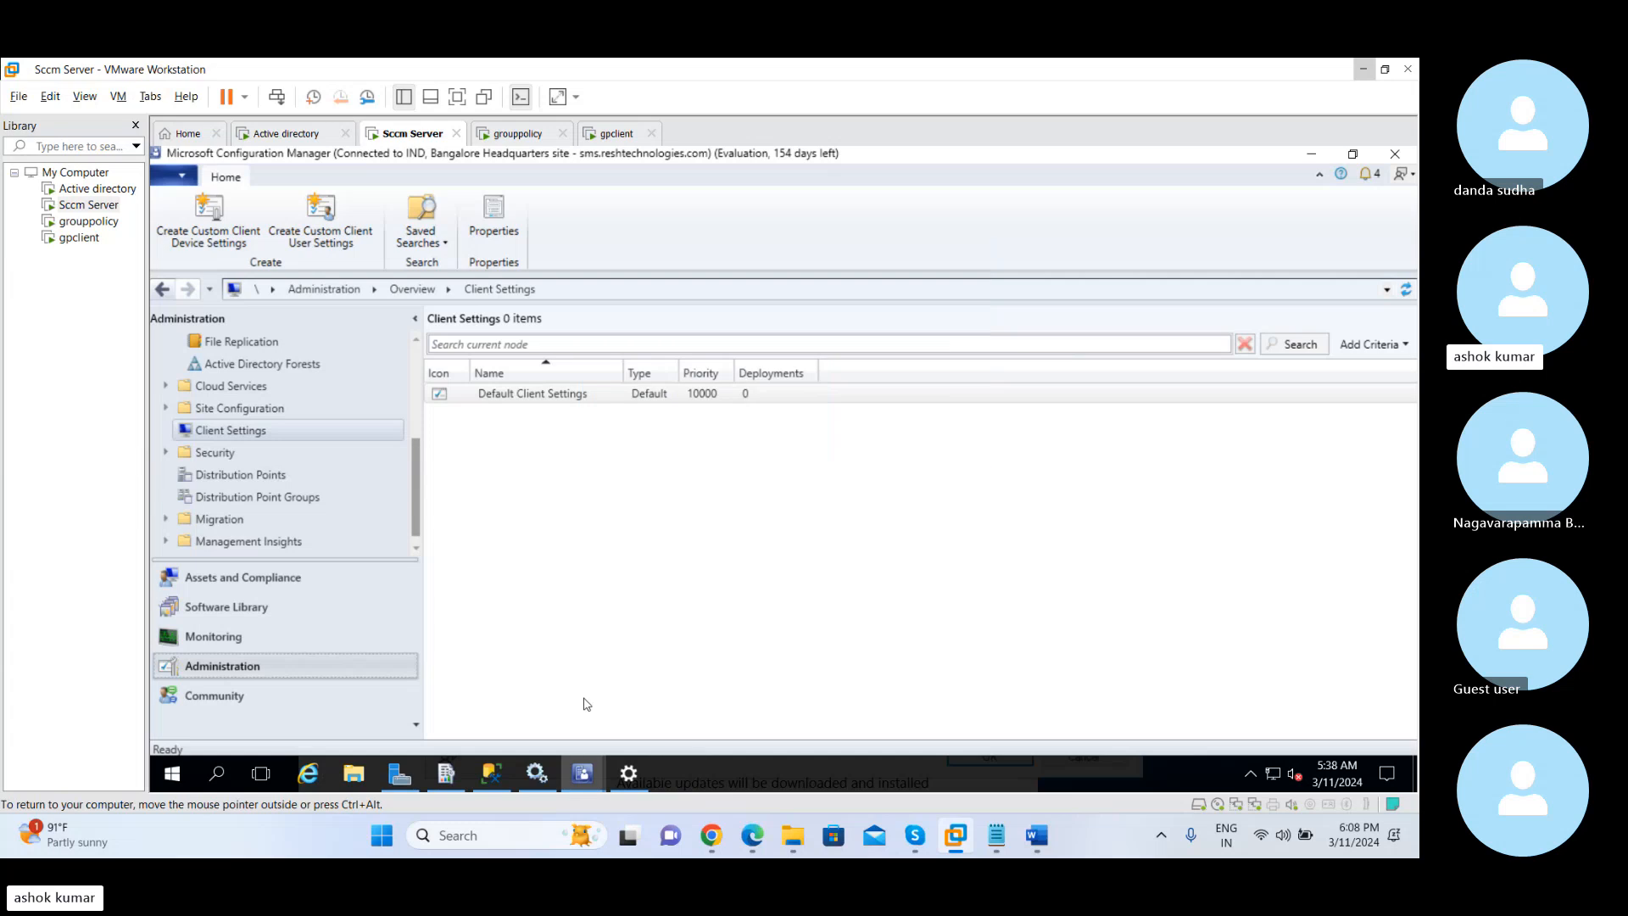
Return to the Remote Tools default settings and examine the remote control and firewall client options without changing them
{"action": "mouse_move", "coordinate": [581, 772]}
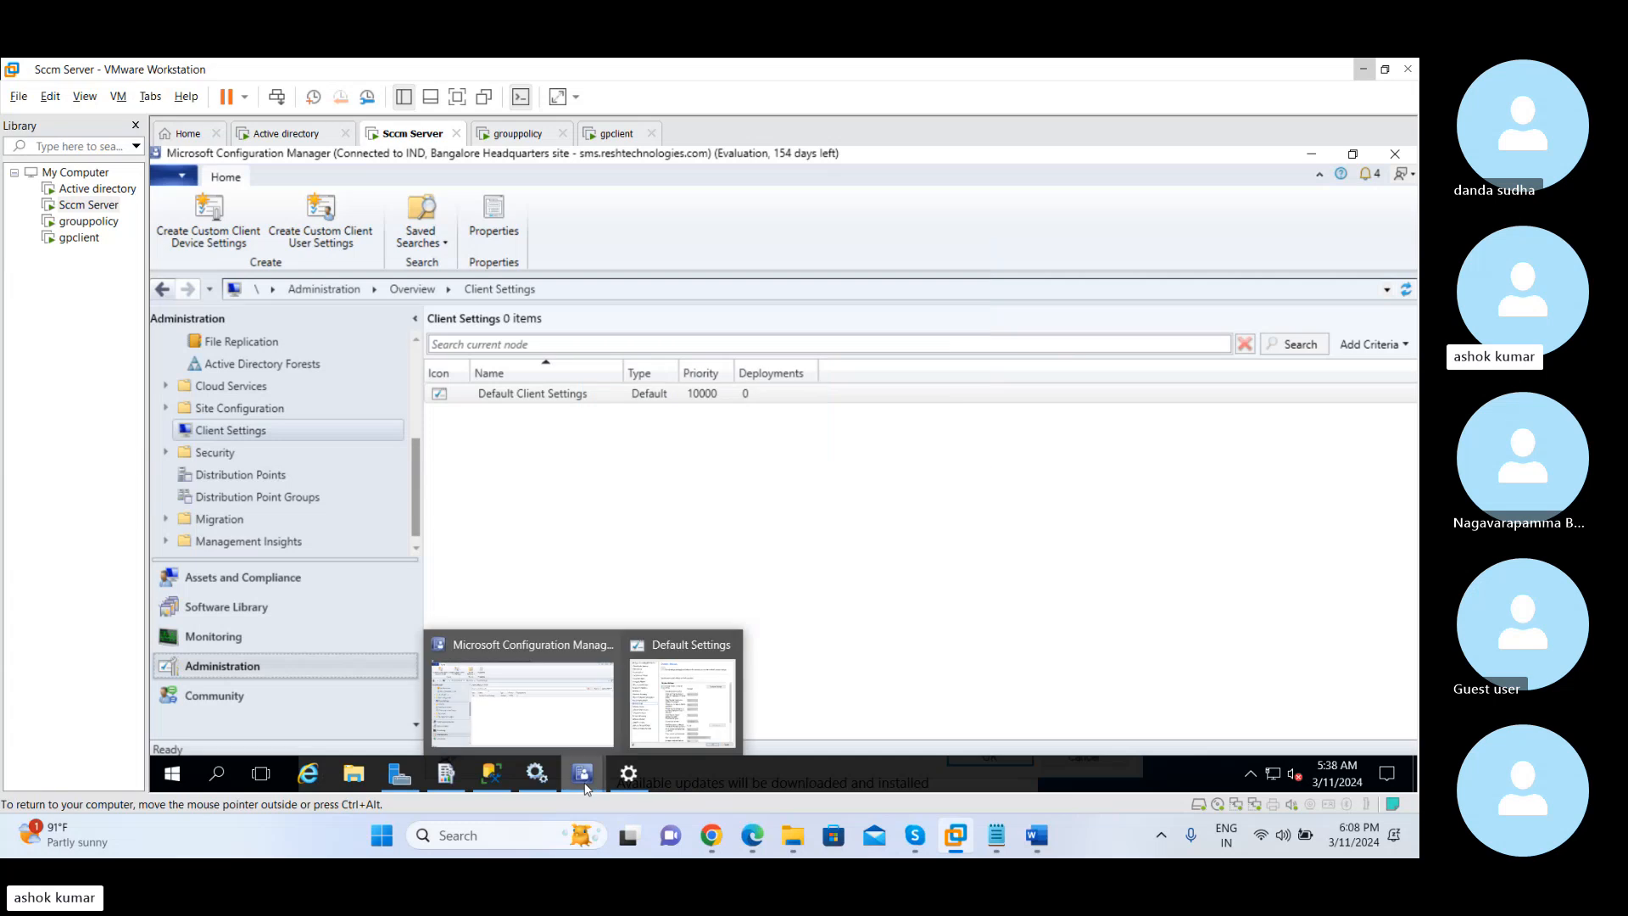
{"action": "left_click", "coordinate": [654, 691]}
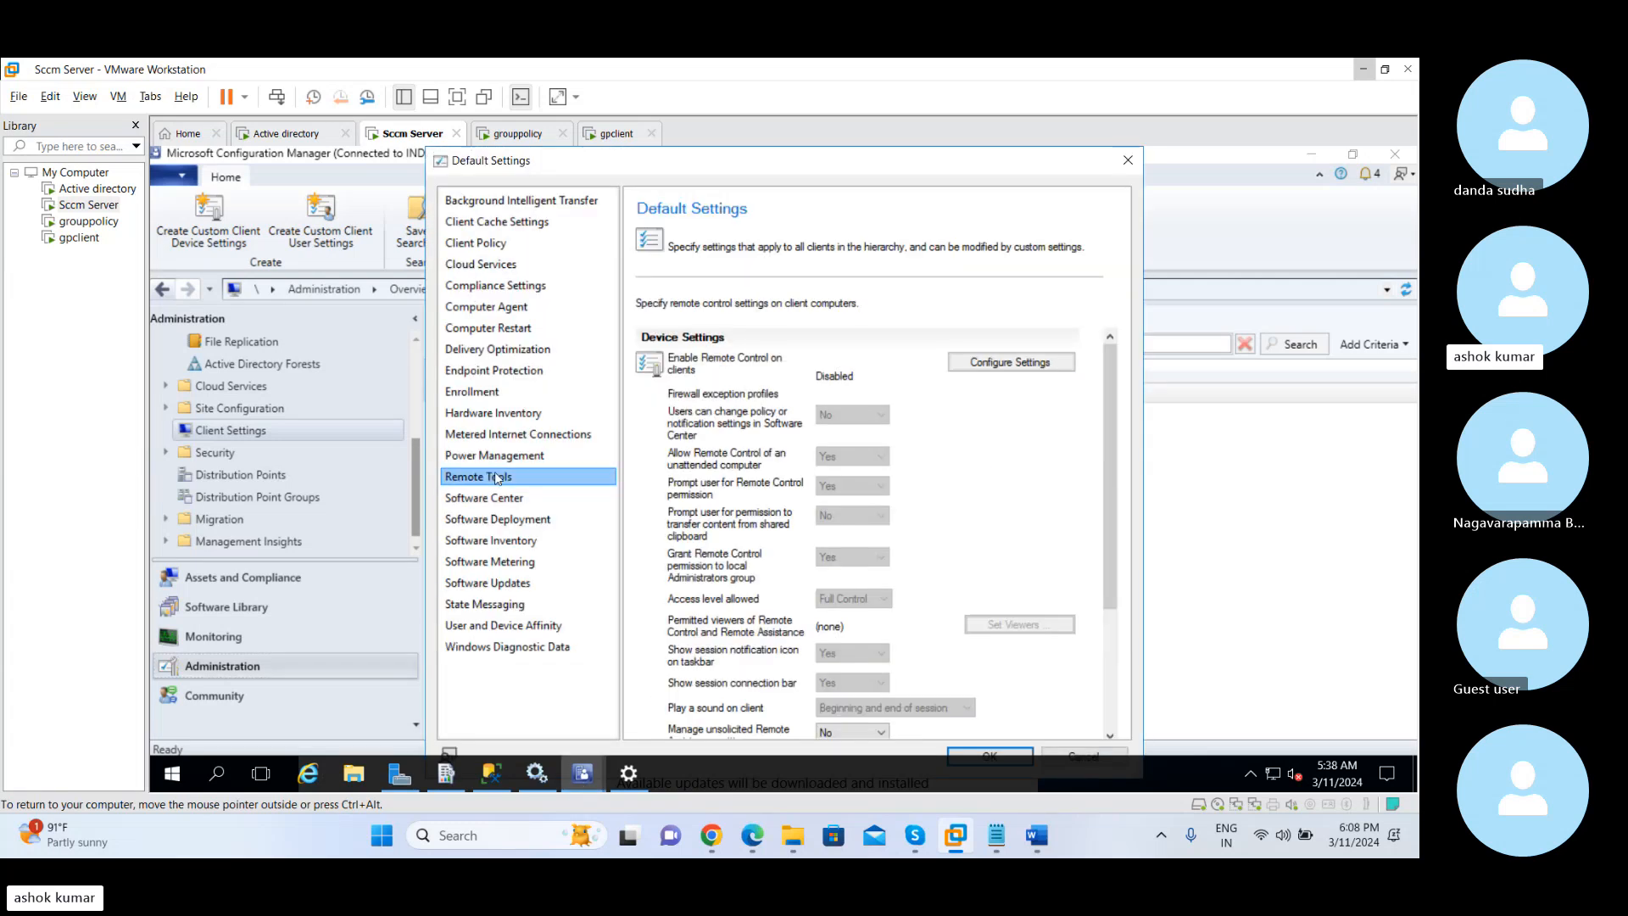
{"action": "left_click", "coordinate": [977, 360]}
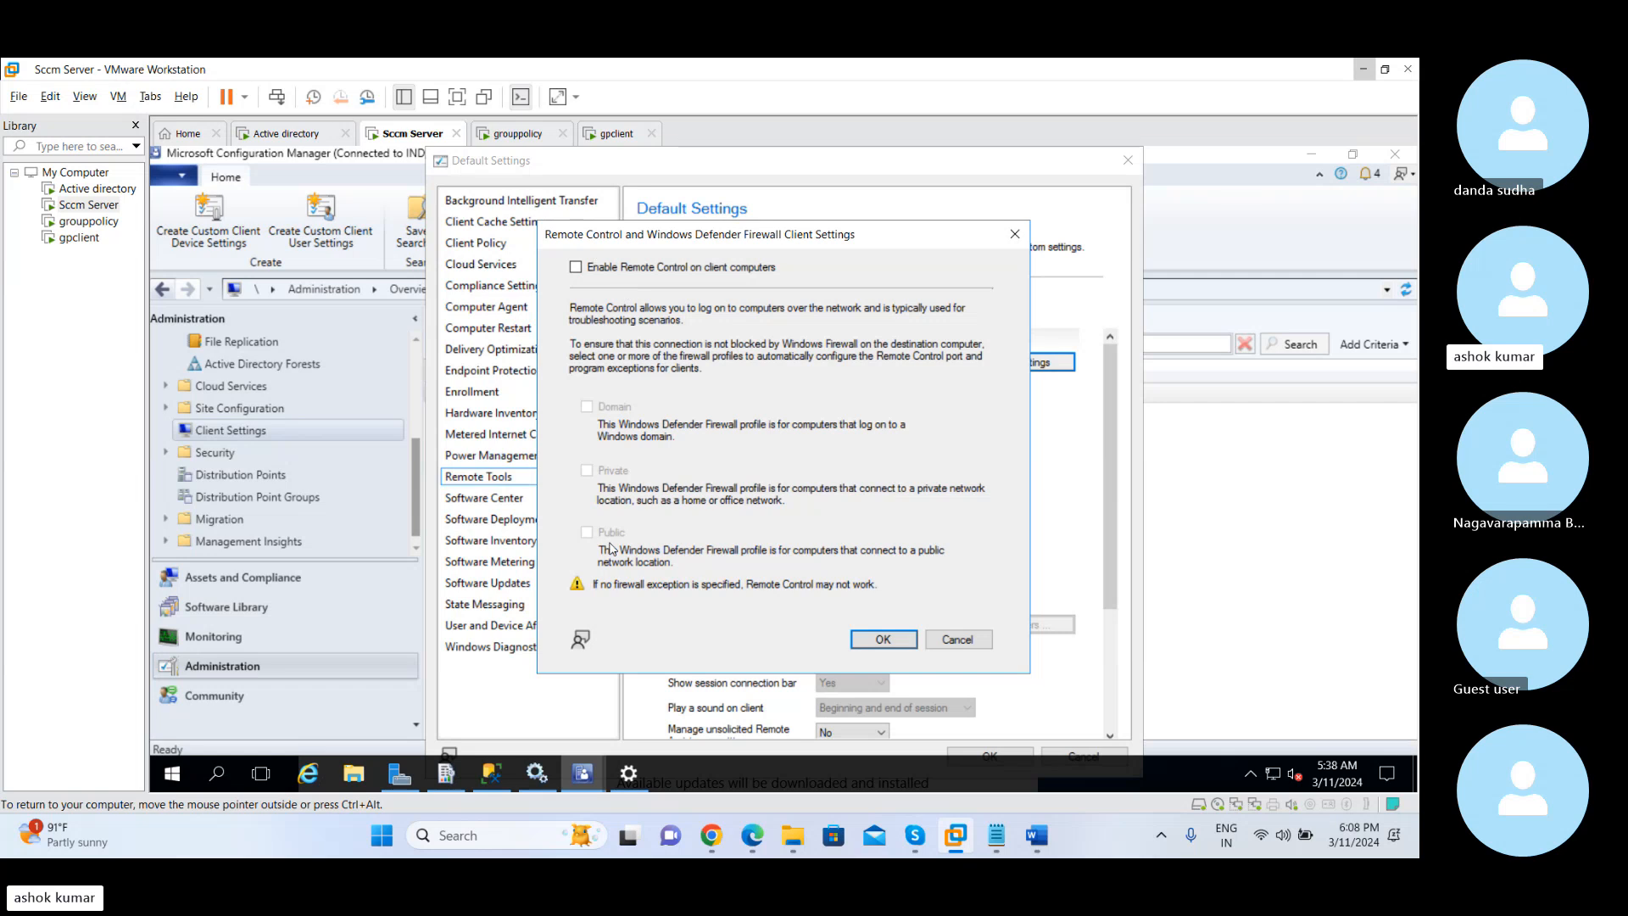
{"action": "left_click", "coordinate": [958, 641]}
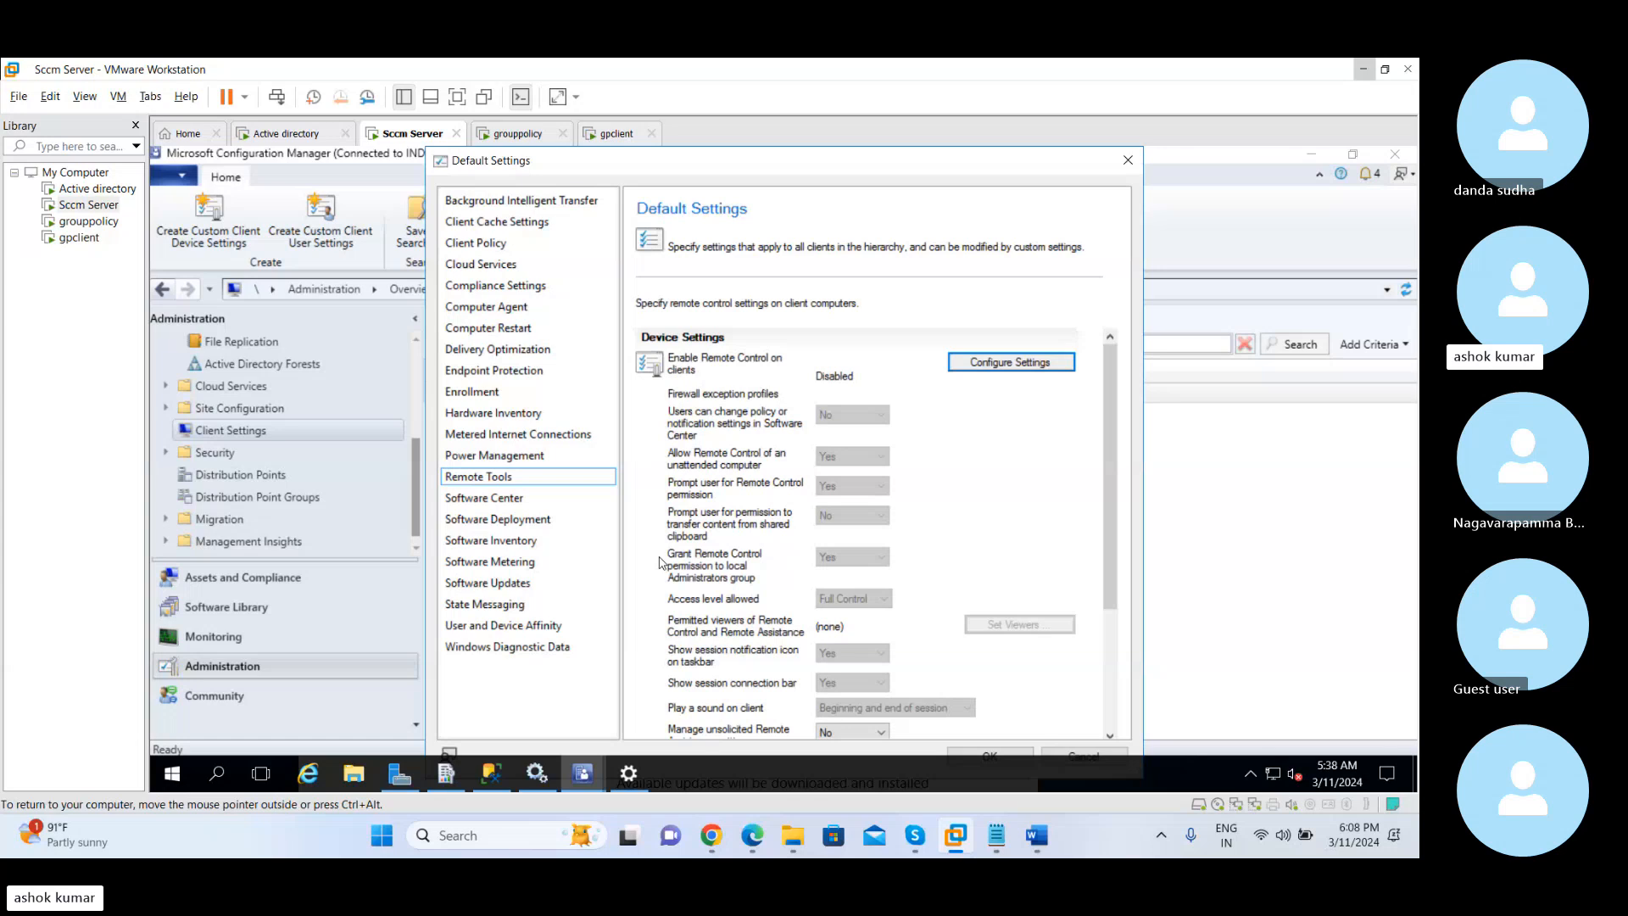
Set the new company information settings to Yes on the Software Center page and open the Software Center customization
{"action": "left_click", "coordinate": [513, 499]}
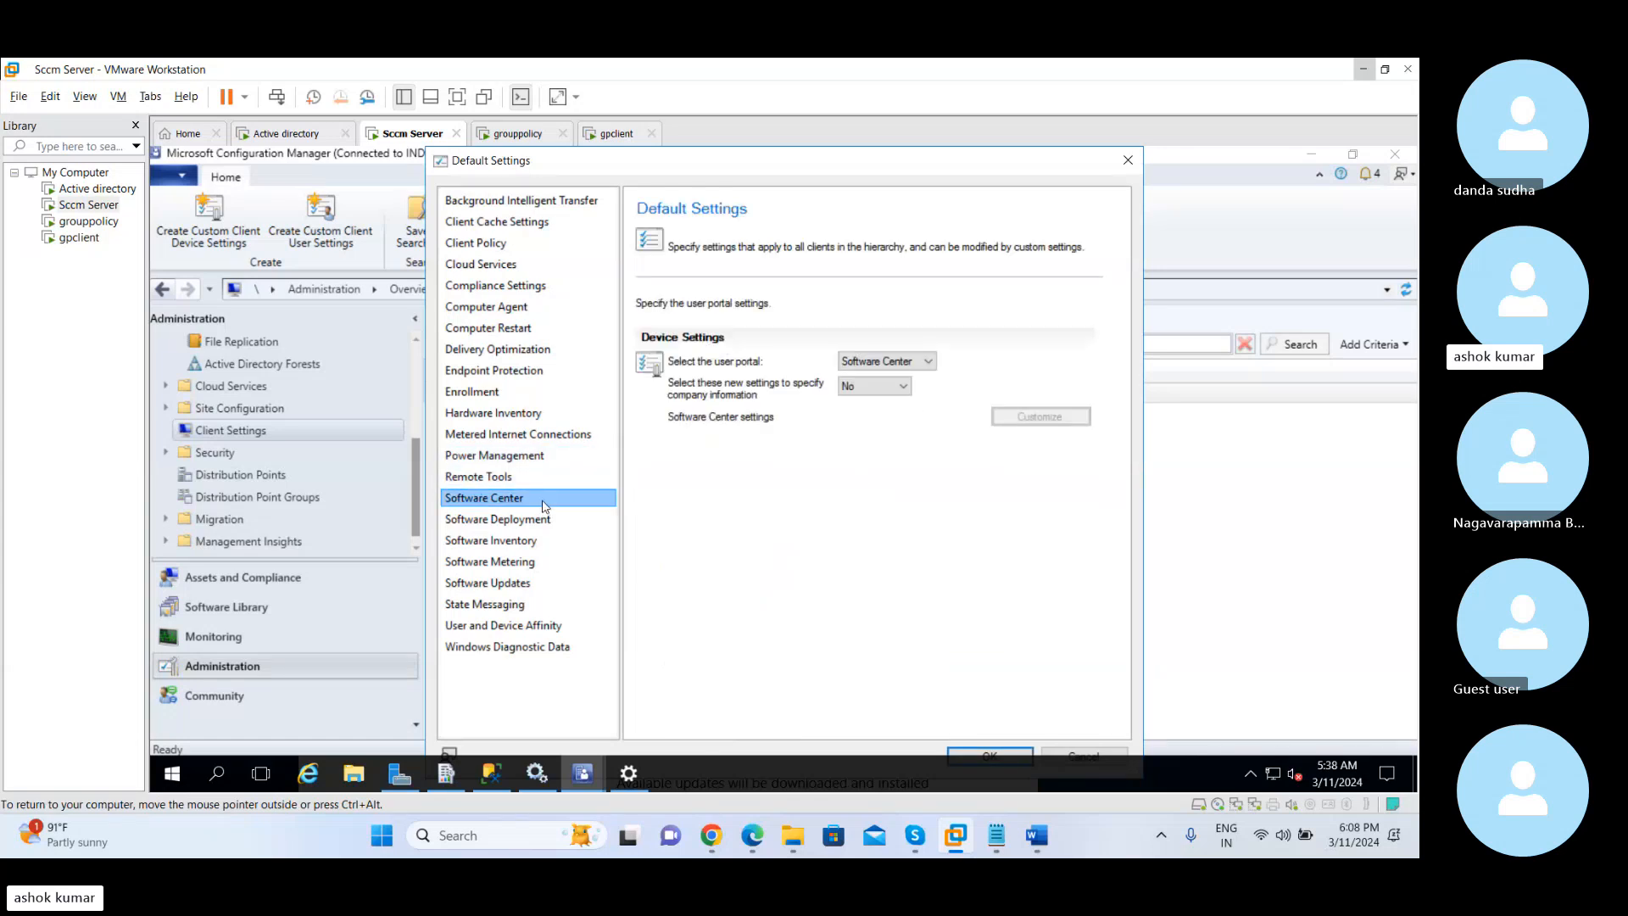
{"action": "left_click", "coordinate": [907, 365]}
{"action": "left_click", "coordinate": [904, 379]}
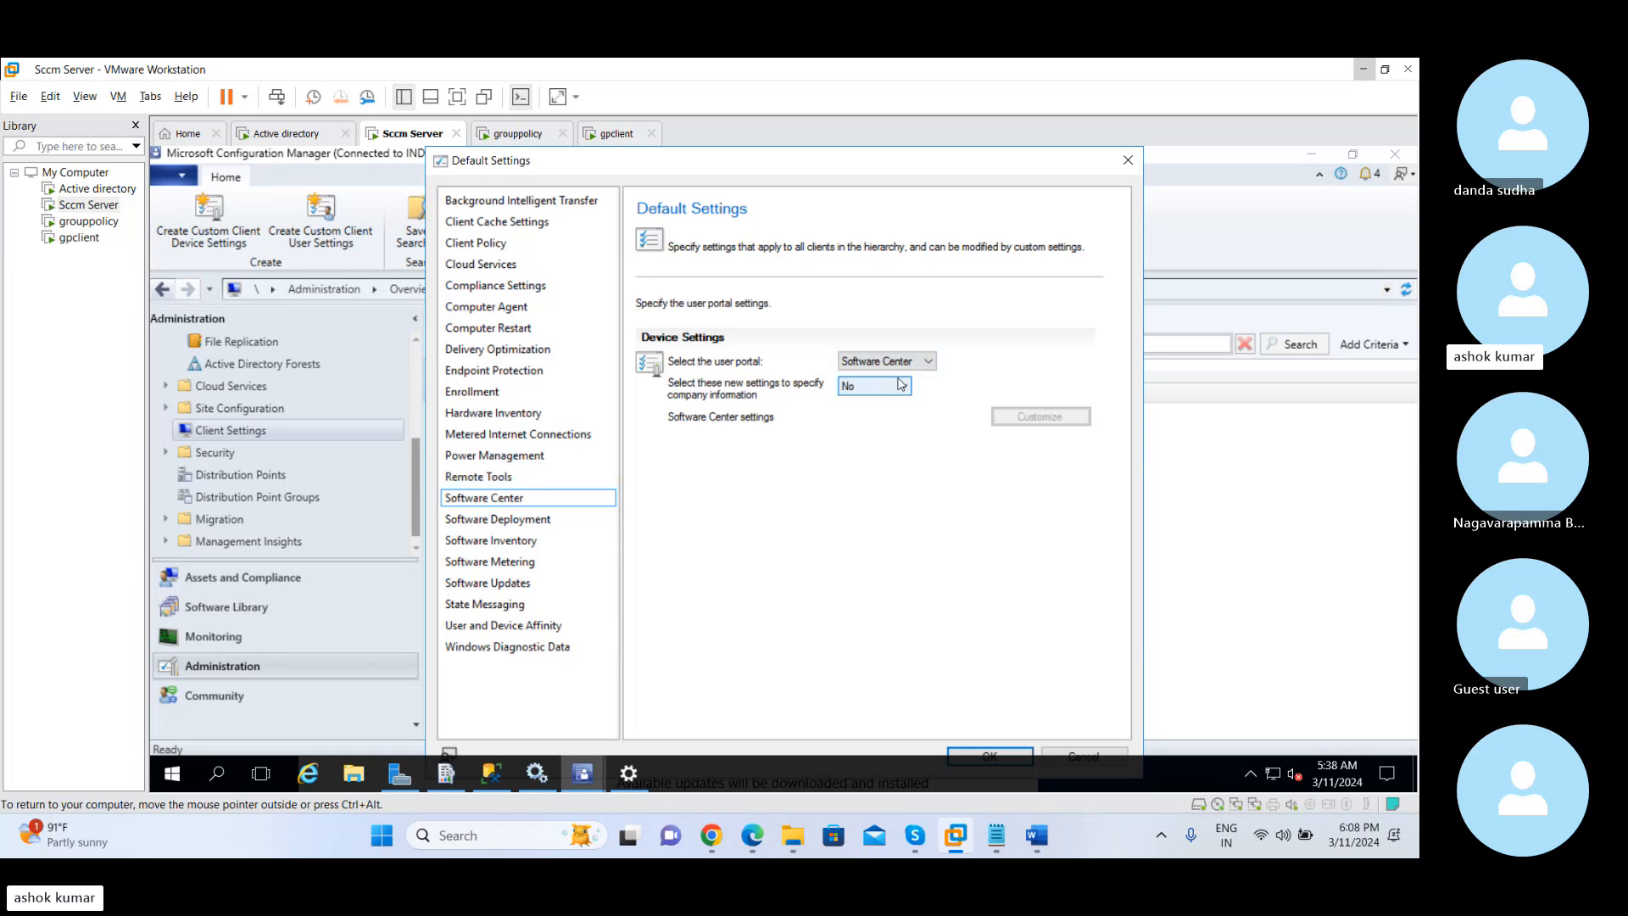
{"action": "left_click", "coordinate": [888, 389]}
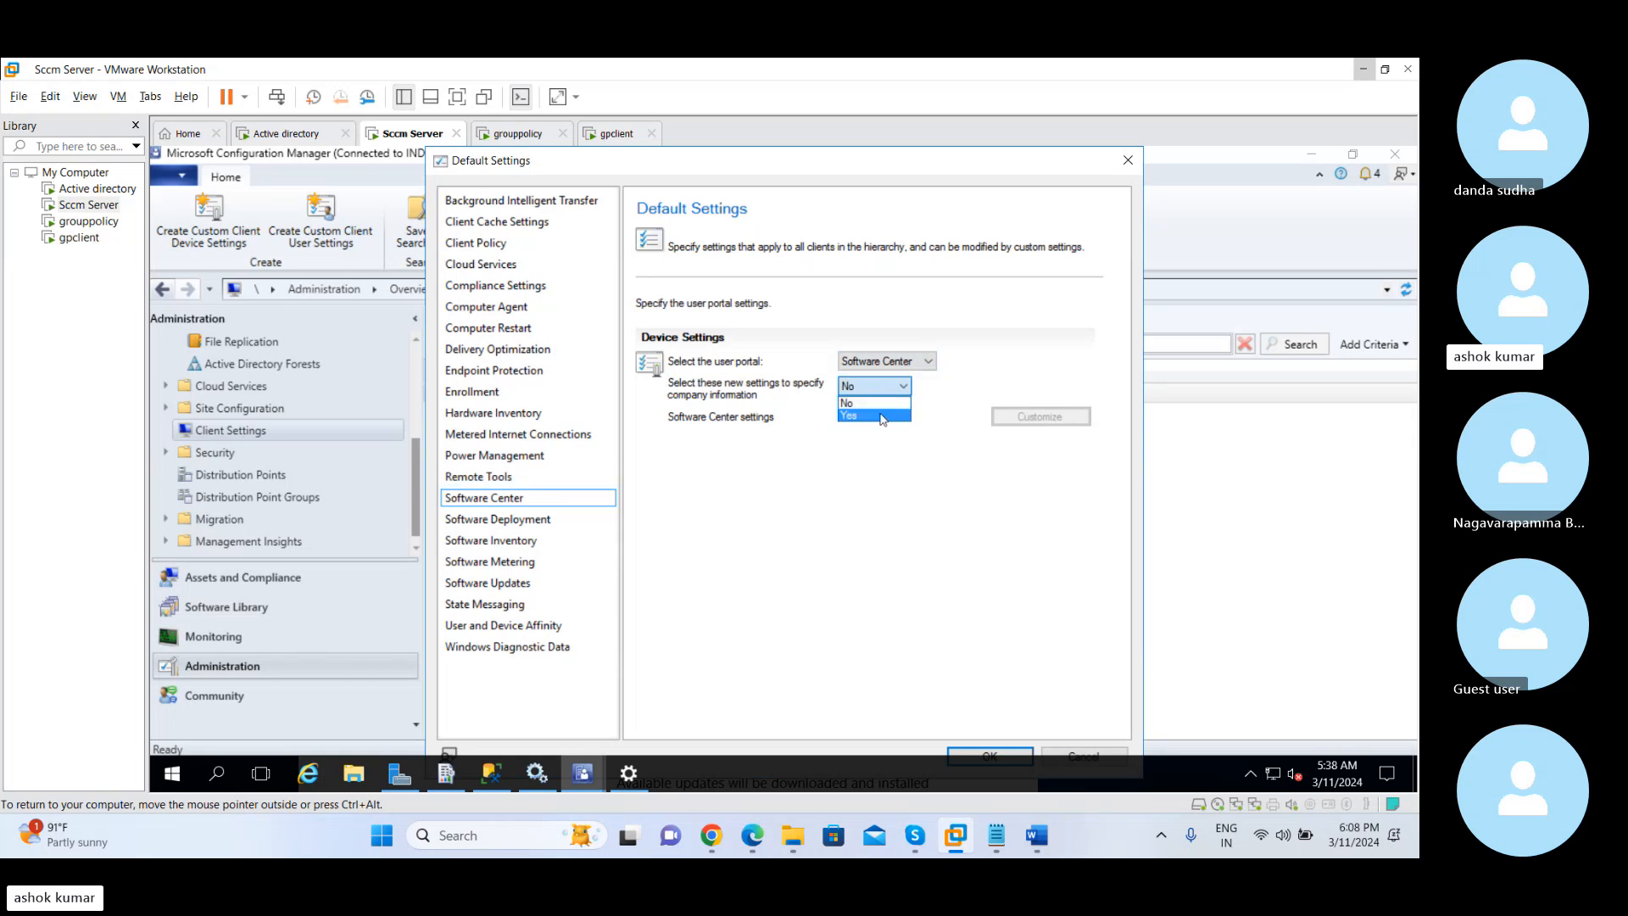
{"action": "left_click", "coordinate": [882, 416]}
{"action": "left_click", "coordinate": [1004, 421]}
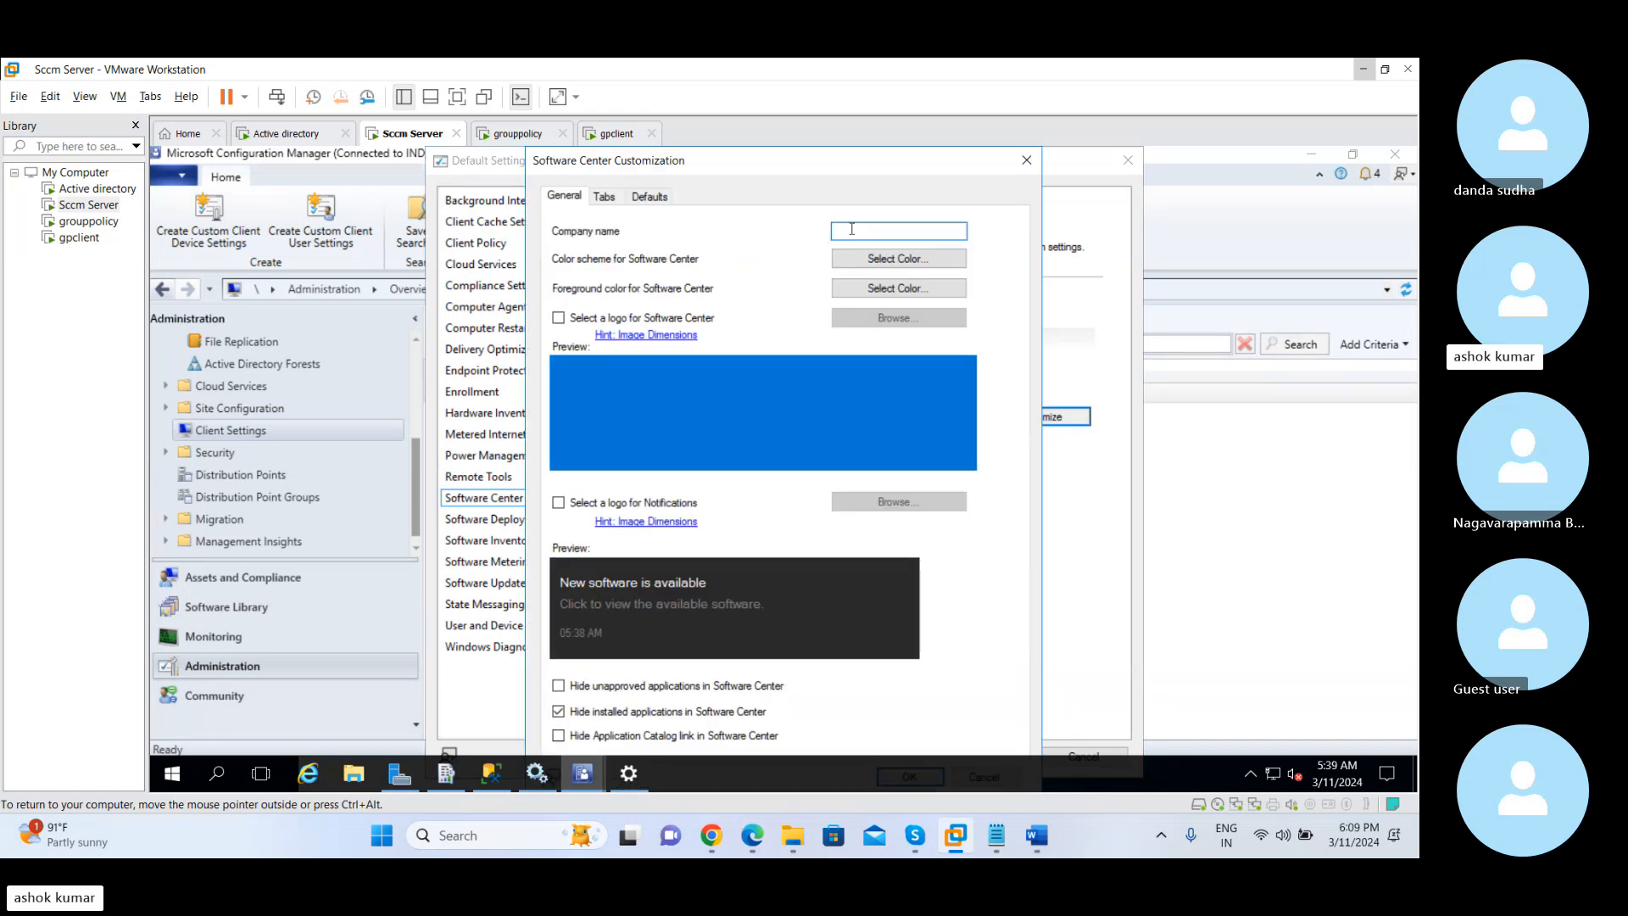
Switch to the gpclient virtual machine and unlock it with the administrator account's password
{"action": "left_click", "coordinate": [613, 133]}
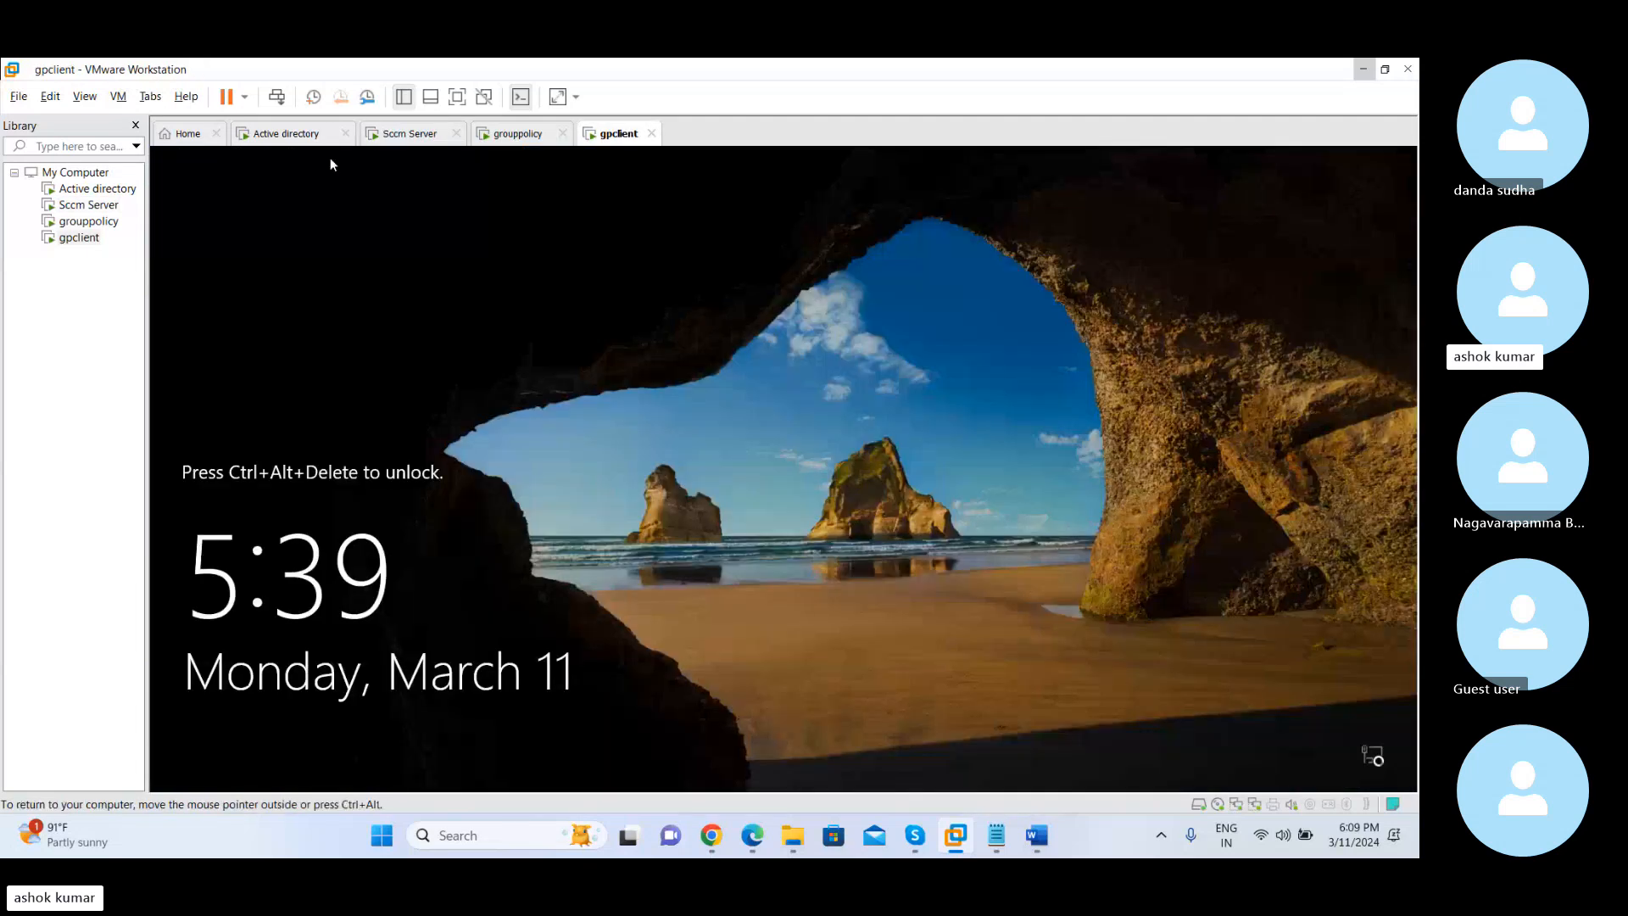
{"action": "left_click", "coordinate": [276, 96]}
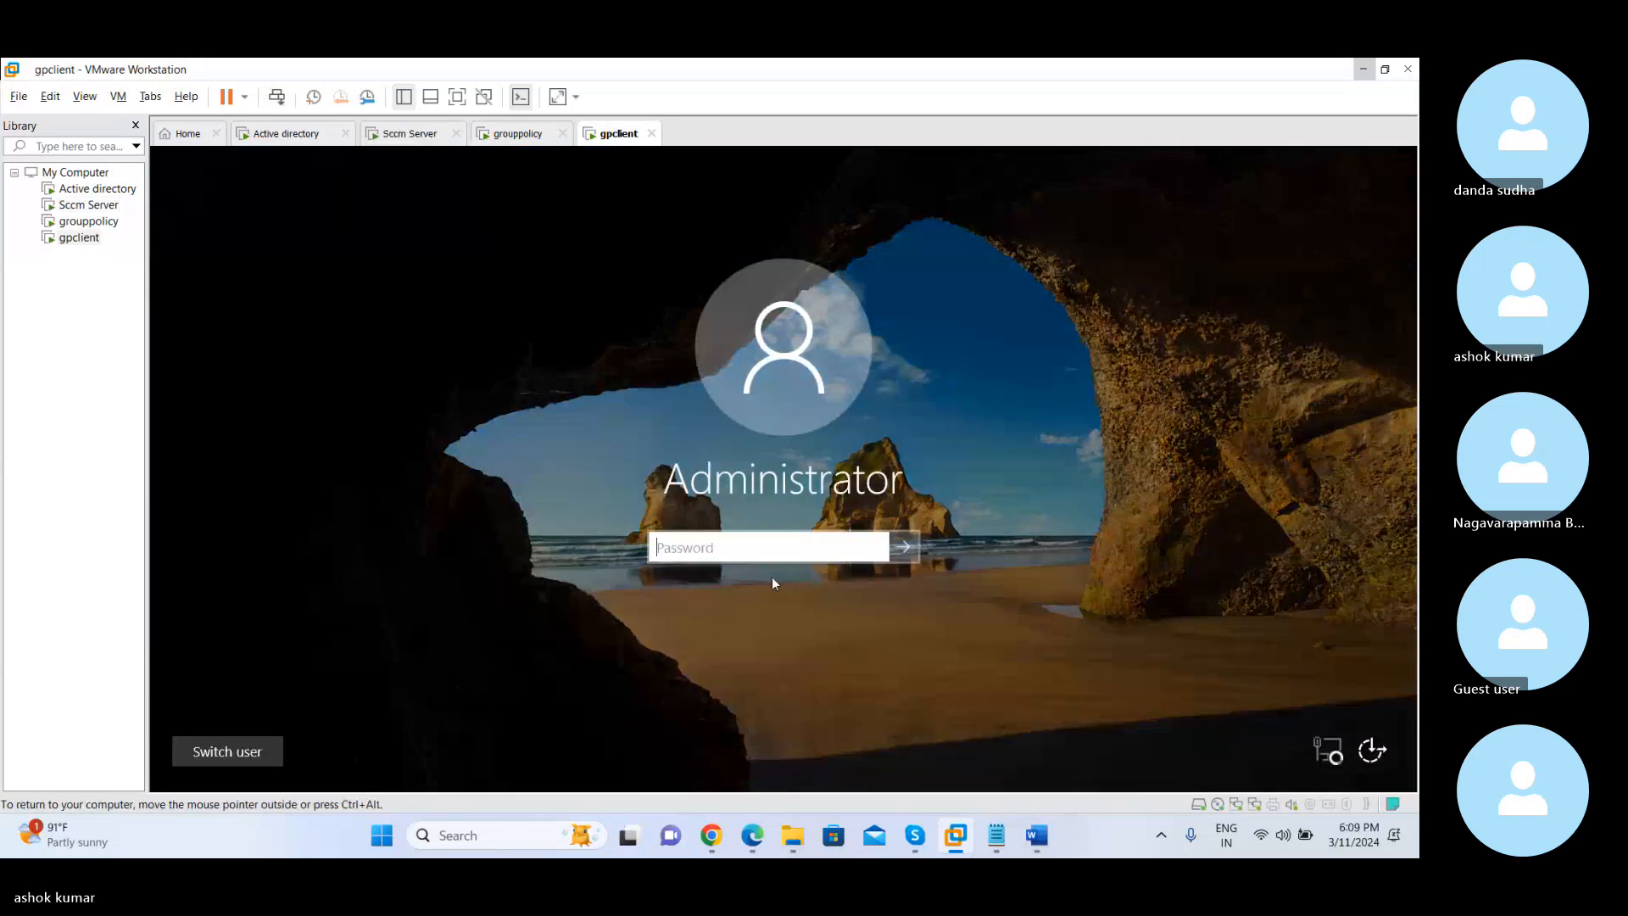
{"action": "type", "text": "••••"}
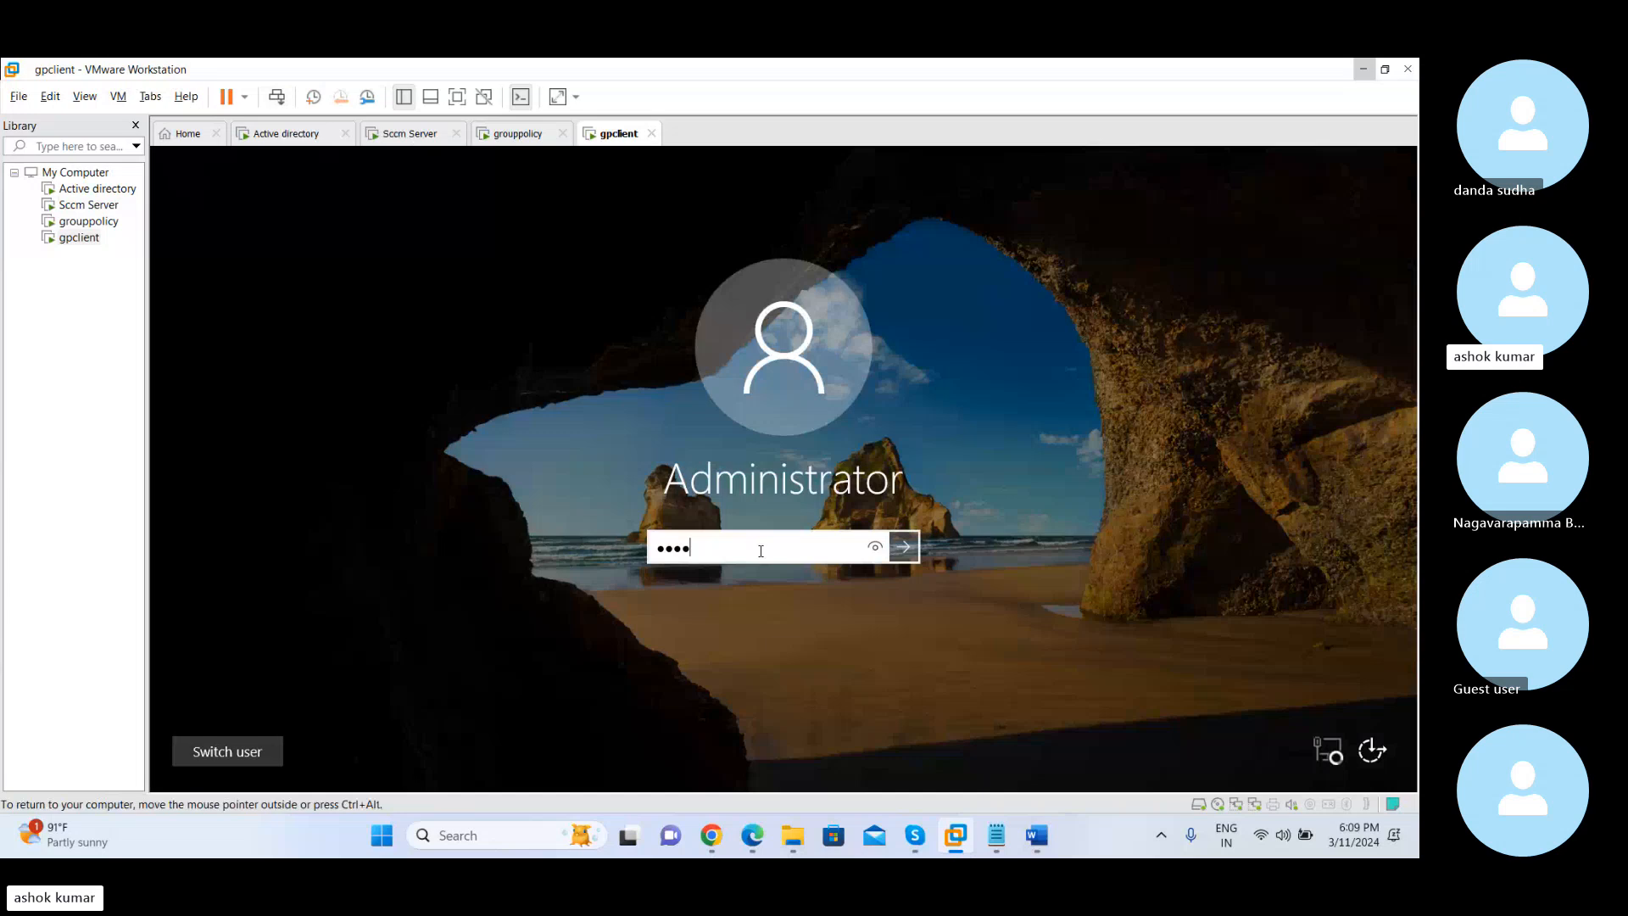
{"action": "type", "text": "••••••"}
{"action": "key", "text": "Return"}
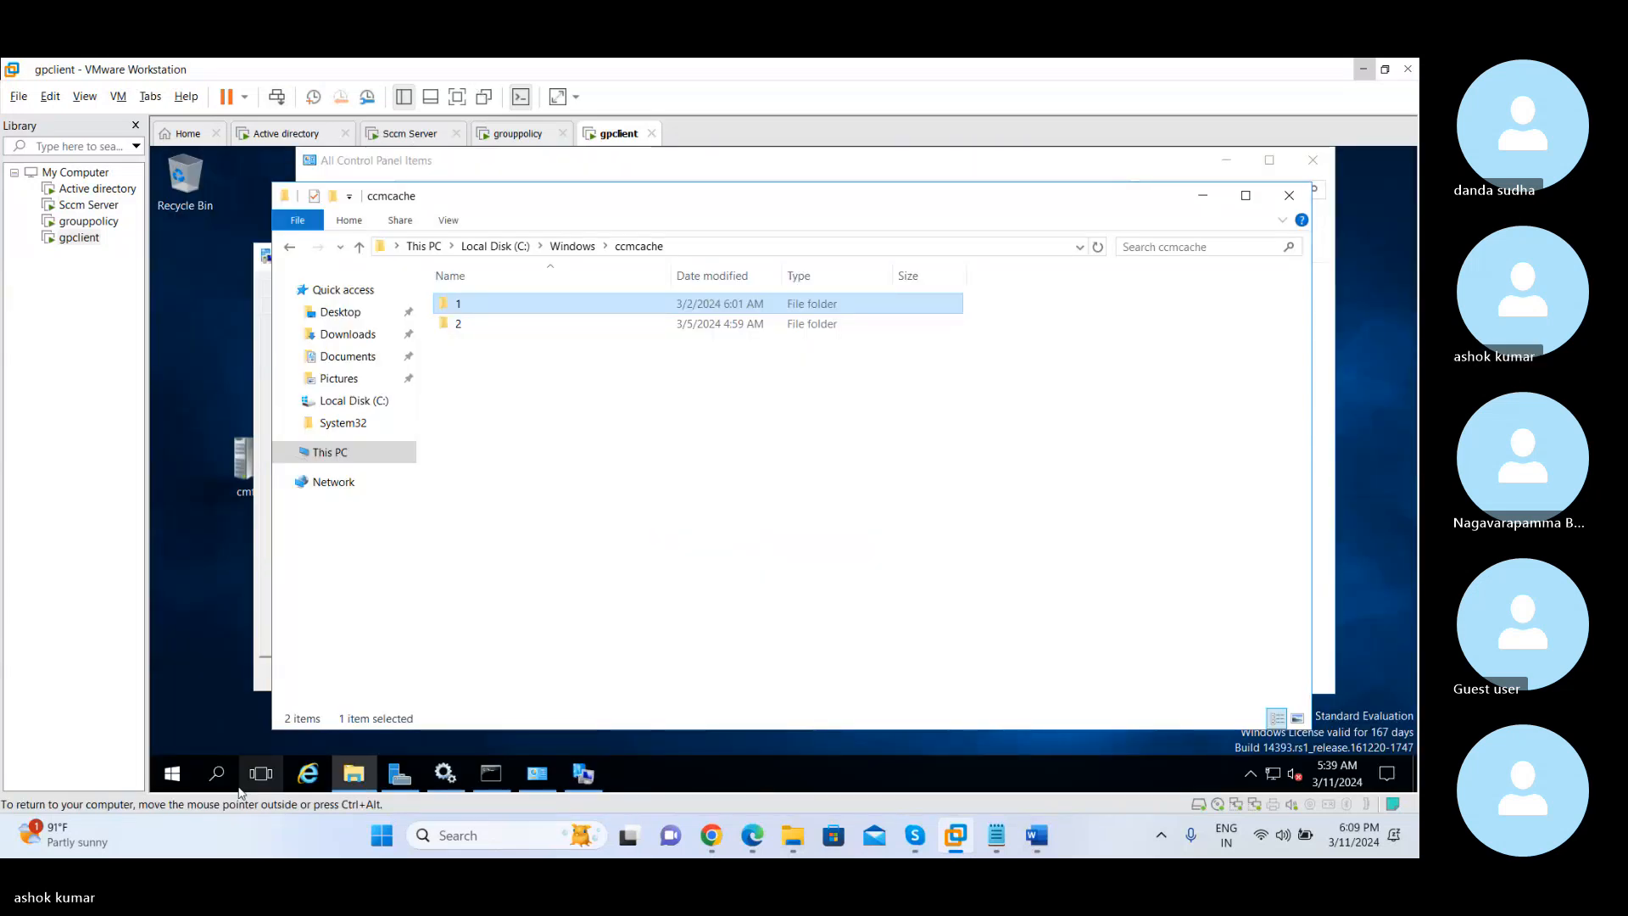
Open Software Center on the gpclient virtual machine and examine its branding, Applications list and Updates list
{"action": "left_click", "coordinate": [174, 773]}
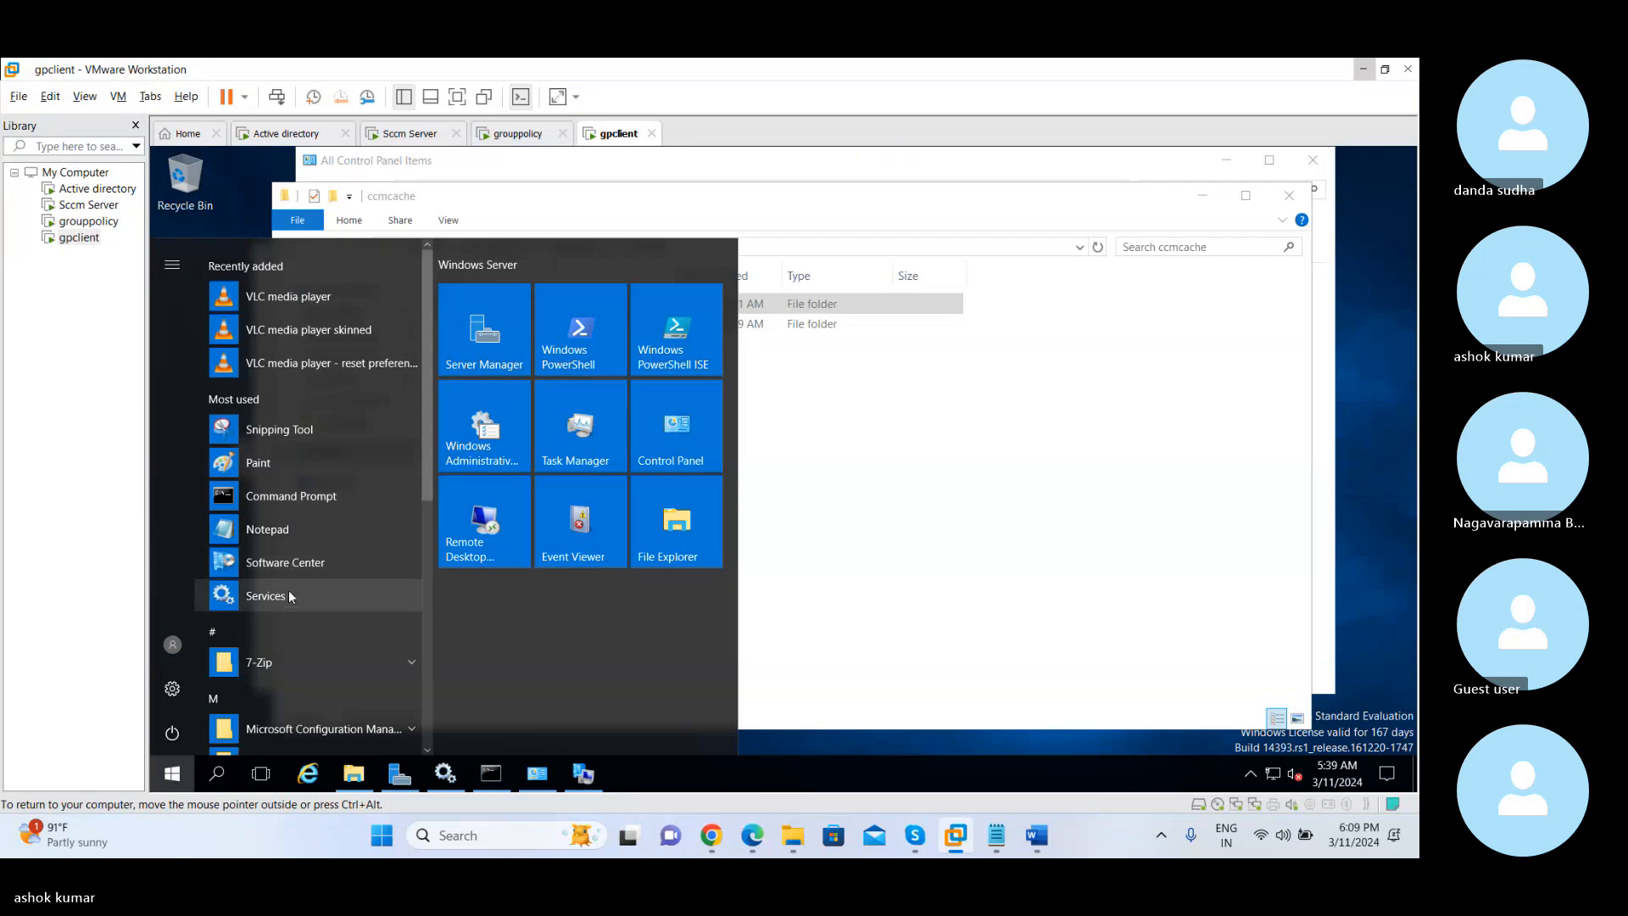
{"action": "left_click", "coordinate": [289, 562]}
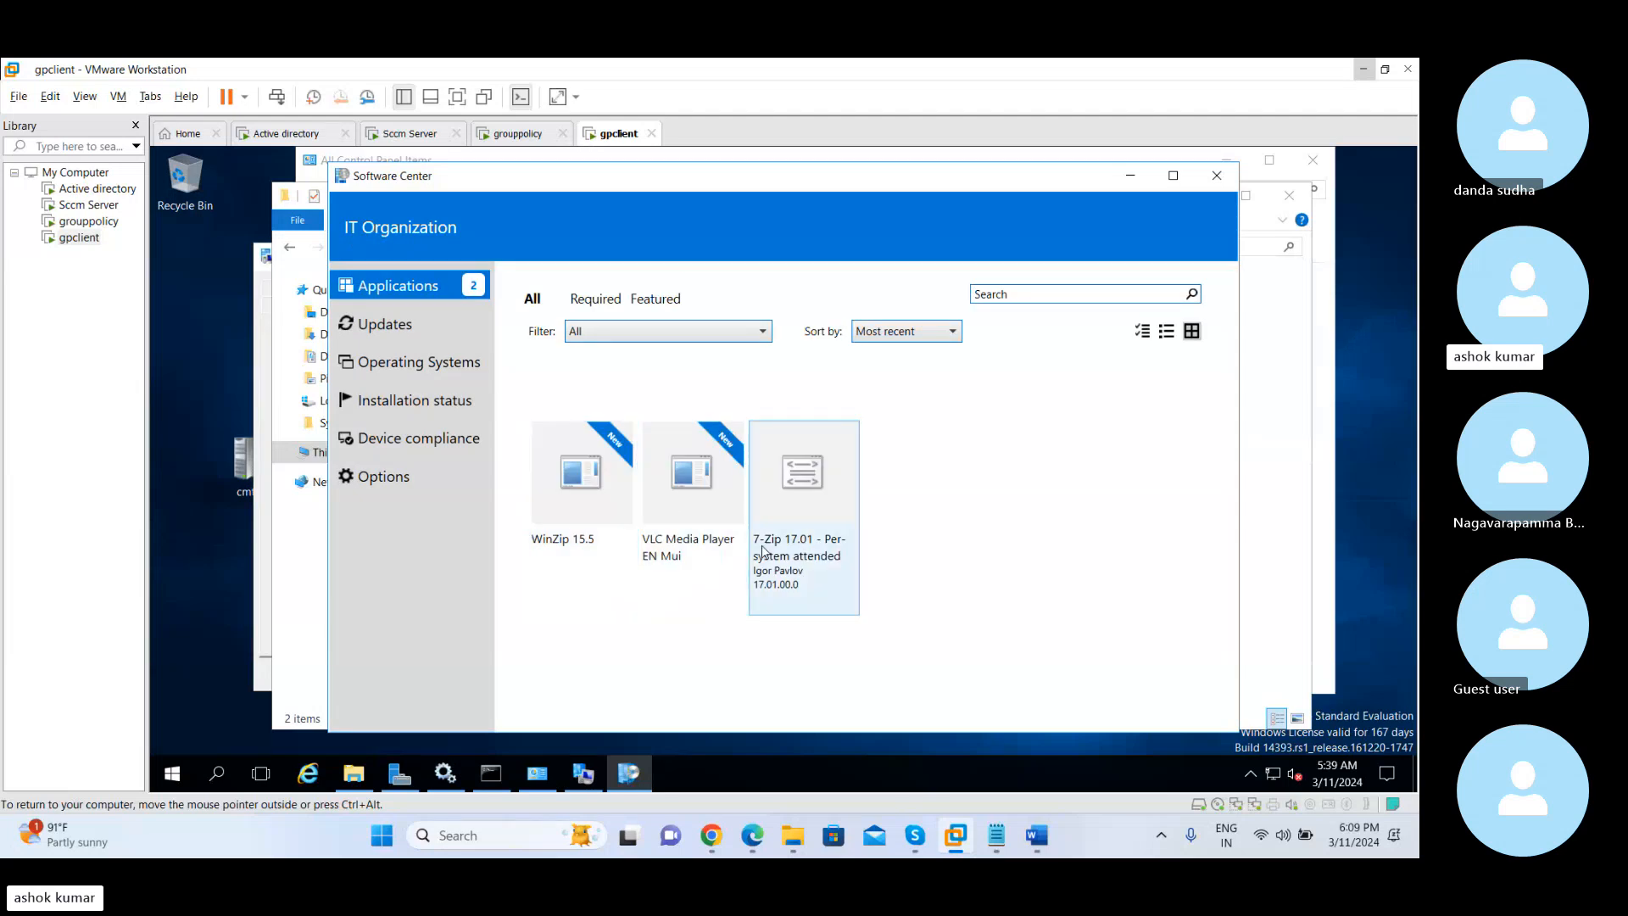
{"action": "left_click", "coordinate": [410, 329]}
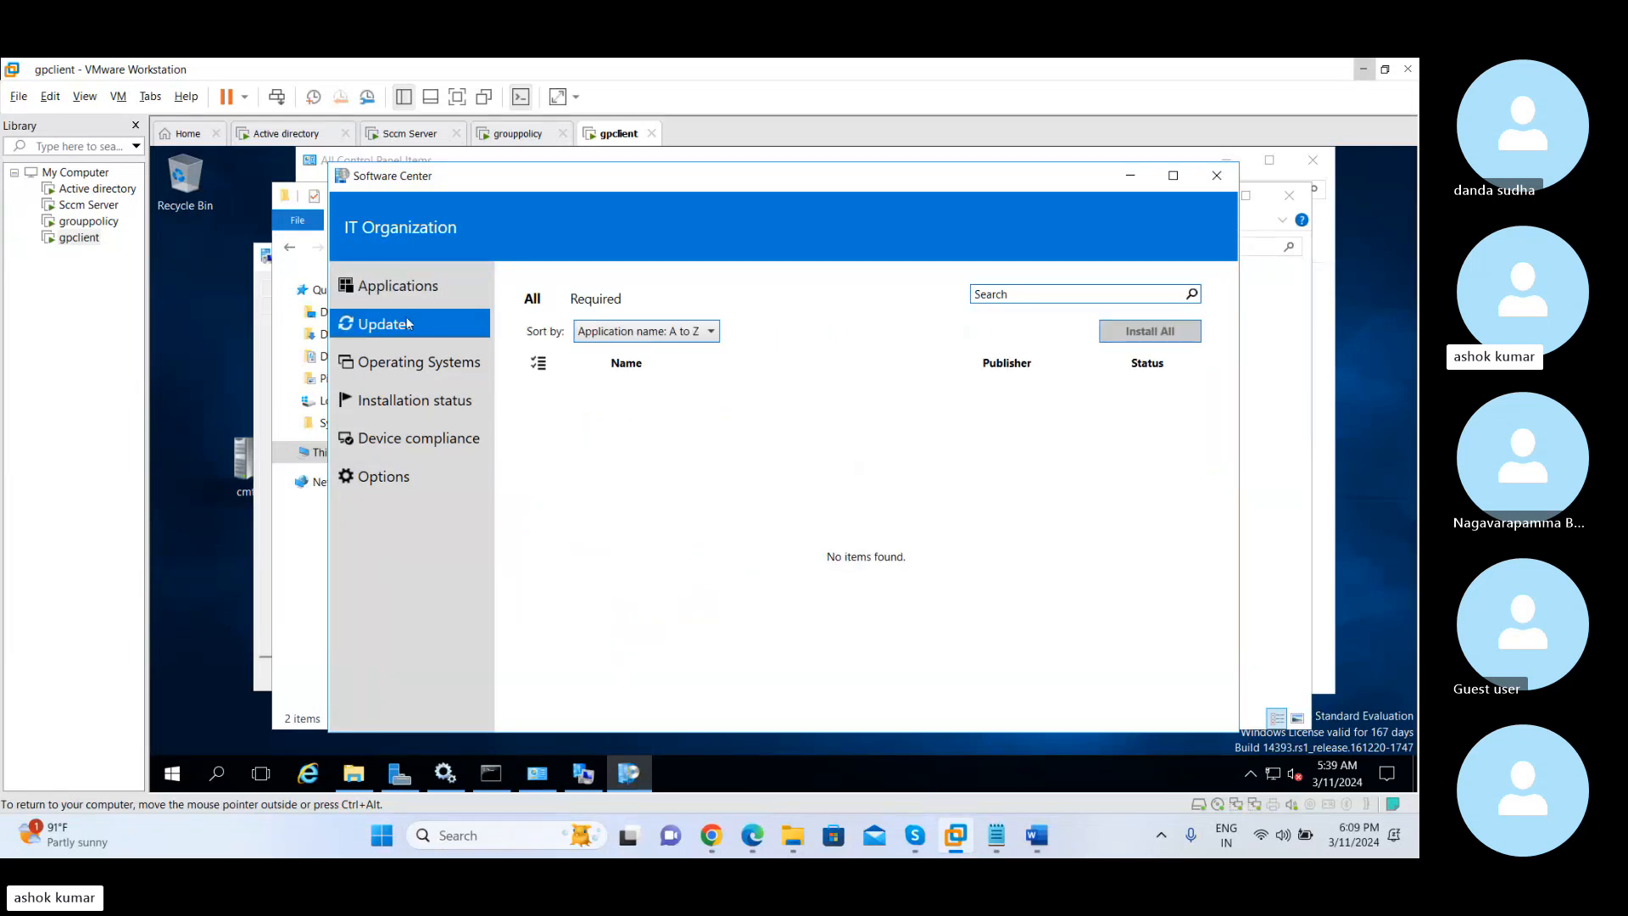
{"action": "left_click", "coordinate": [403, 288]}
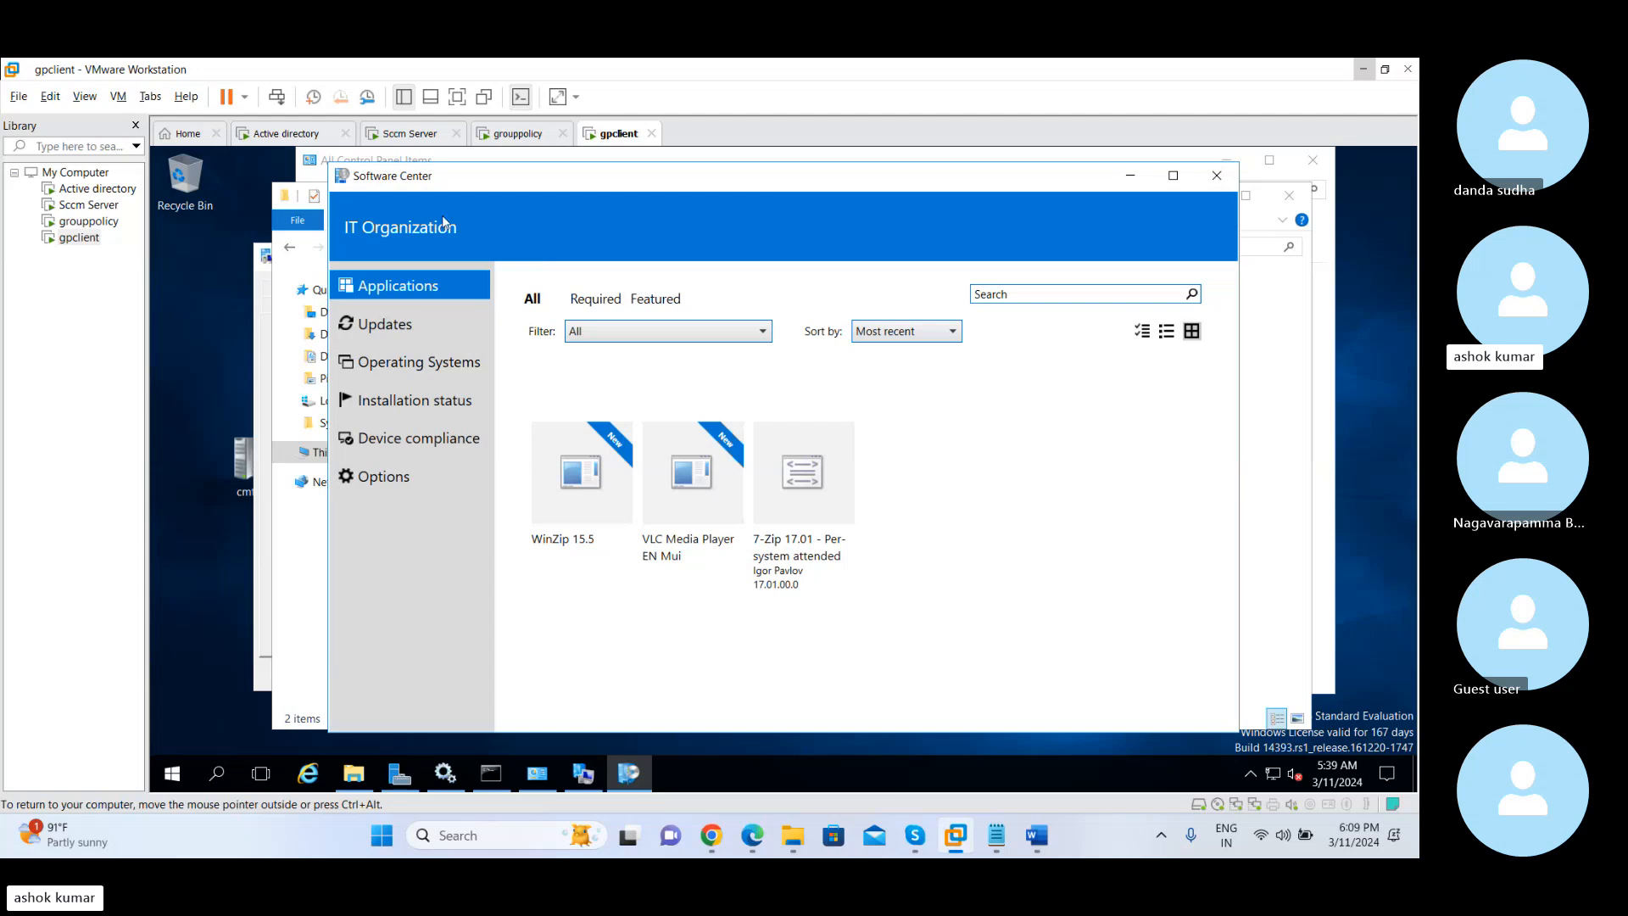
On the Sccm Server virtual machine, try enabling a Software Center logo and browsing for its image, and cancel the file selection
{"action": "left_click", "coordinate": [433, 138]}
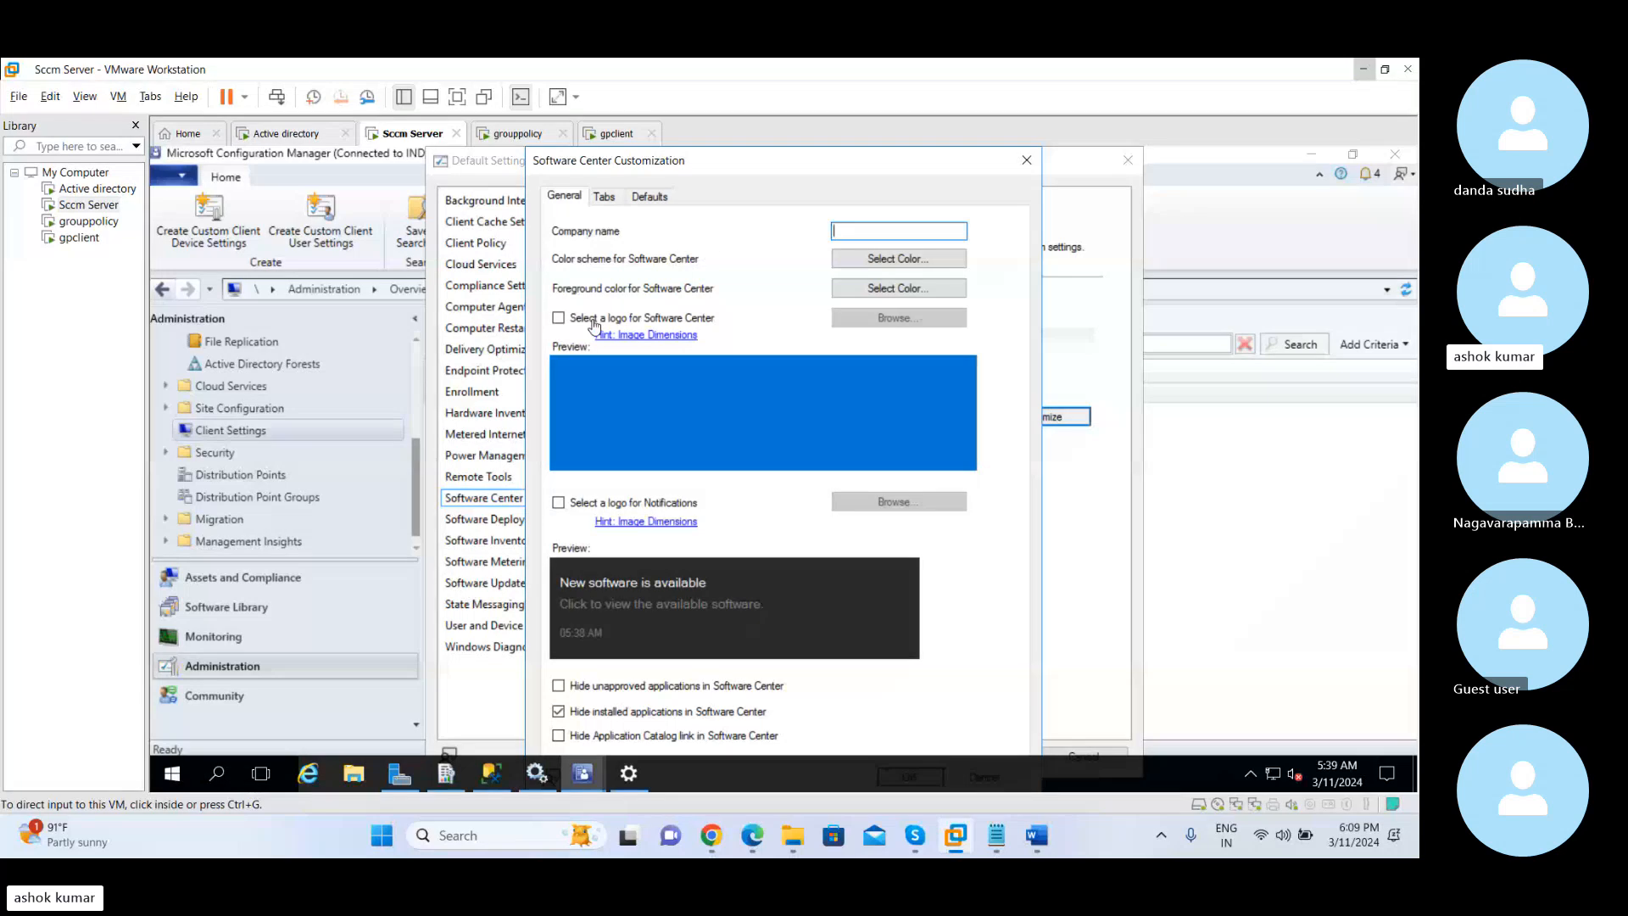
{"action": "left_click", "coordinate": [558, 320]}
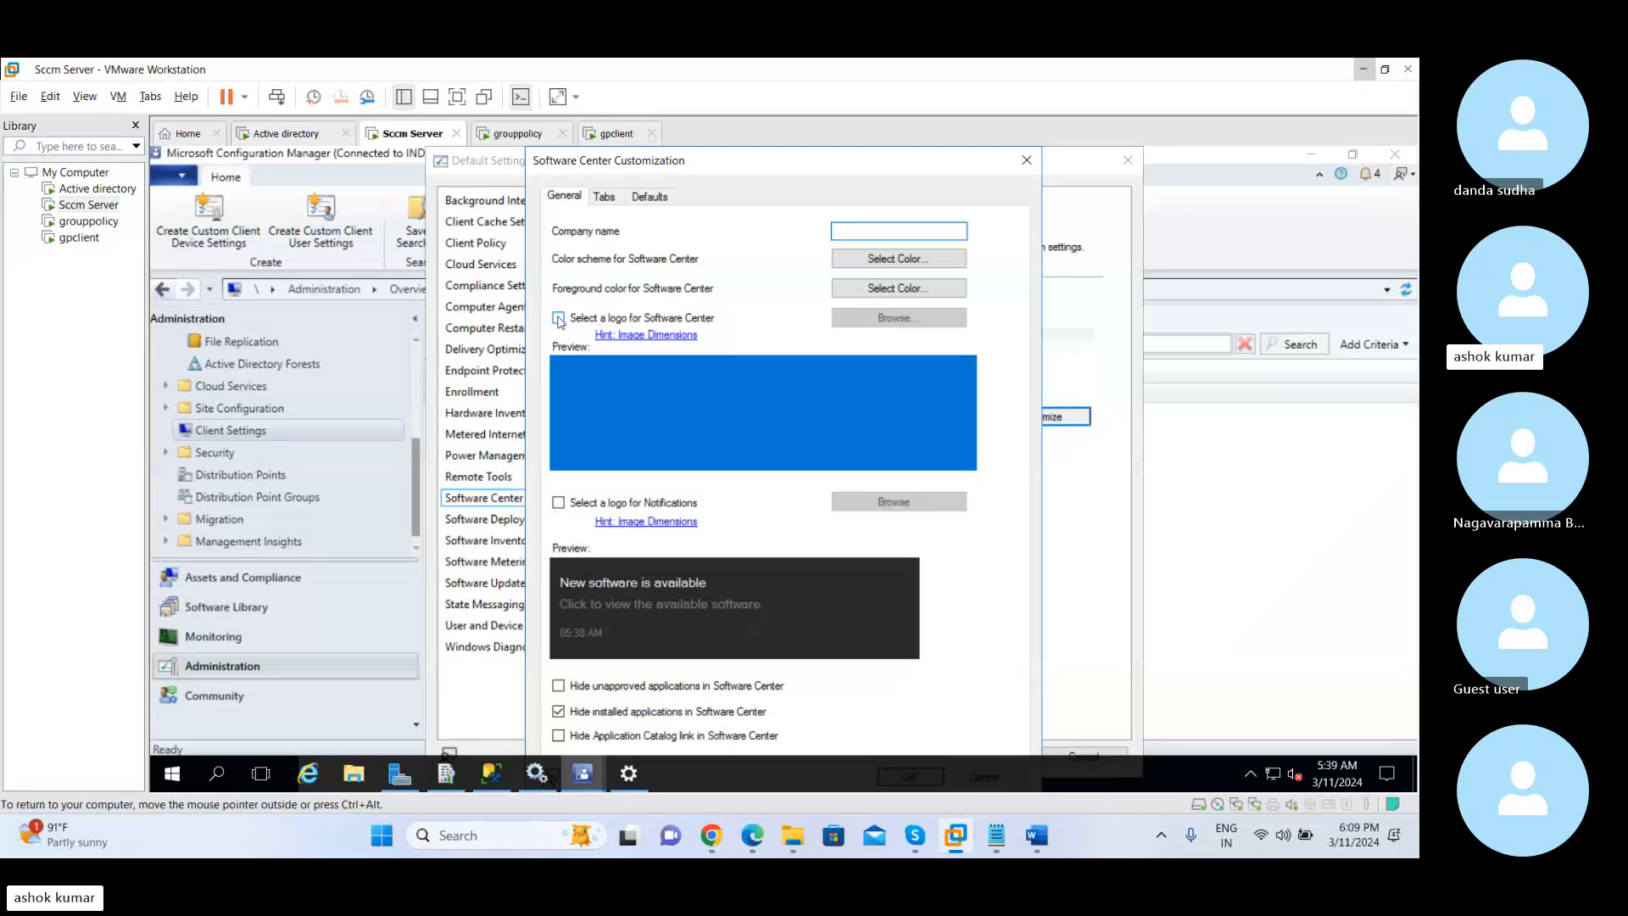
{"action": "left_click", "coordinate": [558, 318]}
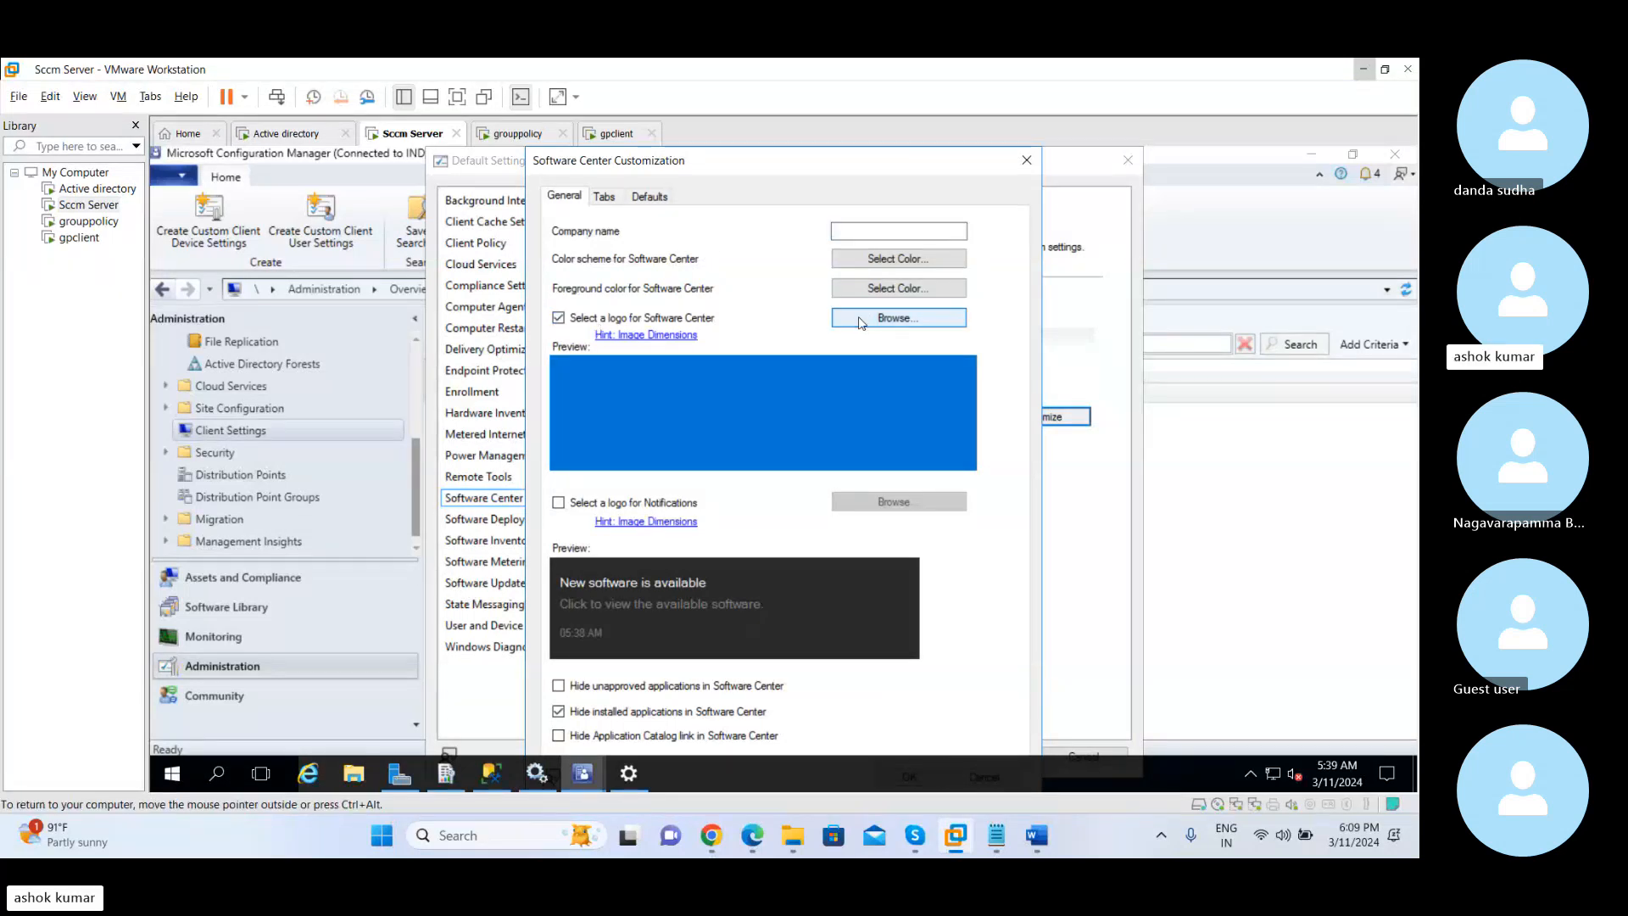
{"action": "left_click", "coordinate": [860, 320]}
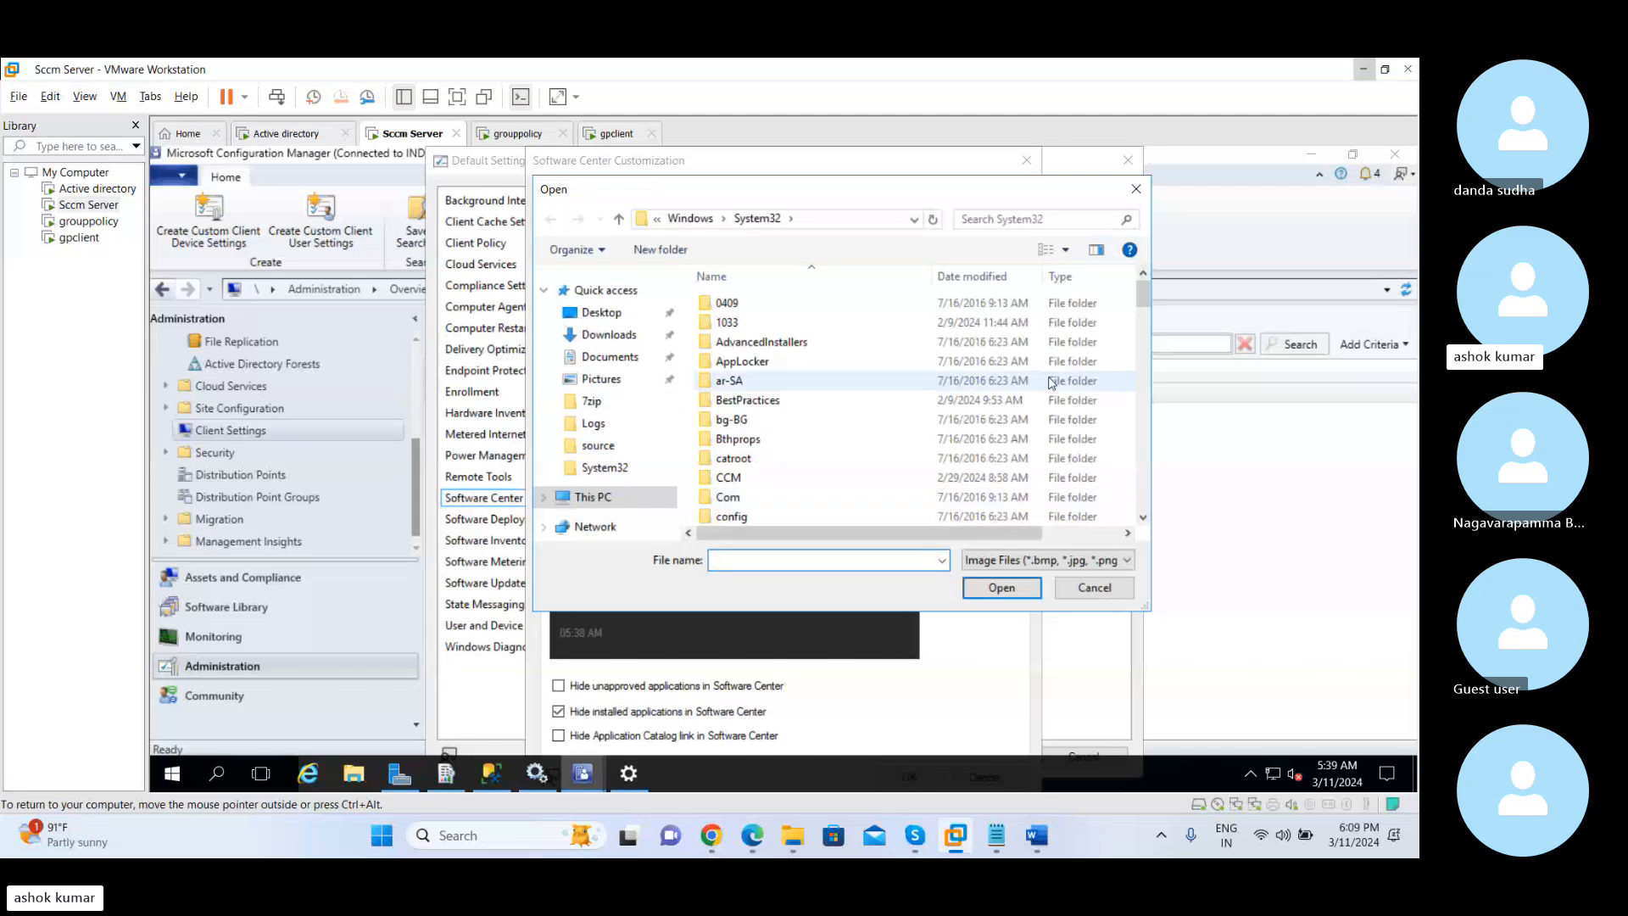
{"action": "left_click", "coordinate": [1142, 195]}
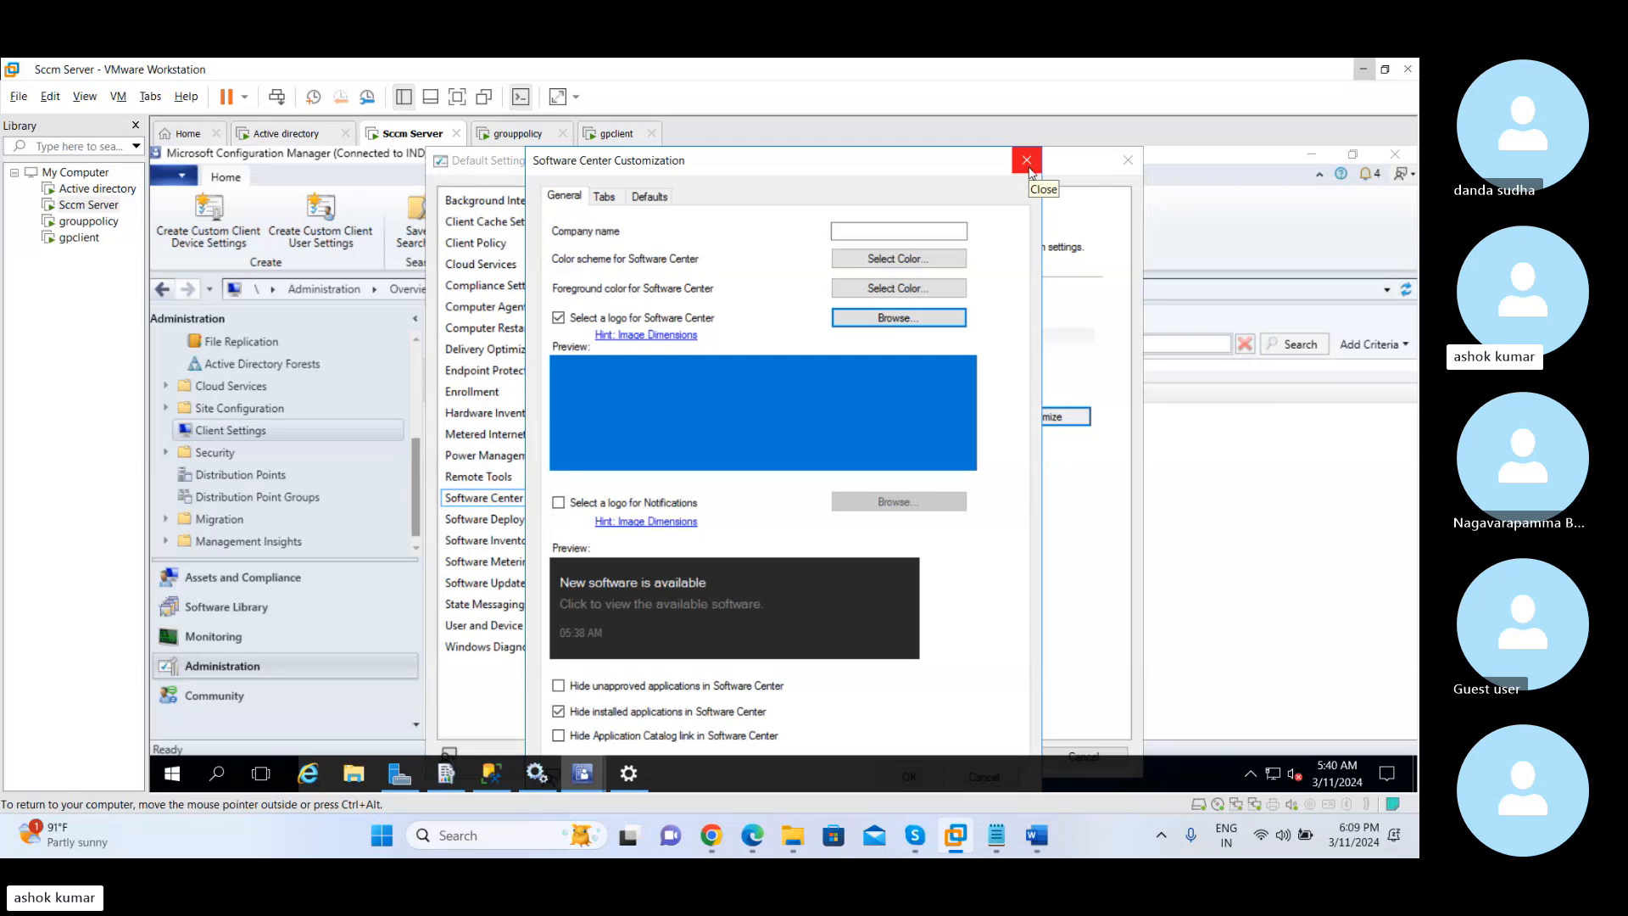
{"action": "left_click", "coordinate": [898, 232]}
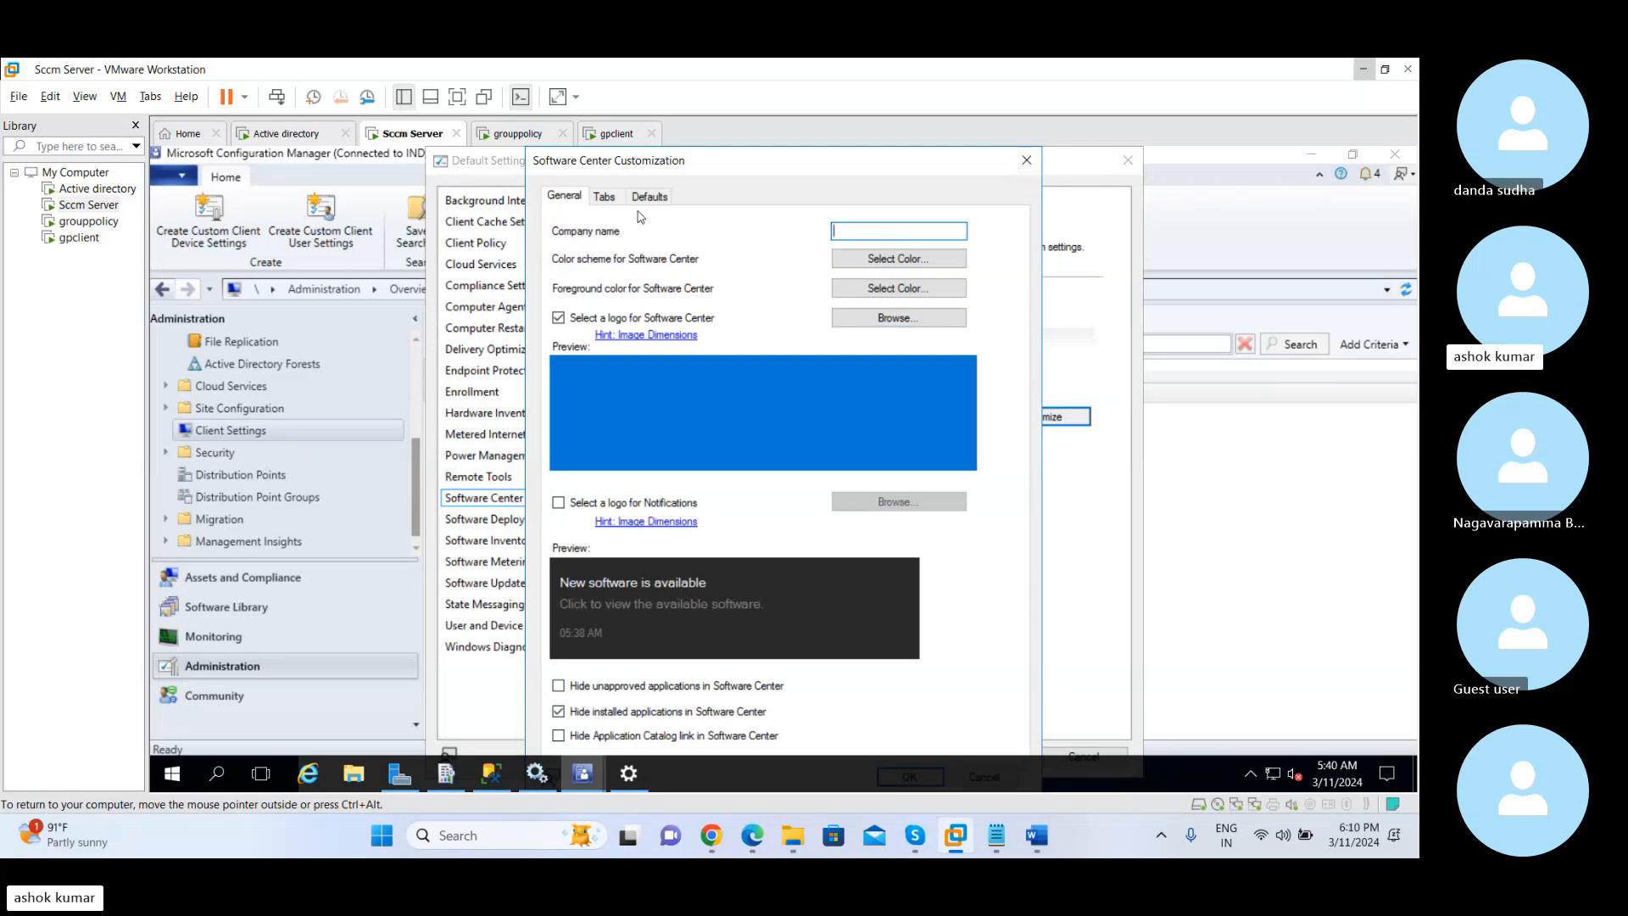
Compare with gpclient's Software Center, try green and pink color schemes on Sccm Server, and close the customization without saving
{"action": "left_click", "coordinate": [614, 134]}
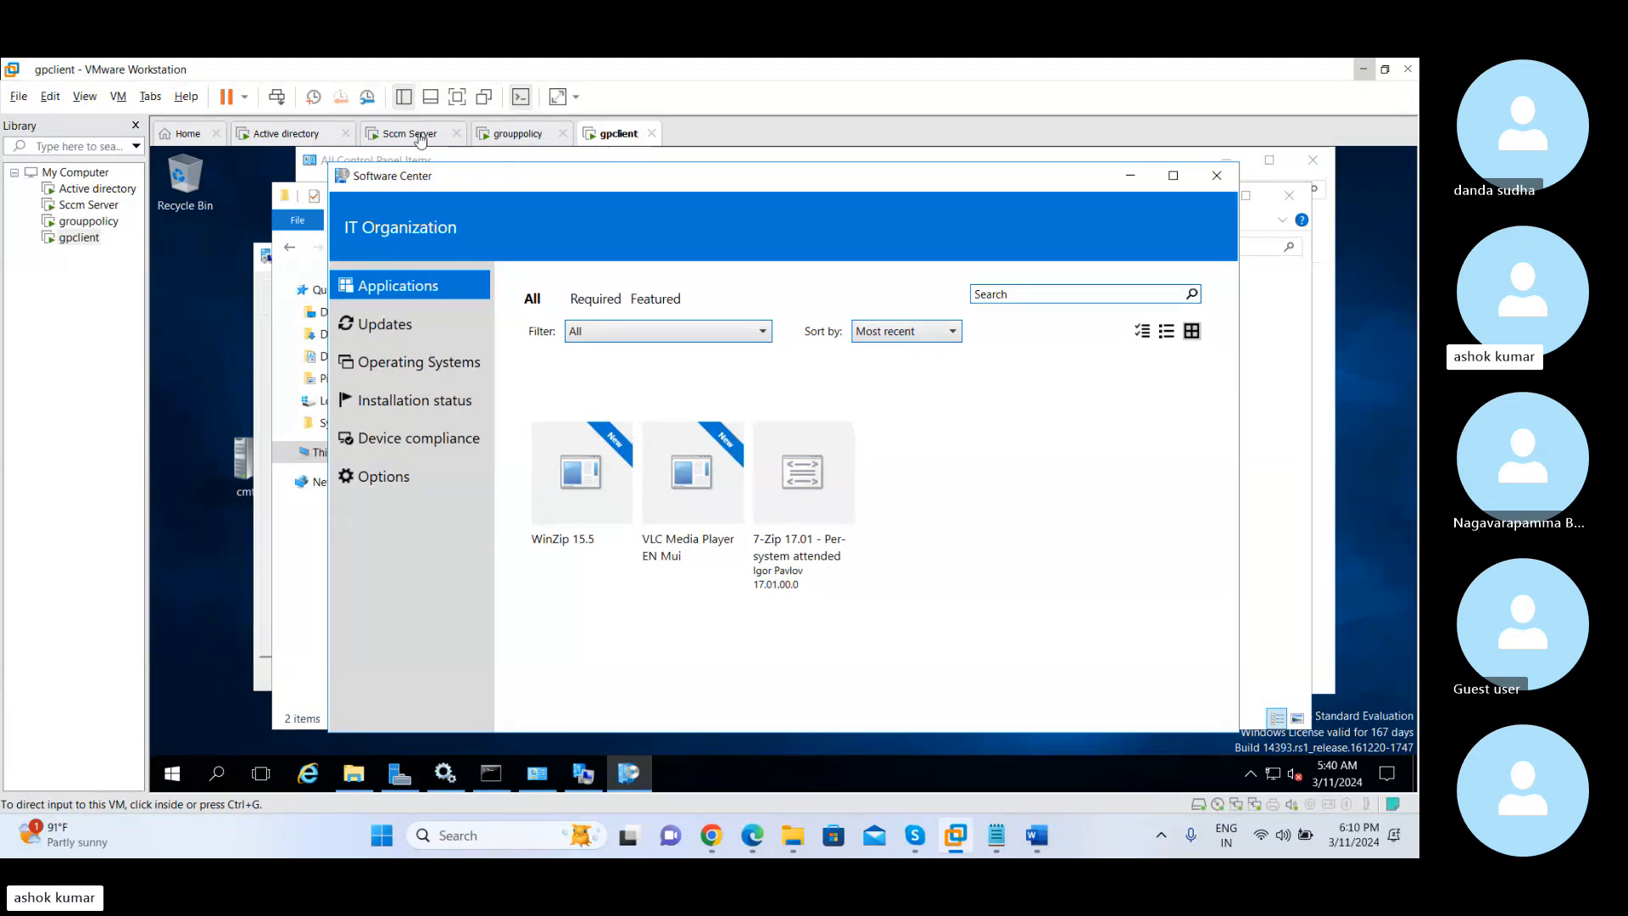
{"action": "left_click", "coordinate": [413, 134]}
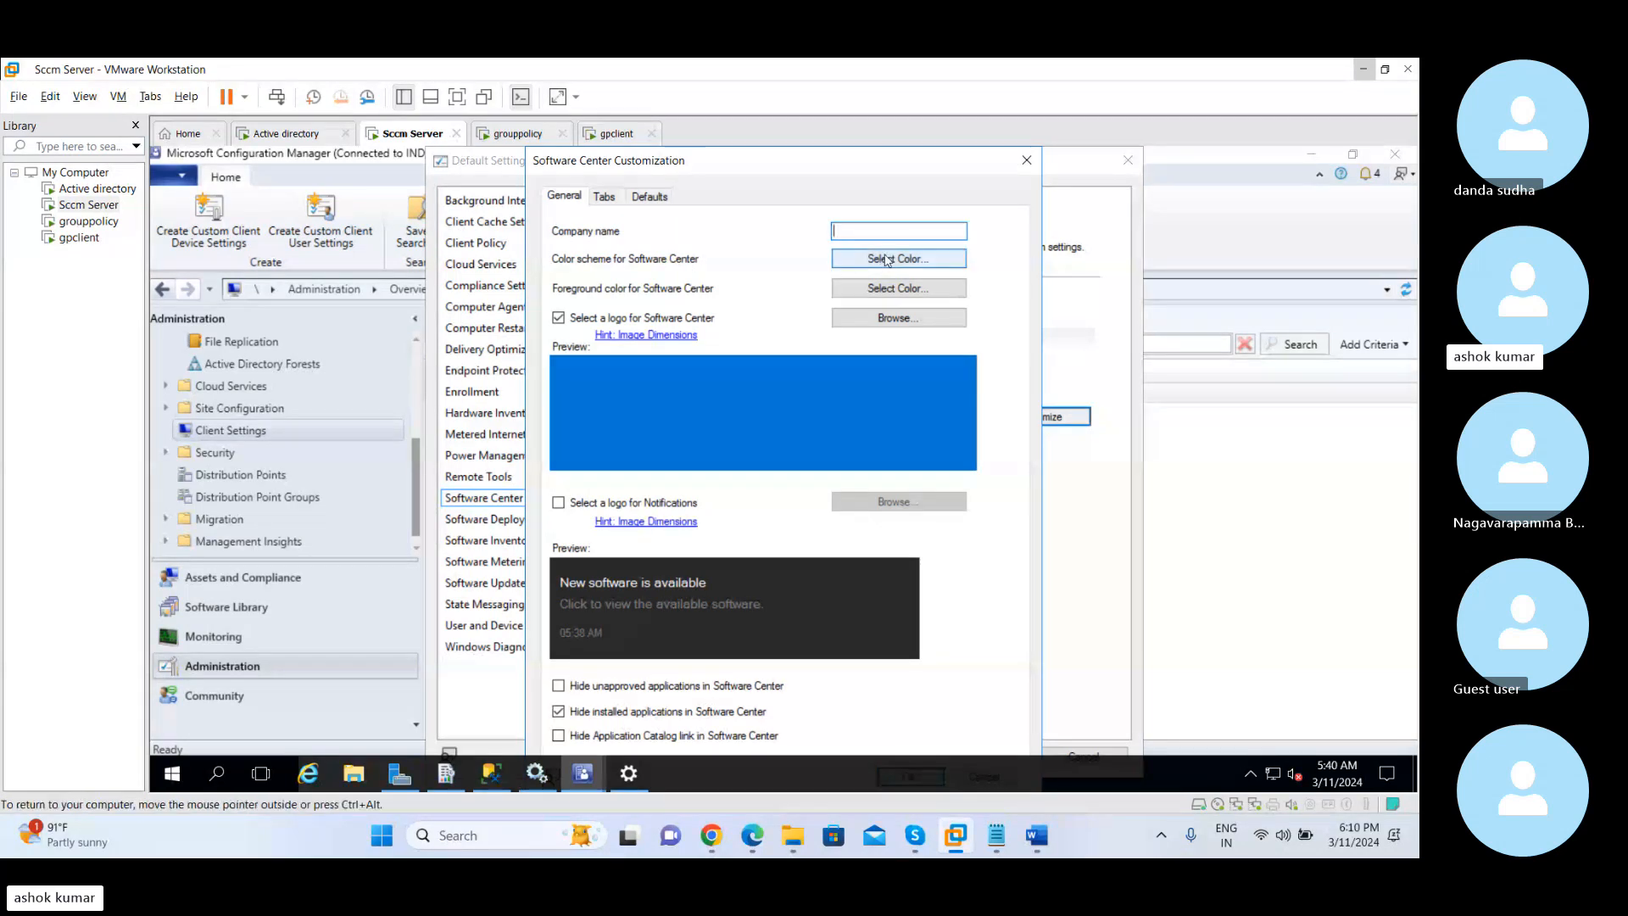
{"action": "left_click", "coordinate": [887, 260]}
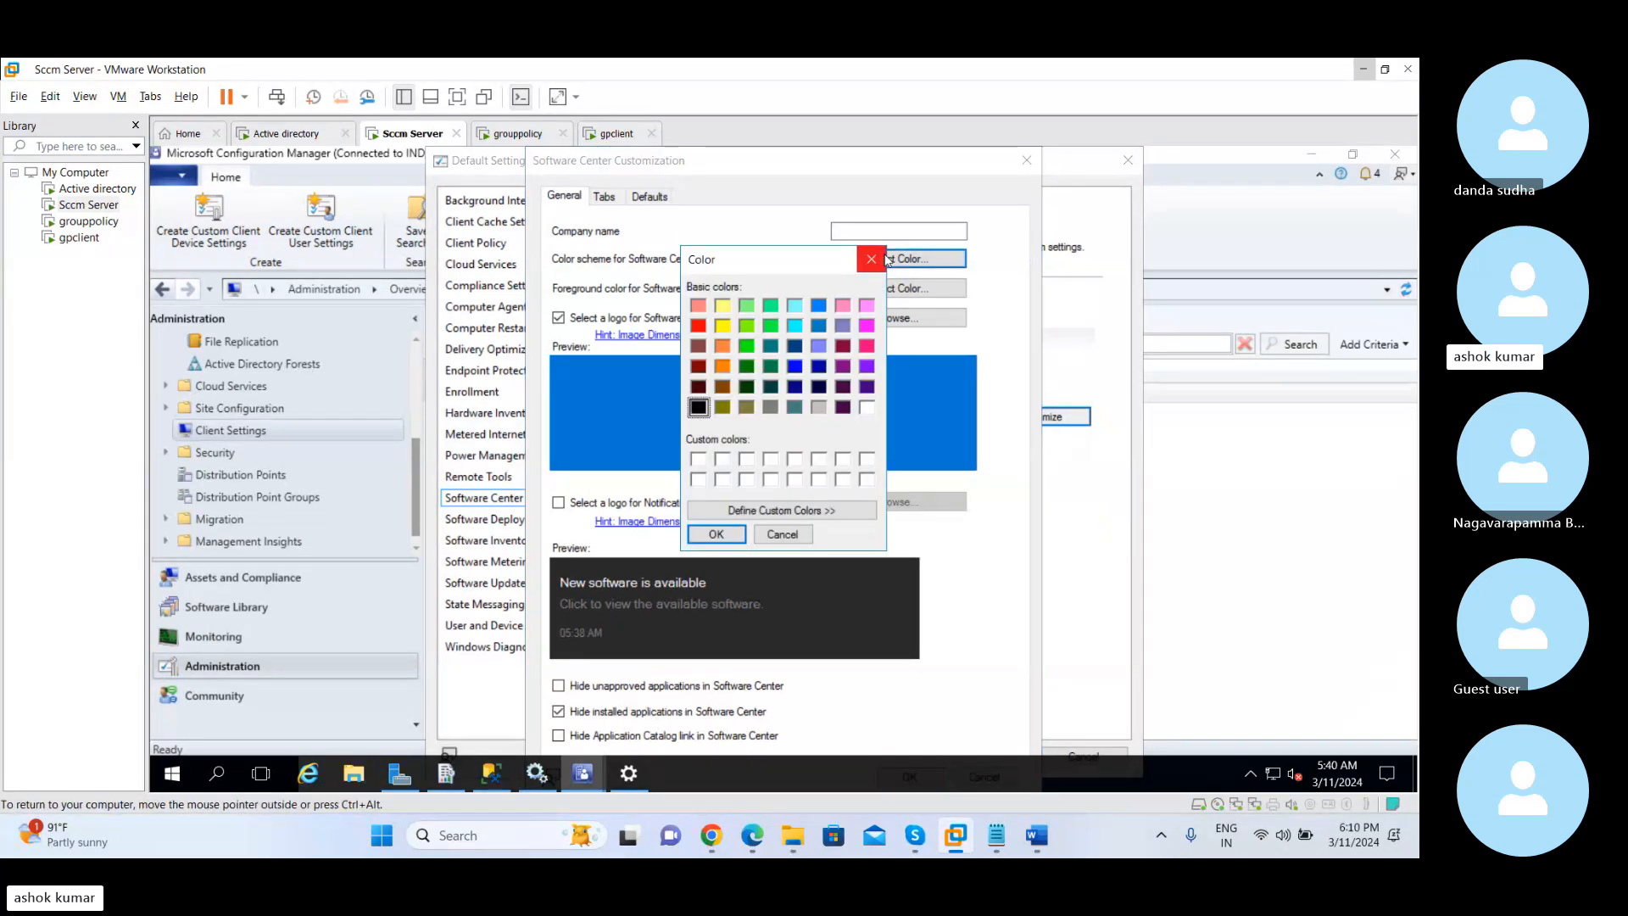
{"action": "left_click", "coordinate": [748, 326]}
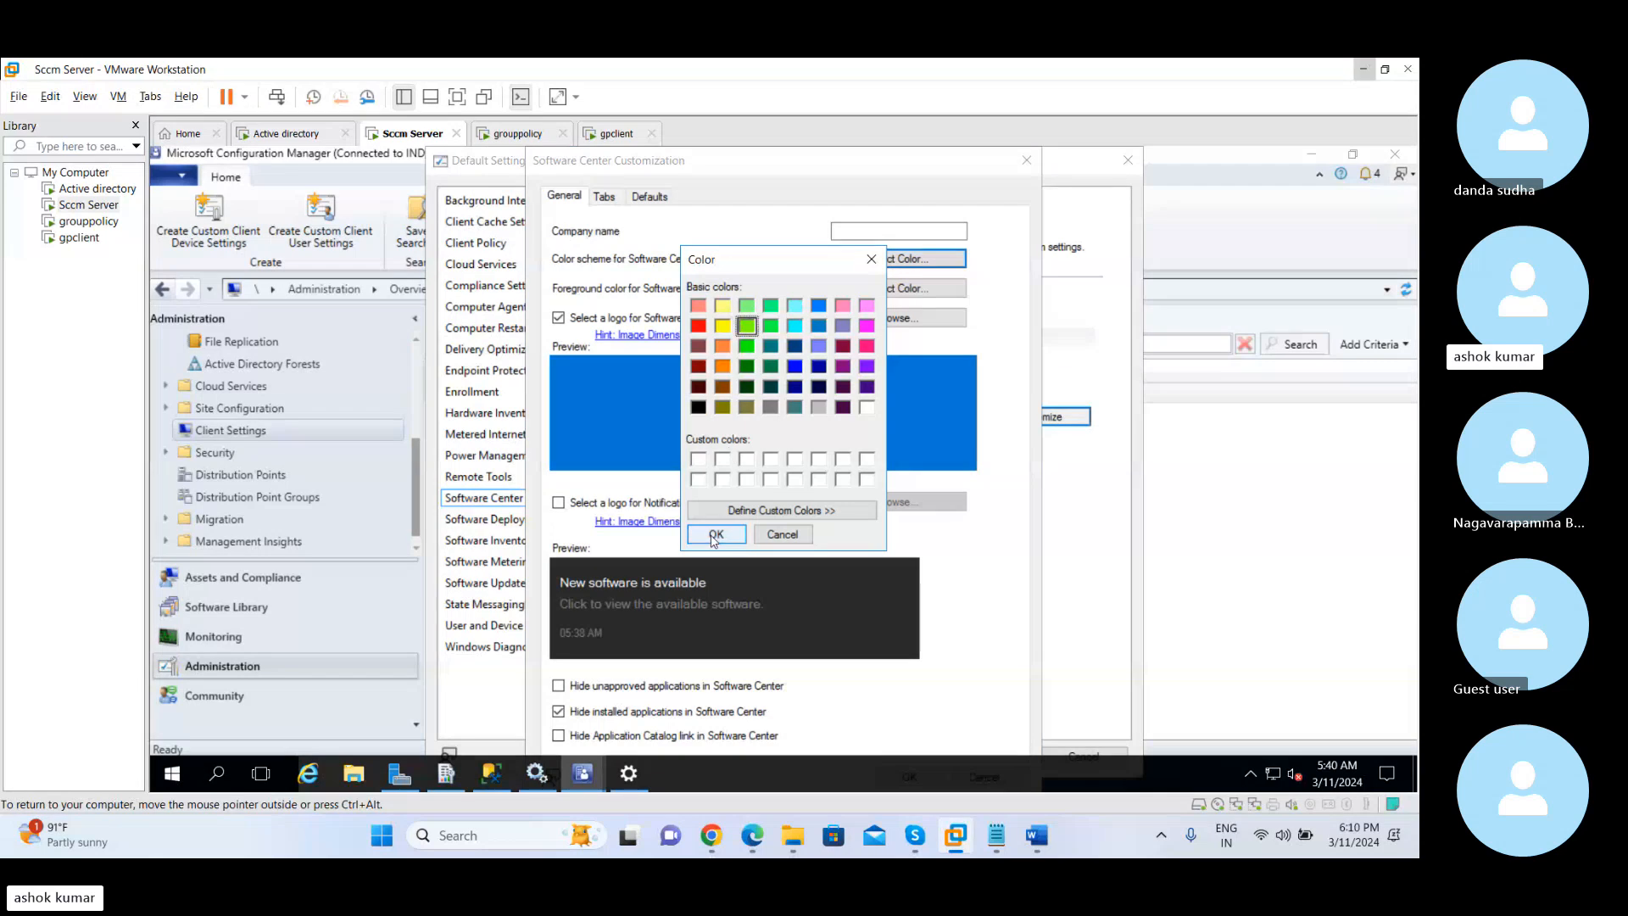
{"action": "left_click", "coordinate": [715, 536]}
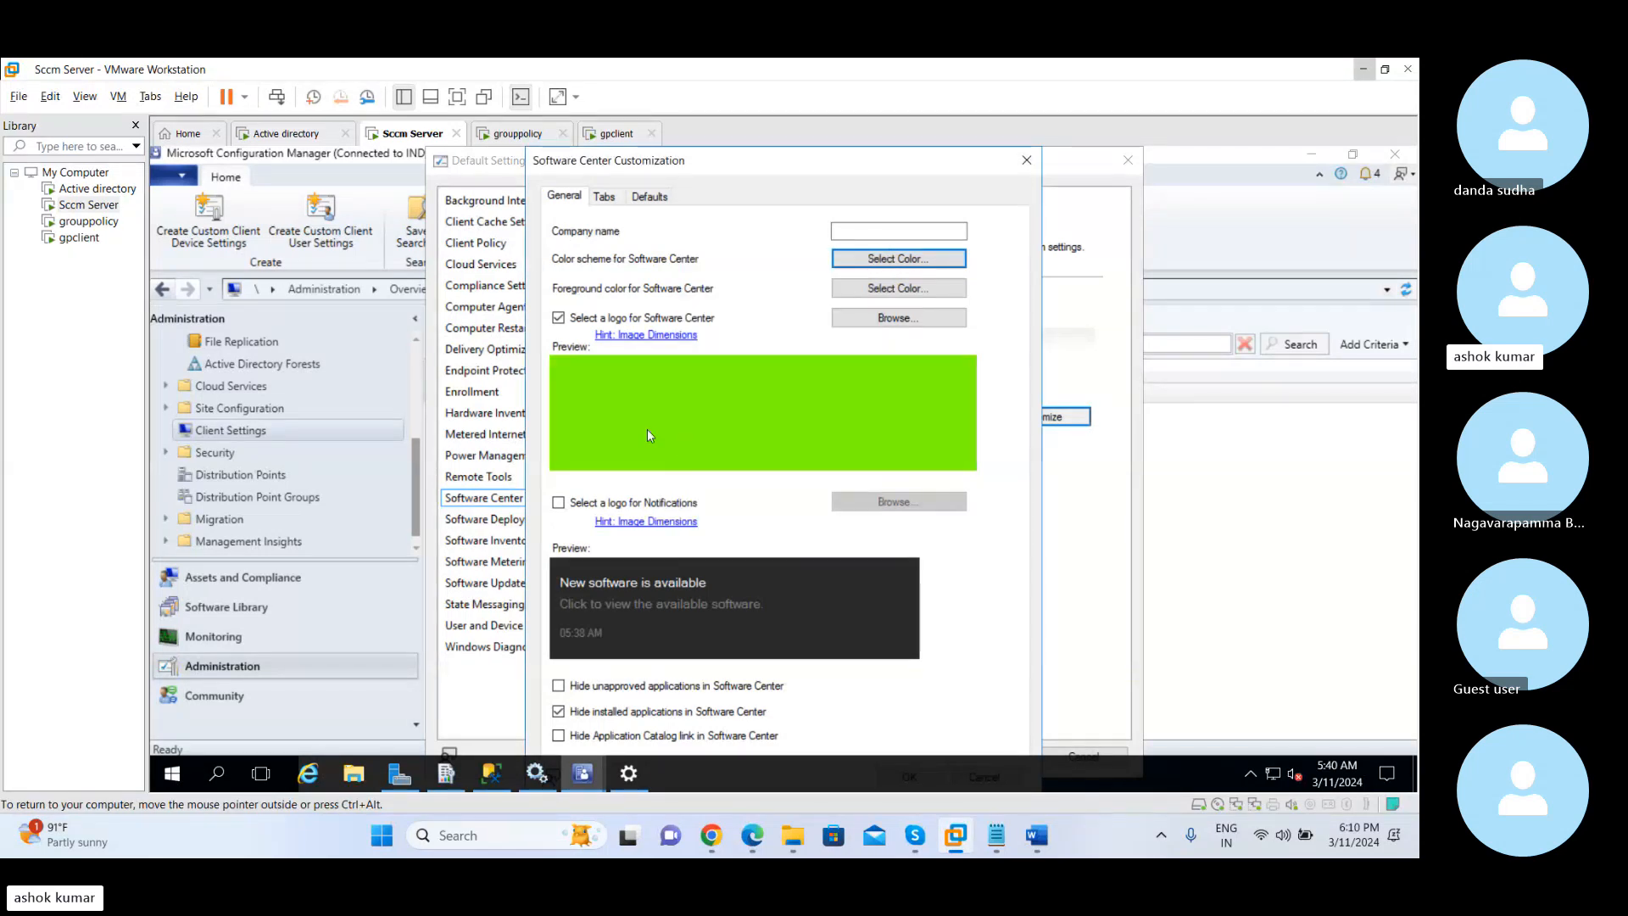
{"action": "left_click", "coordinate": [857, 261]}
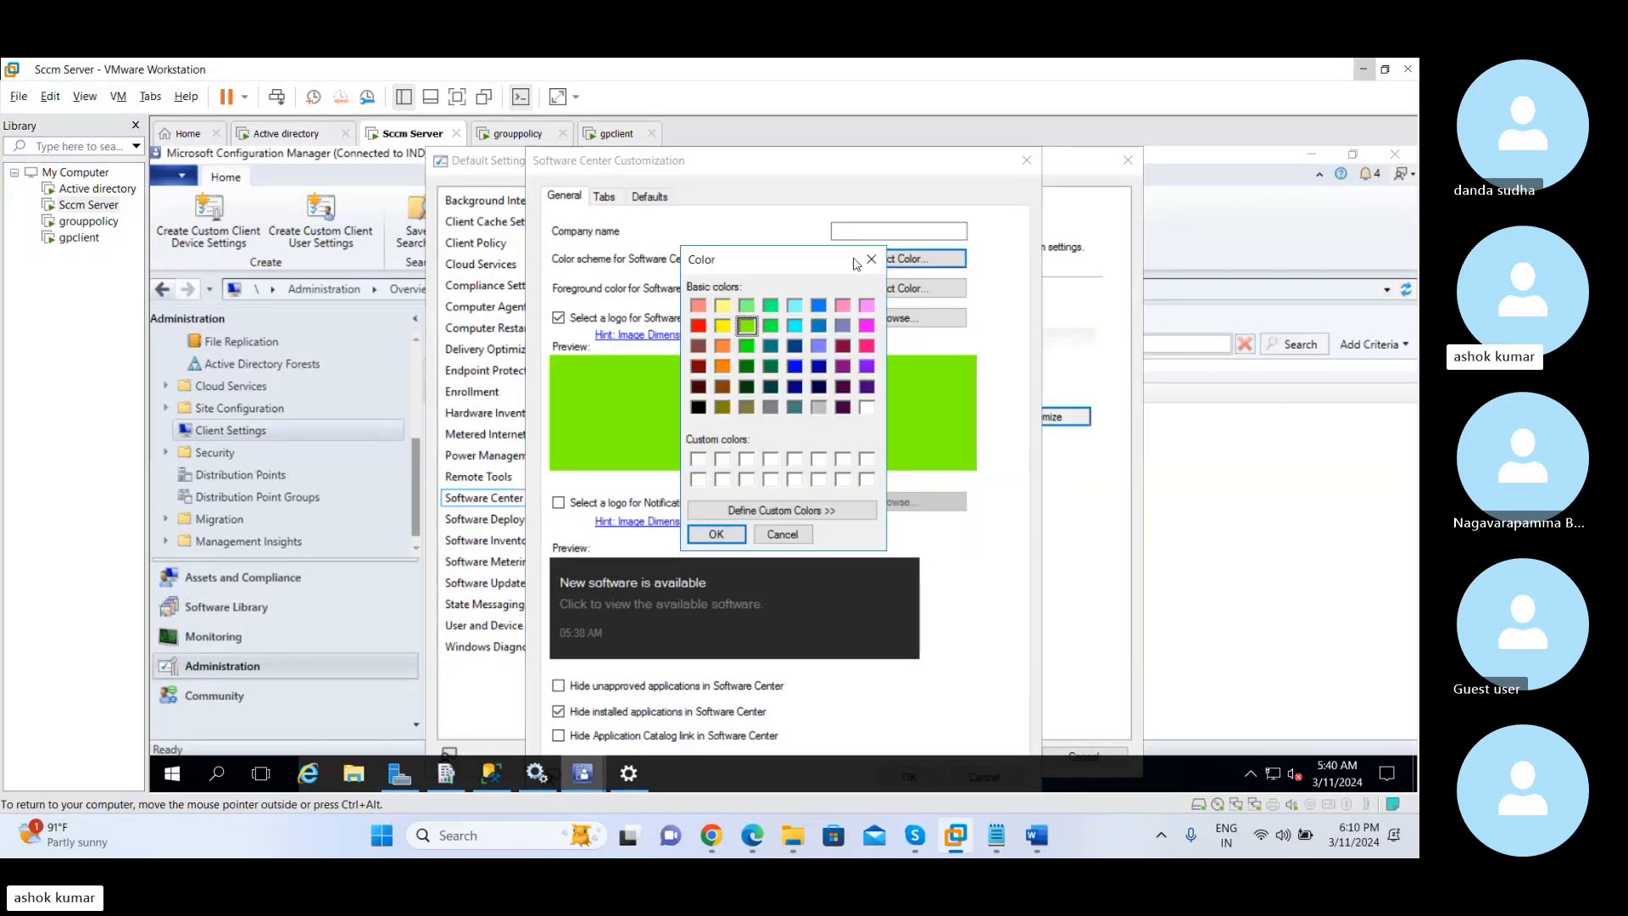
{"action": "left_click", "coordinate": [867, 305]}
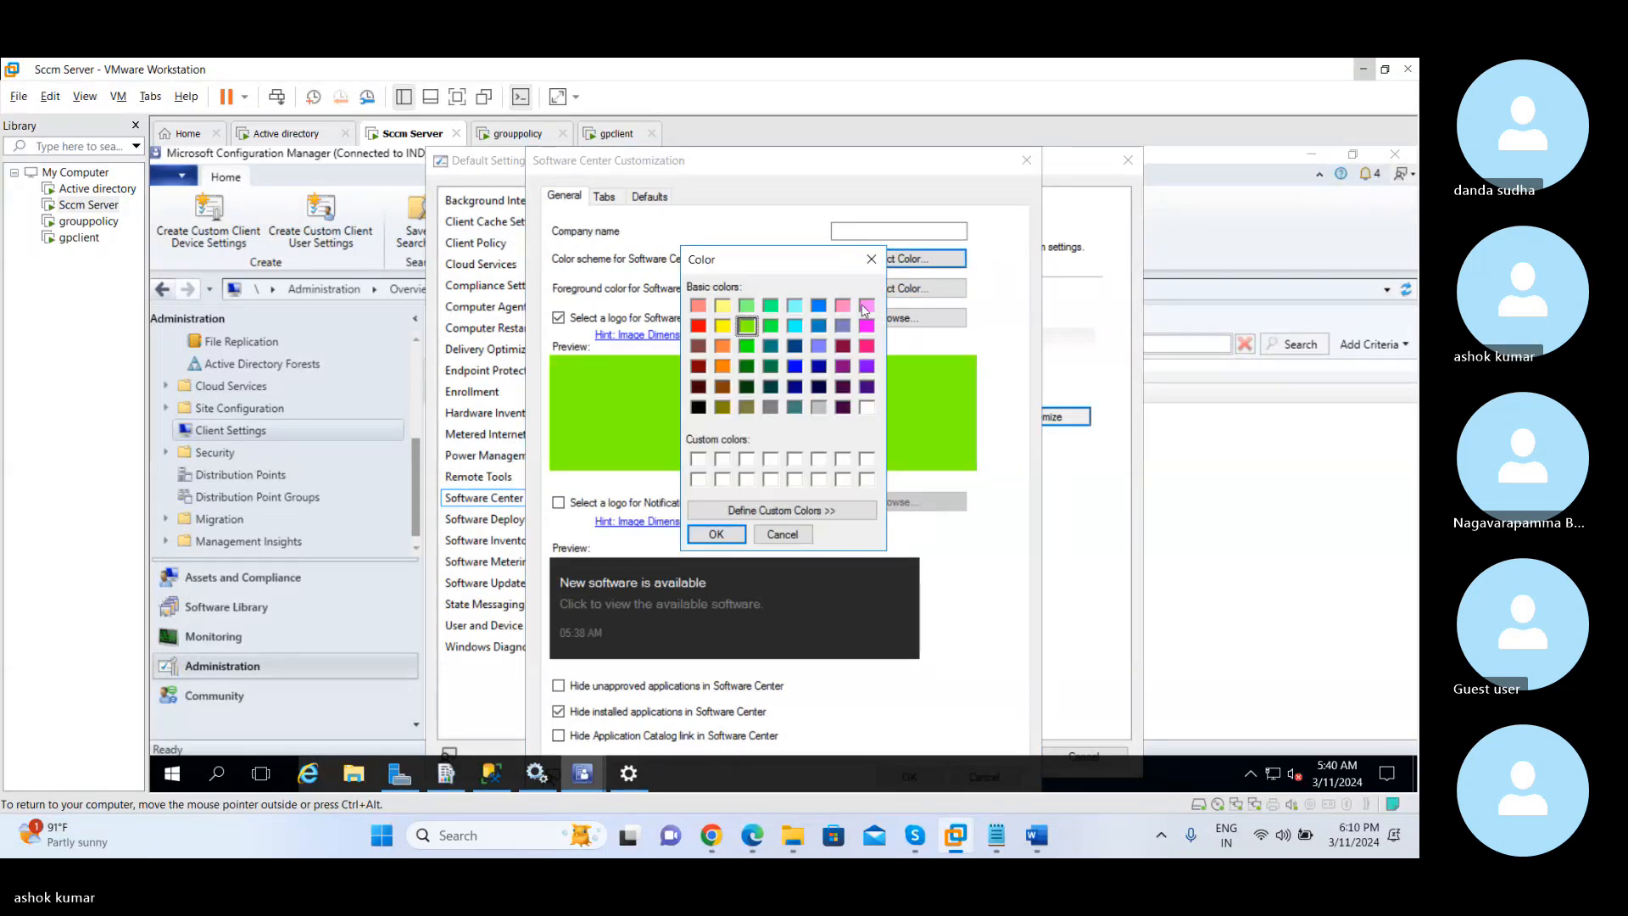
{"action": "left_click", "coordinate": [715, 534]}
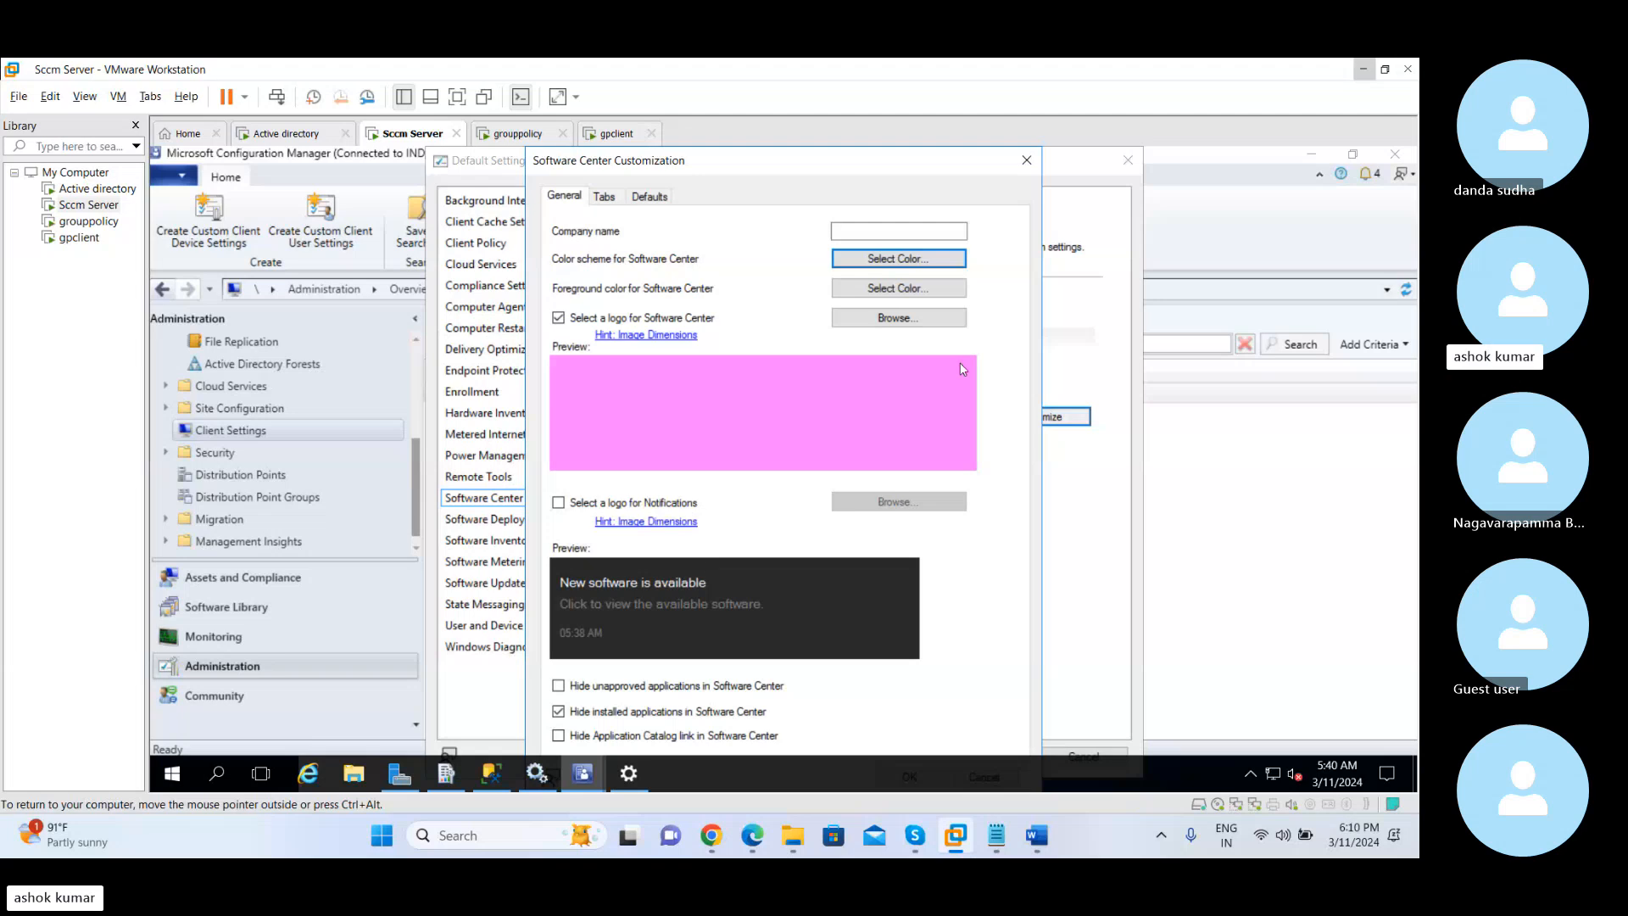
{"action": "left_click", "coordinate": [1026, 160]}
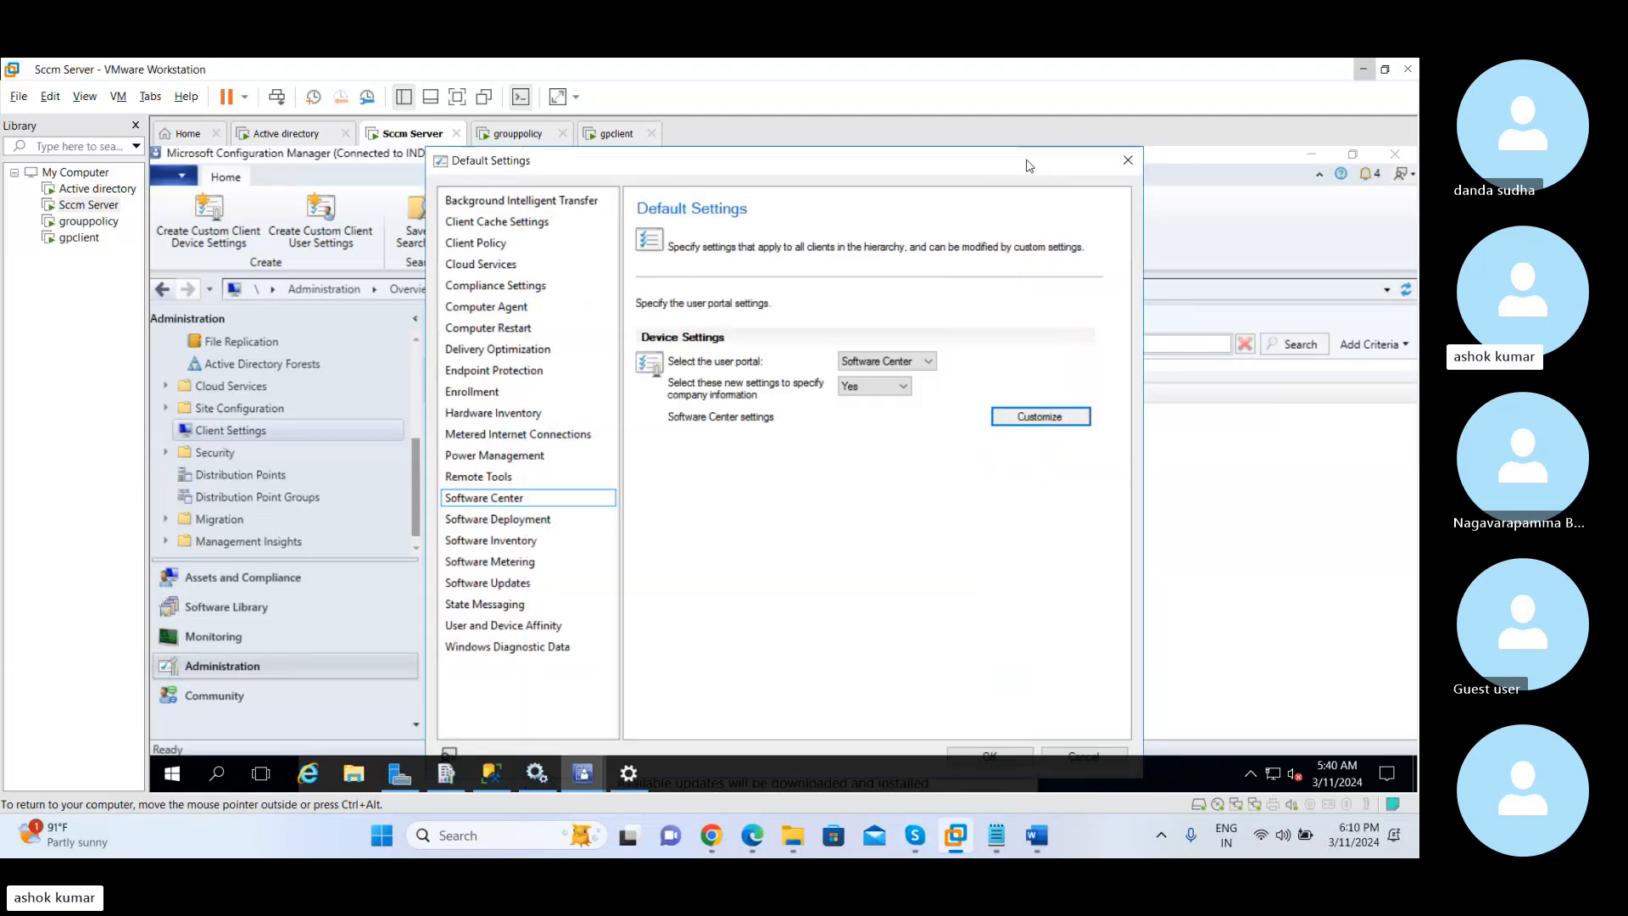
Examine the Software Deployment re-evaluation schedule, try the Simple schedule option, and close the dialog without saving
{"action": "left_click", "coordinate": [530, 520]}
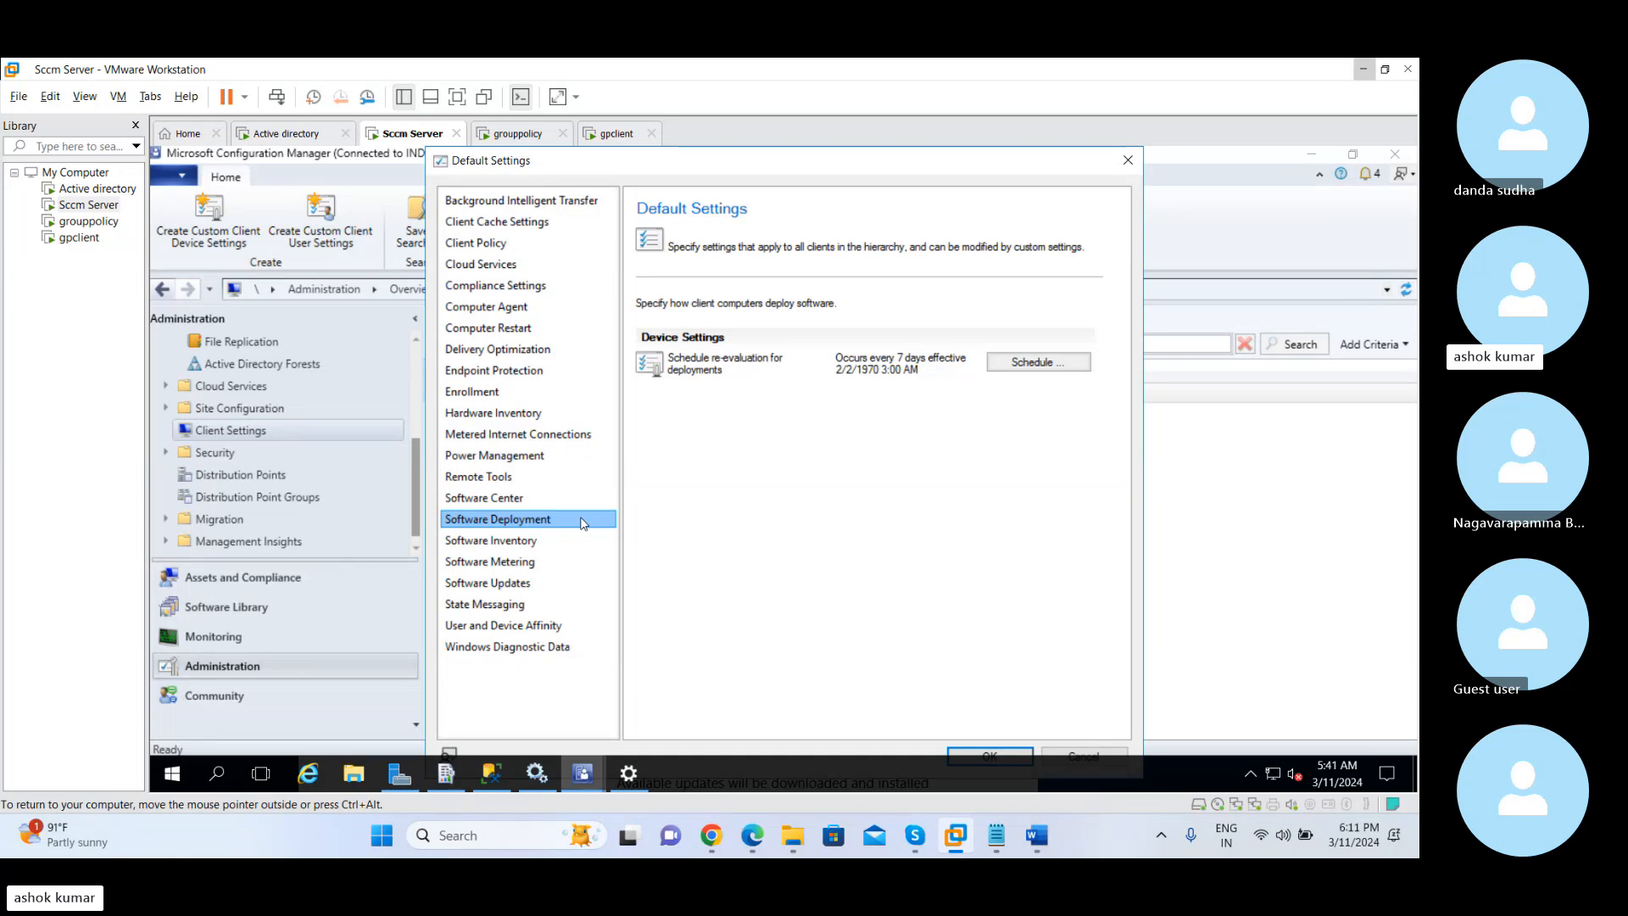
{"action": "left_click", "coordinate": [1017, 365]}
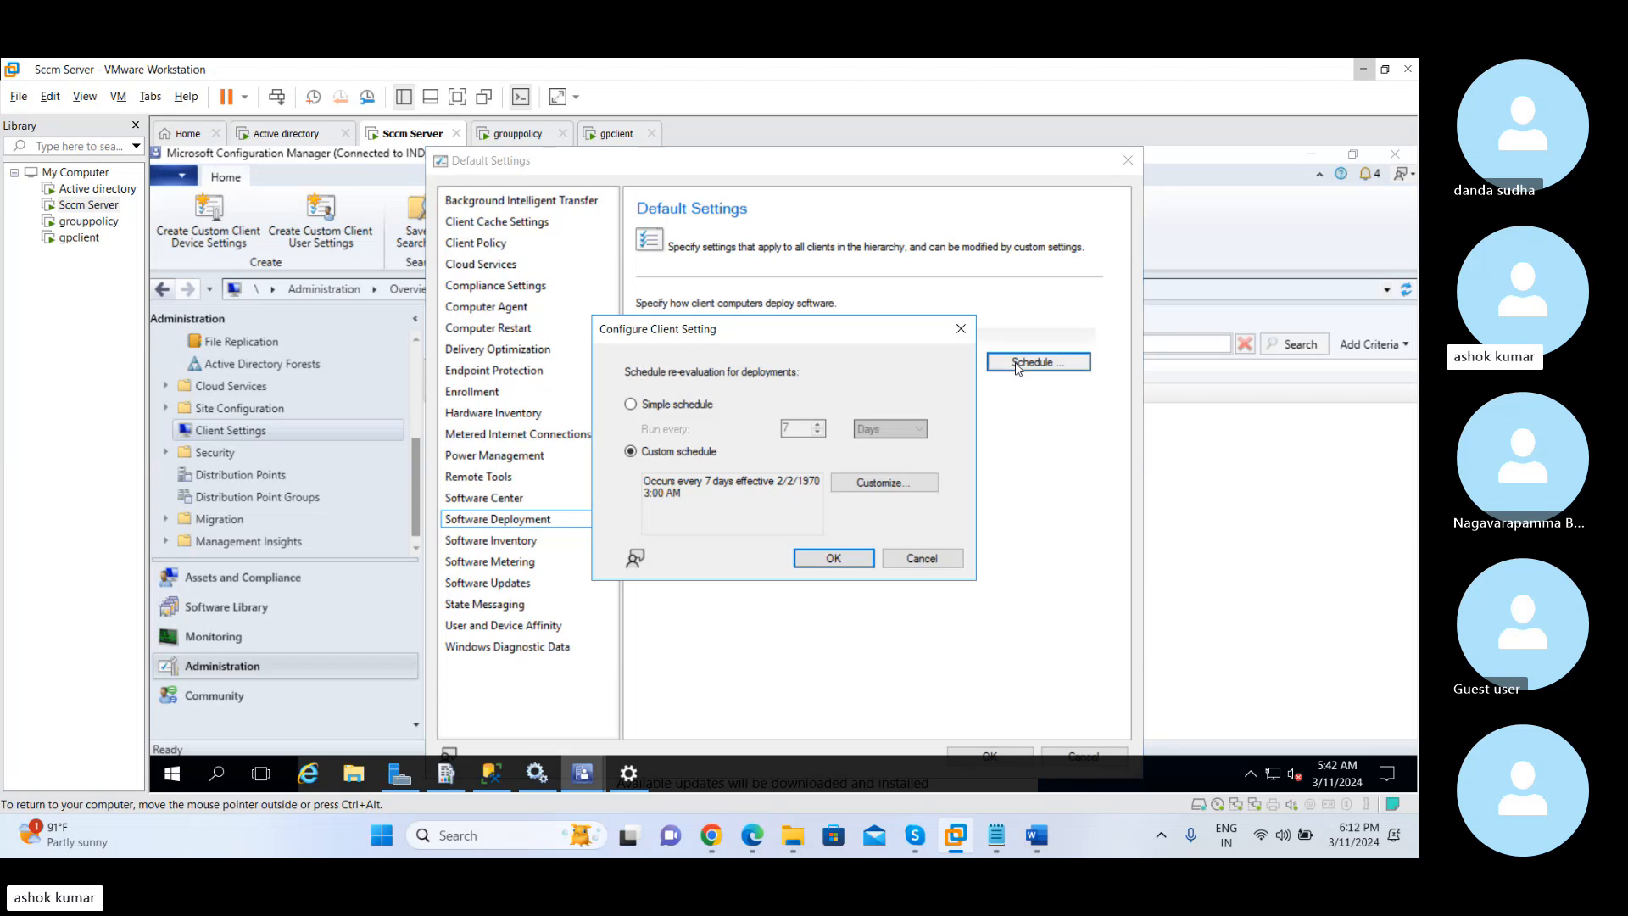
{"action": "left_click", "coordinate": [631, 405]}
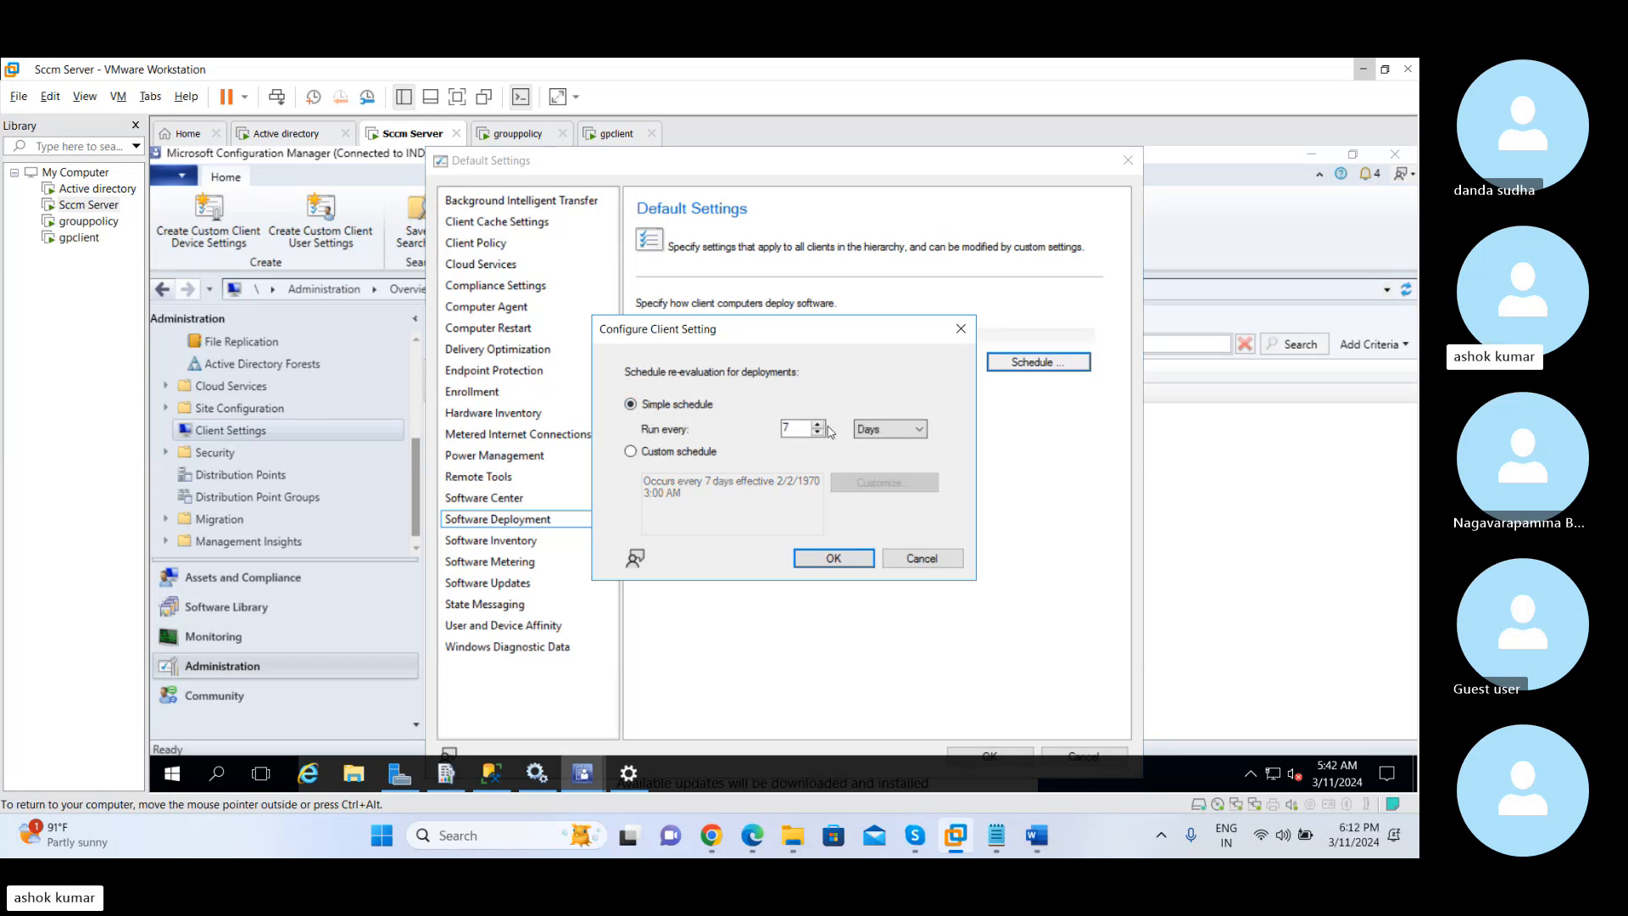
{"action": "left_click", "coordinate": [960, 329]}
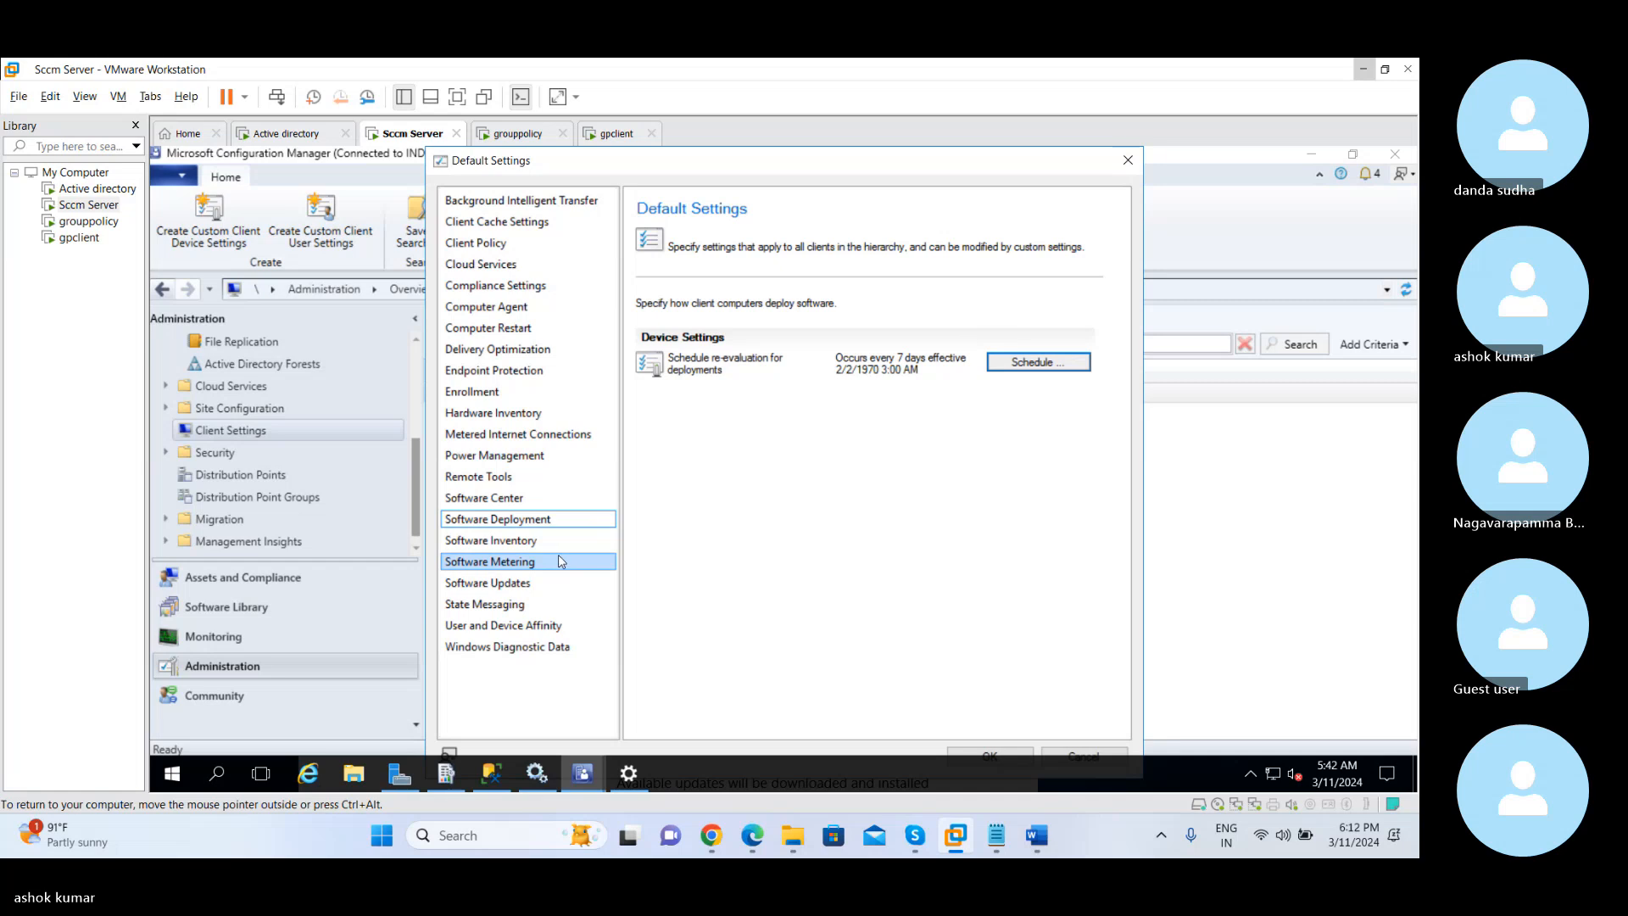
Compare the Software Inventory and Hardware Inventory default settings, and review the Software Metering settings
{"action": "left_click", "coordinate": [523, 541]}
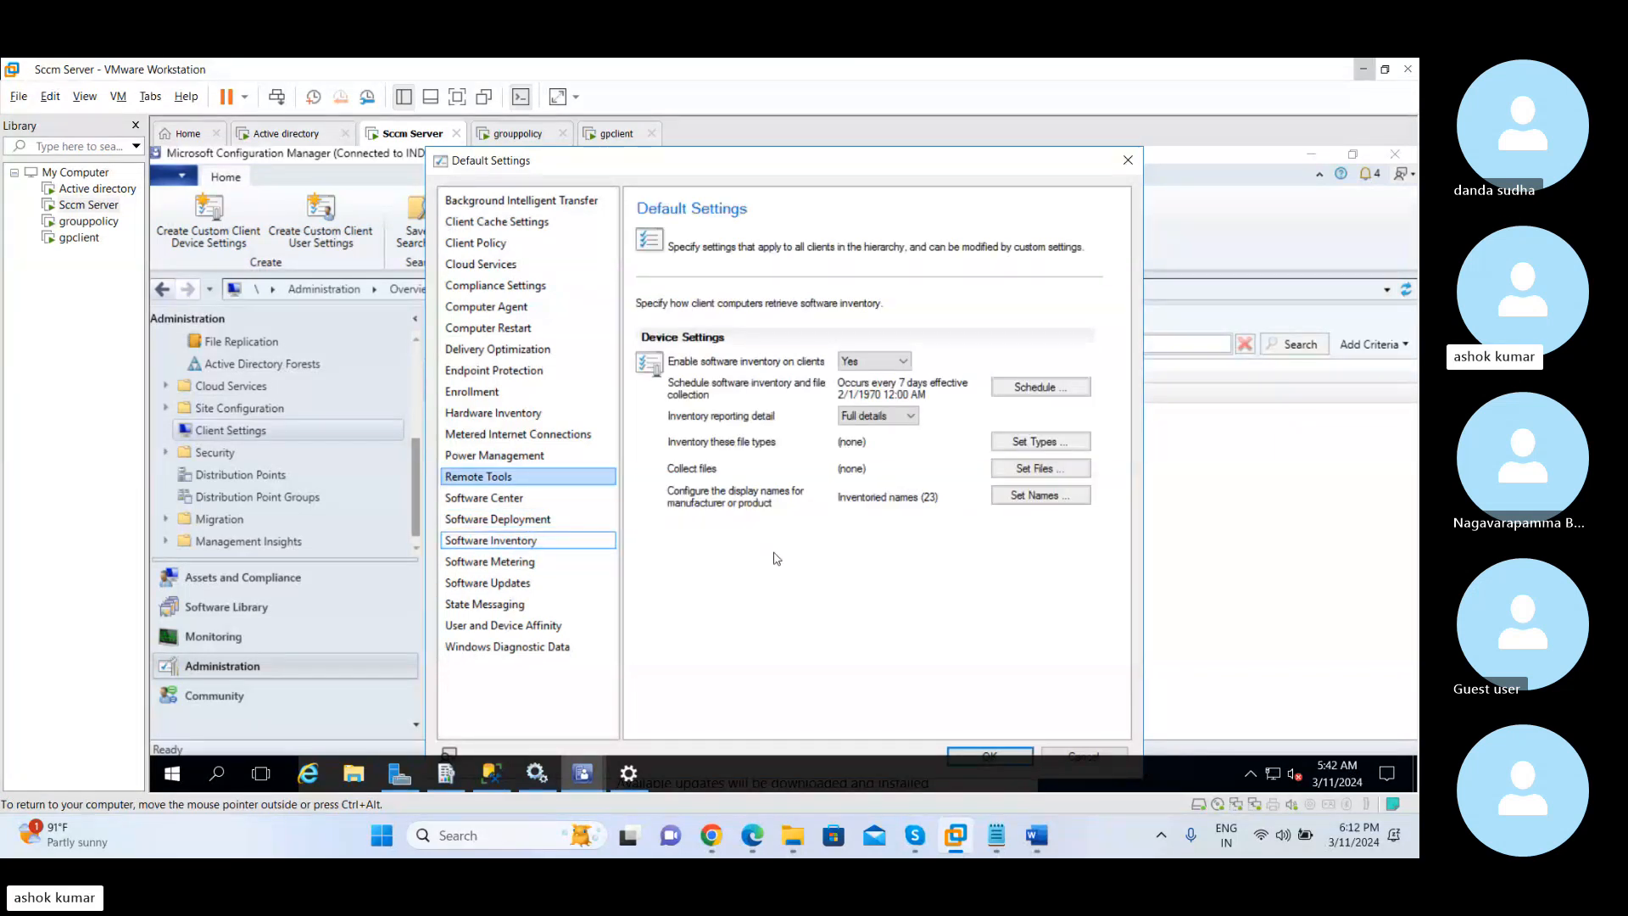
{"action": "left_click", "coordinate": [534, 540]}
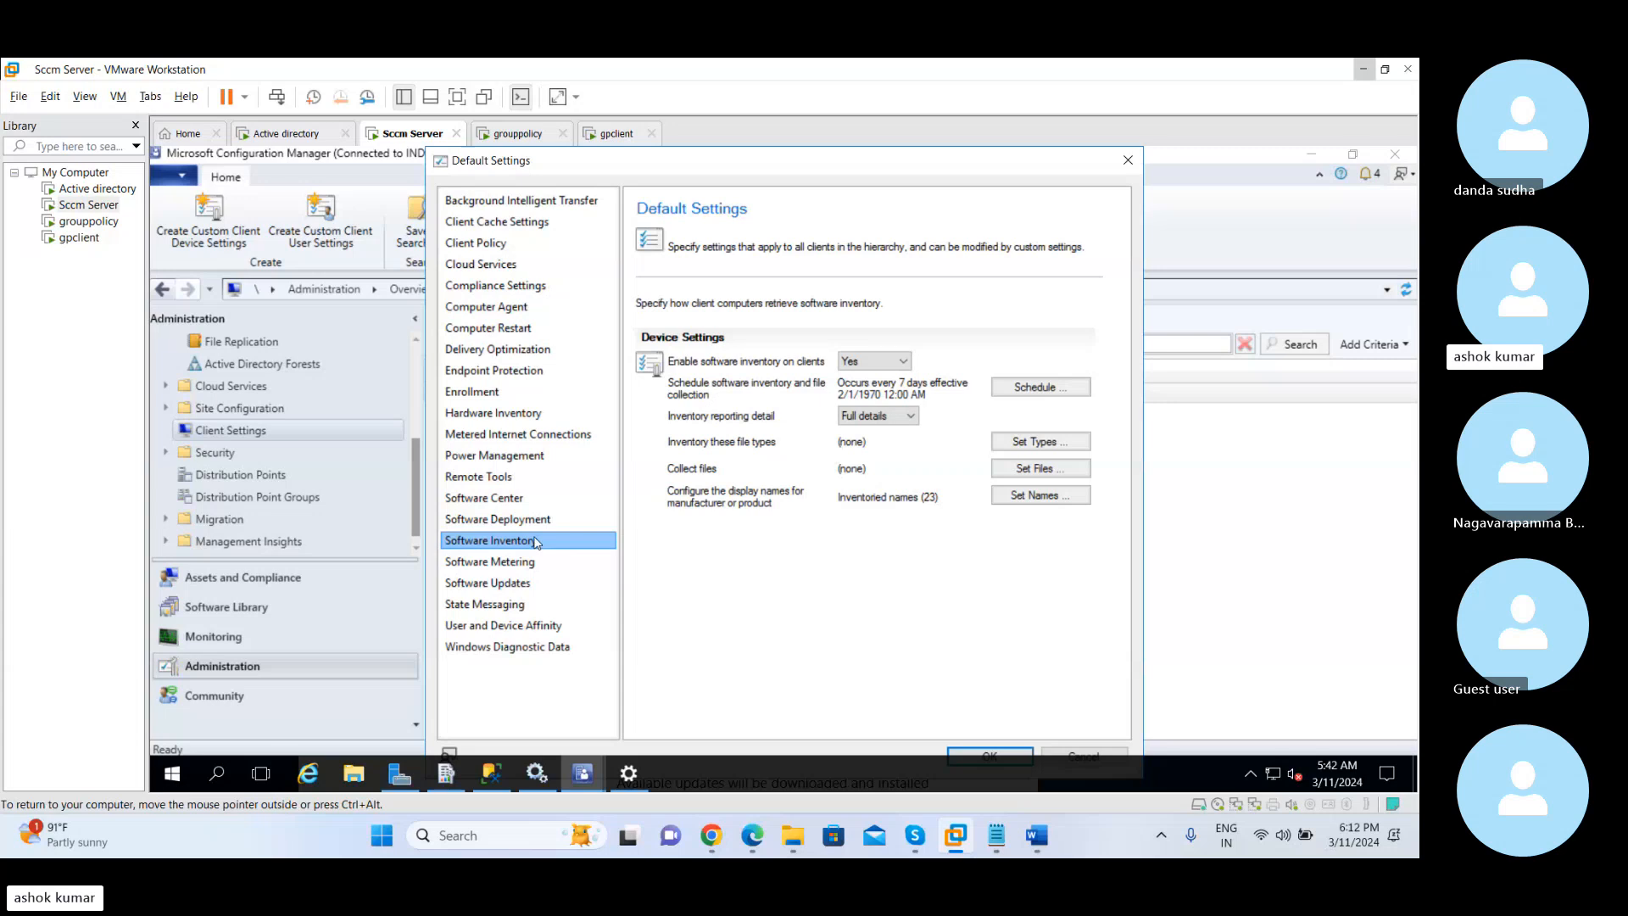
{"action": "left_click", "coordinate": [486, 552]}
{"action": "left_click", "coordinate": [502, 414]}
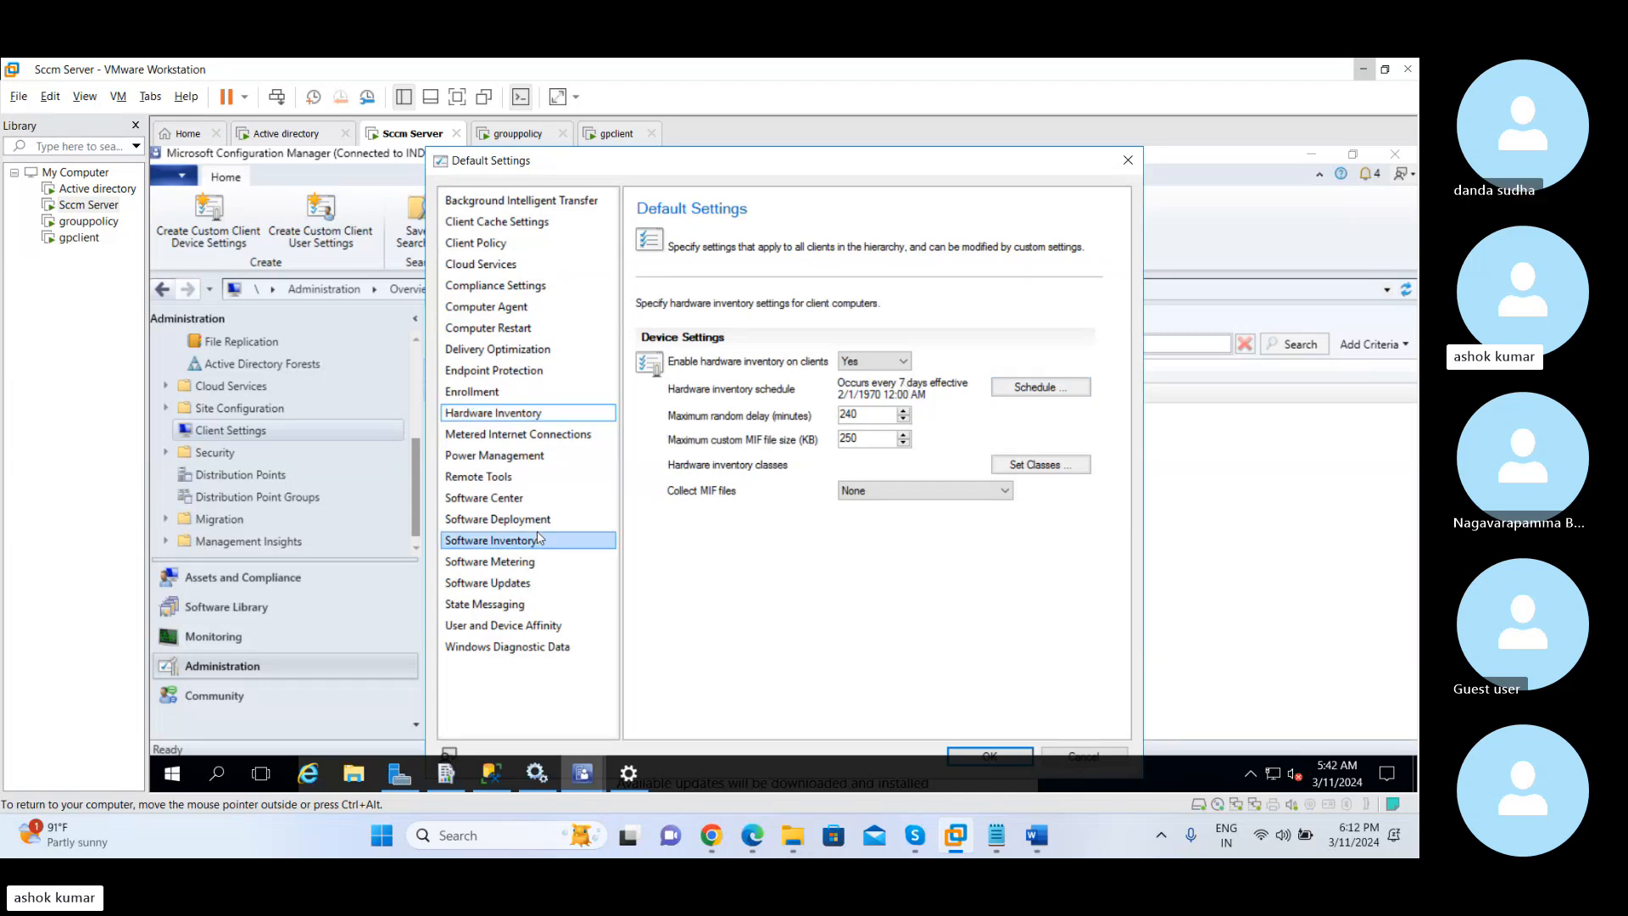
{"action": "left_click", "coordinate": [507, 541]}
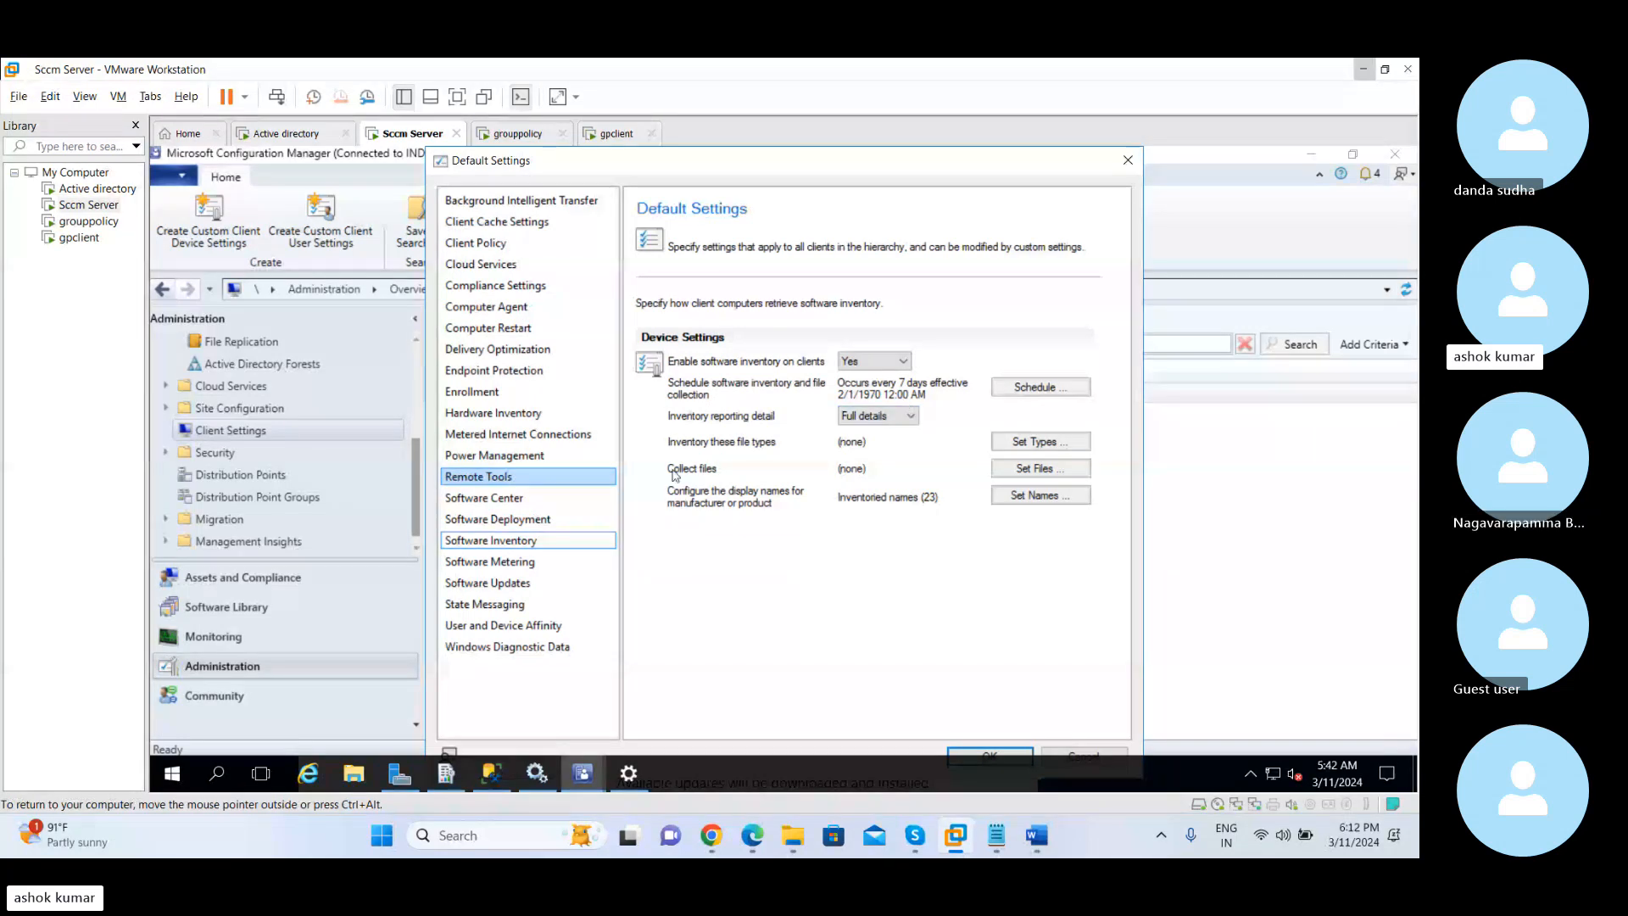
{"action": "left_click", "coordinate": [543, 564]}
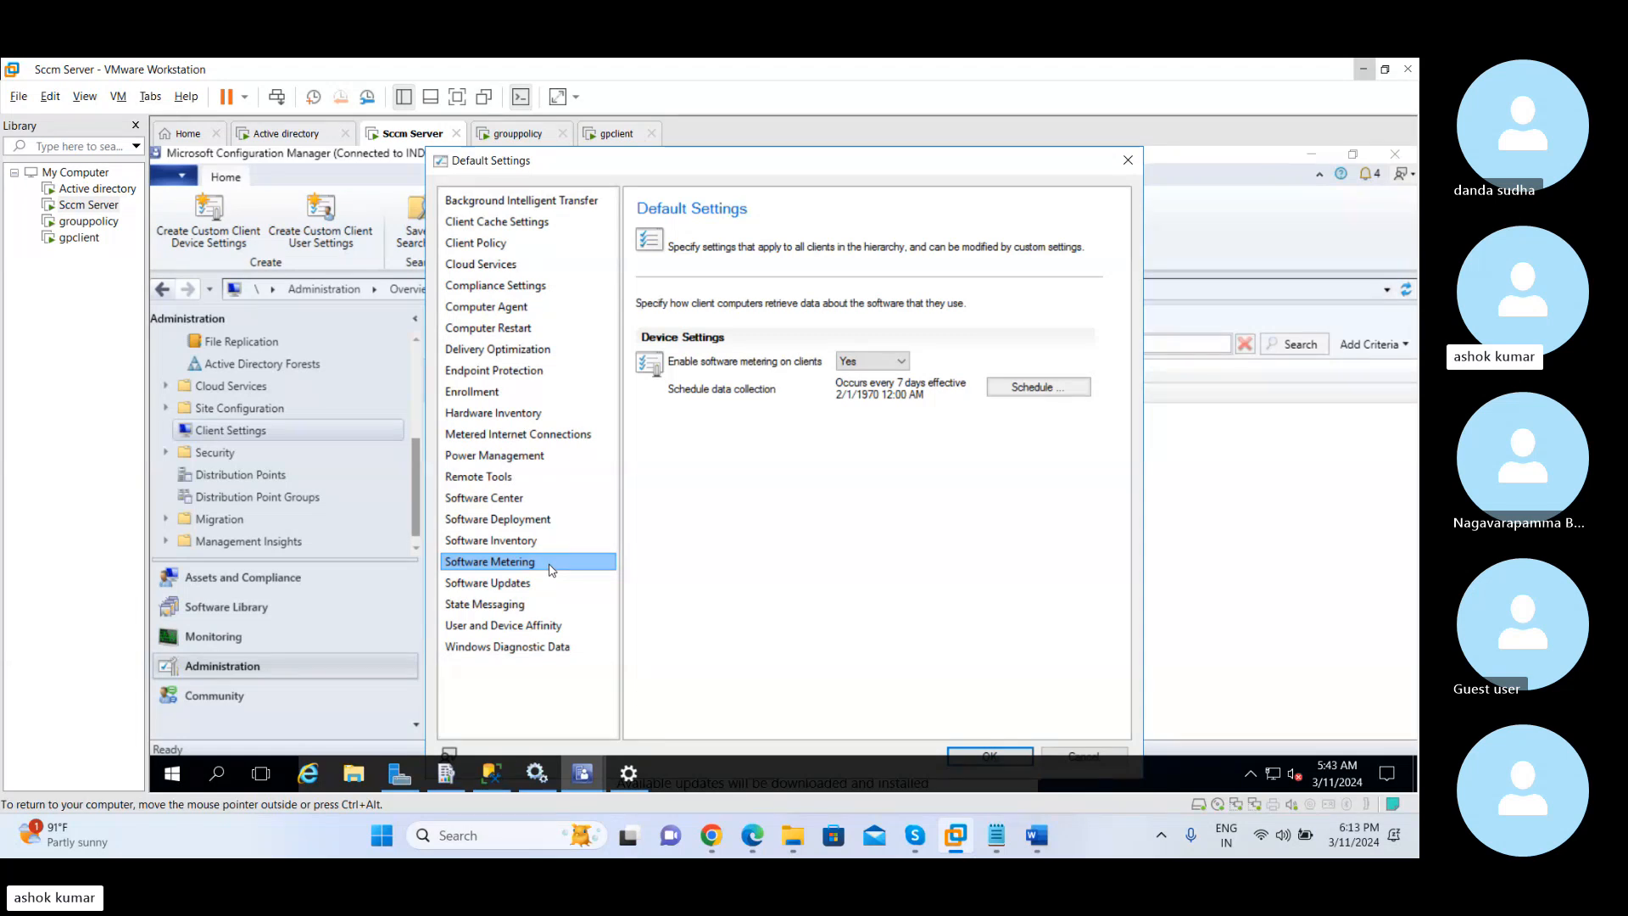
{"action": "left_click", "coordinate": [531, 584]}
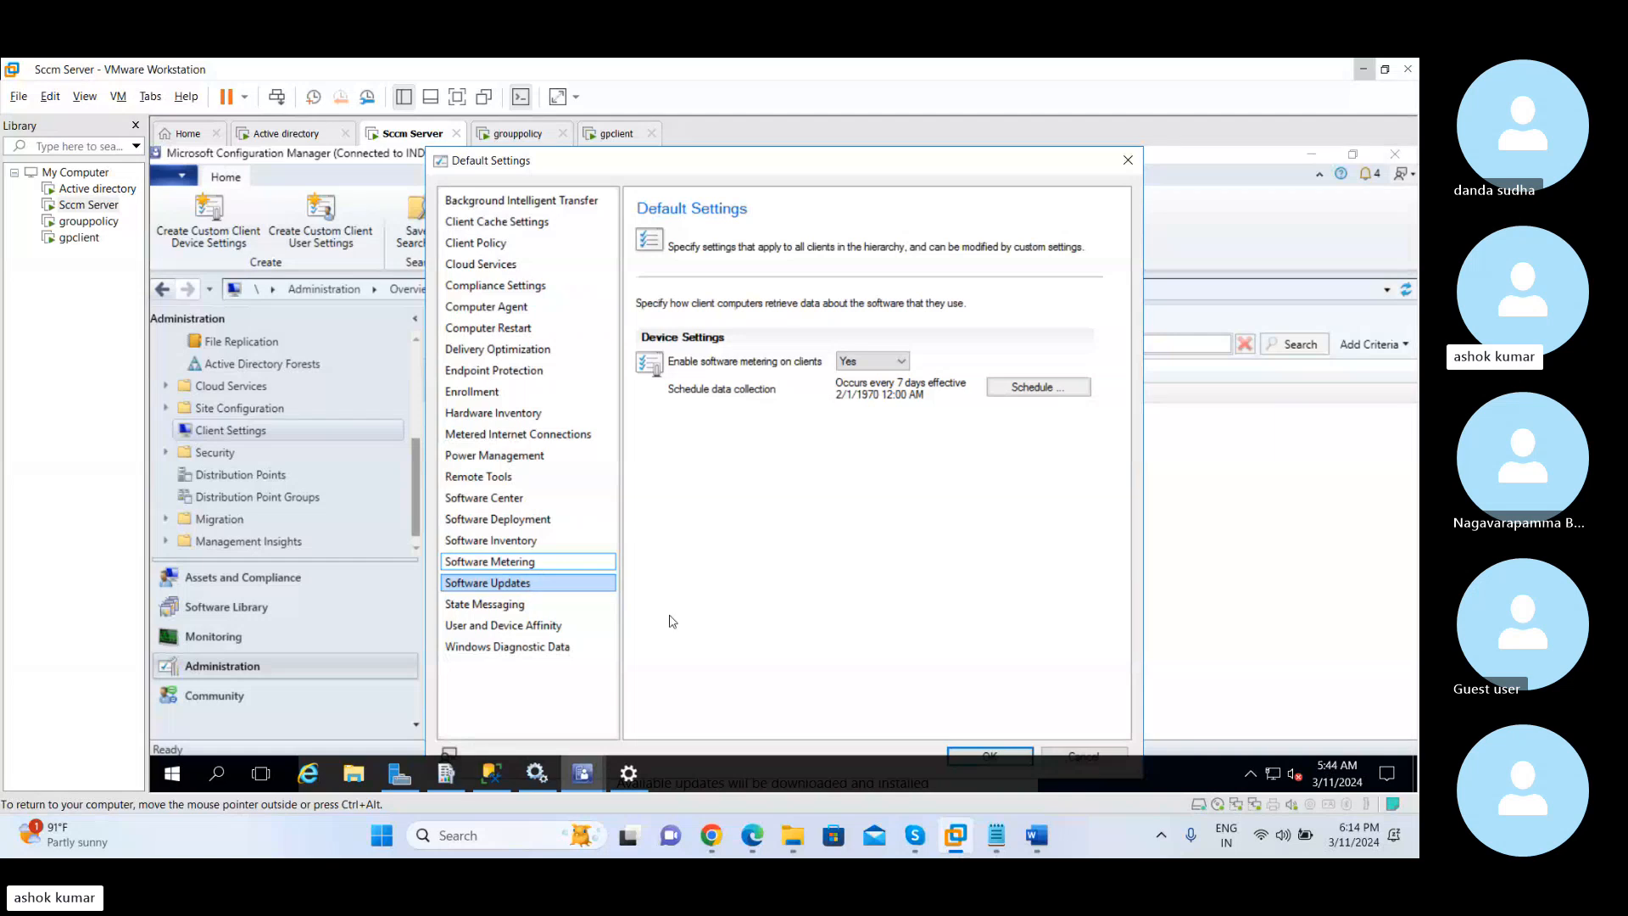
Switch to Chrome, return to the Gmail inbox and refresh it, and go back to the Sccm Server virtual machine
{"action": "mouse_move", "coordinate": [721, 838]}
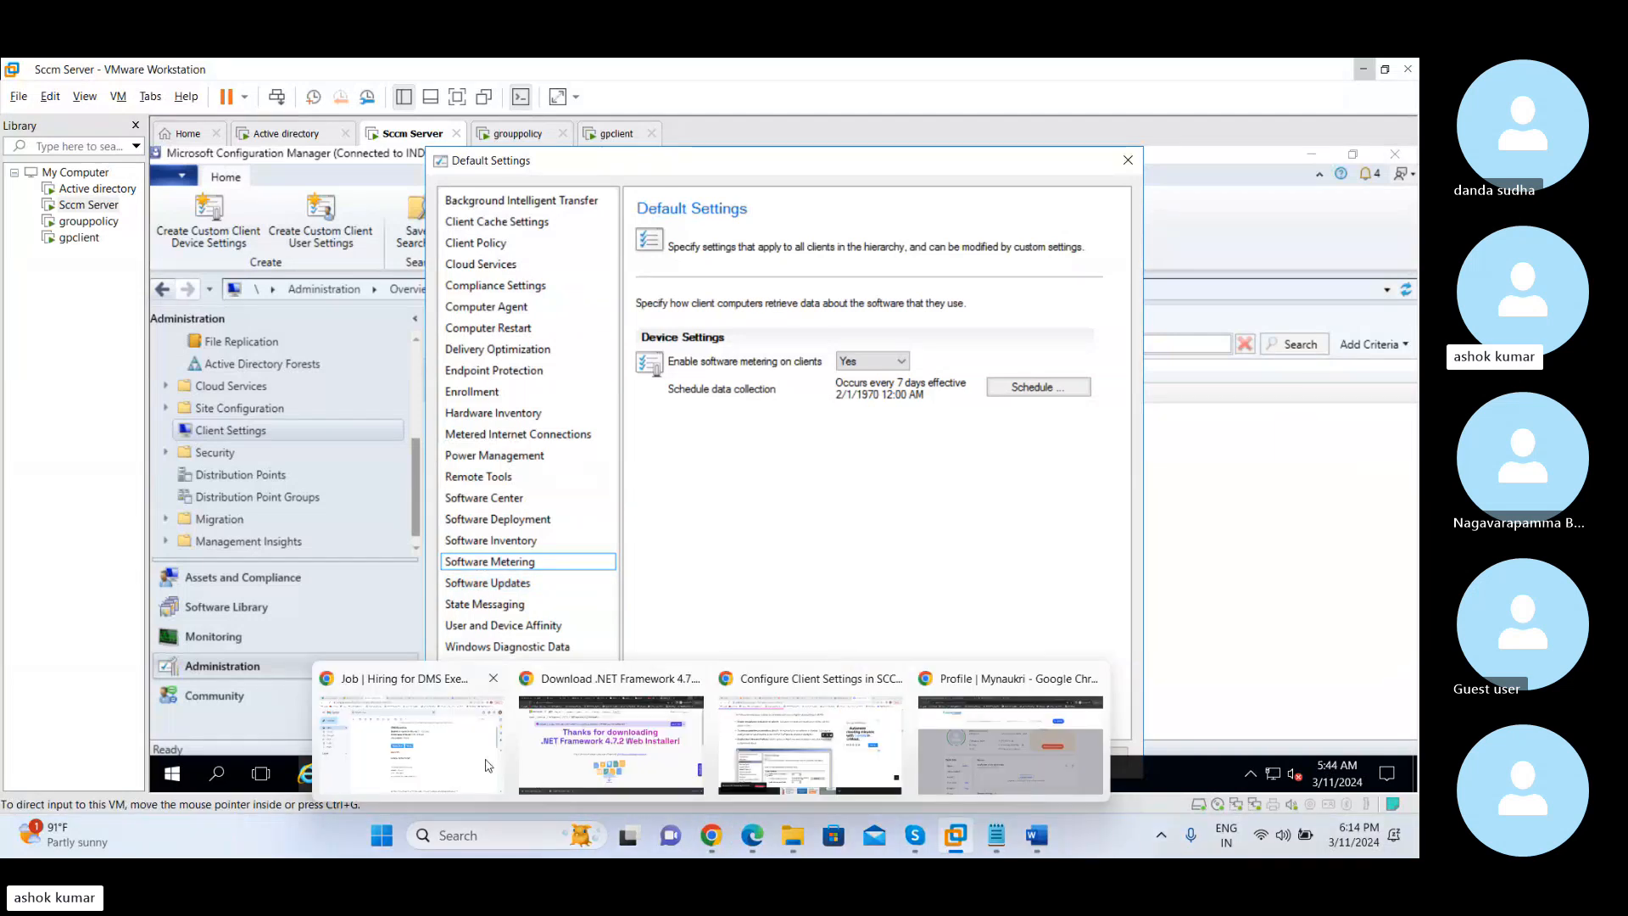
{"action": "left_click", "coordinate": [411, 712]}
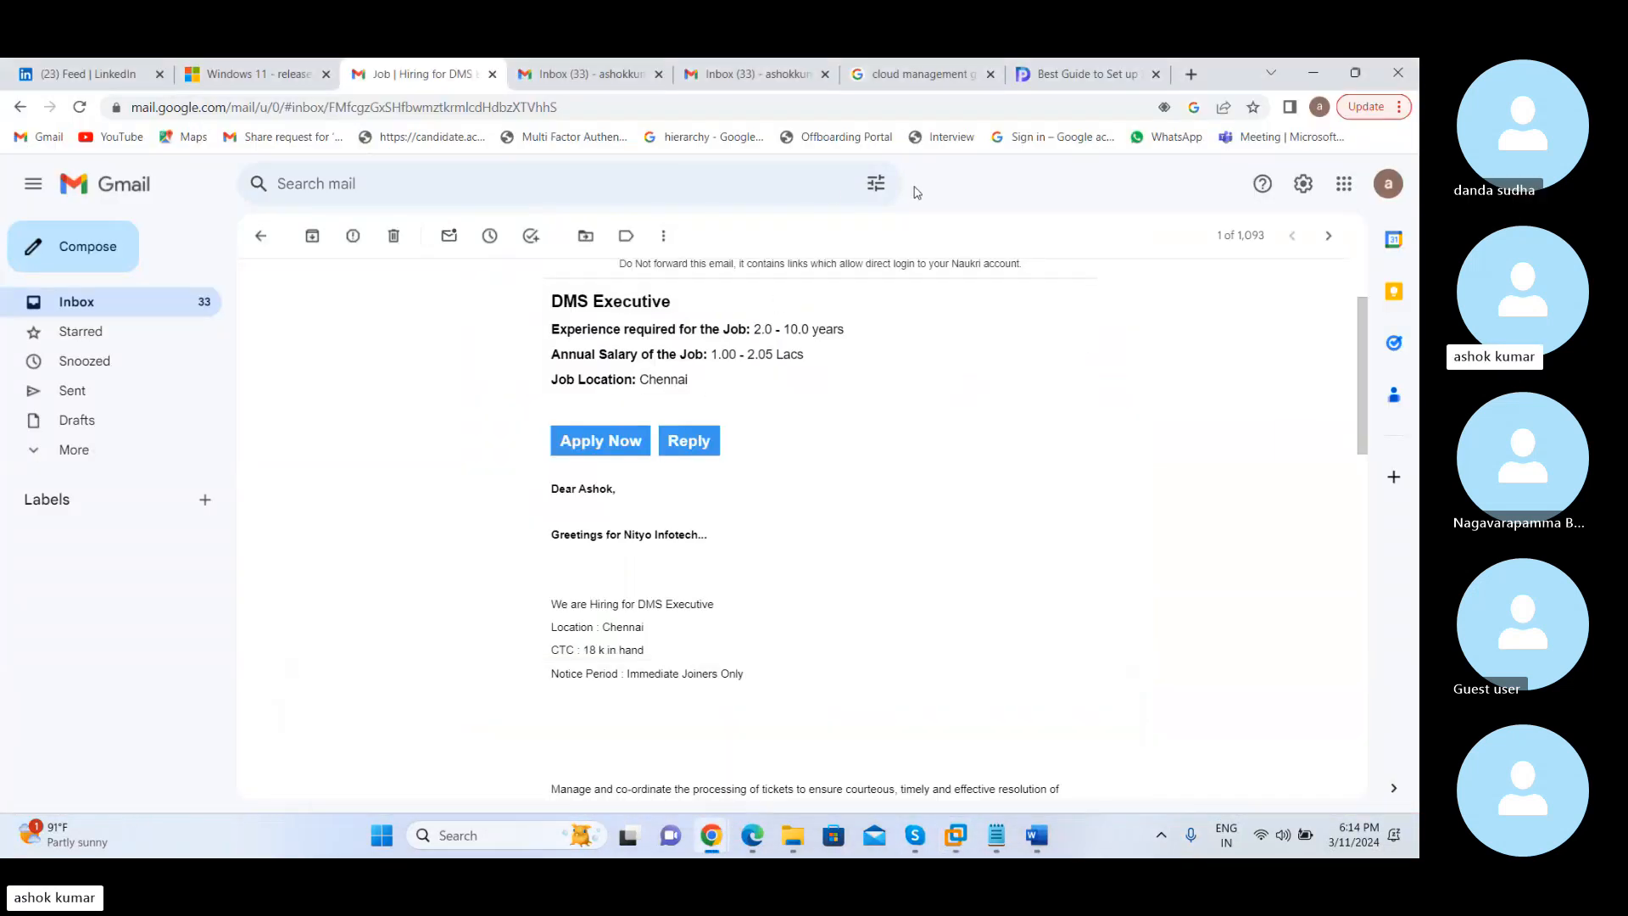
{"action": "left_click", "coordinate": [265, 236]}
{"action": "left_click", "coordinate": [320, 237]}
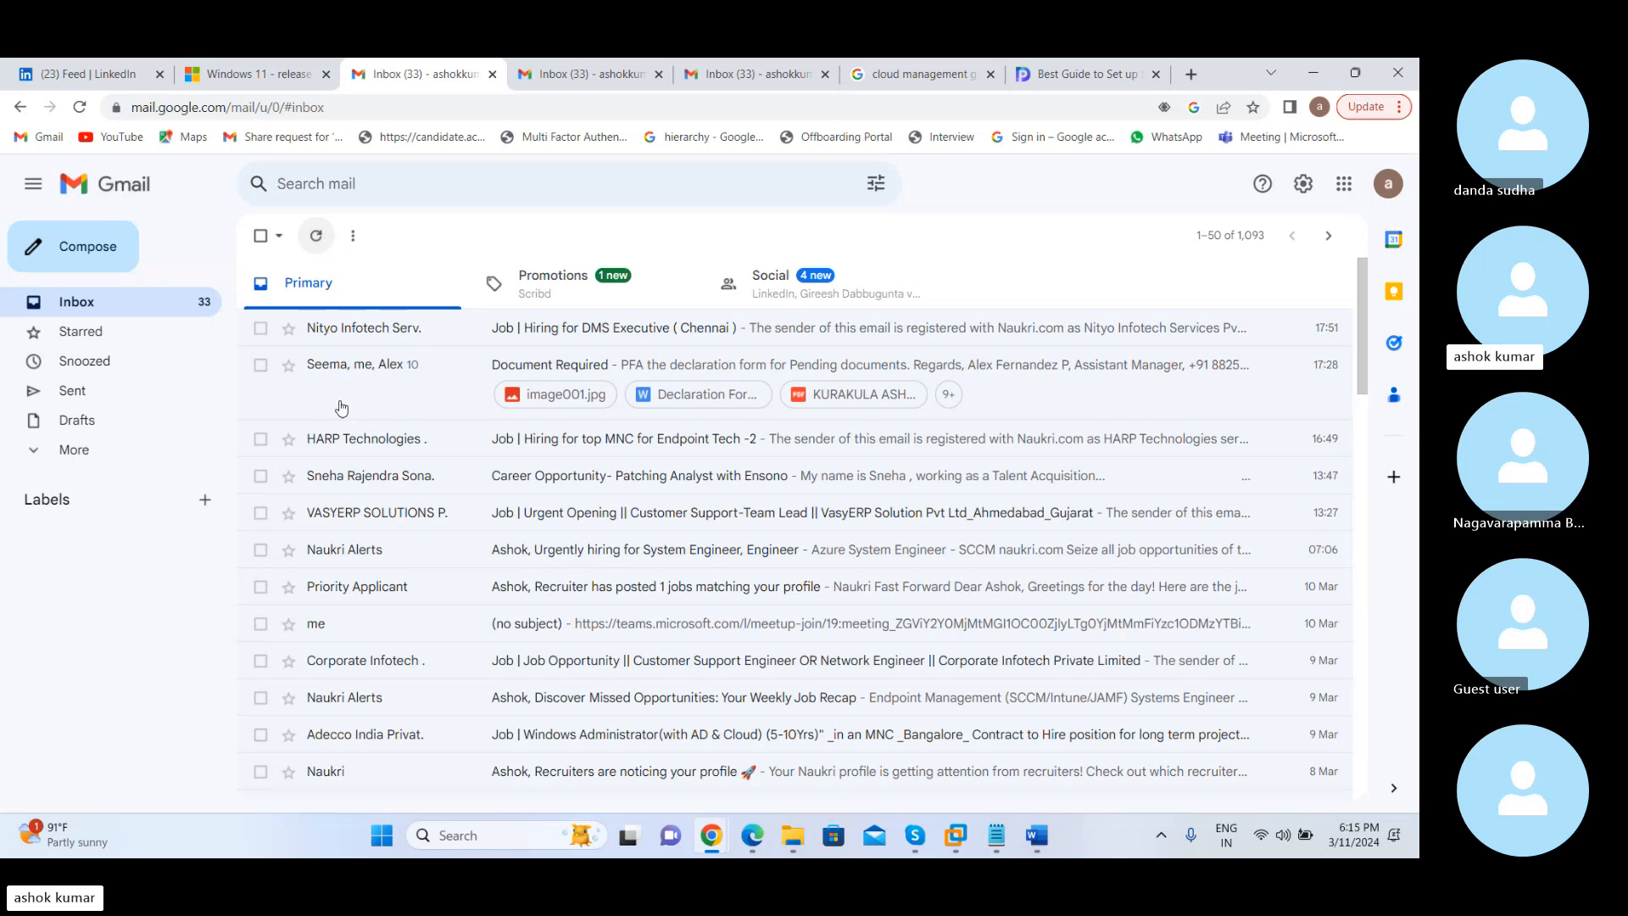
{"action": "mouse_move", "coordinate": [912, 835]}
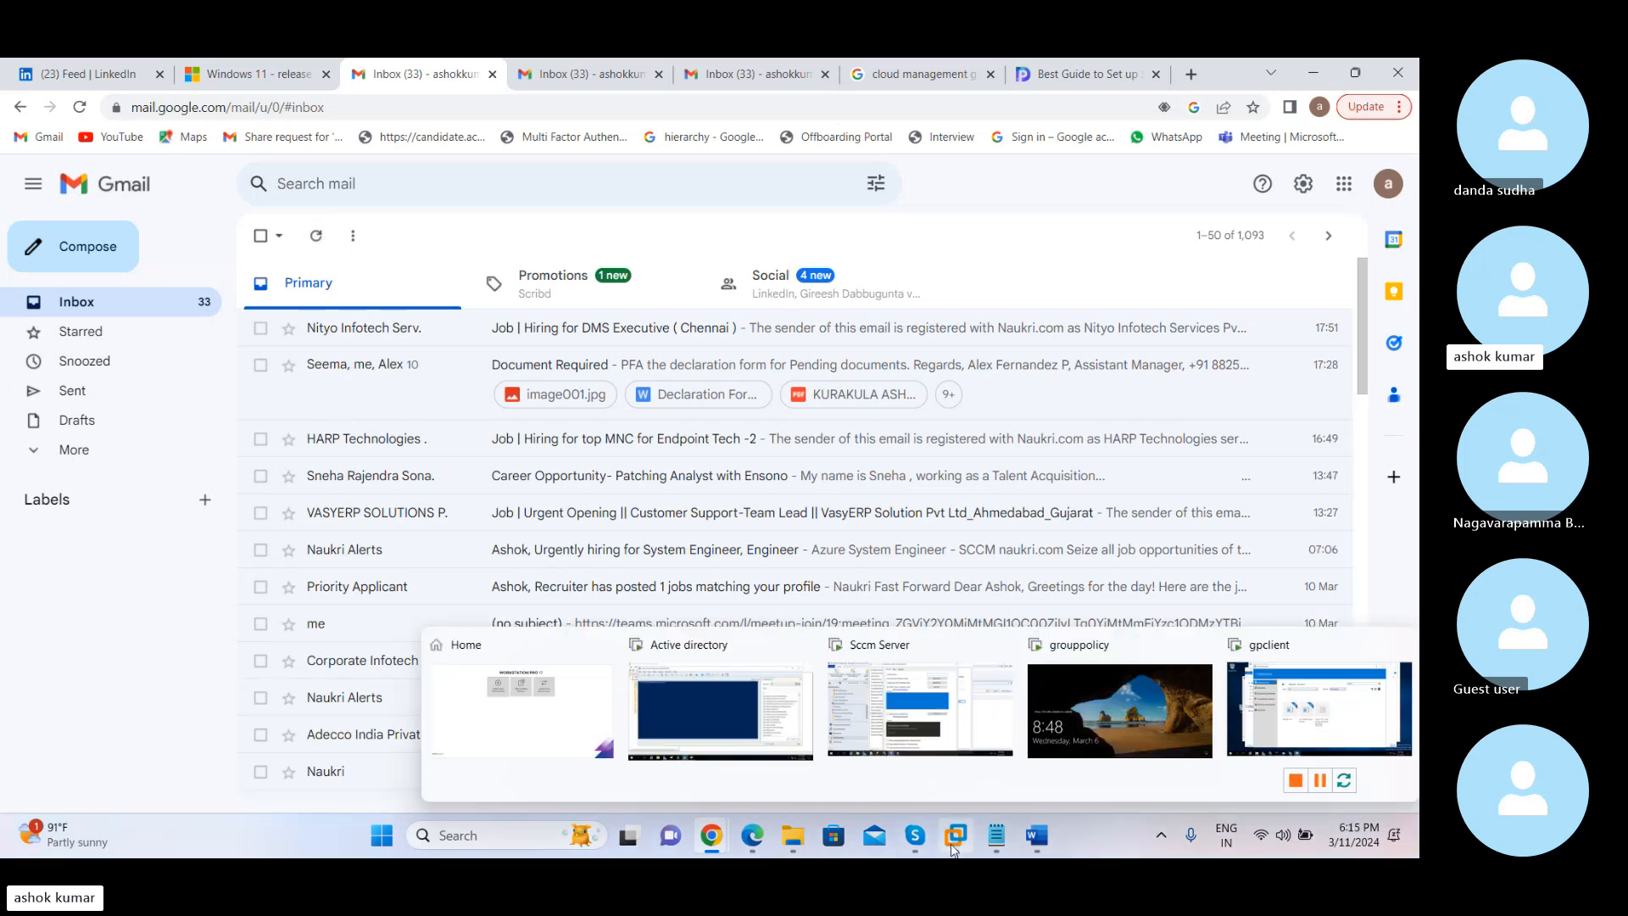
{"action": "left_click", "coordinate": [906, 722]}
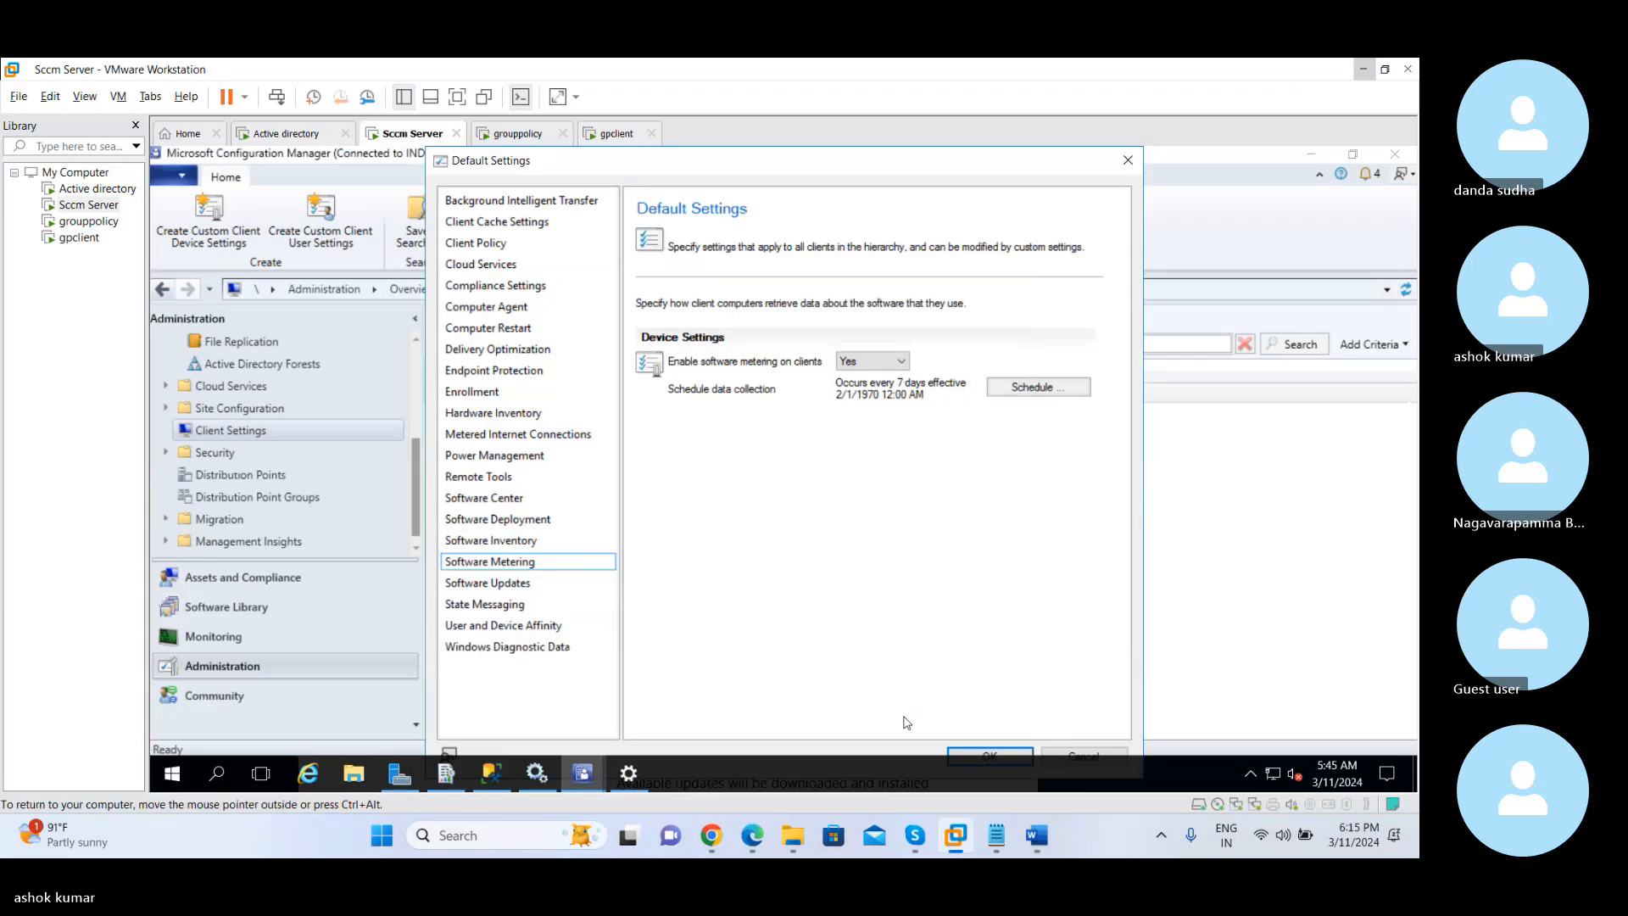
Review the default Software Updates settings through to the end of the page and the State Messaging reporting cycle
{"action": "left_click", "coordinate": [524, 584]}
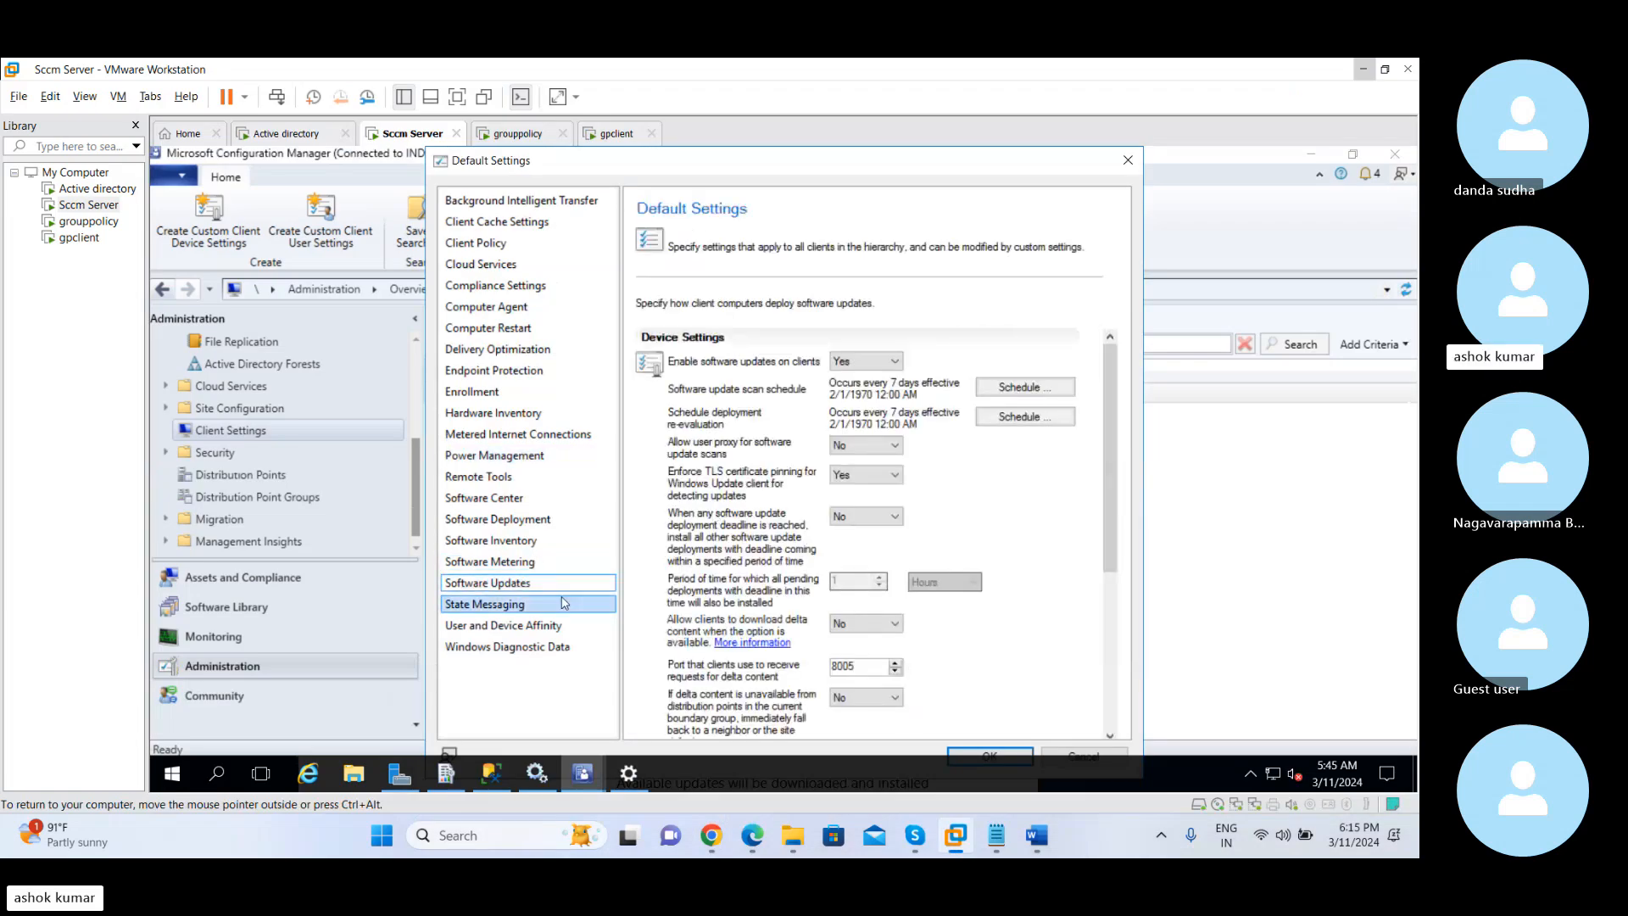
{"action": "left_click", "coordinate": [509, 585]}
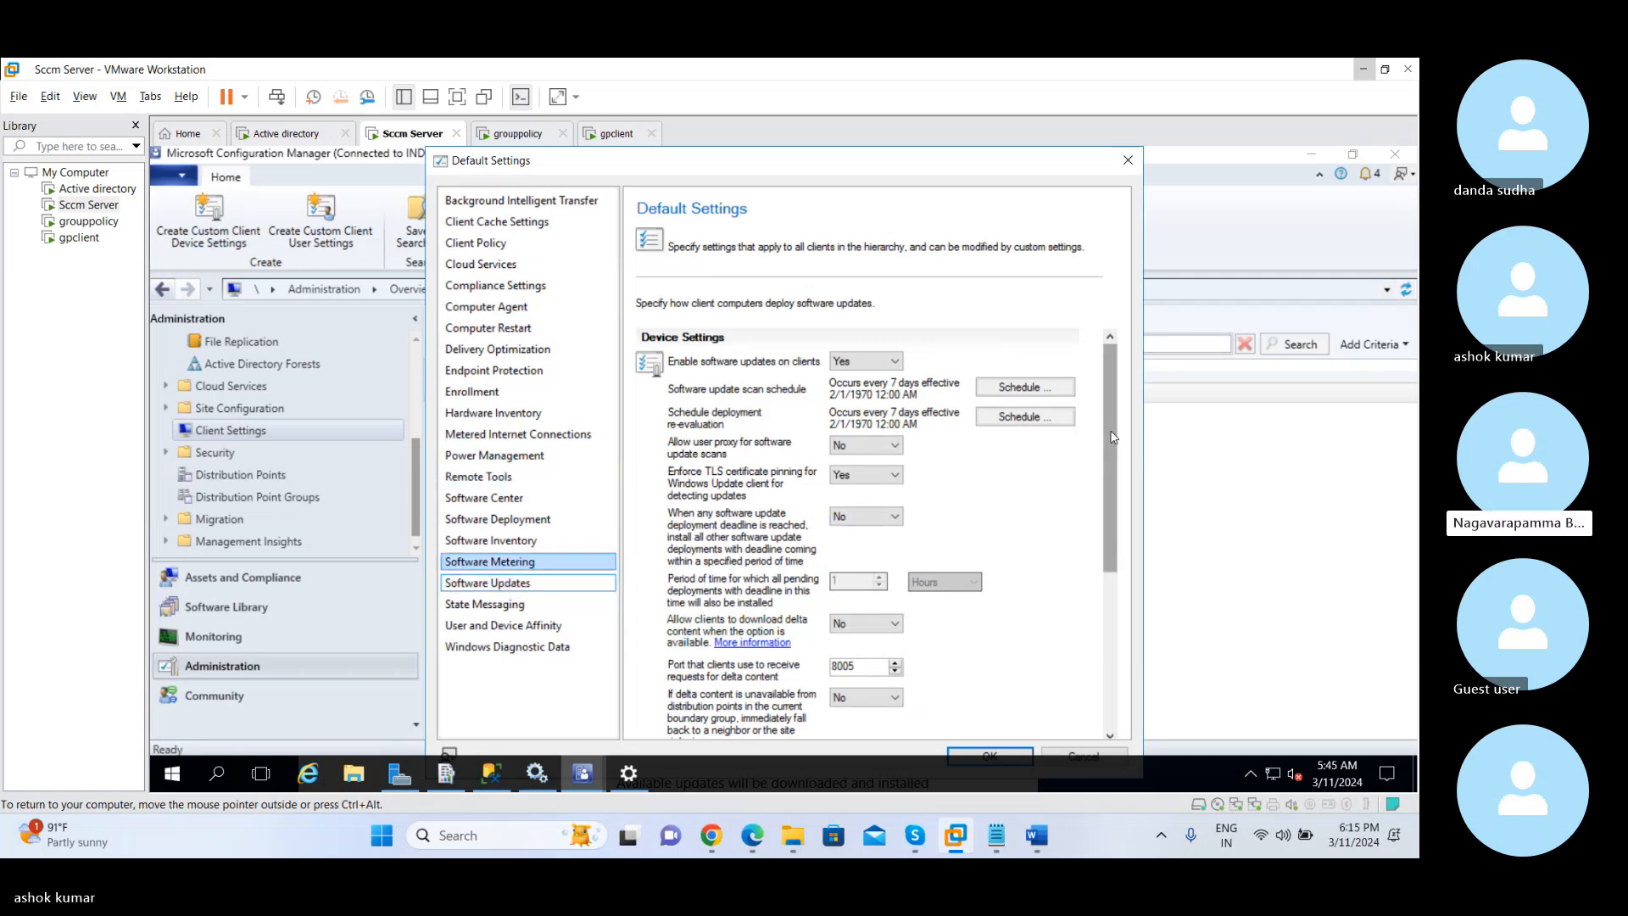
{"action": "left_click_drag", "start_coordinate": [1108, 434], "coordinate": [1107, 591]}
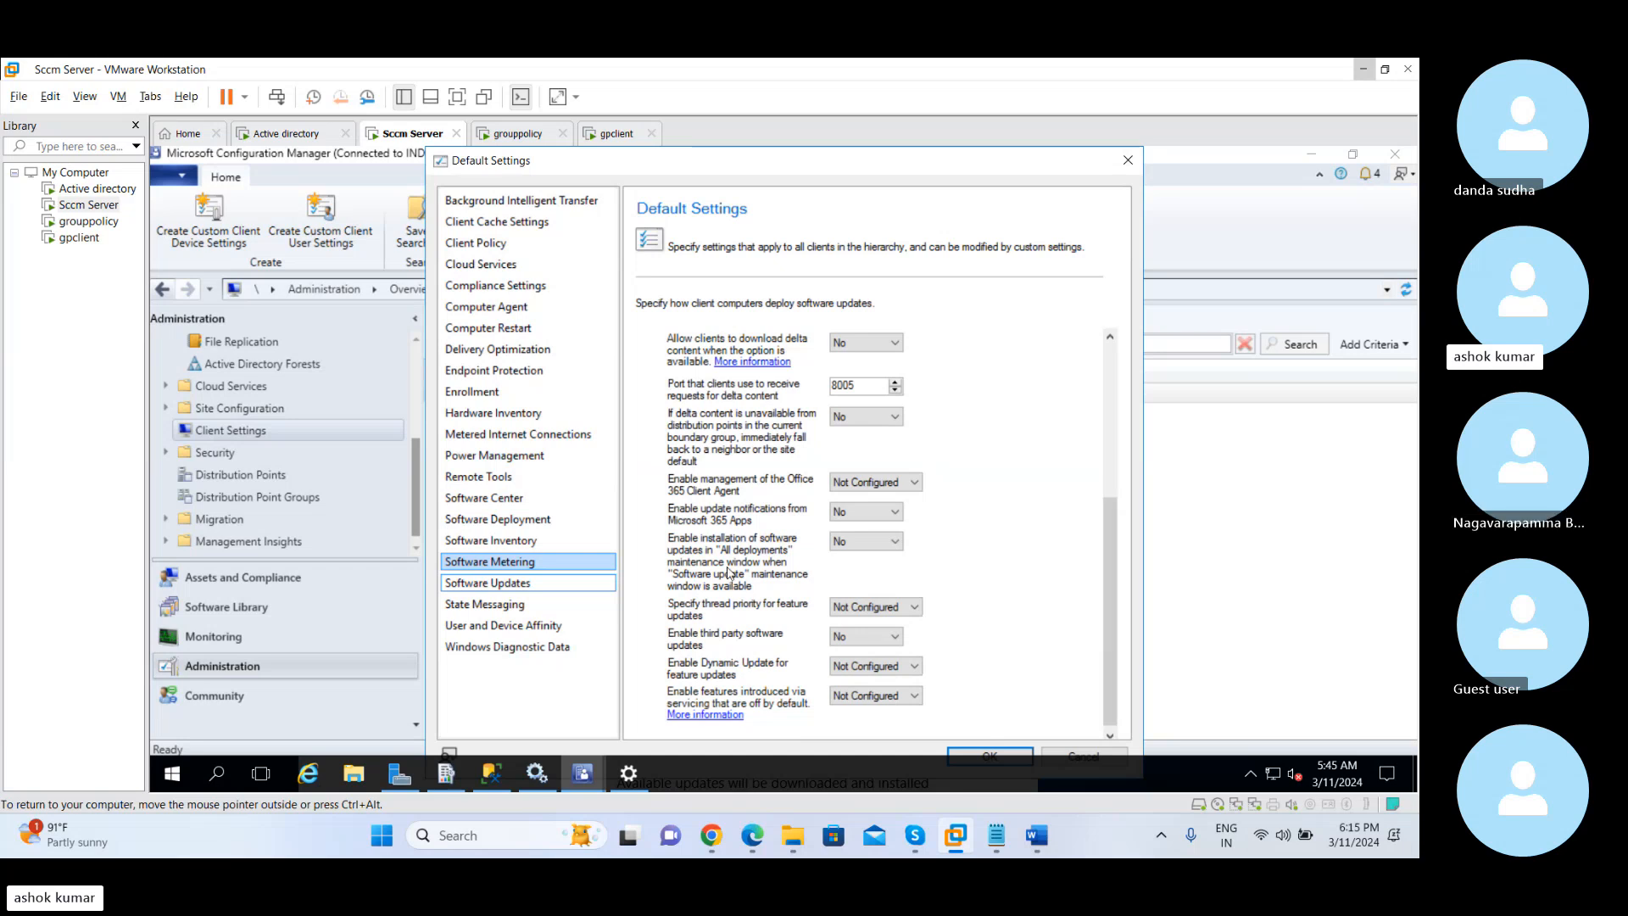
{"action": "left_click", "coordinate": [503, 606]}
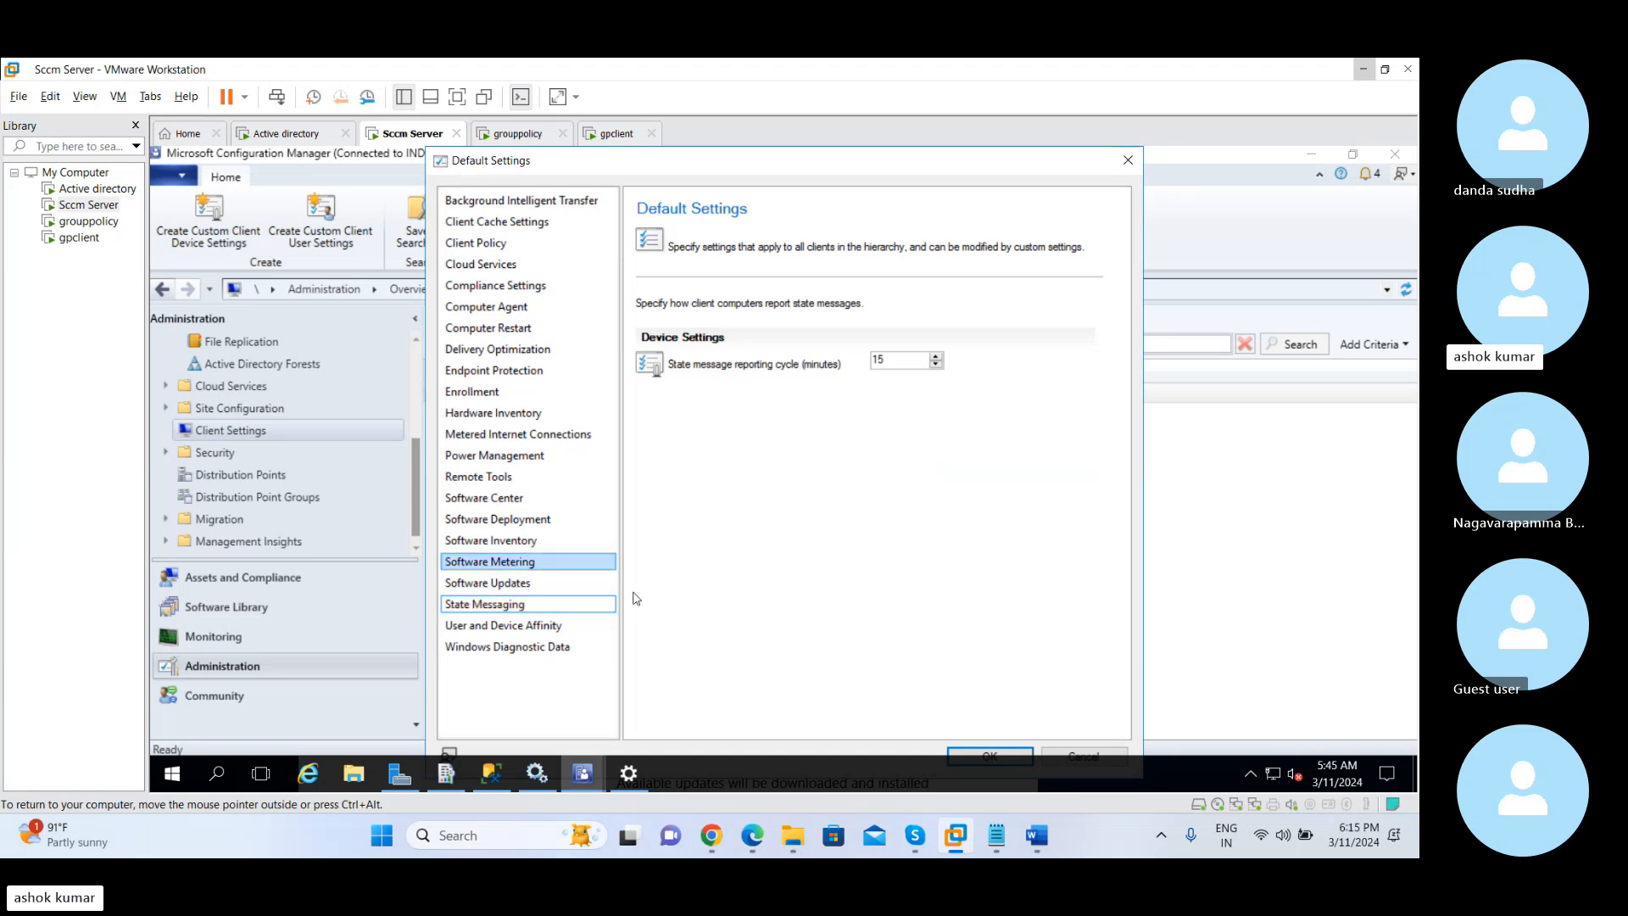
{"action": "left_click", "coordinate": [902, 361]}
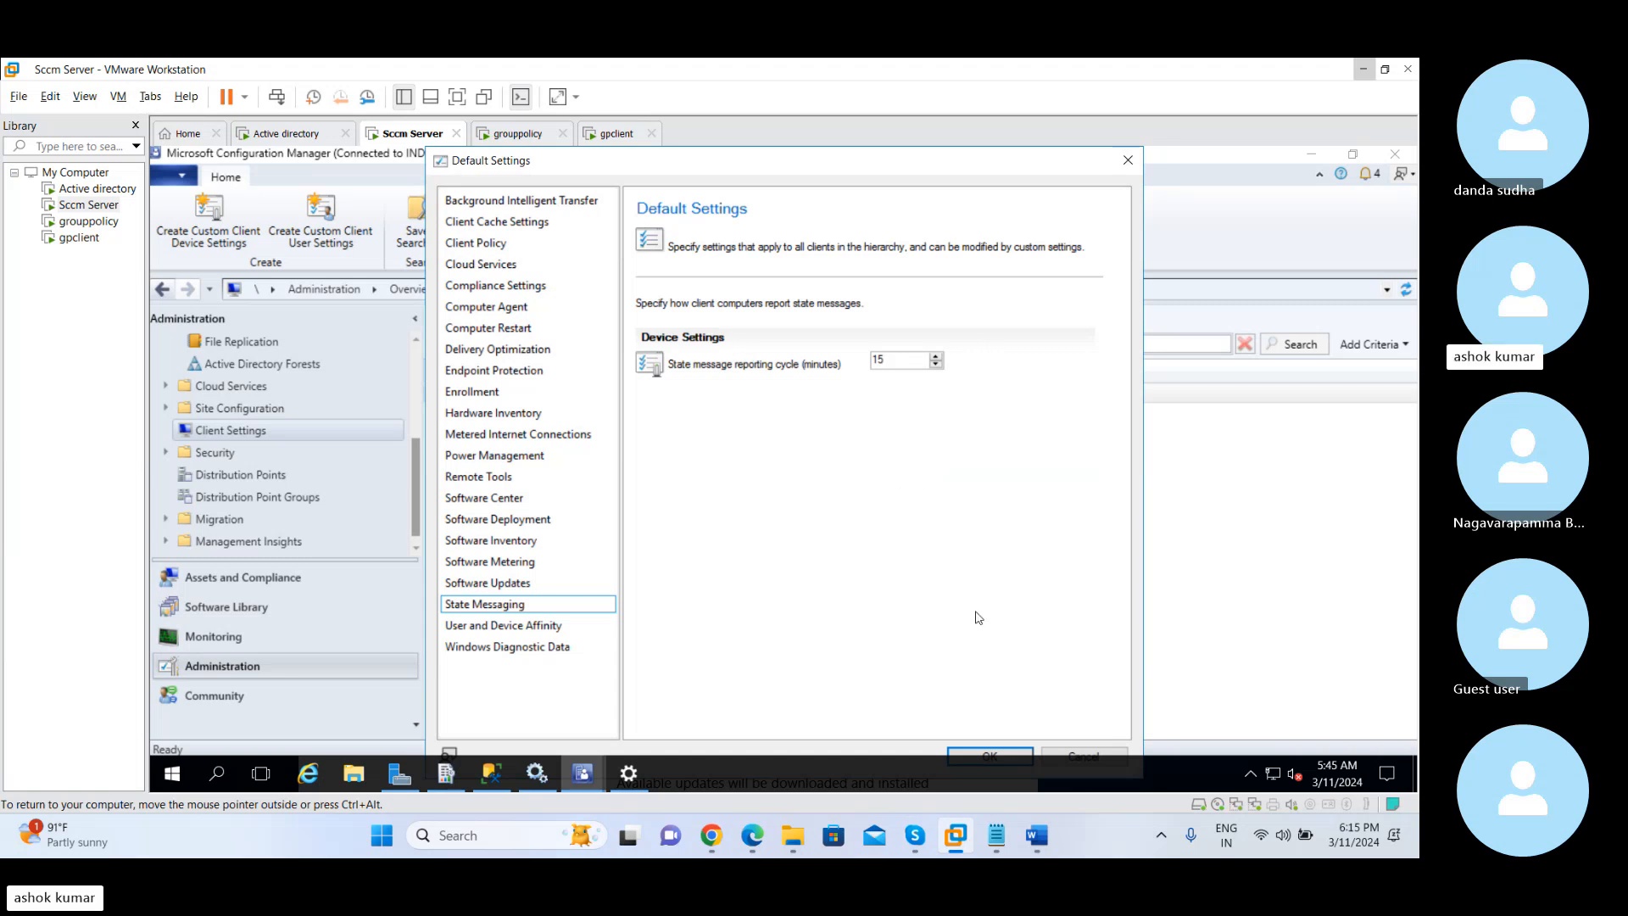
{"action": "double_click", "coordinate": [878, 360]}
Review the default settings for User and Device Affinity, Windows Diagnostic Data and Enrollment
{"action": "left_click", "coordinate": [518, 628]}
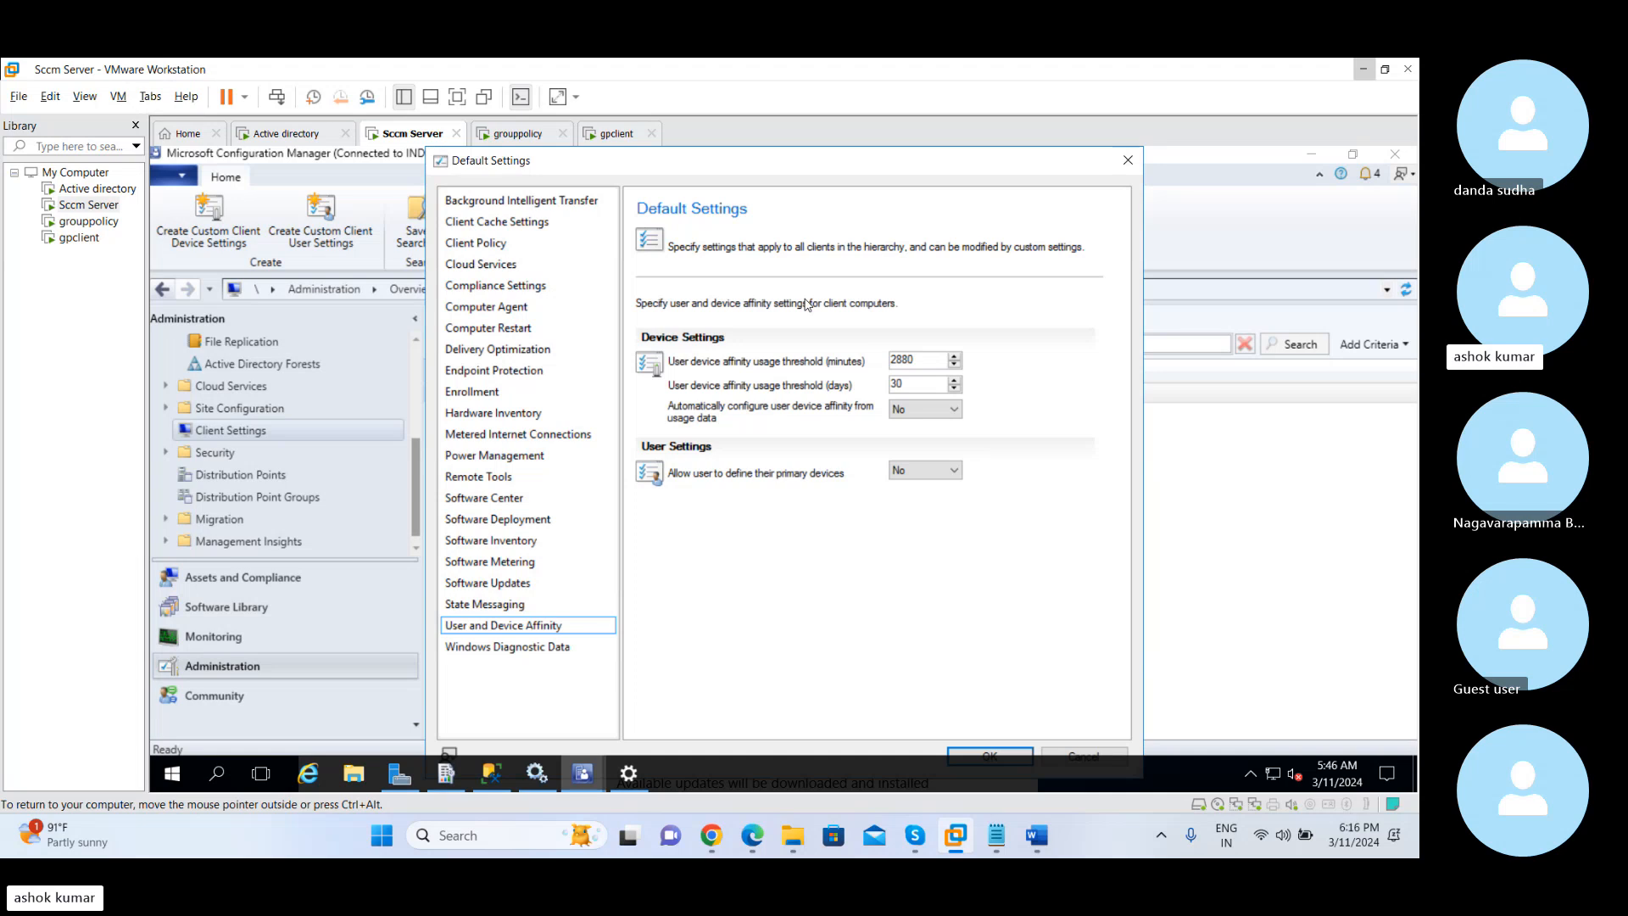
{"action": "left_click", "coordinate": [534, 651]}
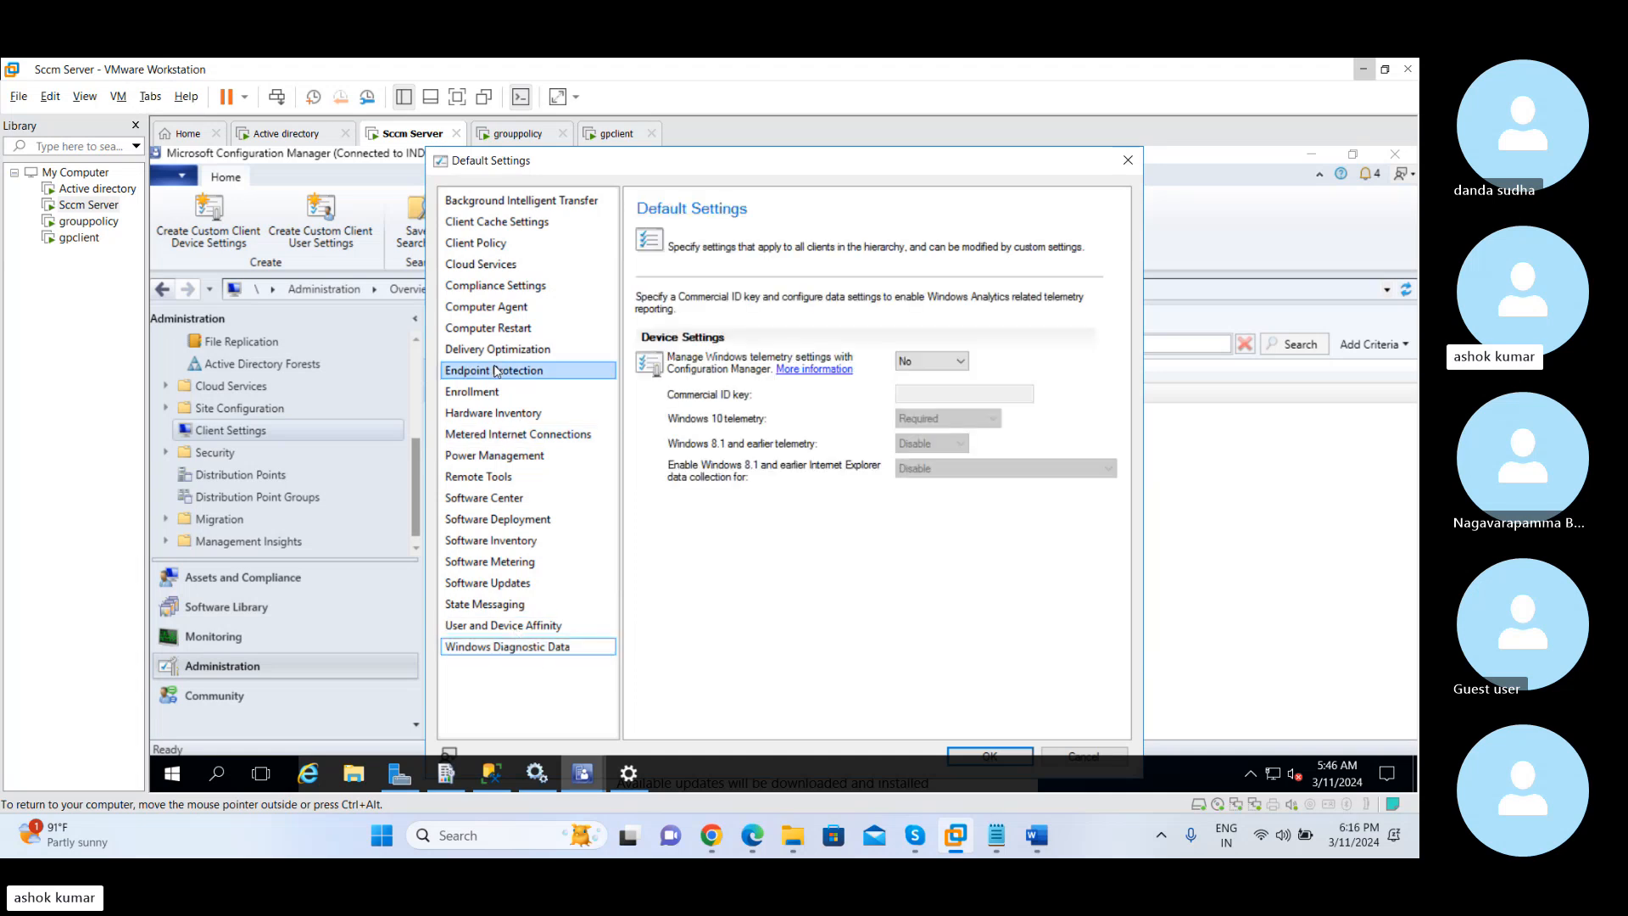
{"action": "left_click", "coordinate": [480, 392]}
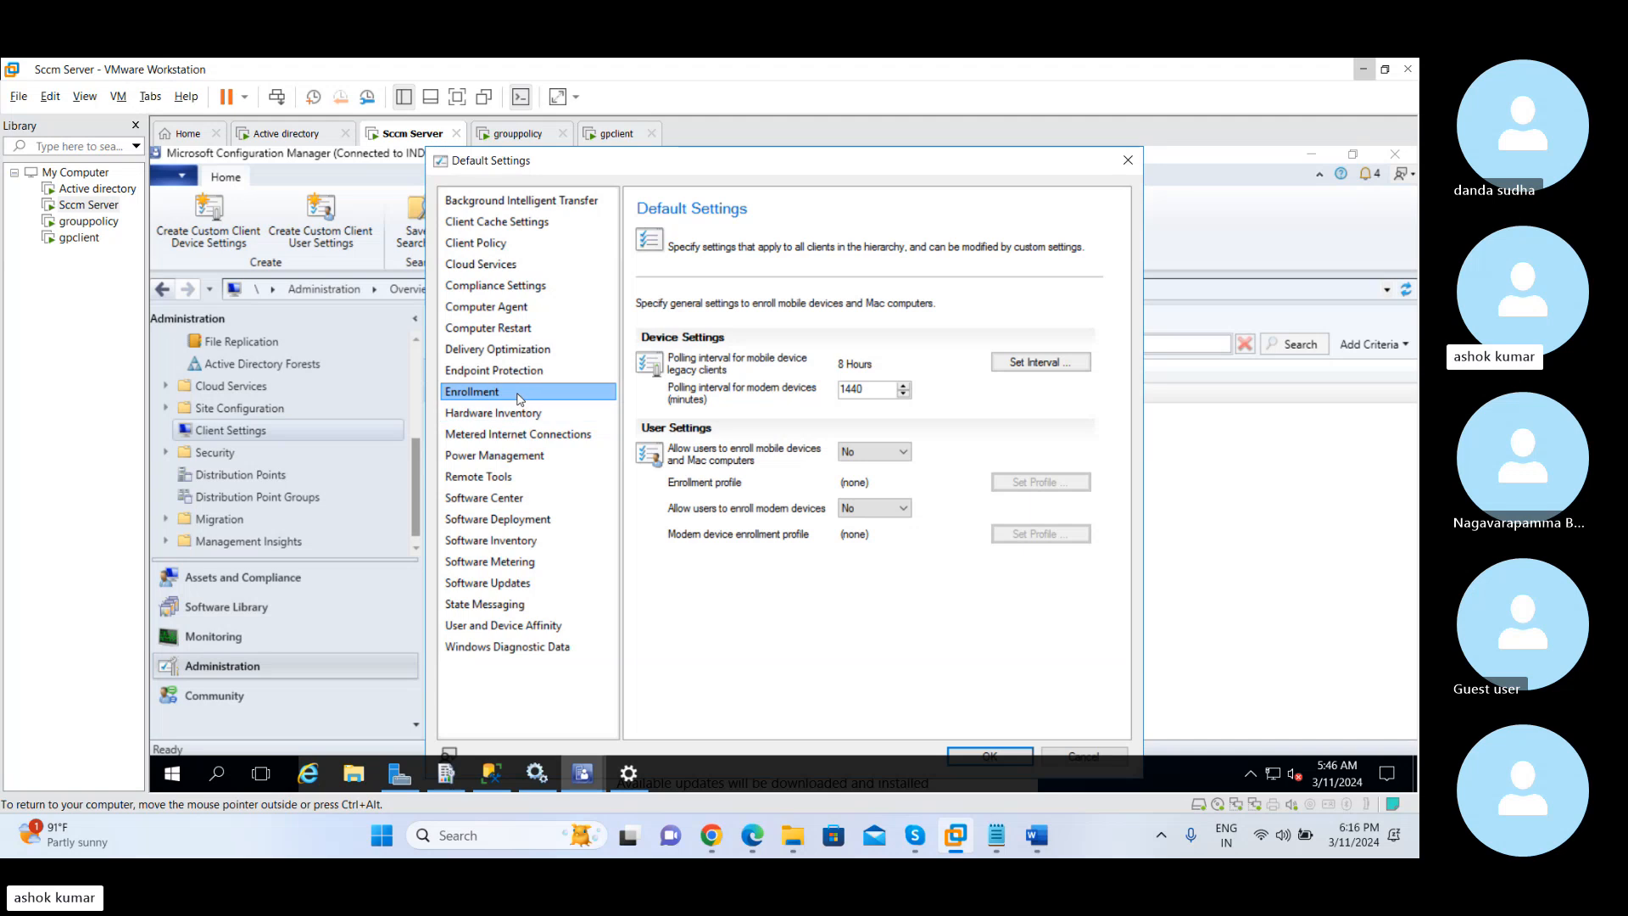
{"action": "left_click", "coordinate": [490, 625]}
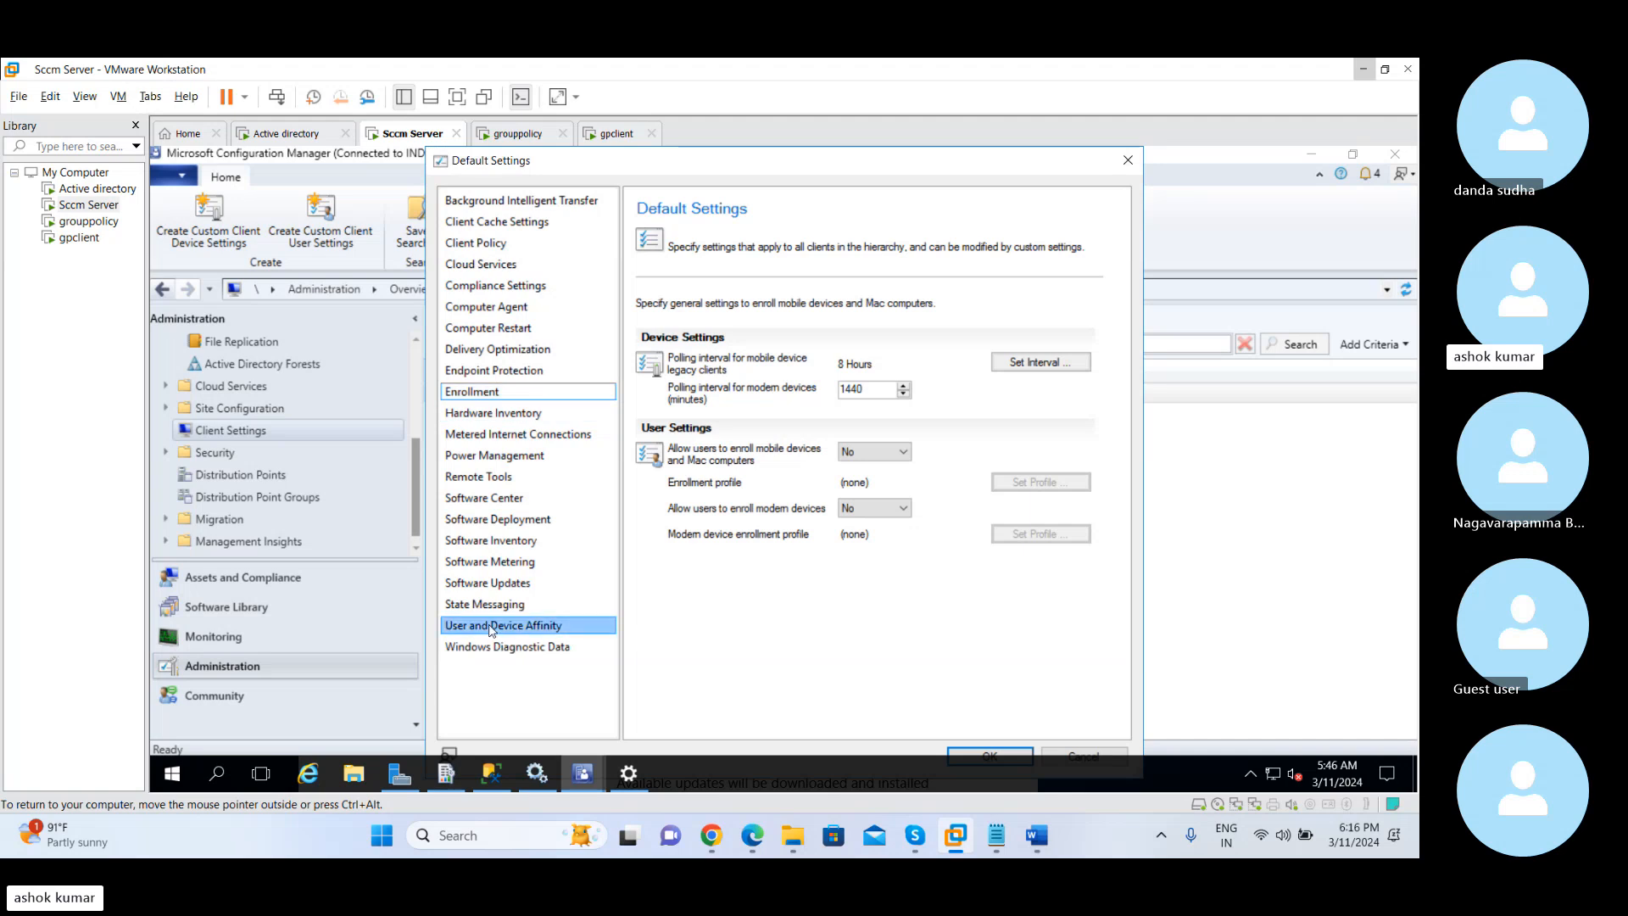
Revisit the Background Intelligent Transfer defaults and inspect the bandwidth limit choices, keeping the limit at No
{"action": "left_click", "coordinate": [529, 201]}
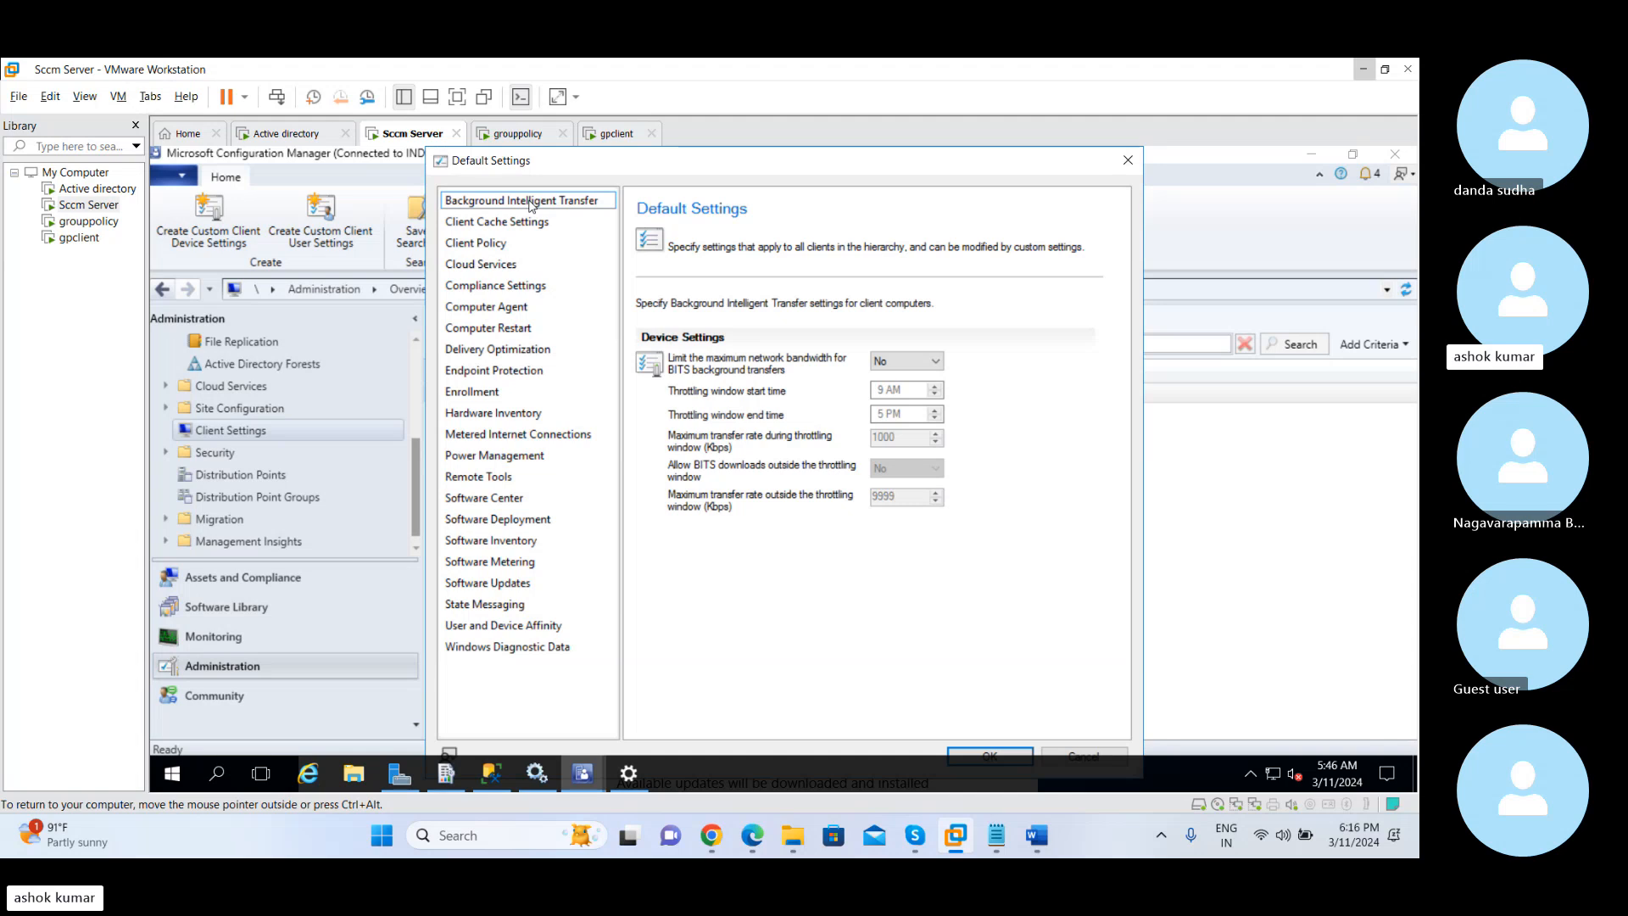
{"action": "left_click", "coordinate": [525, 224]}
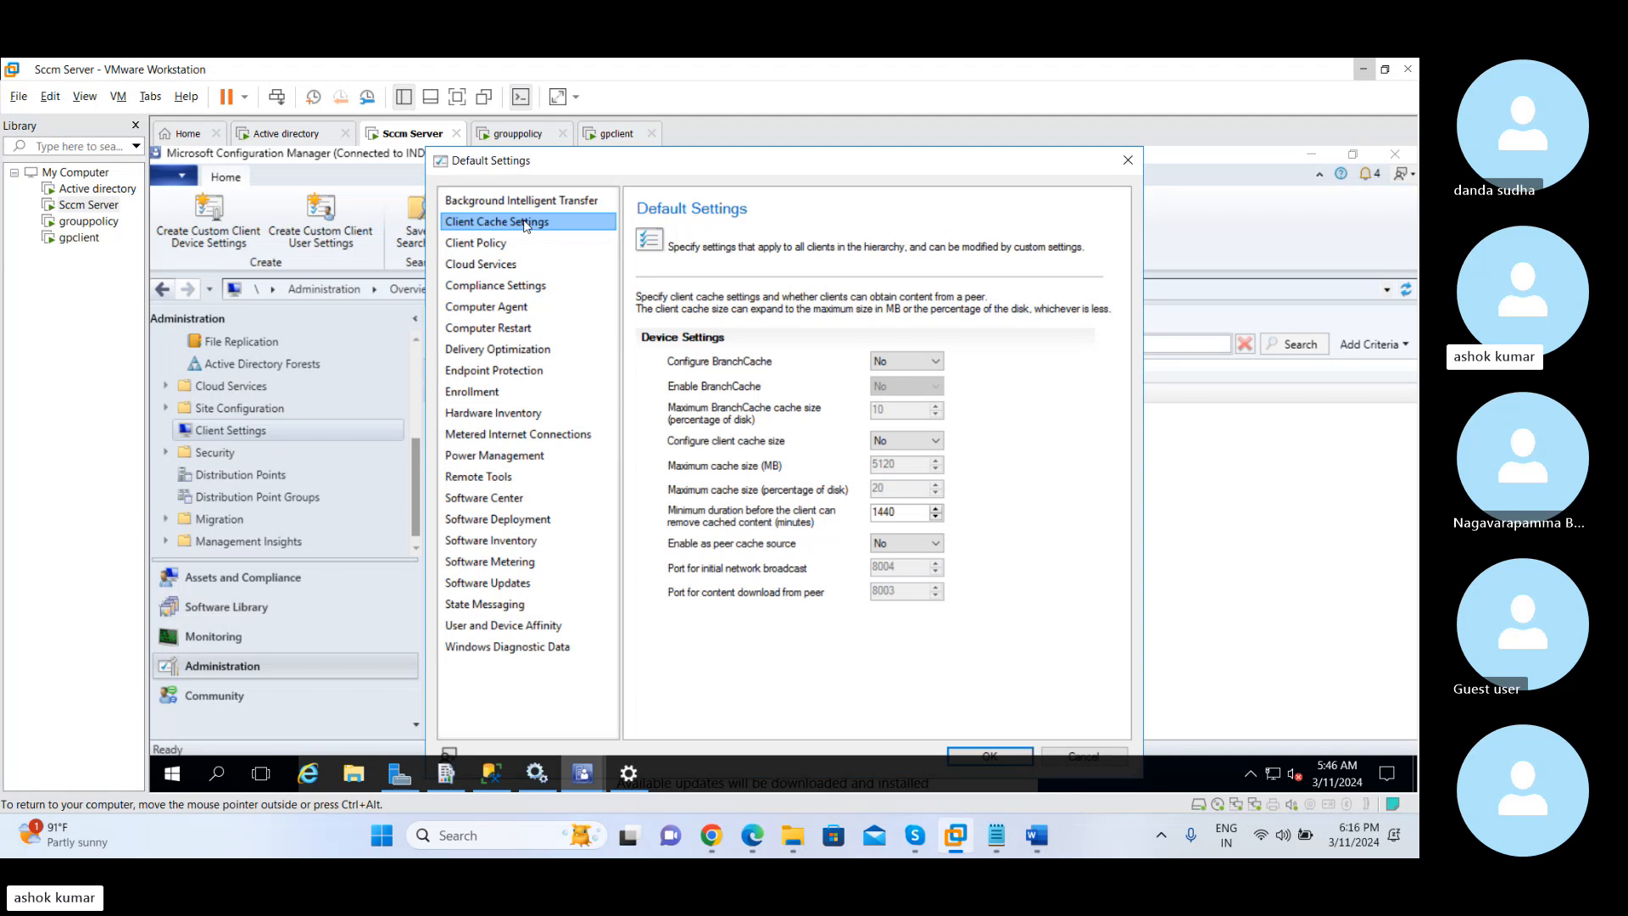
{"action": "left_click", "coordinate": [523, 205]}
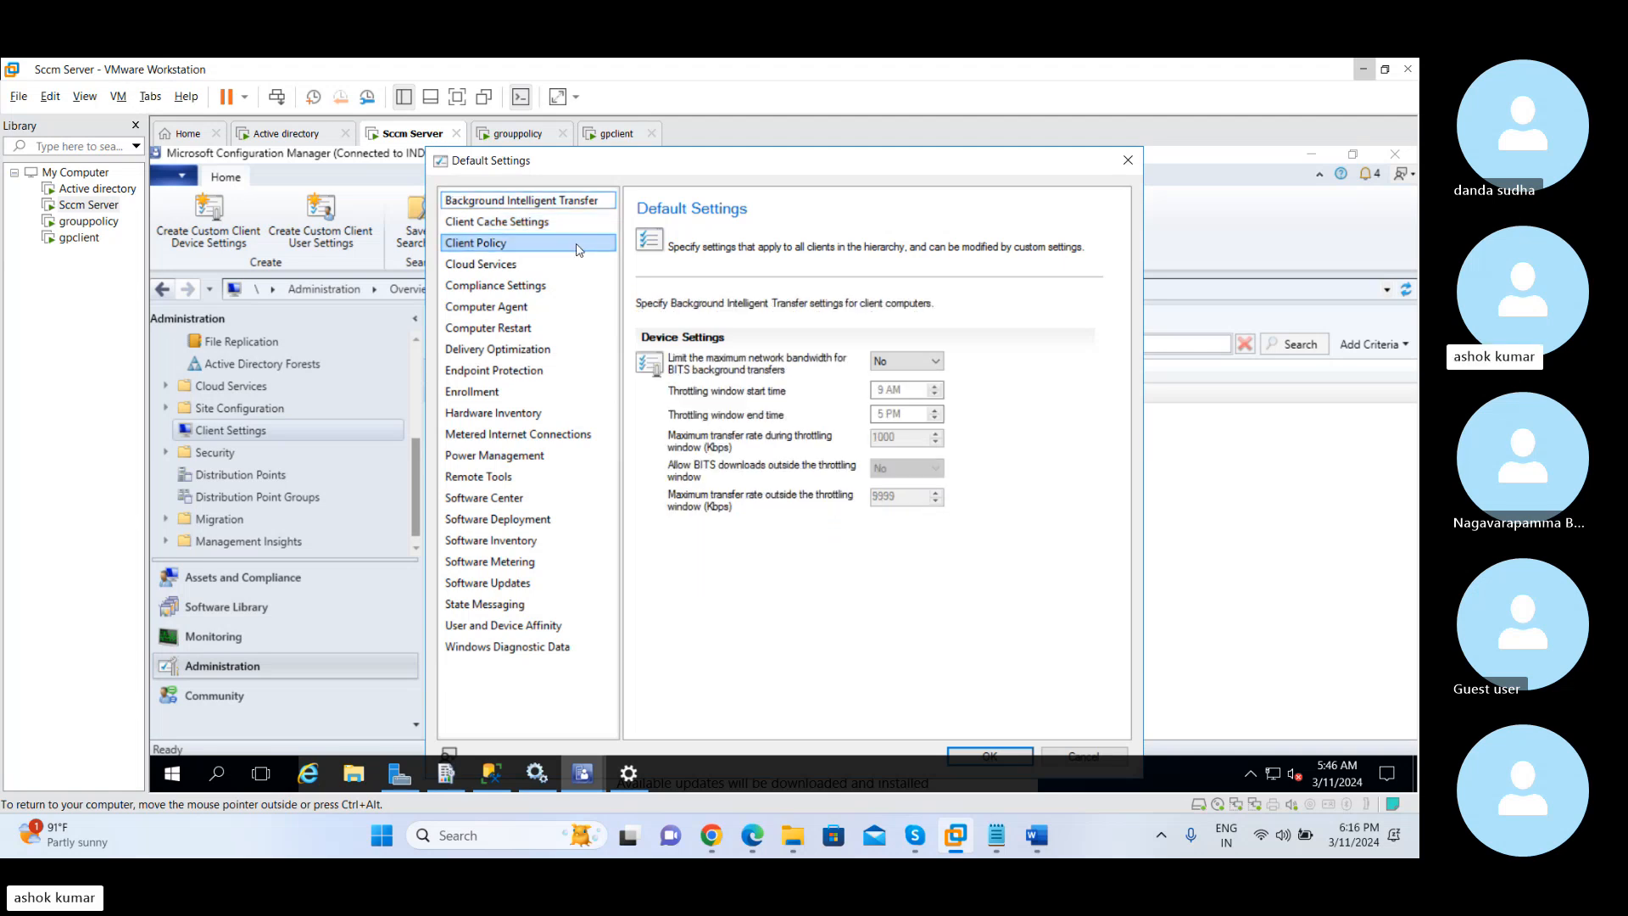
{"action": "left_click", "coordinate": [903, 362]}
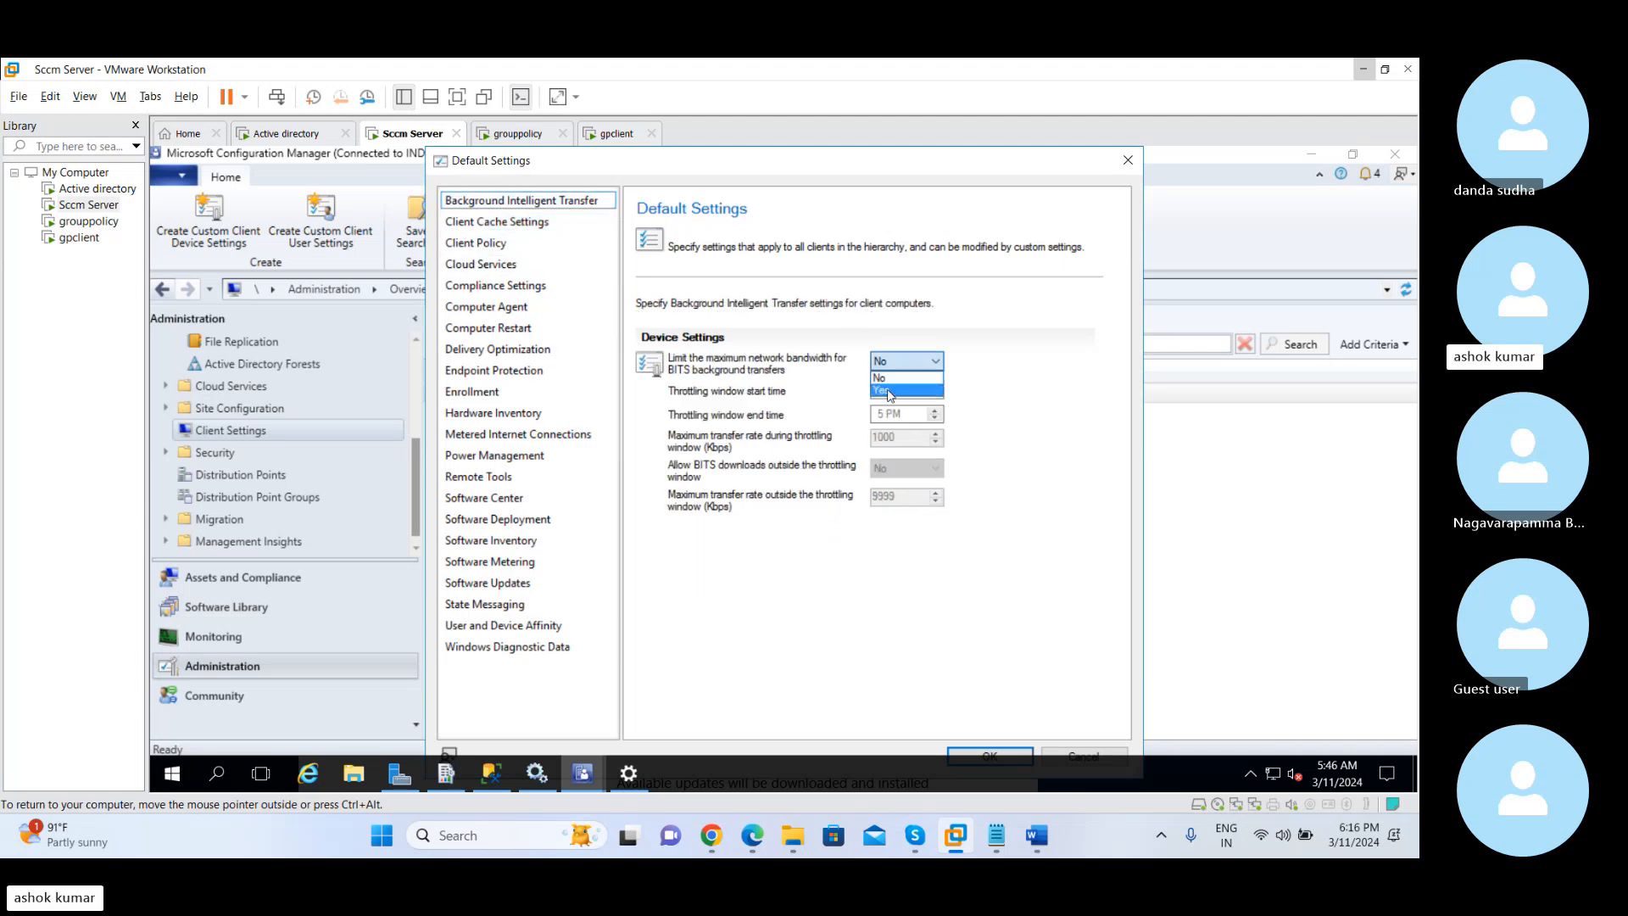
{"action": "left_click", "coordinate": [892, 375]}
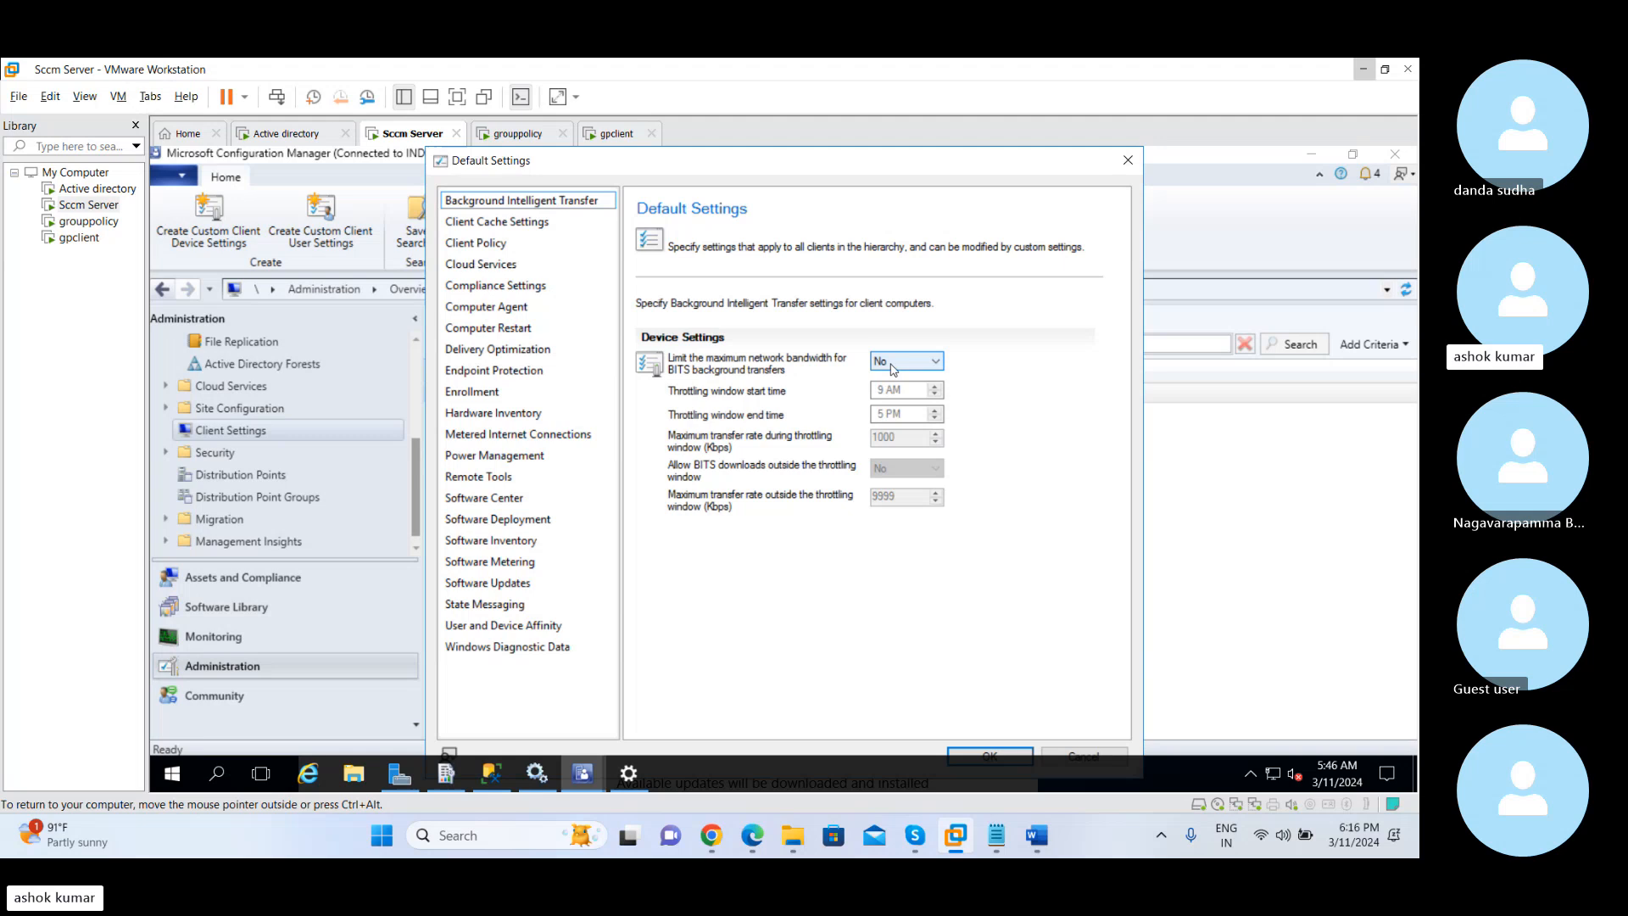
Try setting Configure BranchCache and Configure client cache size to Yes in the default Client Cache Settings
{"action": "left_click", "coordinate": [532, 223]}
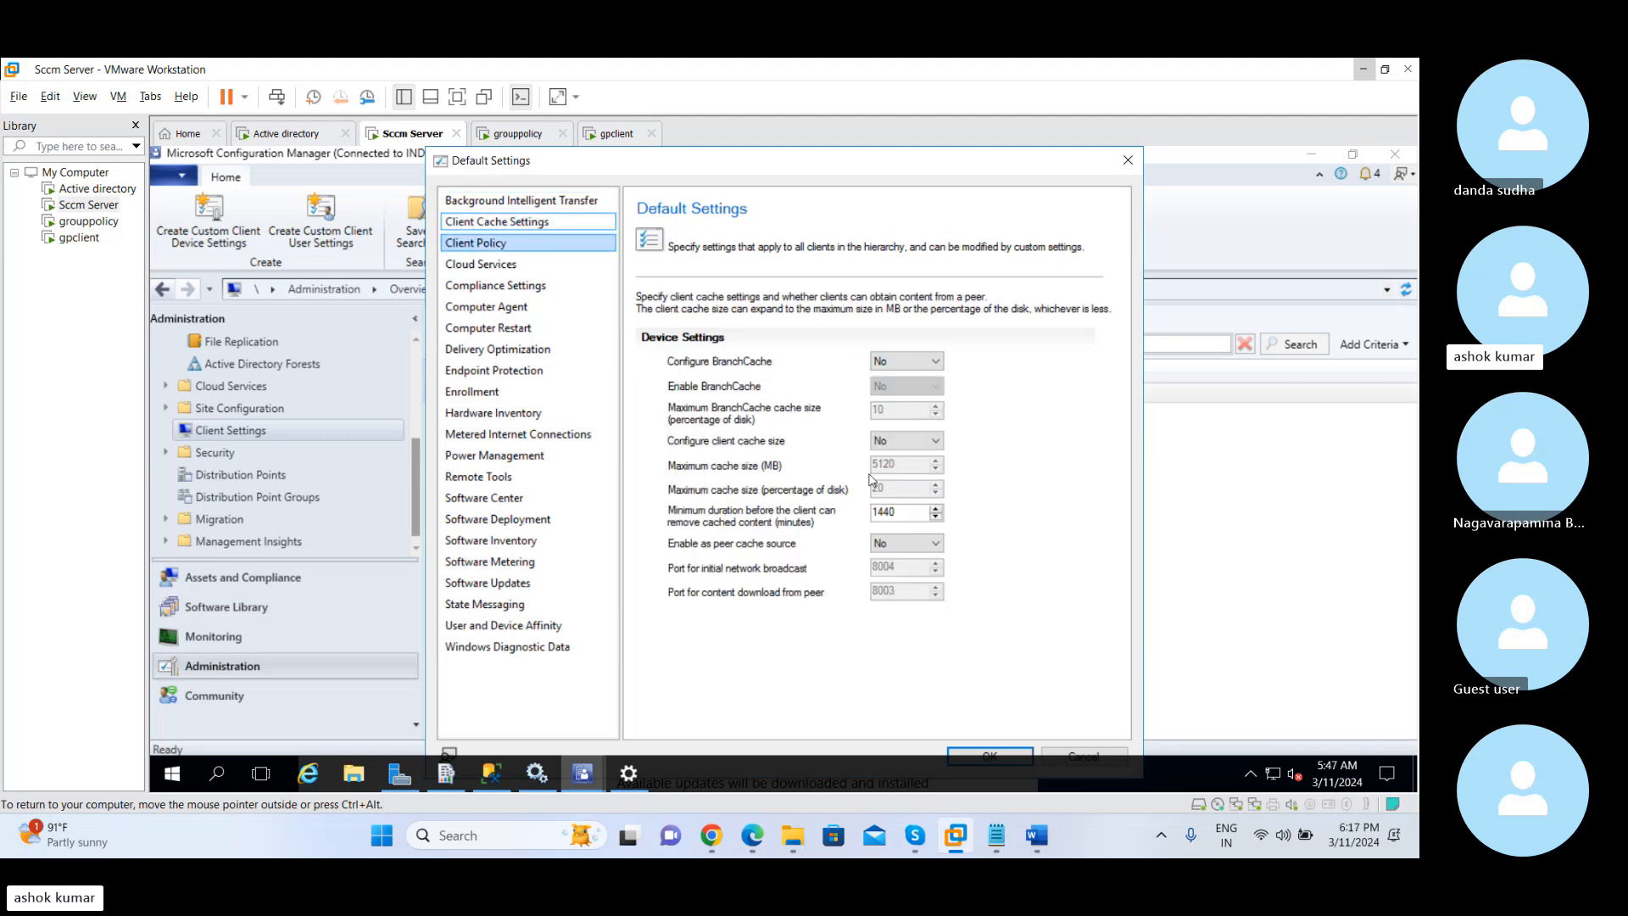
{"action": "left_click", "coordinate": [904, 363]}
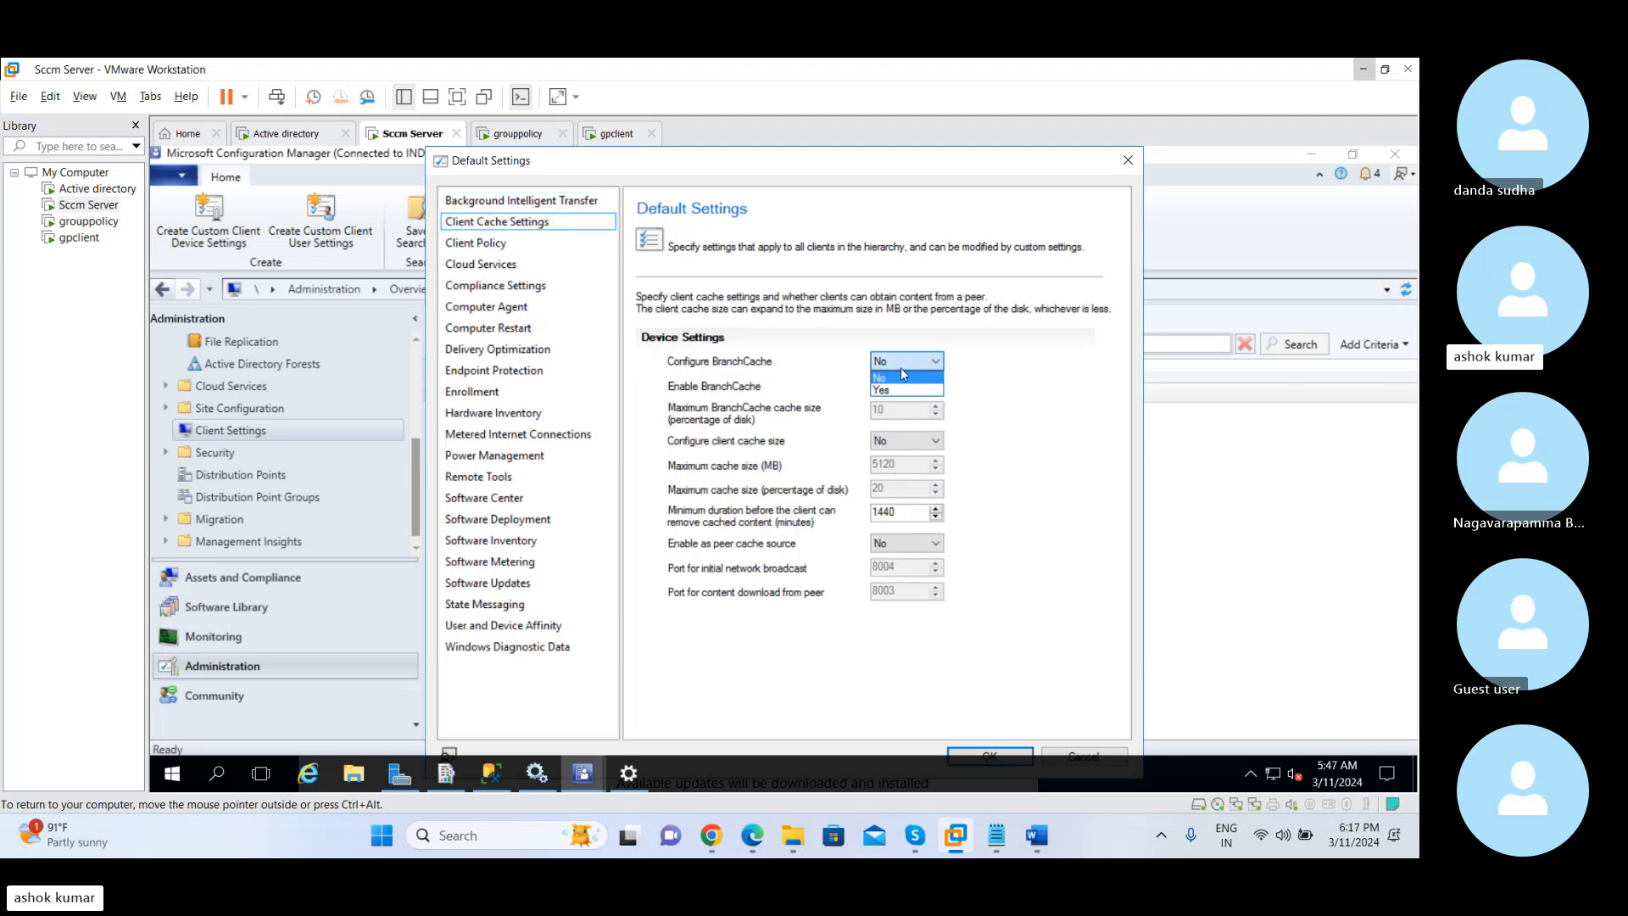
{"action": "left_click", "coordinate": [898, 391]}
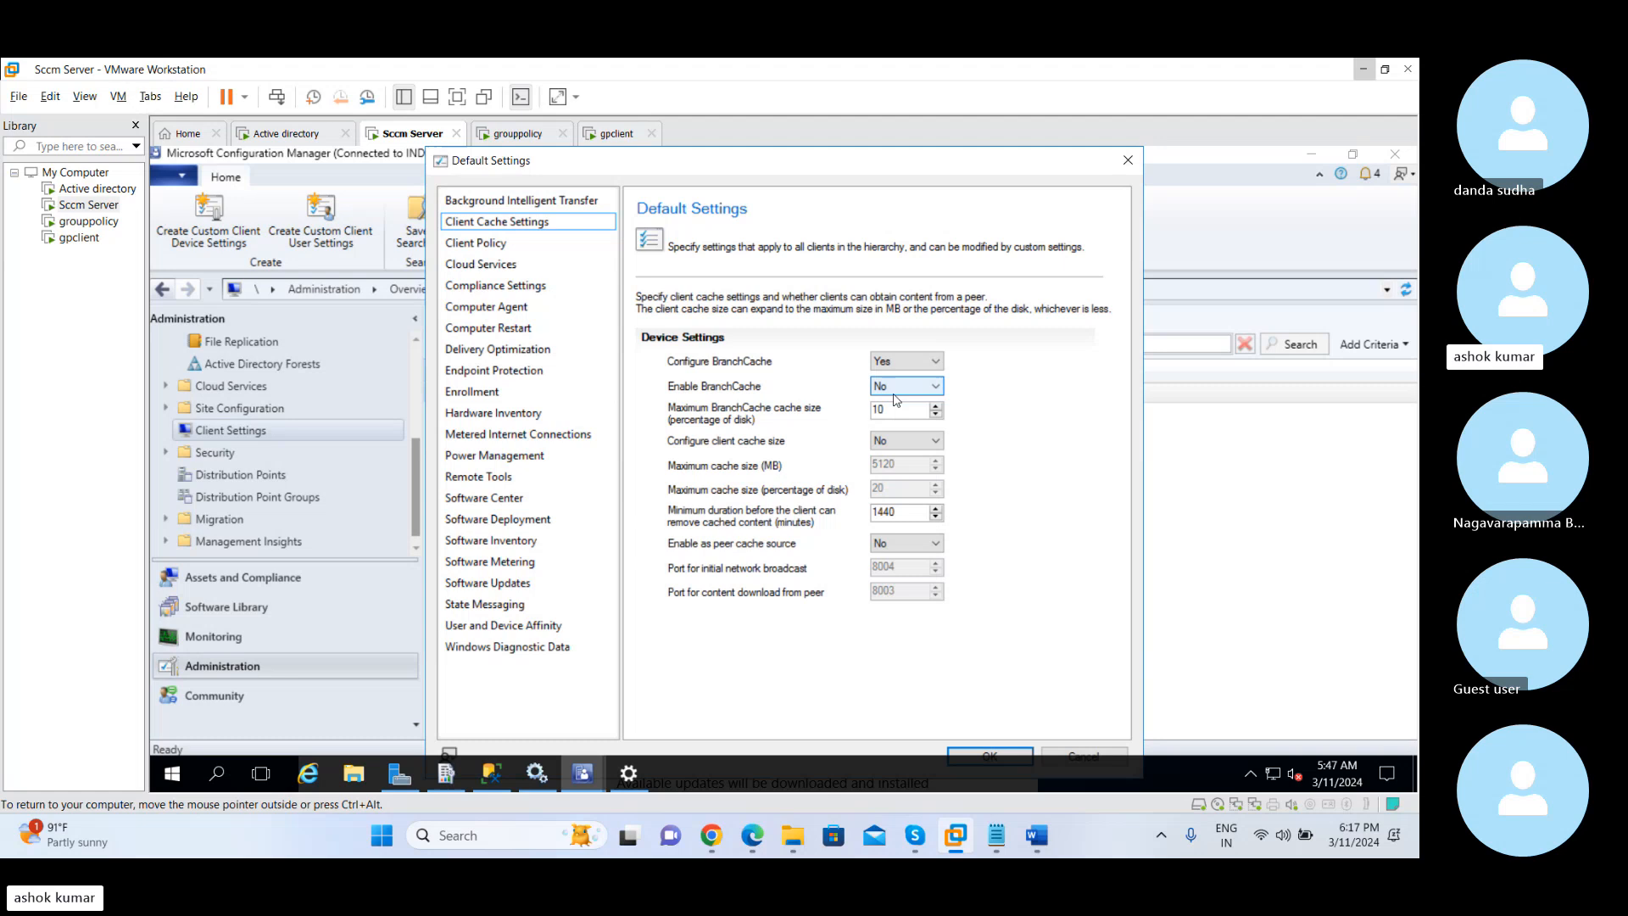
{"action": "left_click", "coordinate": [908, 442]}
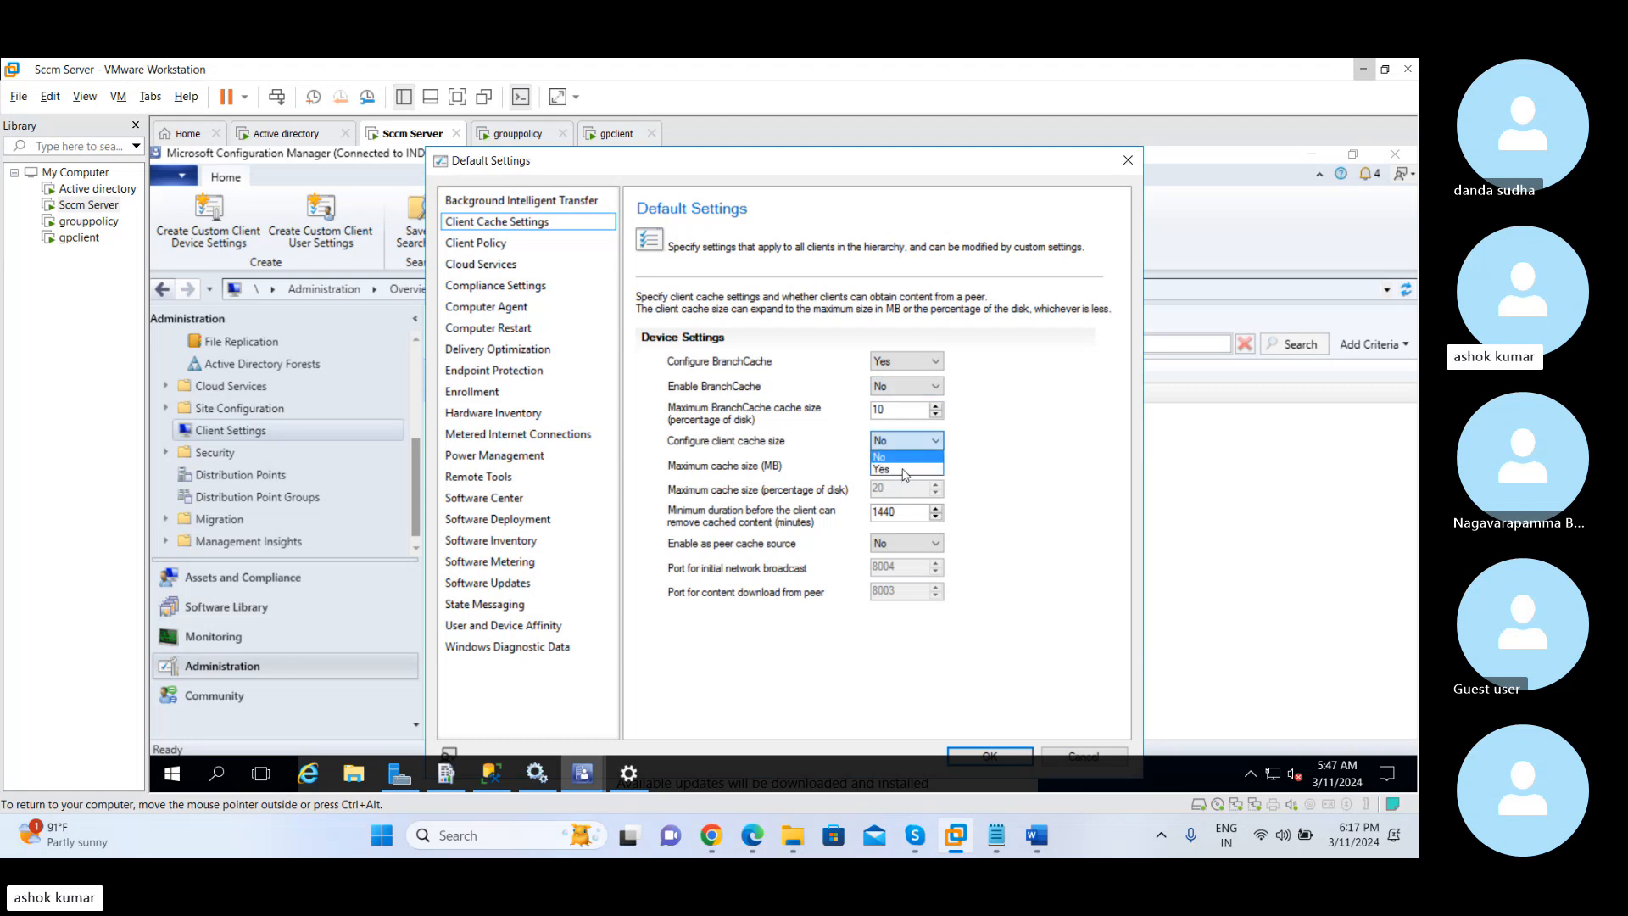
{"action": "left_click", "coordinate": [905, 470]}
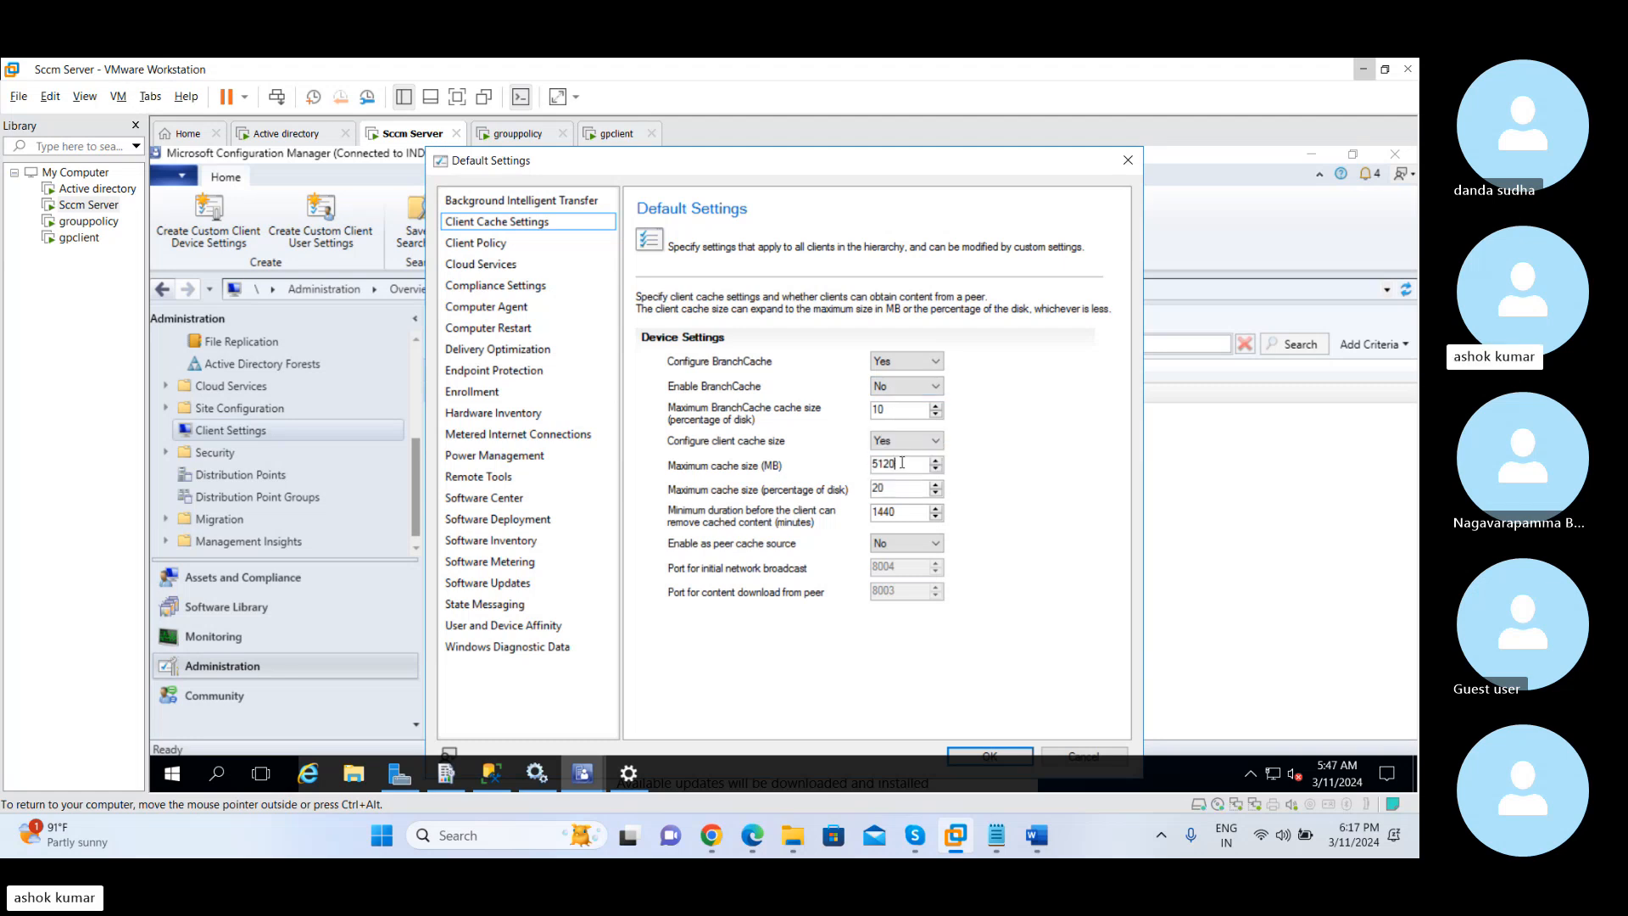
Review the default Client Policy and Cloud Services settings, and close the default settings without saving
{"action": "left_click", "coordinate": [506, 244]}
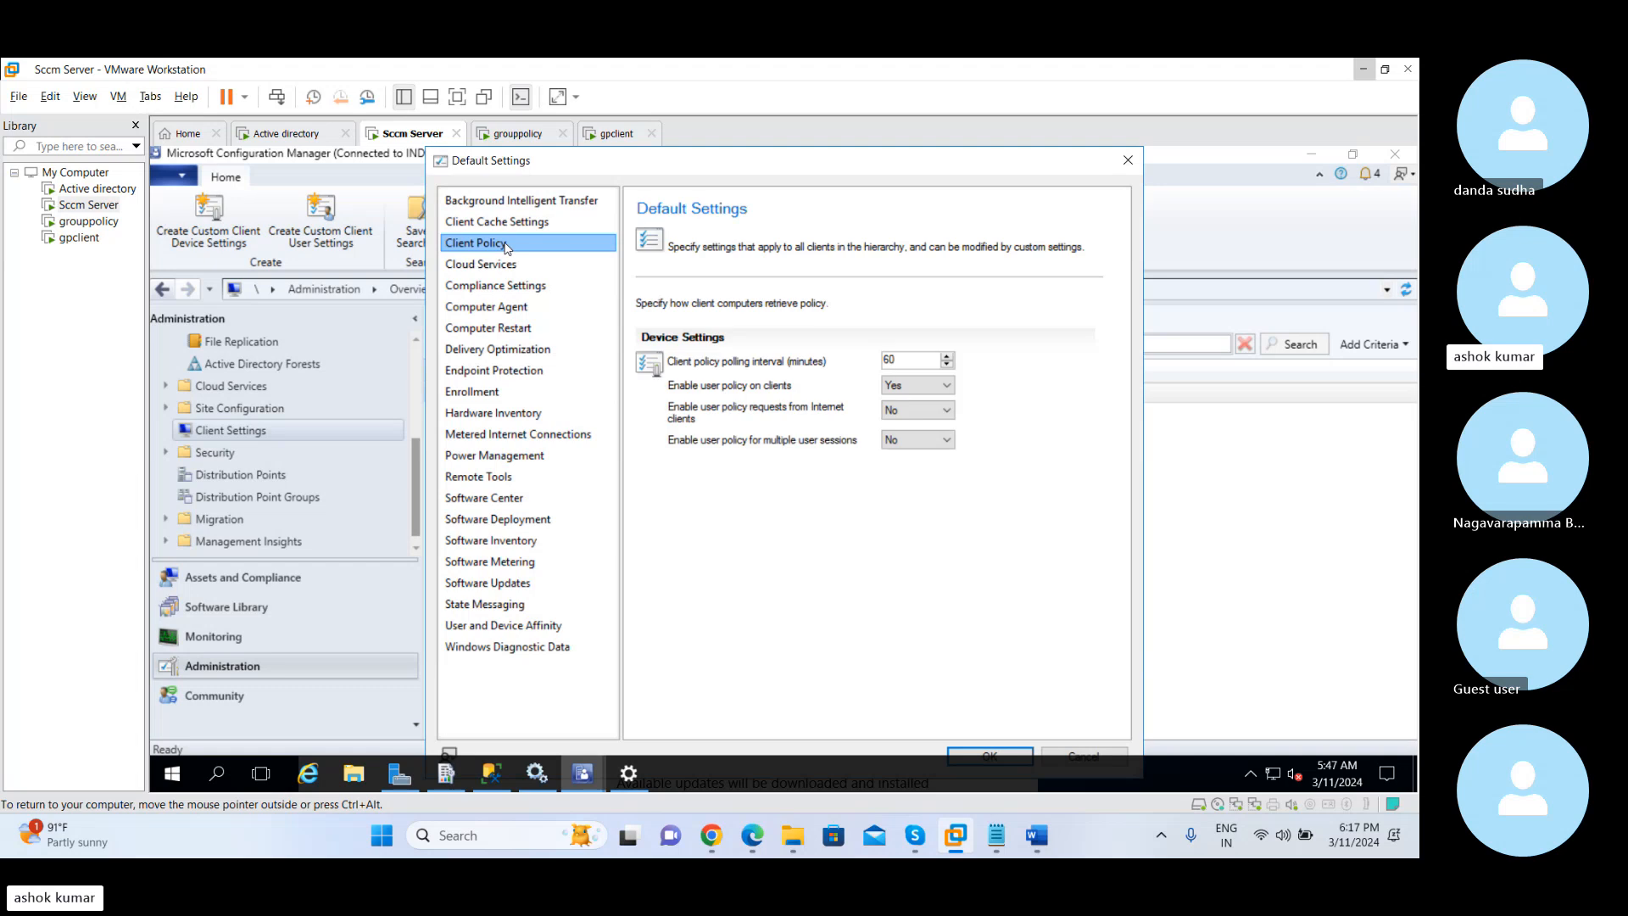
{"action": "left_click", "coordinate": [497, 265]}
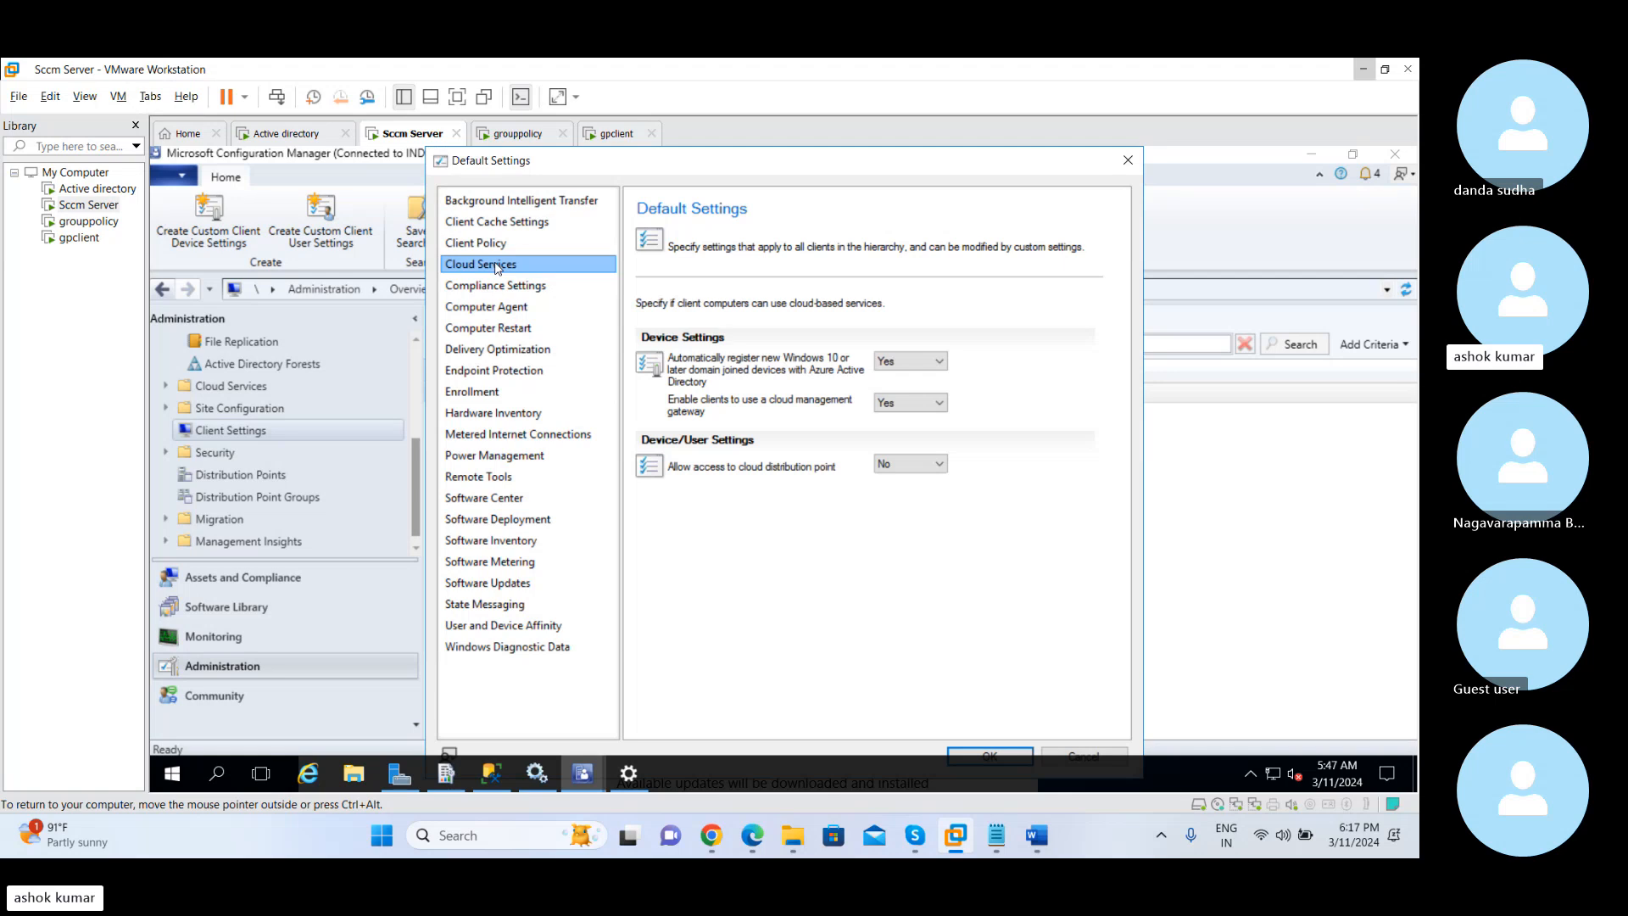
{"action": "left_click", "coordinate": [1127, 161]}
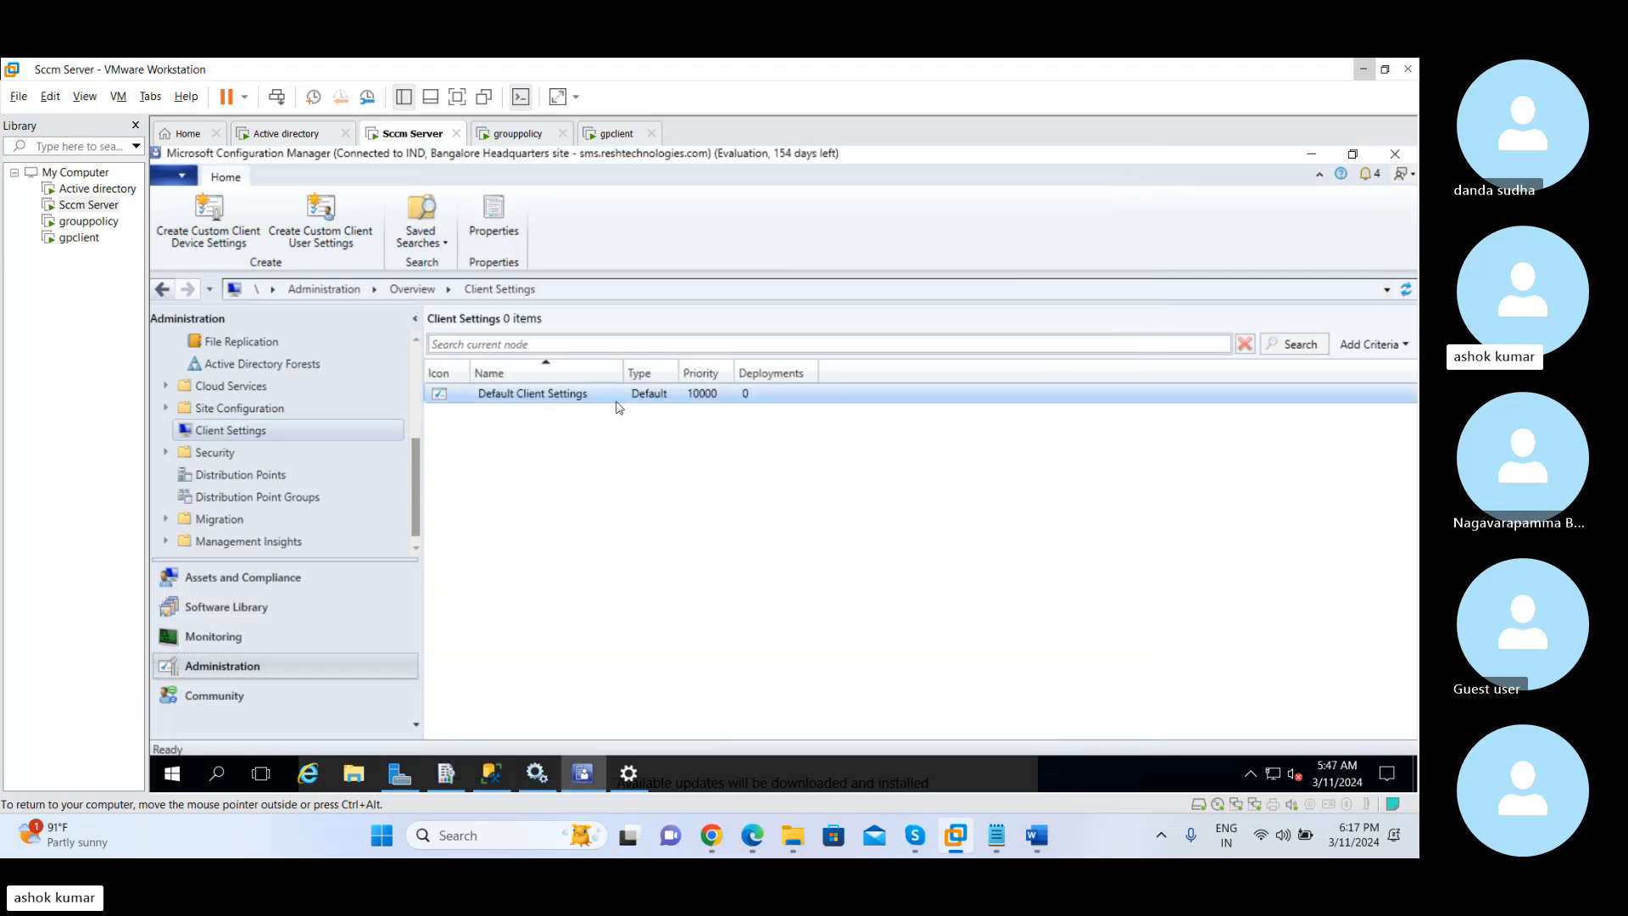
Start creating custom client device settings and include Software Center among the settings to configure
{"action": "right_click", "coordinate": [314, 431]}
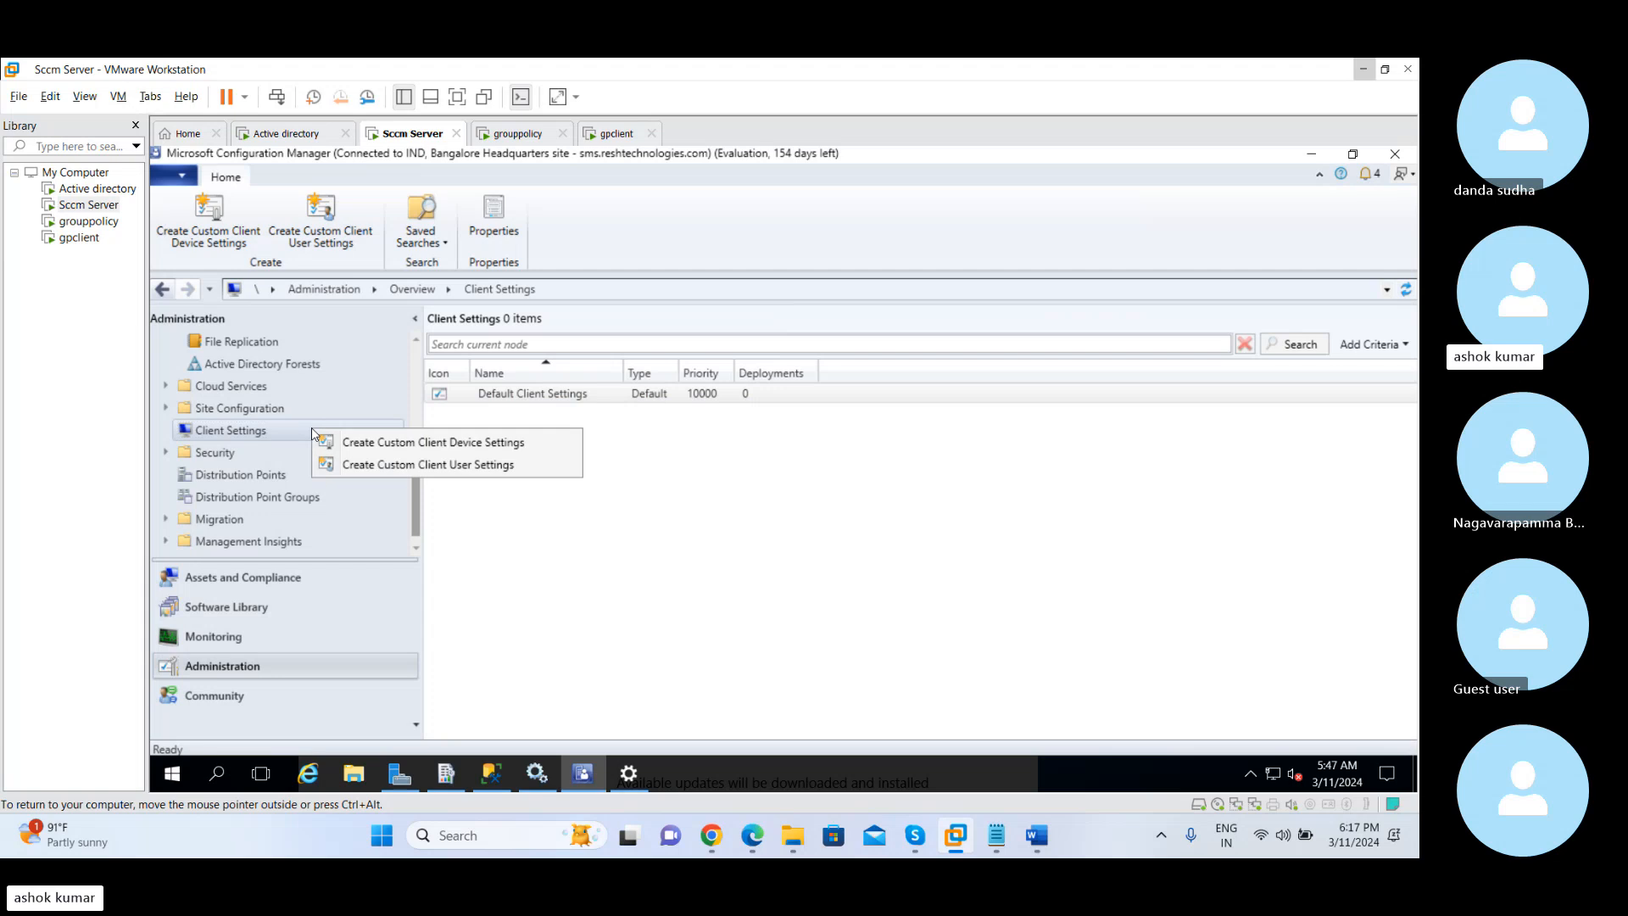
{"action": "left_click", "coordinate": [466, 443]}
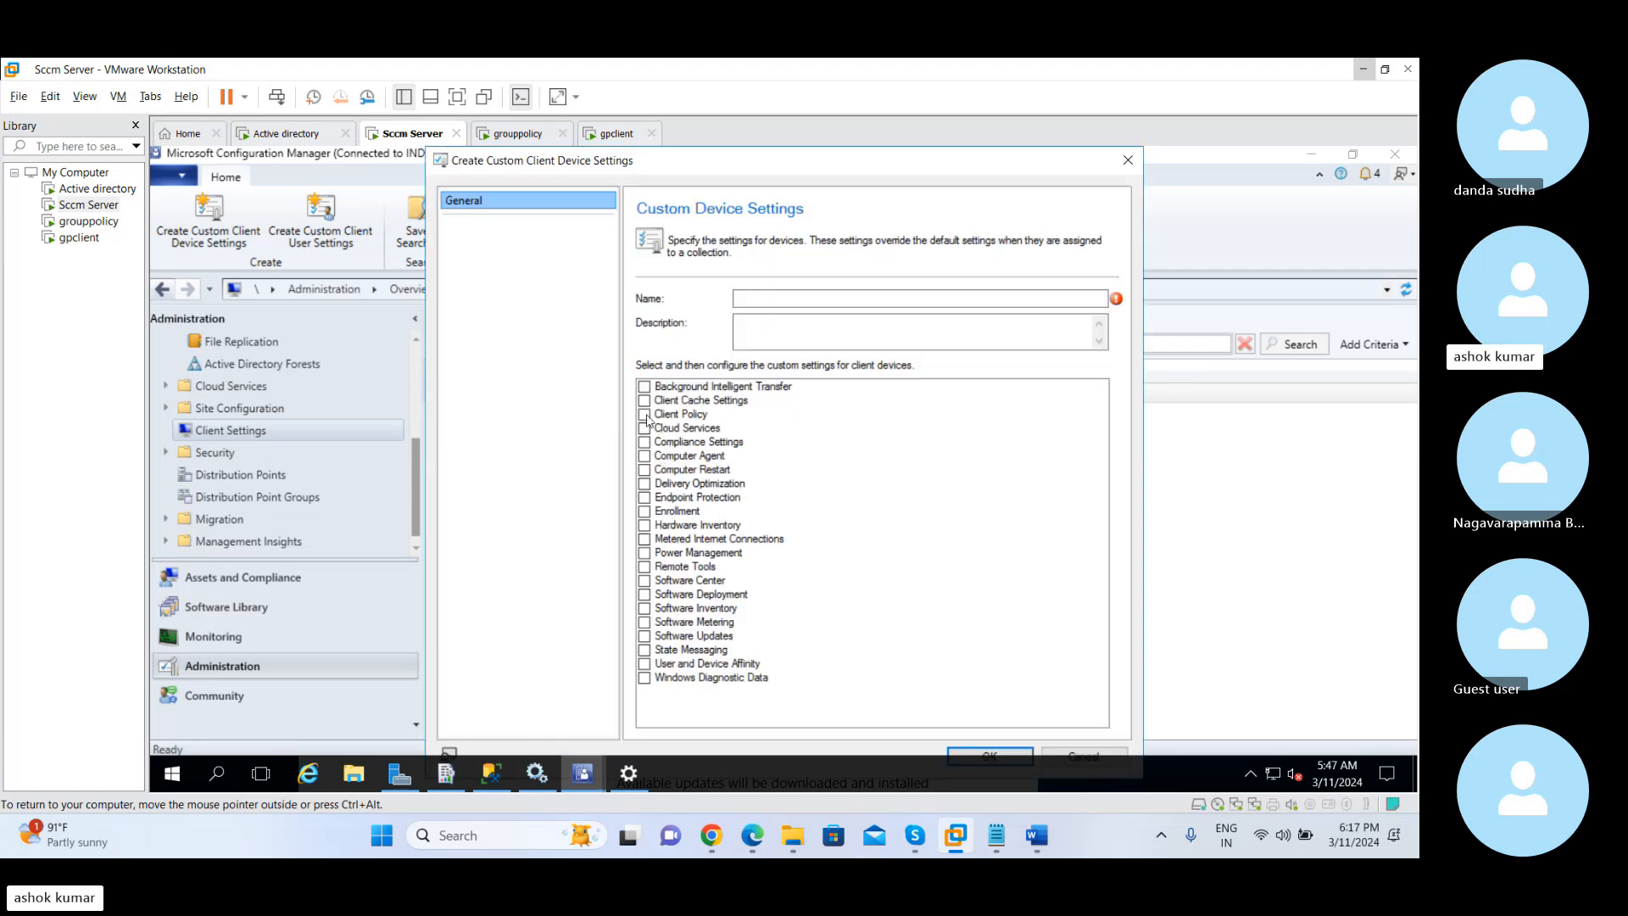
{"action": "left_click", "coordinate": [648, 583]}
{"action": "left_click", "coordinate": [646, 582]}
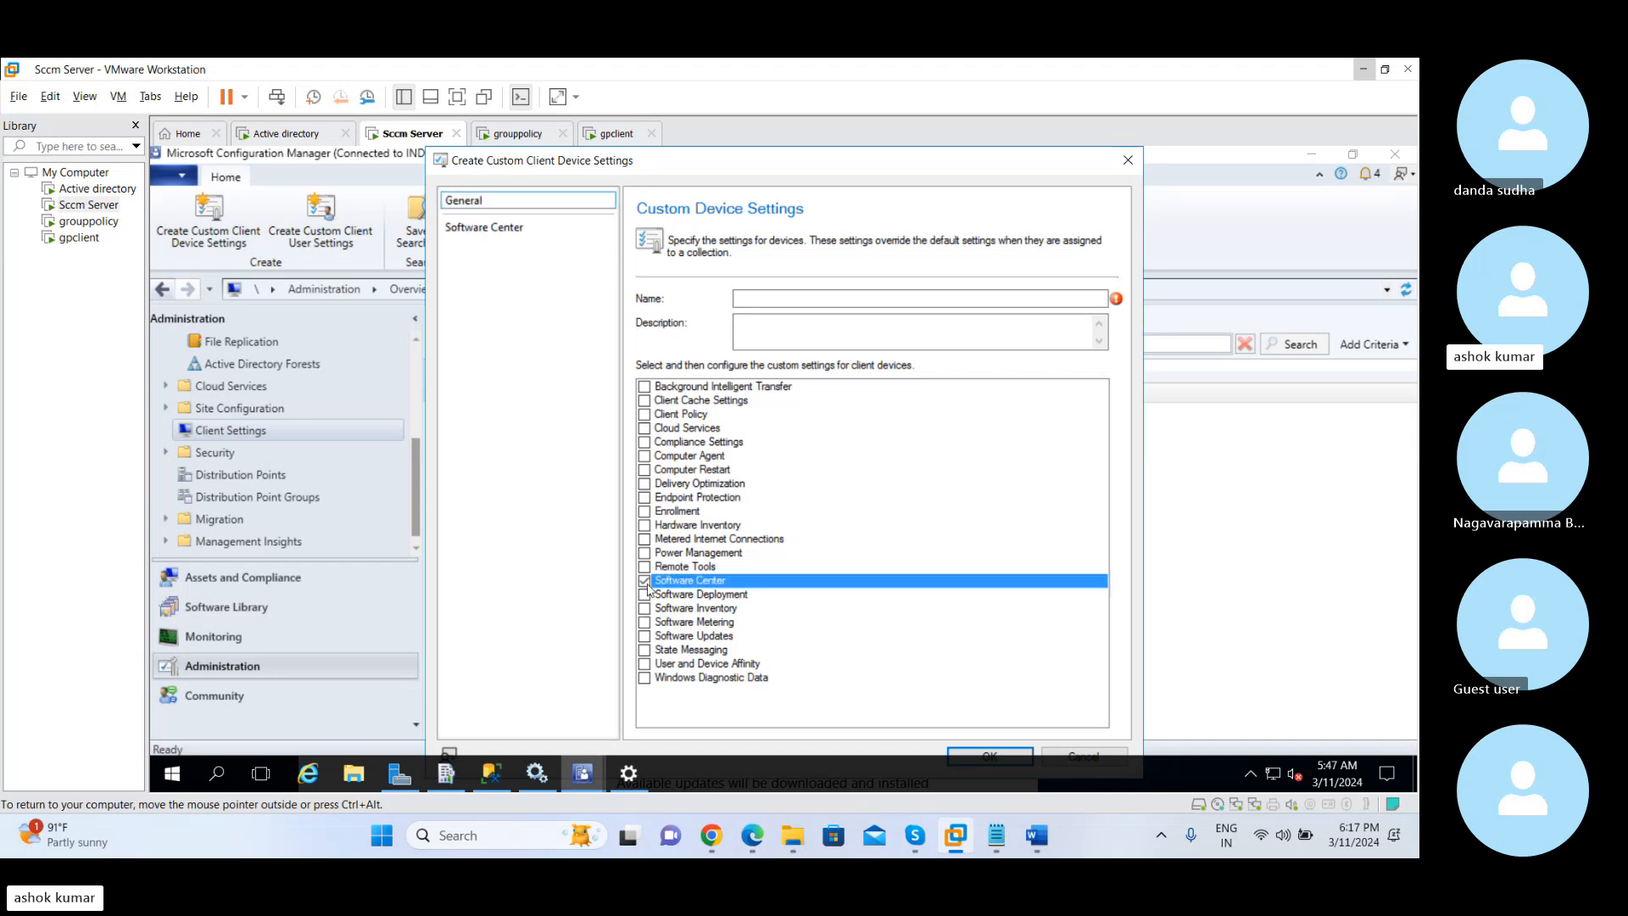
{"action": "left_click", "coordinate": [512, 228]}
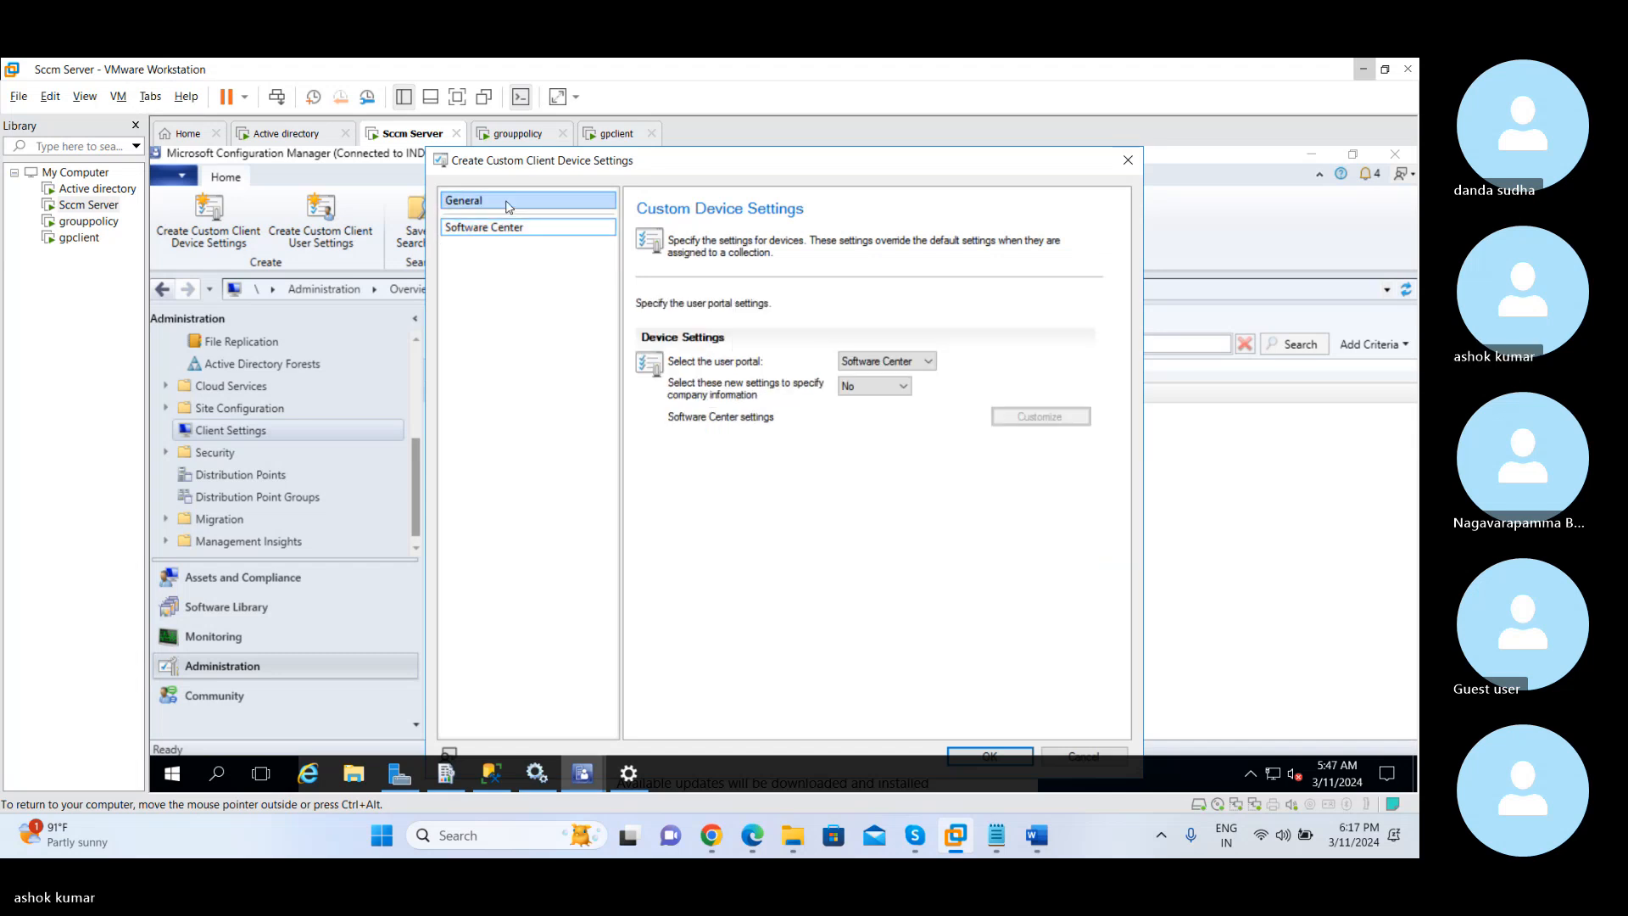
{"action": "left_click", "coordinate": [509, 207]}
Name the custom device settings "Client setttng for the usa region"
{"action": "left_click", "coordinate": [750, 299]}
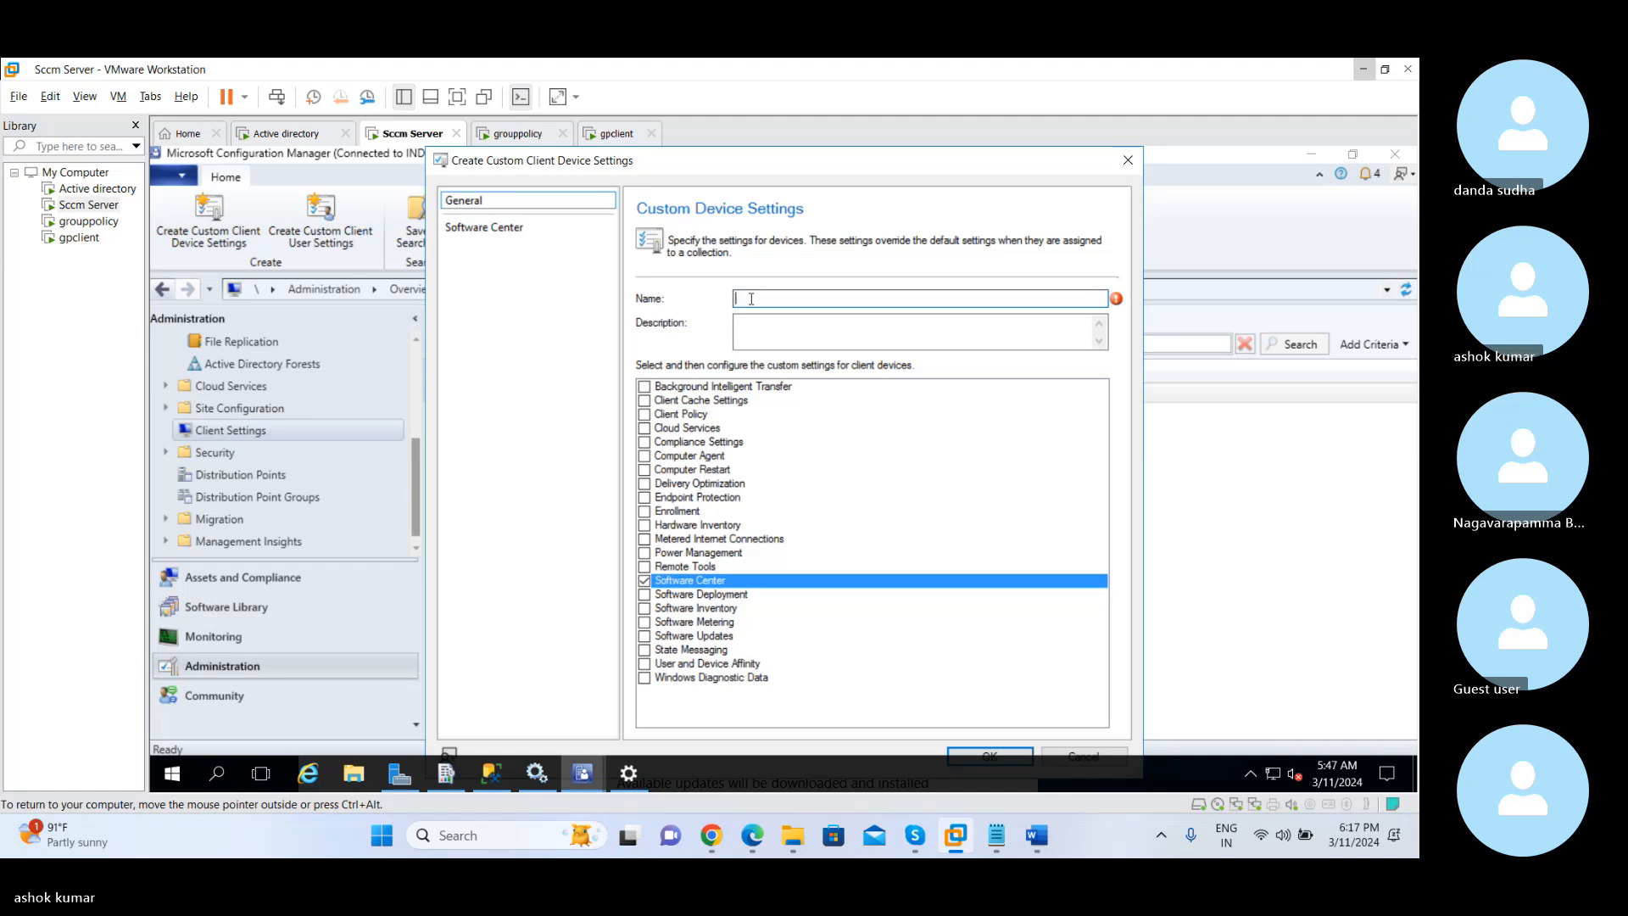
{"action": "type", "text": "Client sett"}
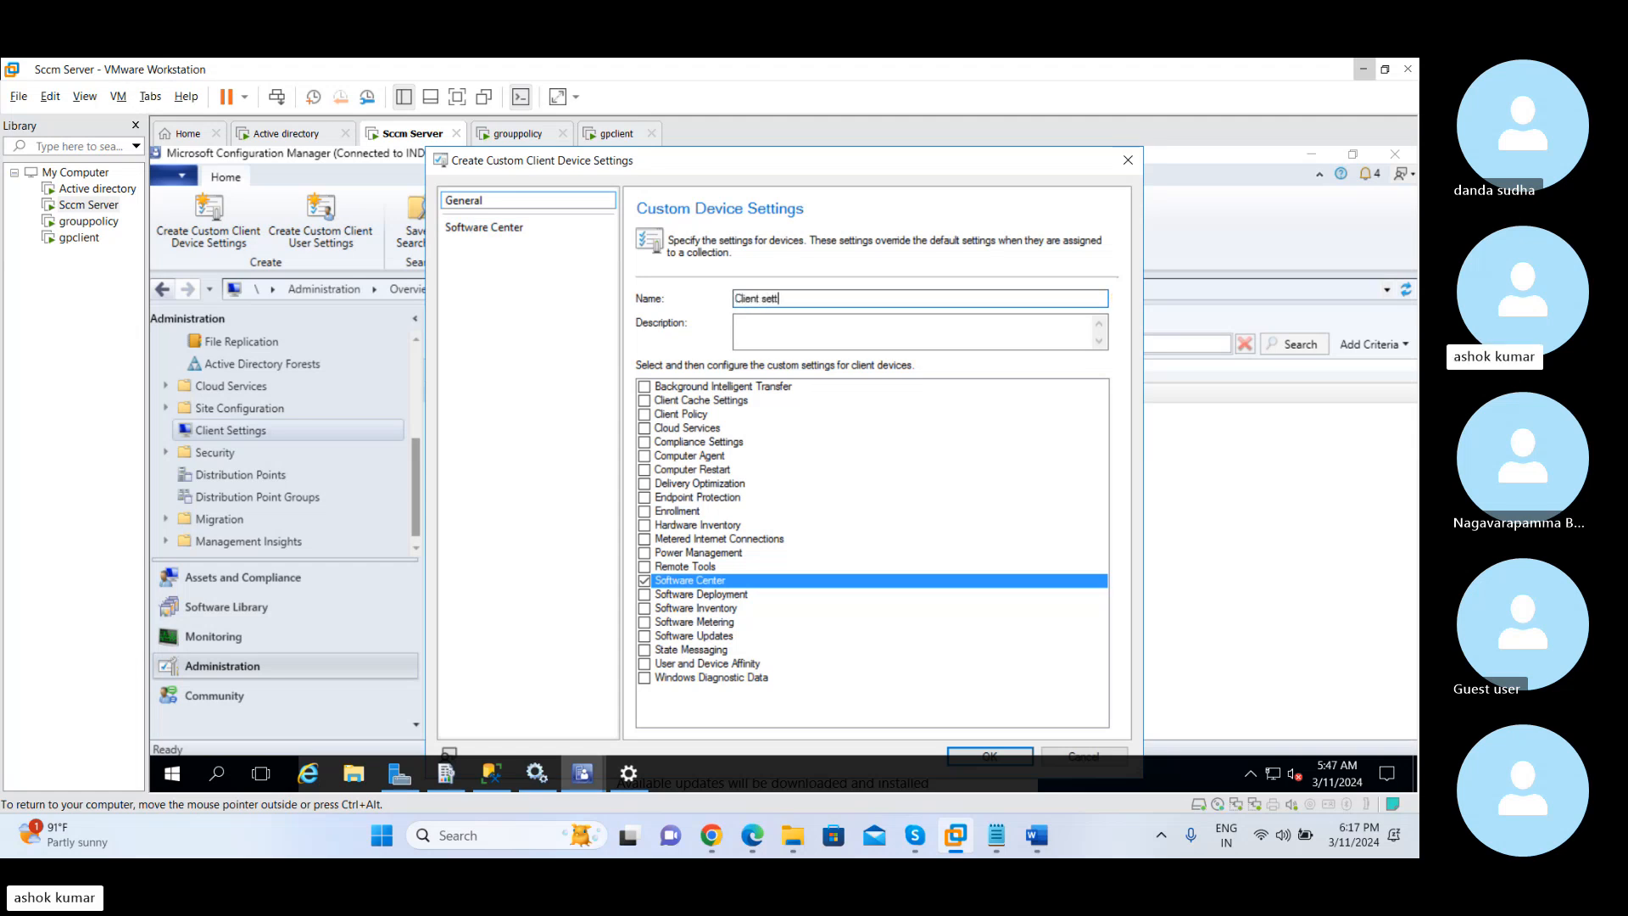
{"action": "type", "text": "tibg "}
{"action": "type", "text": "g f"}
{"action": "type", "text": "or th"}
{"action": "type", "text": "e"}
{"action": "type", "text": " usa regi"}
{"action": "type", "text": "os"}
{"action": "key", "text": "BackSpace"}
Set the Software Center option for specifying company information to Yes and open the Software Center customization
{"action": "left_click", "coordinate": [473, 227]}
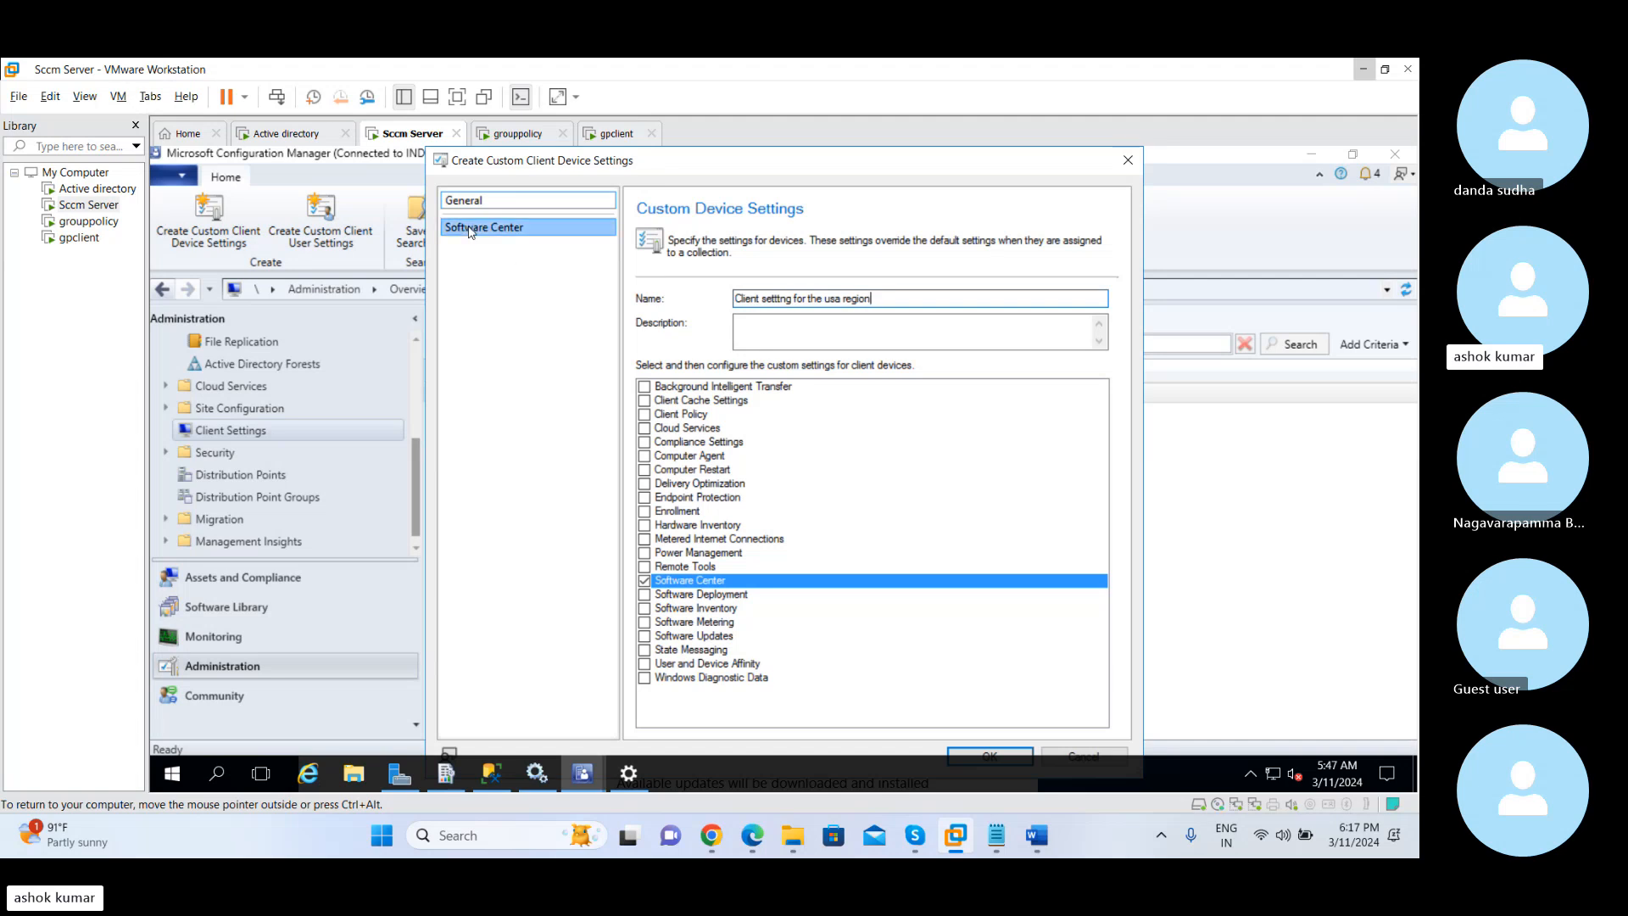
{"action": "left_click", "coordinate": [886, 386]}
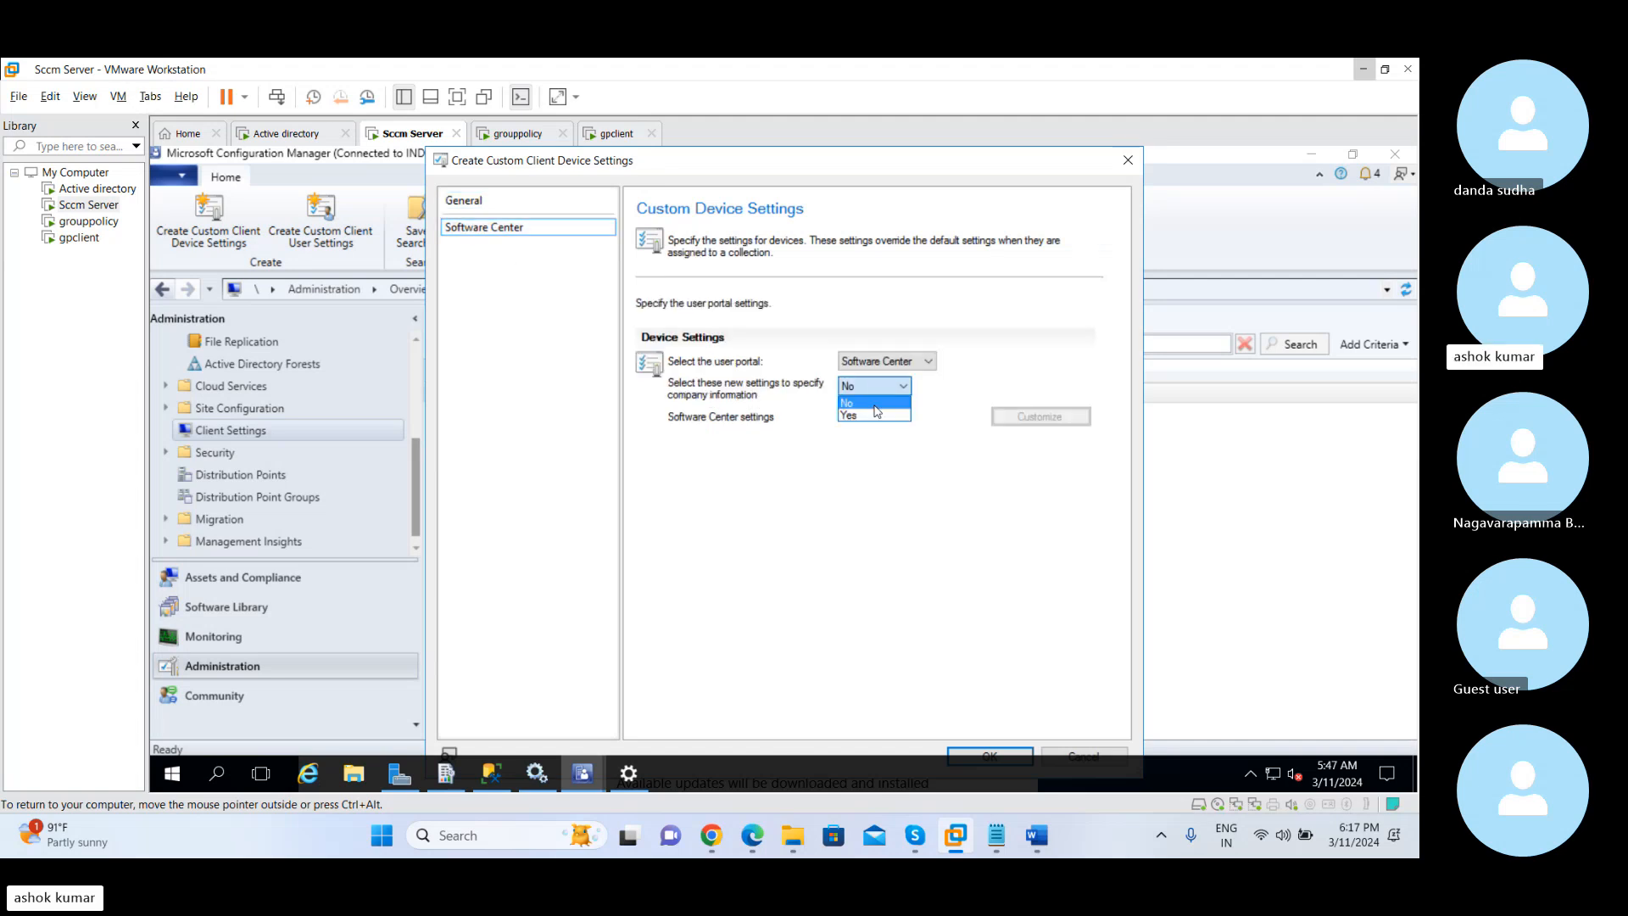
{"action": "left_click", "coordinate": [874, 414]}
{"action": "left_click", "coordinate": [1012, 421]}
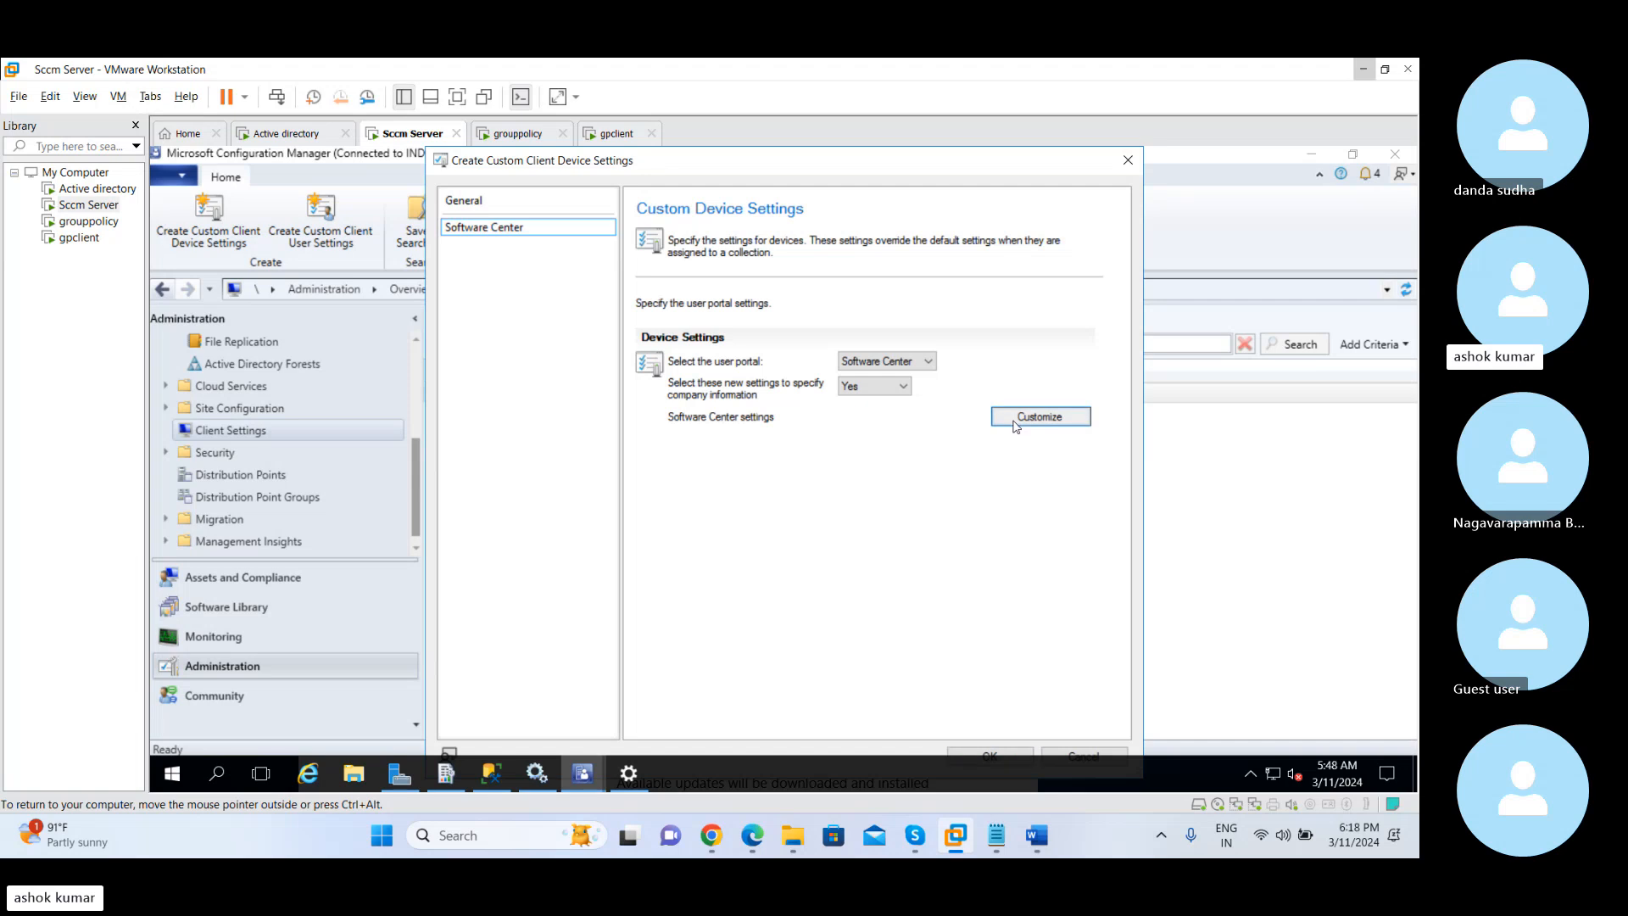
Choose gray as the Software Center color scheme and enter Reshtech as the company name
{"action": "left_click", "coordinate": [899, 259]}
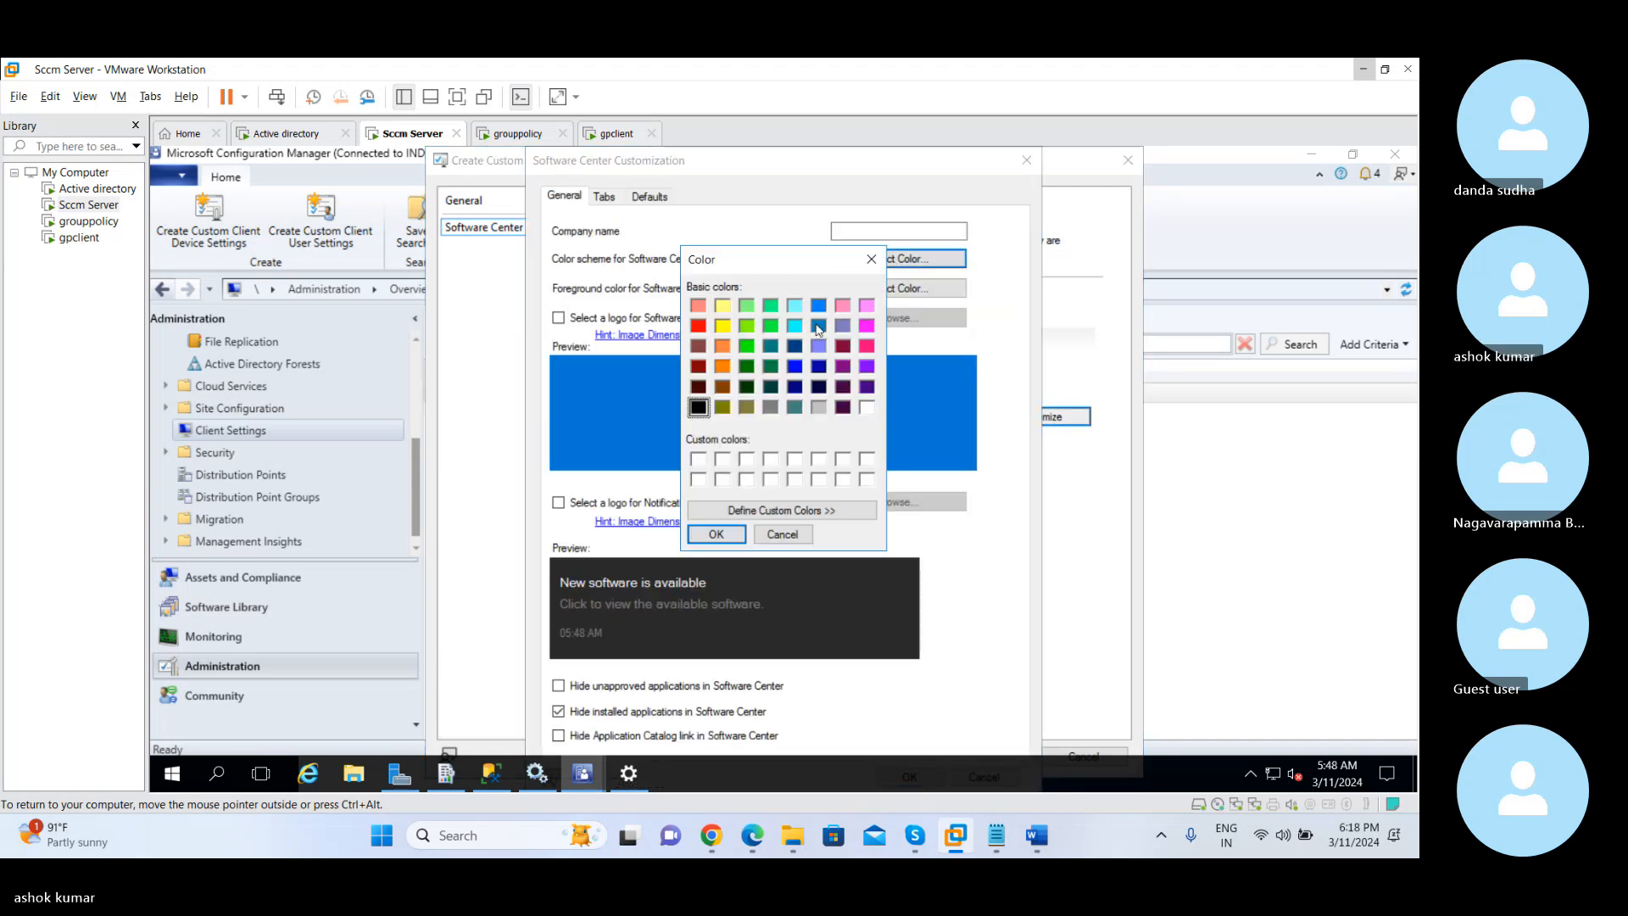
{"action": "left_click", "coordinate": [818, 328]}
{"action": "left_click", "coordinate": [770, 410]}
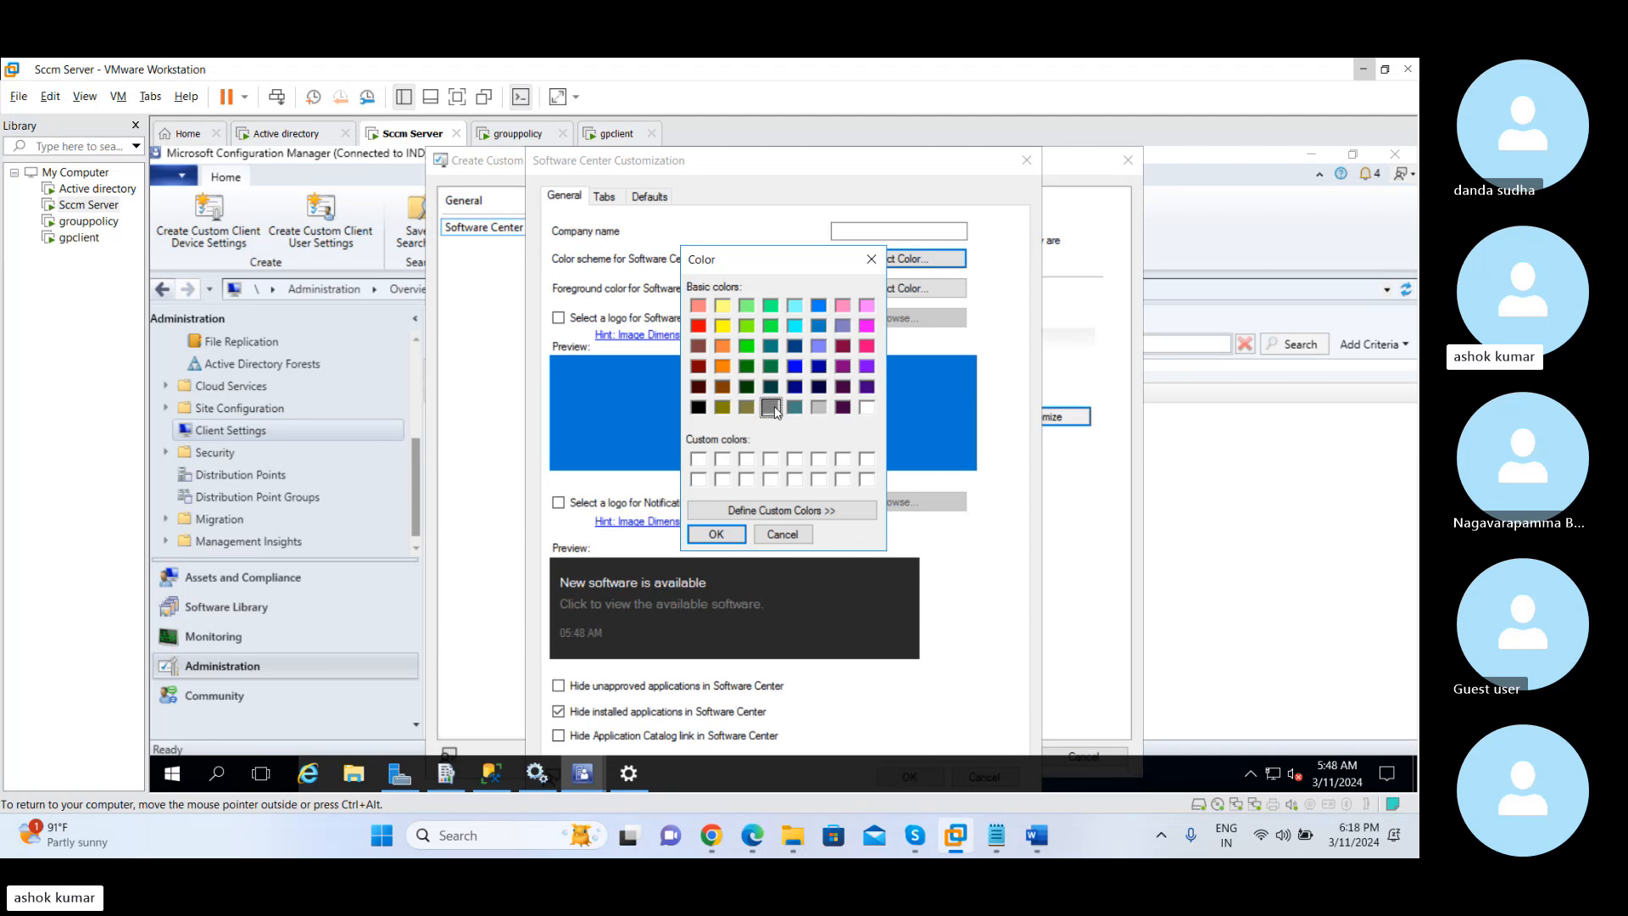
{"action": "left_click", "coordinate": [717, 534]}
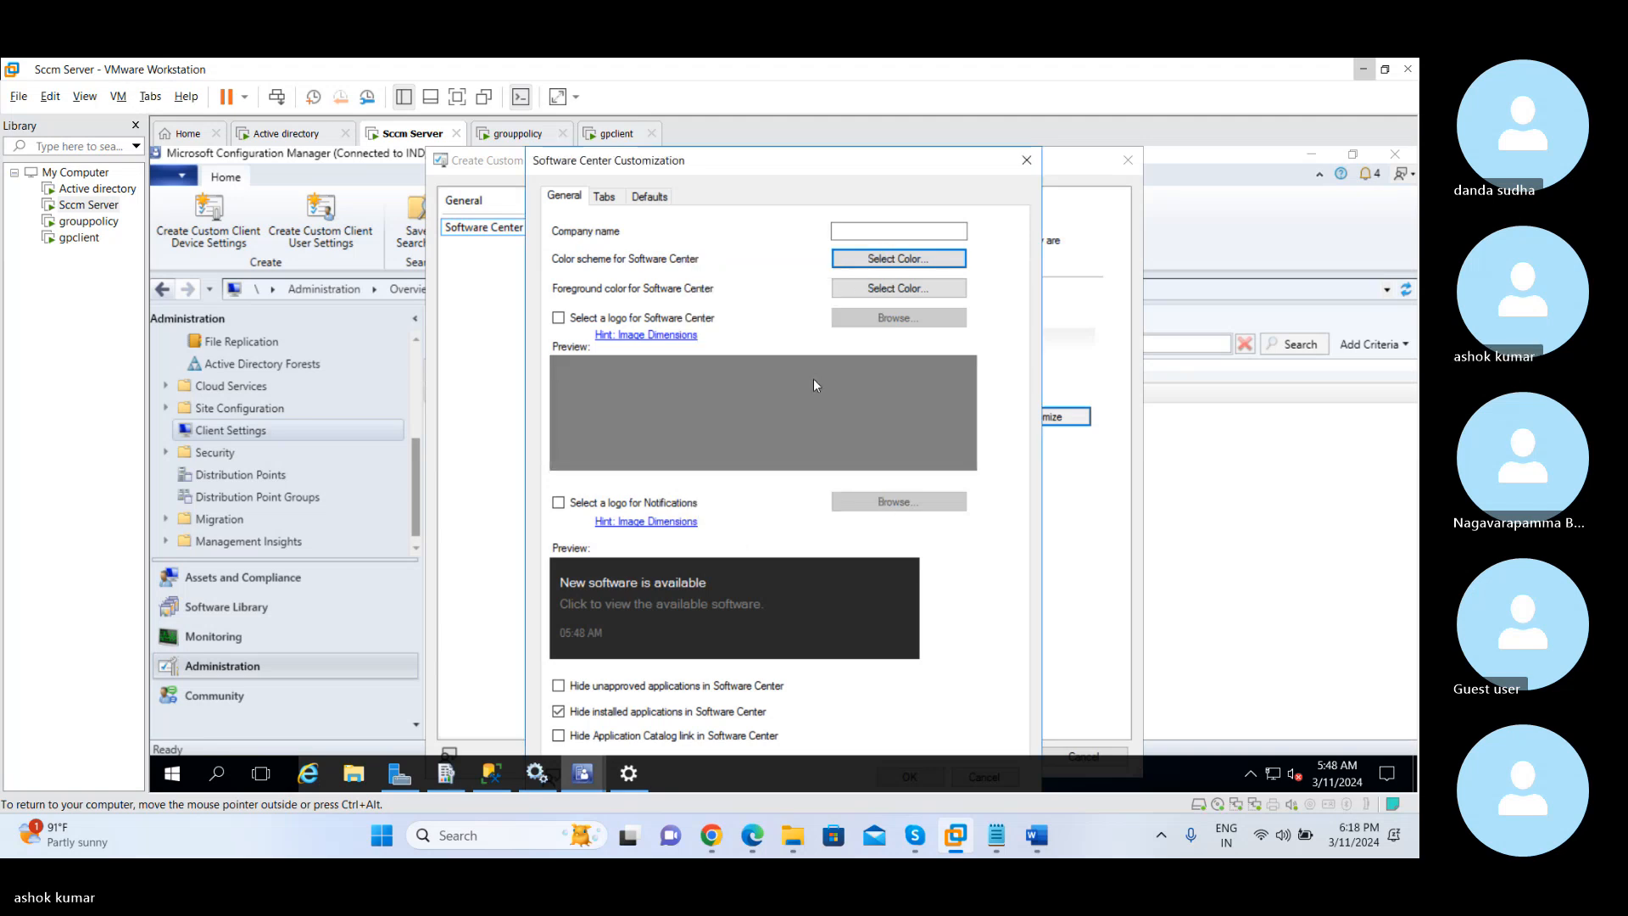
{"action": "left_click", "coordinate": [857, 229]}
{"action": "type", "text": "Reshtech"}
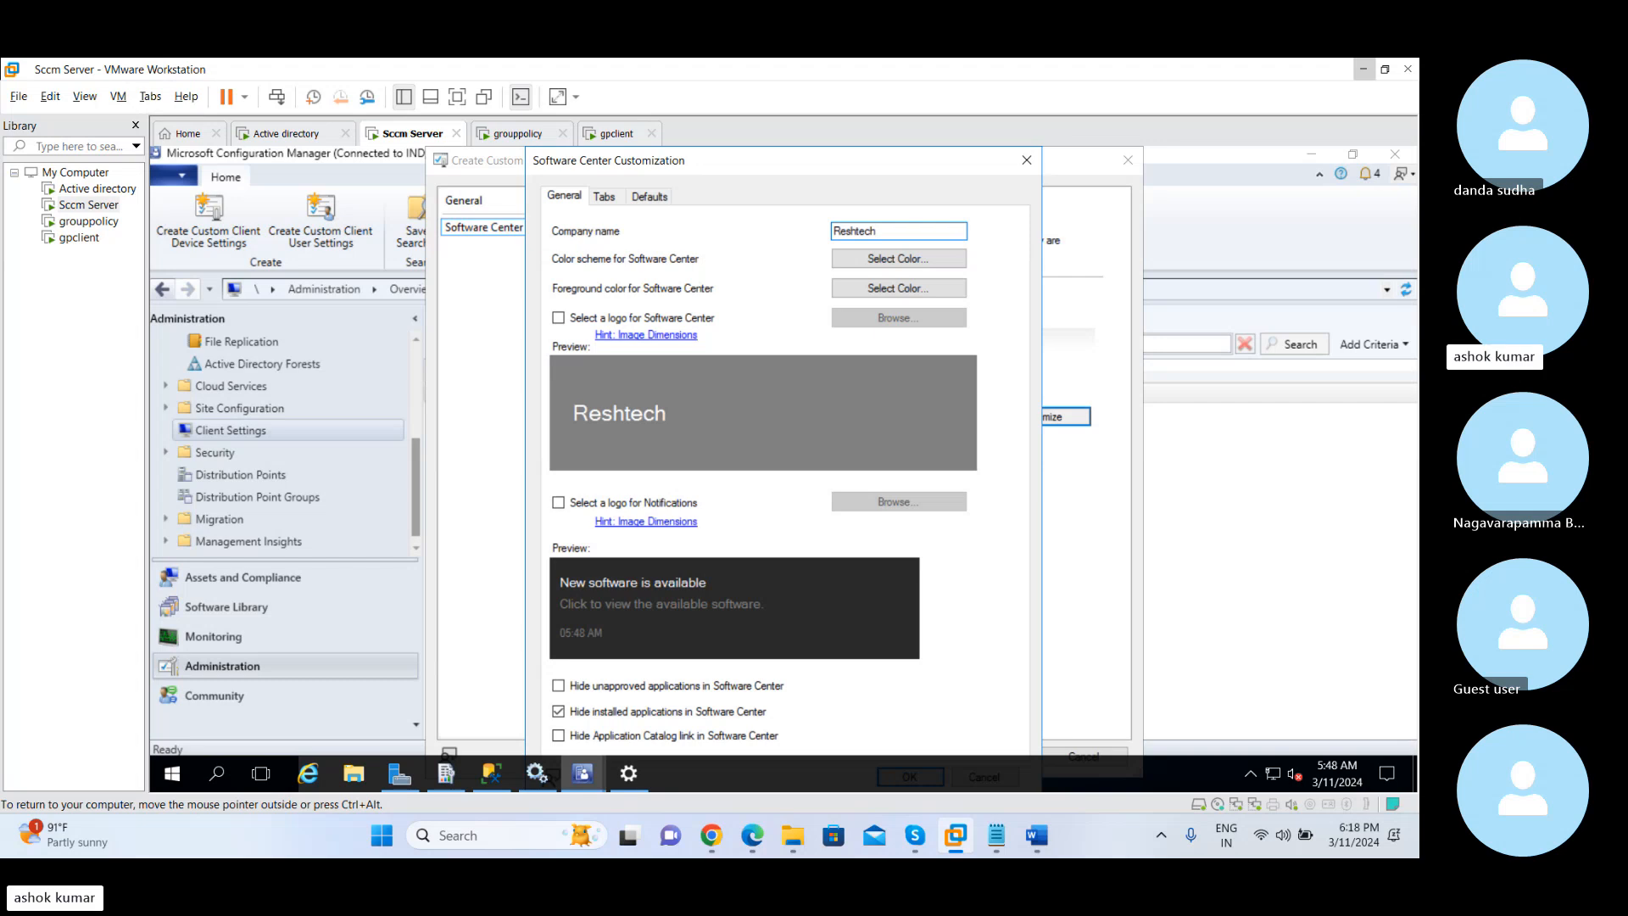
{"action": "type", "text": "nologies"}
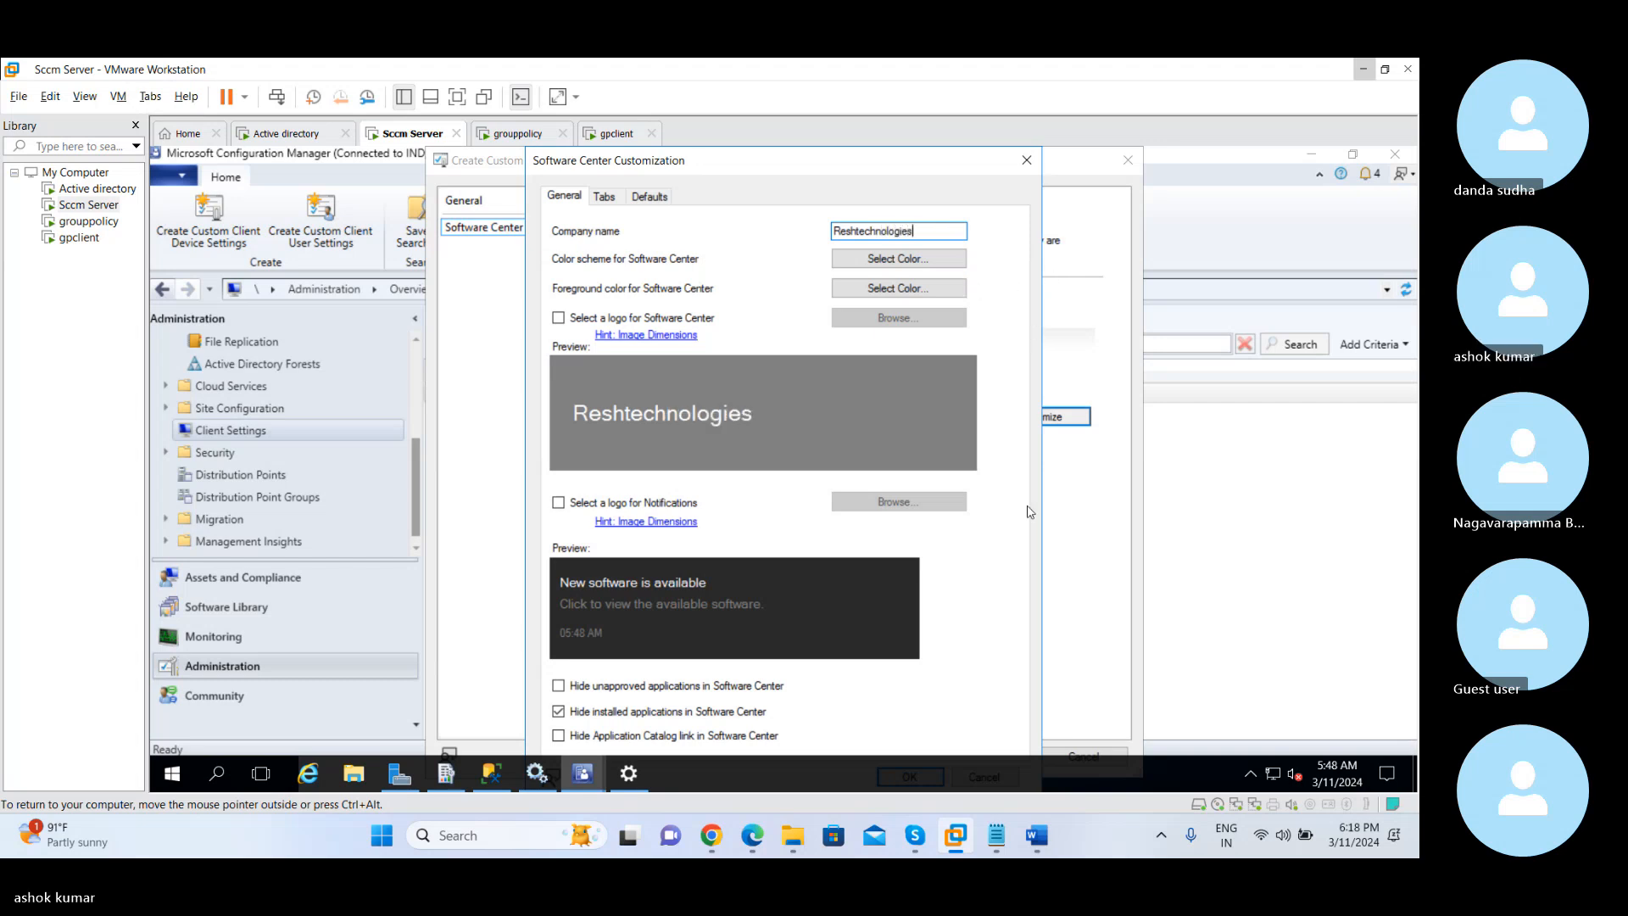
Complete the company name as Reshtechnologies, then save the Software Center customization and the custom device settings
{"action": "left_click", "coordinate": [457, 97]}
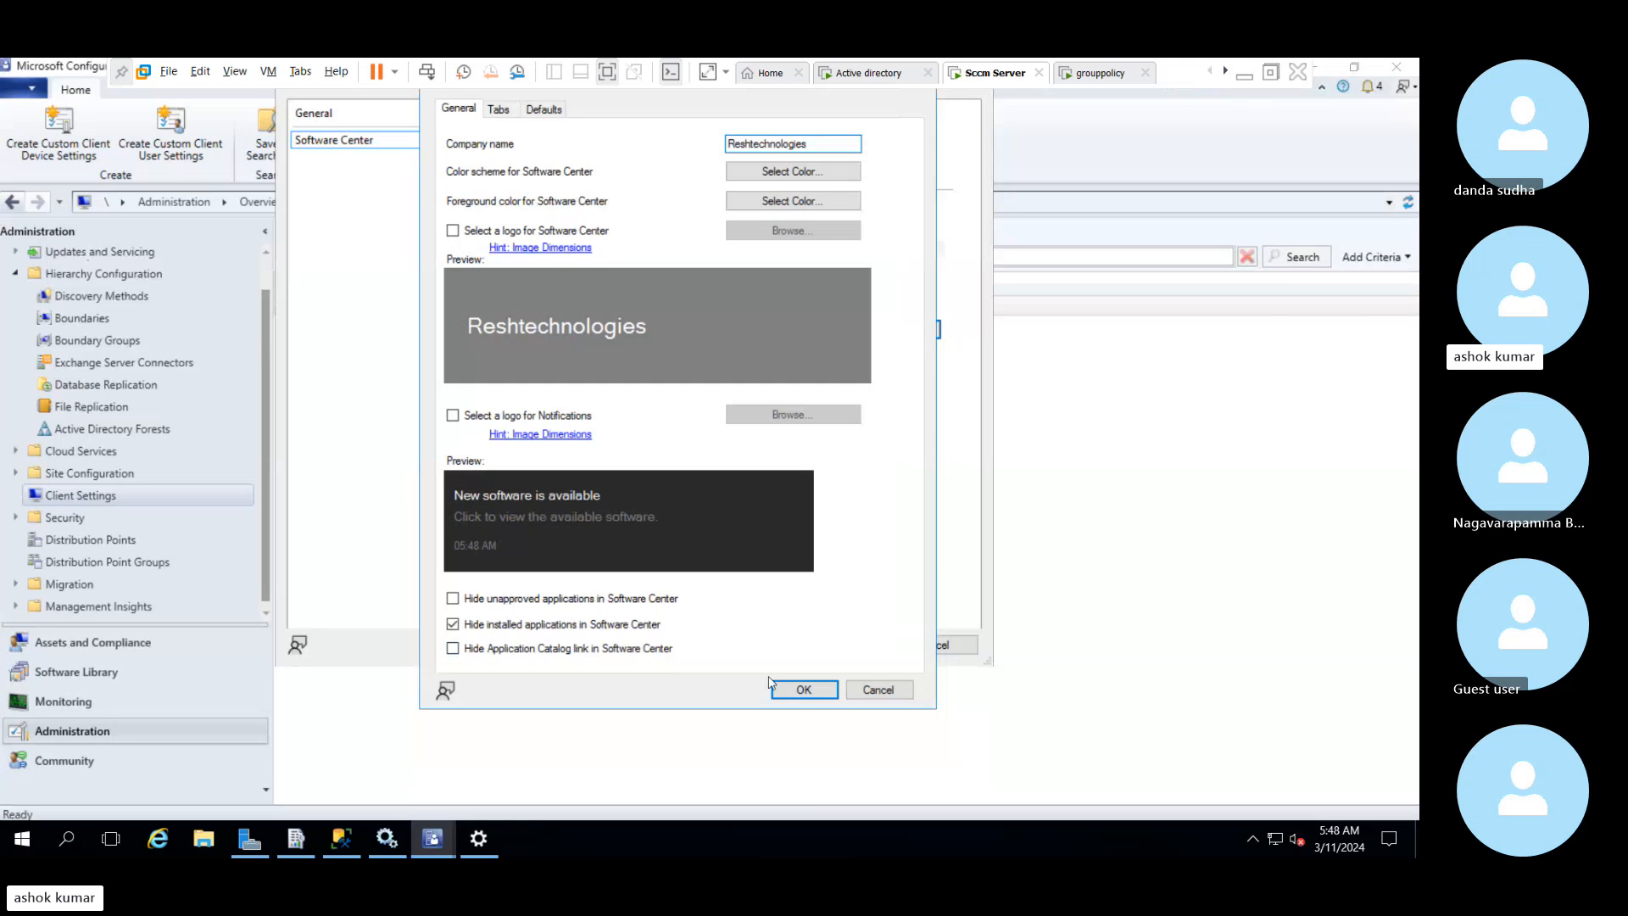
{"action": "left_click", "coordinate": [802, 691]}
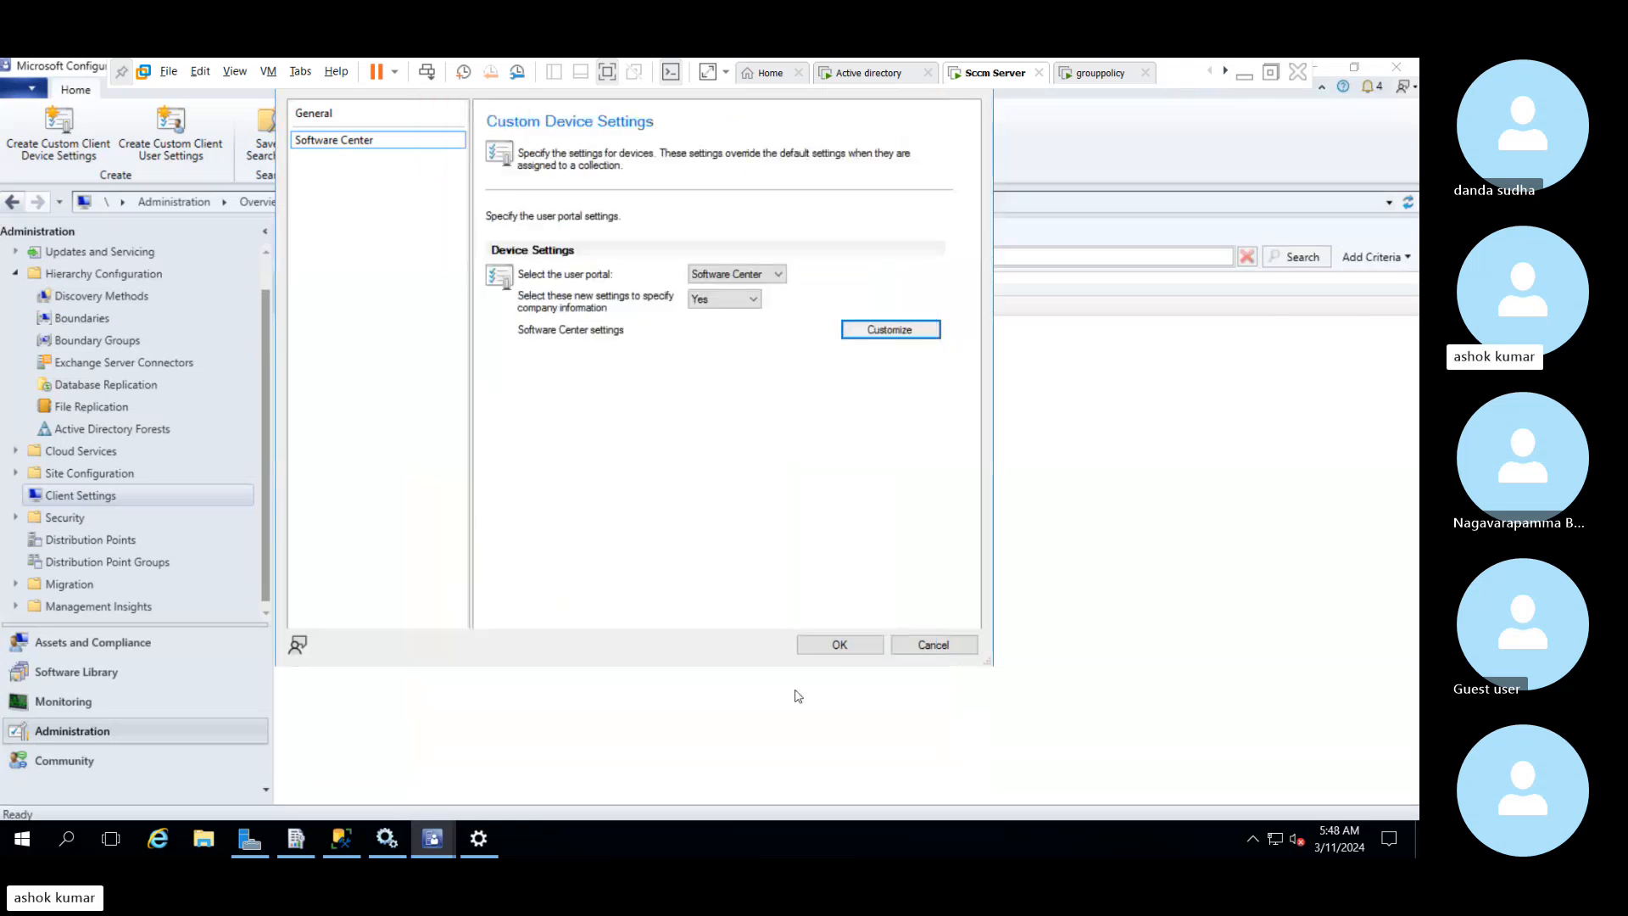
{"action": "left_click", "coordinate": [832, 646]}
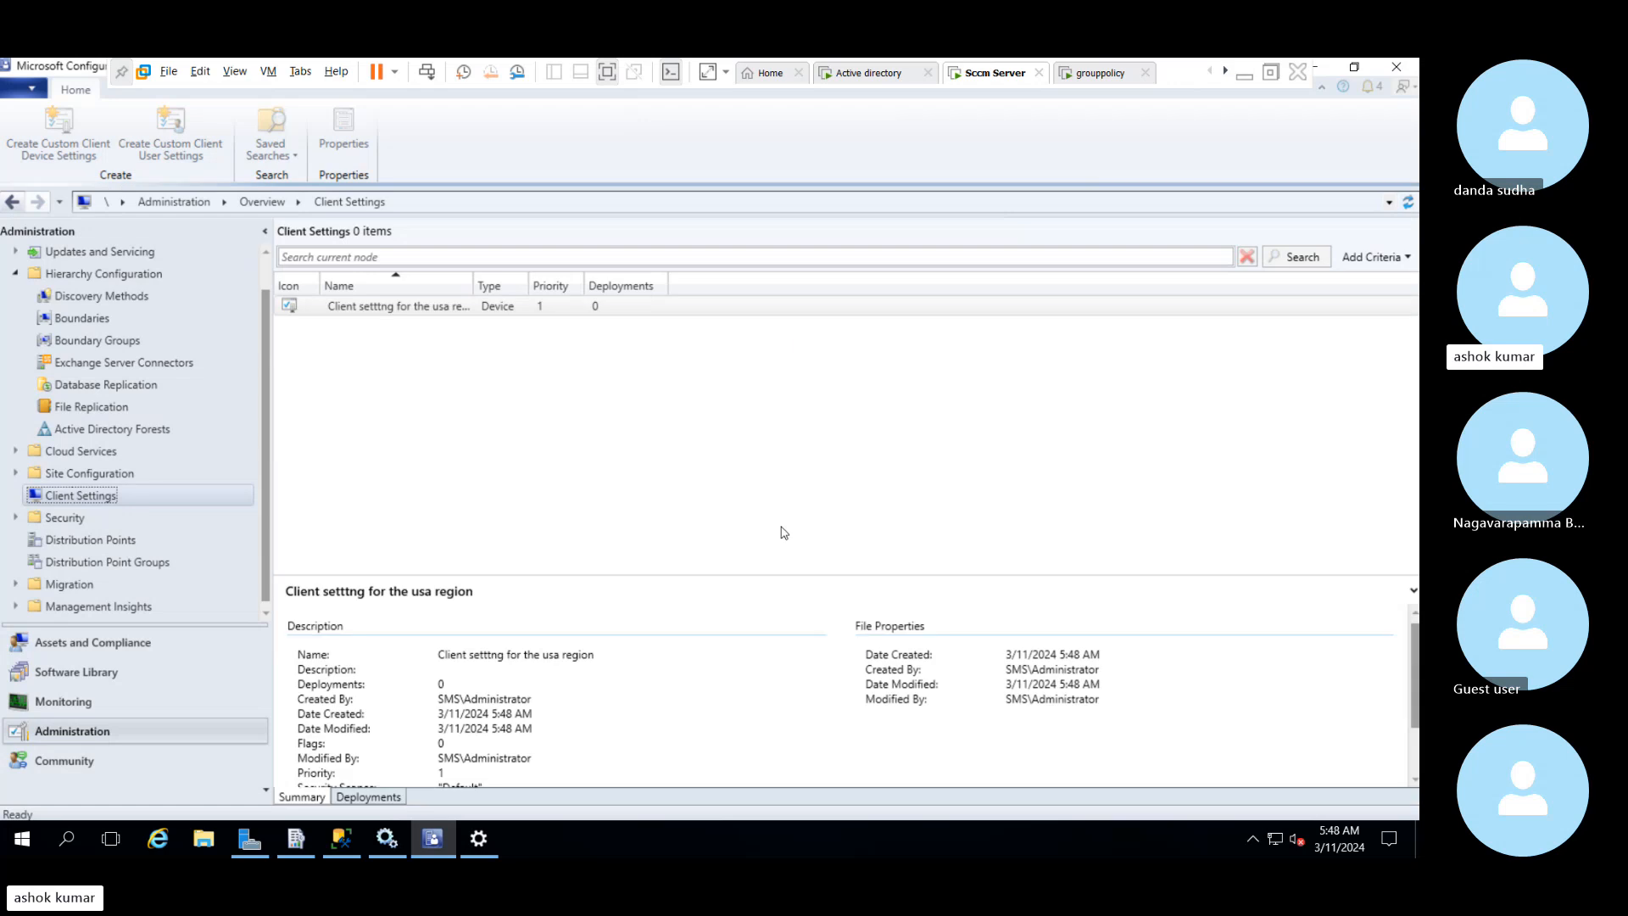
Widen the client settings list's Name column and review the properties of "Client setttng for the usa region"
{"action": "left_click", "coordinate": [460, 310]}
{"action": "left_click", "coordinate": [461, 312]}
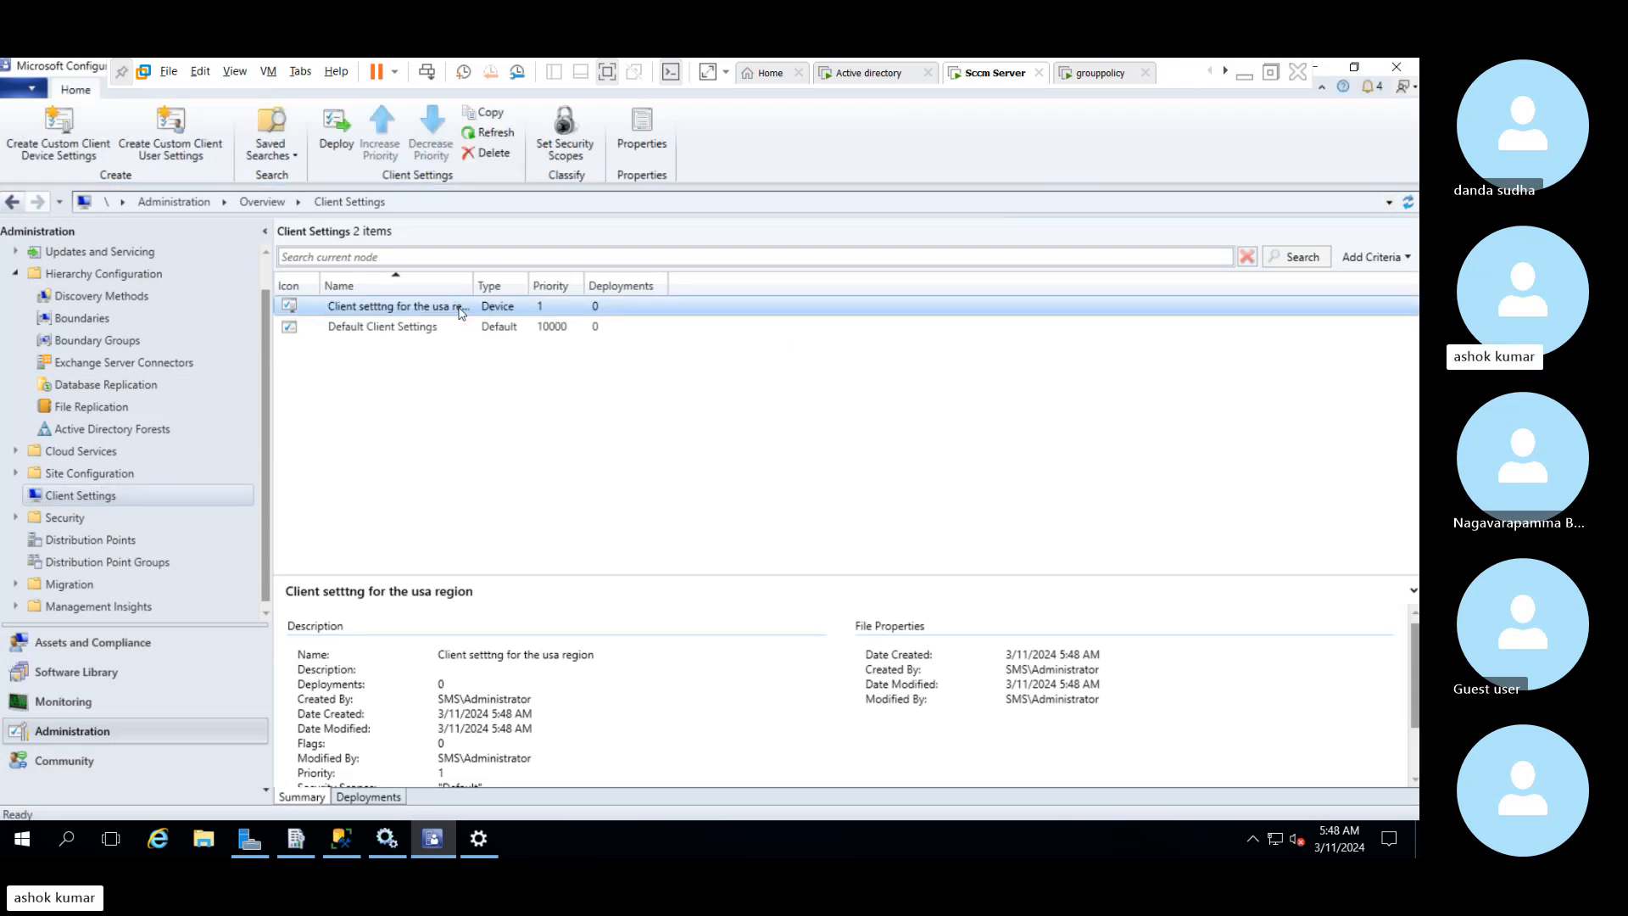
{"action": "left_click", "coordinate": [459, 329]}
{"action": "left_click", "coordinate": [443, 310]}
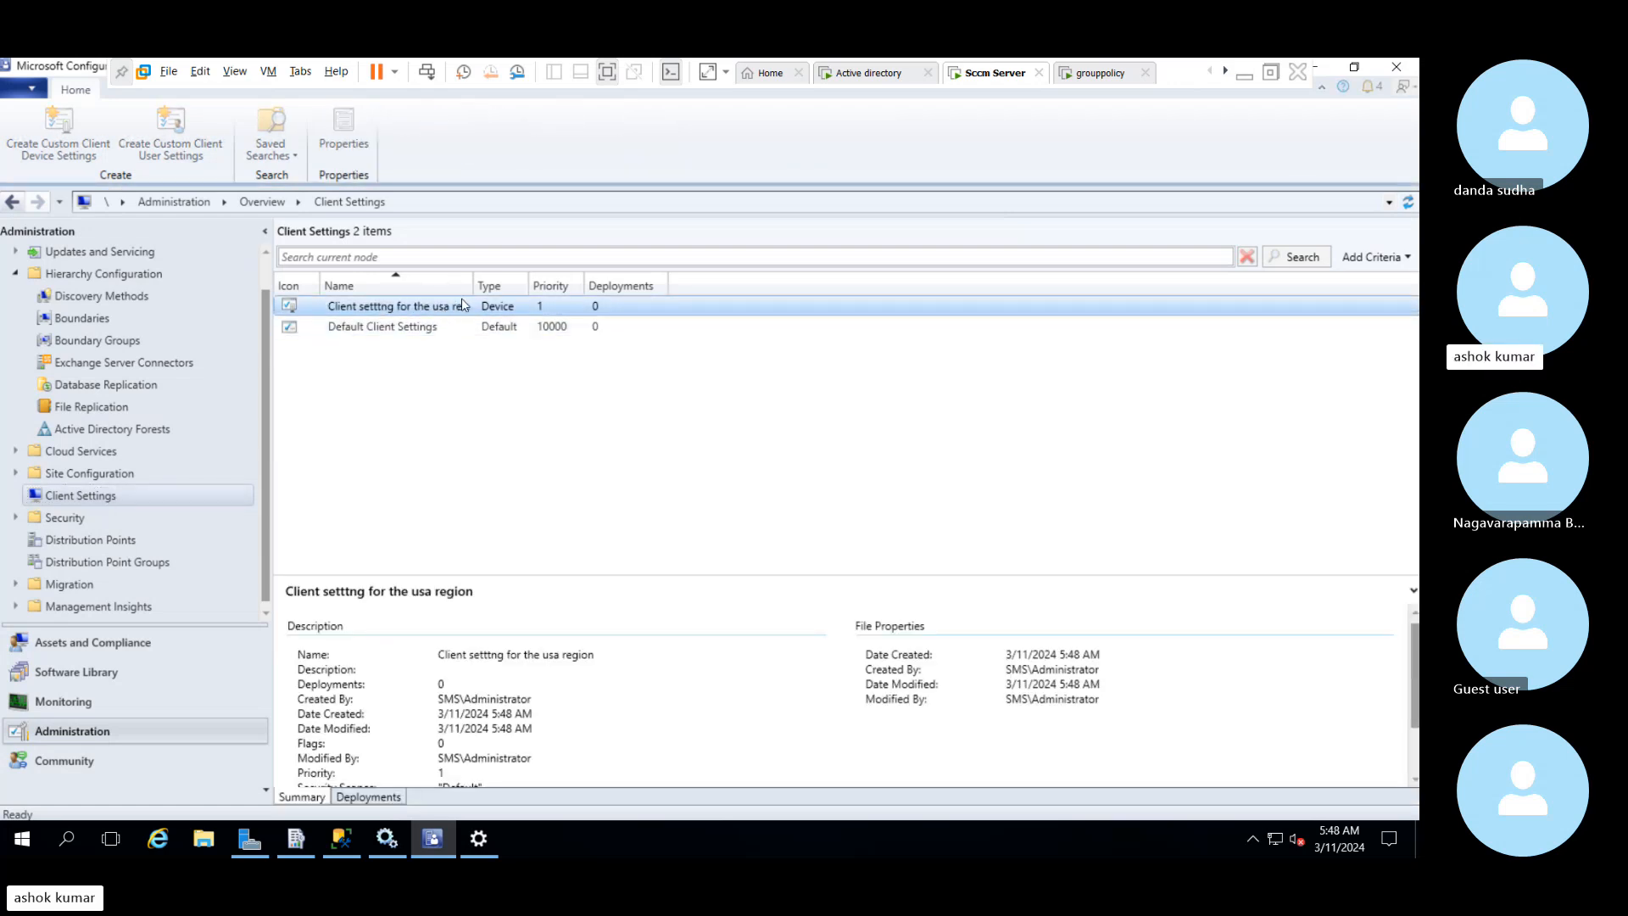
{"action": "left_click_drag", "start_coordinate": [473, 288], "coordinate": [561, 297]}
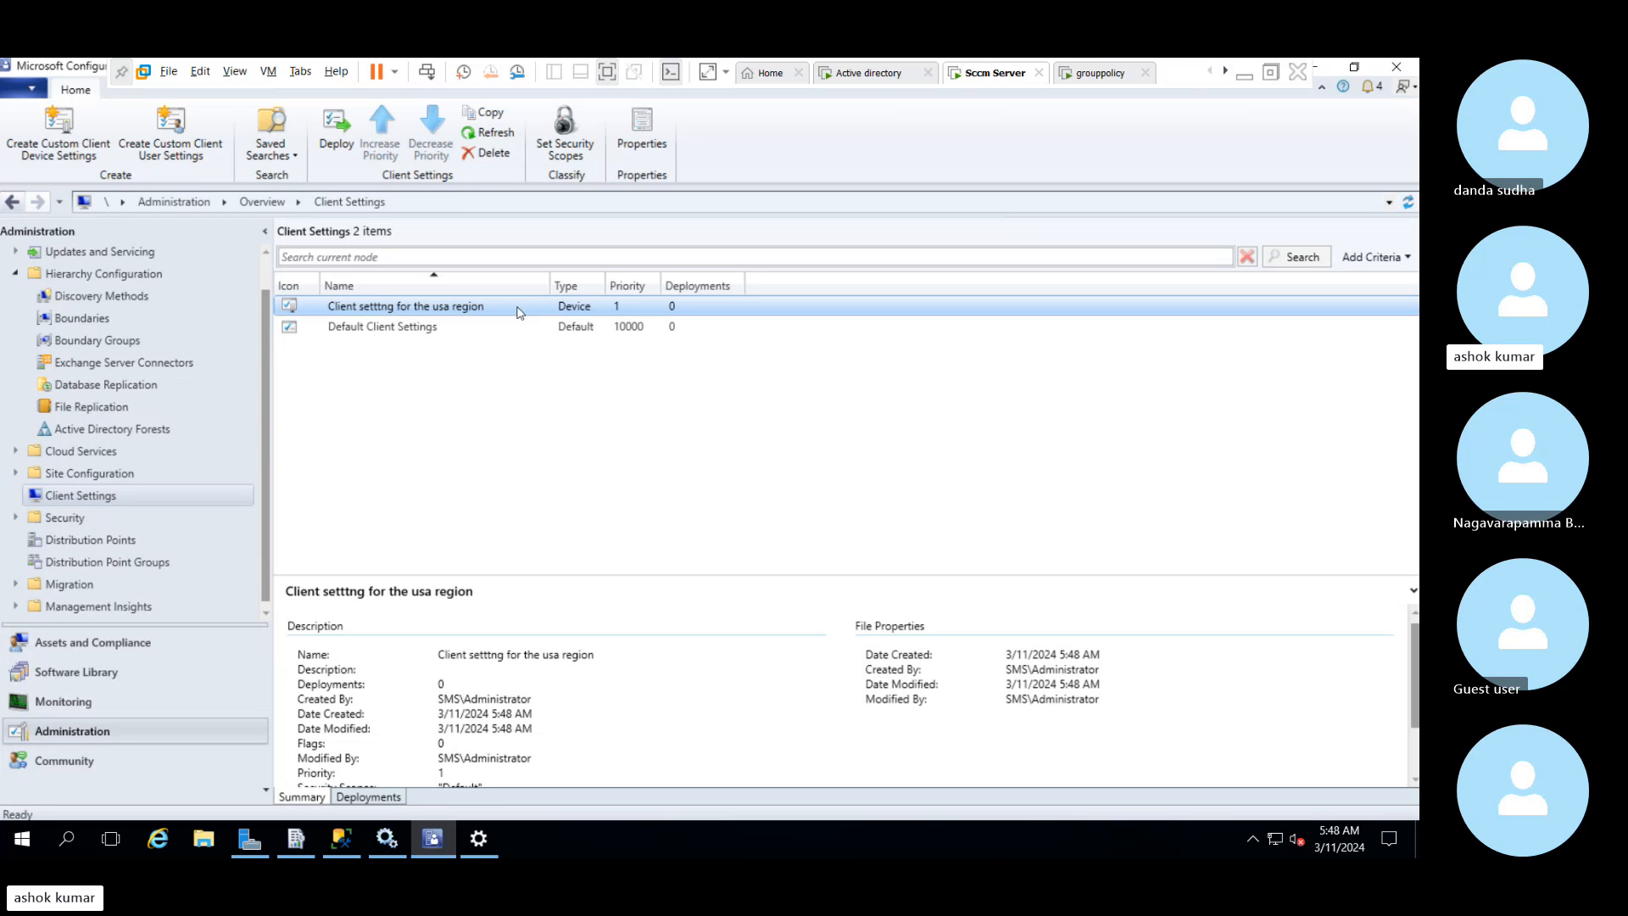
{"action": "right_click", "coordinate": [424, 311]}
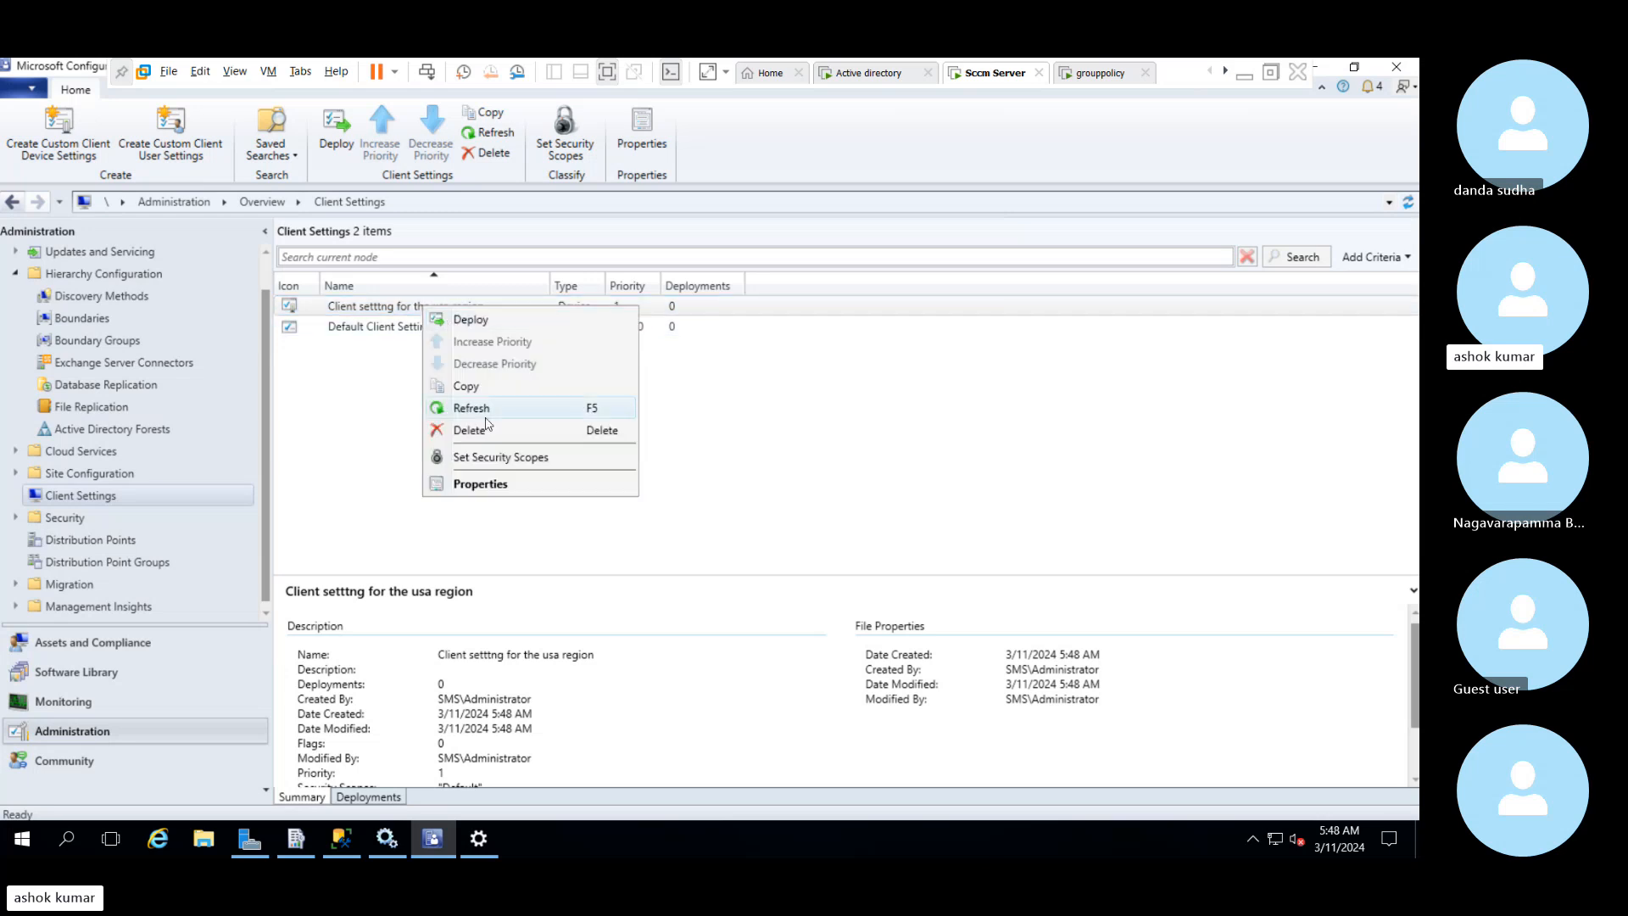
{"action": "left_click", "coordinate": [474, 484]}
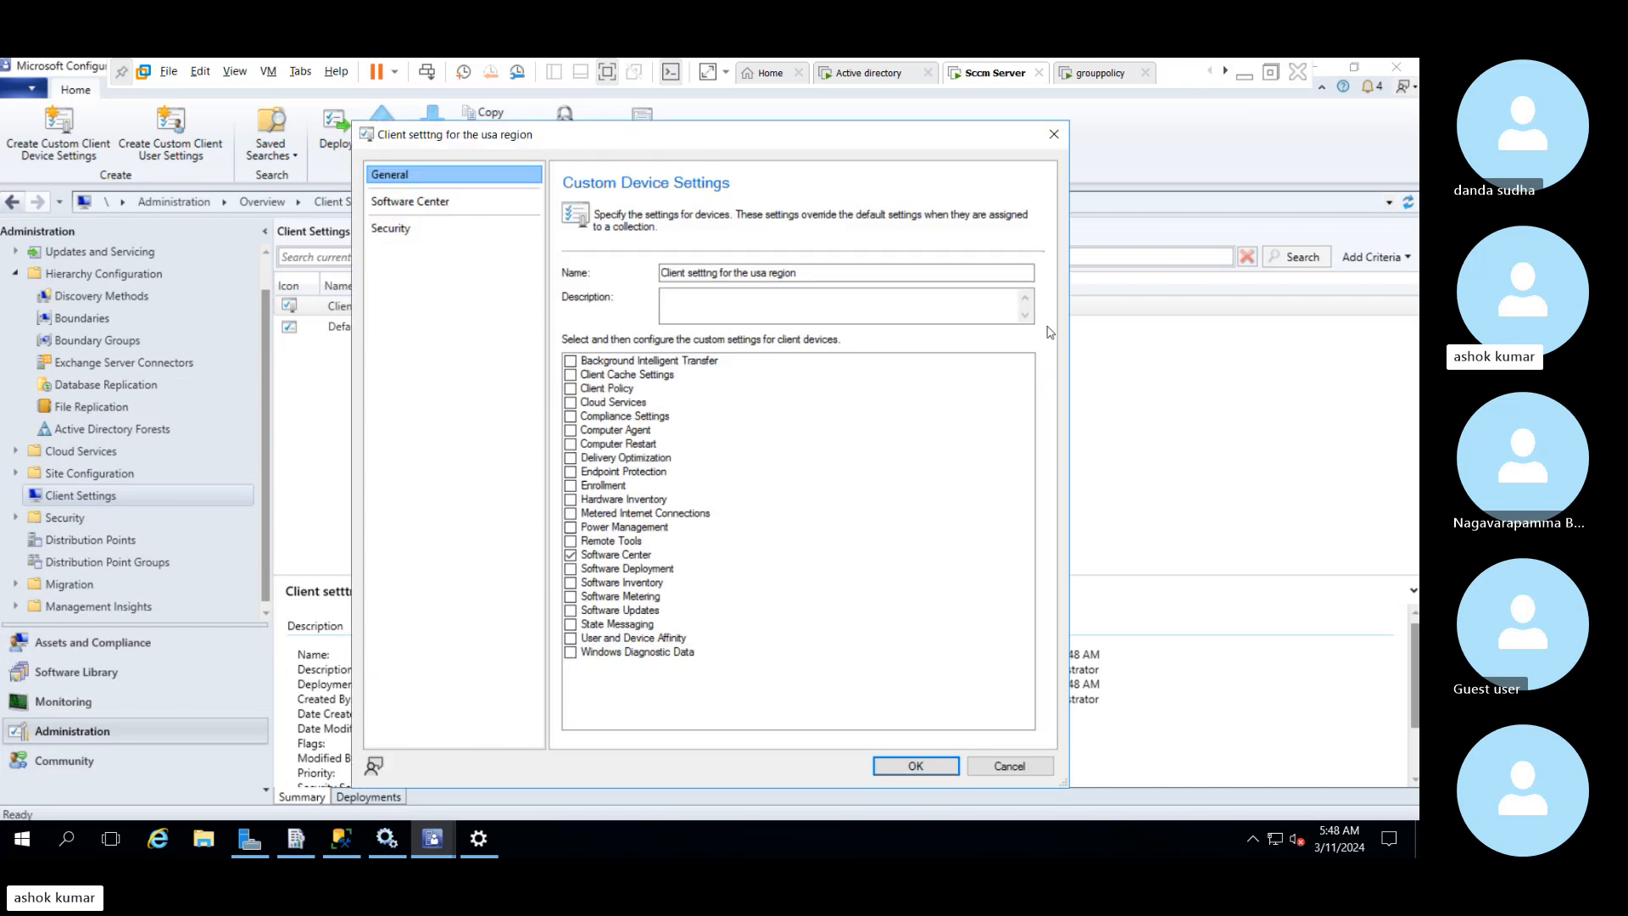
{"action": "left_click", "coordinate": [1054, 134]}
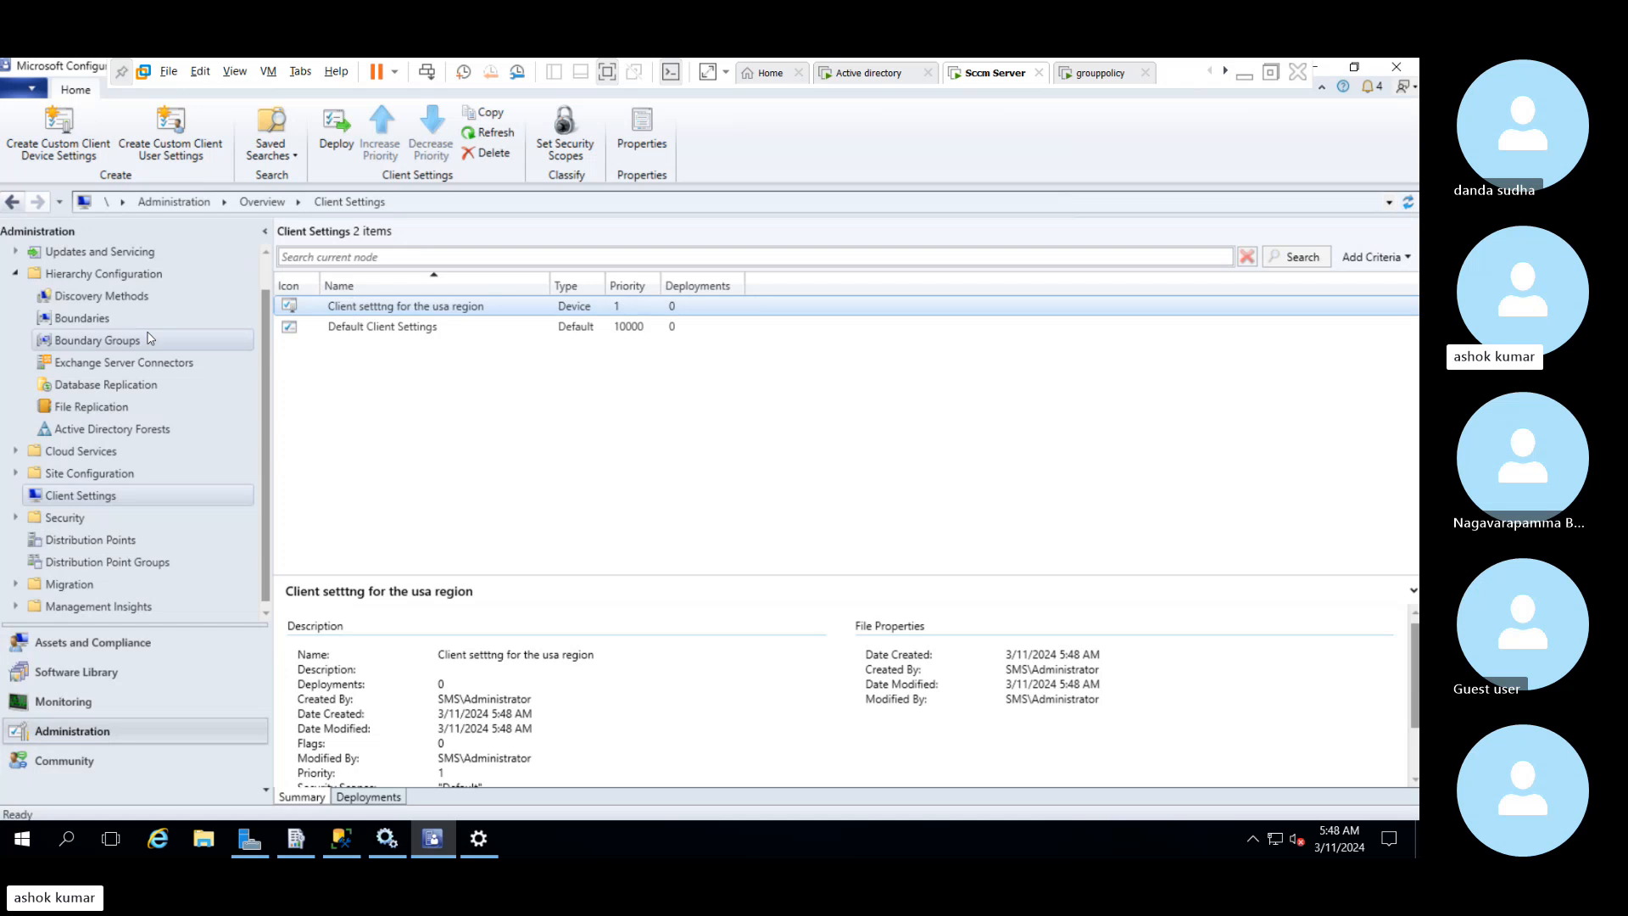
Start creating a device collection named "Custom client settings for software center"
{"action": "left_click", "coordinate": [77, 644]}
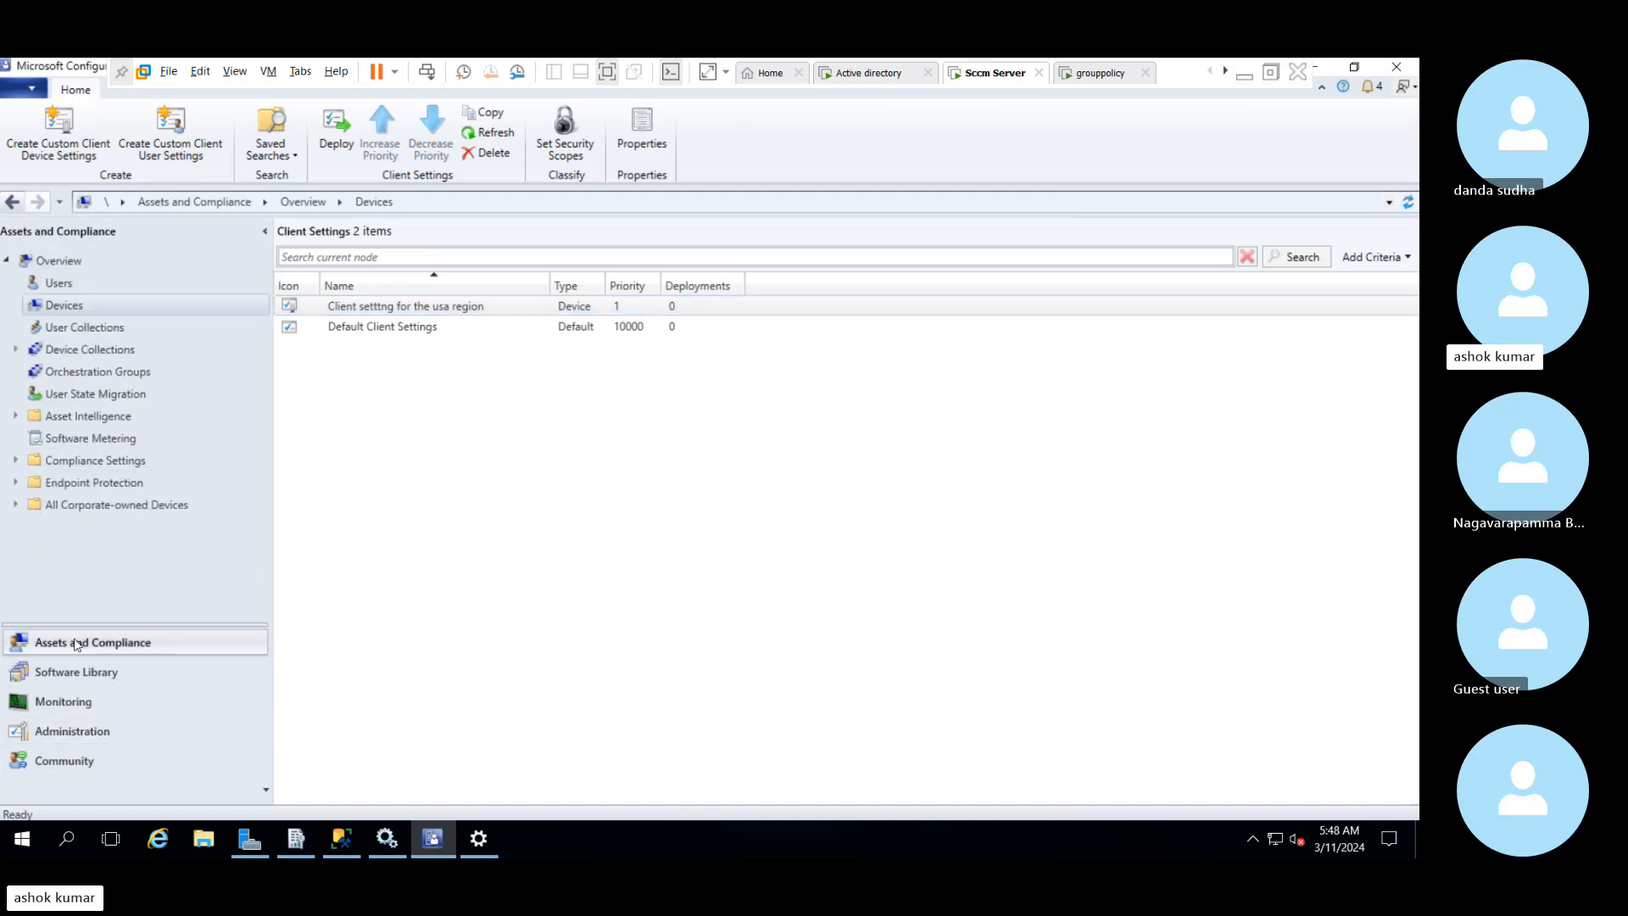
{"action": "right_click", "coordinate": [110, 350]}
{"action": "left_click", "coordinate": [129, 359]}
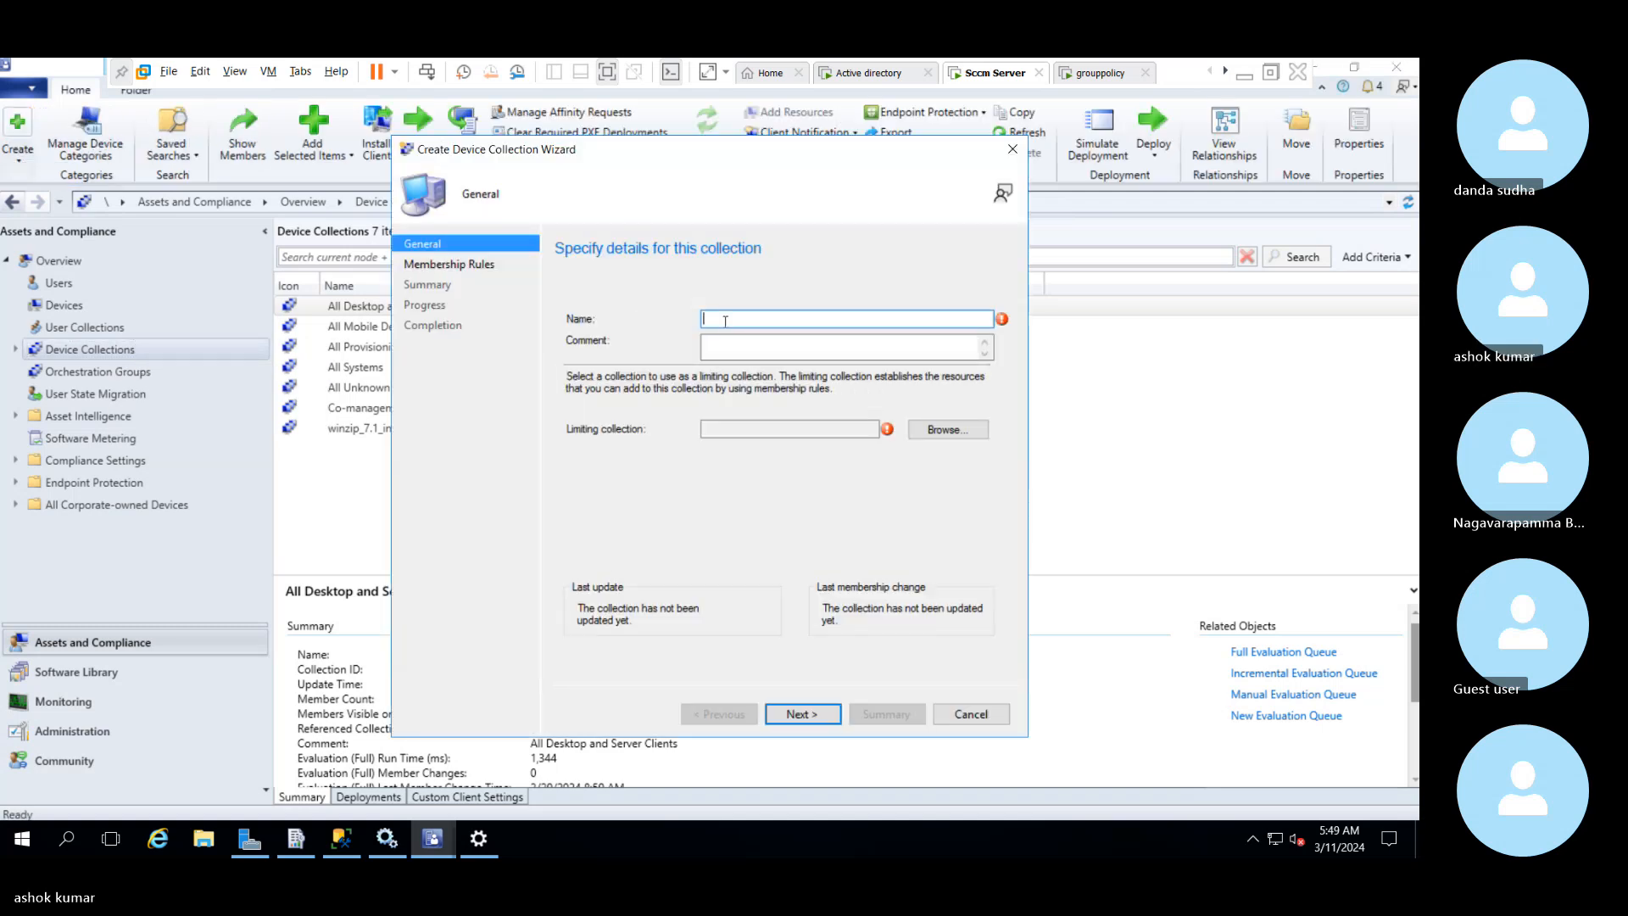
{"action": "type", "text": "Custom "}
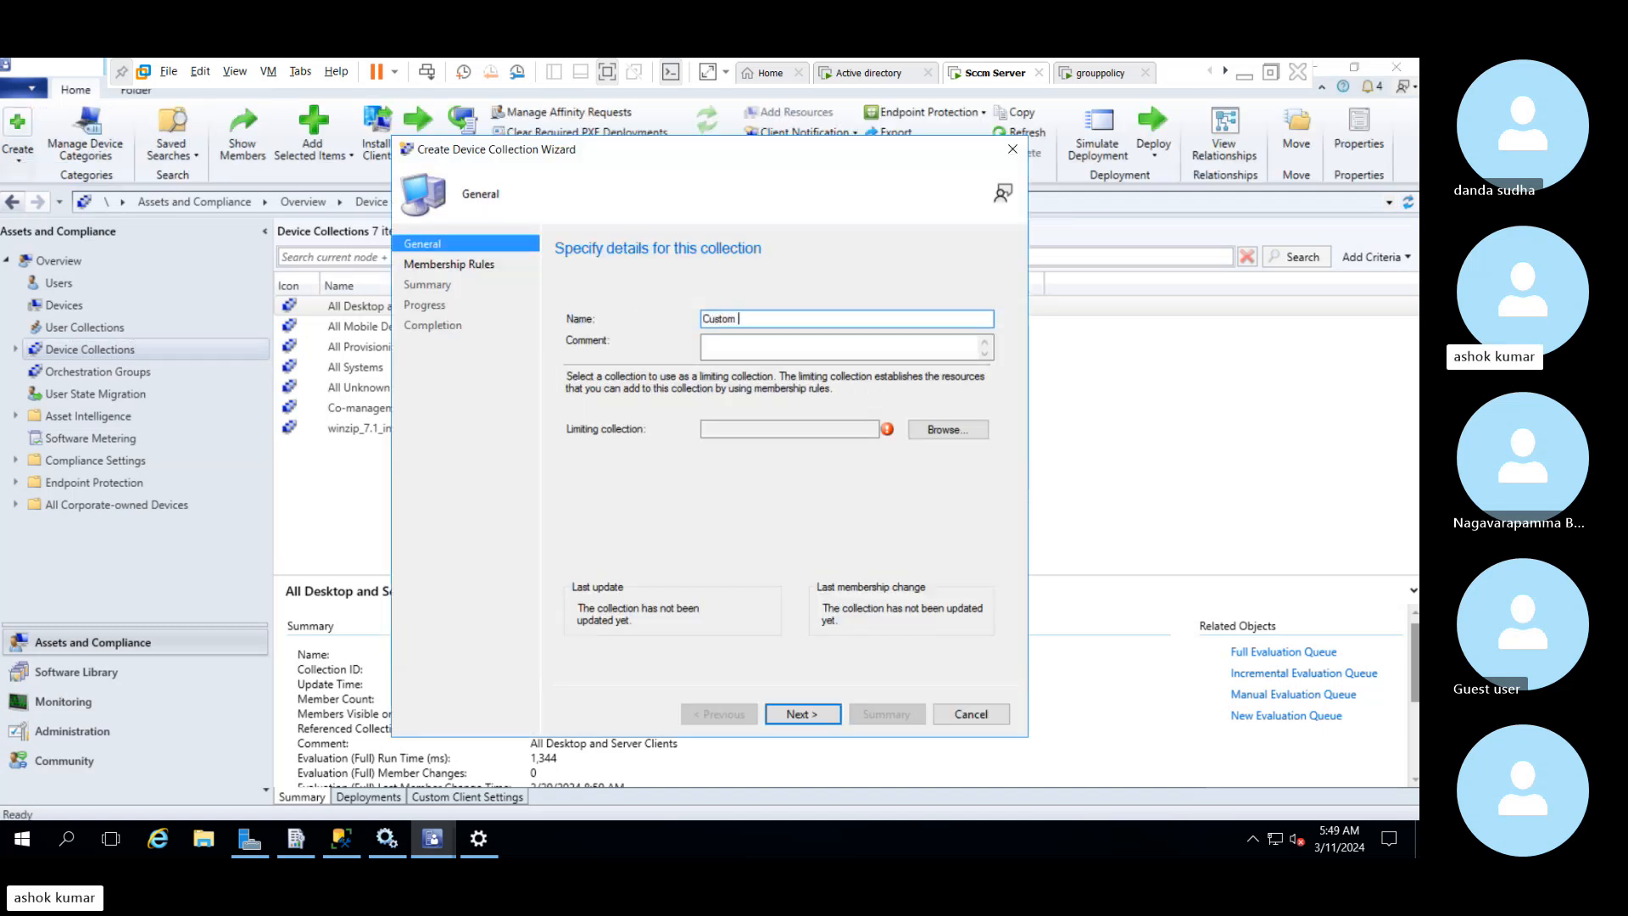
{"action": "type", "text": "client settings for software cnet"}
{"action": "key", "text": "BackSpace"}
{"action": "key", "text": "BackSpace"}
{"action": "type", "text": "en"}
Limit the new collection to All Systems and finish creating it without membership rules
{"action": "left_click", "coordinate": [936, 431]}
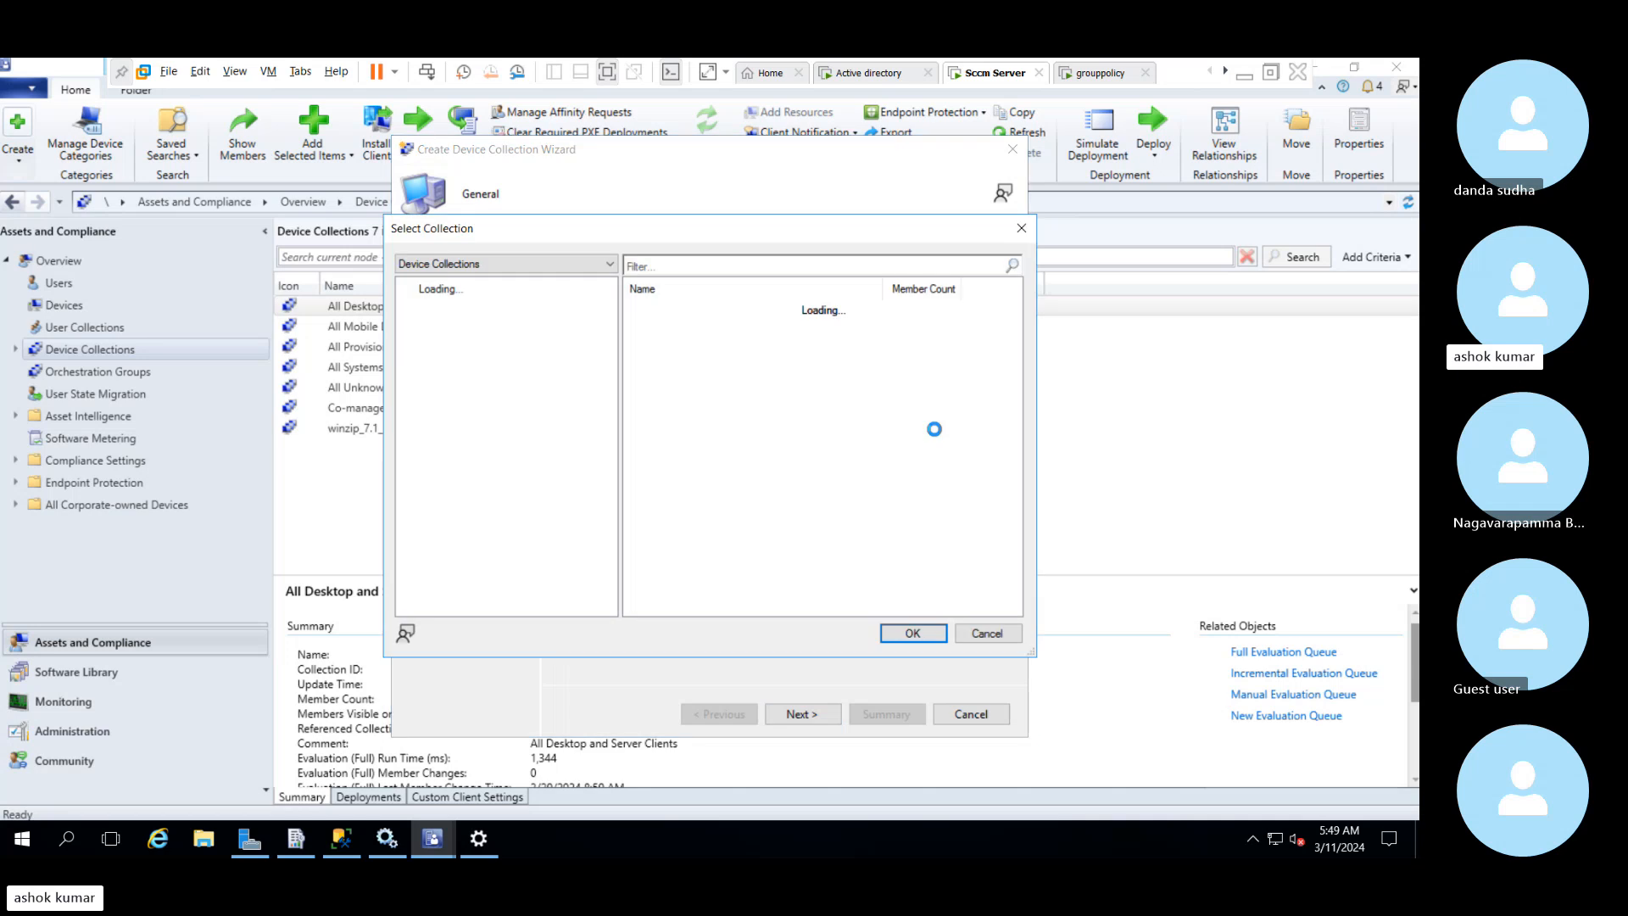
{"action": "left_click", "coordinate": [691, 356]}
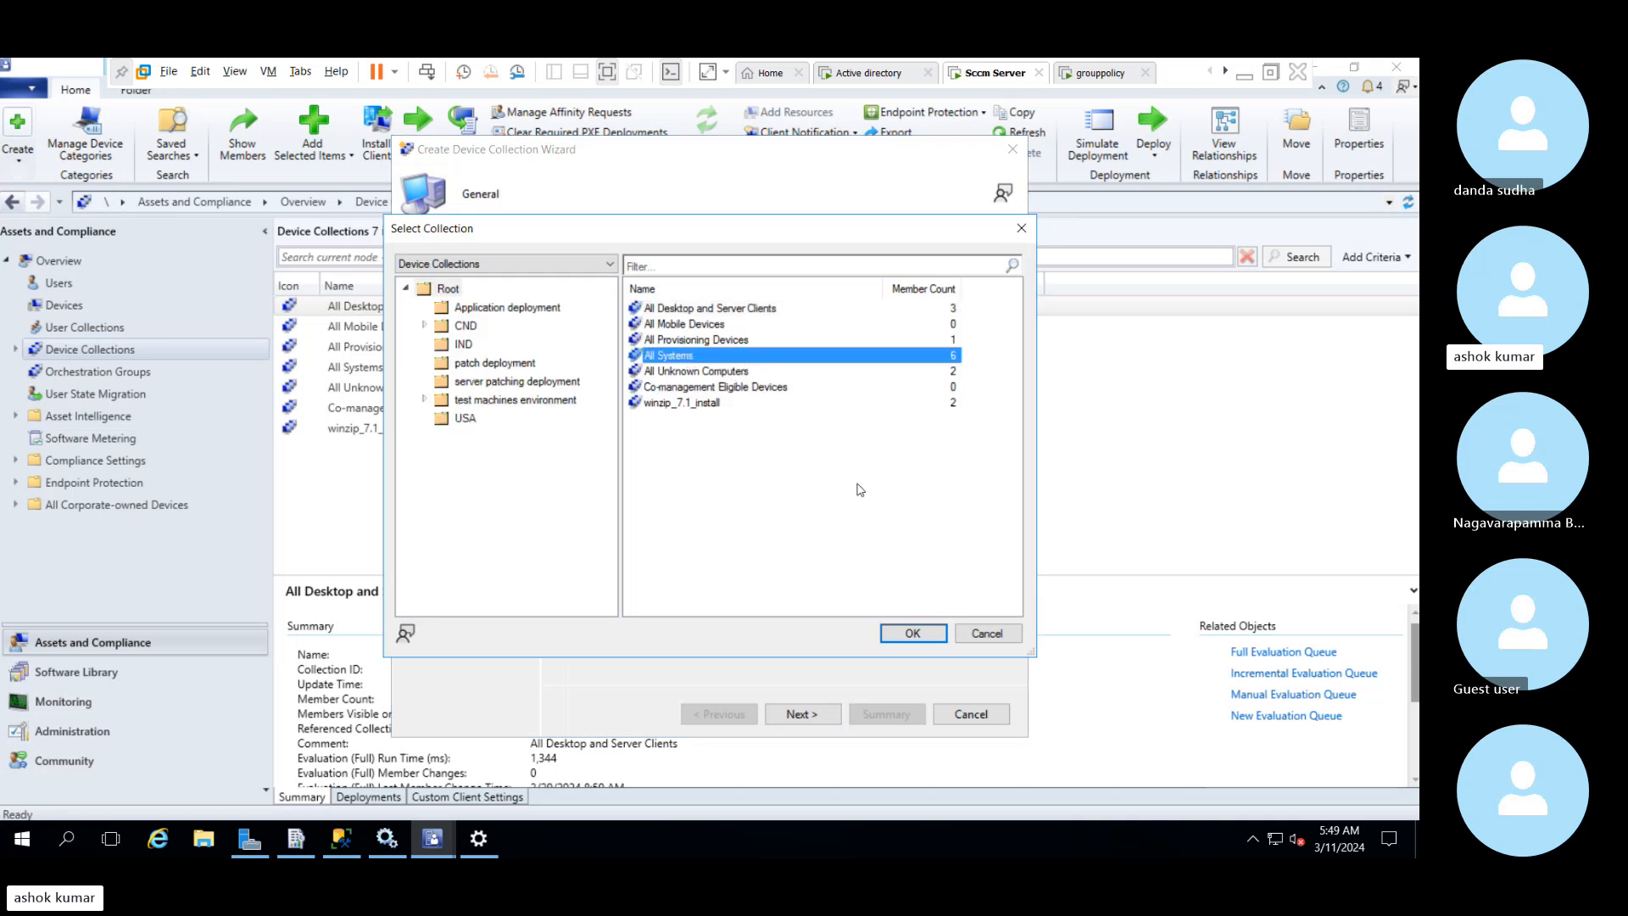
{"action": "left_click", "coordinate": [912, 634]}
{"action": "left_click", "coordinate": [820, 713]}
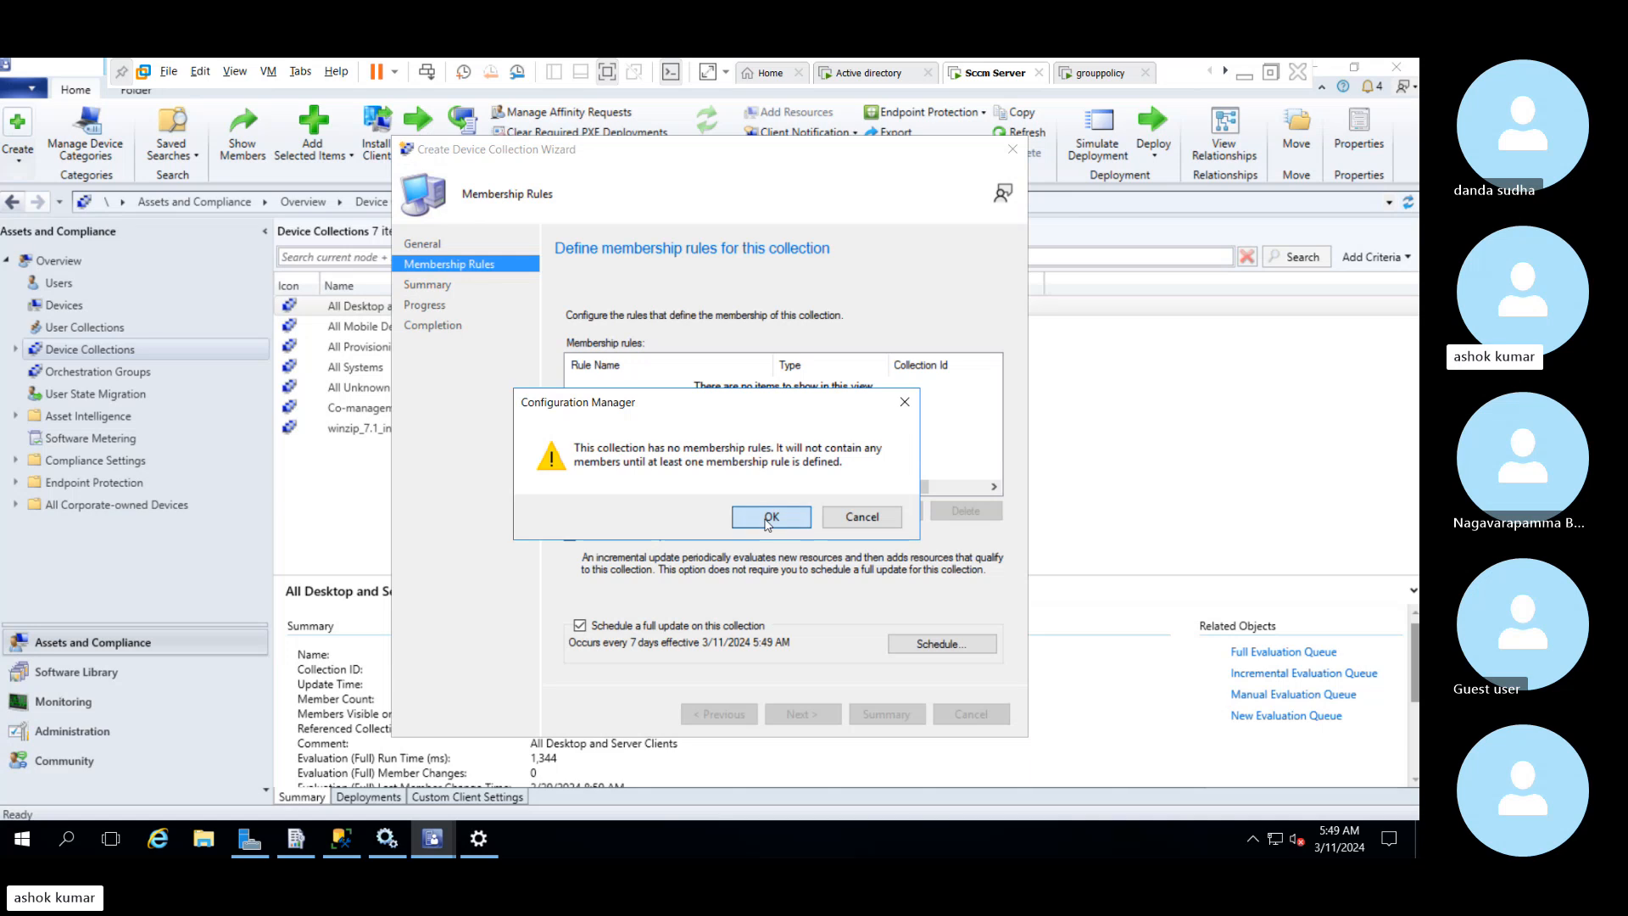
{"action": "left_click", "coordinate": [772, 516]}
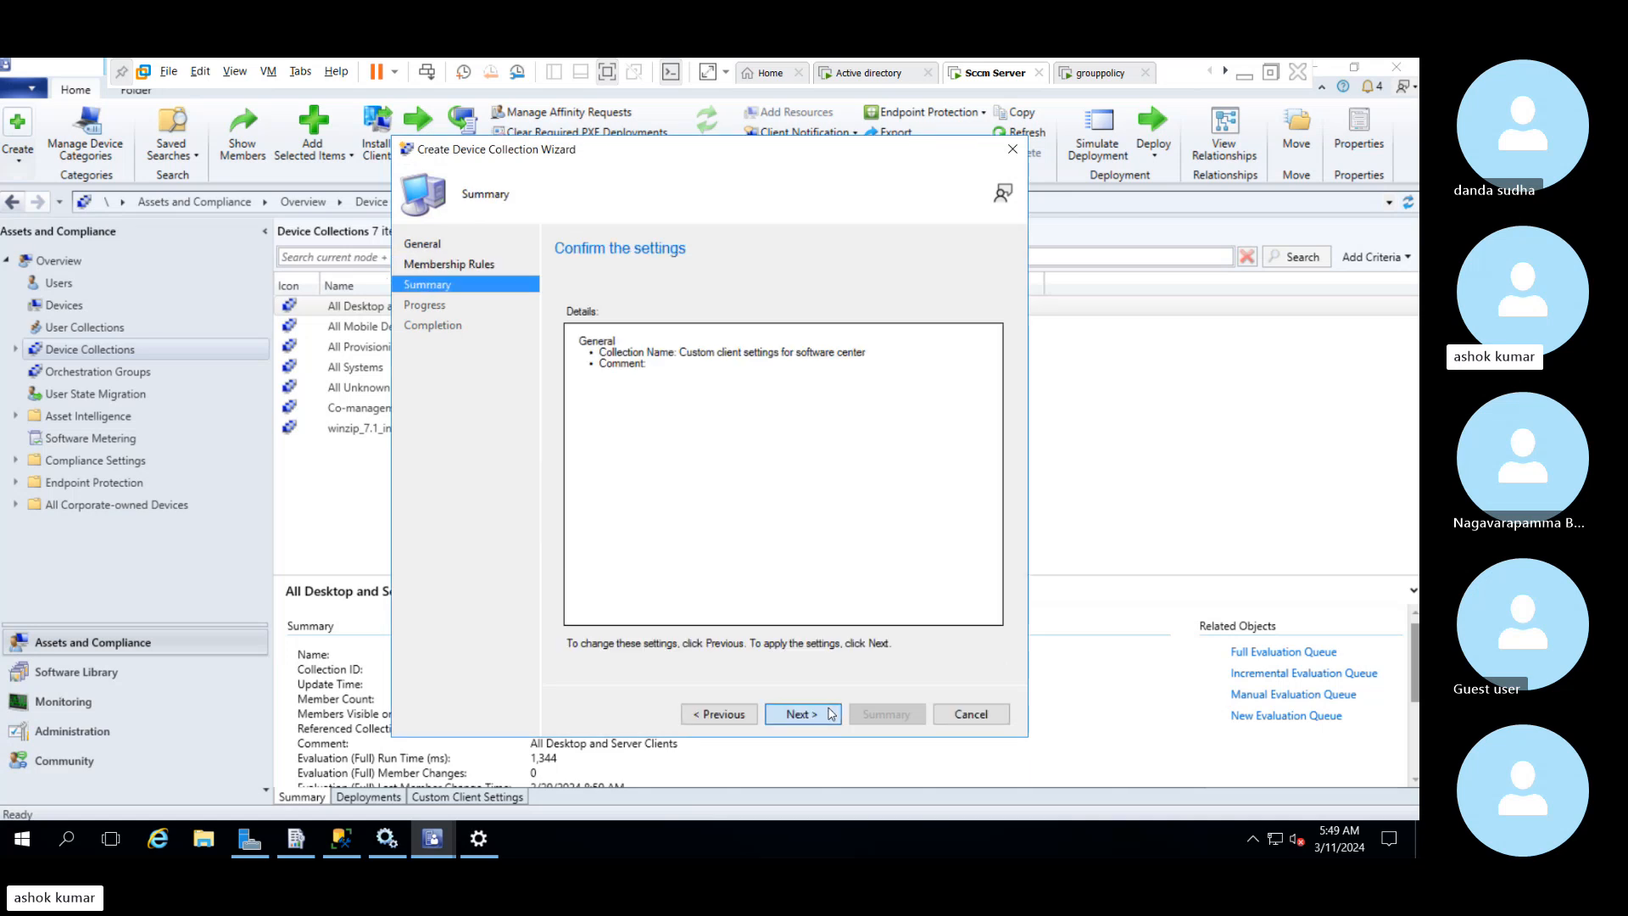
{"action": "left_click", "coordinate": [801, 713]}
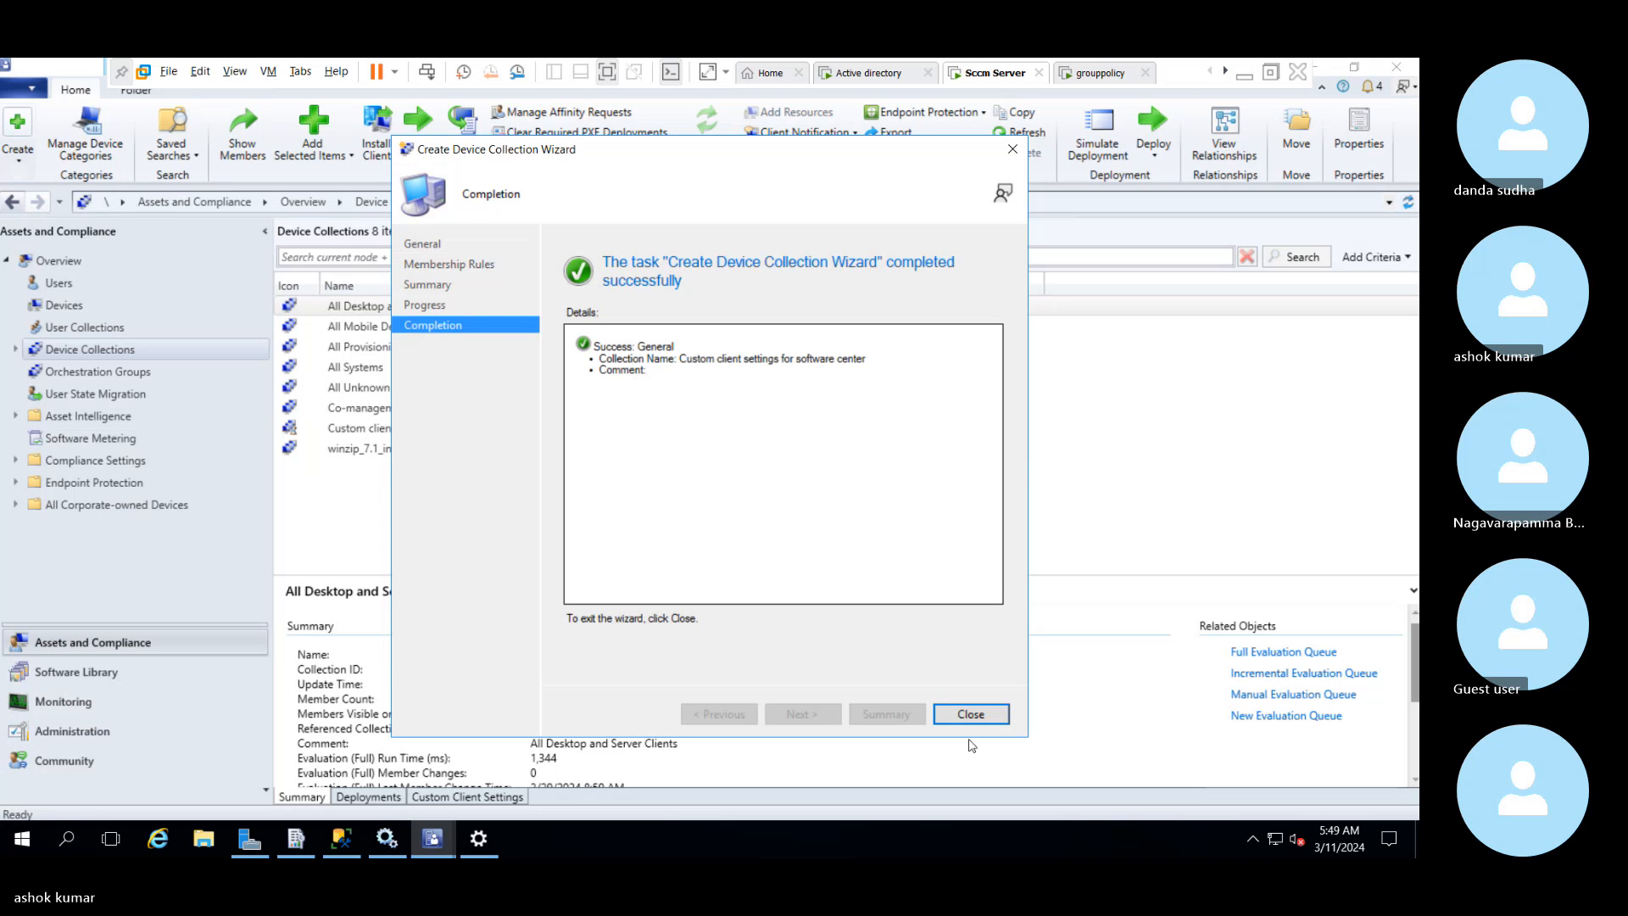
{"action": "left_click", "coordinate": [970, 714]}
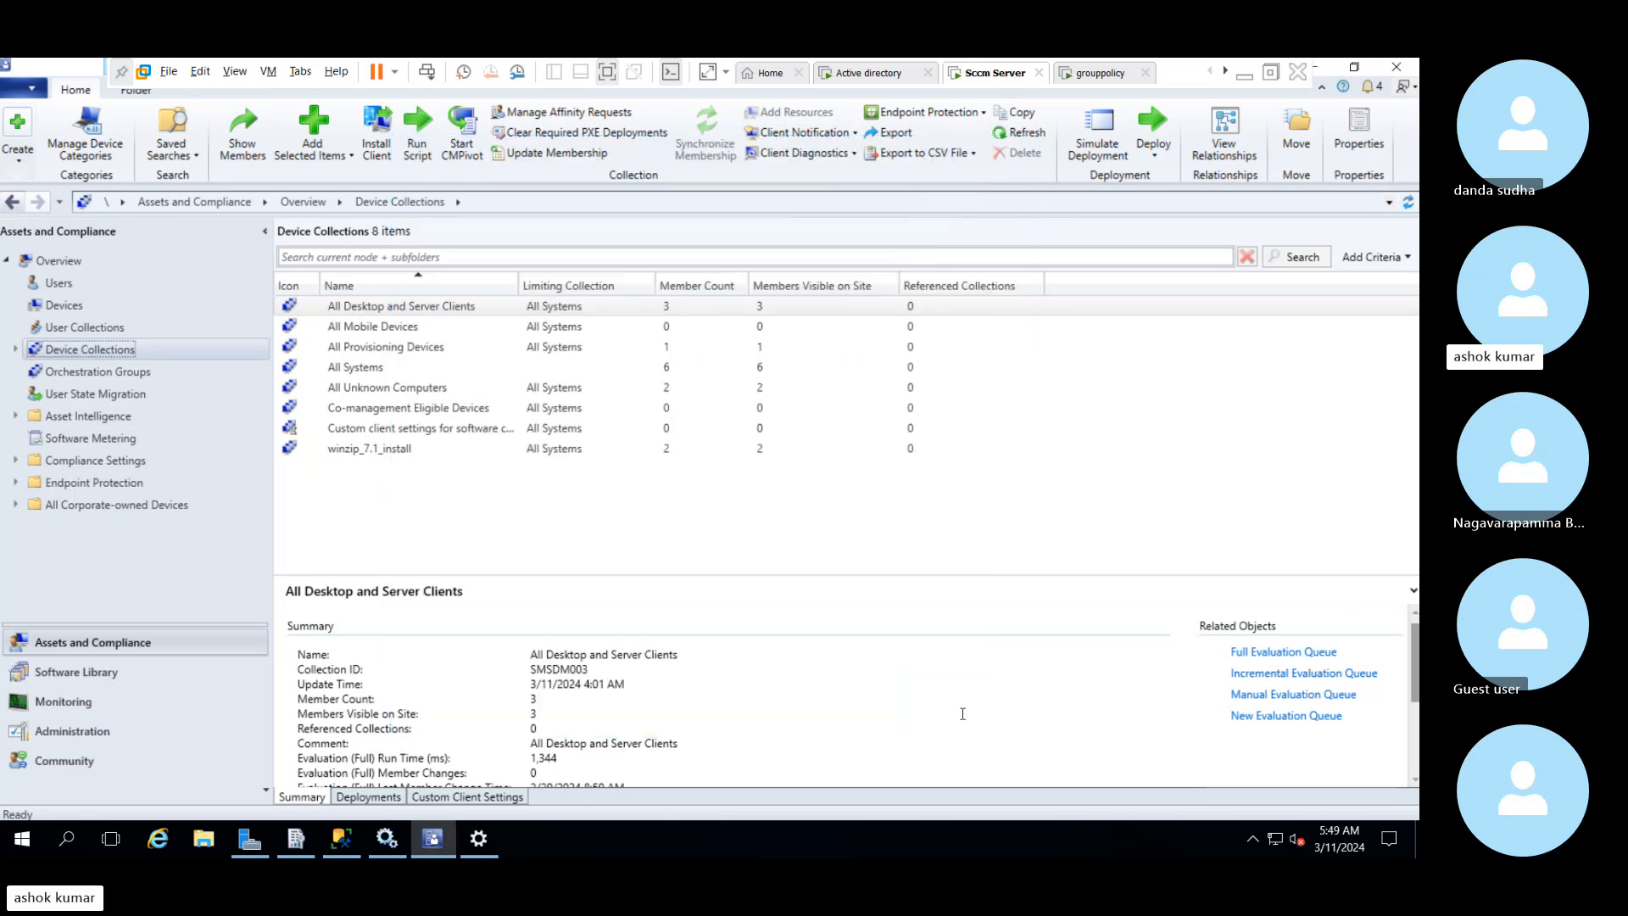
Search resources for "win" and add WIN-2SF4FTOVKH3 to the "Custom client settings for software center" collection
{"action": "left_click", "coordinate": [467, 431]}
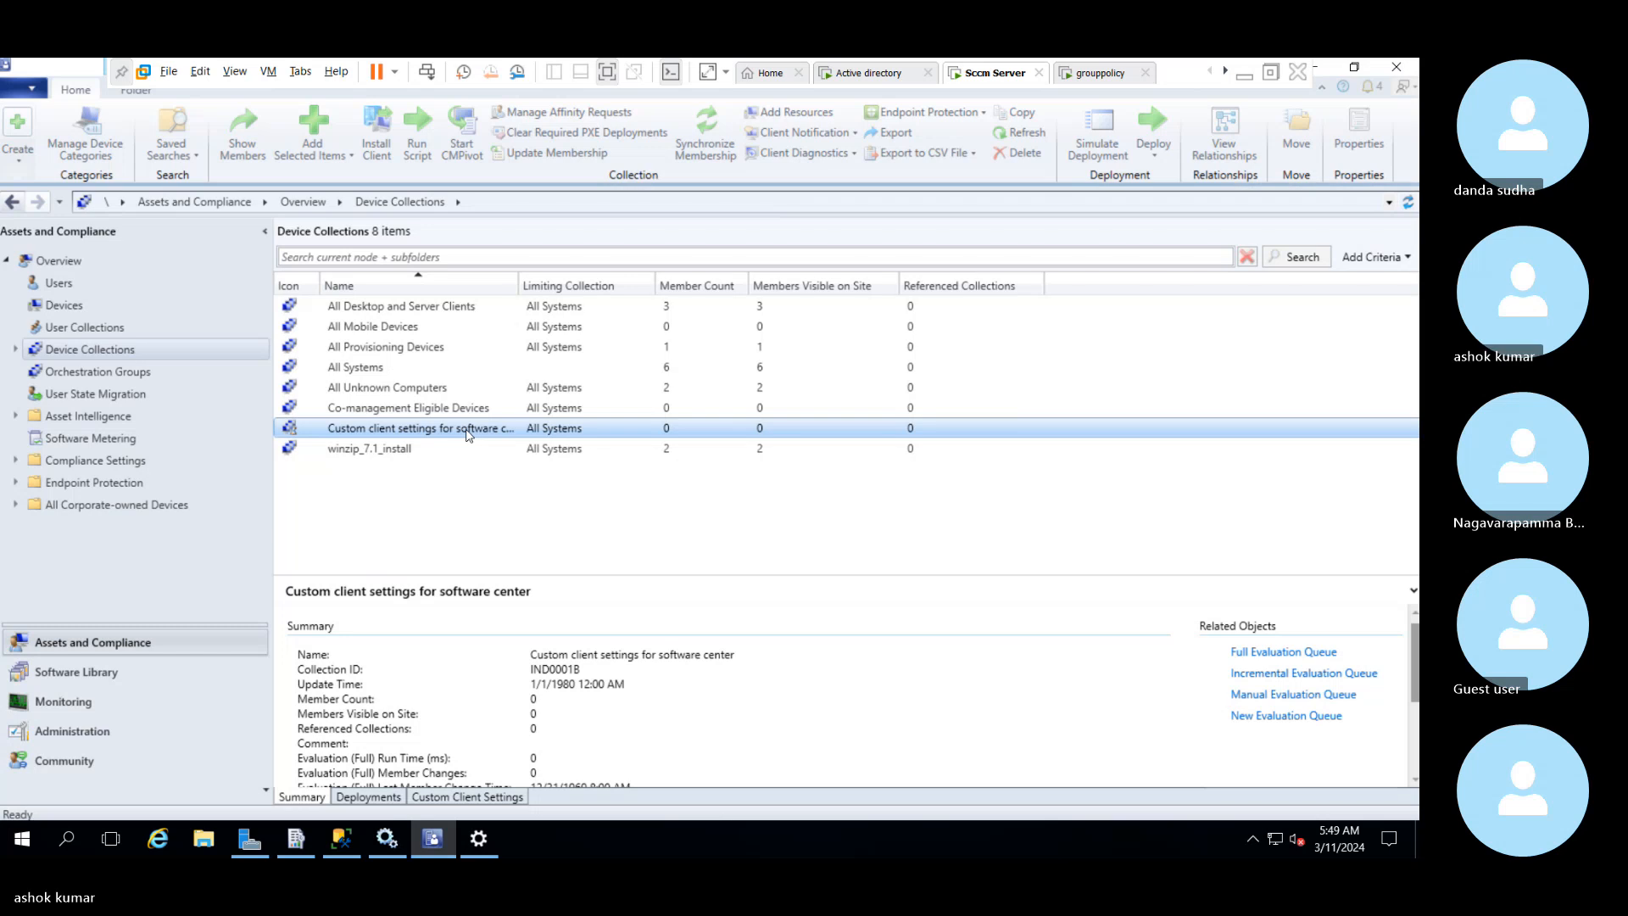
{"action": "right_click", "coordinate": [467, 431]}
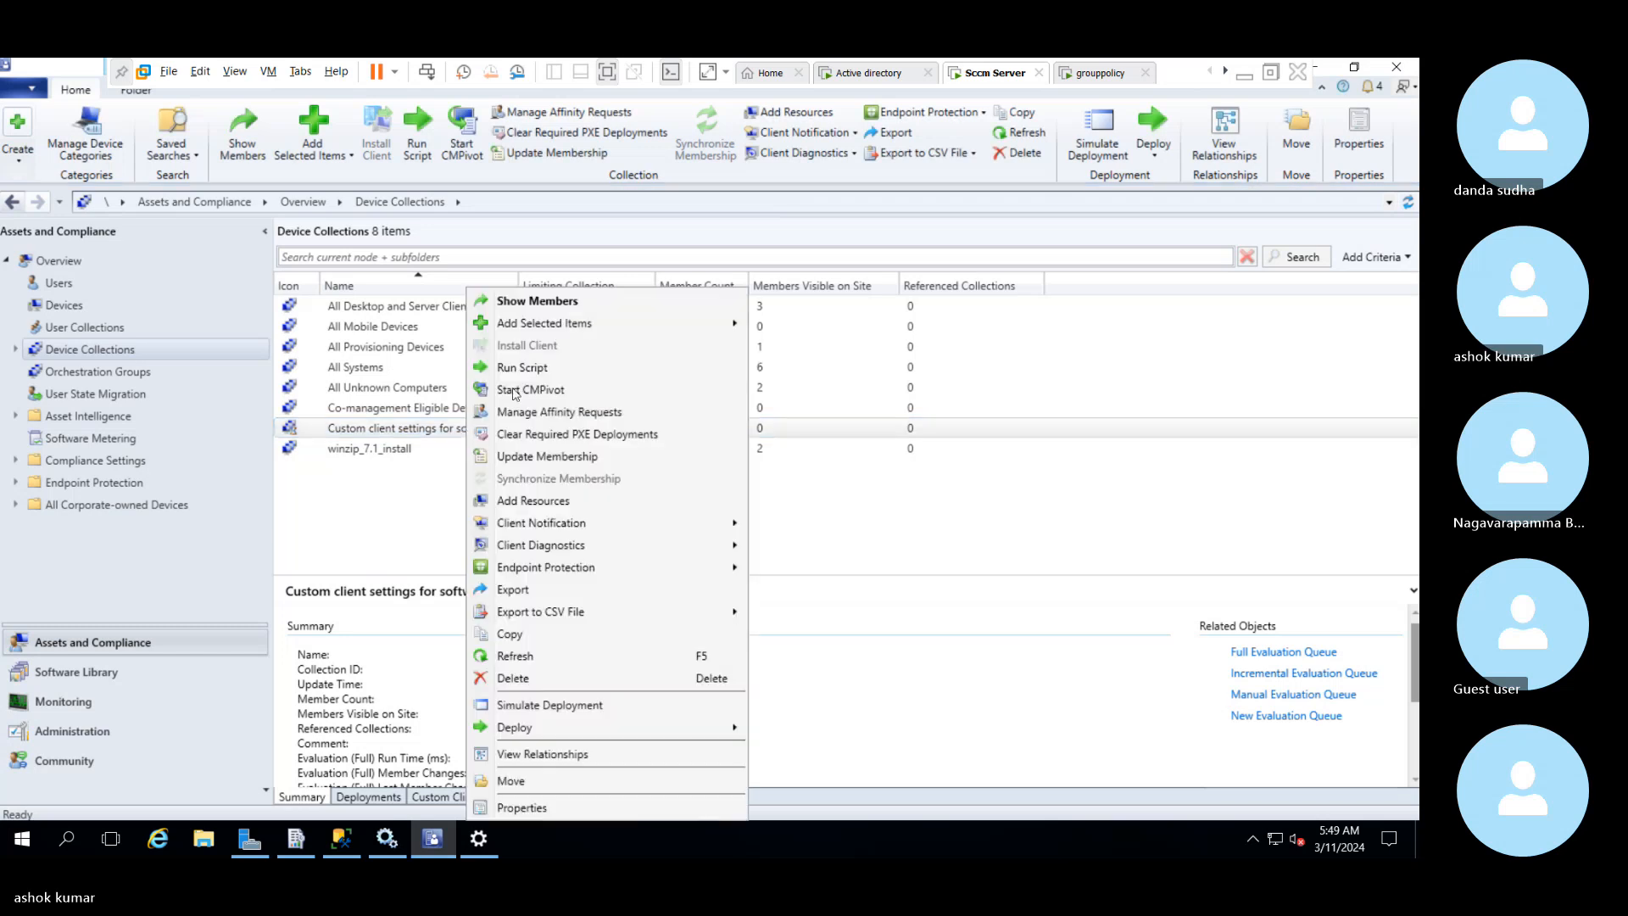
{"action": "left_click", "coordinate": [539, 497]}
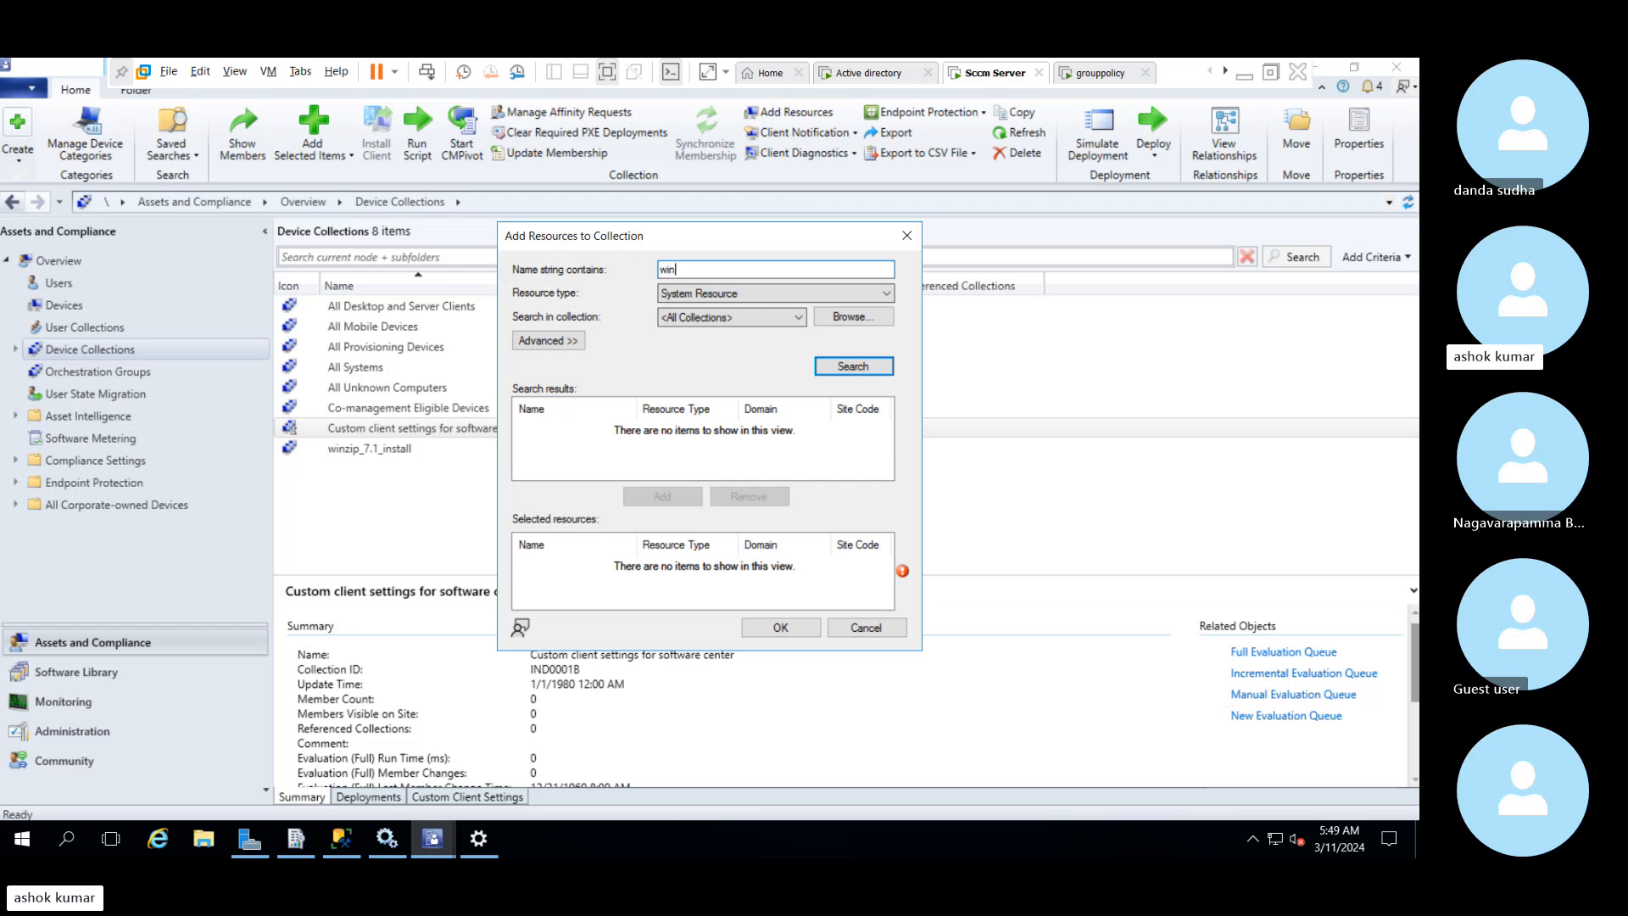
{"action": "left_click", "coordinate": [849, 366]}
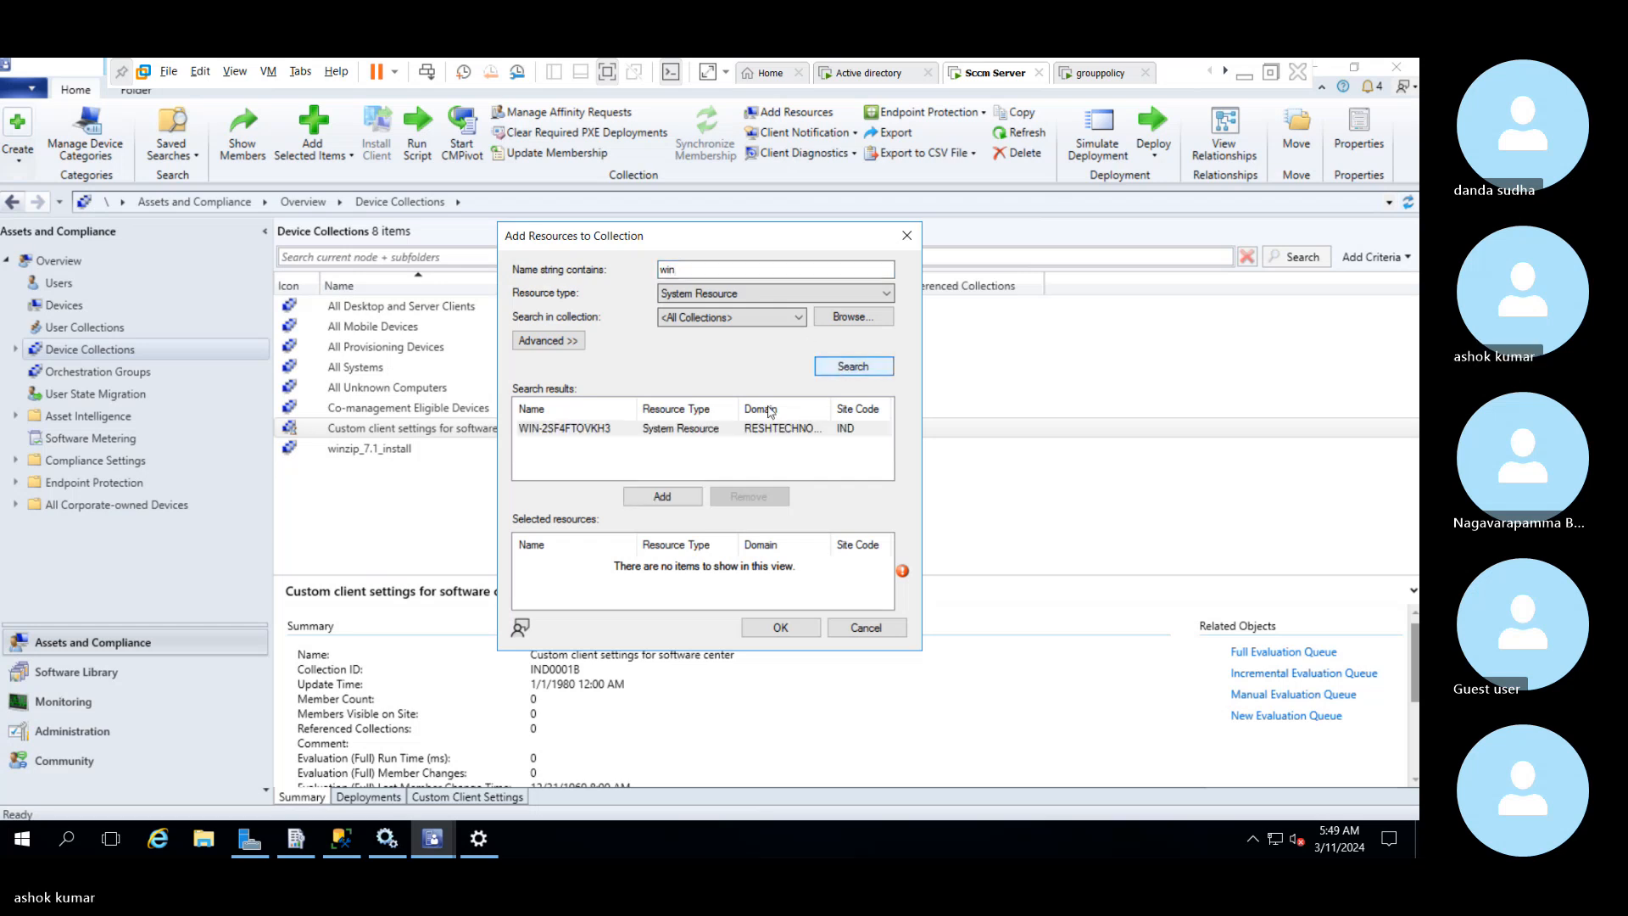
{"action": "left_click", "coordinate": [720, 429]}
{"action": "left_click", "coordinate": [691, 493]}
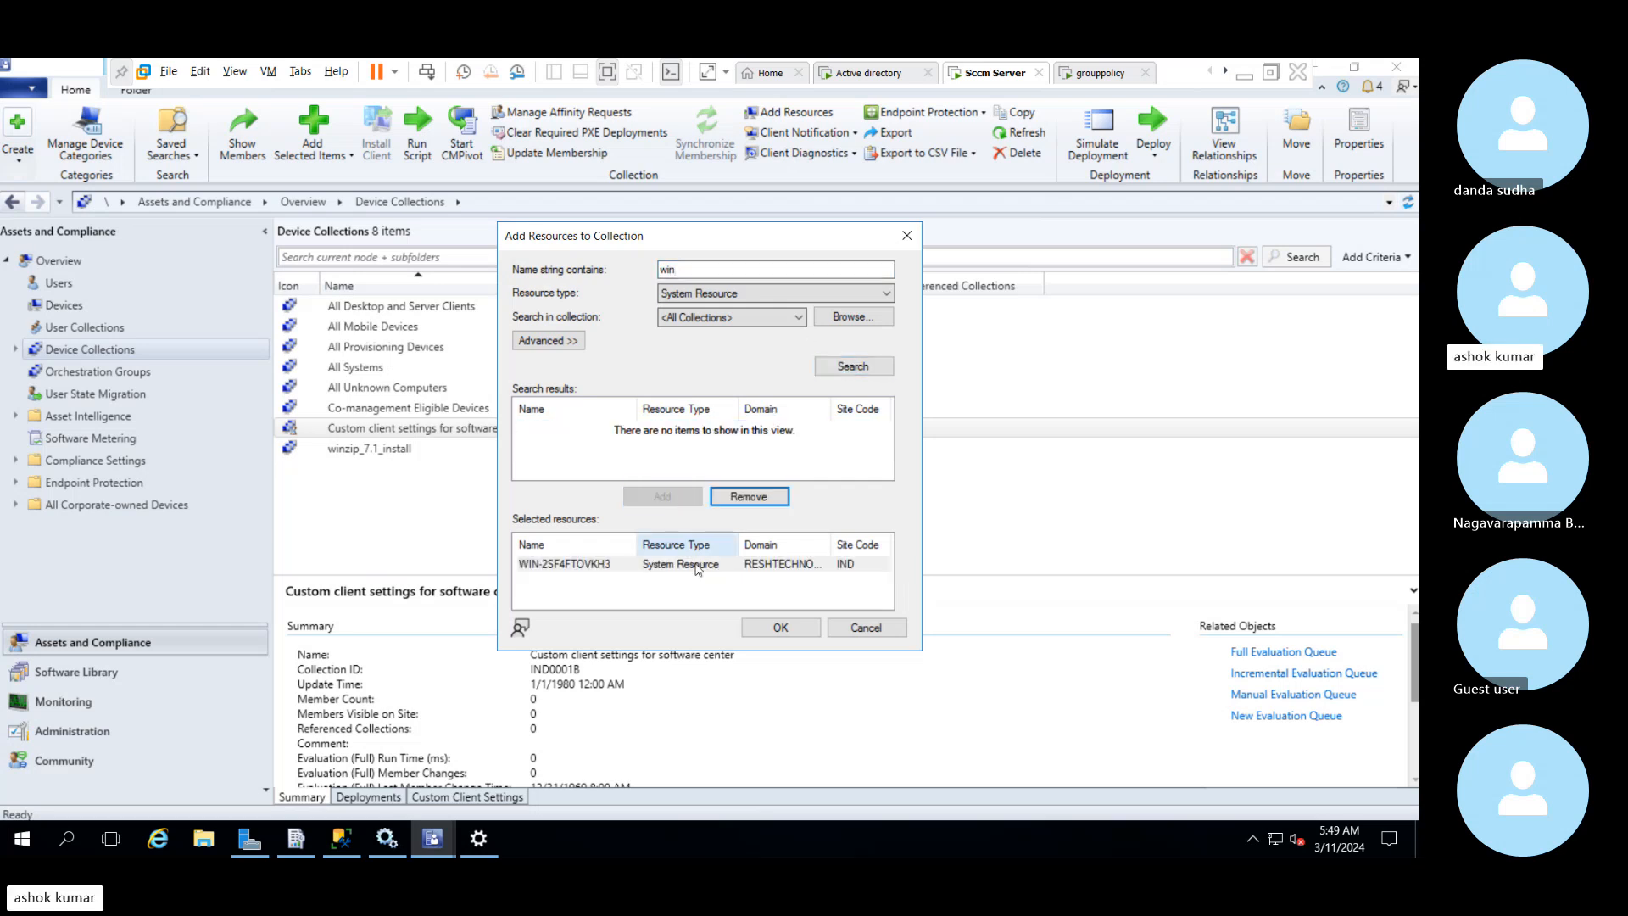
{"action": "left_click", "coordinate": [692, 566]}
{"action": "left_click", "coordinate": [776, 627]}
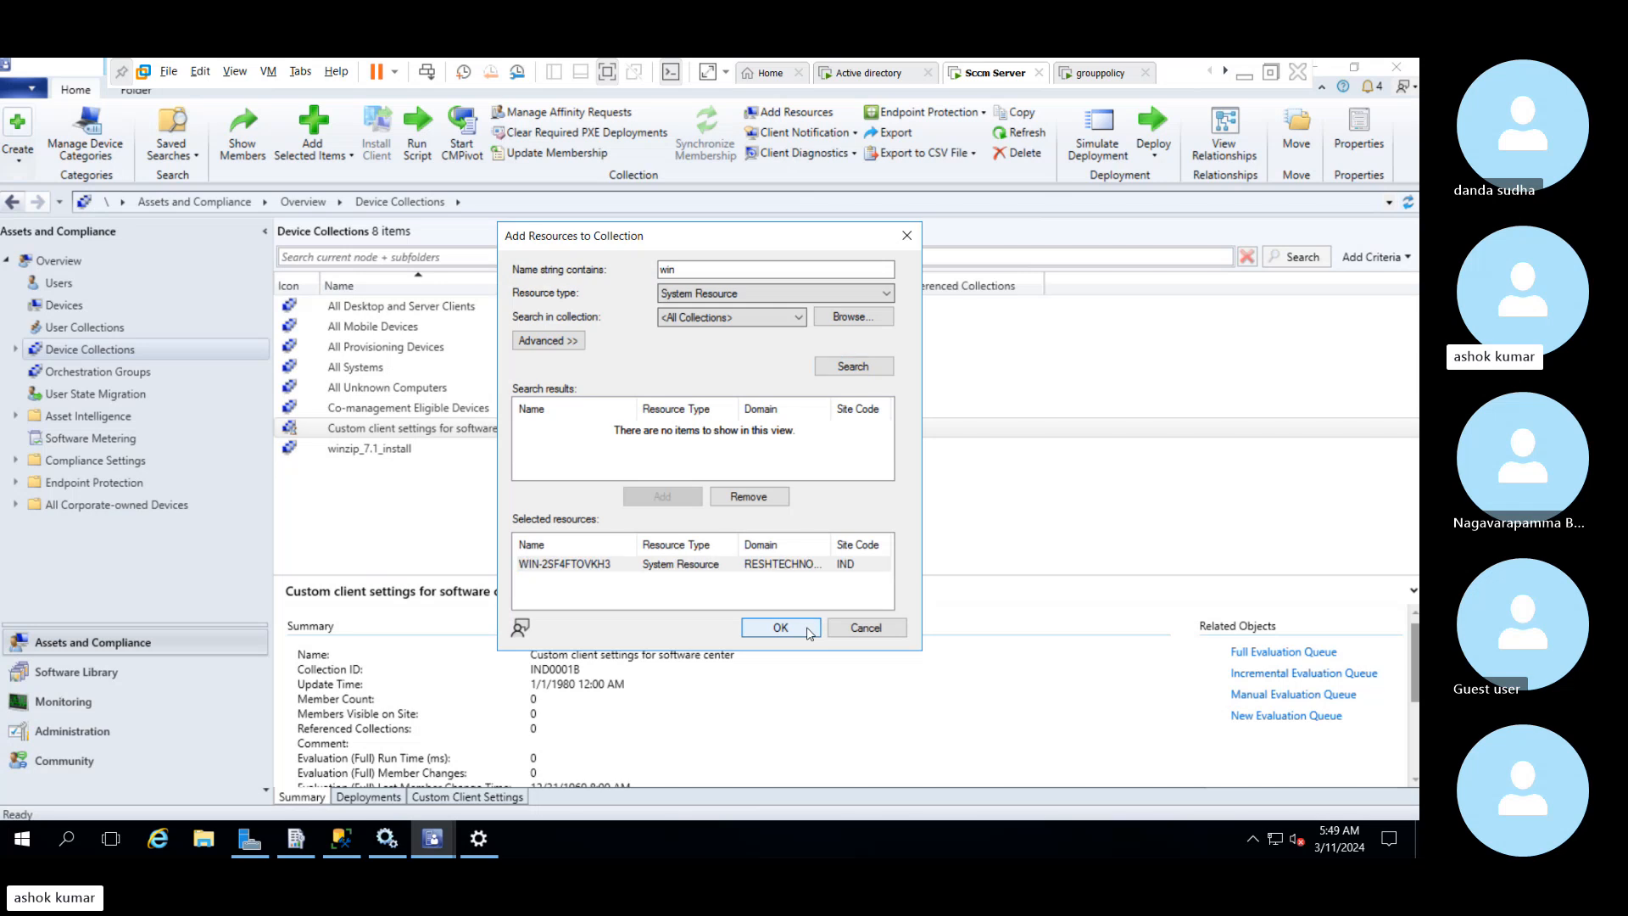
Update the membership of the "Custom client settings for software center" collection and widen the list's Name column
{"action": "right_click", "coordinate": [670, 428]}
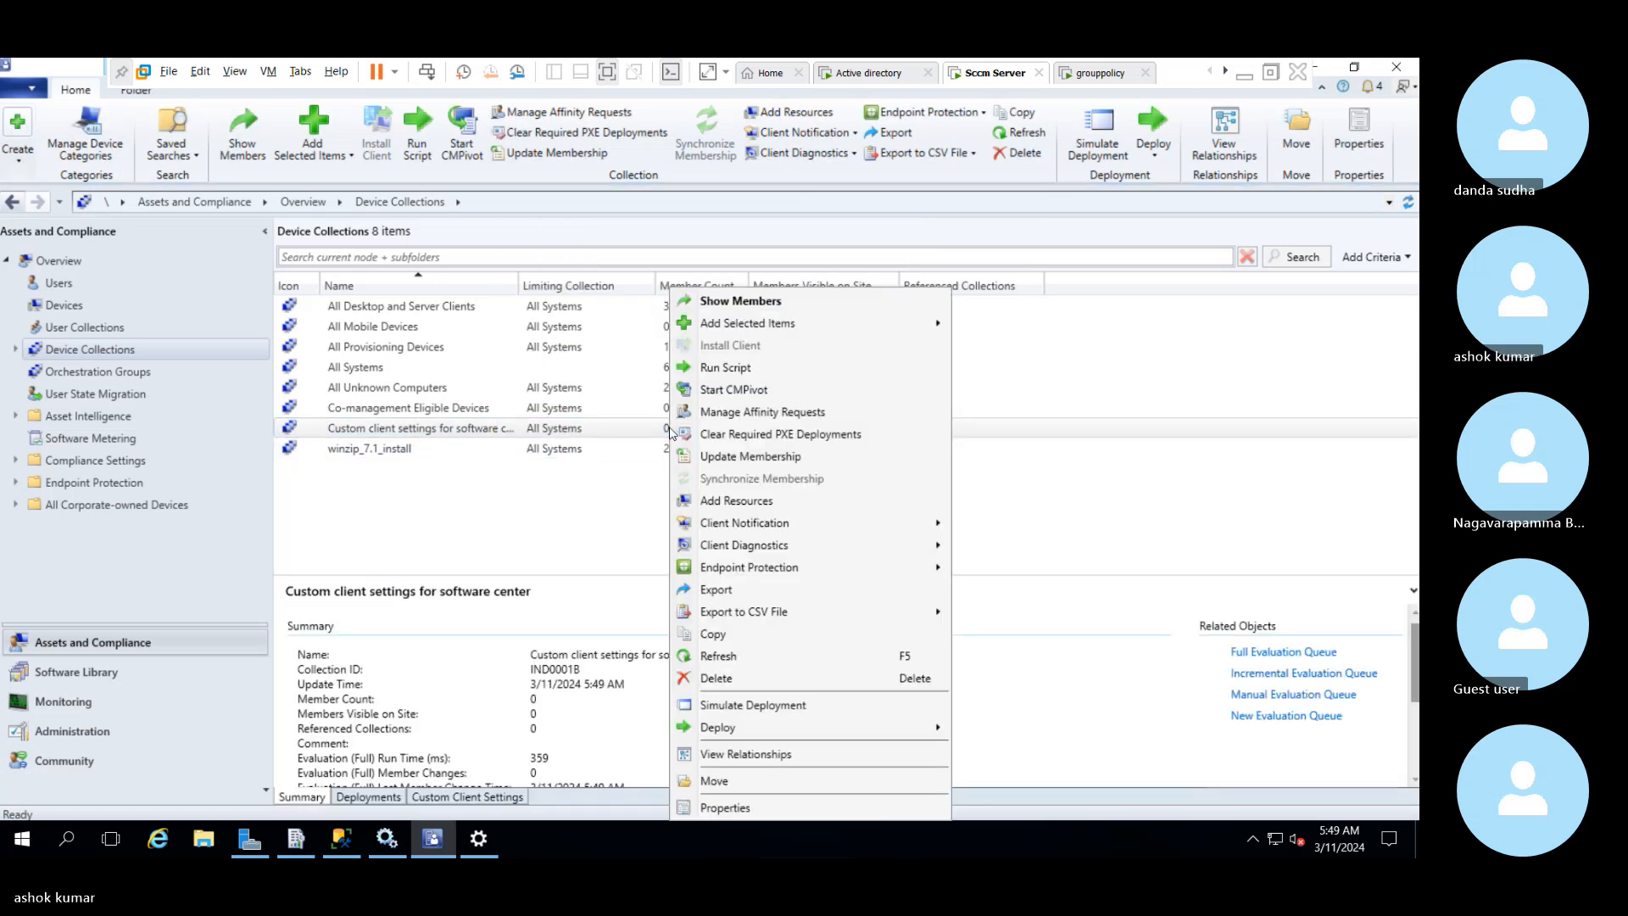
{"action": "left_click", "coordinate": [748, 458]}
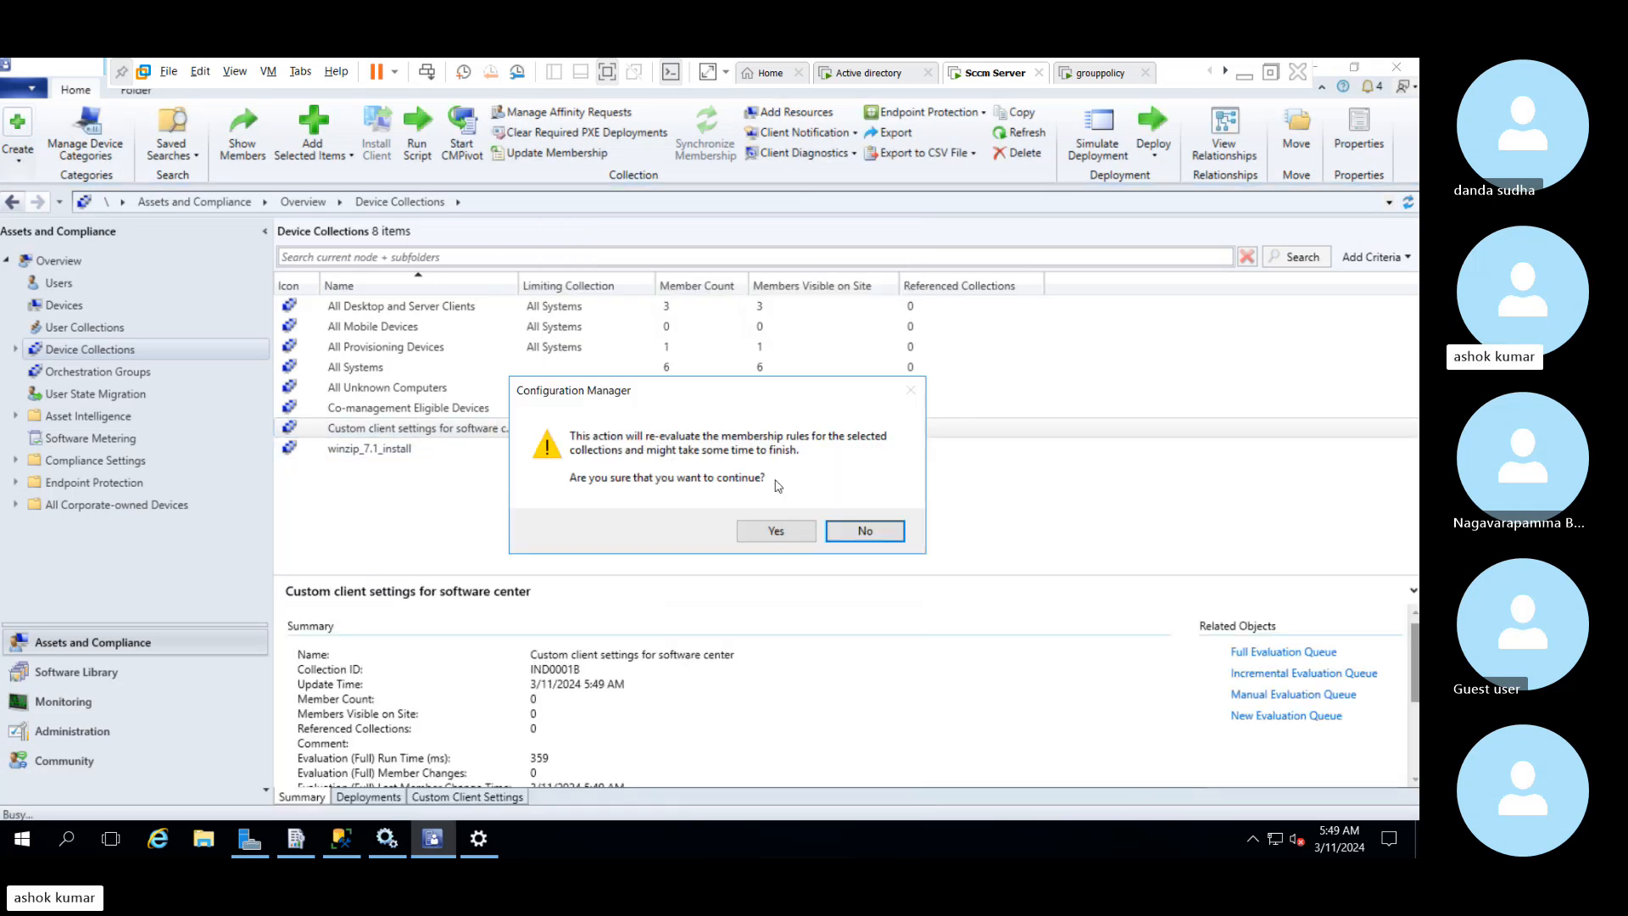
{"action": "left_click", "coordinate": [771, 531]}
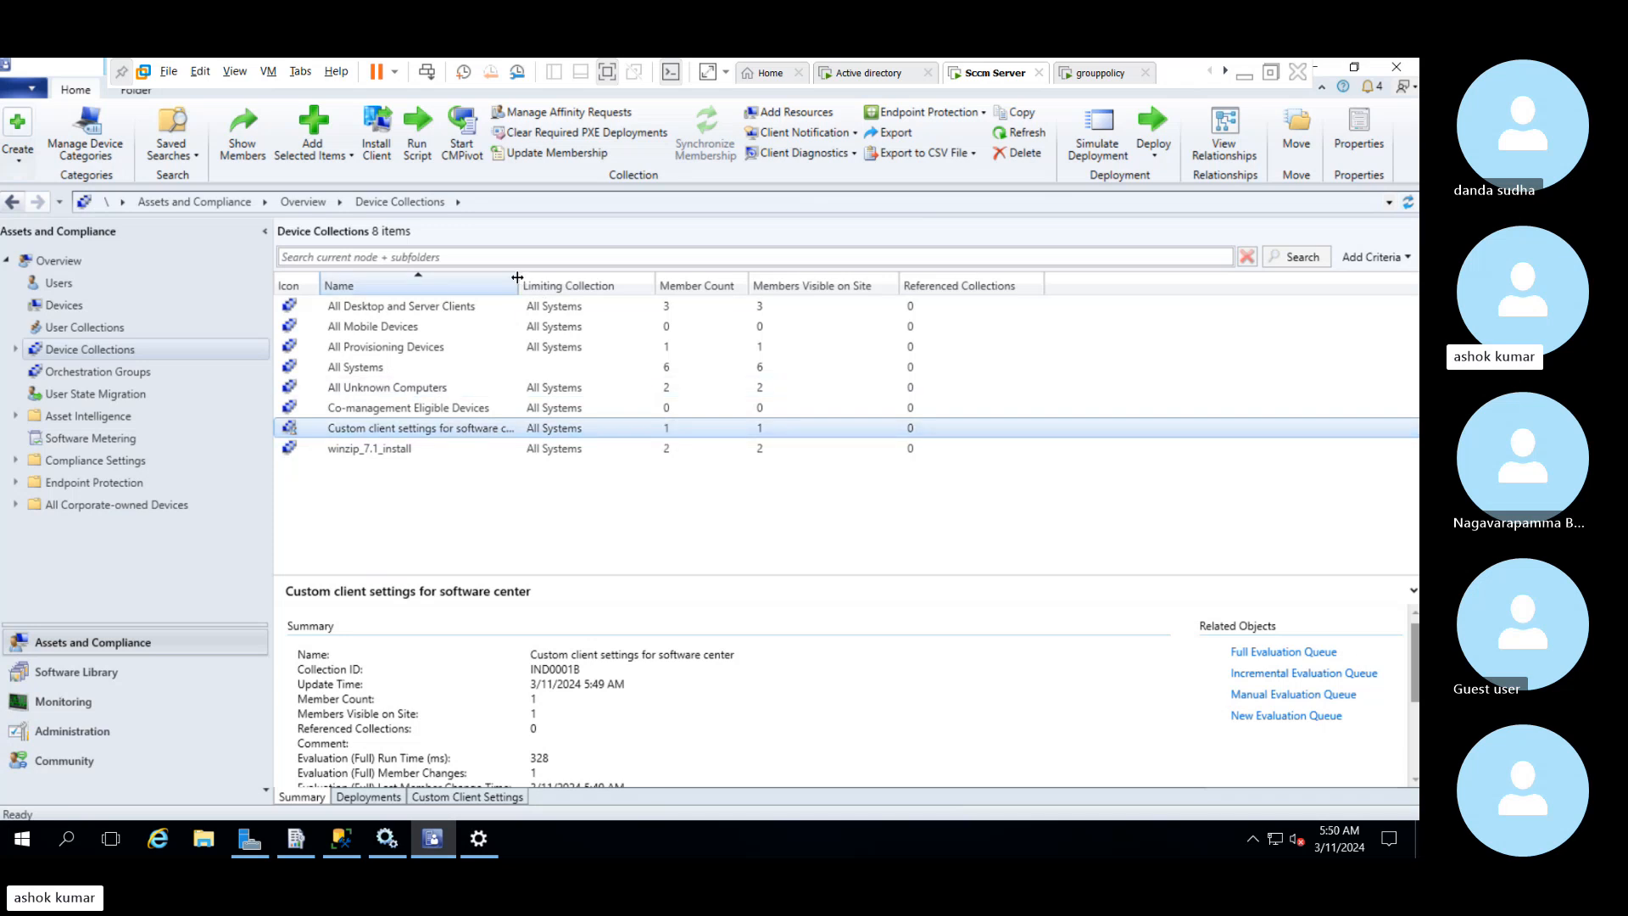
{"action": "left_click_drag", "start_coordinate": [519, 285], "coordinate": [608, 290]}
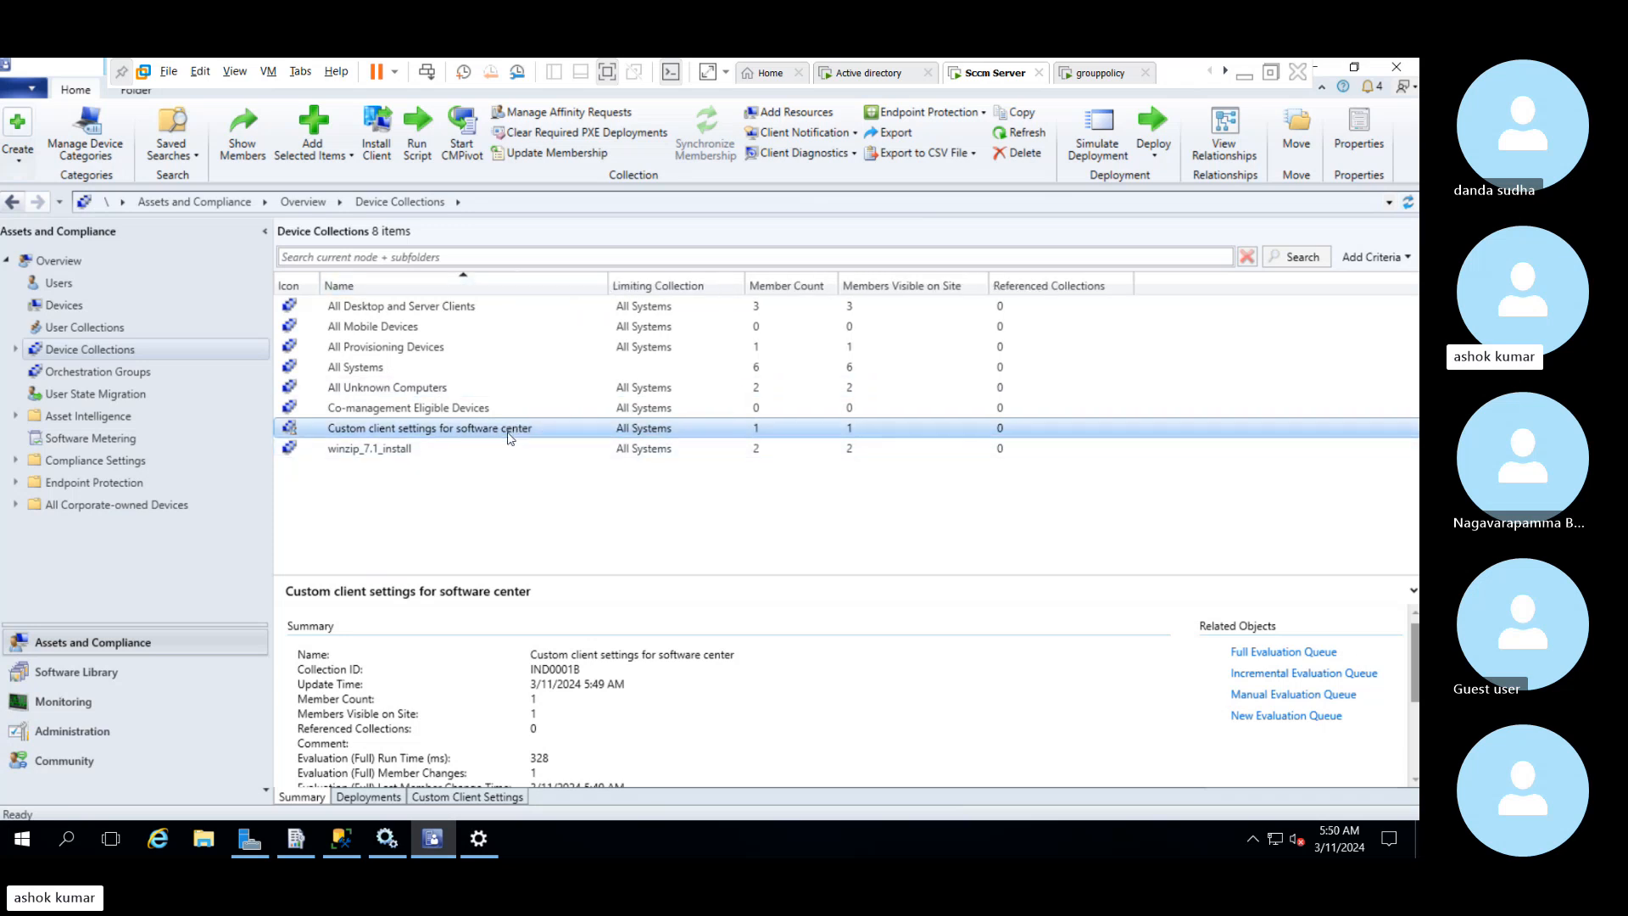
Deploy "Client setttng for the usa region" to the "Custom client settings for software center" collection
{"action": "left_click", "coordinate": [101, 727]}
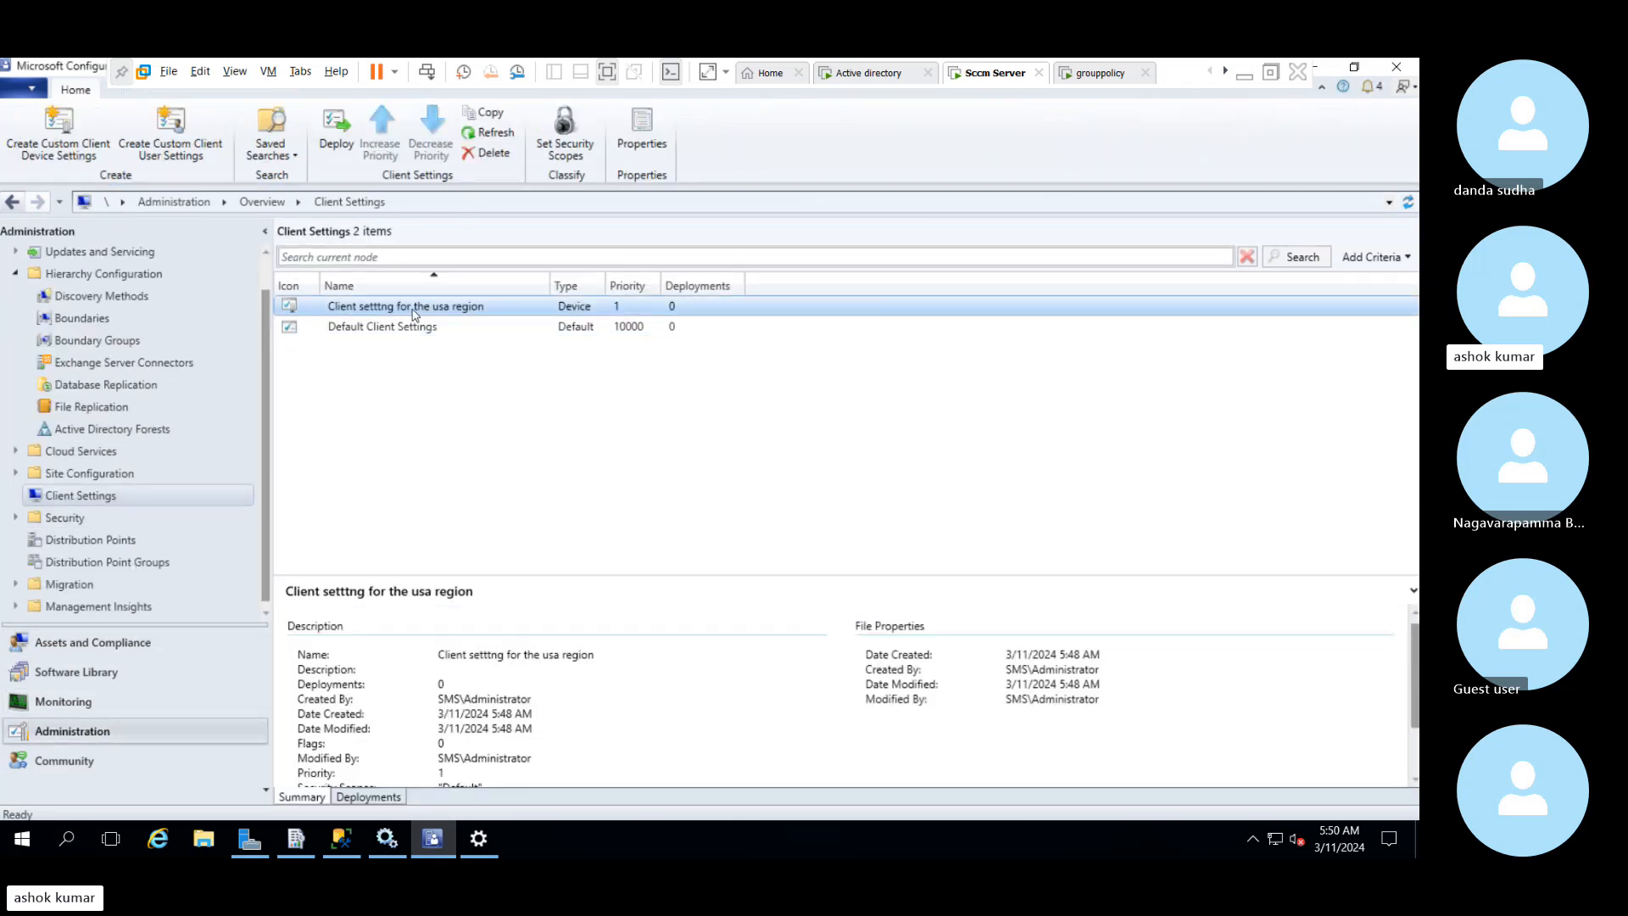
{"action": "right_click", "coordinate": [415, 311]}
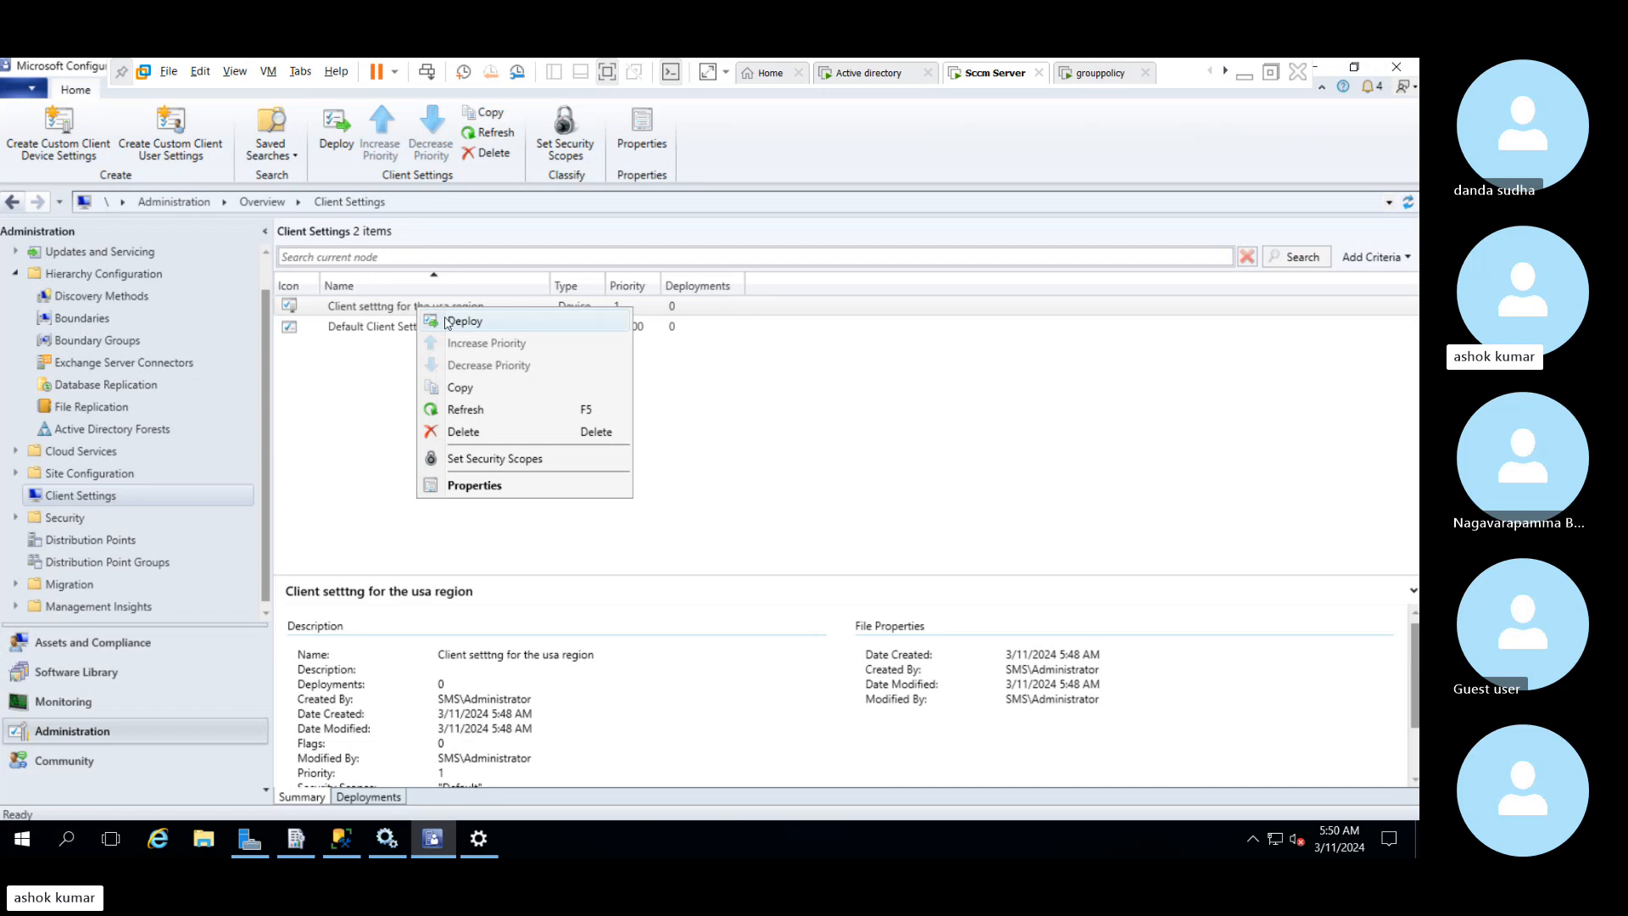
{"action": "left_click", "coordinate": [447, 322]}
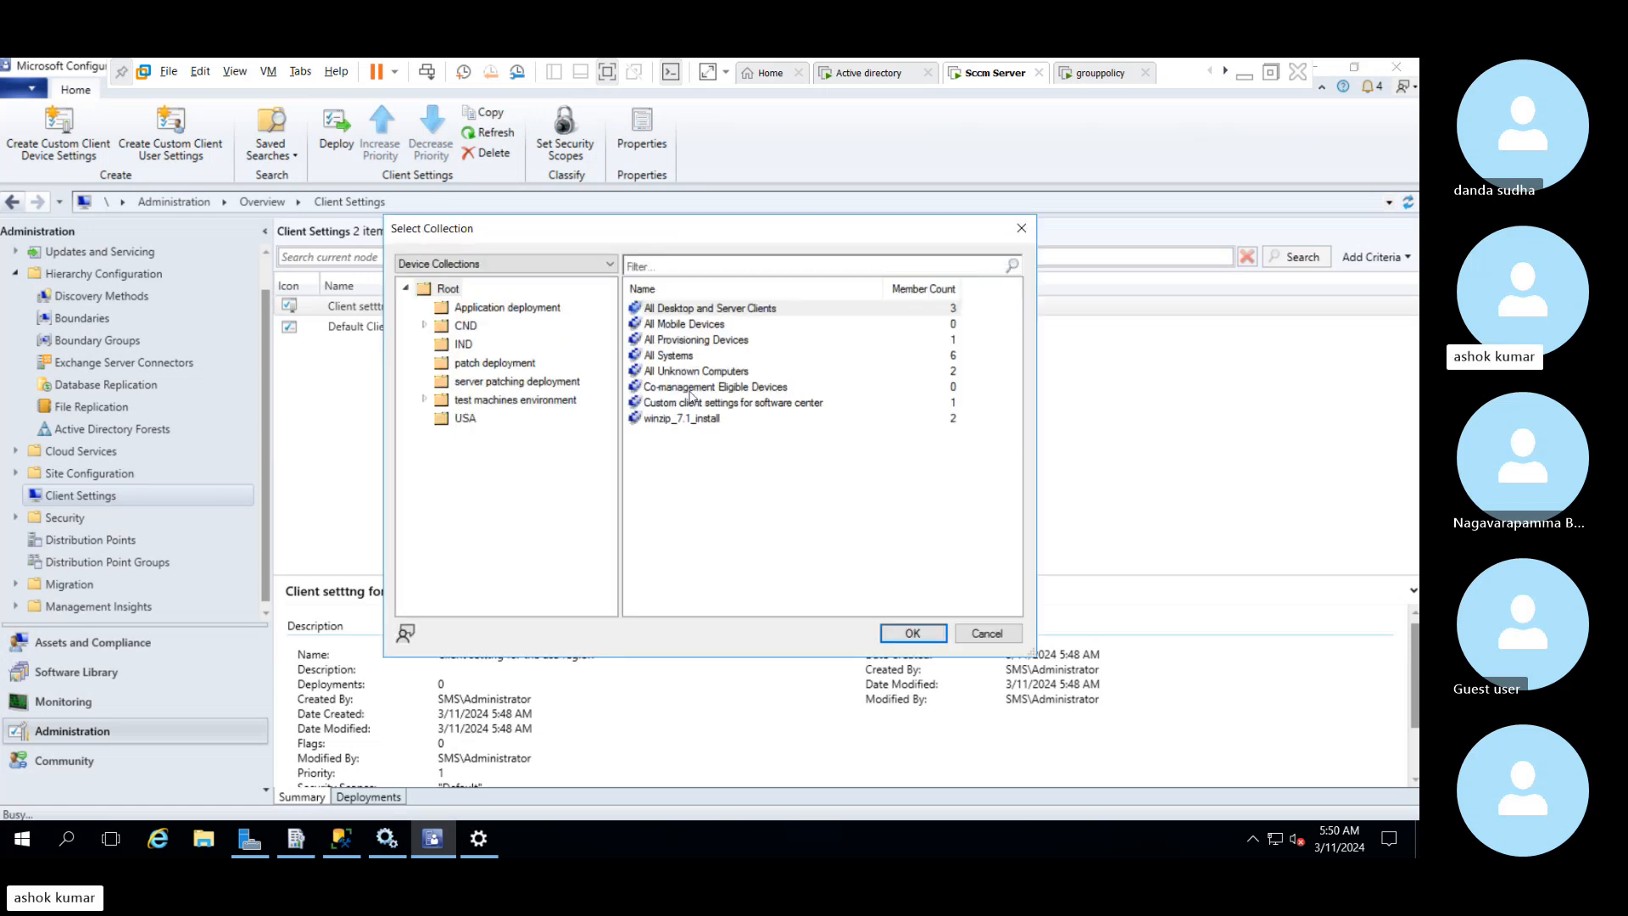
{"action": "left_click", "coordinate": [686, 404]}
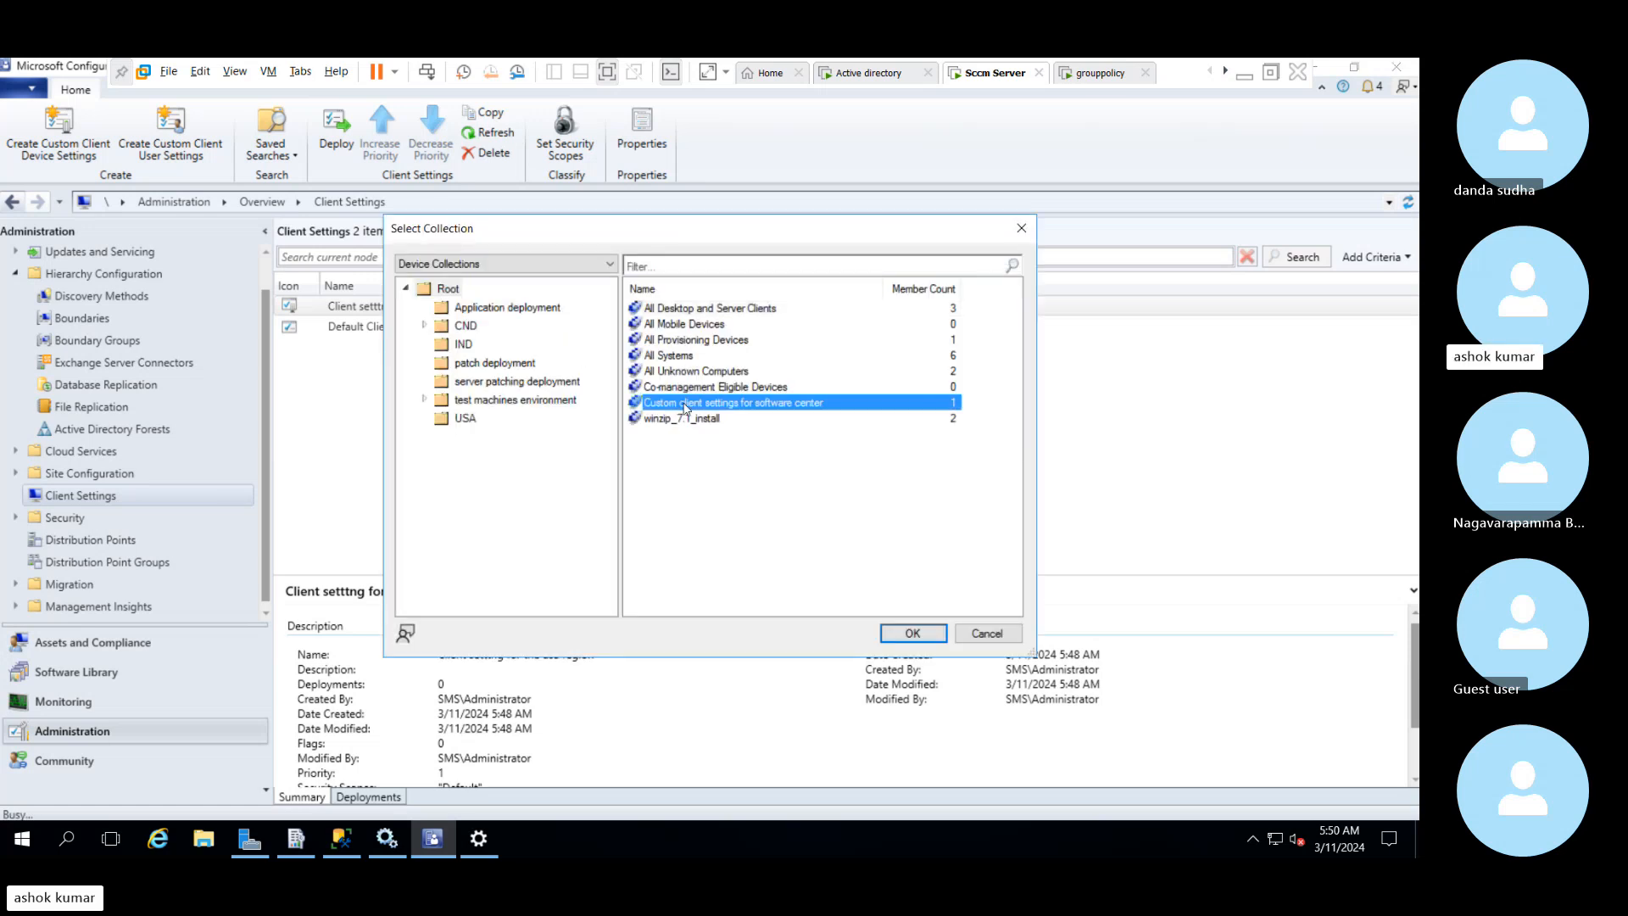
{"action": "left_click", "coordinate": [908, 637]}
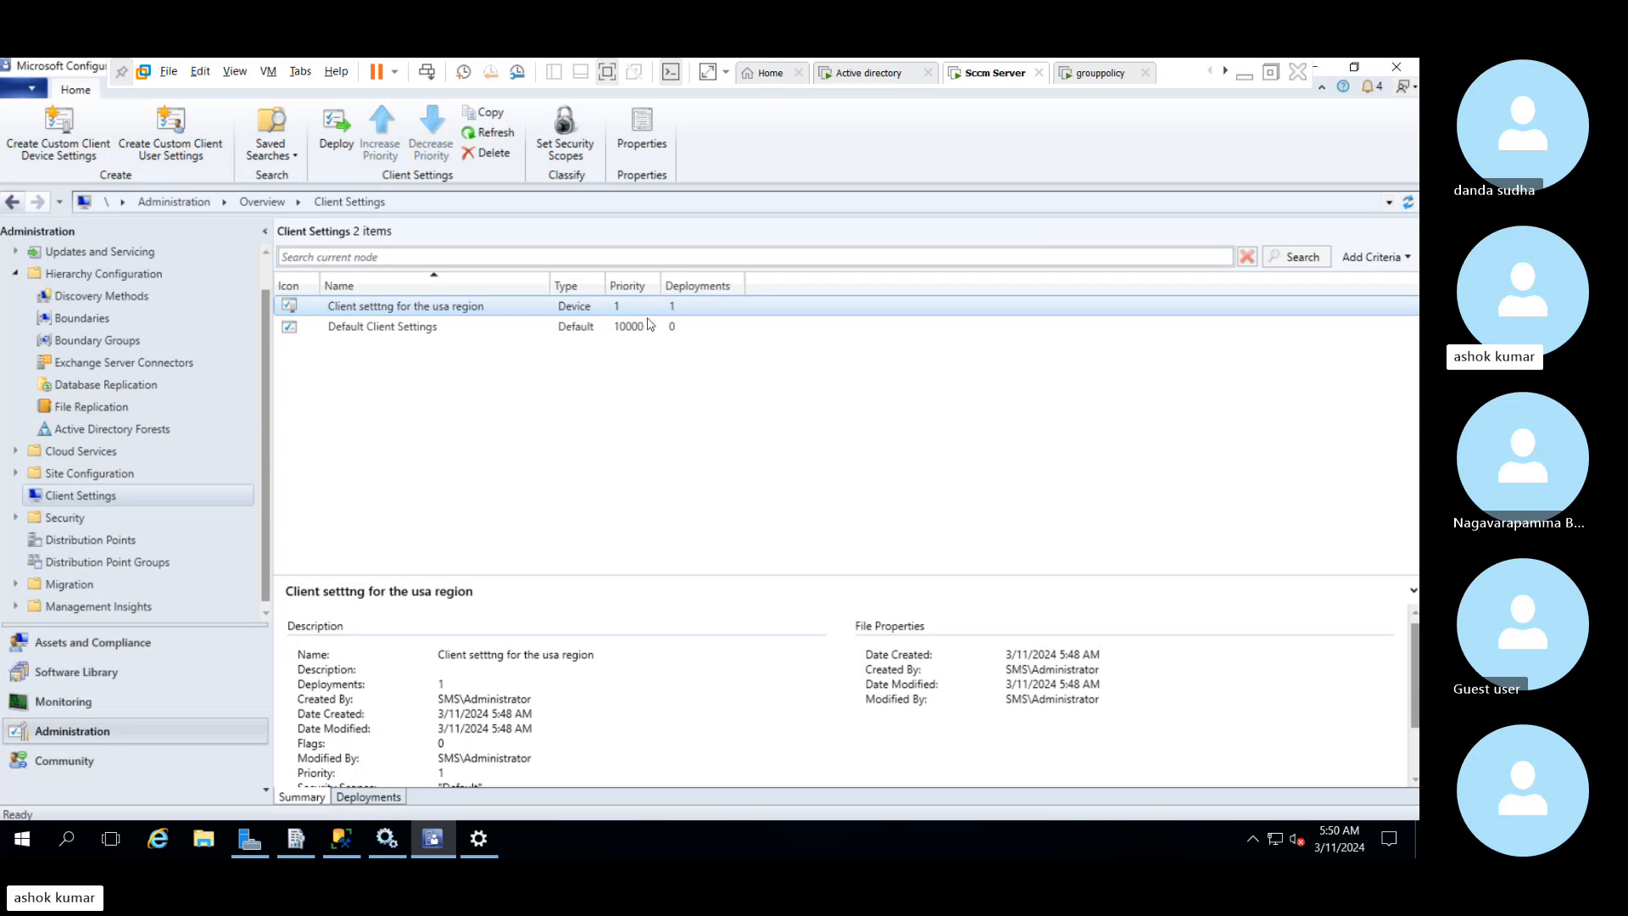
{"action": "left_click", "coordinate": [600, 327]}
{"action": "left_click", "coordinate": [574, 309]}
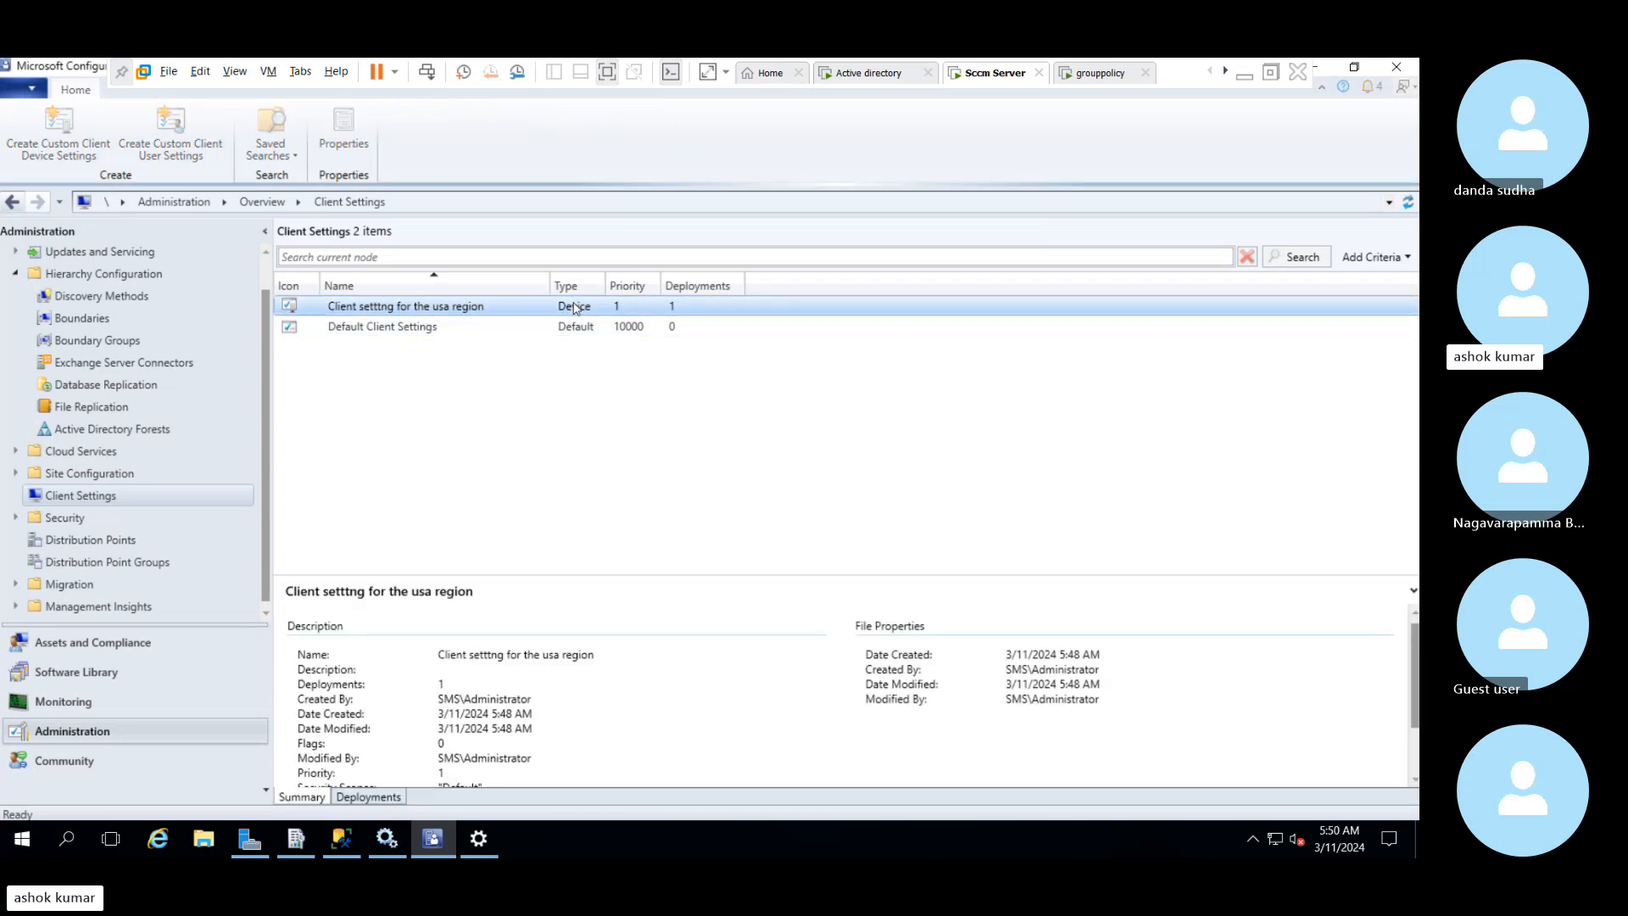
Create new custom client device settings named "remotecontrol settings for uk region"
{"action": "right_click", "coordinate": [141, 498]}
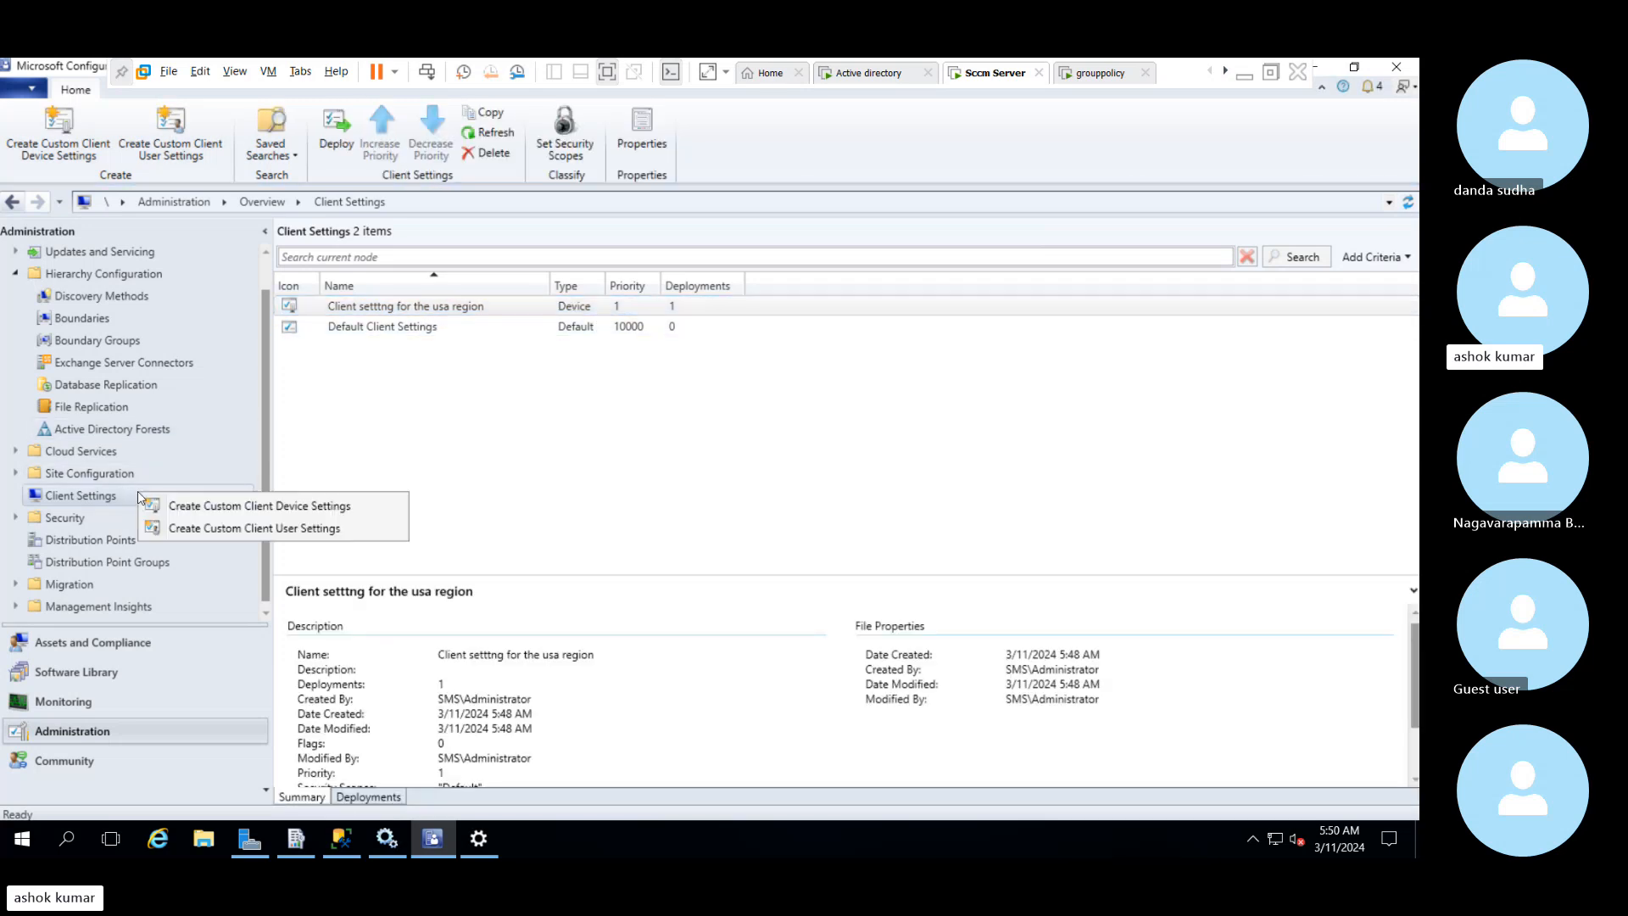
{"action": "left_click", "coordinate": [188, 508]}
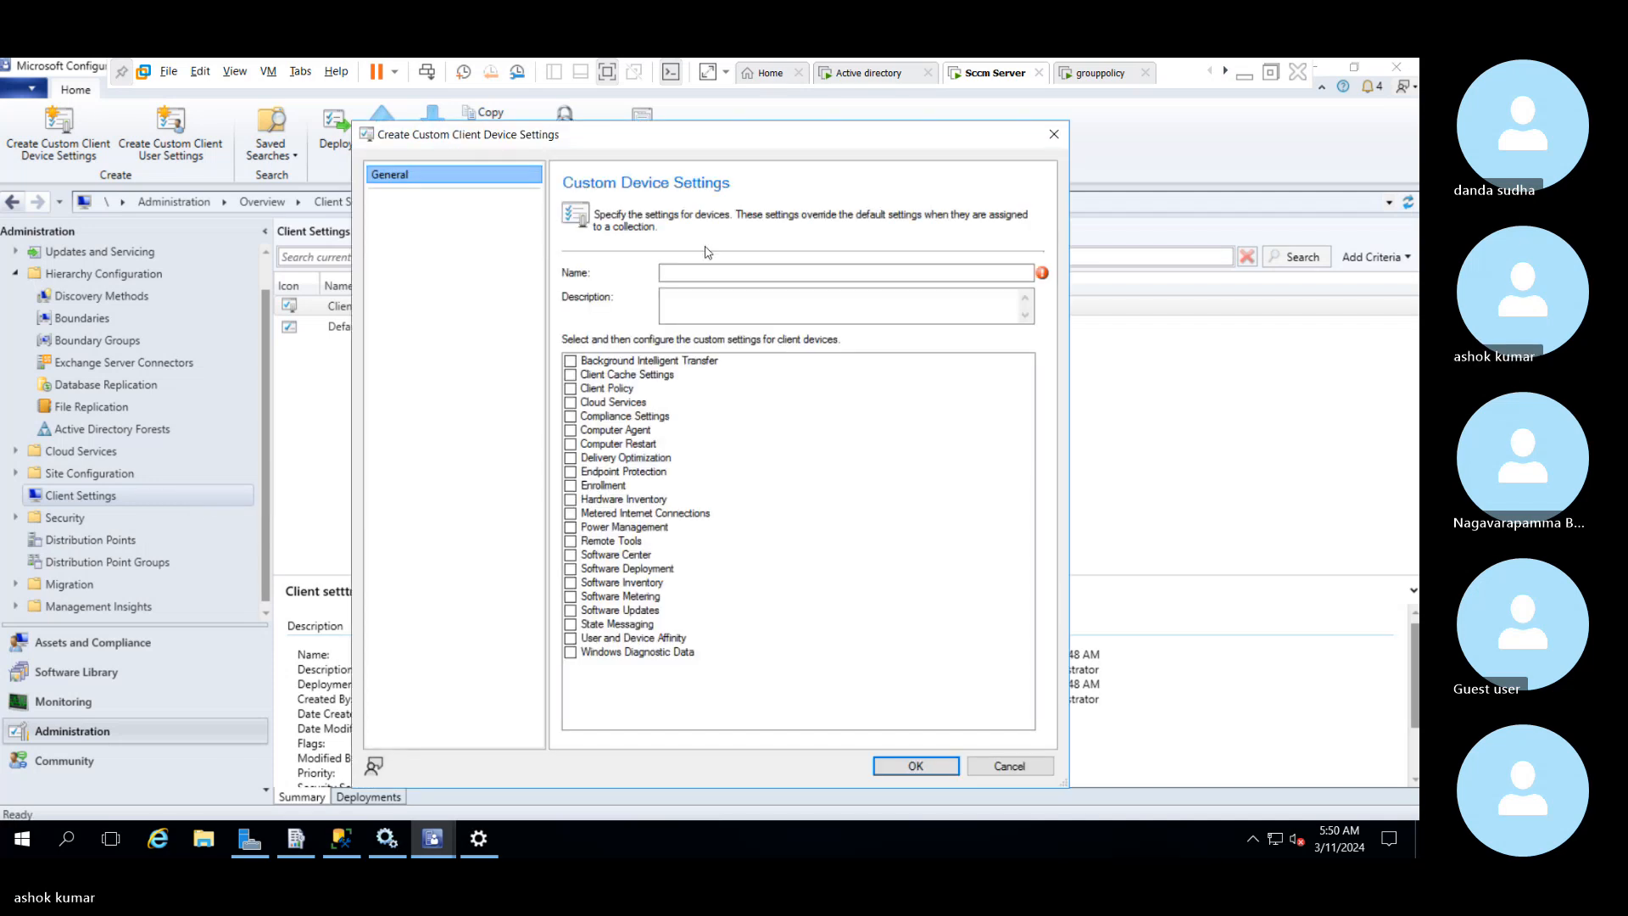
{"action": "type", "text": "emote"}
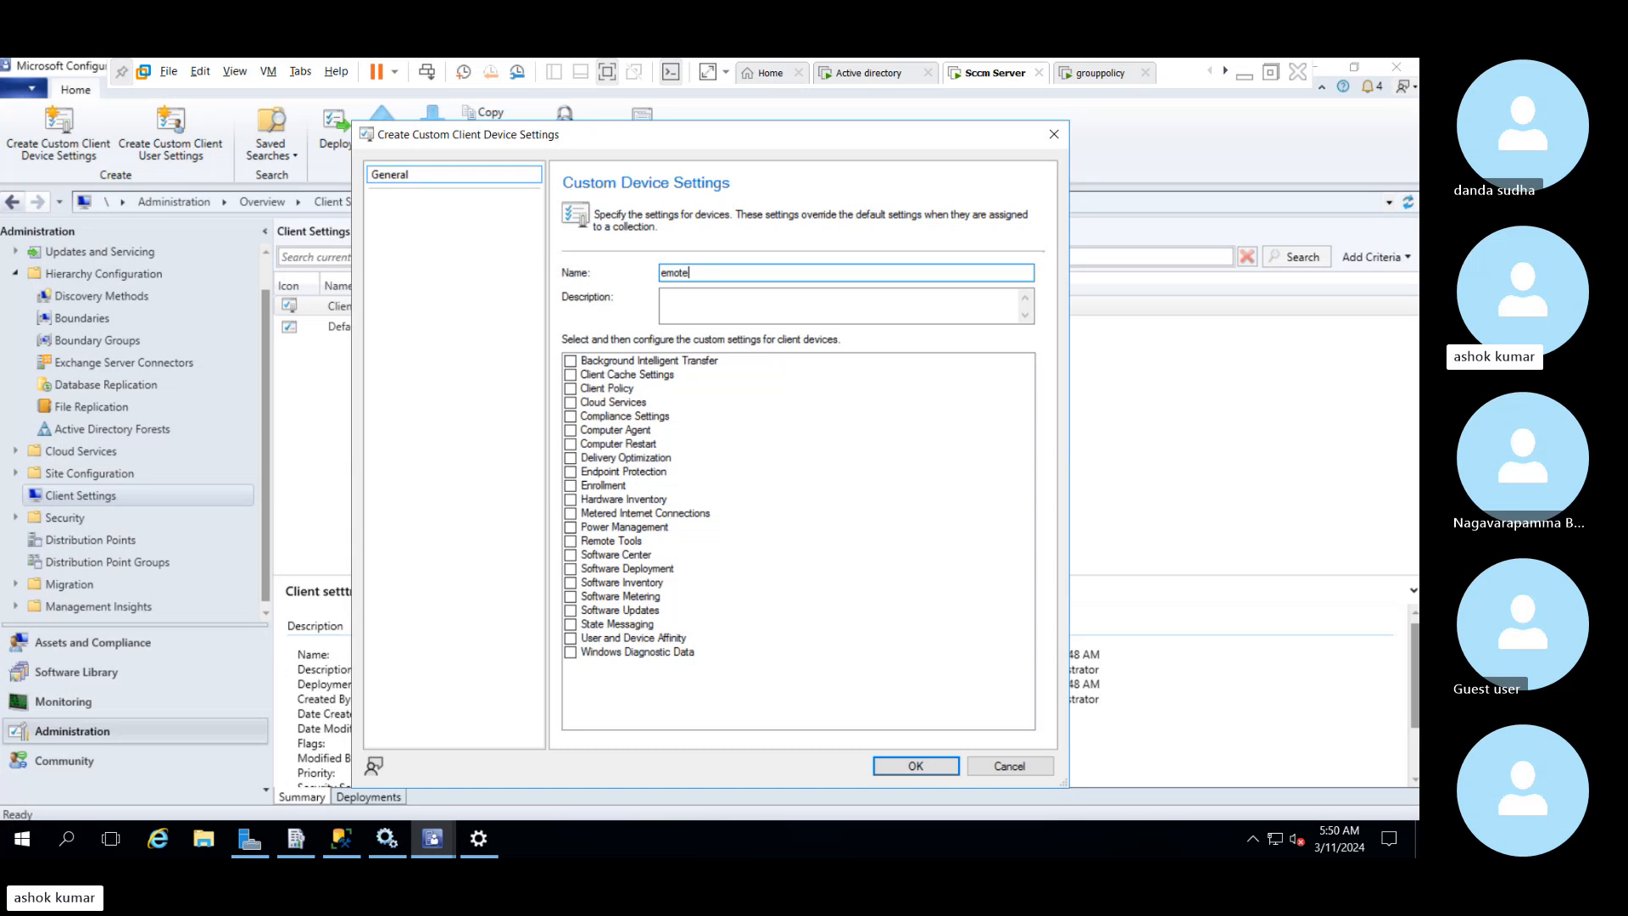
{"action": "key", "text": "BackSpace"}
{"action": "key", "text": "BackSpace"}
{"action": "key", "text": "BackSpace"}
{"action": "key", "text": "BackSpace"}
{"action": "type", "text": "remotecontrol settings for uk regi"}
Include Remote Tools in the settings and enable Remote Control on client computers for the Domain, Private and Public firewall profiles
{"action": "left_click", "coordinate": [570, 542]}
{"action": "left_click", "coordinate": [407, 204]}
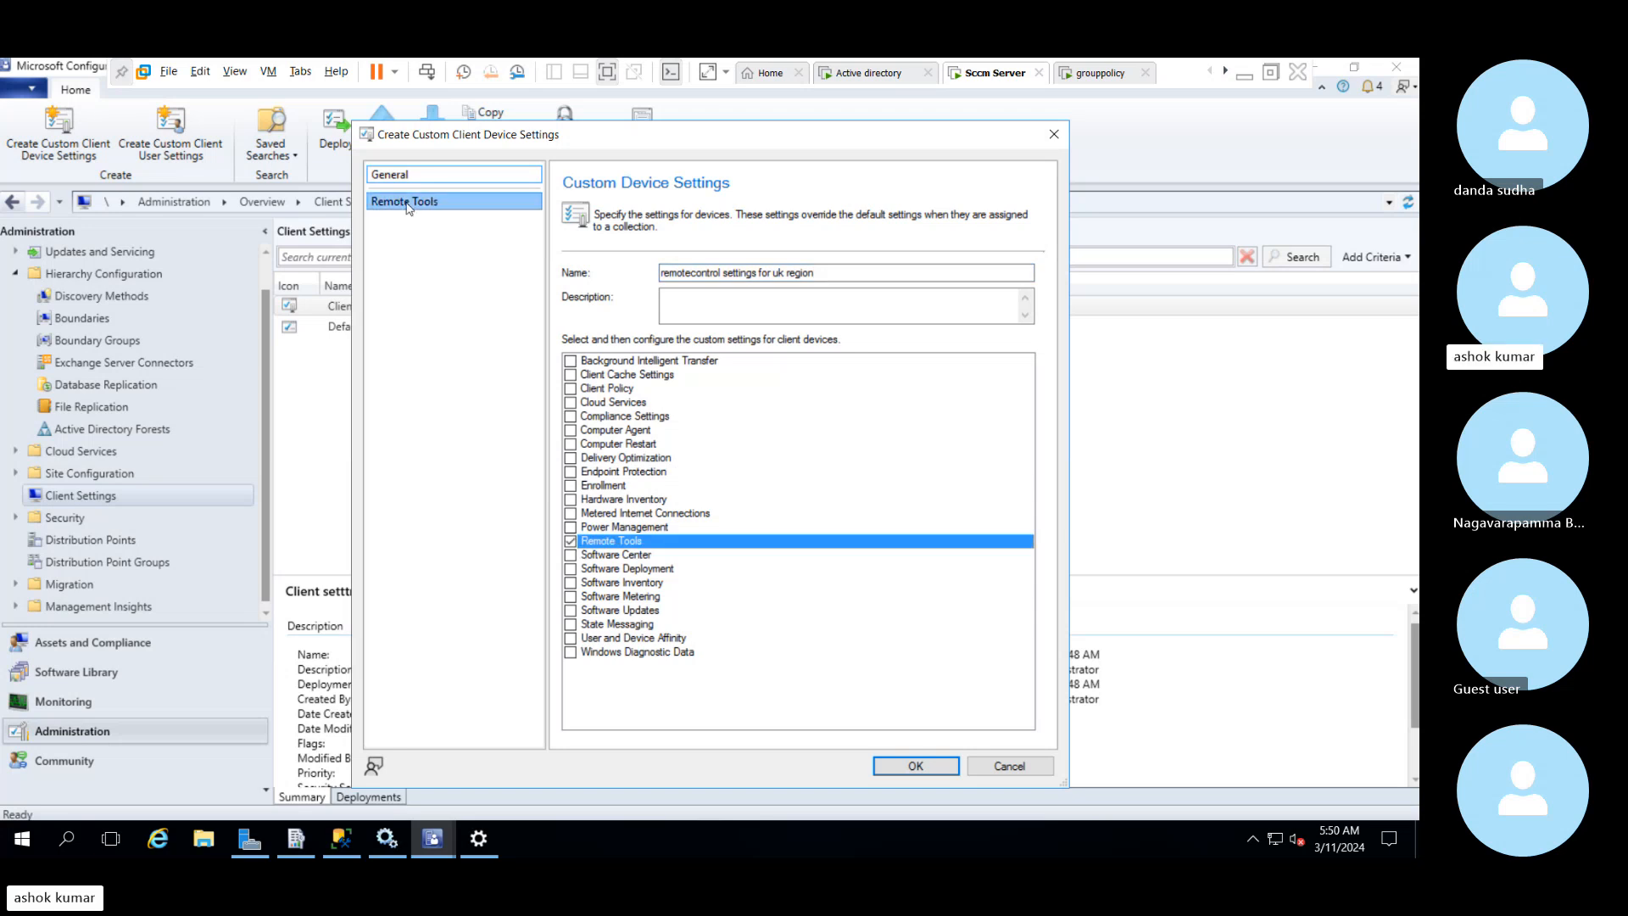
{"action": "left_click", "coordinate": [909, 339]}
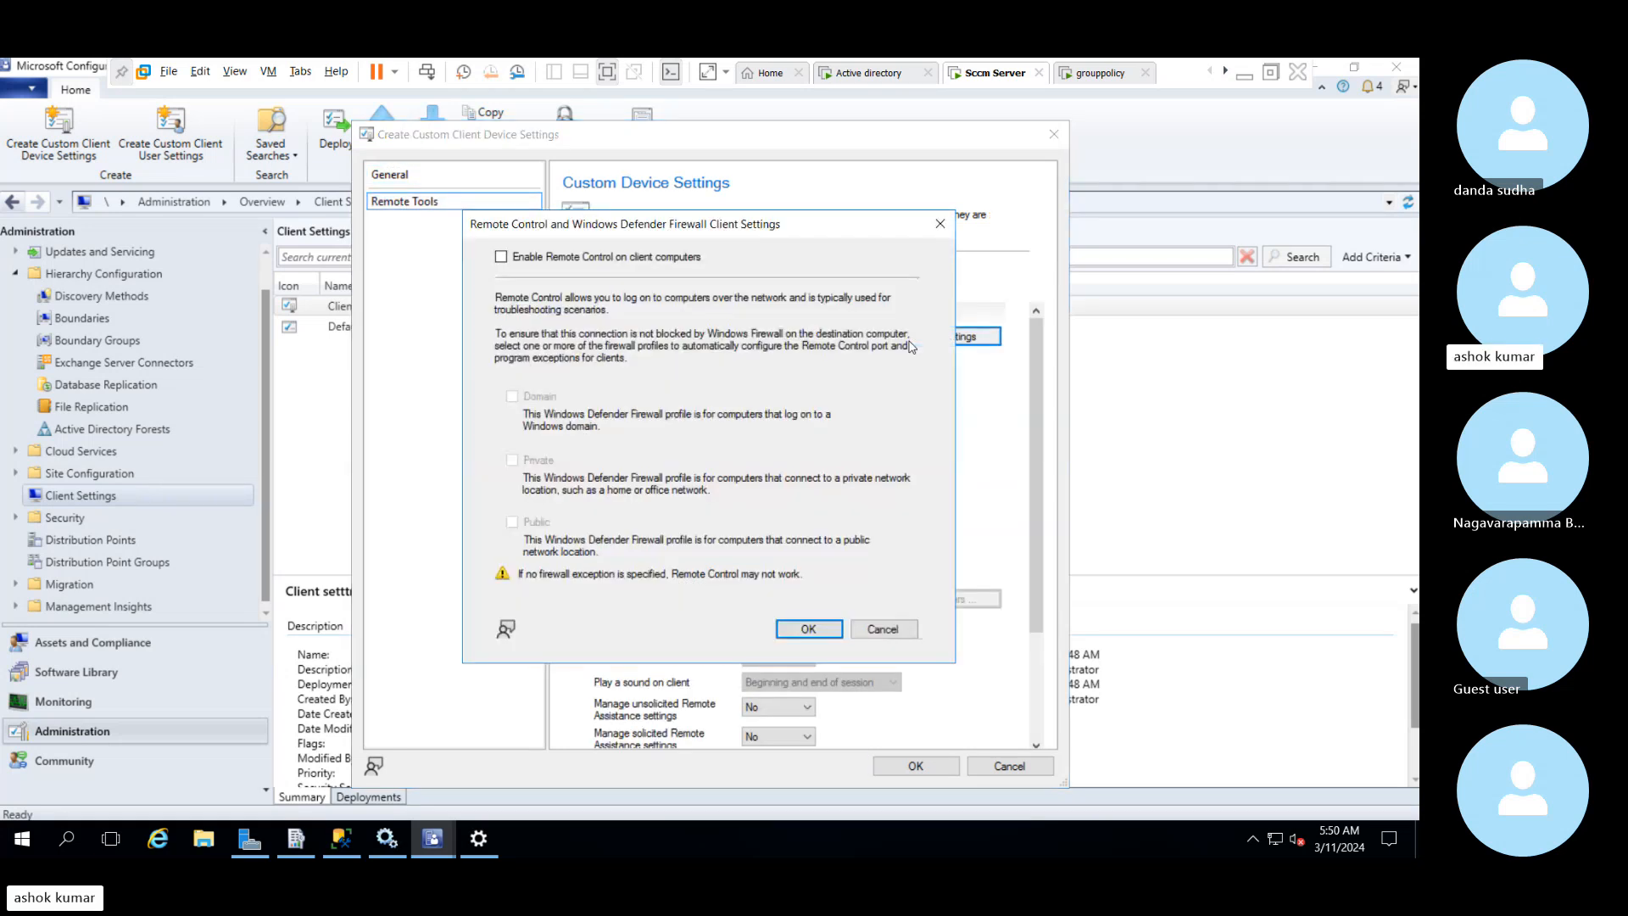
{"action": "left_click", "coordinate": [506, 262]}
{"action": "left_click", "coordinate": [512, 396]}
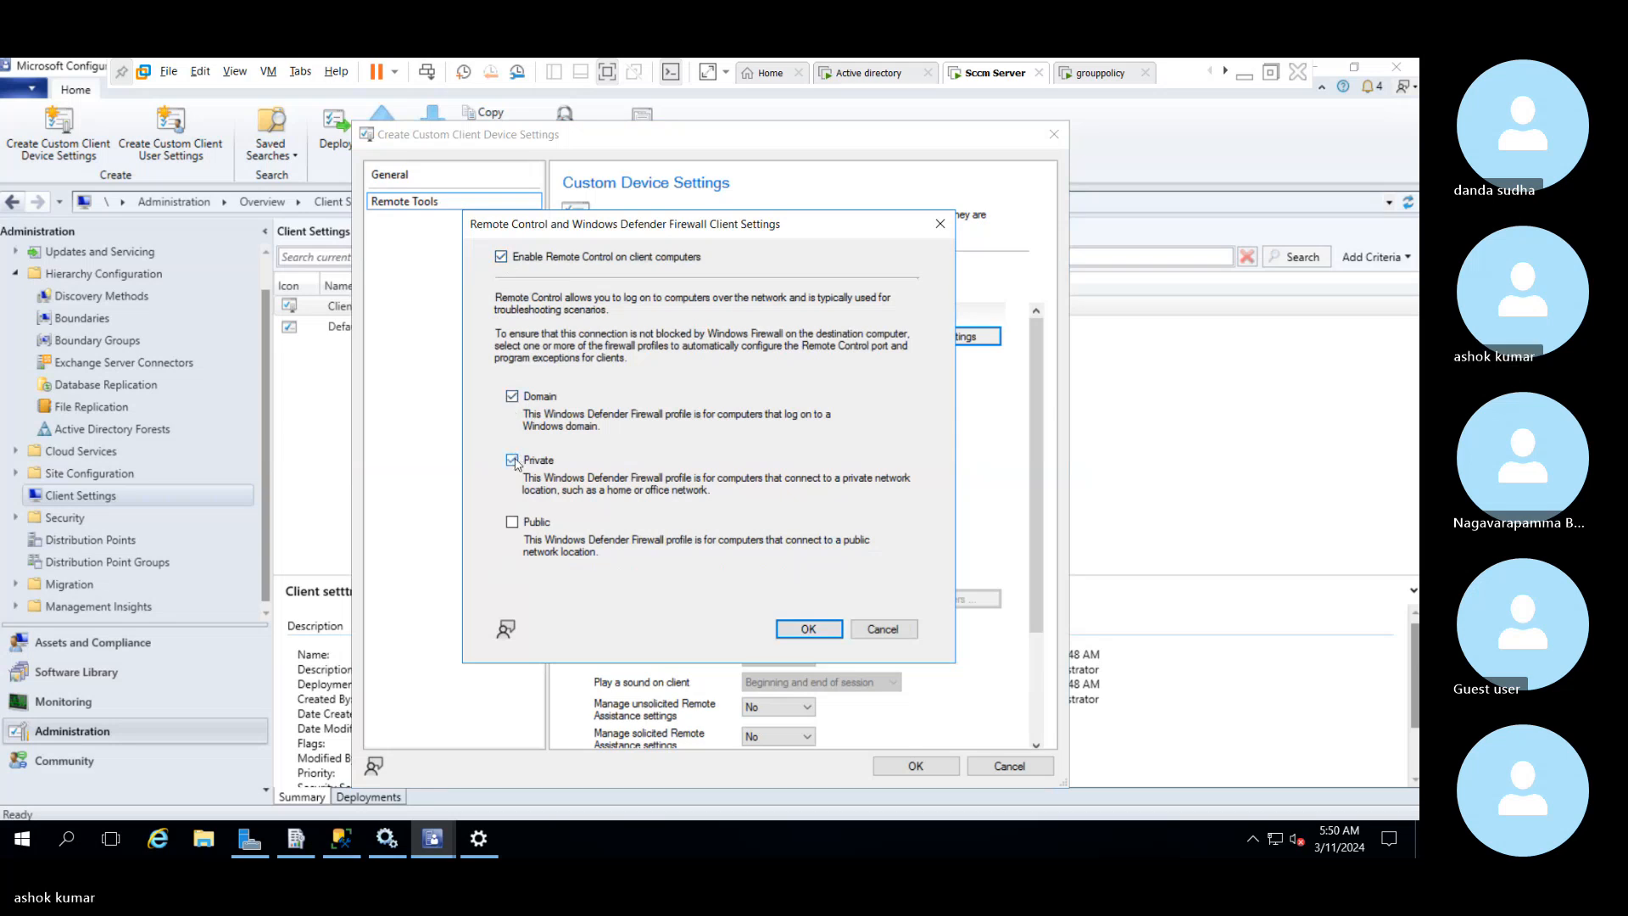
{"action": "left_click", "coordinate": [512, 522]}
{"action": "left_click", "coordinate": [798, 629]}
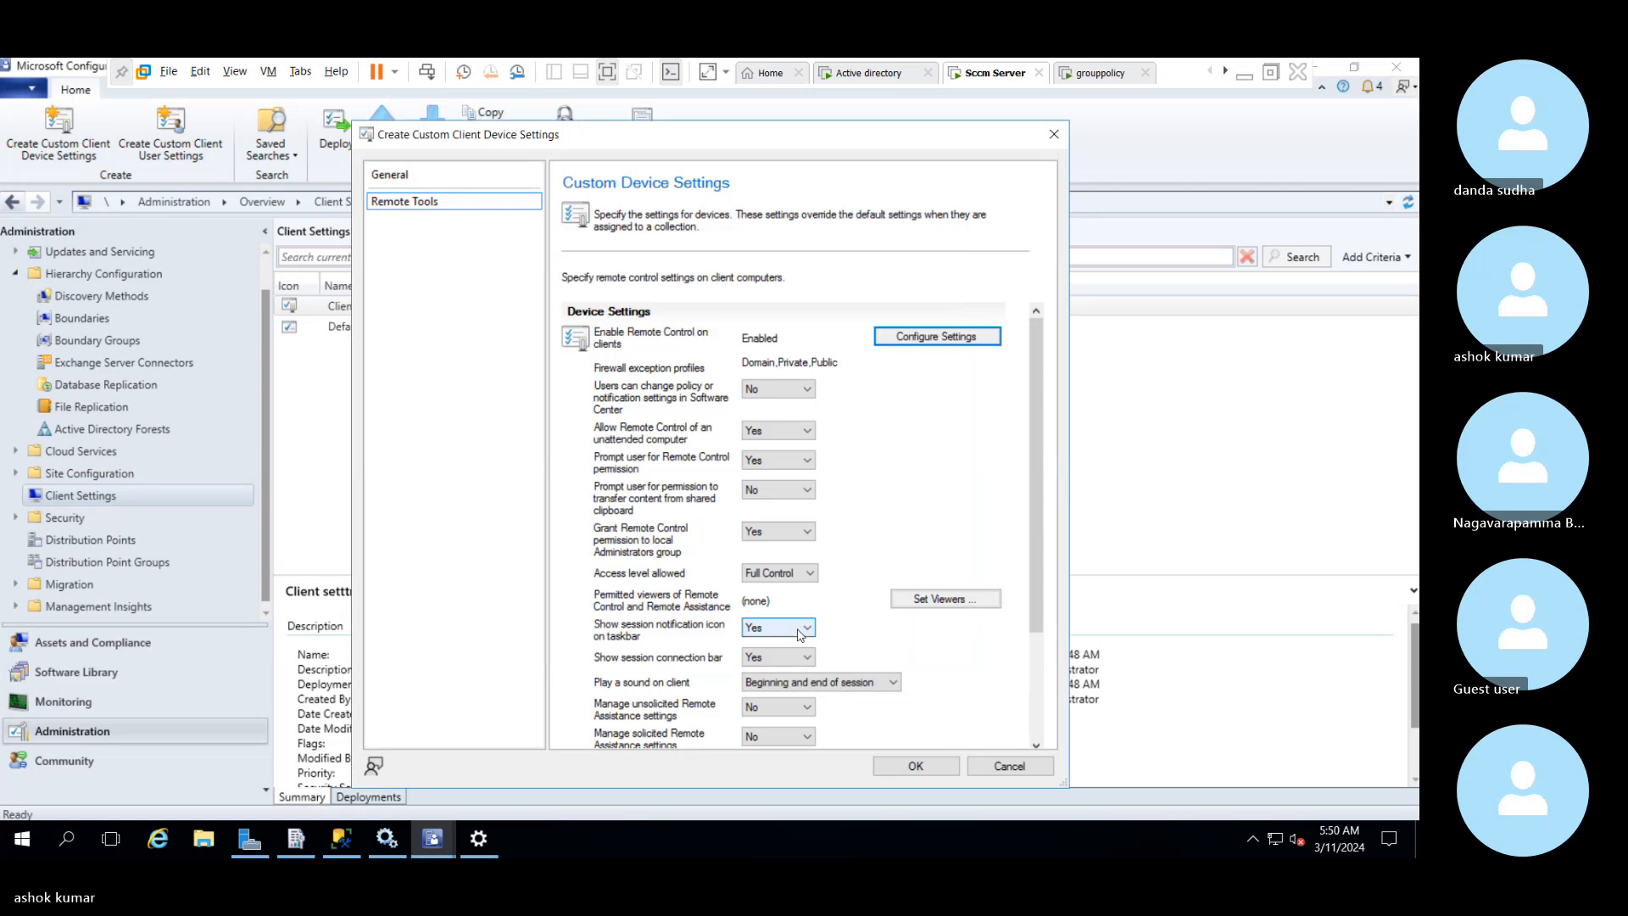
Review the Remote Tools options, set "Prompt user for Remote Control permission" to No, and save the custom device settings
{"action": "left_click_drag", "start_coordinate": [1040, 381], "coordinate": [1042, 530]}
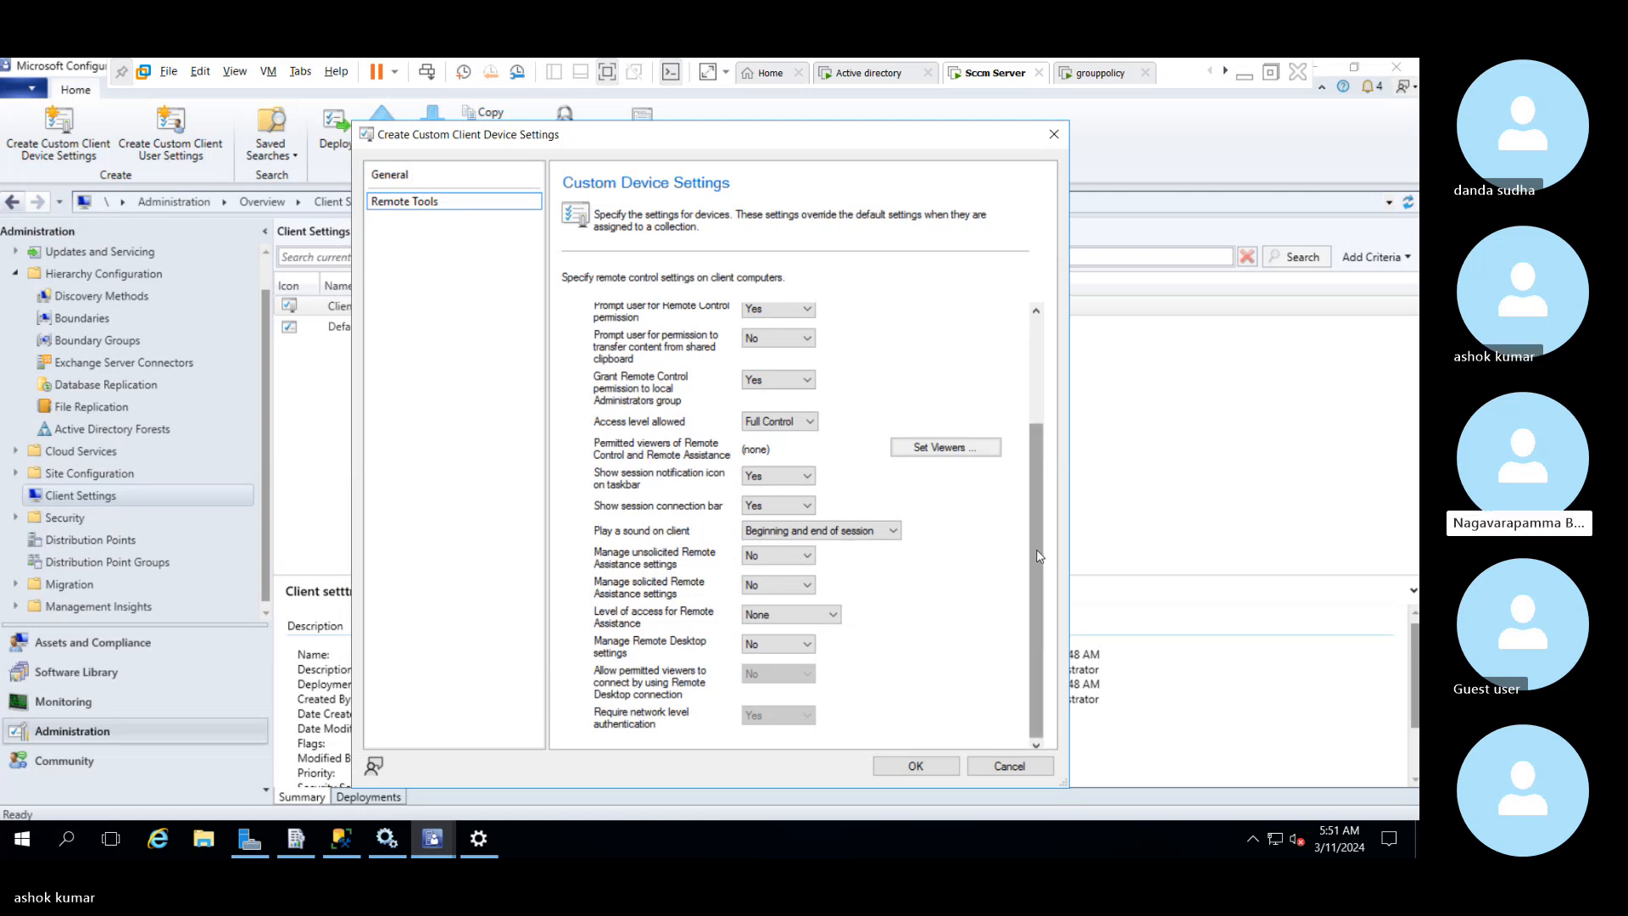
{"action": "left_click_drag", "start_coordinate": [1040, 556], "coordinate": [1009, 371]}
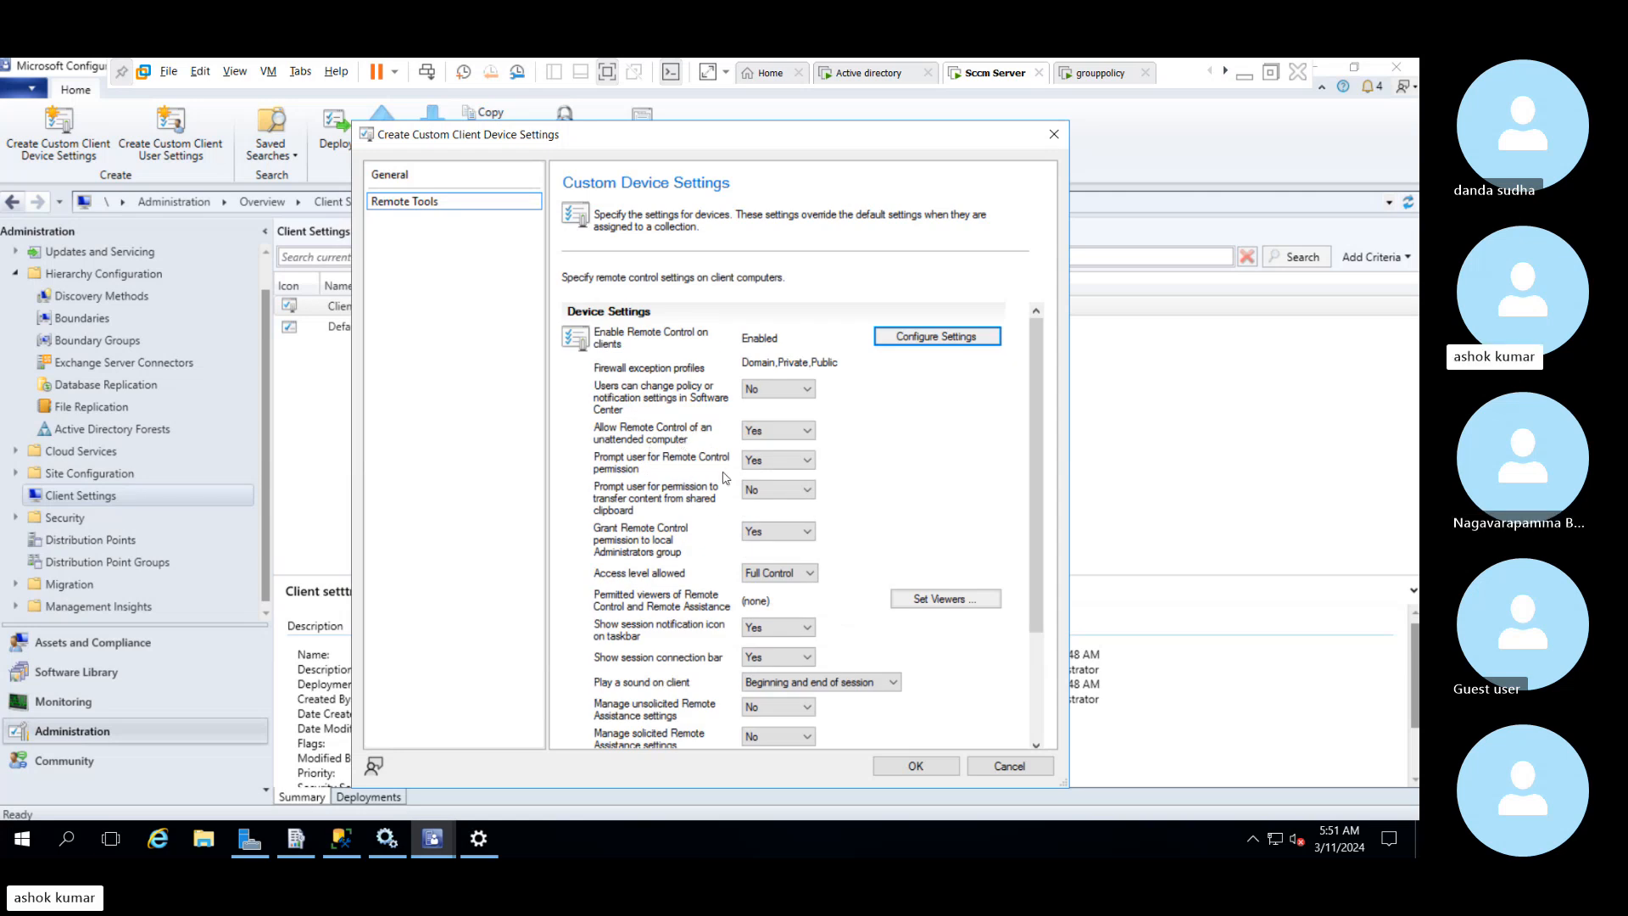
{"action": "left_click", "coordinate": [758, 467]}
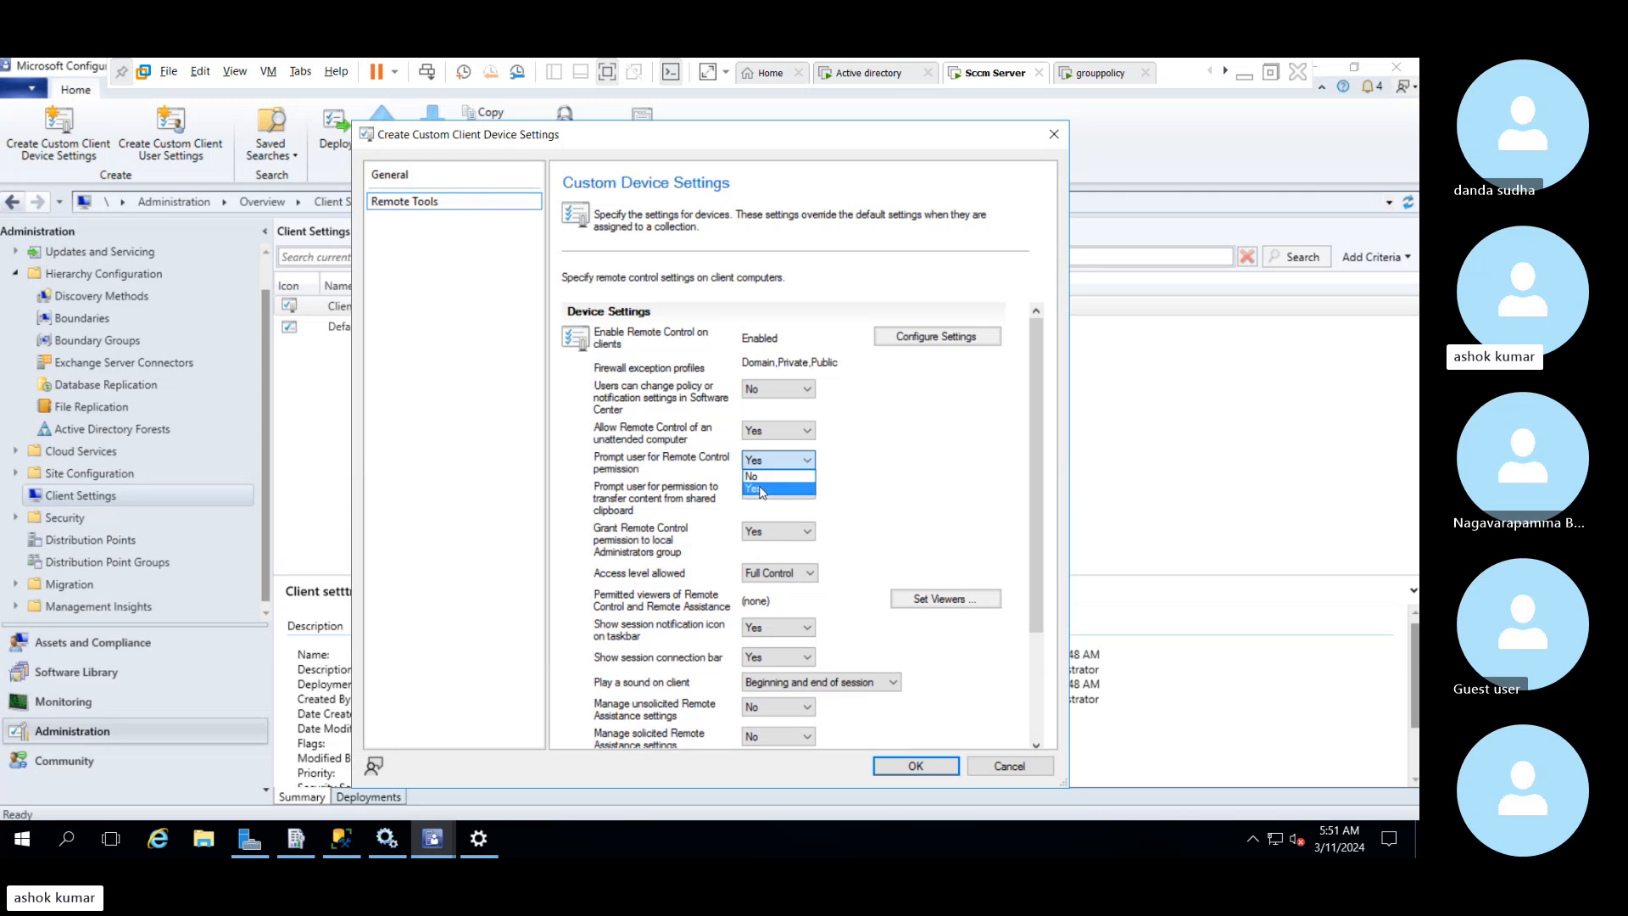
{"action": "left_click", "coordinate": [761, 490]}
{"action": "left_click", "coordinate": [769, 469]}
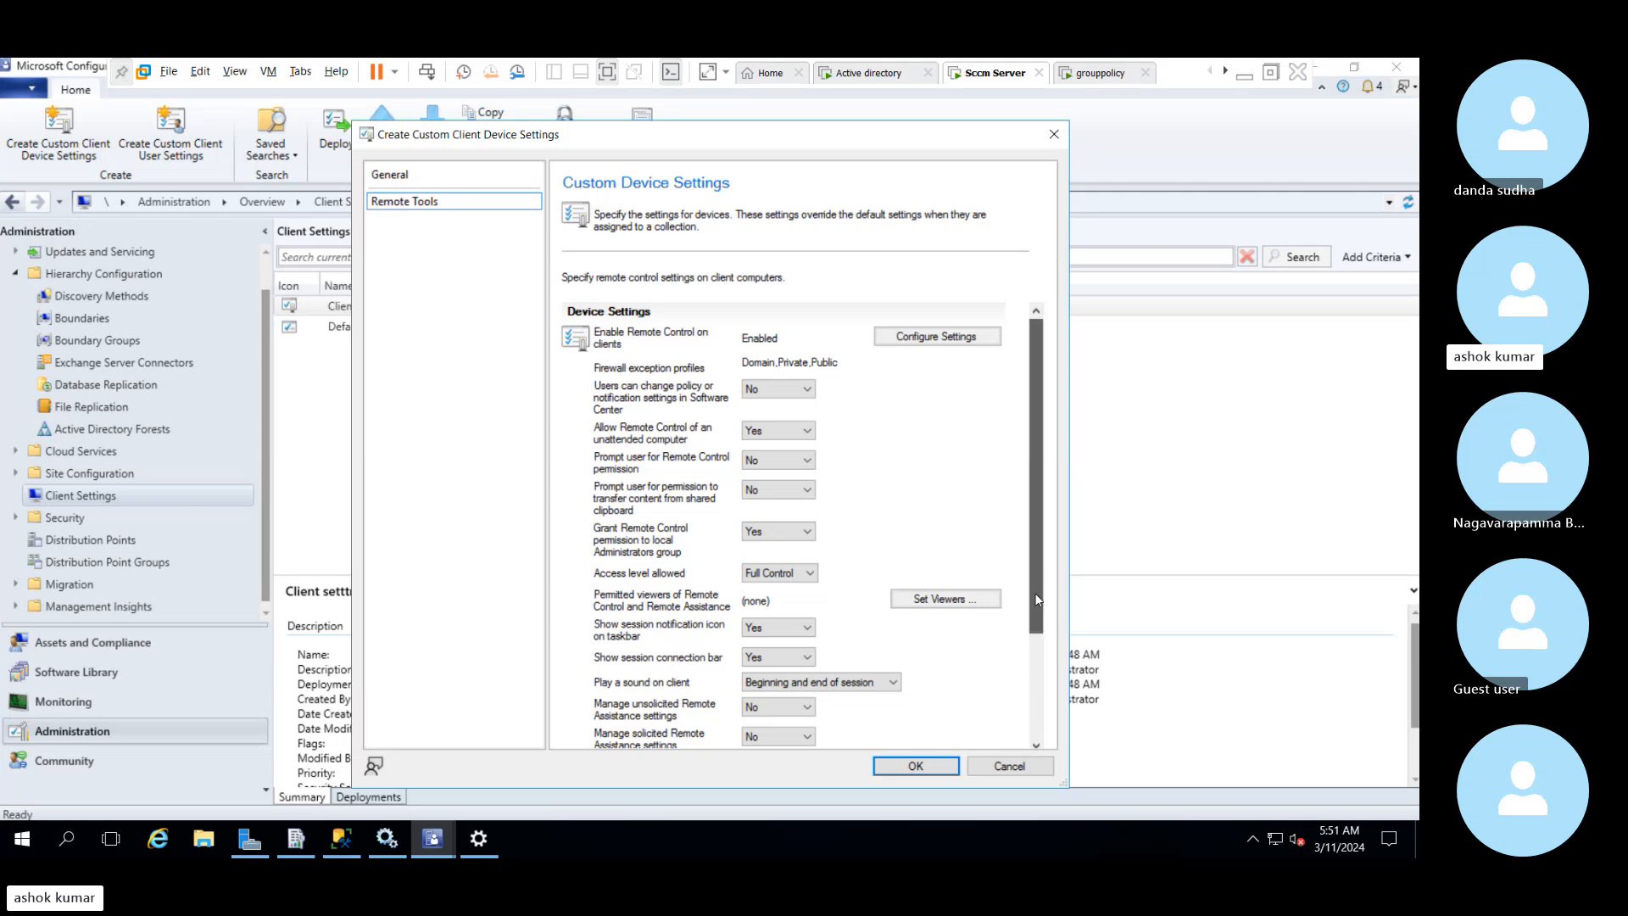
{"action": "left_click_drag", "start_coordinate": [1037, 563], "coordinate": [1042, 689]}
{"action": "left_click", "coordinate": [916, 766]}
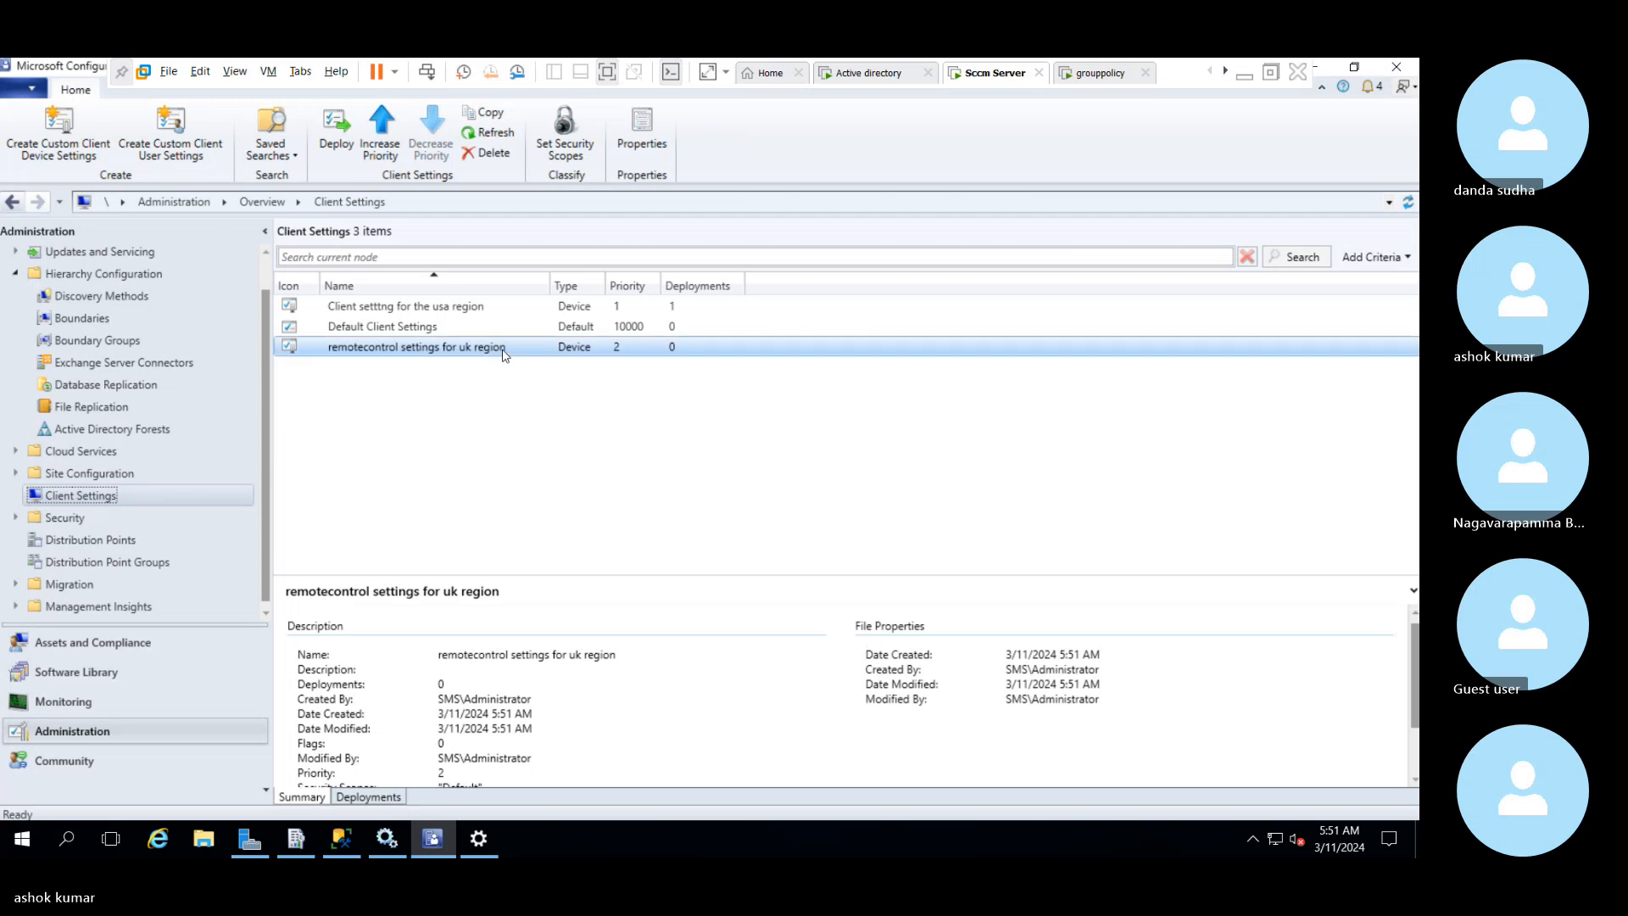
Deploy "remotecontrol settings for uk region" to the All Systems device collection
{"action": "left_click", "coordinate": [441, 348]}
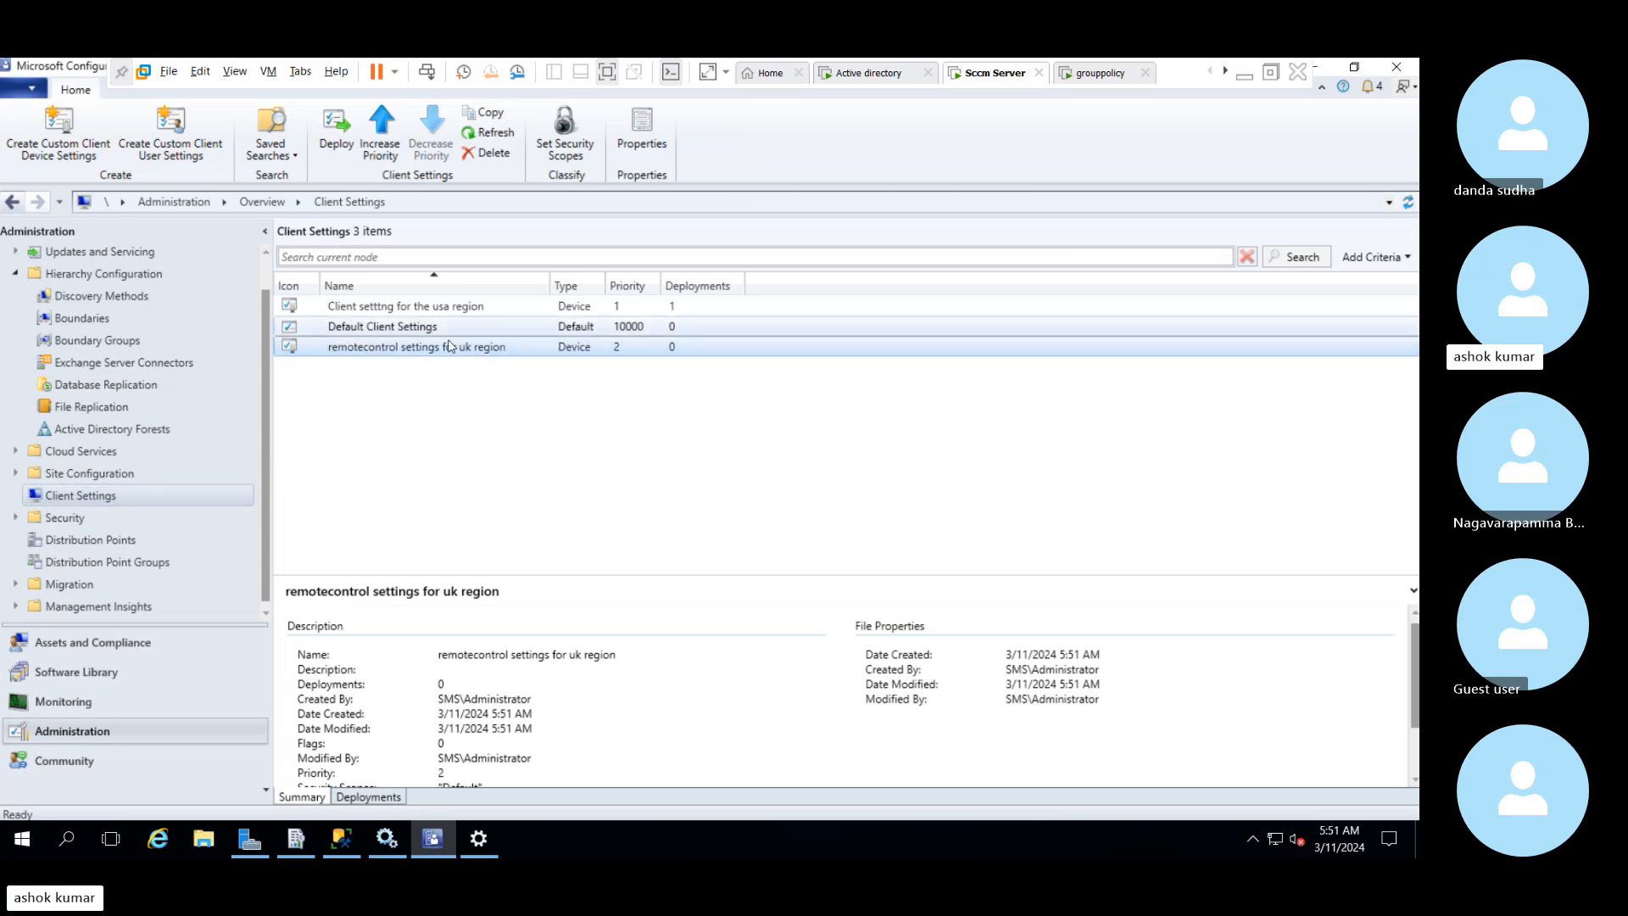
{"action": "right_click", "coordinate": [402, 356]}
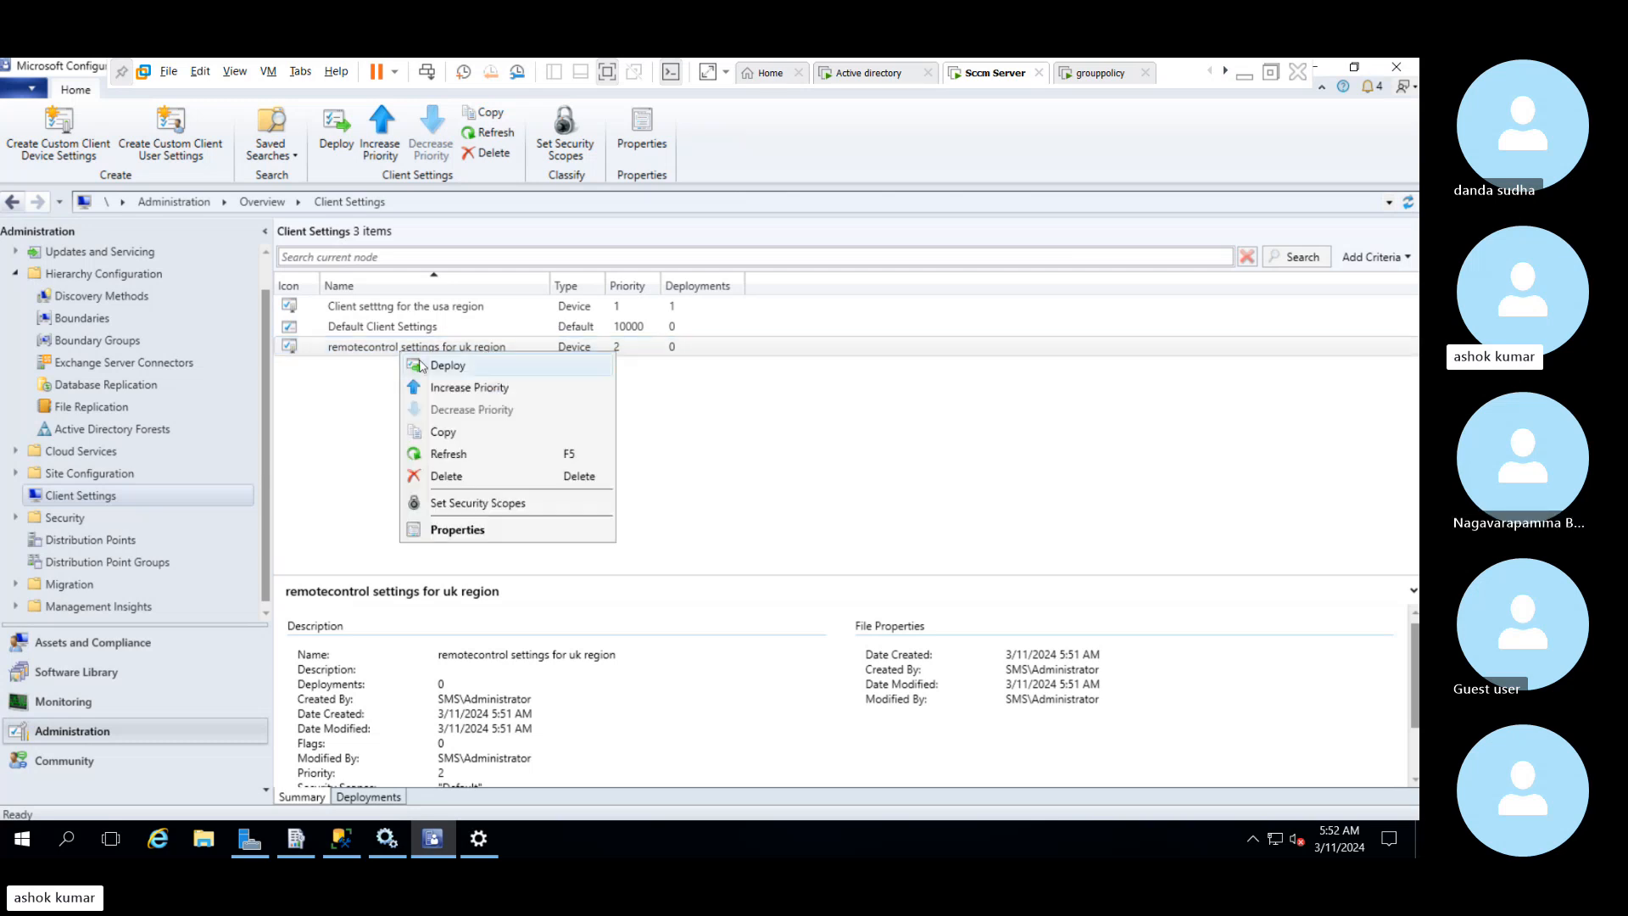
{"action": "left_click", "coordinate": [377, 348]}
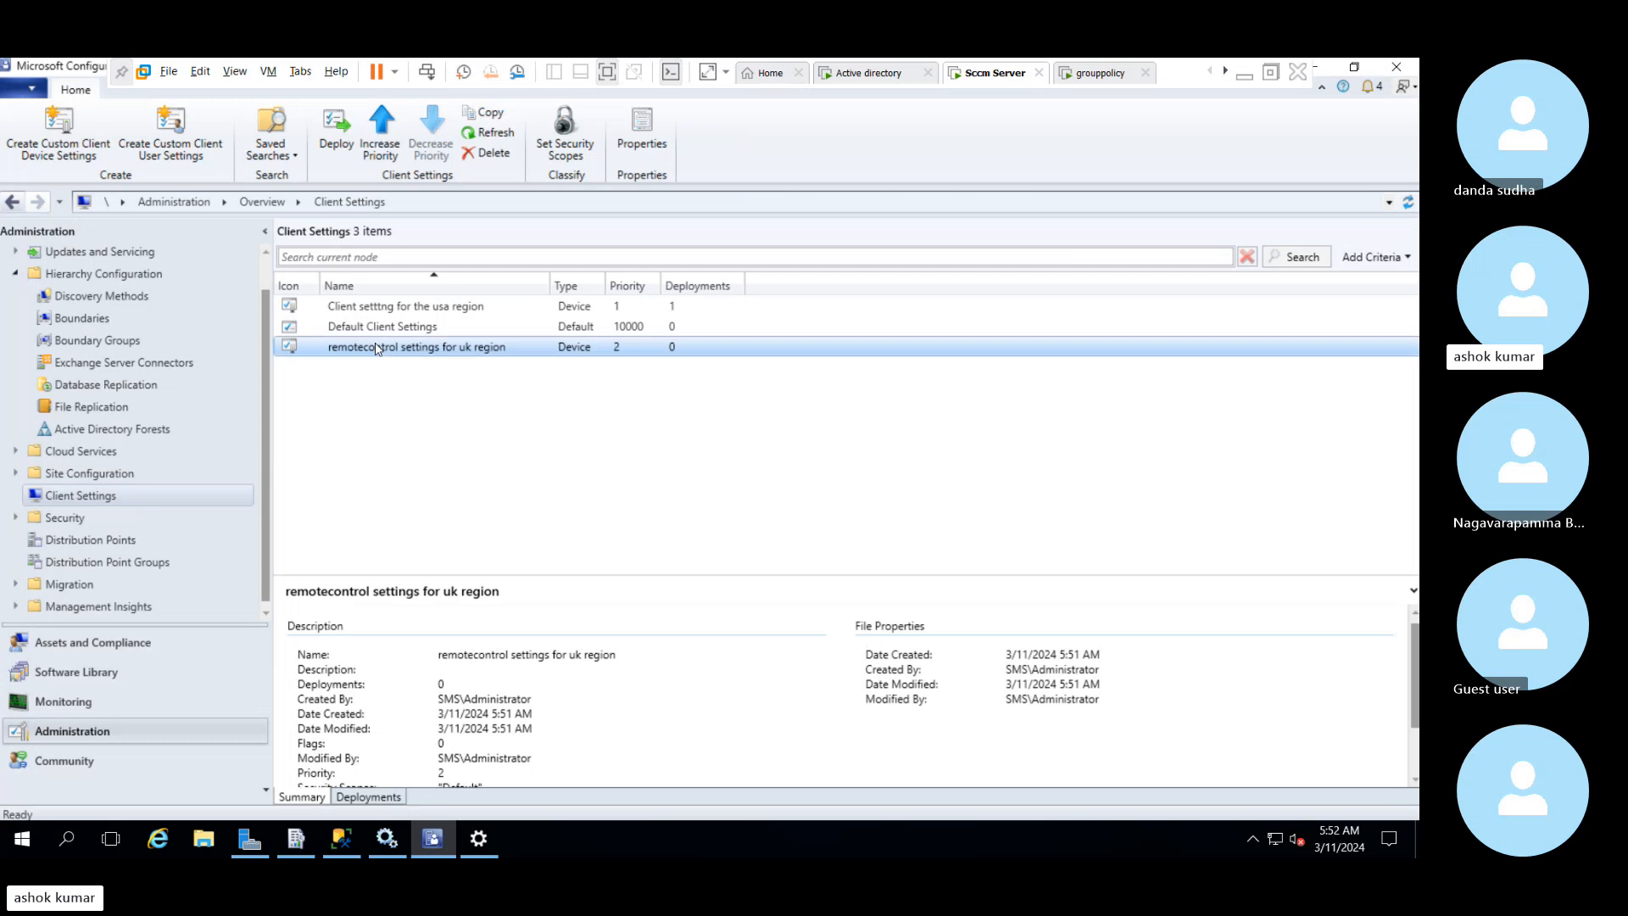
{"action": "left_click", "coordinate": [370, 329]}
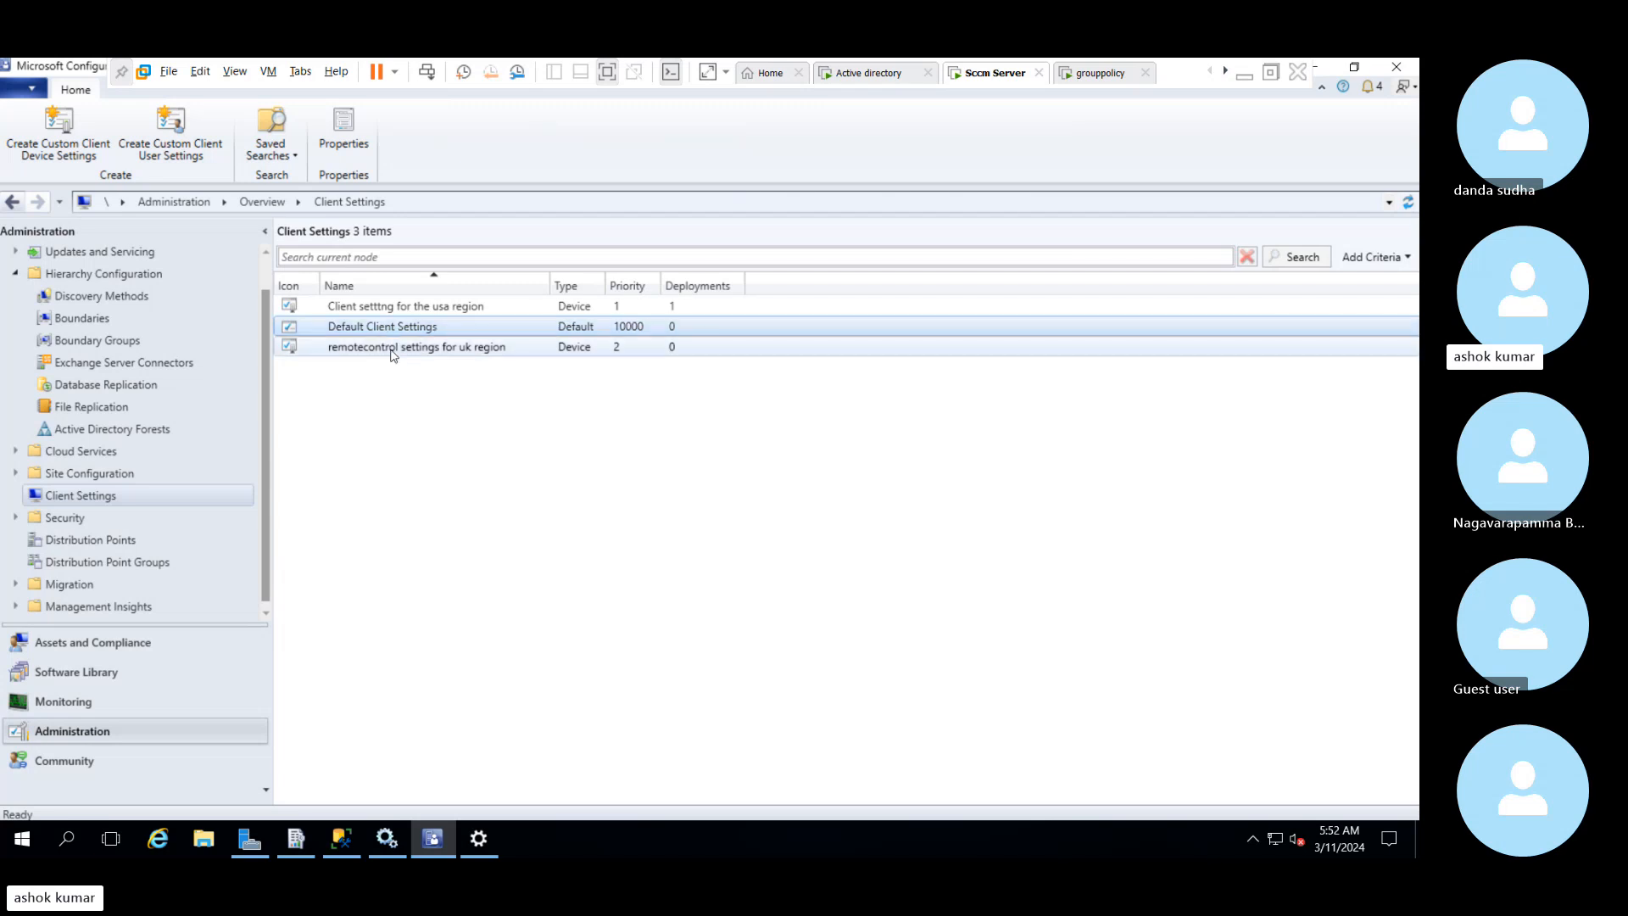
{"action": "left_click", "coordinate": [392, 355]}
{"action": "right_click", "coordinate": [419, 351]}
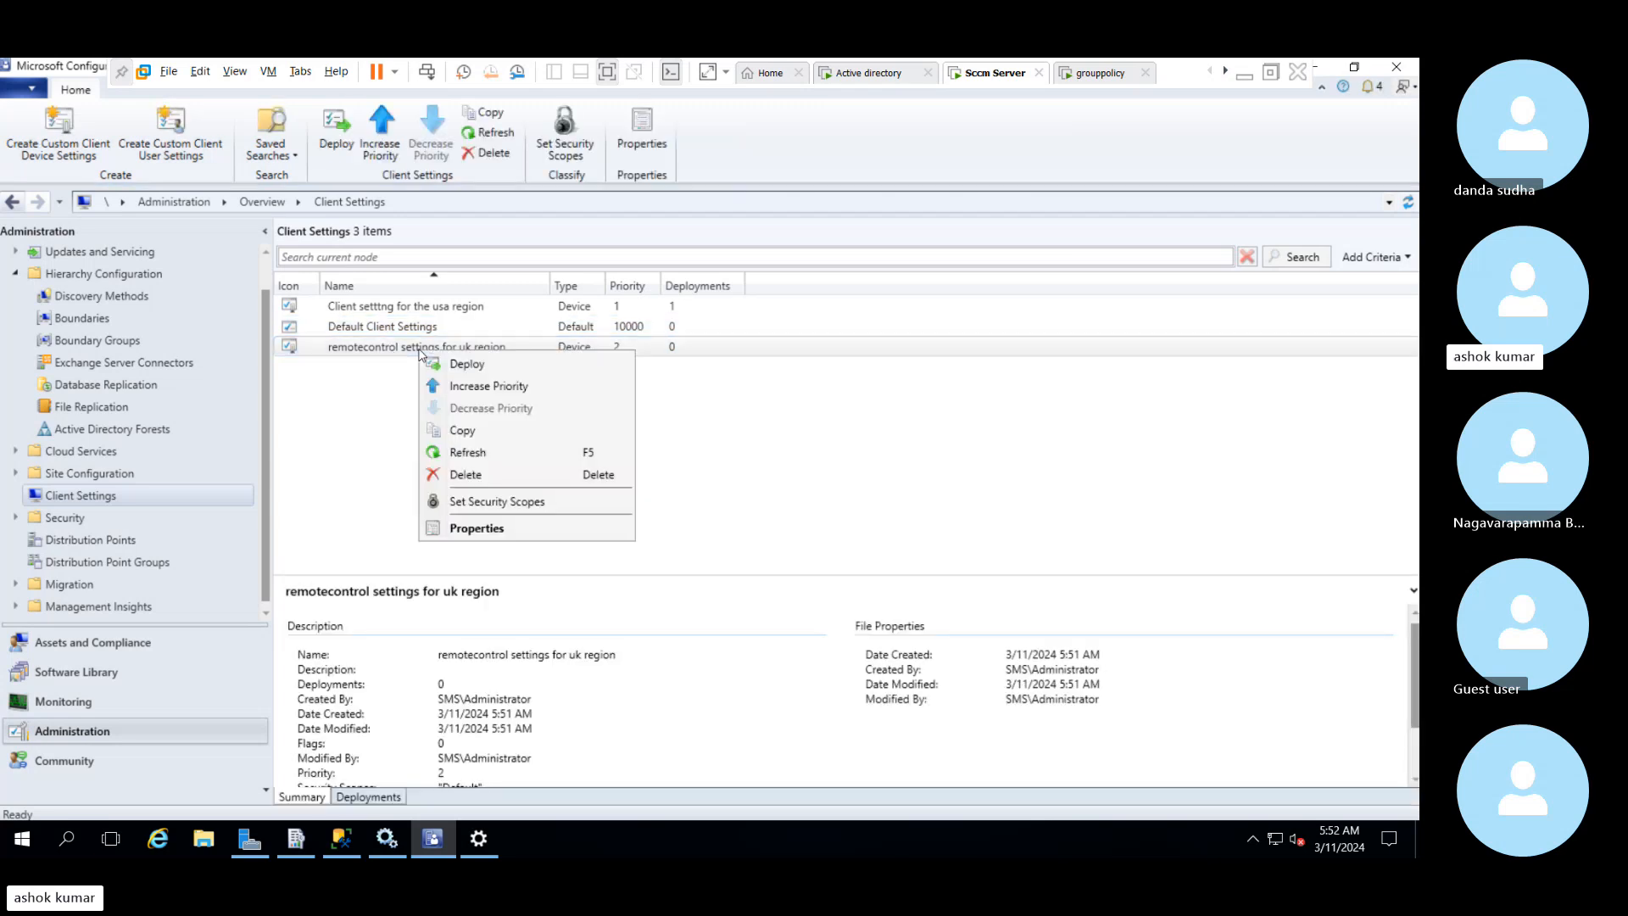
{"action": "left_click", "coordinate": [450, 365]}
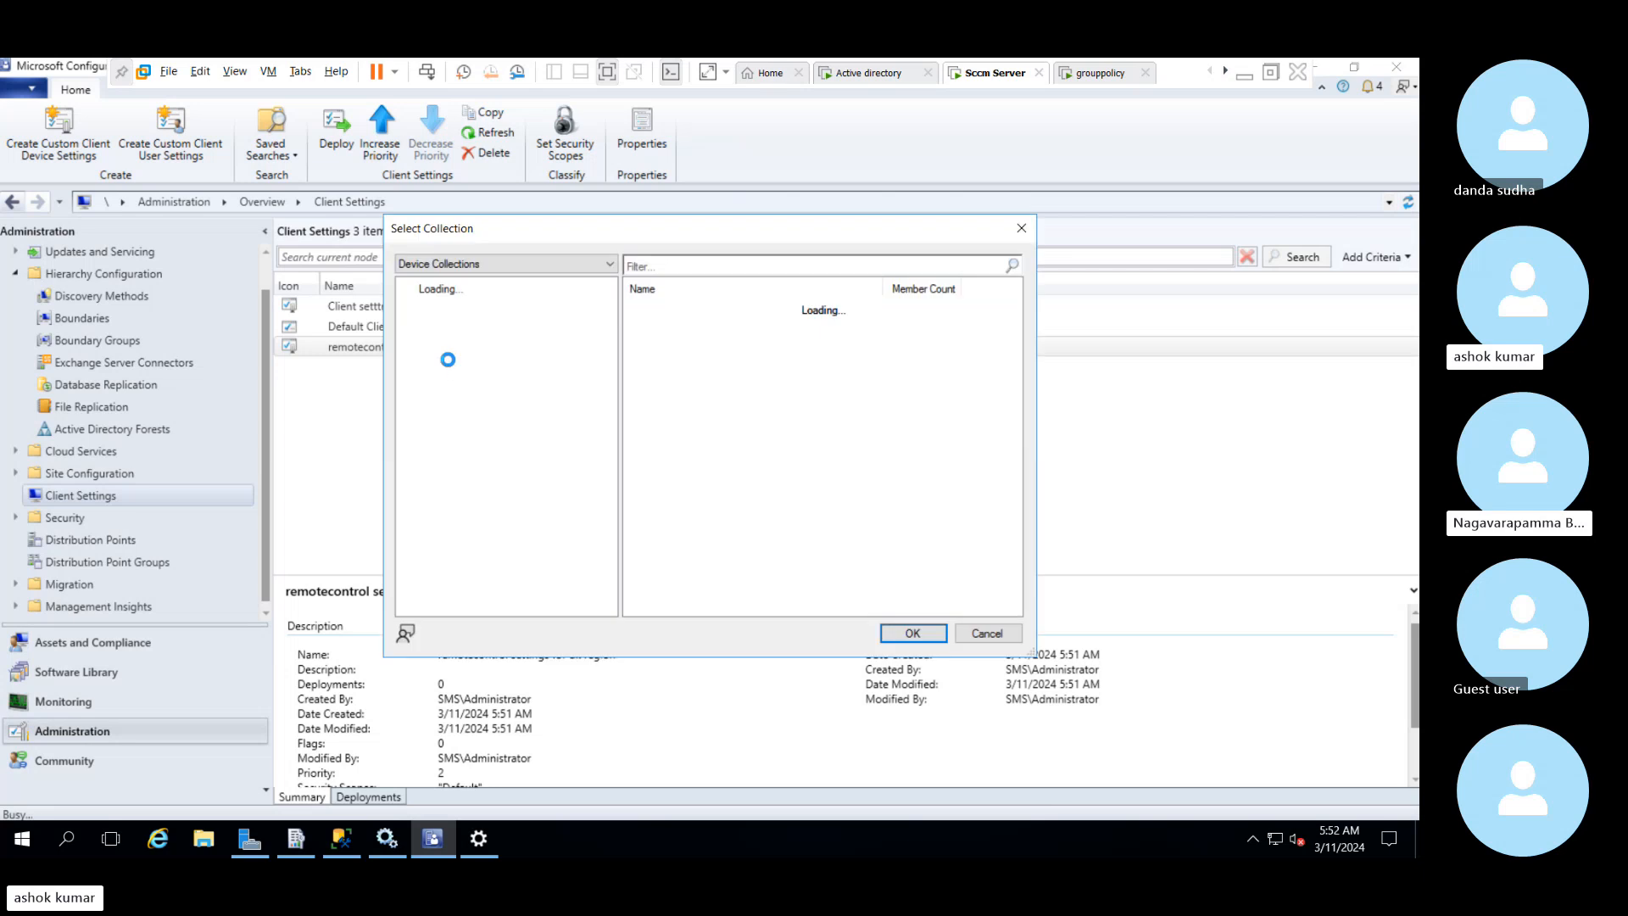
{"action": "left_click", "coordinate": [676, 357]}
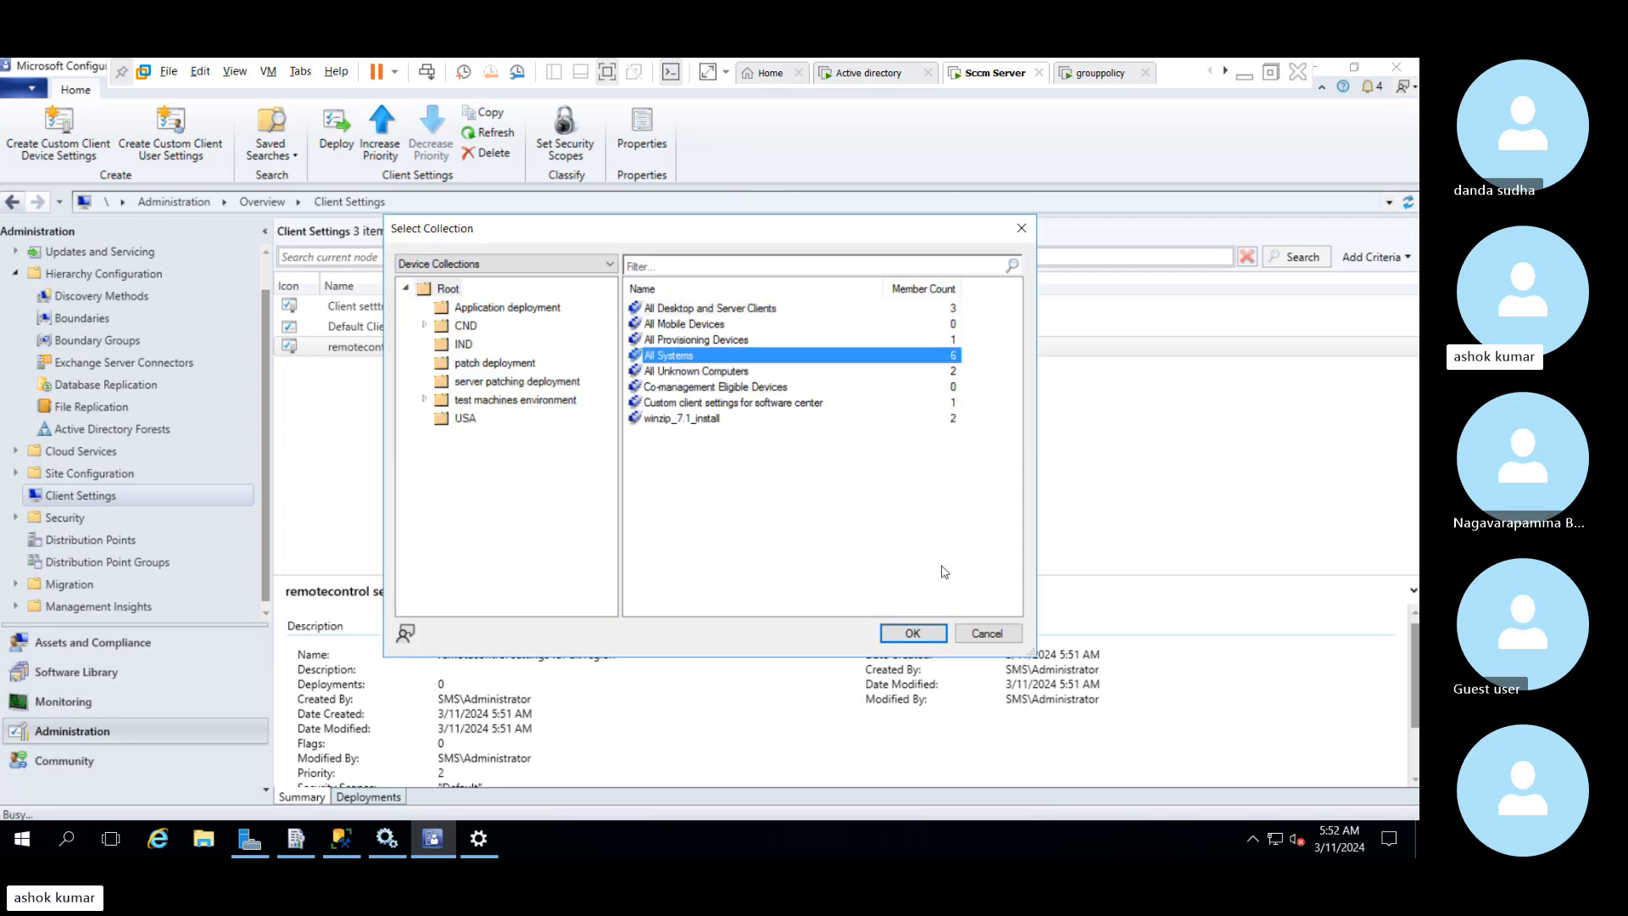
{"action": "left_click", "coordinate": [936, 638]}
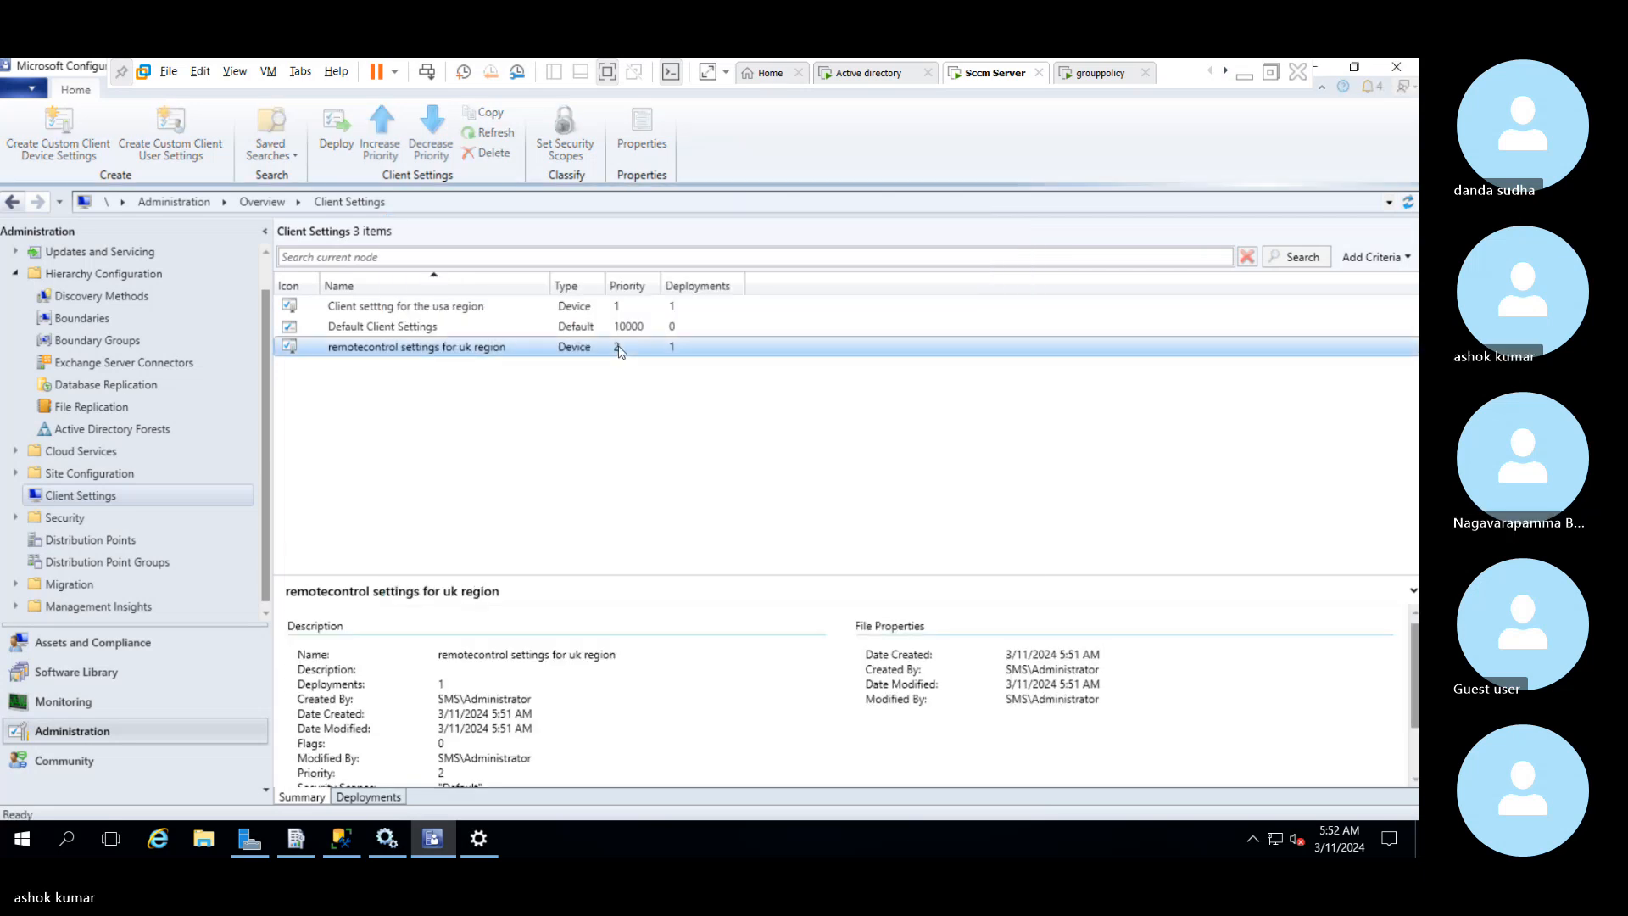
Refresh the client settings entries for the UK and USA regions
{"action": "right_click", "coordinate": [619, 348]}
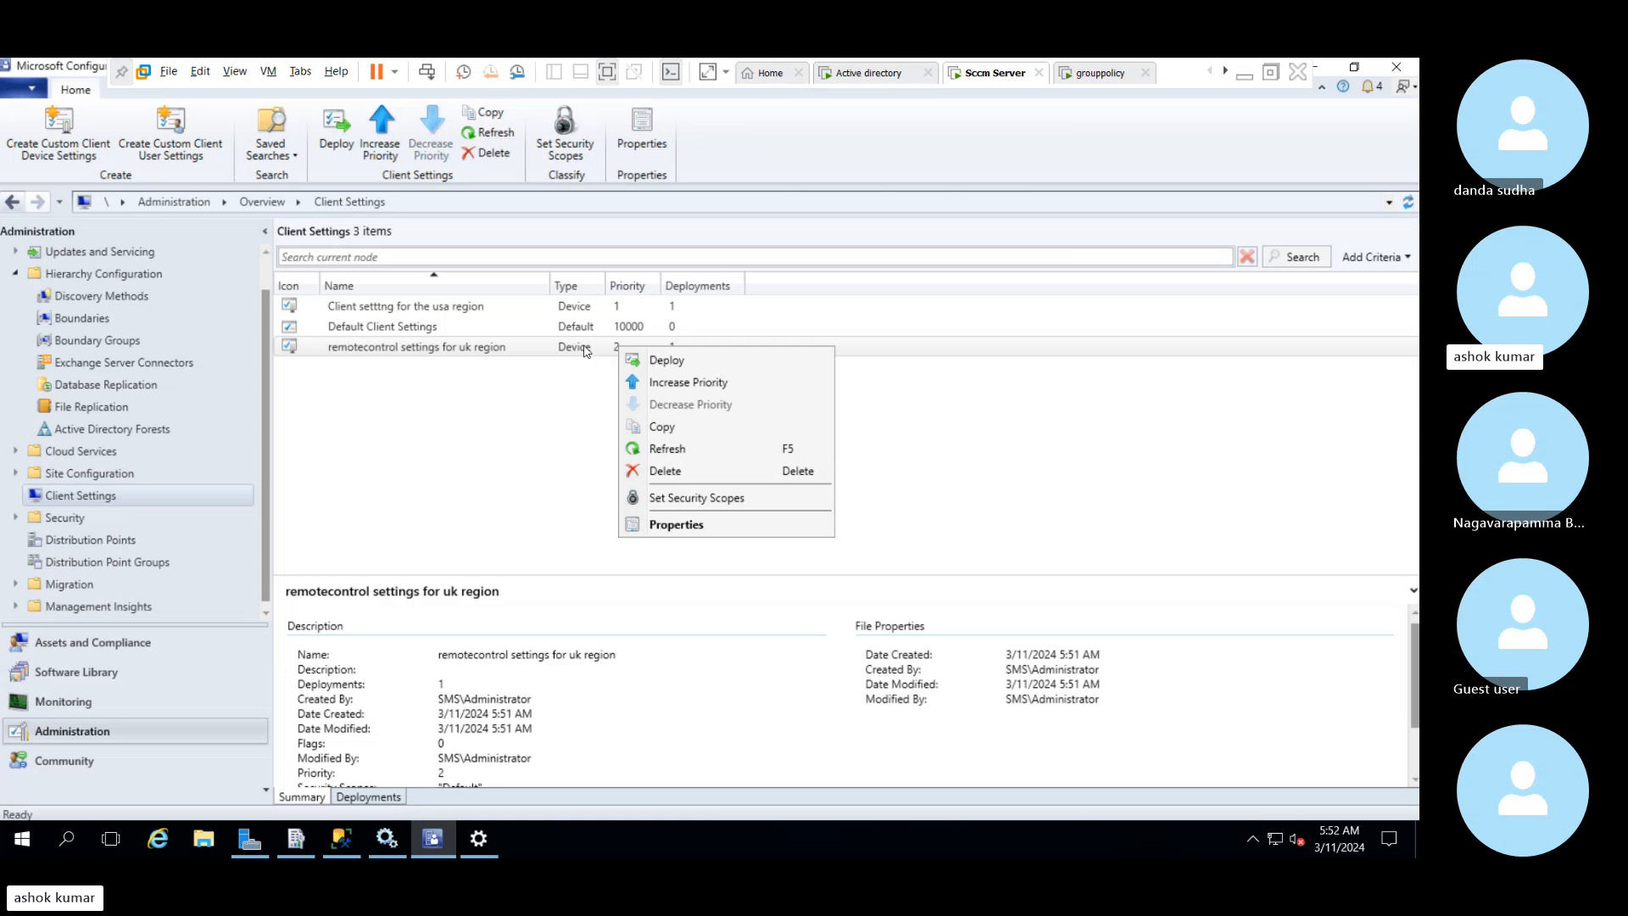
{"action": "right_click", "coordinate": [585, 350]}
{"action": "right_click", "coordinate": [585, 350]}
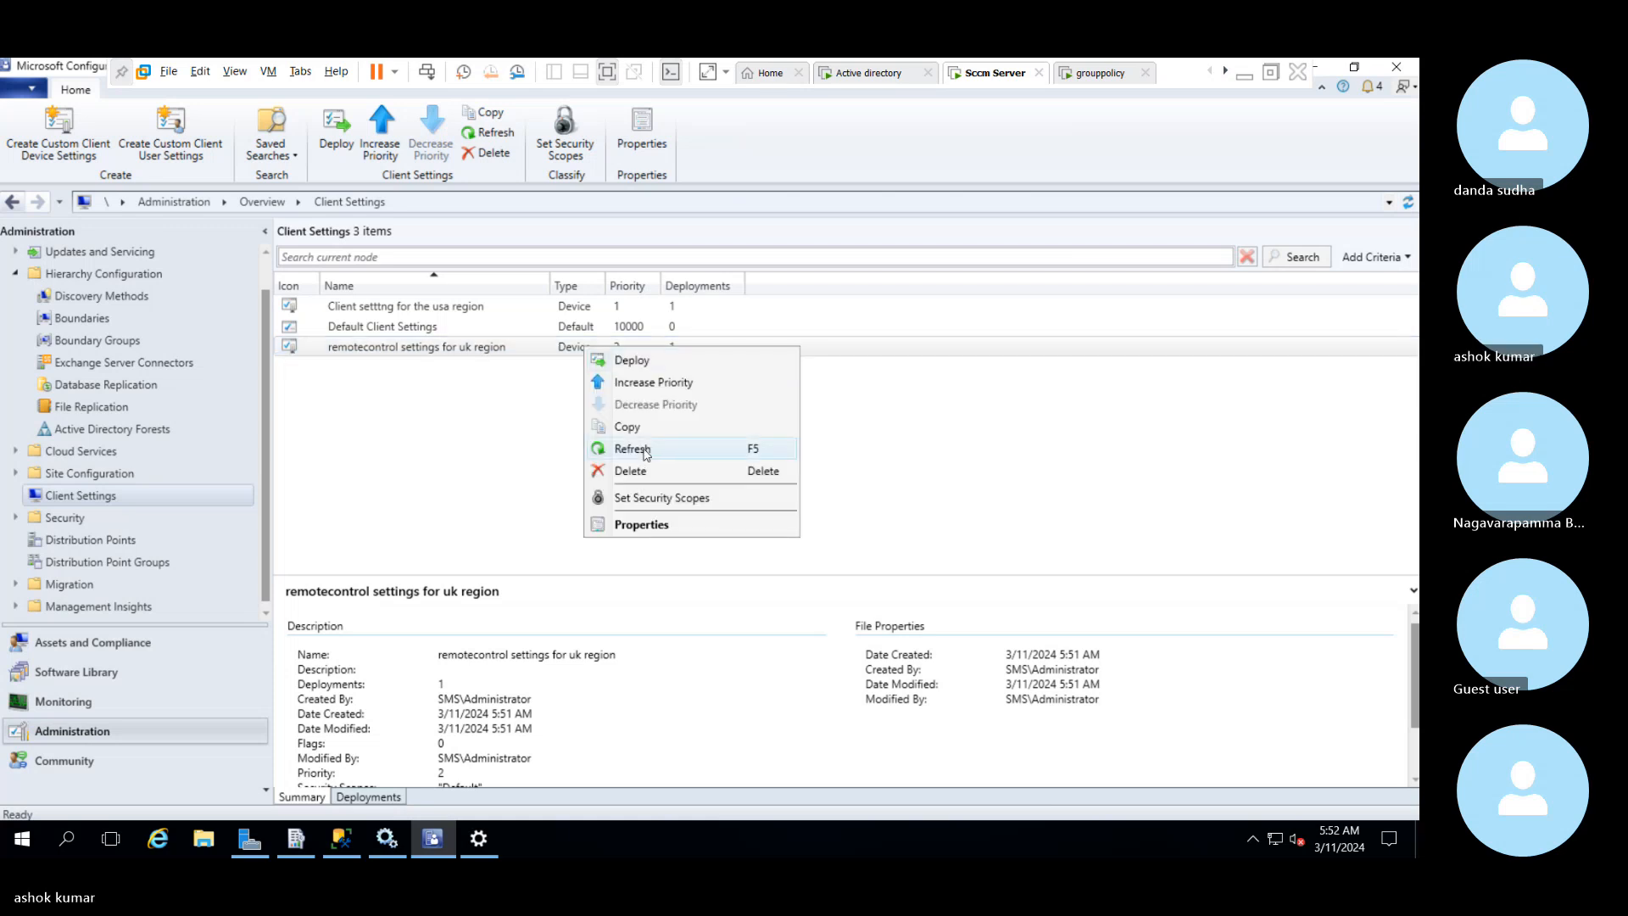
{"action": "left_click", "coordinate": [647, 450]}
{"action": "left_click", "coordinate": [574, 305]}
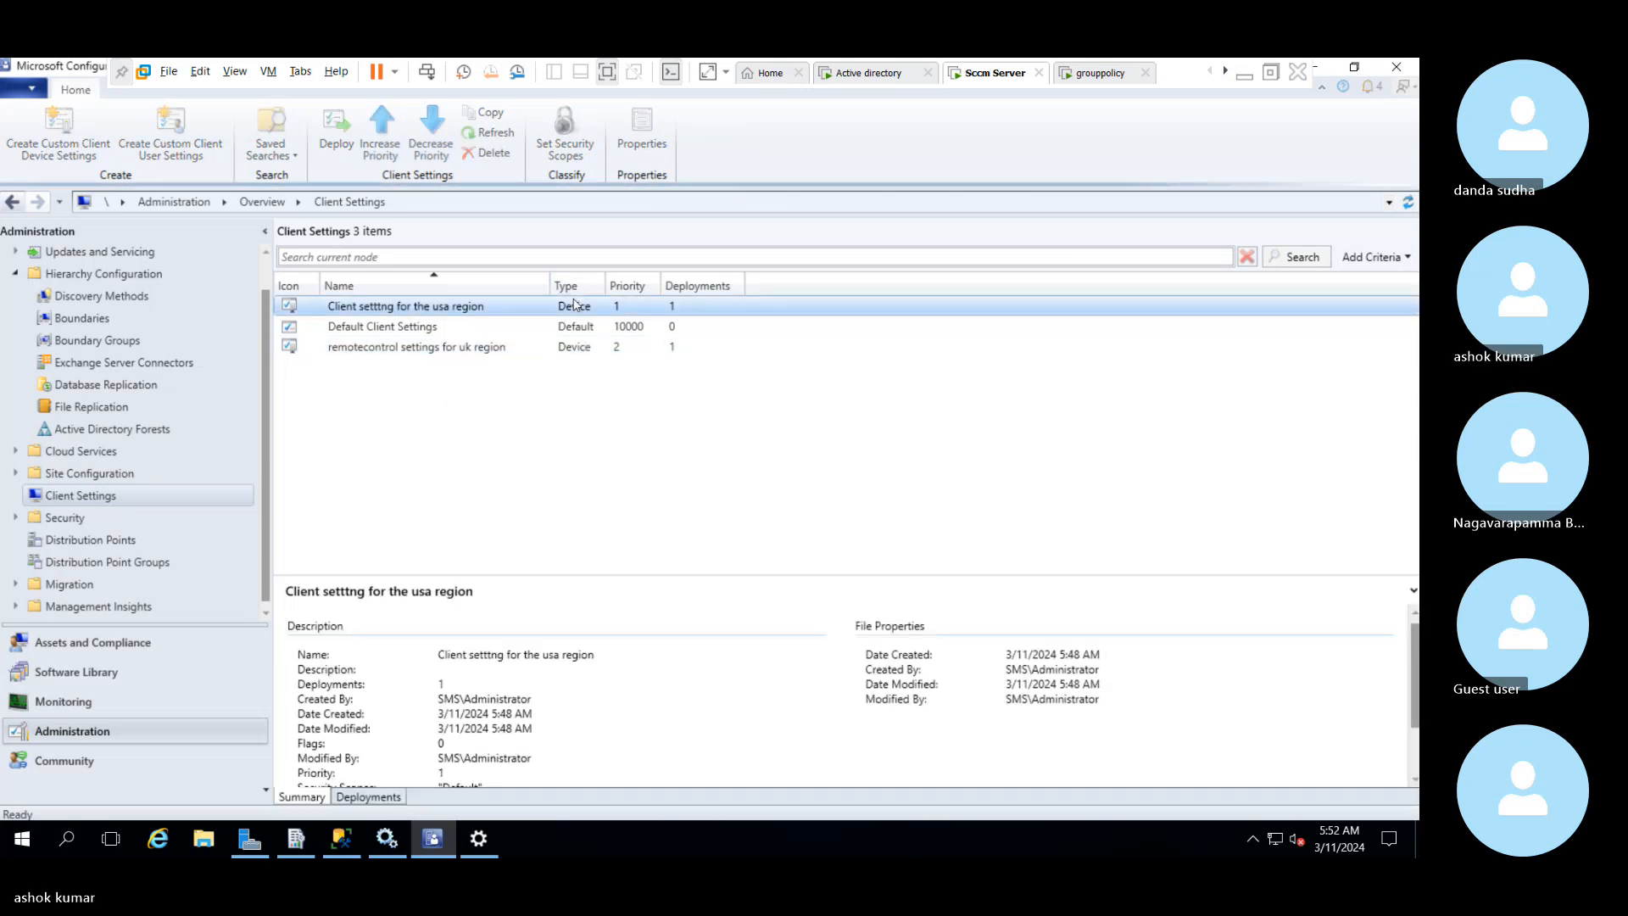
{"action": "right_click", "coordinate": [574, 304]}
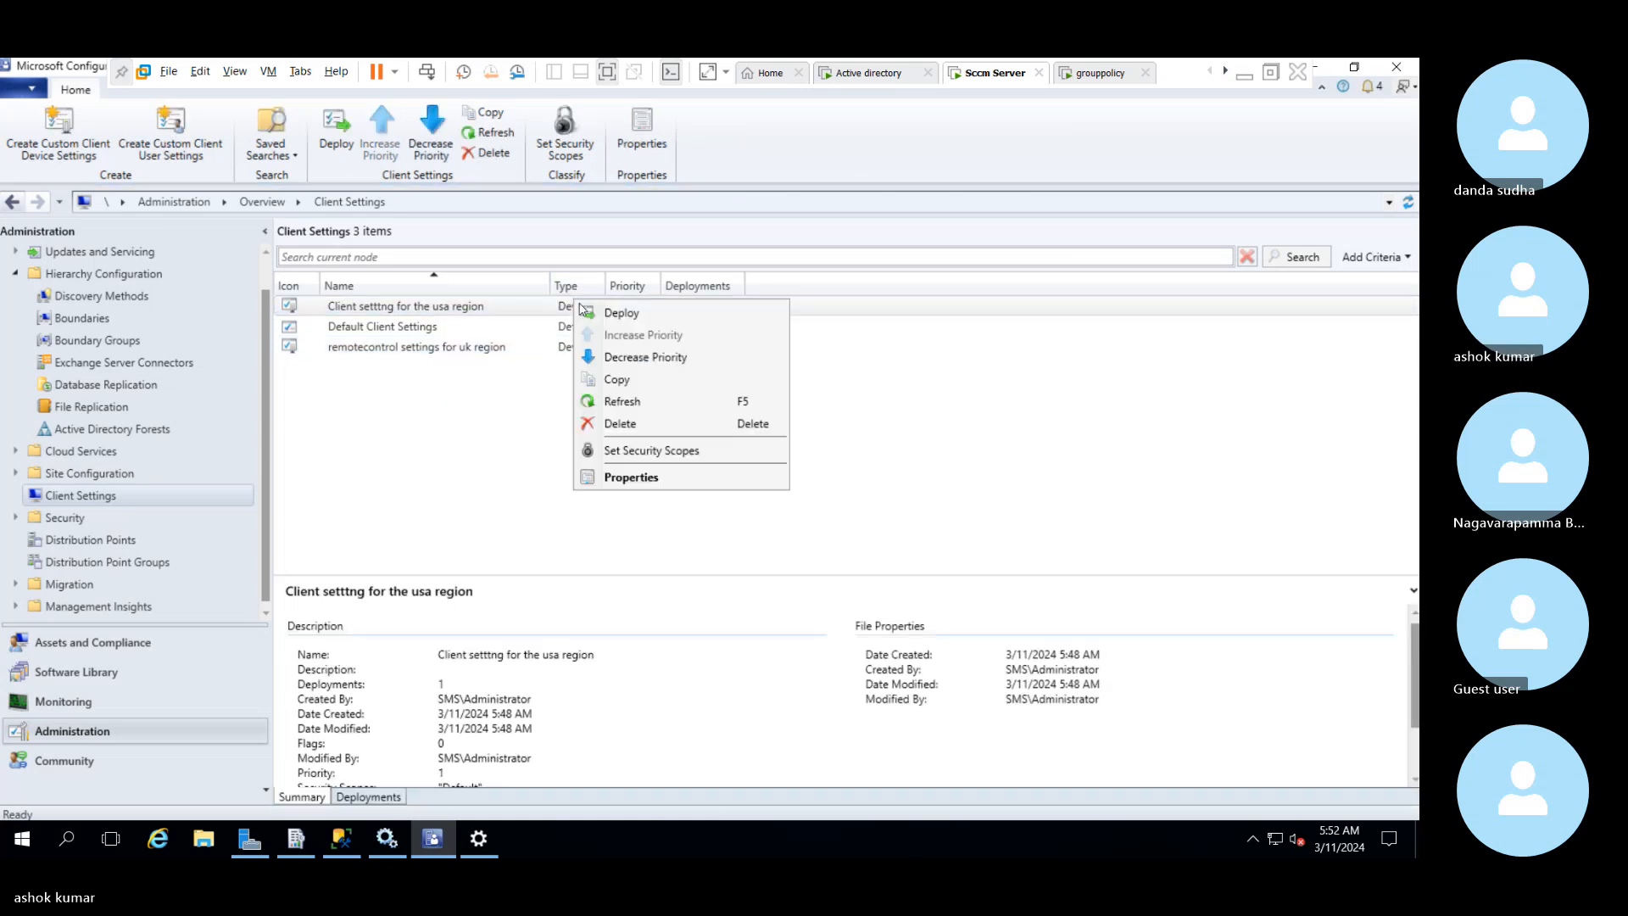
{"action": "left_click", "coordinate": [628, 411]}
Switch to the grouppolicy virtual machine, unlock it with the account password, and dismiss the required-updates notice
{"action": "left_click", "coordinate": [1094, 75]}
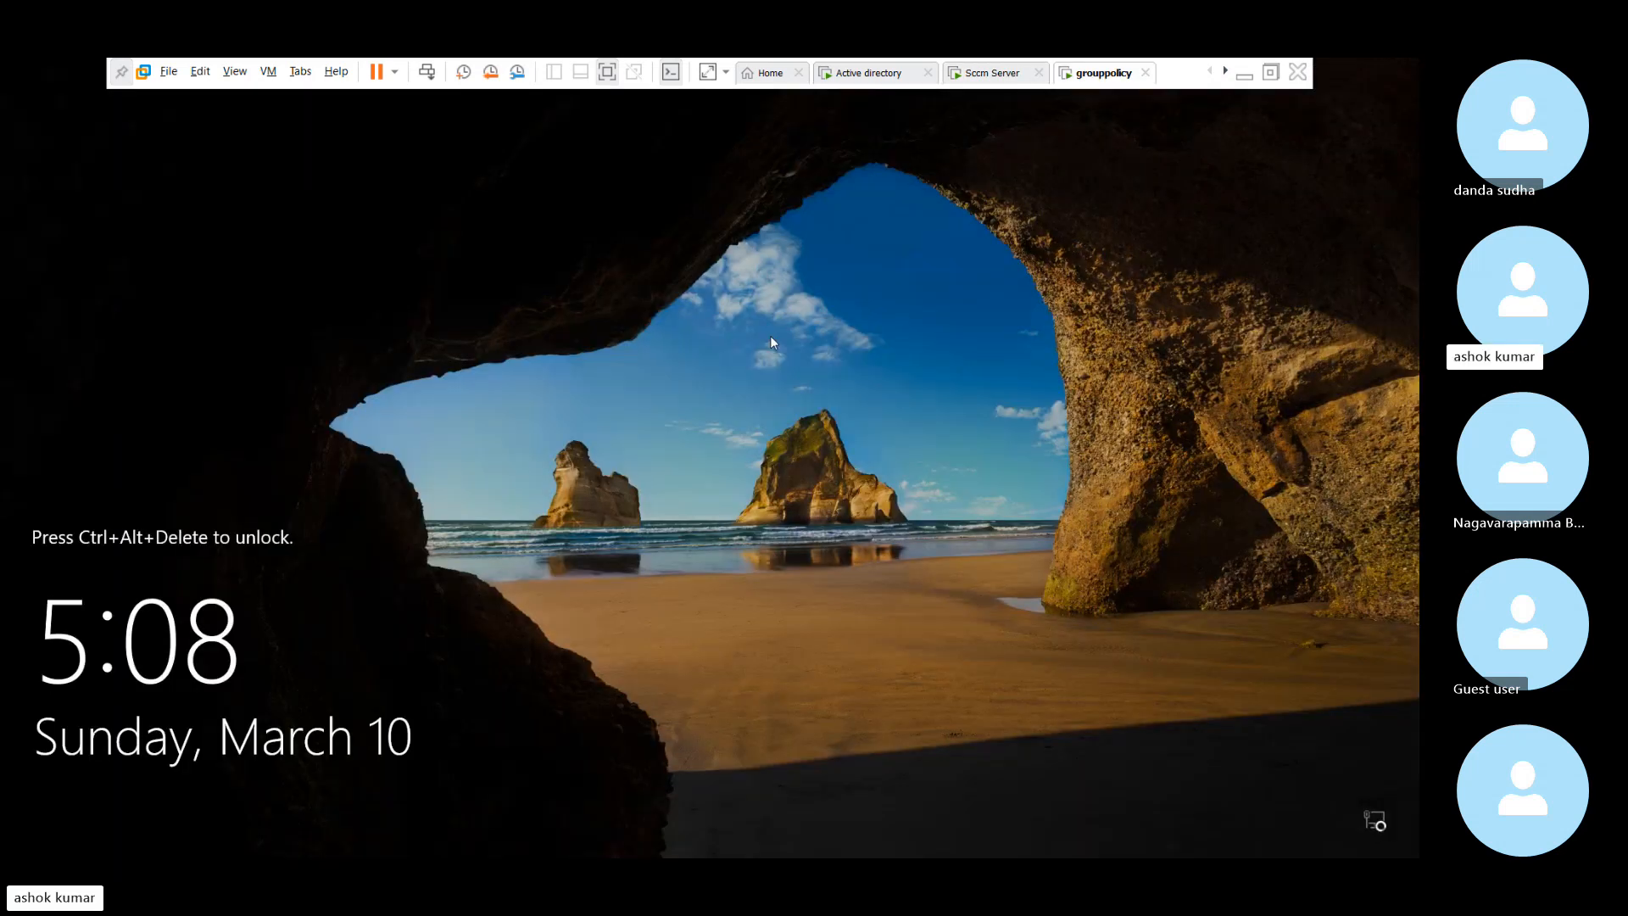
{"action": "left_click", "coordinate": [427, 72]}
{"action": "type", "text": "•••••••"}
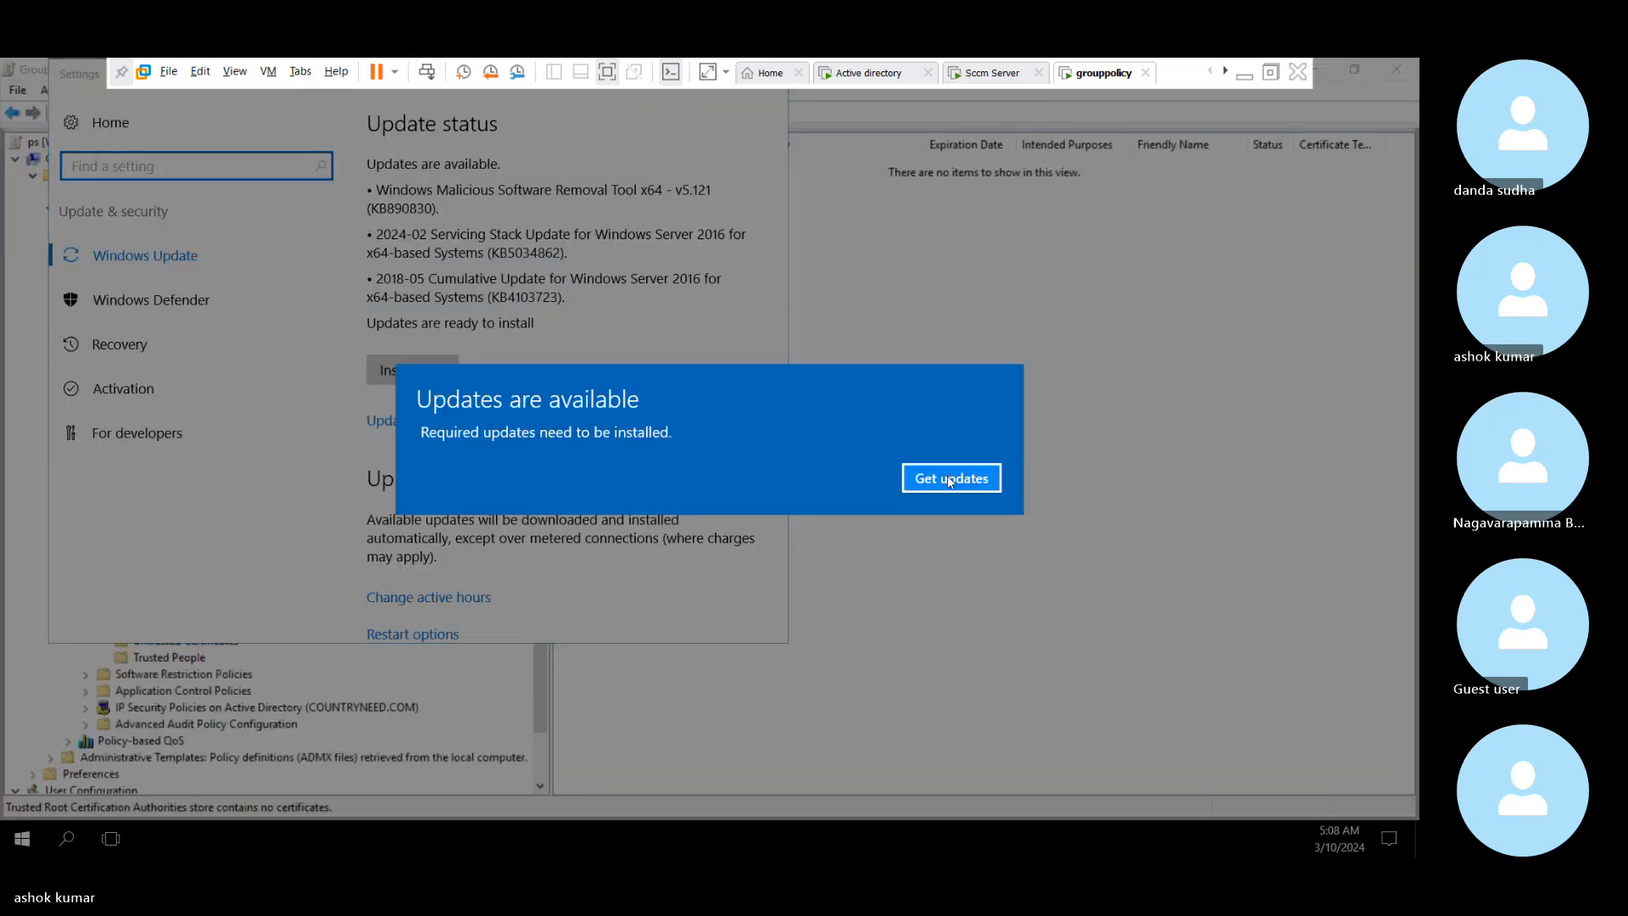
{"action": "left_click", "coordinate": [951, 479]}
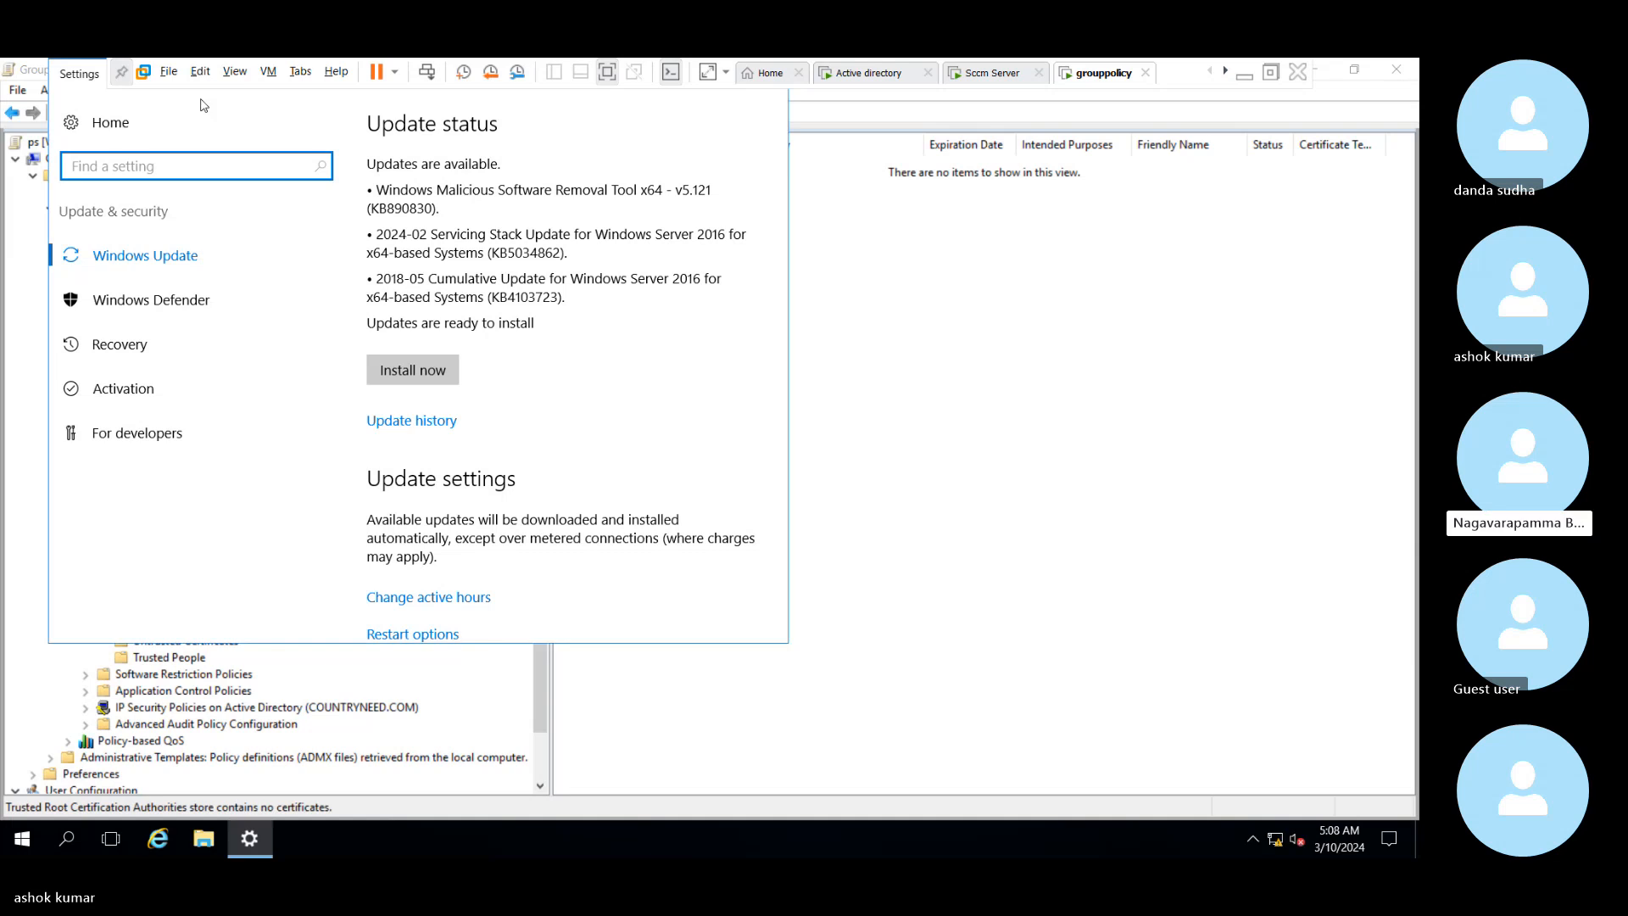
Exit the virtual machine's full-screen mode and close the Windows Update settings window on grouppolicy
{"action": "left_click", "coordinate": [607, 72]}
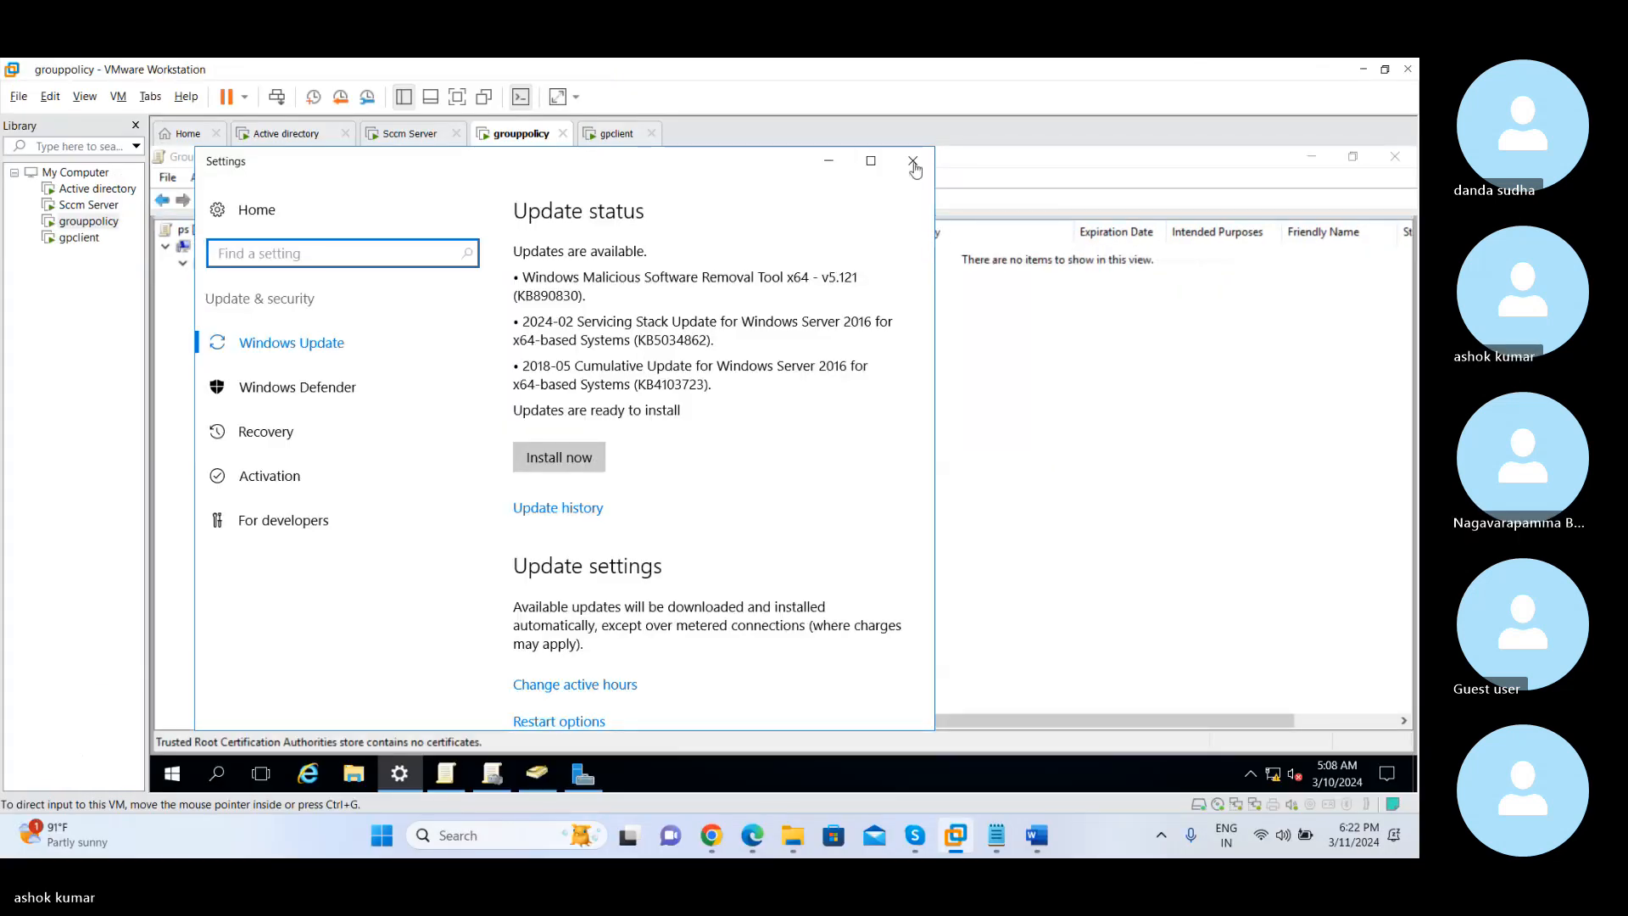
{"action": "left_click", "coordinate": [914, 162]}
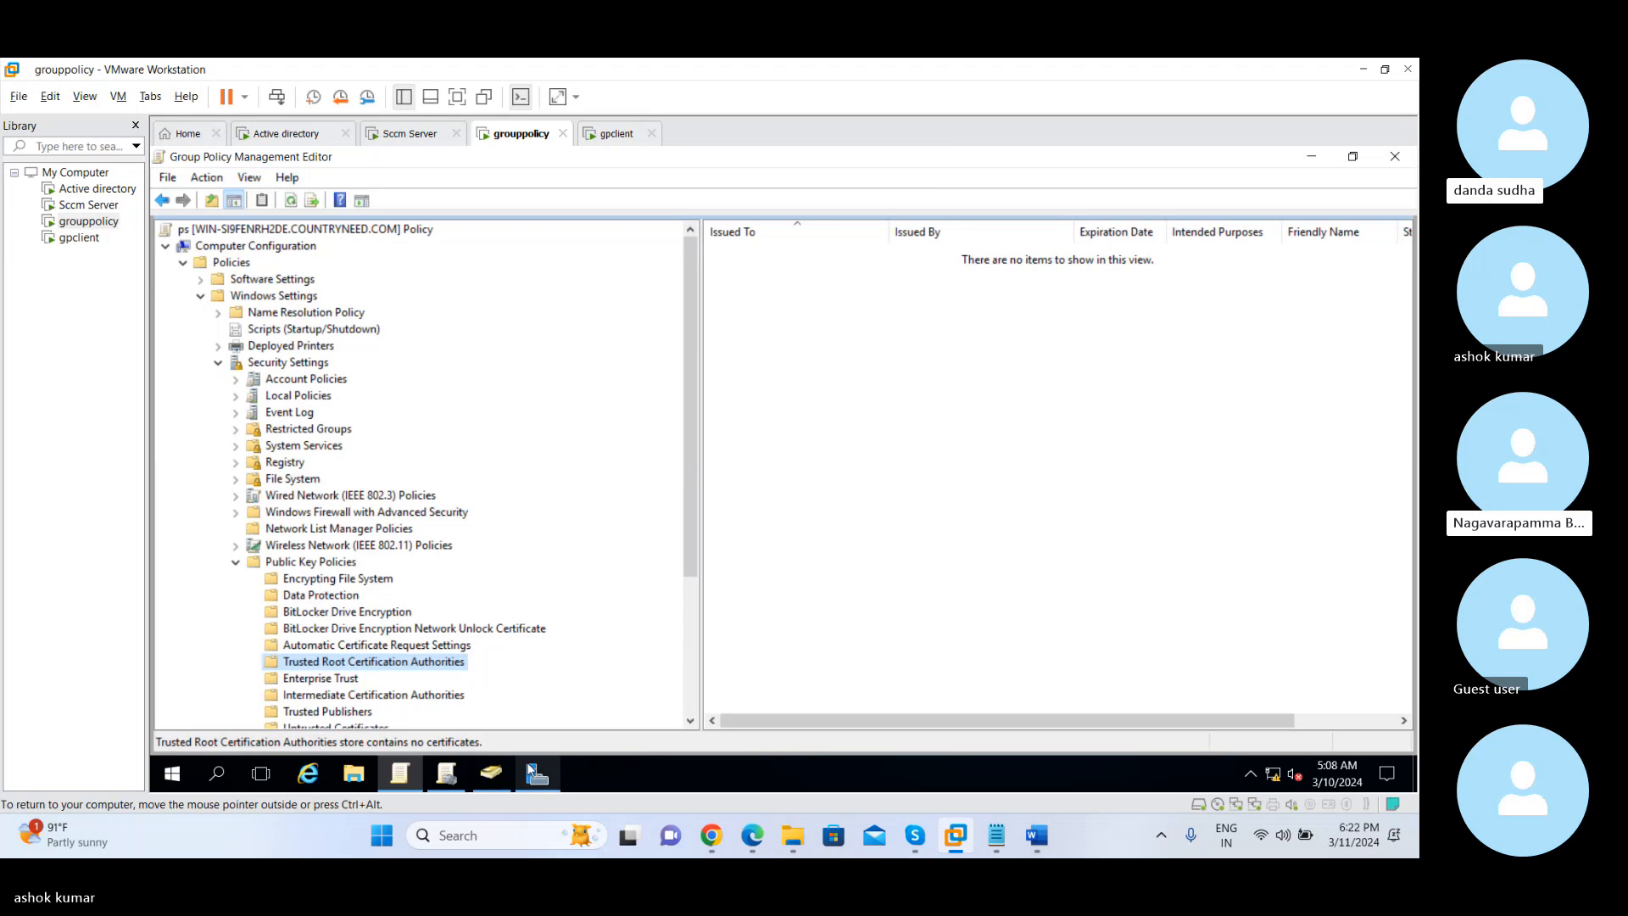
{"action": "left_click", "coordinate": [174, 775]}
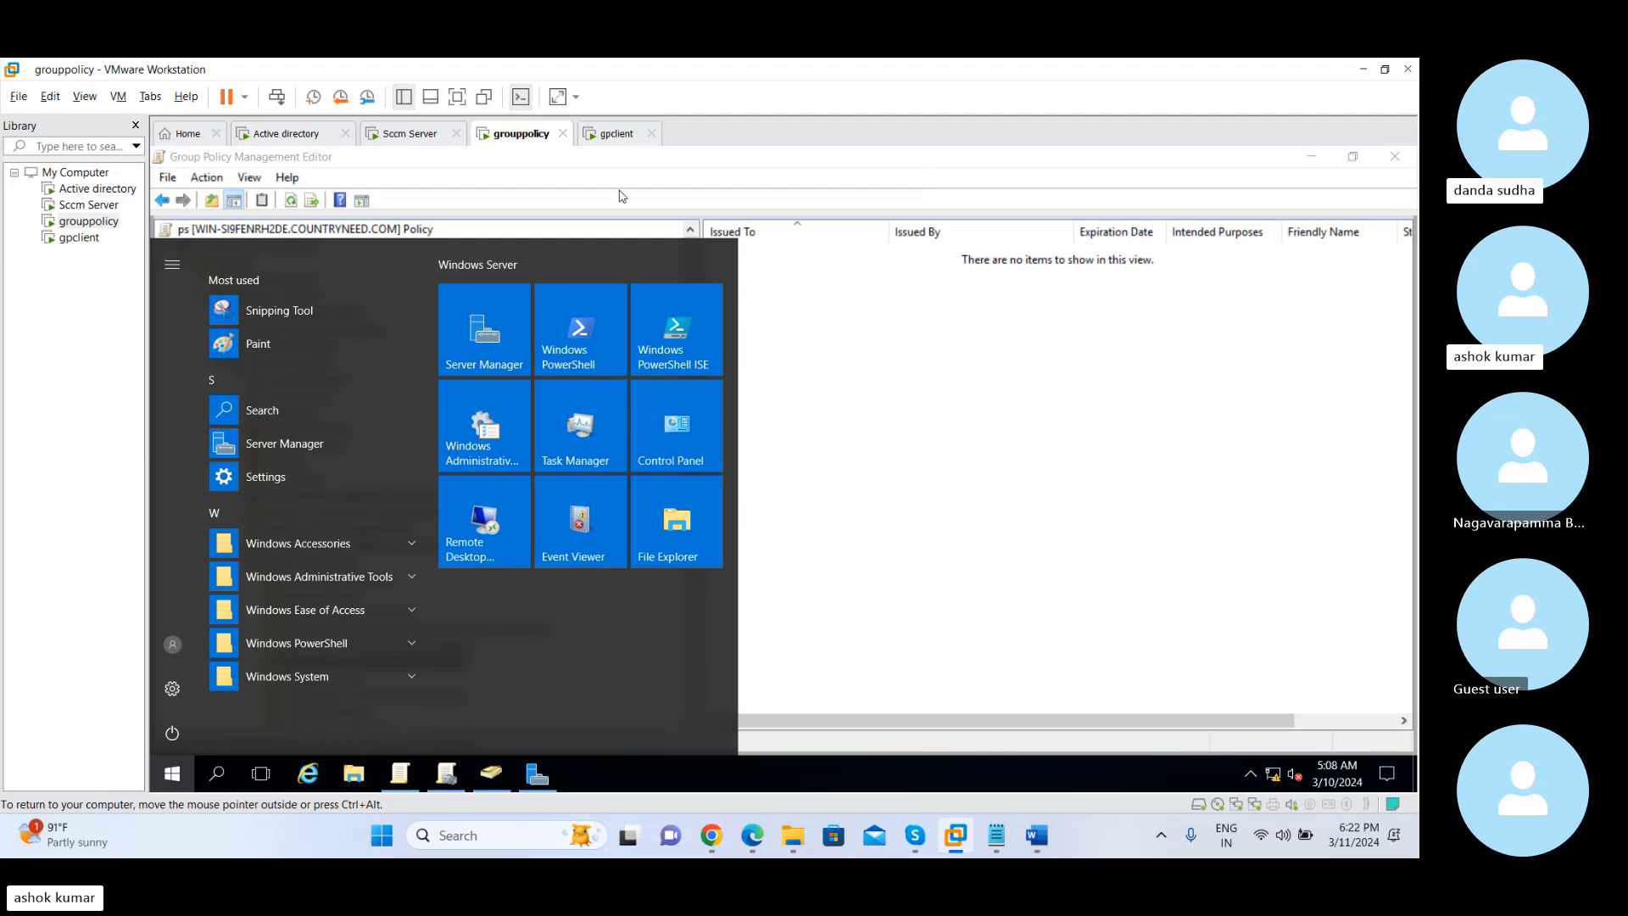
Switch to the gpclient virtual machine and unlock the Administrator session with the account password
{"action": "left_click", "coordinate": [616, 133]}
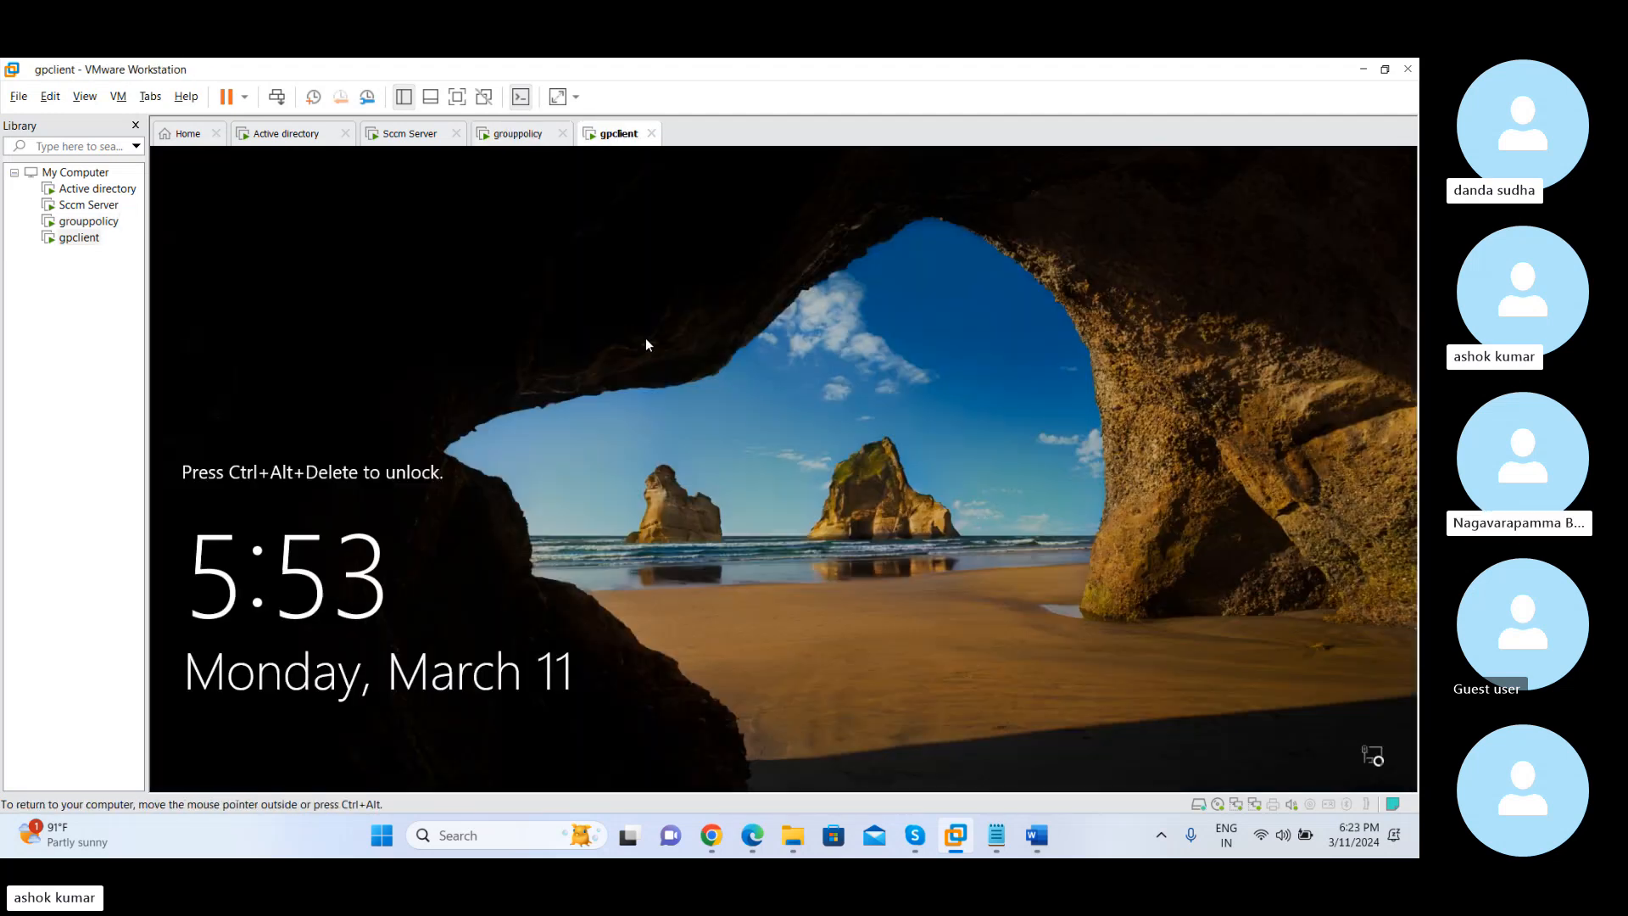
{"action": "left_click", "coordinate": [276, 97]}
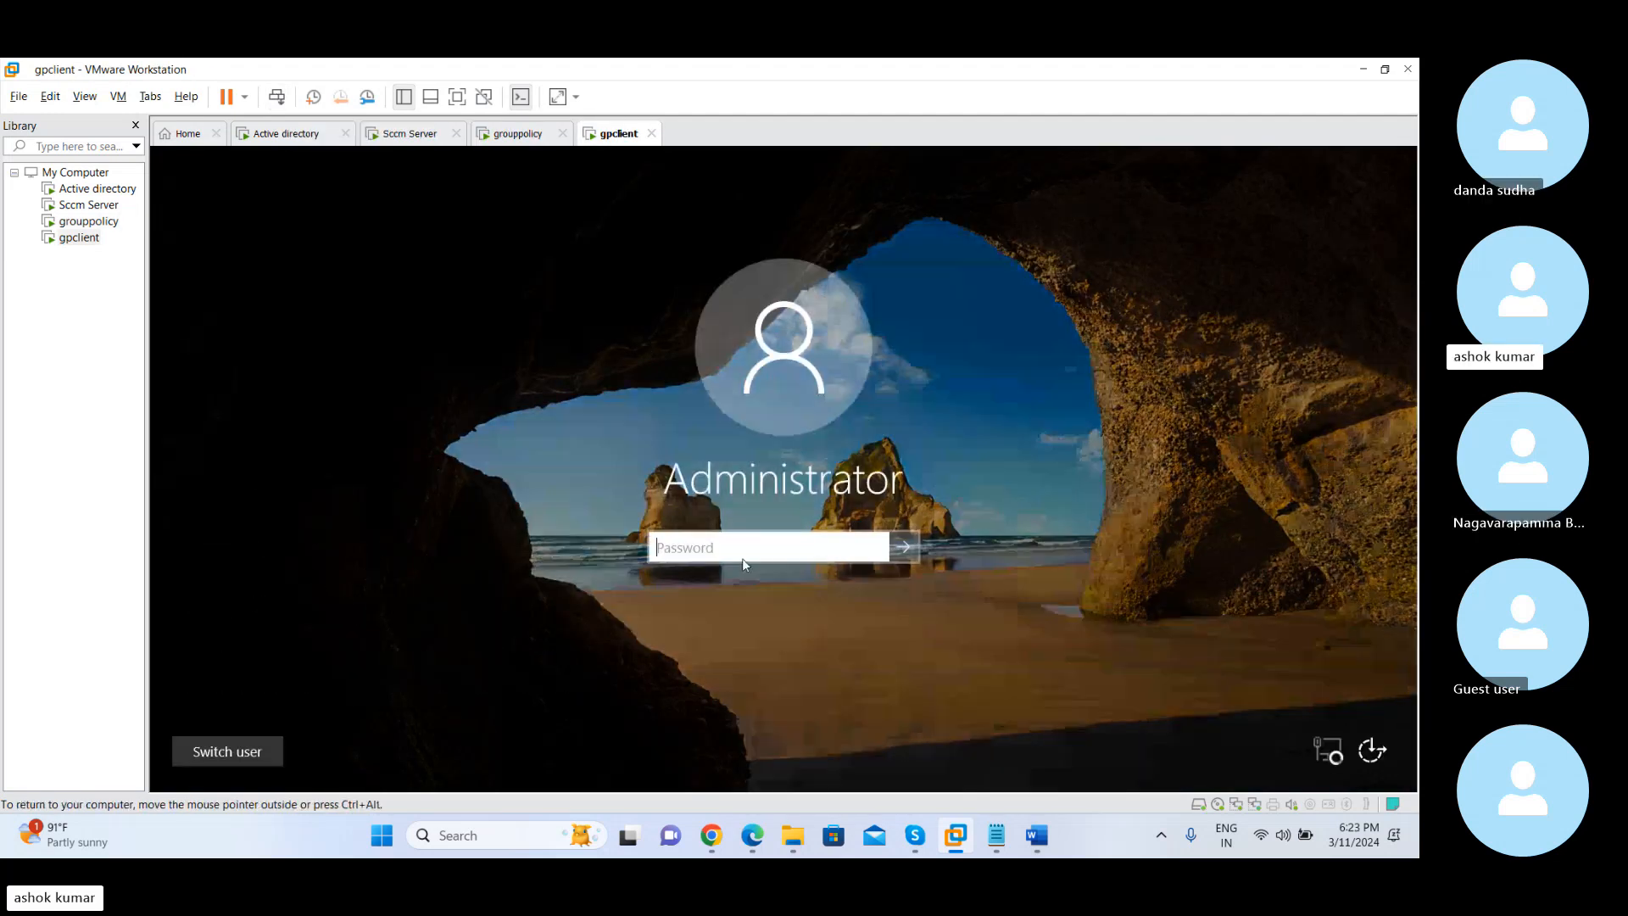
{"action": "type", "text": "P"}
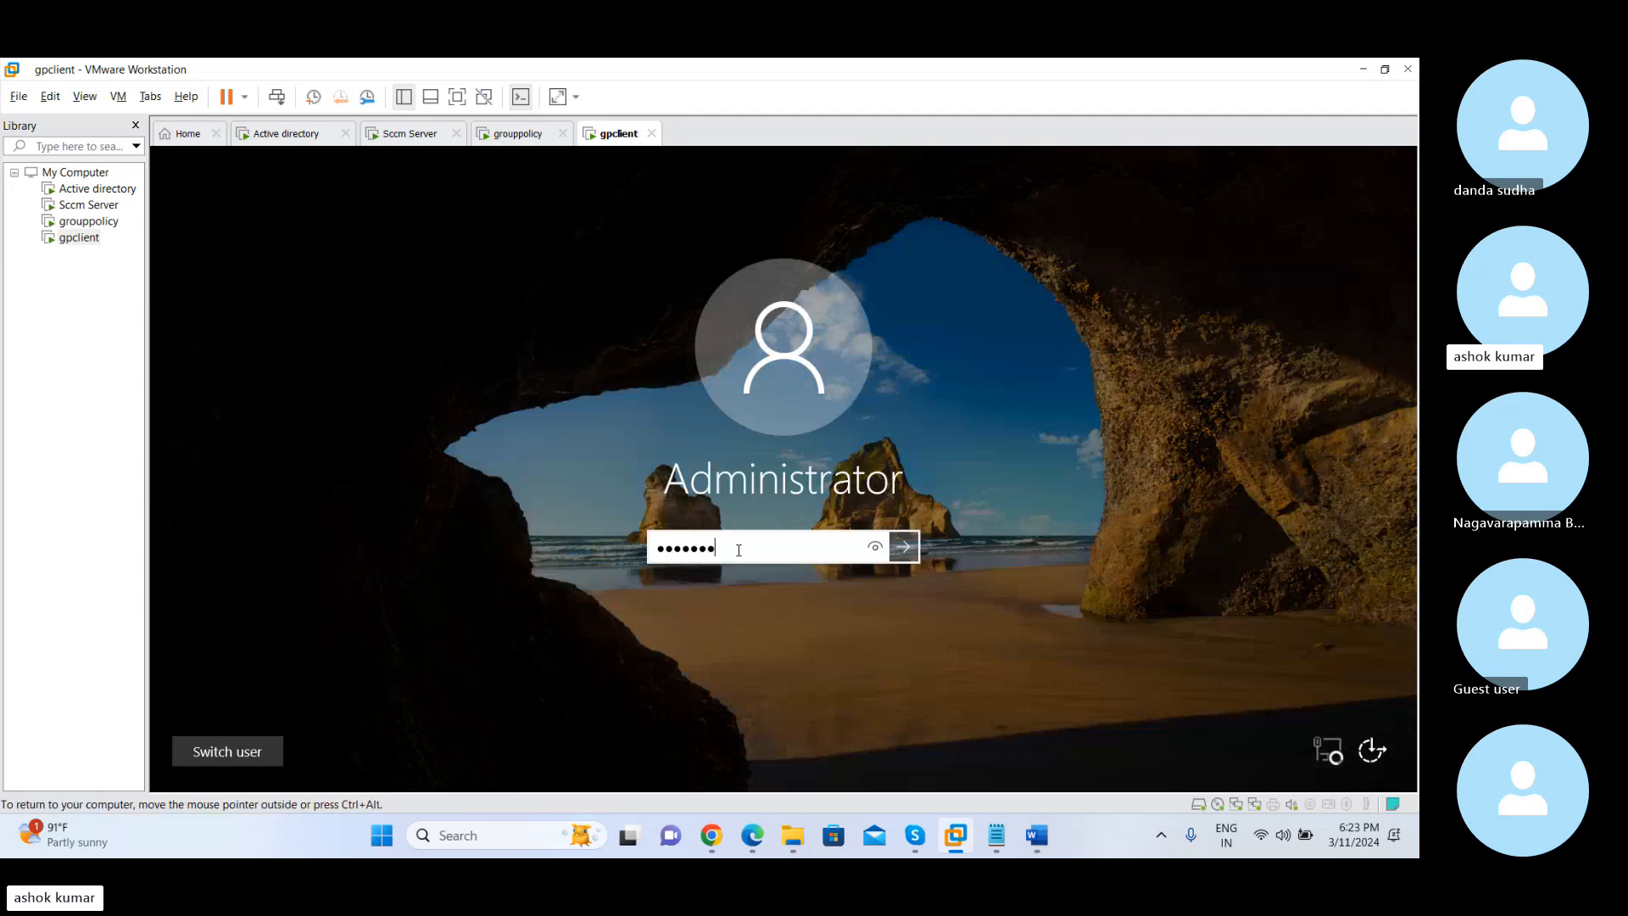
{"action": "key", "text": "Return"}
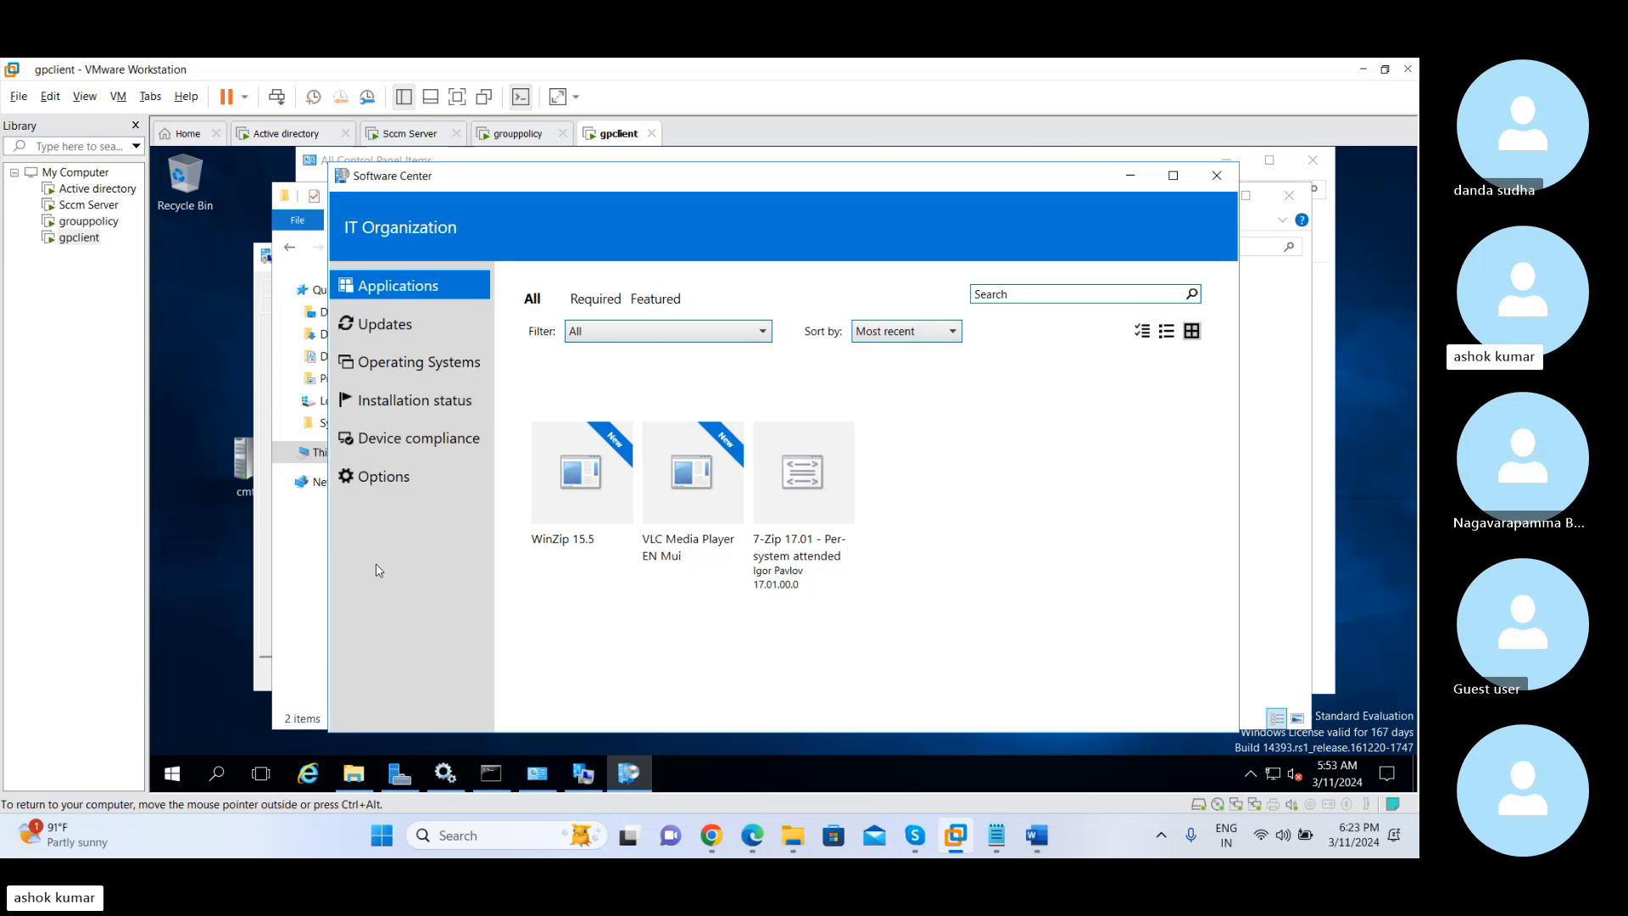
Launch Software Center on gpclient and check its organization branding
{"action": "mouse_move", "coordinate": [401, 789]}
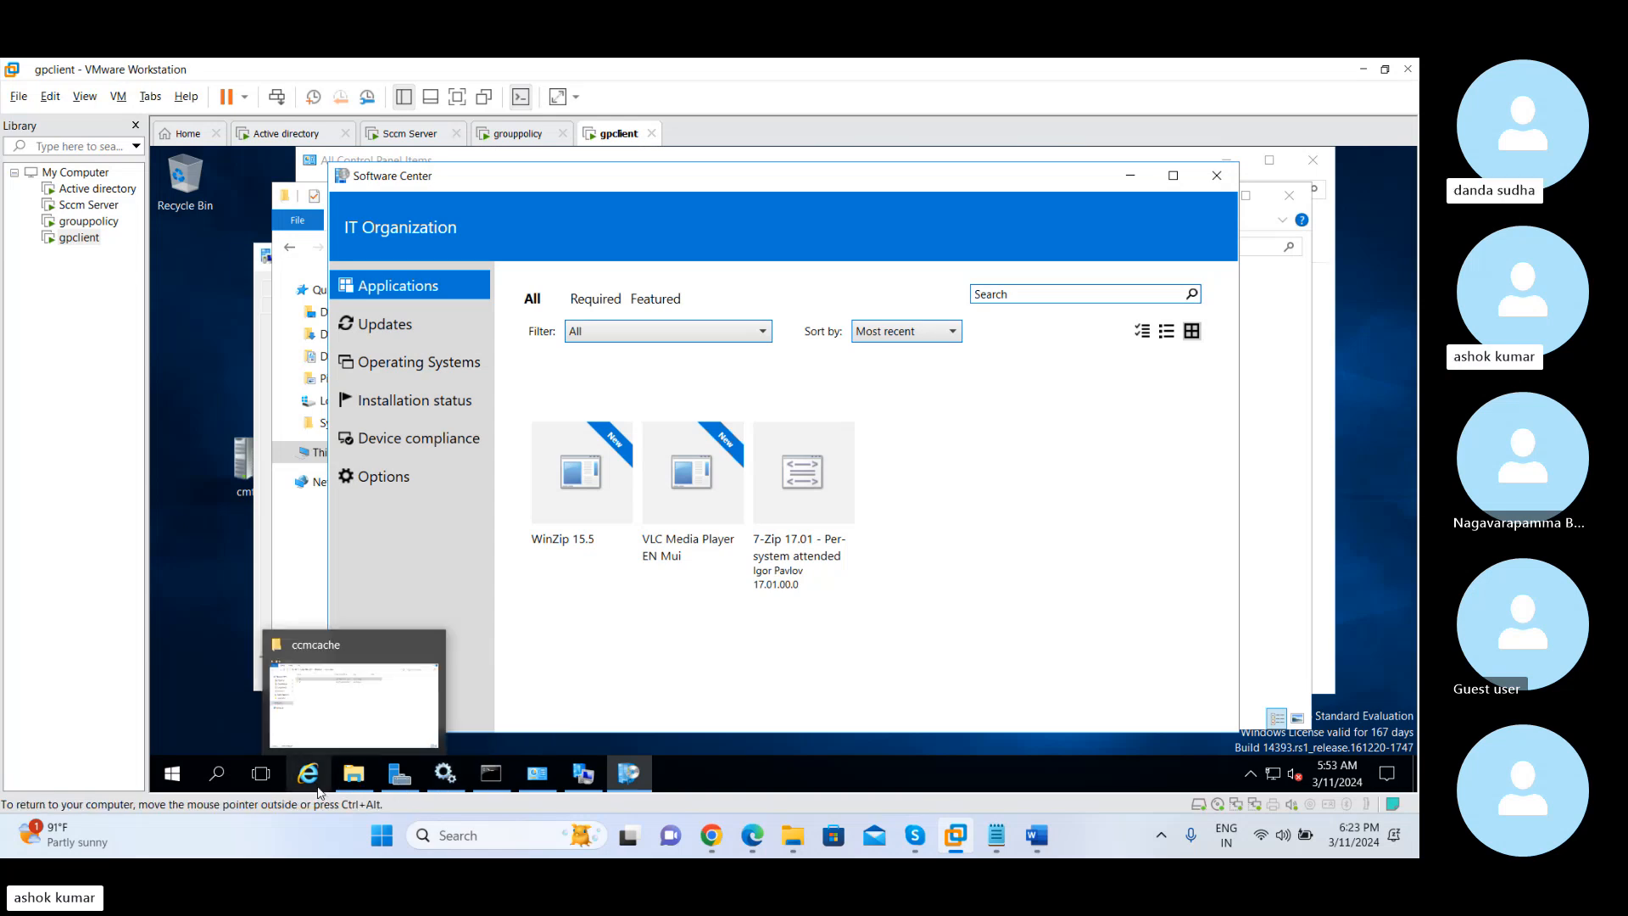
{"action": "left_click", "coordinate": [174, 775]}
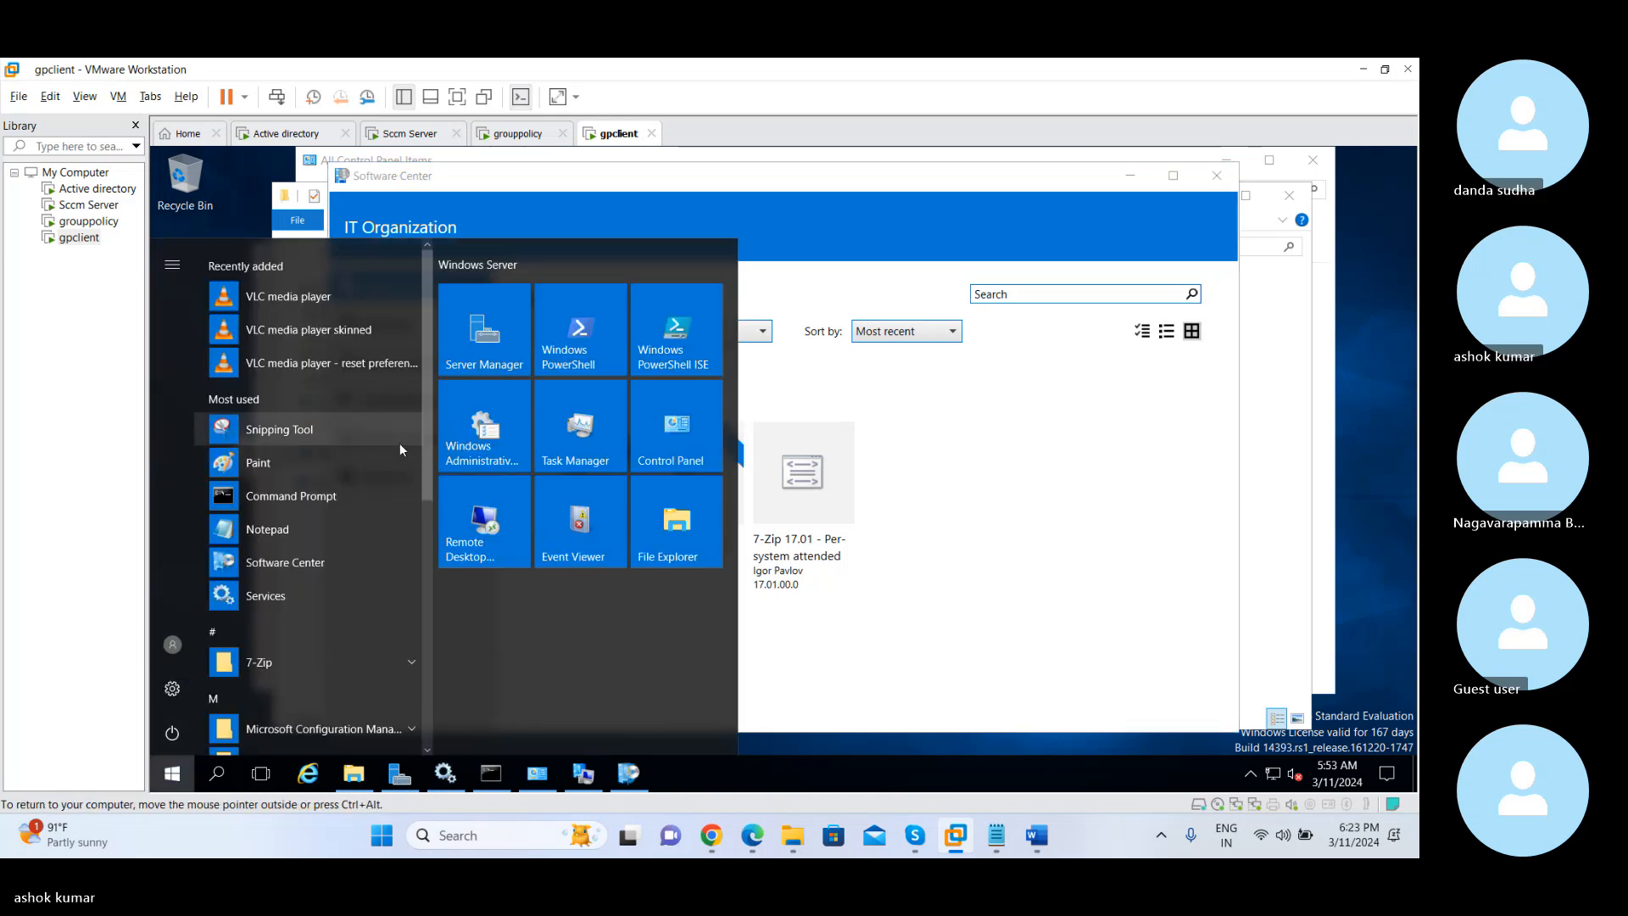
{"action": "left_click", "coordinate": [313, 565]}
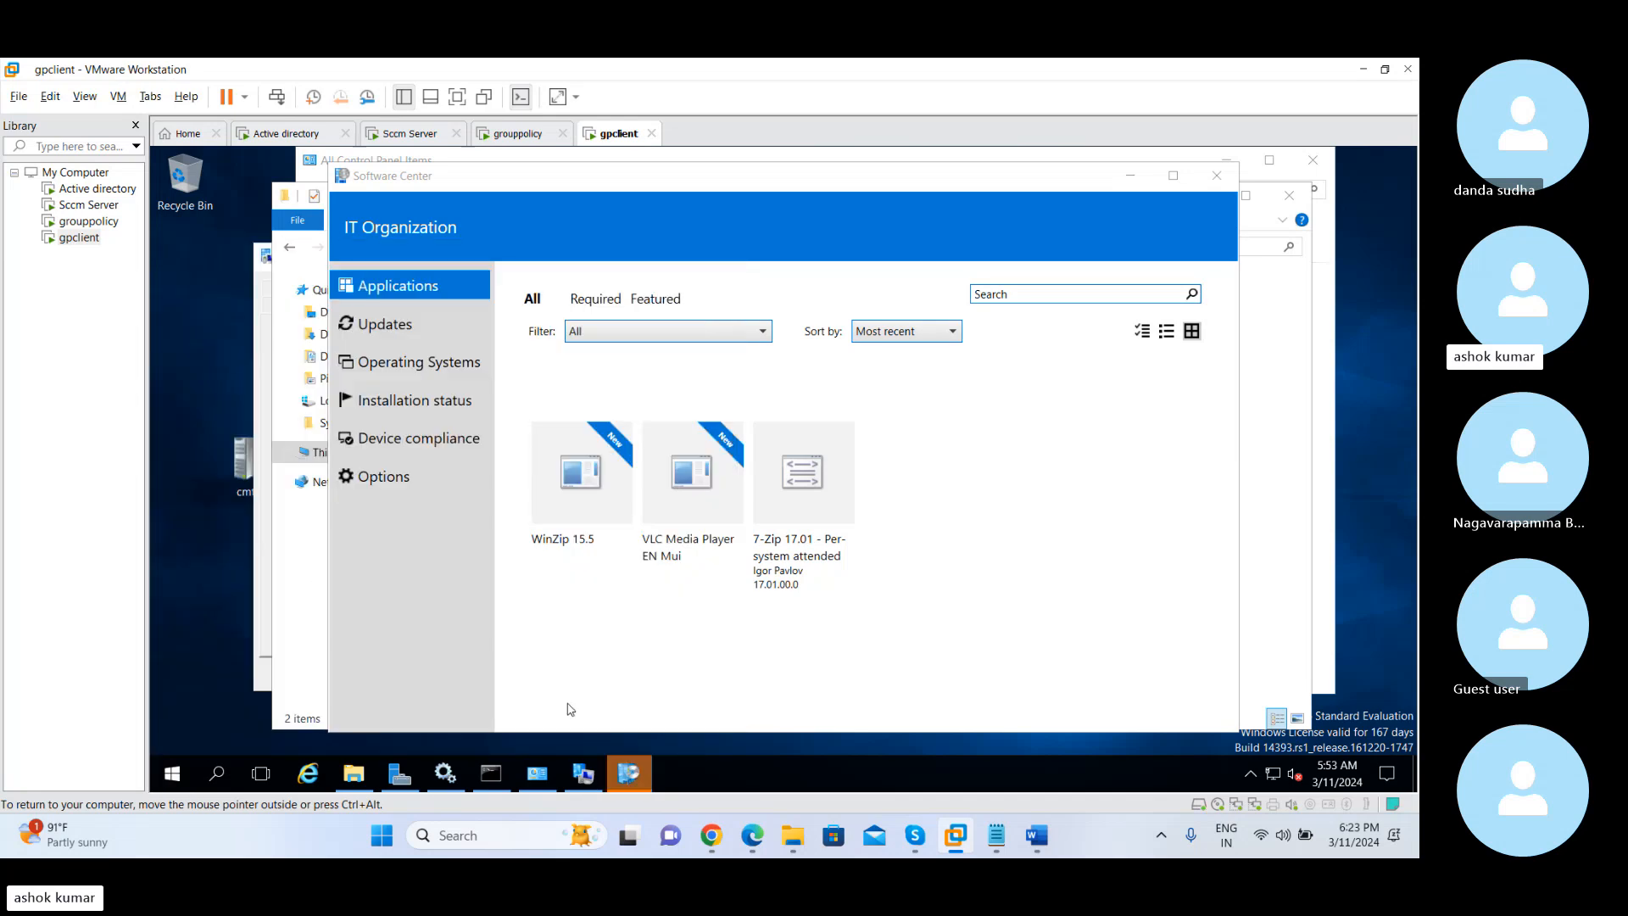
{"action": "left_click", "coordinate": [630, 786]}
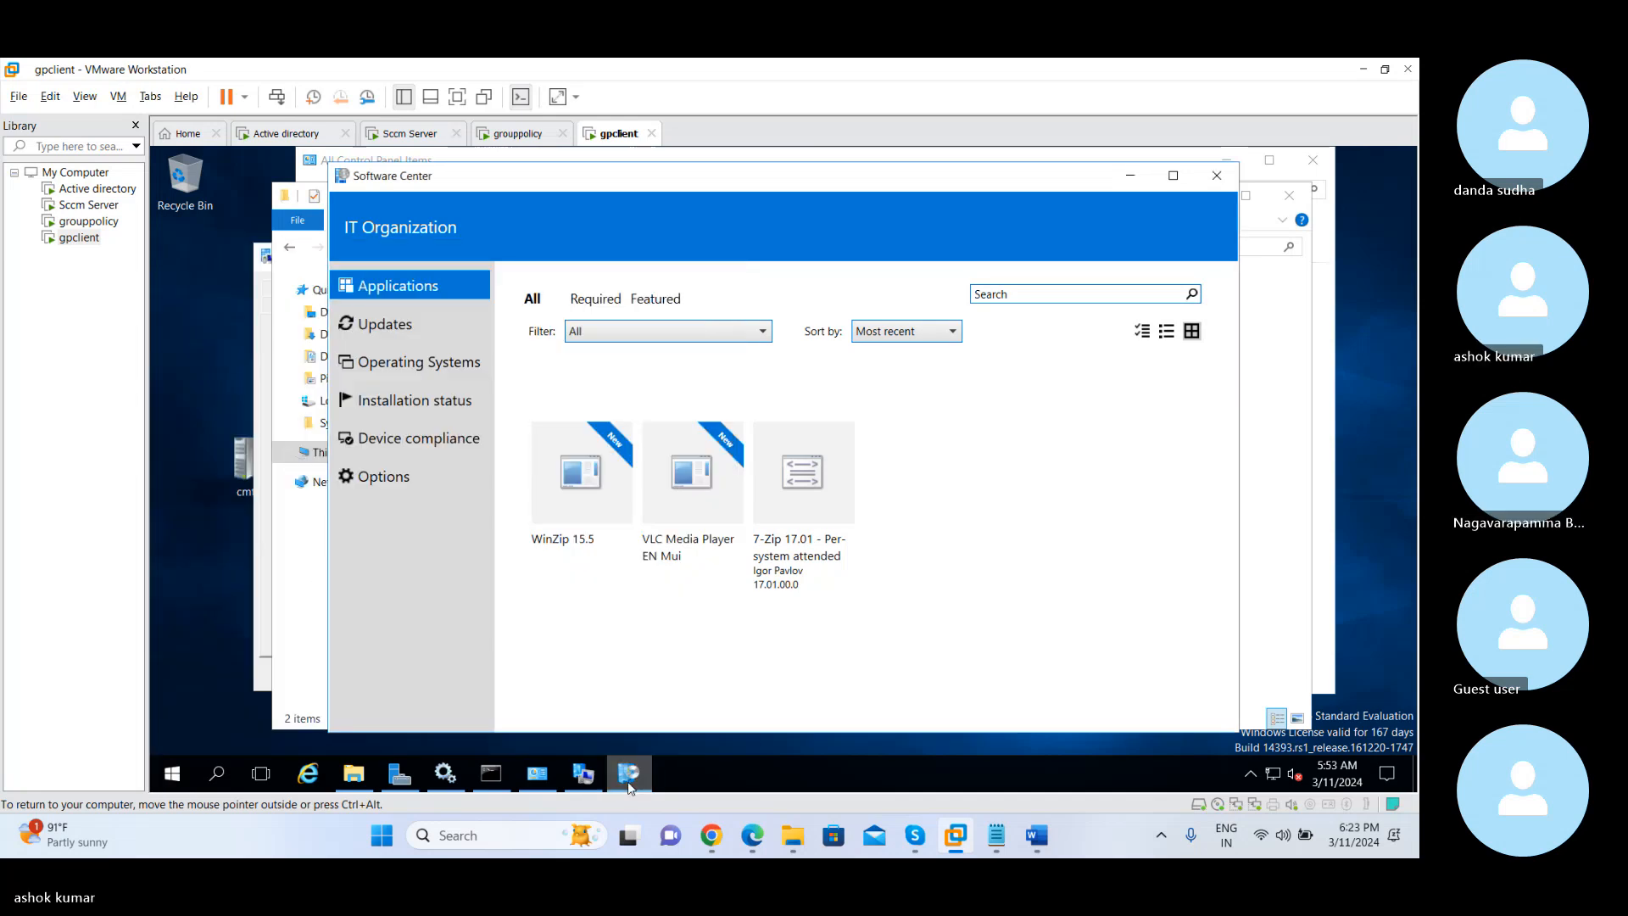
Run the Machine Policy Retrieval & Evaluation Cycle twice from the Configuration Manager properties in Control Panel
{"action": "left_click", "coordinate": [537, 773]}
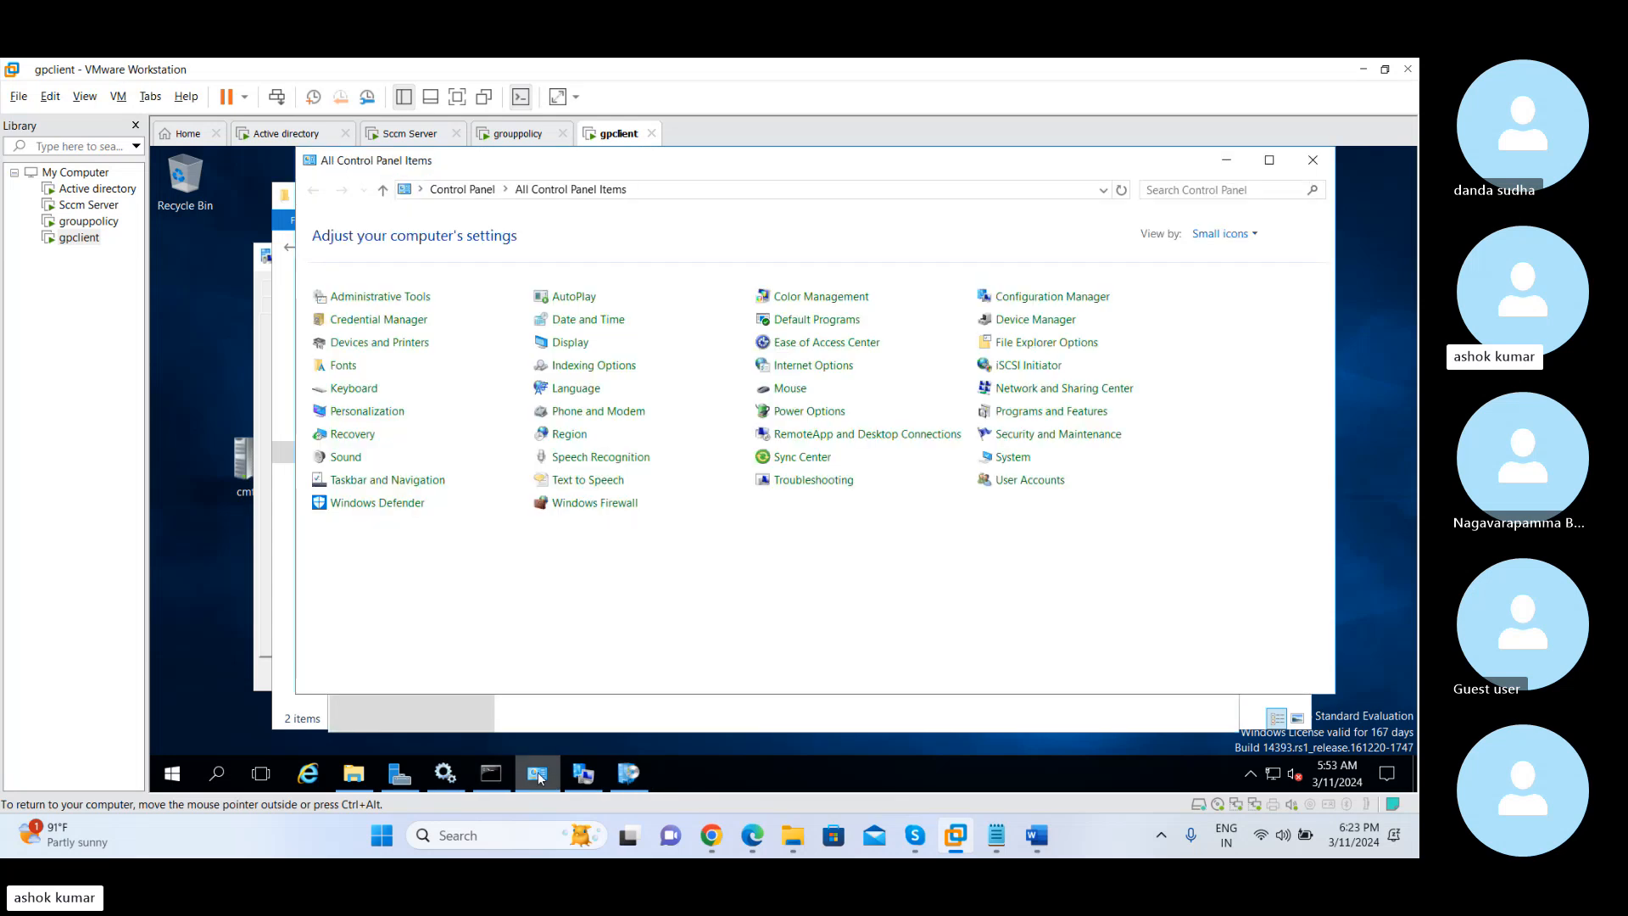
{"action": "left_click", "coordinate": [1010, 304]}
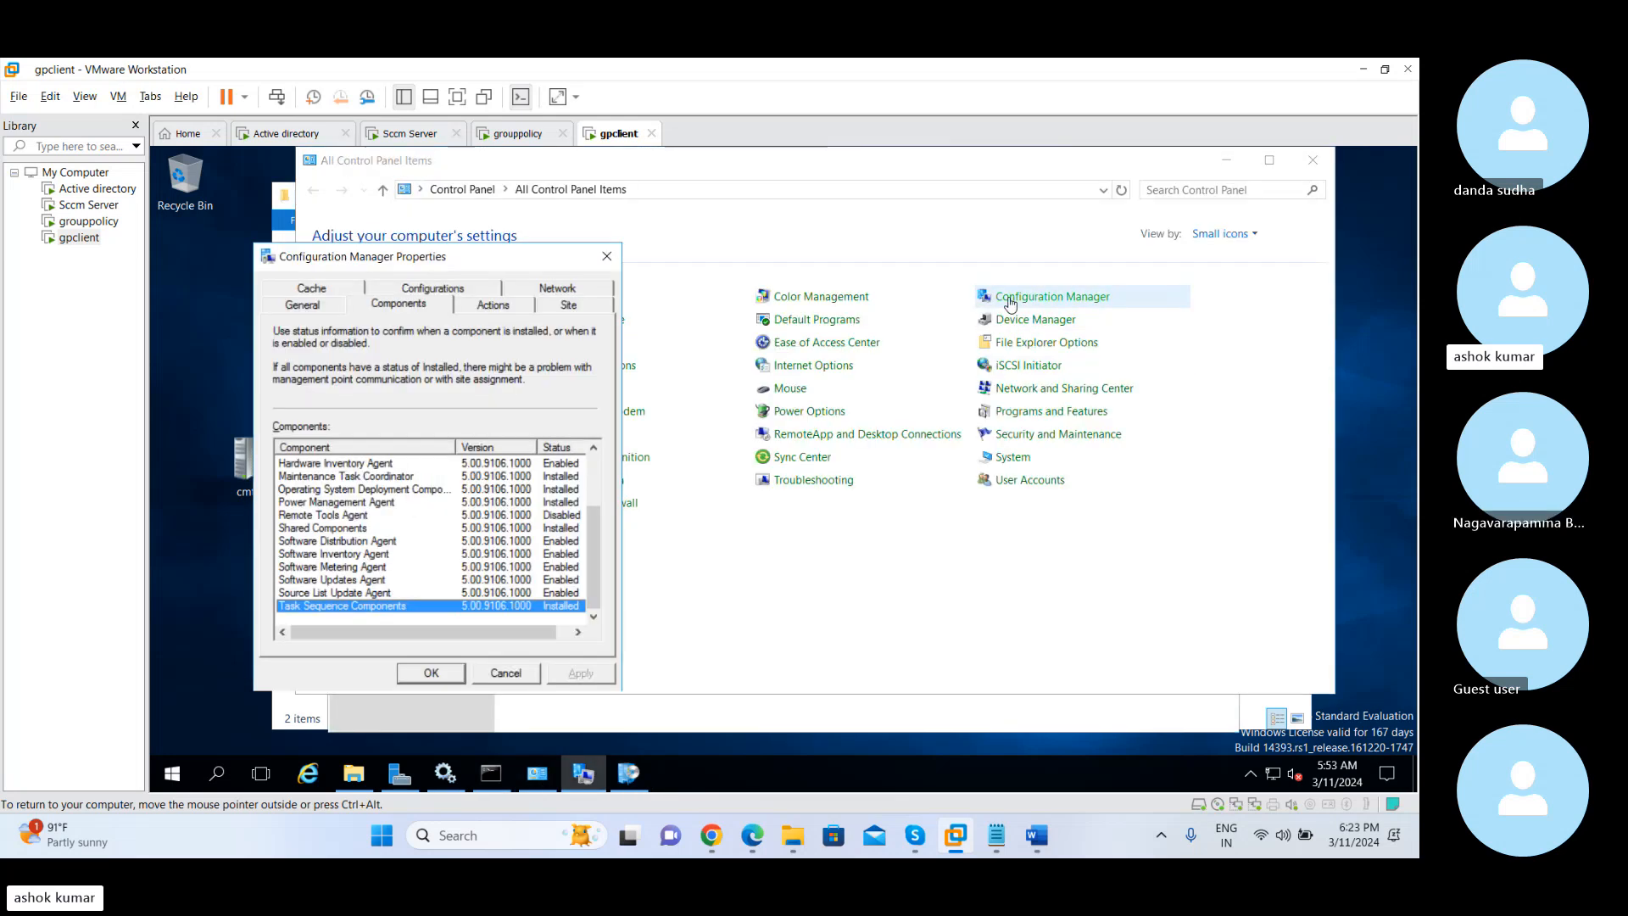
{"action": "left_click", "coordinate": [524, 307]}
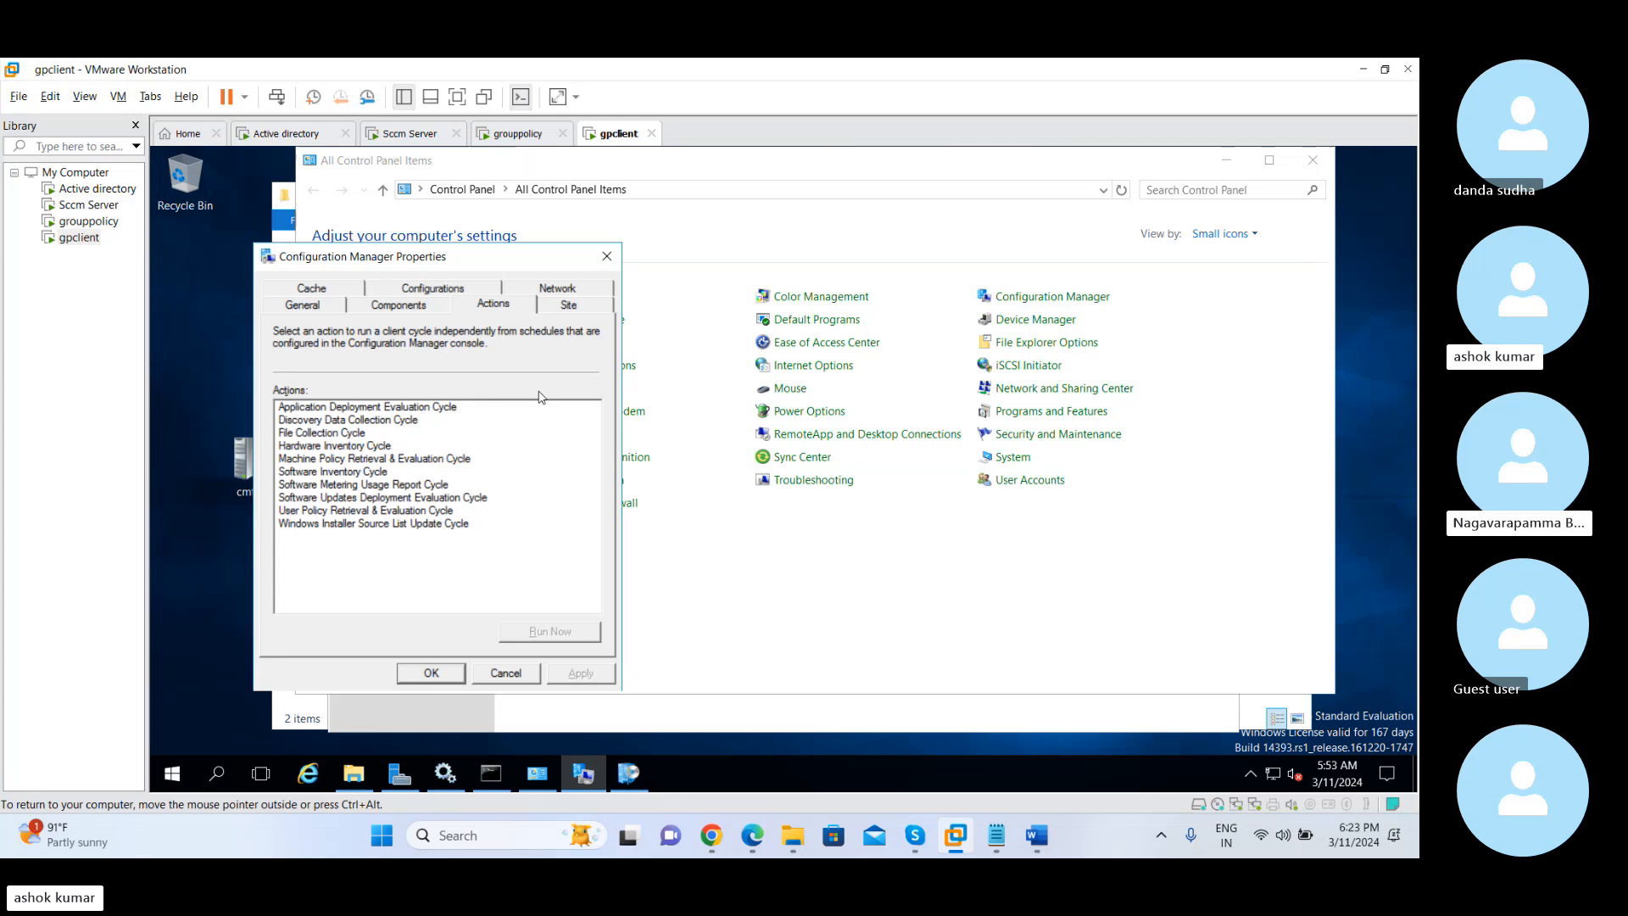
{"action": "left_click", "coordinate": [389, 460]}
{"action": "left_click", "coordinate": [579, 637]}
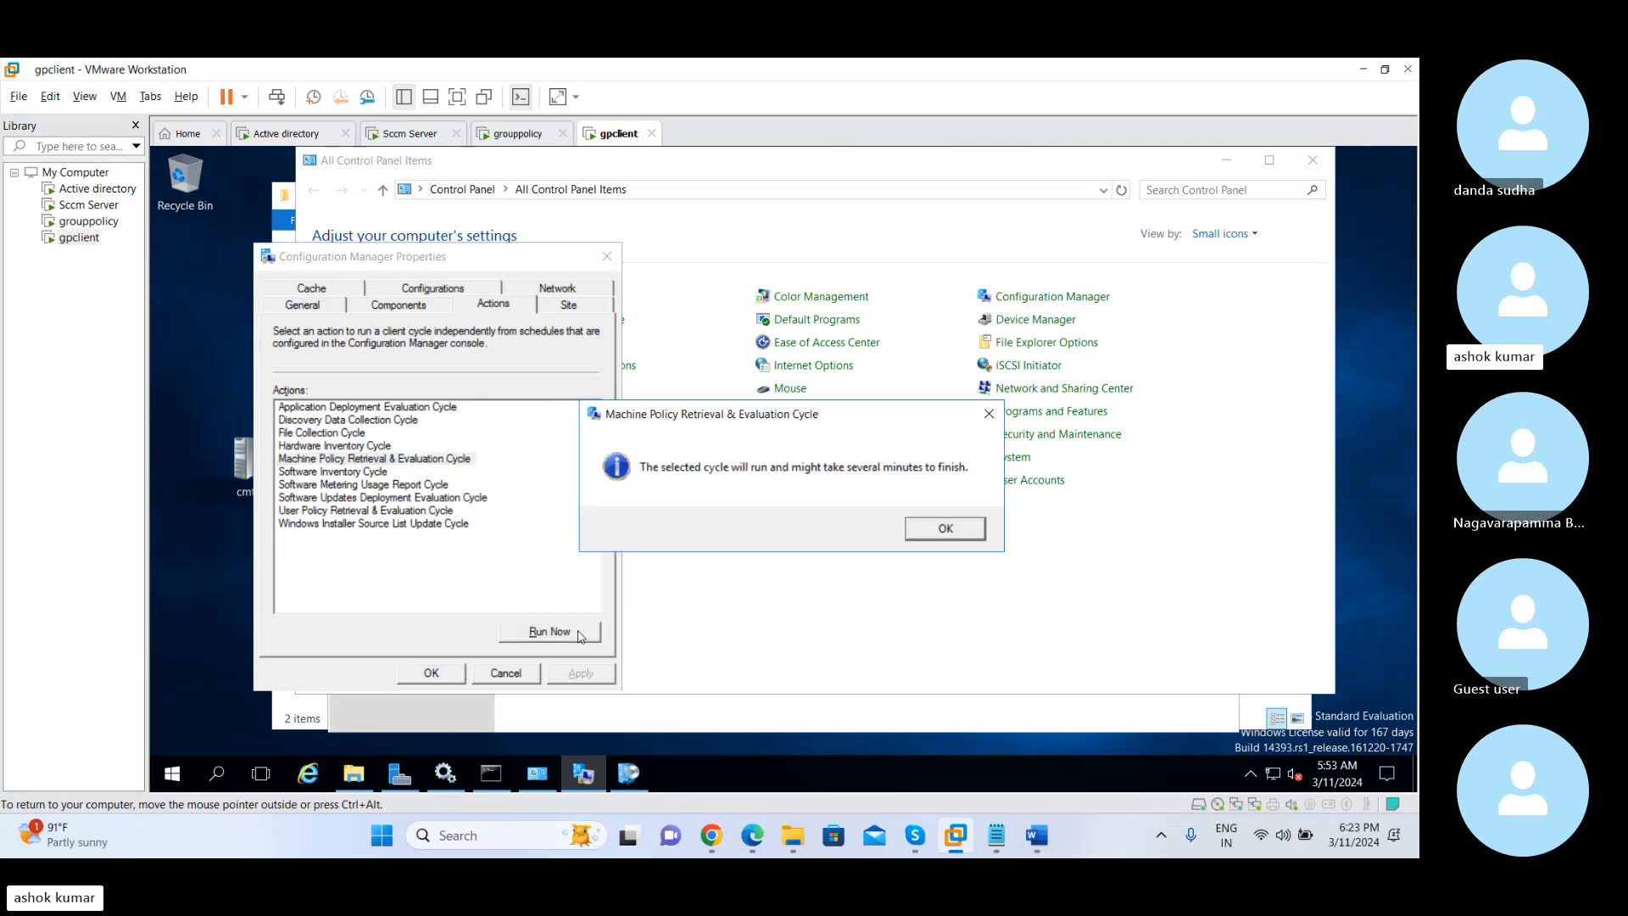
{"action": "left_click", "coordinate": [929, 532]}
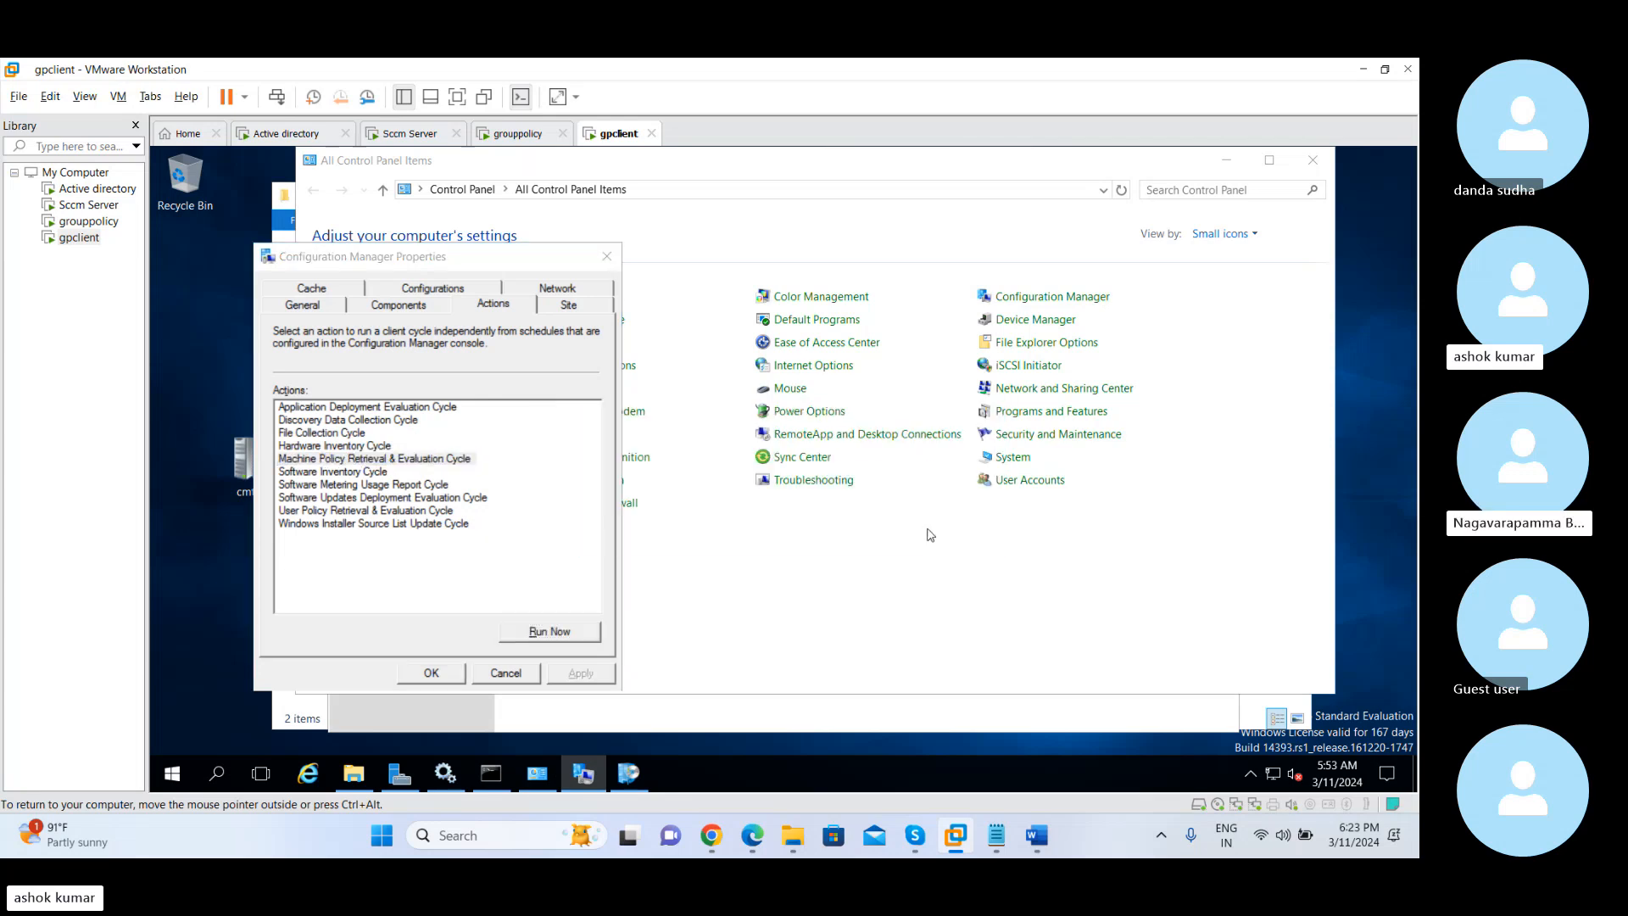
{"action": "left_click", "coordinate": [466, 461]}
{"action": "left_click", "coordinate": [548, 632]}
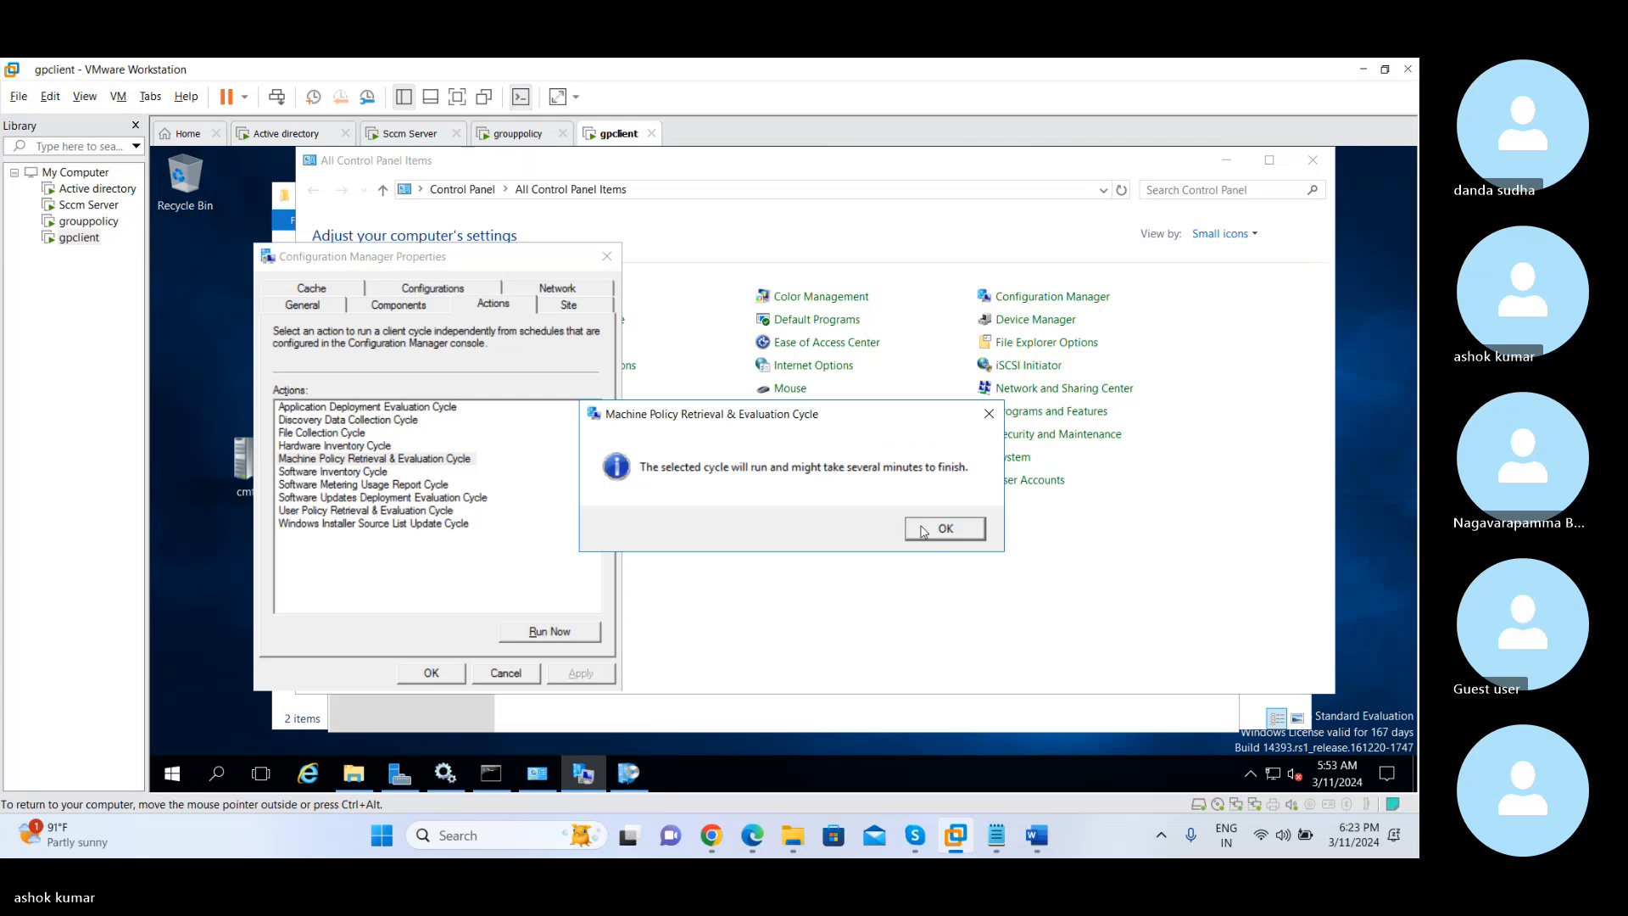
{"action": "left_click", "coordinate": [929, 532]}
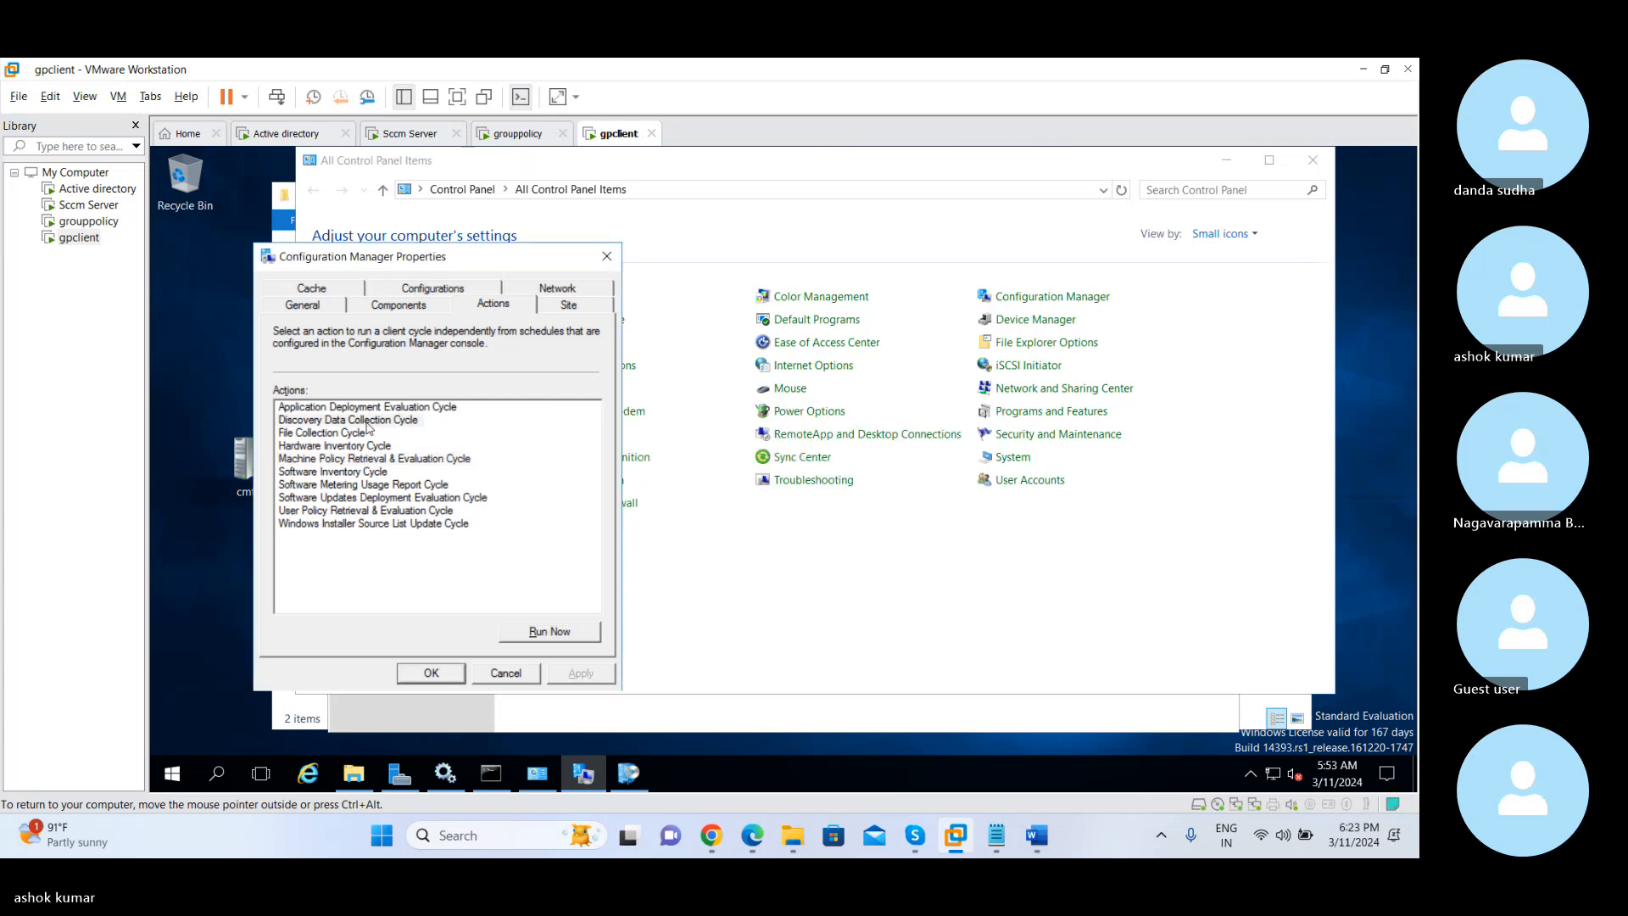
Run the Discovery Data Collection Cycle twice on the gpclient machine
{"action": "left_click", "coordinate": [368, 421]}
{"action": "left_click", "coordinate": [540, 636]}
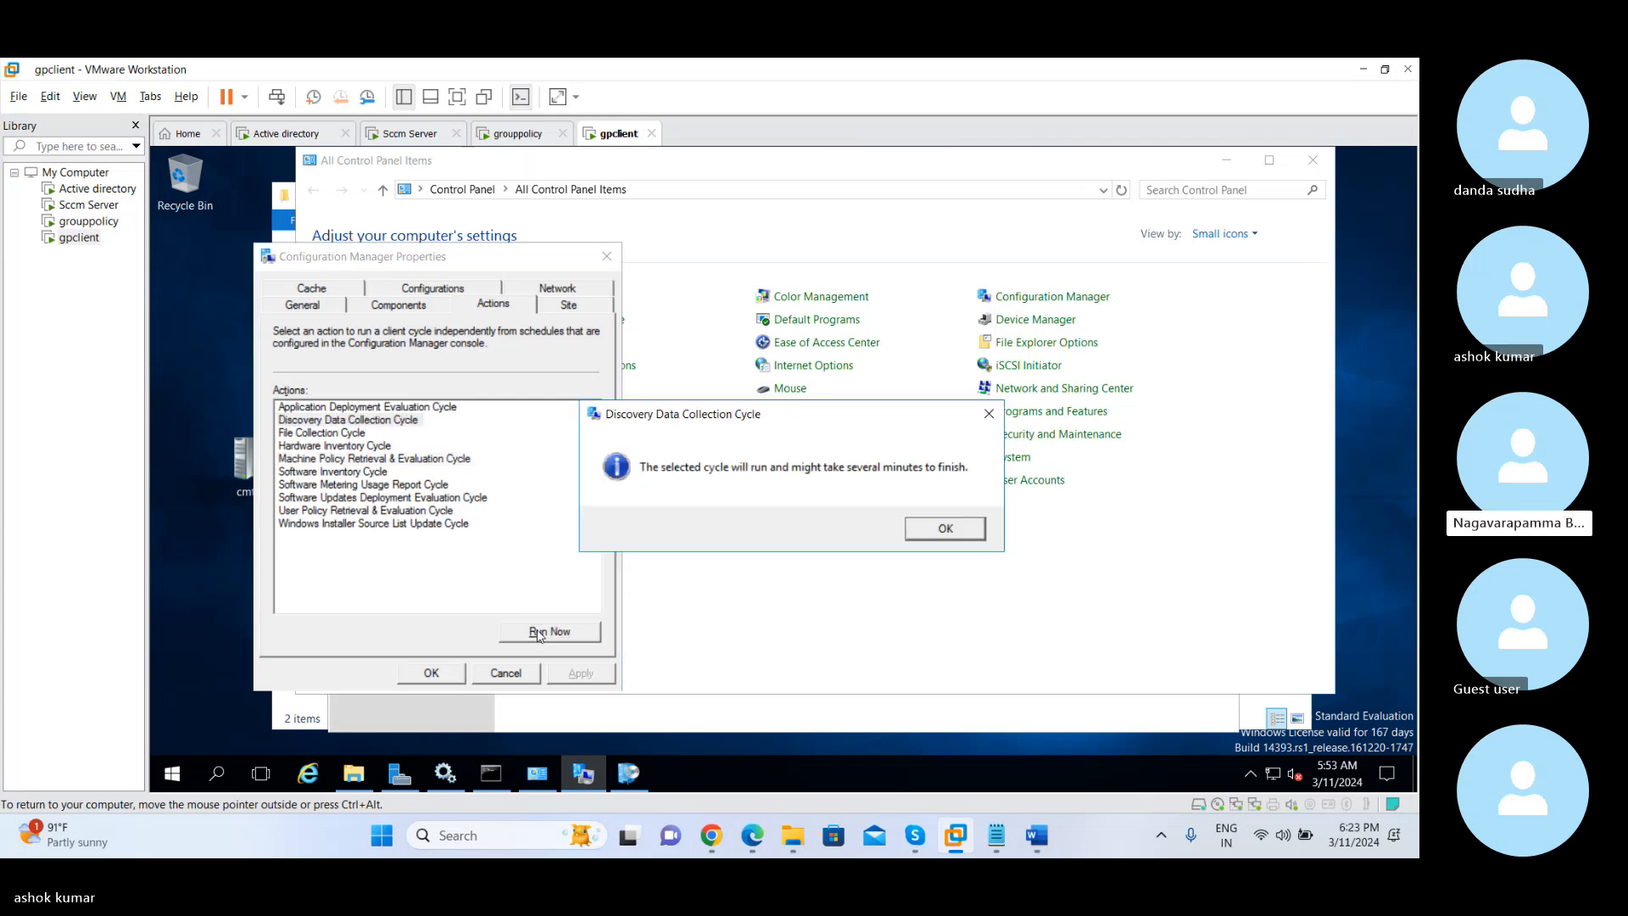
{"action": "left_click", "coordinate": [933, 529]}
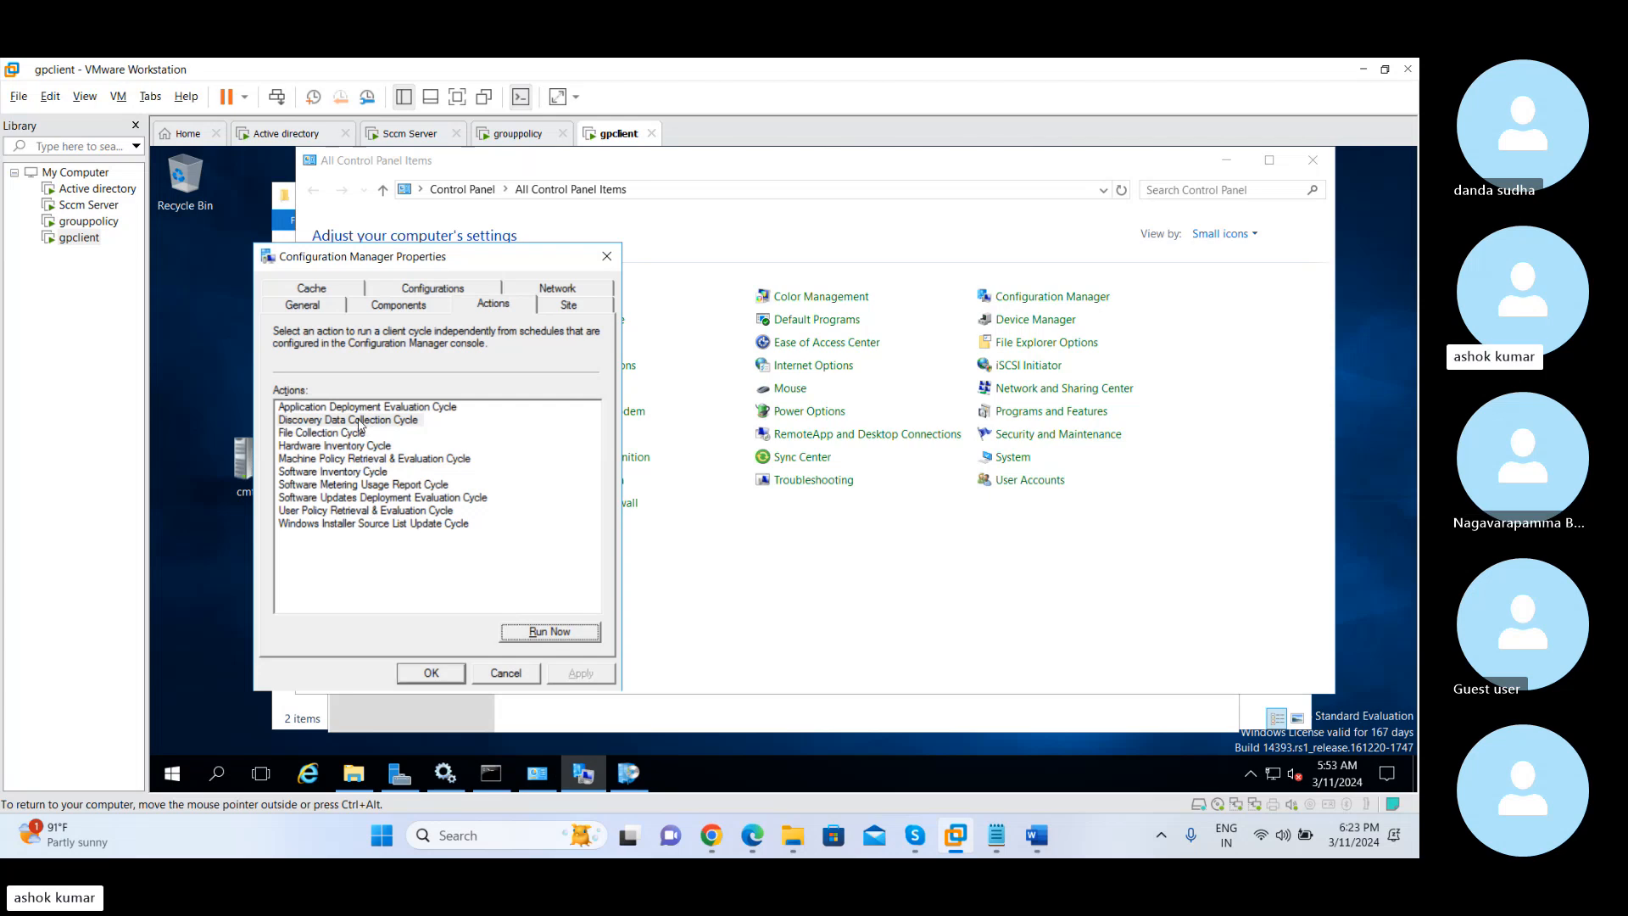
{"action": "left_click", "coordinate": [366, 423]}
{"action": "left_click", "coordinate": [535, 635]}
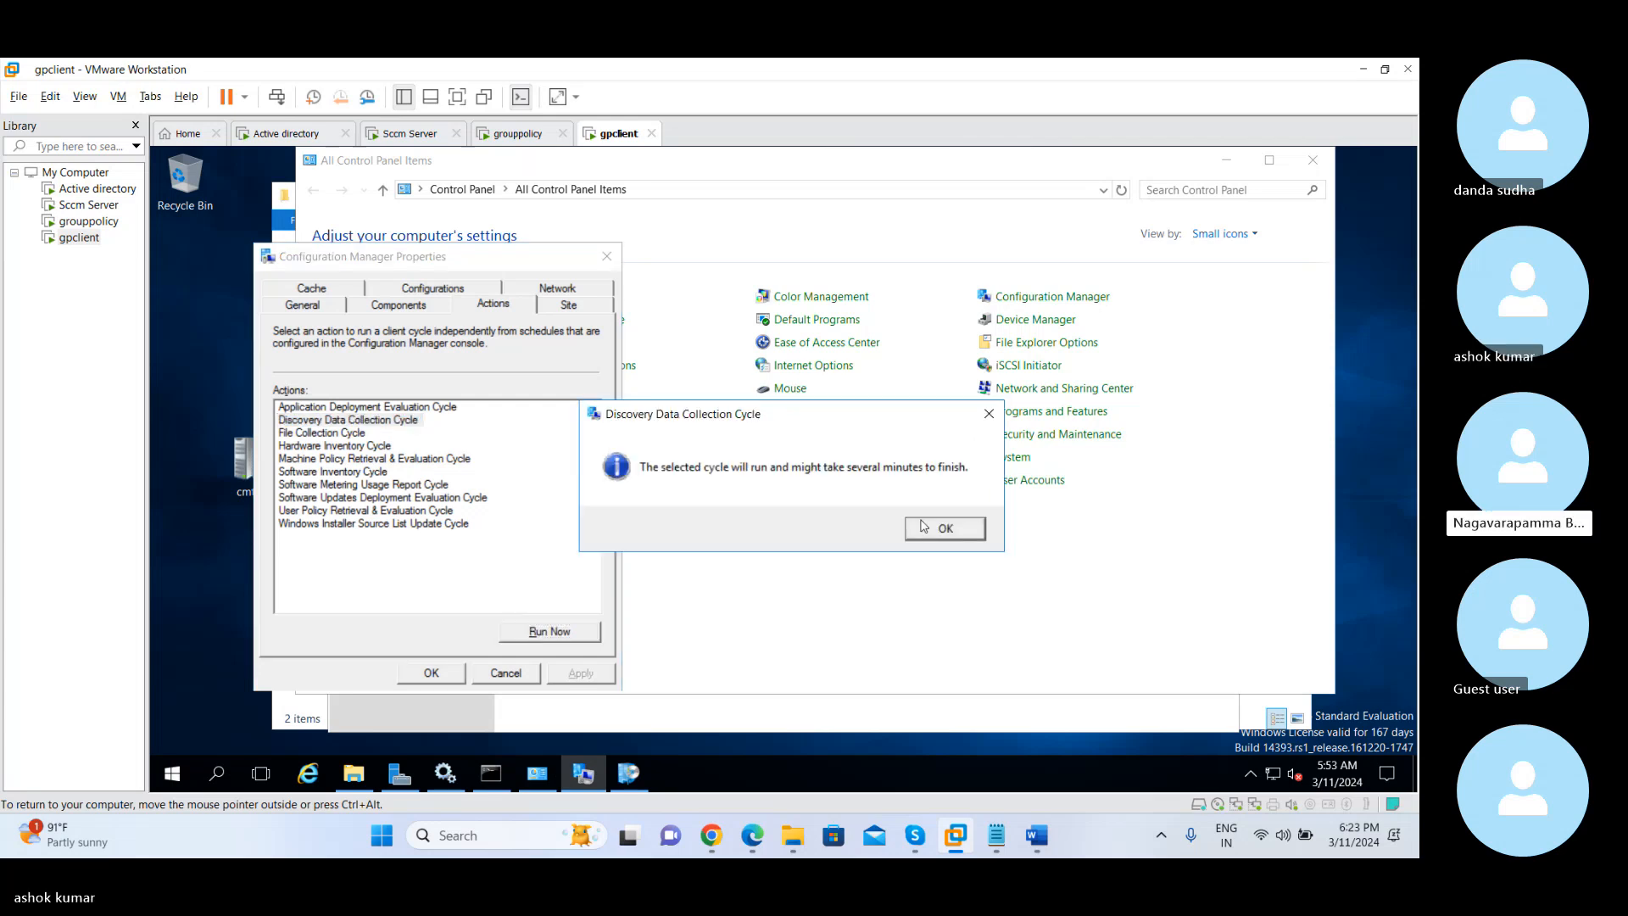
{"action": "left_click", "coordinate": [945, 529]}
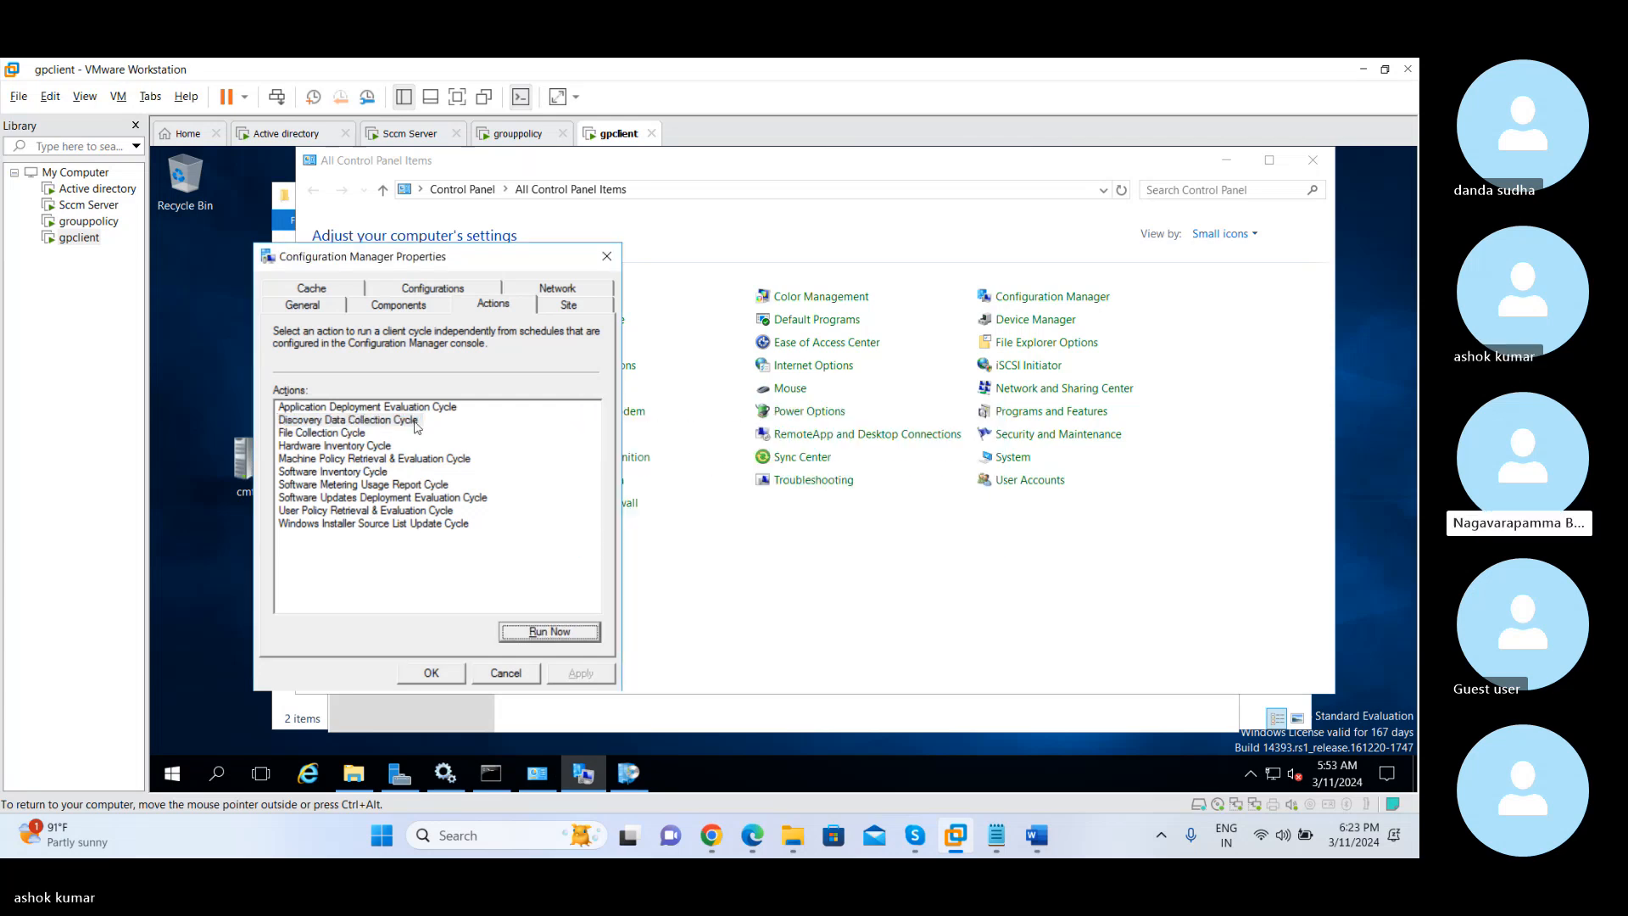
Run the Hardware Inventory Cycle on the gpclient machine
{"action": "left_click", "coordinate": [351, 447]}
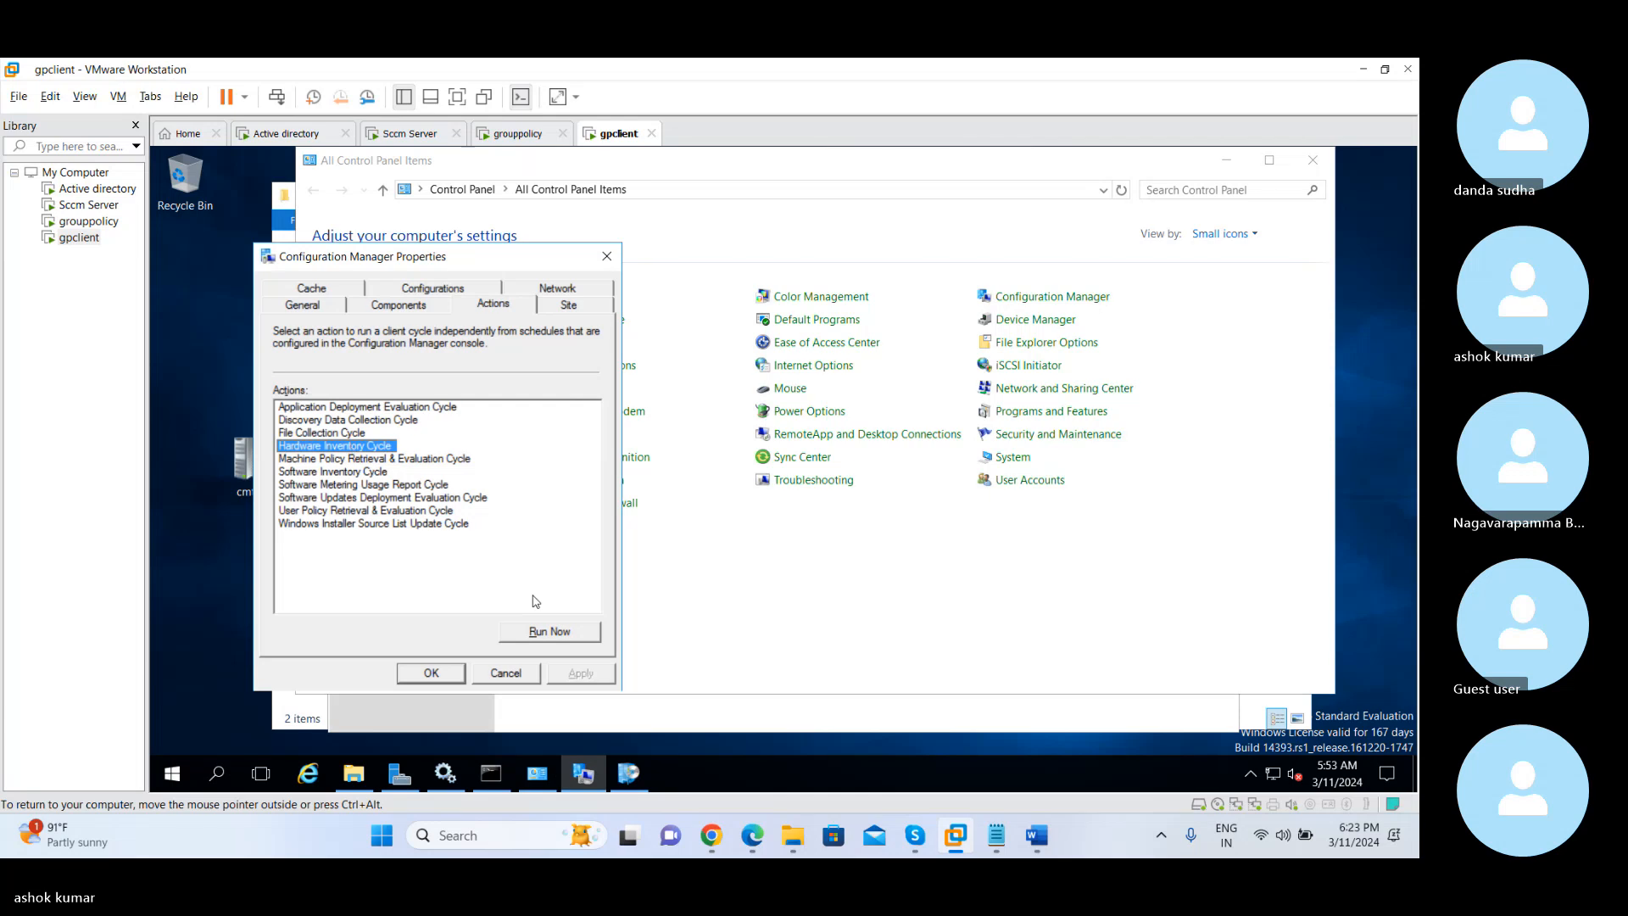
{"action": "left_click", "coordinate": [538, 633]}
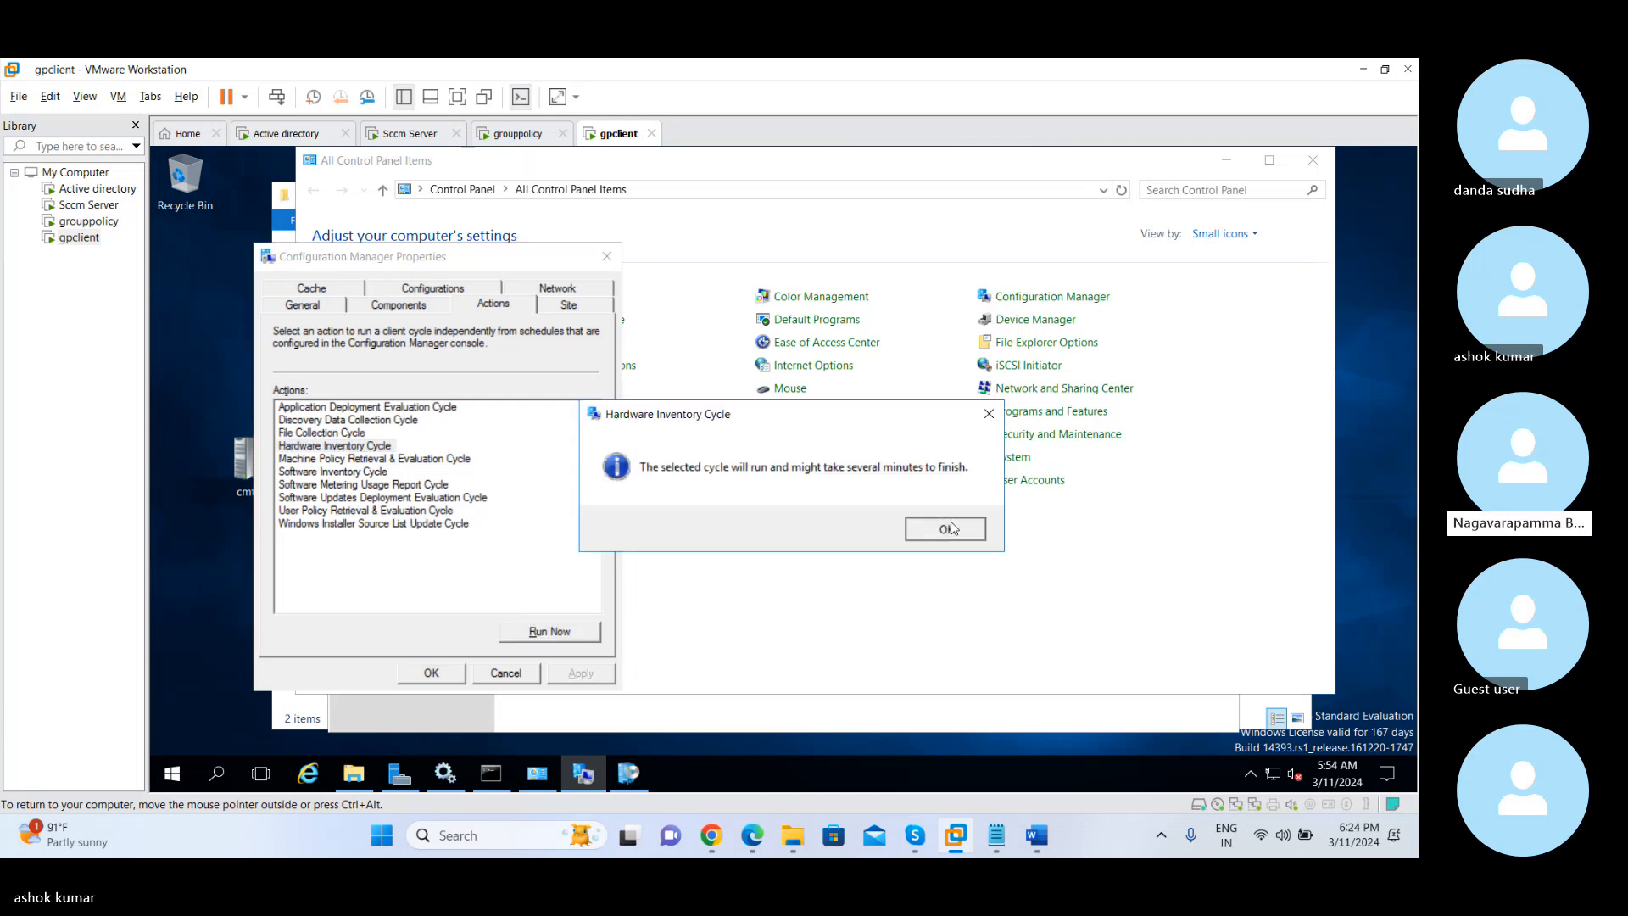
{"action": "left_click", "coordinate": [946, 528]}
Close Software Center and reopen it to load the updated client settings
{"action": "left_click", "coordinate": [630, 780]}
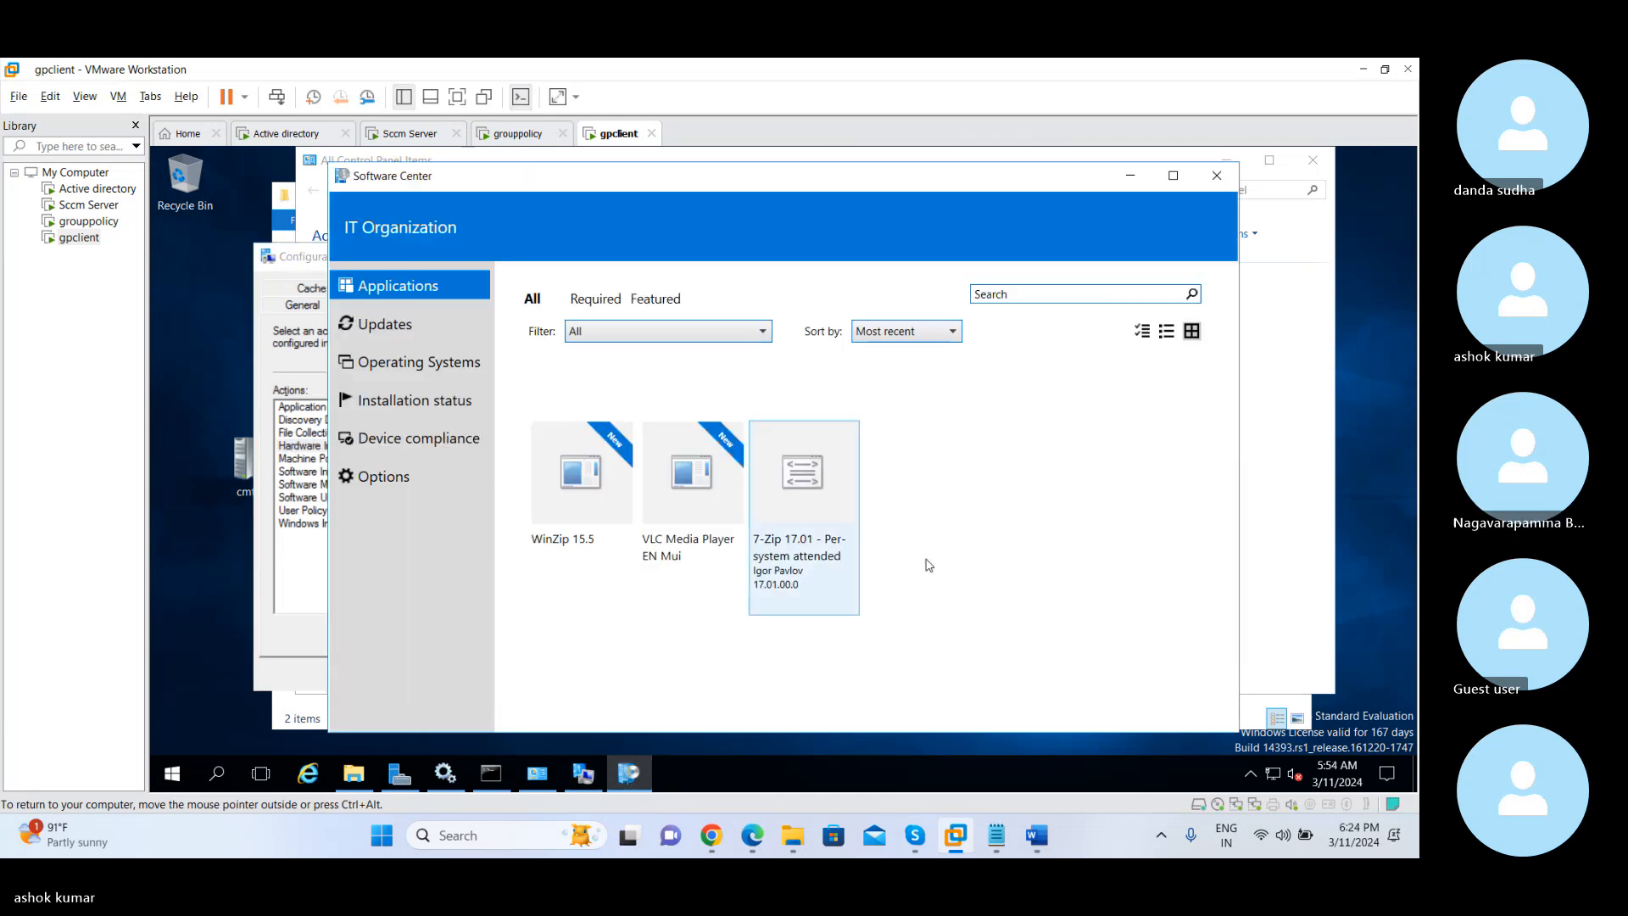
{"action": "left_click", "coordinate": [1216, 178]}
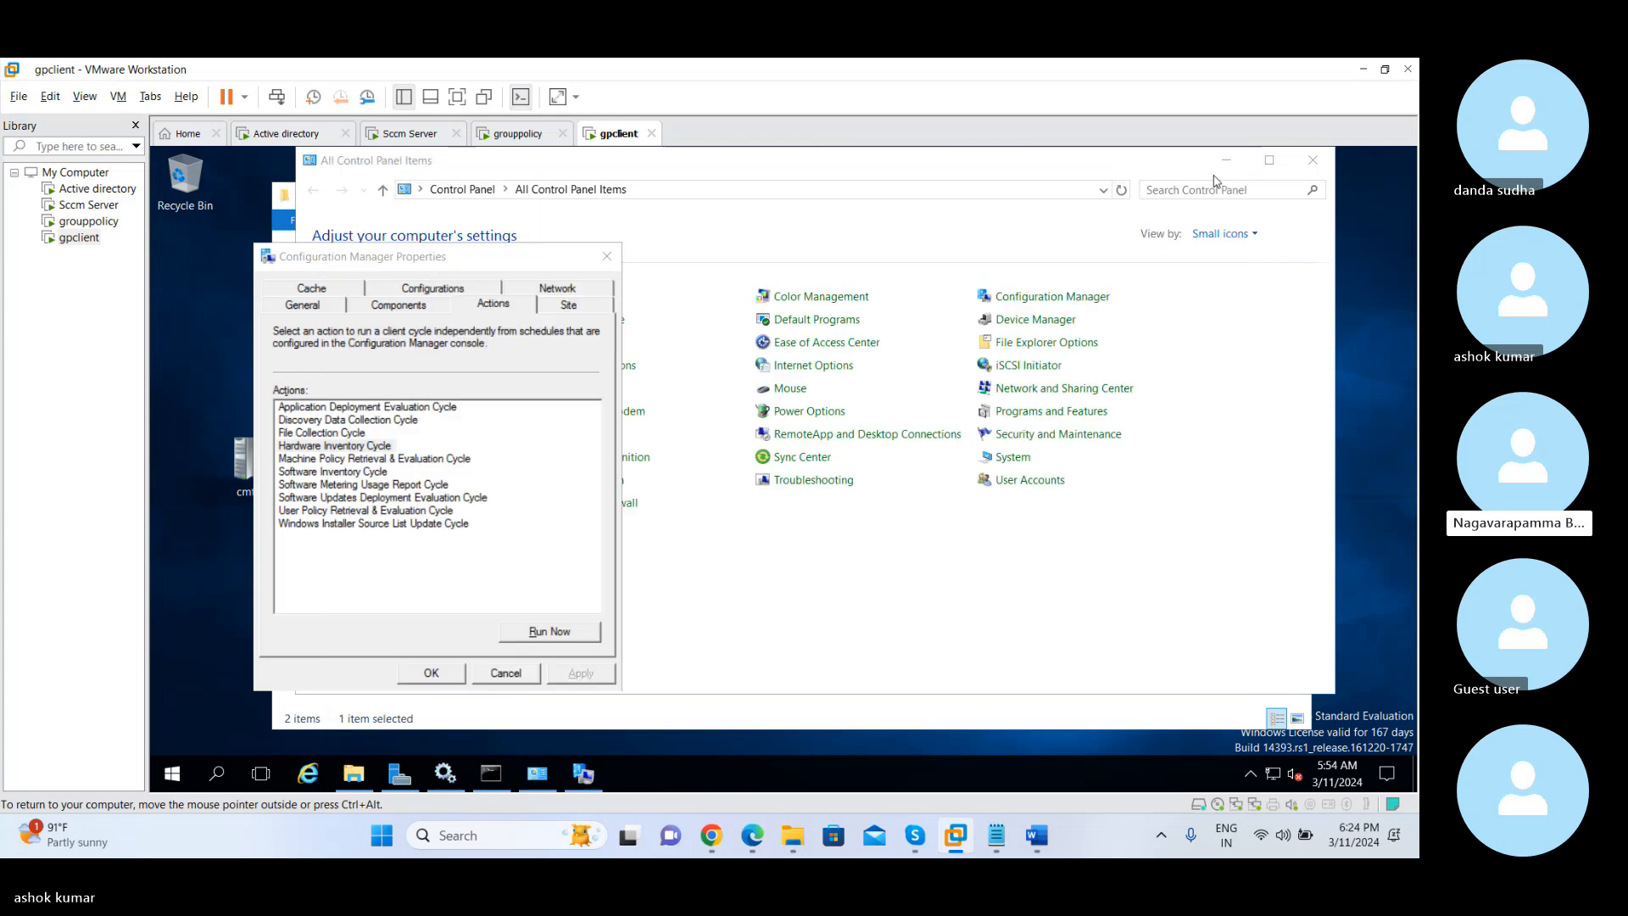
{"action": "left_click", "coordinate": [182, 772]}
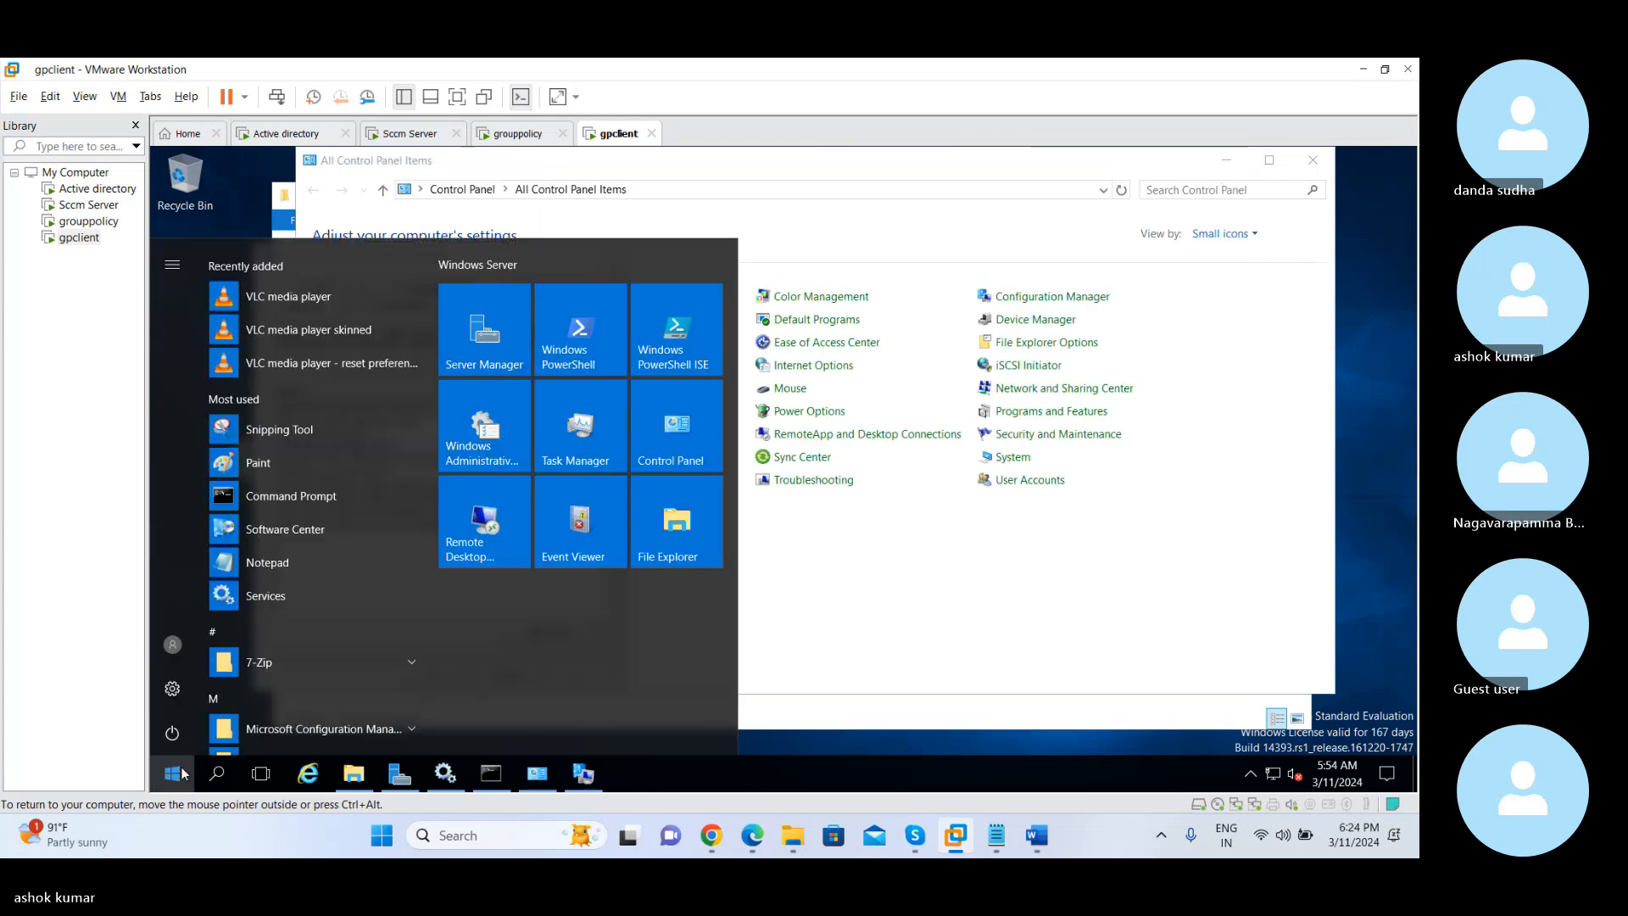
{"action": "left_click", "coordinate": [321, 538]}
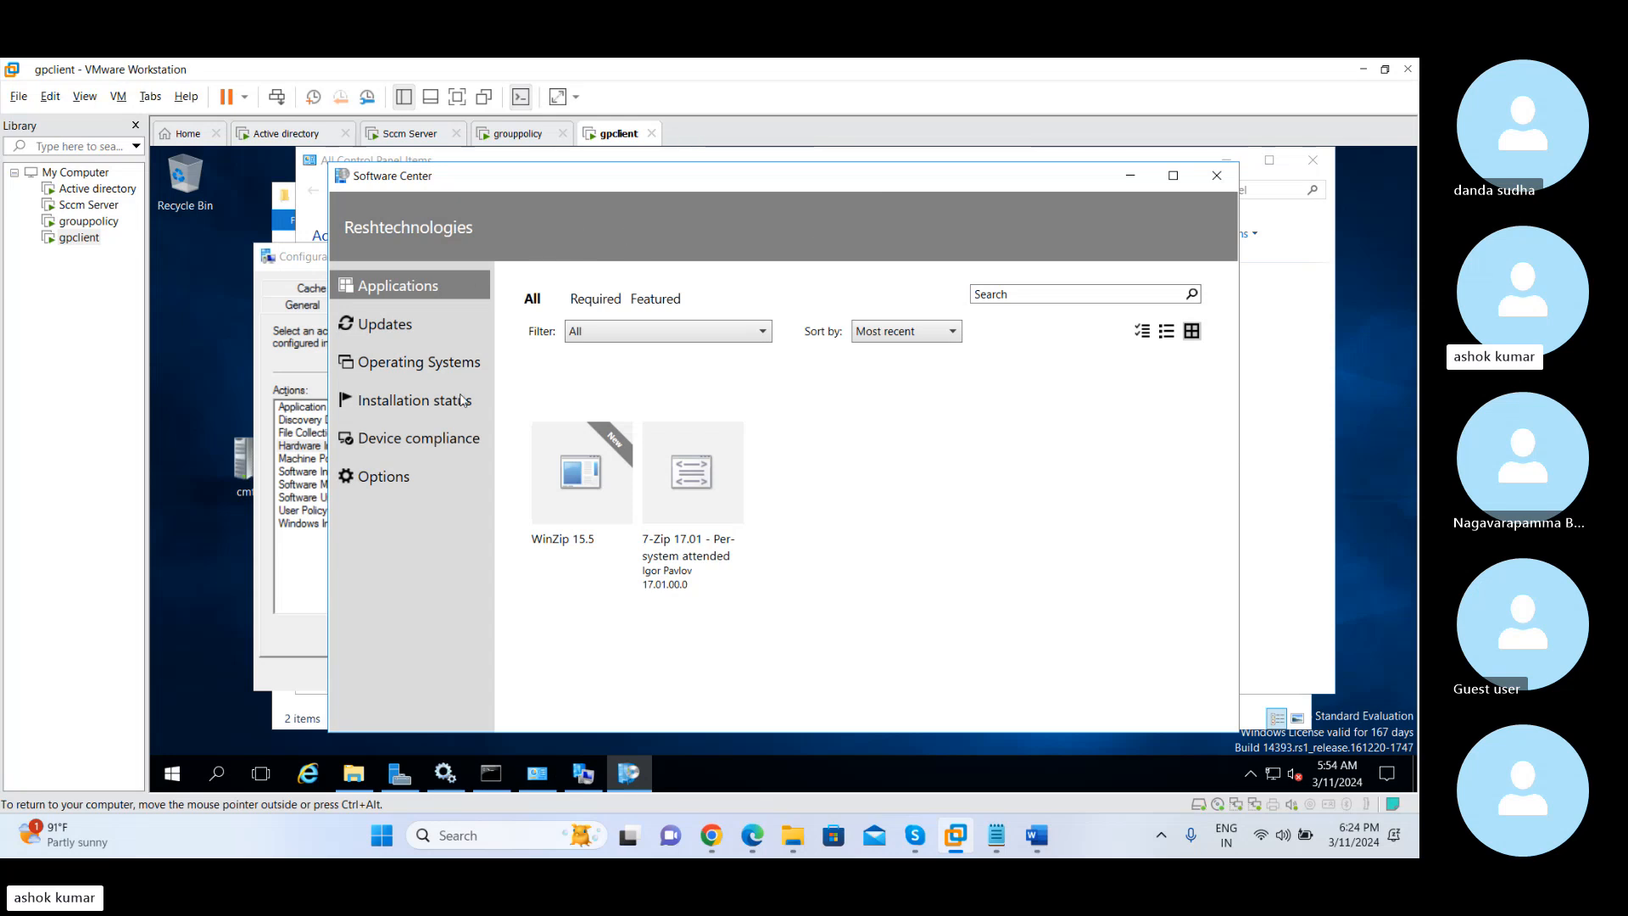
Switch to the Active directory virtual machine and unlock the Administrator session with the account password
{"action": "left_click", "coordinate": [312, 134]}
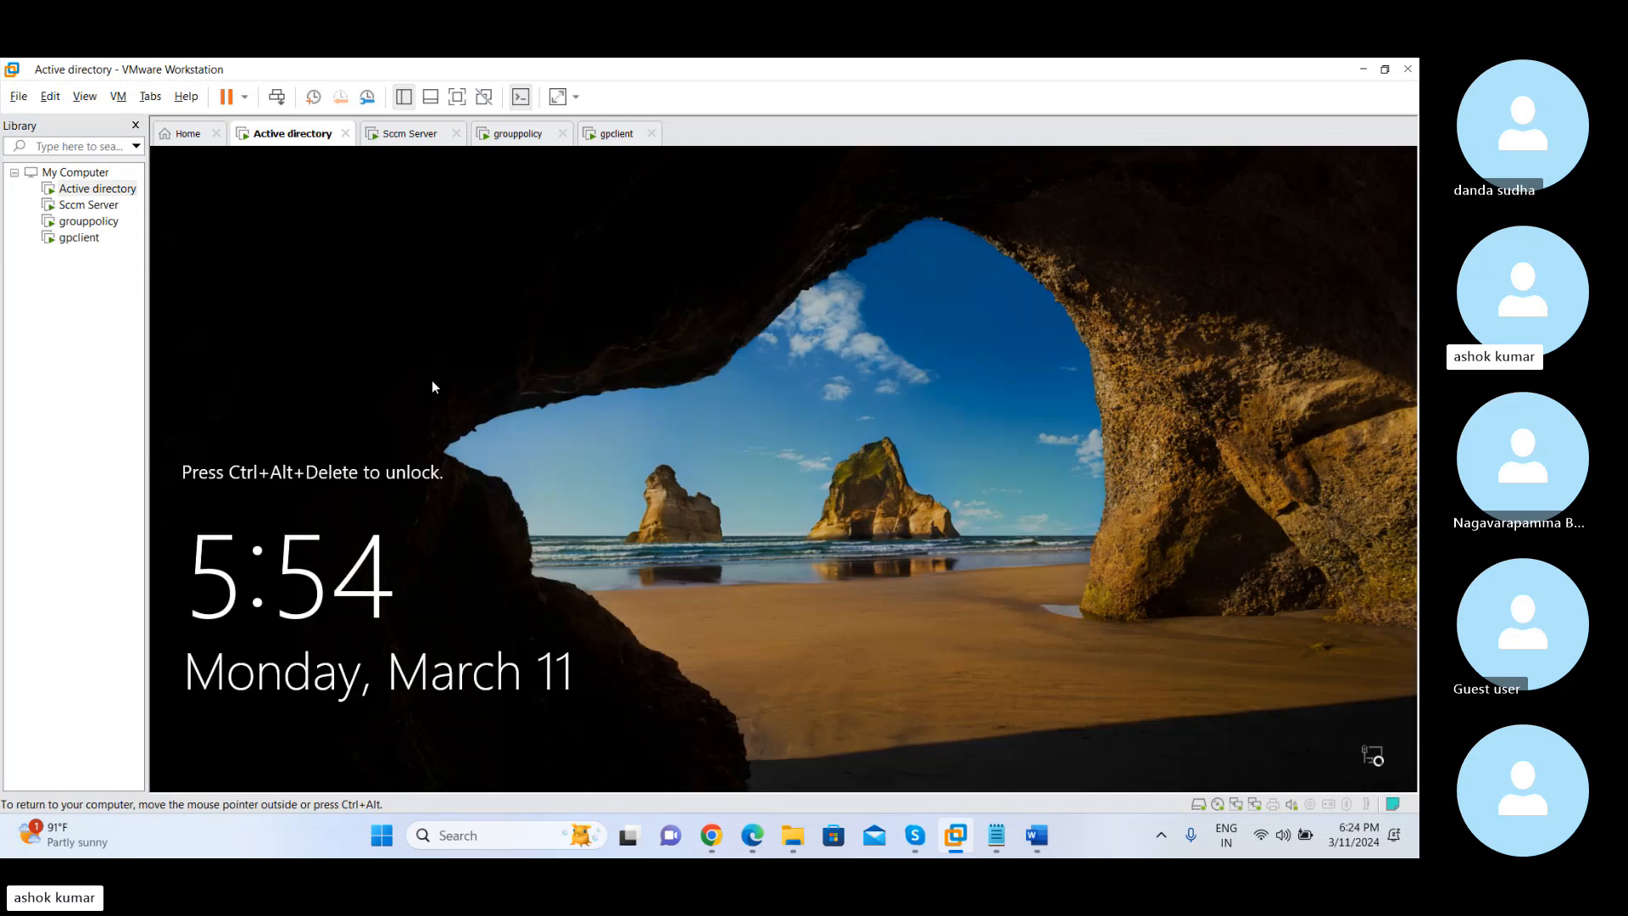
{"action": "left_click", "coordinate": [276, 96]}
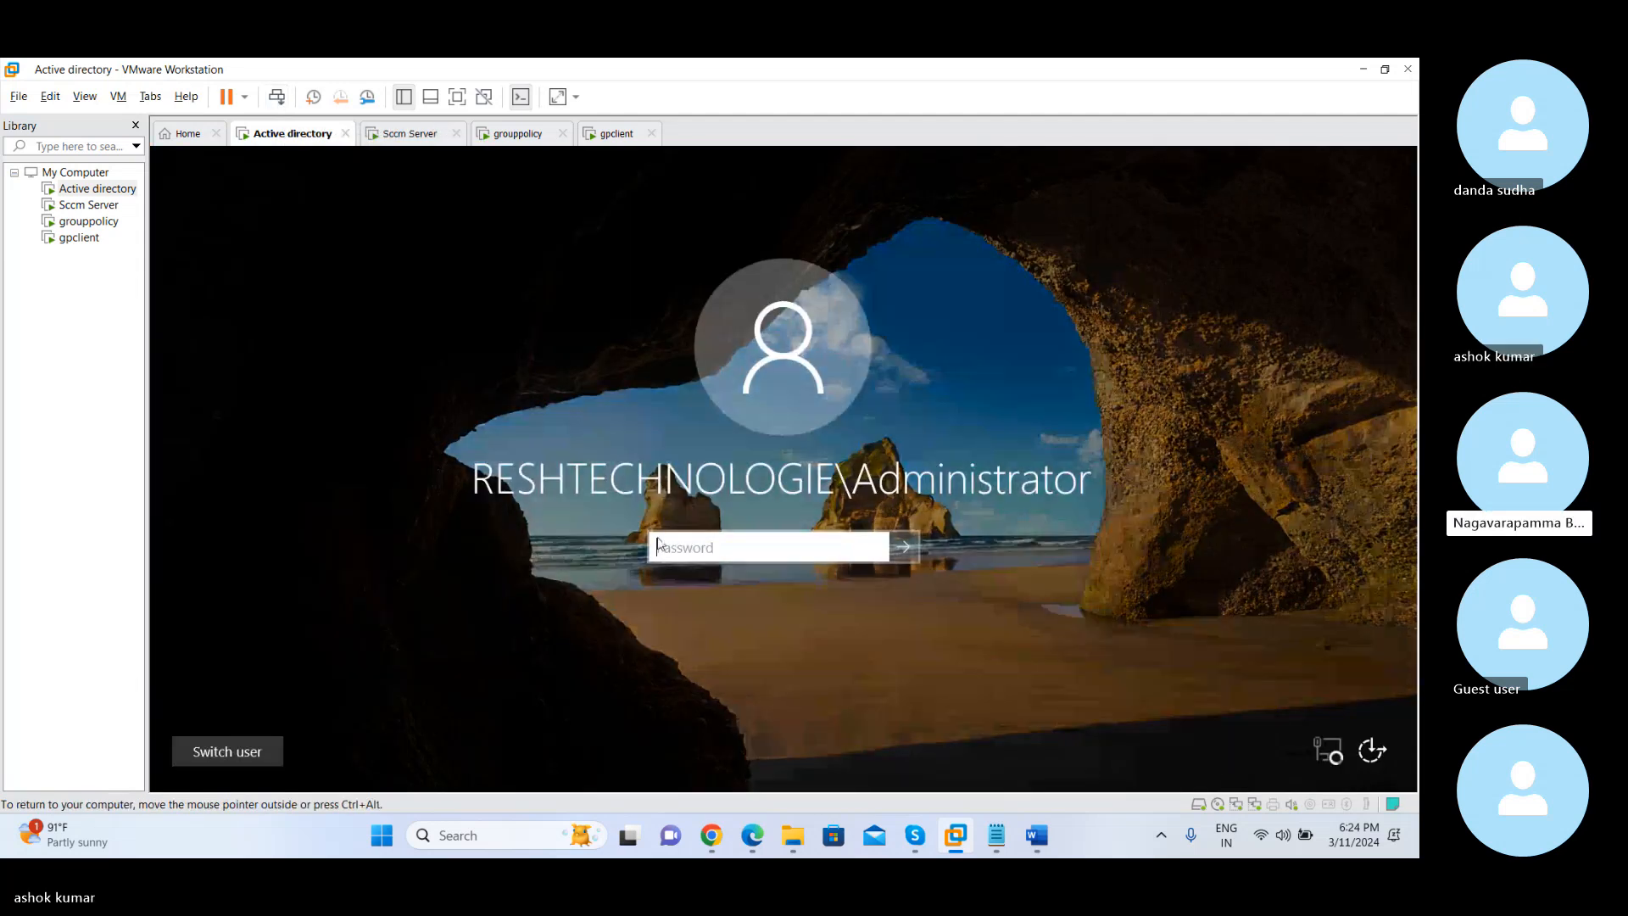
{"action": "left_click", "coordinate": [665, 547]}
{"action": "type", "text": "•"}
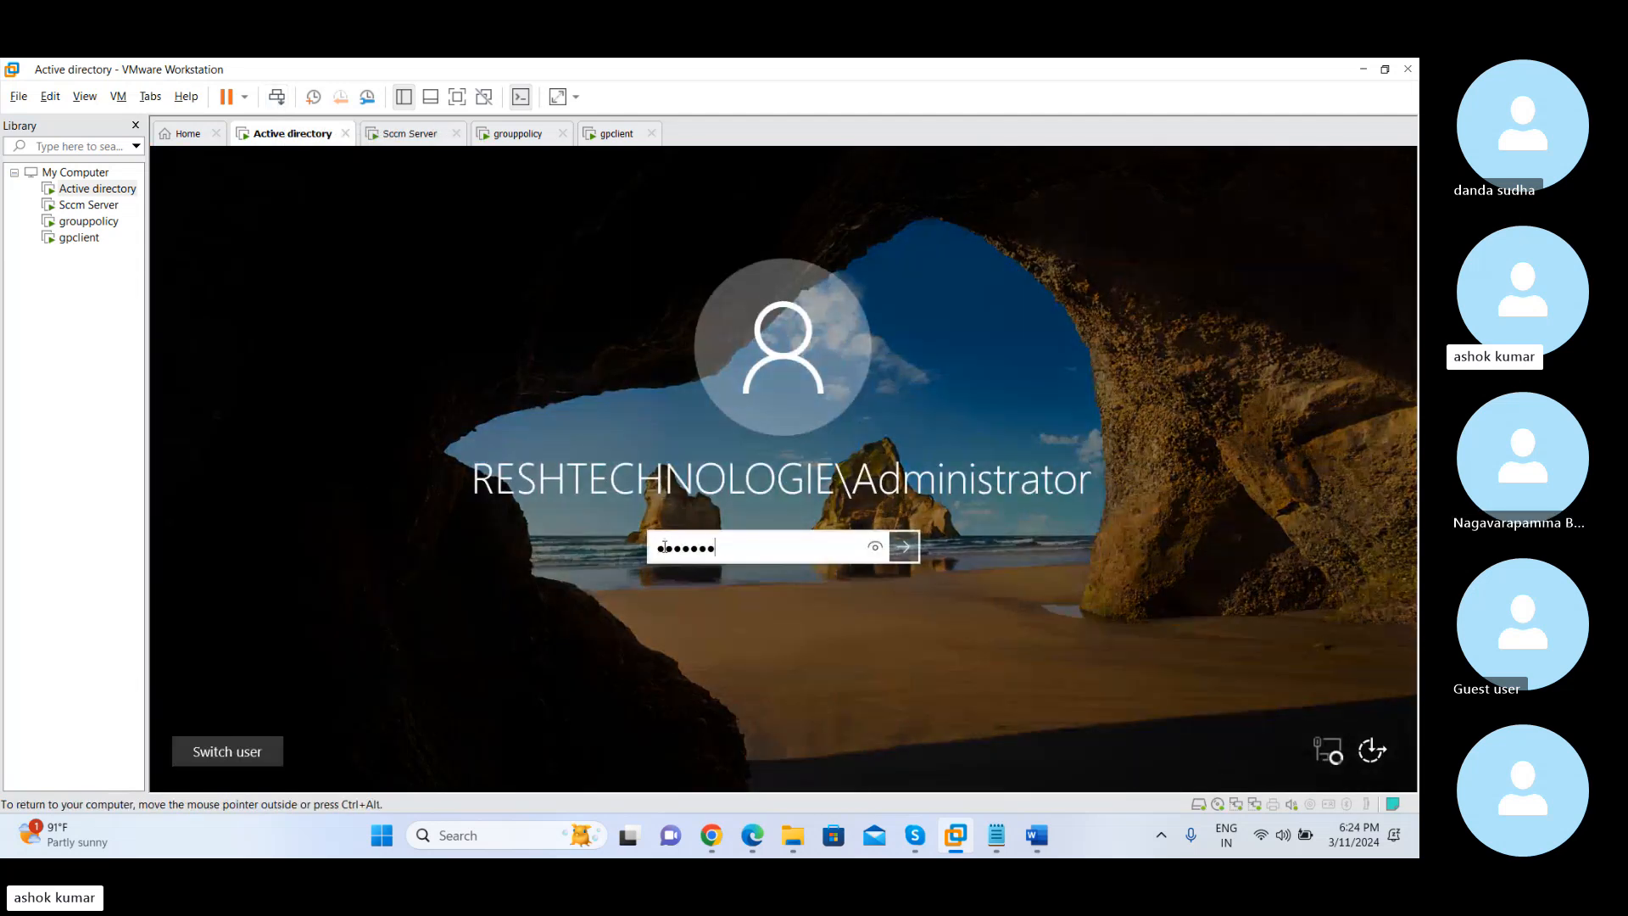
{"action": "type", "text": "••••••••••"}
{"action": "key", "text": "Return"}
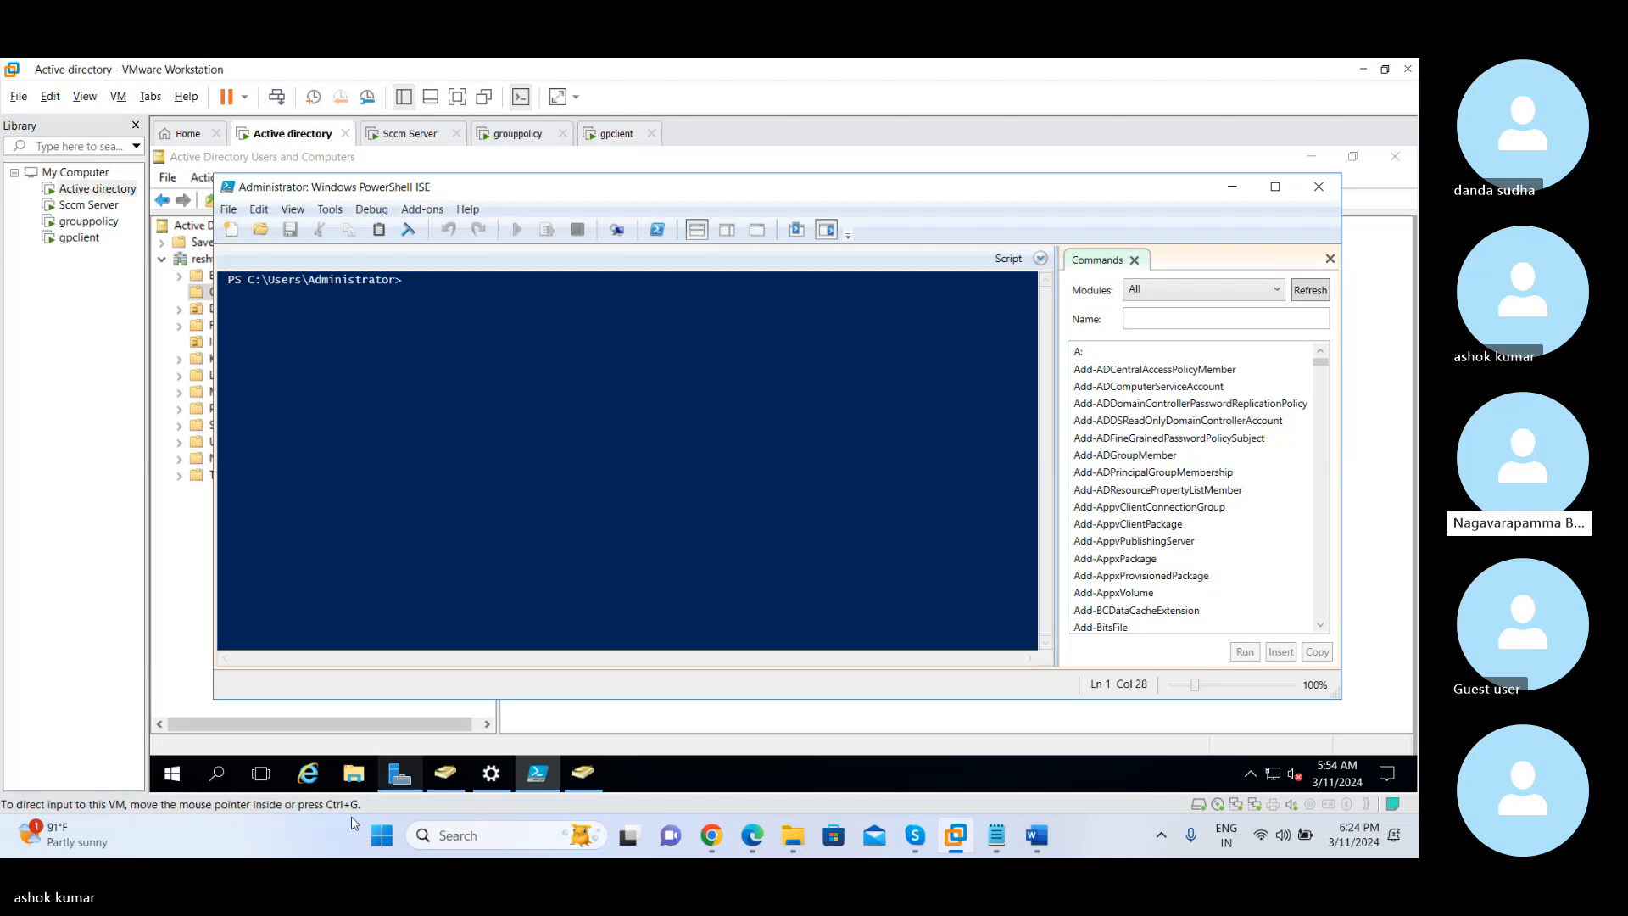
Launch Software Center on the Active directory machine
{"action": "left_click", "coordinate": [172, 772]}
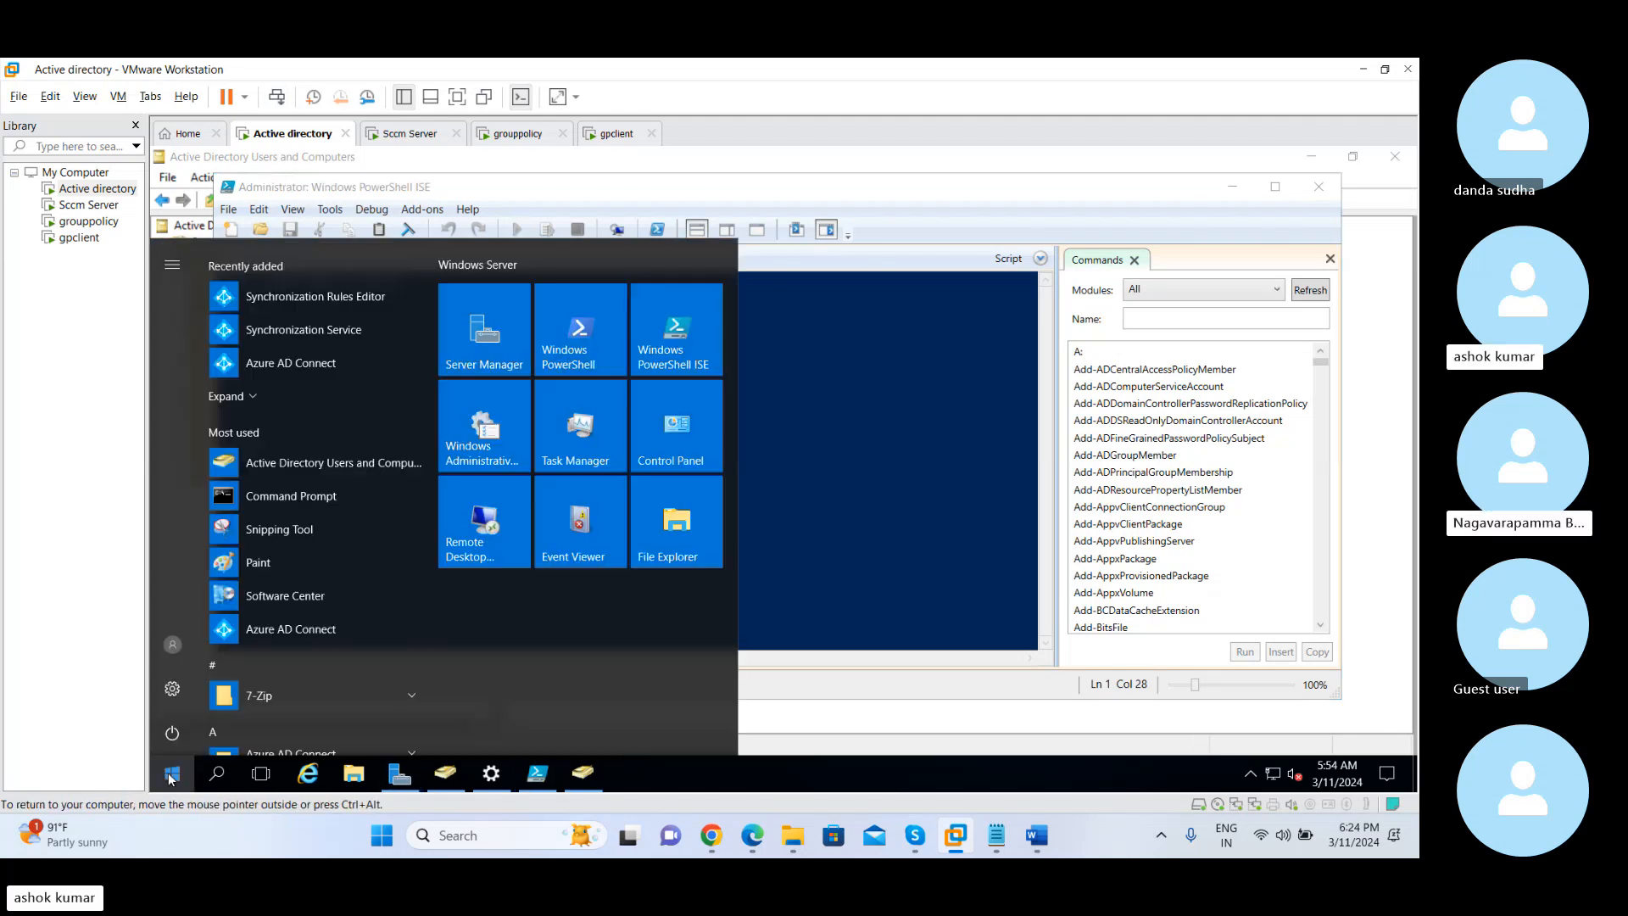
{"action": "left_click", "coordinate": [329, 594]}
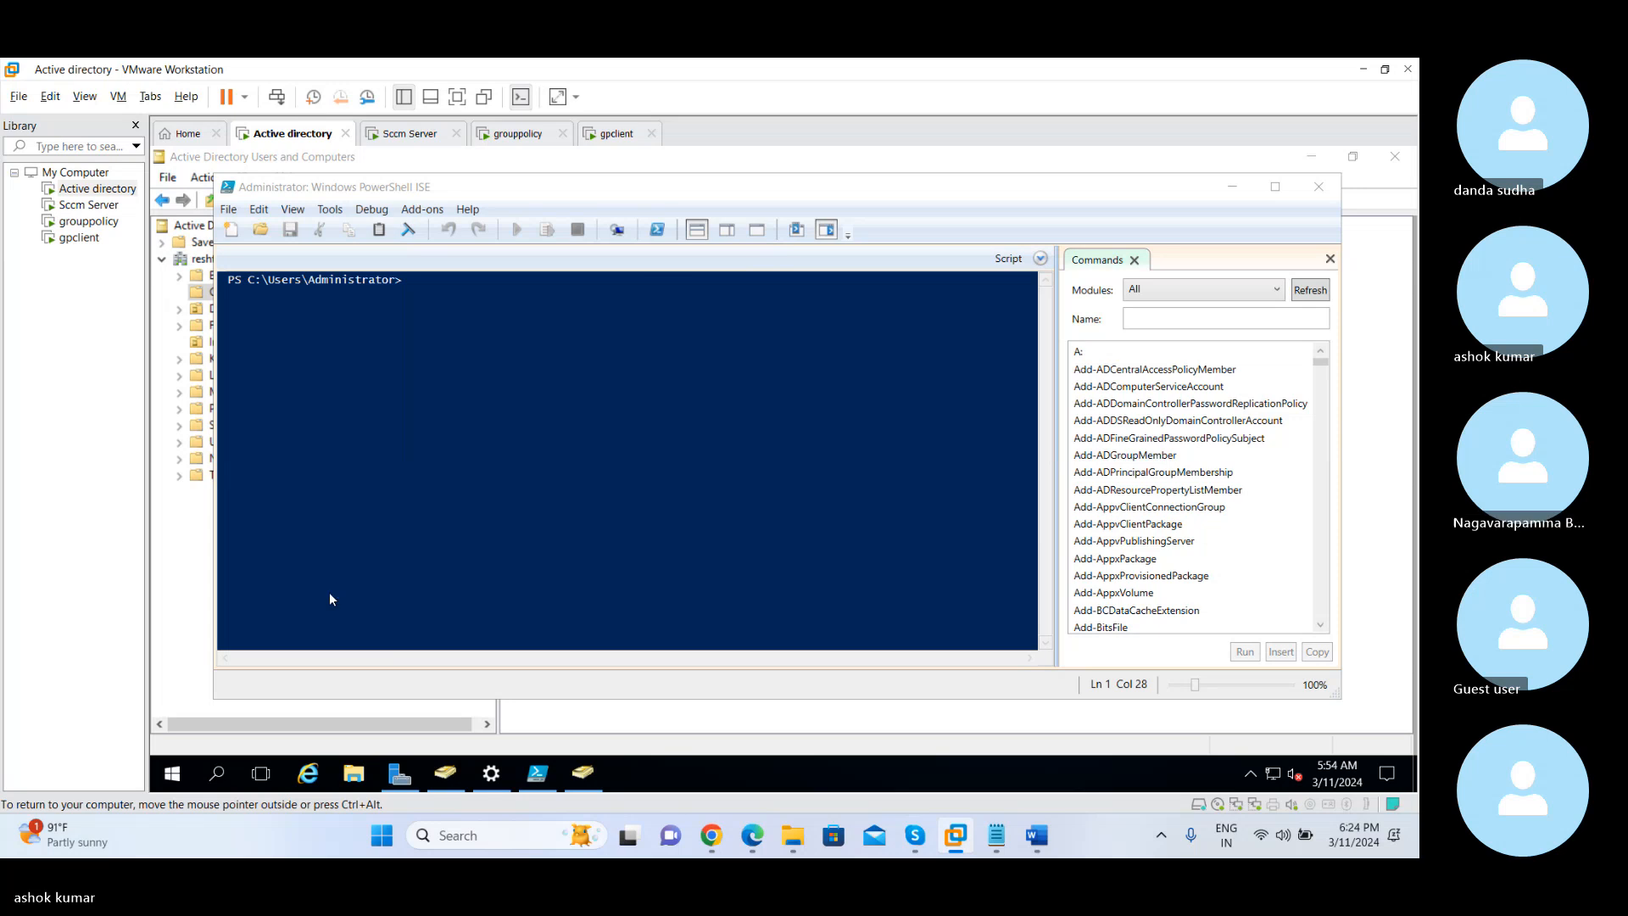
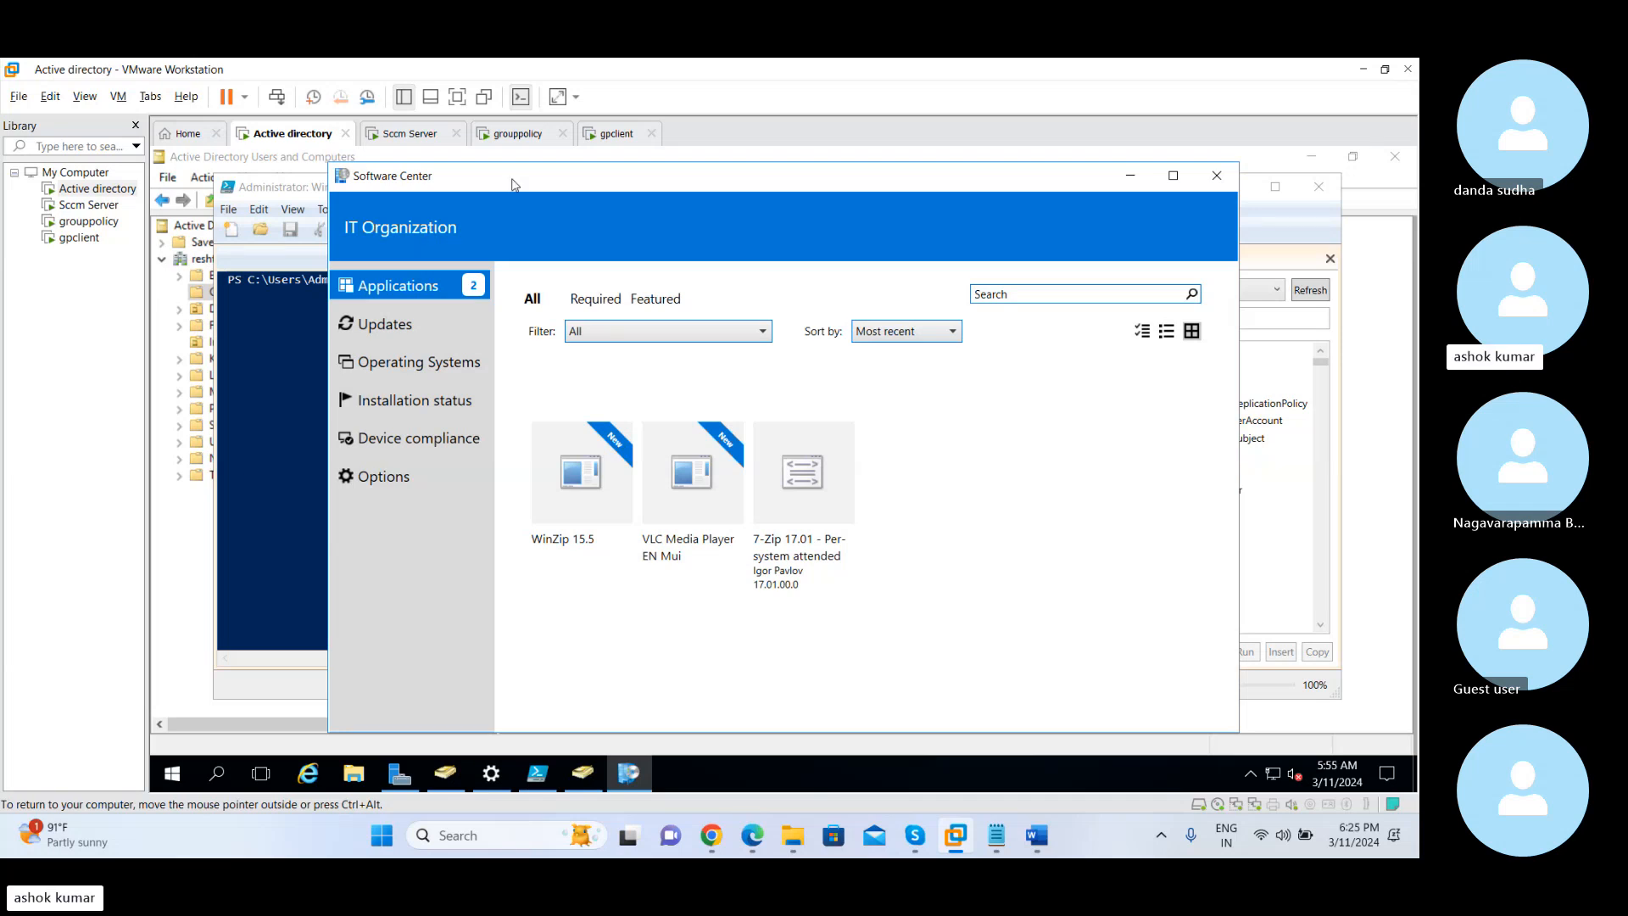
Compare the gpclient machine's Software Center branding with the collection deployment of the USA region client setting on the Sccm Server
{"action": "left_click", "coordinate": [613, 133]}
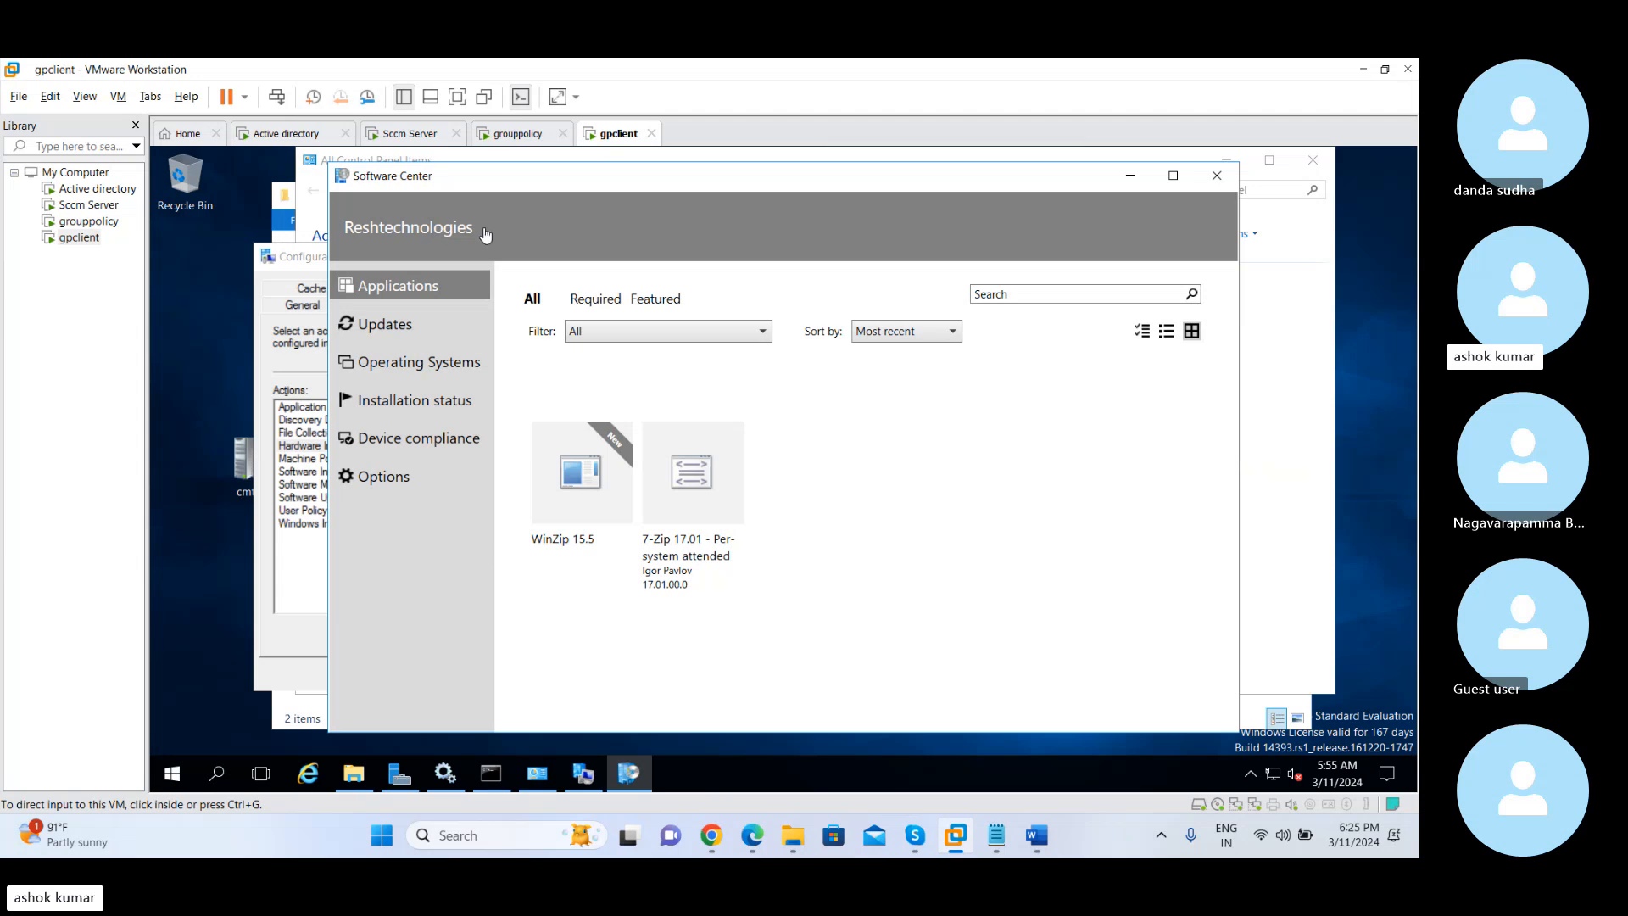
{"action": "left_click", "coordinate": [401, 136]}
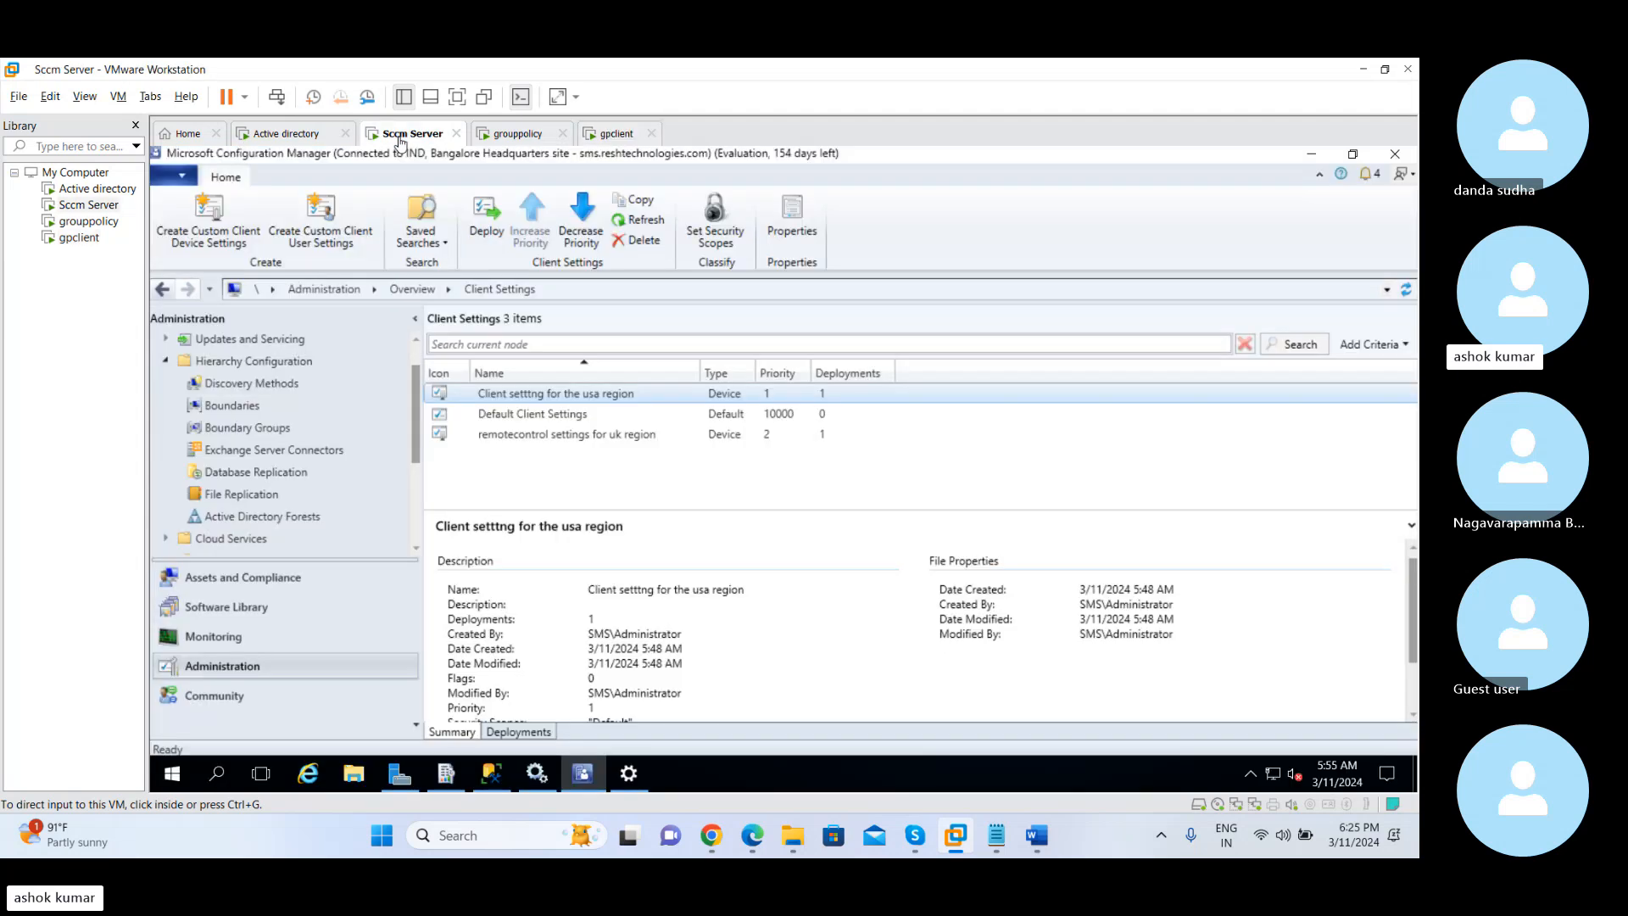
{"action": "left_click", "coordinate": [524, 399]}
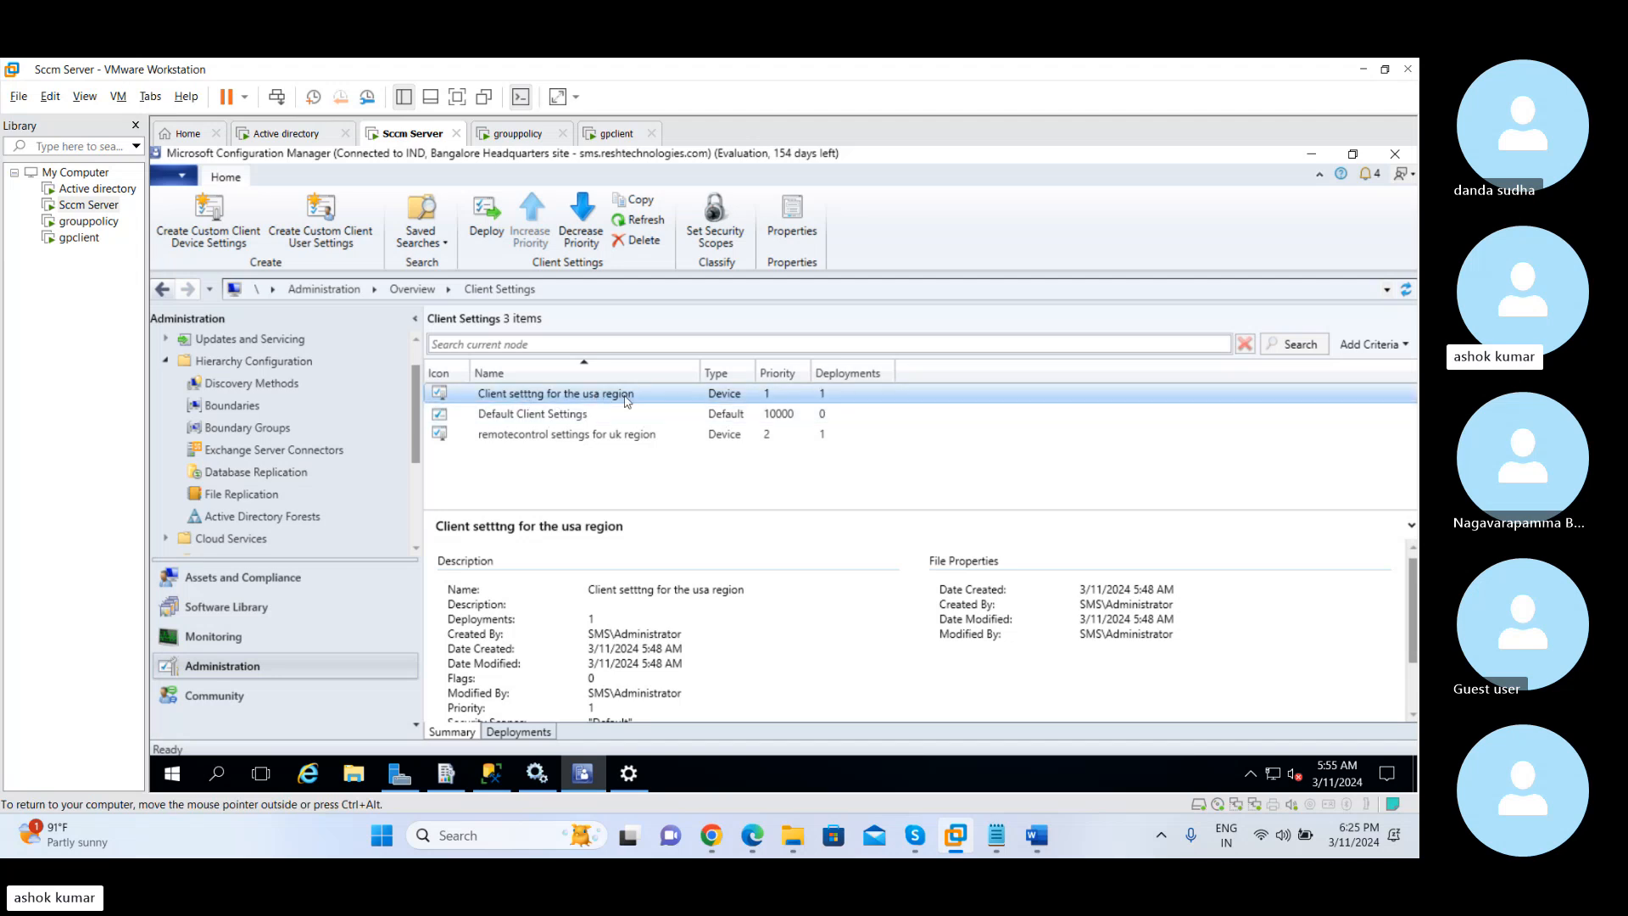
{"action": "left_click", "coordinate": [532, 732]}
{"action": "left_click", "coordinate": [519, 574]}
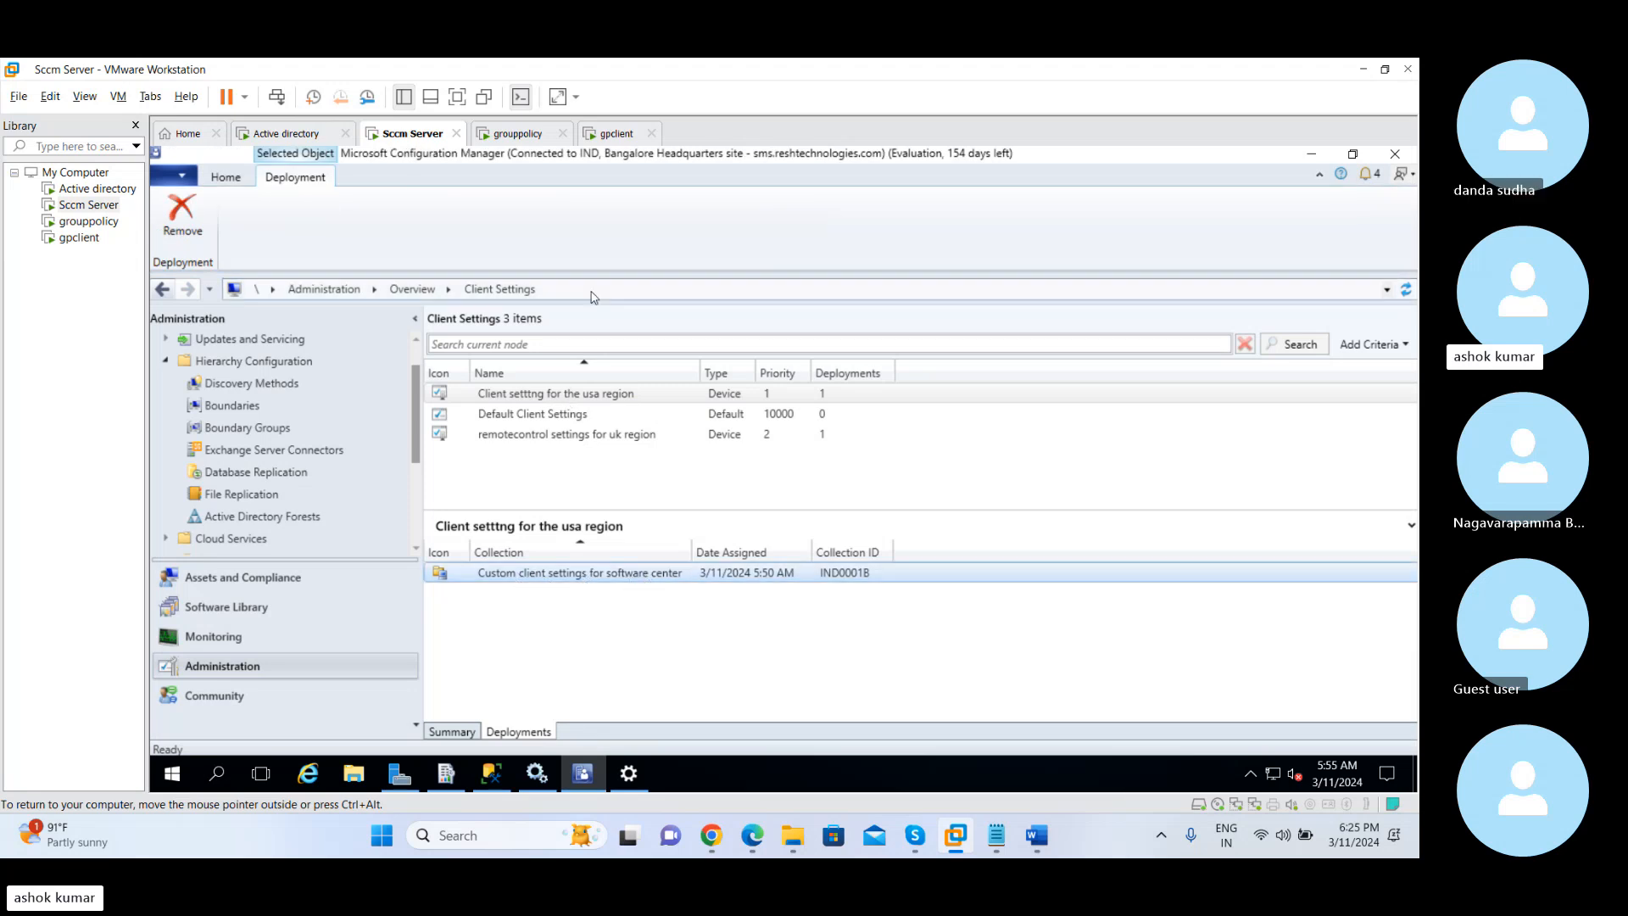
{"action": "left_click", "coordinate": [616, 134]}
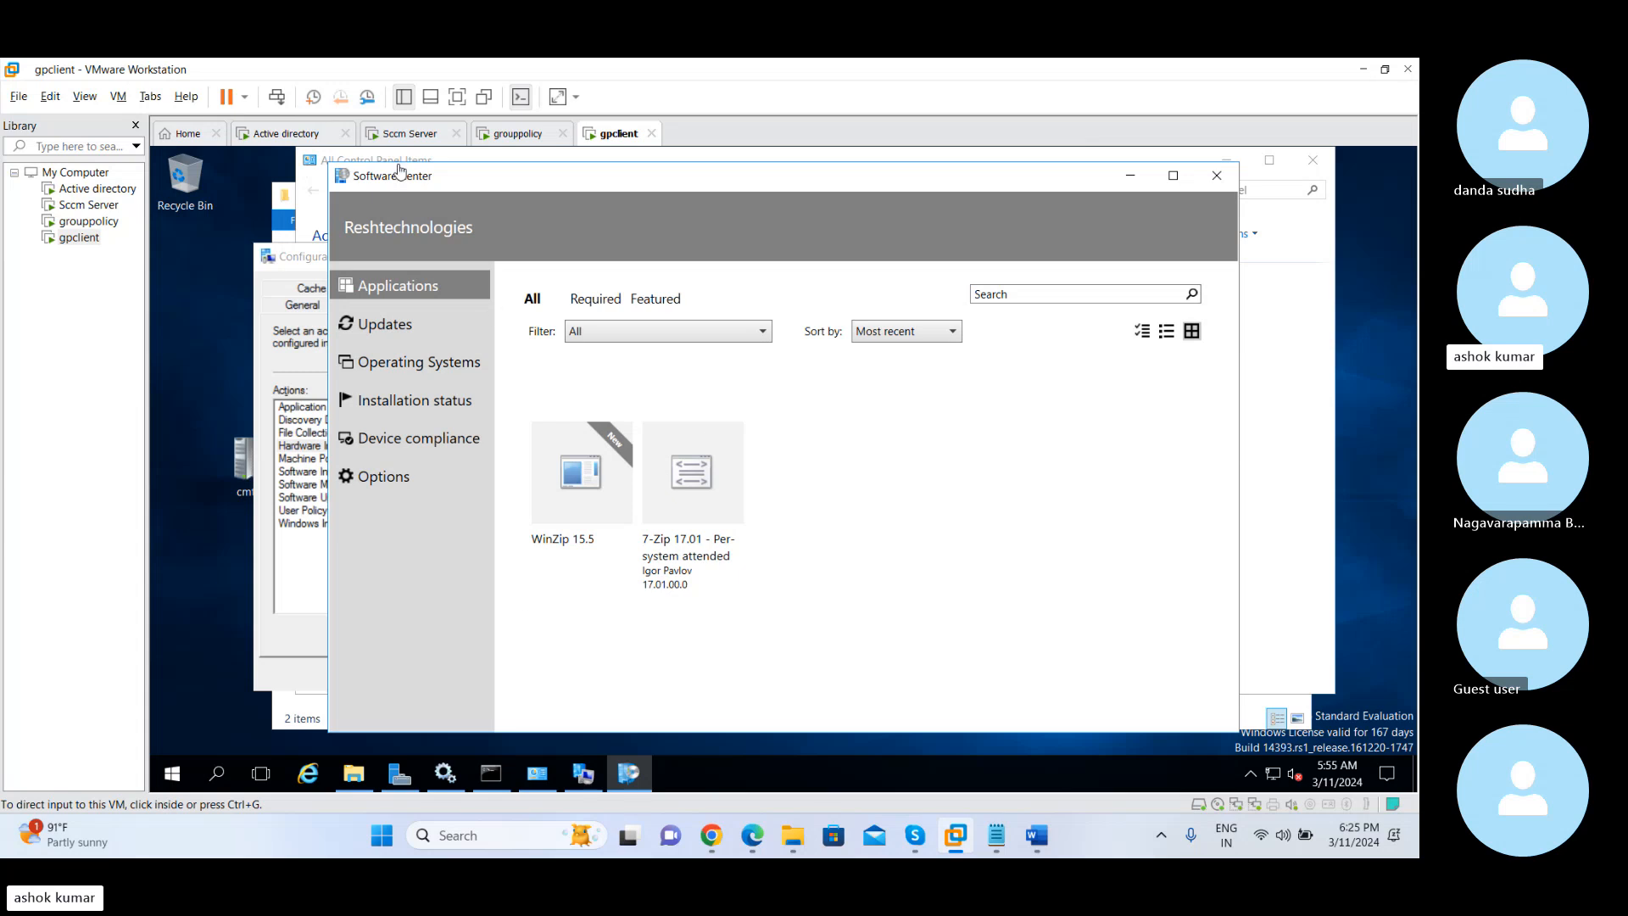
{"action": "left_click", "coordinate": [396, 136]}
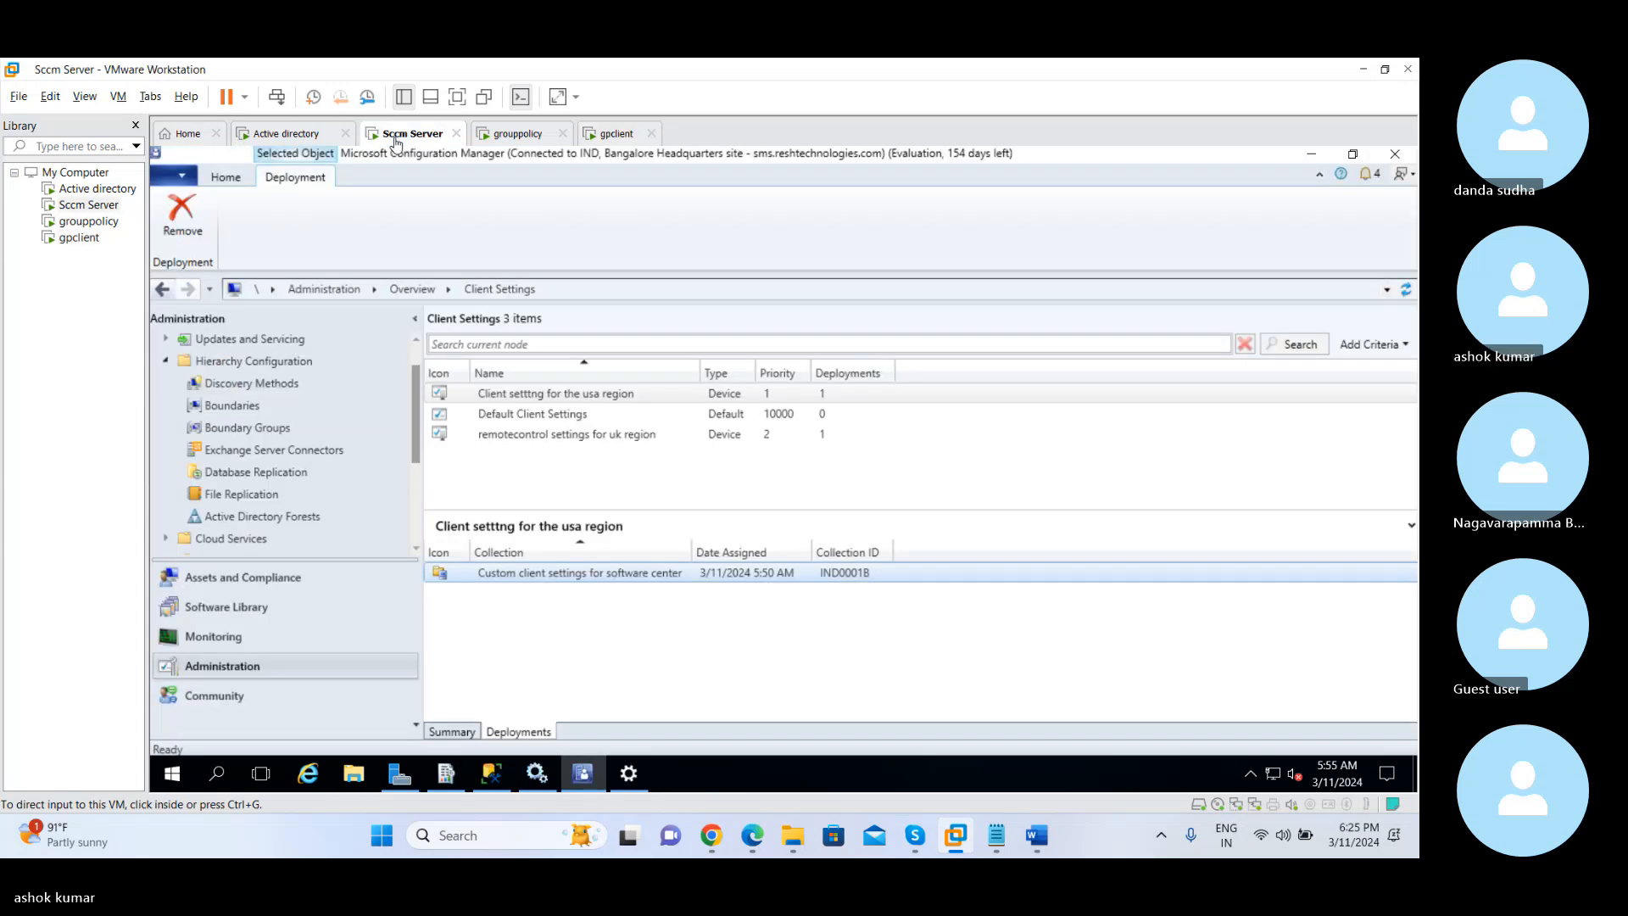
{"action": "left_click", "coordinate": [252, 575]}
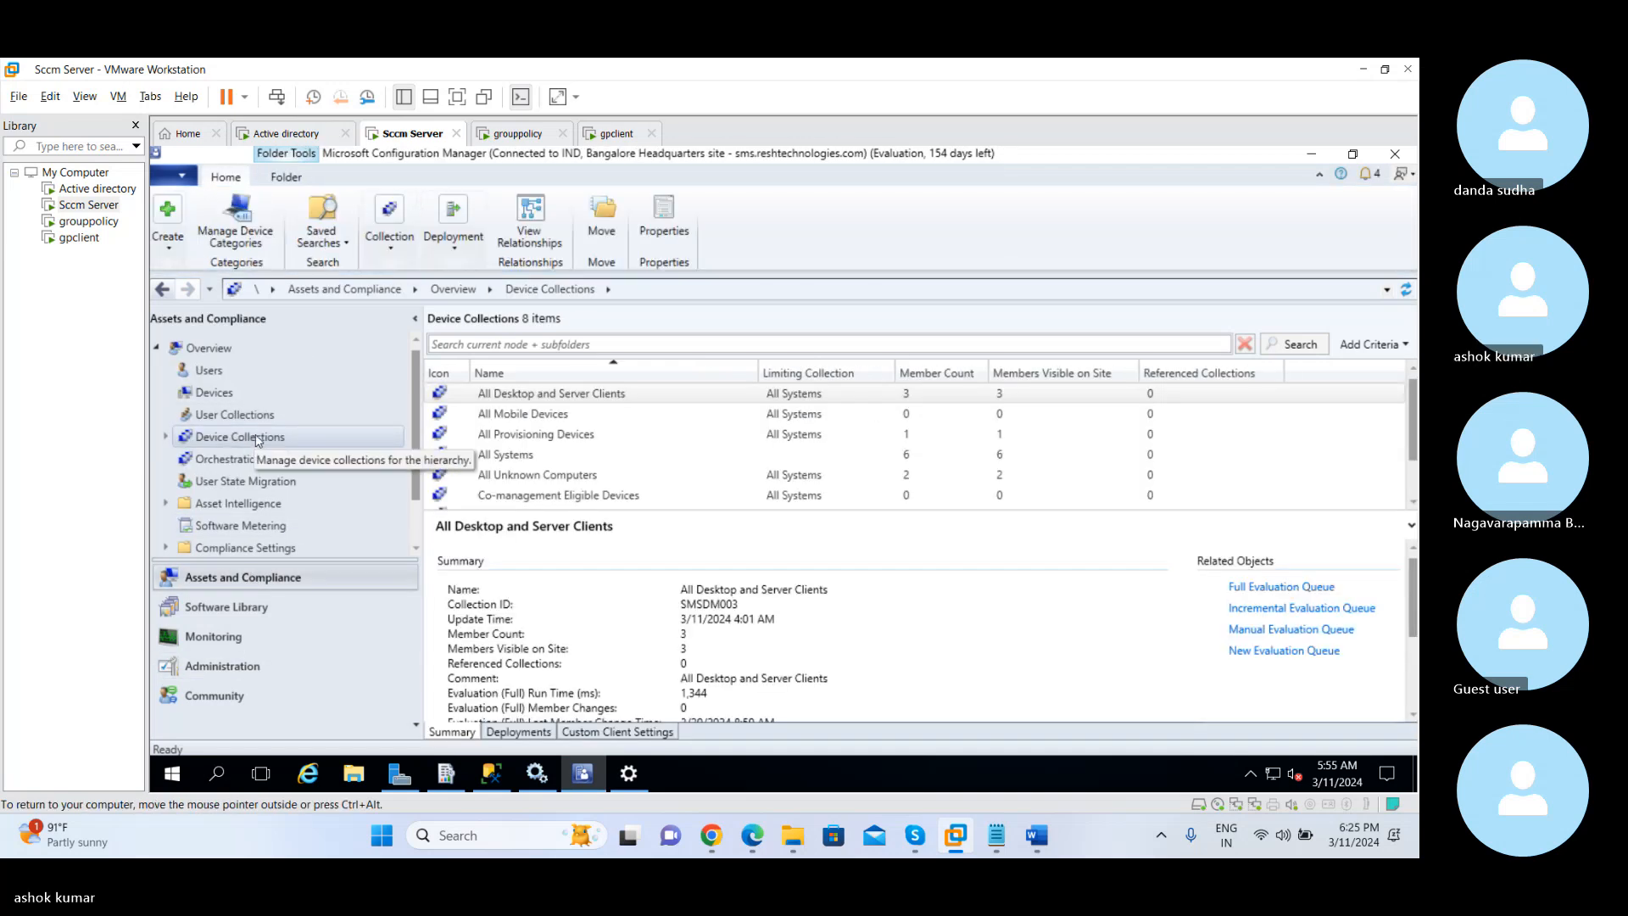
{"action": "scroll", "coordinate": [417, 468], "scroll_direction": "down", "scroll_amount": 1}
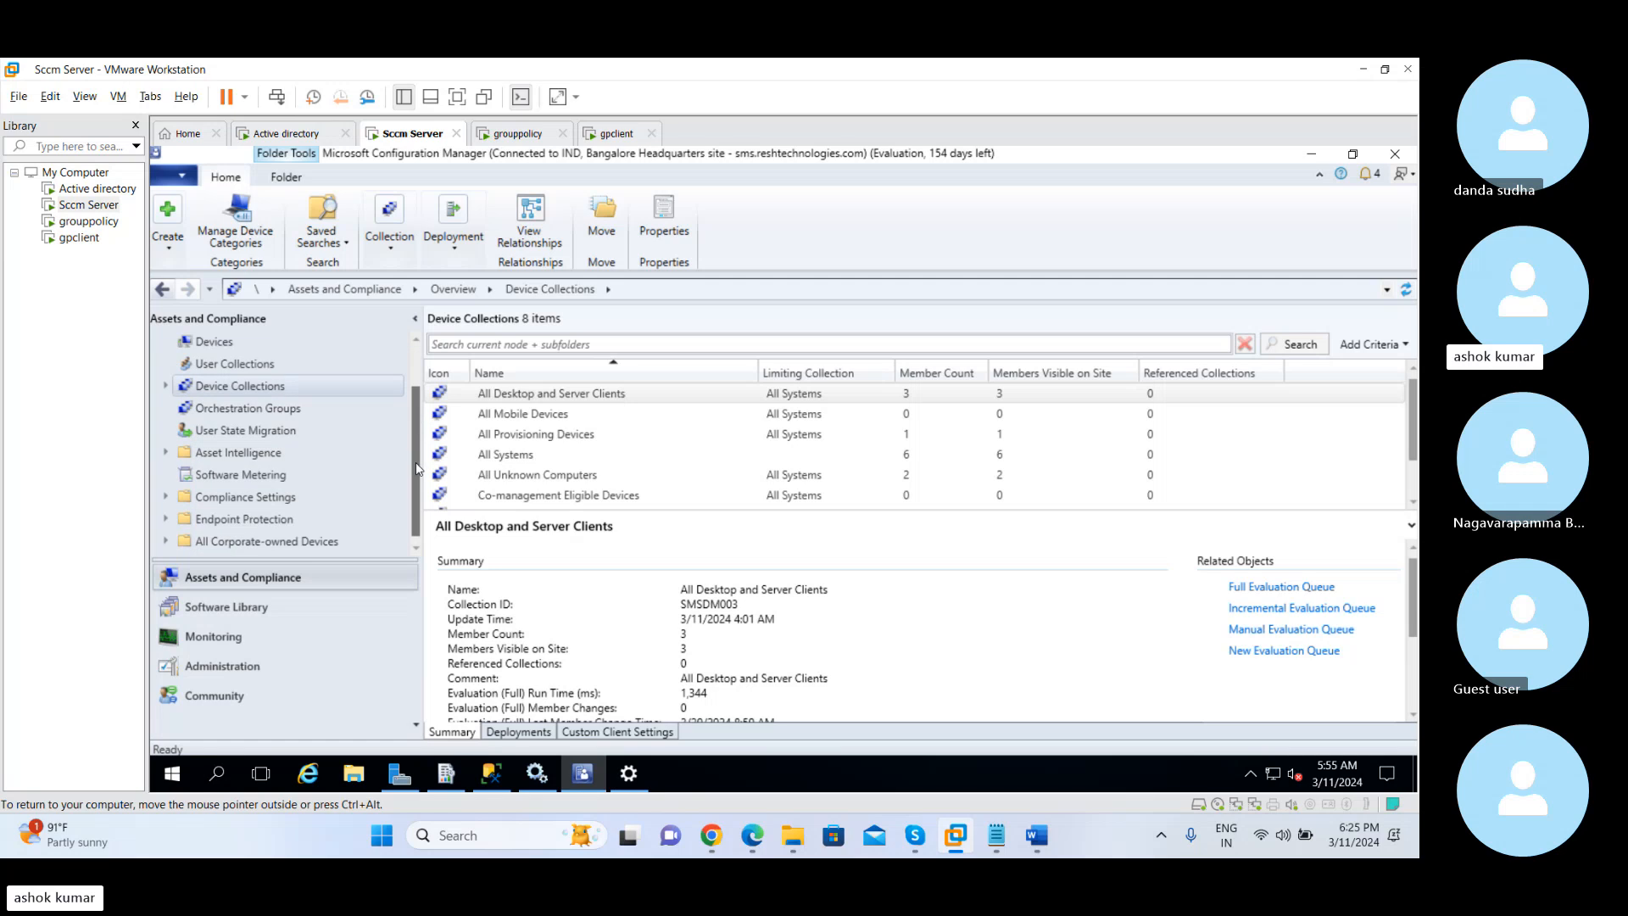
{"action": "left_click", "coordinate": [211, 343]}
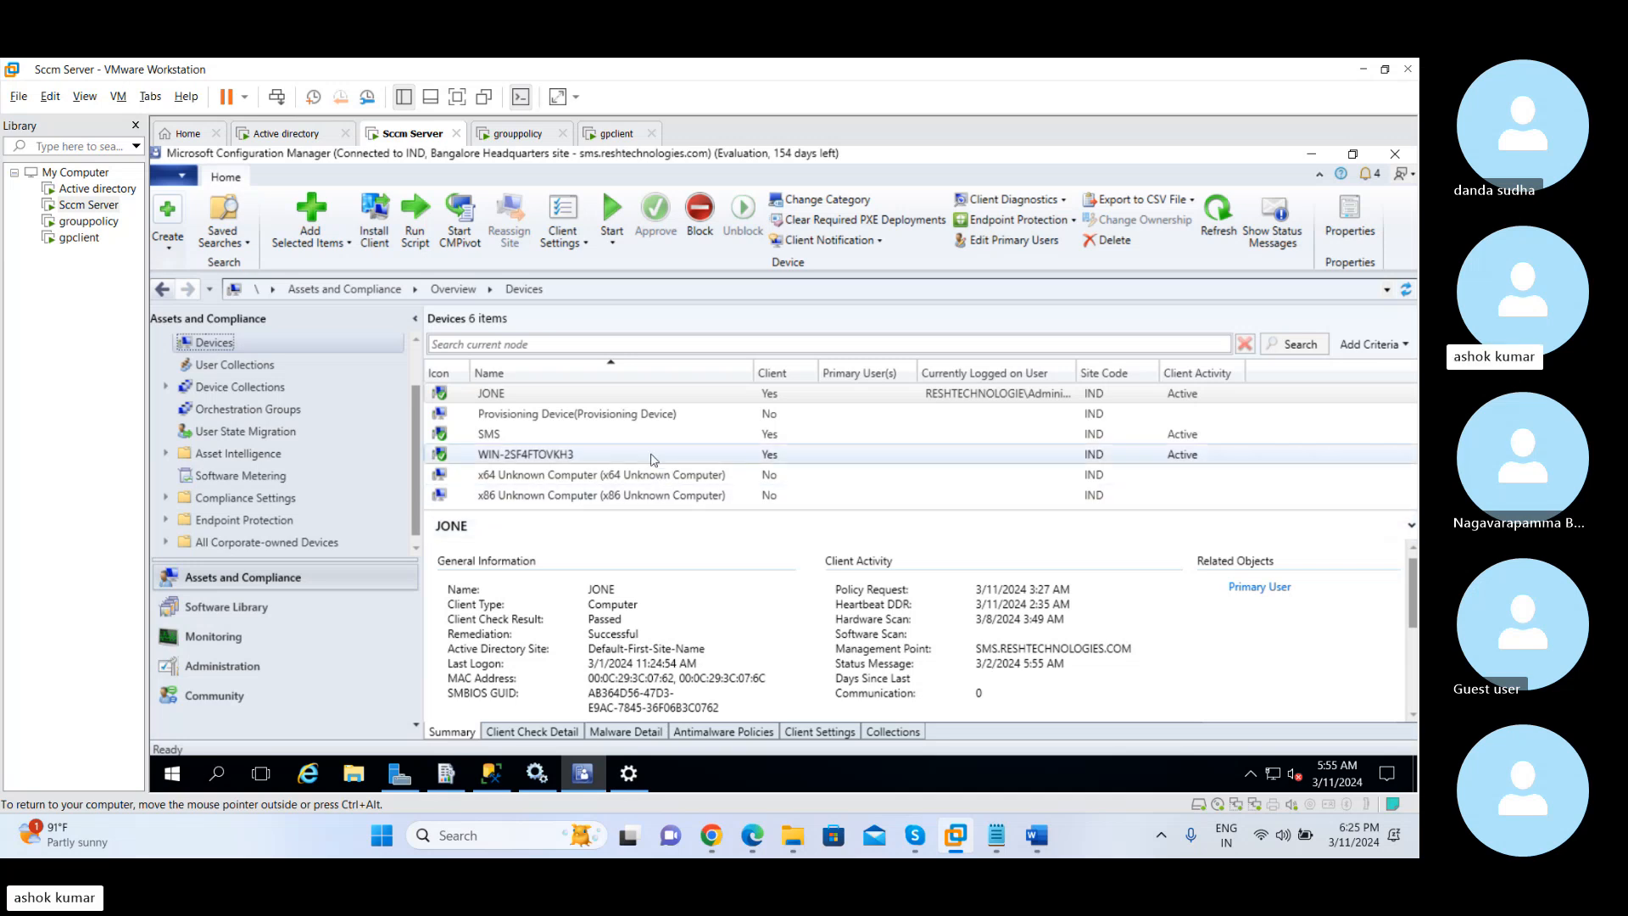
{"action": "left_click", "coordinate": [653, 457]}
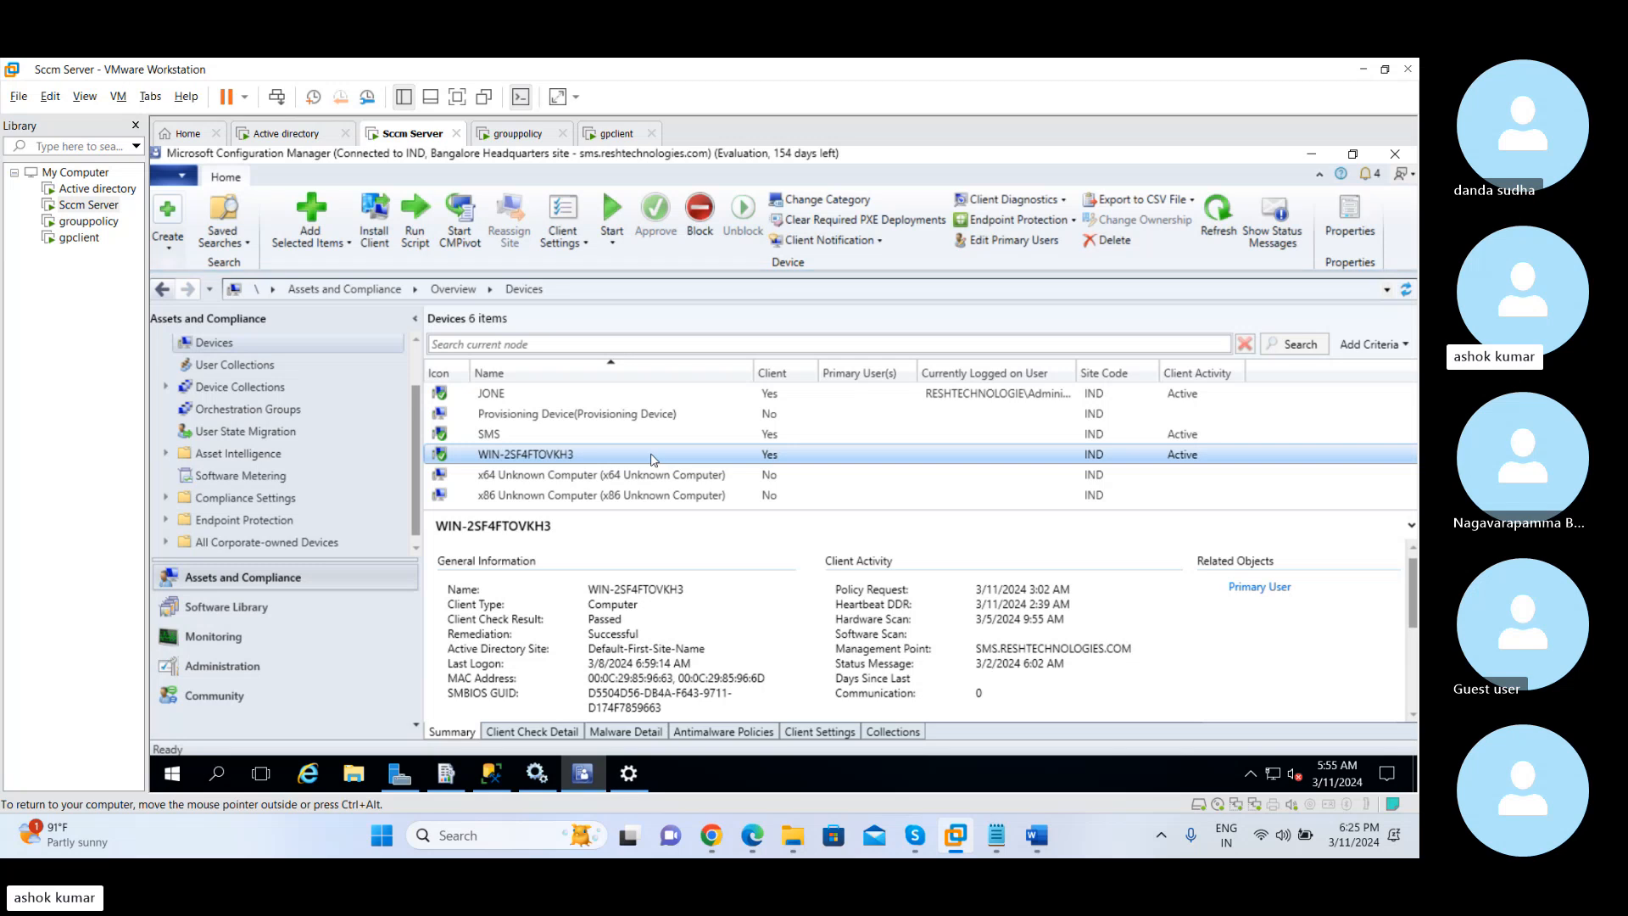
{"action": "right_click", "coordinate": [653, 457]}
{"action": "mouse_move", "coordinate": [856, 293]}
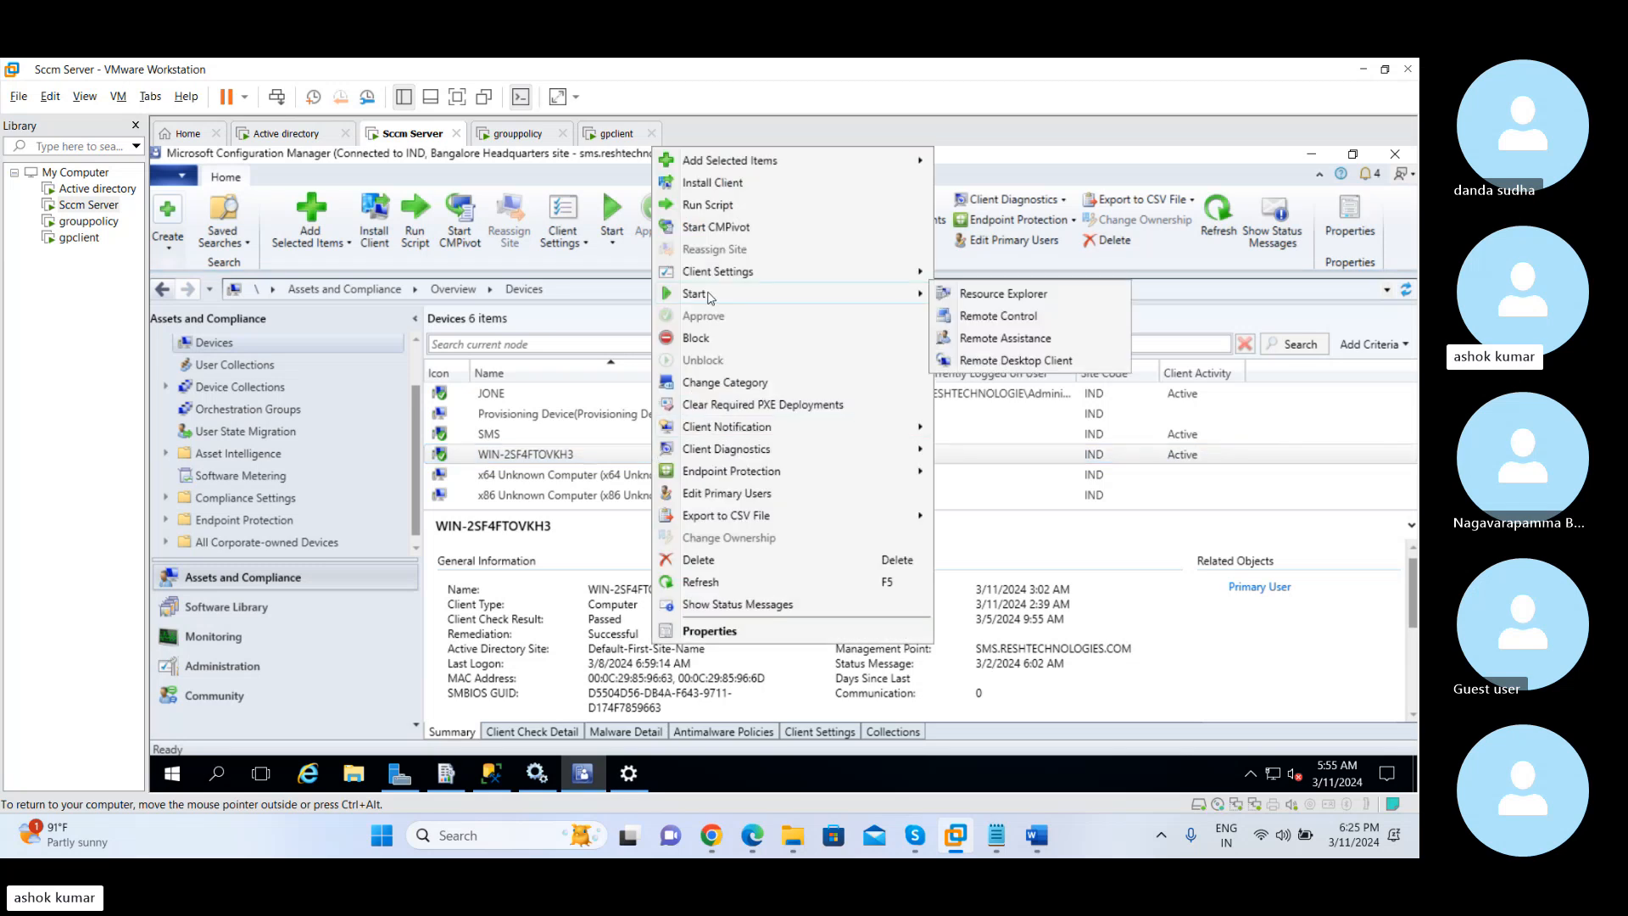
{"action": "left_click", "coordinate": [982, 319]}
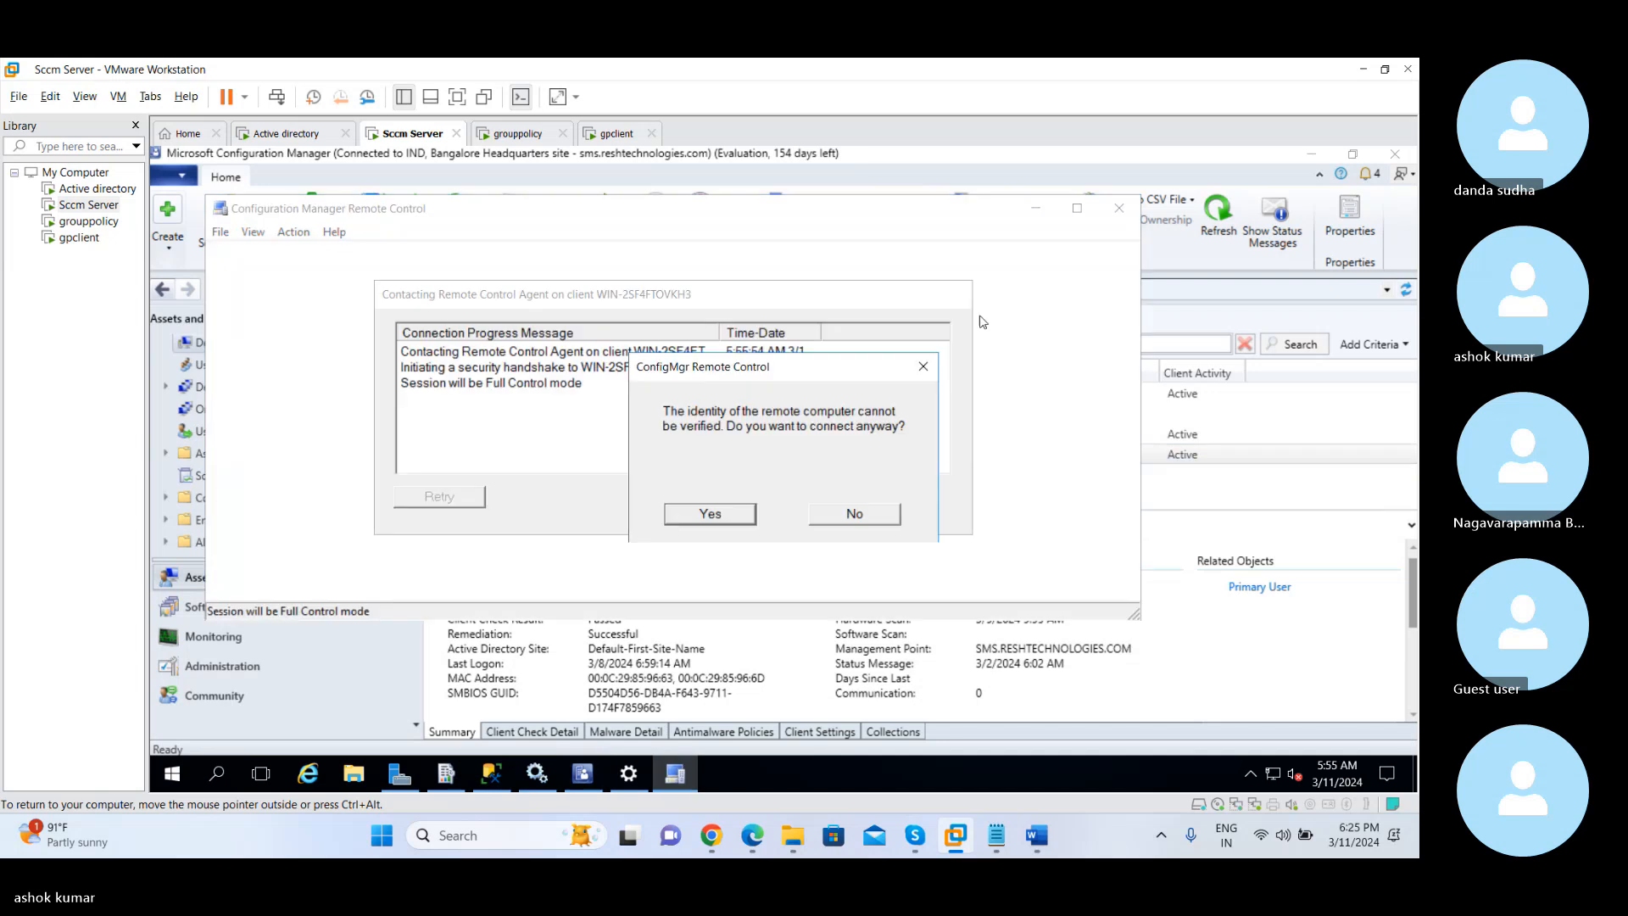
{"action": "left_click", "coordinate": [725, 513]}
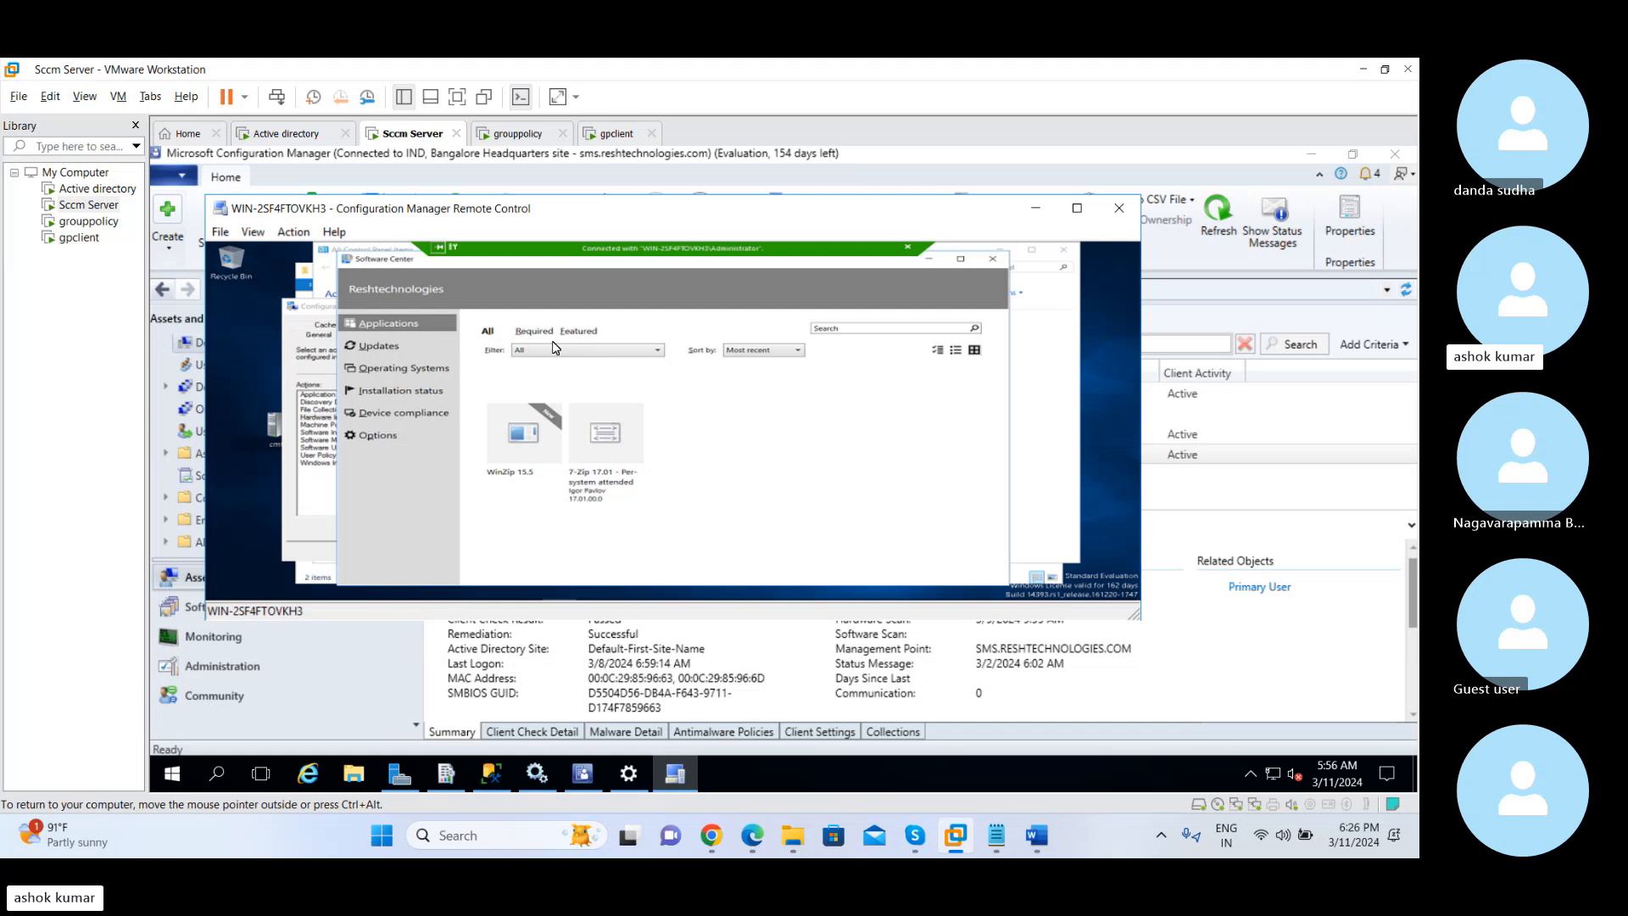
Enlarge the virtual machine and remote session to fill the screen, and browse the client's C: drive into the Users folder and back to This PC
{"action": "left_click", "coordinate": [458, 96]}
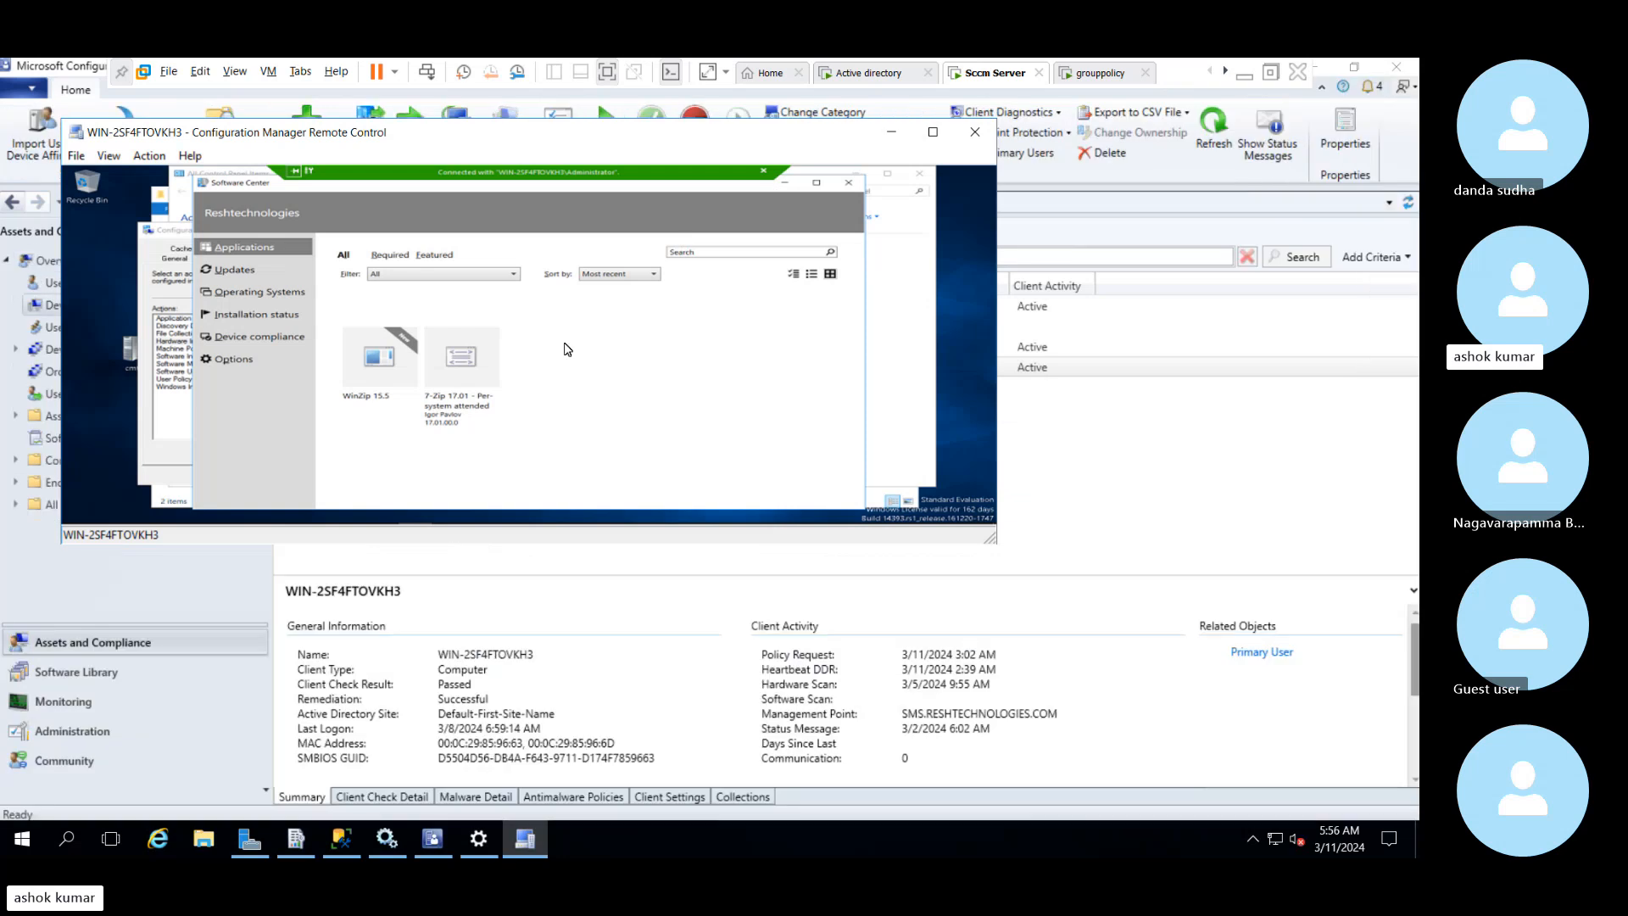
{"action": "left_click", "coordinate": [933, 132]}
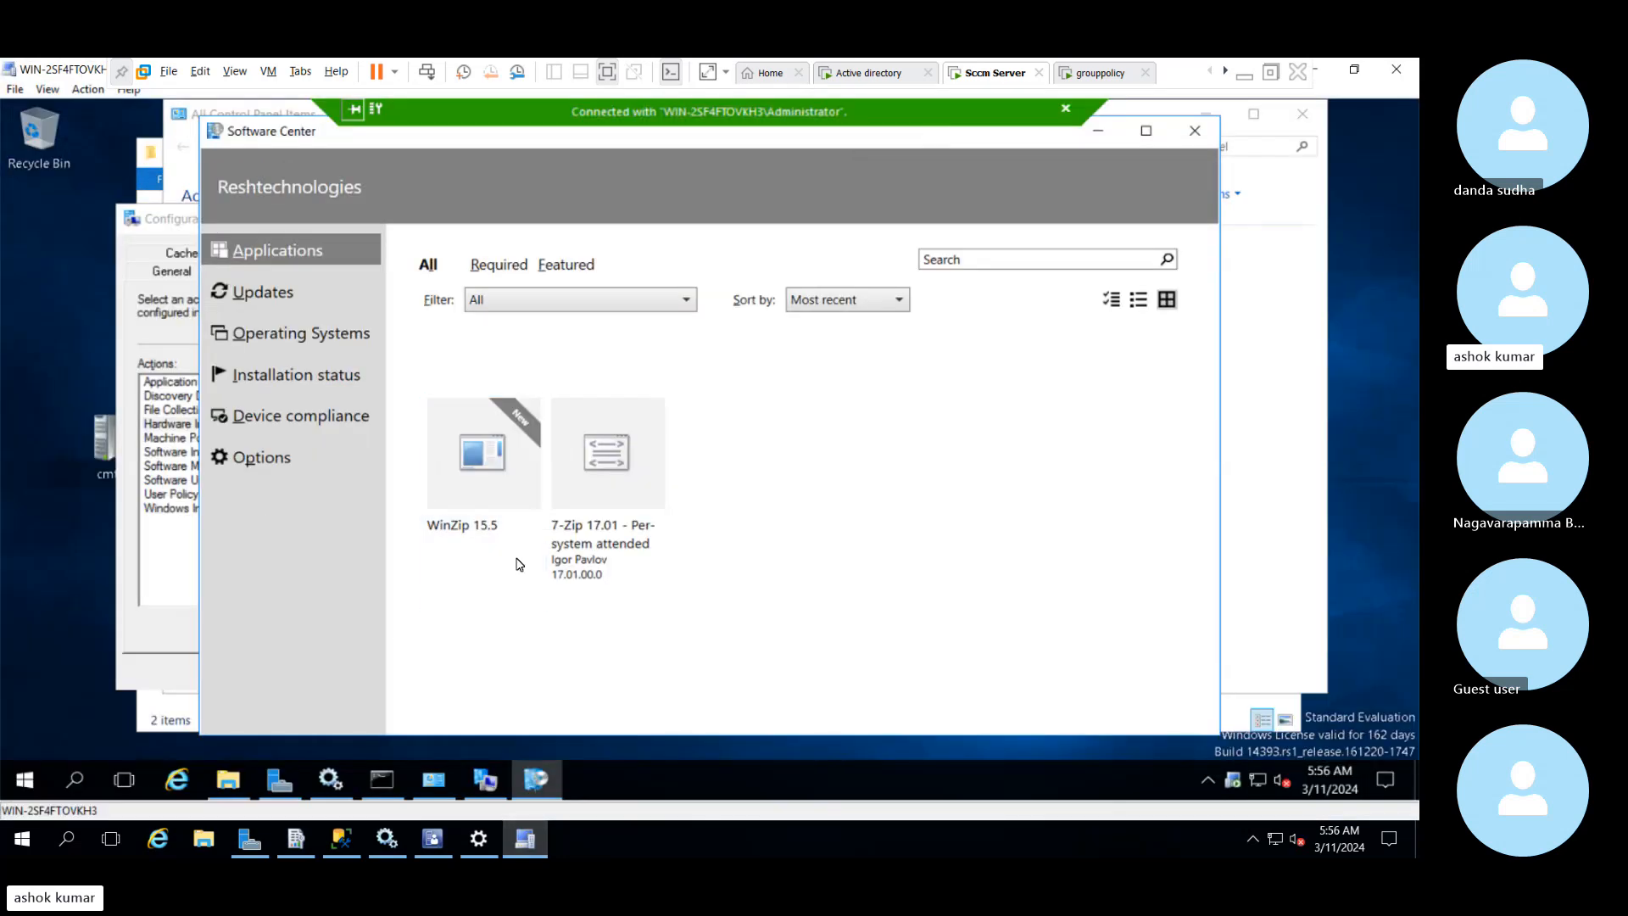
{"action": "left_click", "coordinate": [228, 786]}
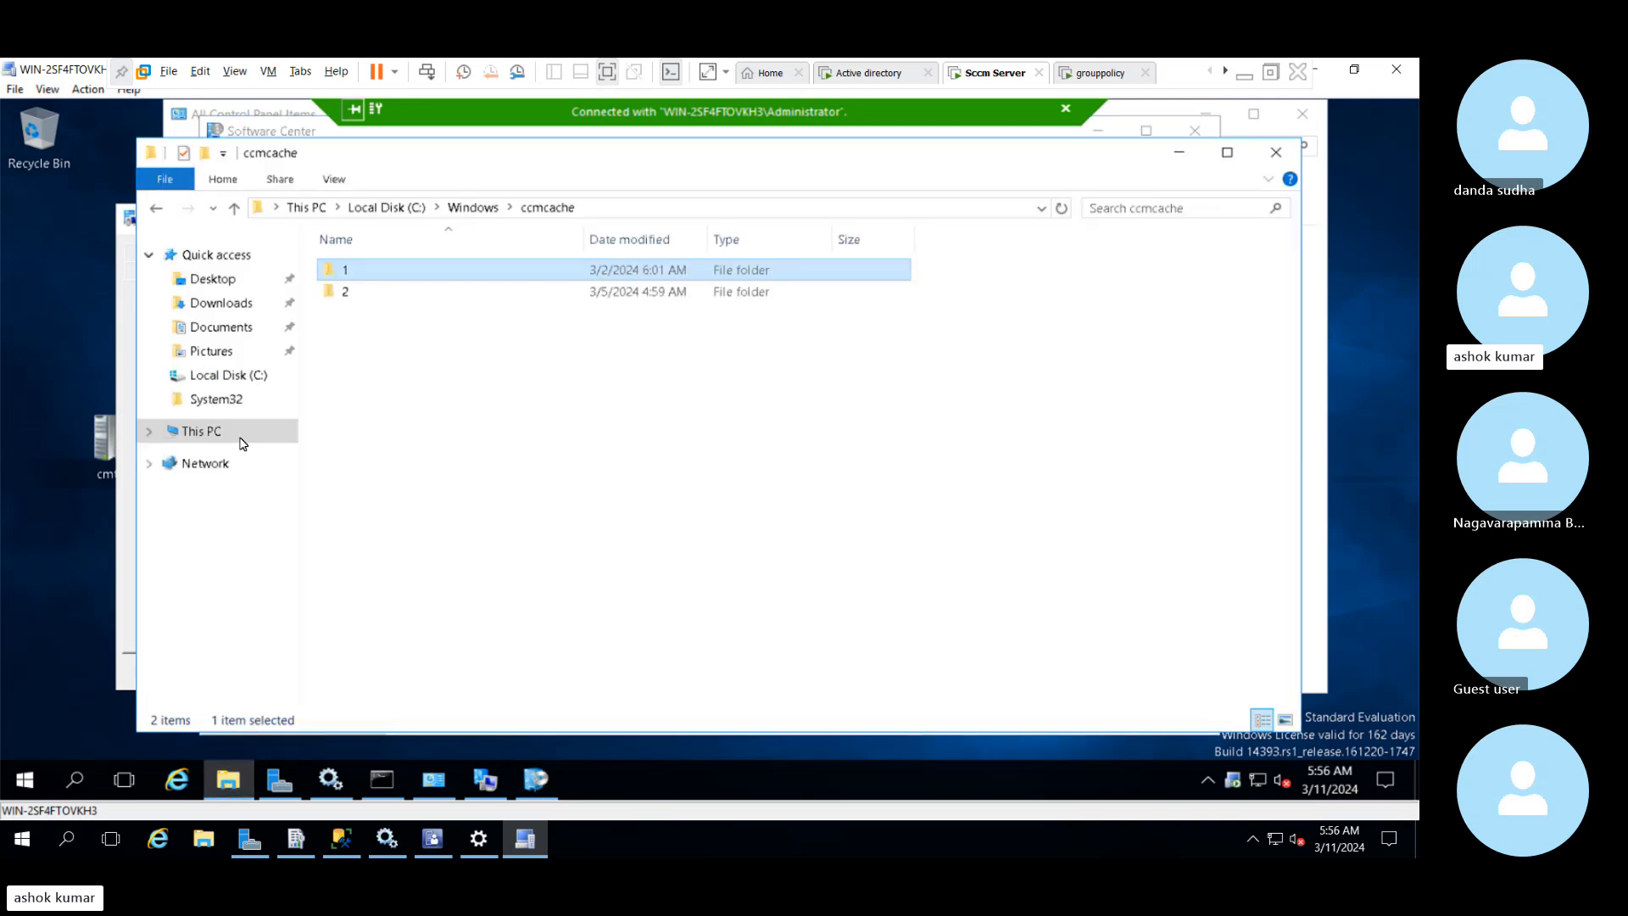
{"action": "left_click", "coordinate": [243, 440]}
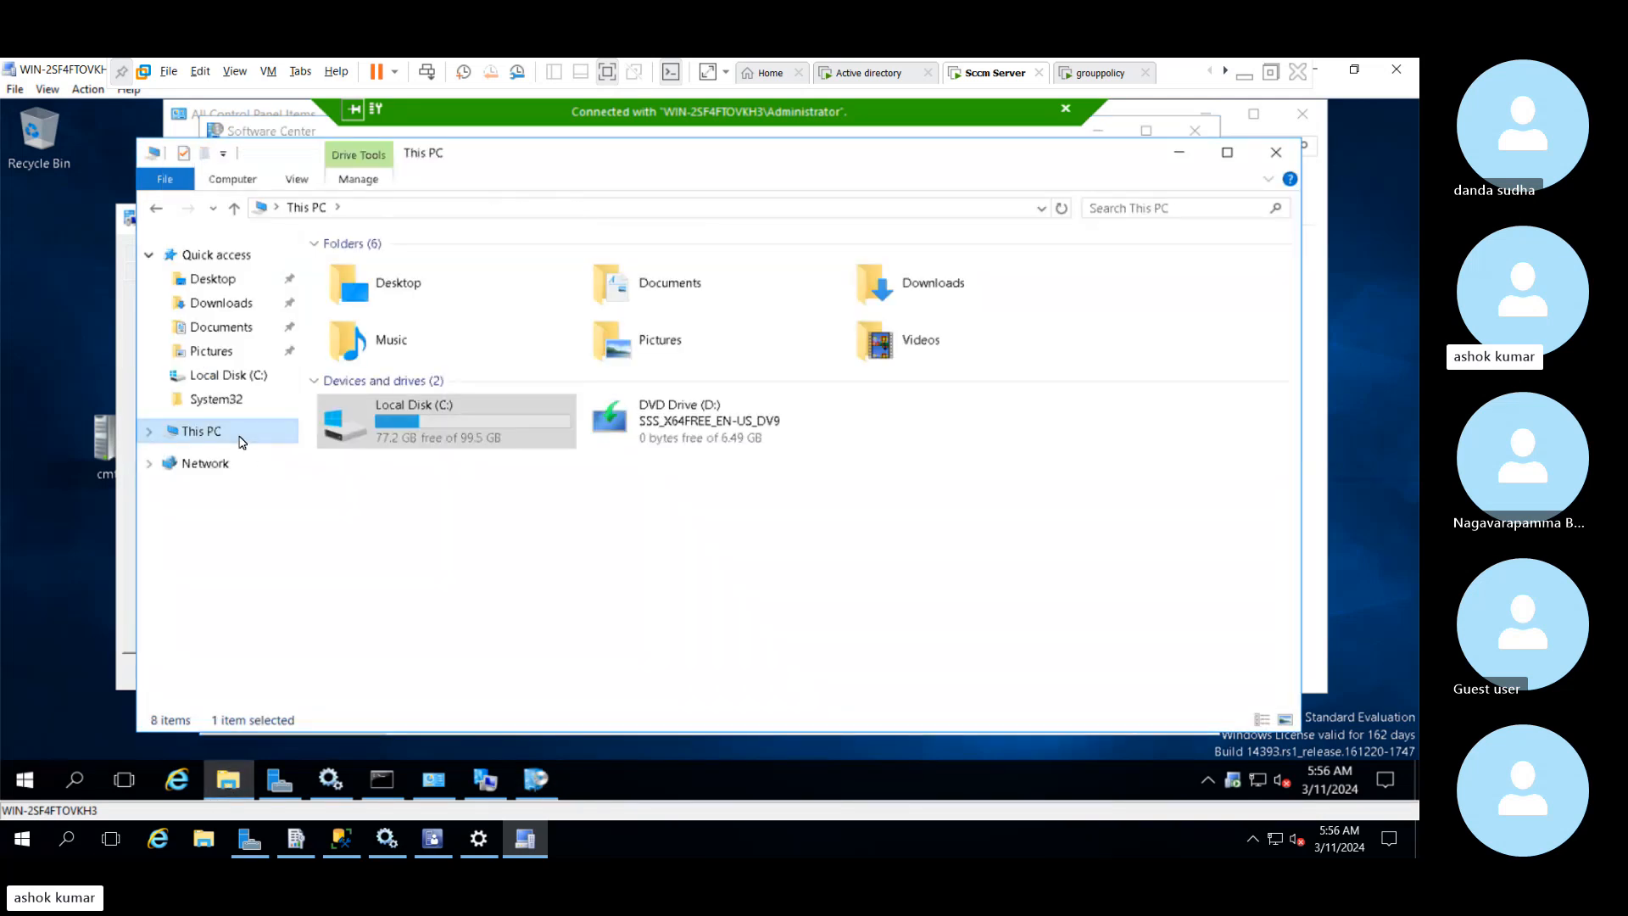
{"action": "double_click", "coordinate": [381, 441]}
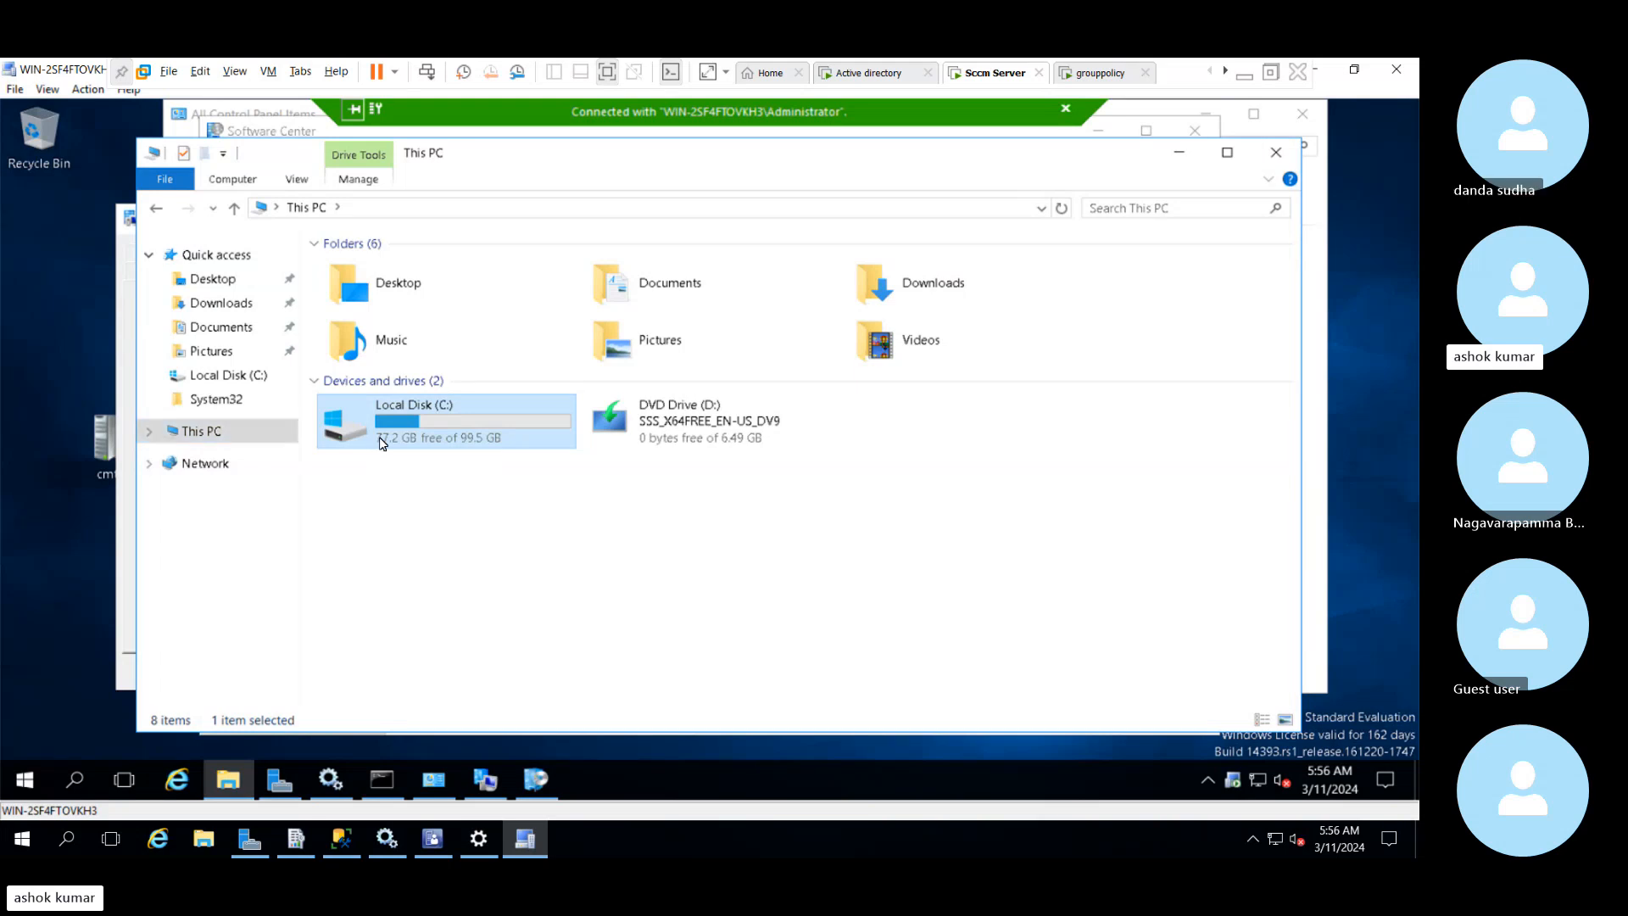
{"action": "double_click", "coordinate": [365, 510]}
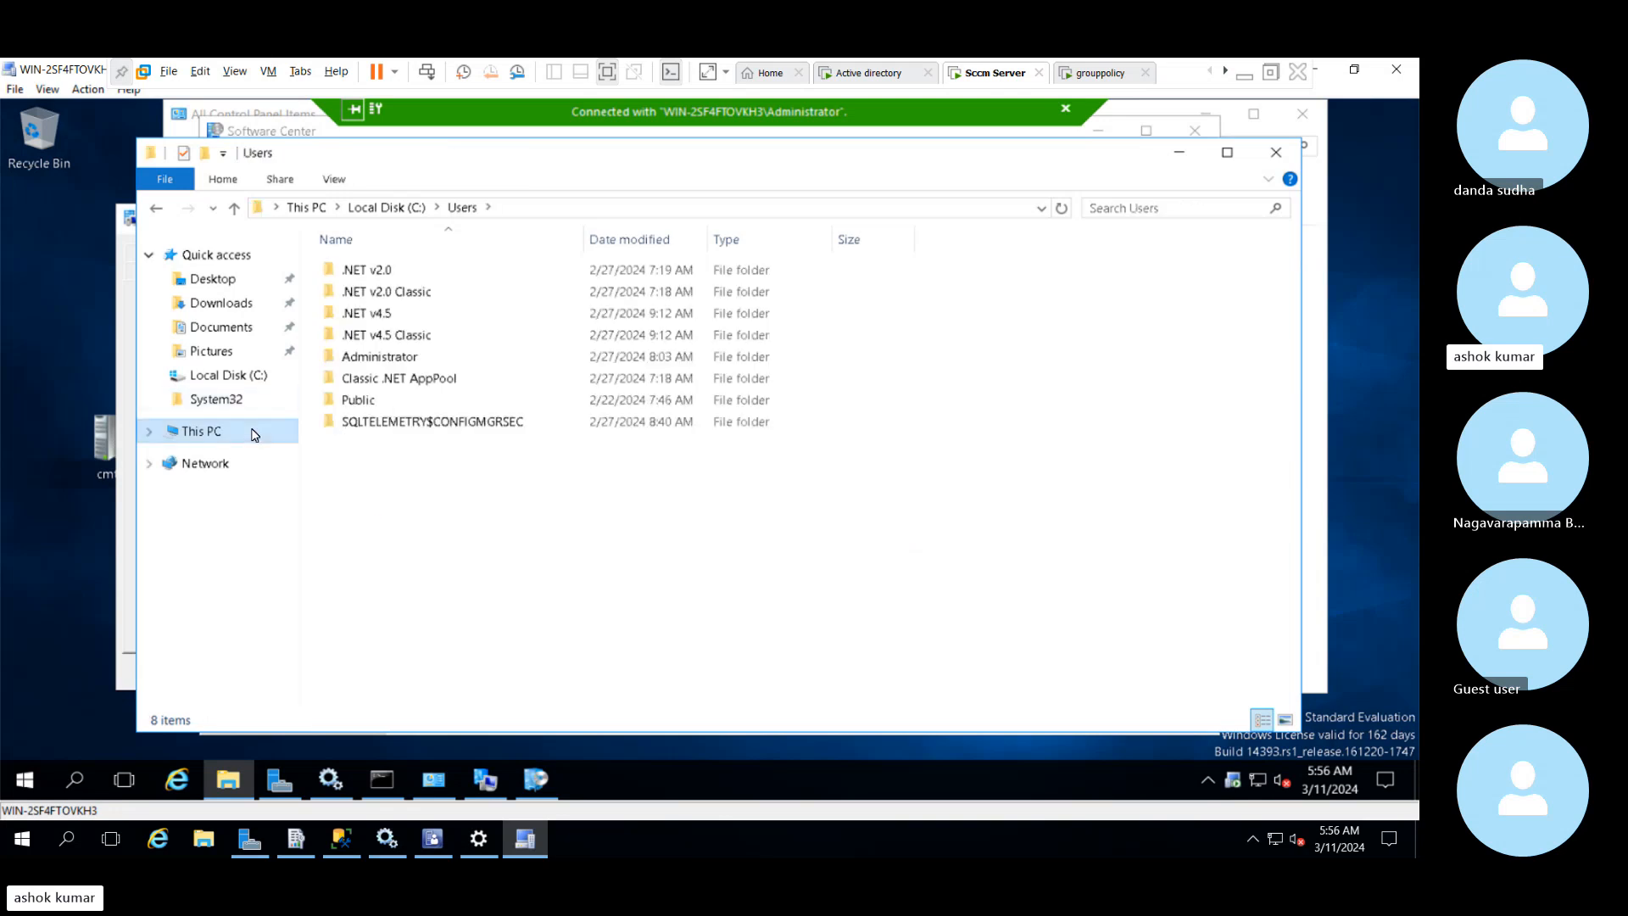
{"action": "left_click", "coordinate": [201, 430]}
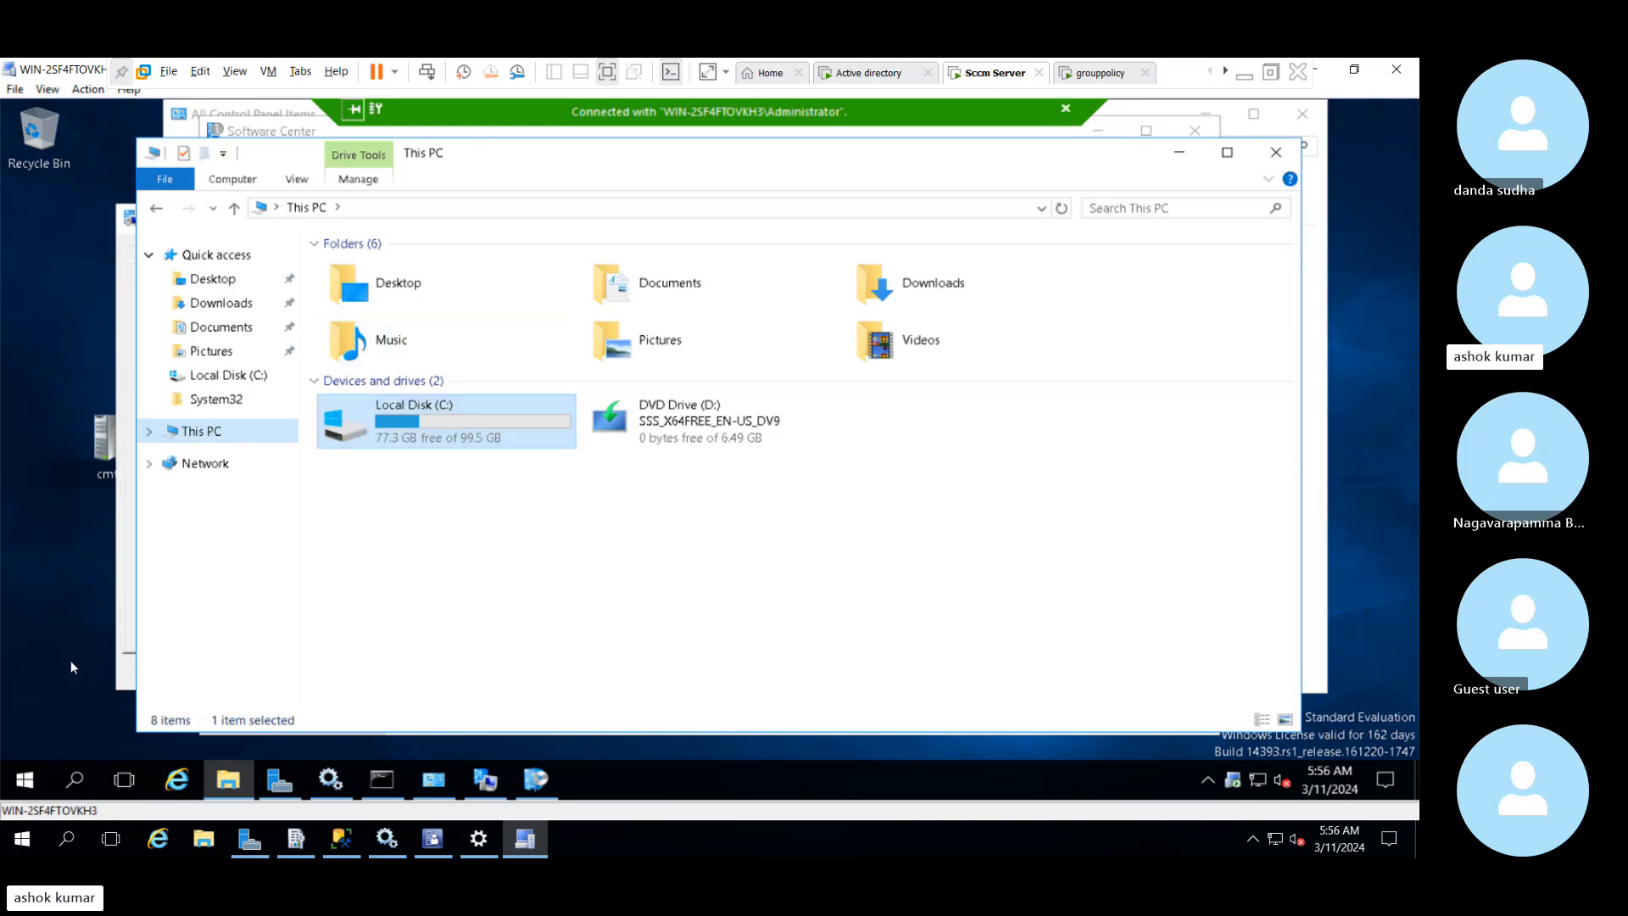
Sign out of Windows on the remote client and close the Remote Control viewer, confirming the exit from the active session
{"action": "left_click", "coordinate": [31, 784]}
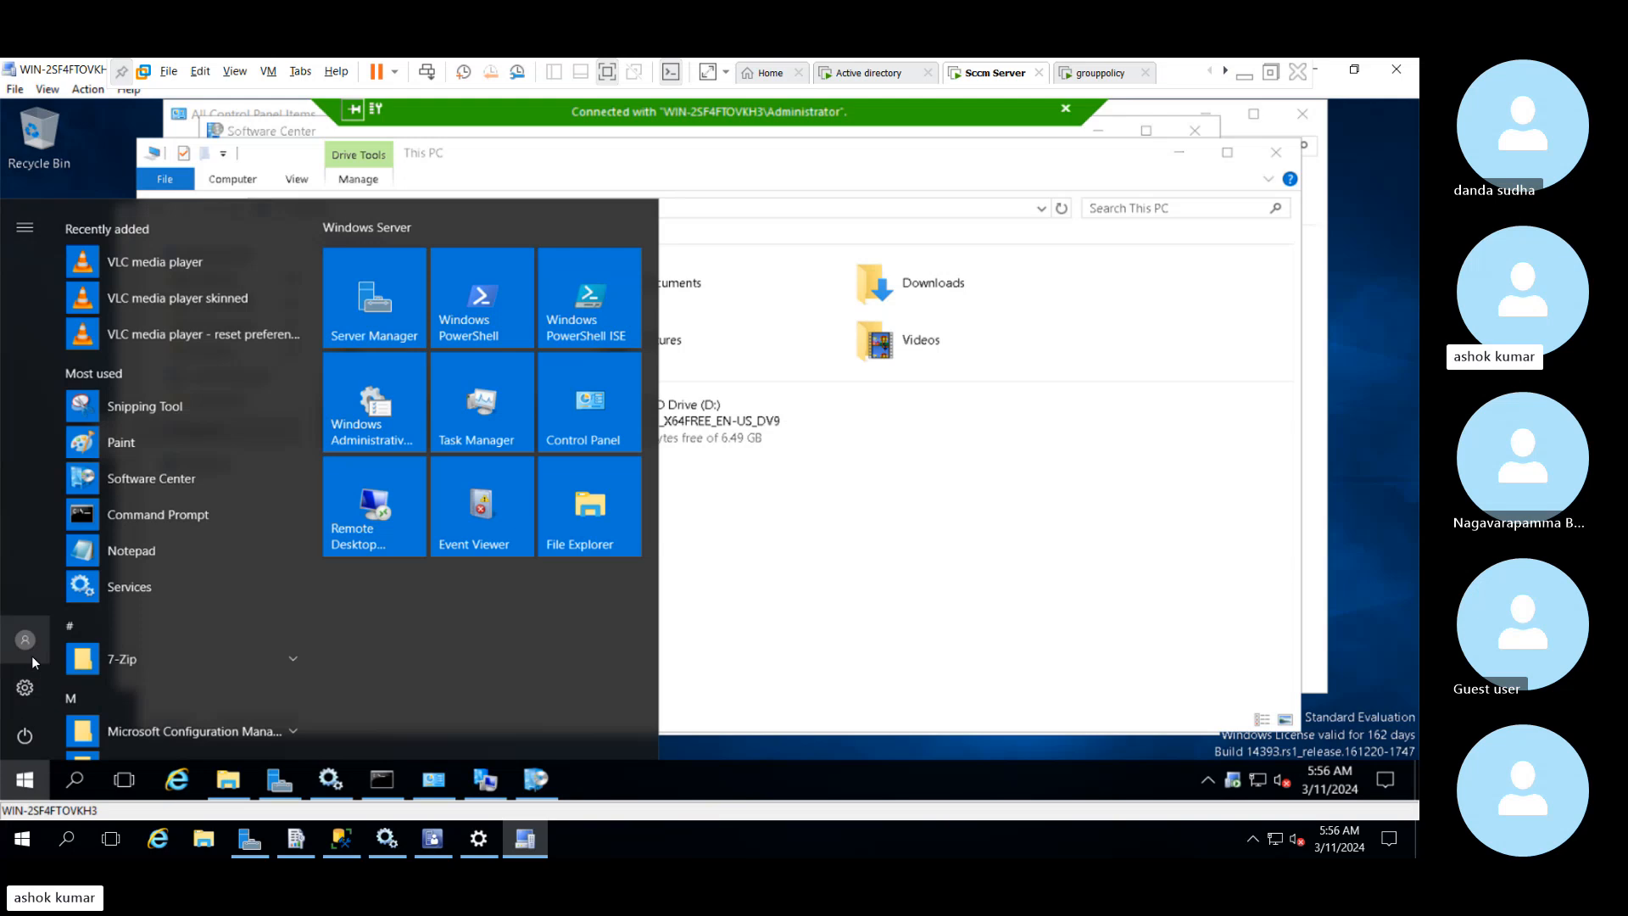
{"action": "left_click", "coordinate": [32, 655]}
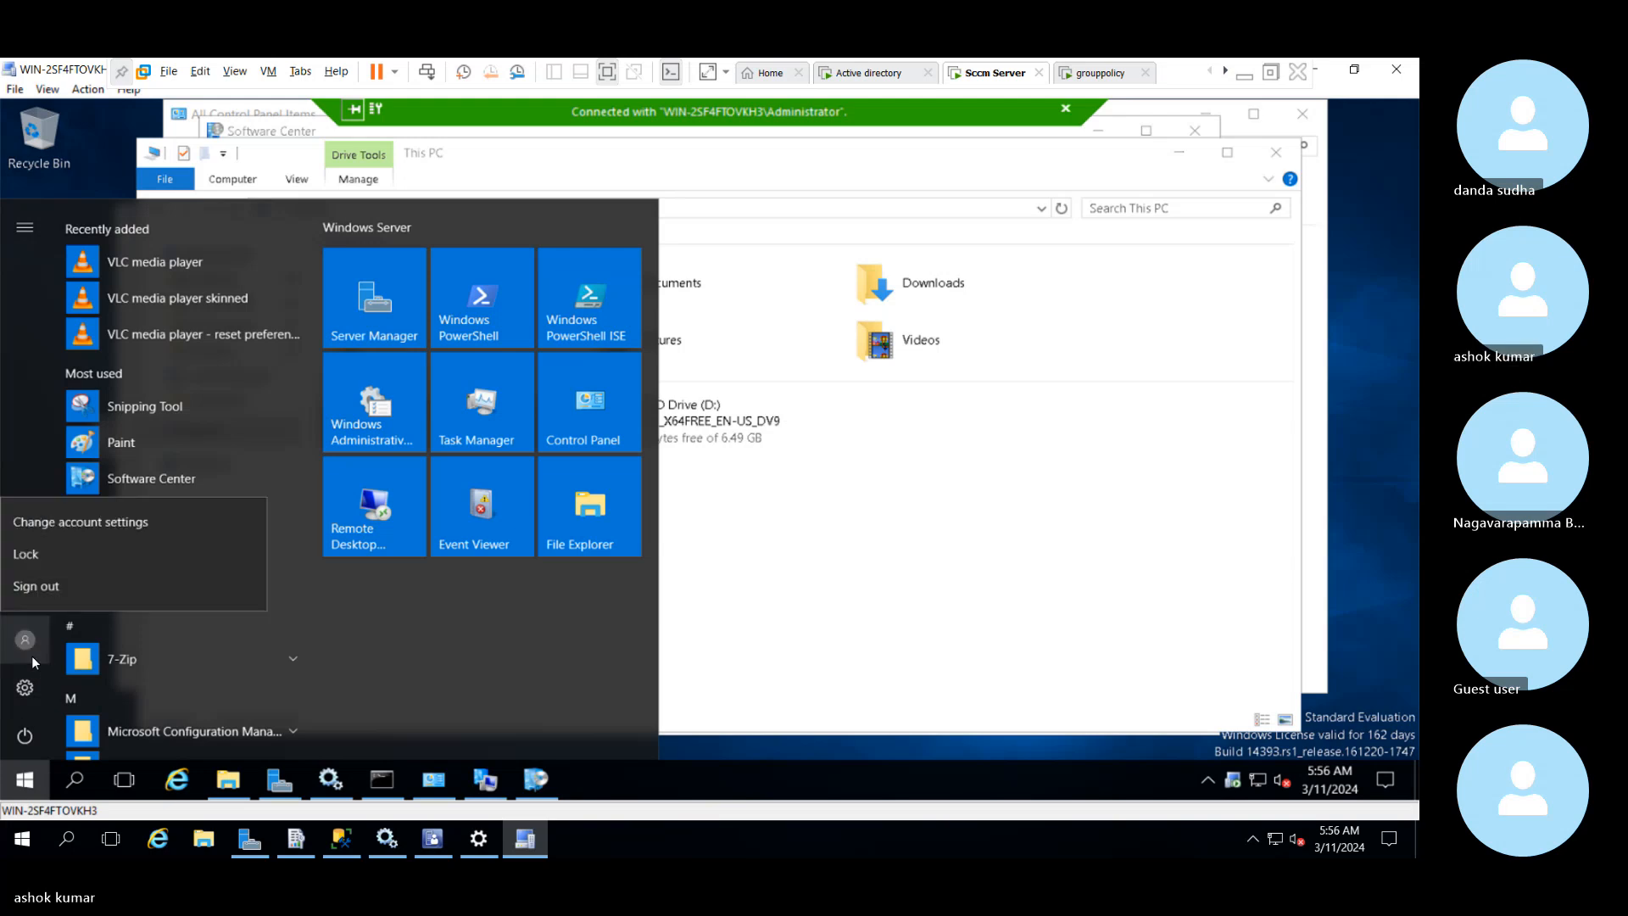
{"action": "left_click", "coordinate": [46, 588]}
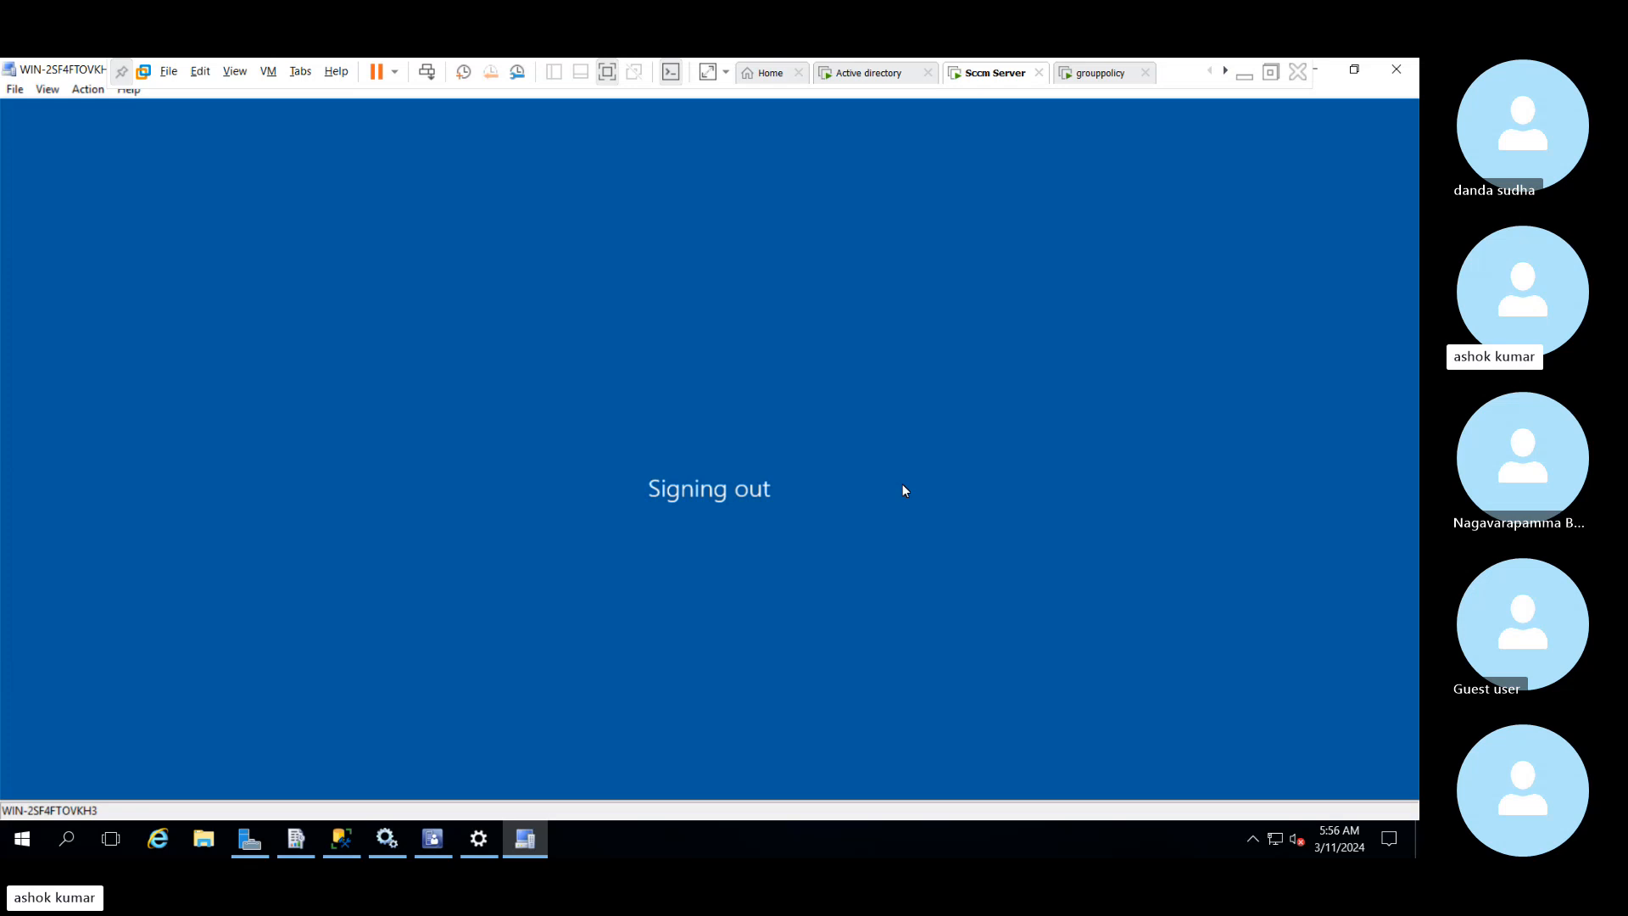
{"action": "right_click", "coordinate": [525, 839]}
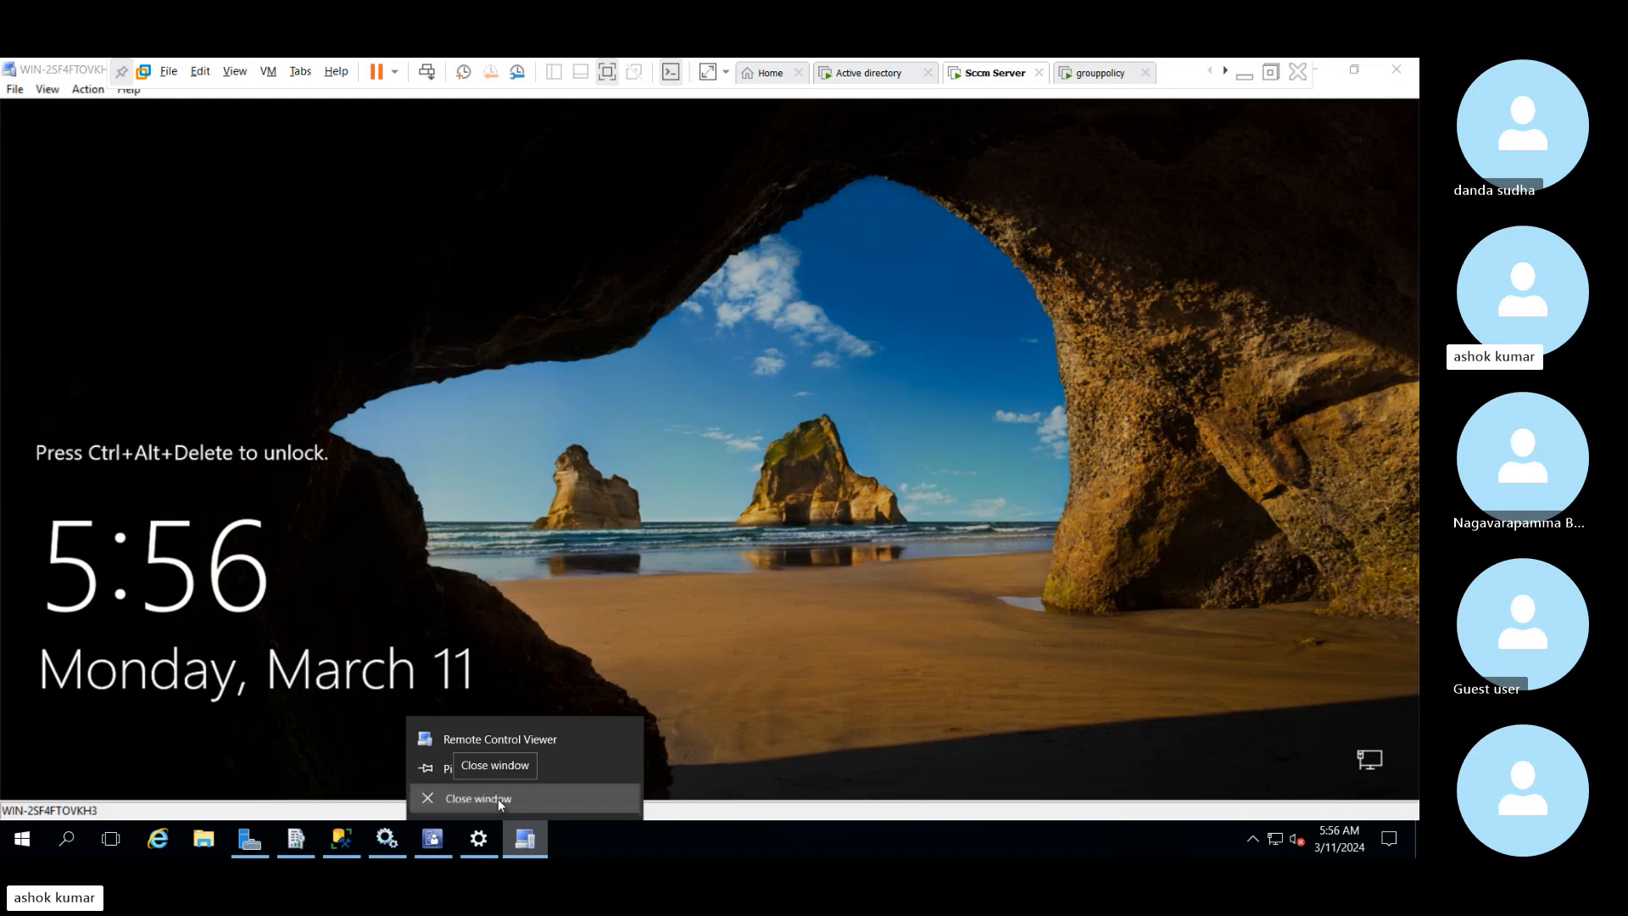
{"action": "left_click", "coordinate": [497, 799]}
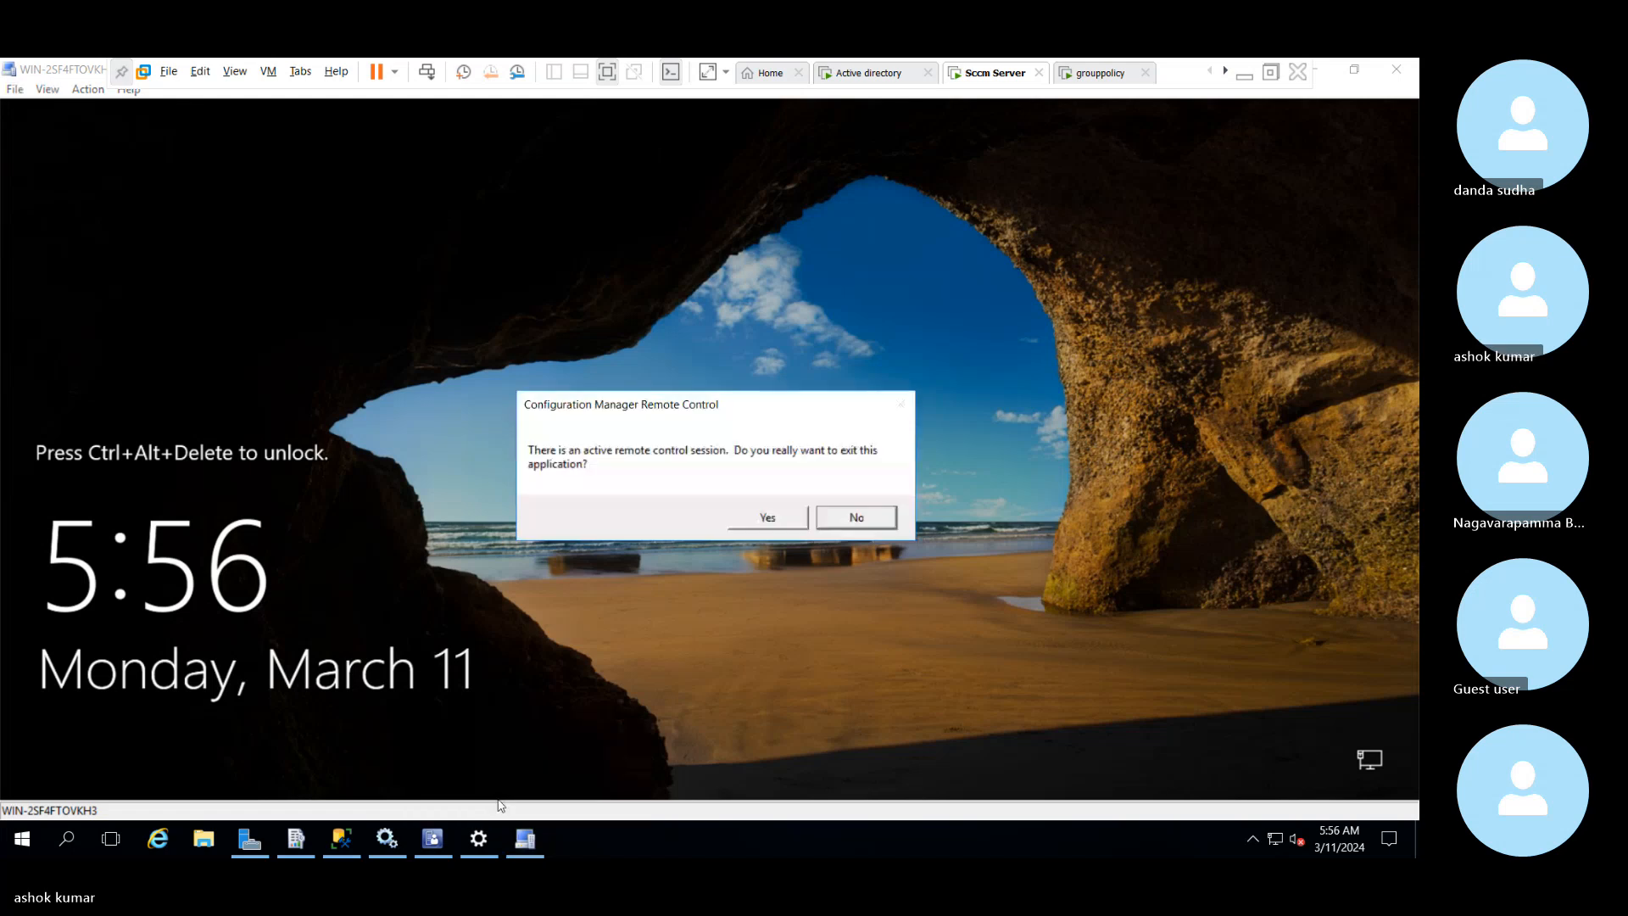
{"action": "left_click", "coordinate": [756, 519]}
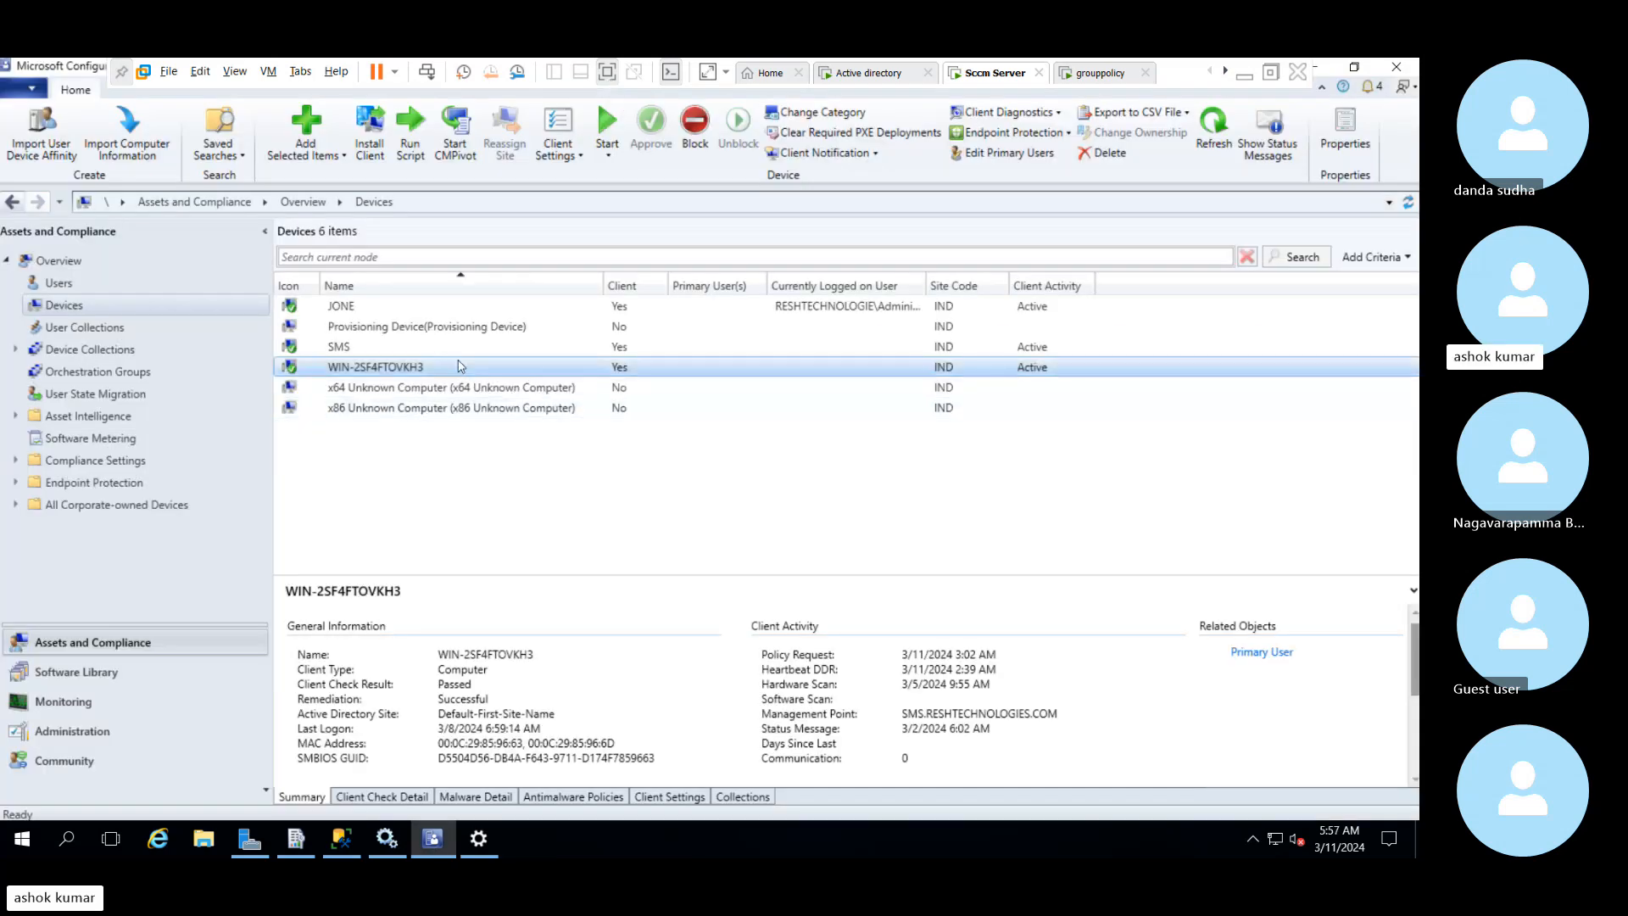
Start a Remote Control session to the JONE device from the device list
{"action": "left_click", "coordinate": [456, 352]}
{"action": "left_click", "coordinate": [378, 308]}
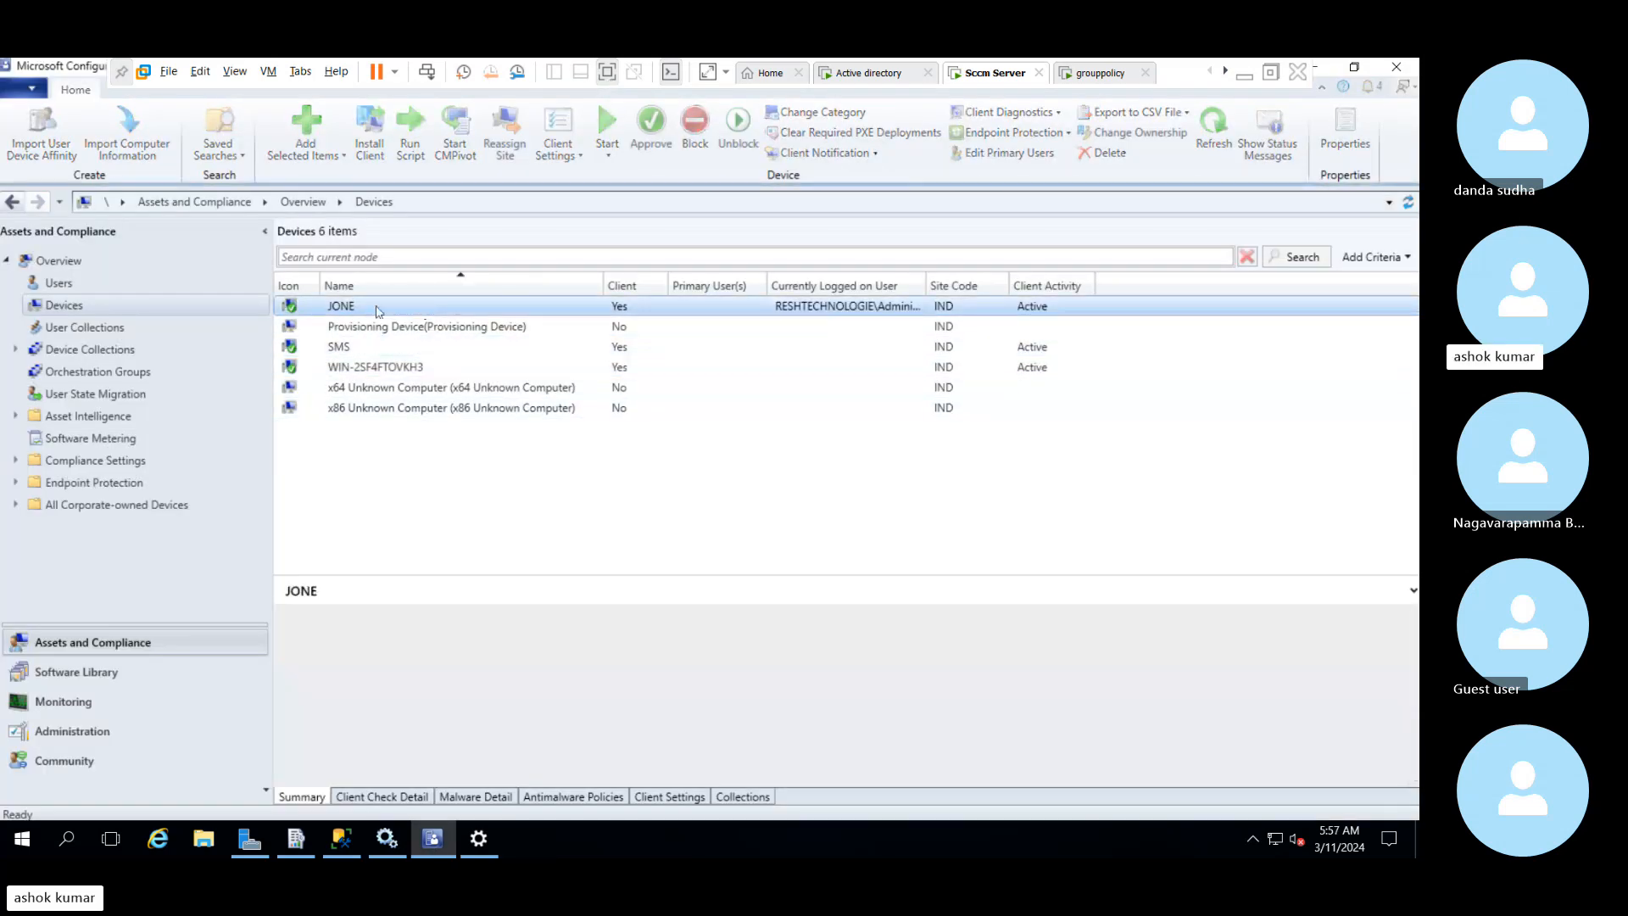
{"action": "right_click", "coordinate": [378, 311]}
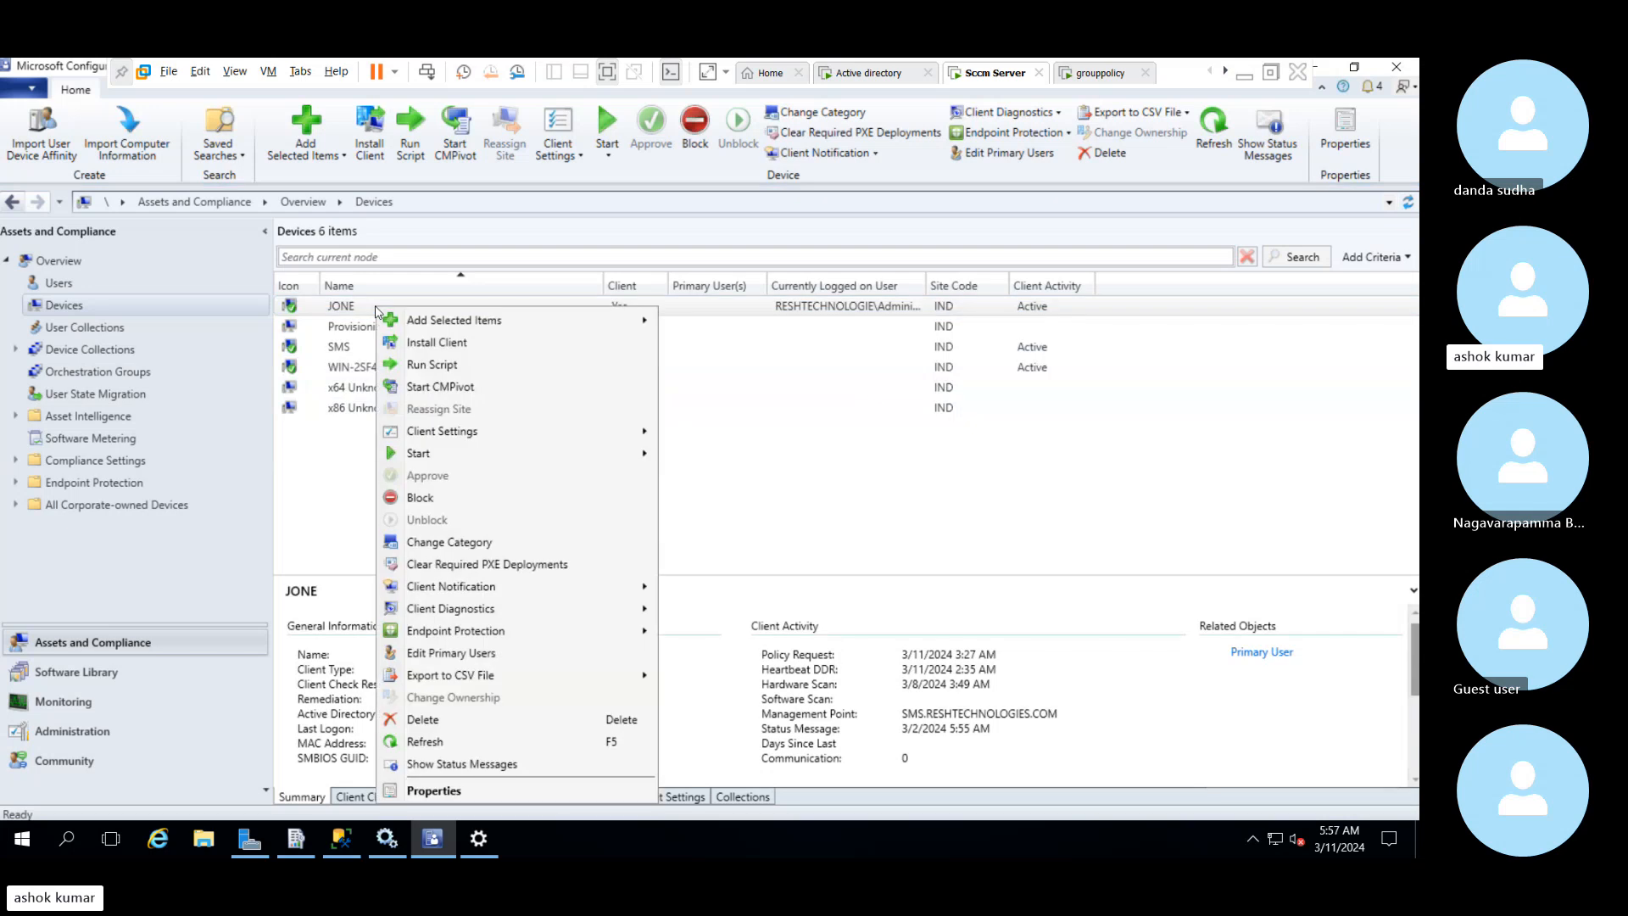
{"action": "mouse_move", "coordinate": [447, 454]}
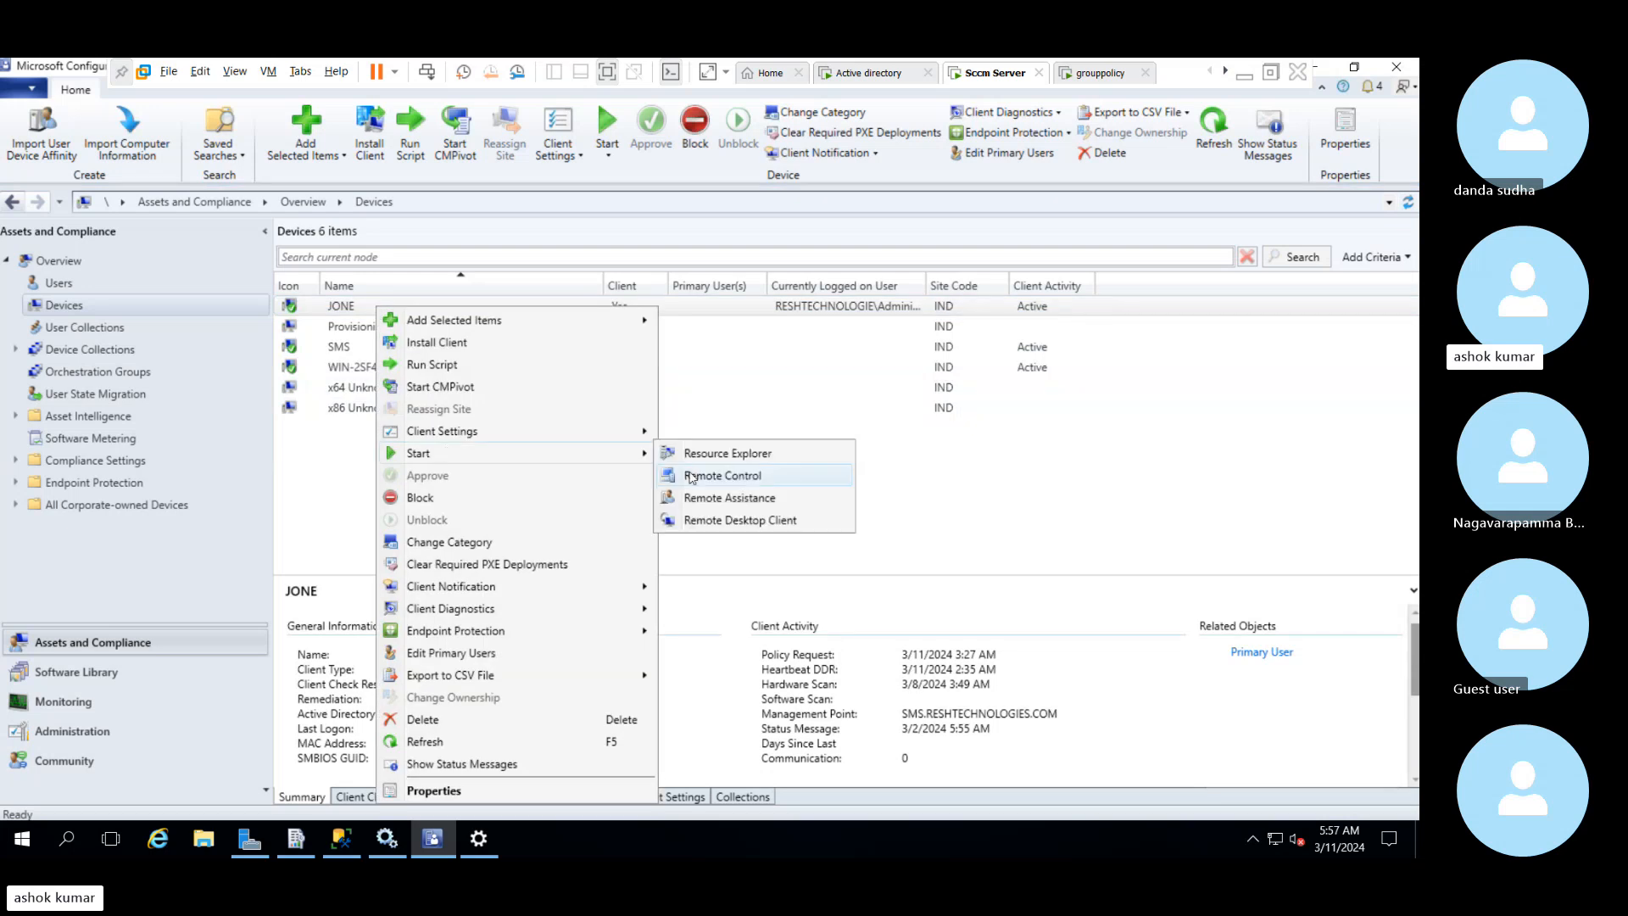
{"action": "left_click", "coordinate": [691, 477]}
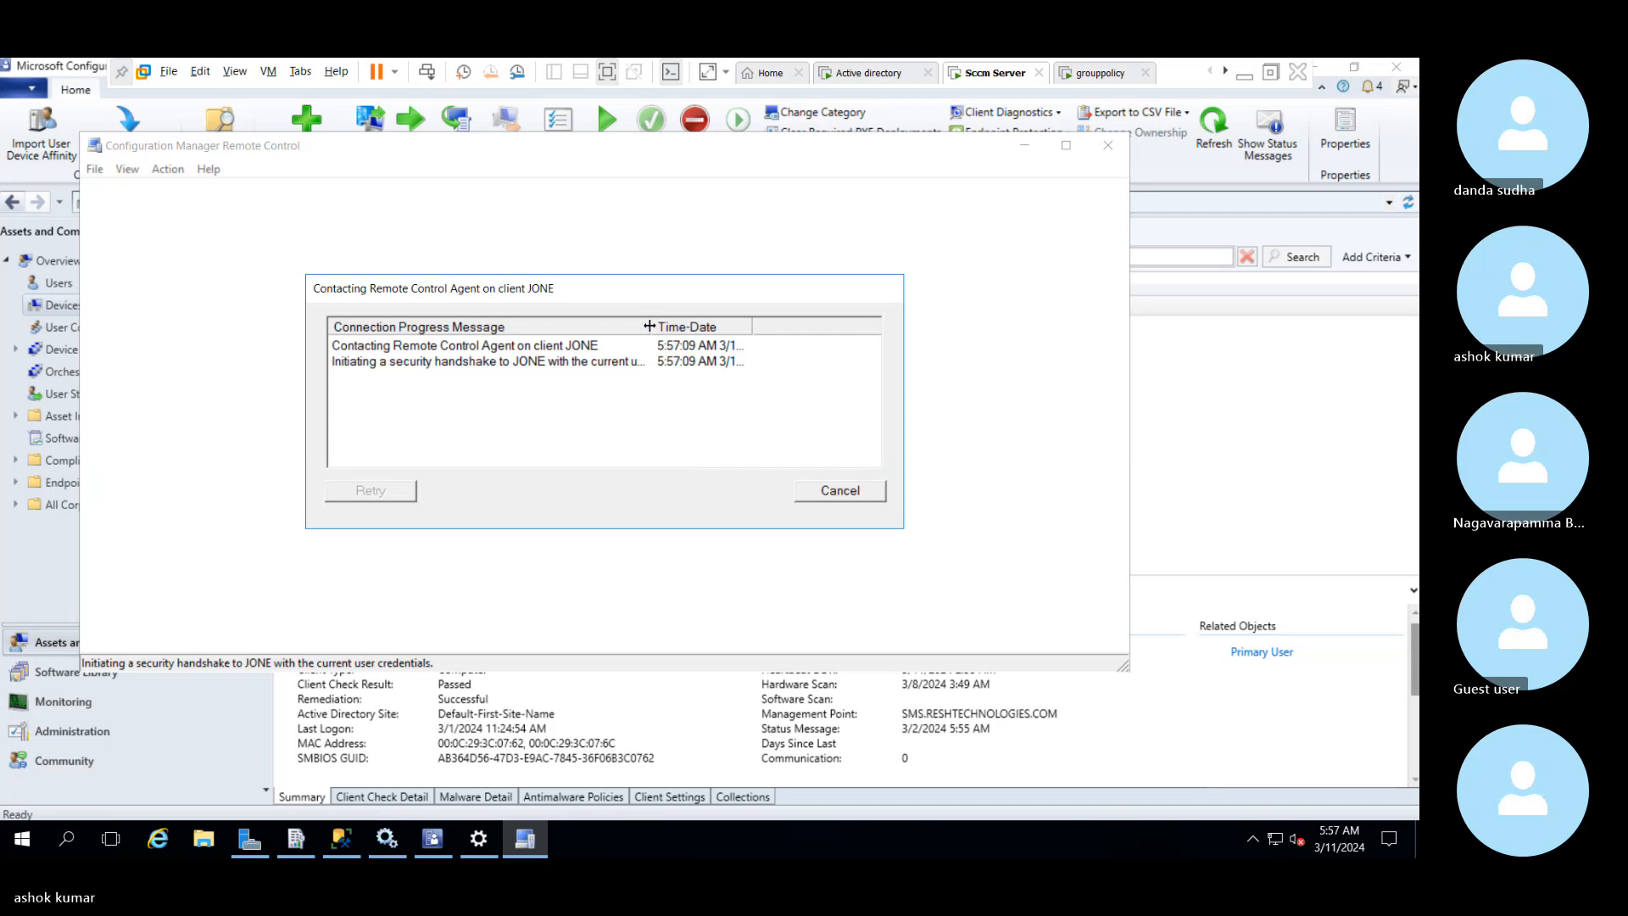
Inspect the connection progress messages for JONE and check the Active directory machine's desktop for a remote control request
{"action": "left_click_drag", "start_coordinate": [649, 326], "coordinate": [716, 345]}
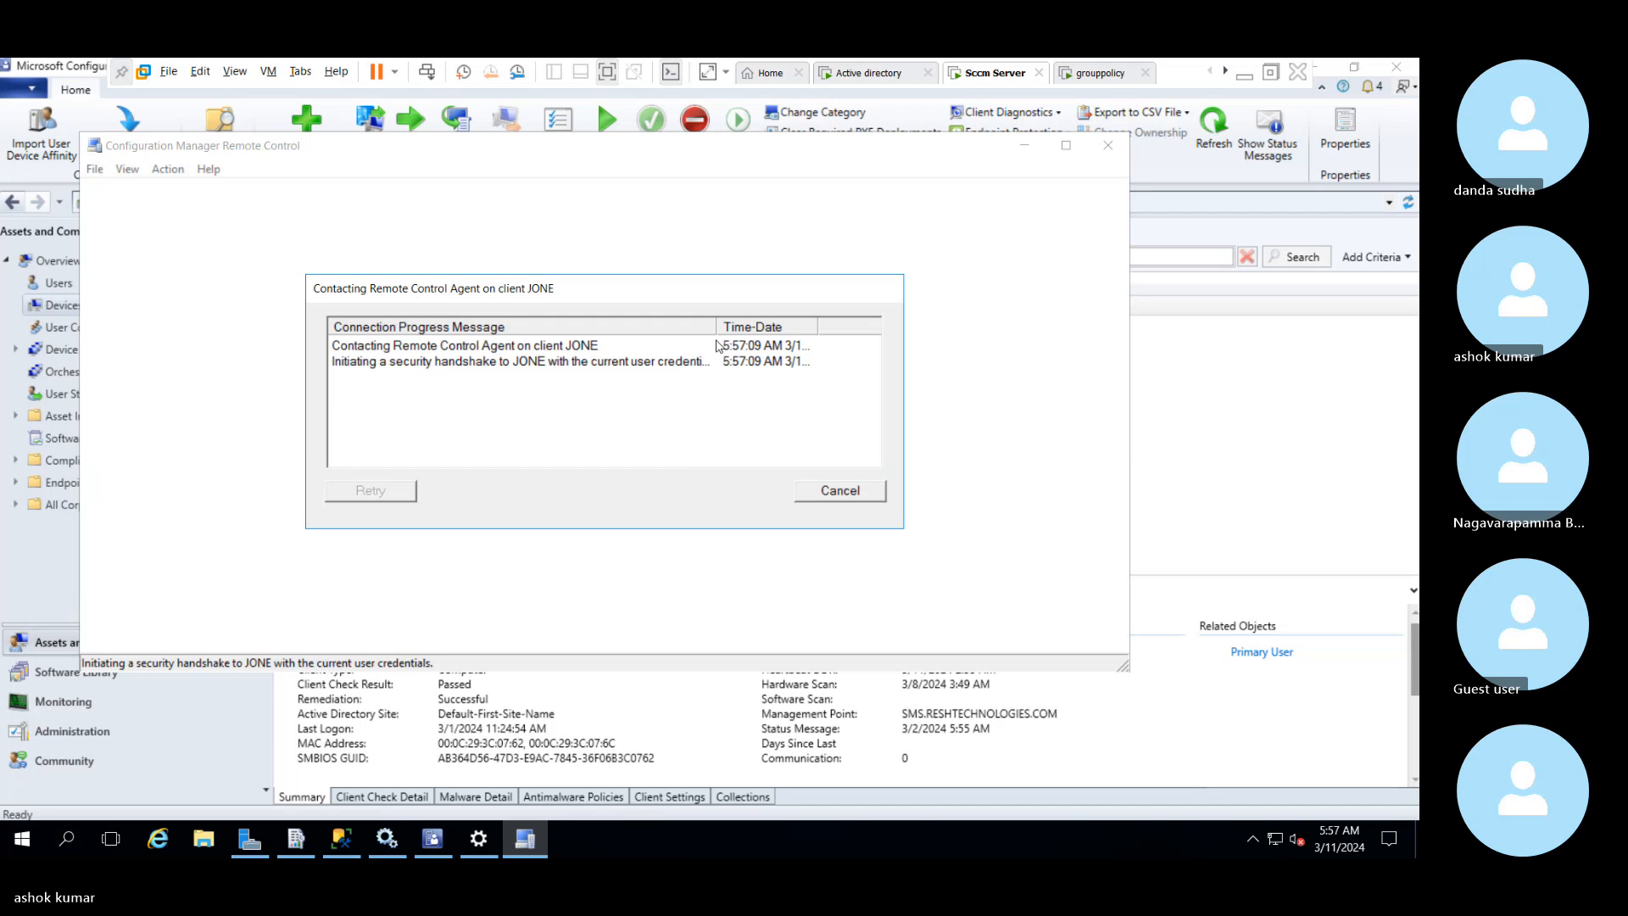
{"action": "left_click", "coordinate": [882, 75]}
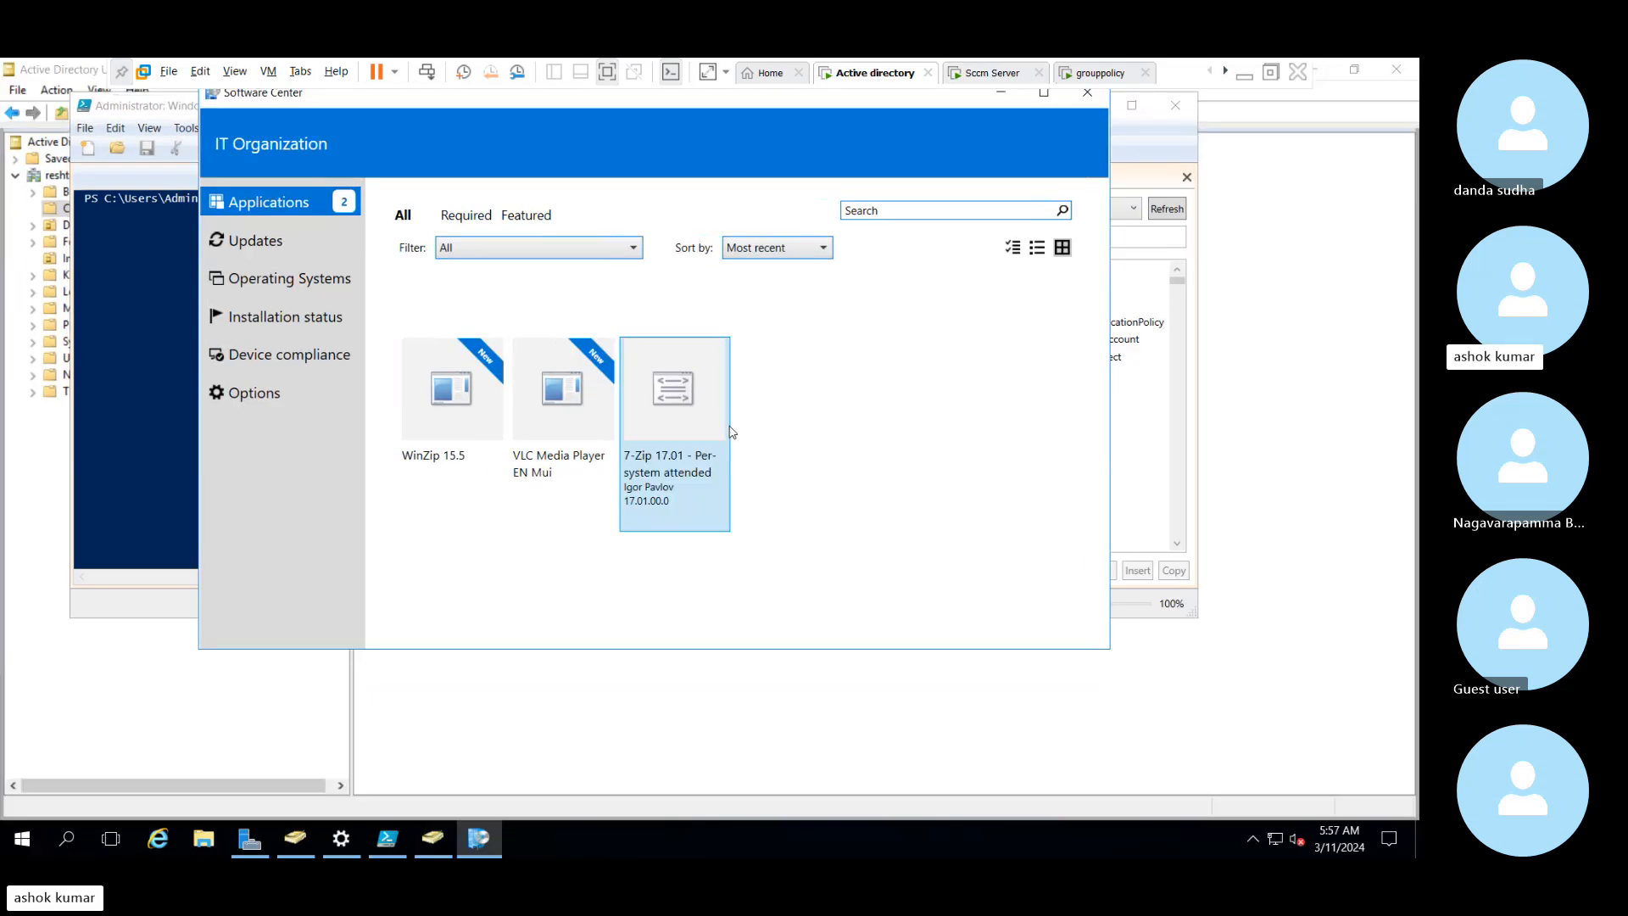
{"action": "left_click", "coordinate": [727, 432]}
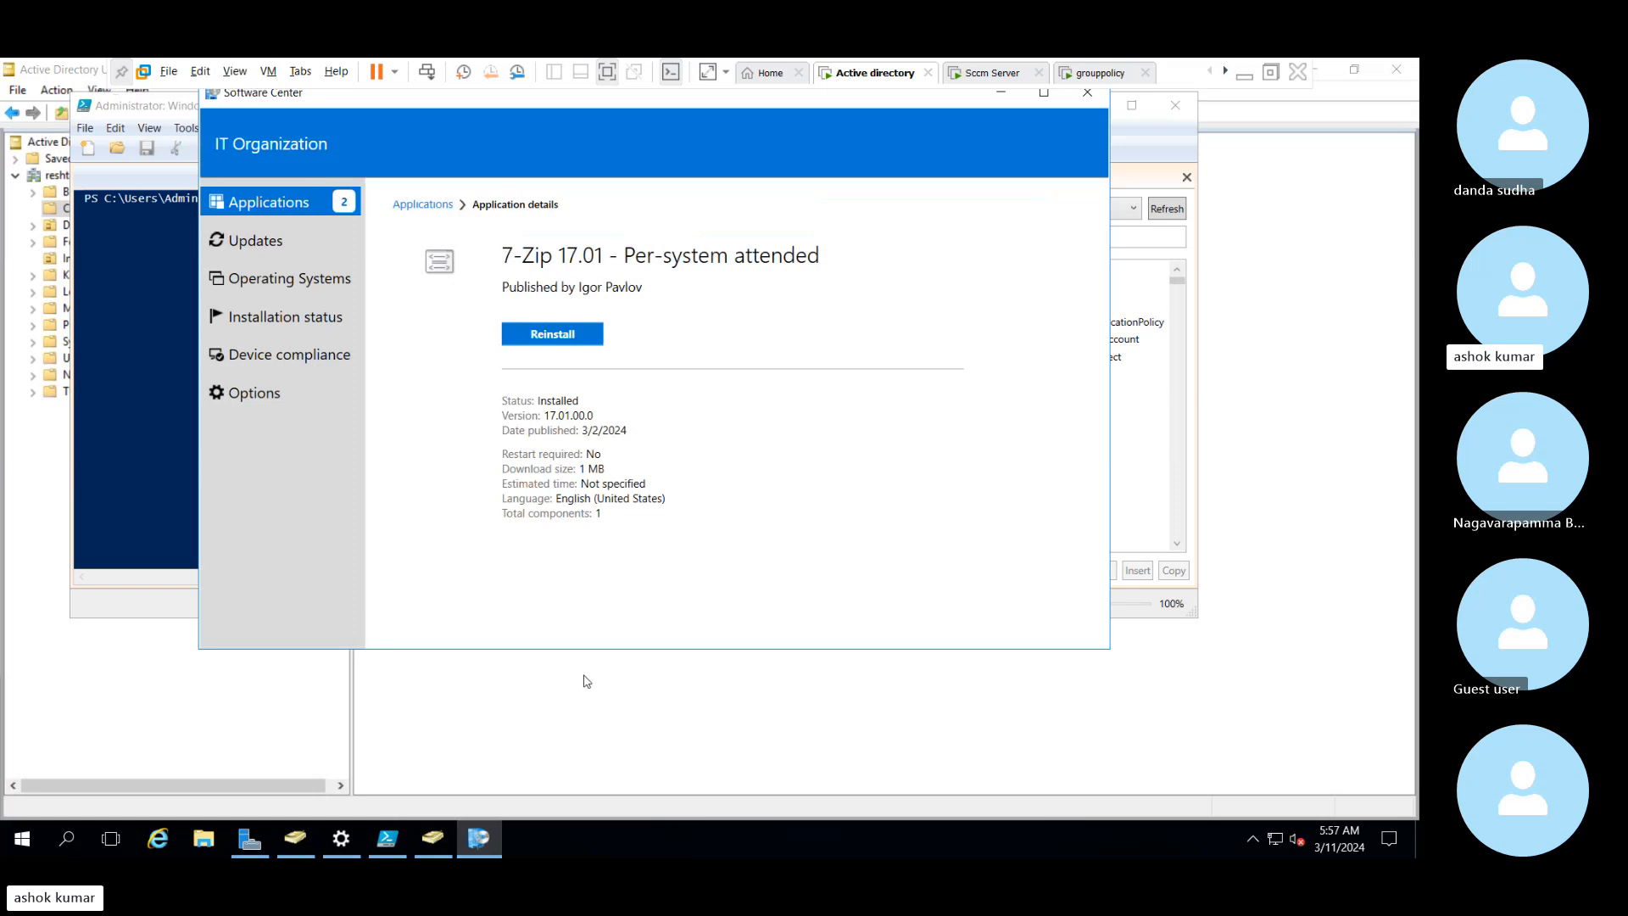
{"action": "left_click", "coordinate": [986, 75]}
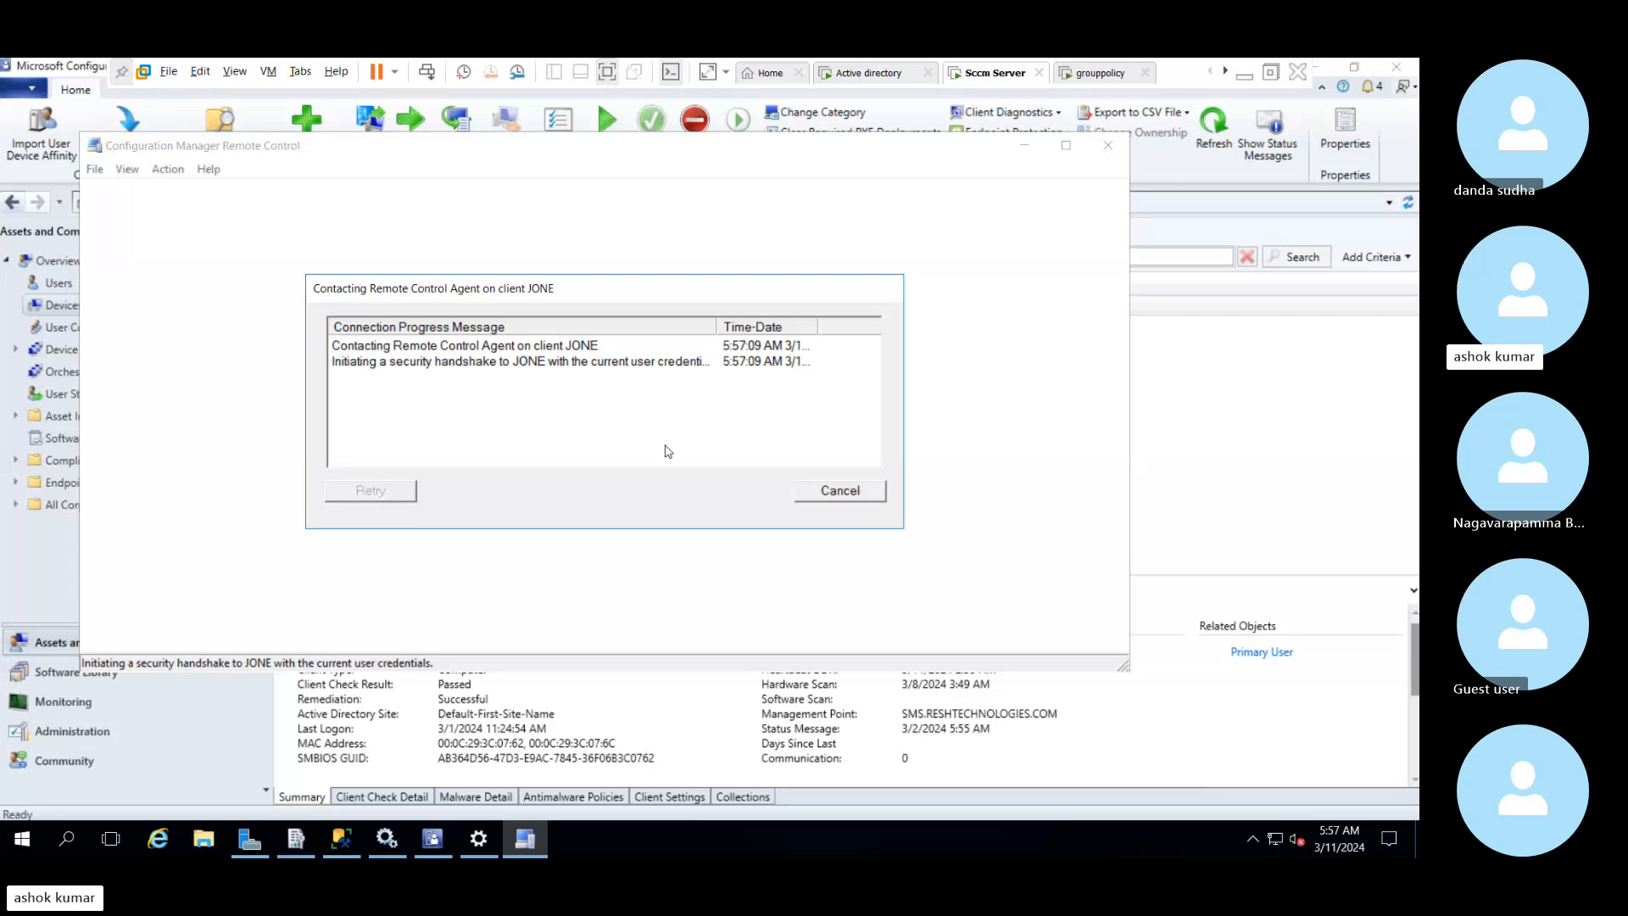
{"action": "left_click", "coordinate": [638, 366]}
{"action": "left_click", "coordinate": [548, 344]}
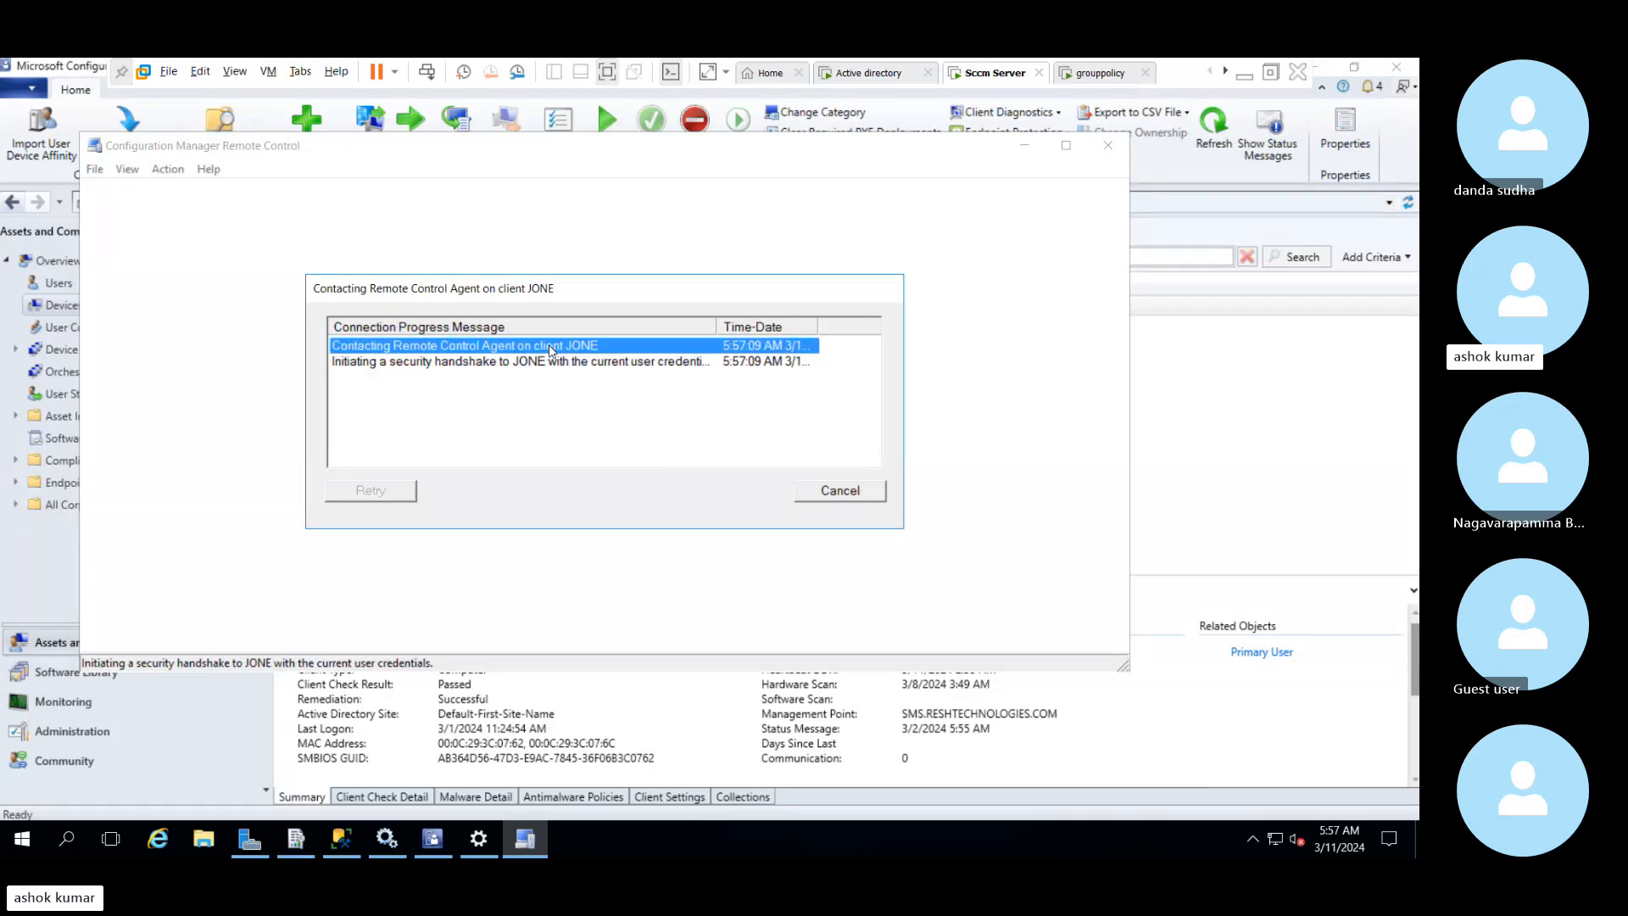
Cancel the pending Remote Control connection to JONE, close its viewer, and select the WIN-2SF4FTOVKH3 device
{"action": "left_click", "coordinate": [443, 364]}
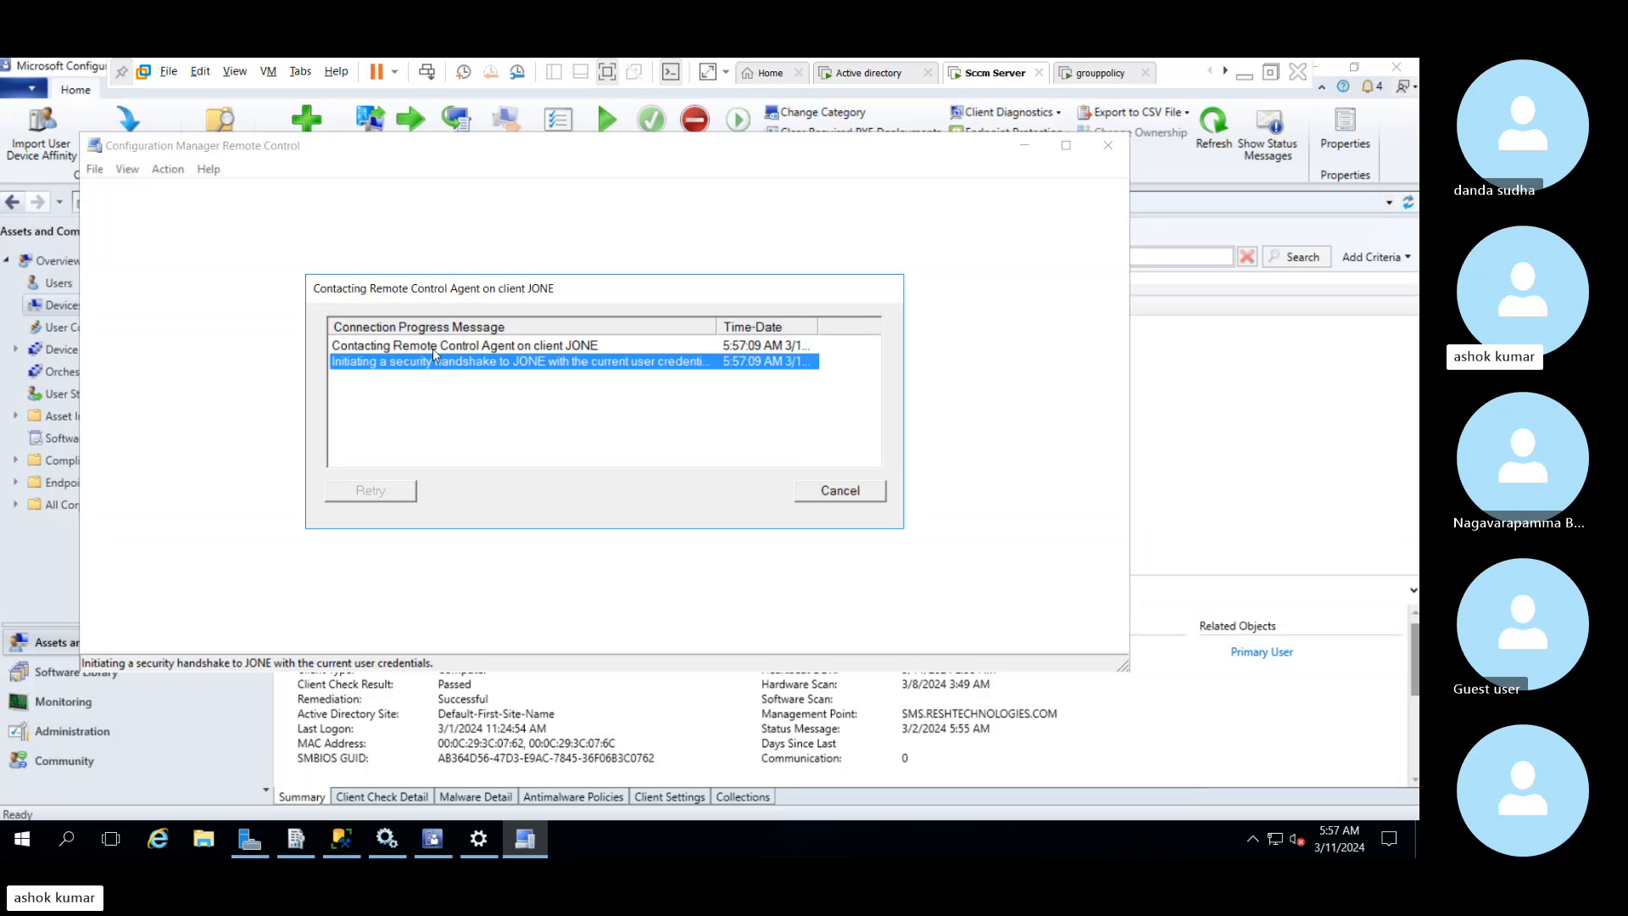
{"action": "left_click", "coordinate": [433, 346]}
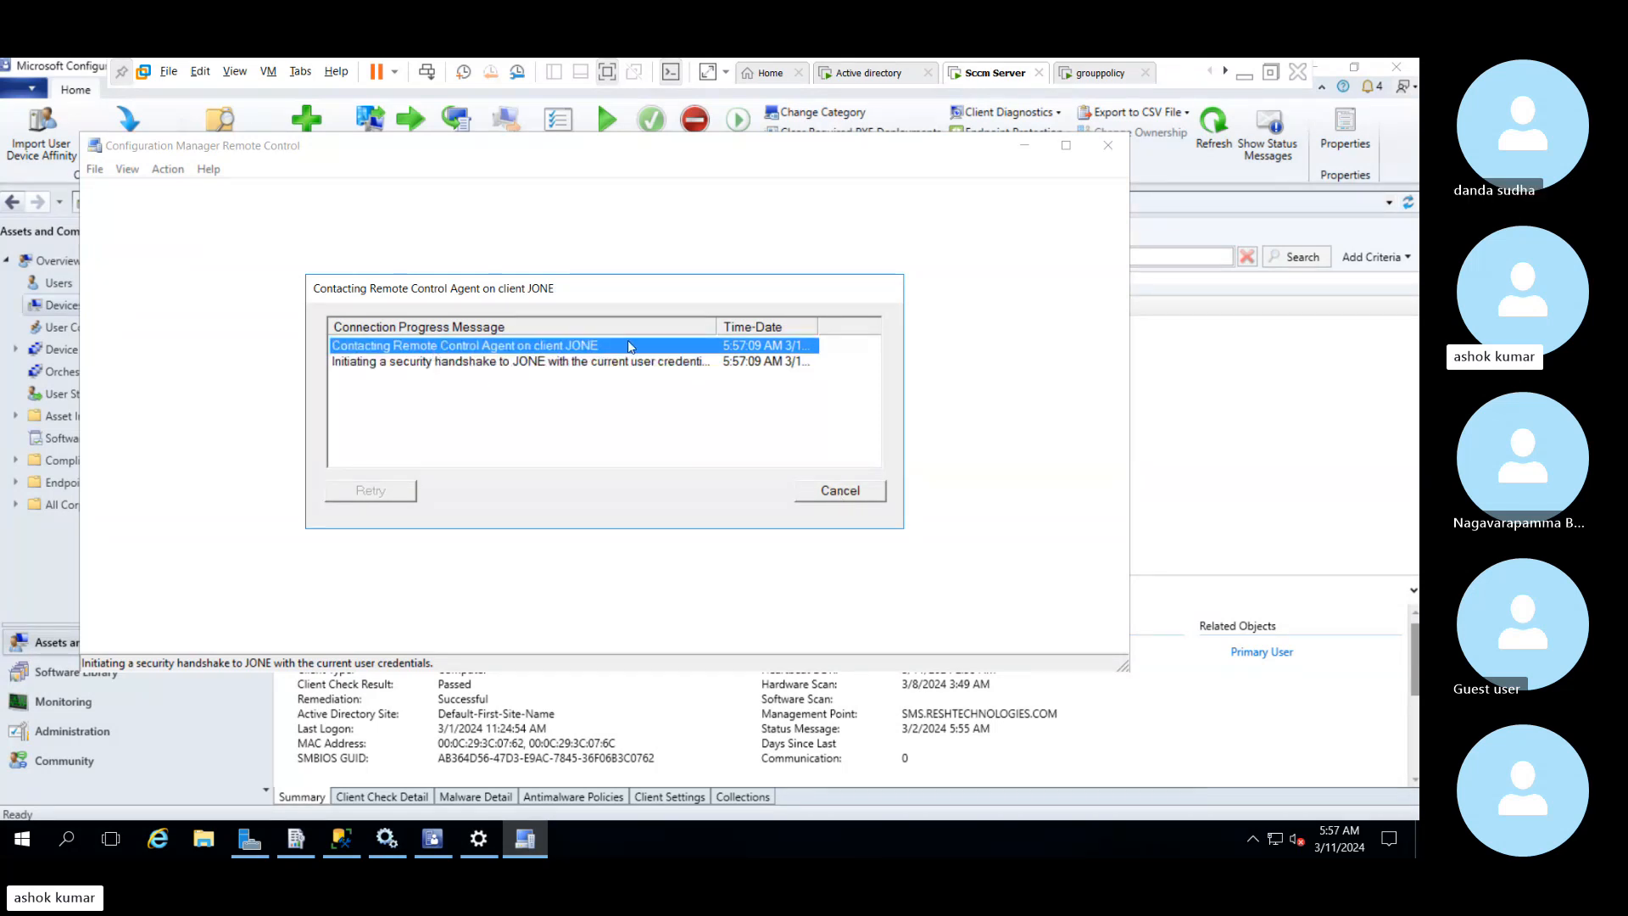
{"action": "left_click", "coordinate": [836, 496]}
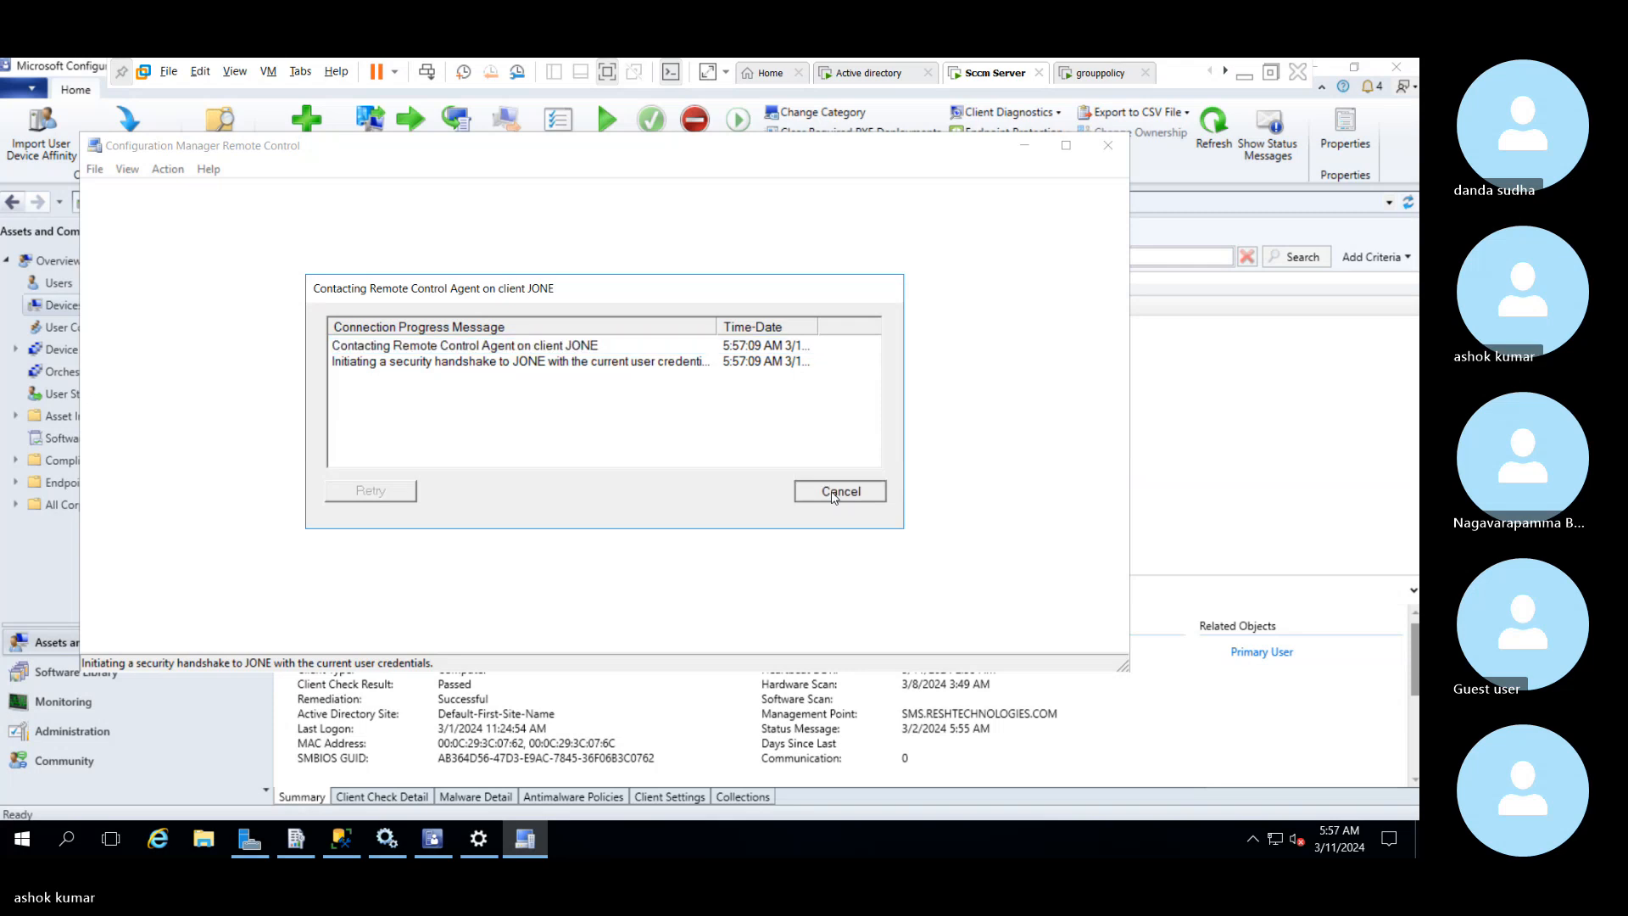
{"action": "left_click", "coordinate": [1108, 147]}
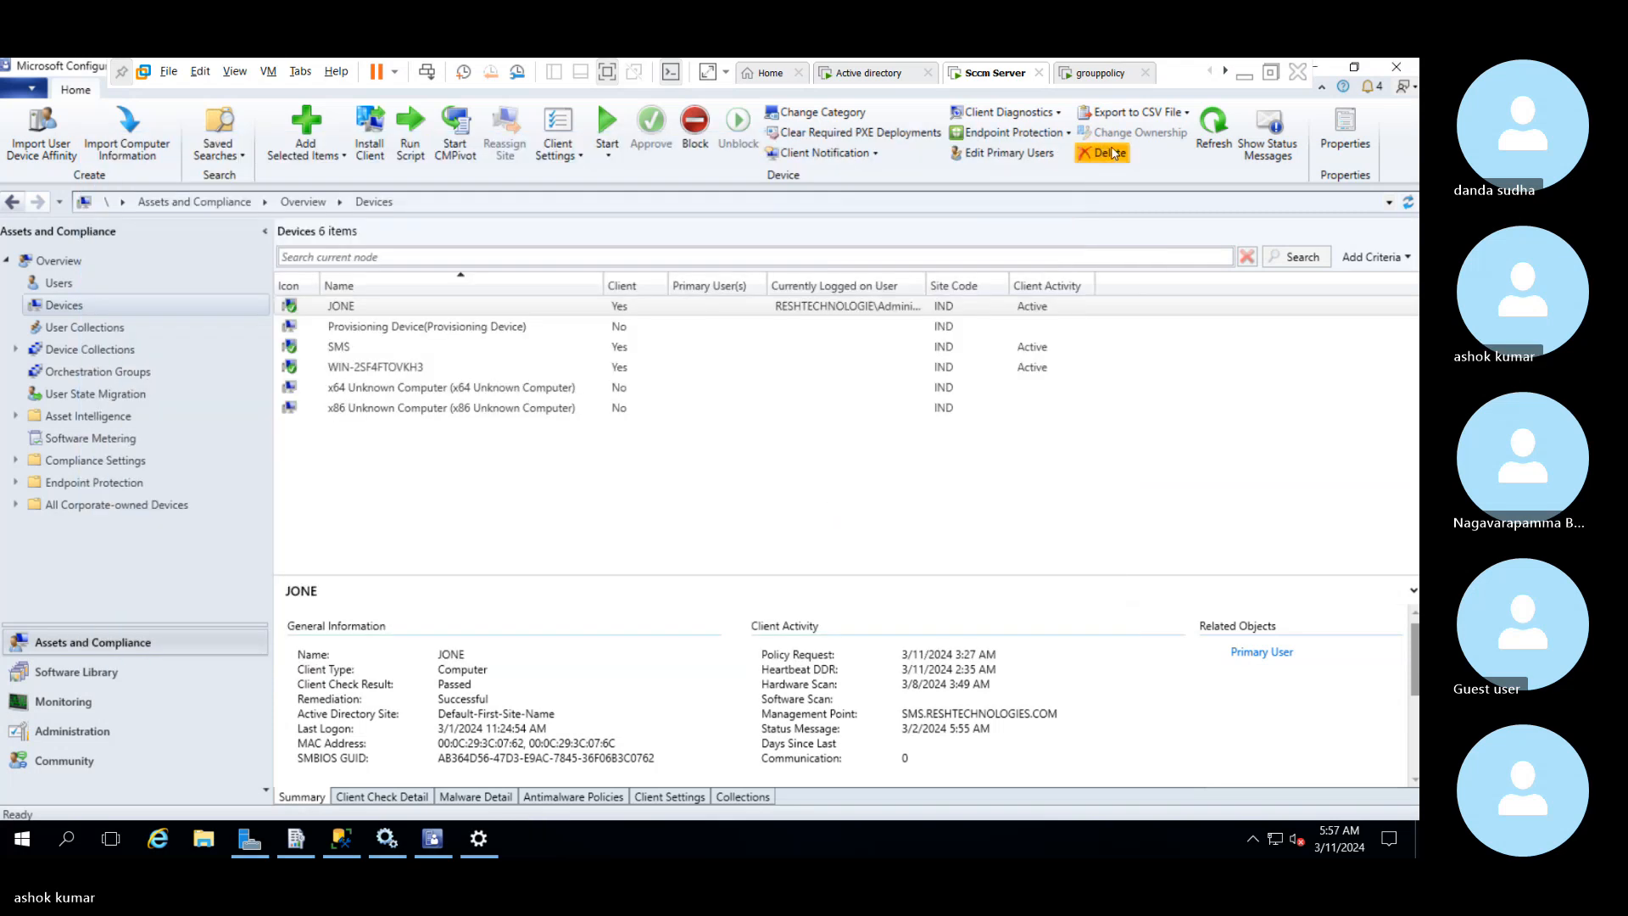
{"action": "left_click", "coordinate": [374, 367]}
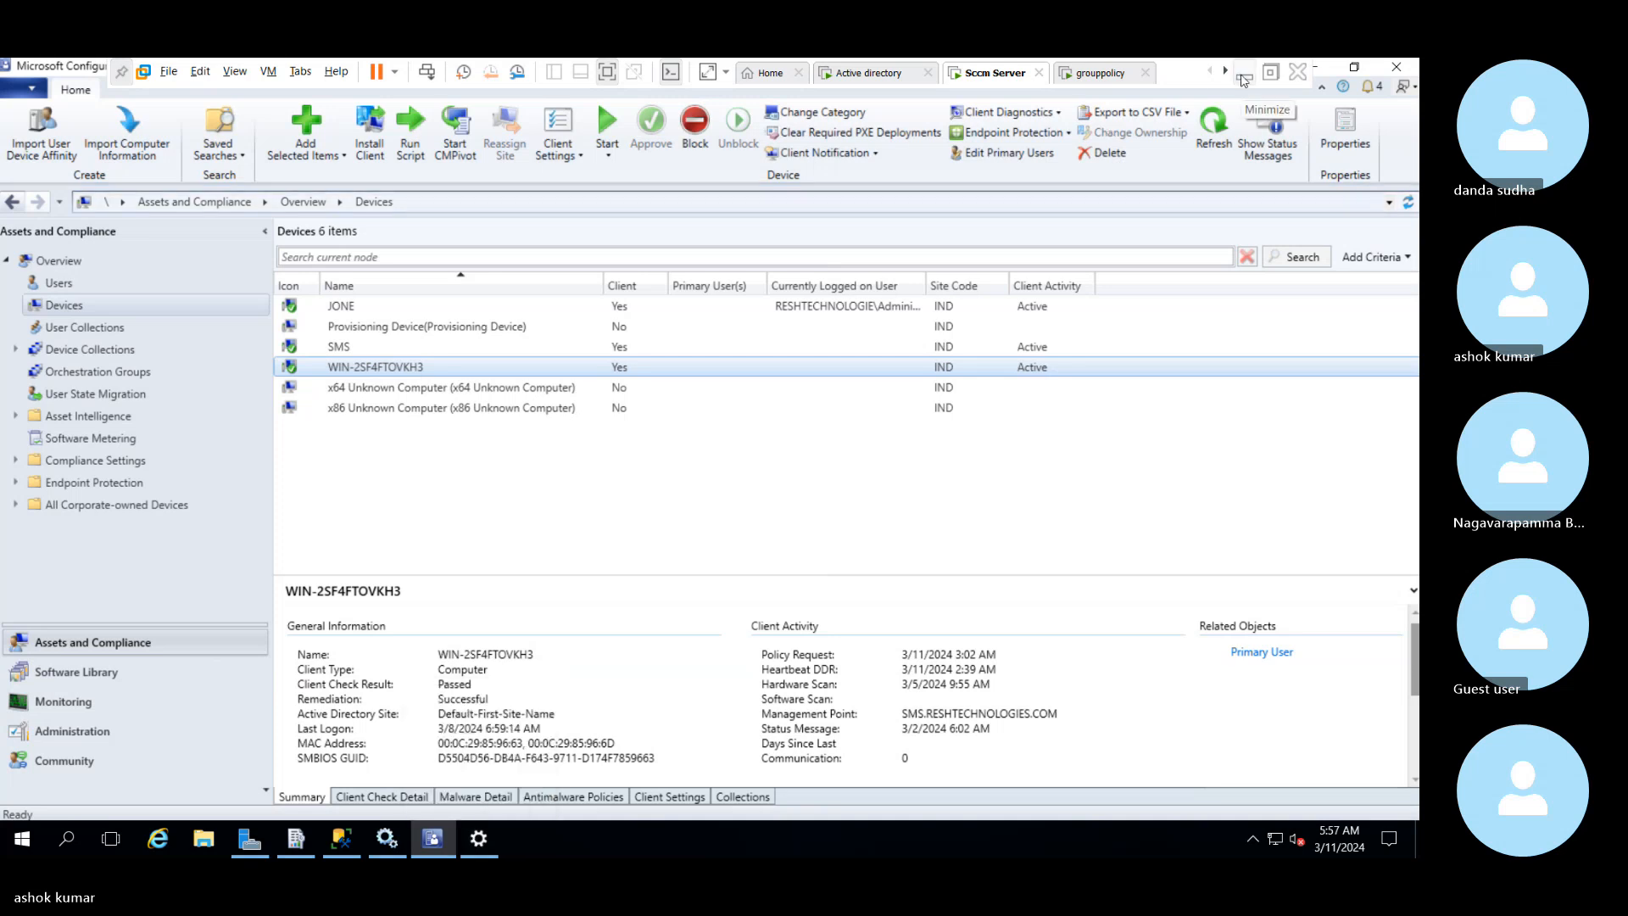
Switch to Chrome on the host computer and search Google in a new tab for "default client settings in sccm"
{"action": "left_click", "coordinate": [1243, 80]}
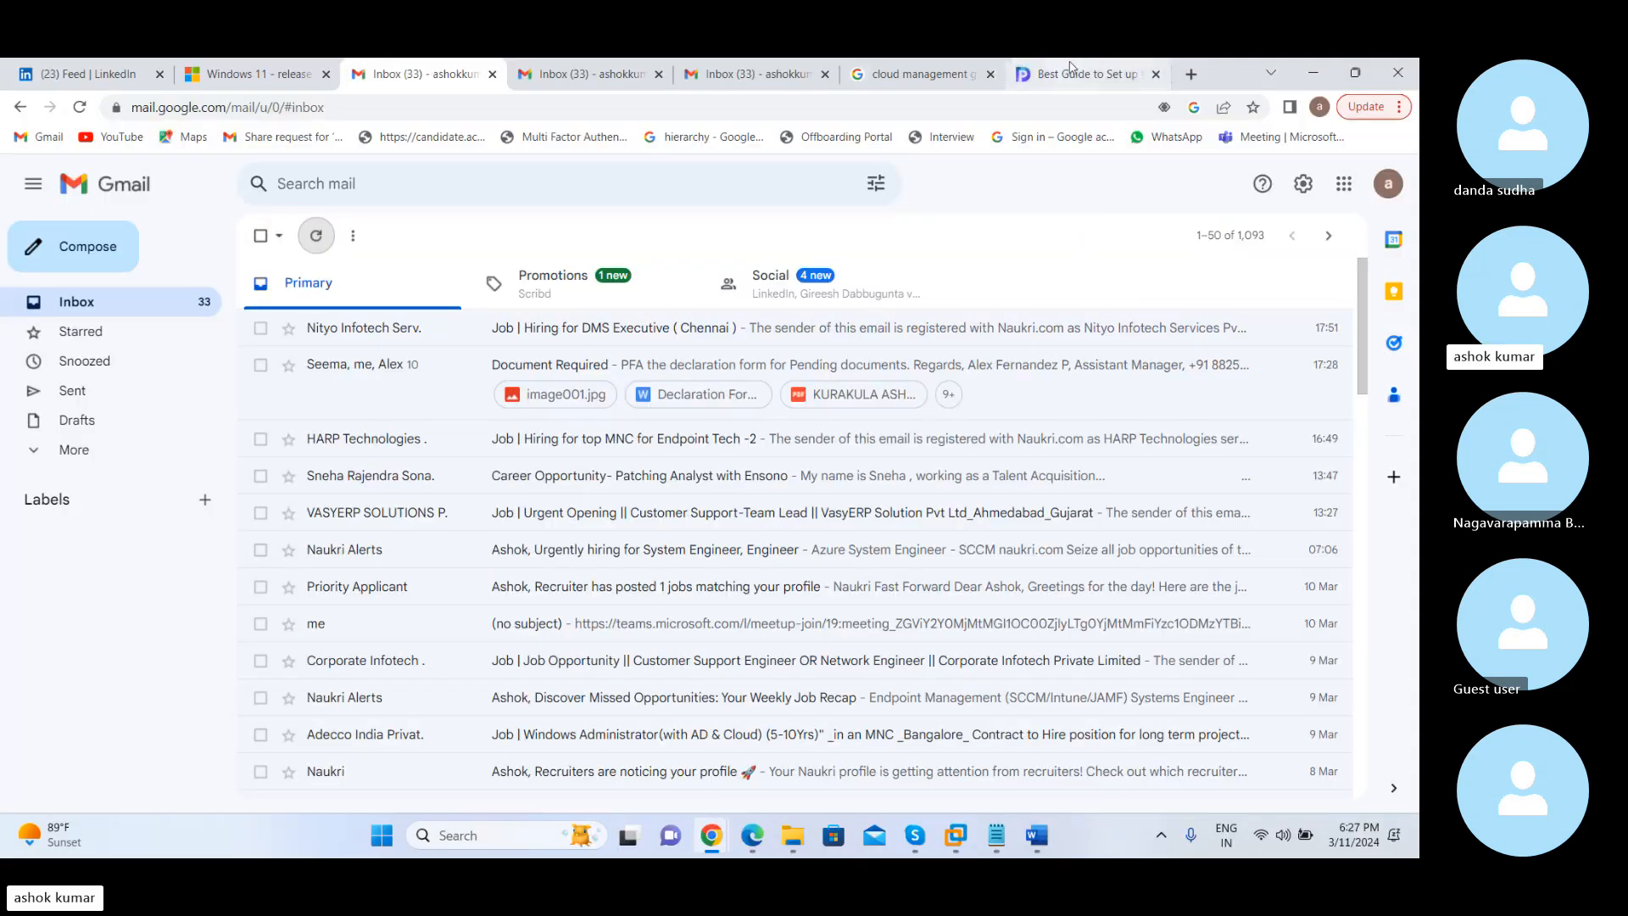
{"action": "left_click", "coordinate": [1191, 76]}
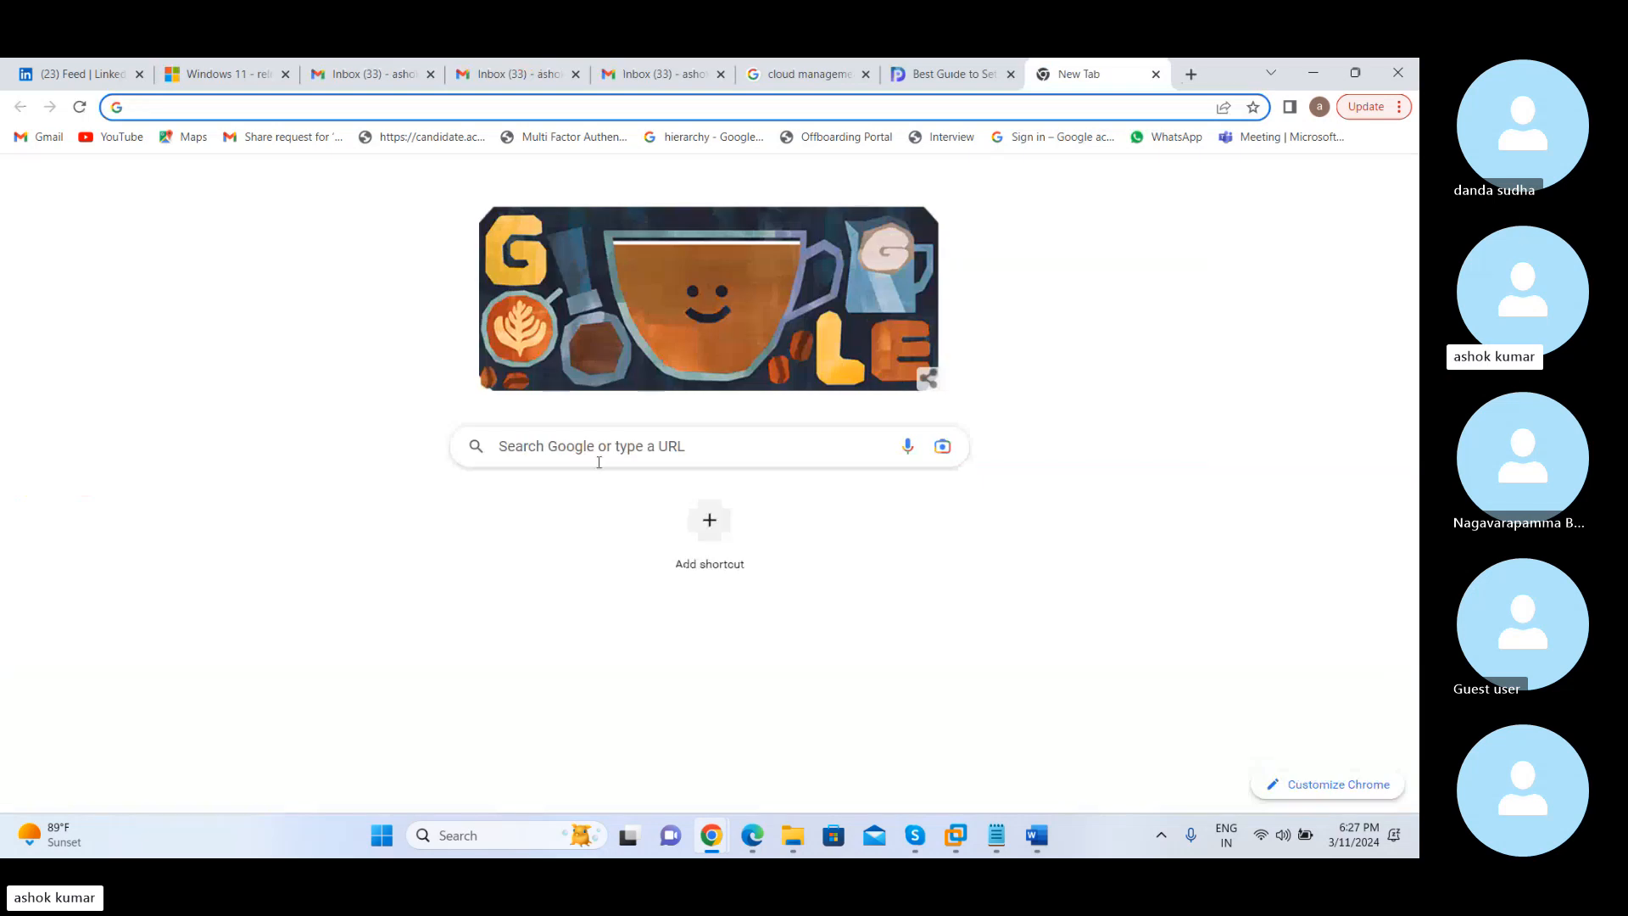
{"action": "left_click", "coordinate": [597, 462]}
{"action": "type", "text": "default cliet"}
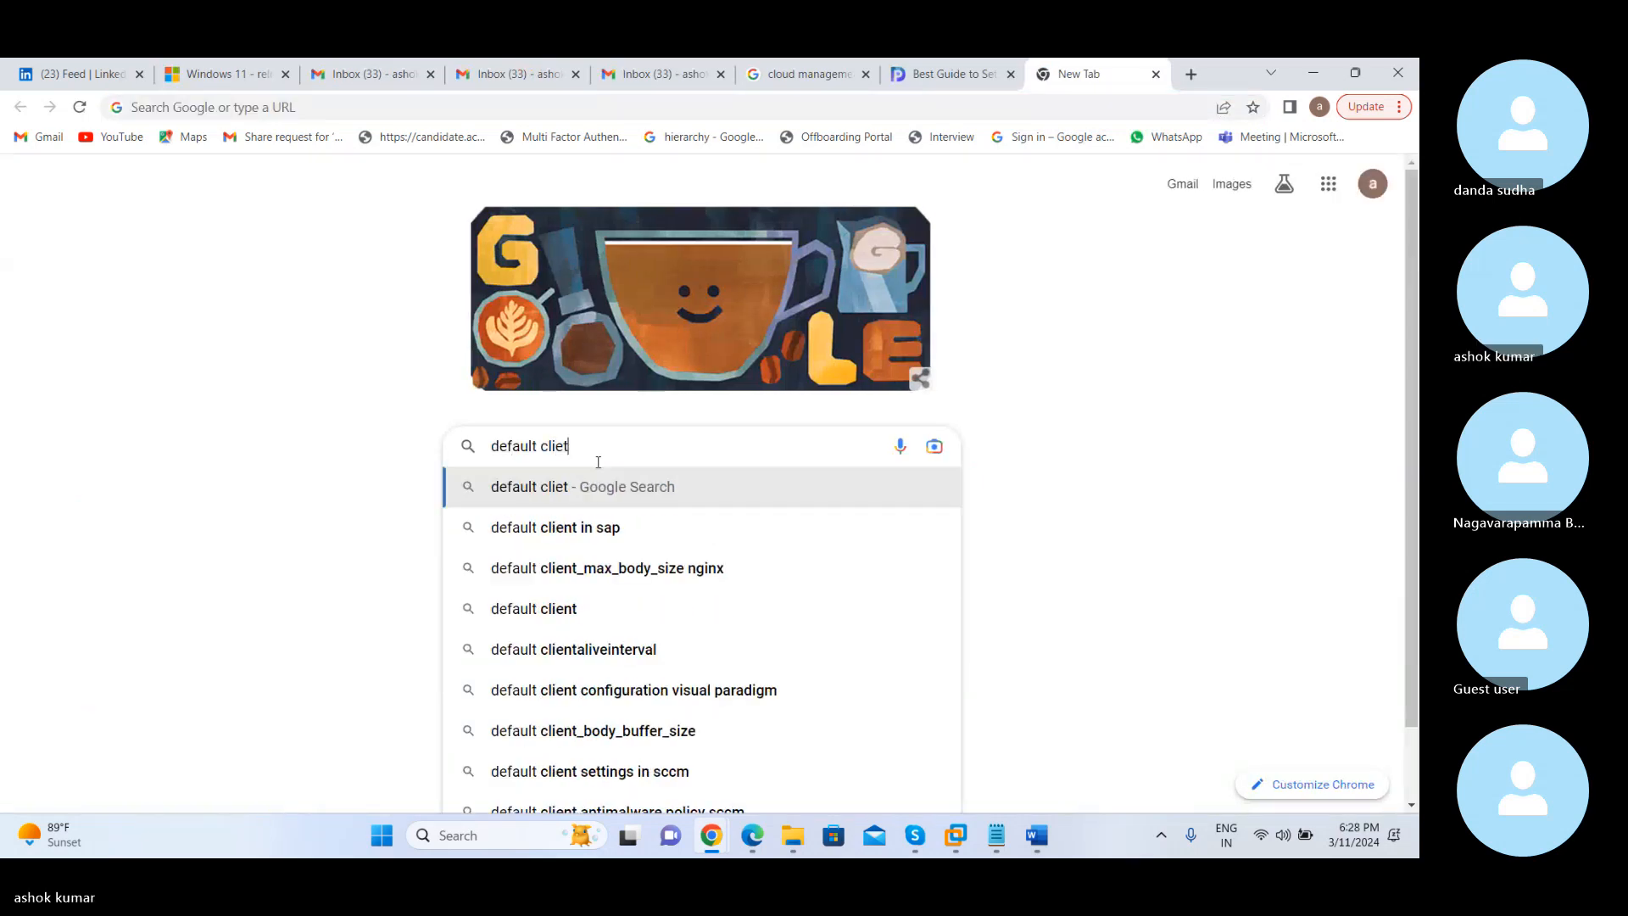
{"action": "key", "text": "BackSpace"}
{"action": "type", "text": "nt s"}
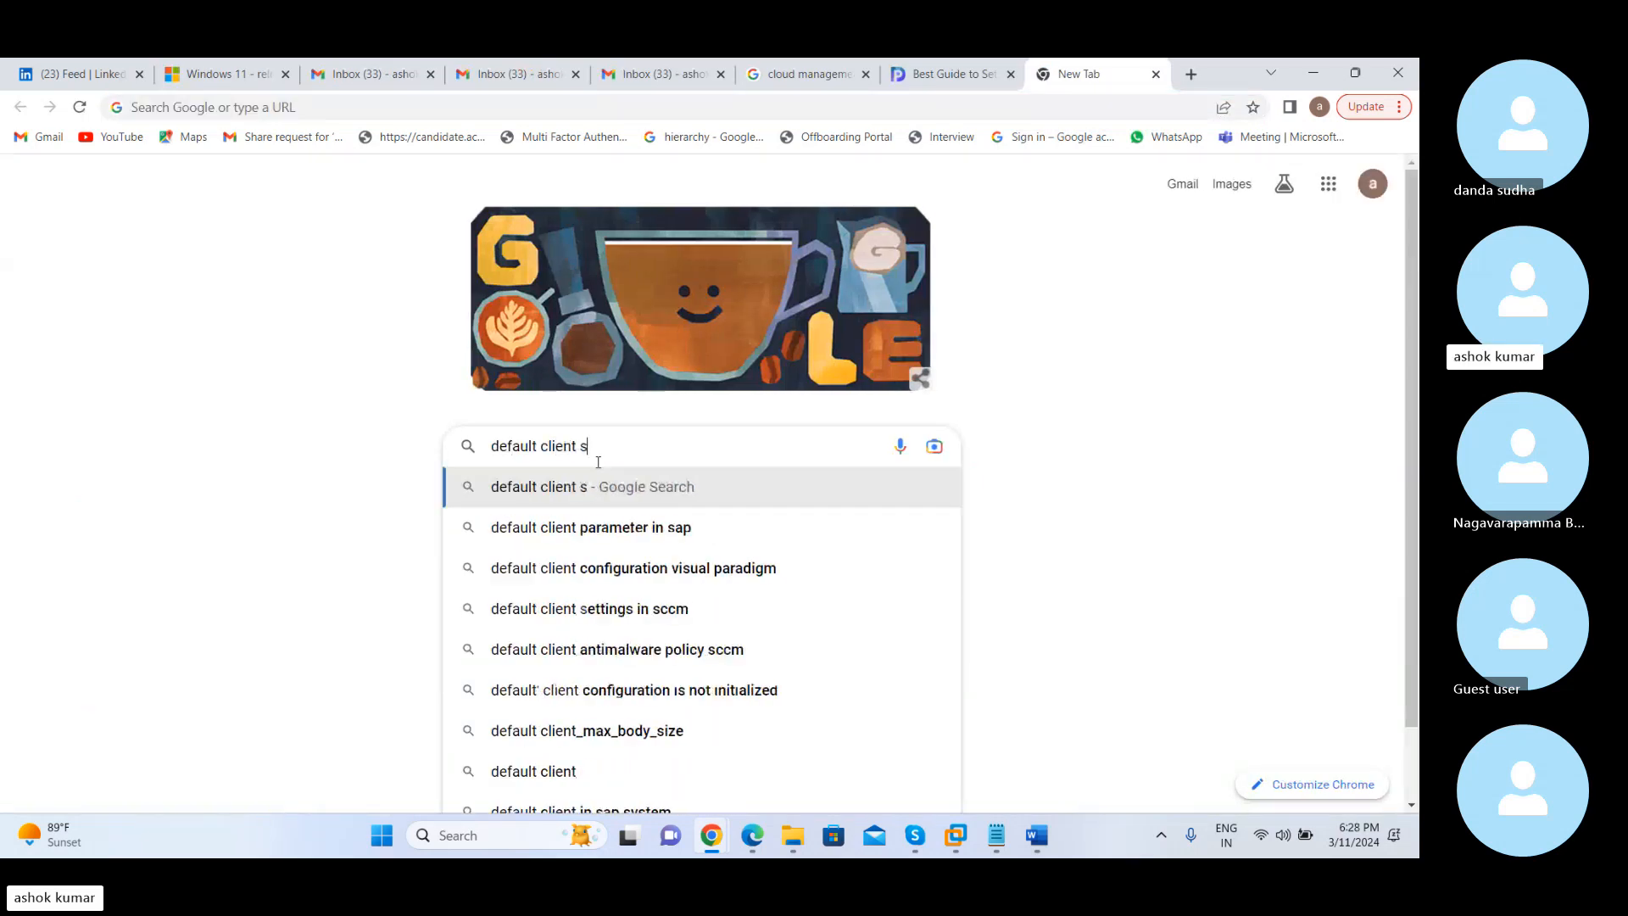
{"action": "type", "text": "ettings in sc"}
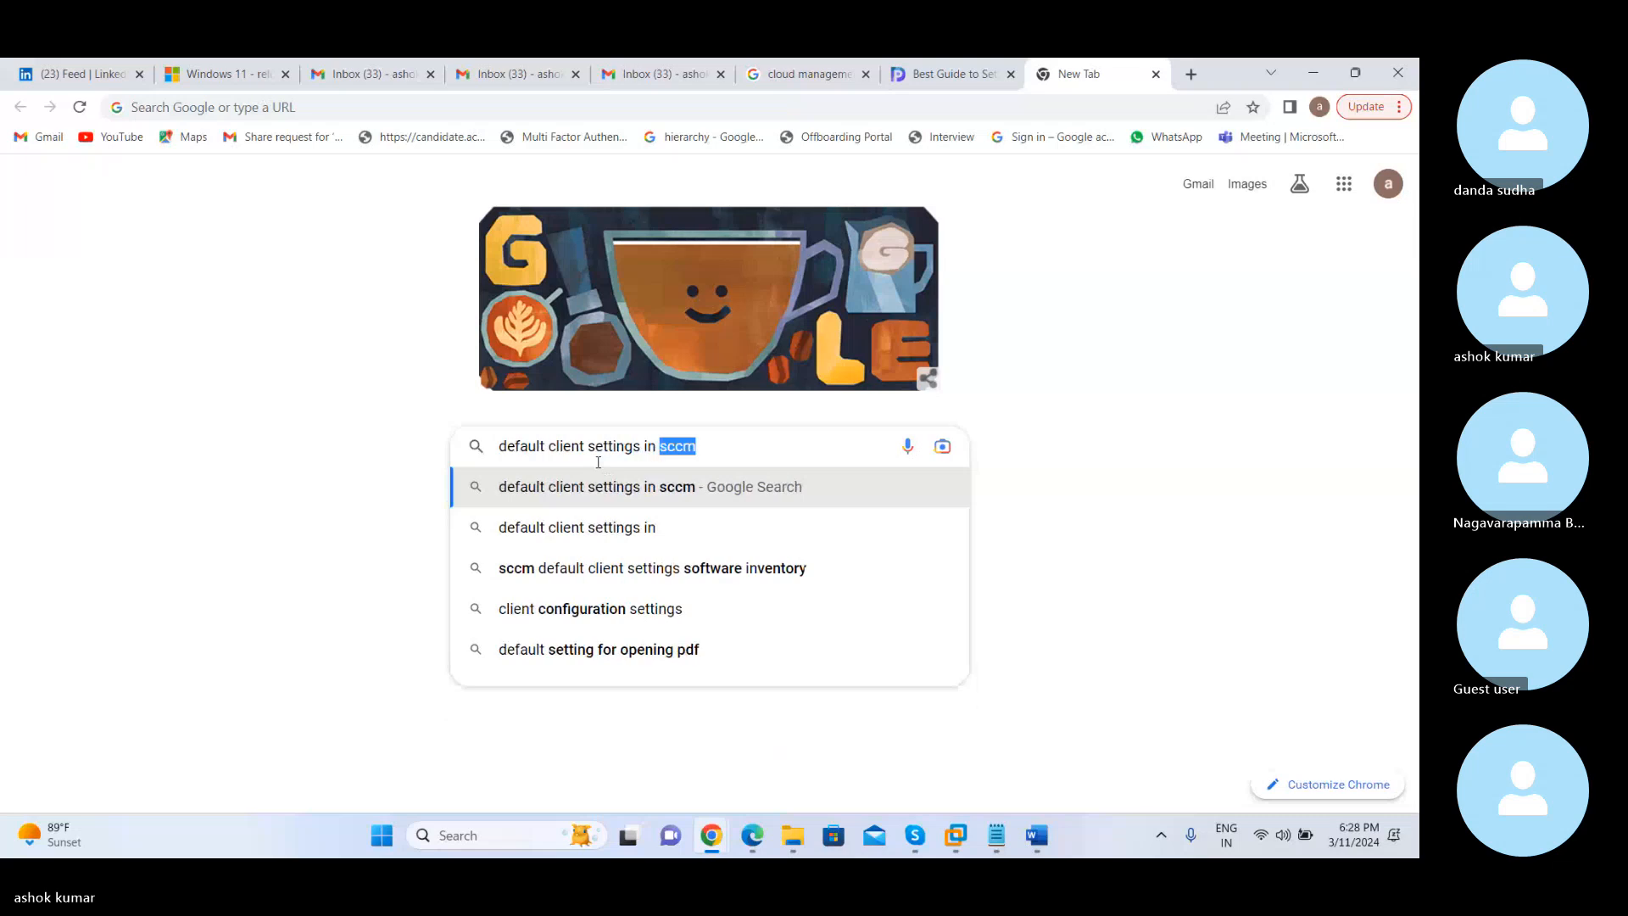
{"action": "type", "text": "cm"}
{"action": "key", "text": "Return"}
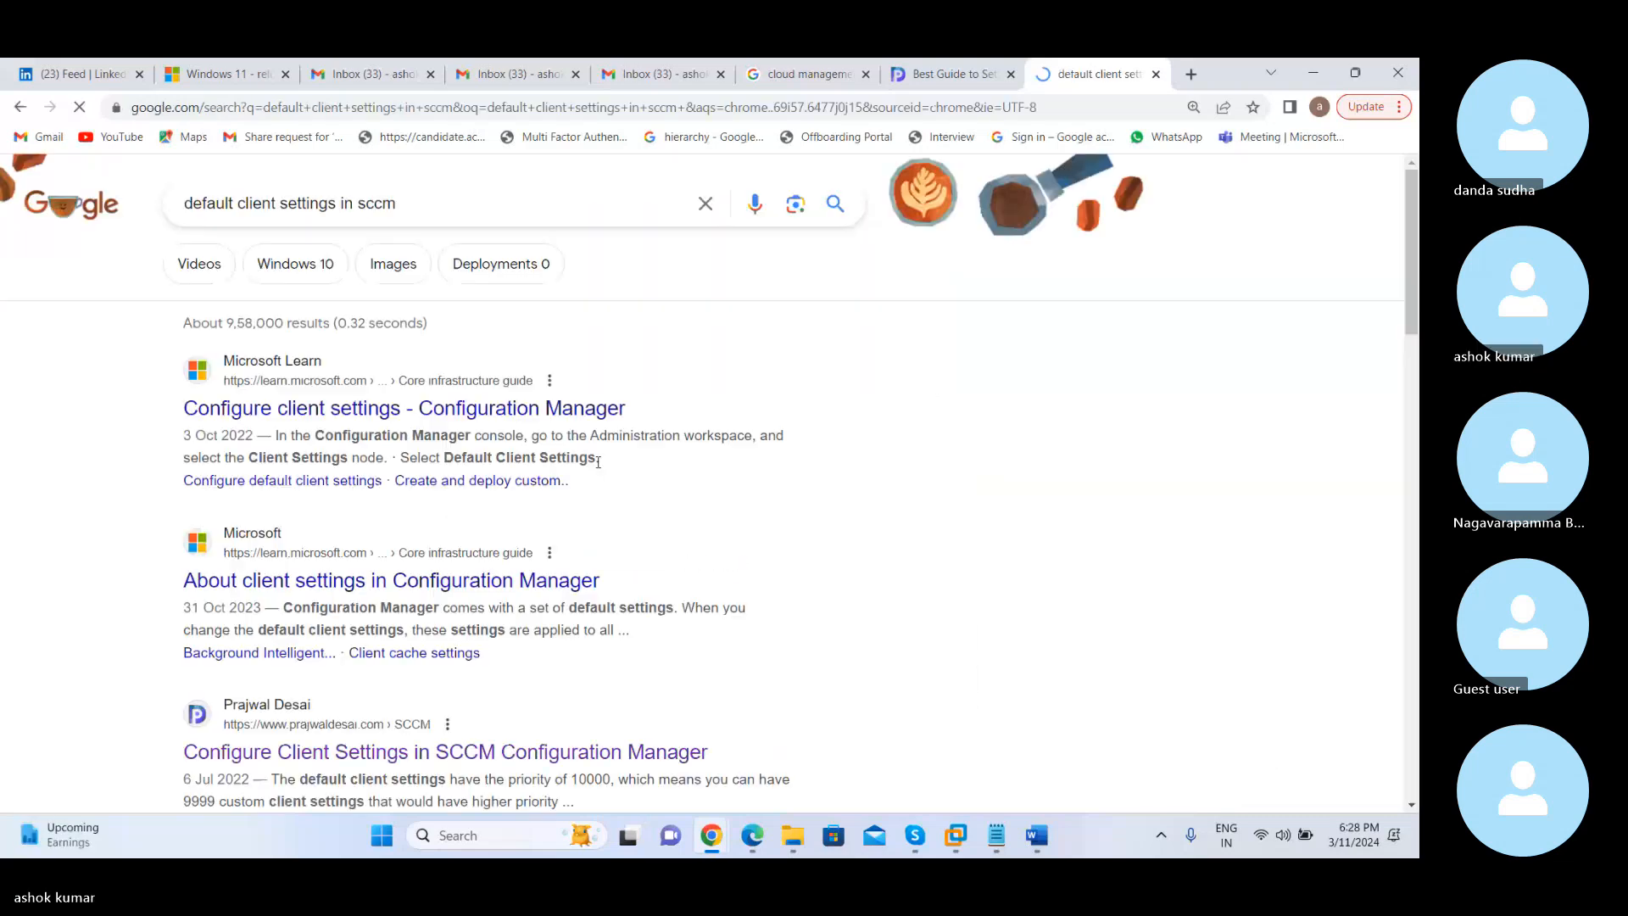
Open the "NEW - Default Client Settings Endpoint Protection" forum thread from the search results and return to the results
{"action": "scroll", "coordinate": [90, 525], "scroll_direction": "down", "scroll_amount": 7}
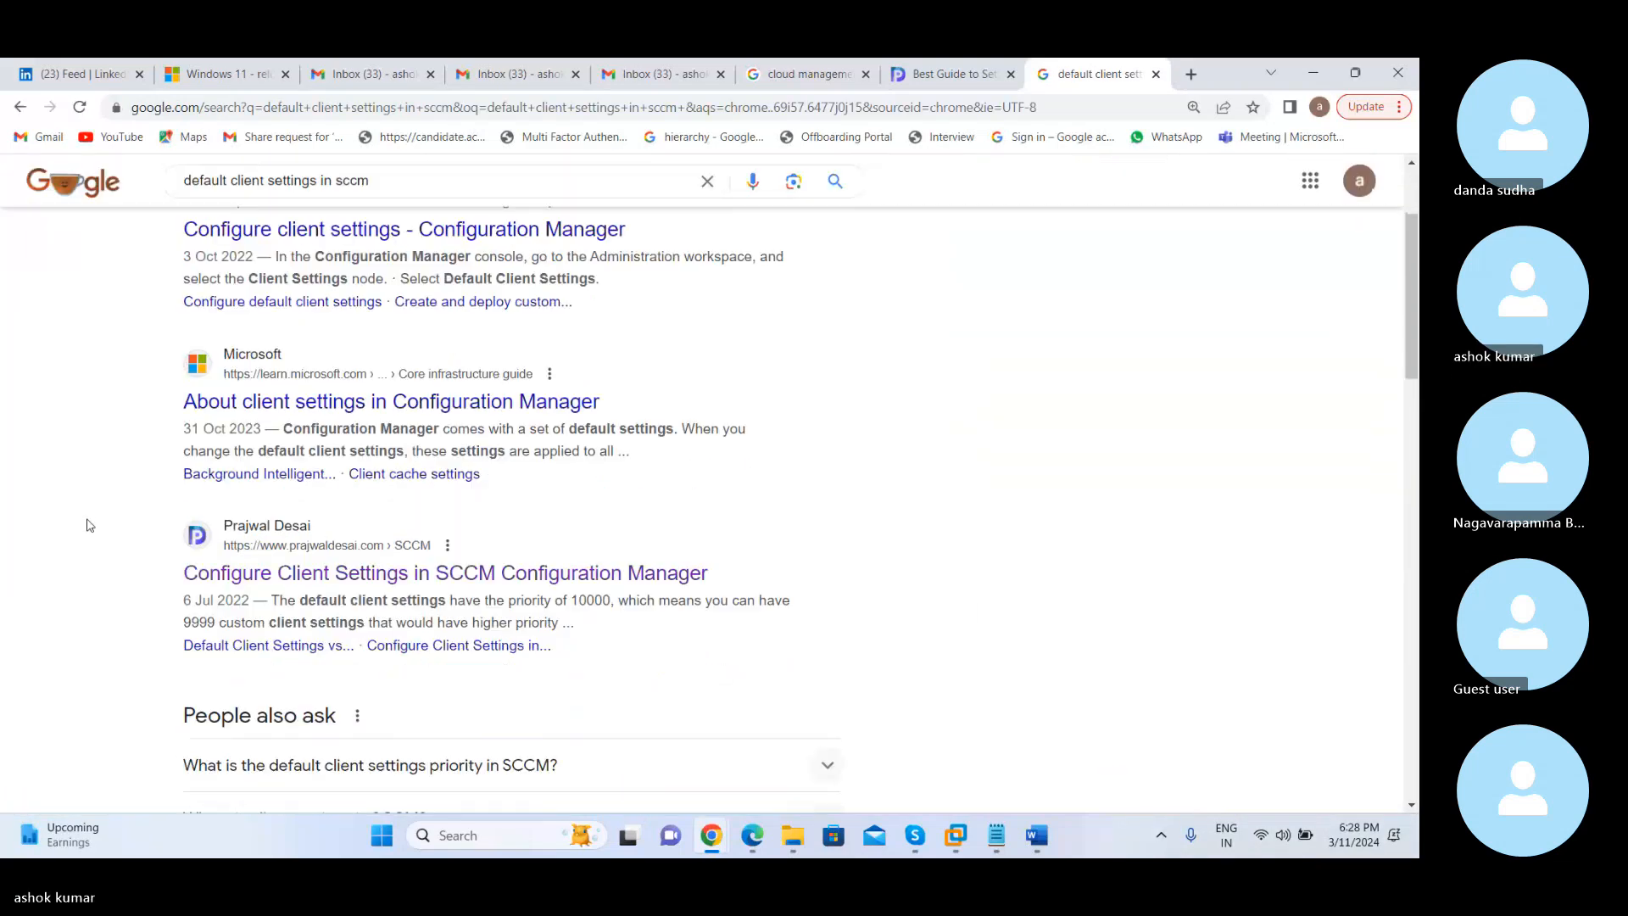
{"action": "scroll", "coordinate": [90, 525], "scroll_direction": "down", "scroll_amount": 3}
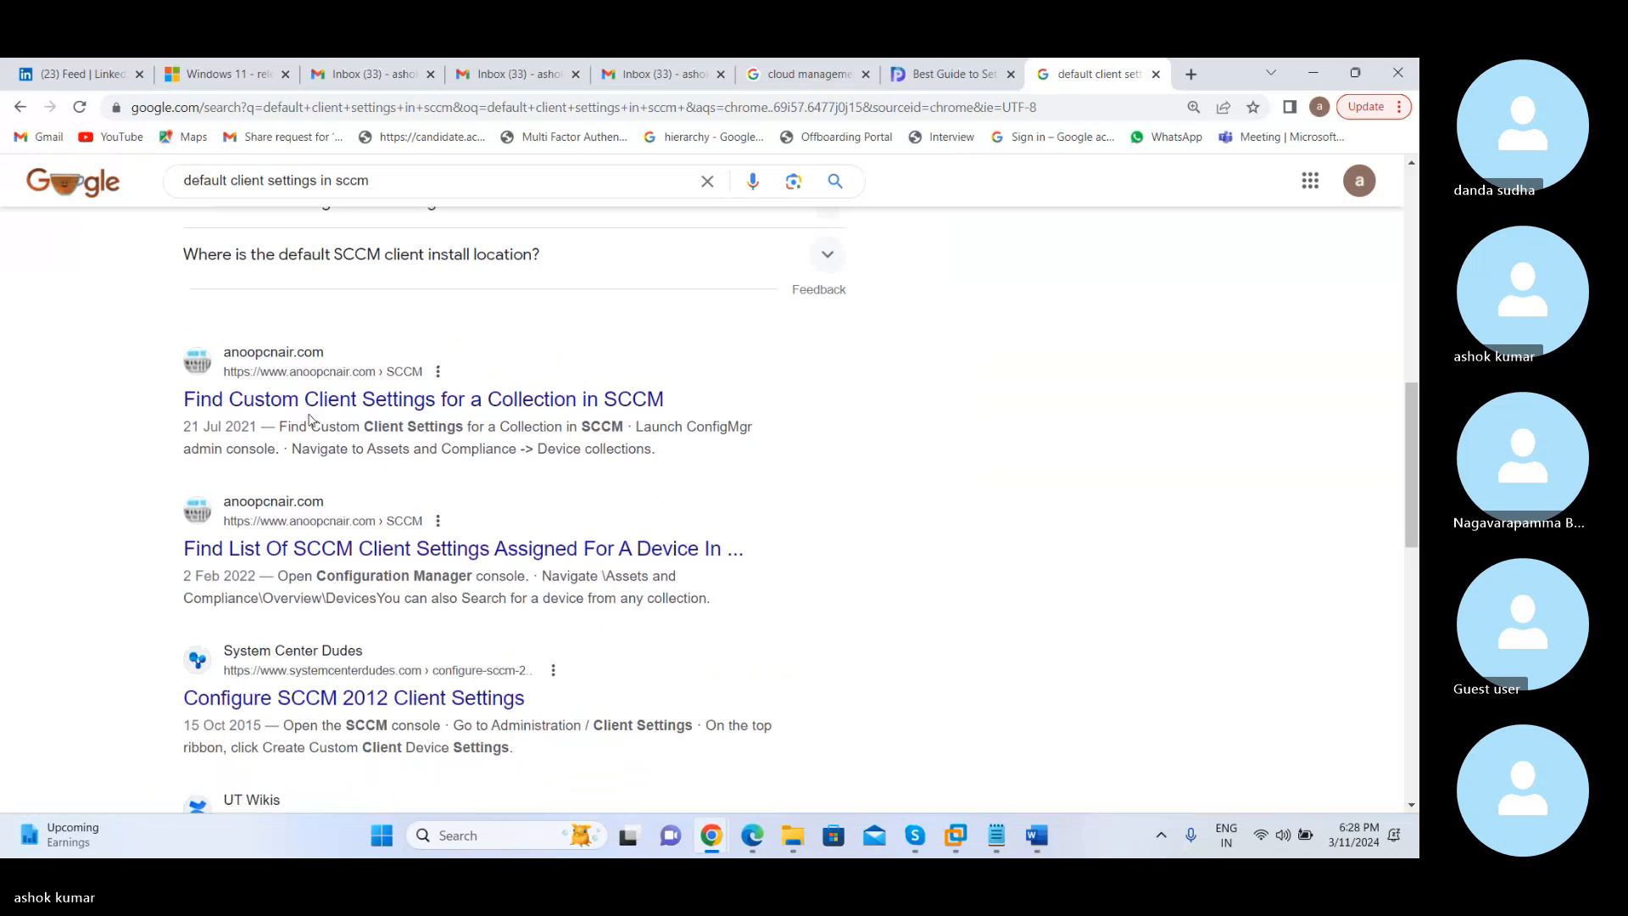
{"action": "scroll", "coordinate": [87, 448], "scroll_direction": "down", "scroll_amount": 7}
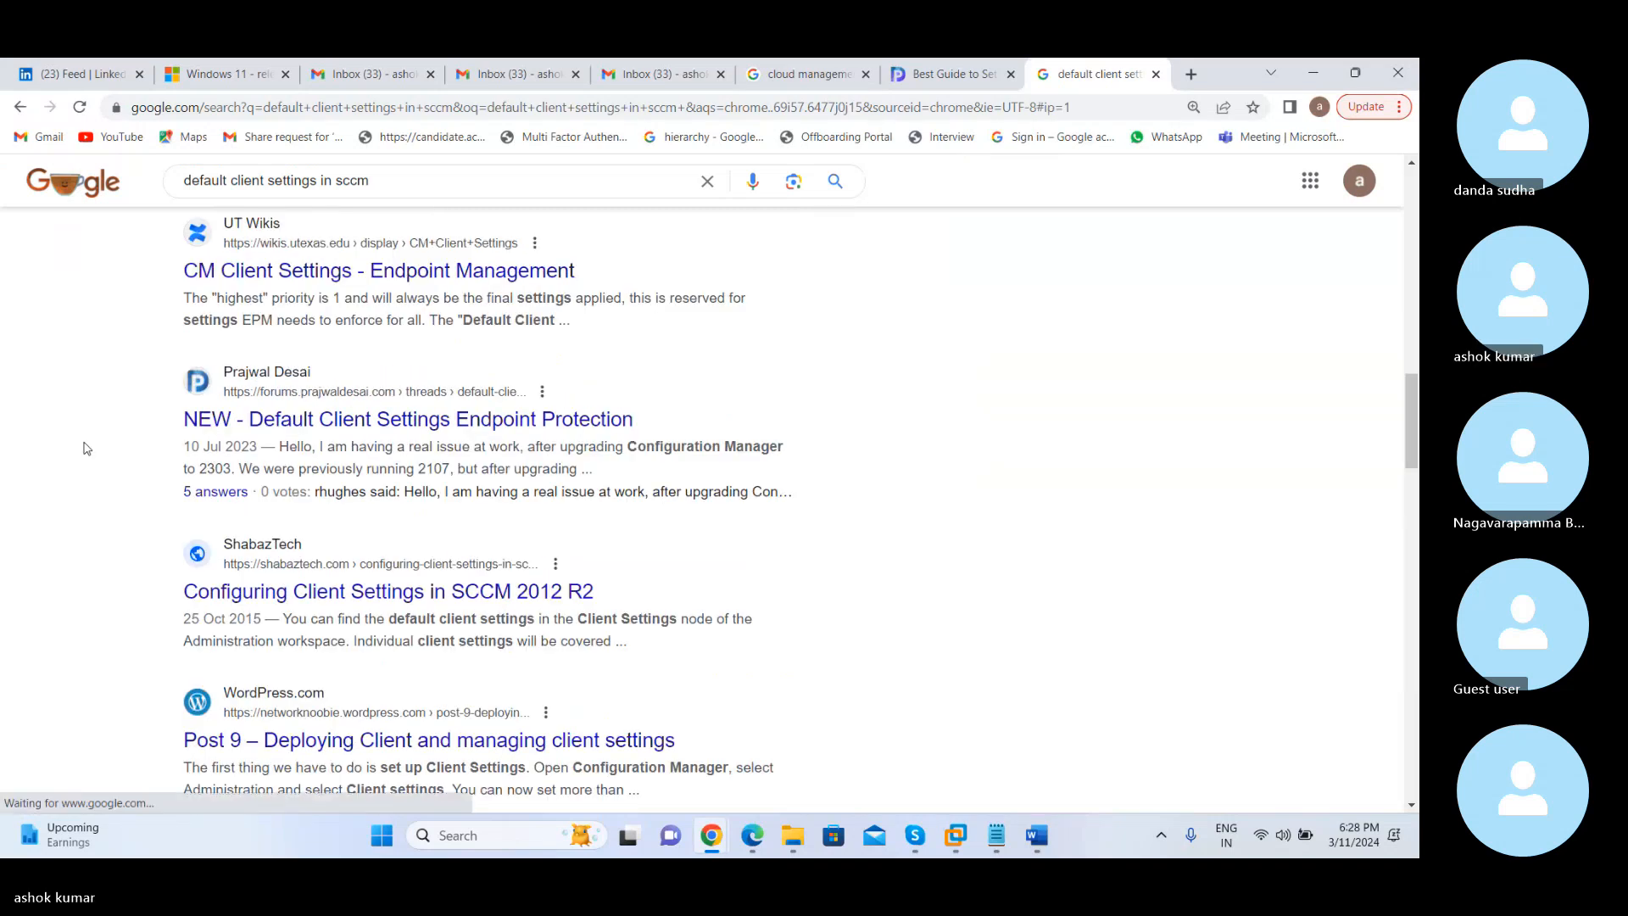
{"action": "left_click", "coordinate": [287, 425]}
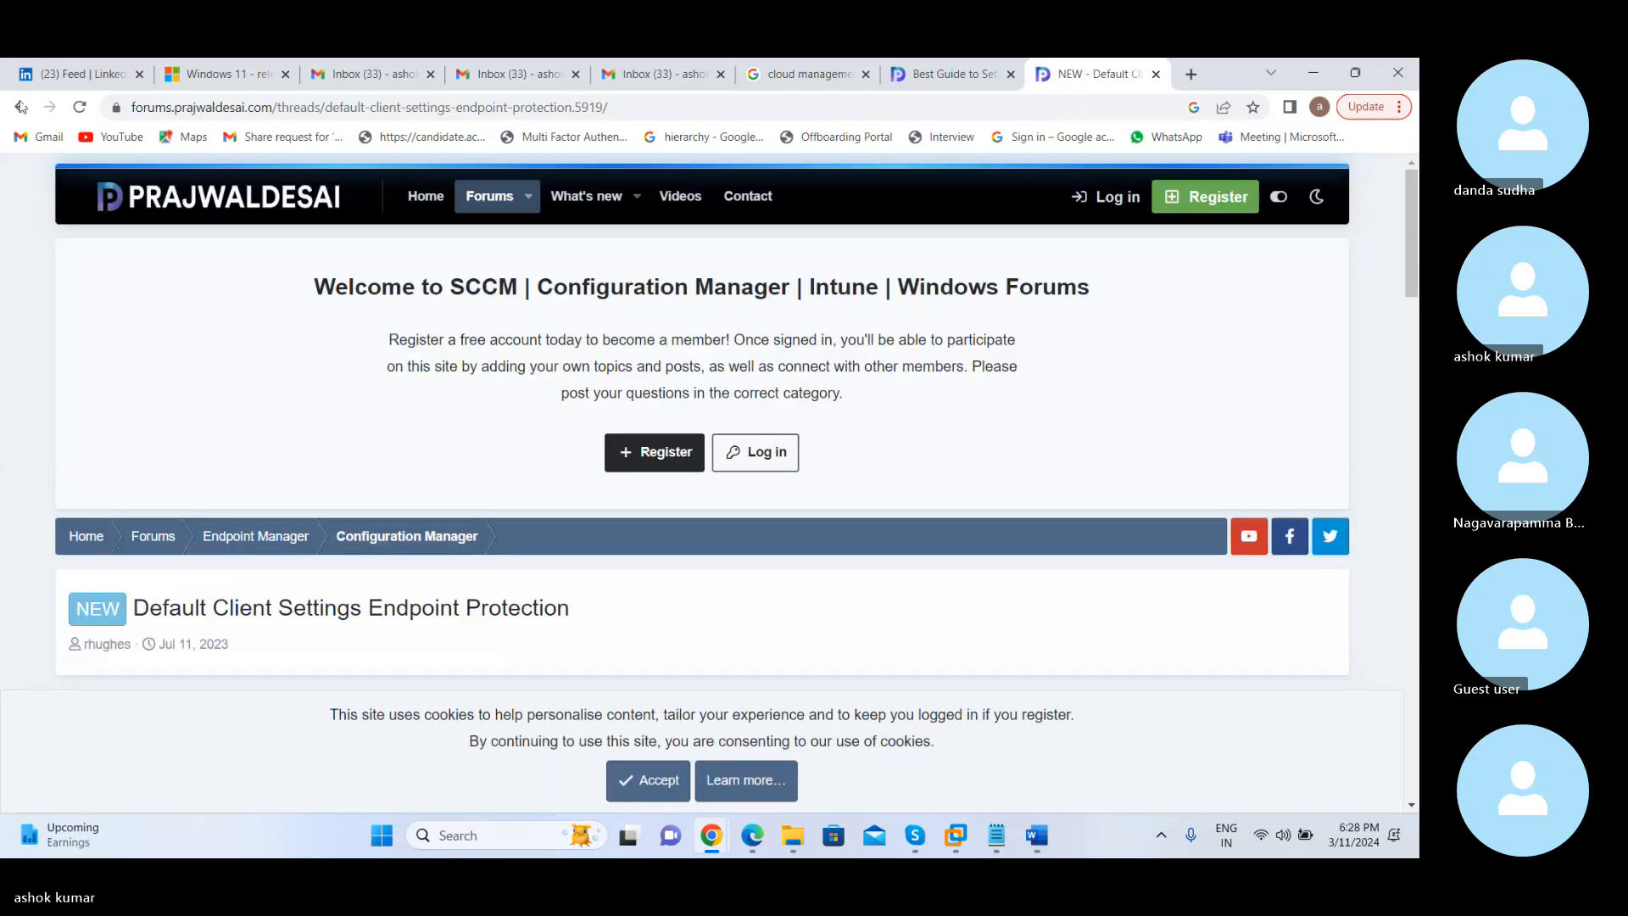
{"action": "left_click", "coordinate": [20, 107]}
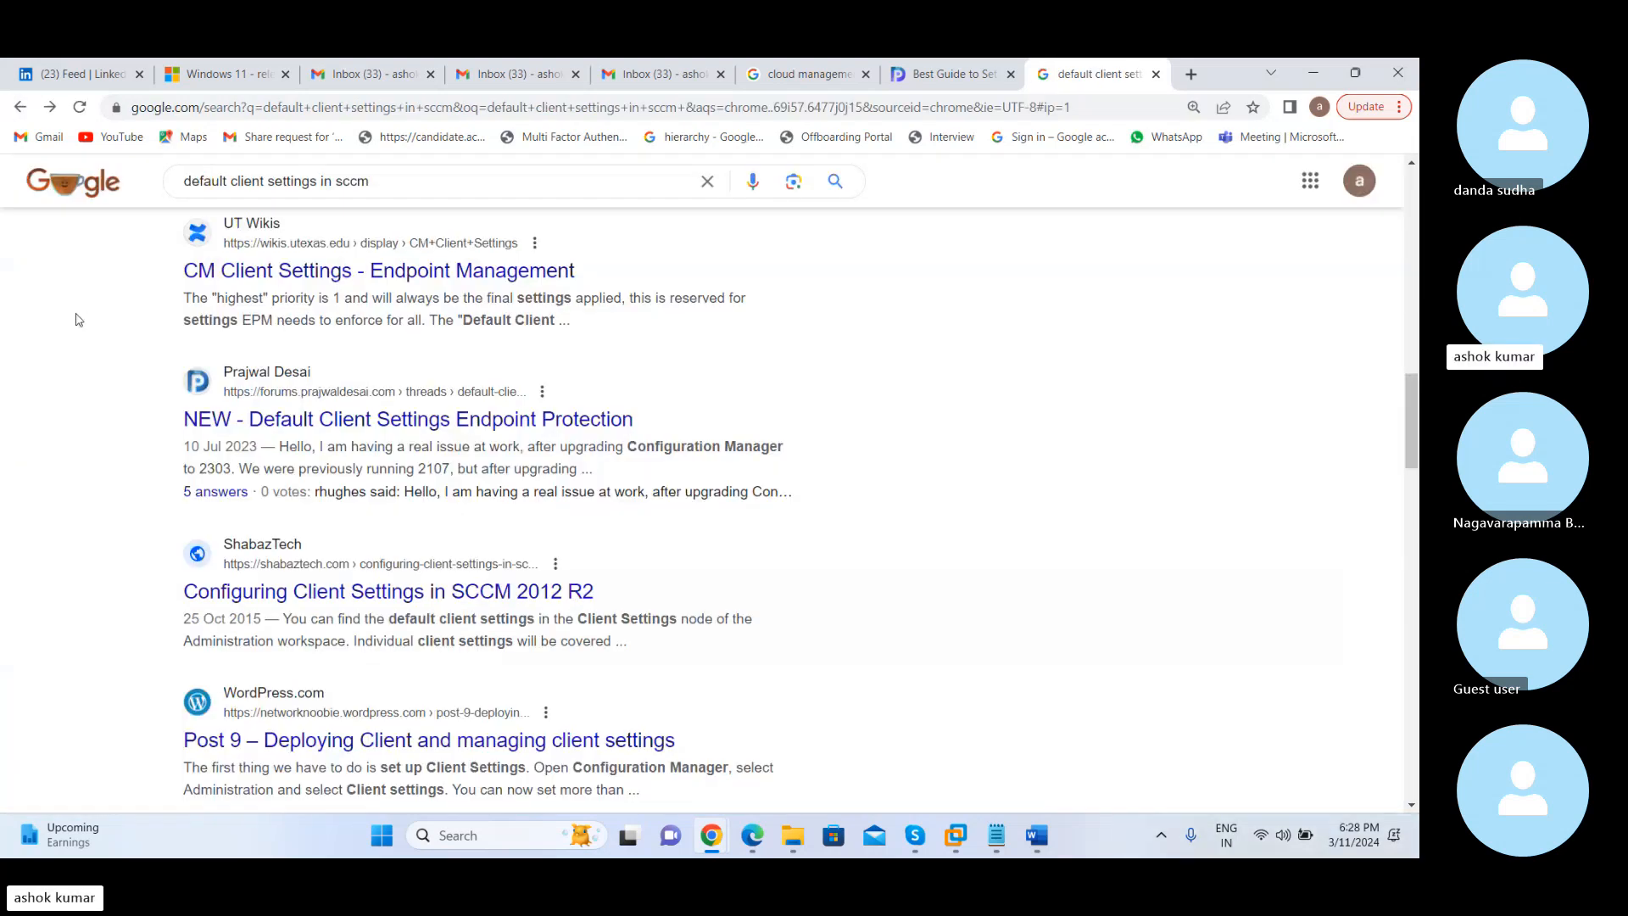
Open the "Configure Client Settings in SCCM Configuration Manager" article from the search results
{"action": "scroll", "coordinate": [78, 319], "scroll_direction": "down", "scroll_amount": 15}
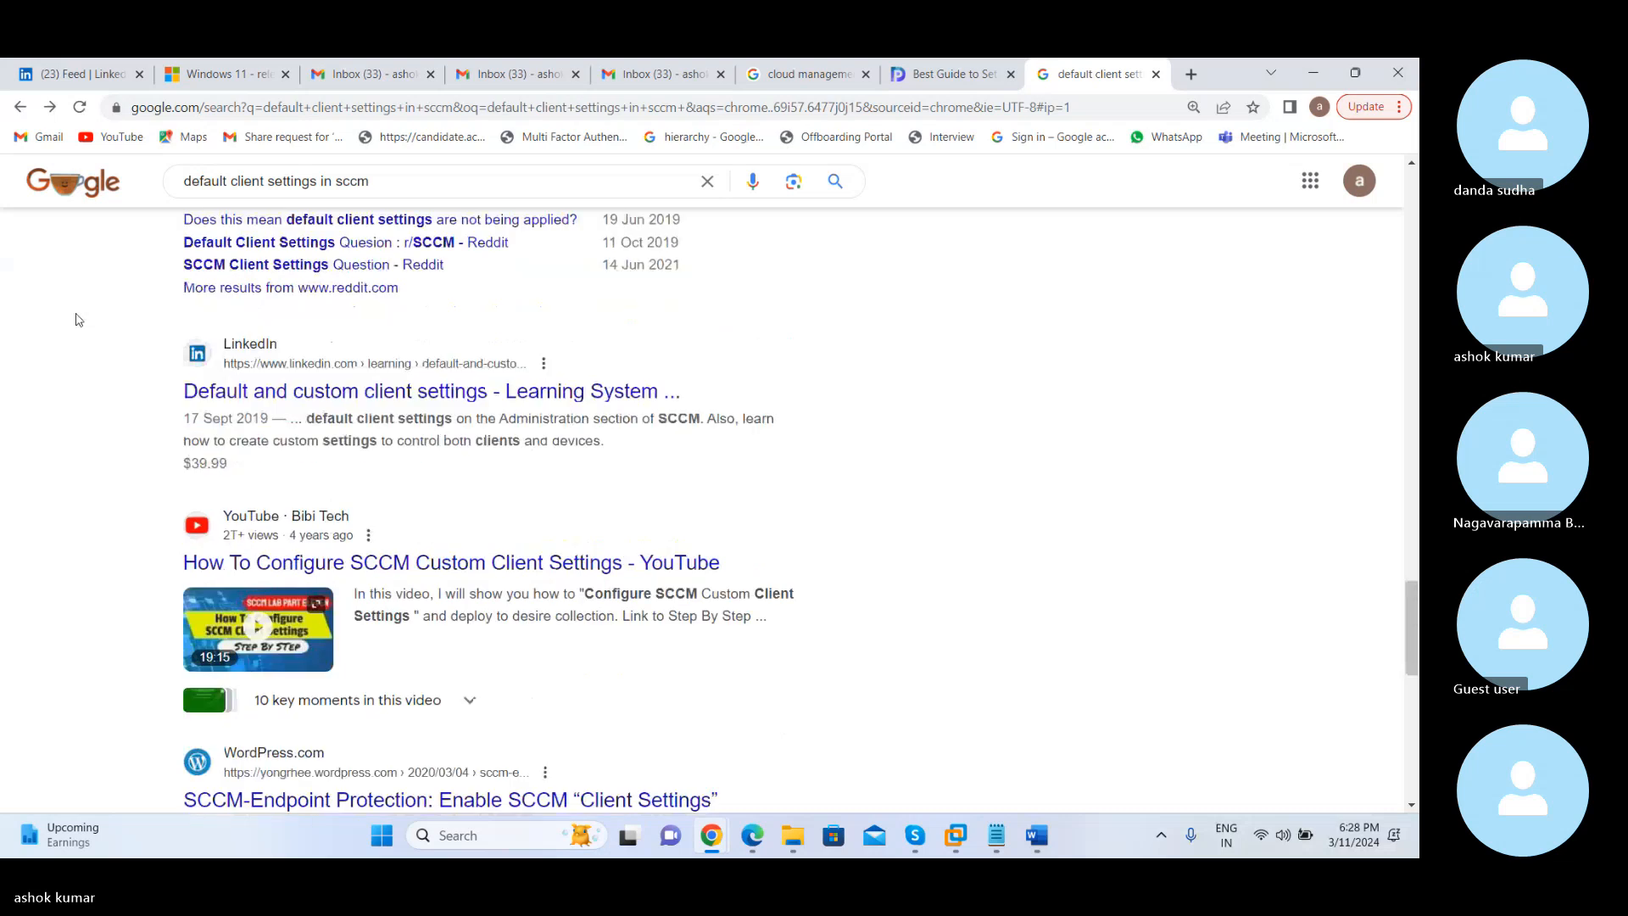
{"action": "scroll", "coordinate": [78, 319], "scroll_direction": "up", "scroll_amount": 15}
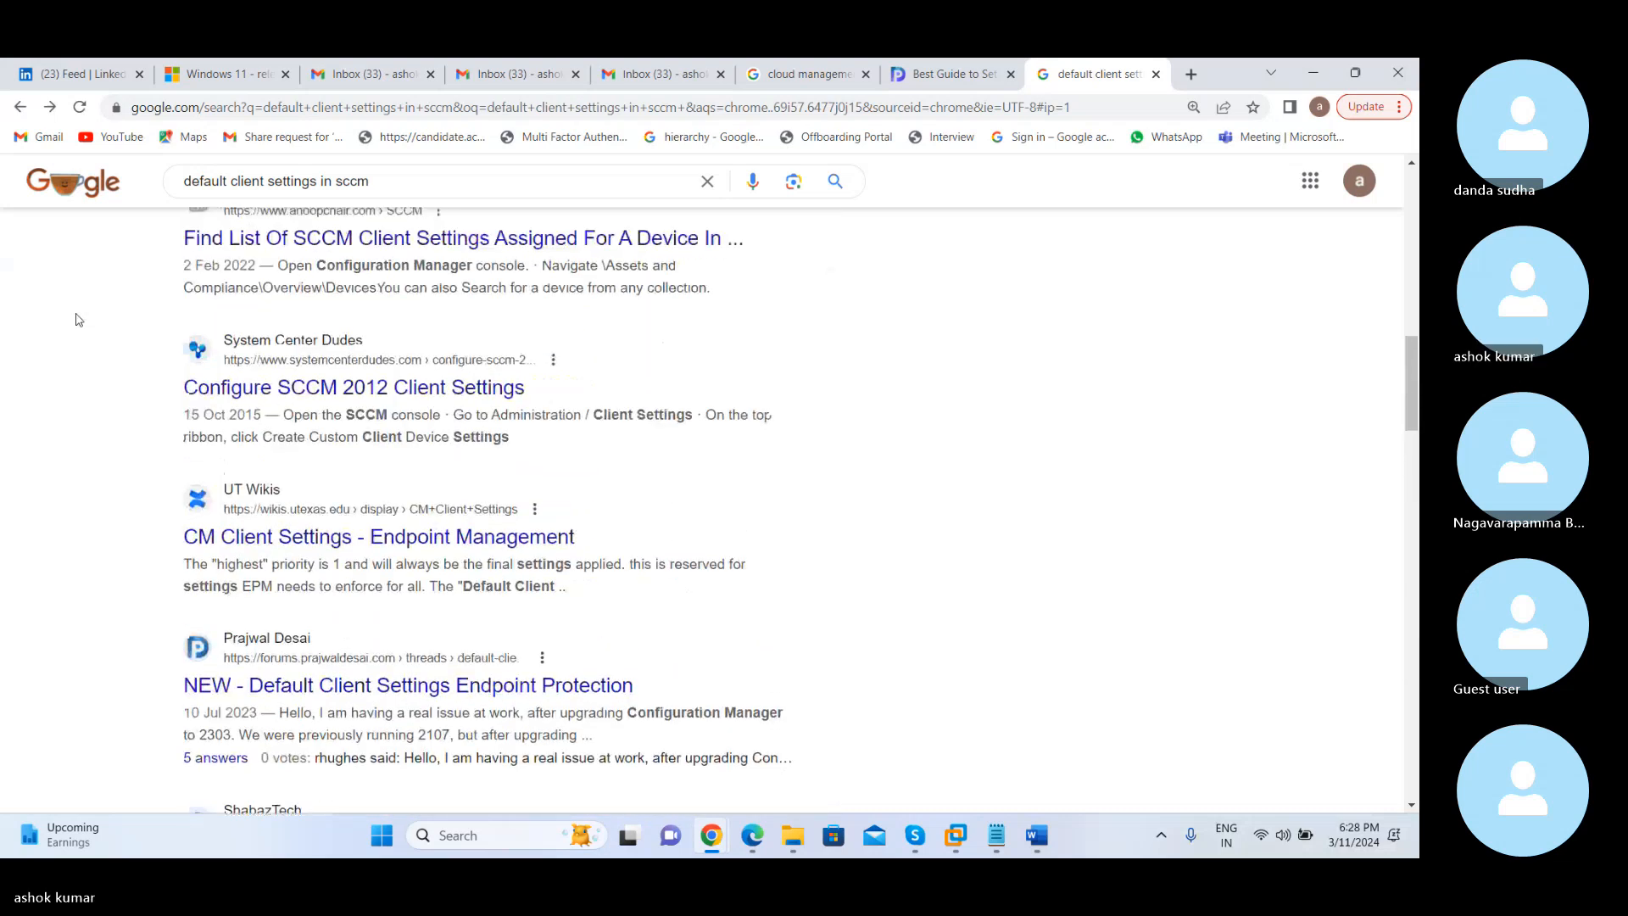
{"action": "scroll", "coordinate": [78, 319], "scroll_direction": "up", "scroll_amount": 2}
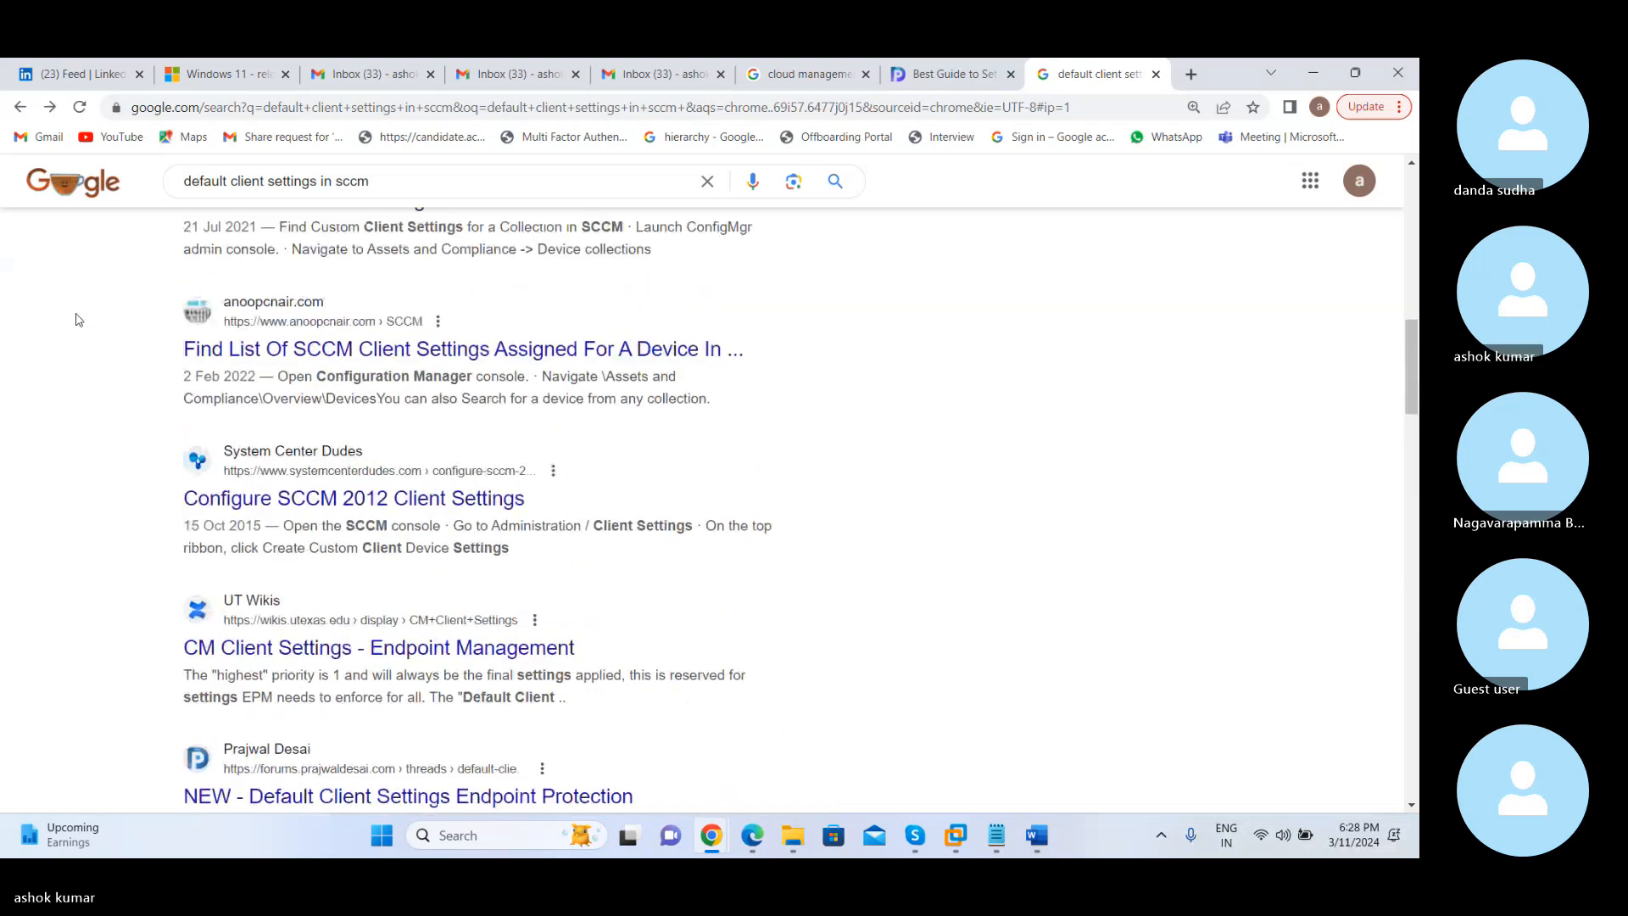
{"action": "scroll", "coordinate": [78, 318], "scroll_direction": "up", "scroll_amount": 3}
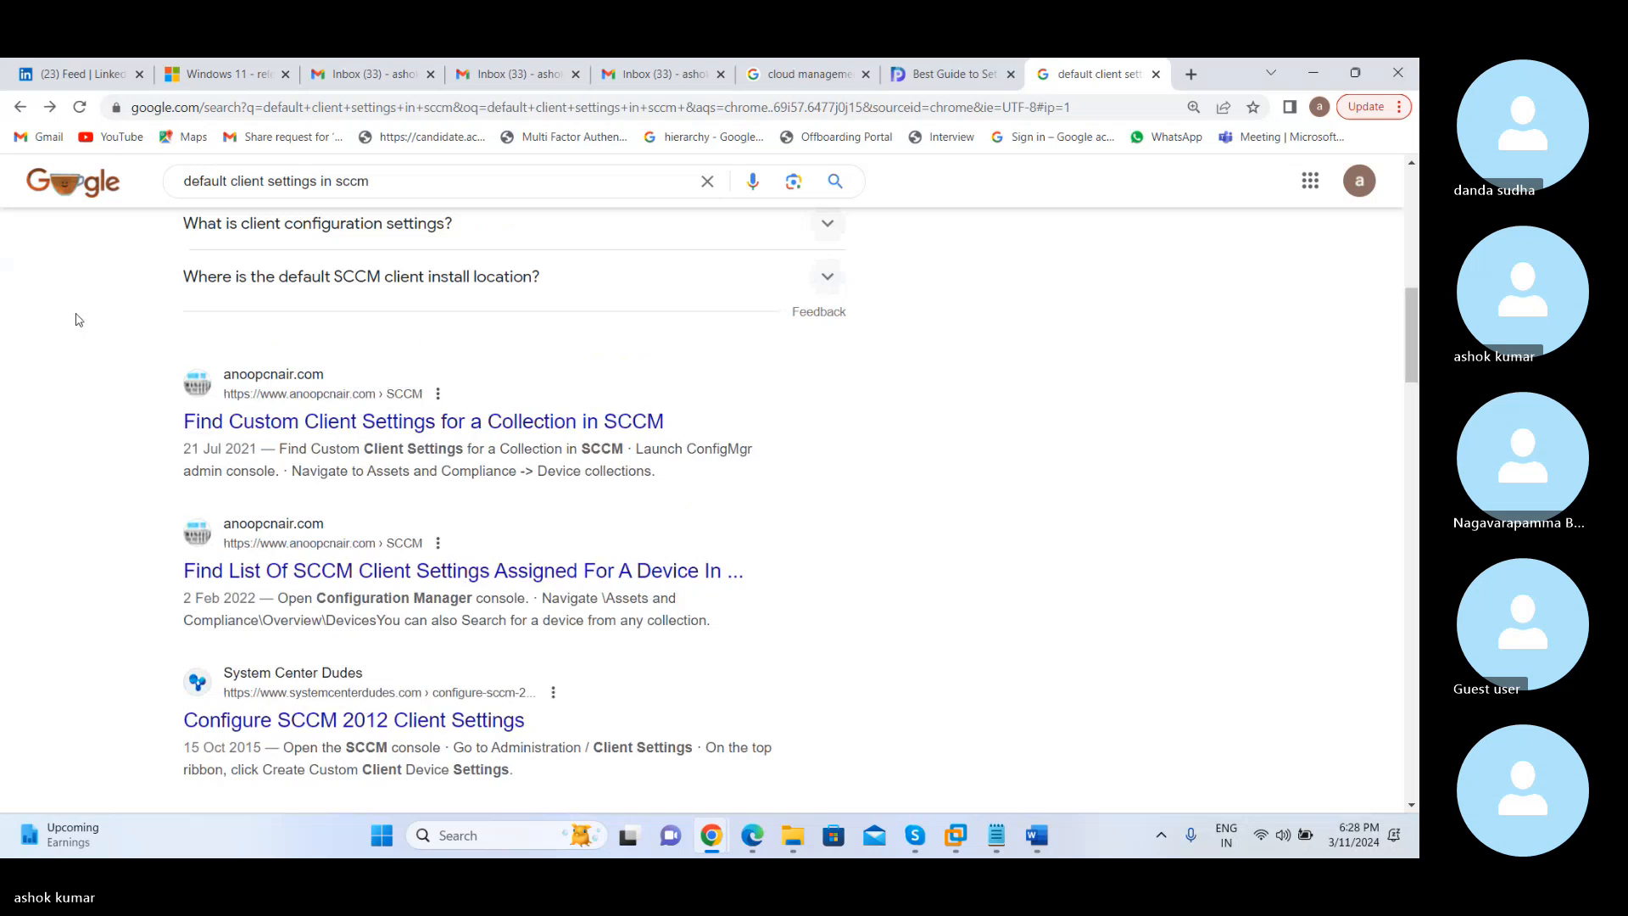
{"action": "scroll", "coordinate": [78, 319], "scroll_direction": "up", "scroll_amount": 5}
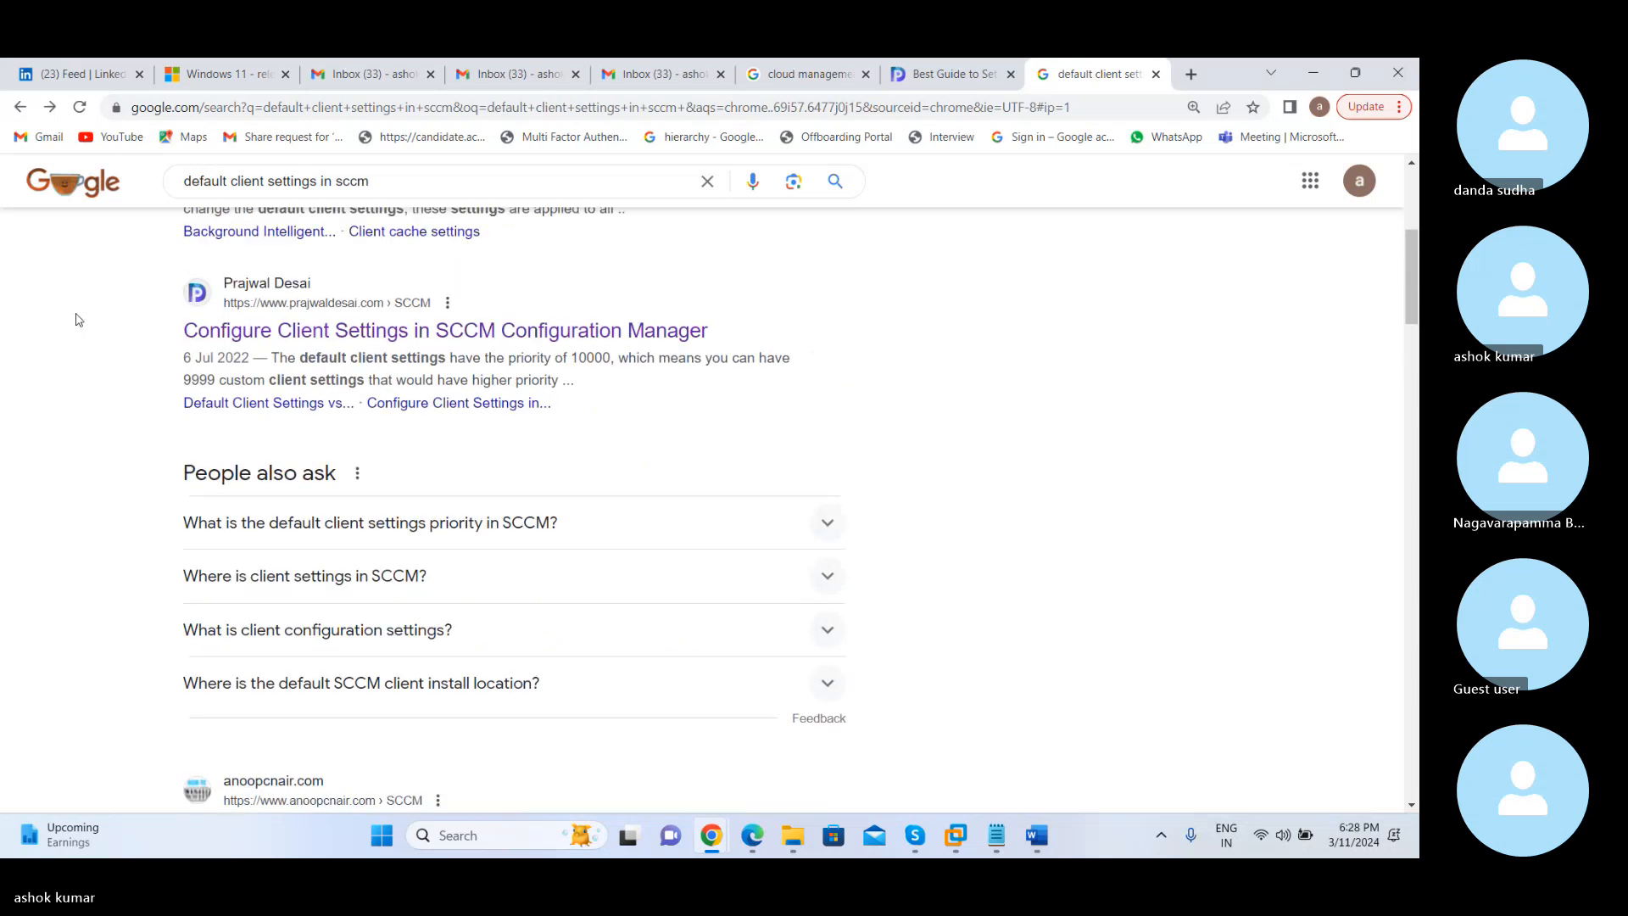
{"action": "left_click", "coordinate": [369, 334]}
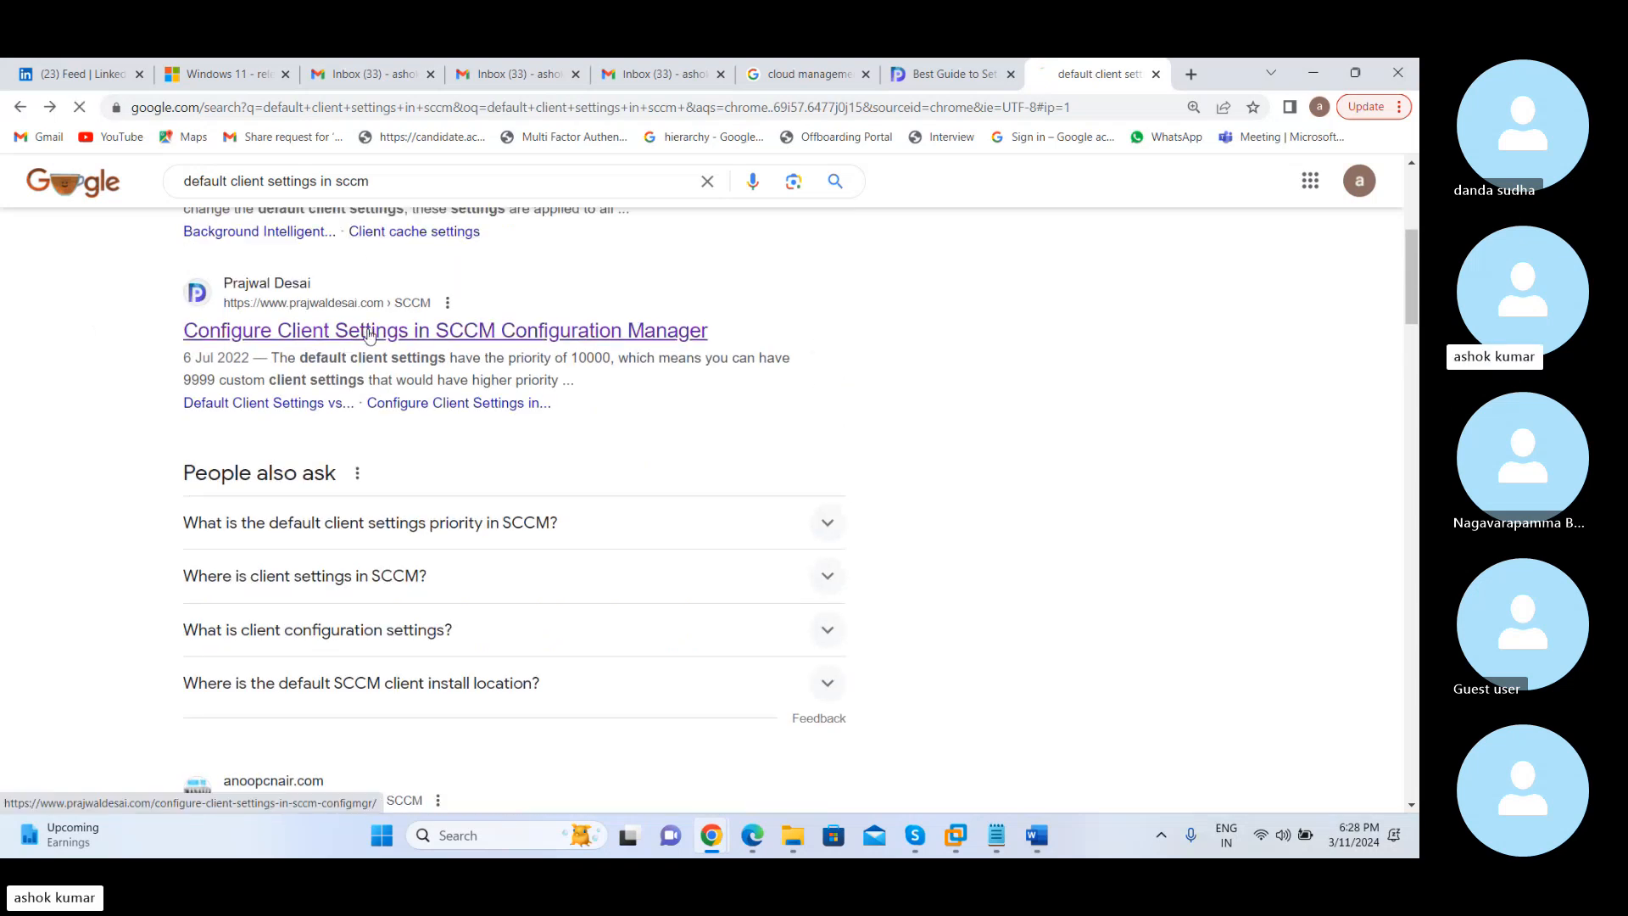
Save the article to the Desktop as "Configure Client Settings in SCCM Configuration Manager.pdf"
{"action": "scroll", "coordinate": [1310, 374], "scroll_direction": "down", "scroll_amount": 2}
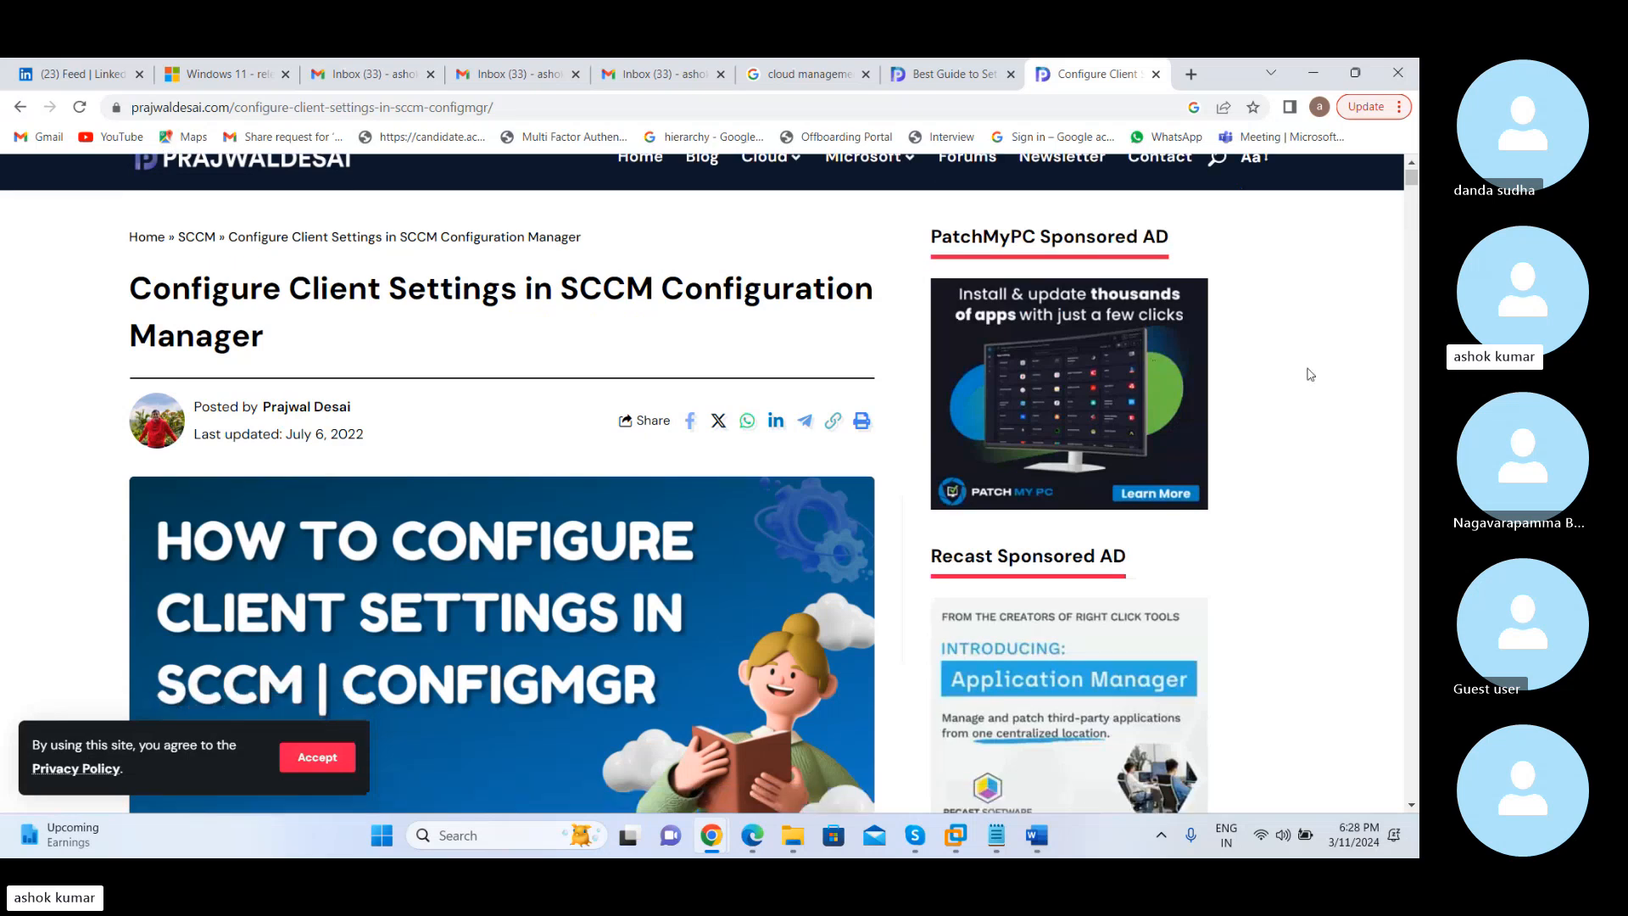
{"action": "scroll", "coordinate": [1310, 374], "scroll_direction": "down", "scroll_amount": 2}
{"action": "scroll", "coordinate": [1310, 374], "scroll_direction": "down", "scroll_amount": 8}
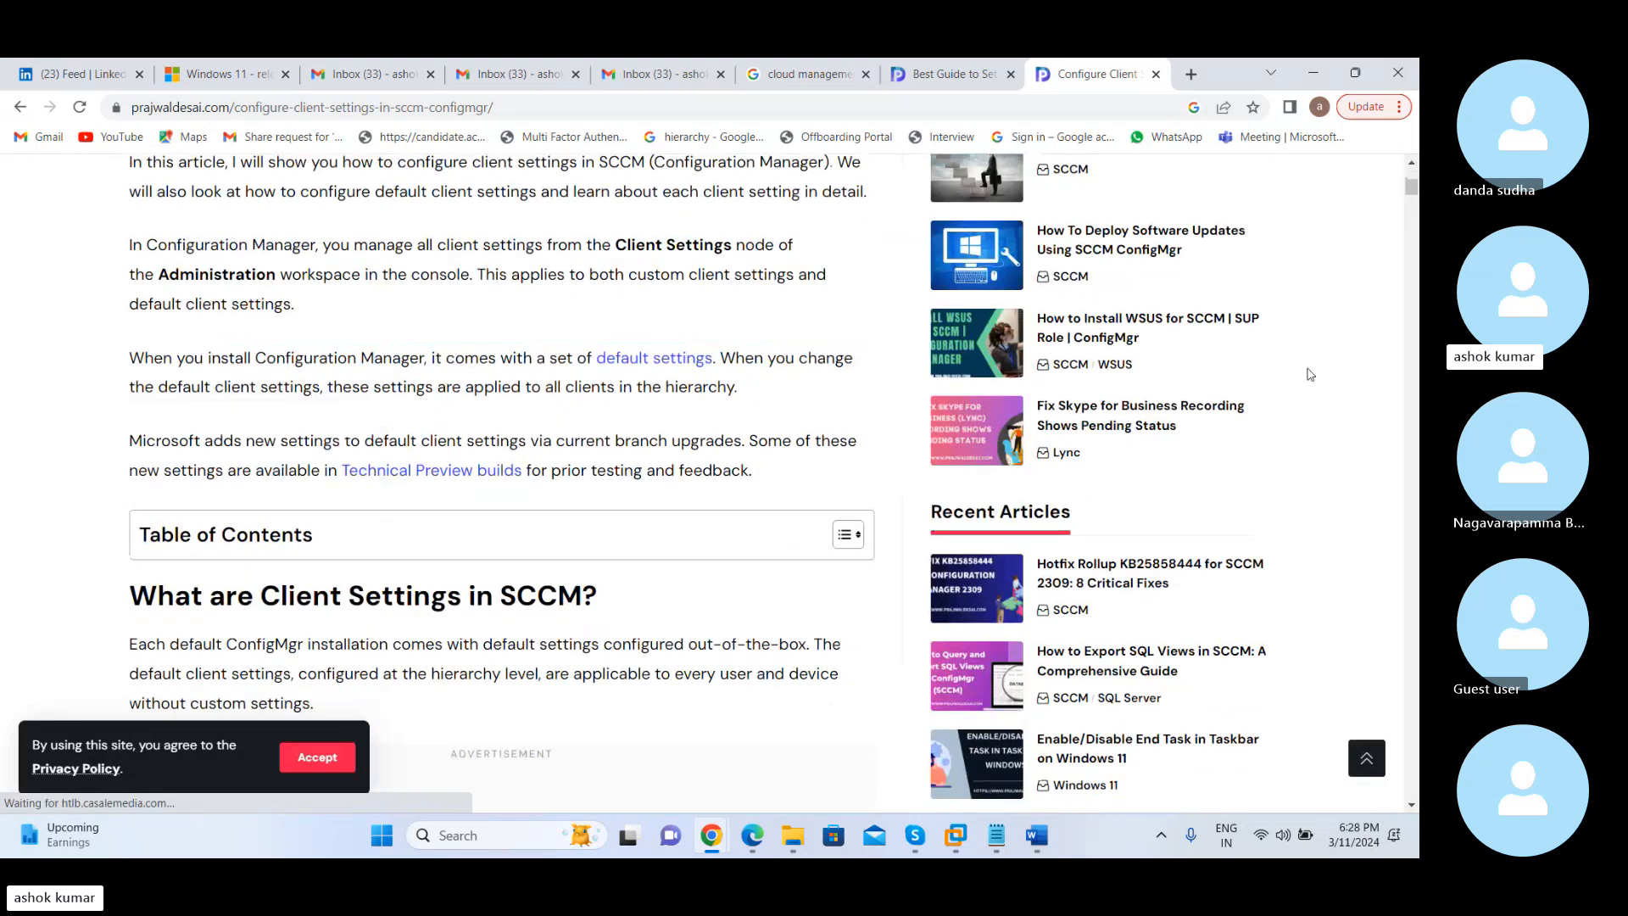
{"action": "scroll", "coordinate": [1310, 374], "scroll_direction": "down", "scroll_amount": 6}
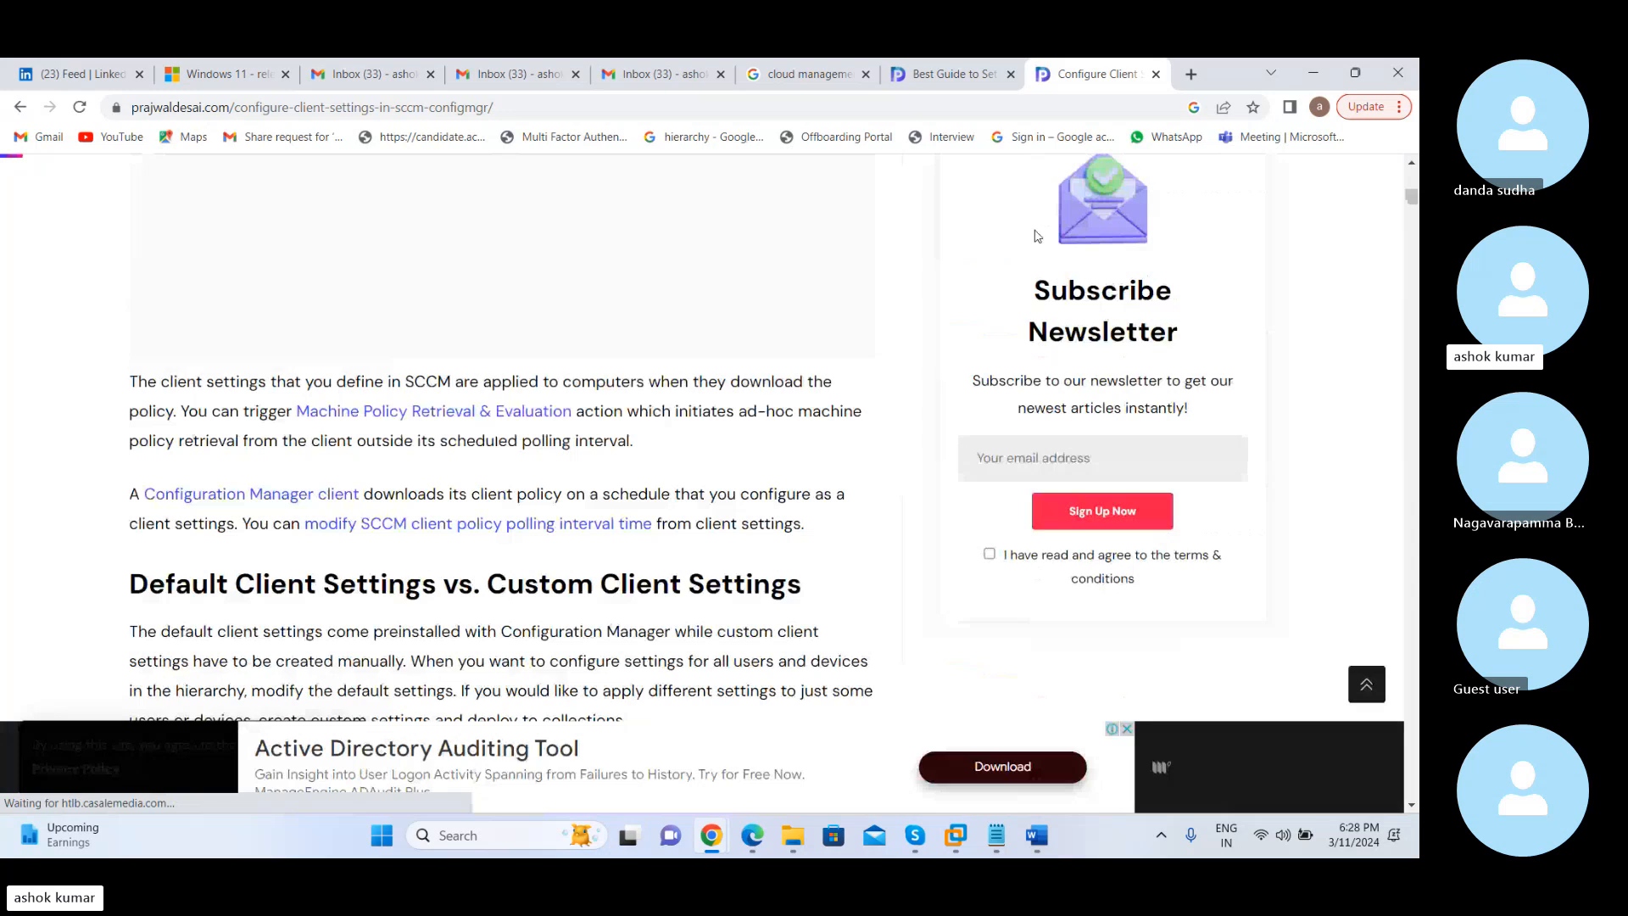
{"action": "key", "text": "ctrl+p"}
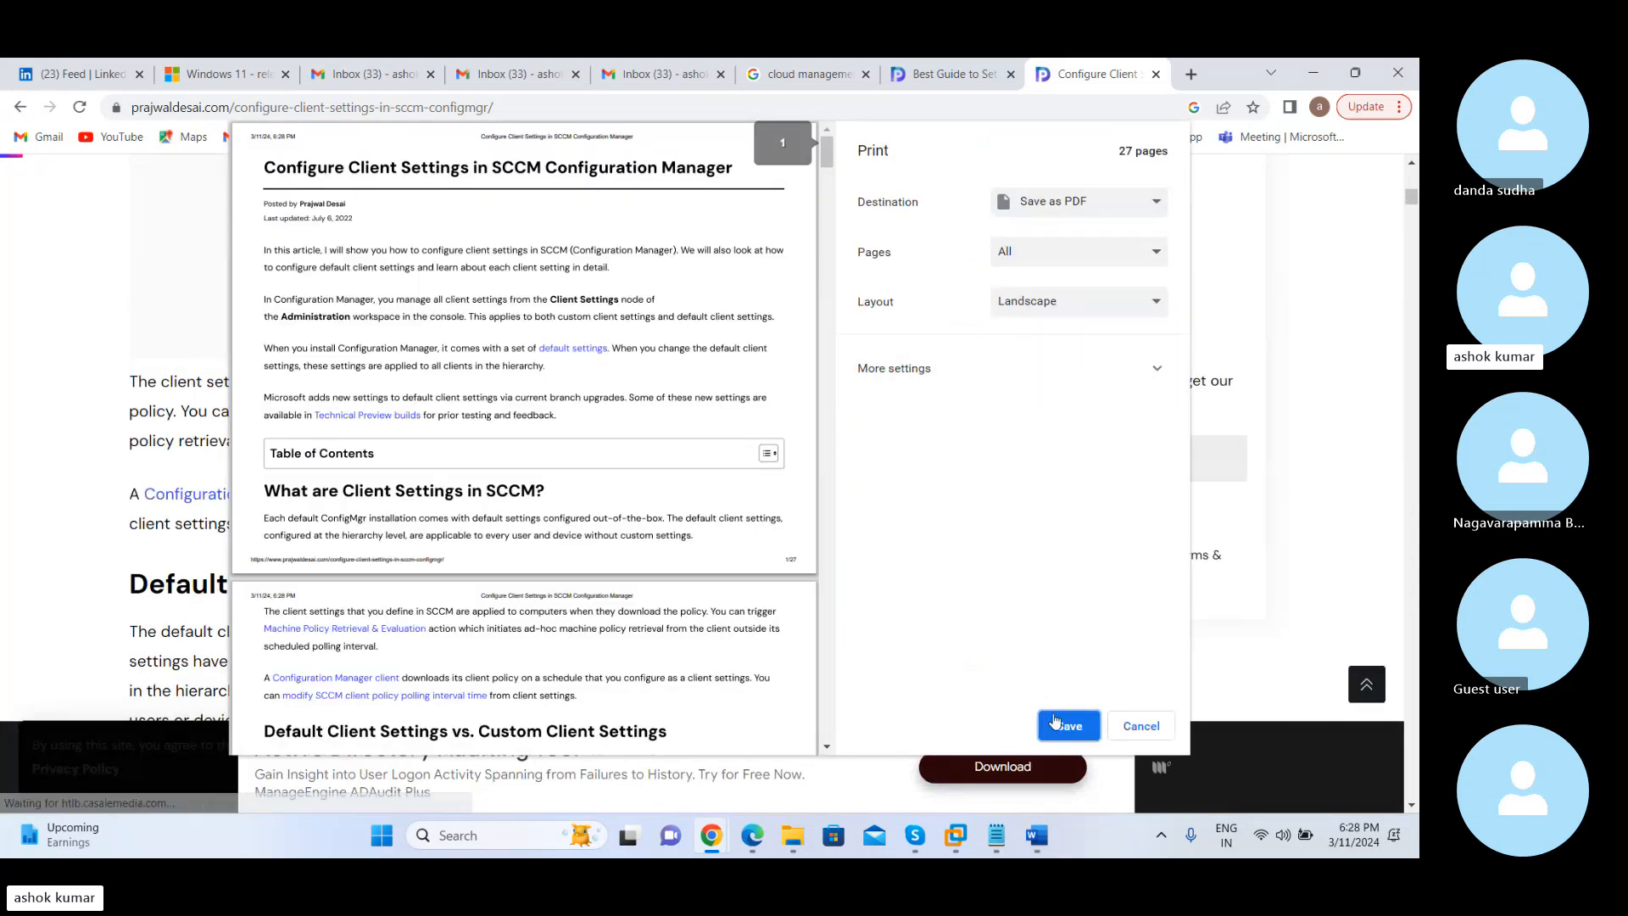
{"action": "left_click", "coordinate": [1064, 726]}
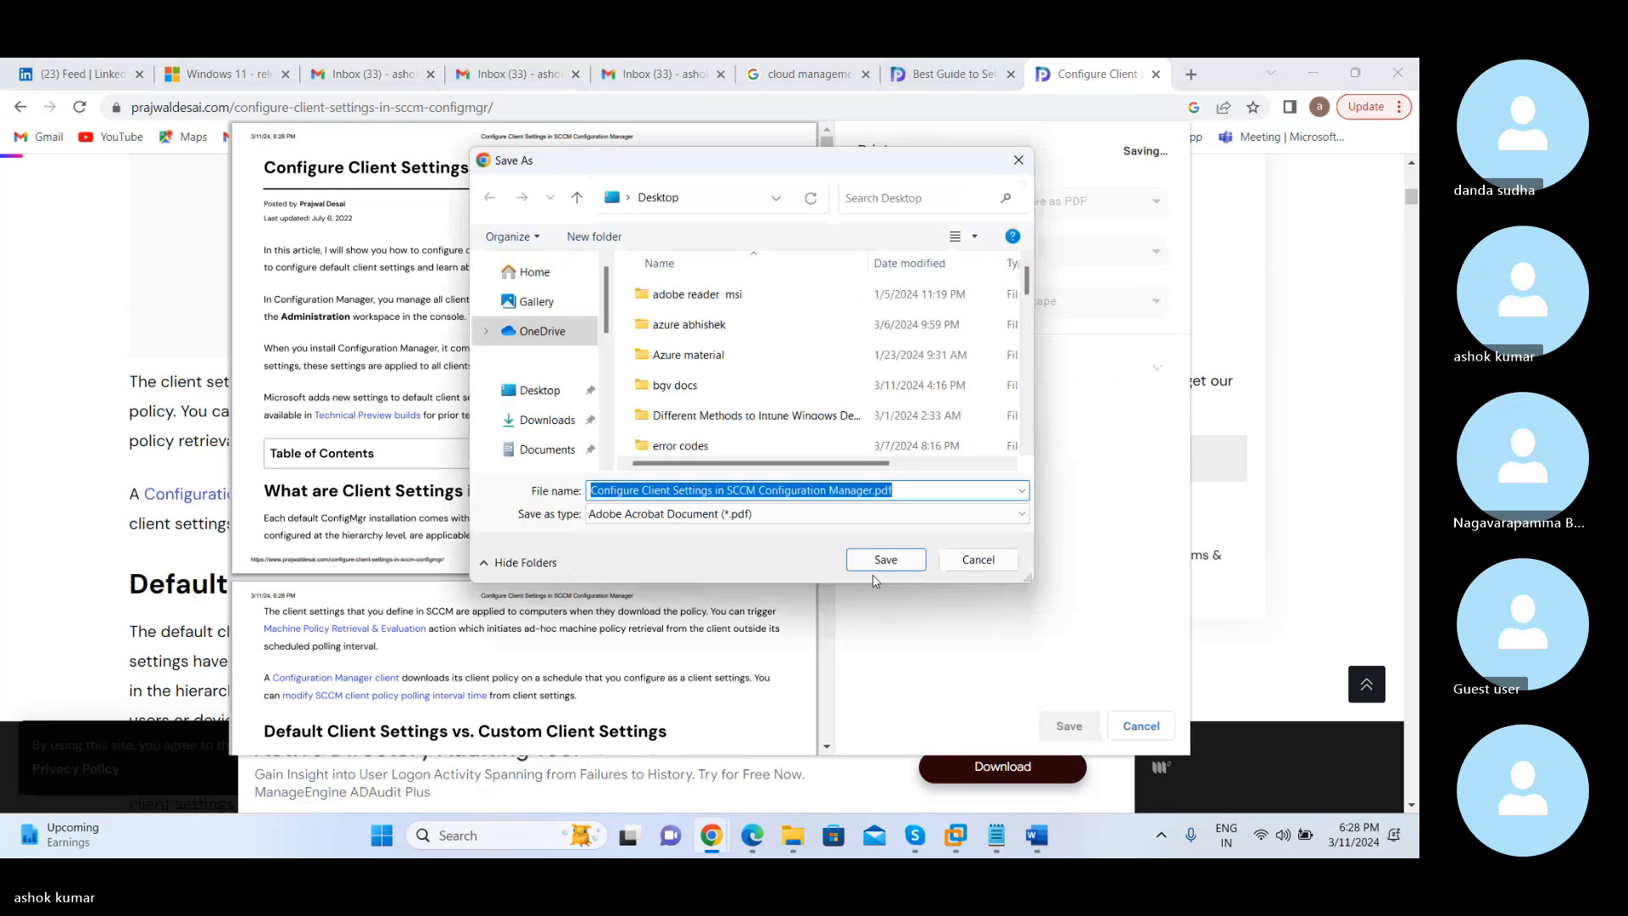
{"action": "left_click", "coordinate": [529, 392]}
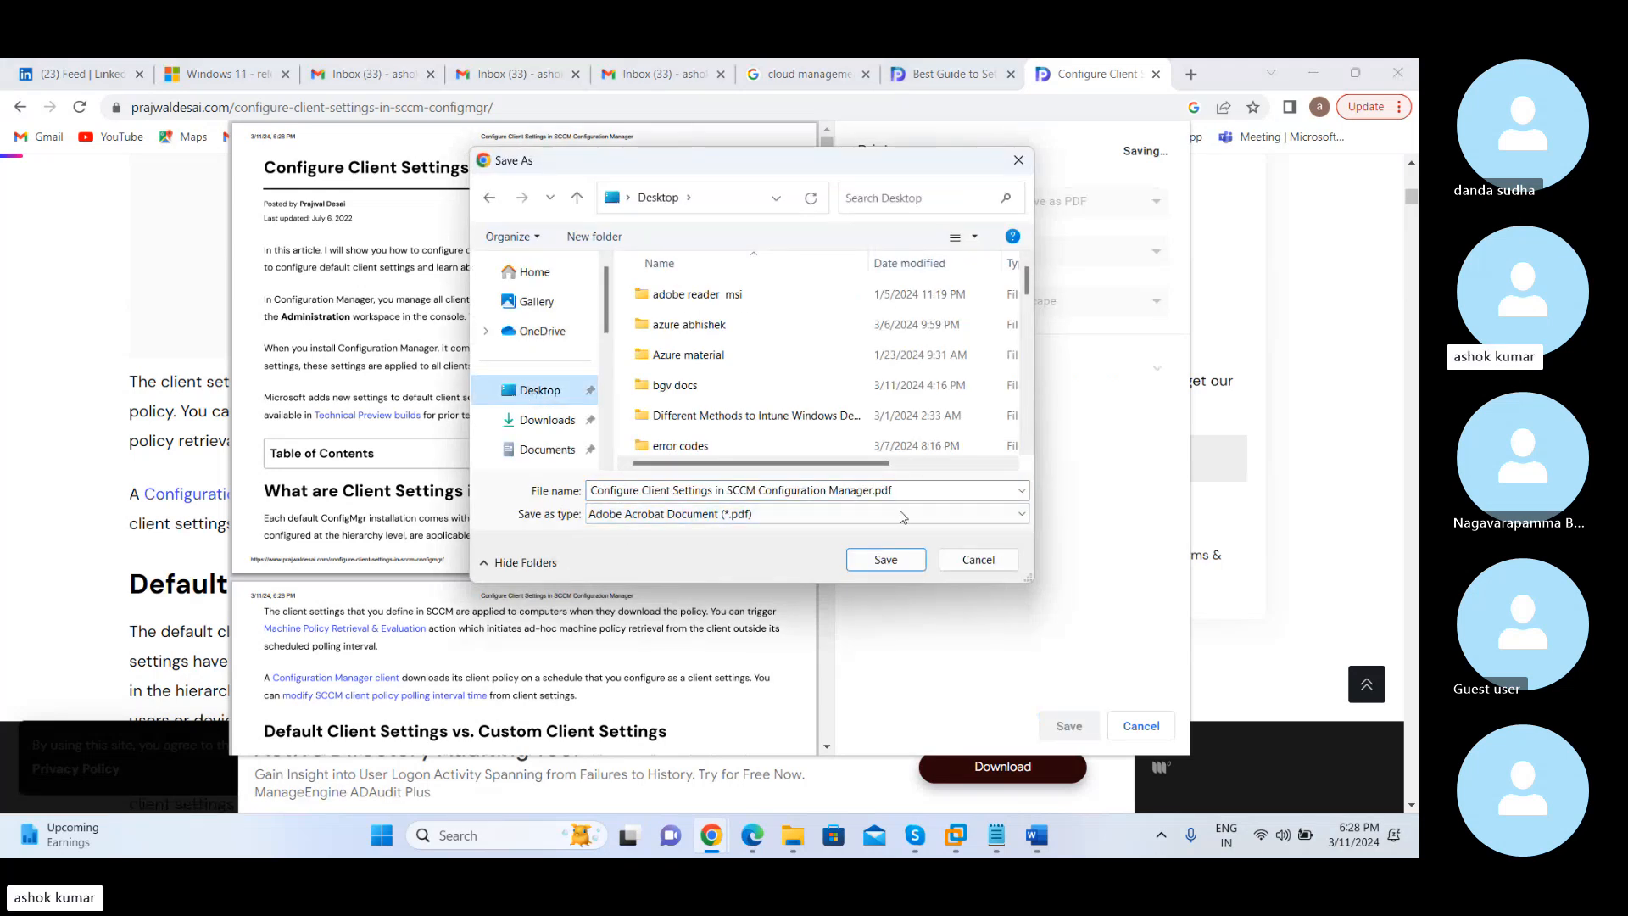
{"action": "left_click", "coordinate": [886, 560]}
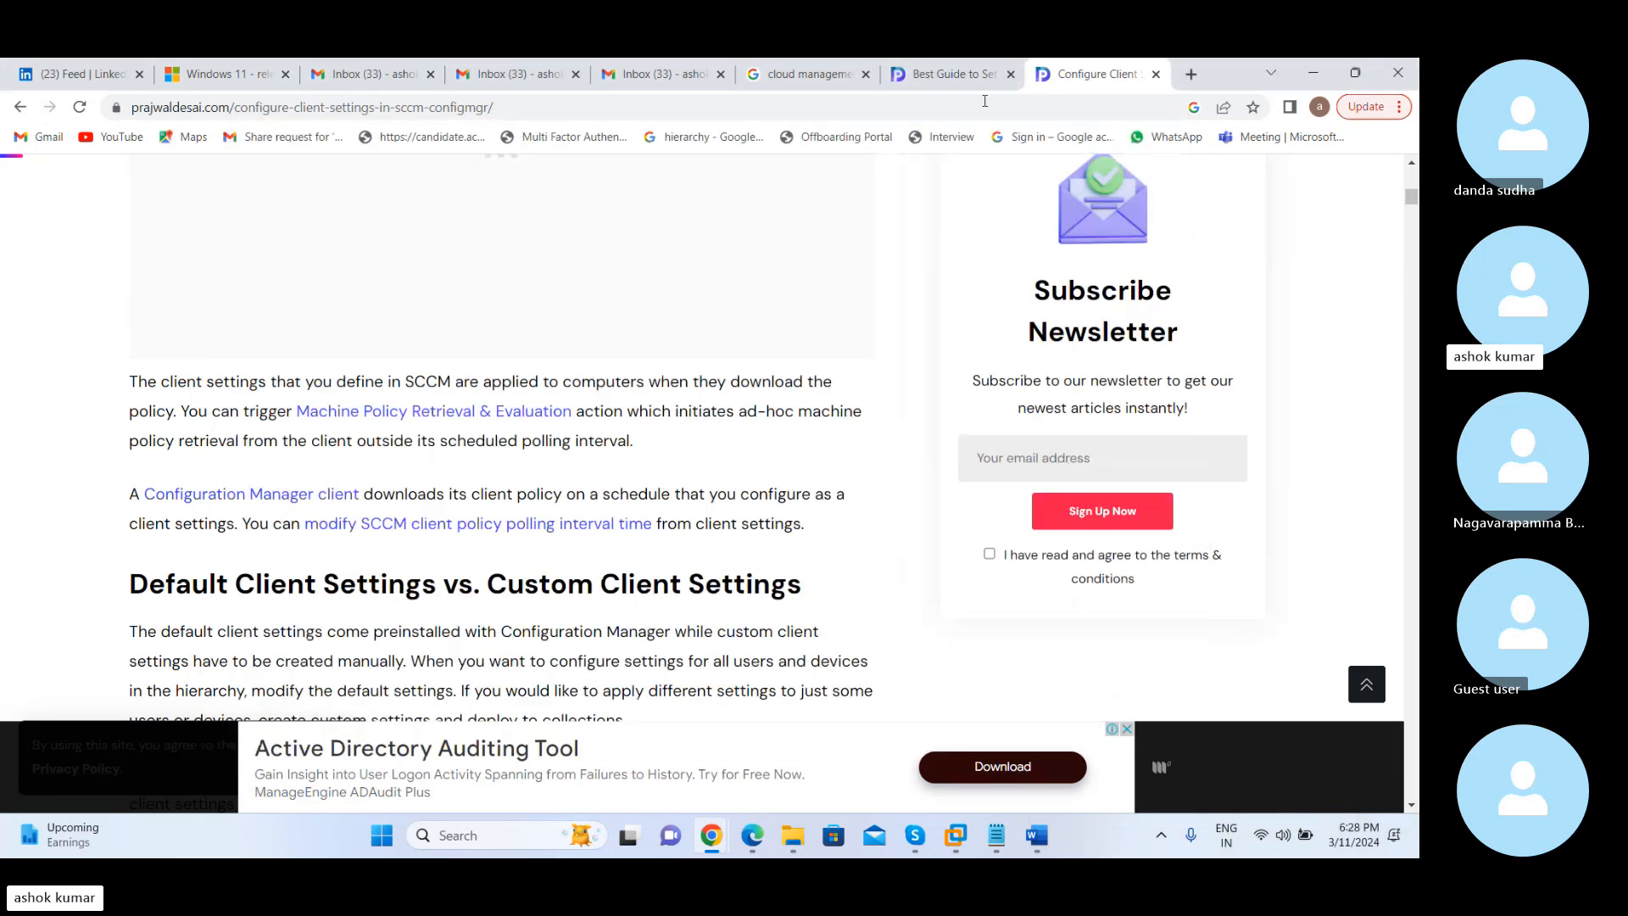
Switch to Skype and send "Configure Client Settings in SCCM Configuration Manager.pdf" from the Desktop to the Feb_batch_2024 call chat
{"action": "mouse_move", "coordinate": [914, 836]}
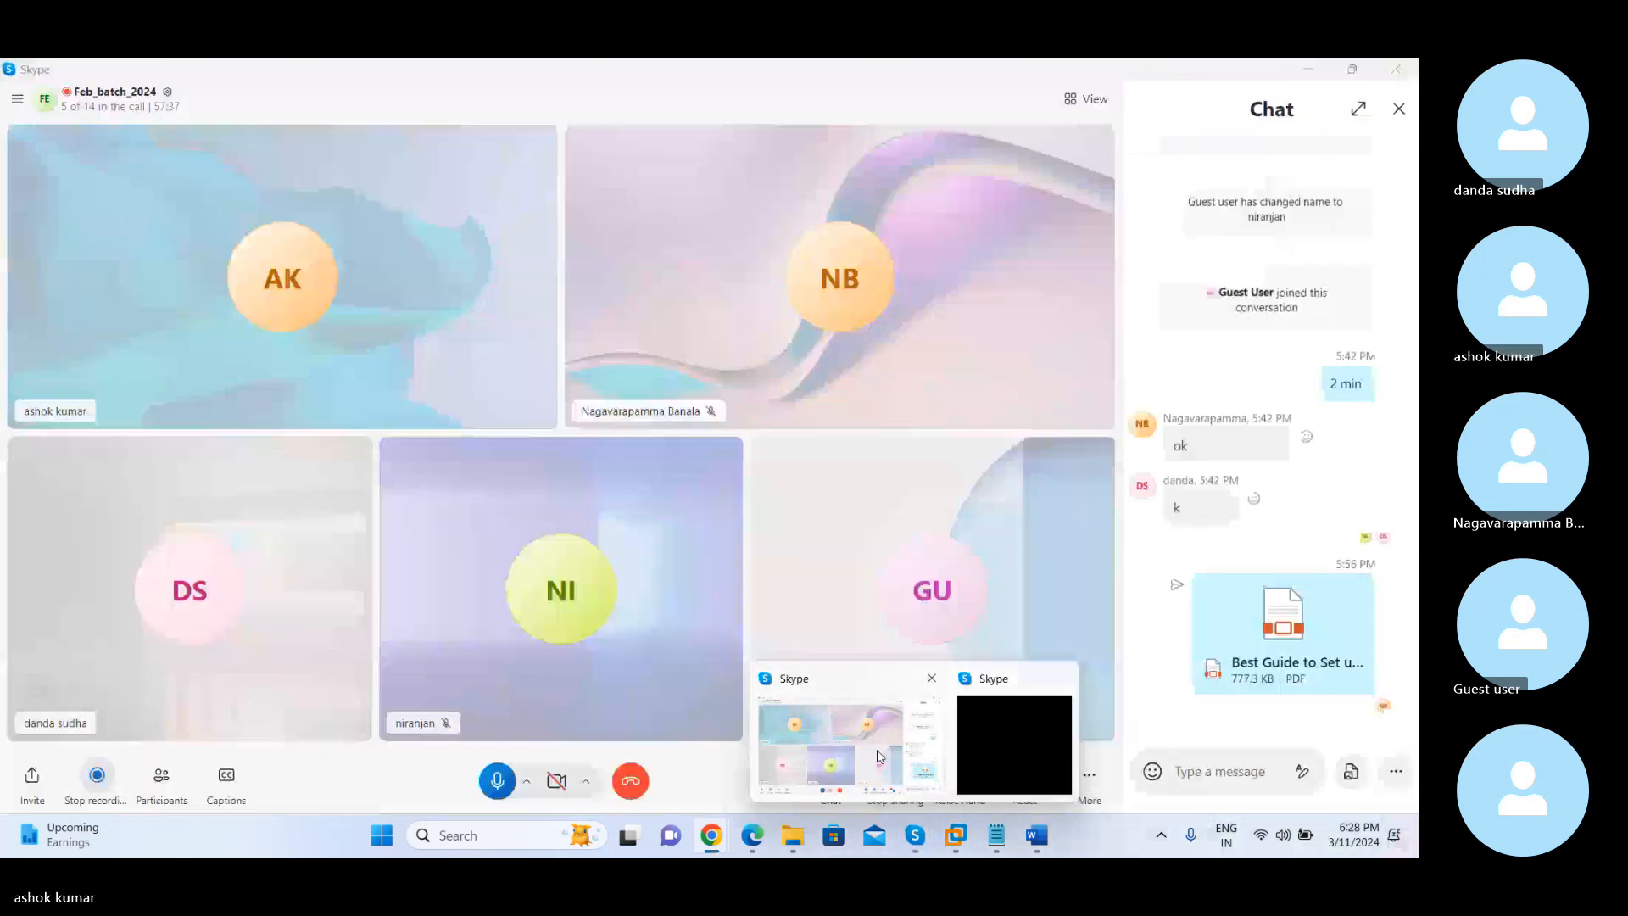
{"action": "left_click", "coordinate": [836, 750]}
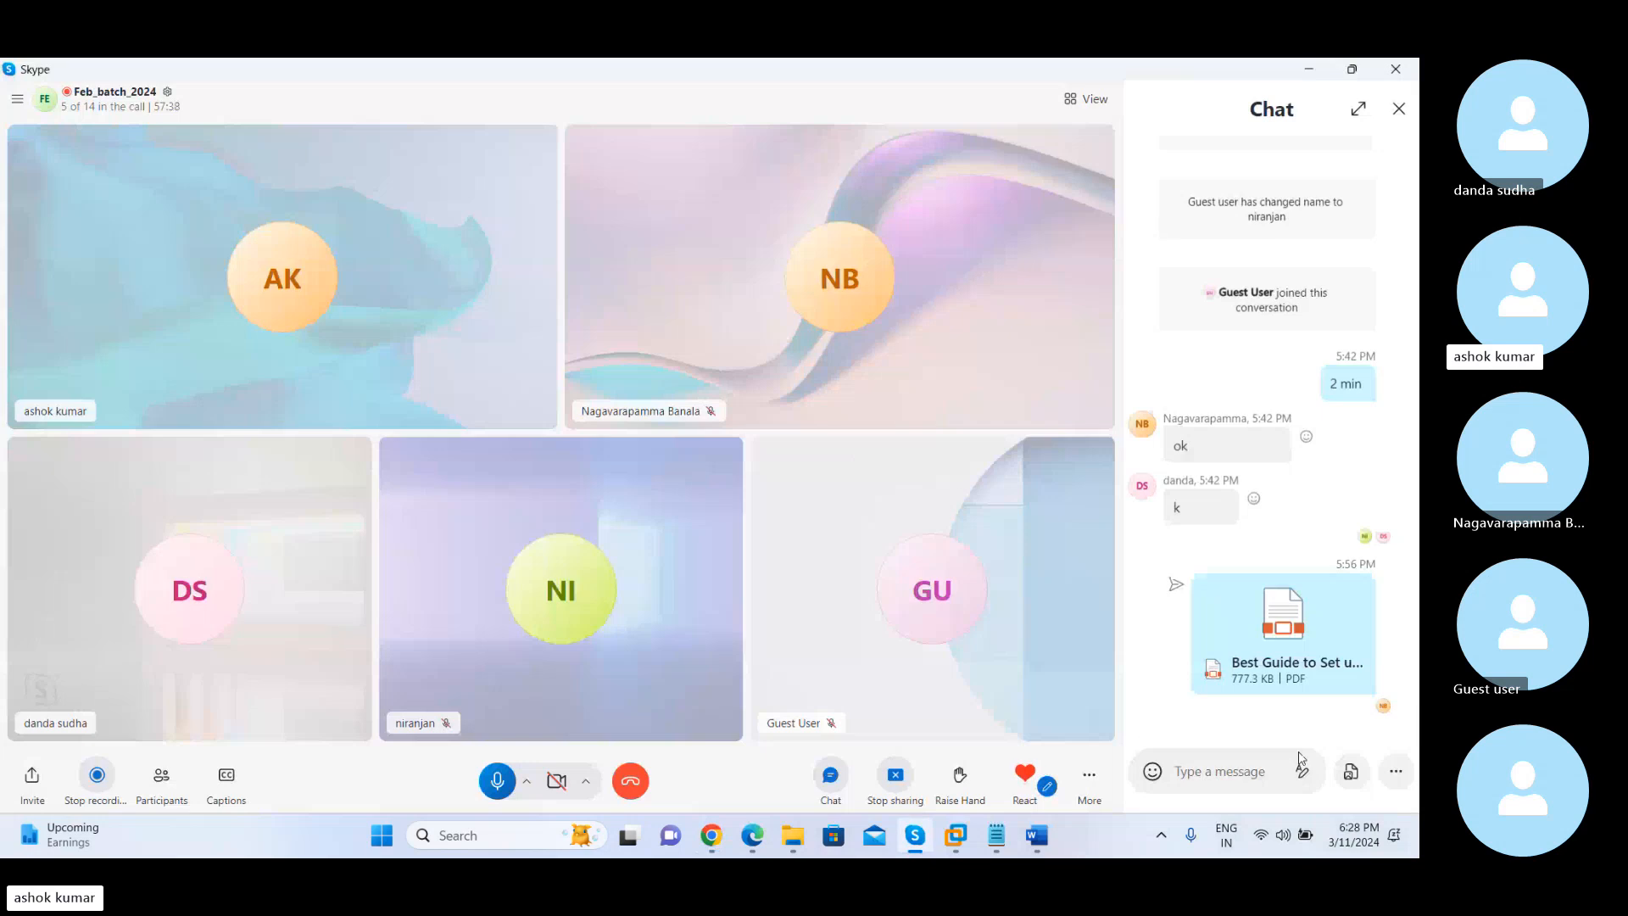
{"action": "left_click", "coordinate": [1393, 772]}
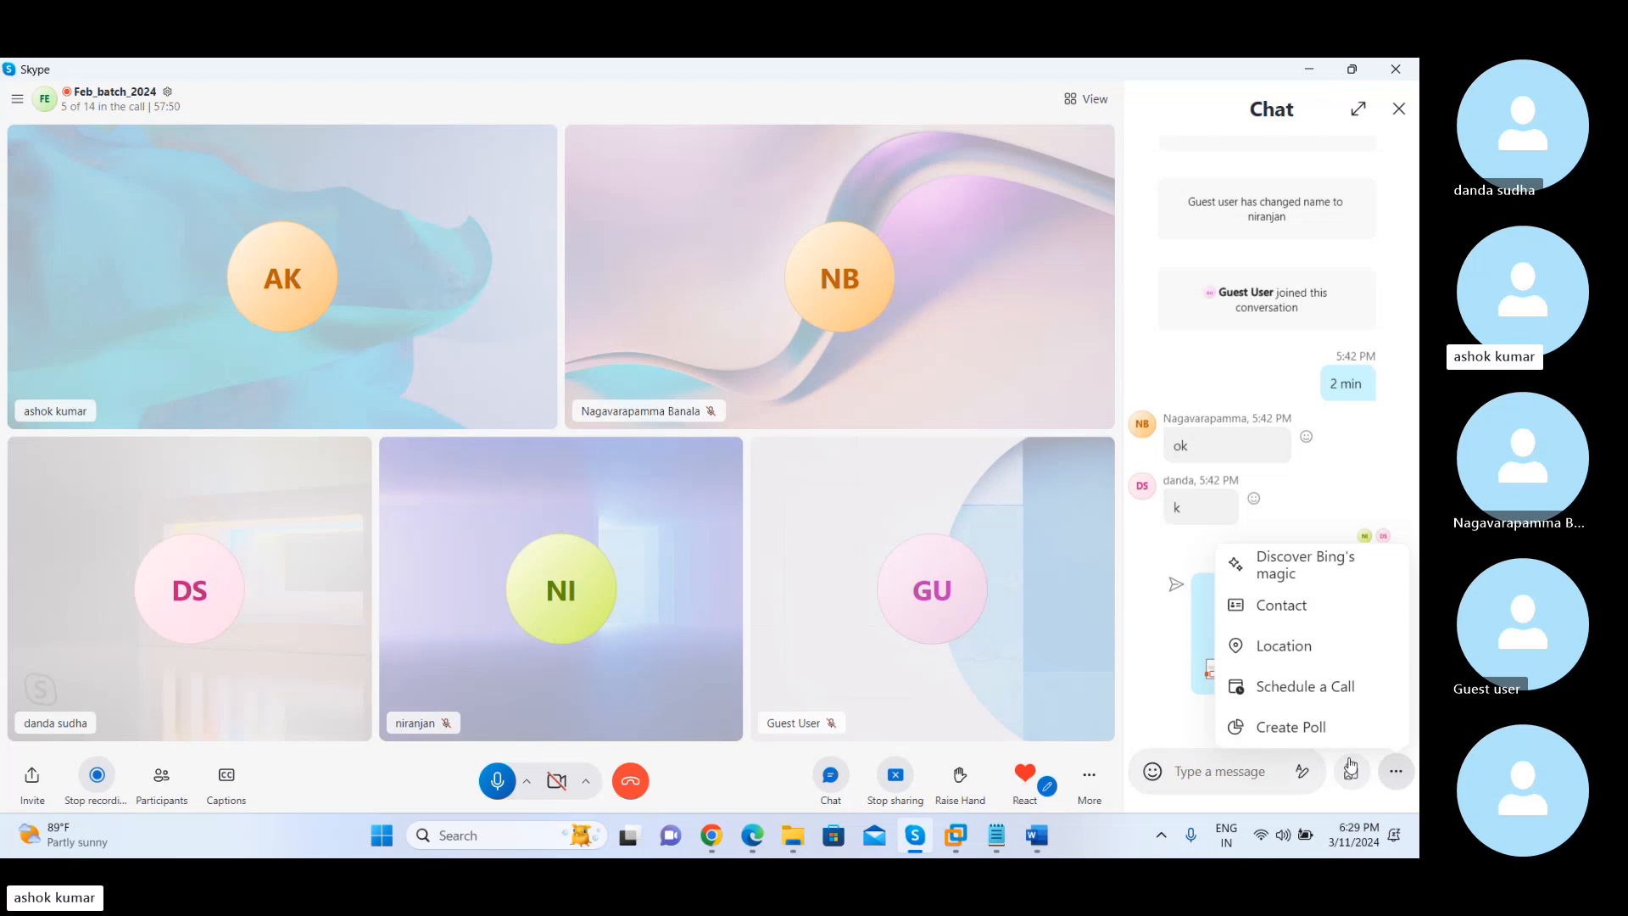
{"action": "left_click", "coordinate": [1350, 770]}
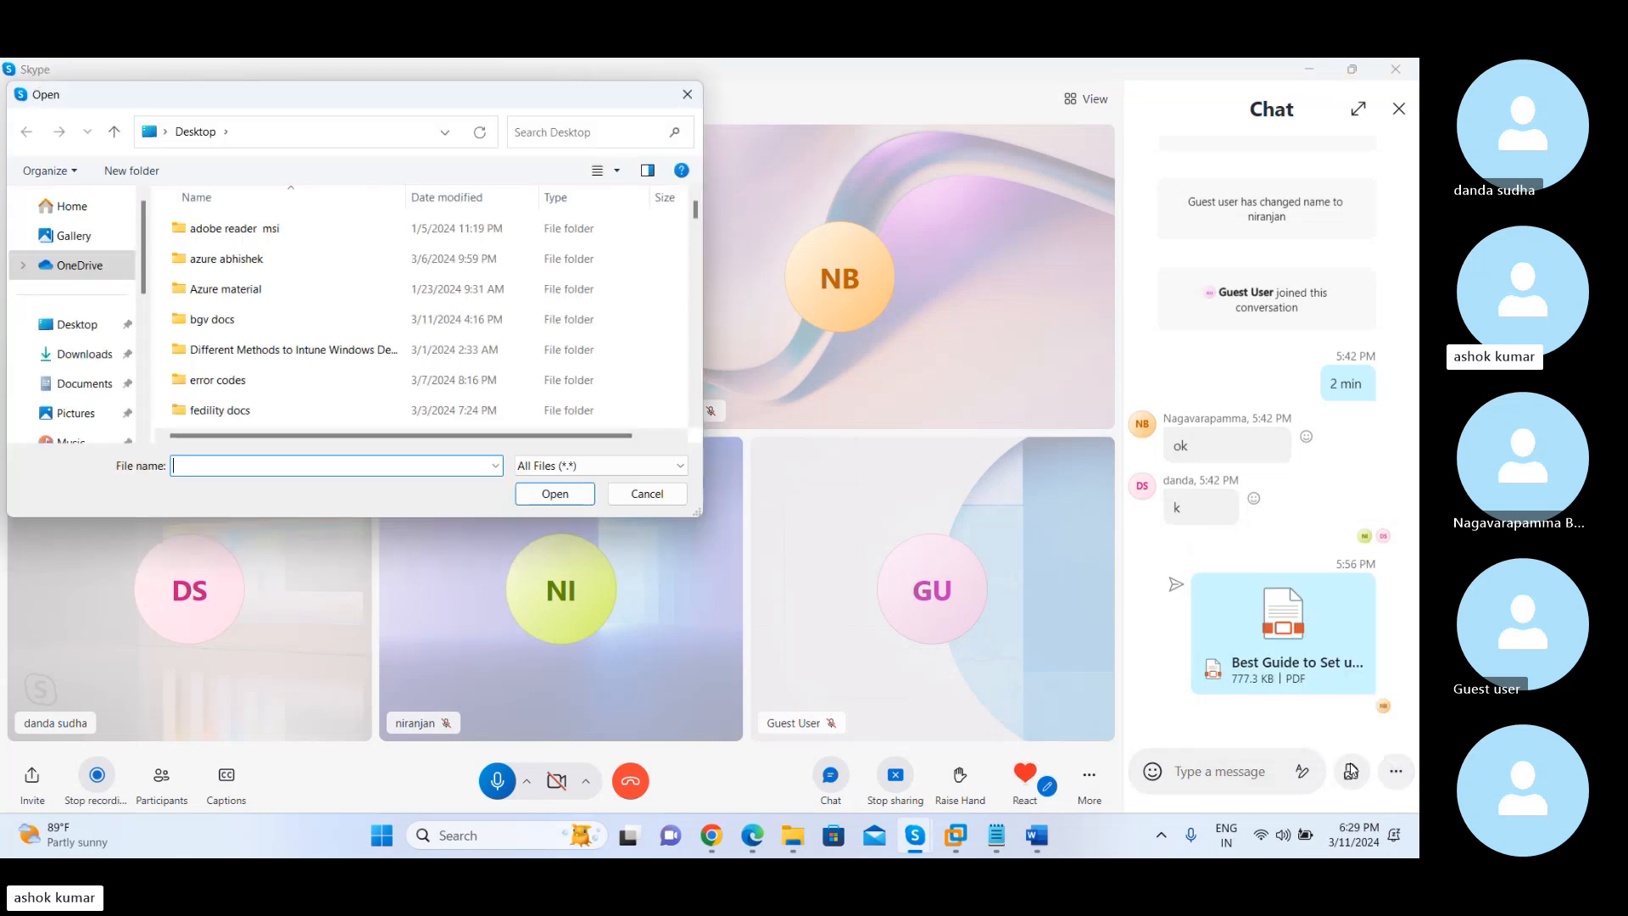
{"action": "left_click", "coordinate": [73, 329]}
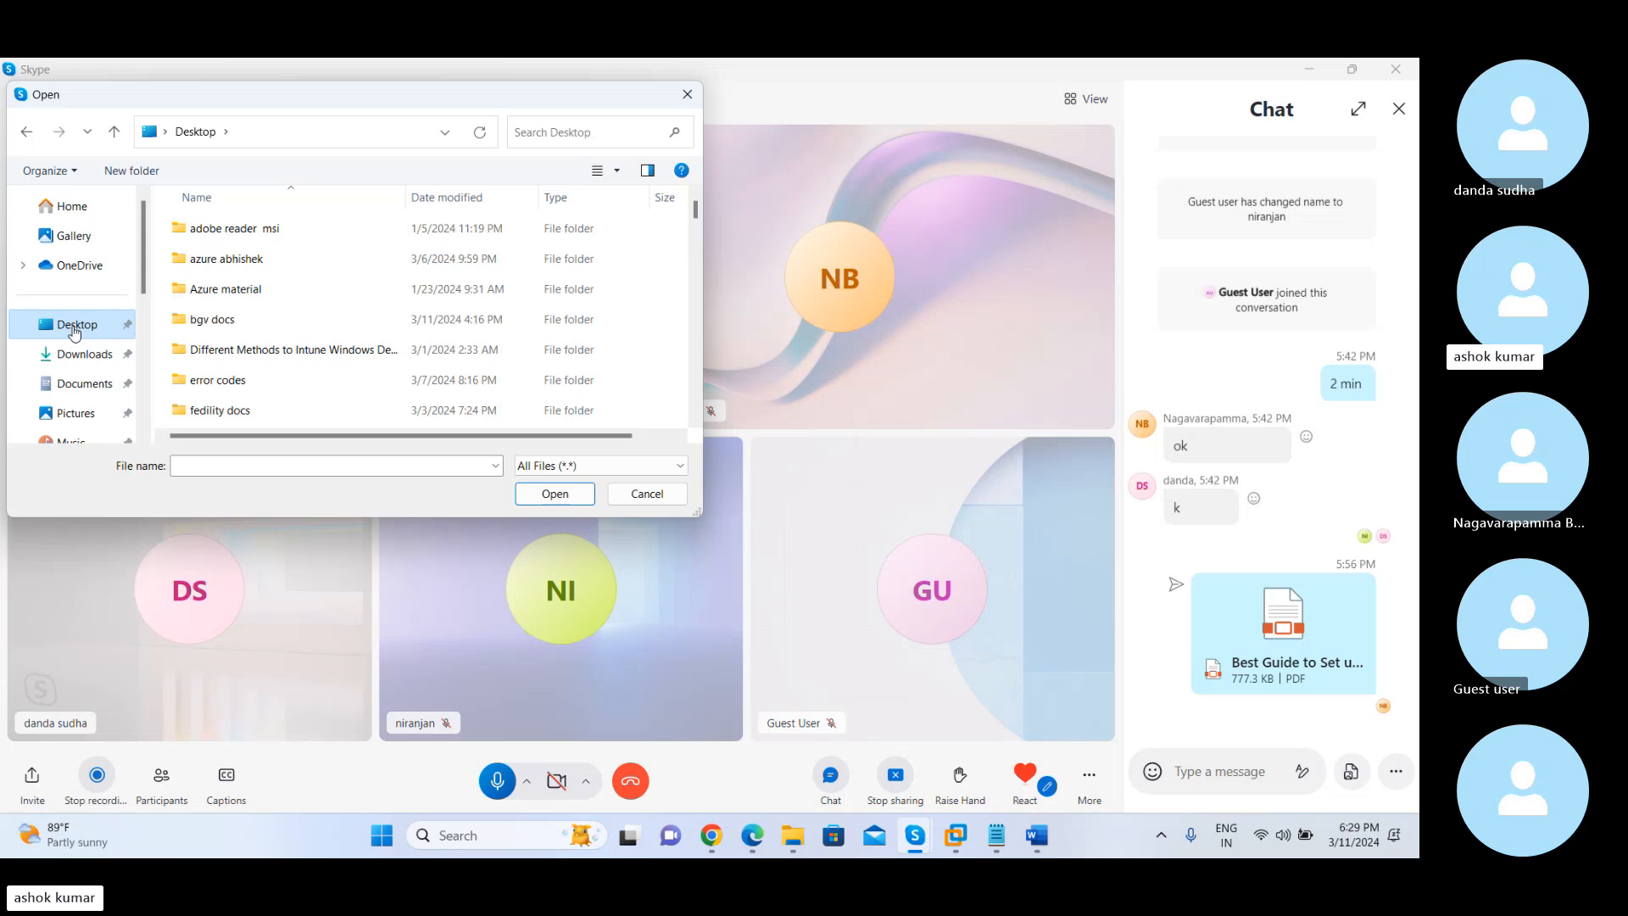
{"action": "left_click", "coordinate": [191, 470]}
{"action": "type", "text": "confi"}
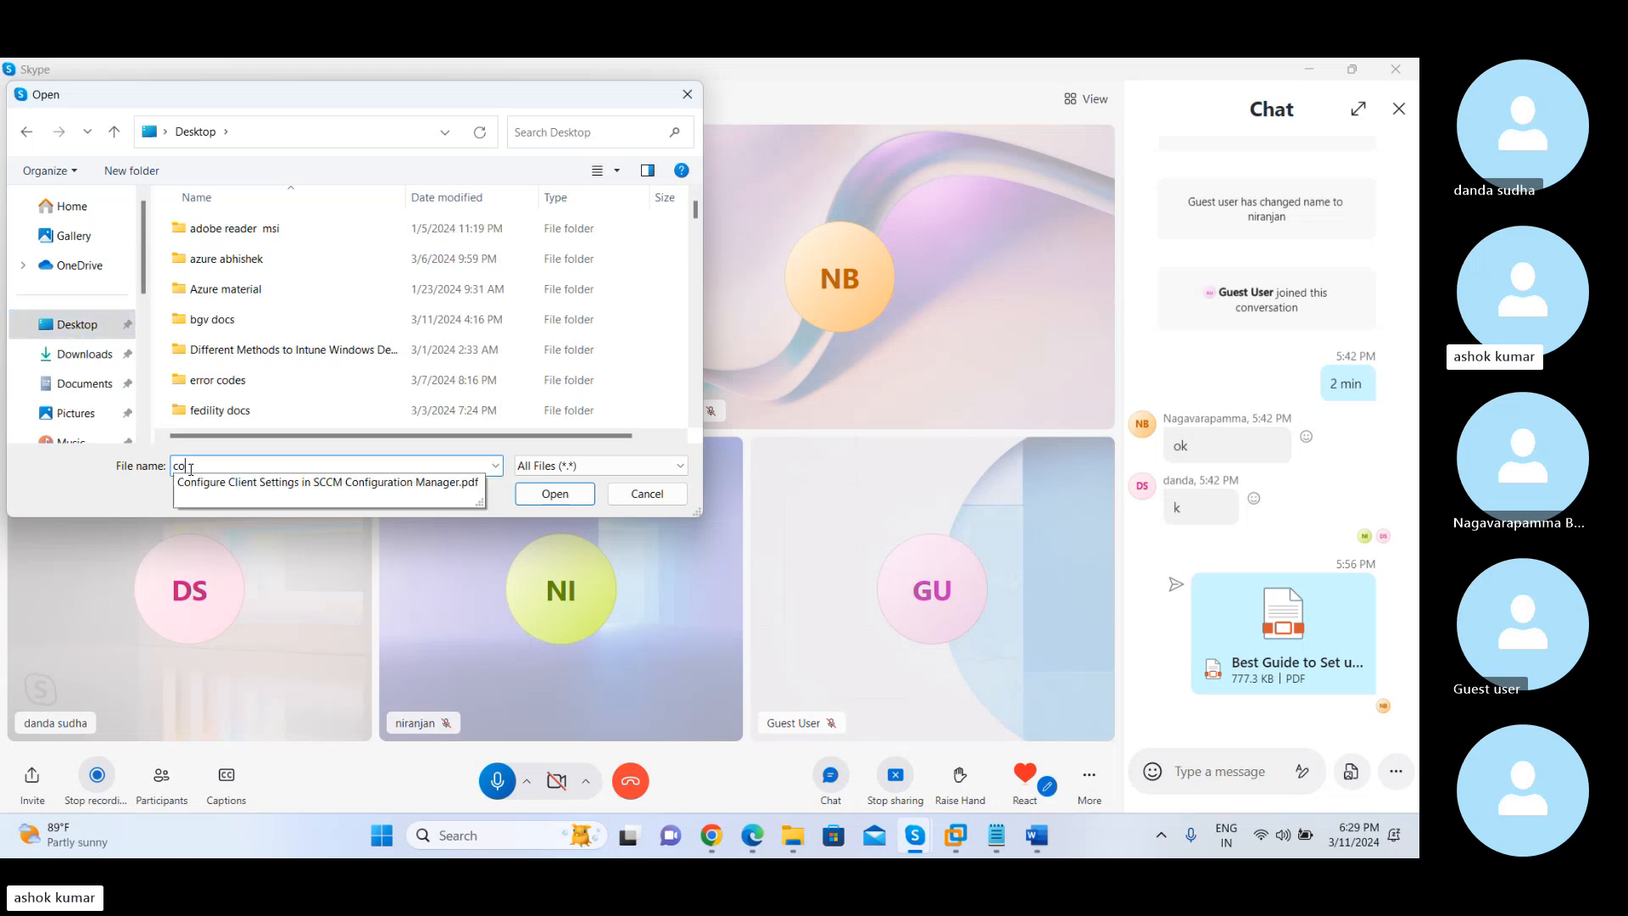
{"action": "left_click", "coordinate": [258, 489]}
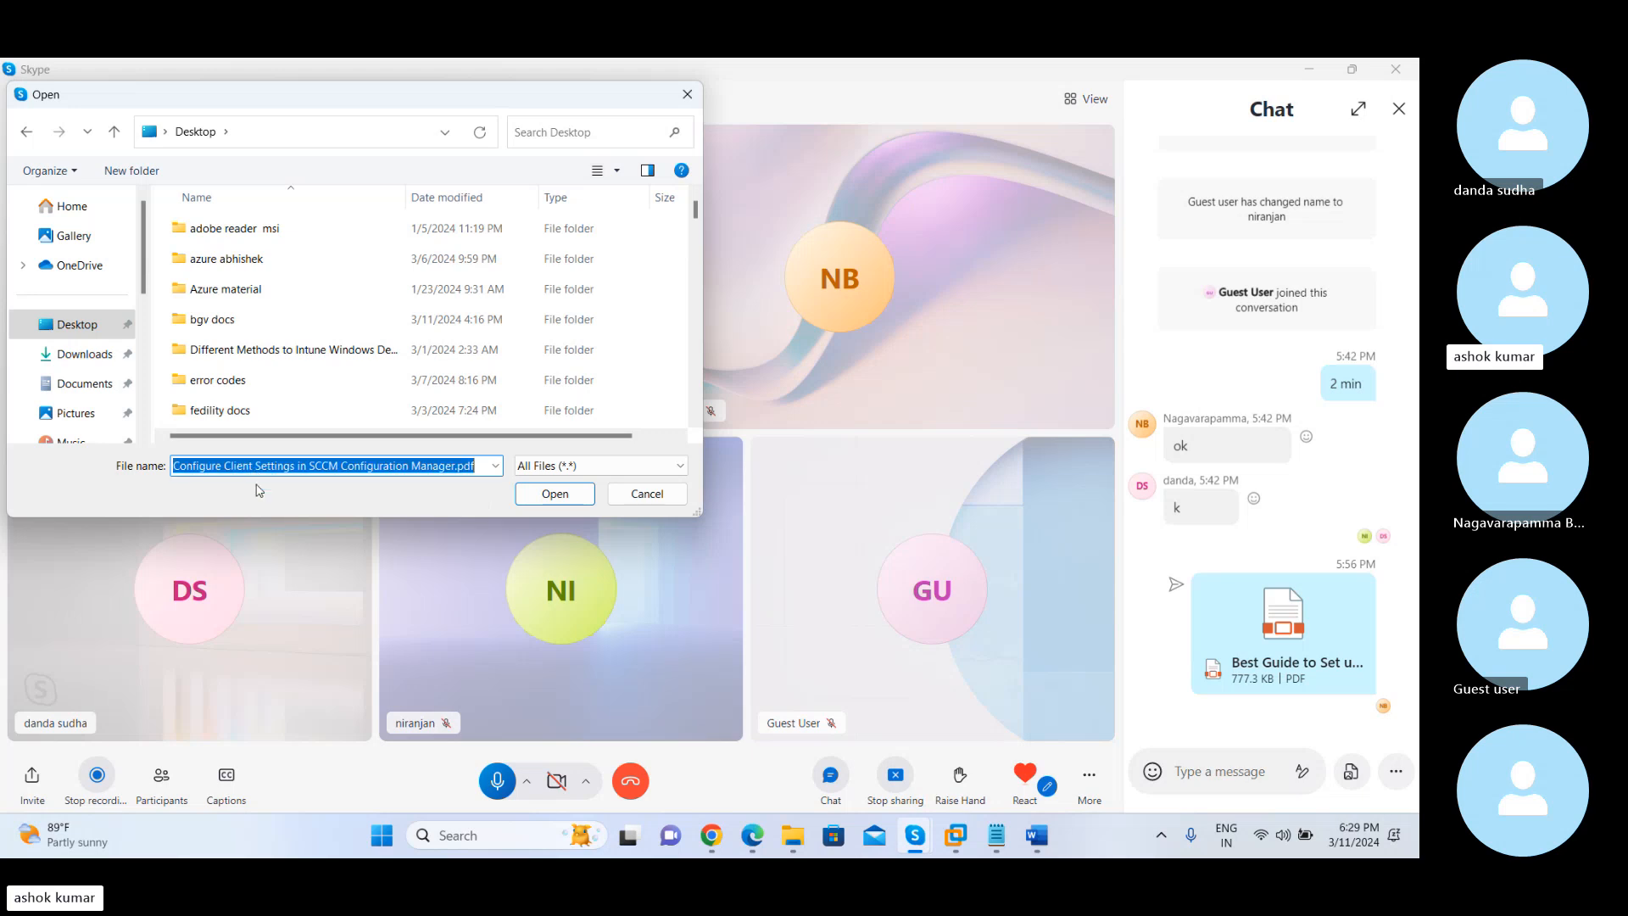
{"action": "left_click", "coordinate": [565, 498]}
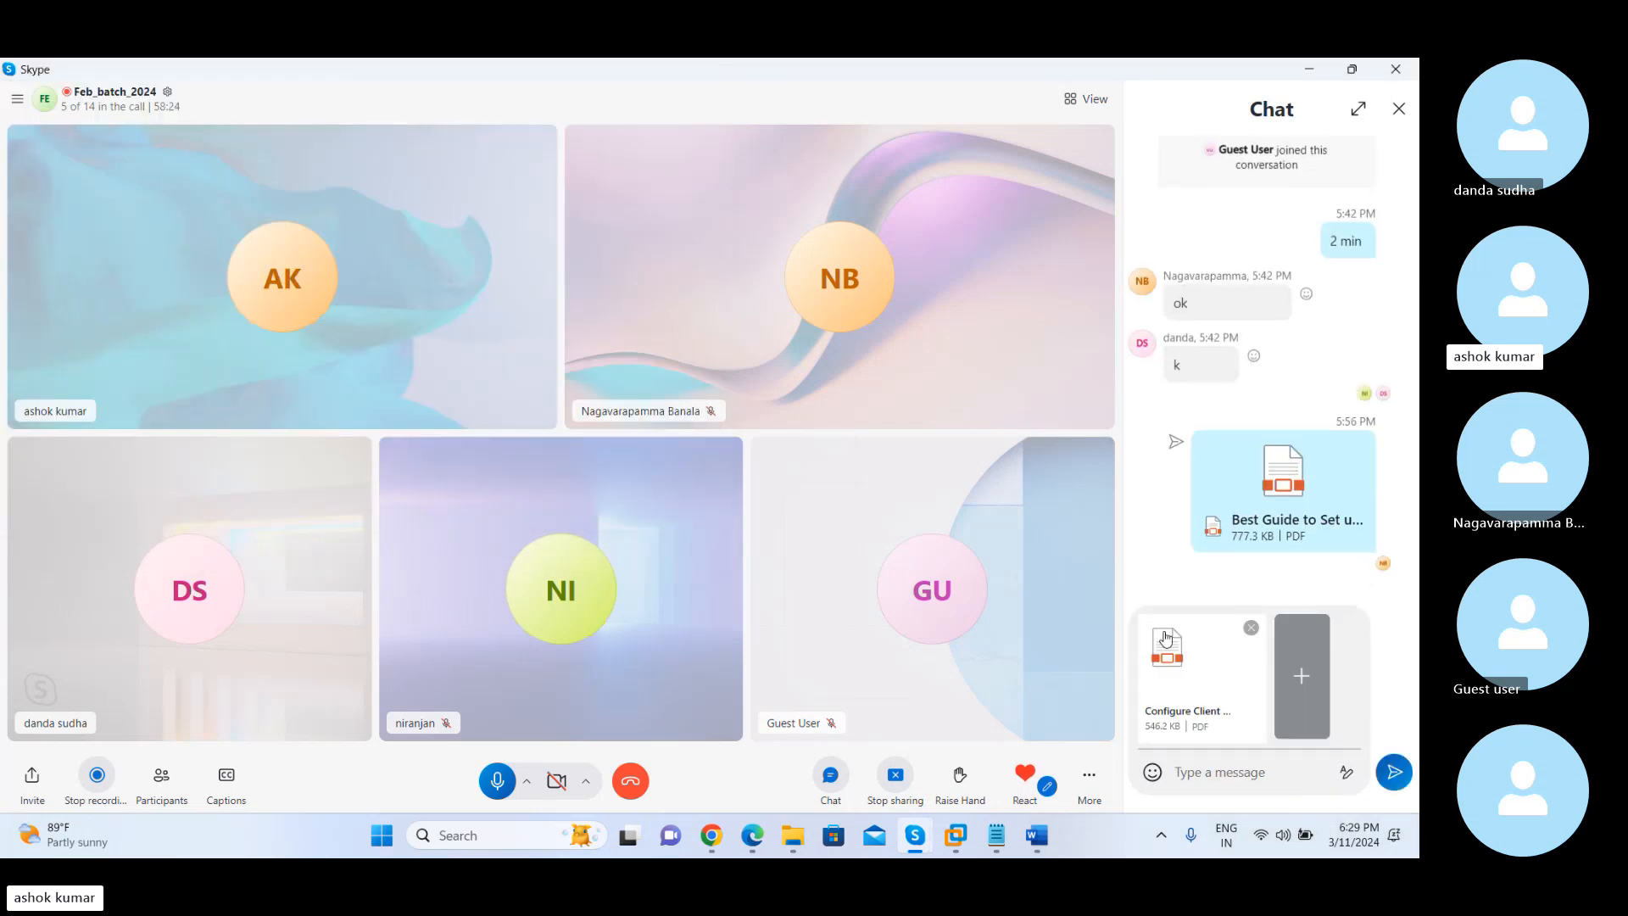
{"action": "left_click", "coordinate": [1395, 770]}
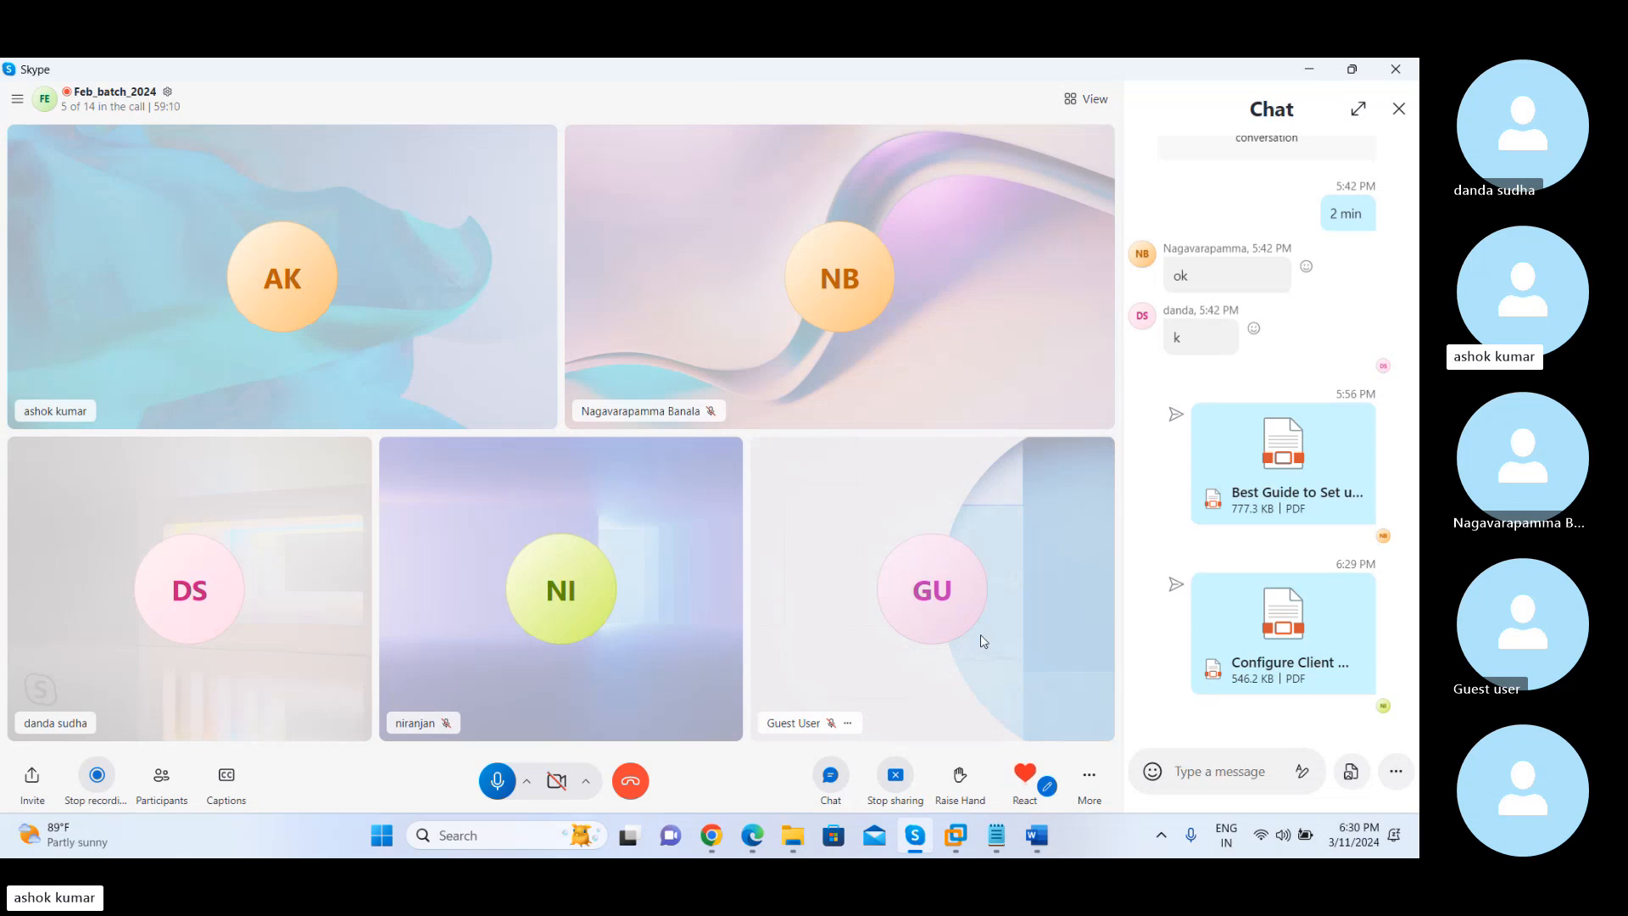
{"action": "left_click", "coordinate": [1401, 113]}
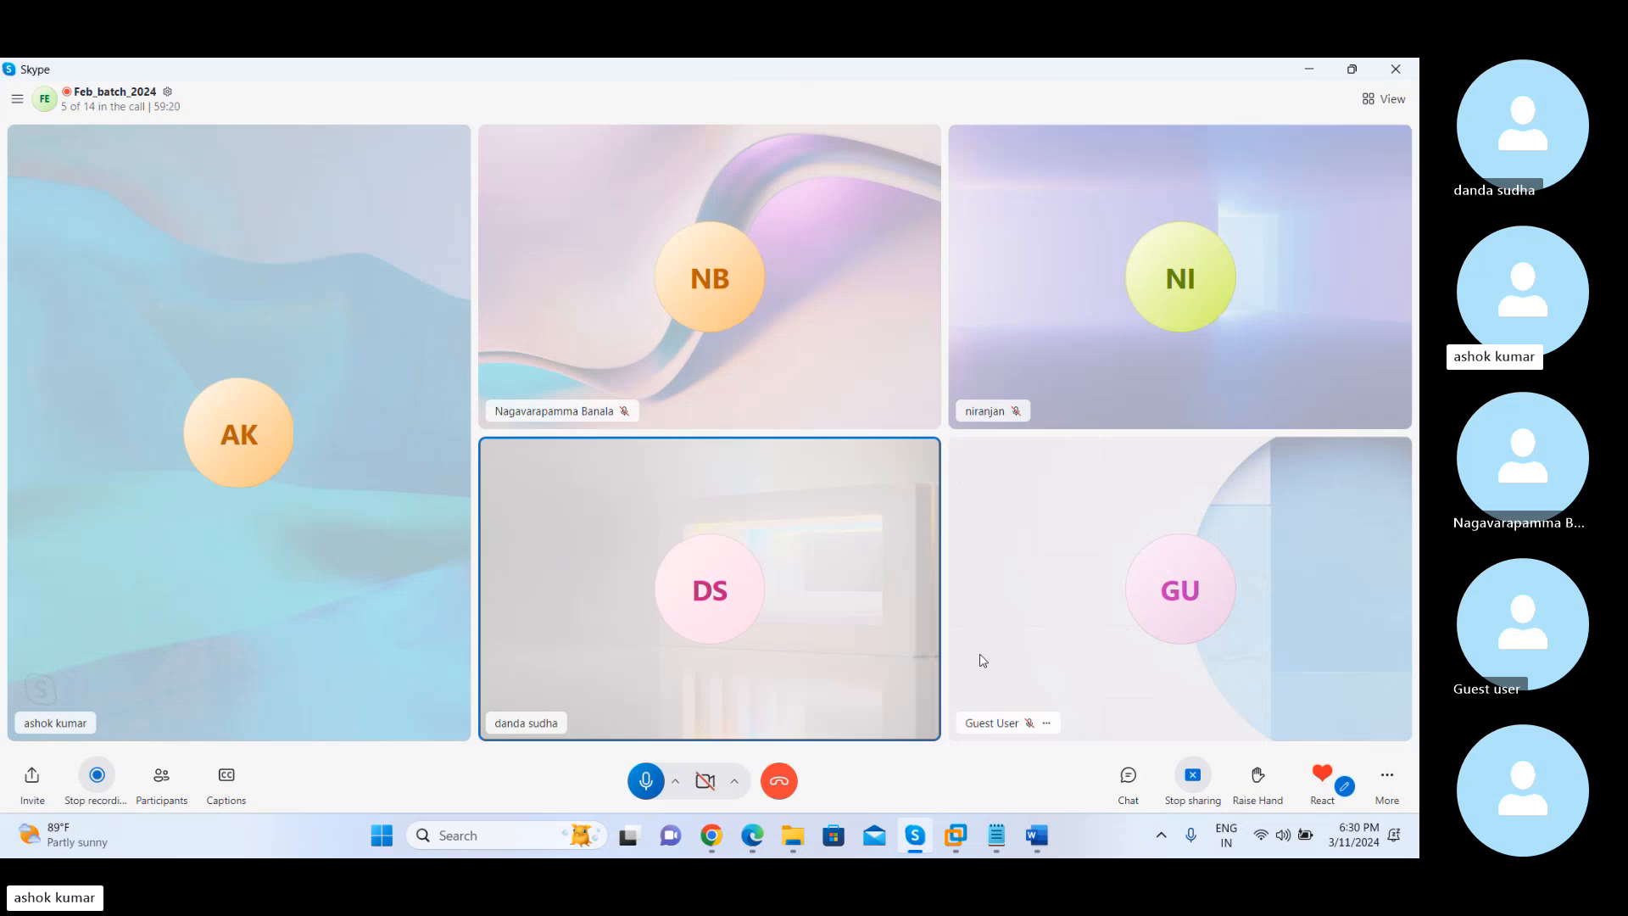
Check March 14 and 15 in the system's March 2024 calendar and close the calendar
{"action": "left_click", "coordinate": [1354, 839]}
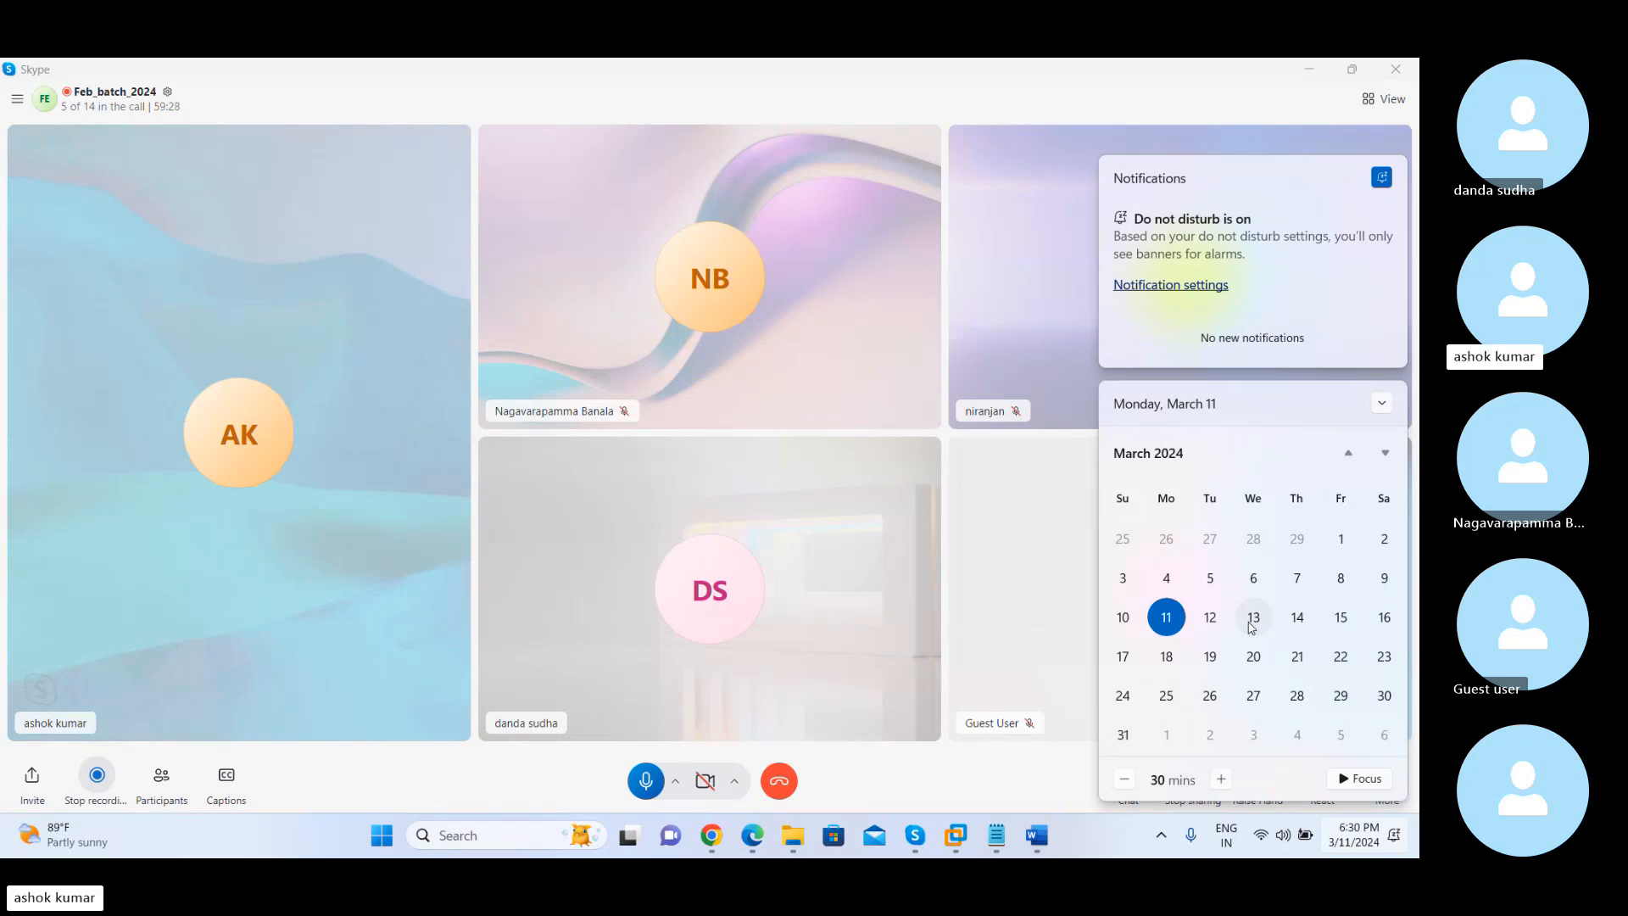
{"action": "left_click", "coordinate": [1296, 623]}
{"action": "left_click", "coordinate": [1339, 623]}
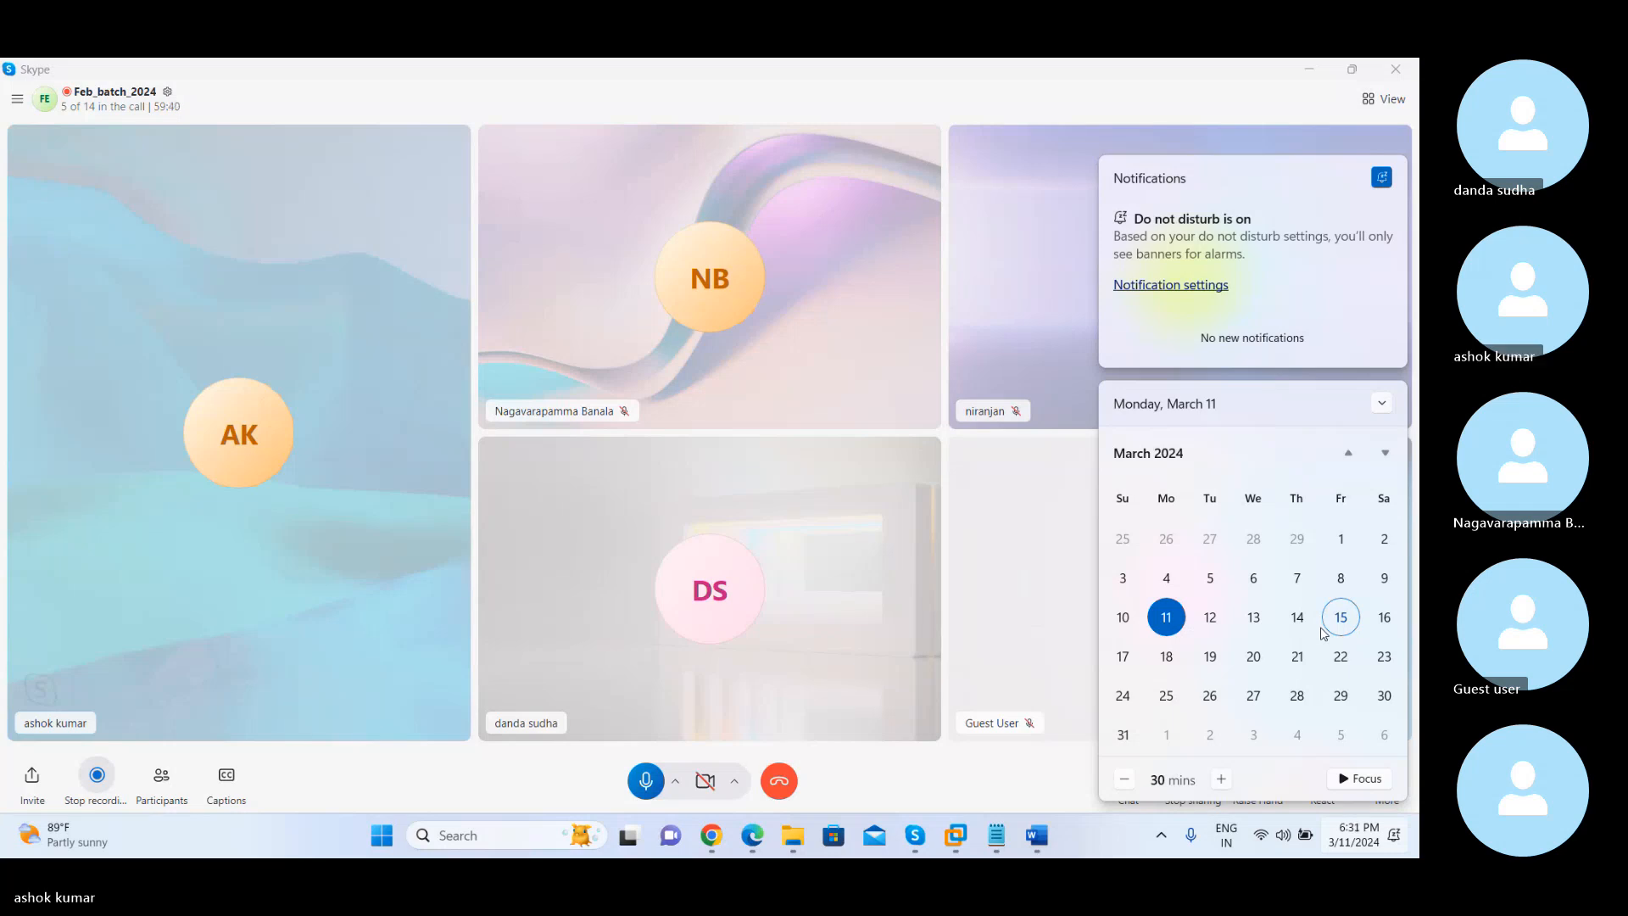
{"action": "left_click", "coordinate": [994, 584]}
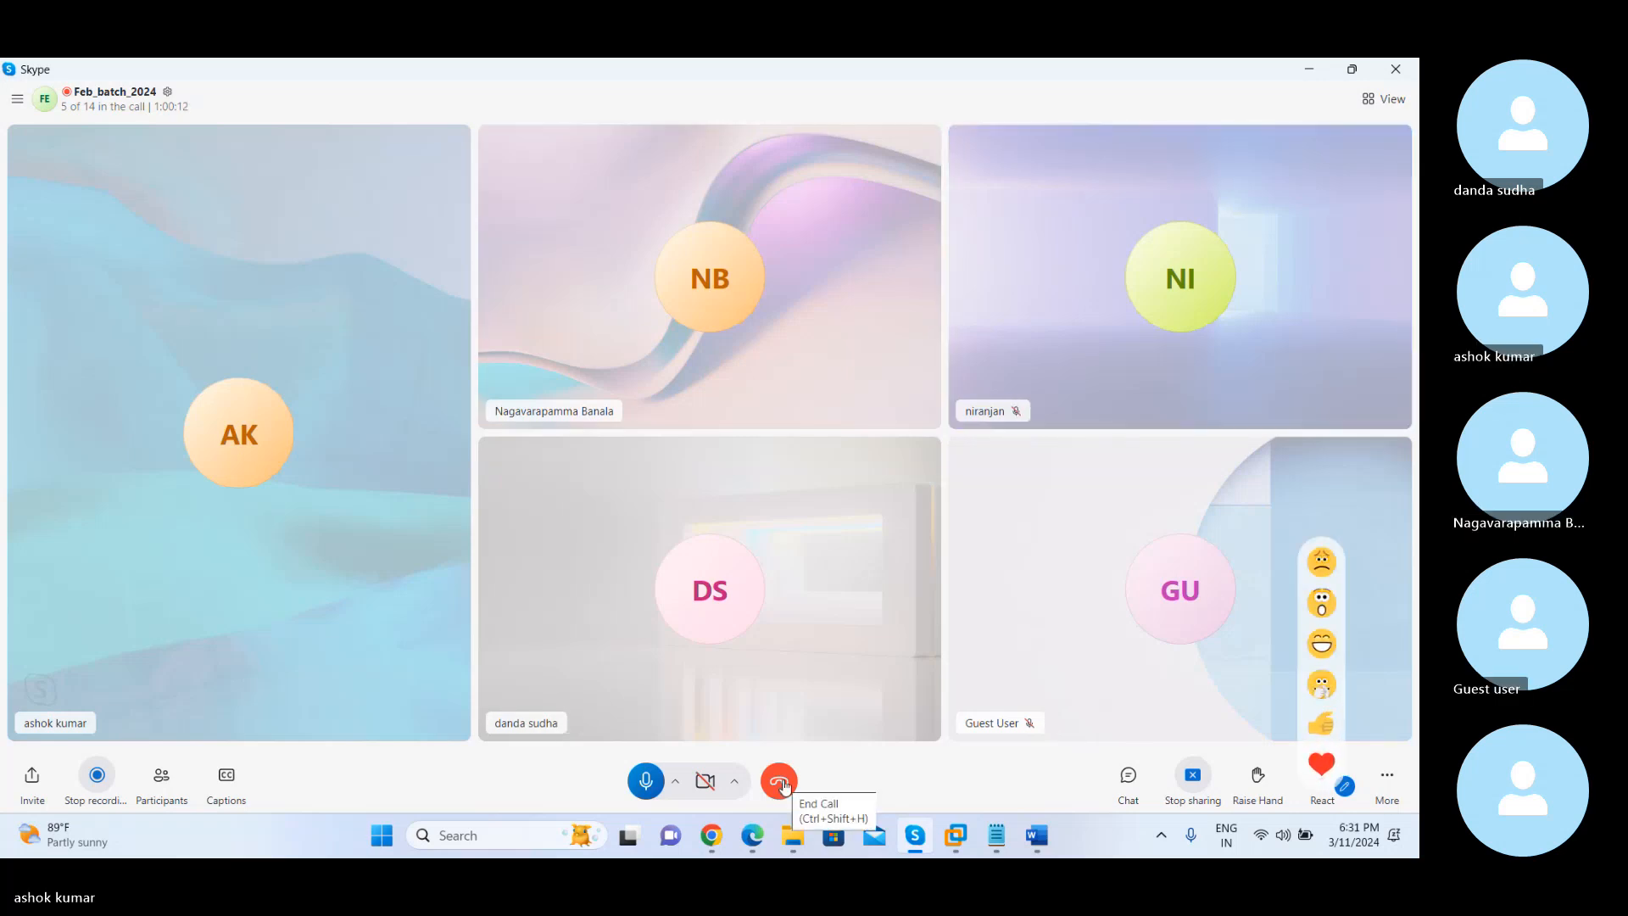
End the Feb_batch_2024 group call
{"action": "left_click", "coordinate": [779, 781]}
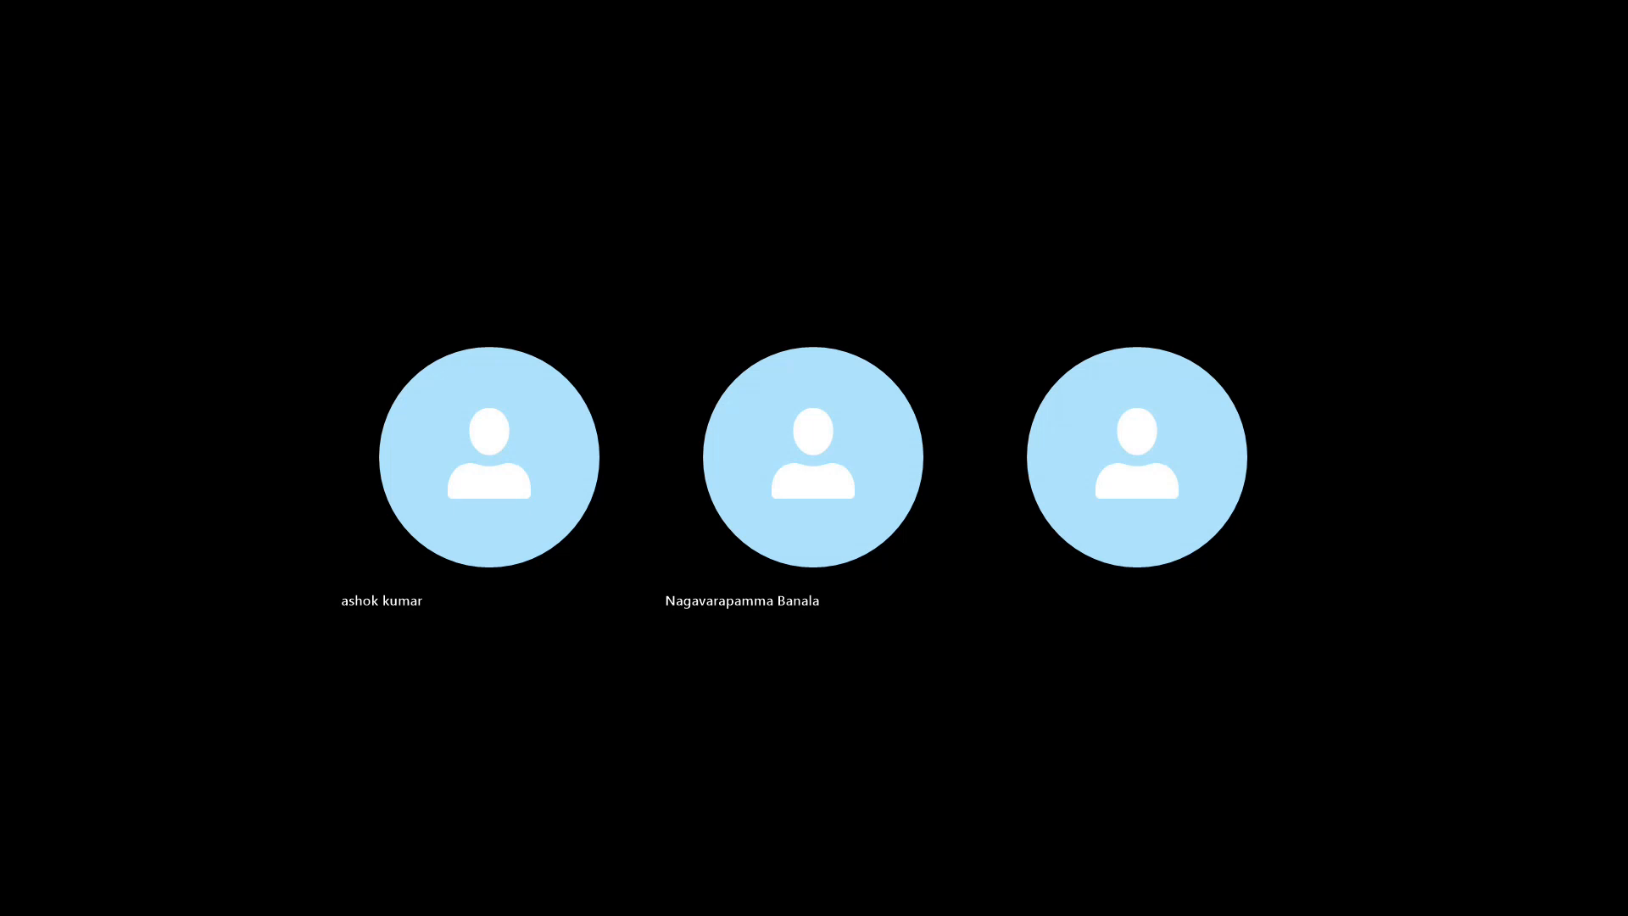